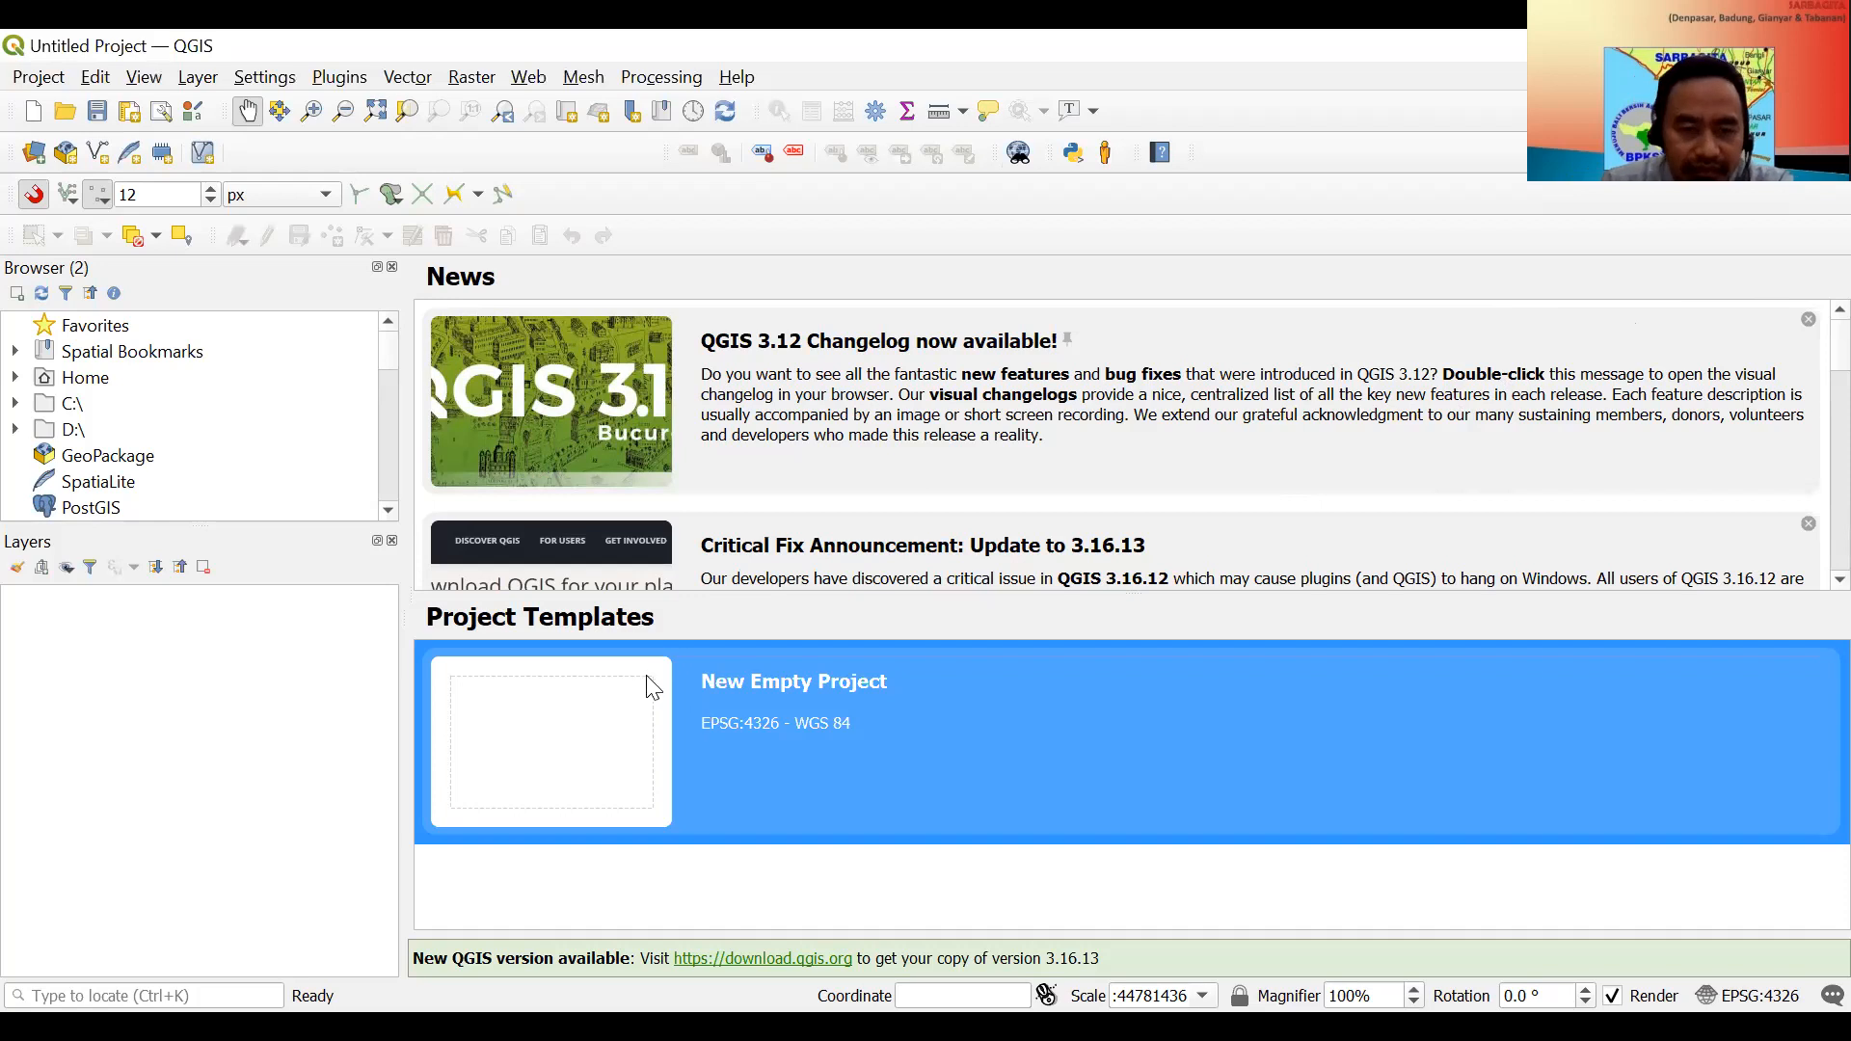
Create a new project from the New Empty Project template.
double_click(636, 711)
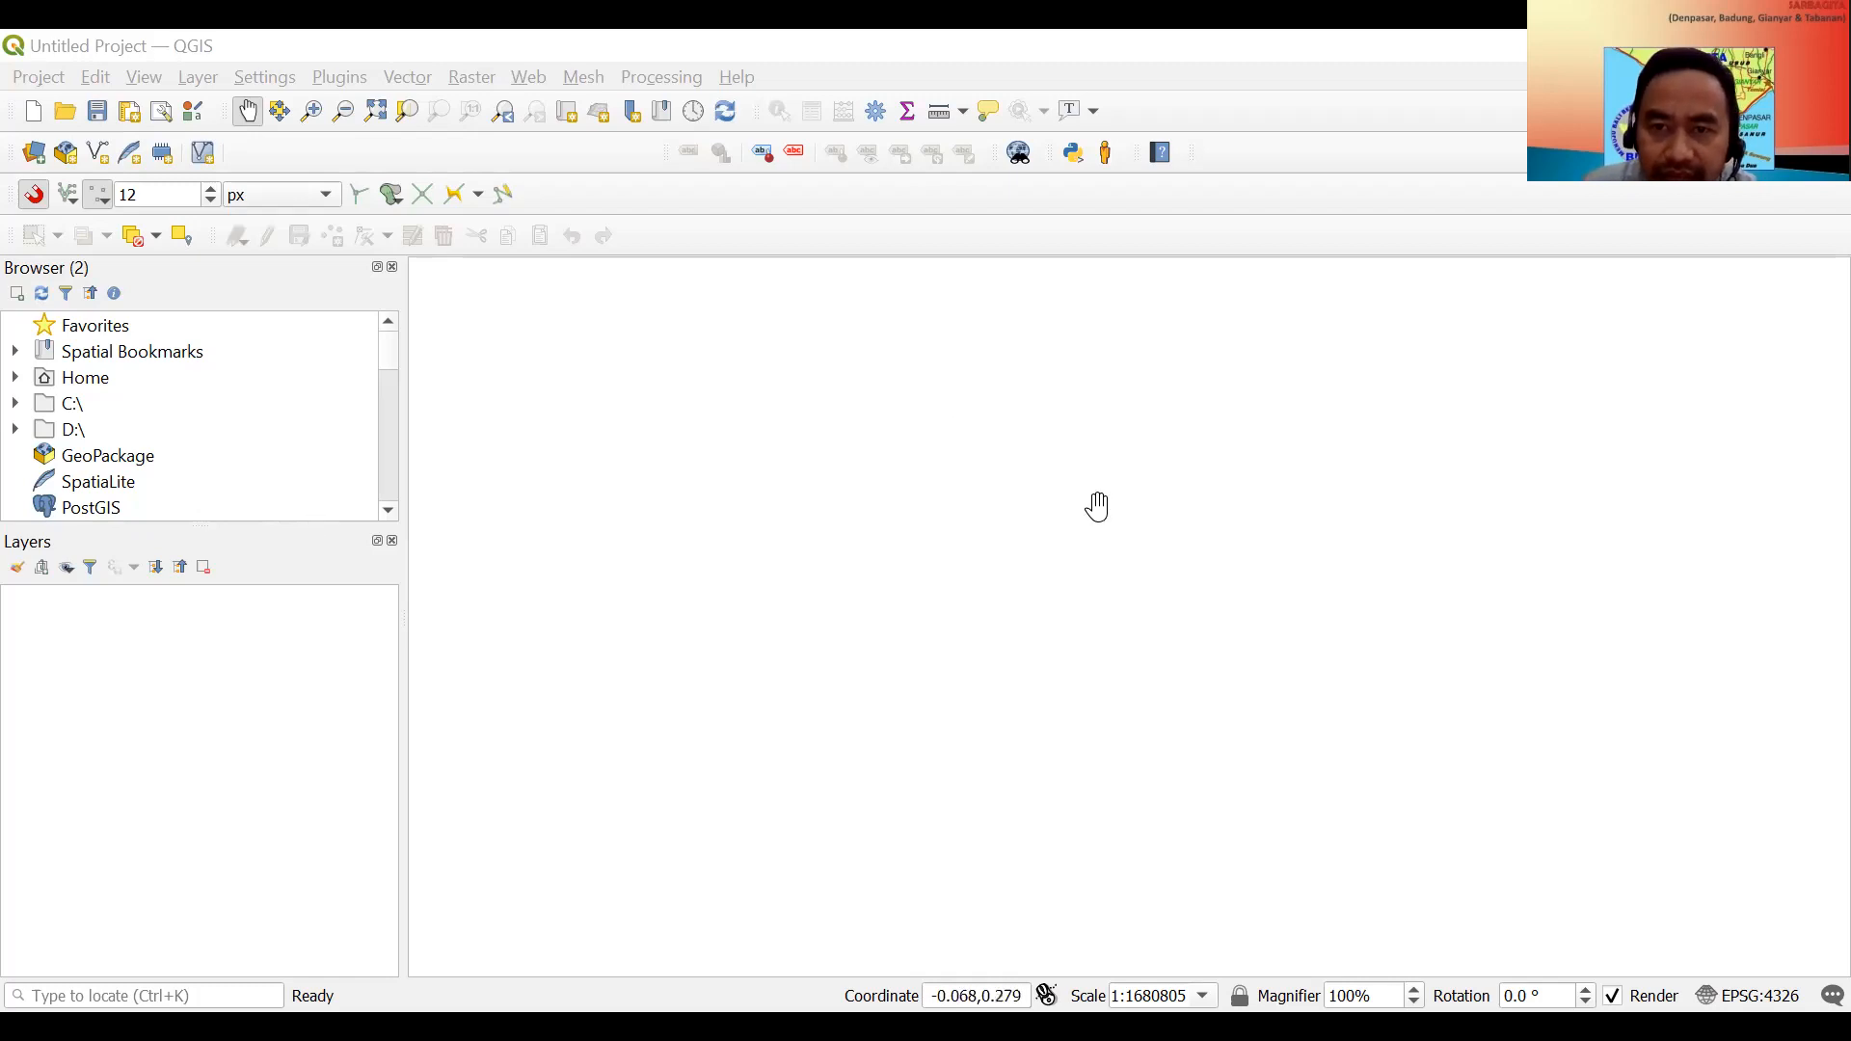
click(873, 371)
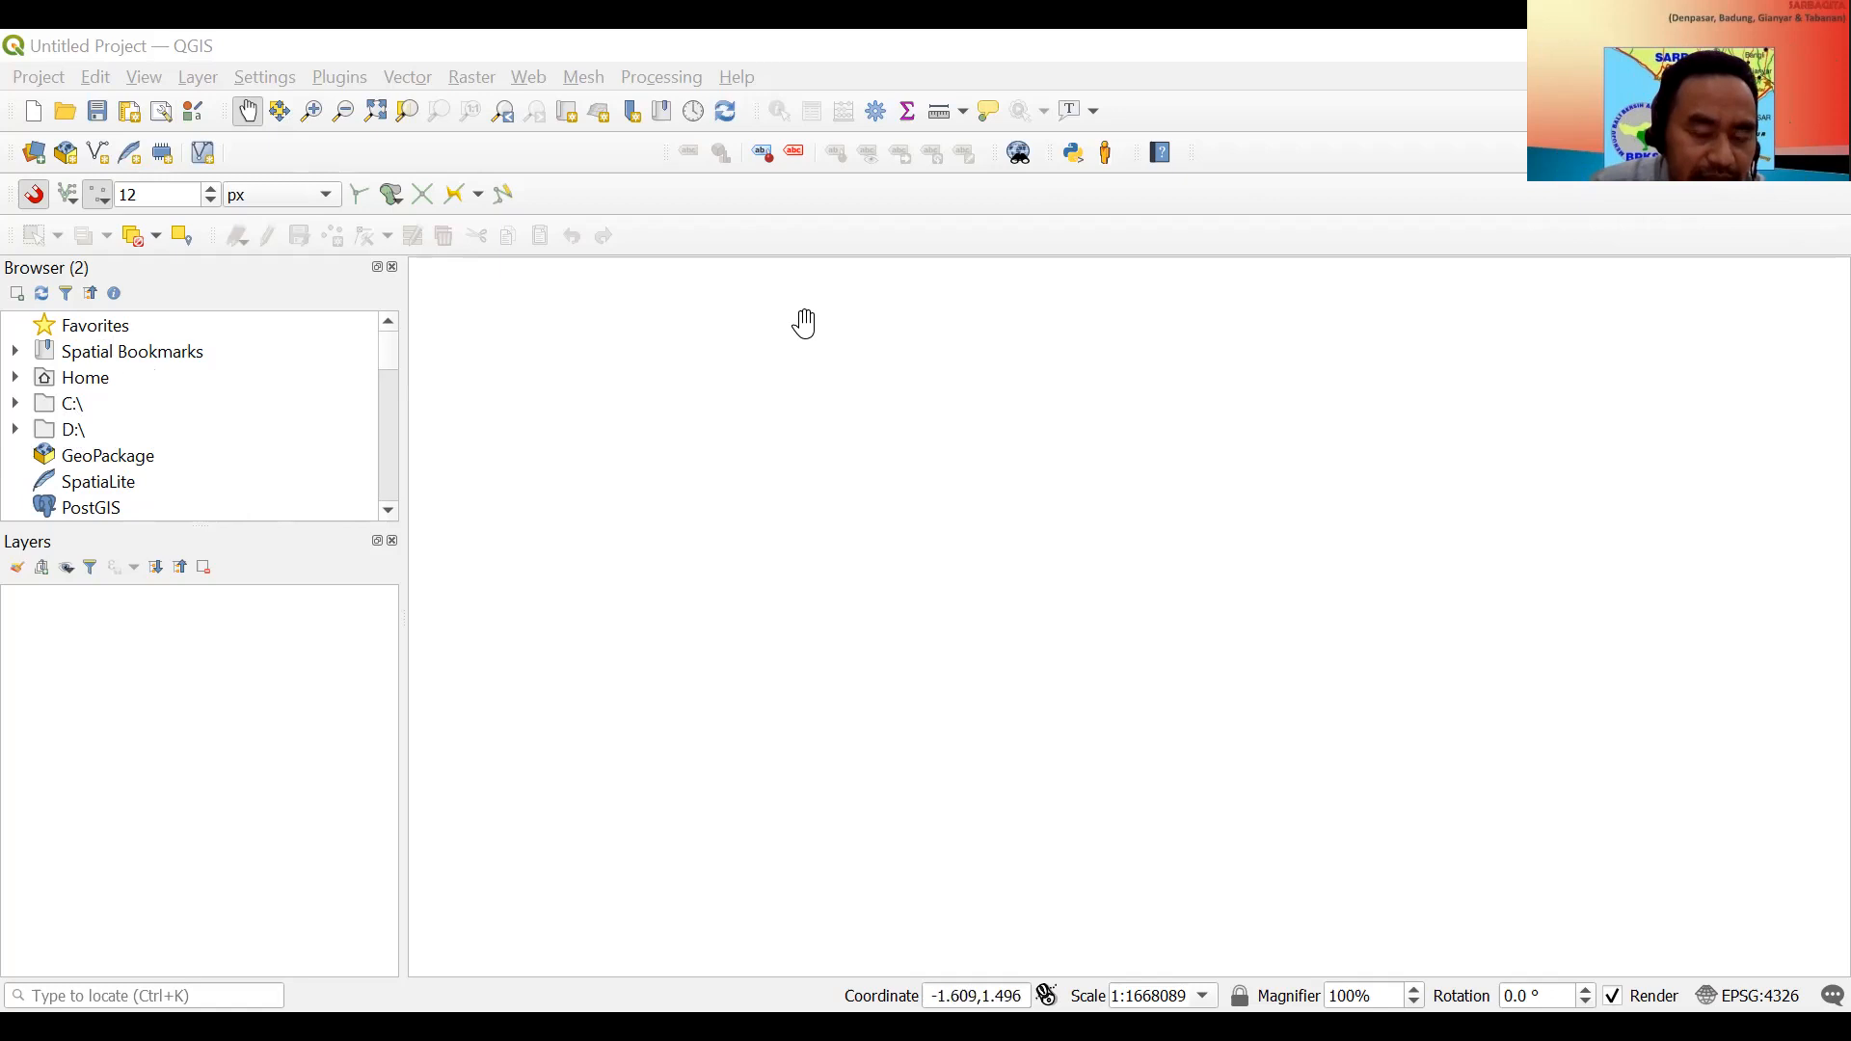
Browse the D:\ drive to Pengajaran > 1_Perpetaan dan GIS_TL and expand the 11_Spatial Analysis 2_Q folder.
double_click(67, 431)
scroll(136, 467, down, 3)
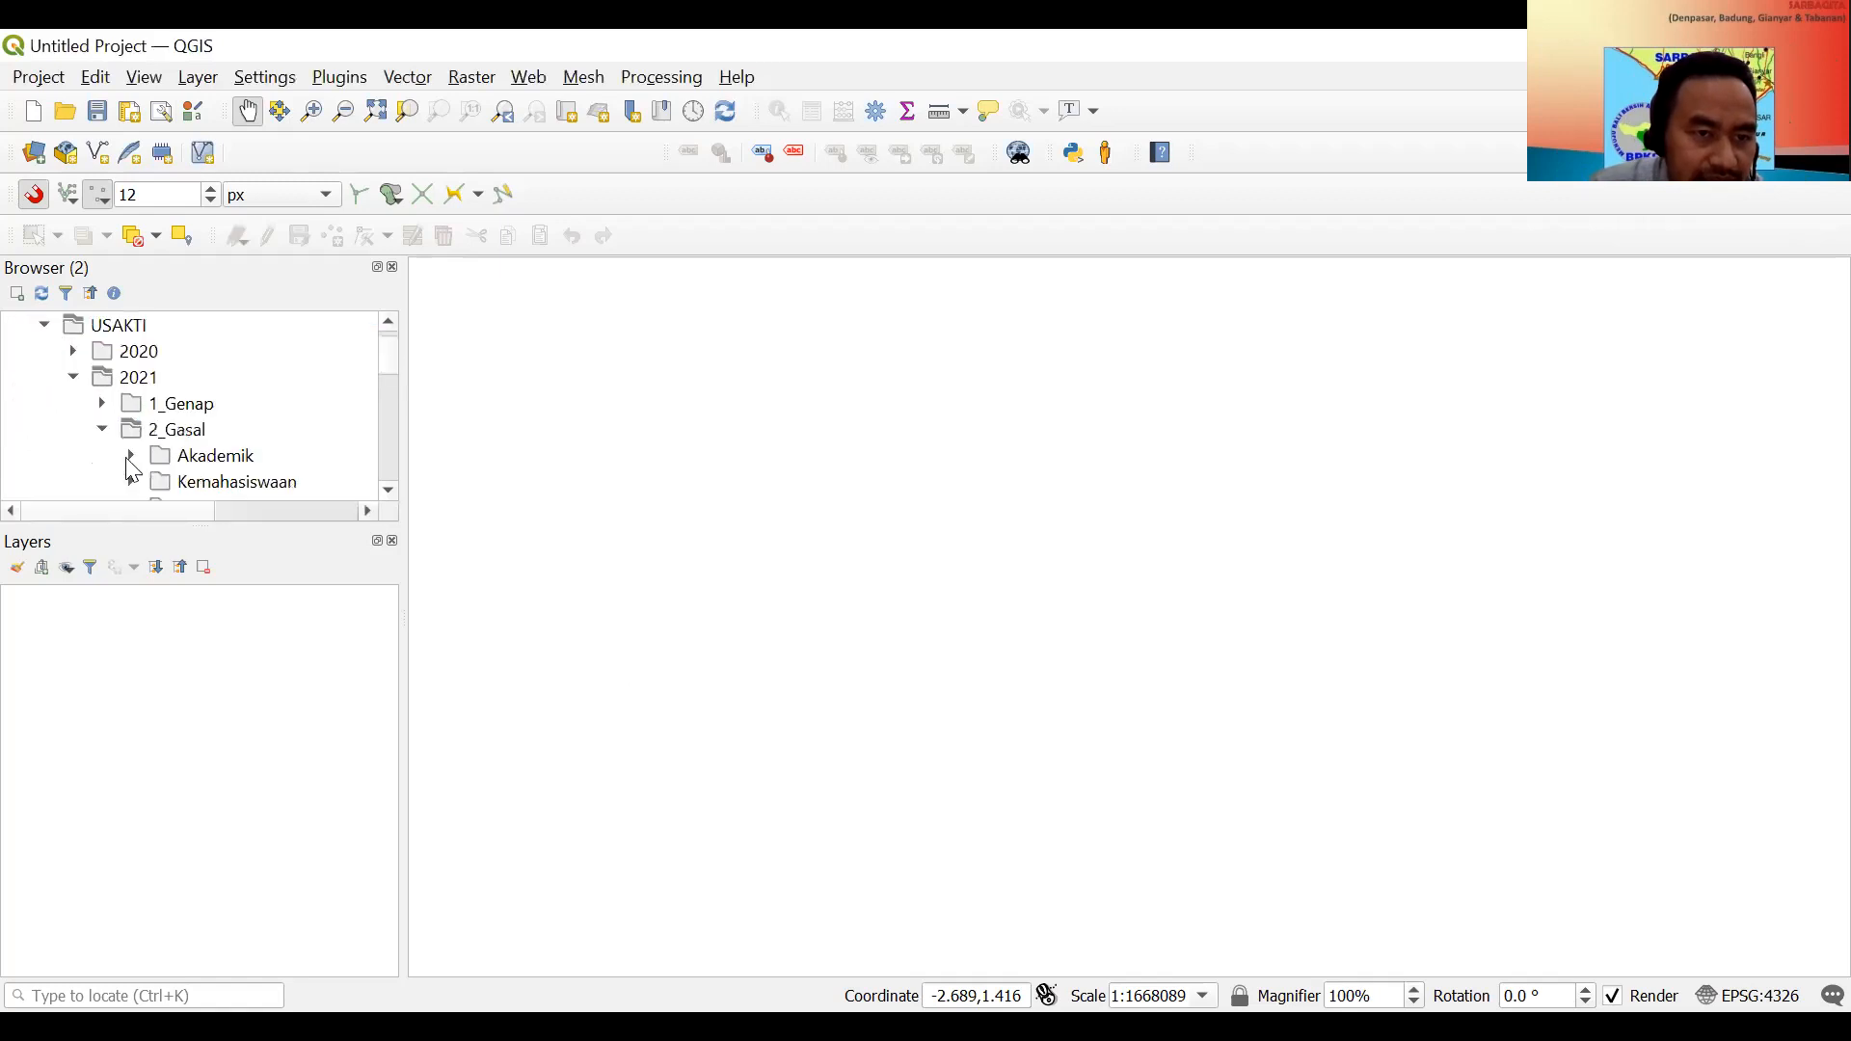
scroll(220, 461, down, 1)
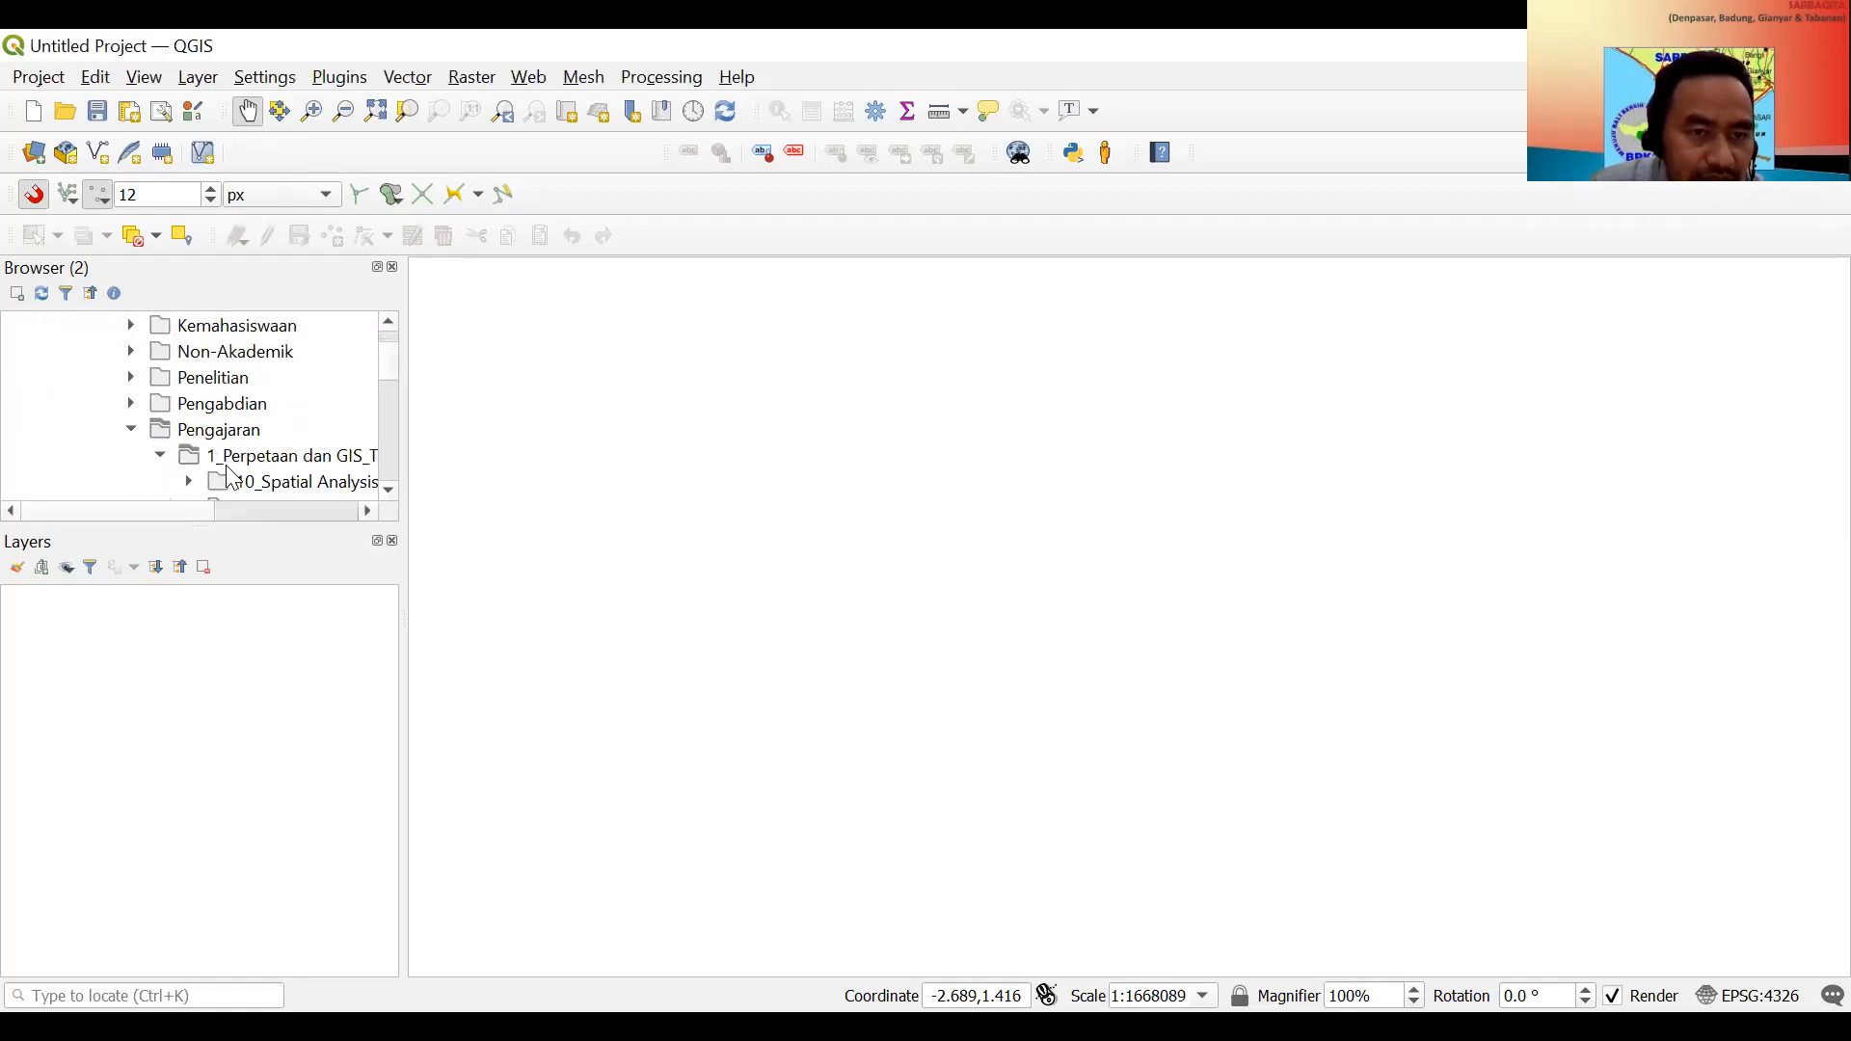
drag(203, 516, 259, 515)
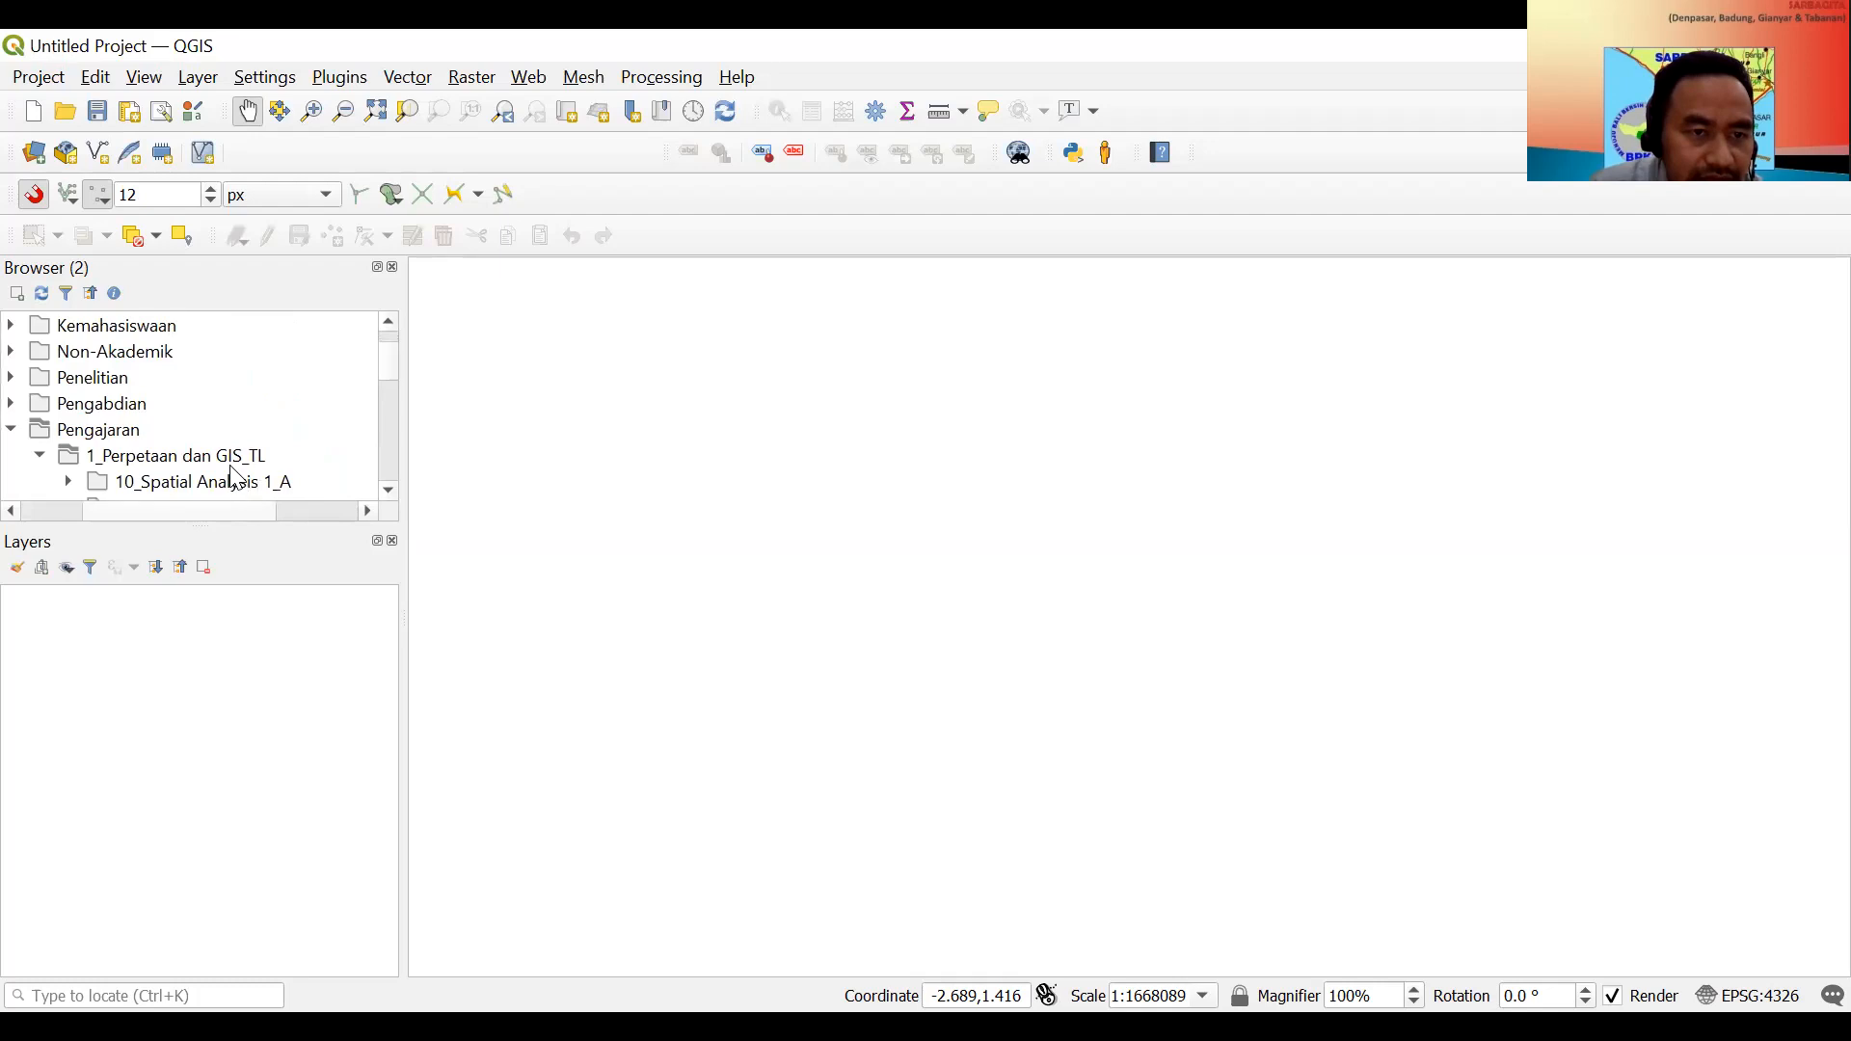
scroll(231, 472, down, 1)
click(135, 431)
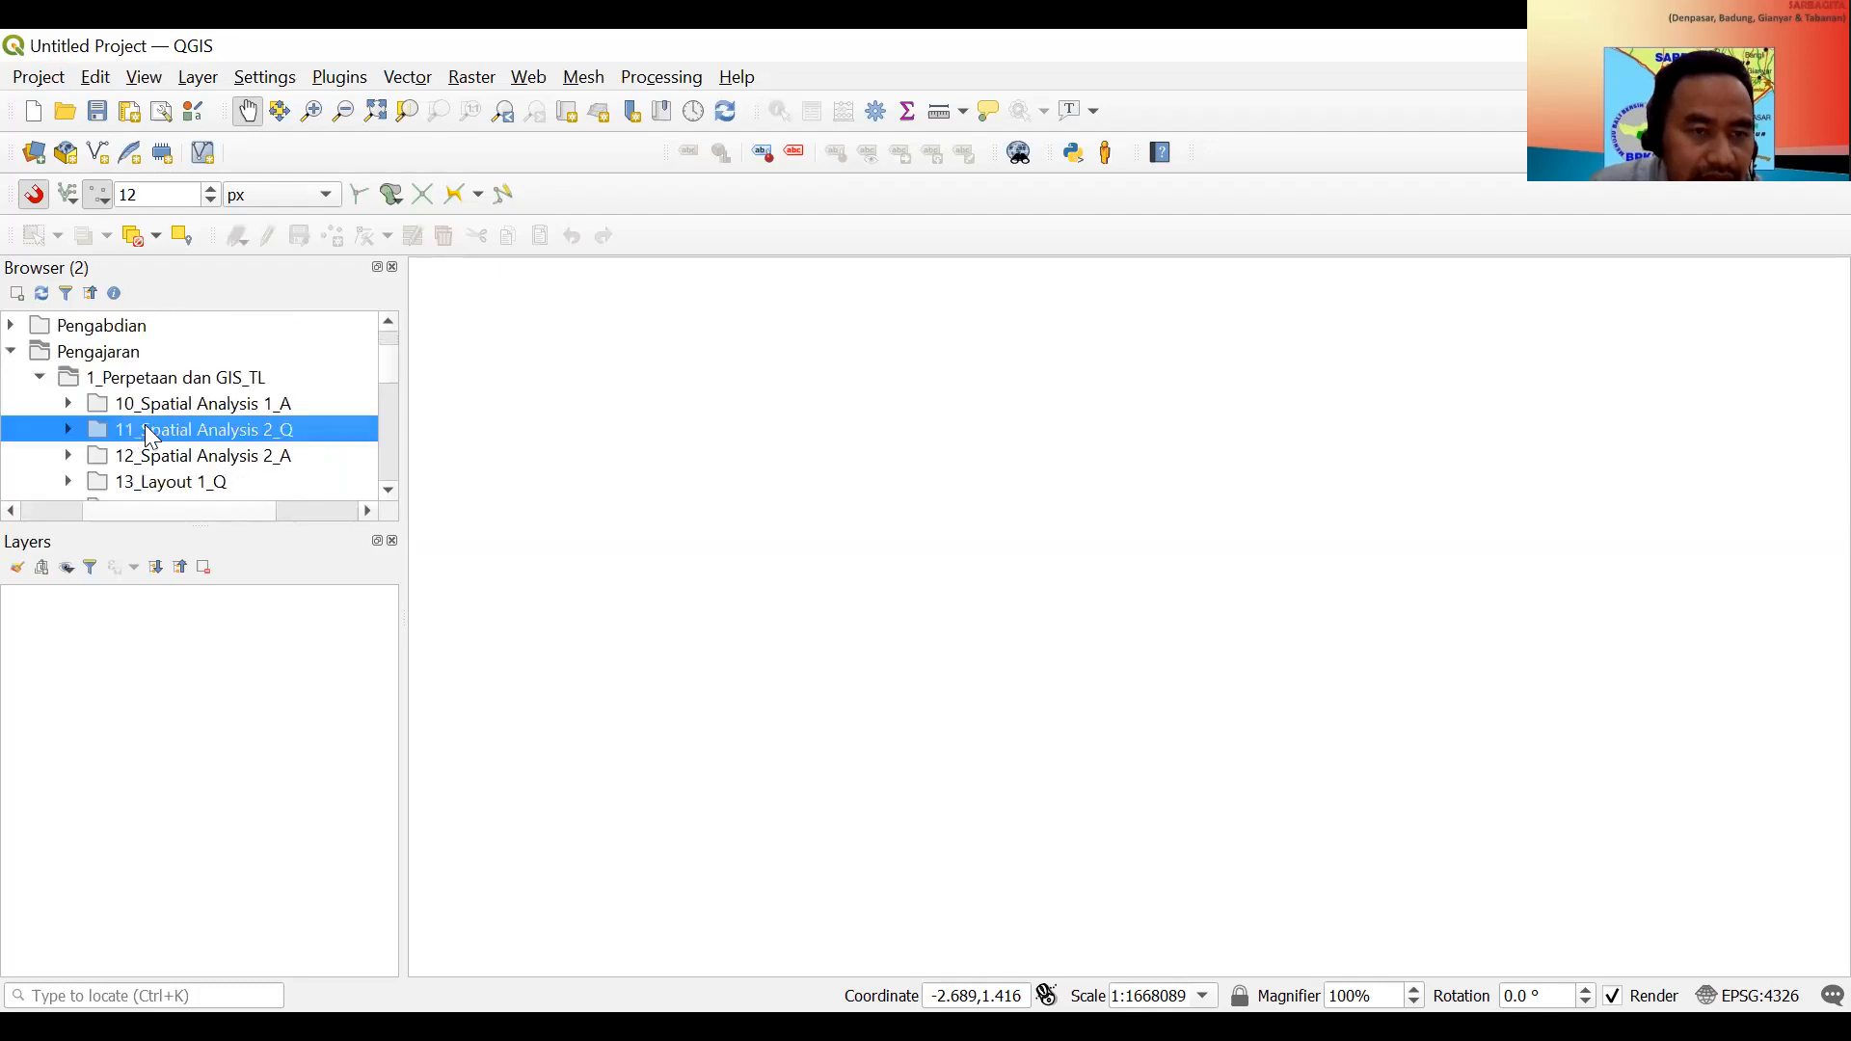
click(196, 512)
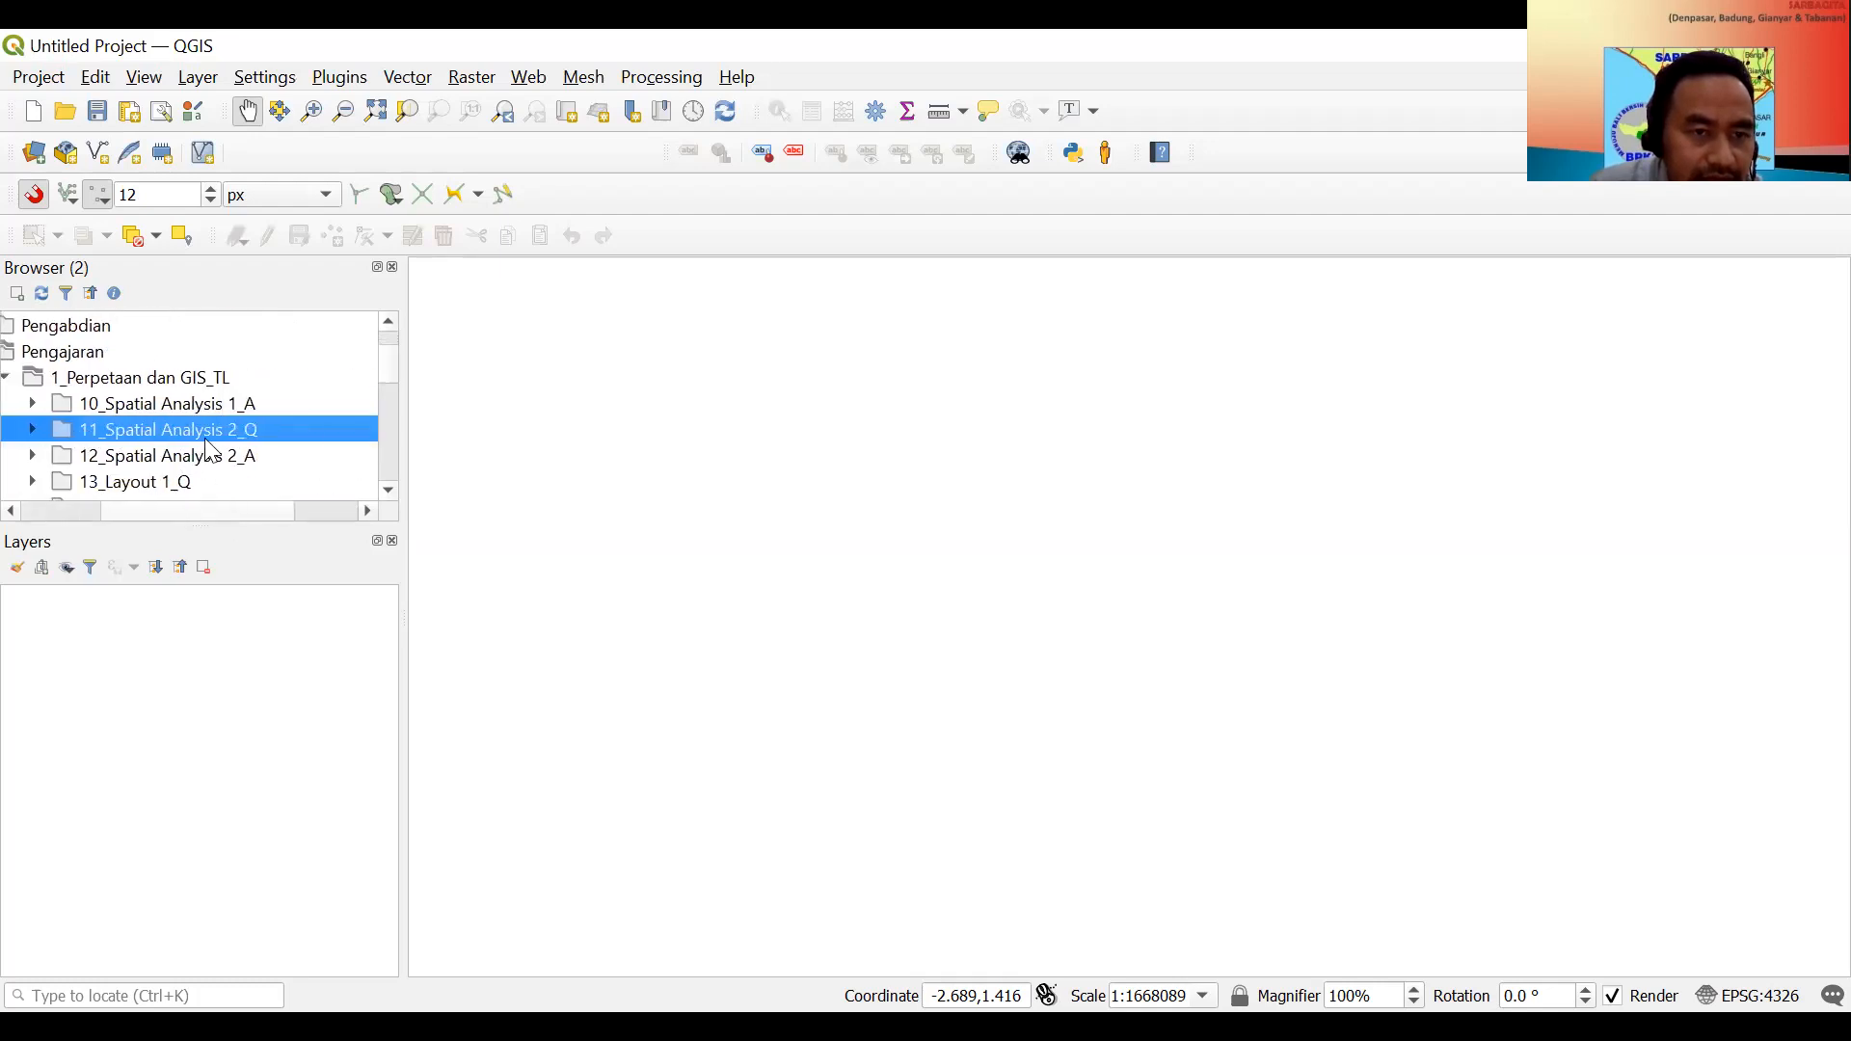
scroll(145, 405, down, 1)
click(31, 351)
scroll(198, 439, down, 1)
scroll(197, 438, up, 1)
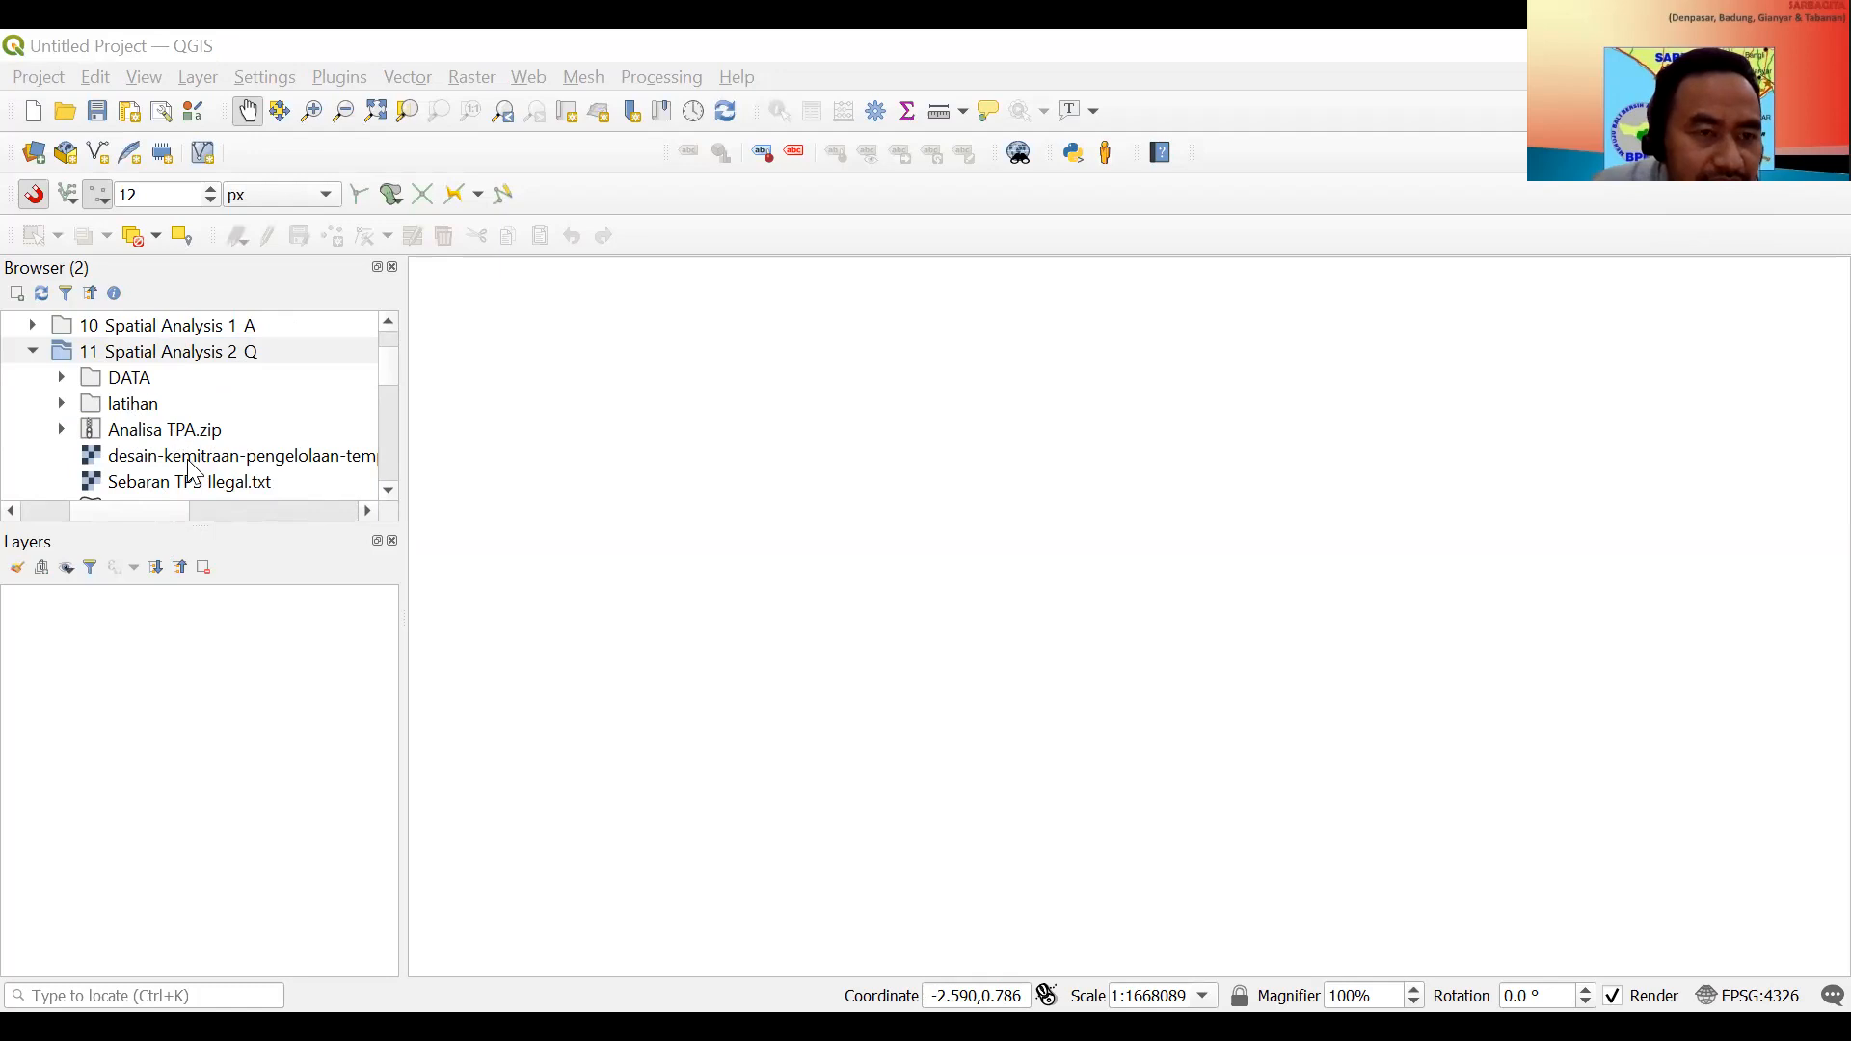
Examine the shapefiles in the DATA folder and locate Sebaran TPS Ilegal.txt in the 11_Spatial Analysis 2_Q folder.
click(62, 381)
scroll(135, 403, down, 1)
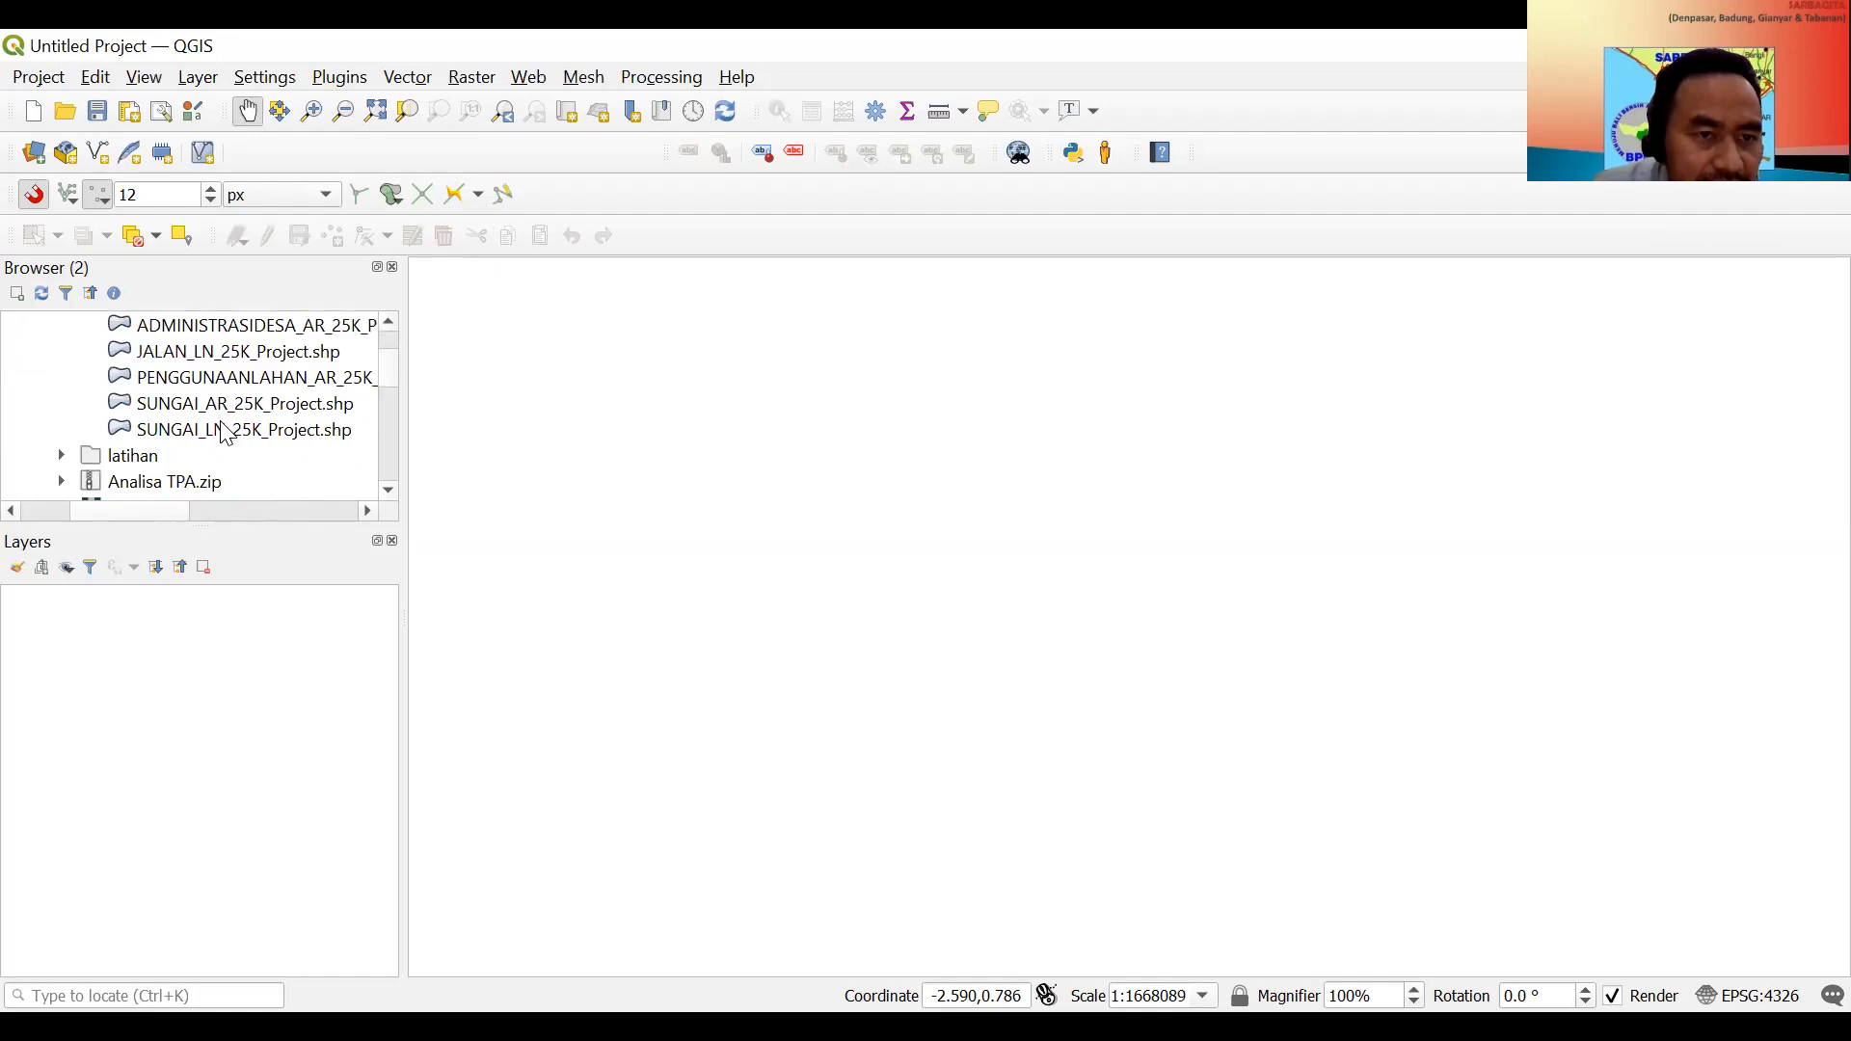
scroll(72, 381, up, 1)
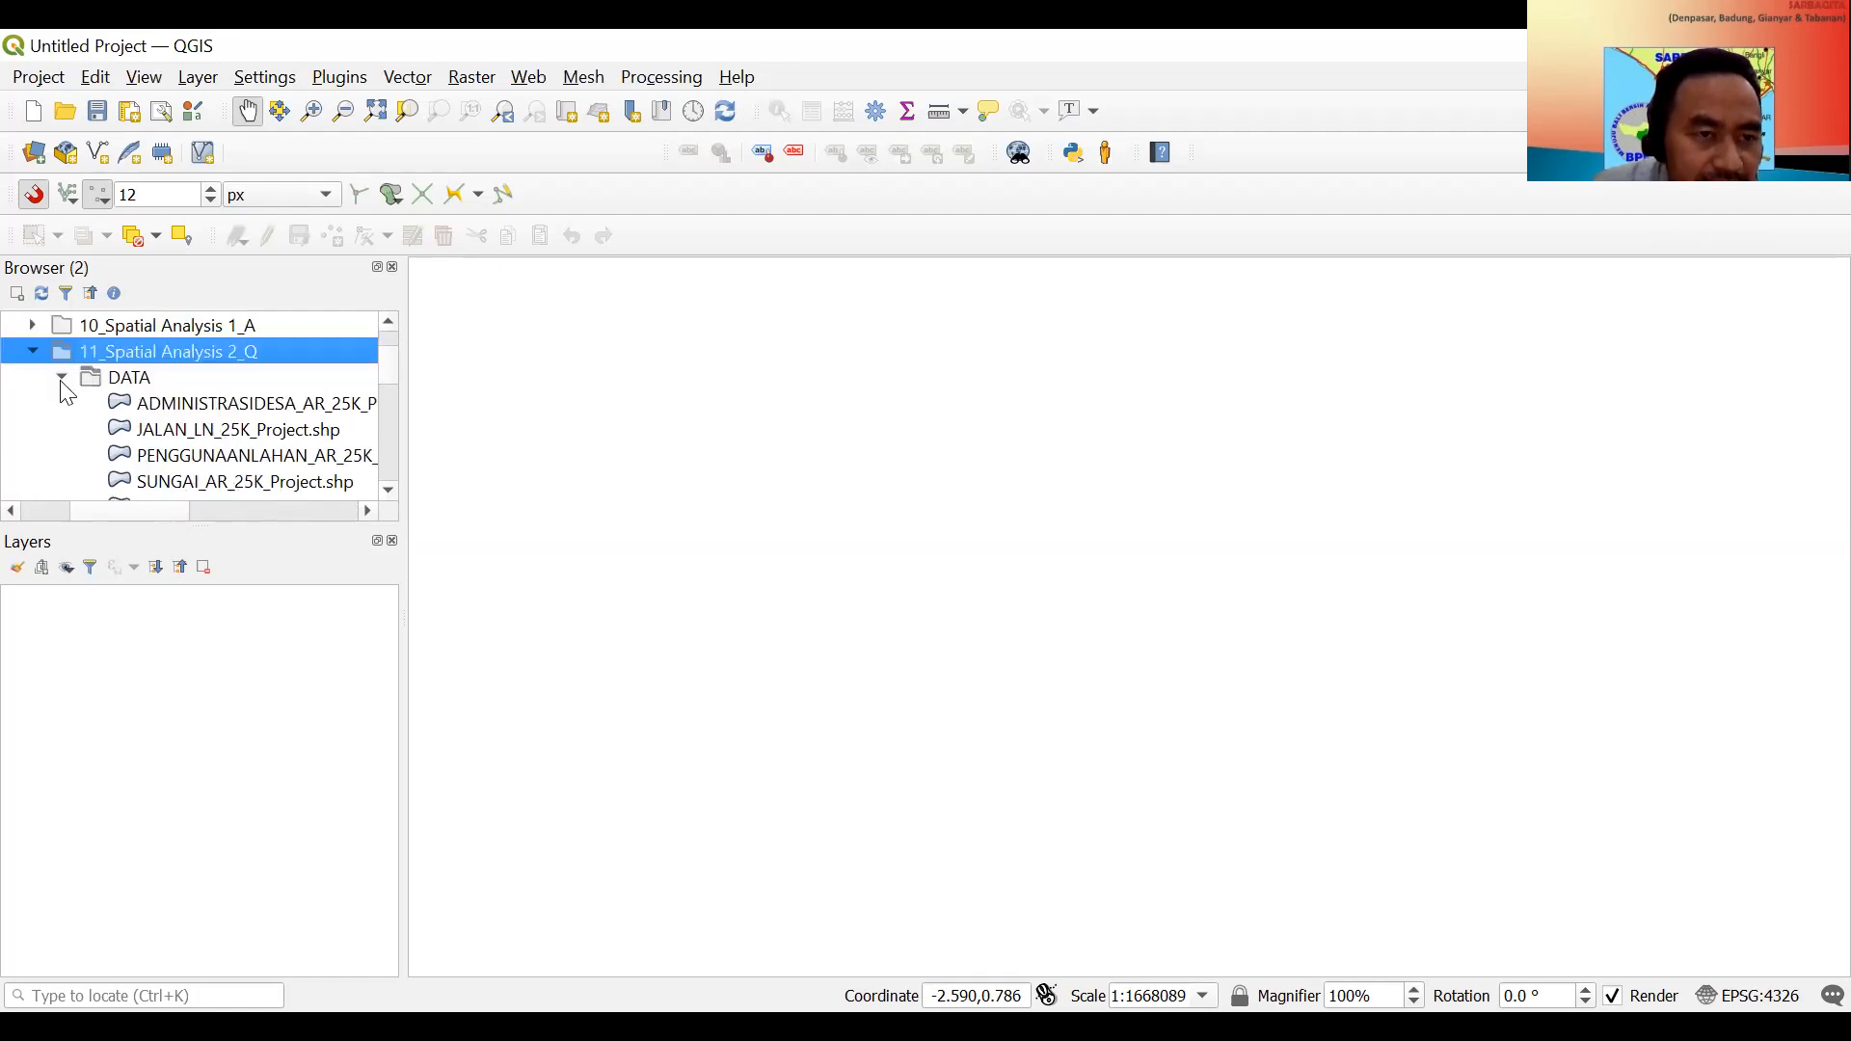
click(61, 379)
scroll(155, 452, down, 1)
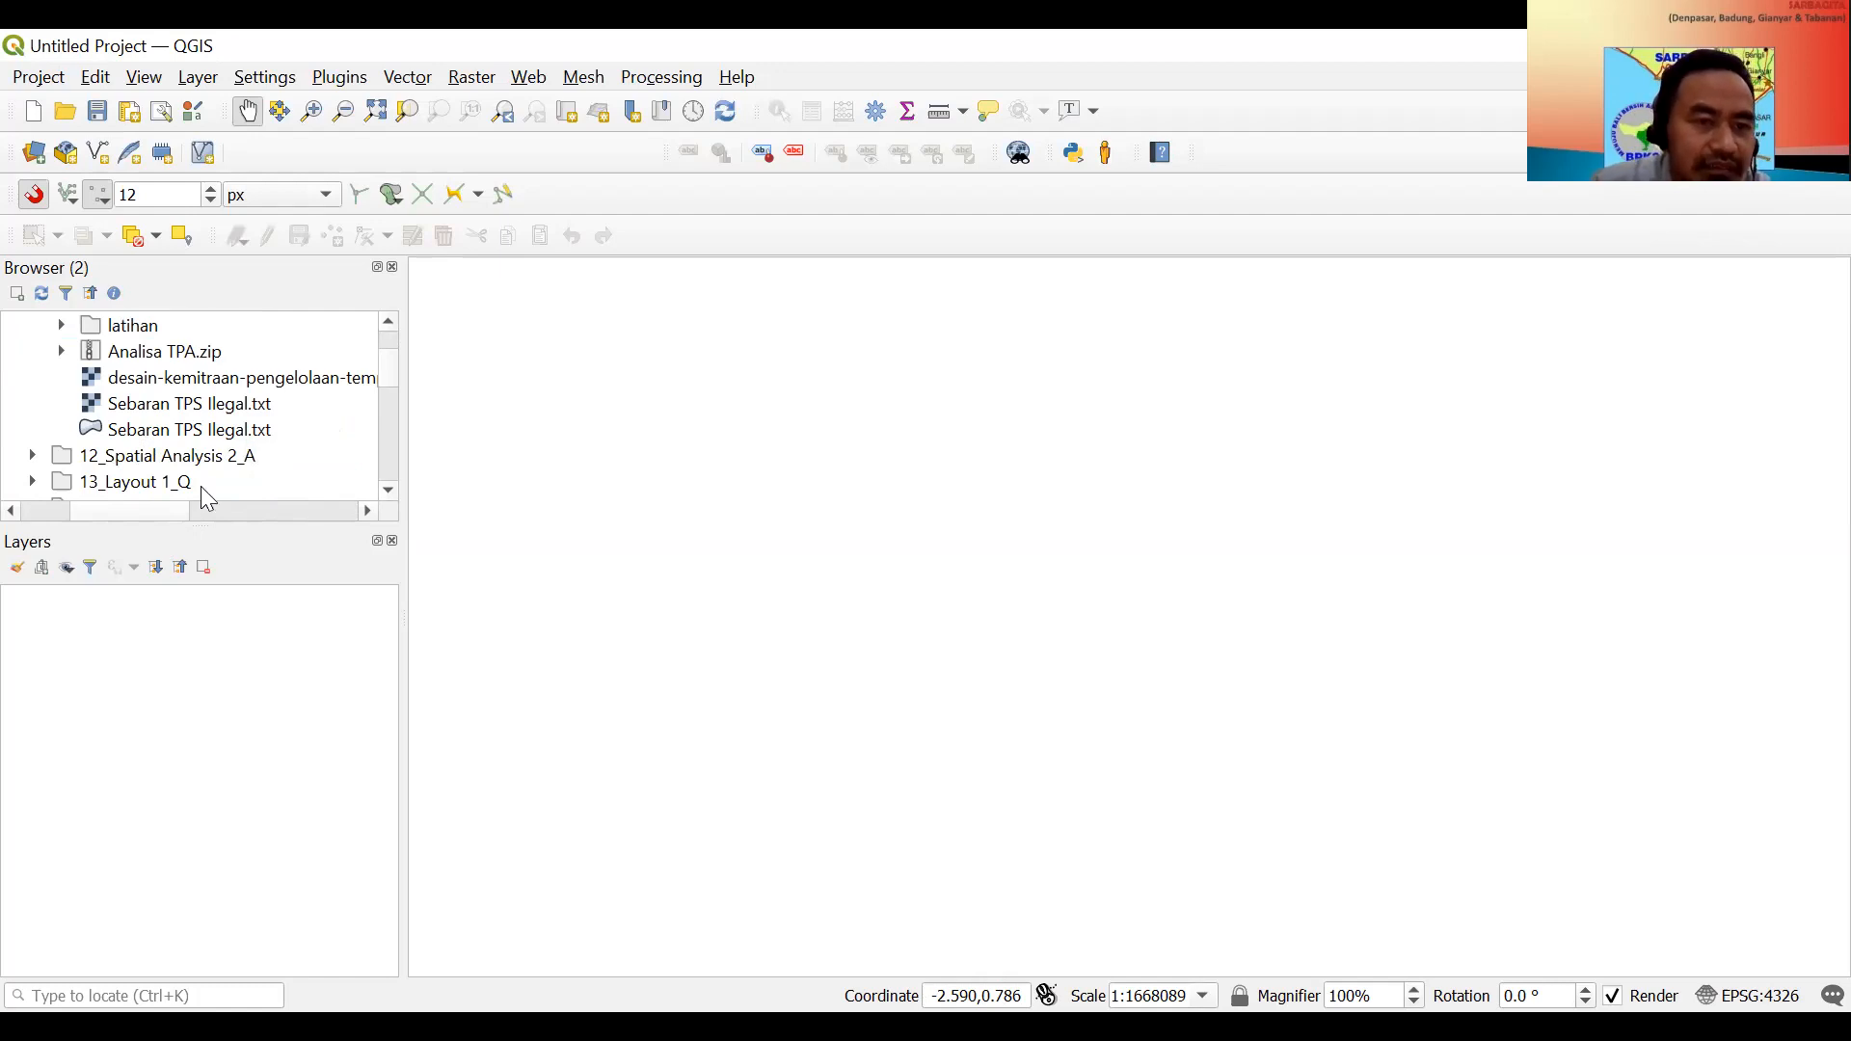
click(261, 409)
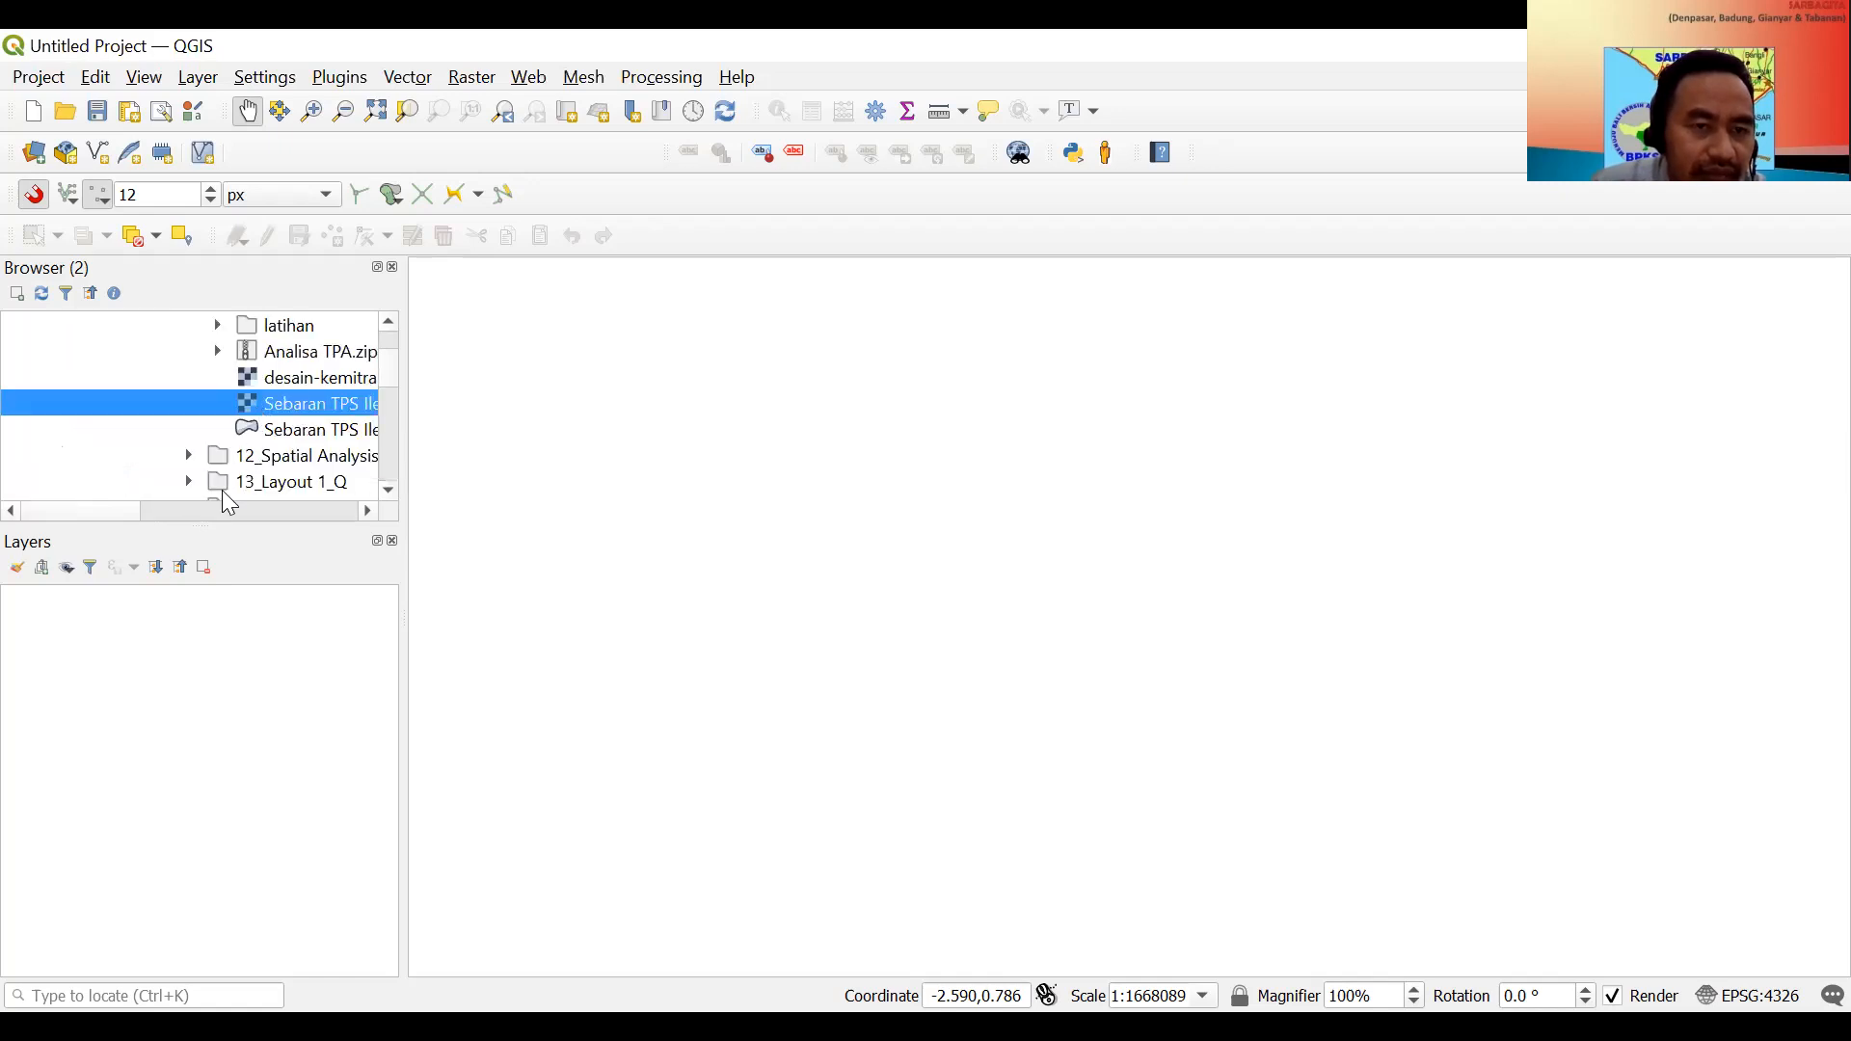
click(360, 512)
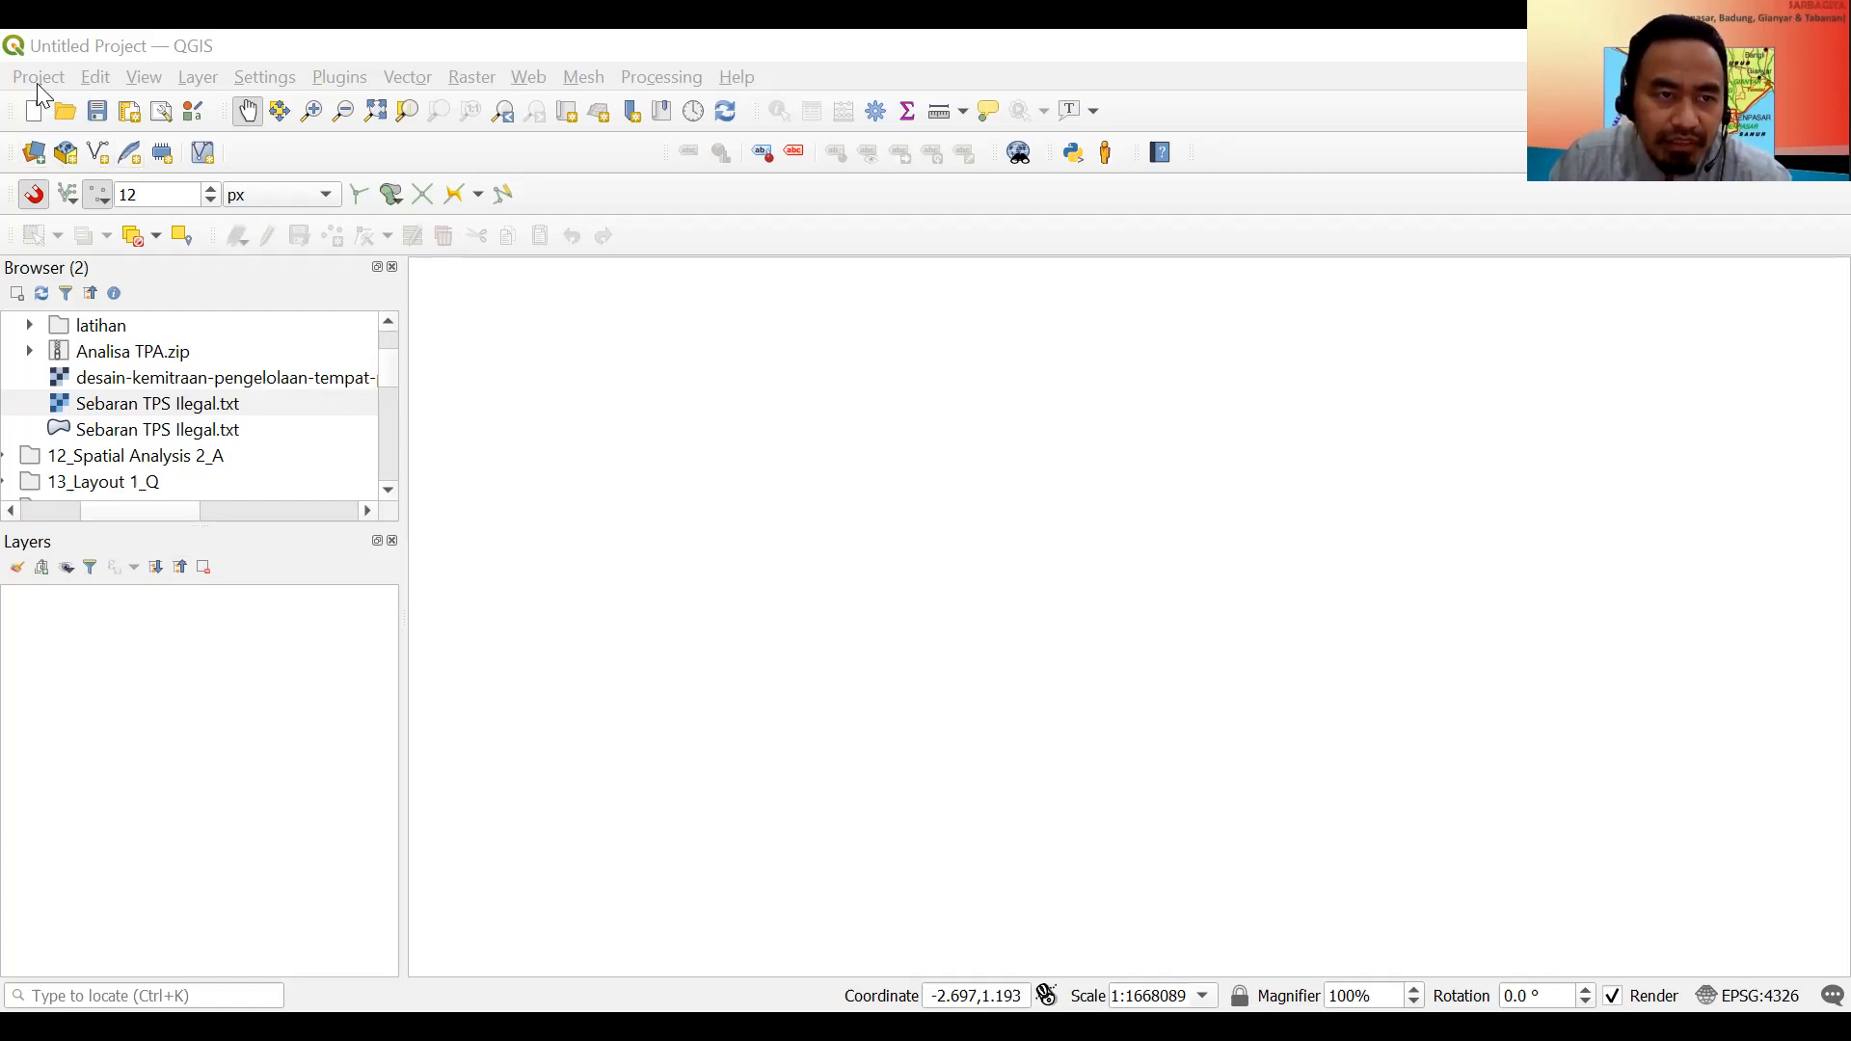
Open the Data Source Manager on the Delimited Text source and place its window clear for working.
click(39, 162)
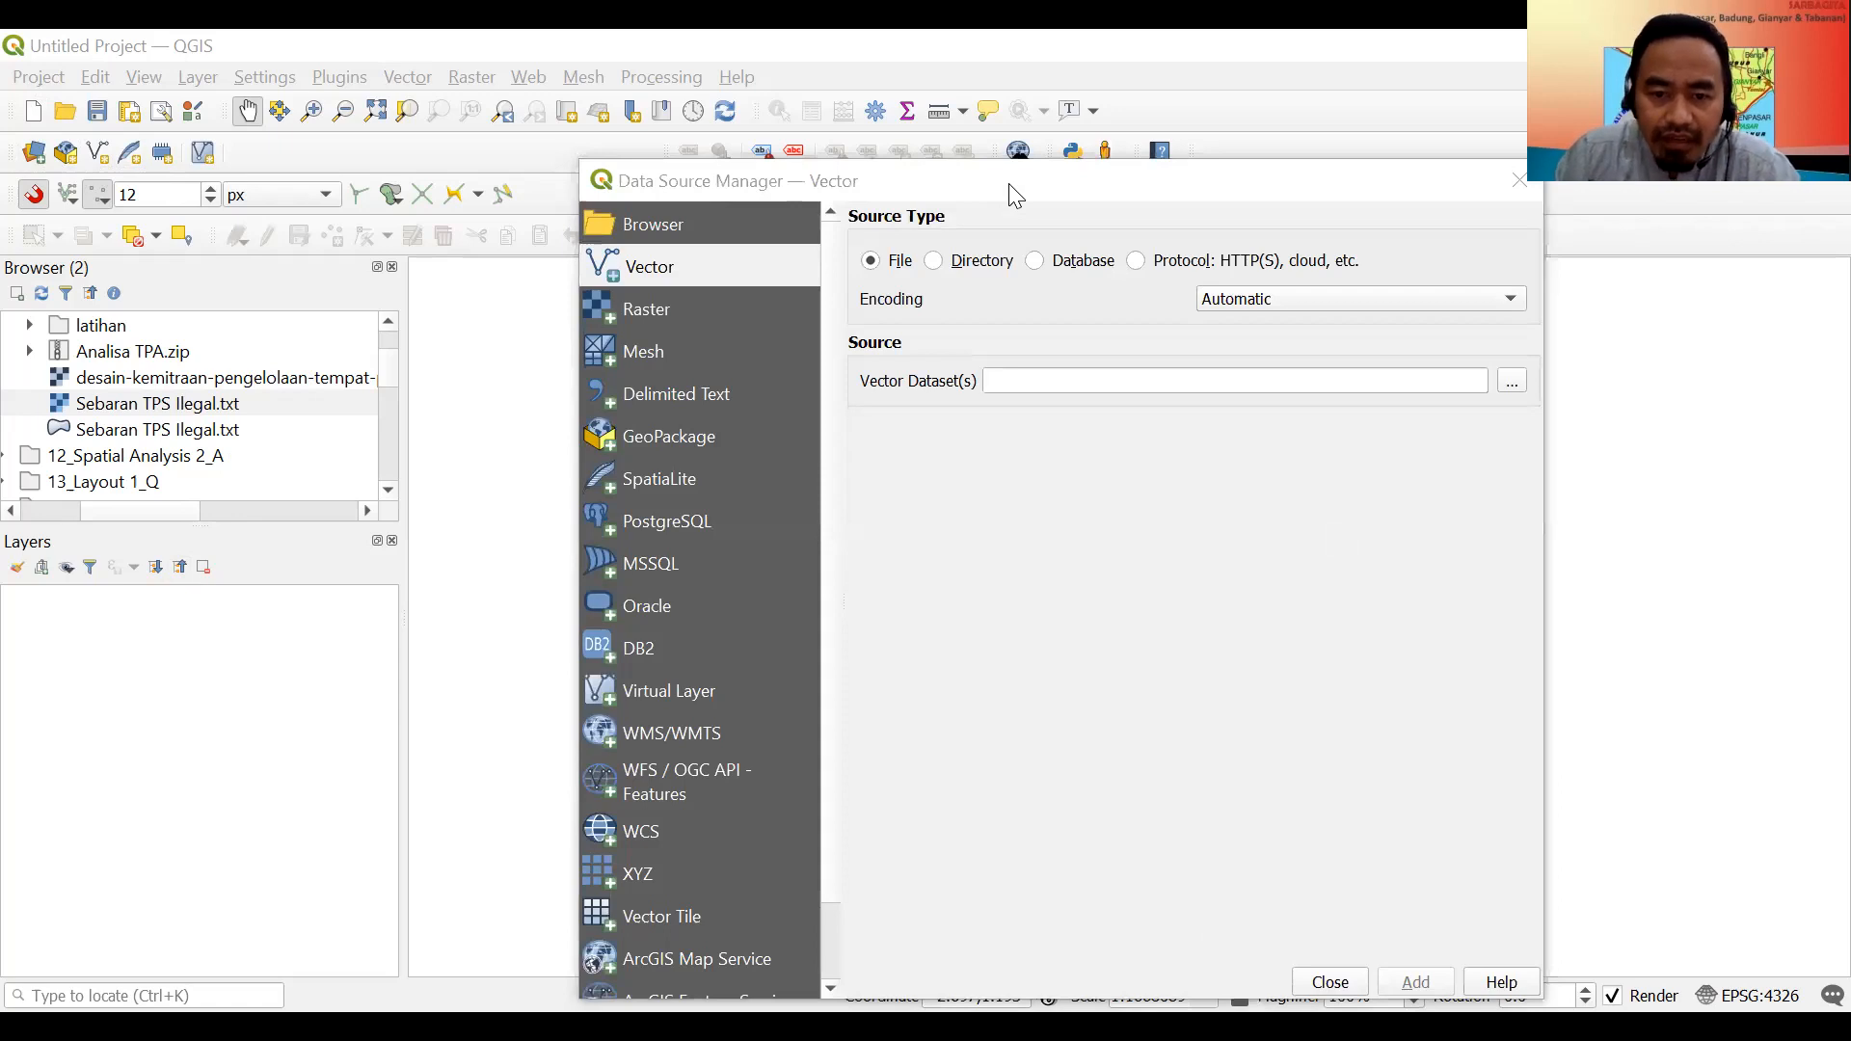
drag(1108, 181, 756, 182)
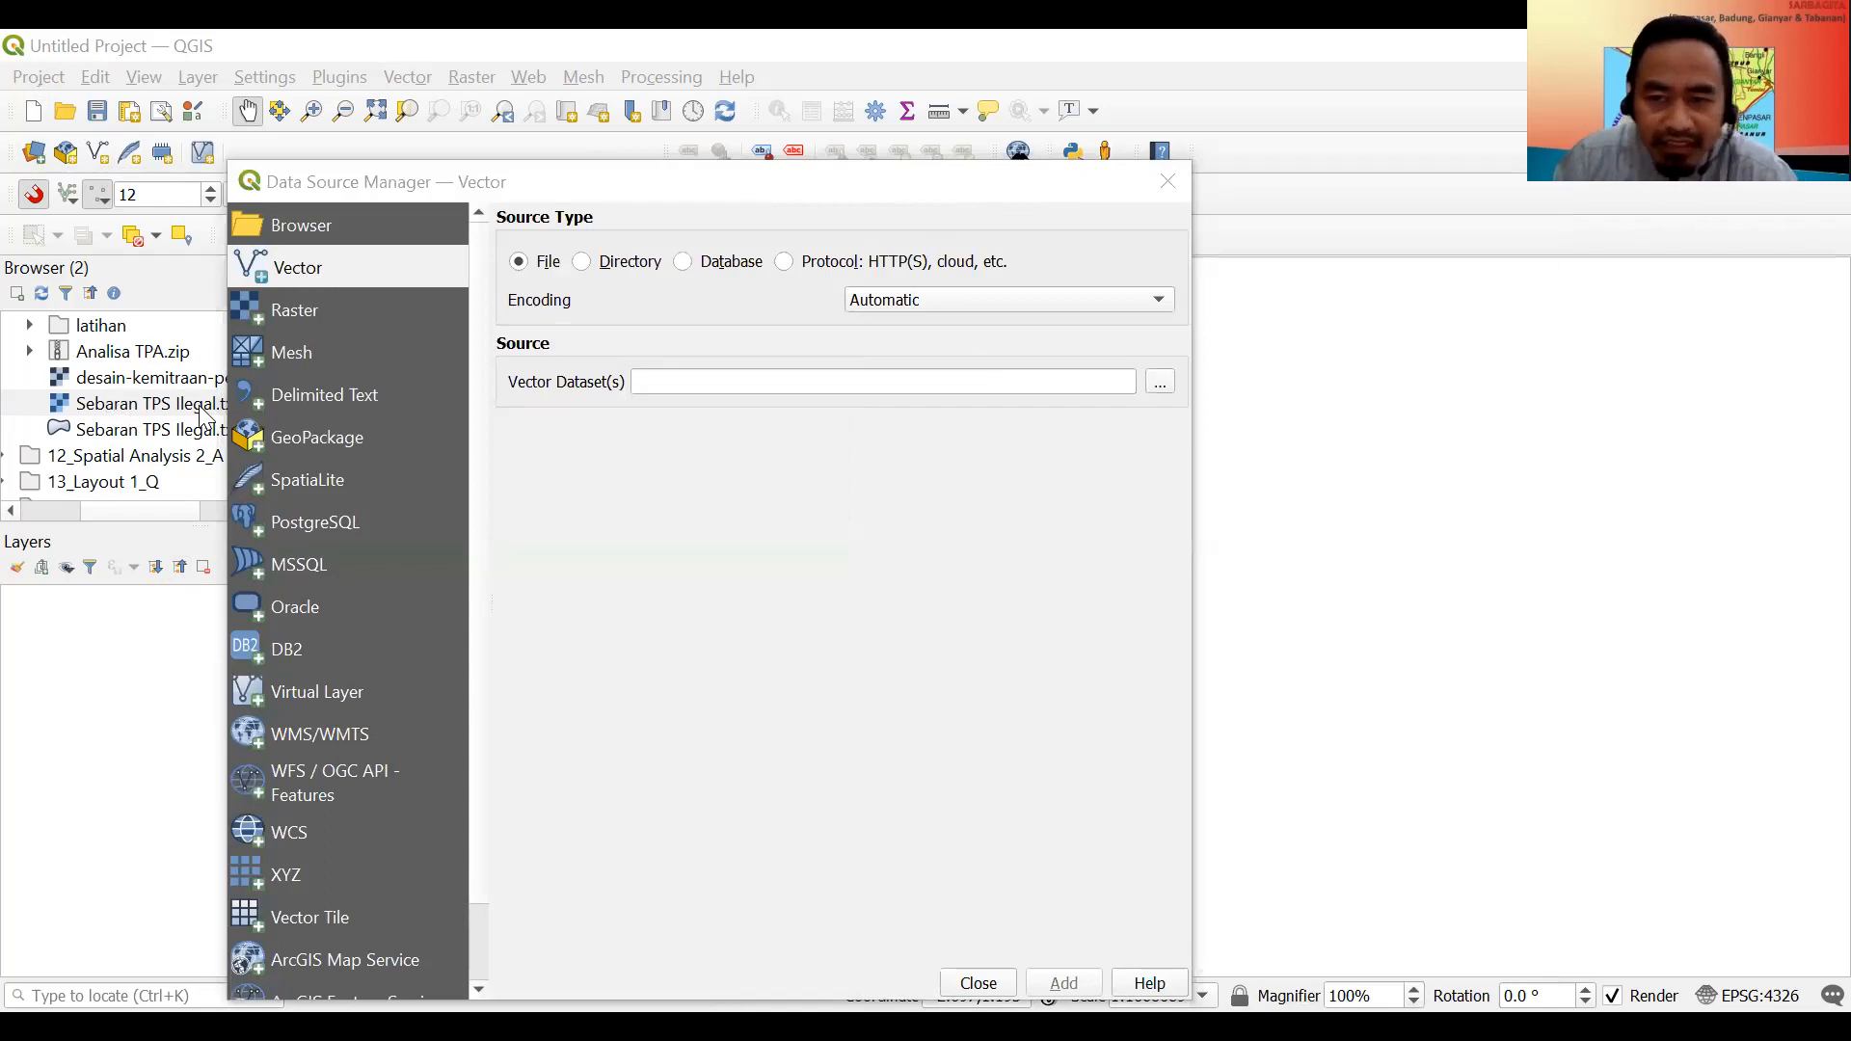
click(310, 400)
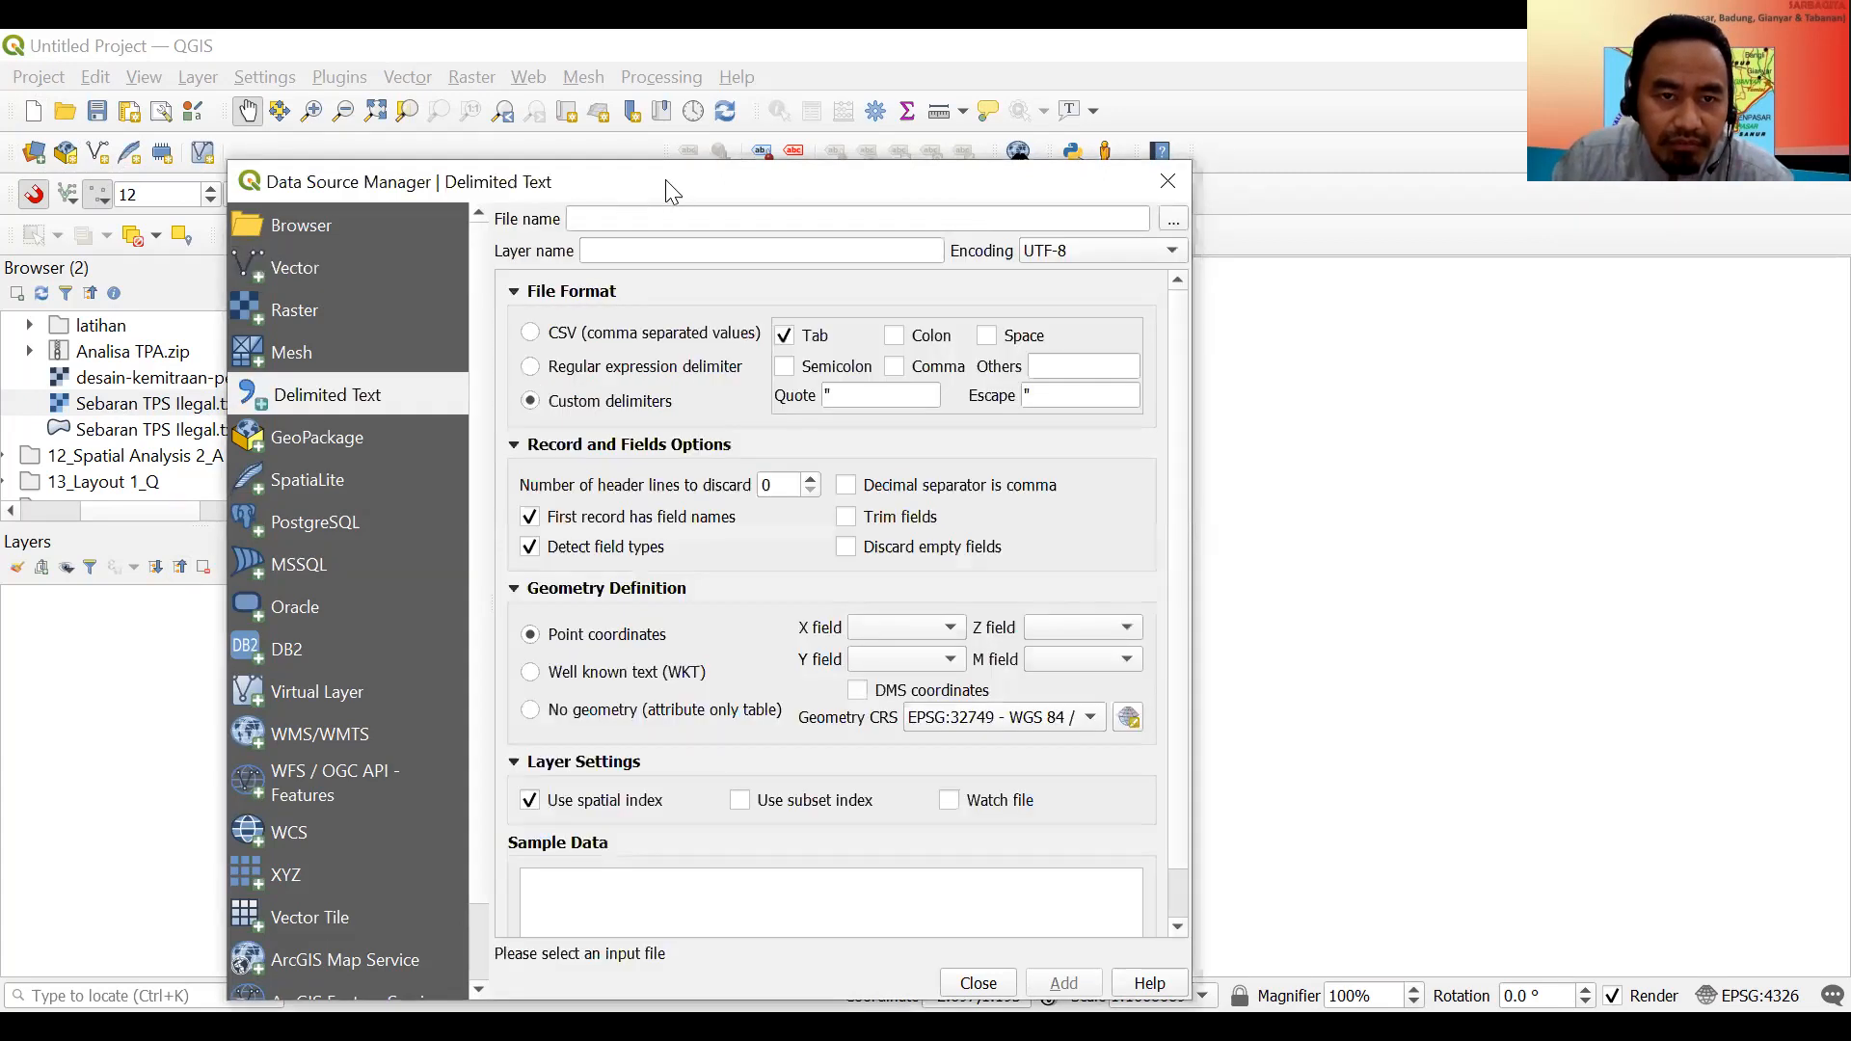
drag(672, 181, 389, 148)
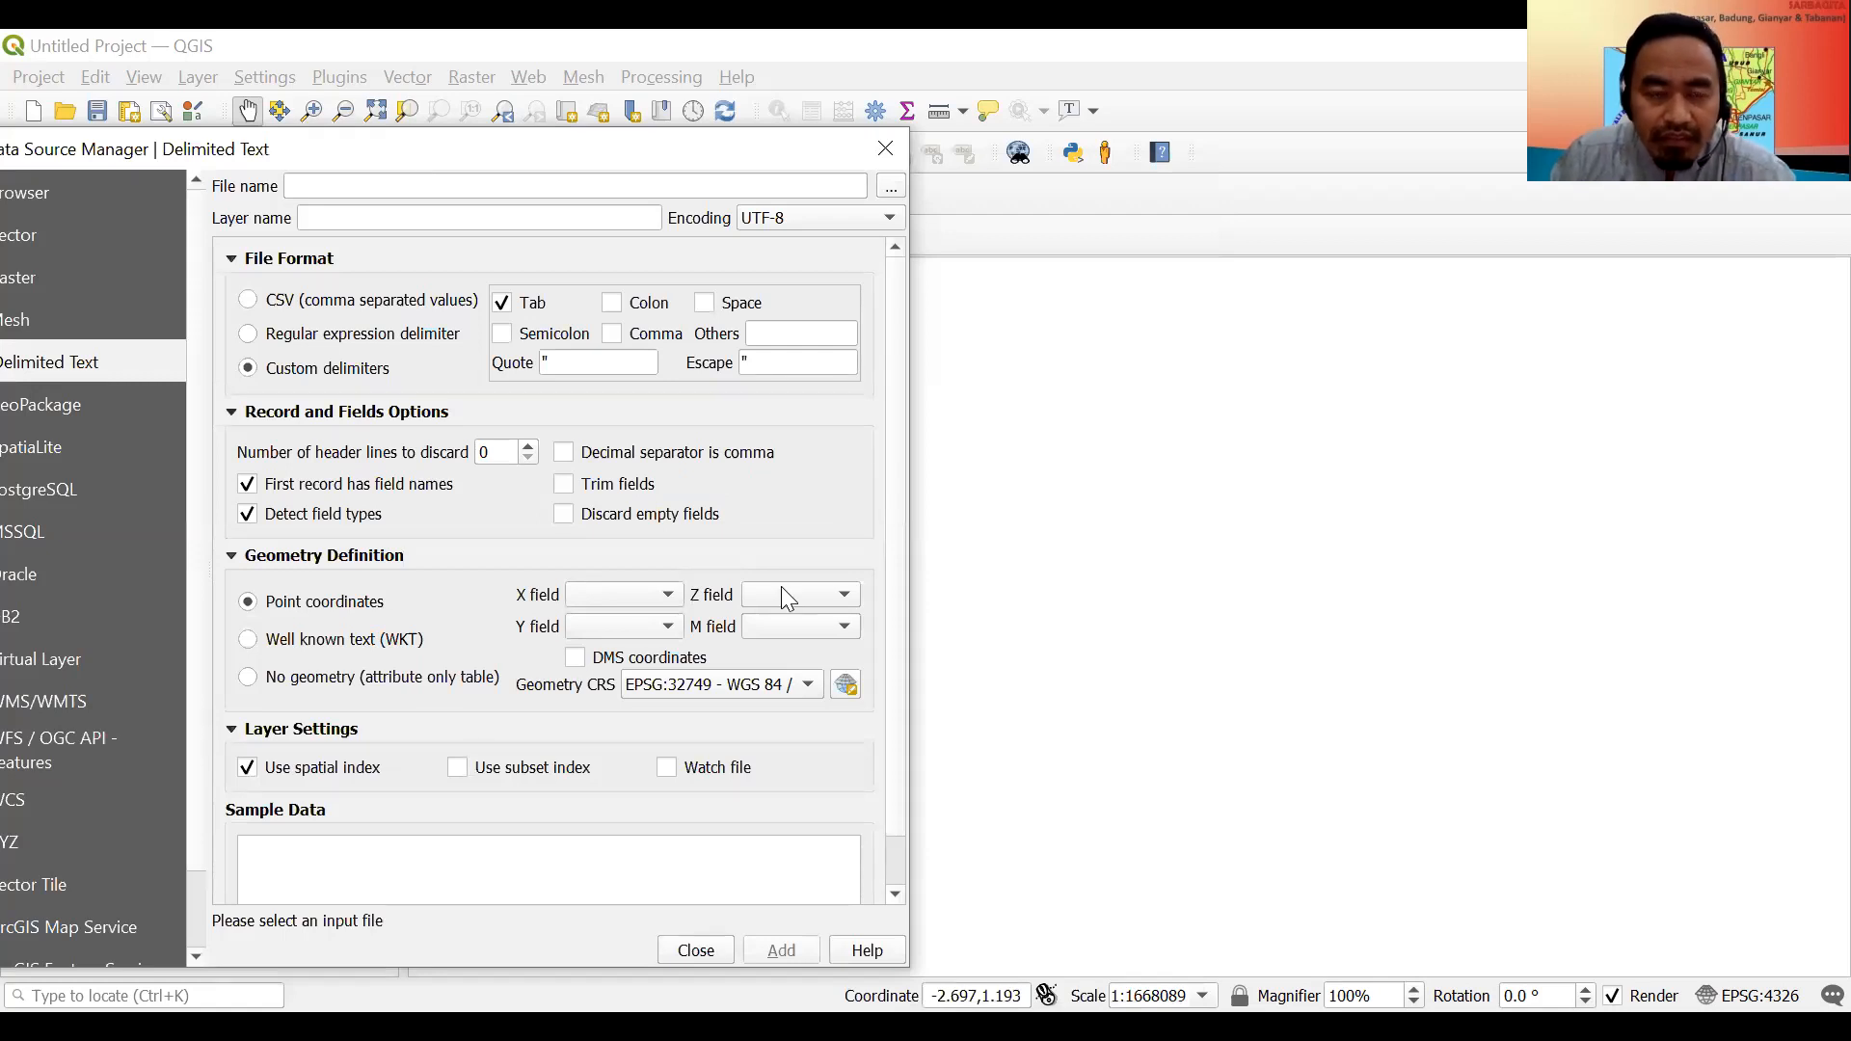
drag(694, 148, 891, 137)
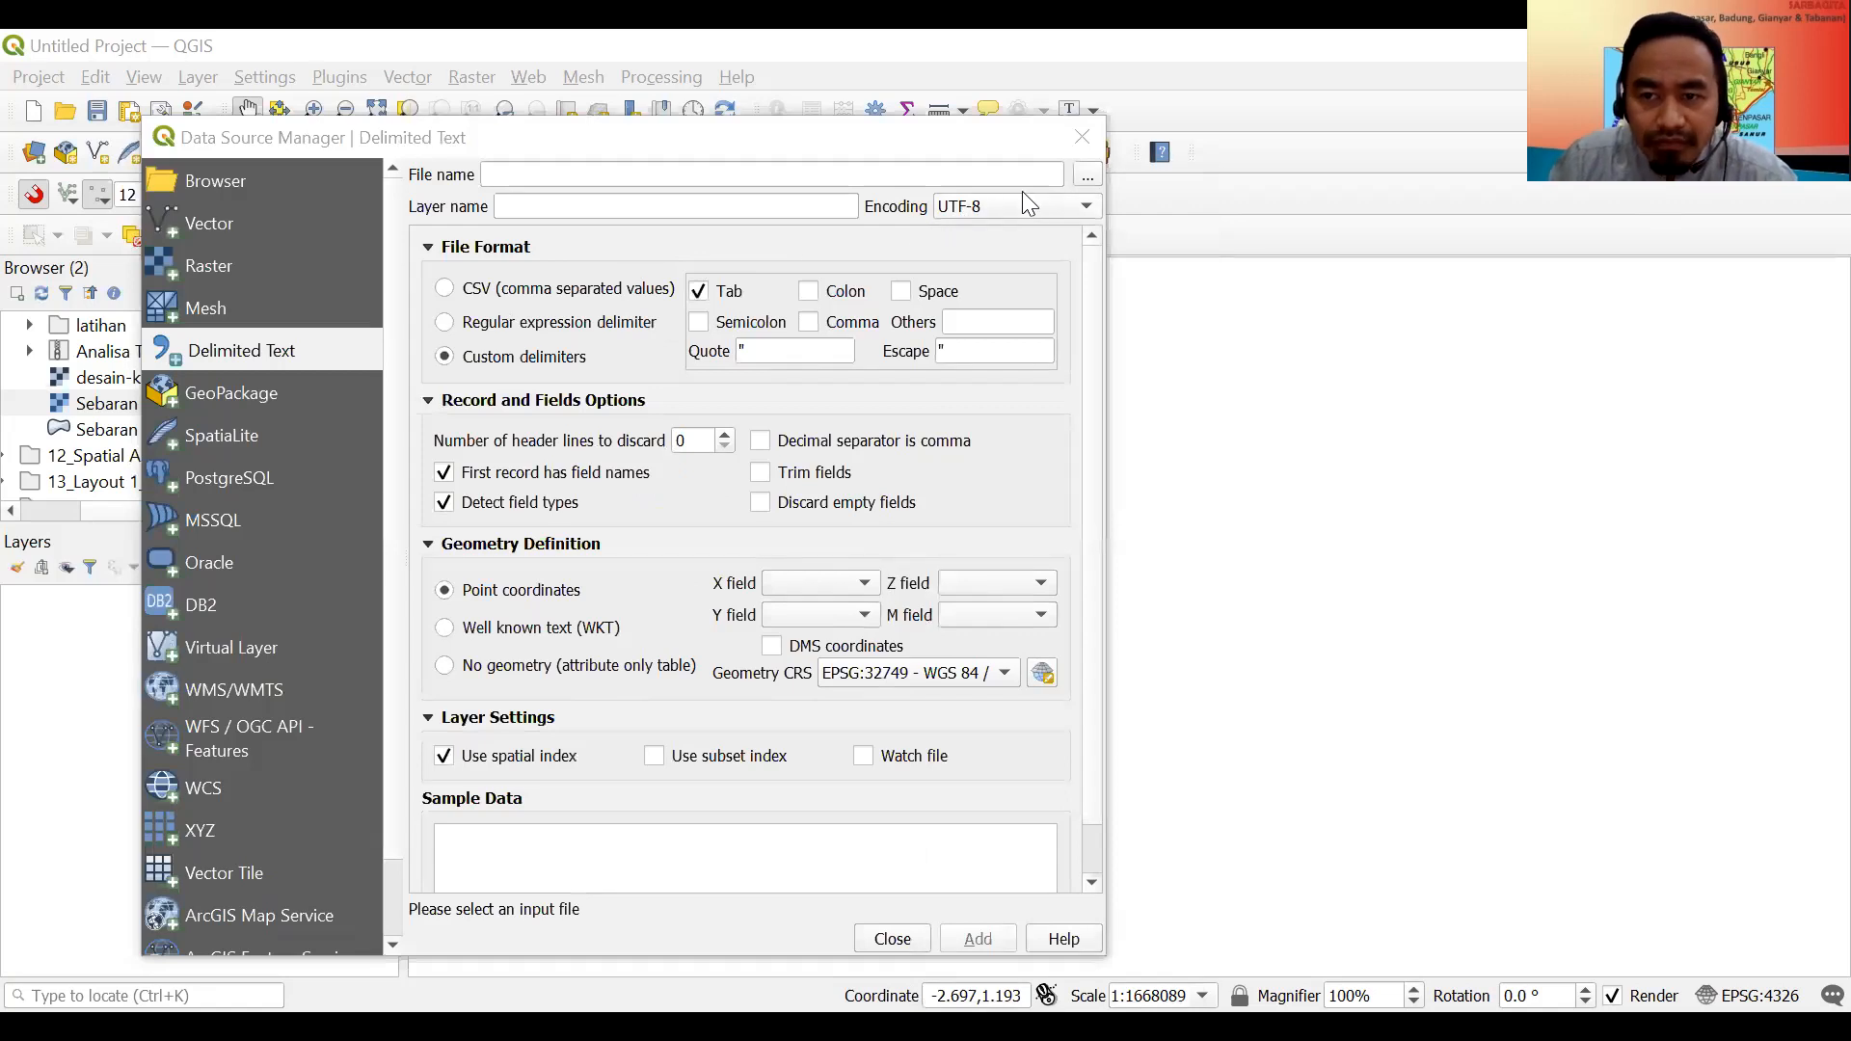
Load Sebaran TPS Ilegal.txt from the 11_Spatial Analysis 2_Q folder as the delimited text input file.
click(1089, 175)
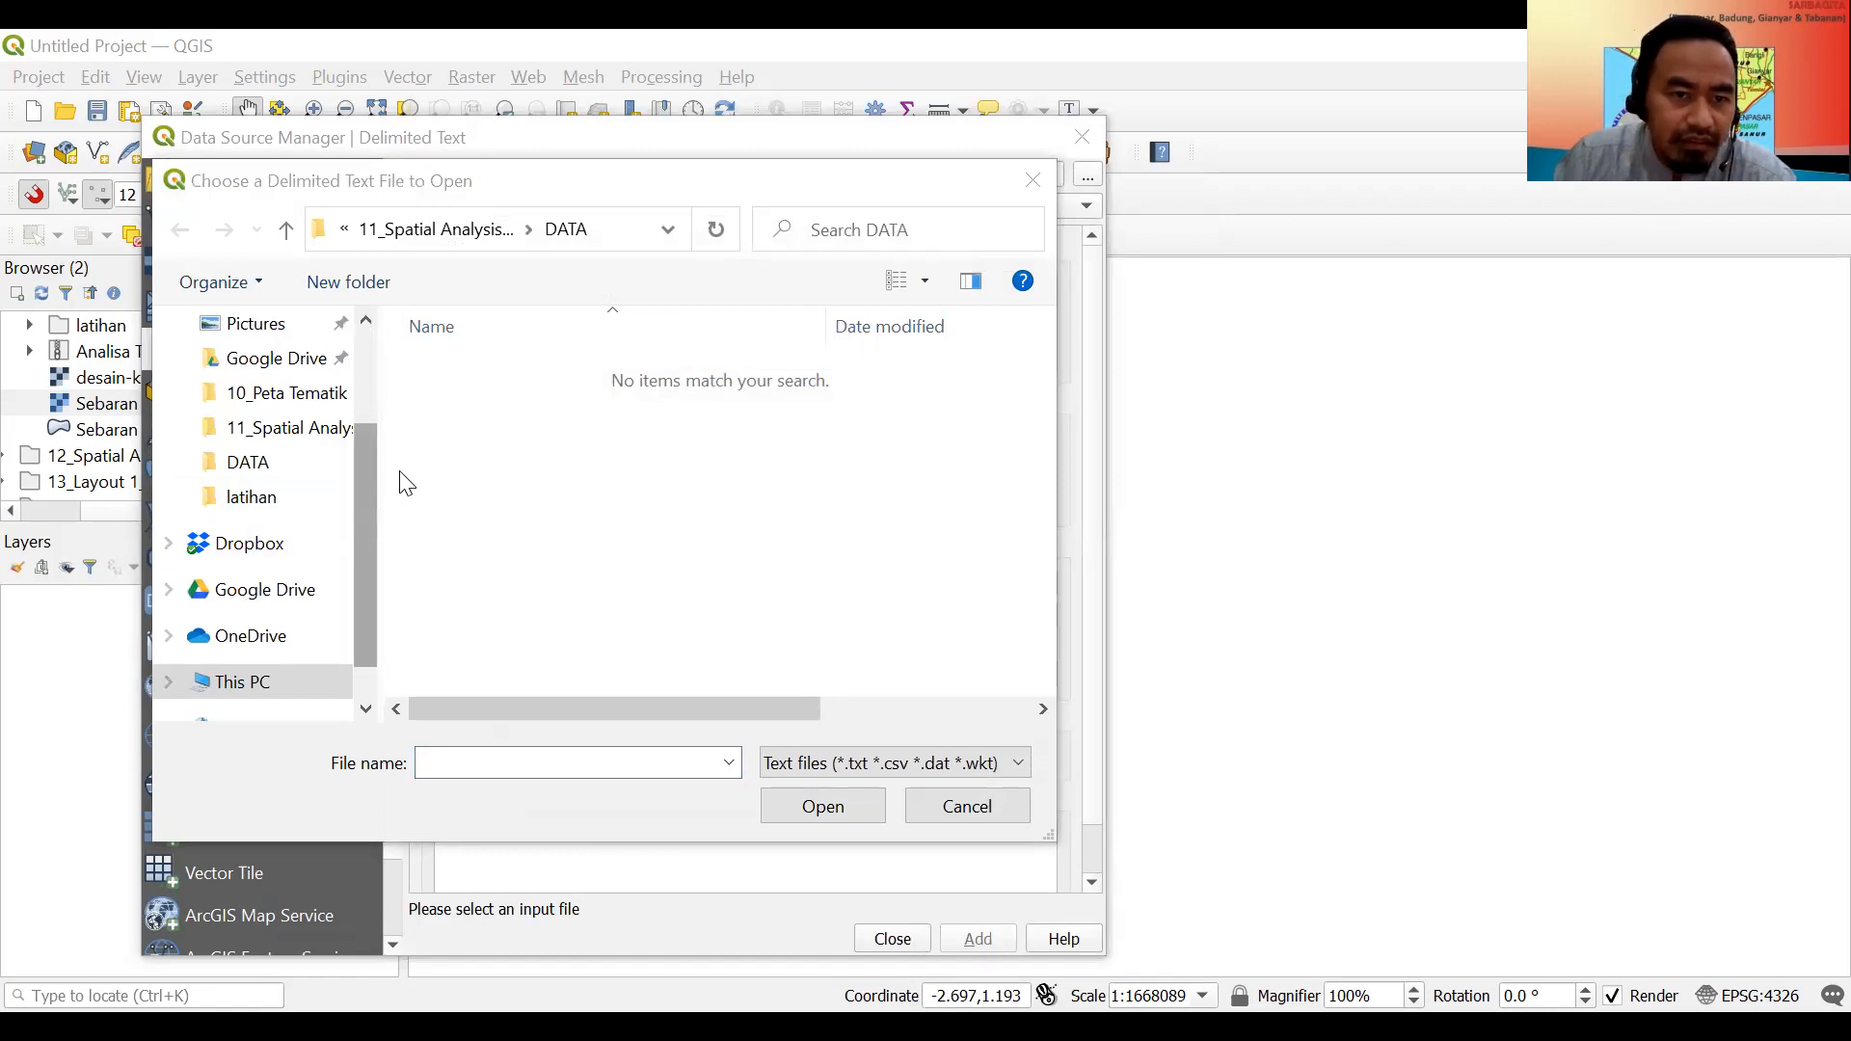
click(303, 441)
click(556, 446)
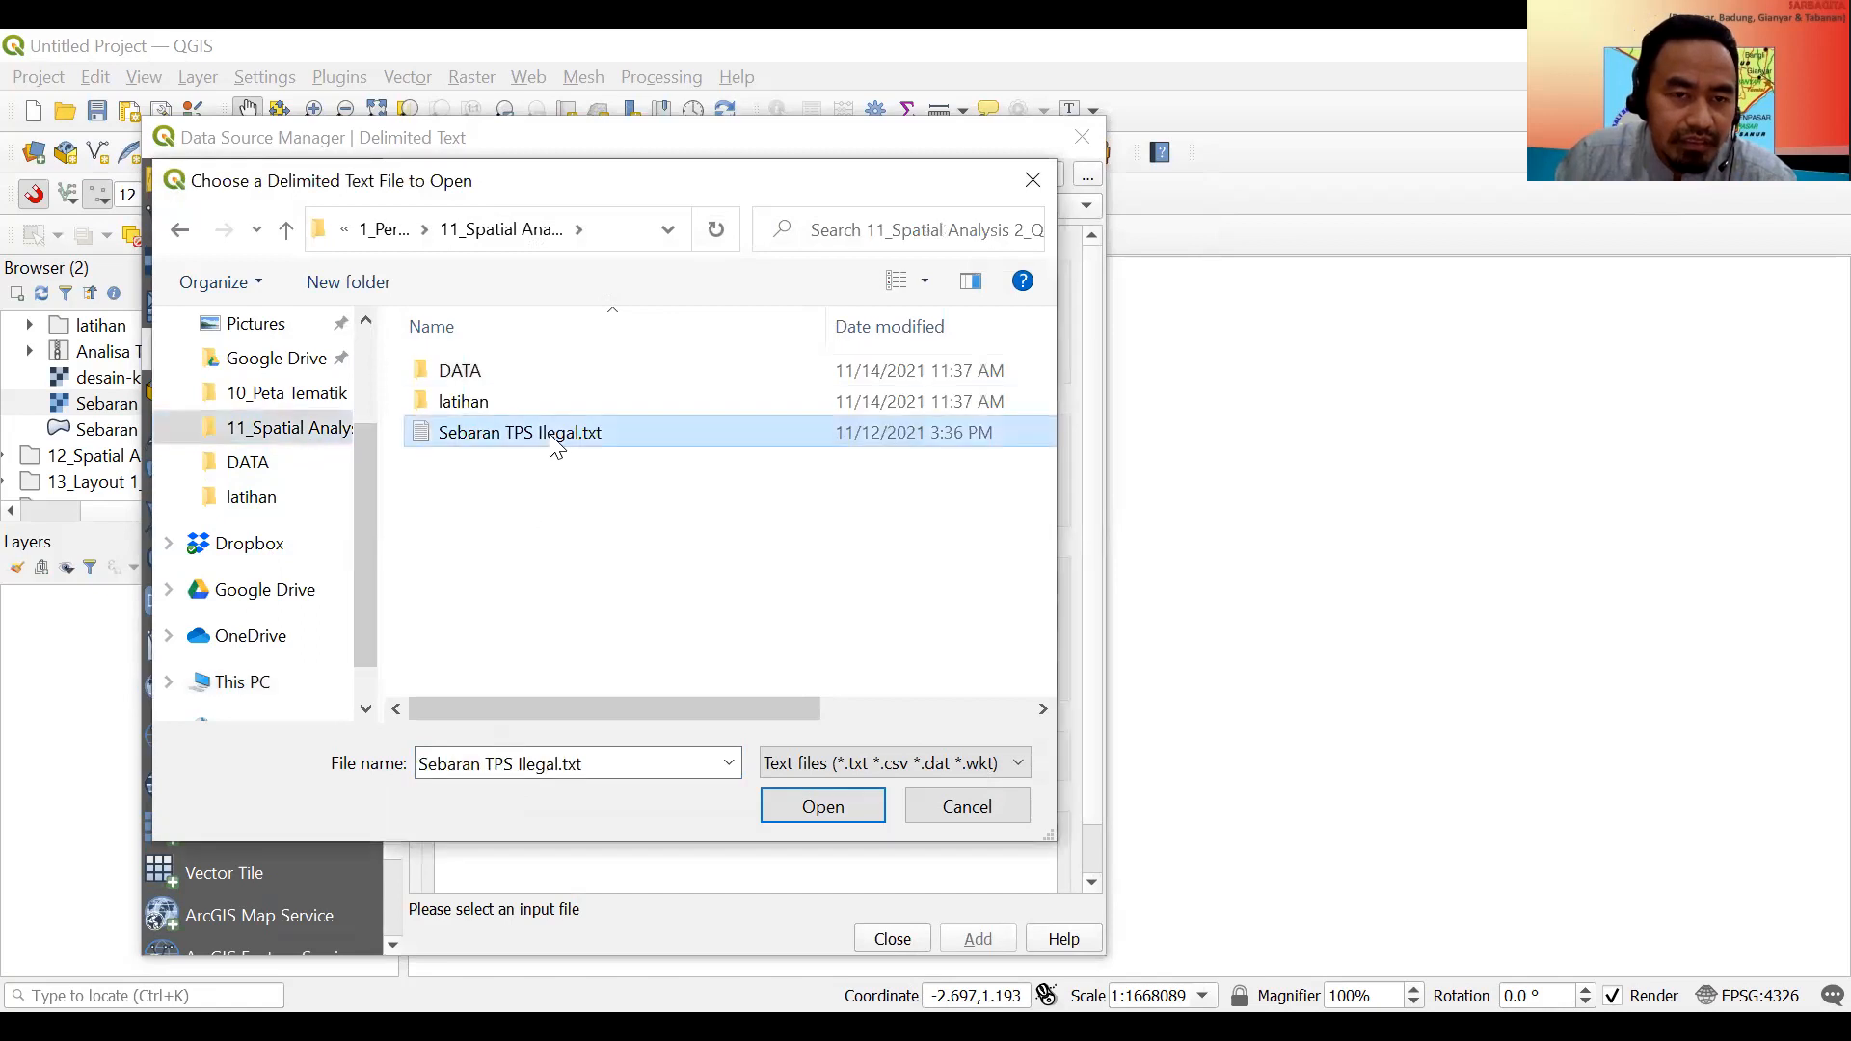
click(843, 816)
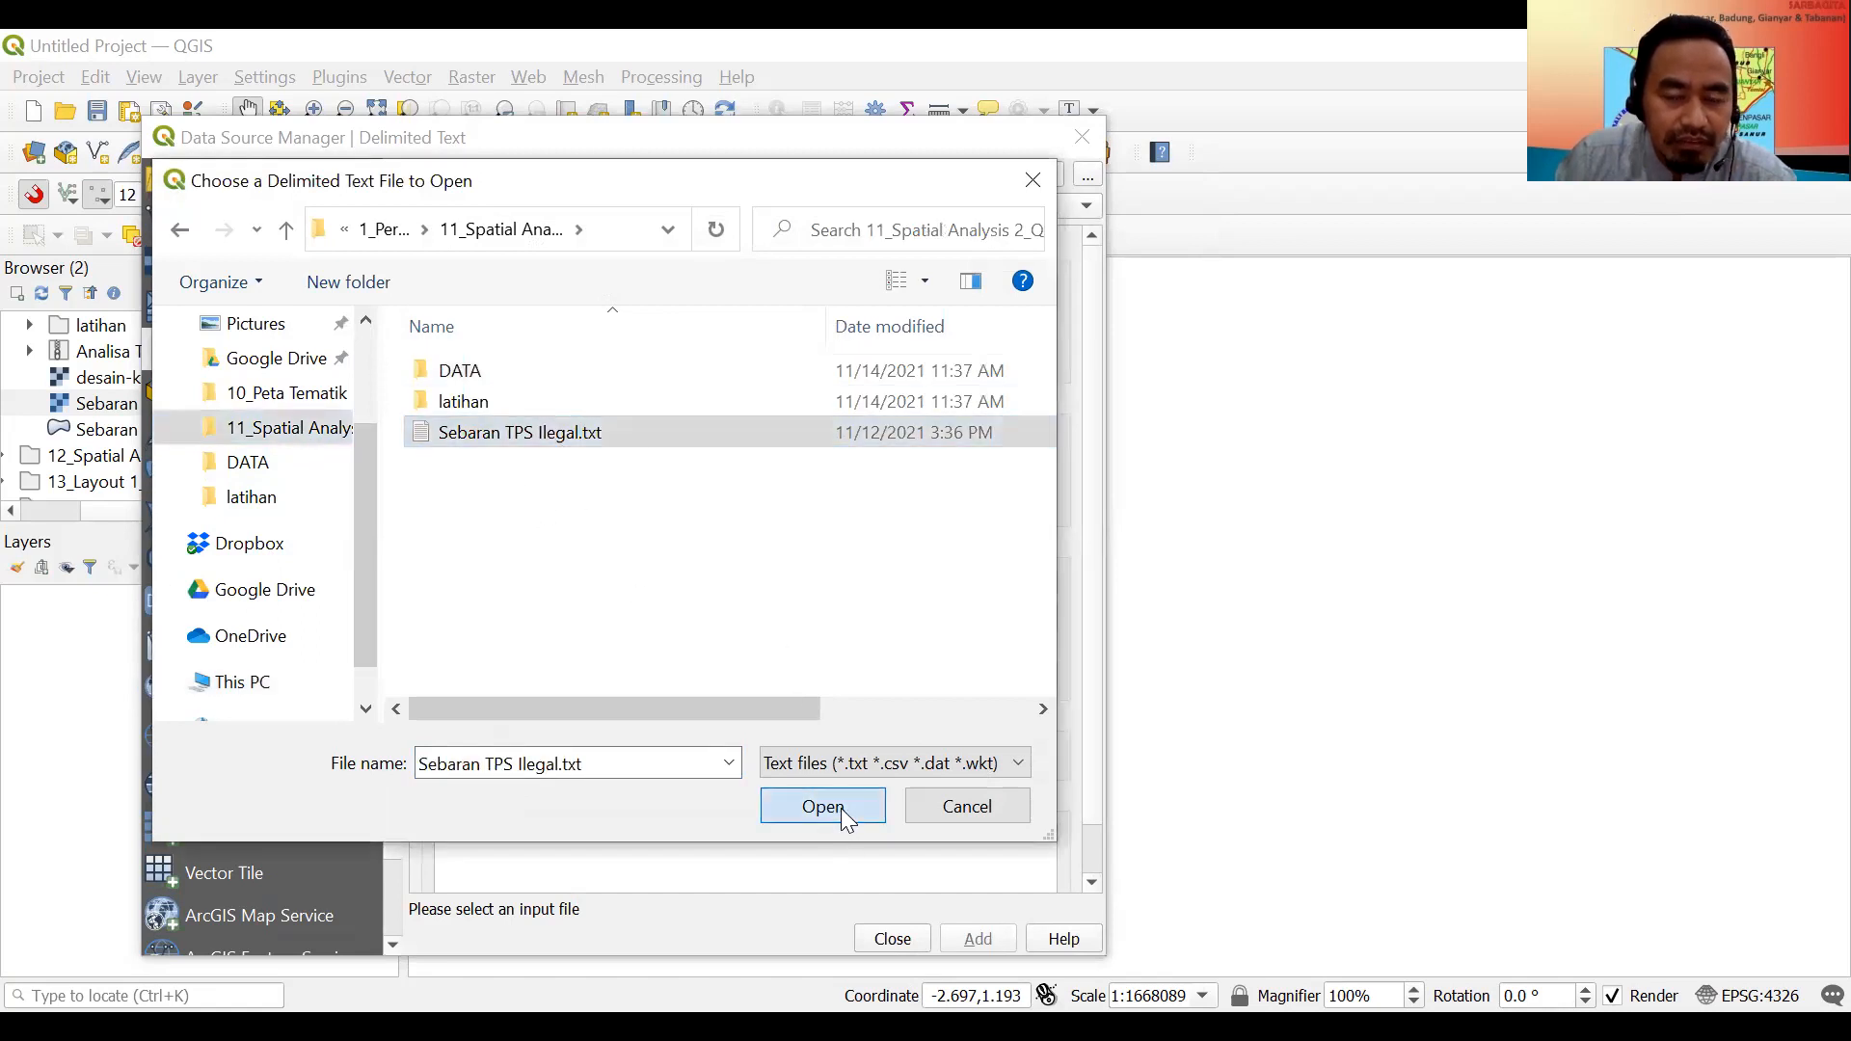
click(841, 808)
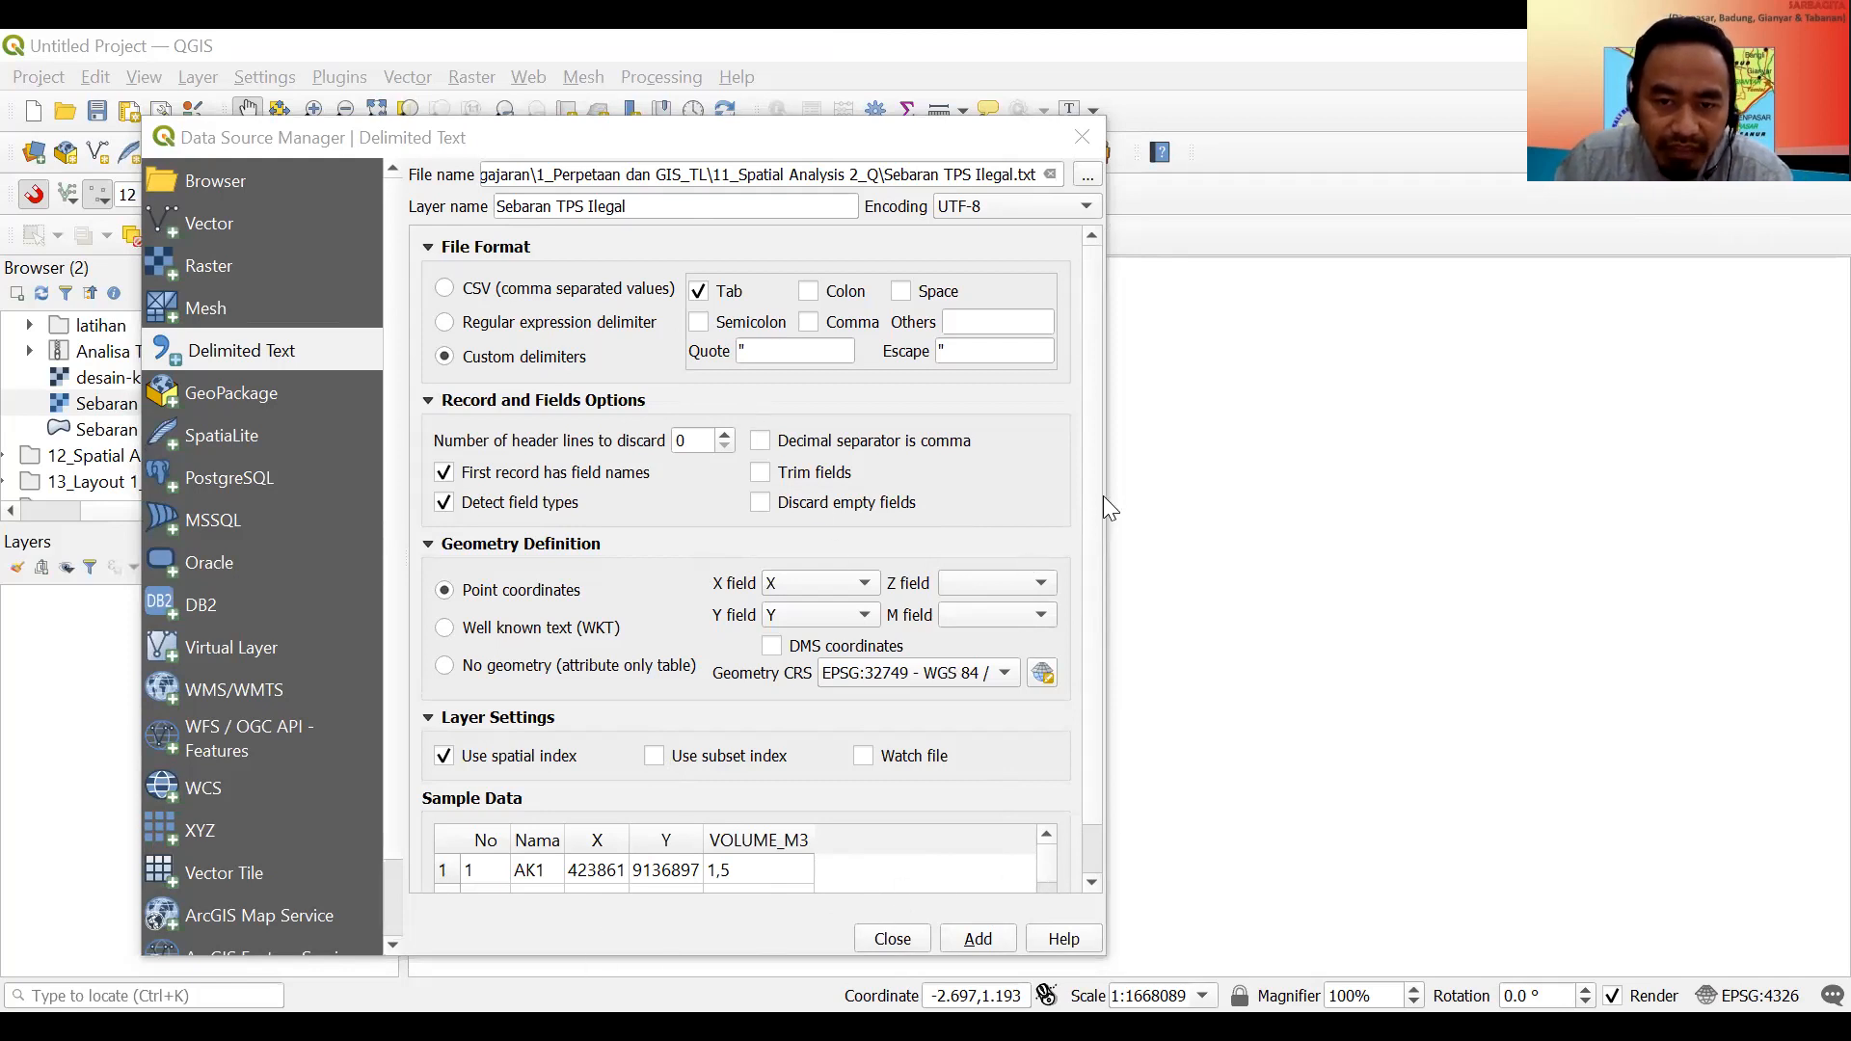
Compare the sample data preview between the CSV format and custom Tab delimiters, finishing with custom delimiters and all option groups expanded.
mouse_move(1096, 497)
mouse_down()
mouse_move(1094, 621)
mouse_move(1091, 494)
mouse_up()
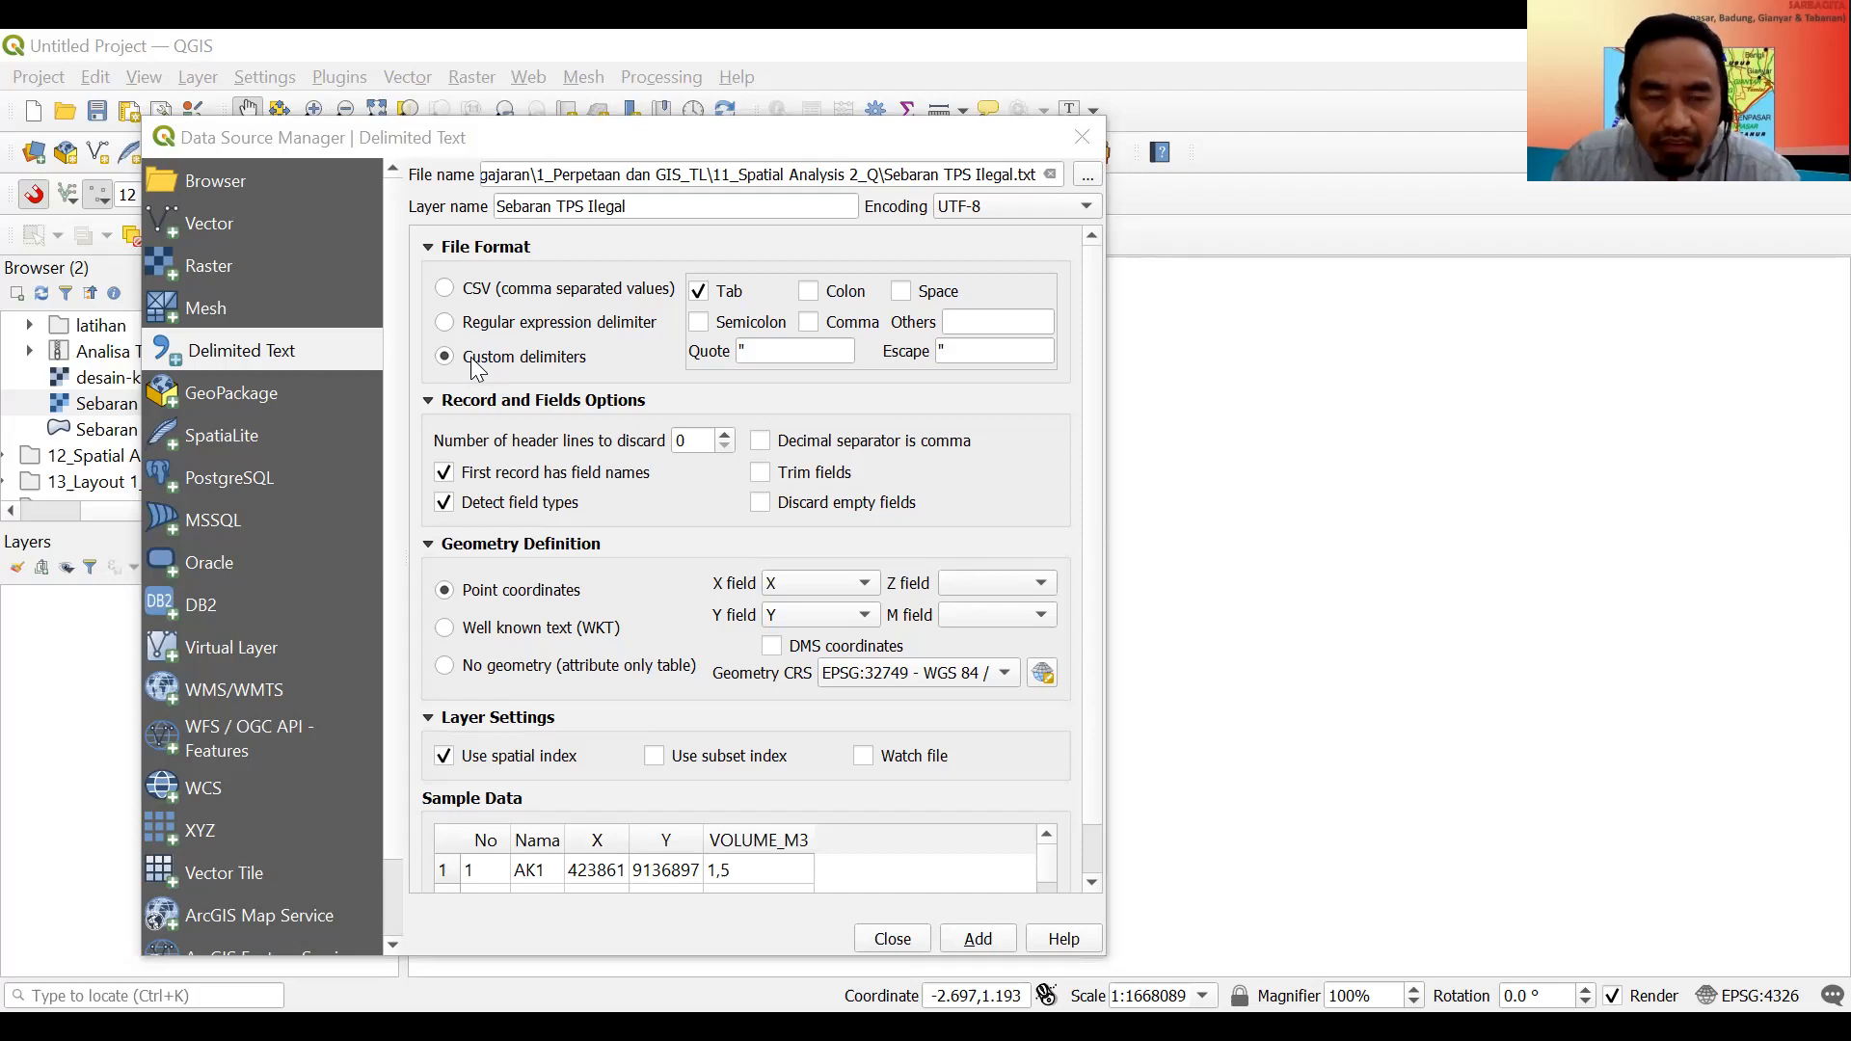
click(445, 289)
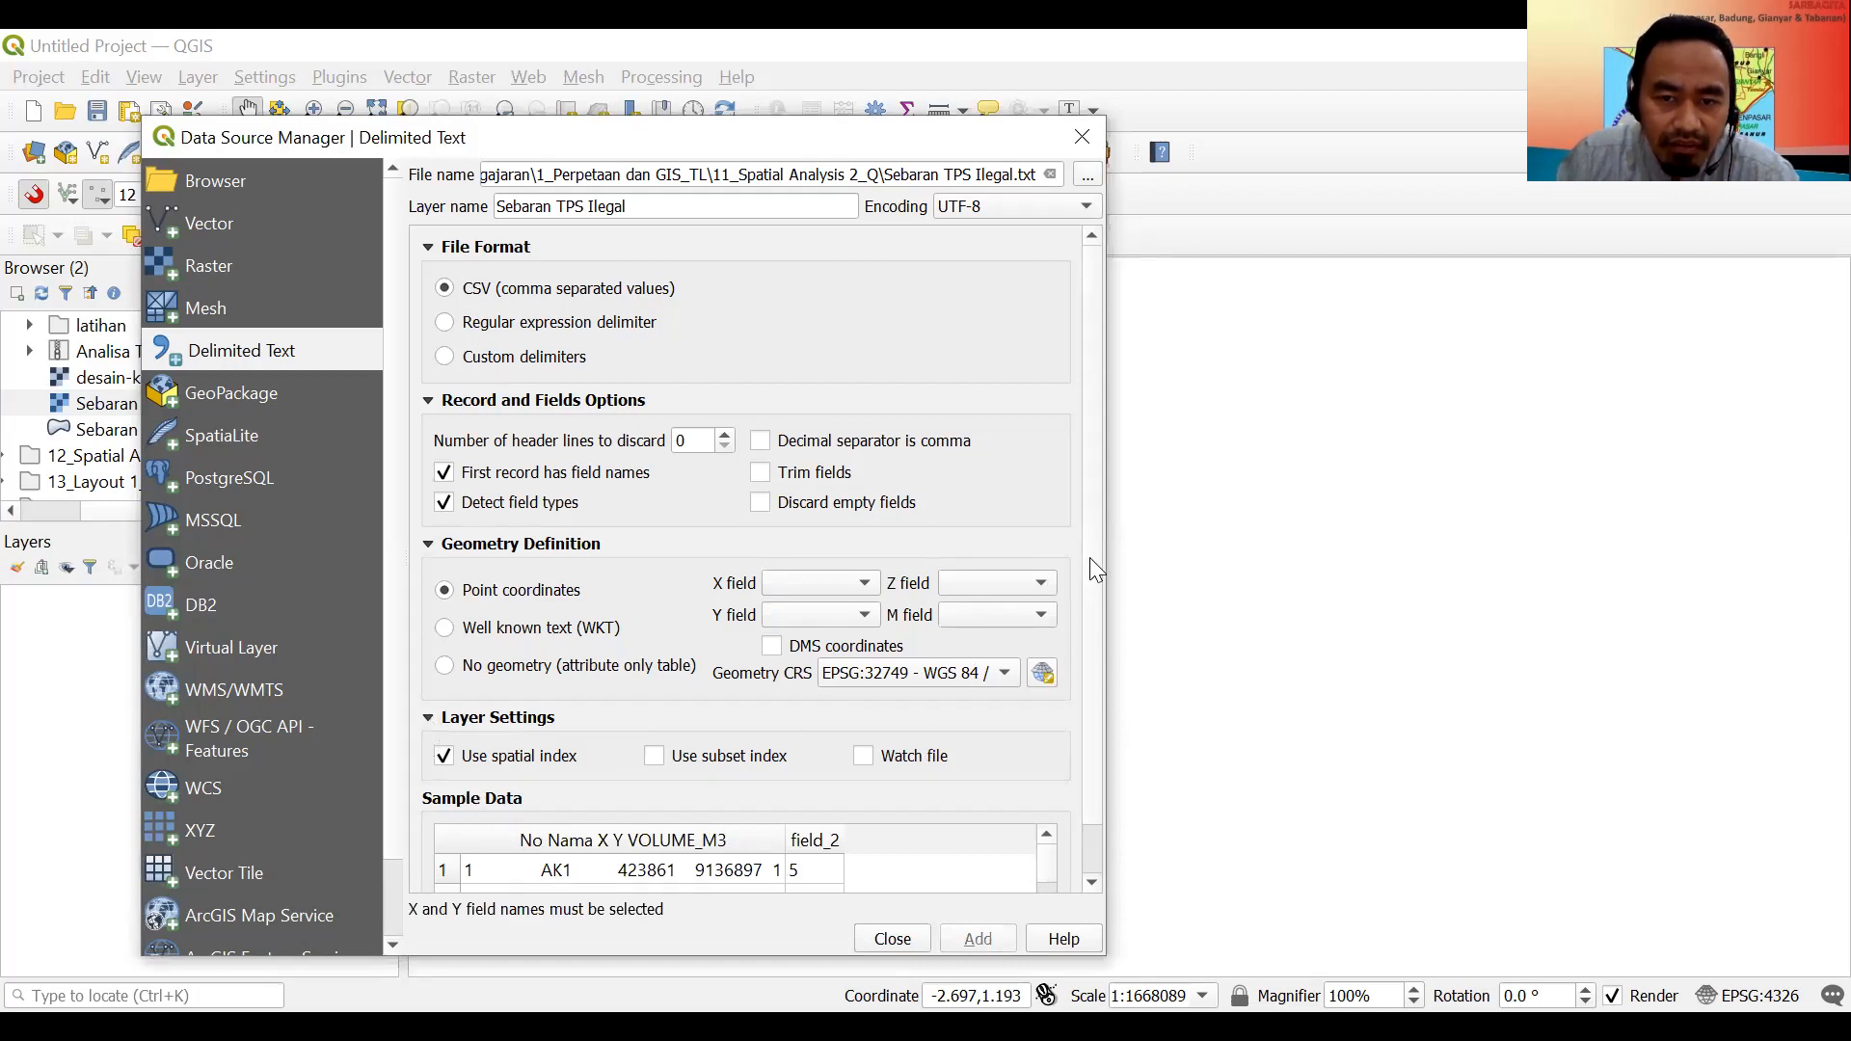
scroll(1090, 557, down, 1)
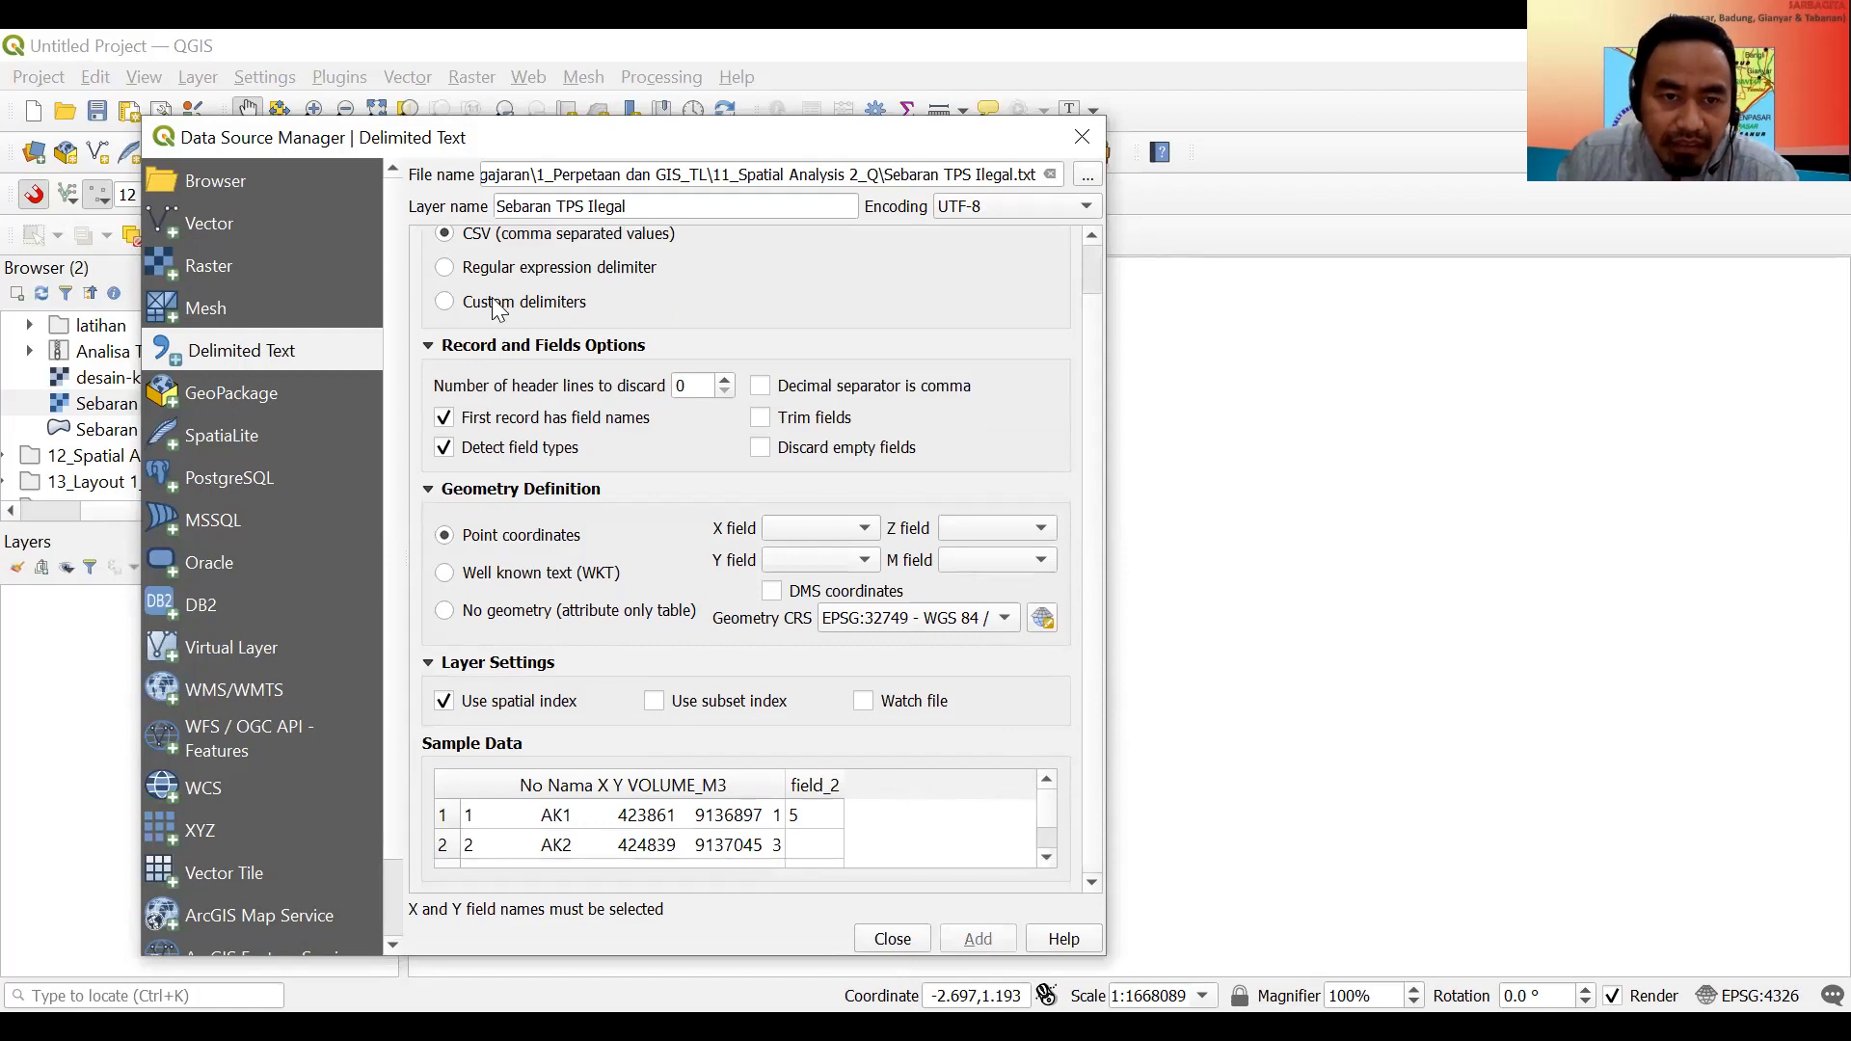
click(446, 302)
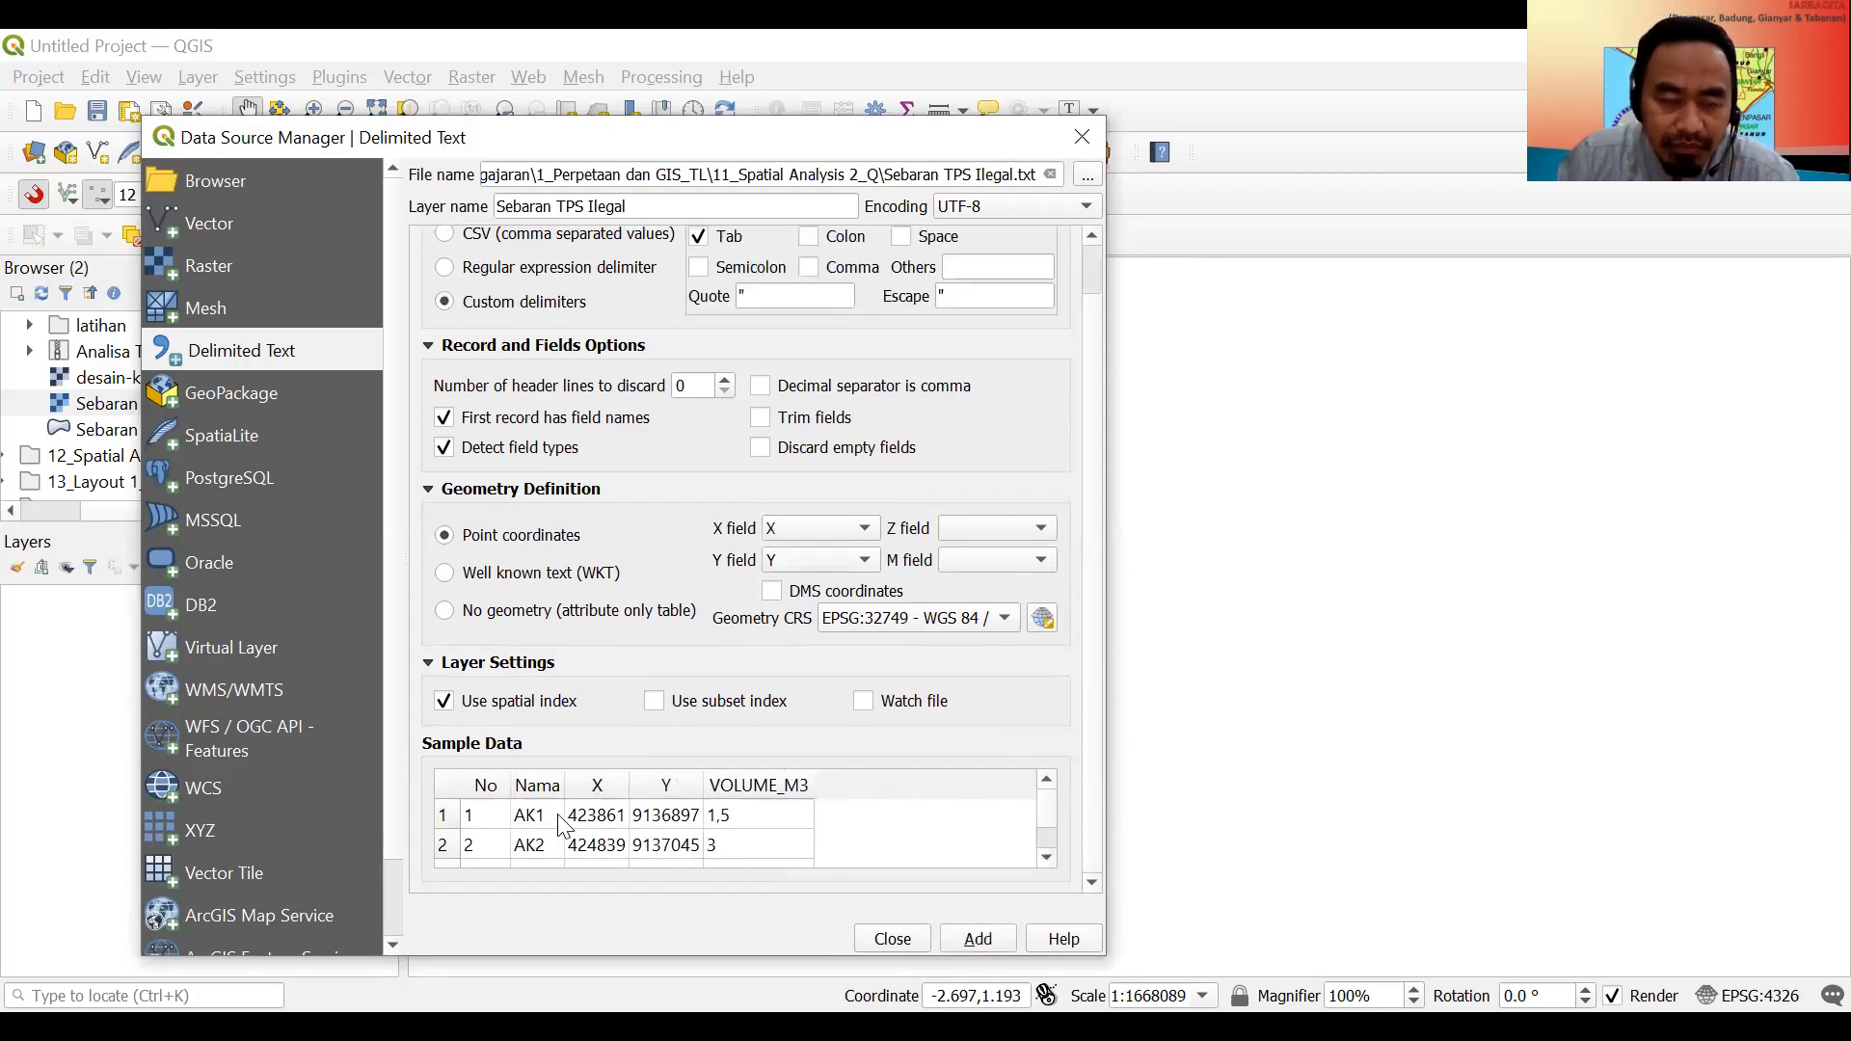
click(428, 490)
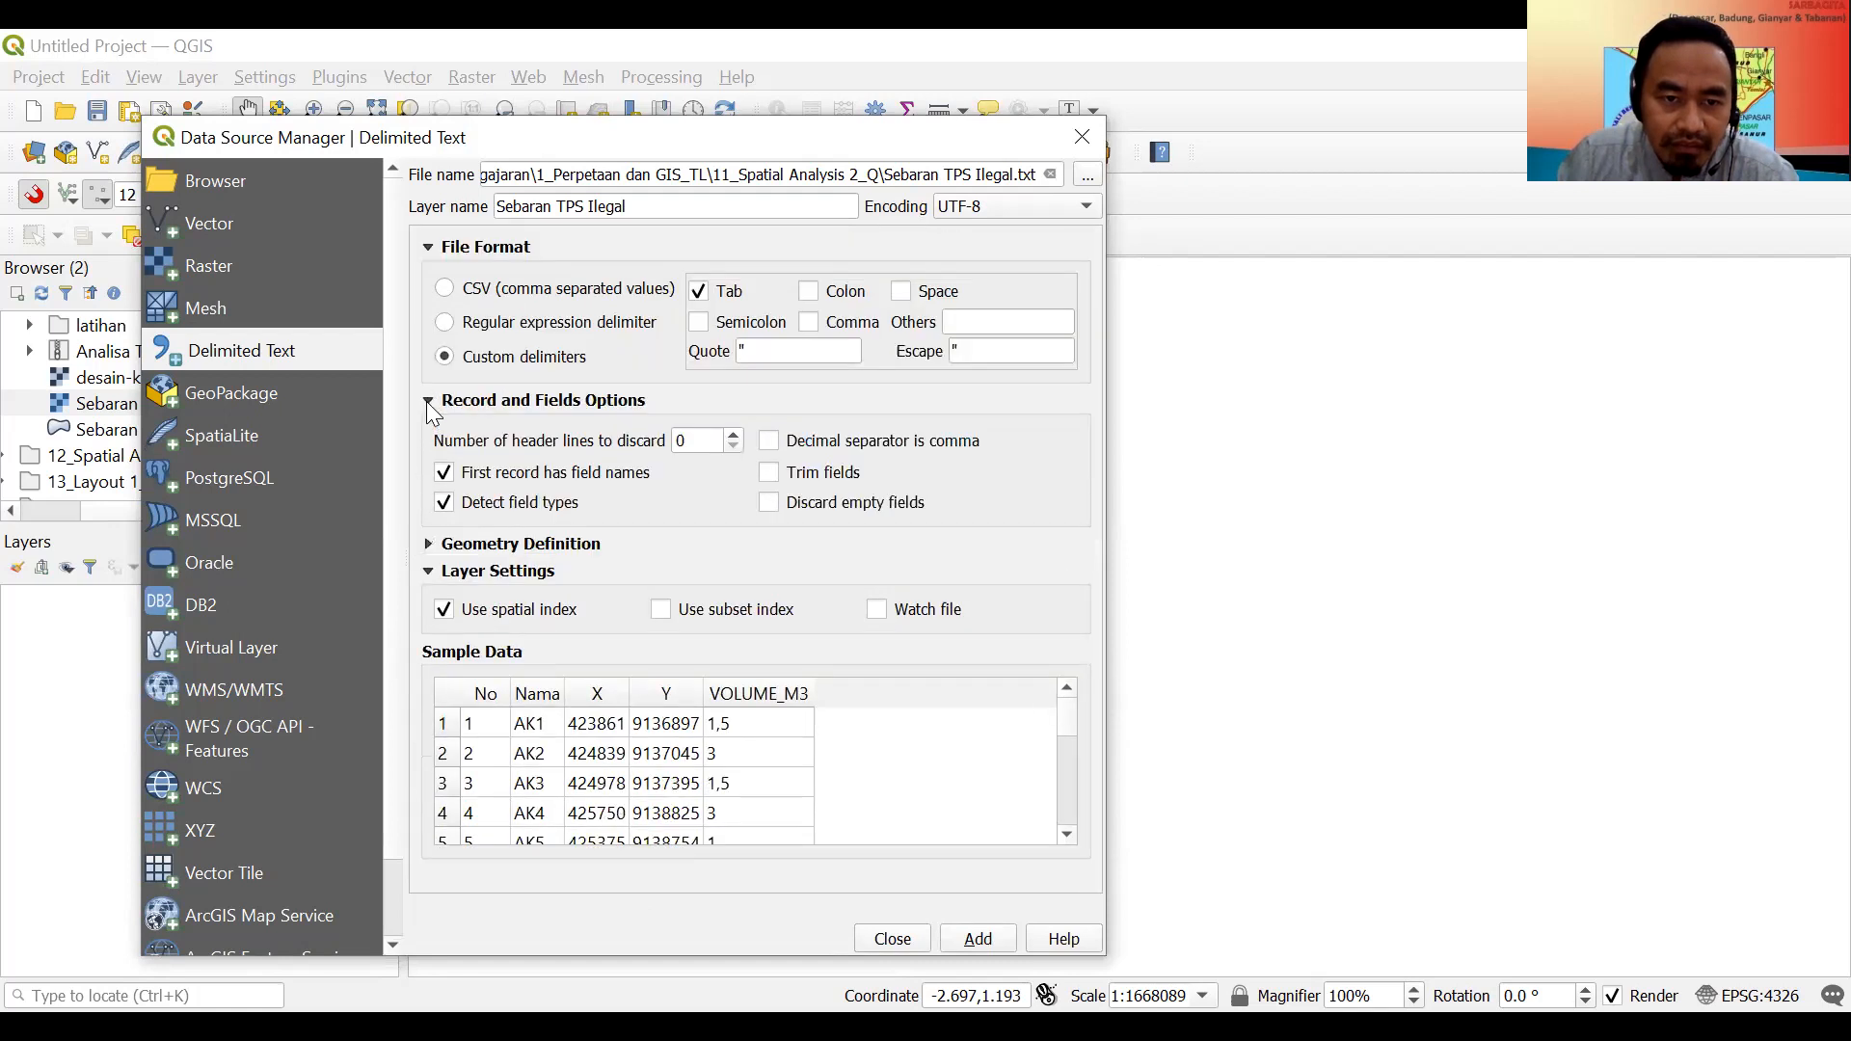
click(427, 401)
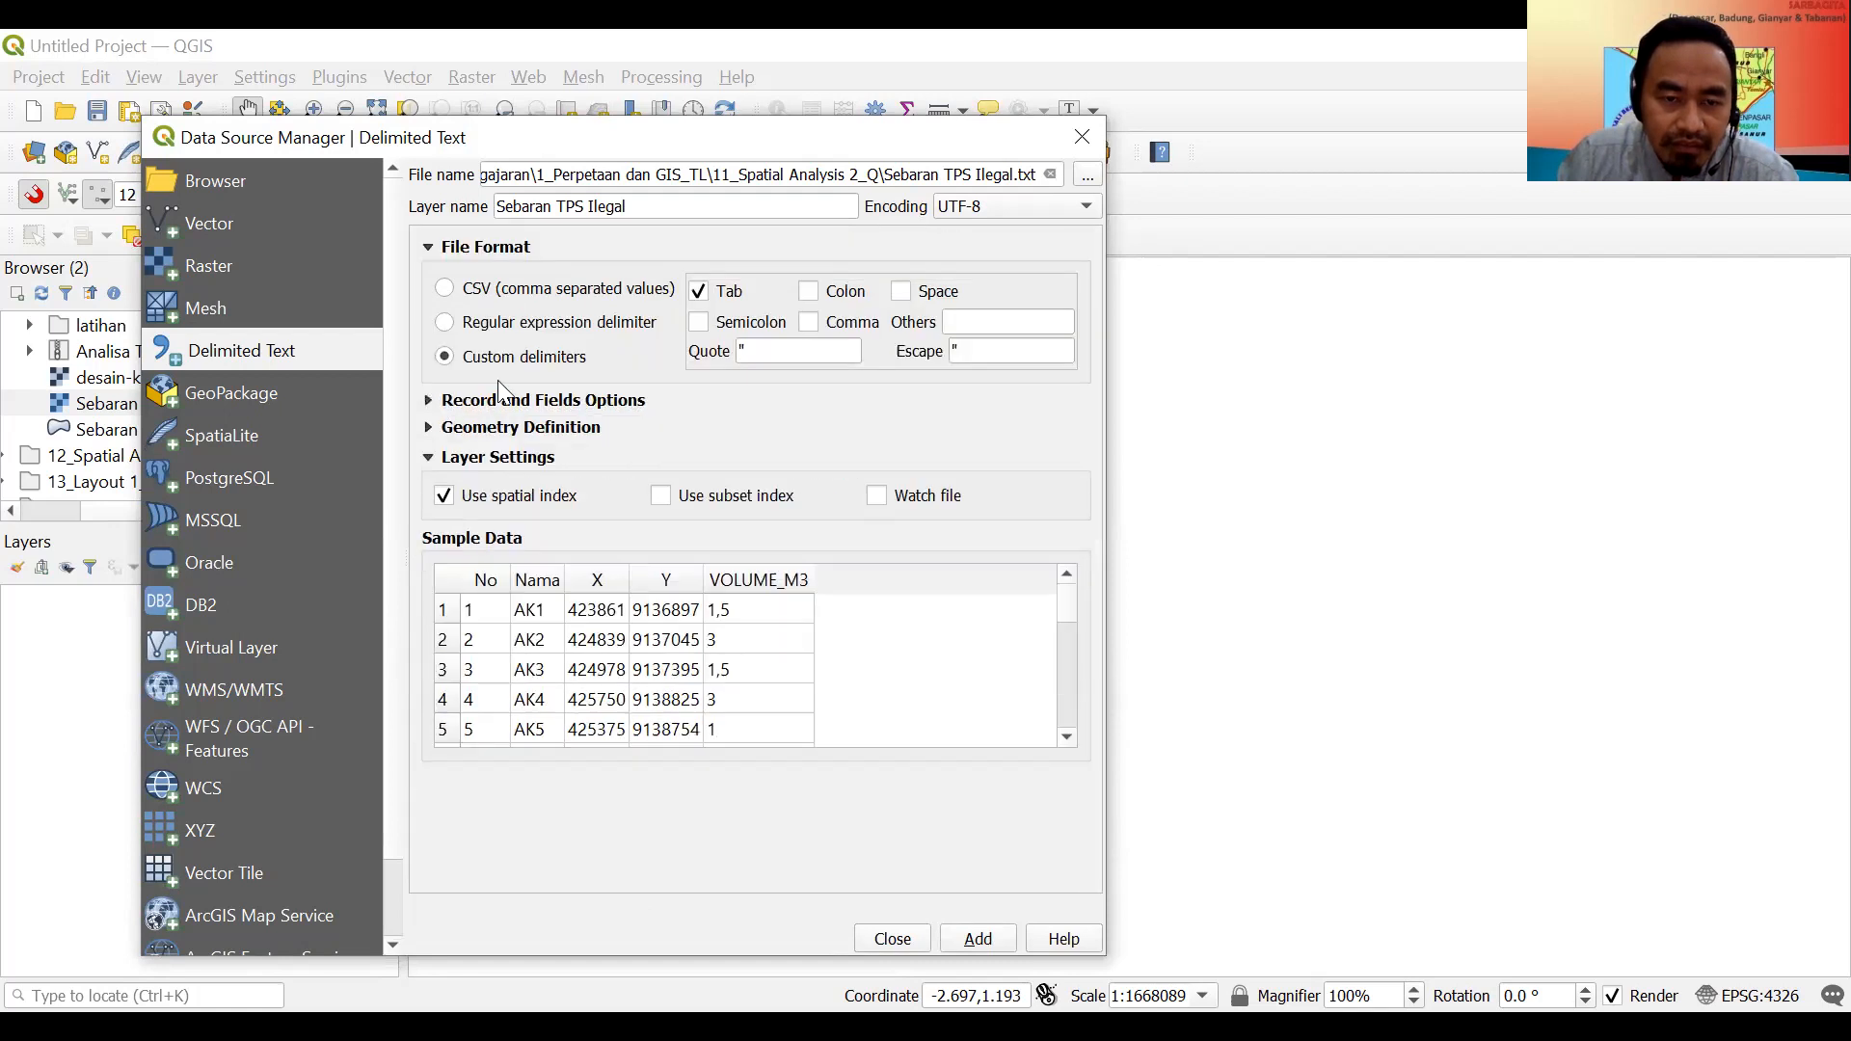
click(444, 289)
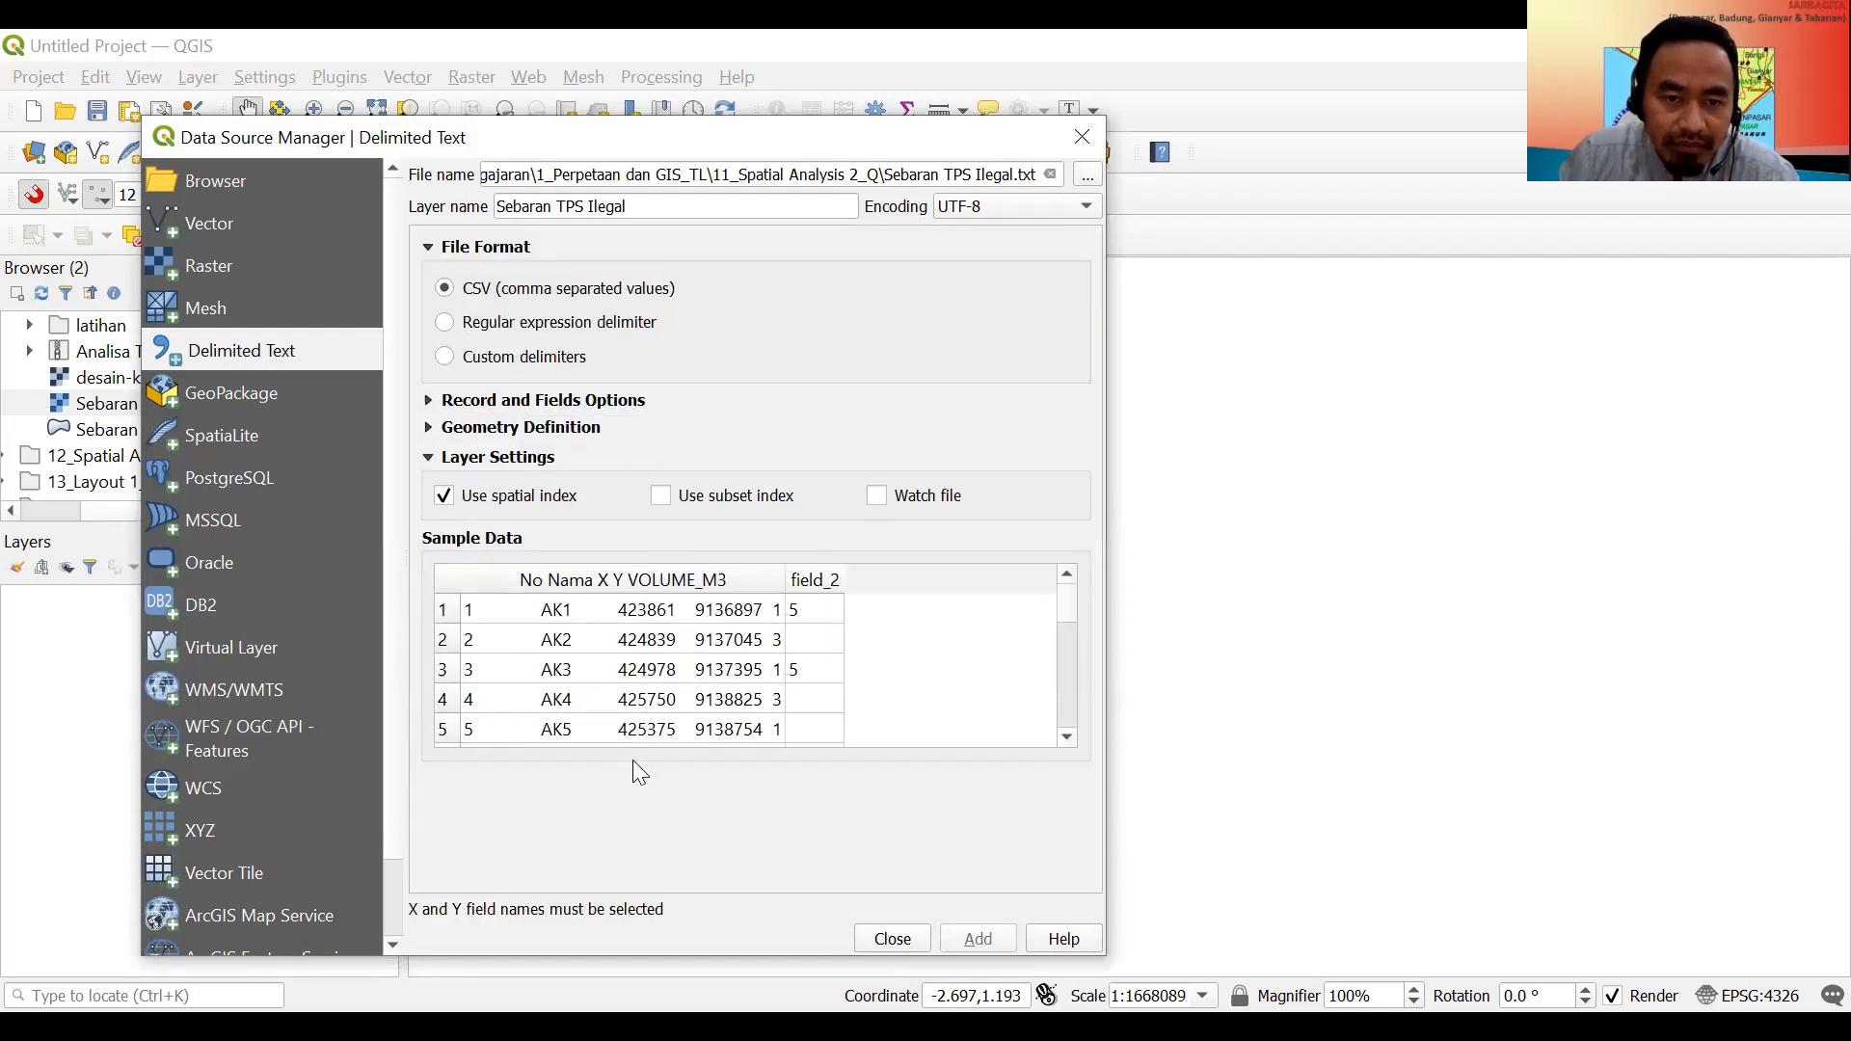
click(444, 357)
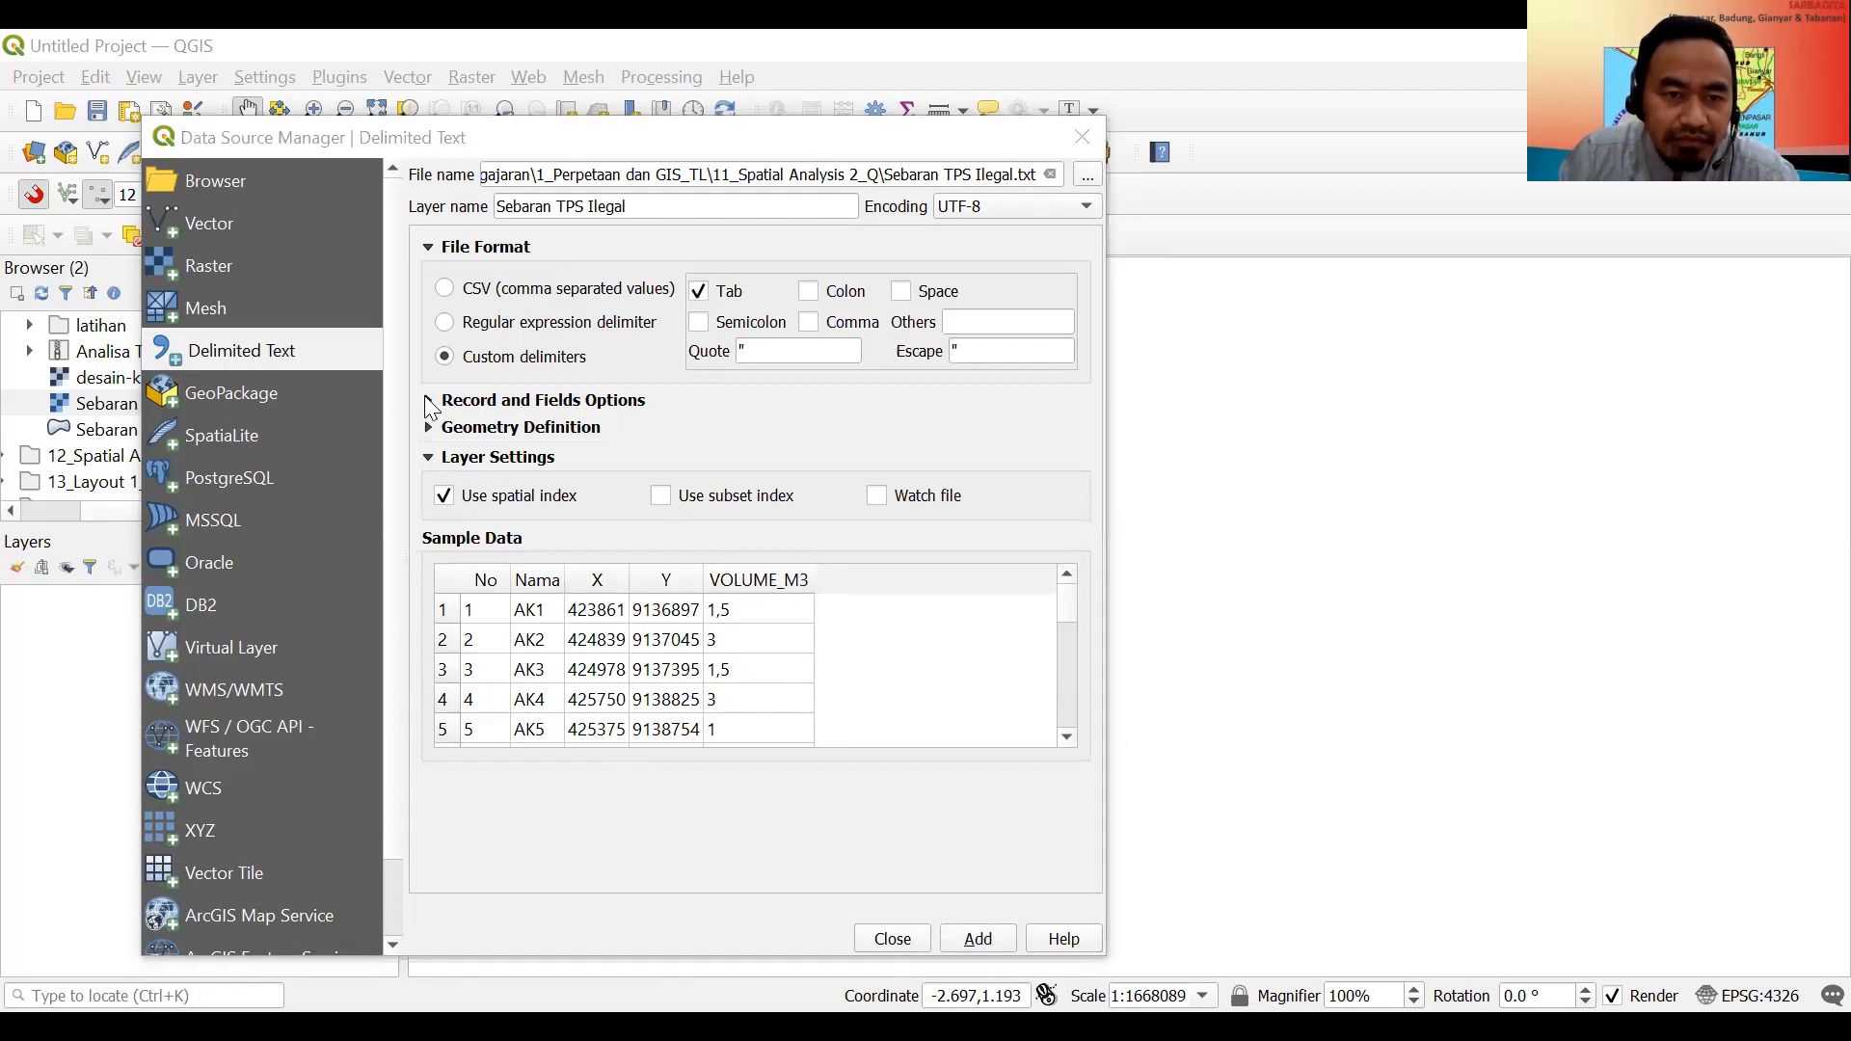
click(429, 403)
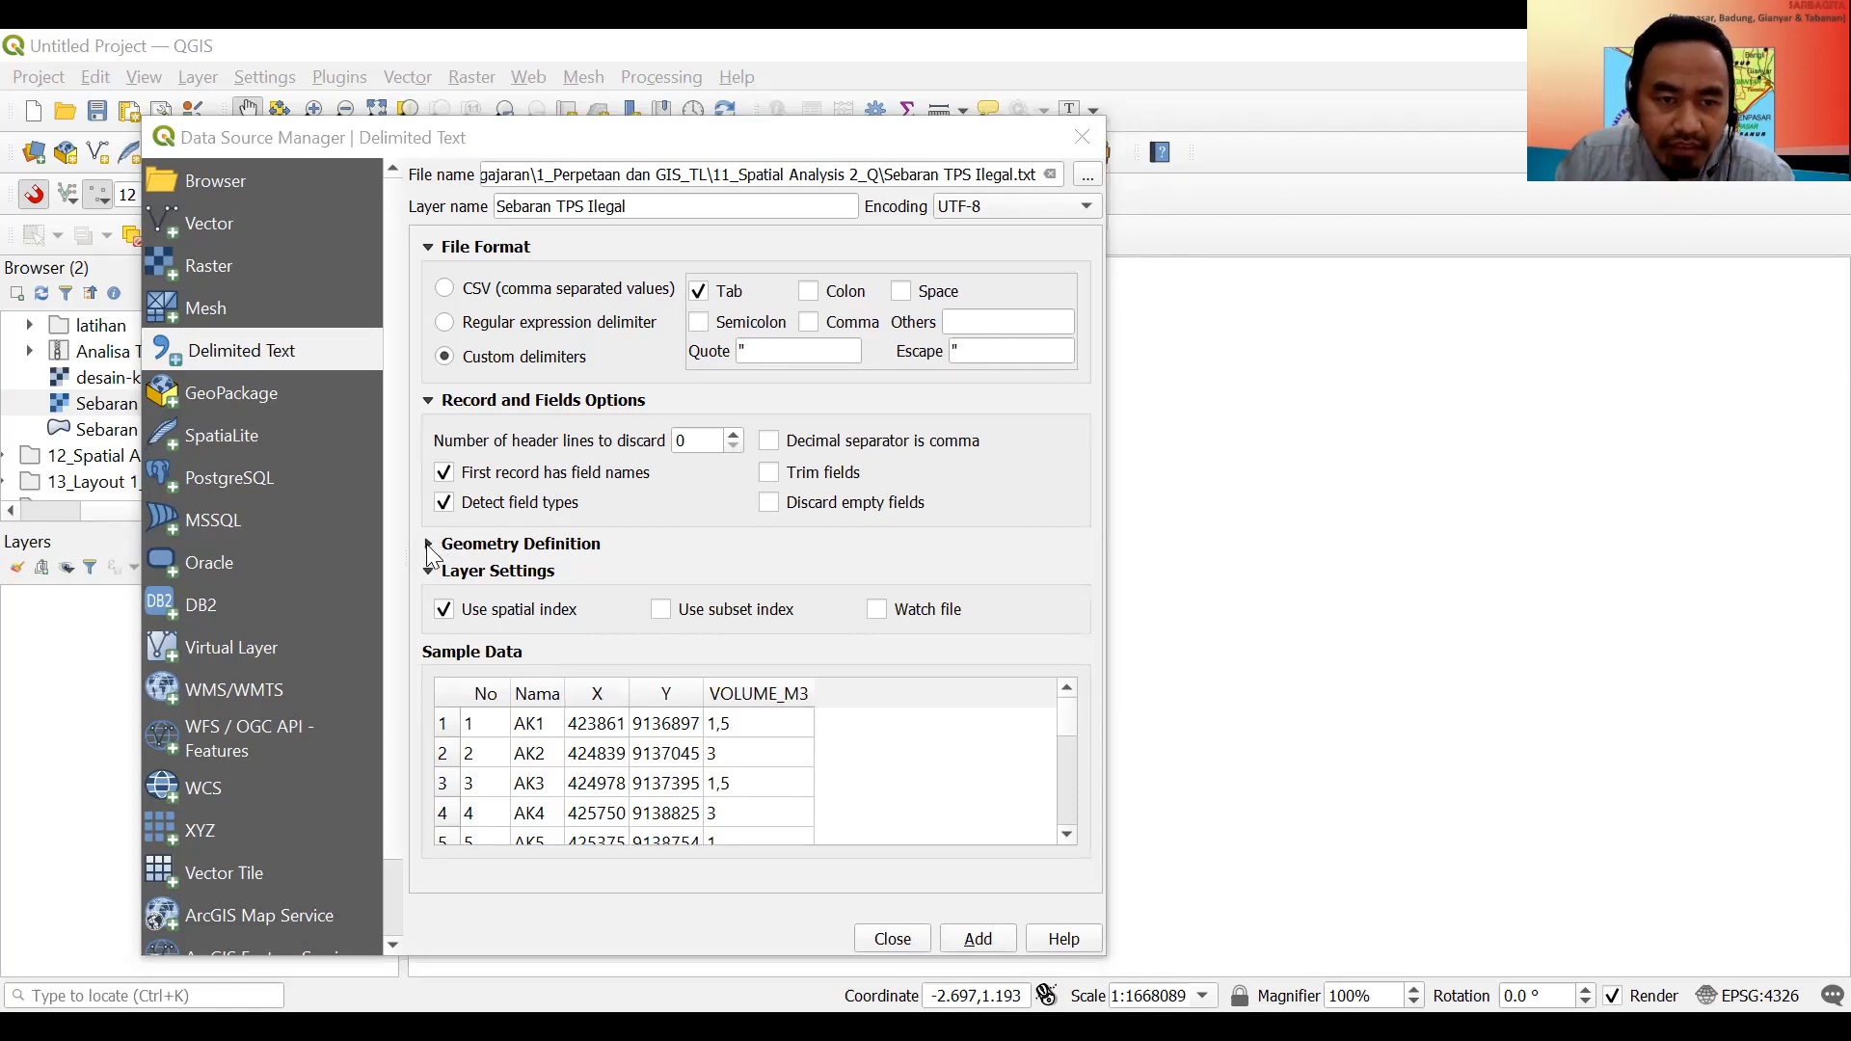
click(429, 546)
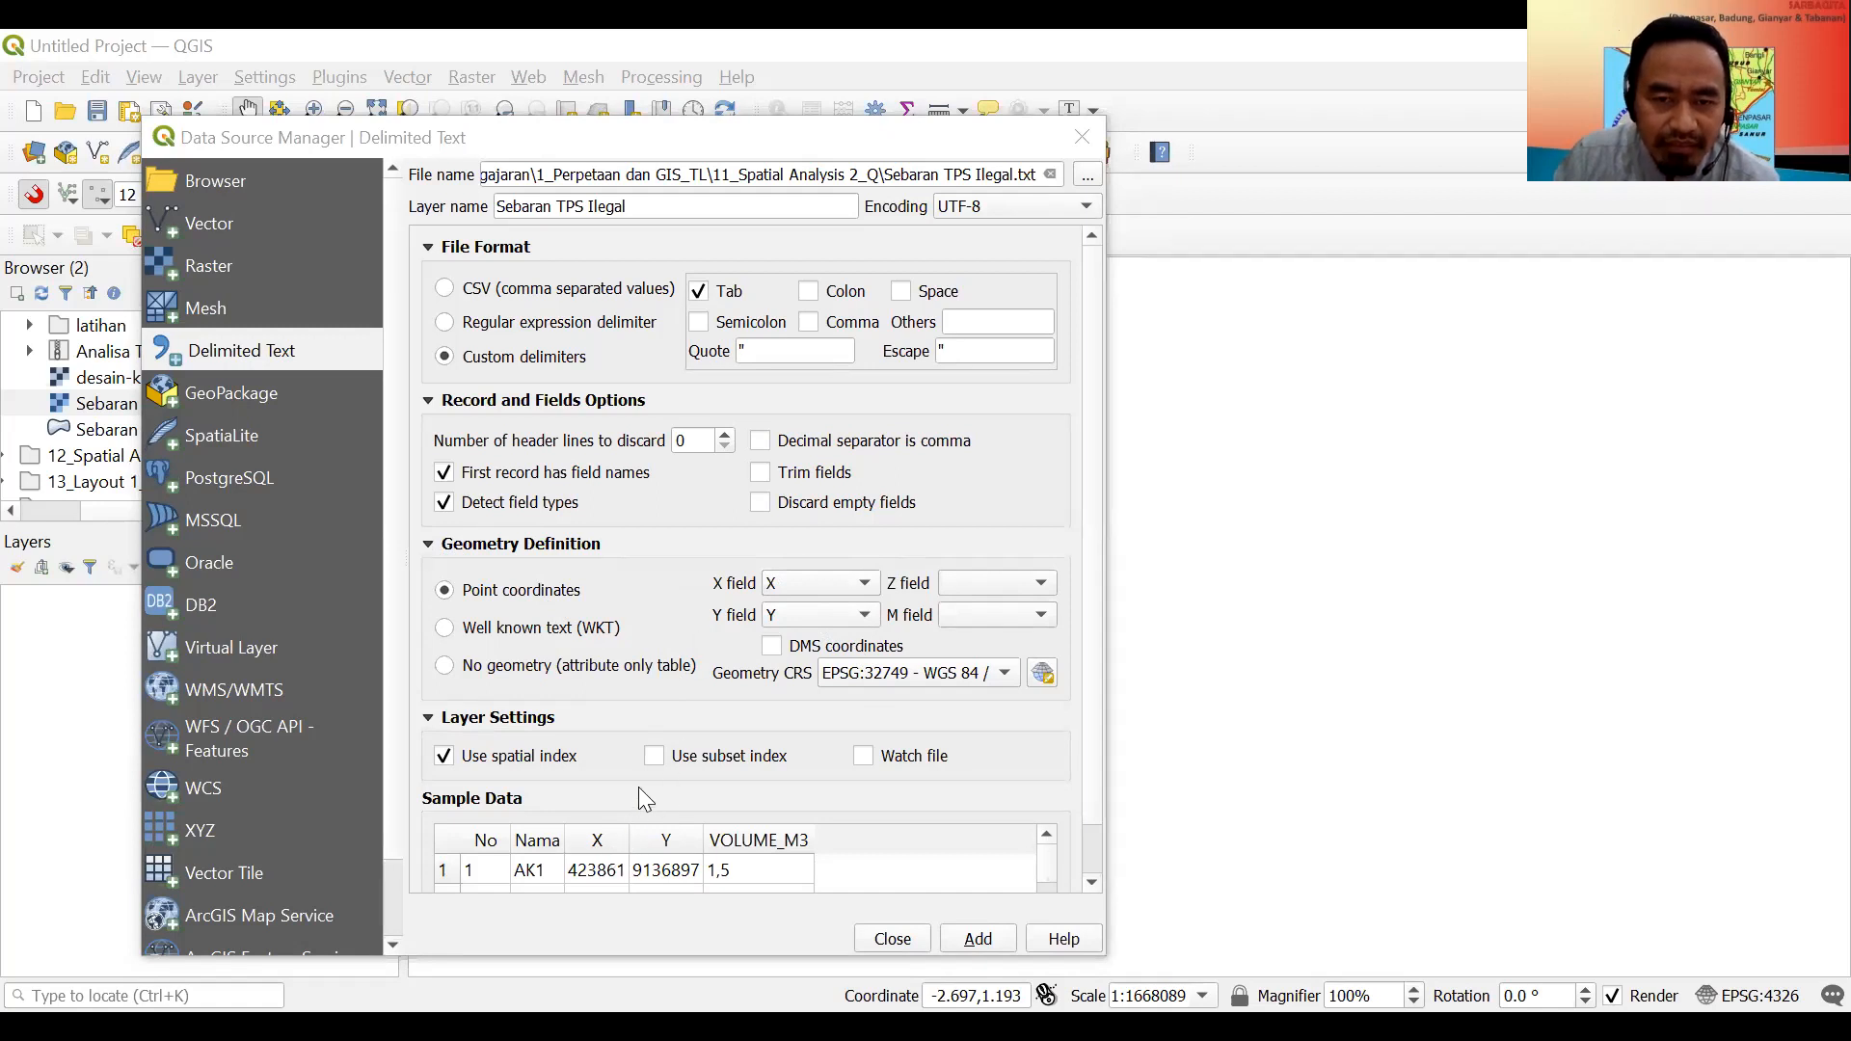
Check that the point coordinates use column X for the X field and choose column Y for the Y field.
click(834, 579)
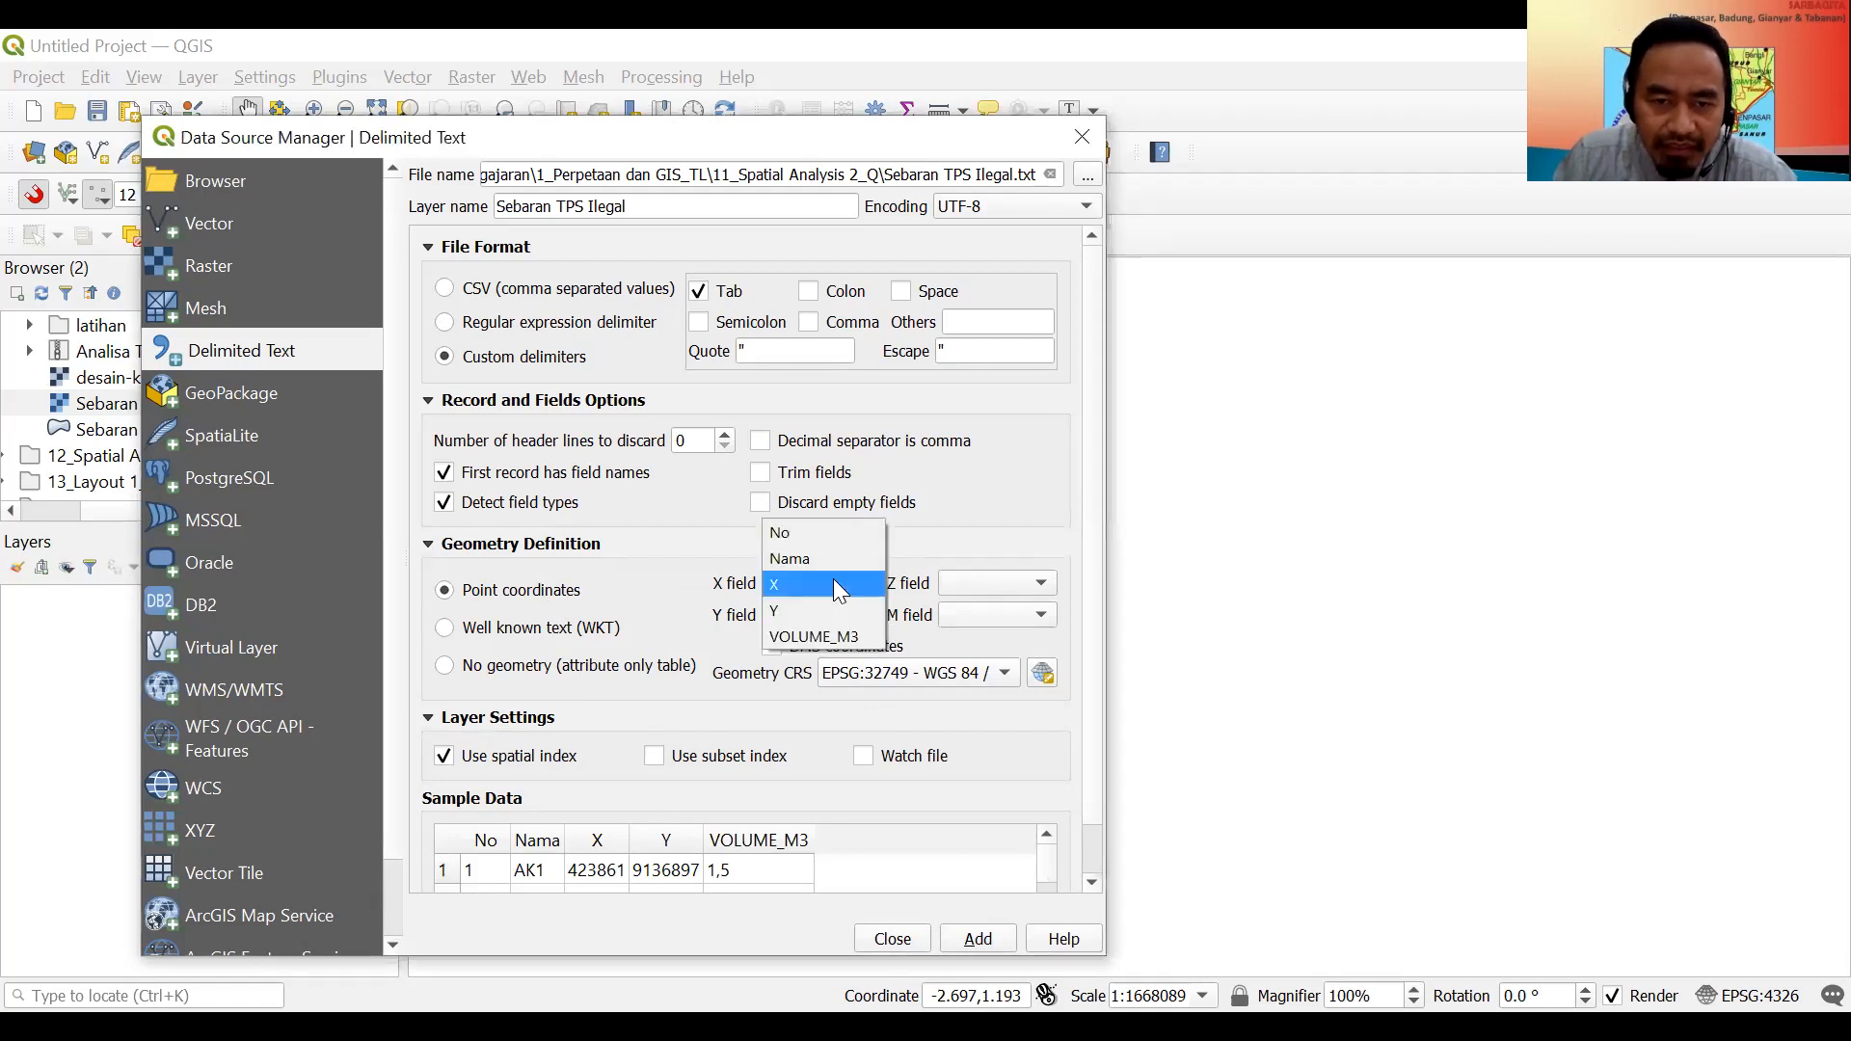
key(Escape)
click(867, 617)
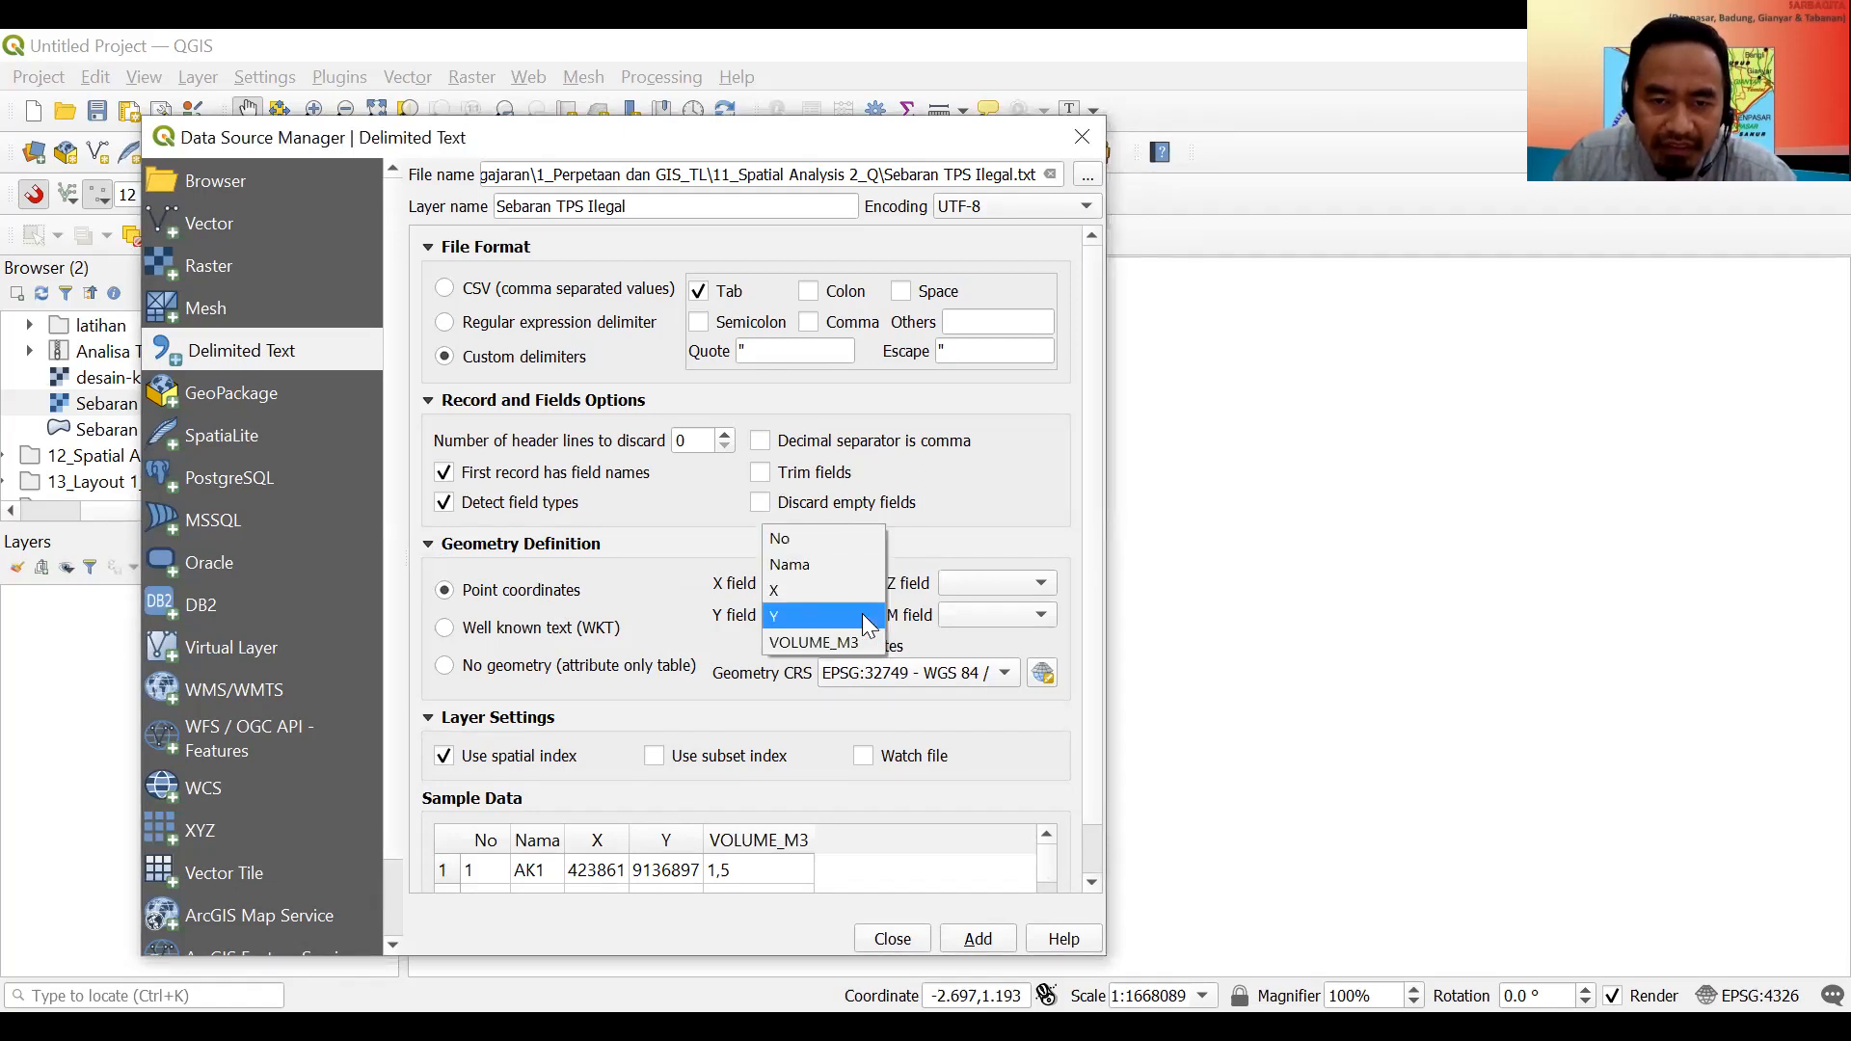
click(870, 625)
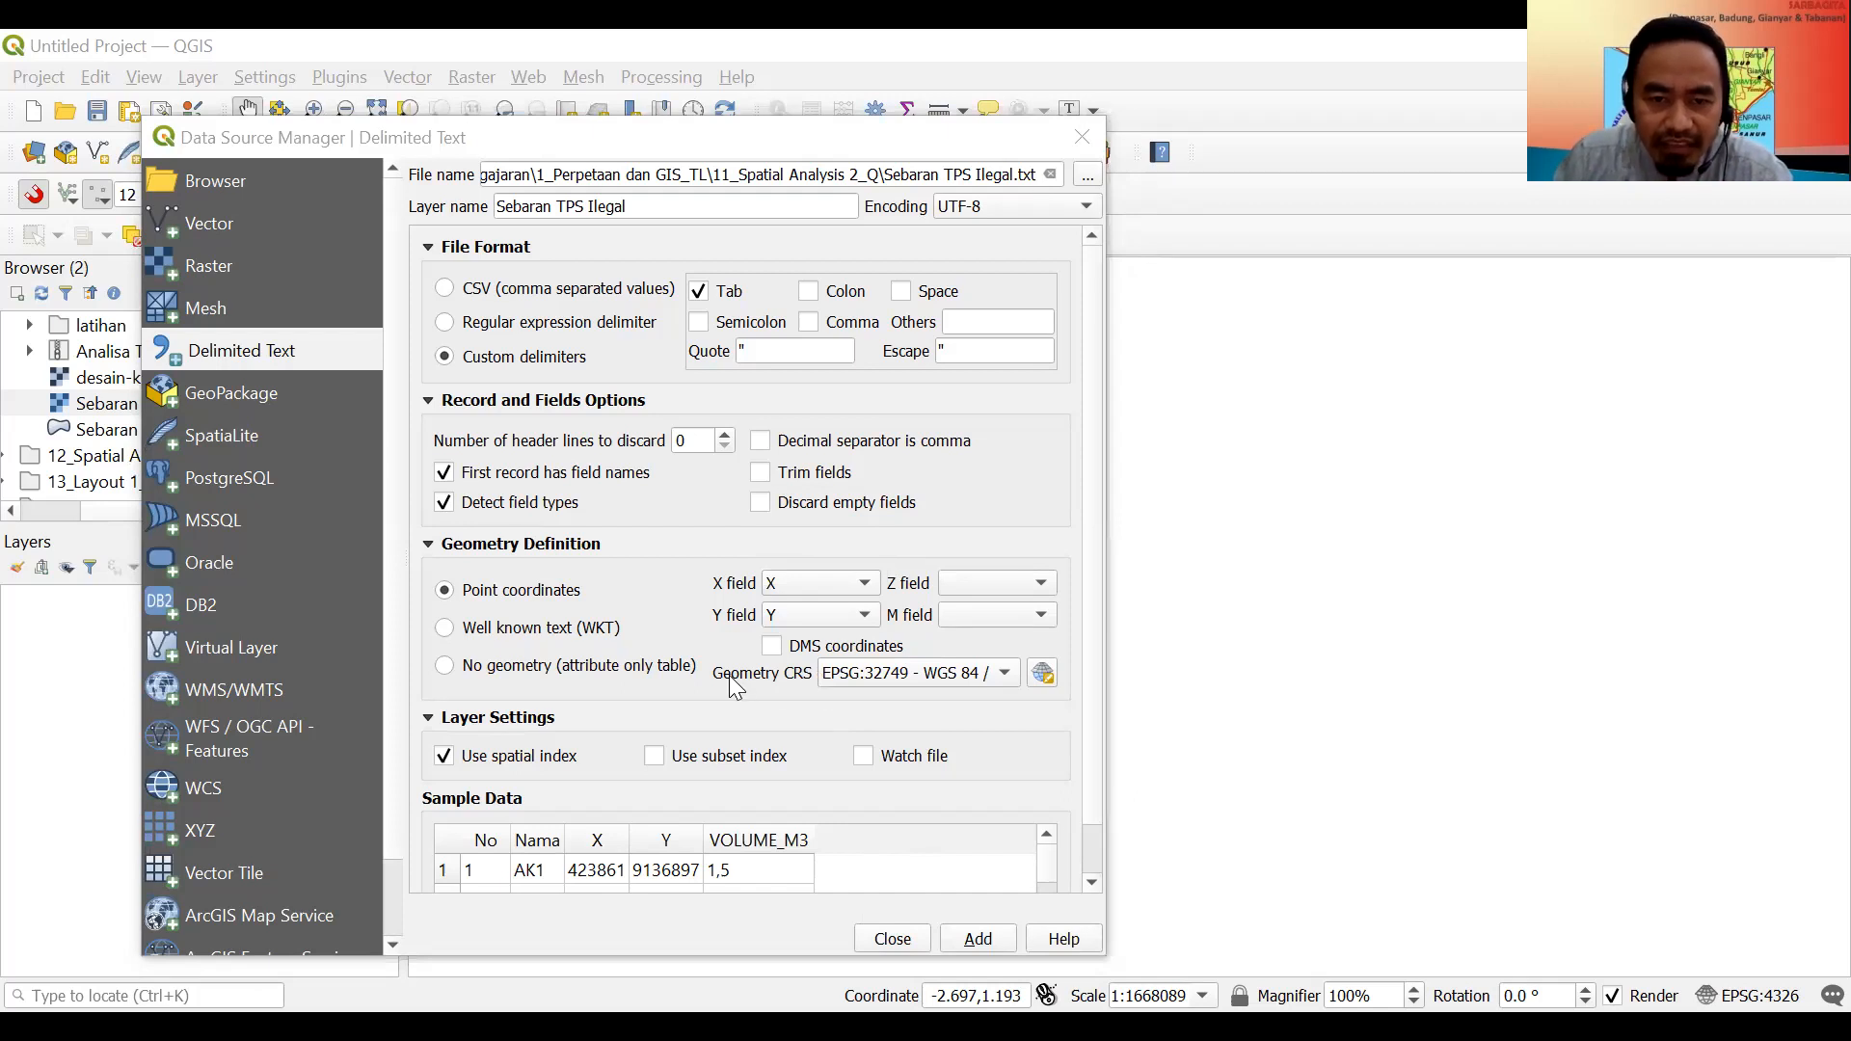
Filter the coordinate reference systems for 49S and confirm WGS 84 / UTM zone 49S (EPSG:32749) as the geometry CRS.
click(1042, 675)
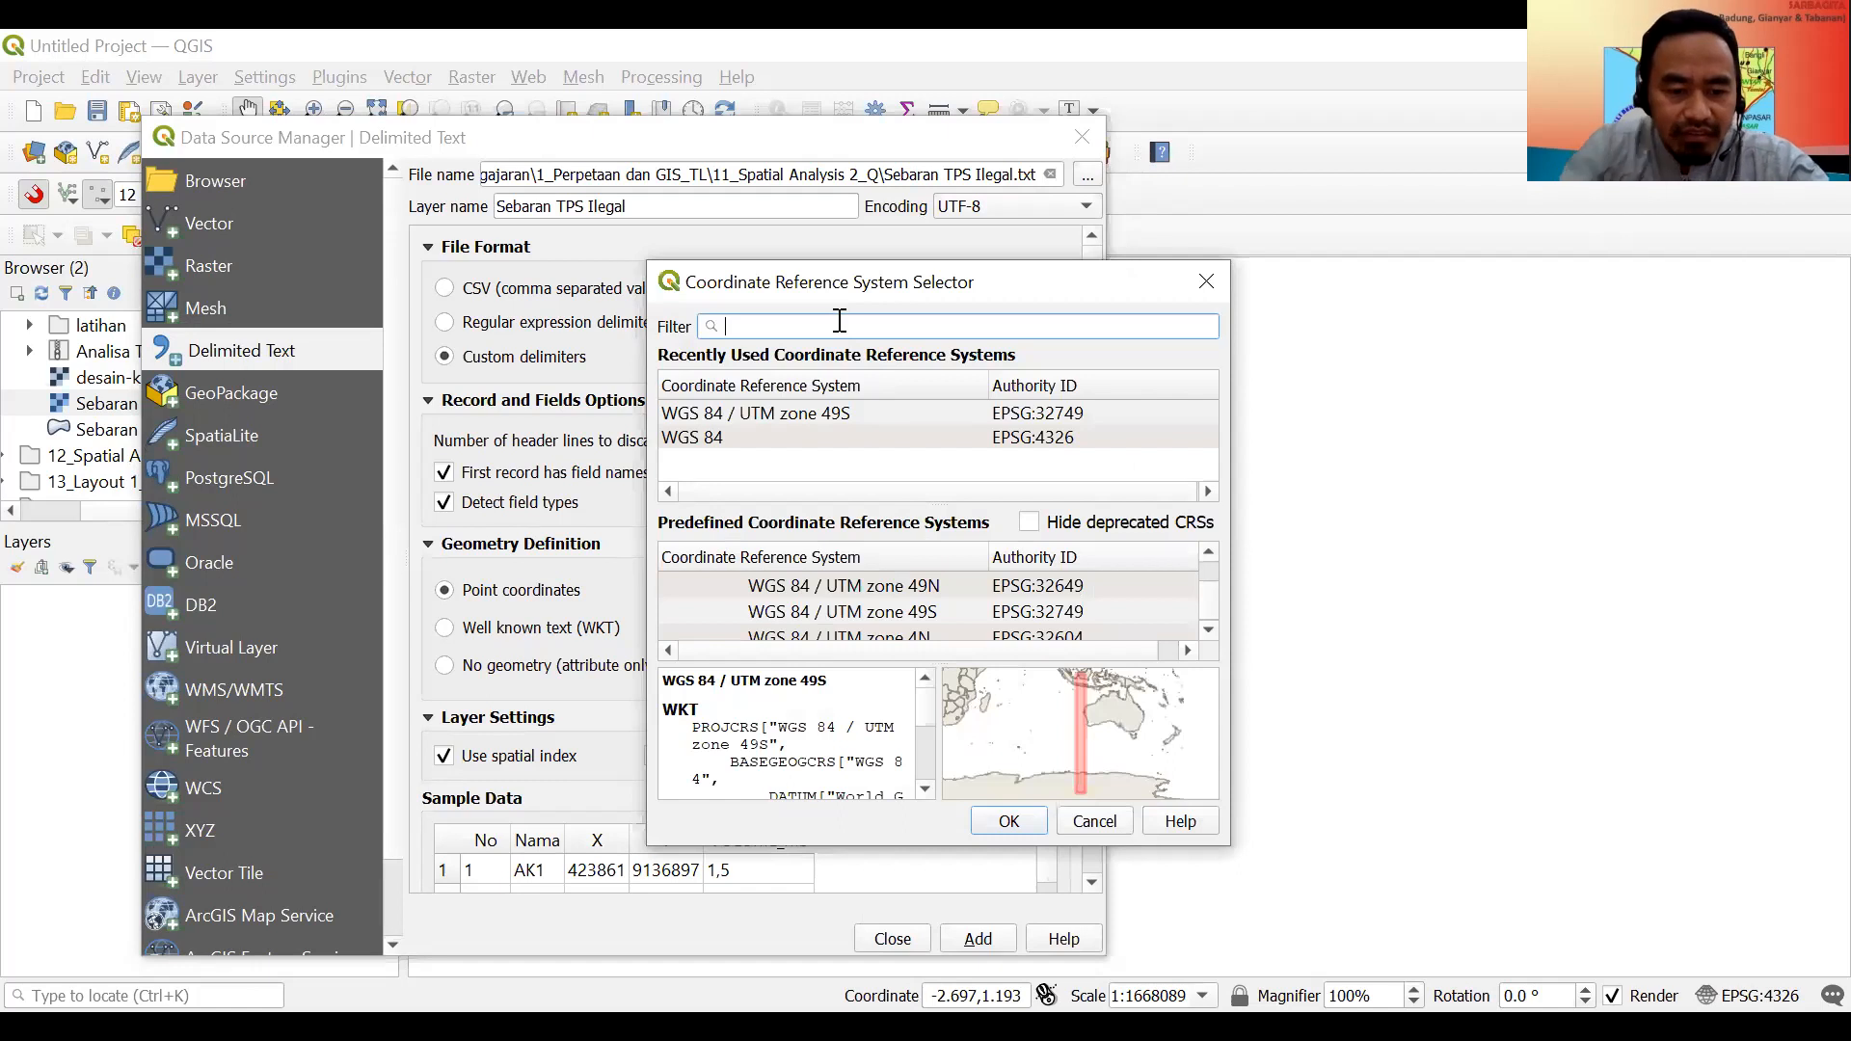
text(wgs)
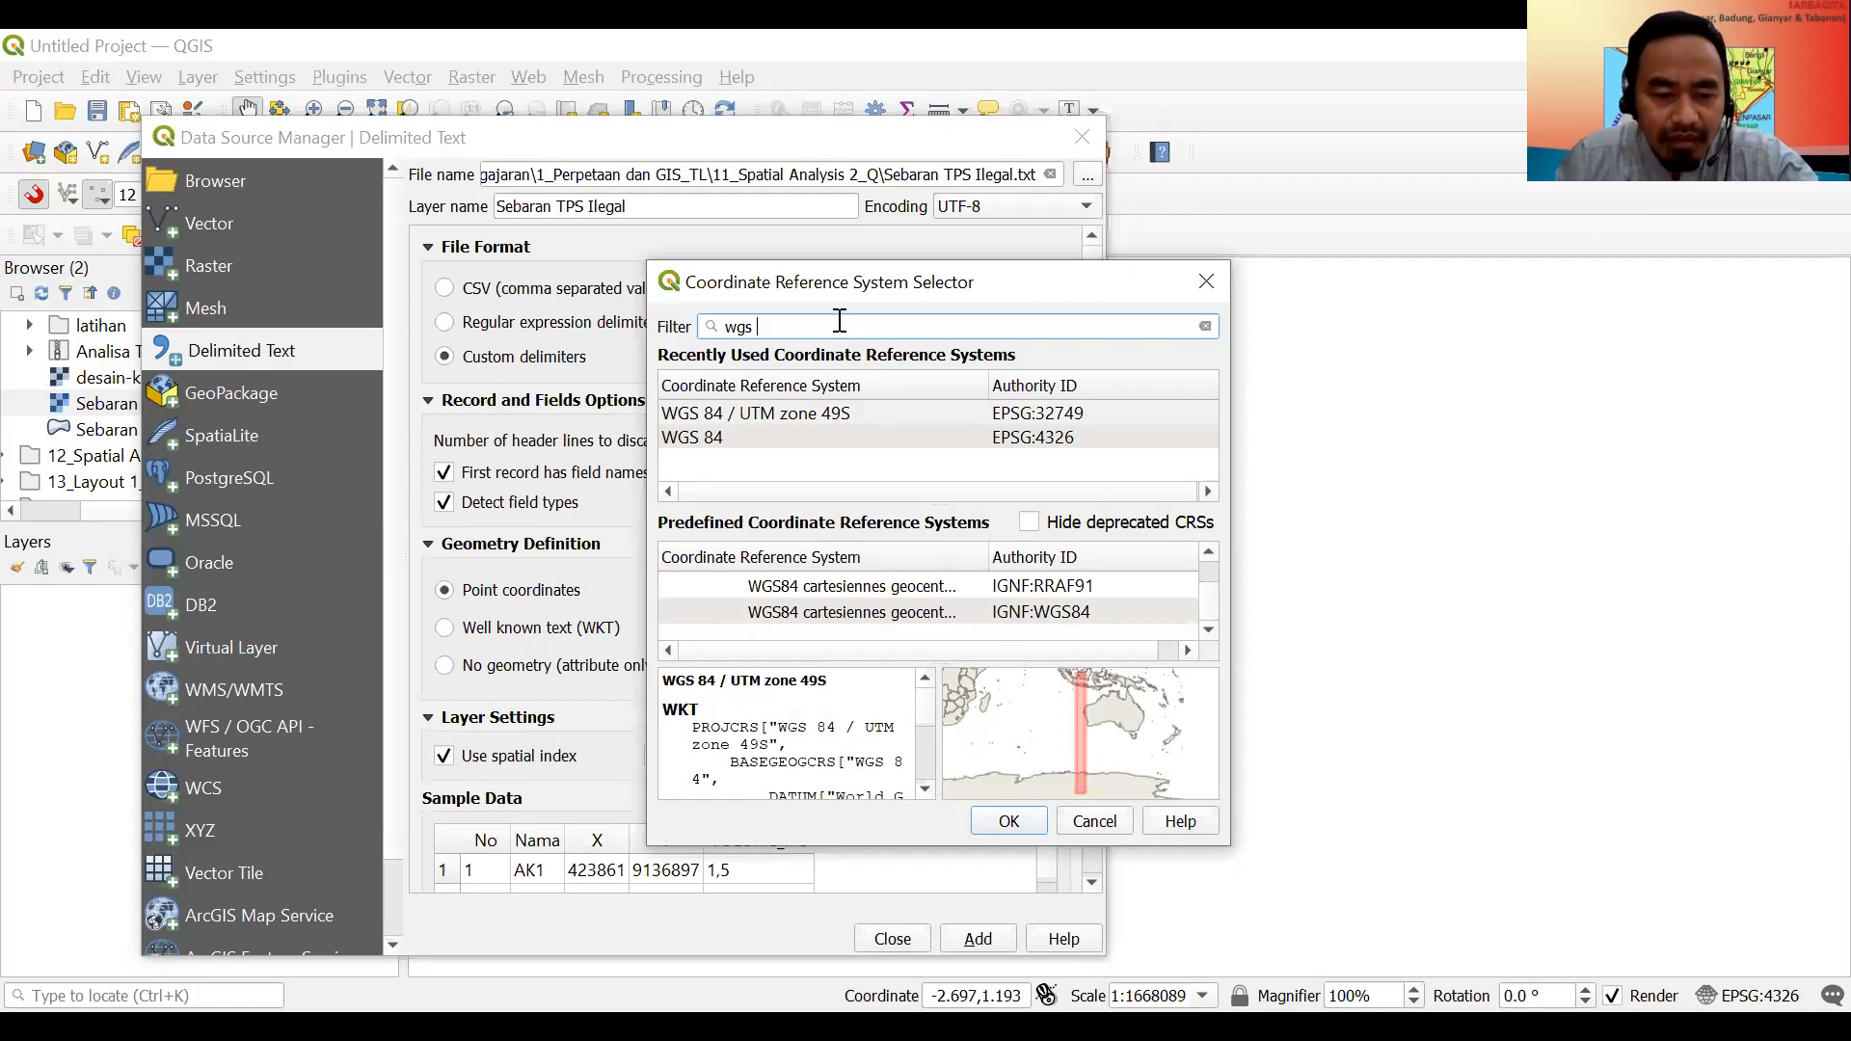
text(84)
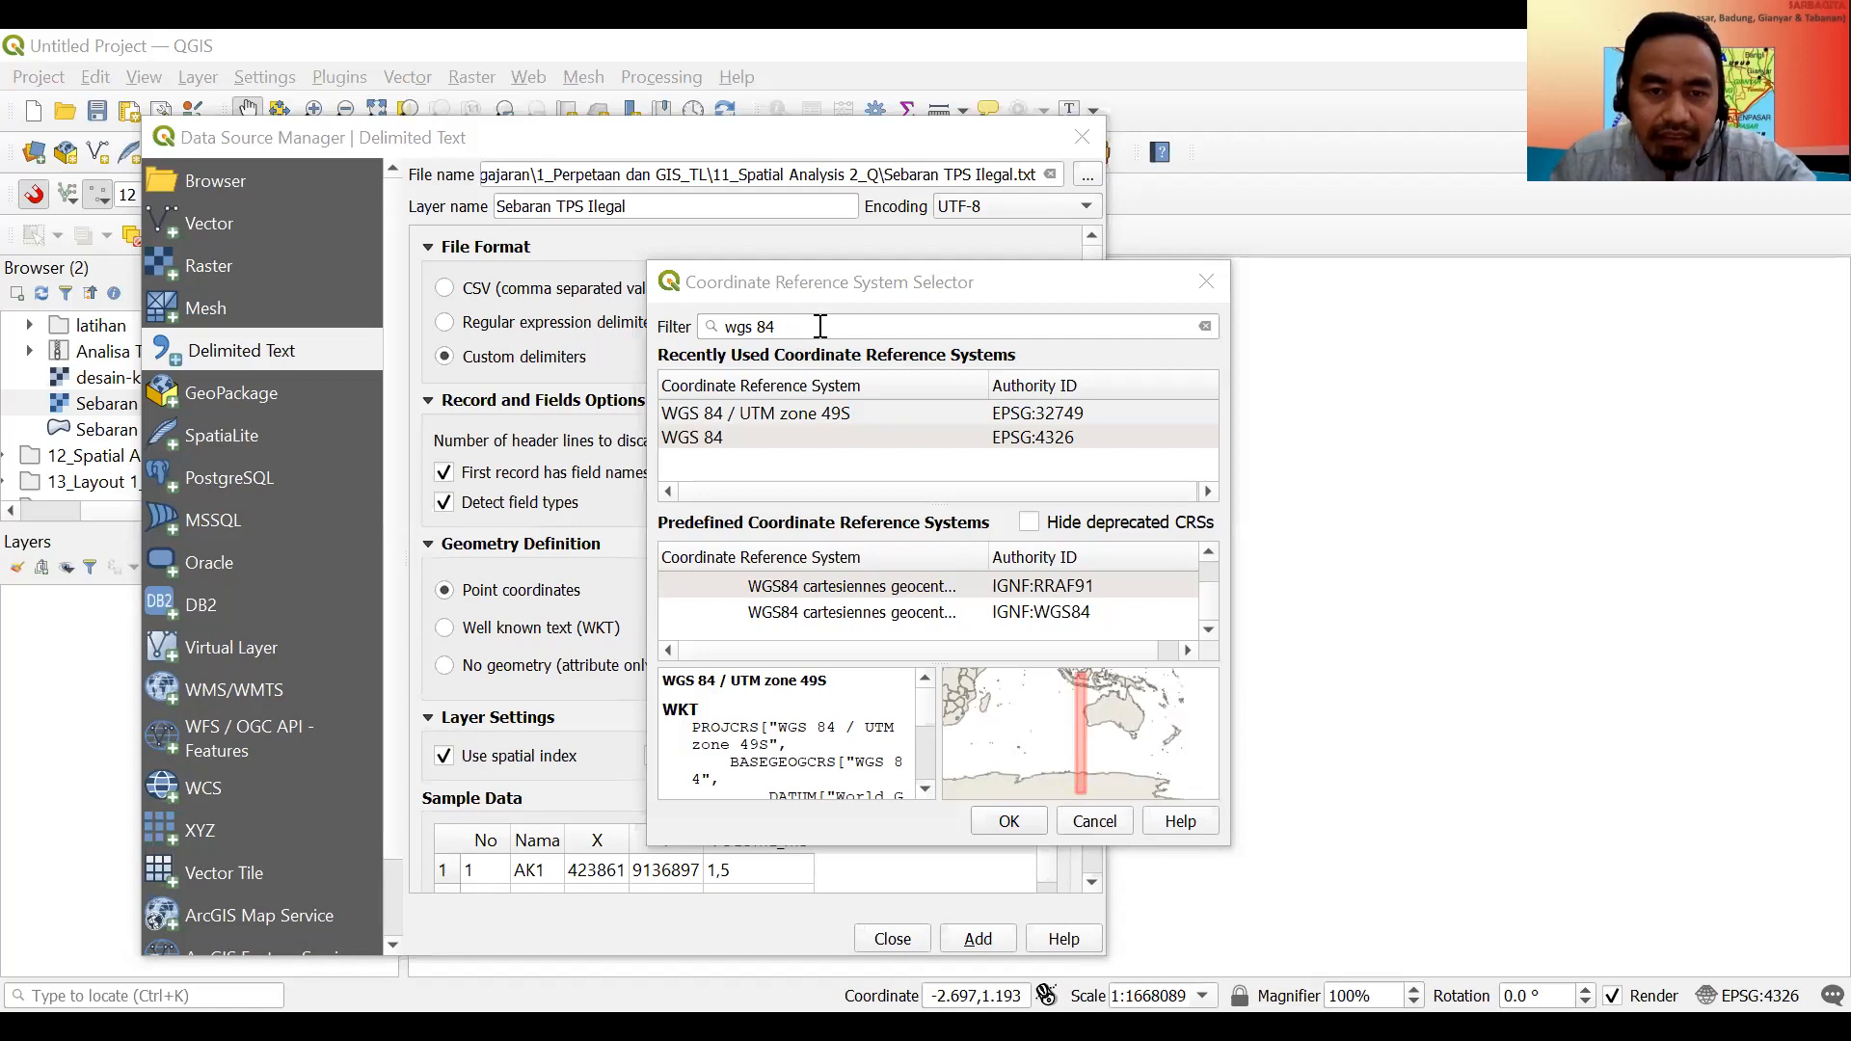
drag(814, 328, 730, 328)
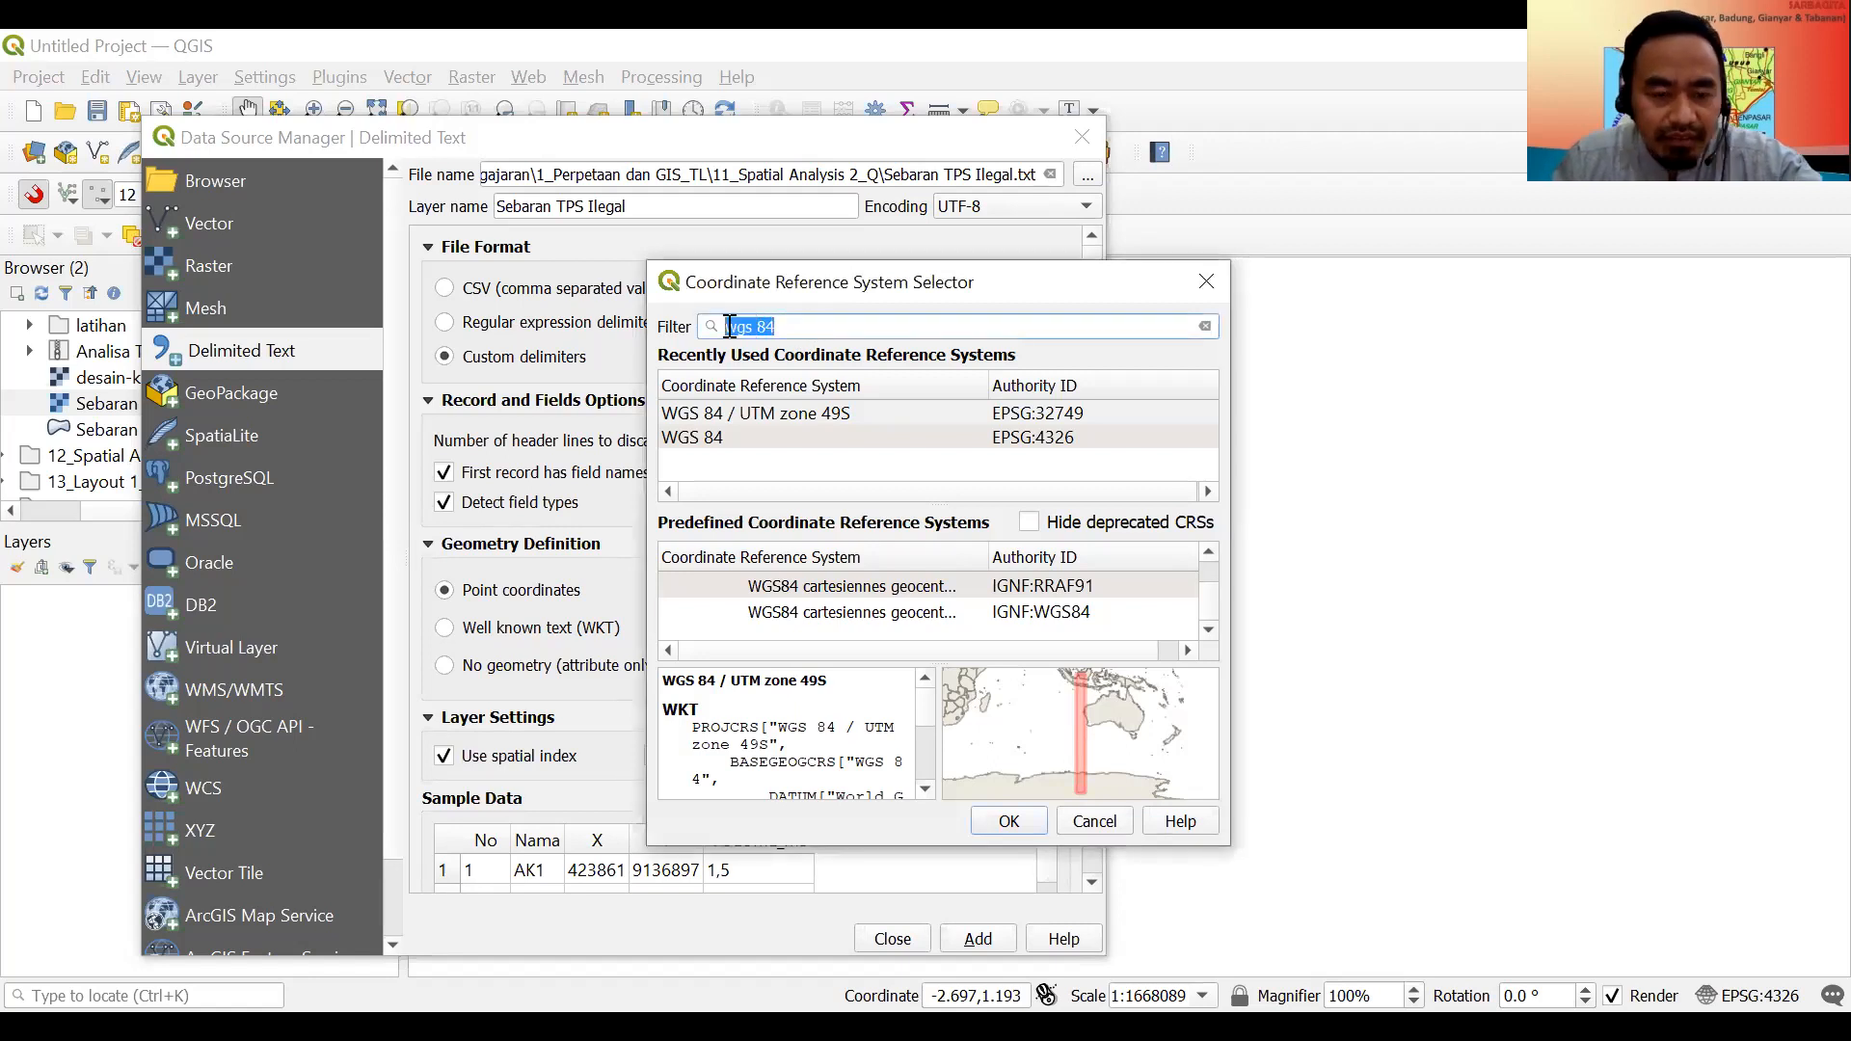
text(49)
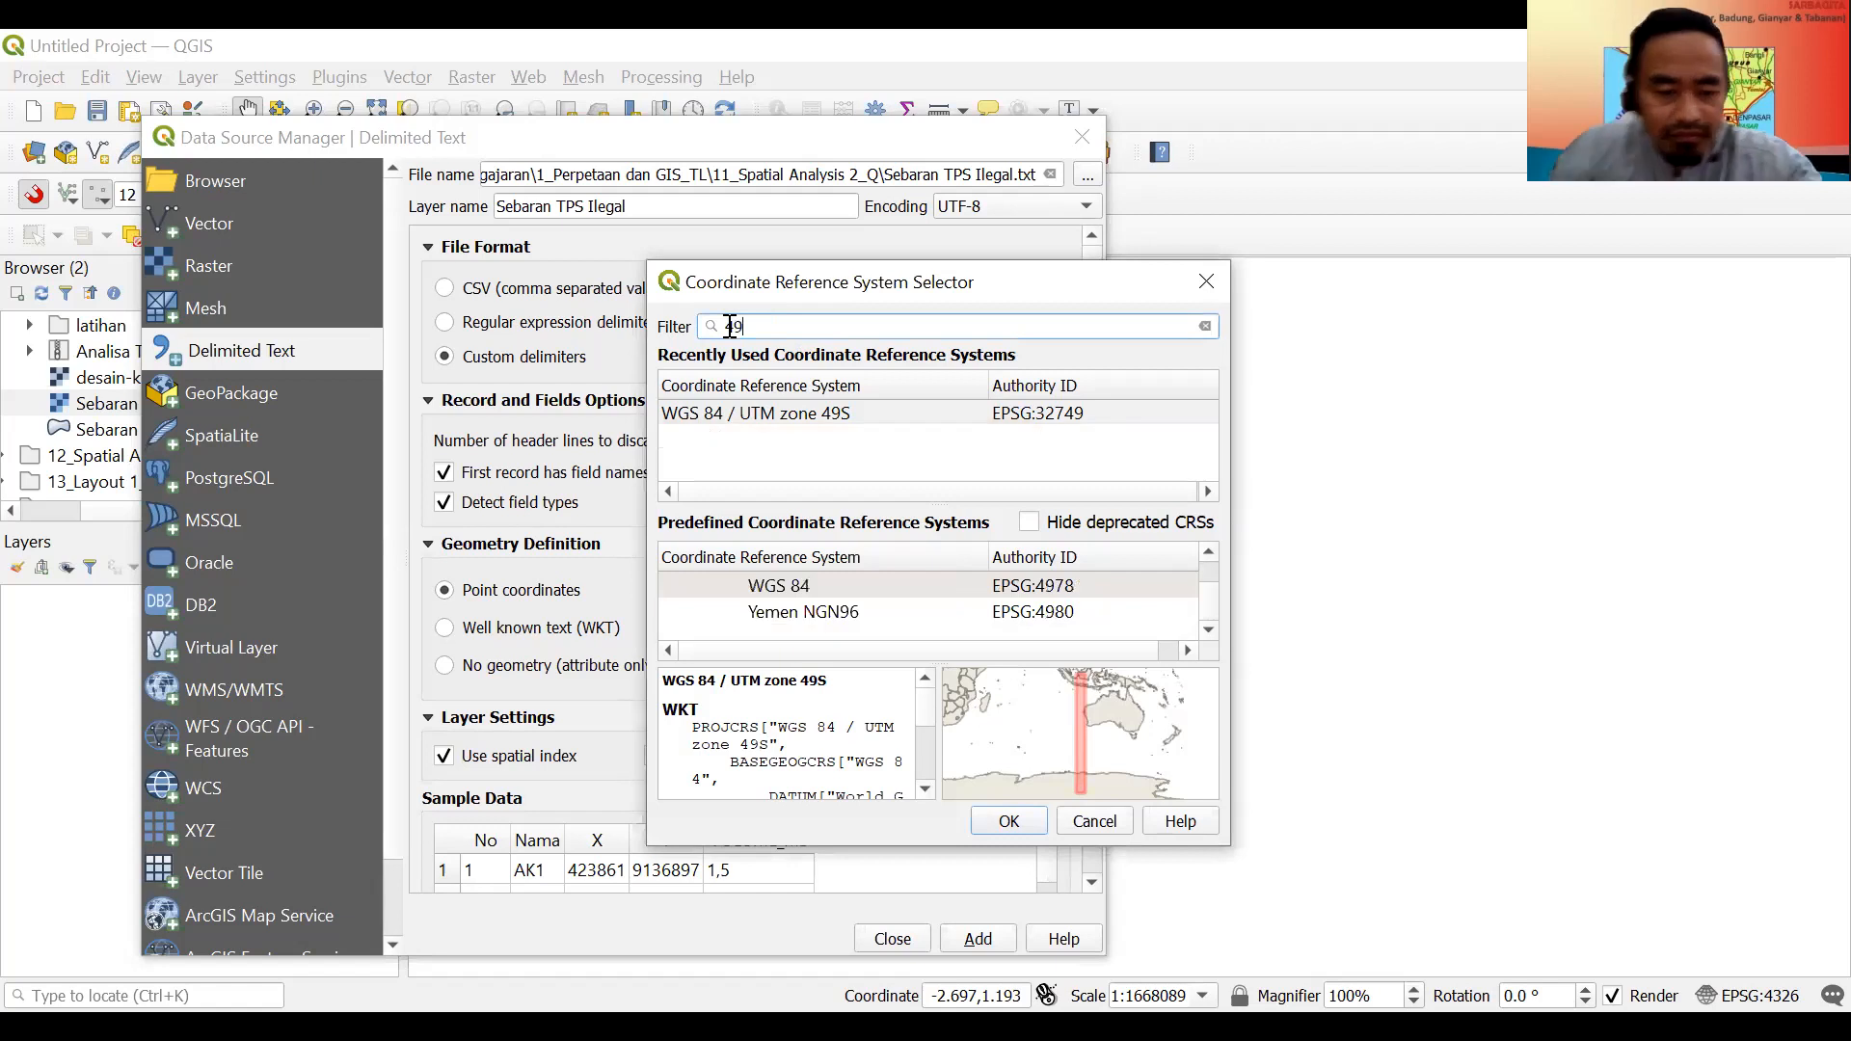
text(S)
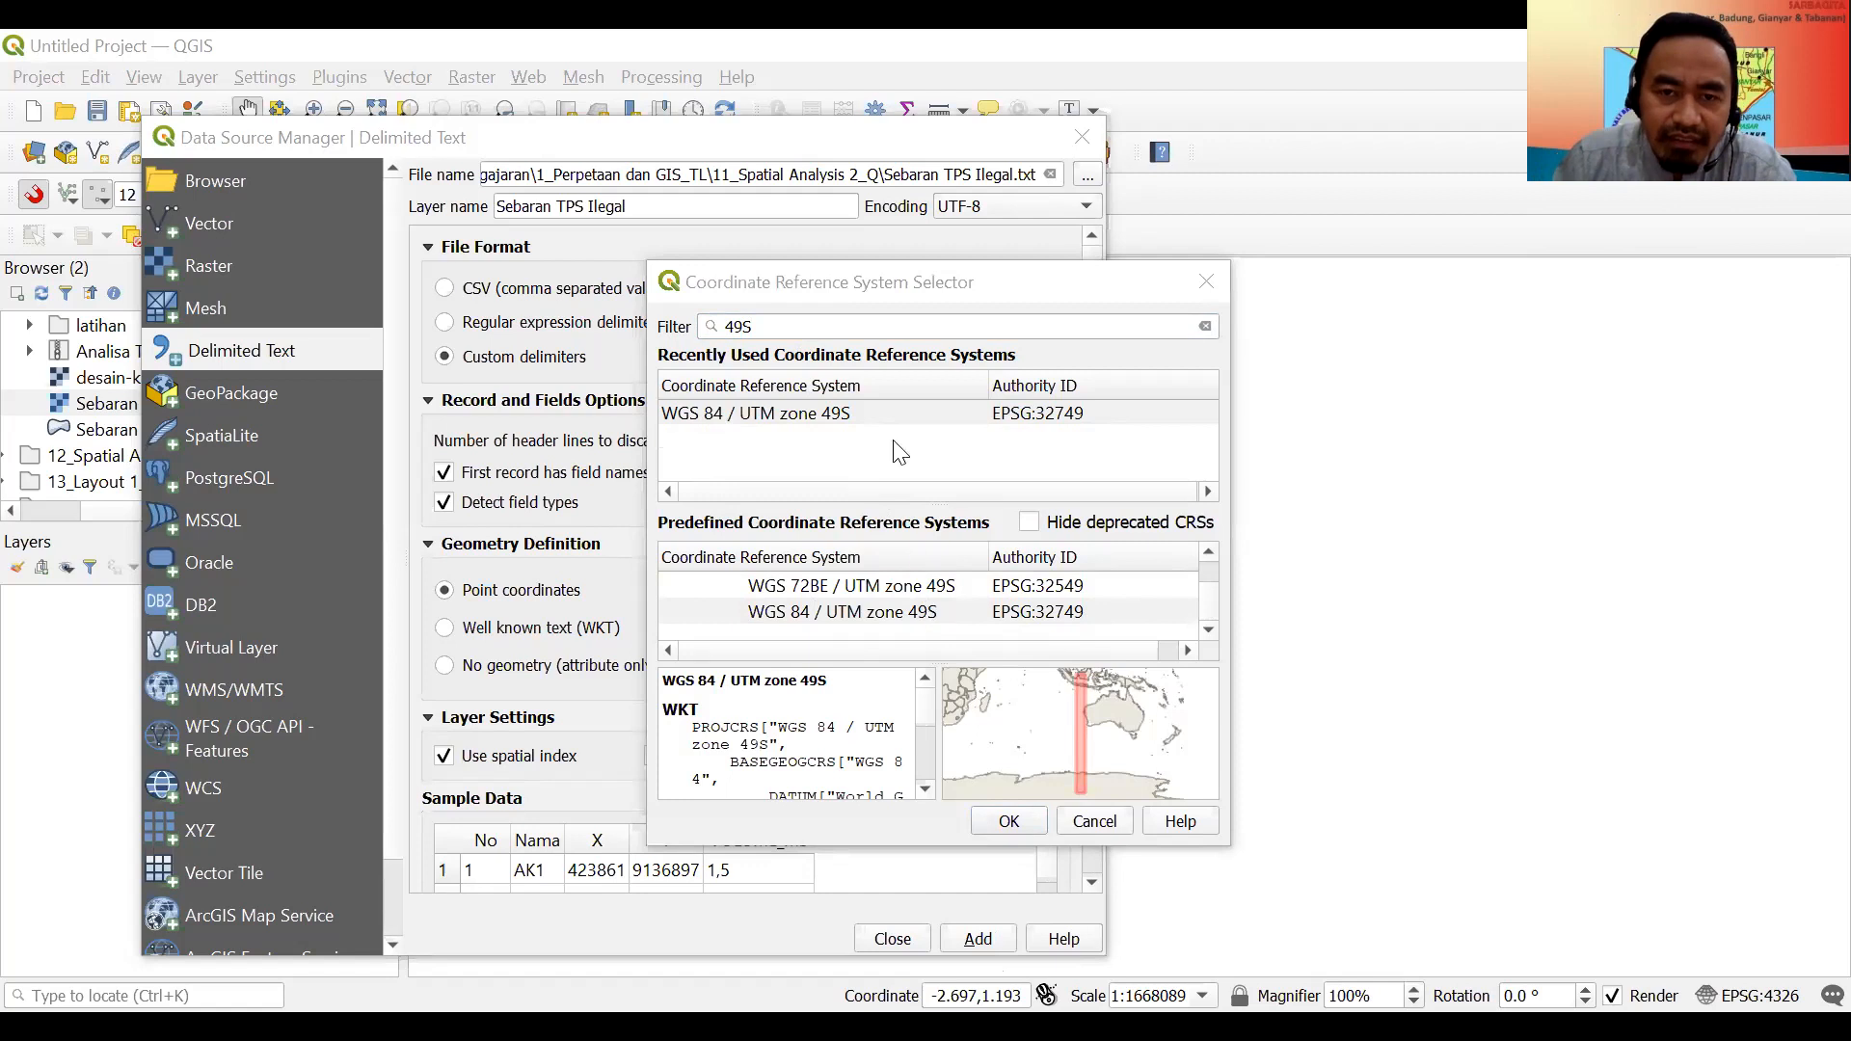
click(872, 328)
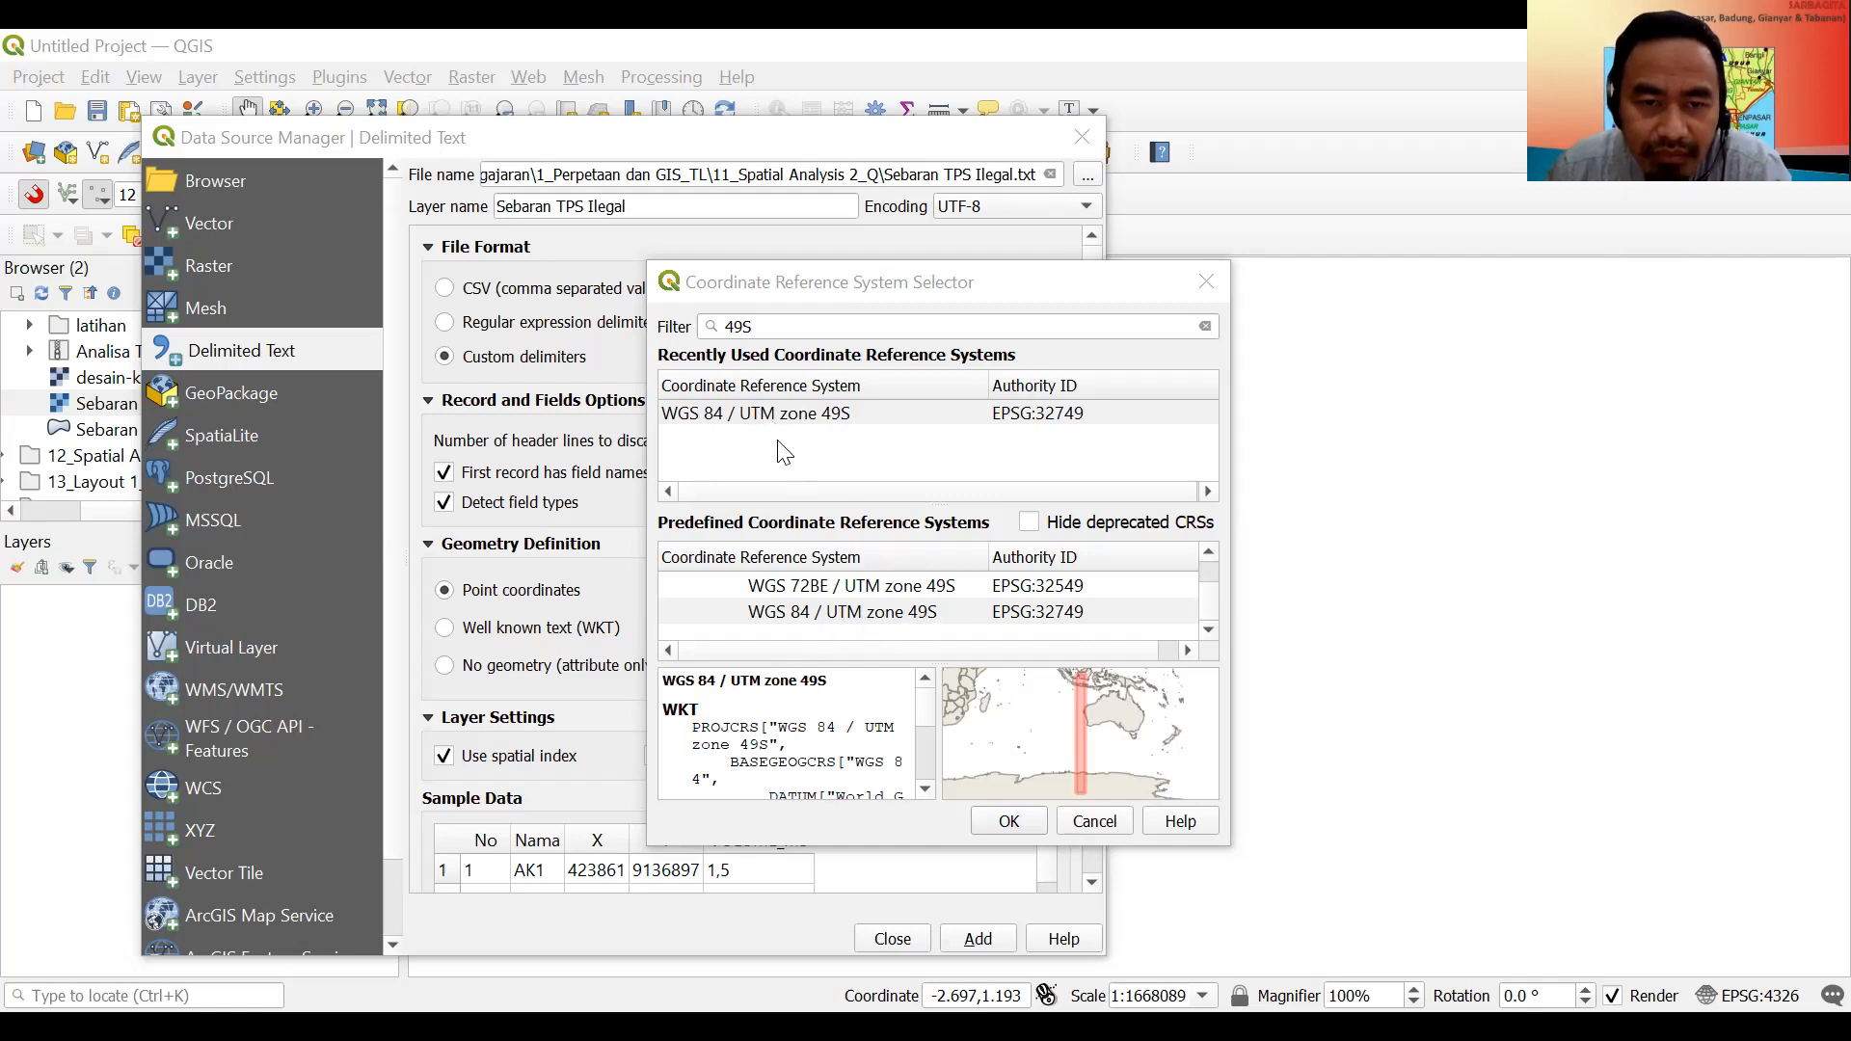
click(1008, 821)
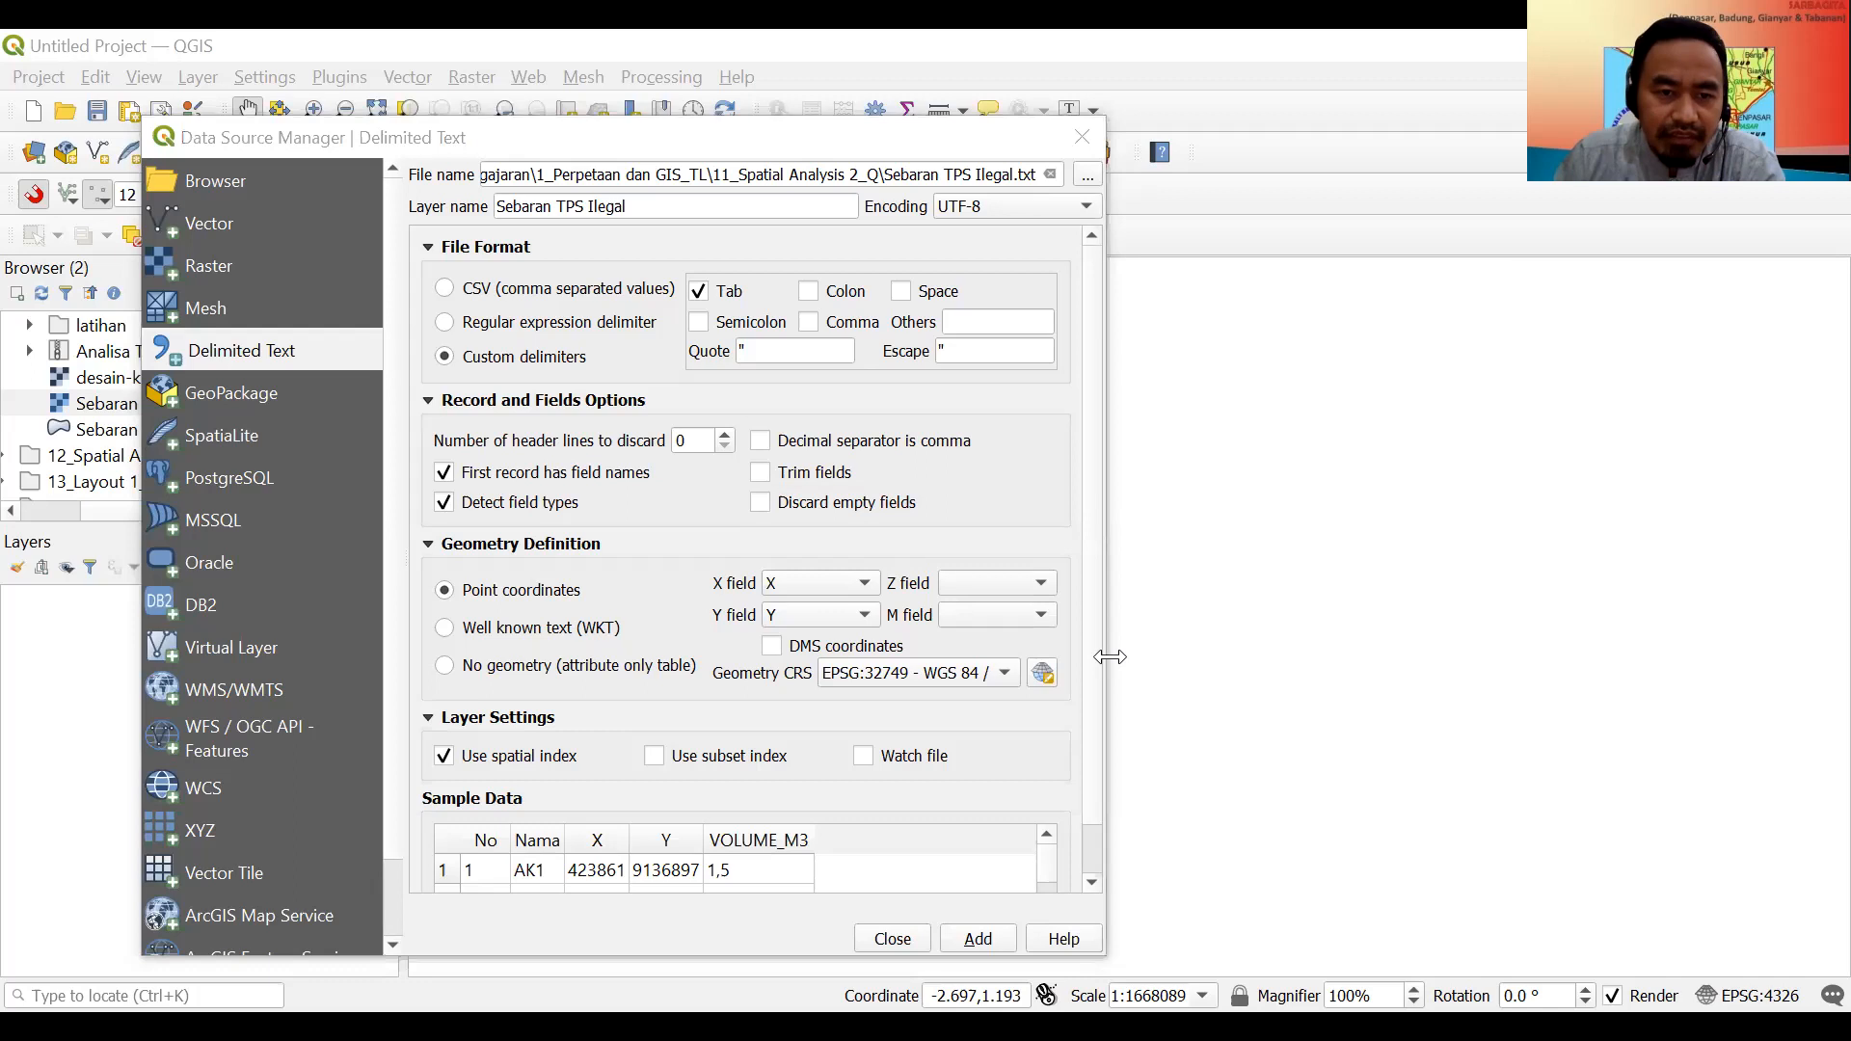
Try adding the Sebaran TPS Ilegal layer with DMS coordinates enabled, and close the Data Source Manager.
click(775, 647)
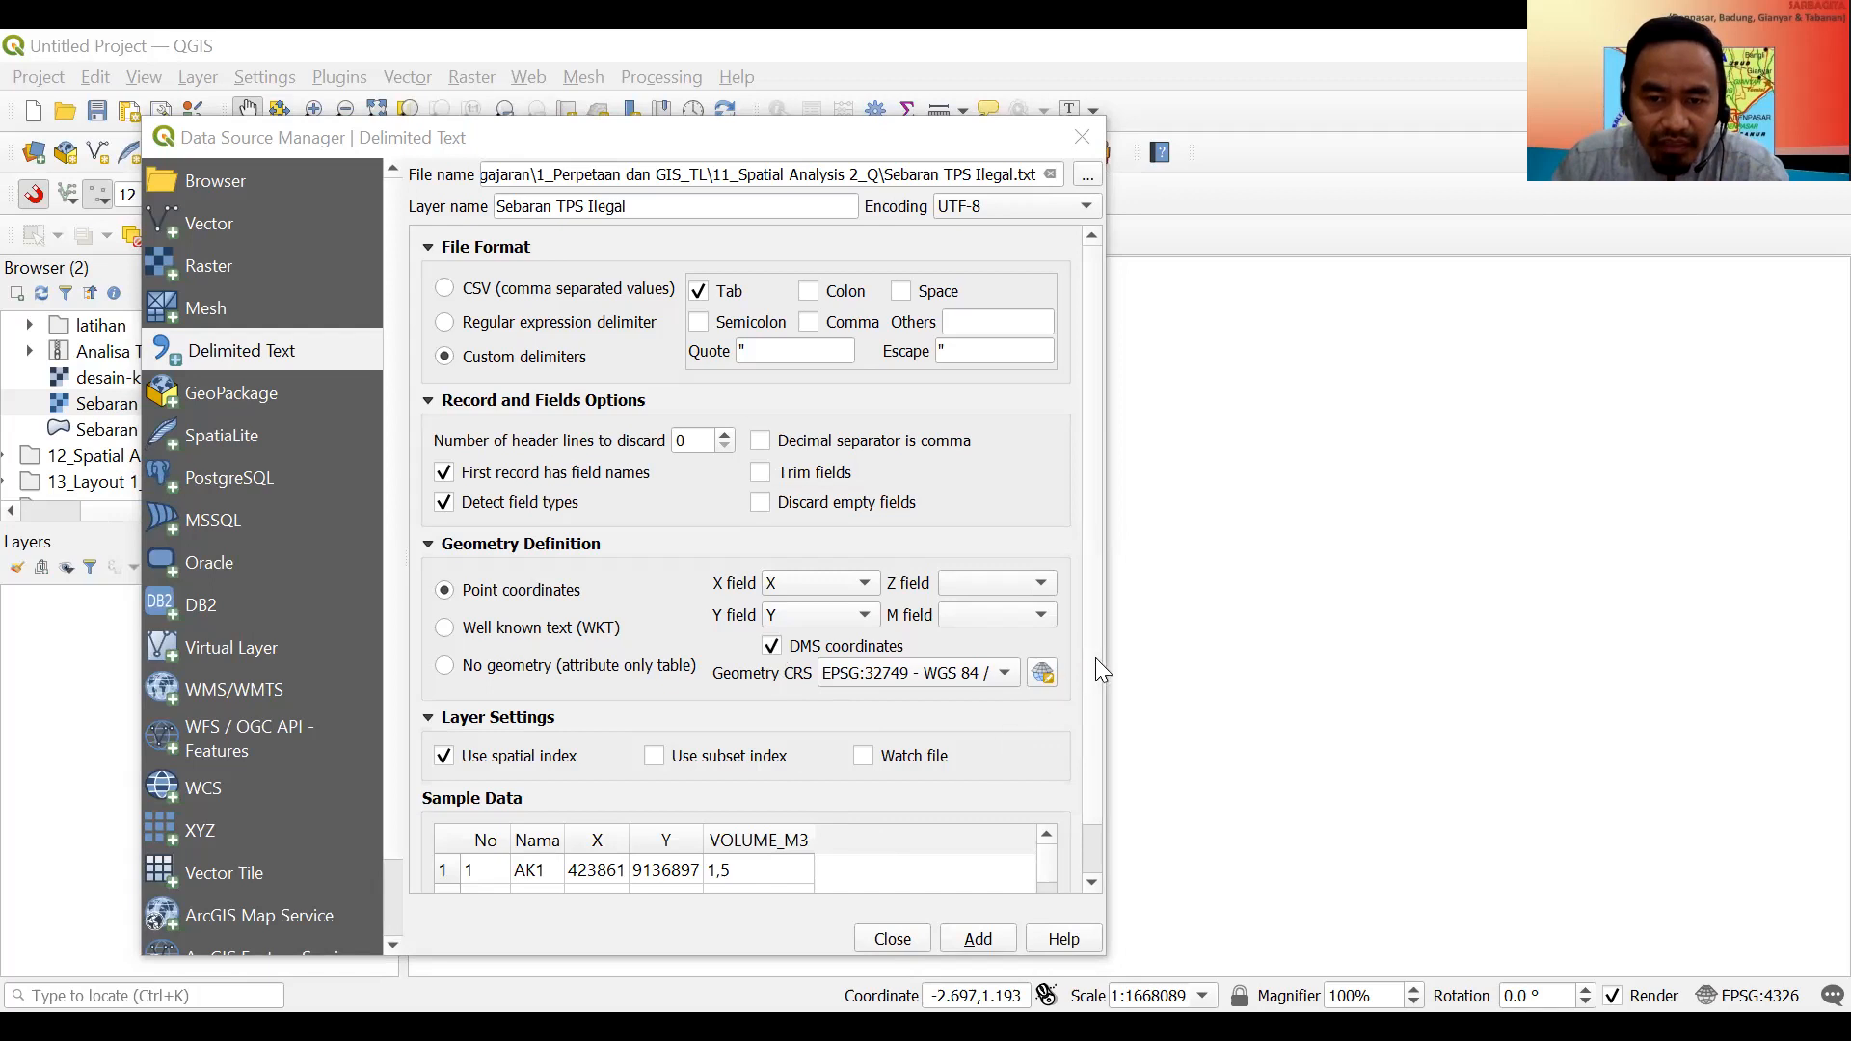
scroll(1095, 712, down, 1)
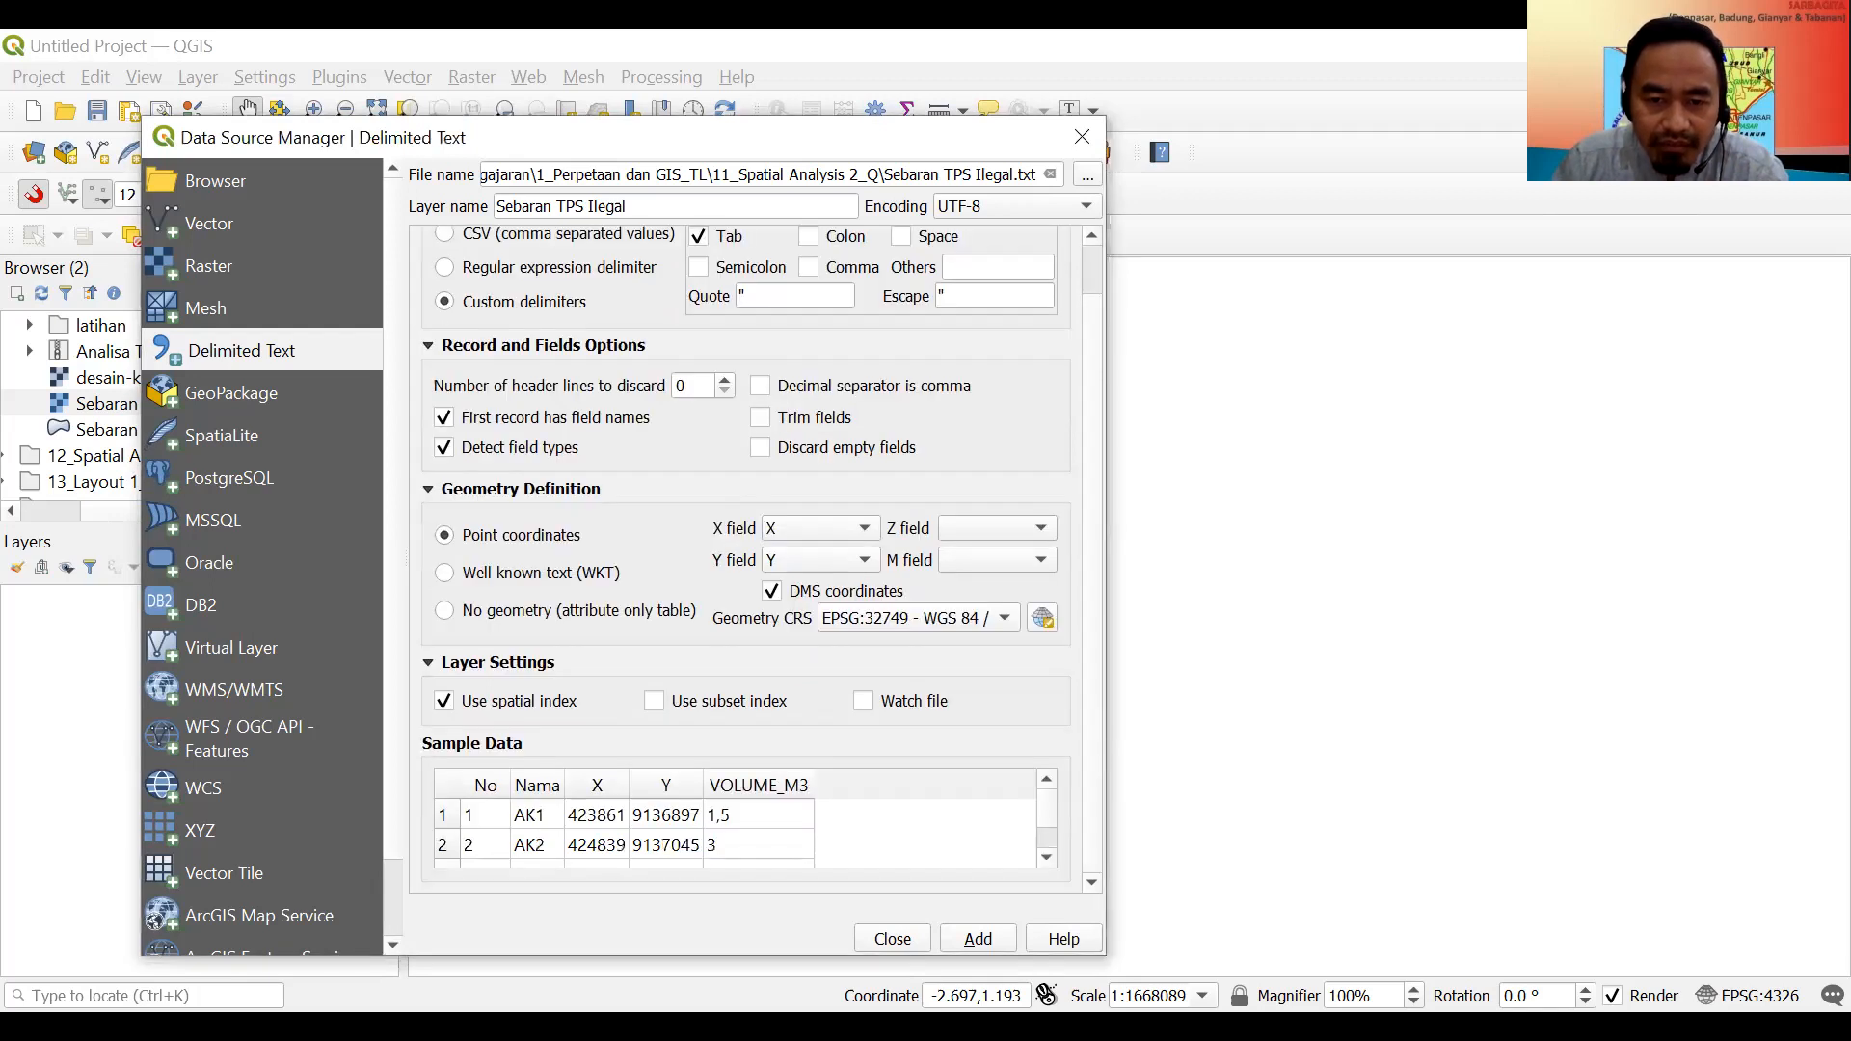
click(964, 938)
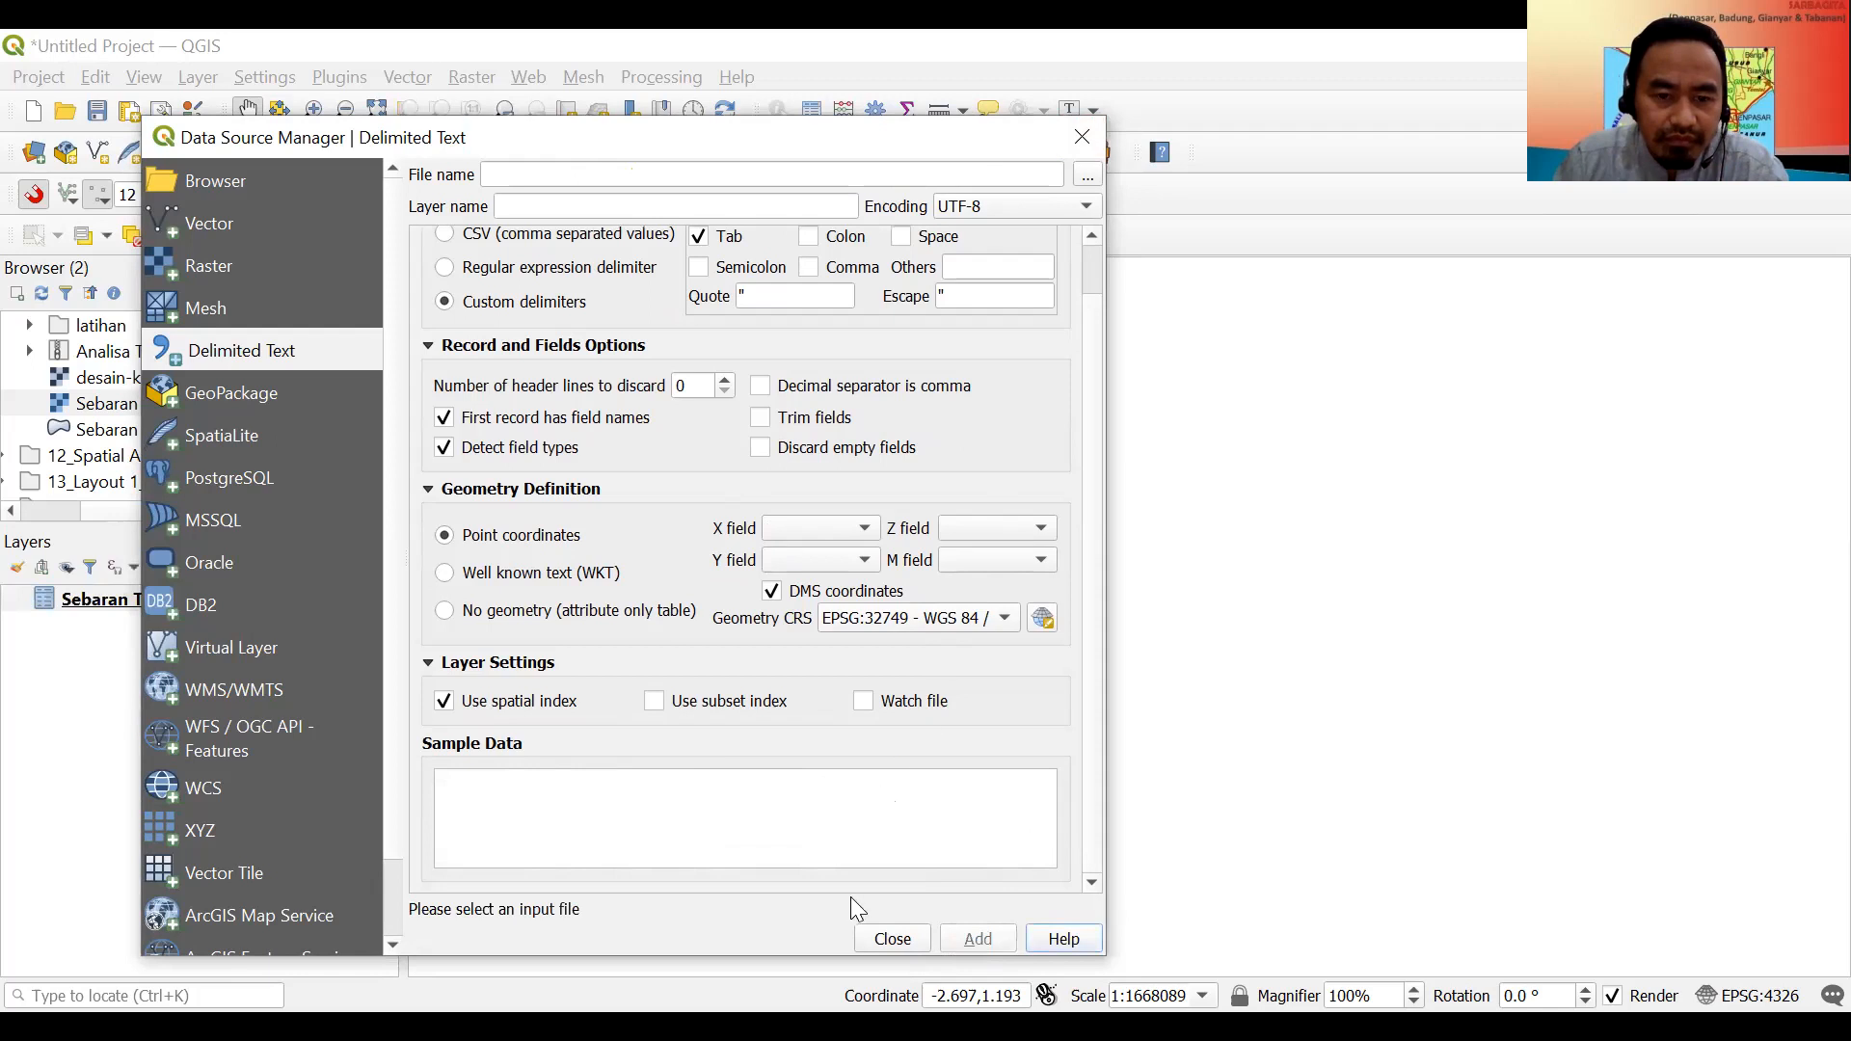
click(891, 936)
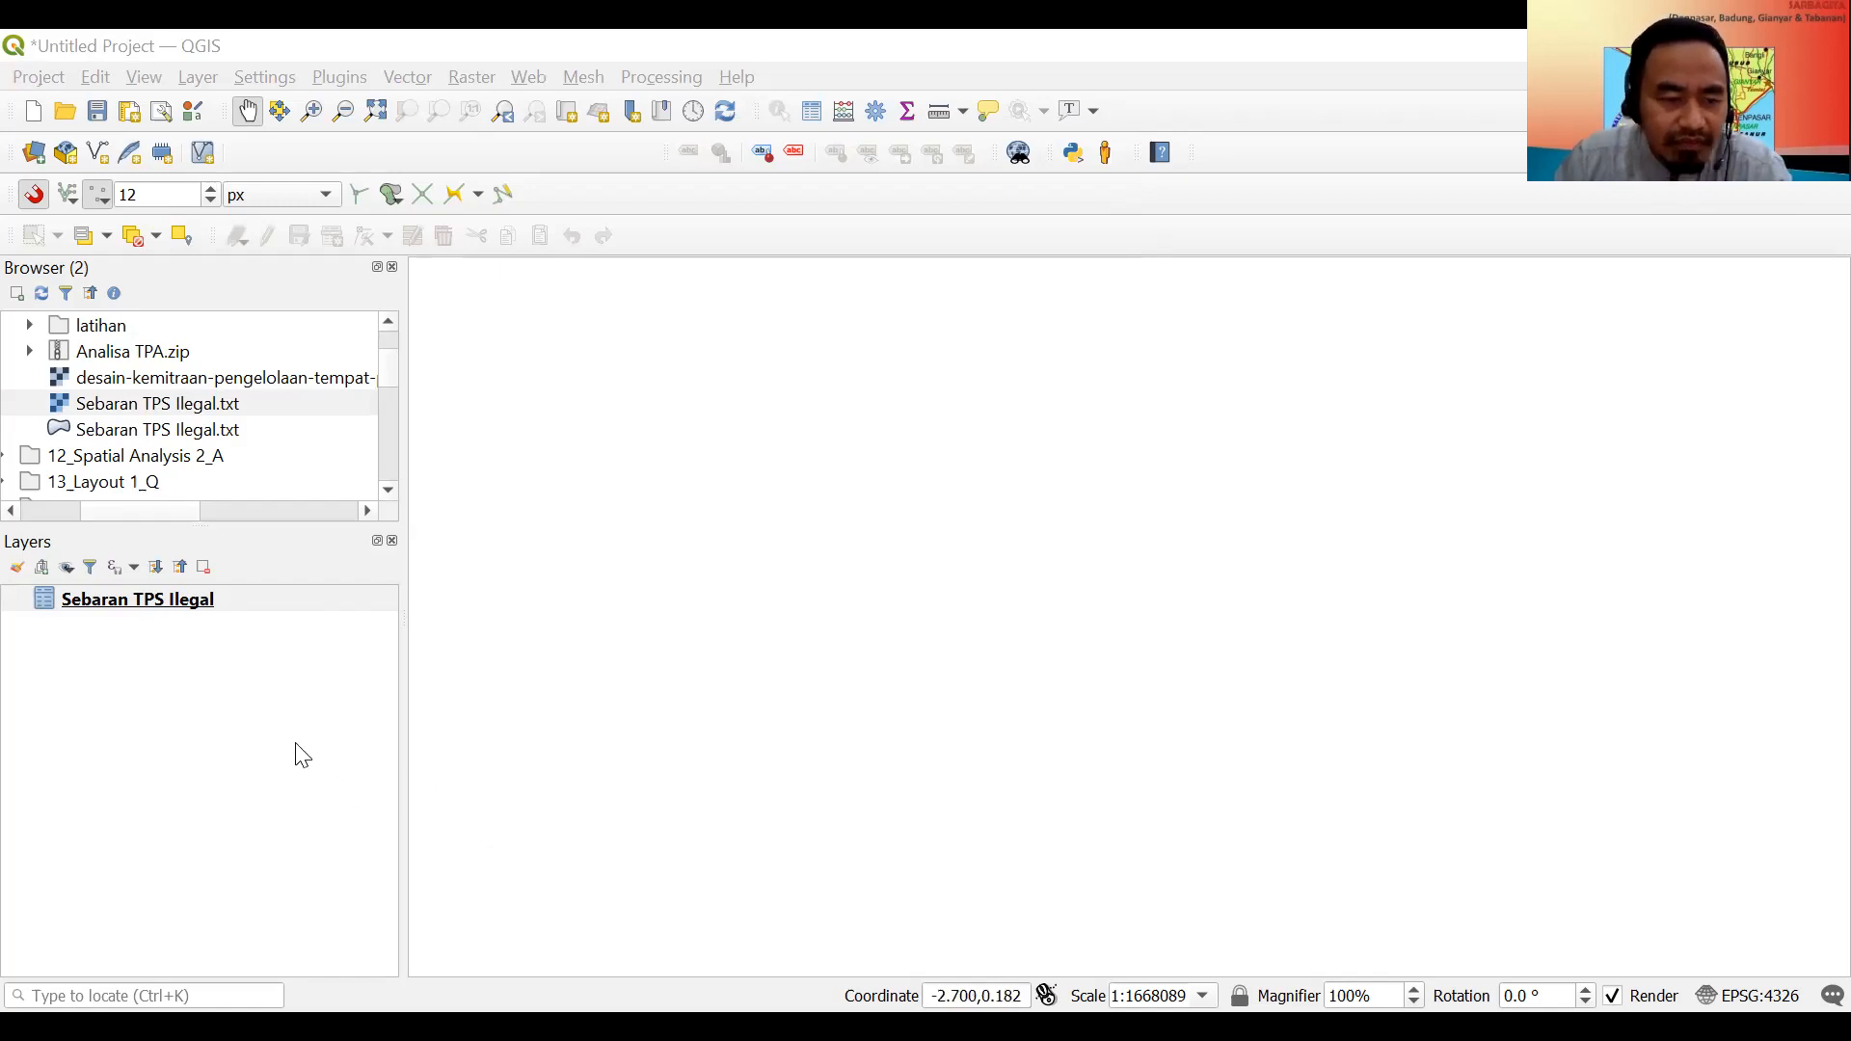
Remove the Sebaran TPS Ilegal layer from the project.
right_click(193, 595)
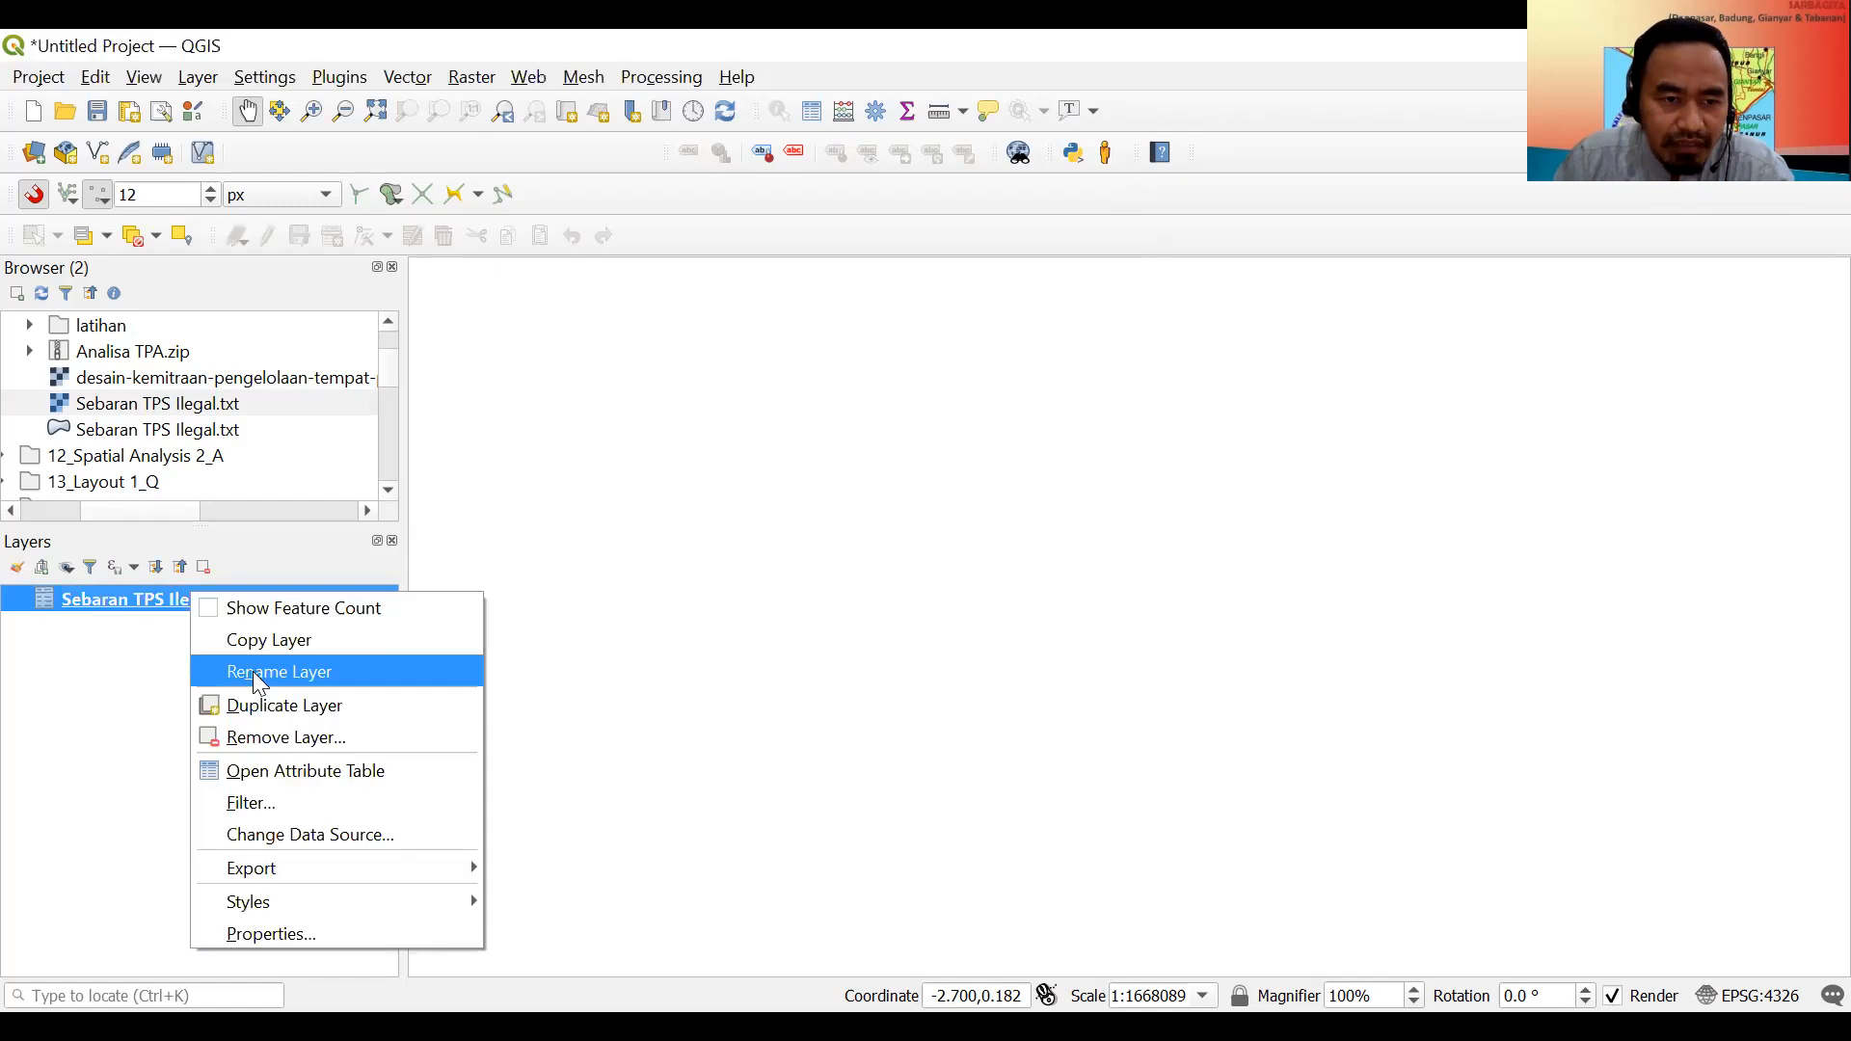
click(268, 738)
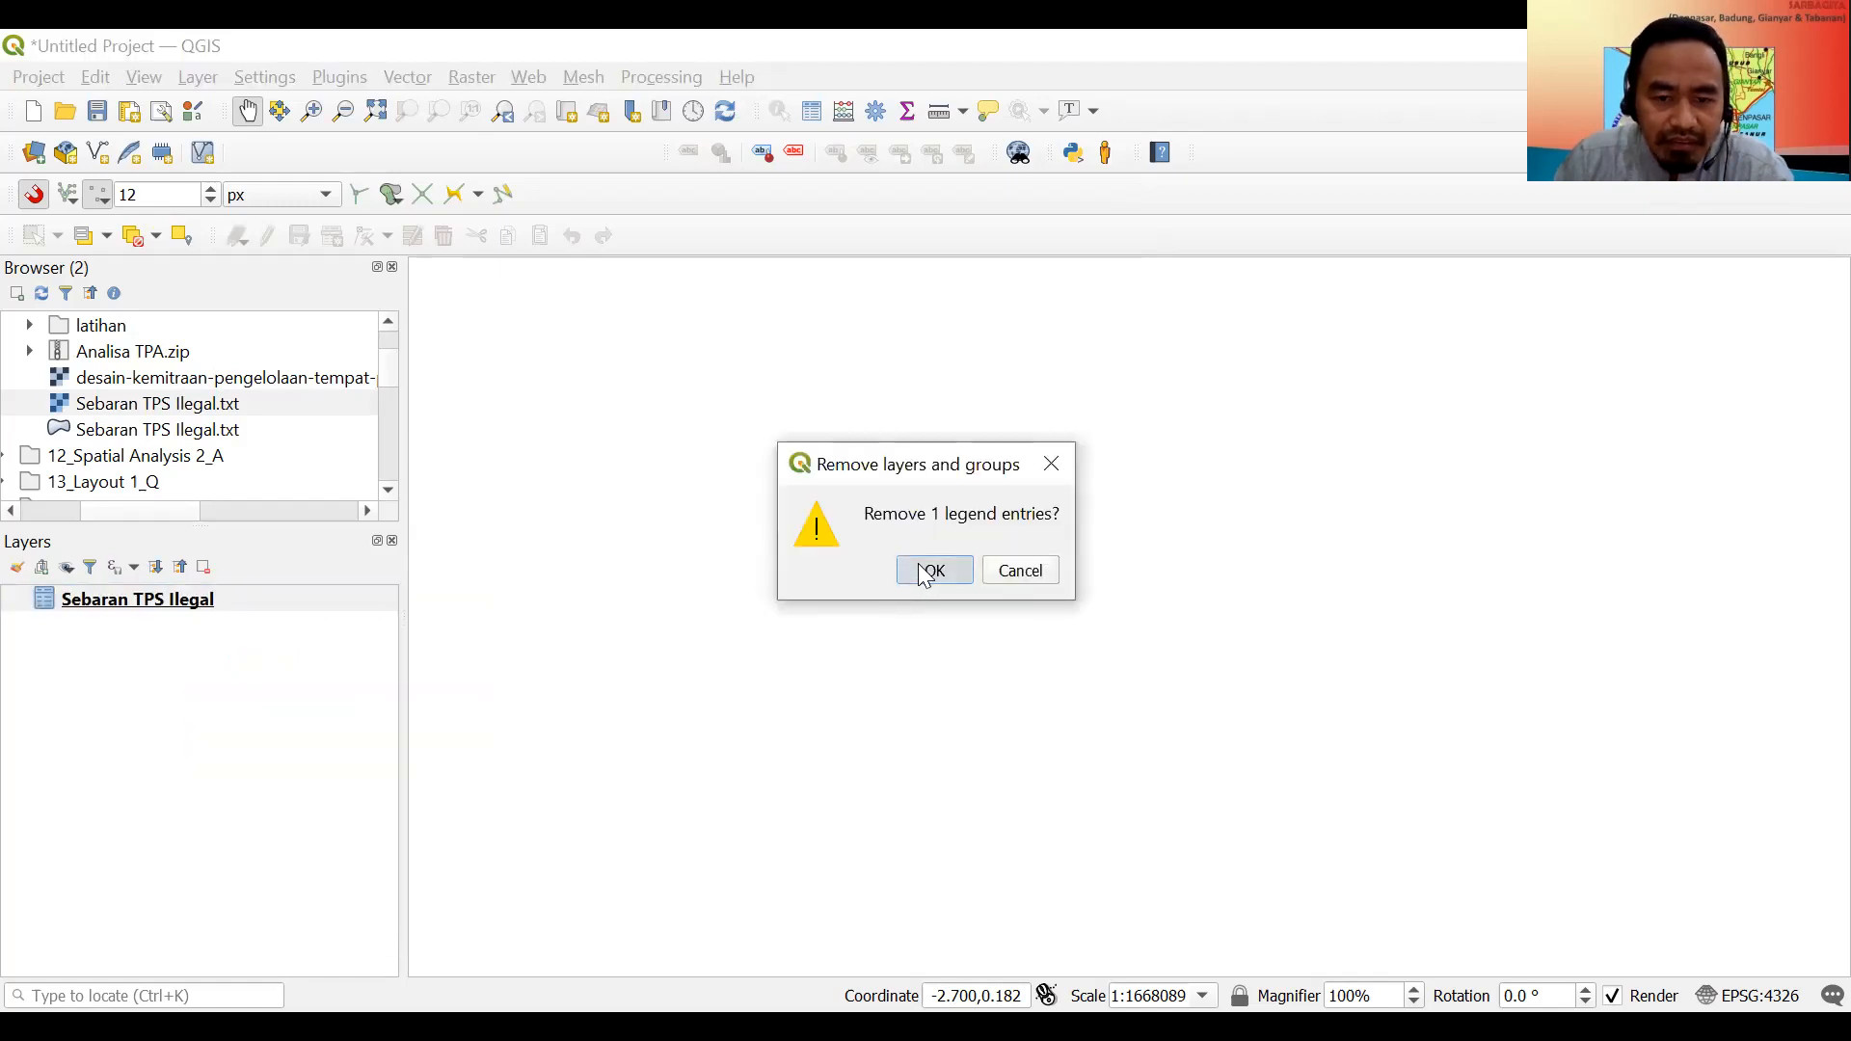
click(919, 575)
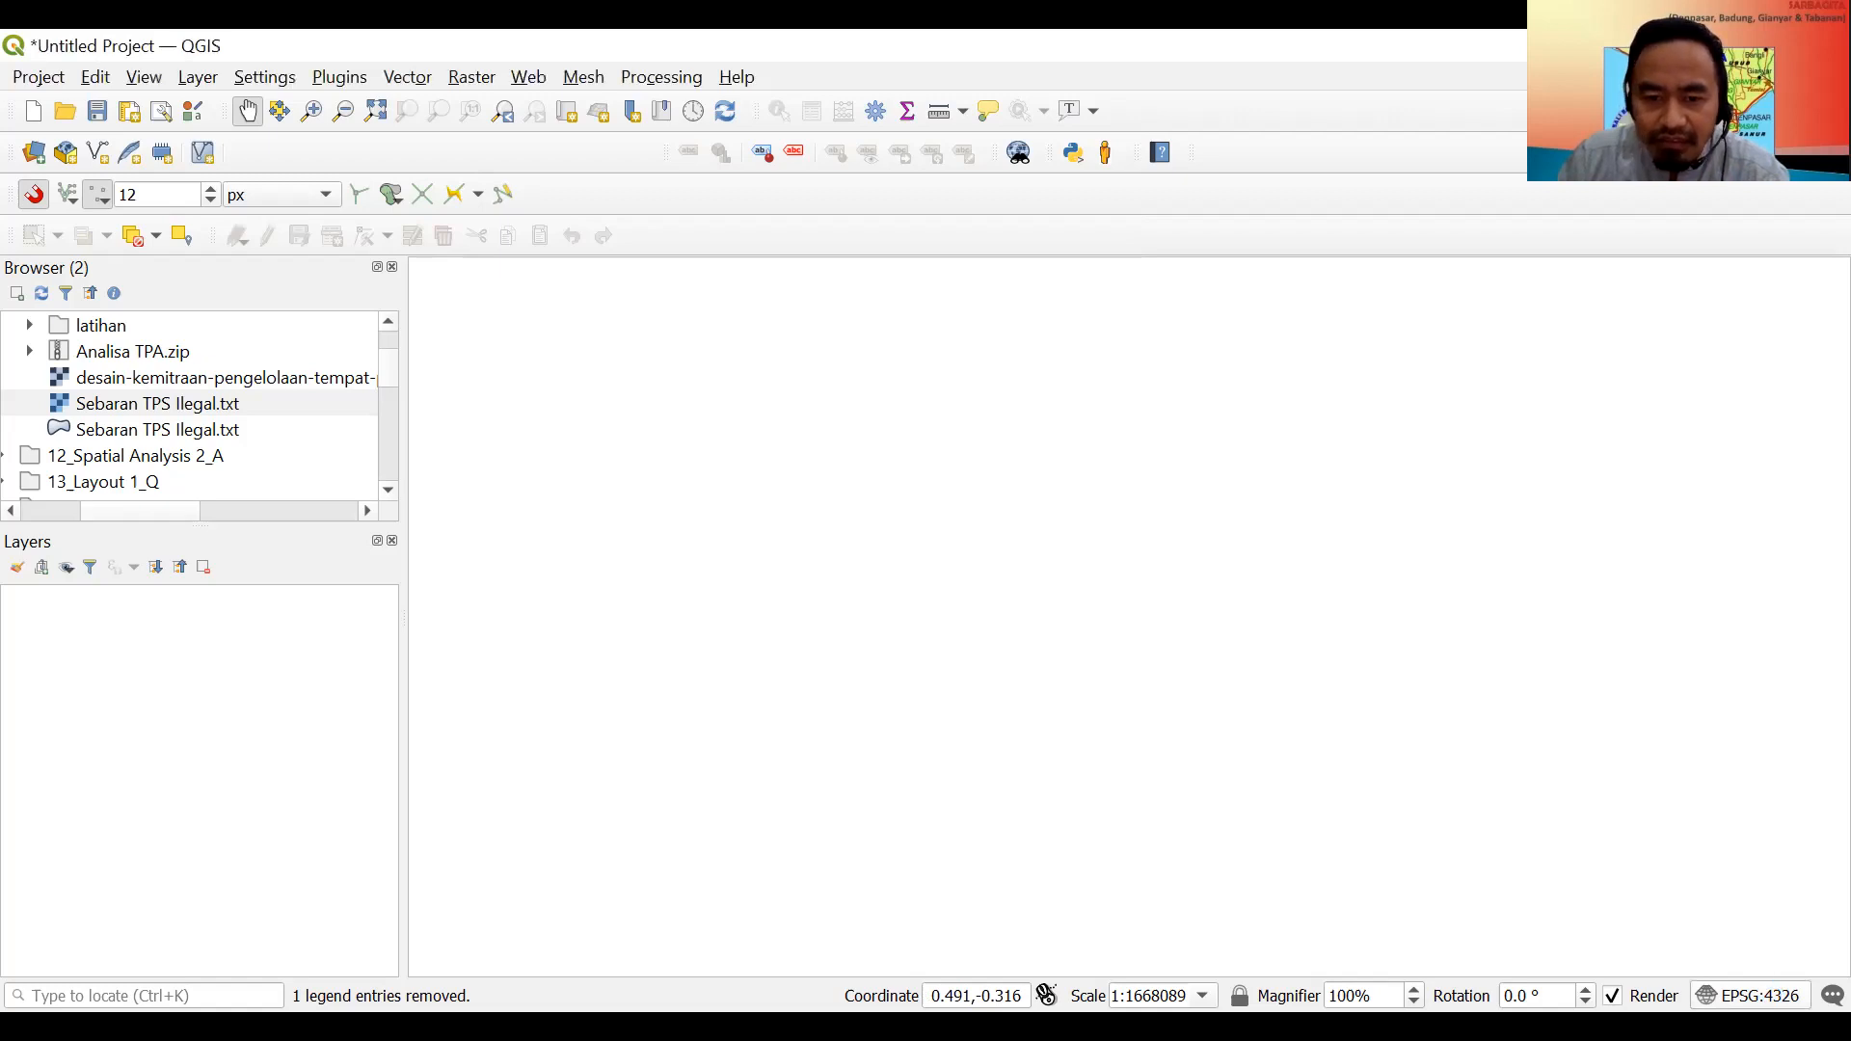
Set the project's coordinate reference system to WGS 84 / UTM zone 49S (EPSG:32749), filtering the list for 49s.
key(ctrl+shift+p)
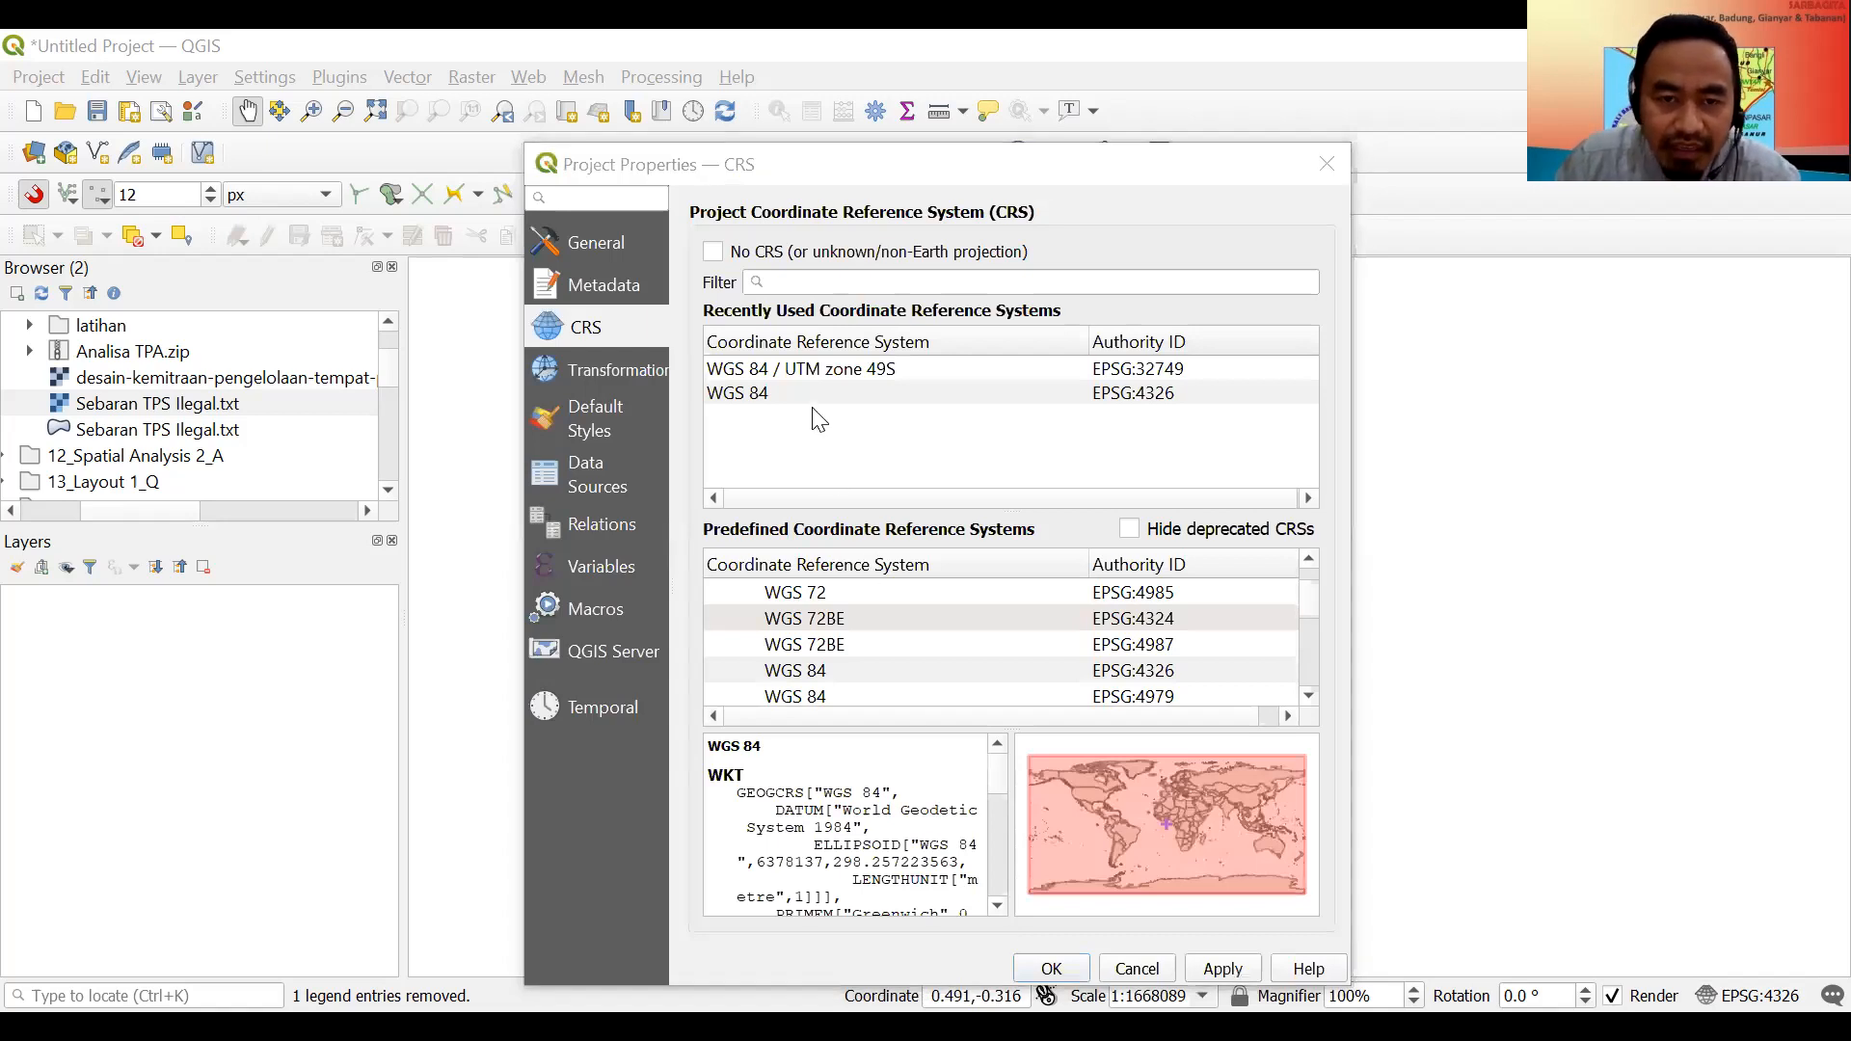
click(819, 282)
text(49)
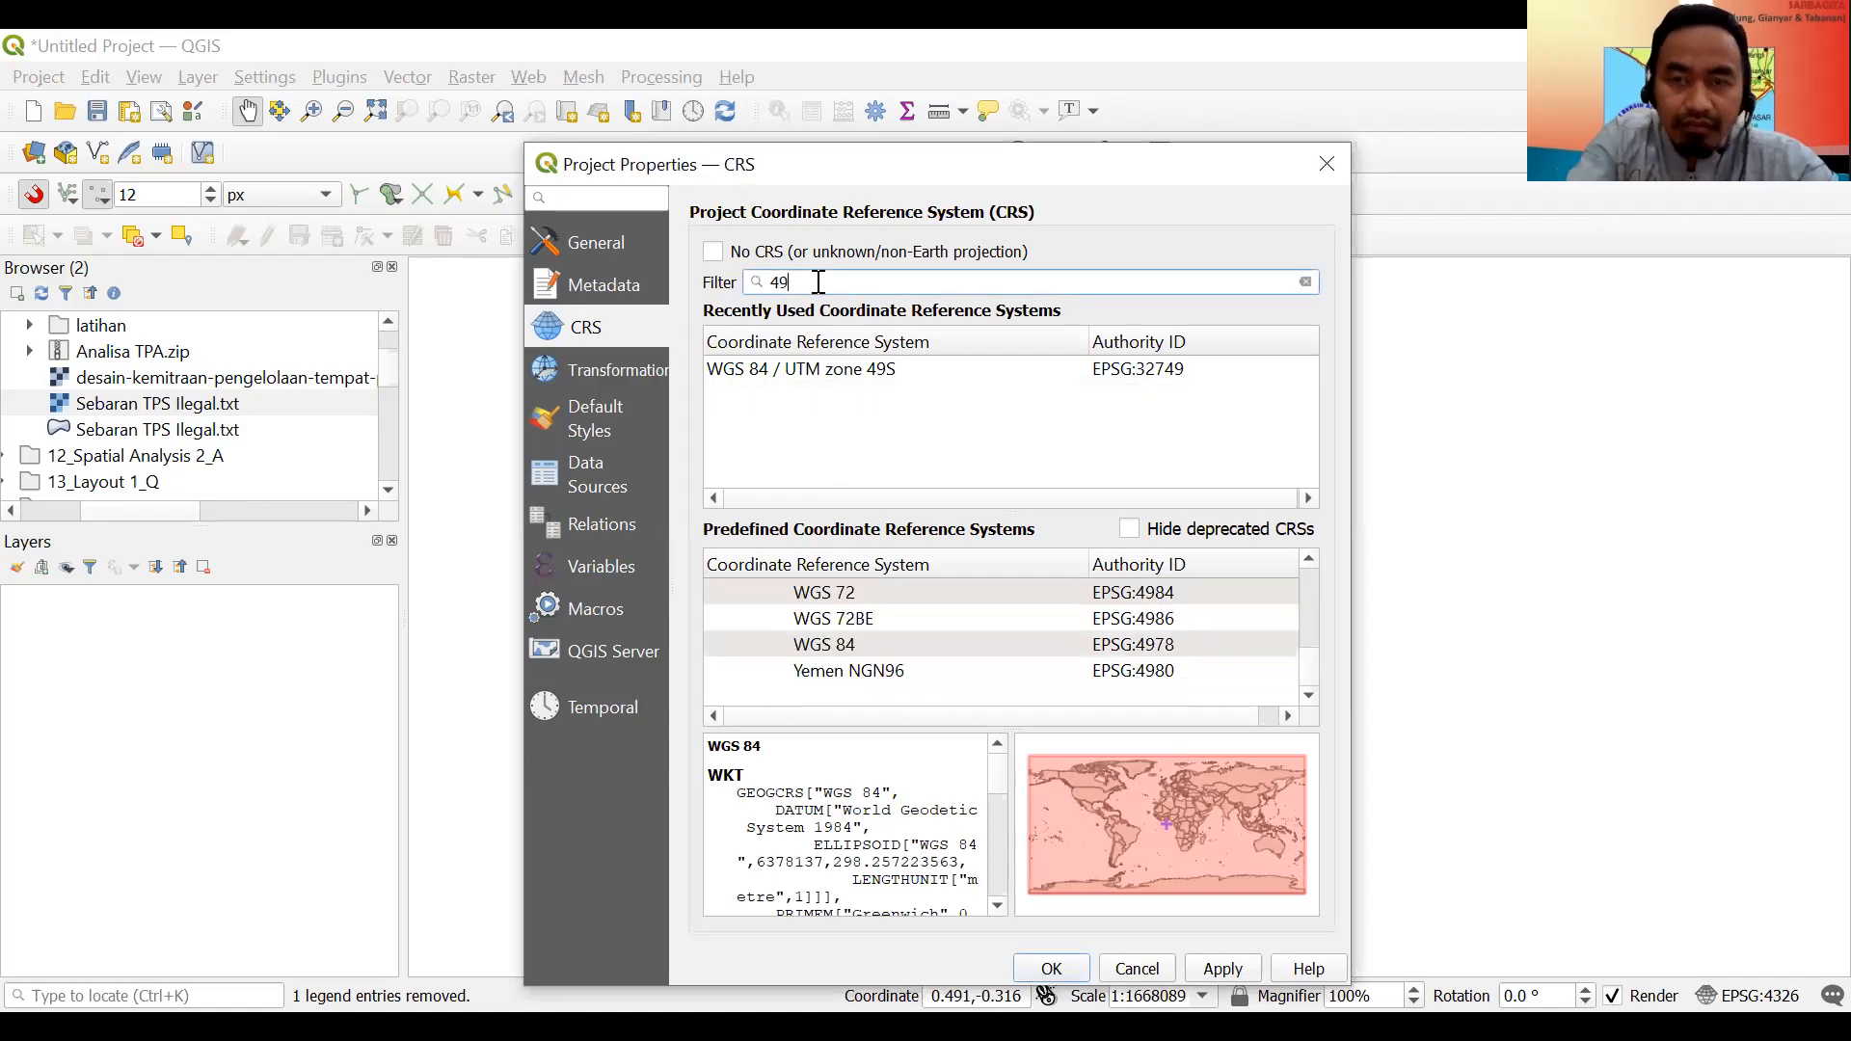
text(s)
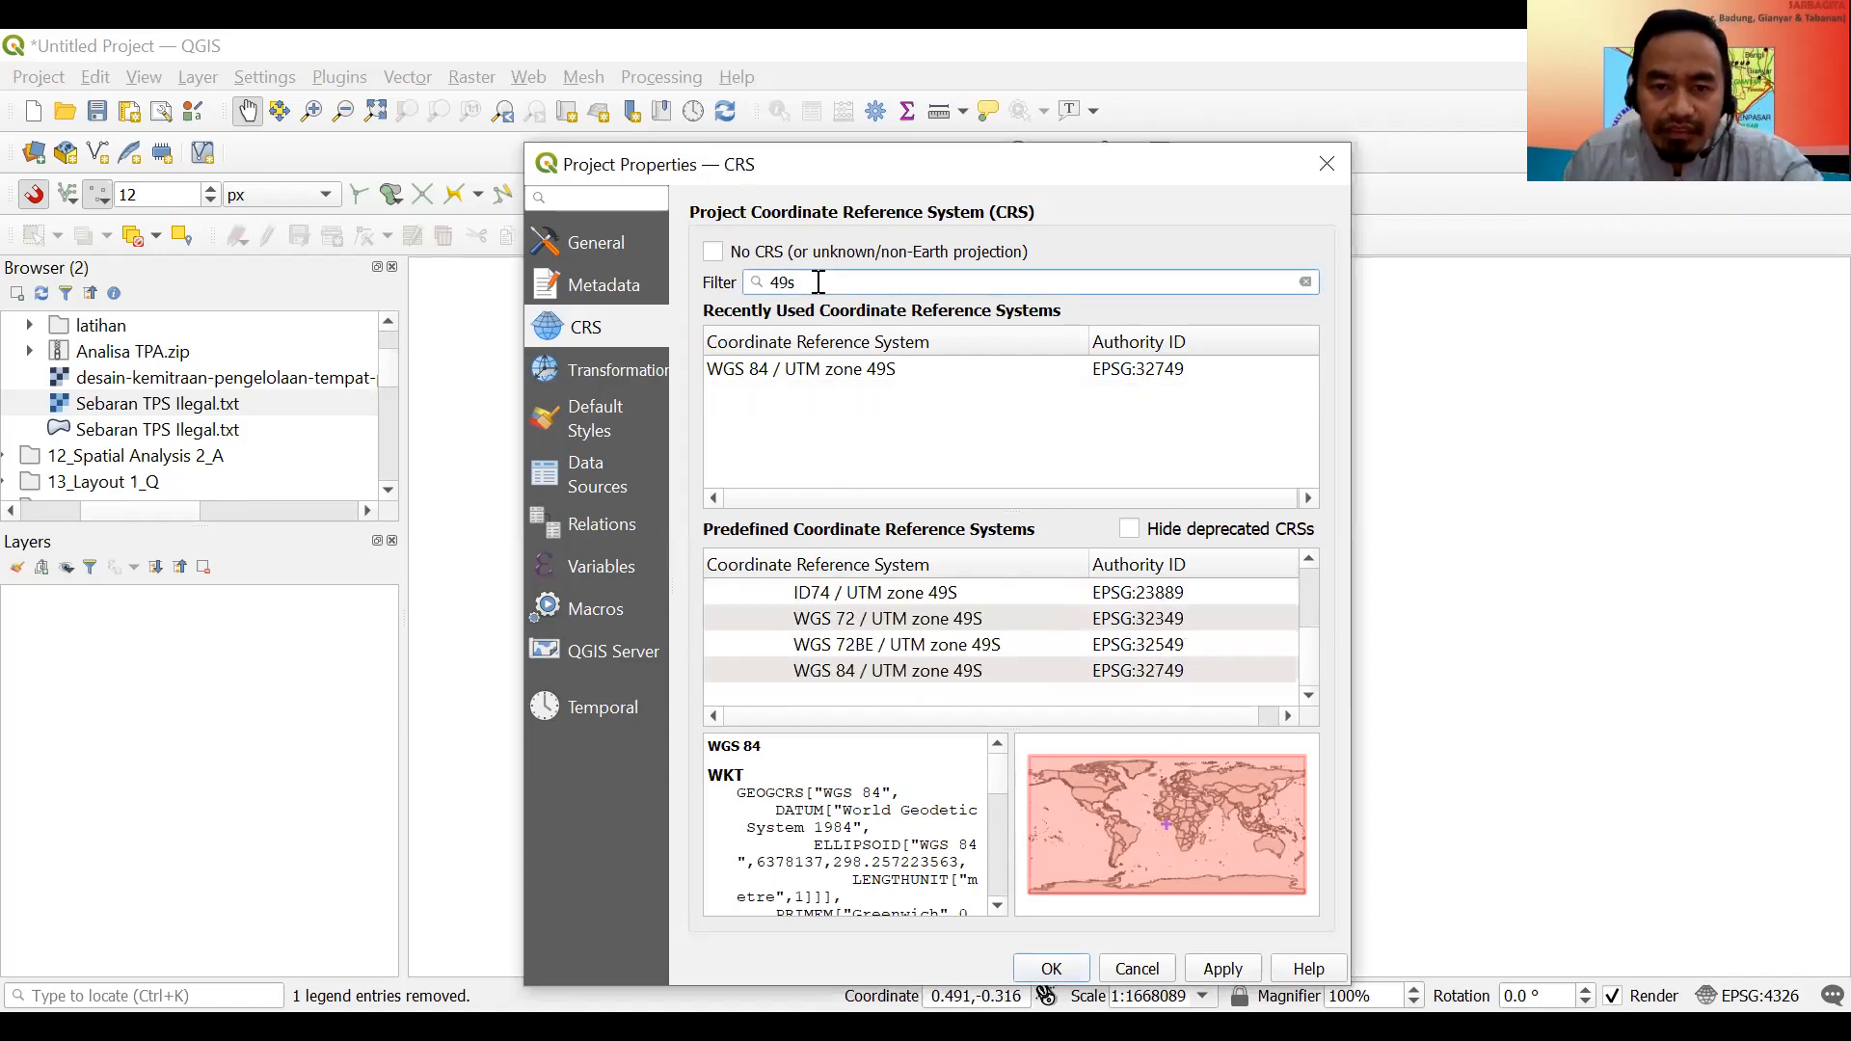
click(953, 673)
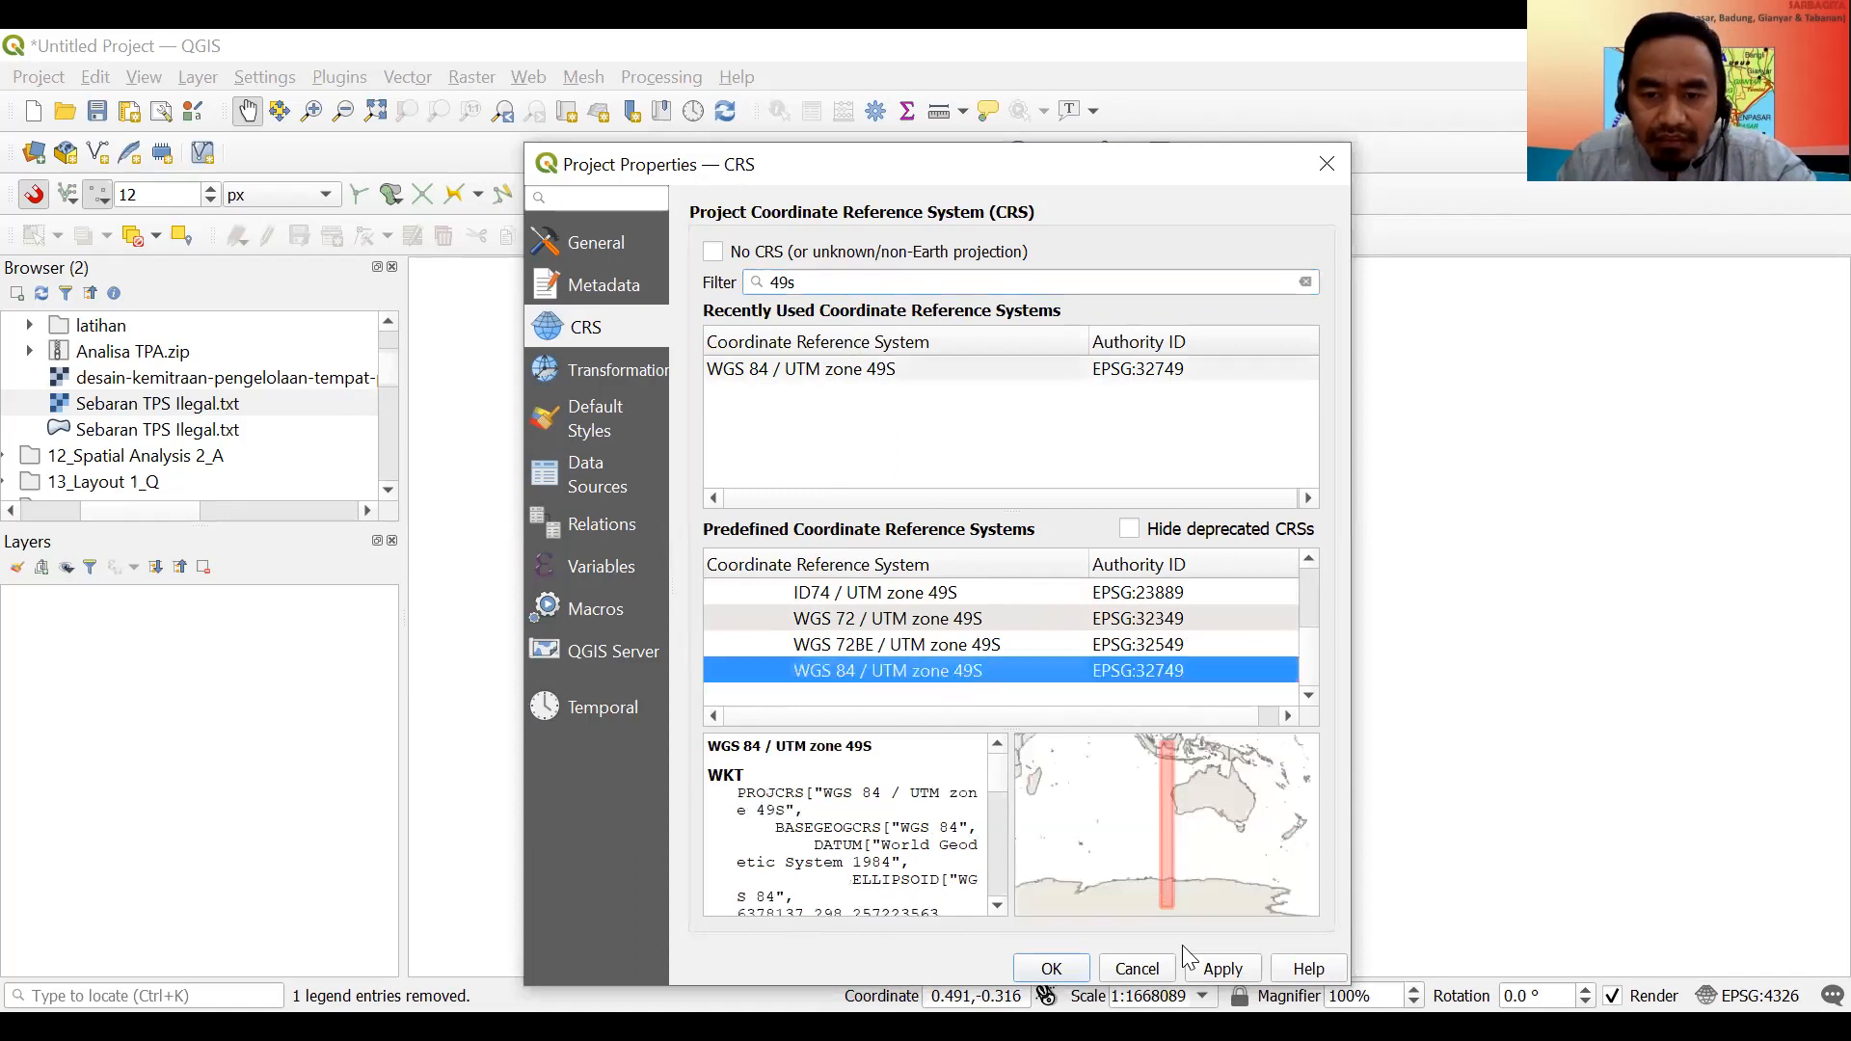
click(1051, 968)
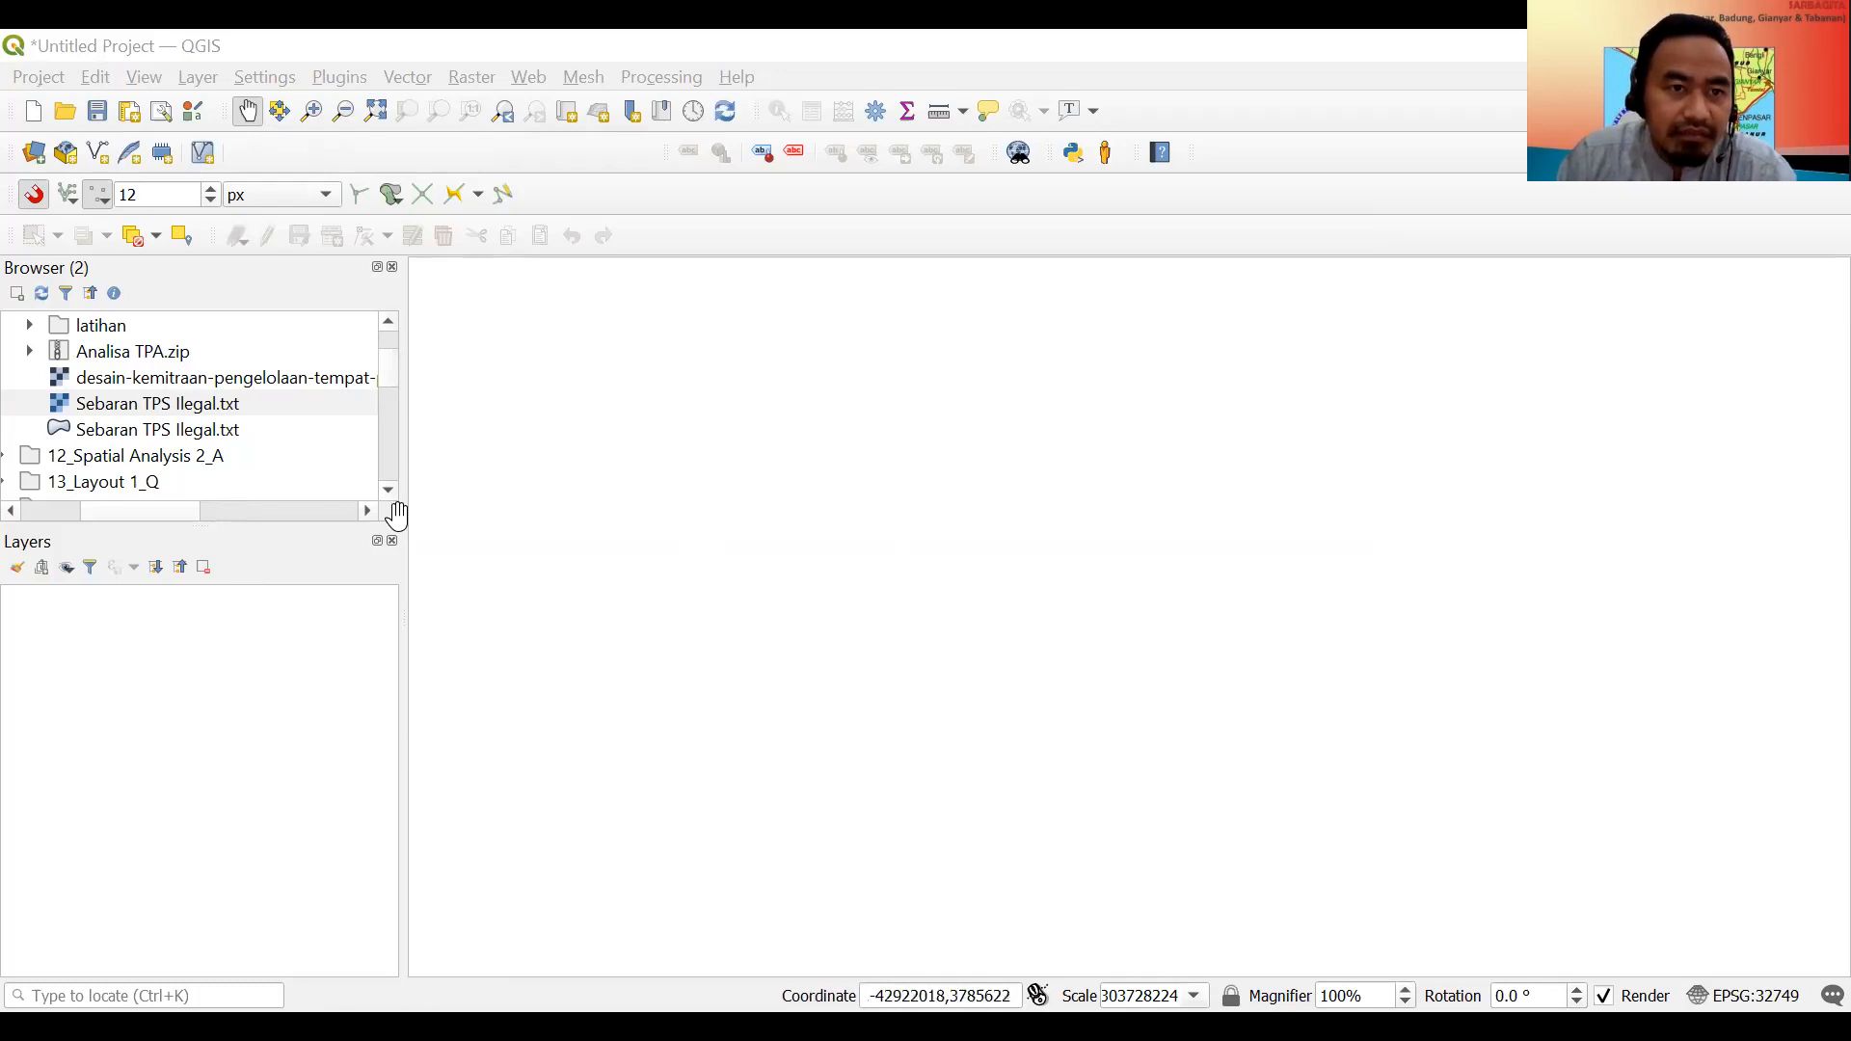
Start a new delimited text layer and load Sebaran TPS Ilegal.txt as its input file.
click(198, 78)
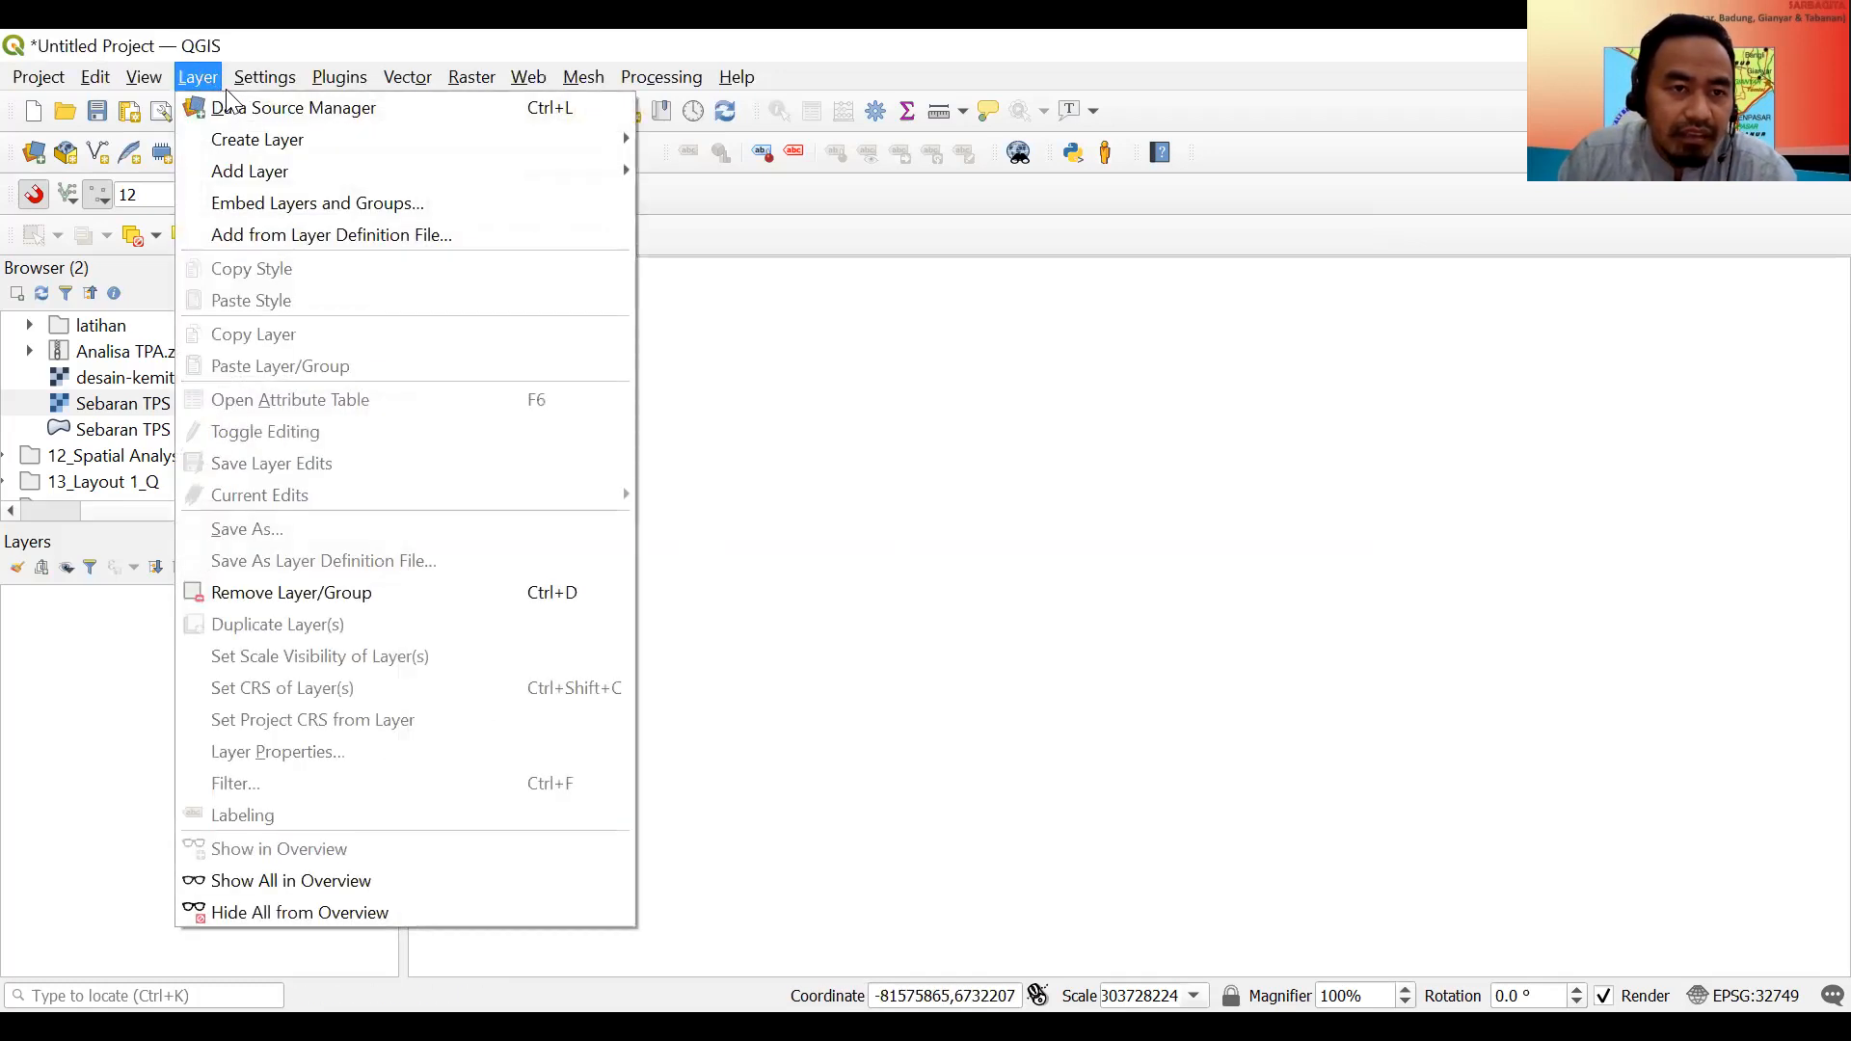
mouse_move(234, 177)
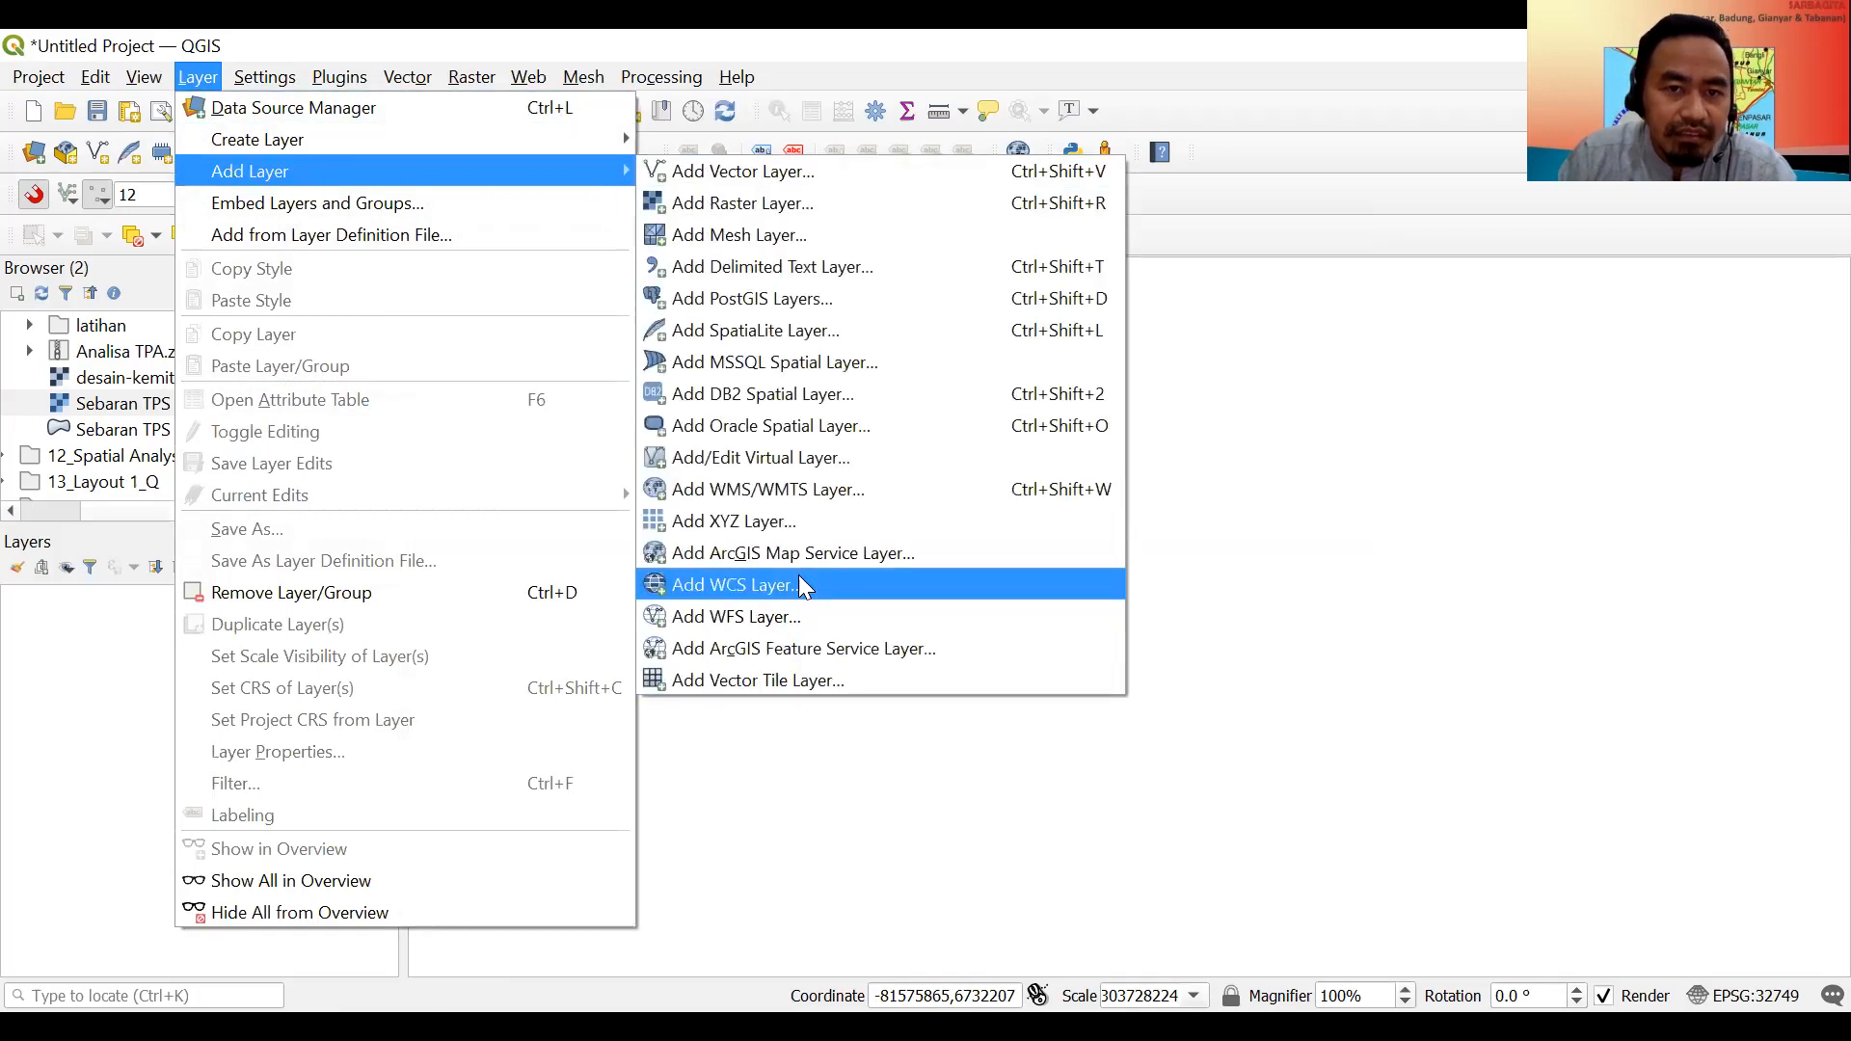
click(804, 266)
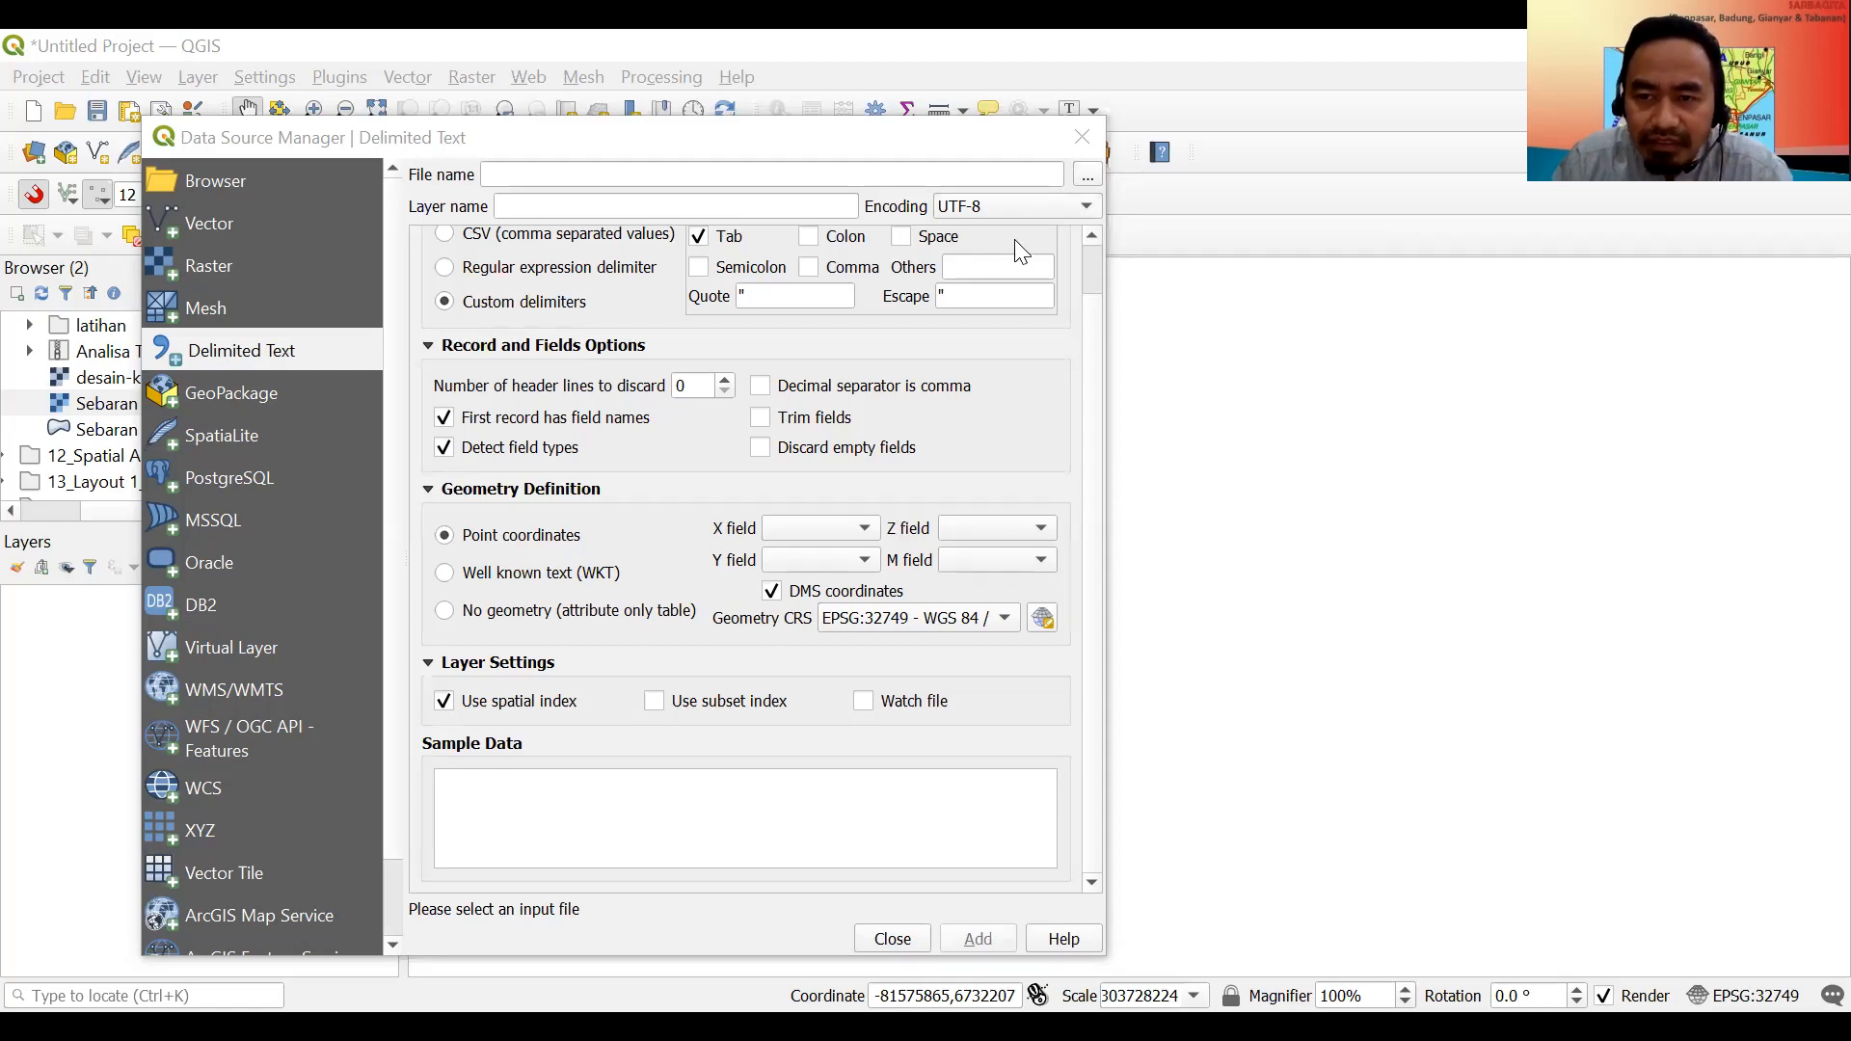
click(1088, 178)
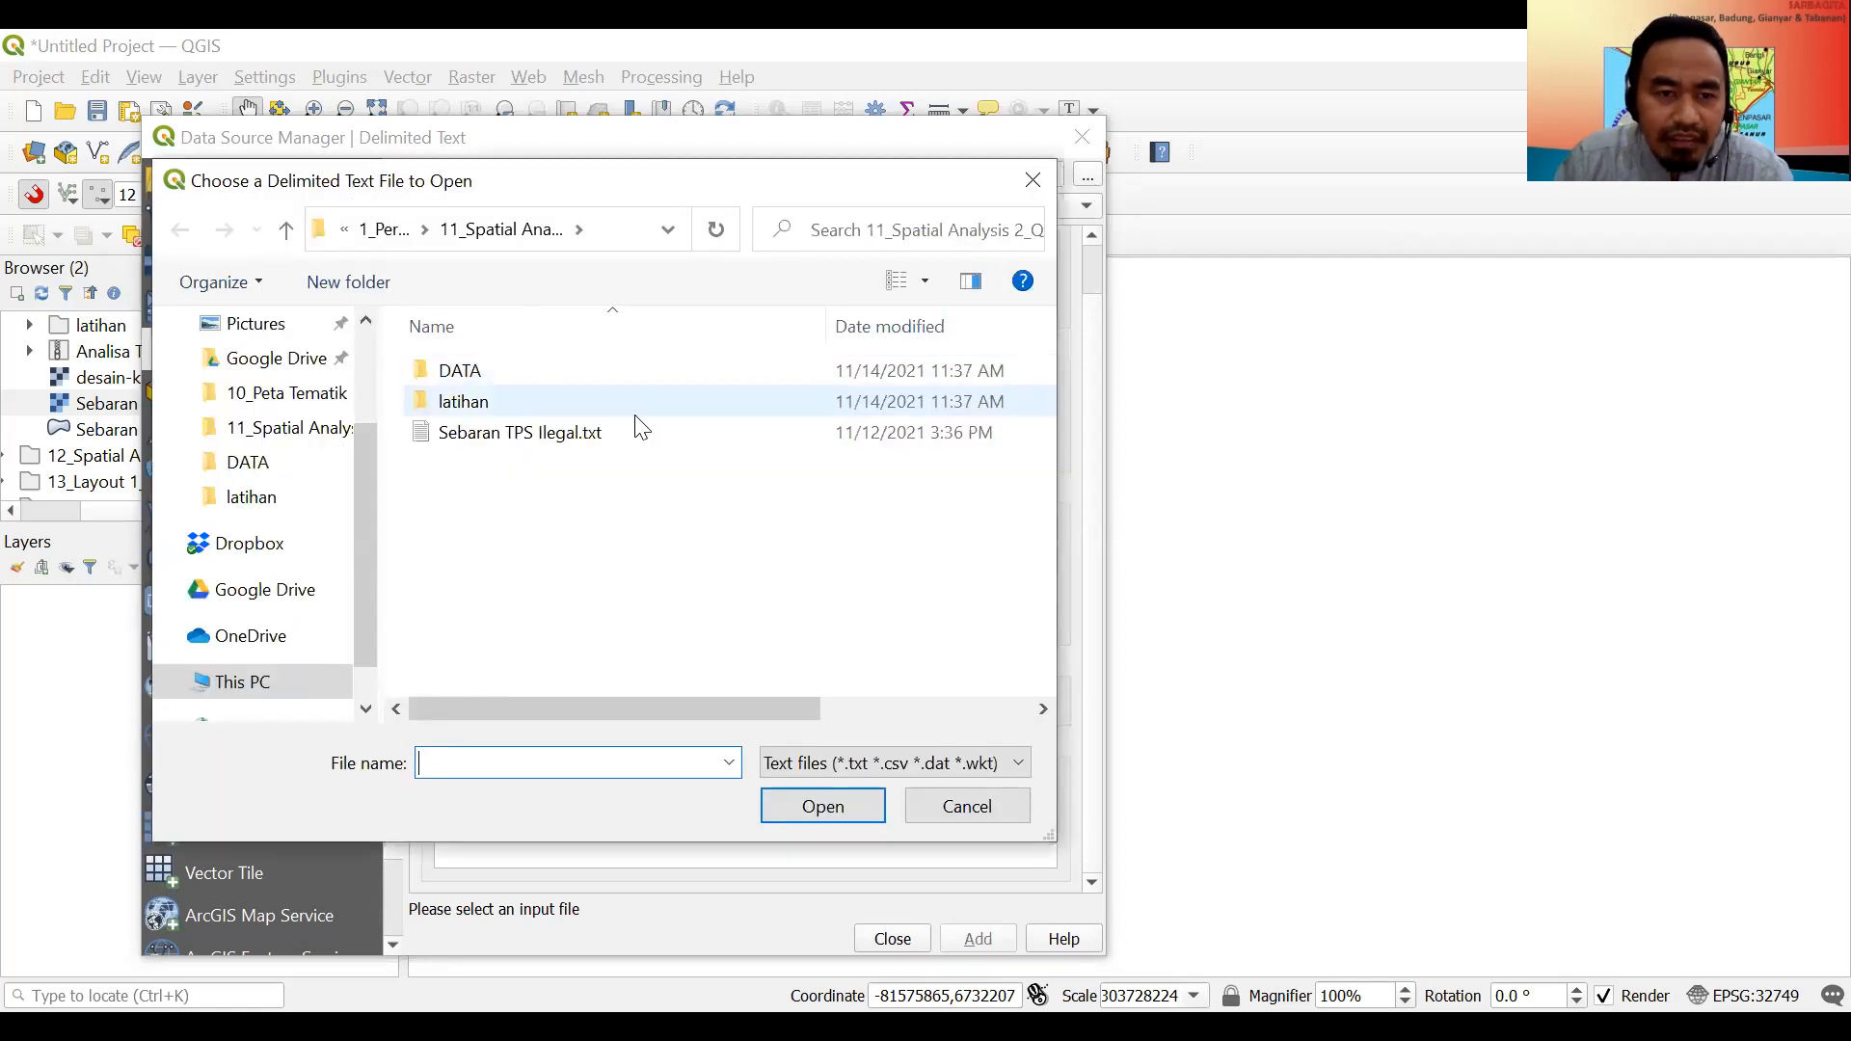
click(589, 436)
click(815, 815)
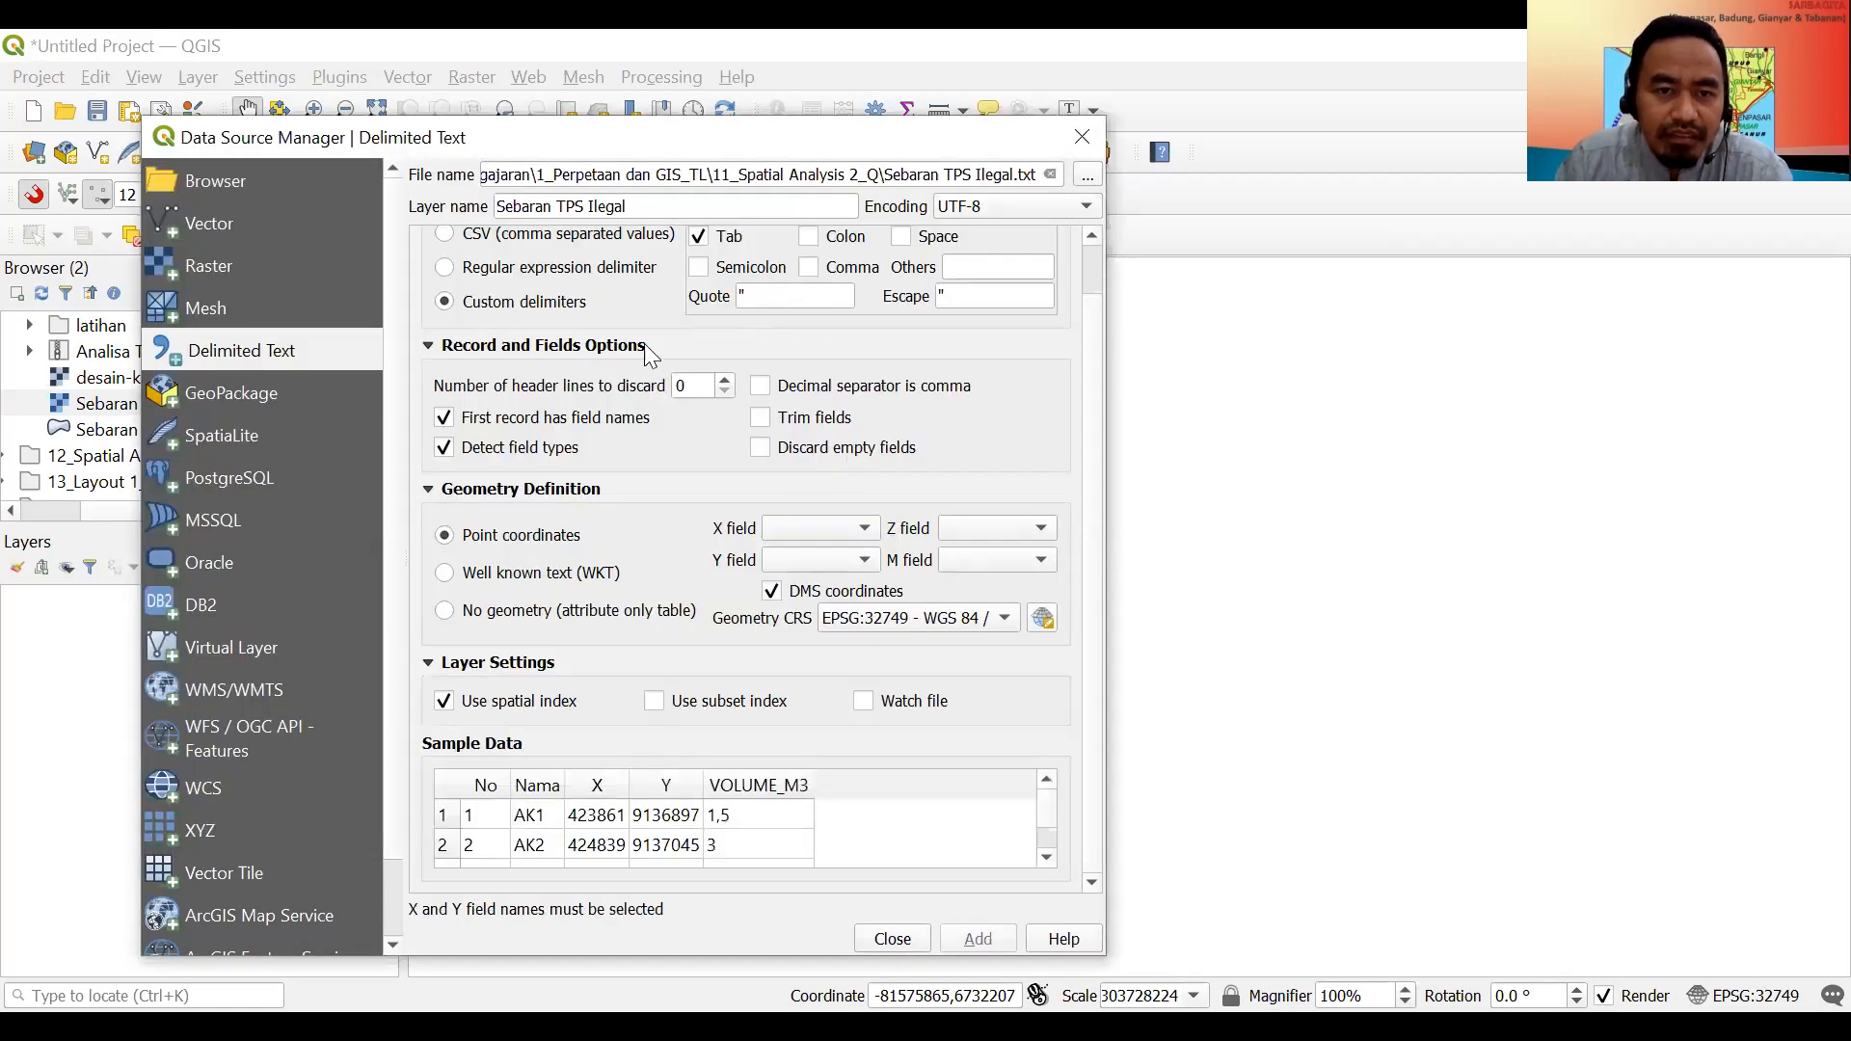
Assign column X to the X field and column Y to the Y field of the point coordinates.
click(864, 532)
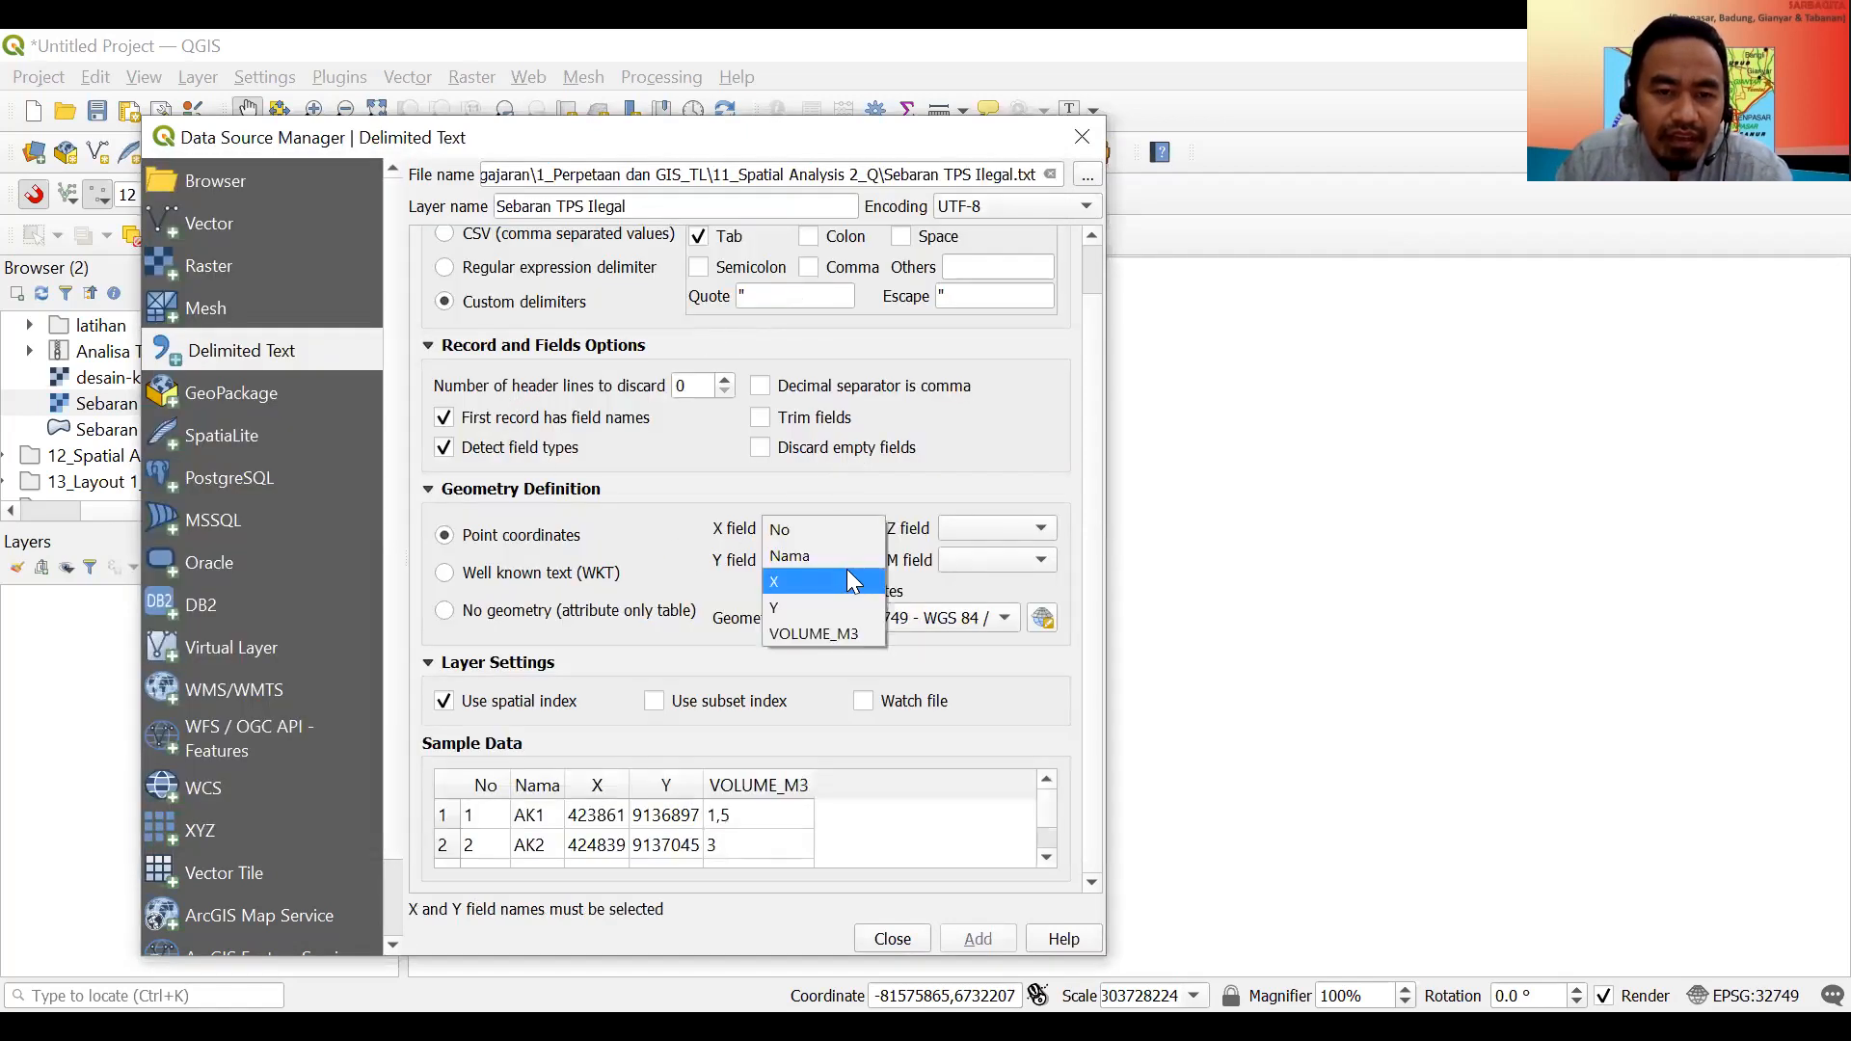
click(847, 569)
click(866, 562)
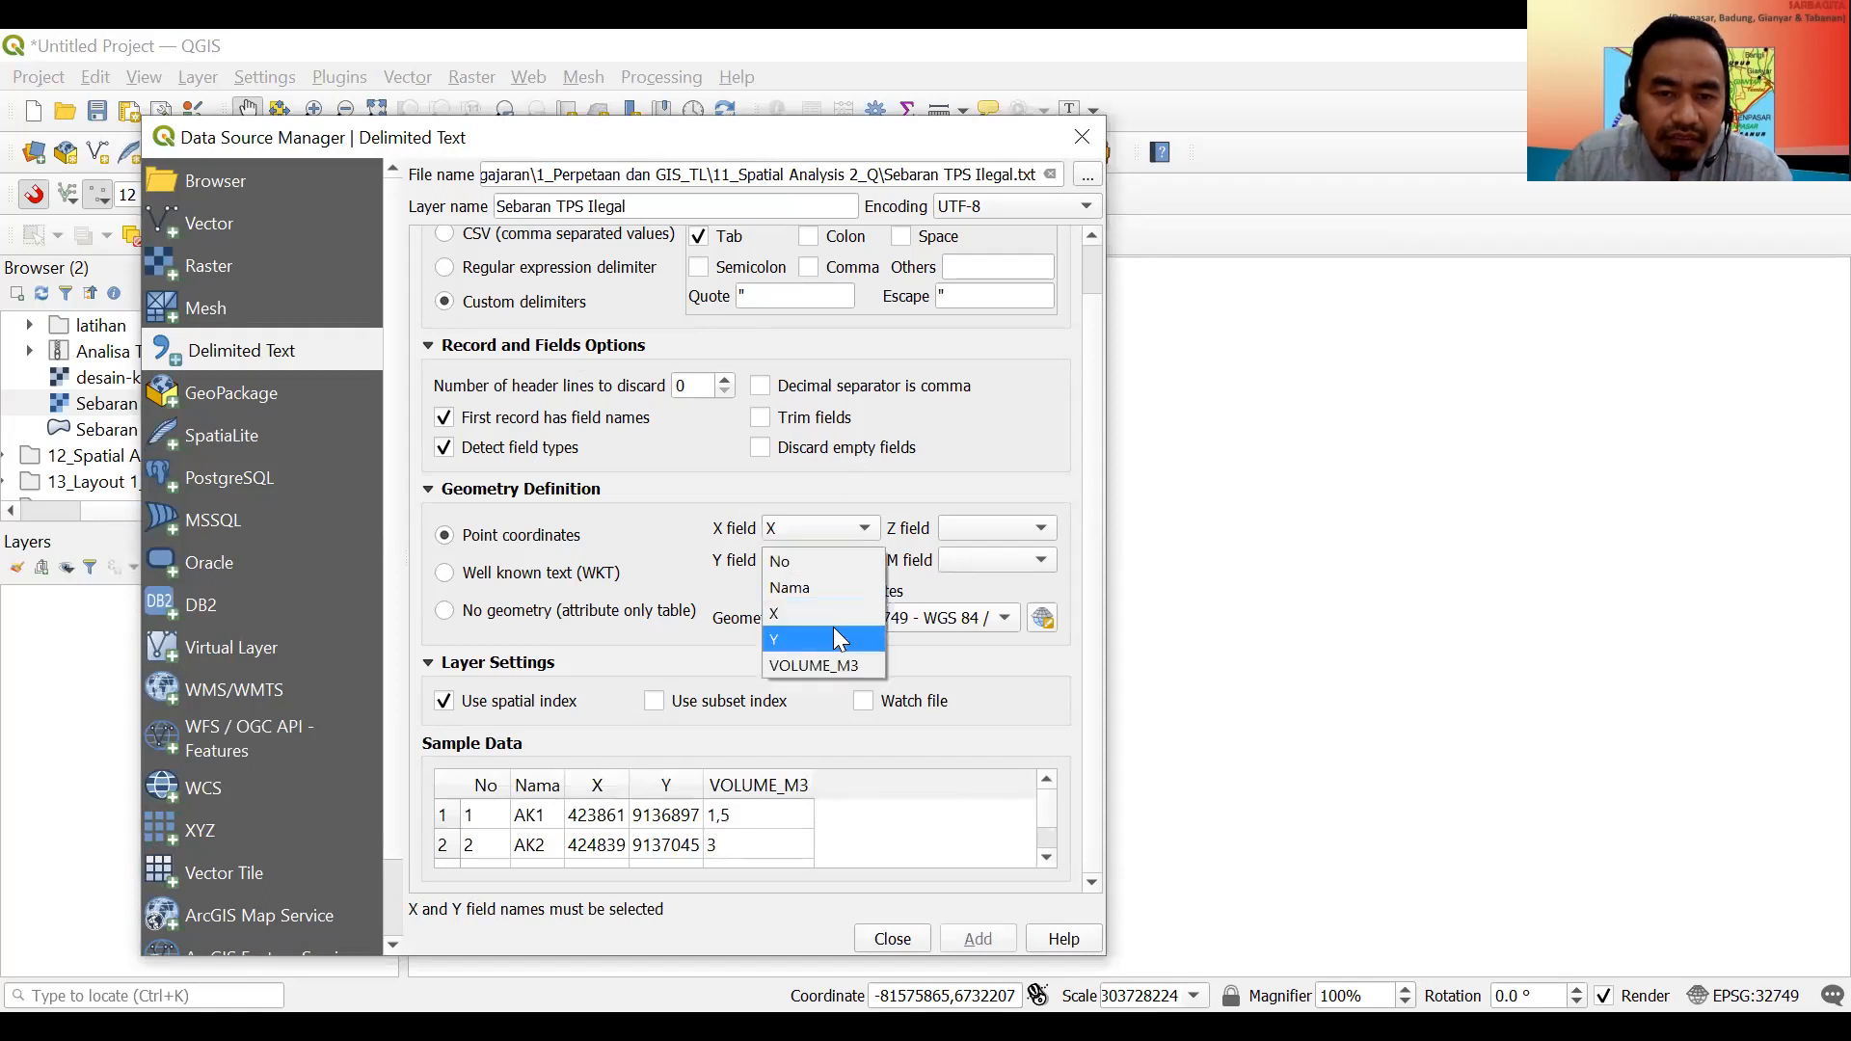
click(833, 640)
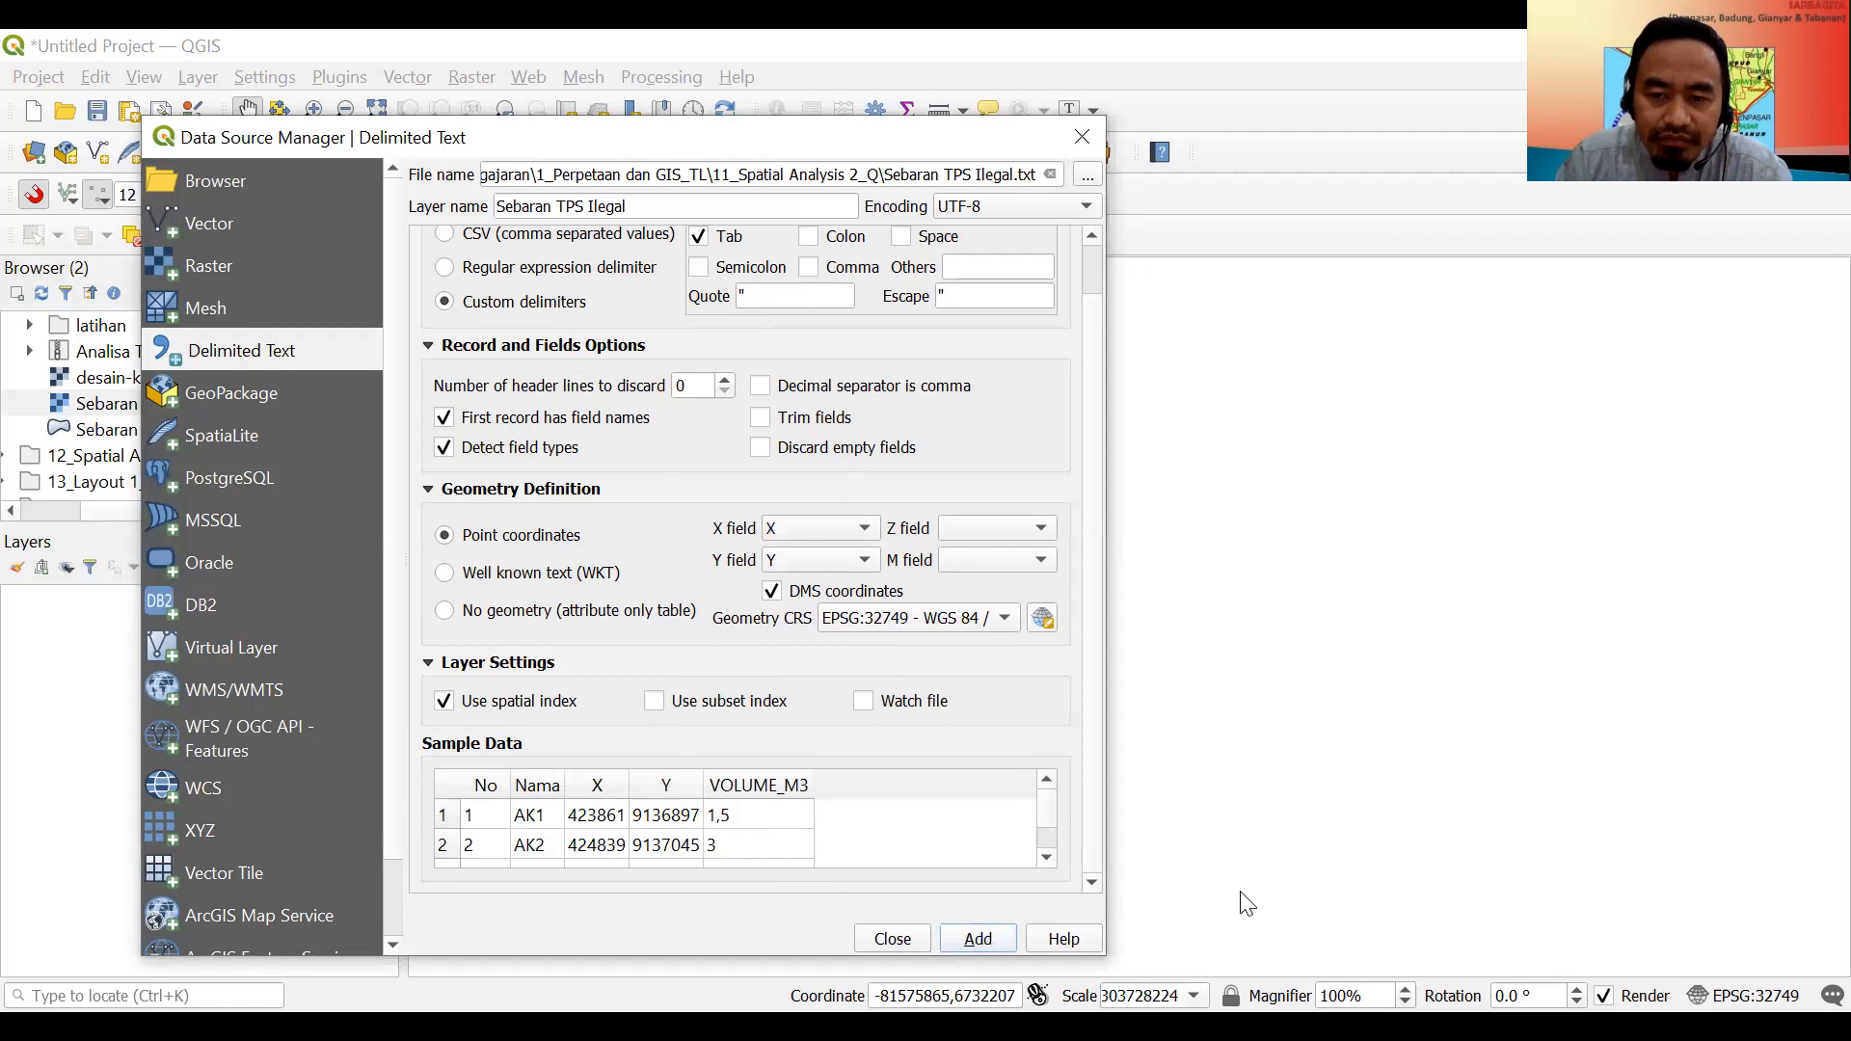
Disable DMS coordinates, add the Sebaran TPS Ilegal point layer to the map and close the Data Source Manager.
key(alt+Tab)
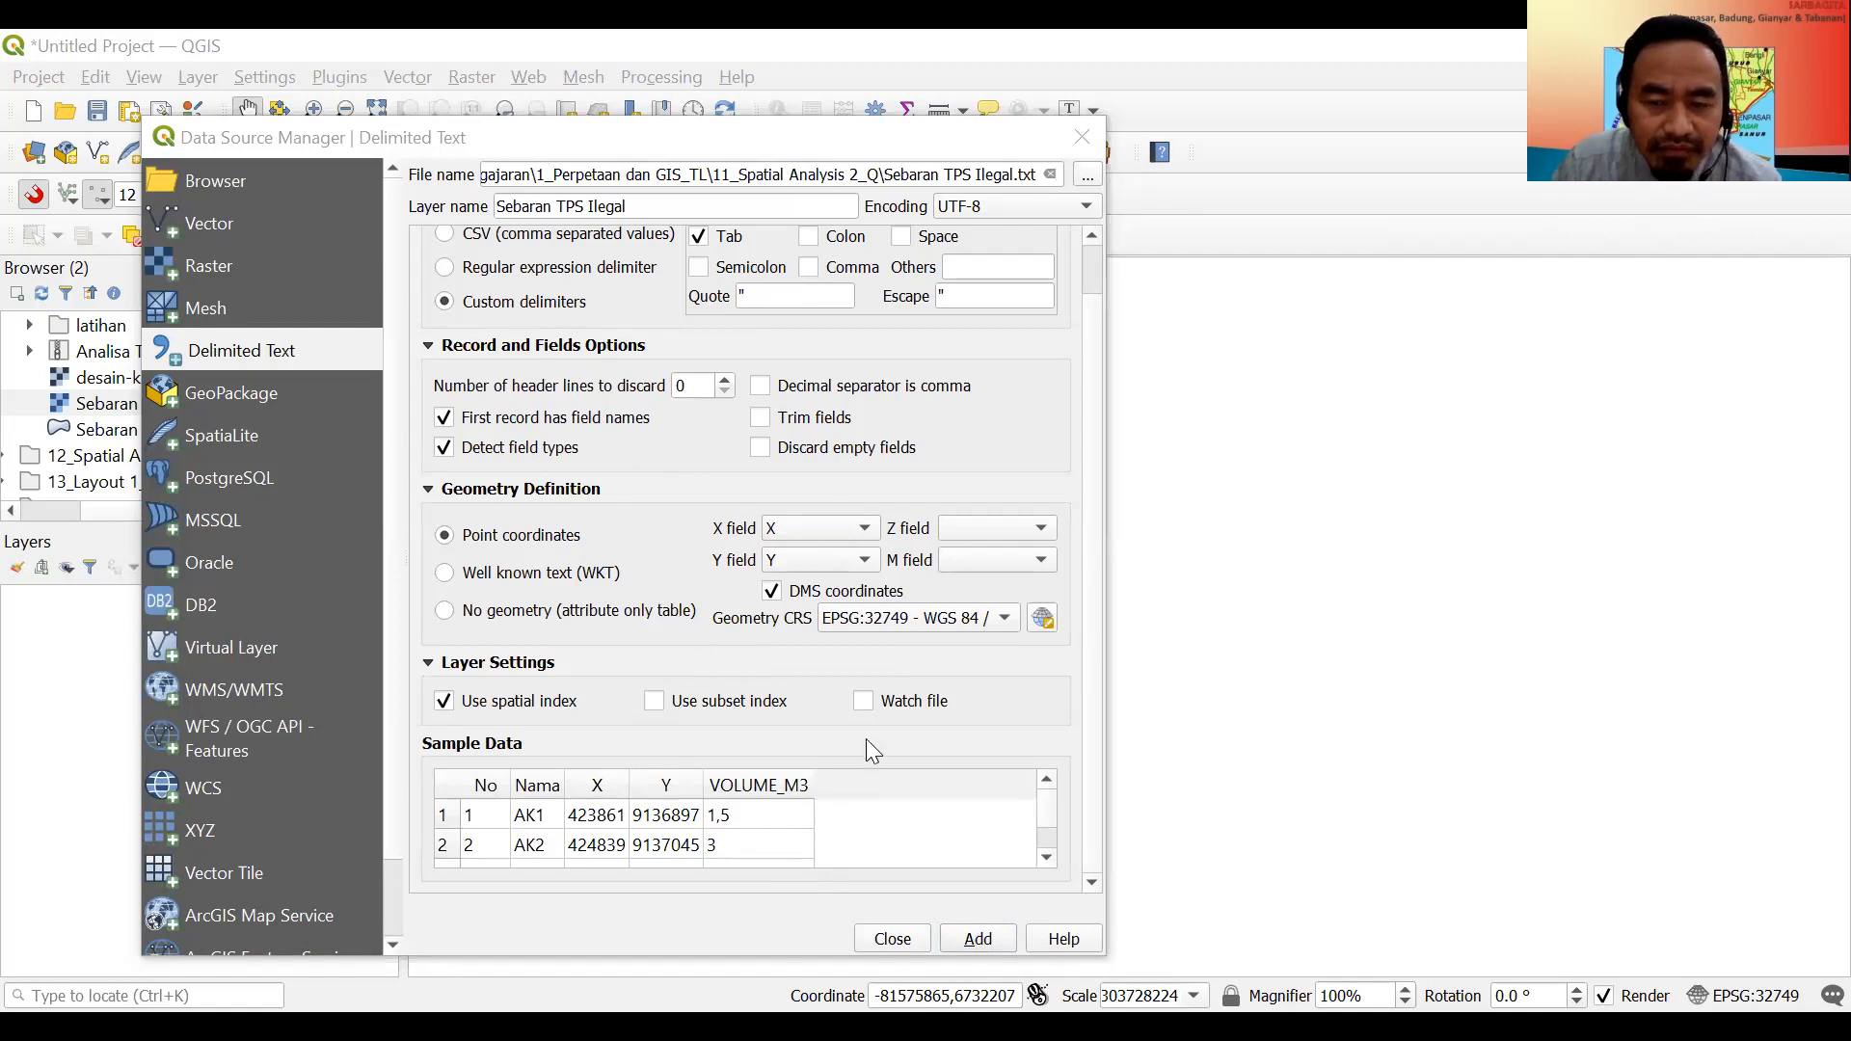
click(773, 596)
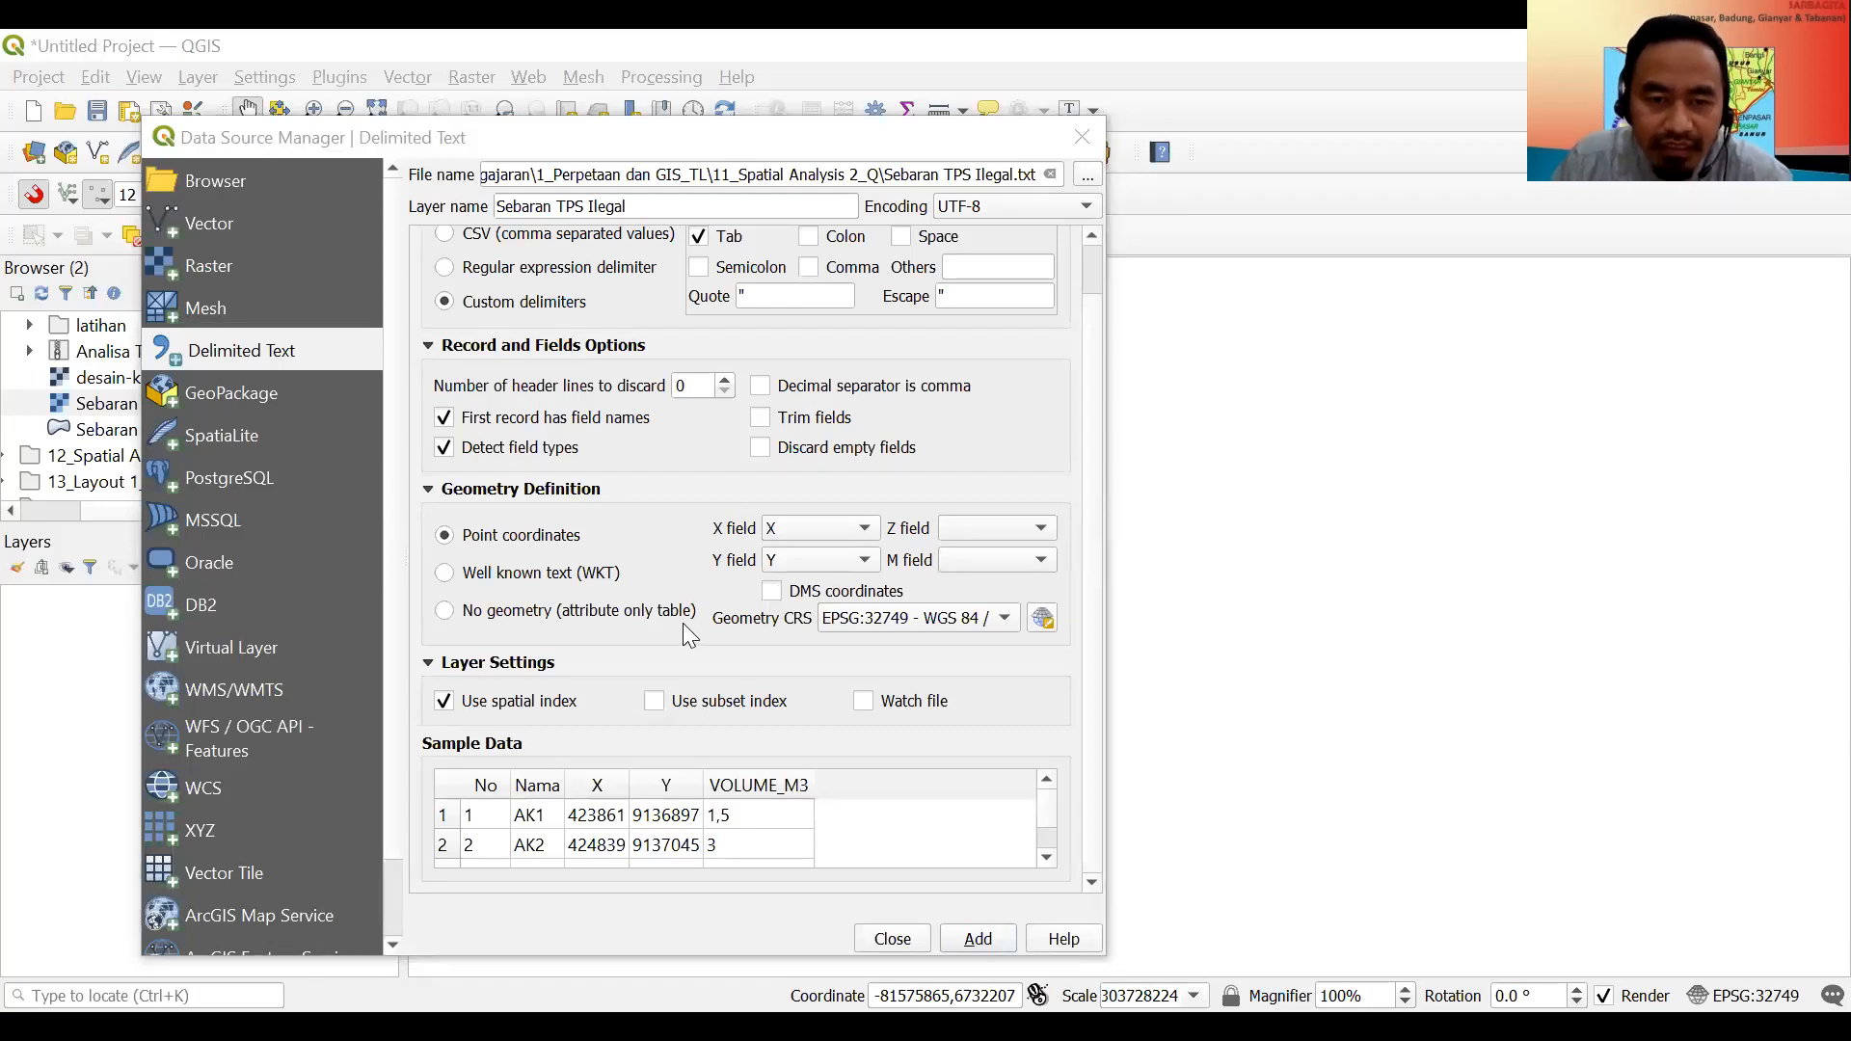
click(976, 943)
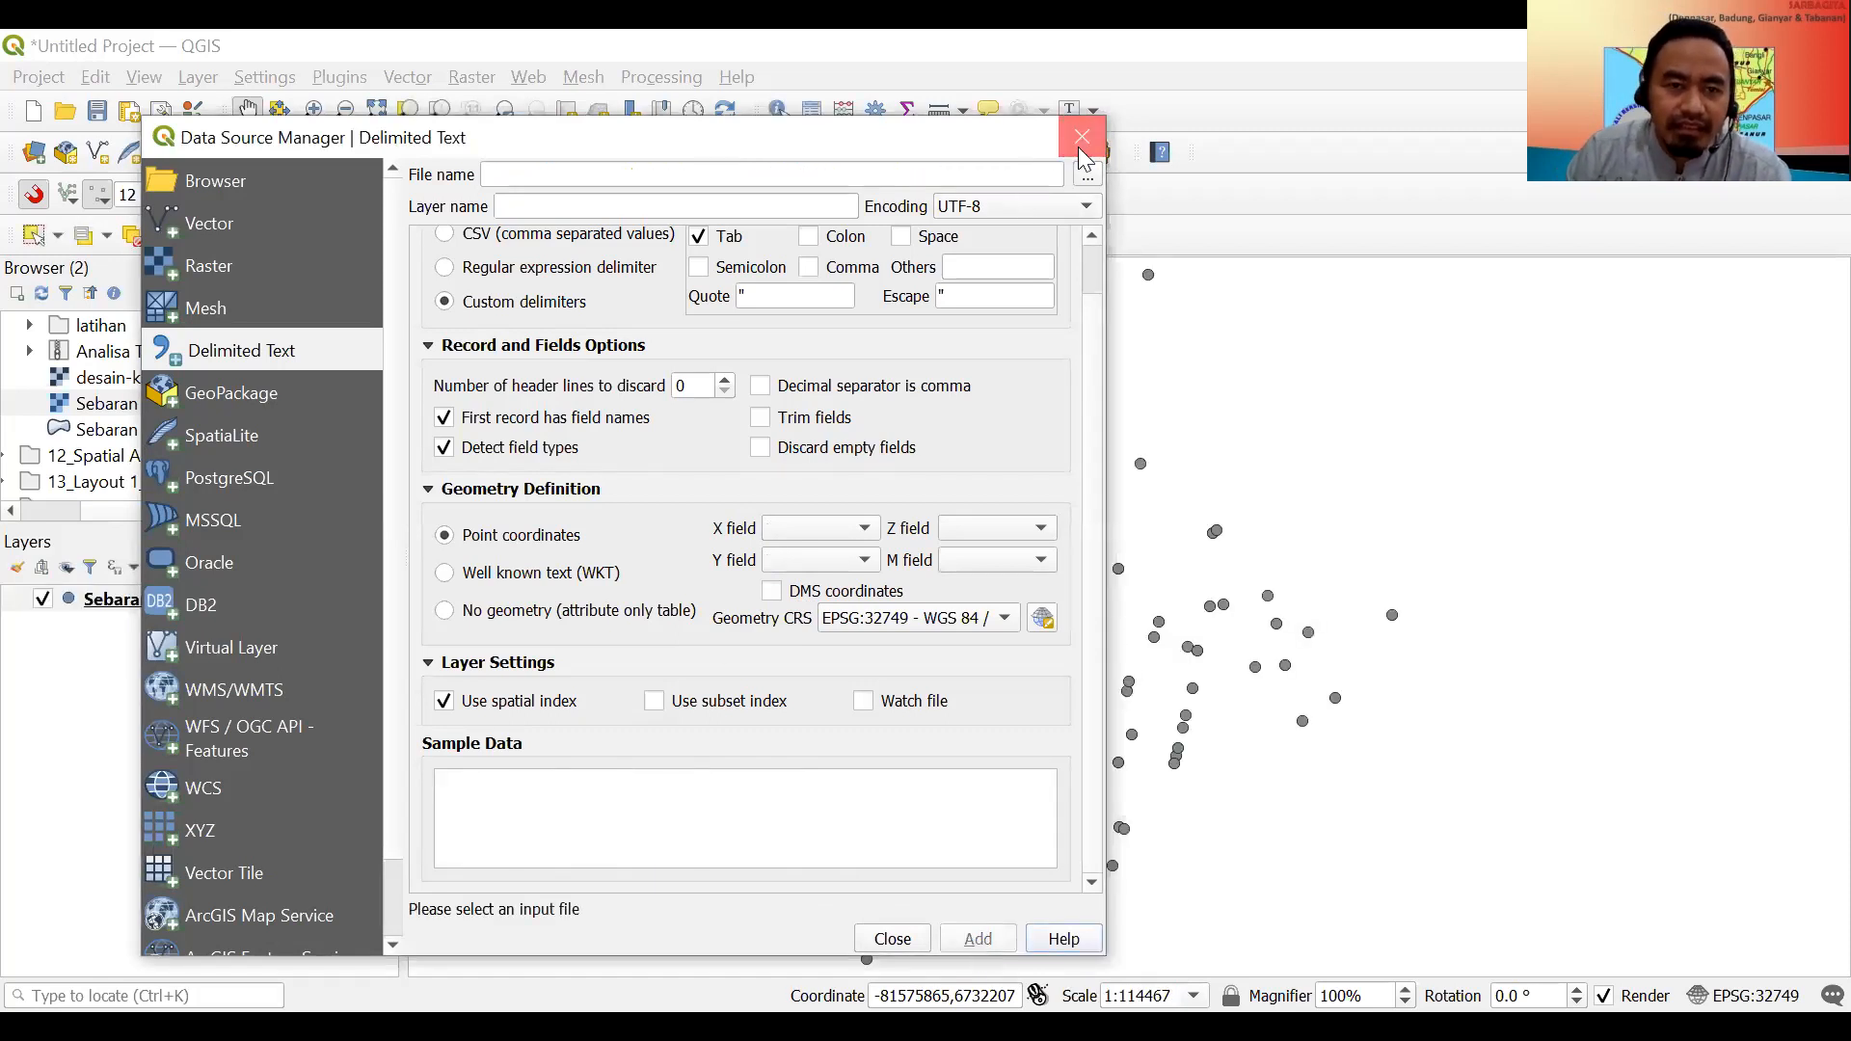
click(893, 938)
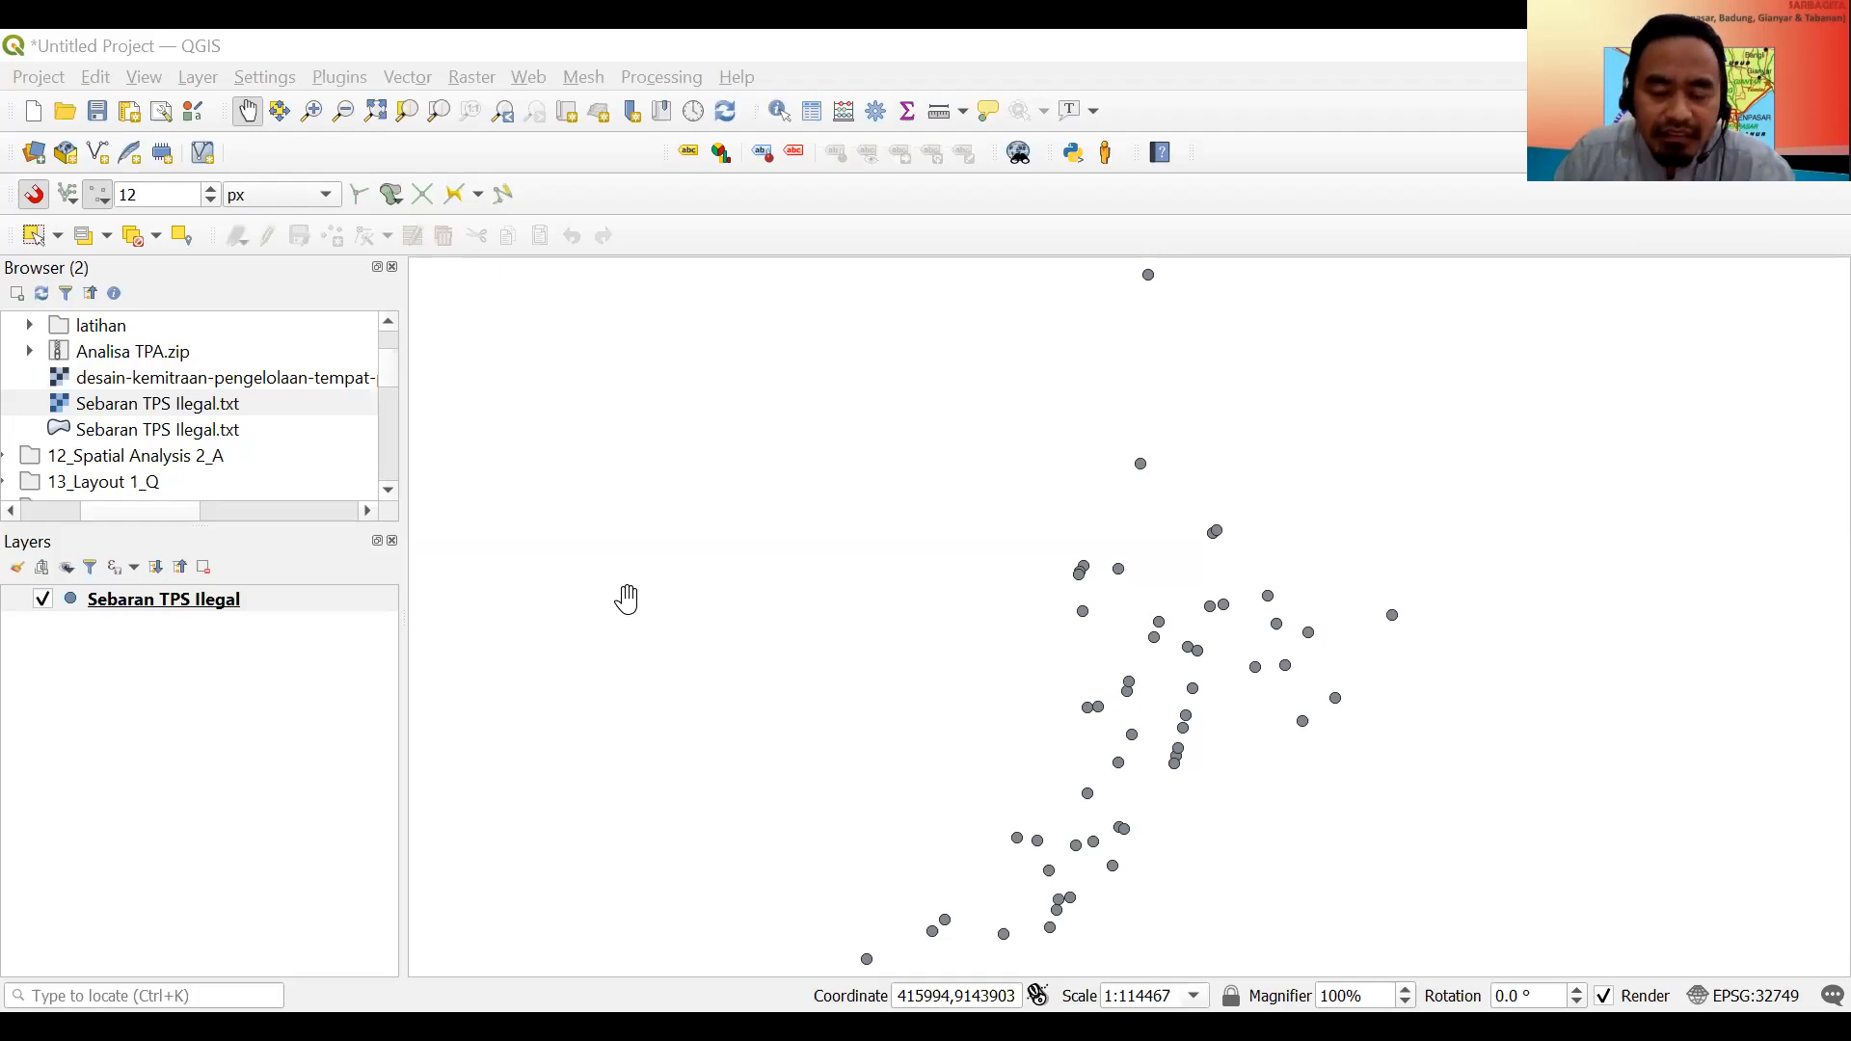
Start exporting the Sebaran TPS Ilegal layer as an ESRI Shapefile and browse to the 11_Spatial Analysis 2_Q folder for the output.
right_click(244, 611)
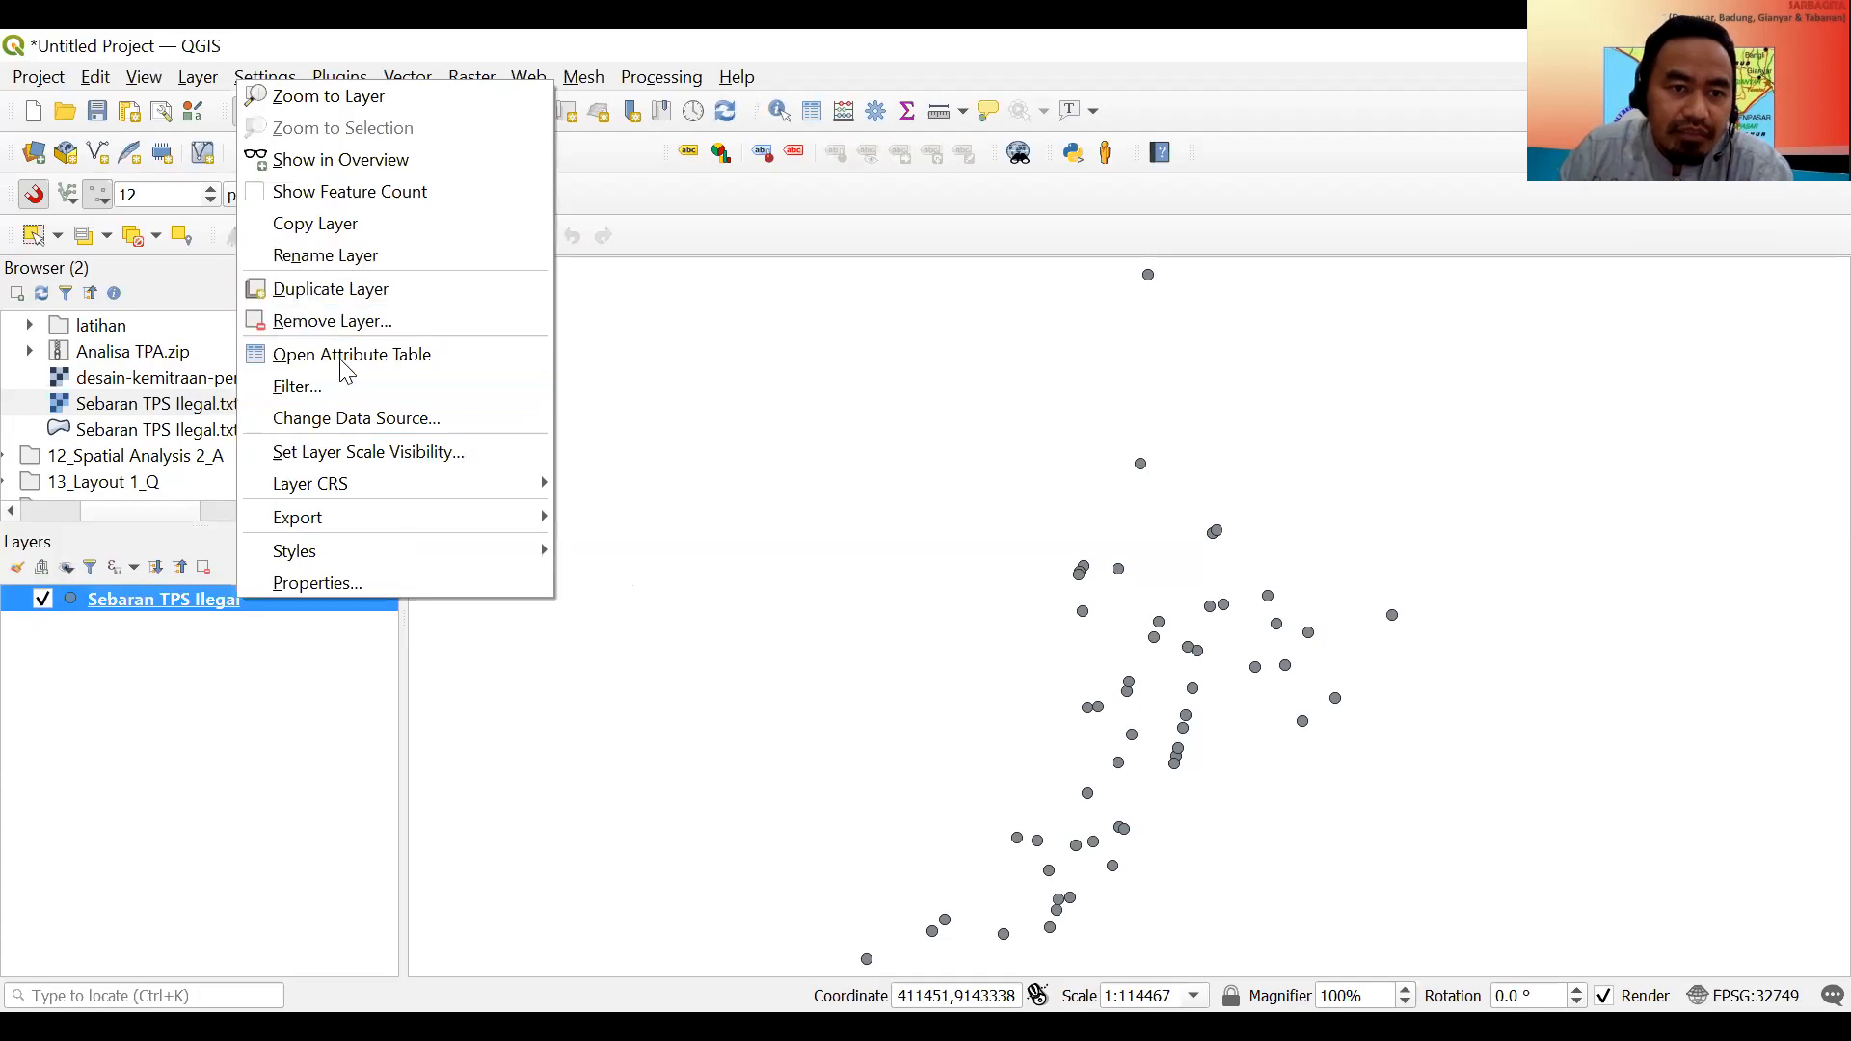
mouse_move(449, 522)
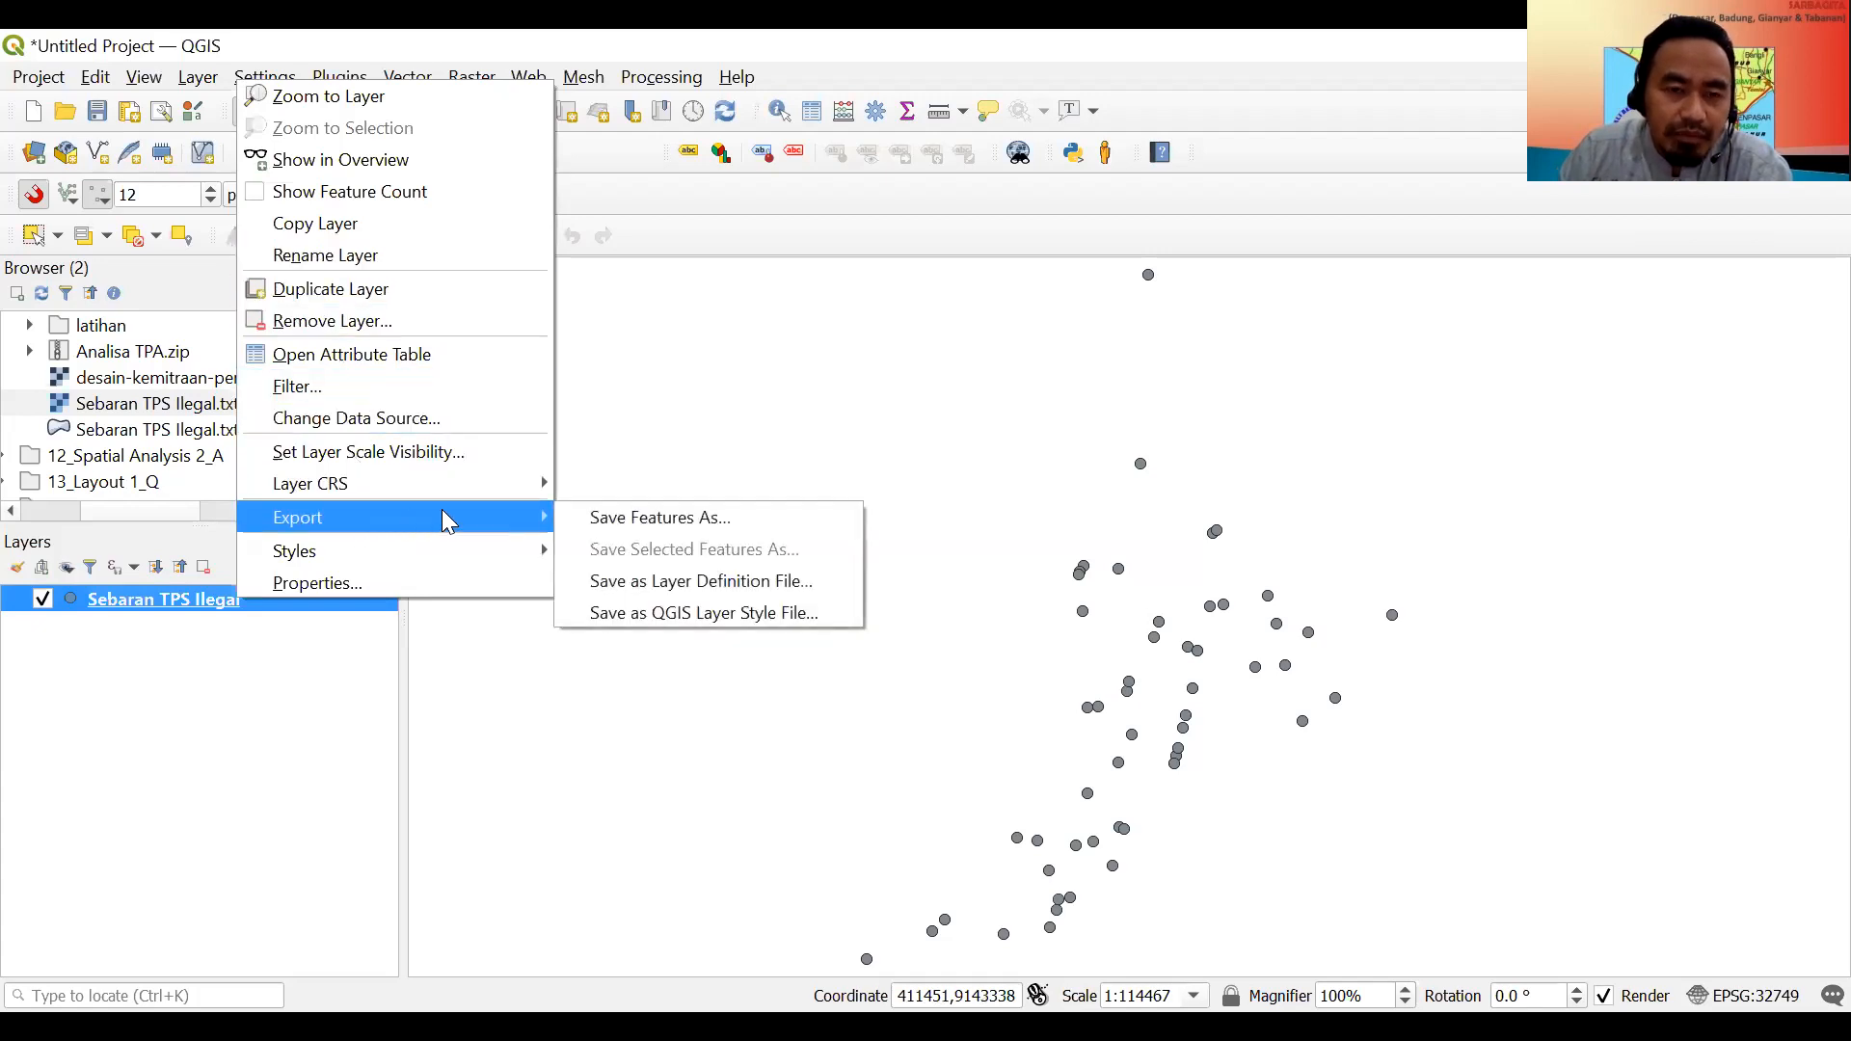
click(692, 528)
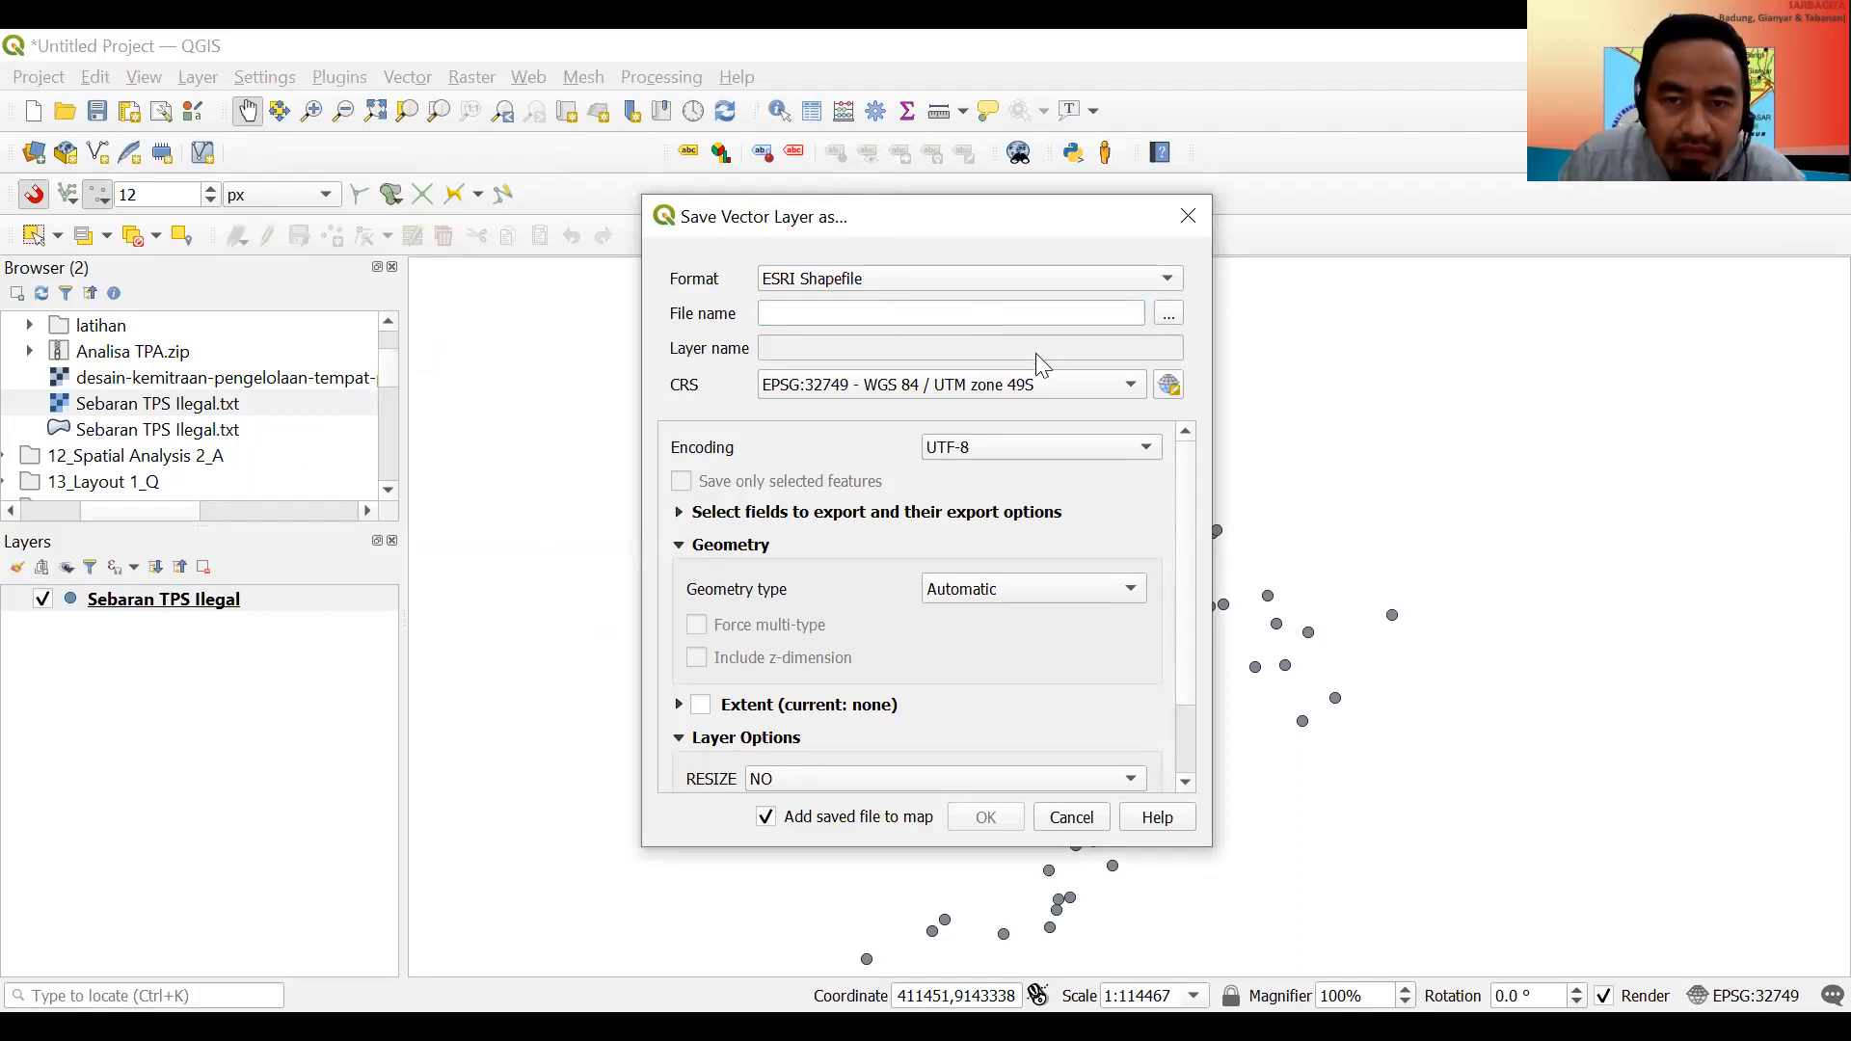
click(1168, 314)
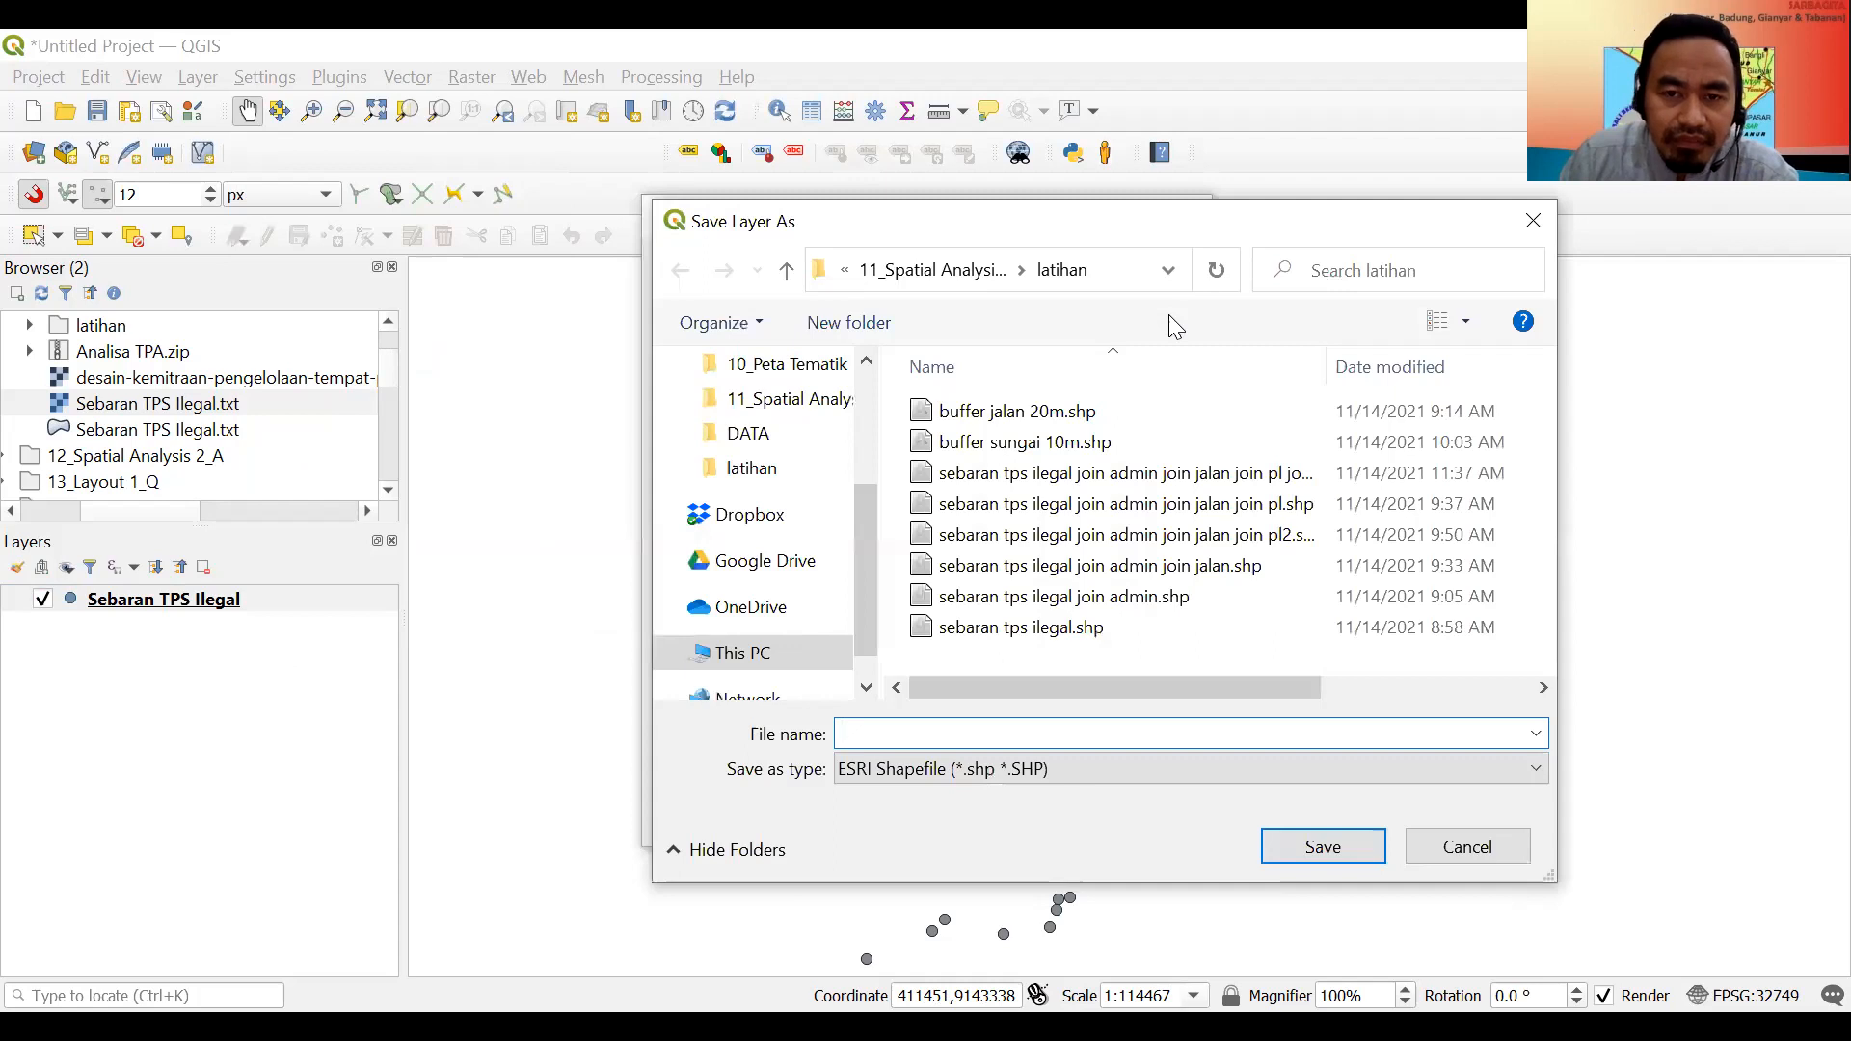
click(788, 275)
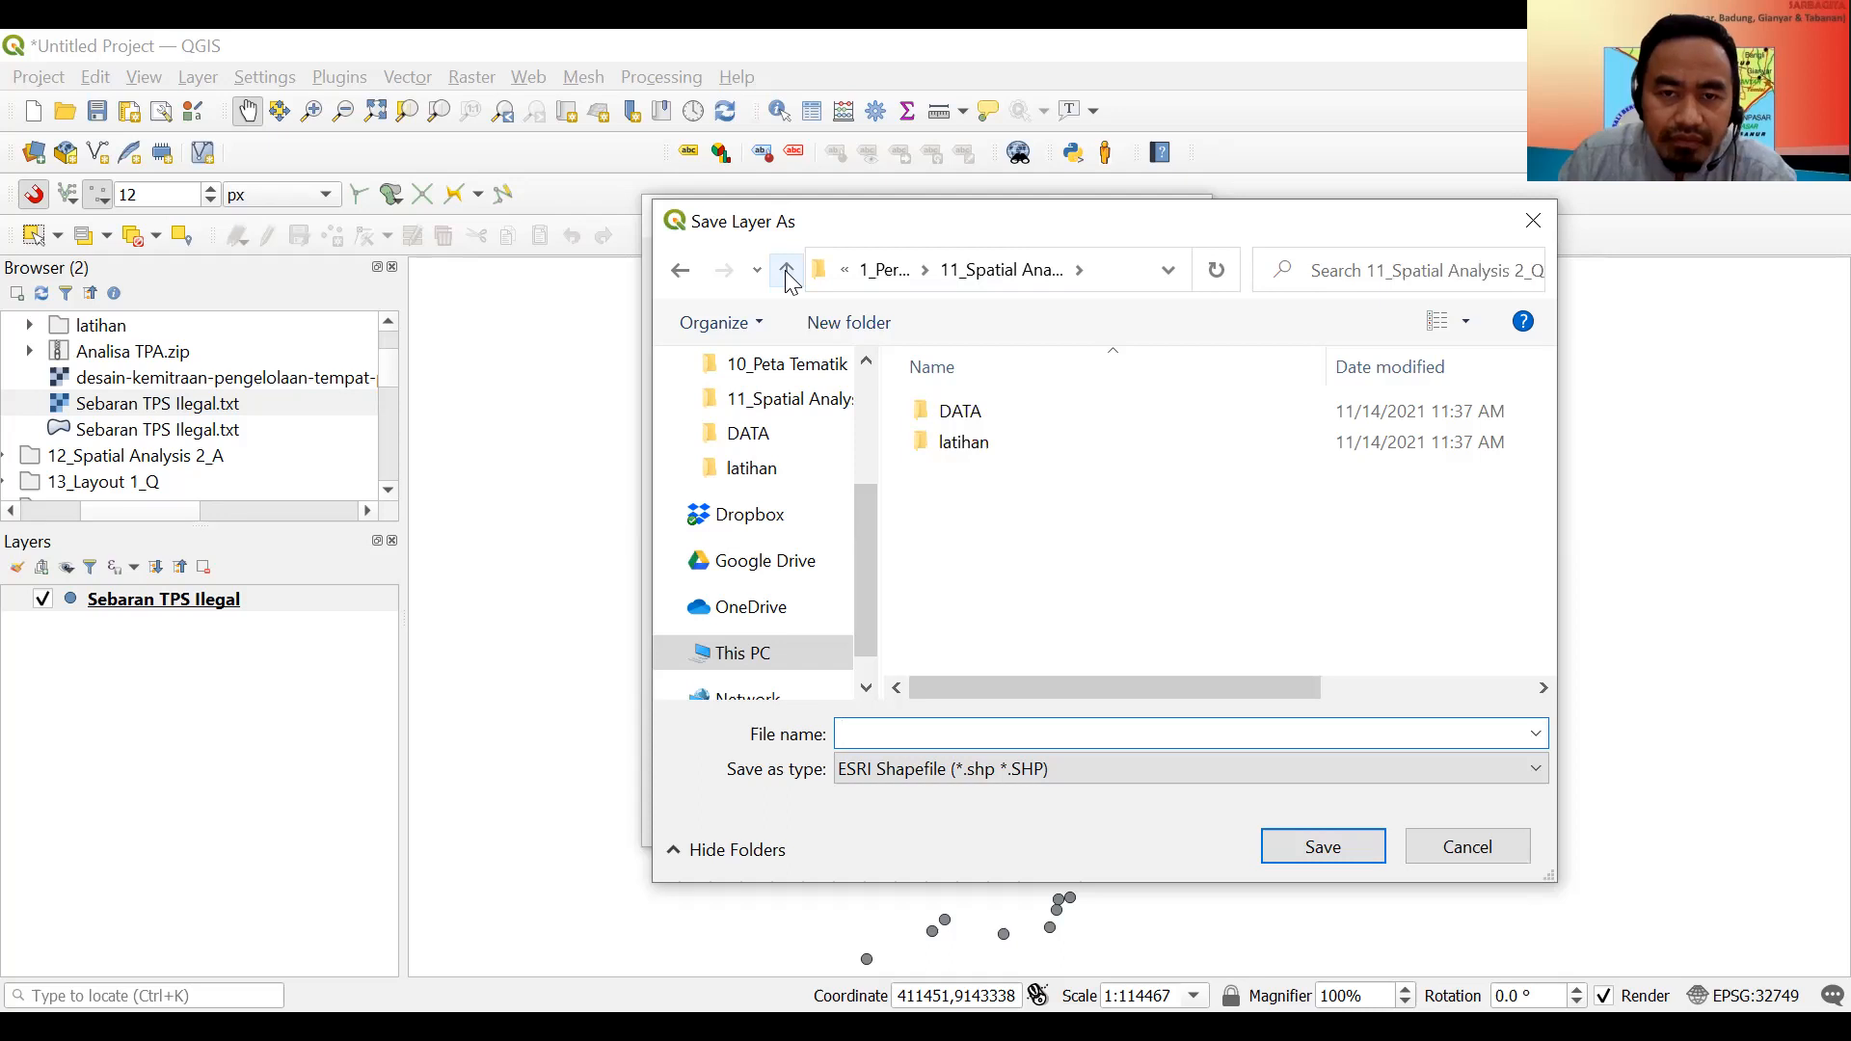
click(897, 276)
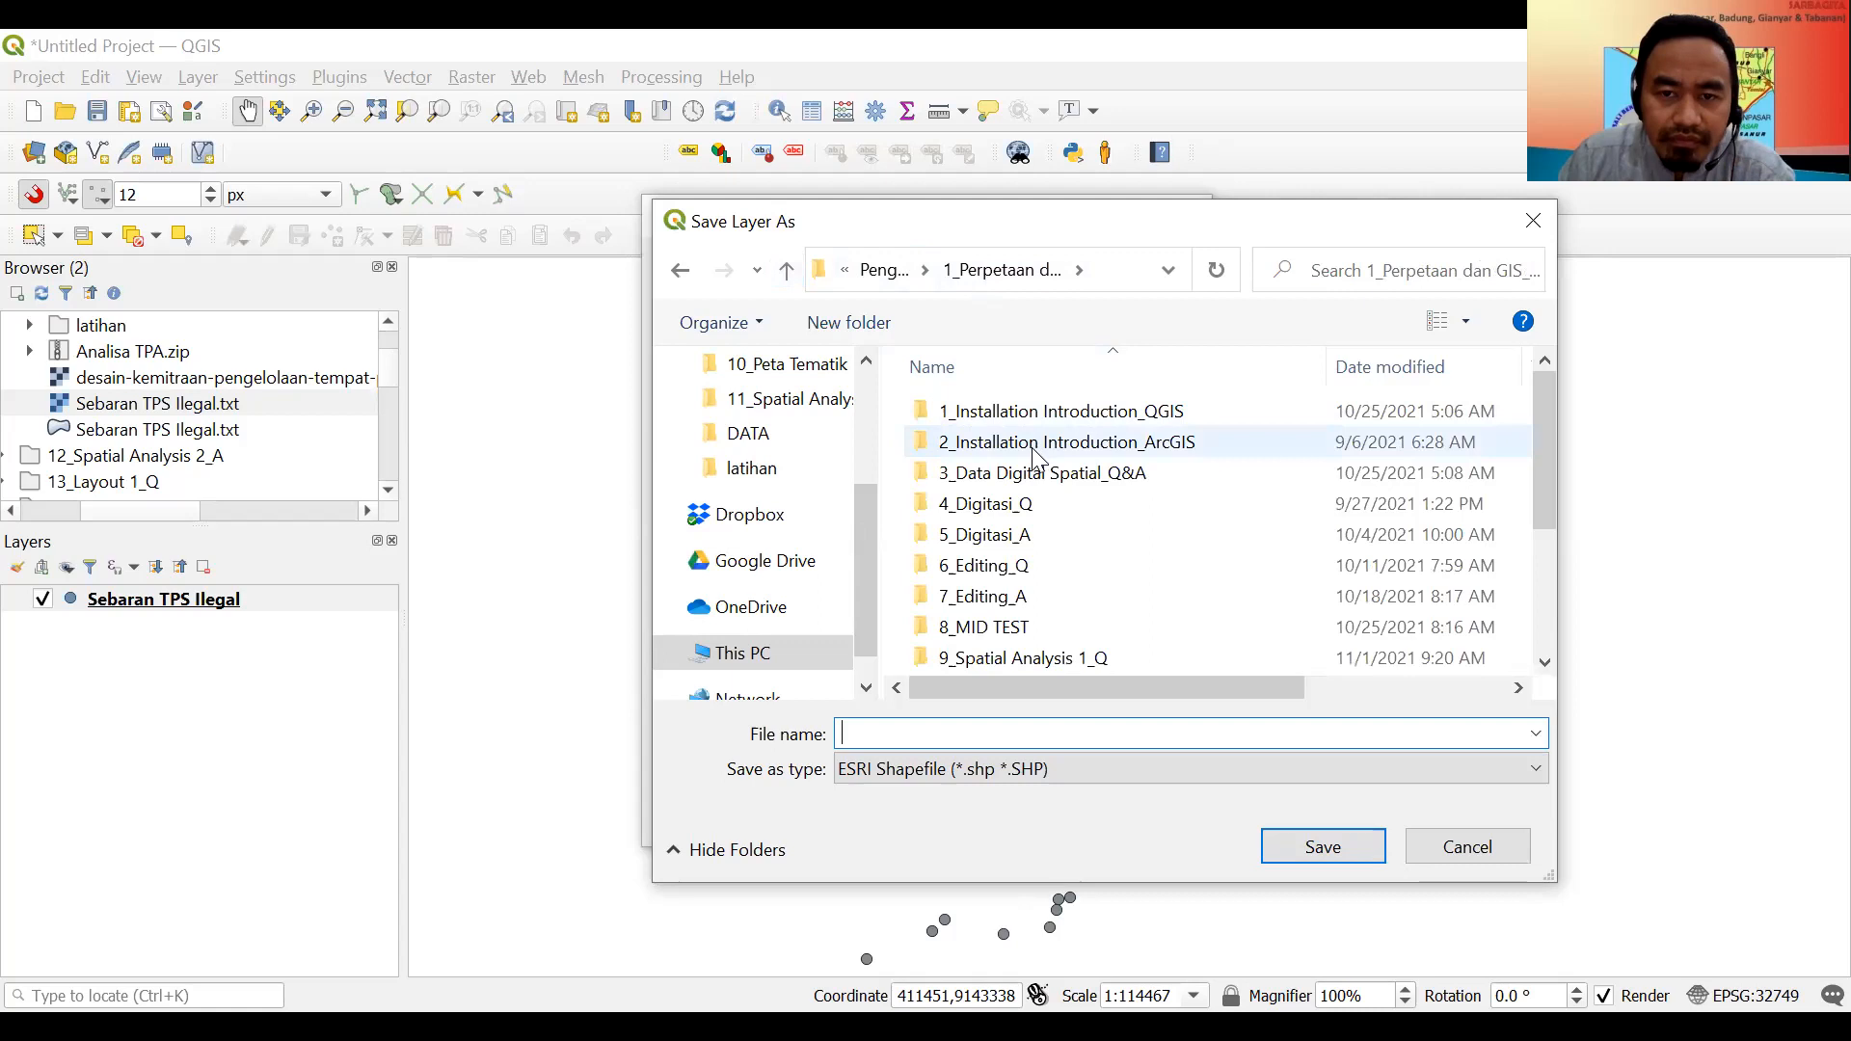
scroll(1020, 533, down, 3)
double_click(1017, 504)
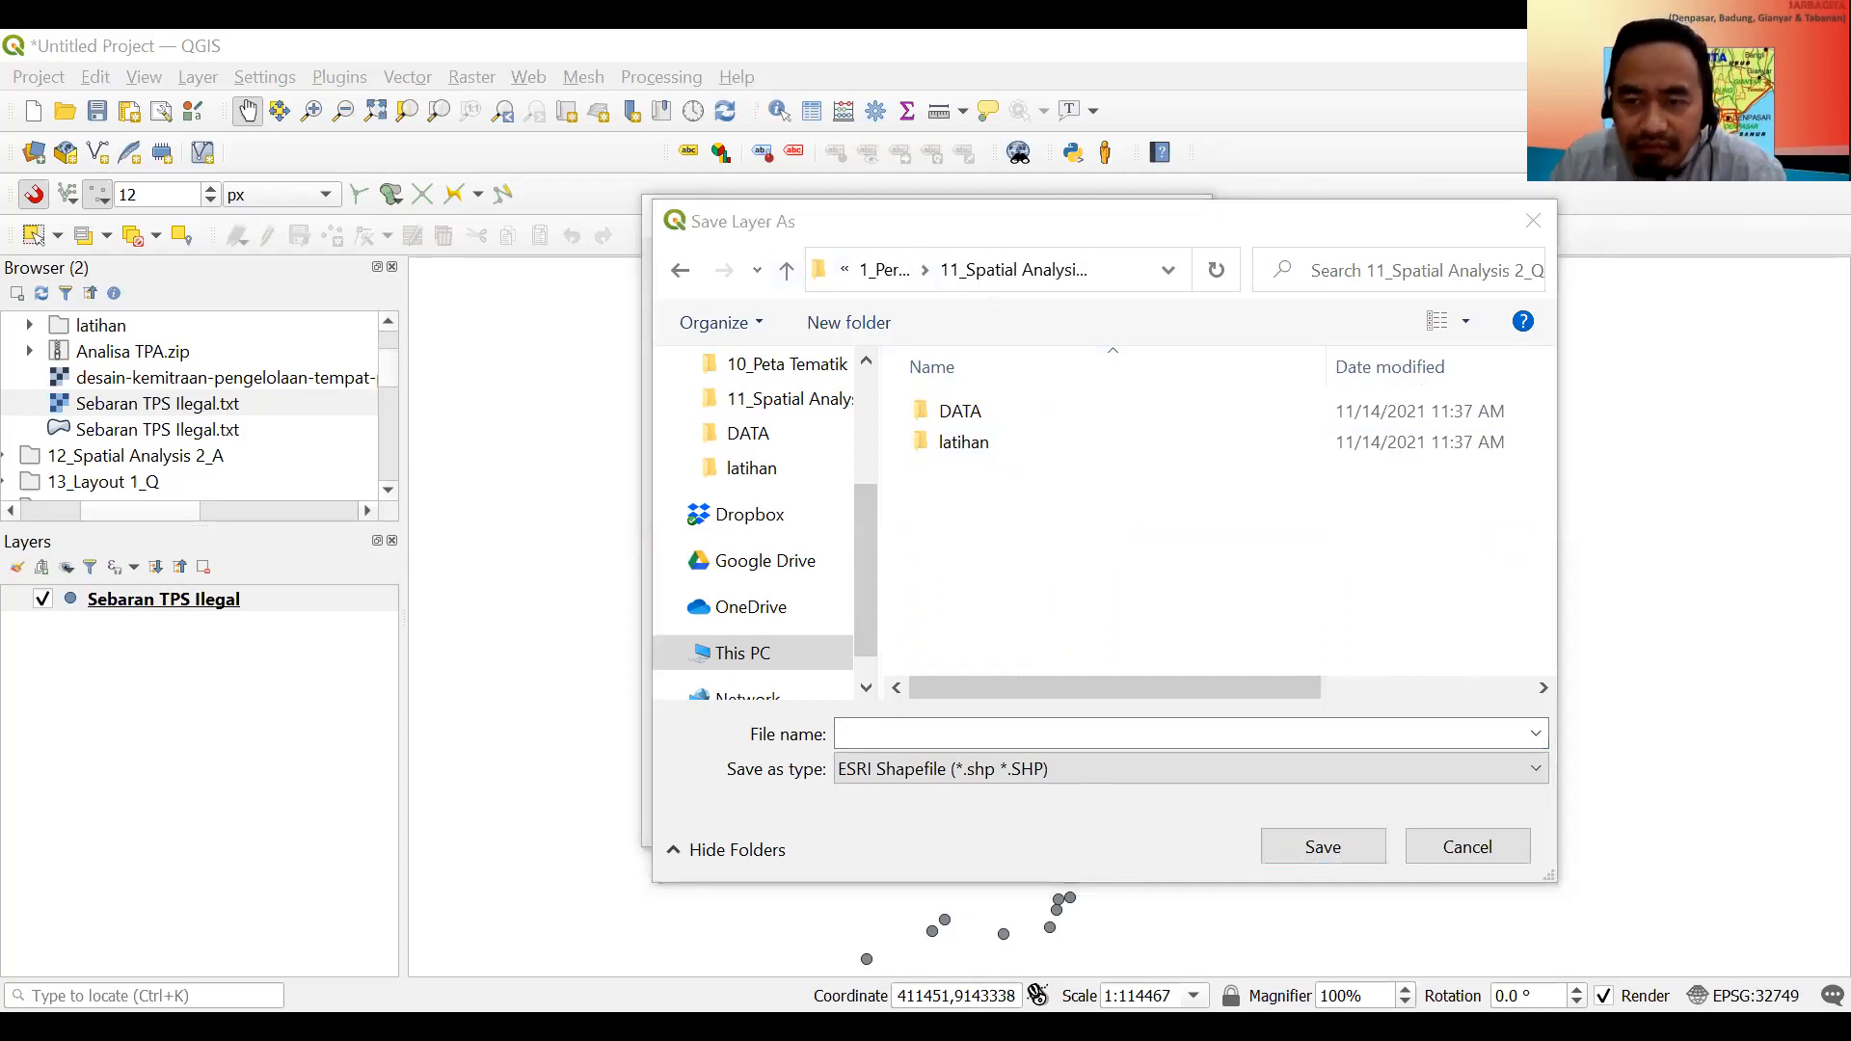
click(961, 549)
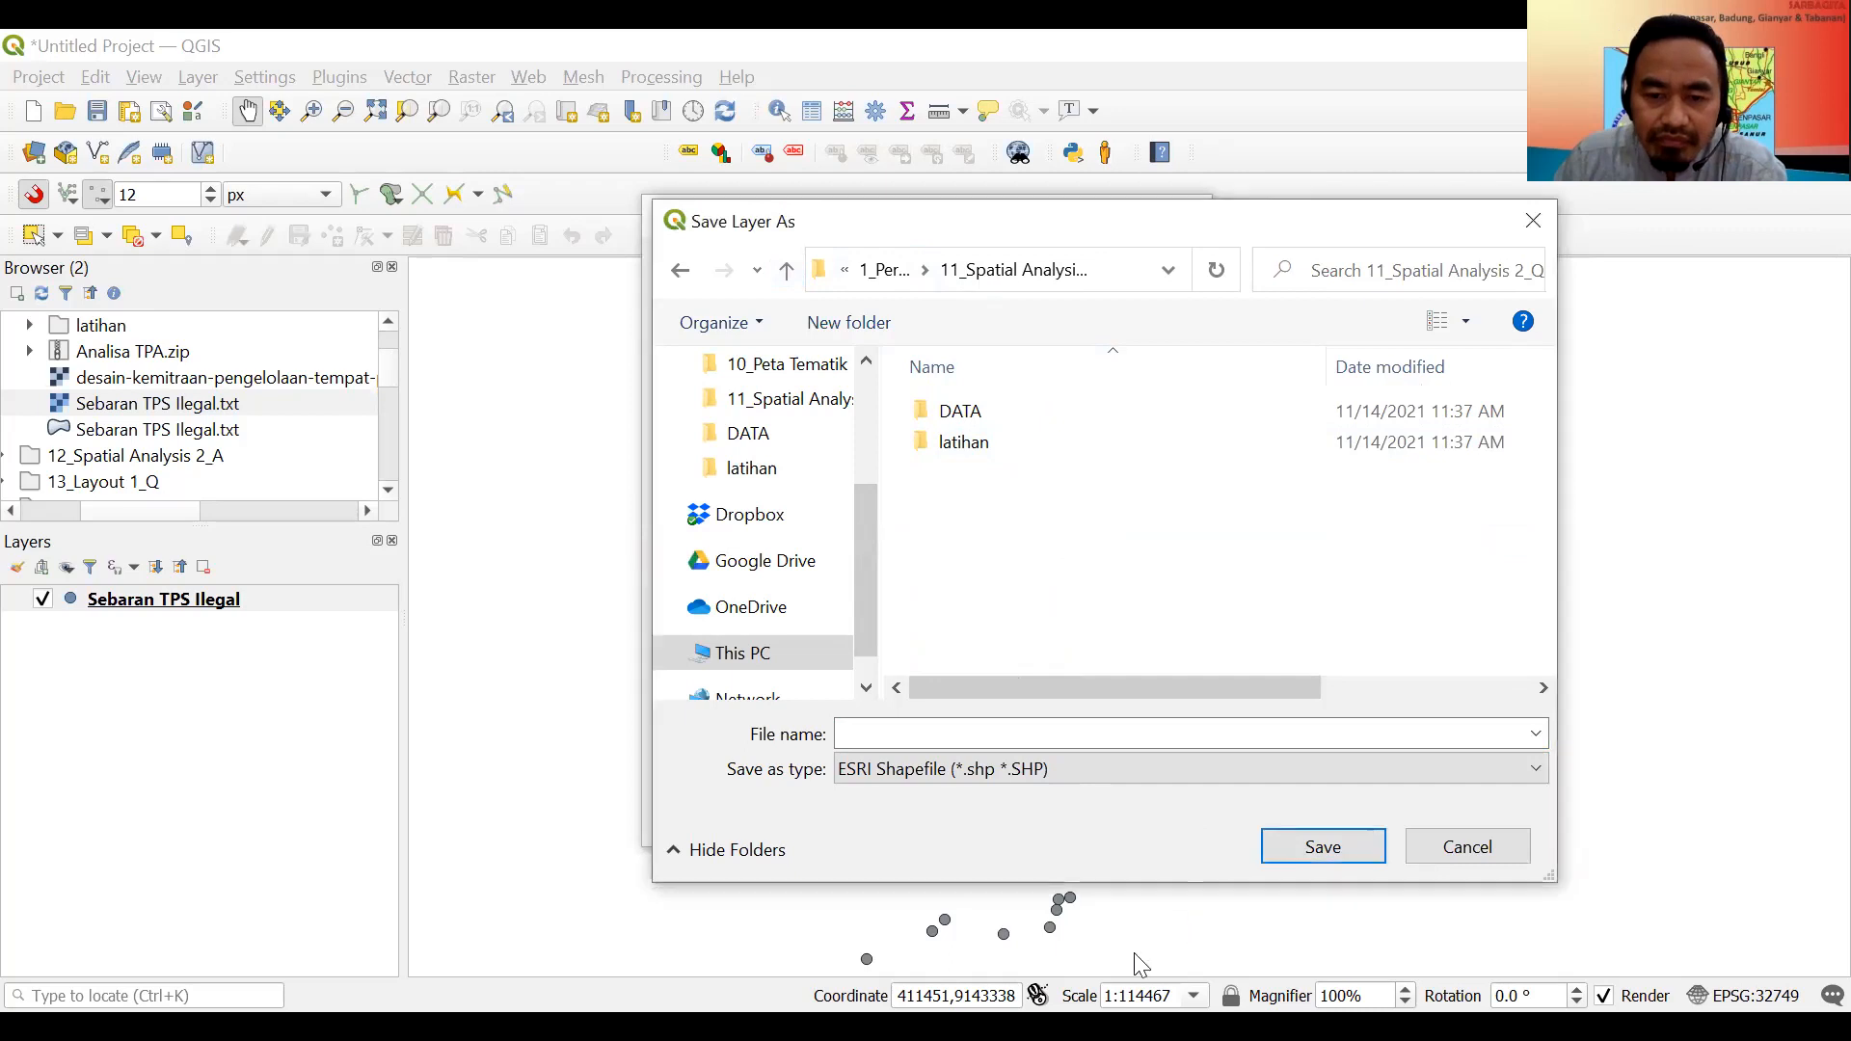
Create a new folder named praktikum inside 11_Spatial Analysis 2_Q and open it as the save location.
key(alt+Tab)
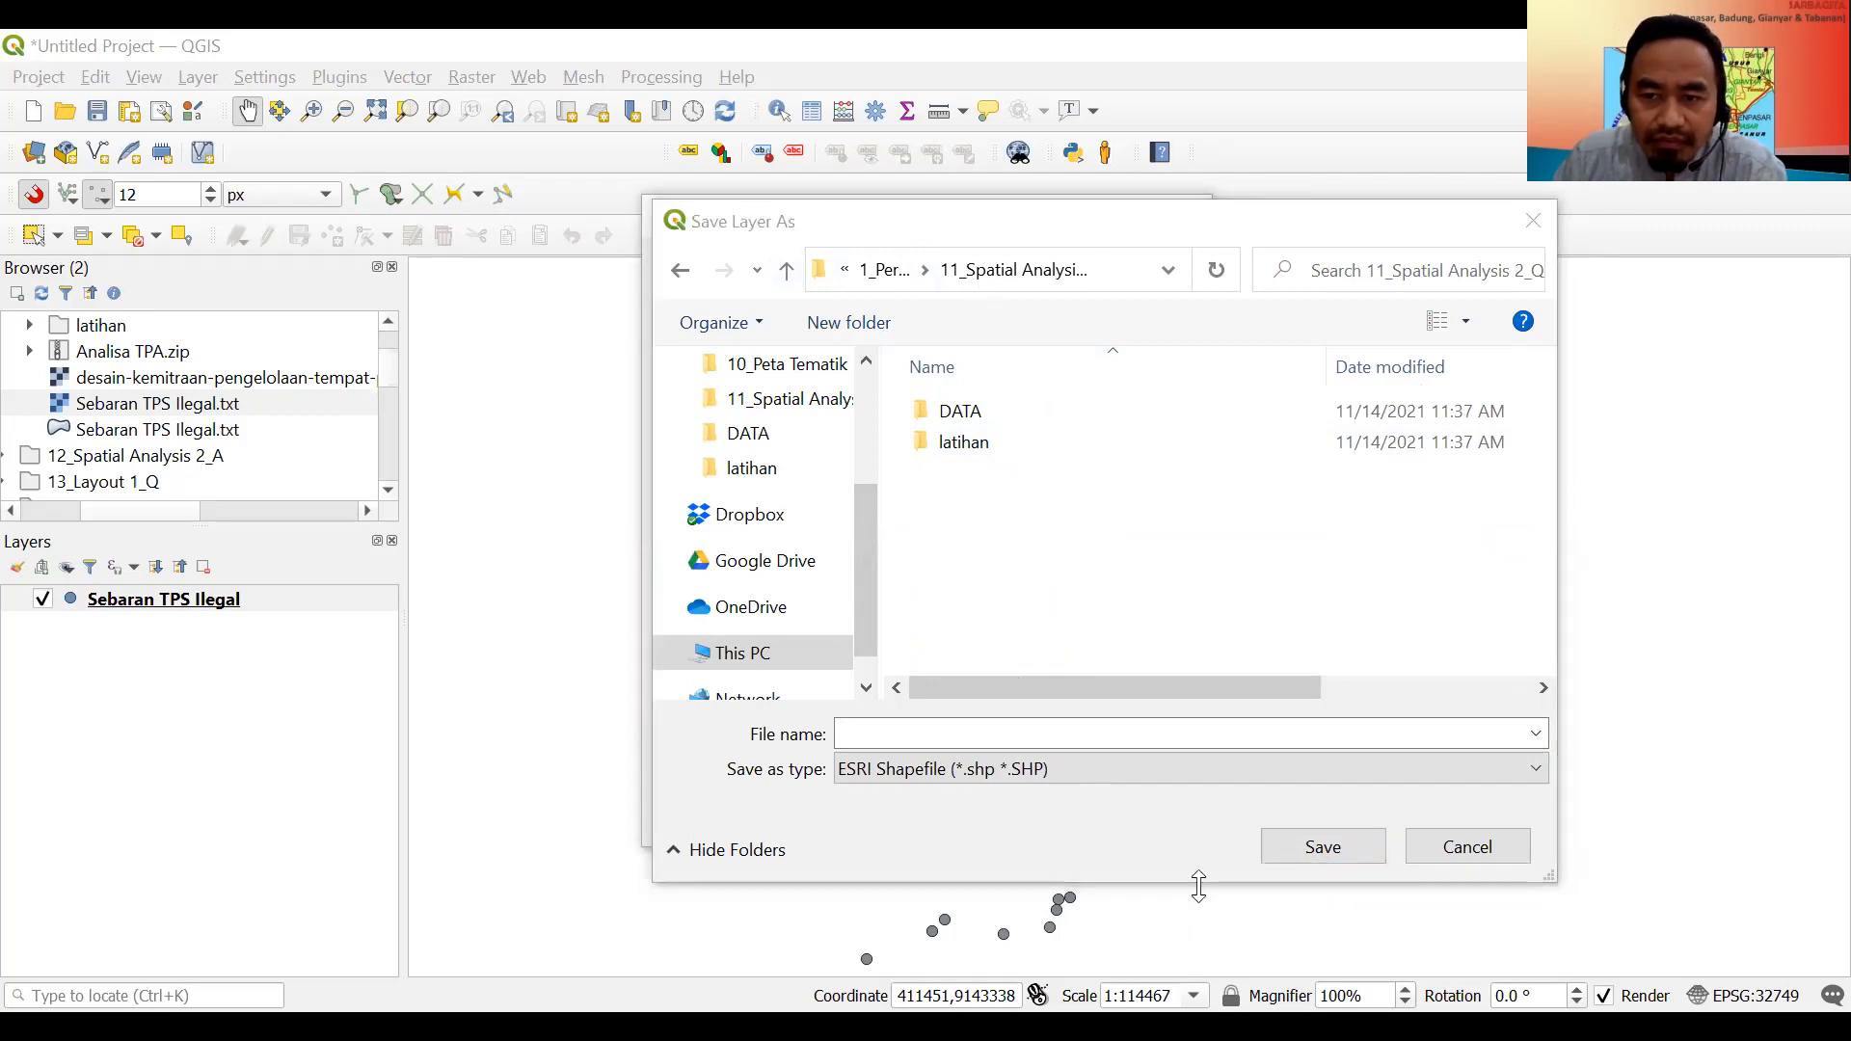
click(987, 521)
right_click(990, 522)
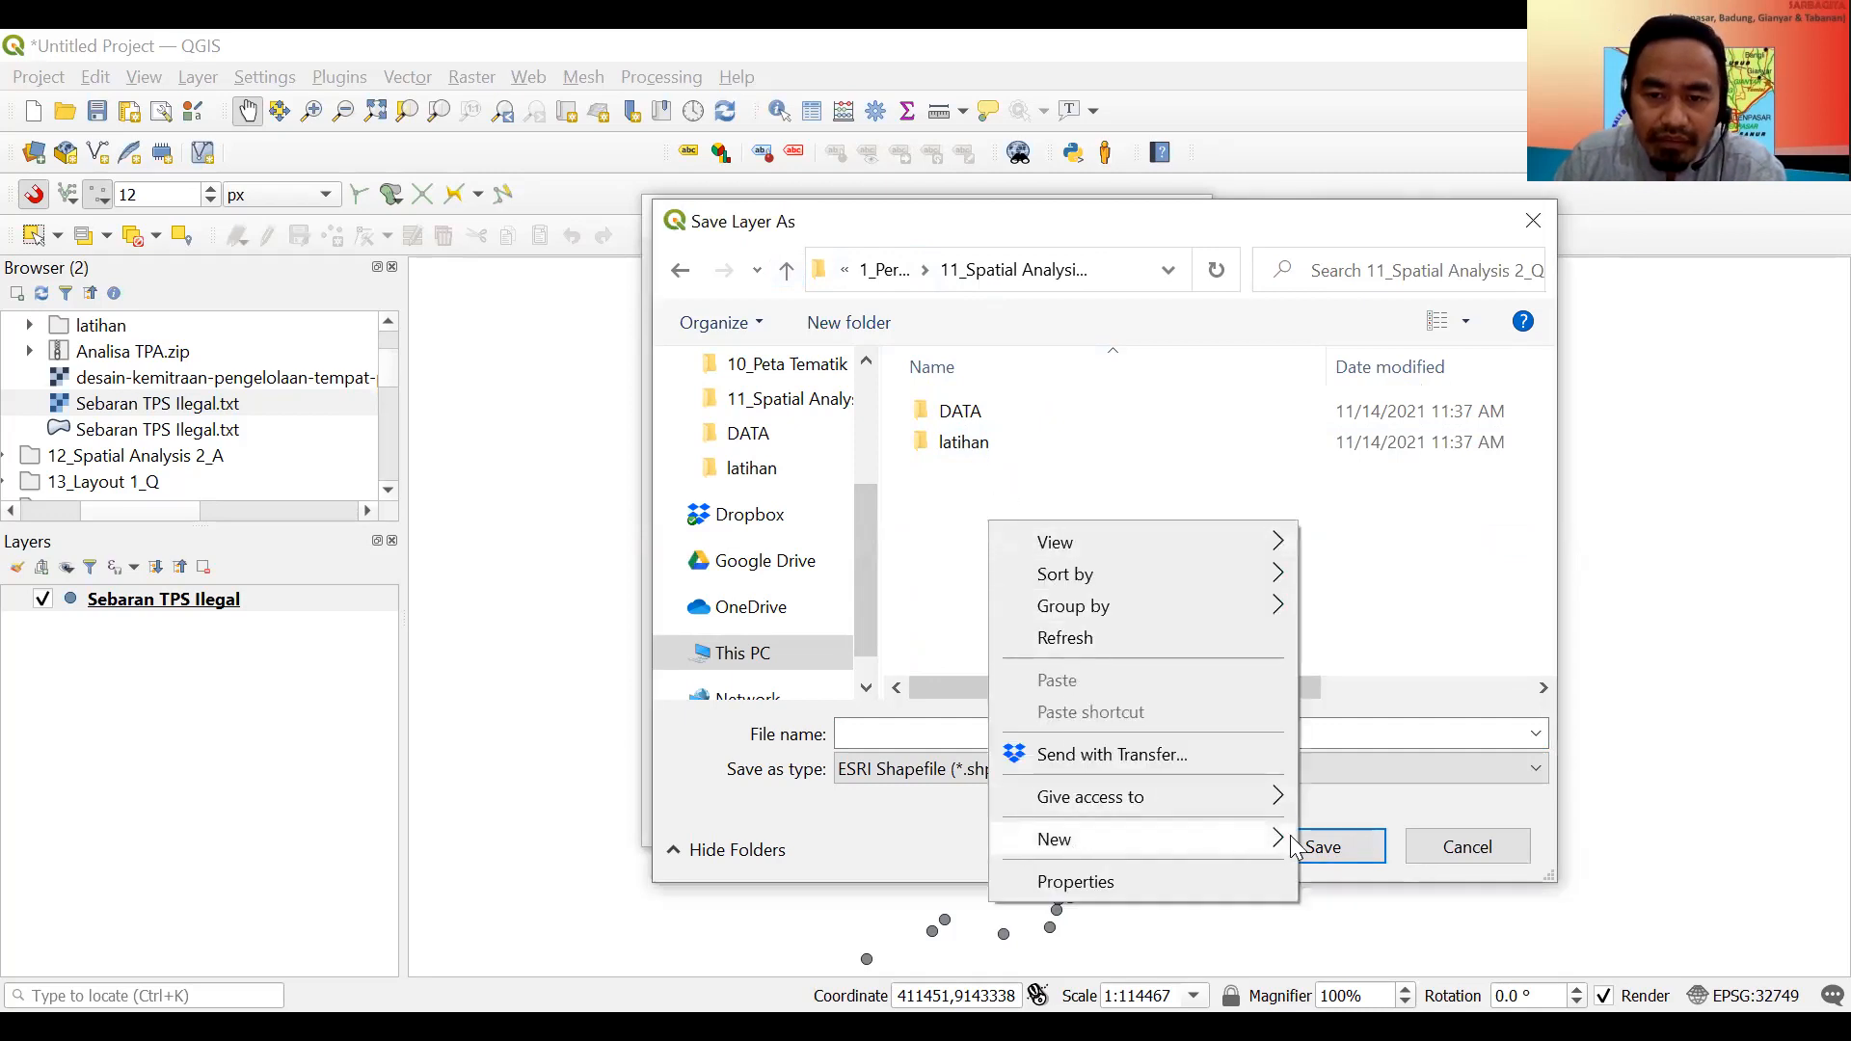
mouse_move(1279, 849)
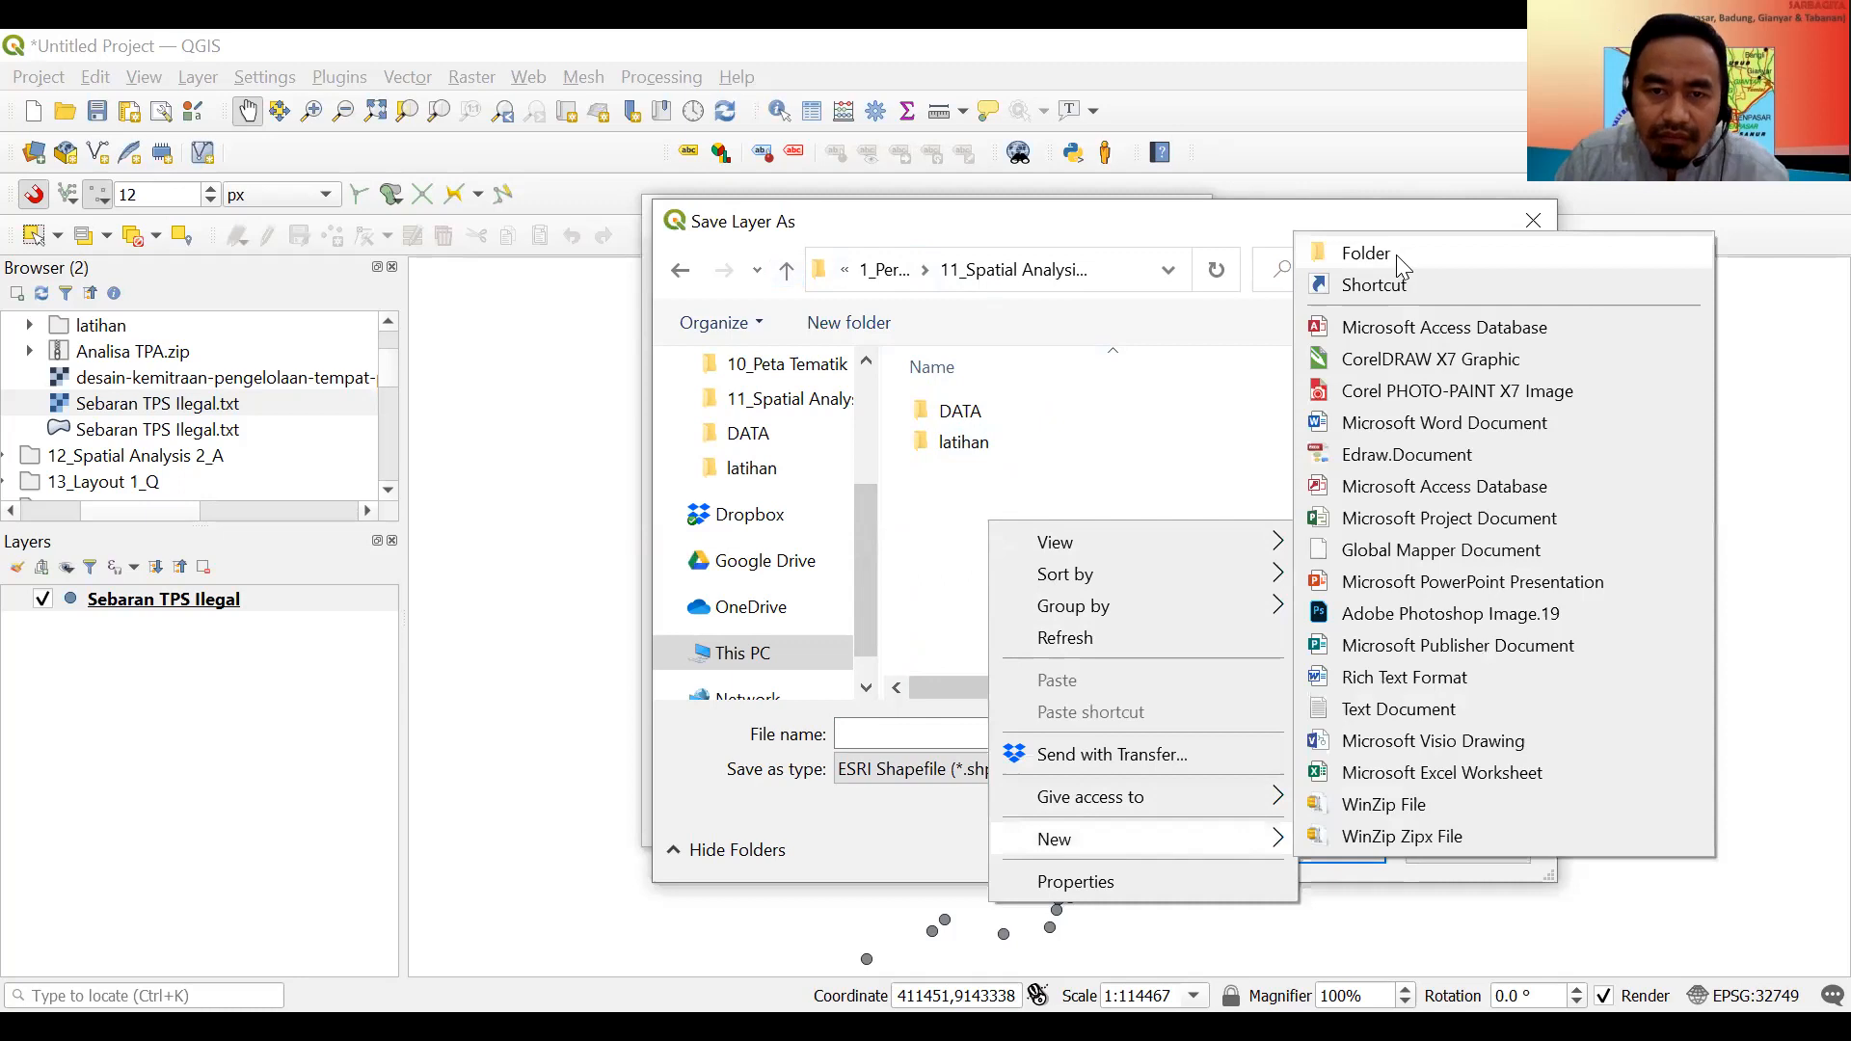
click(1397, 255)
text(lati)
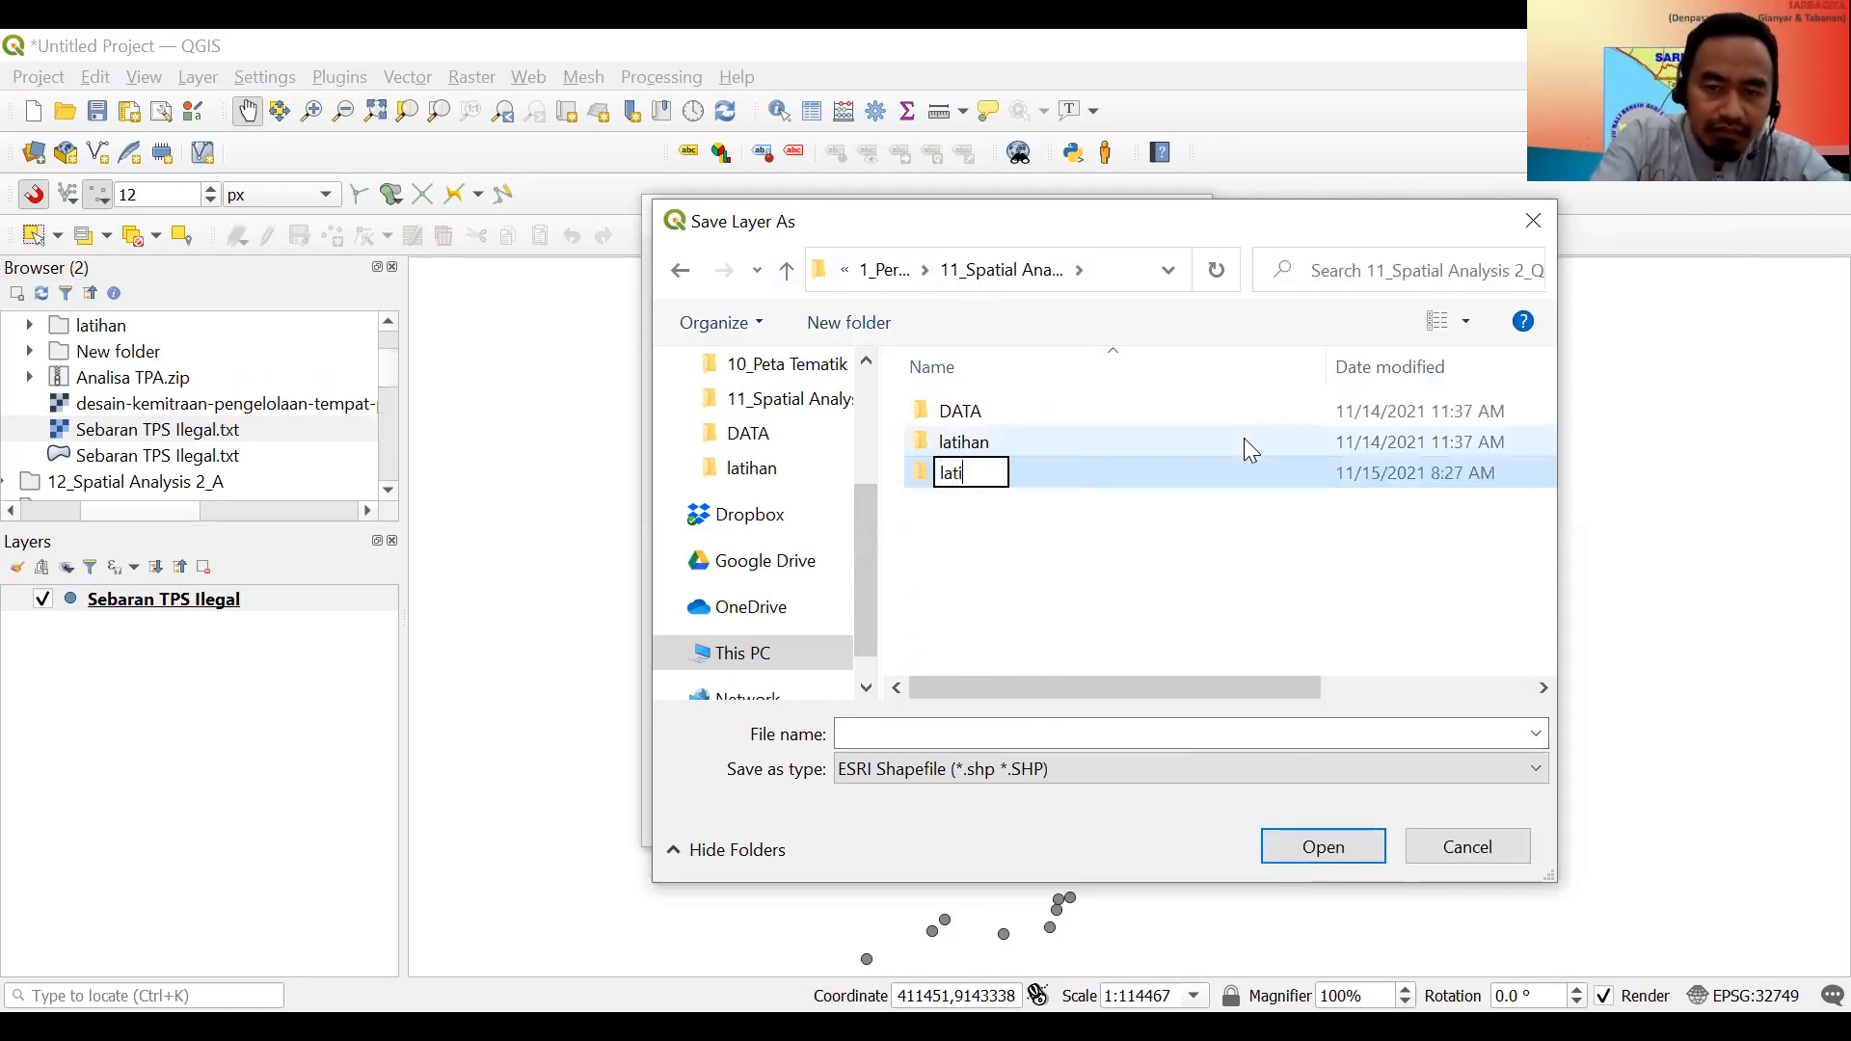
key(BackSpace)
key(BackSpace)
key(BackSpace)
key(BackSpace)
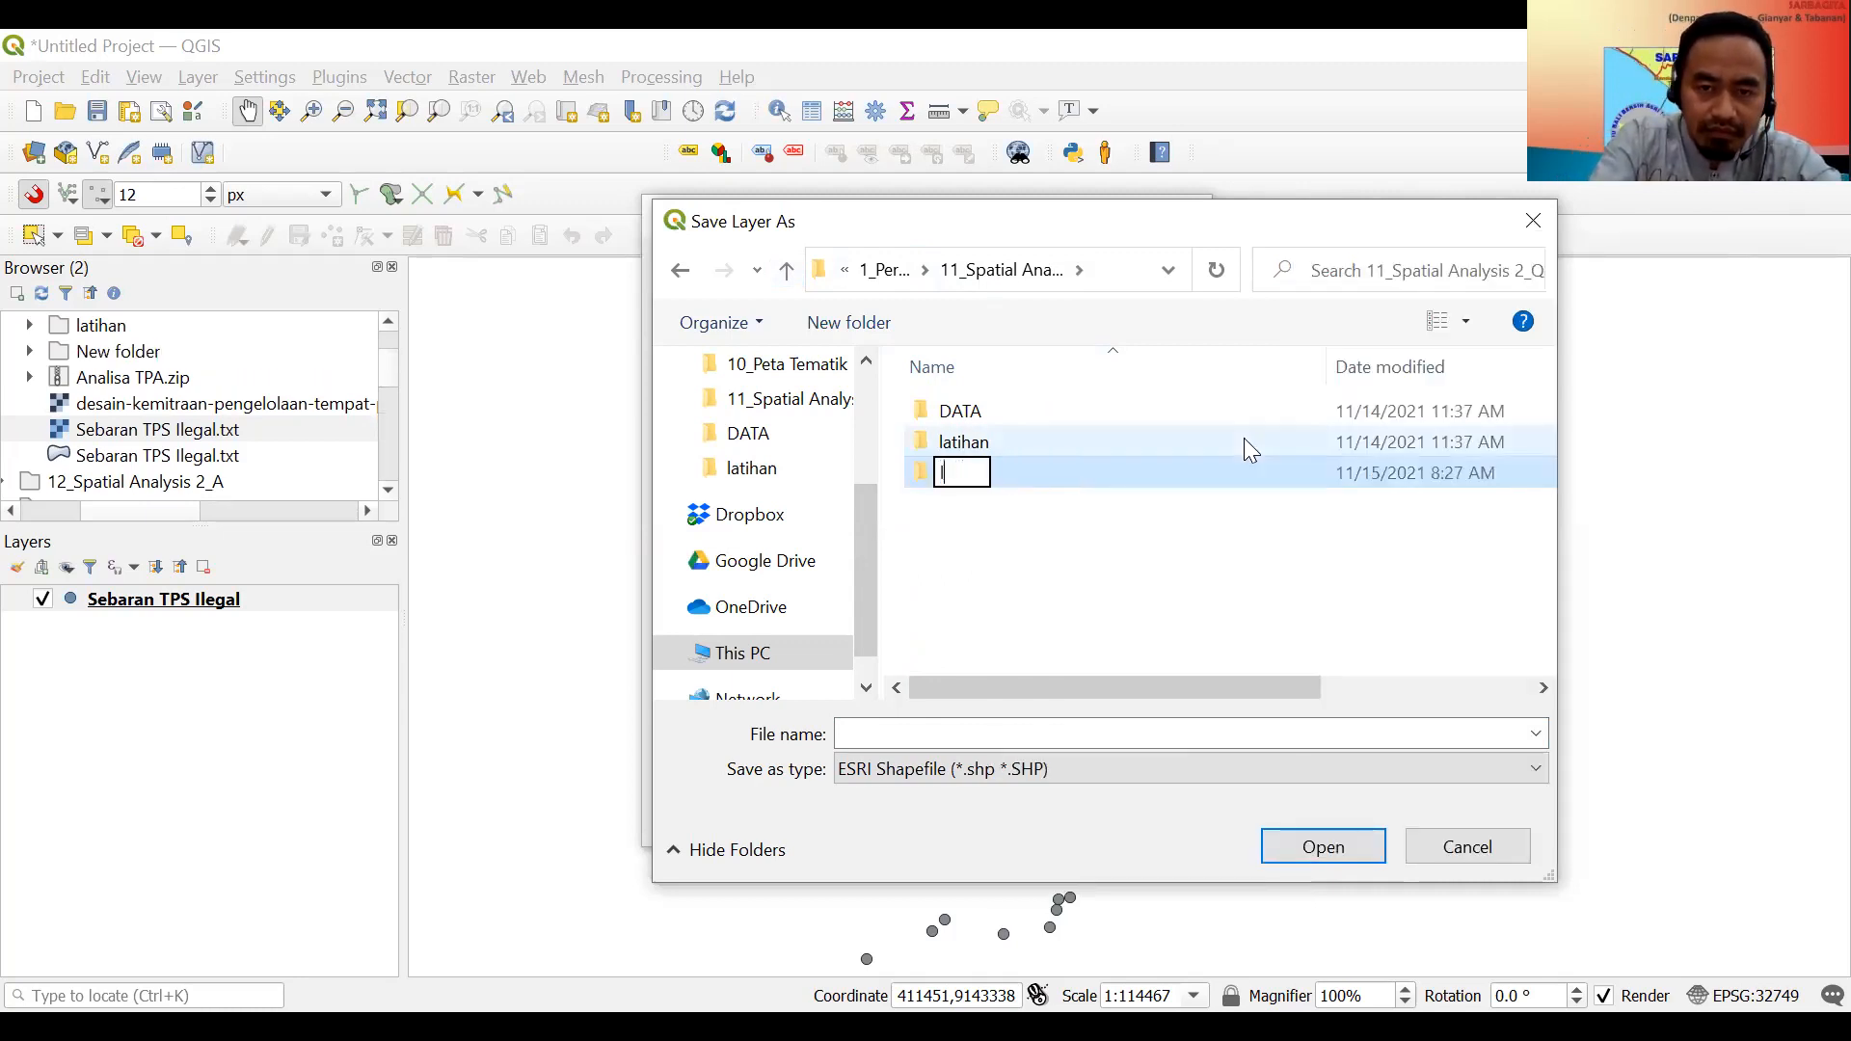
text(praktikum)
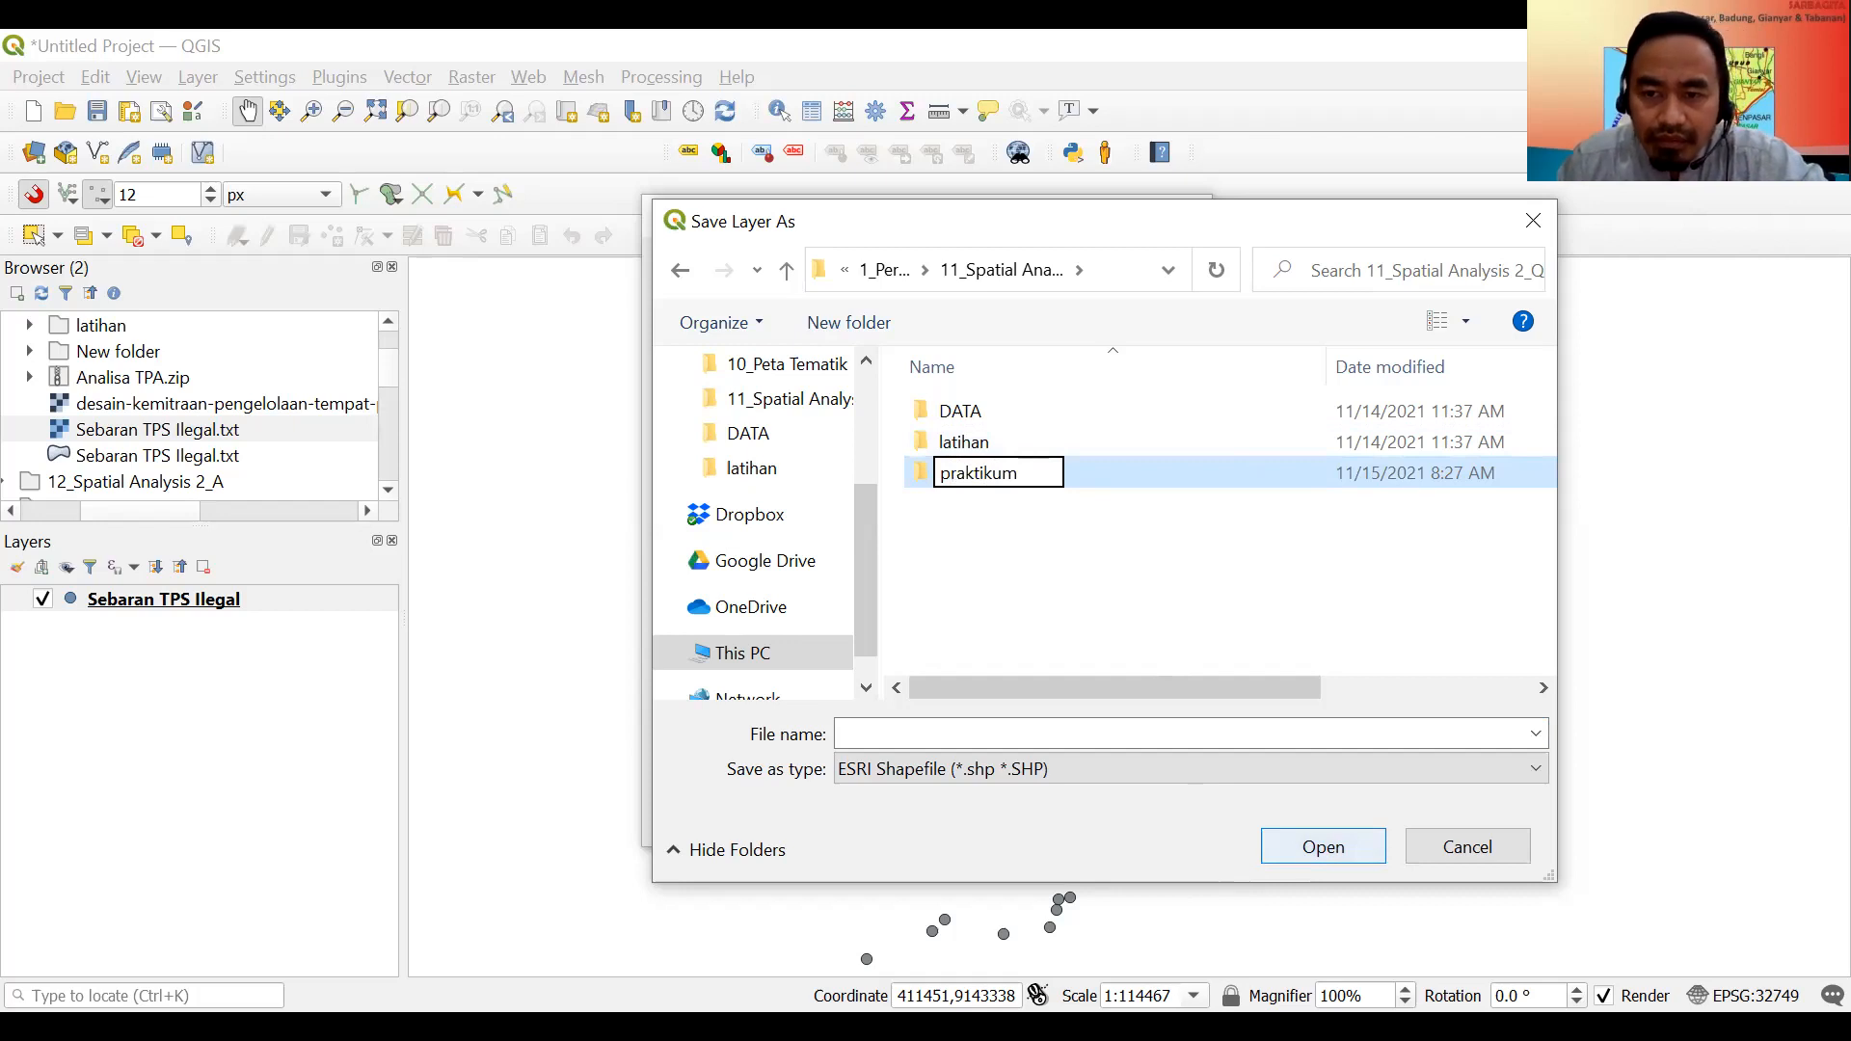
key(Return)
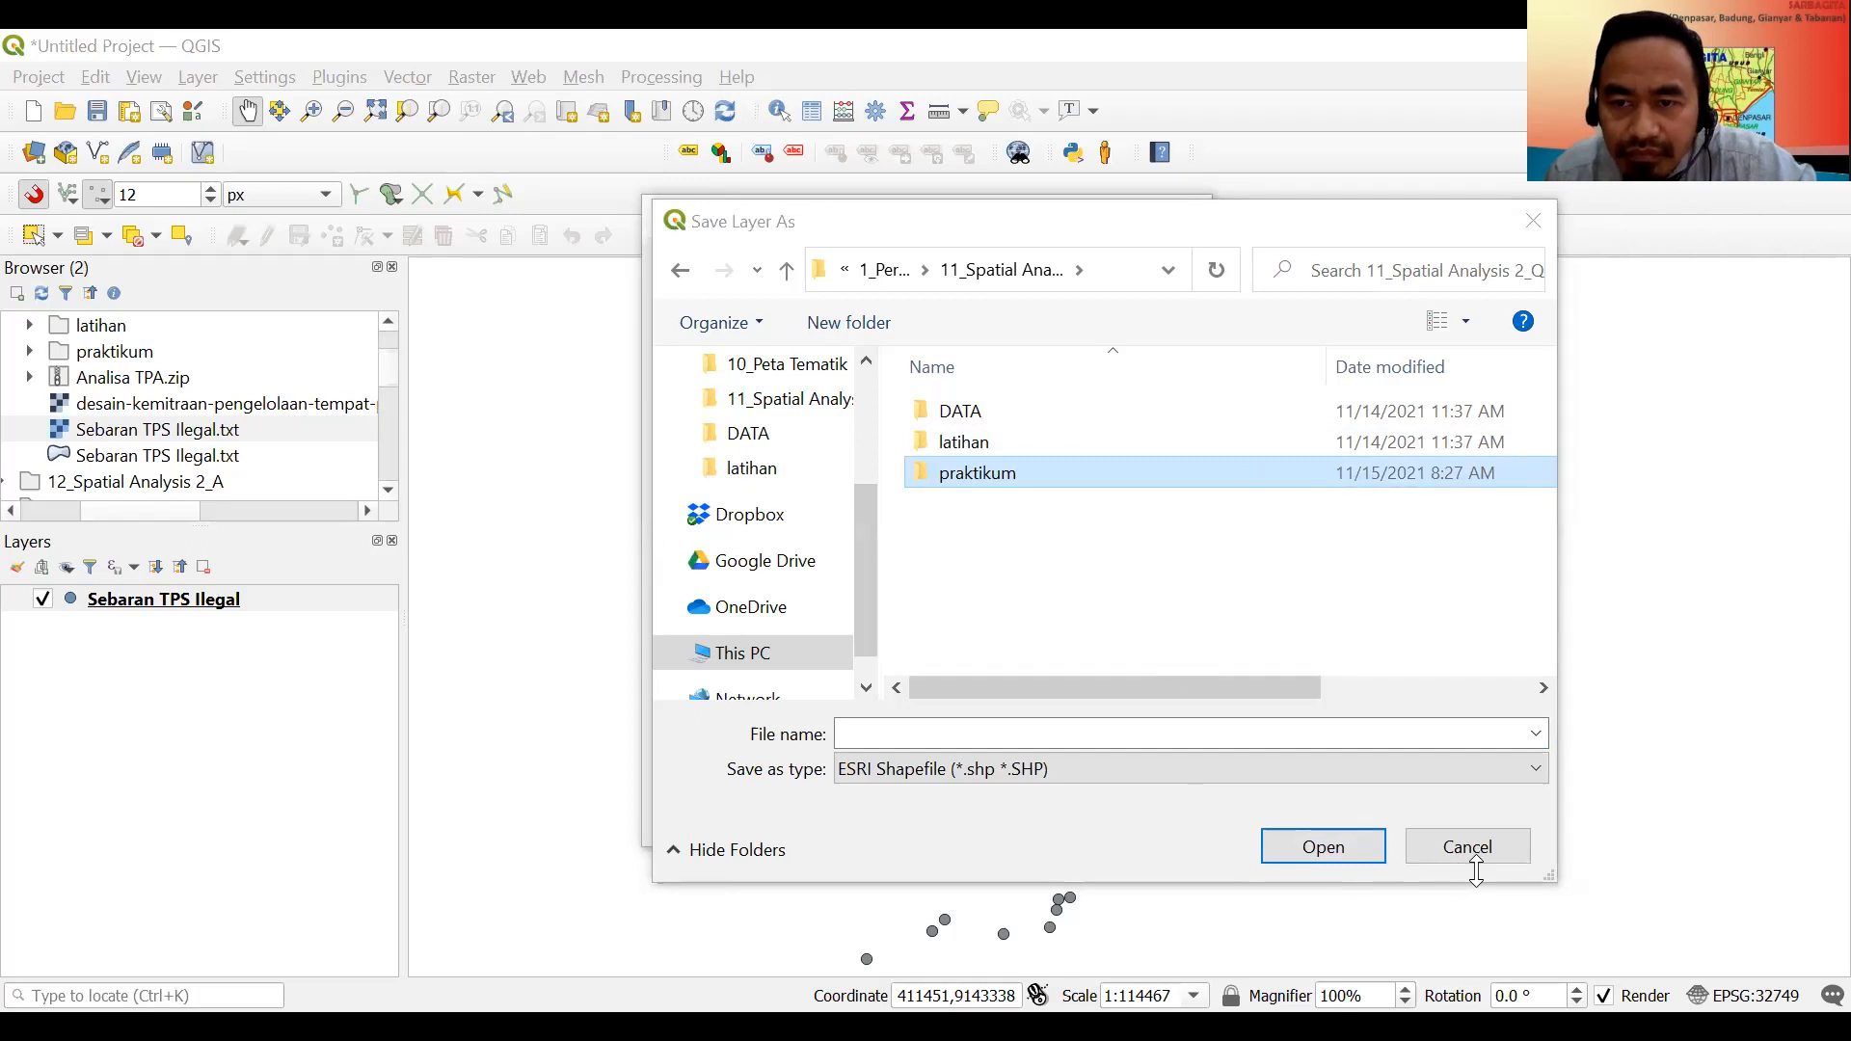
click(1016, 649)
double_click(1003, 475)
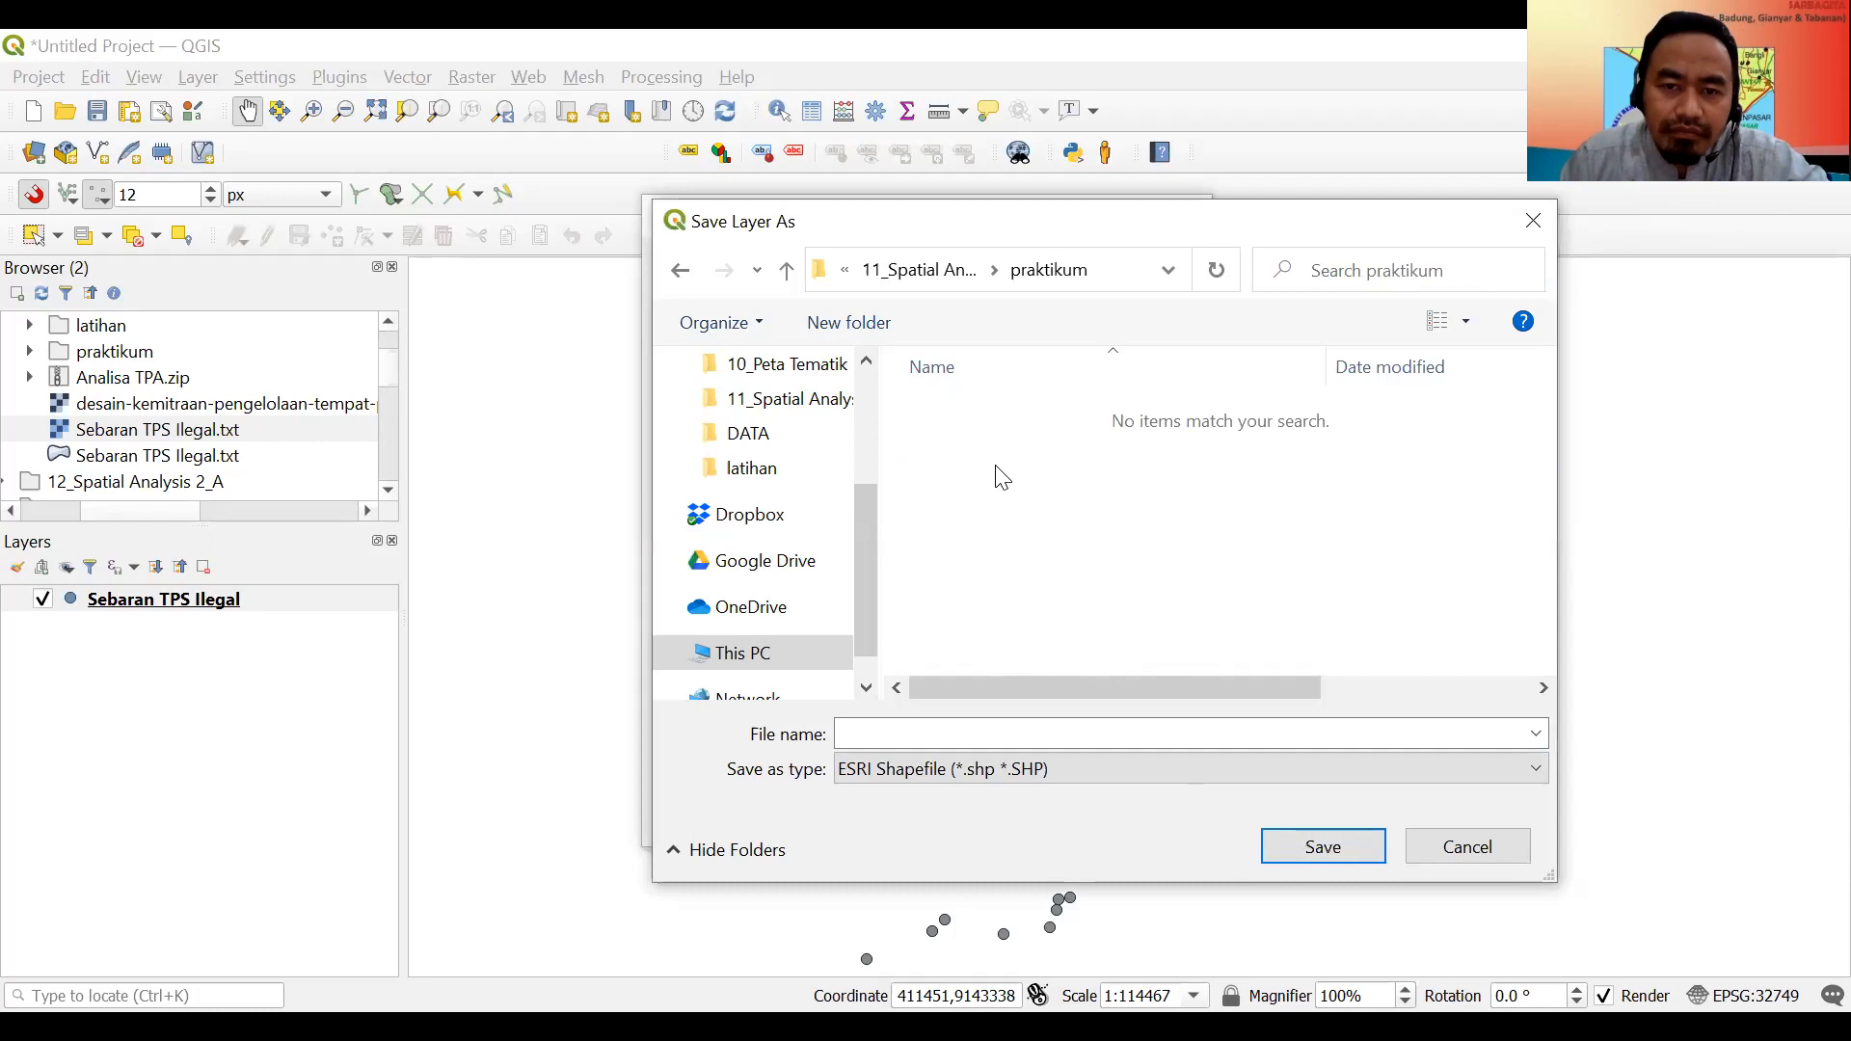
Name the output file sebaran tps ilegal and export the shapefile in EPSG:32749, adding it to the map.
click(952, 732)
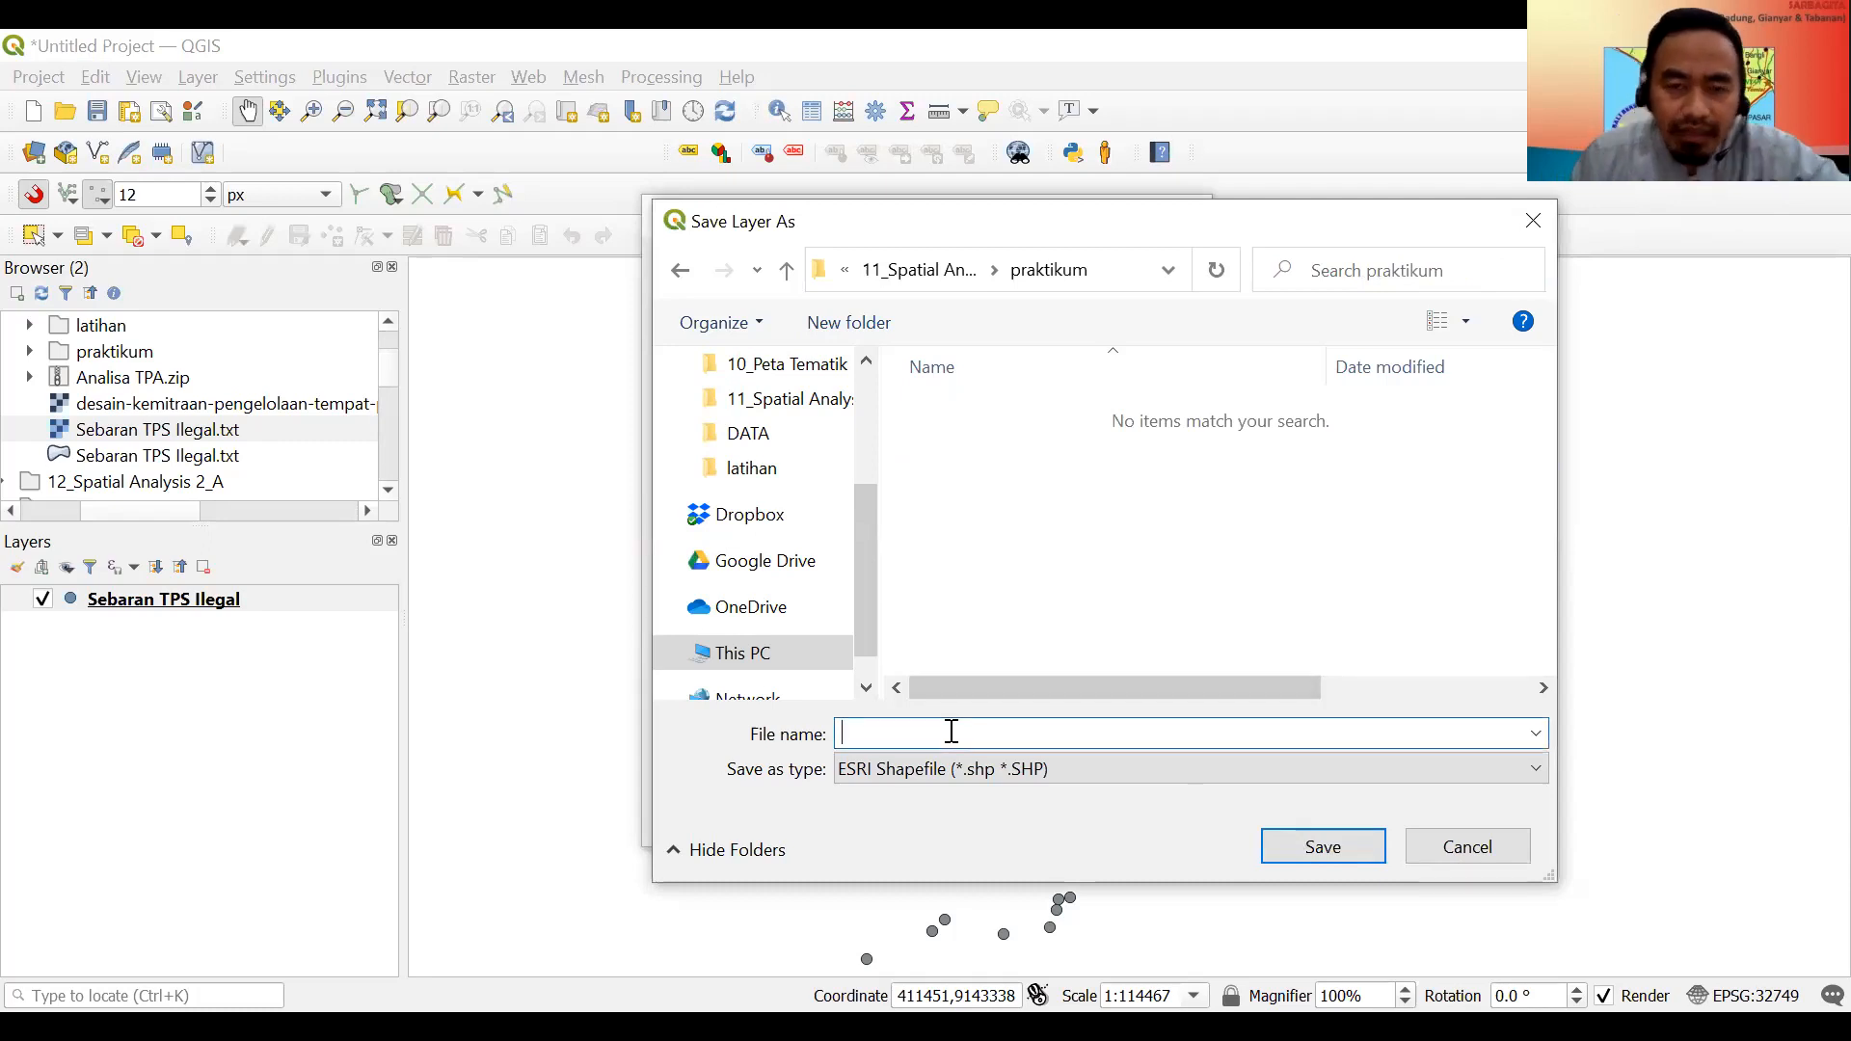
text(sebaran)
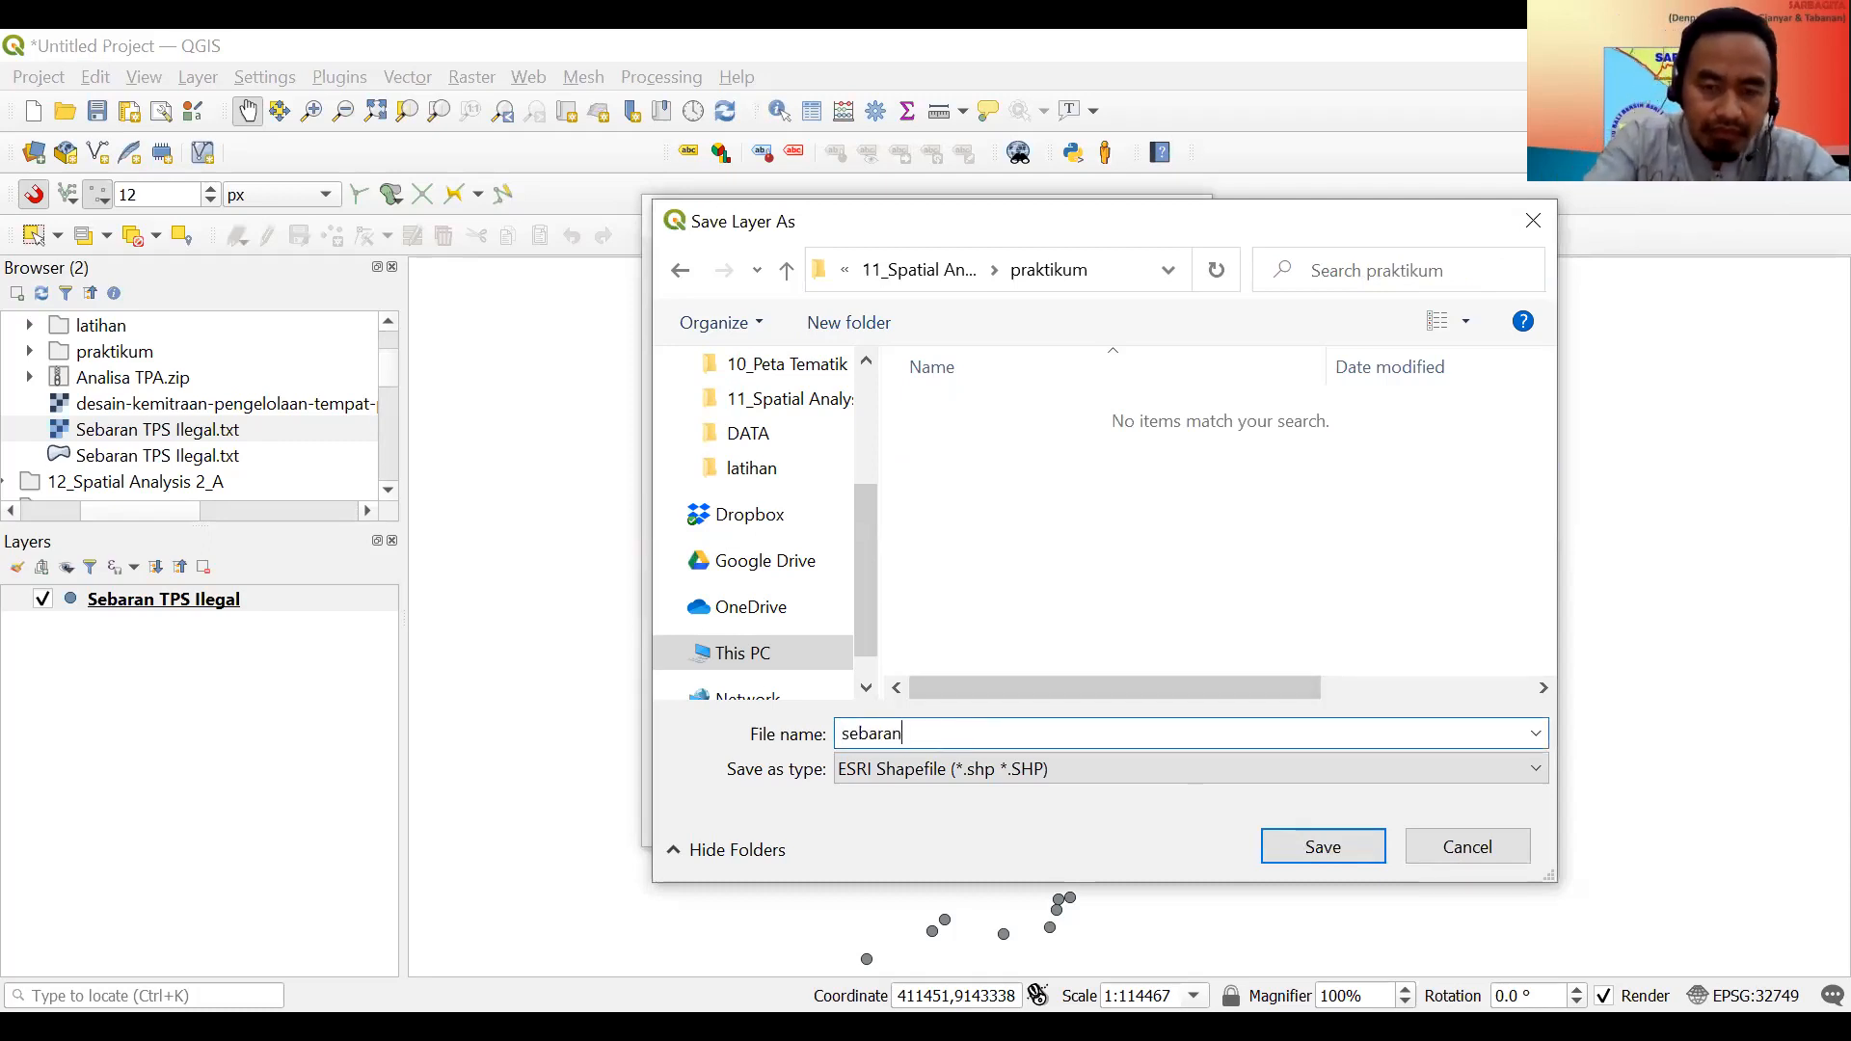
text( tps ilegal)
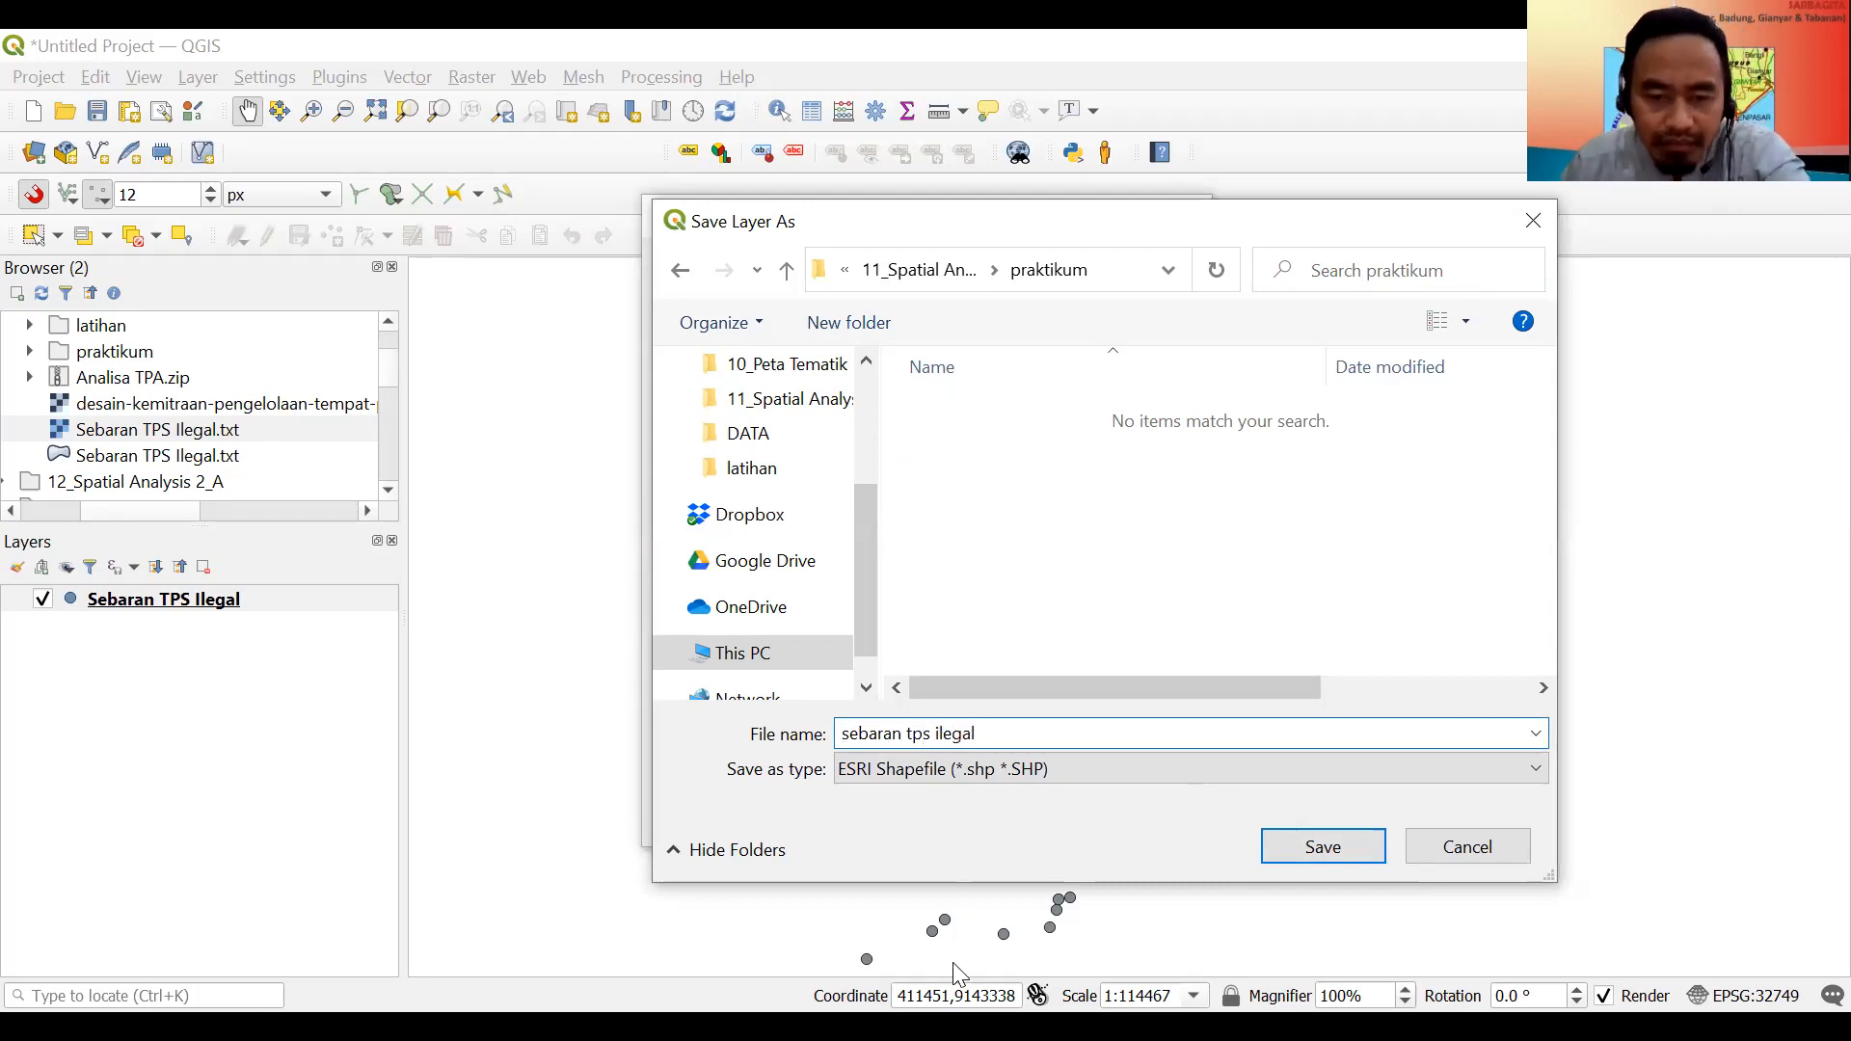
key(Return)
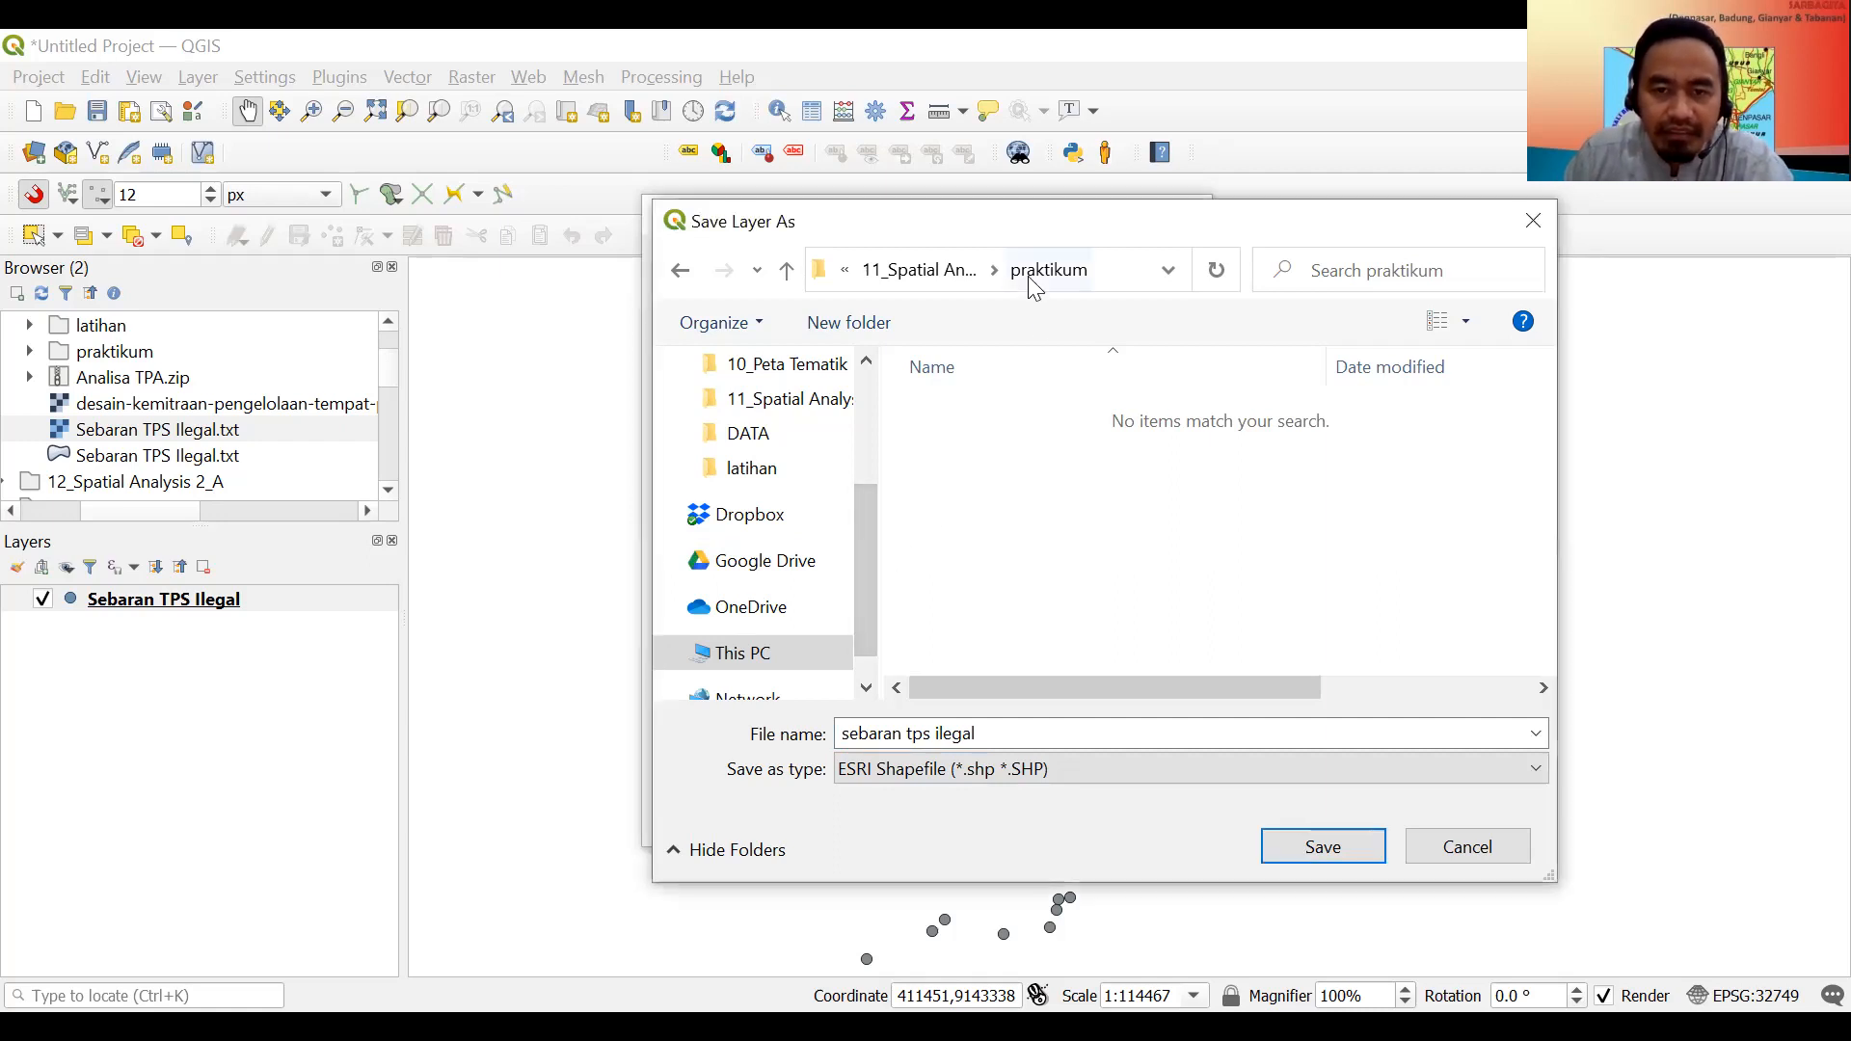
click(1296, 849)
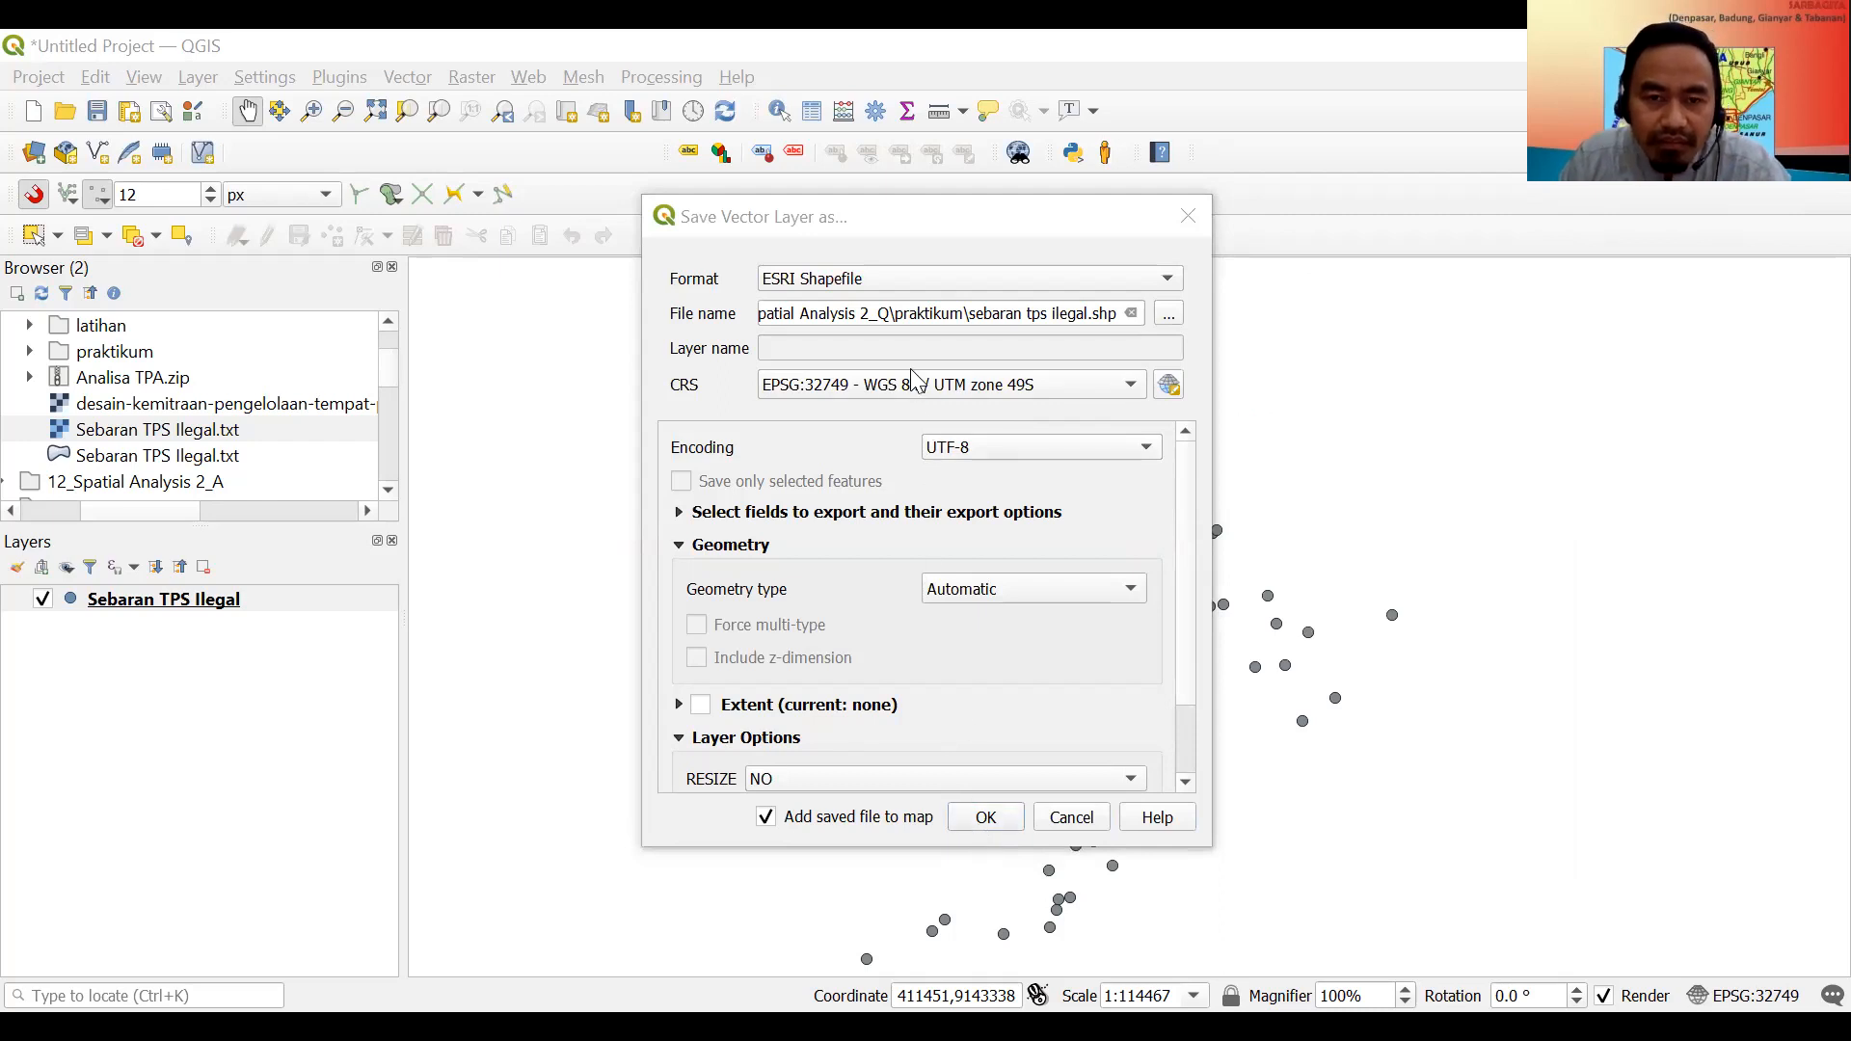
click(987, 820)
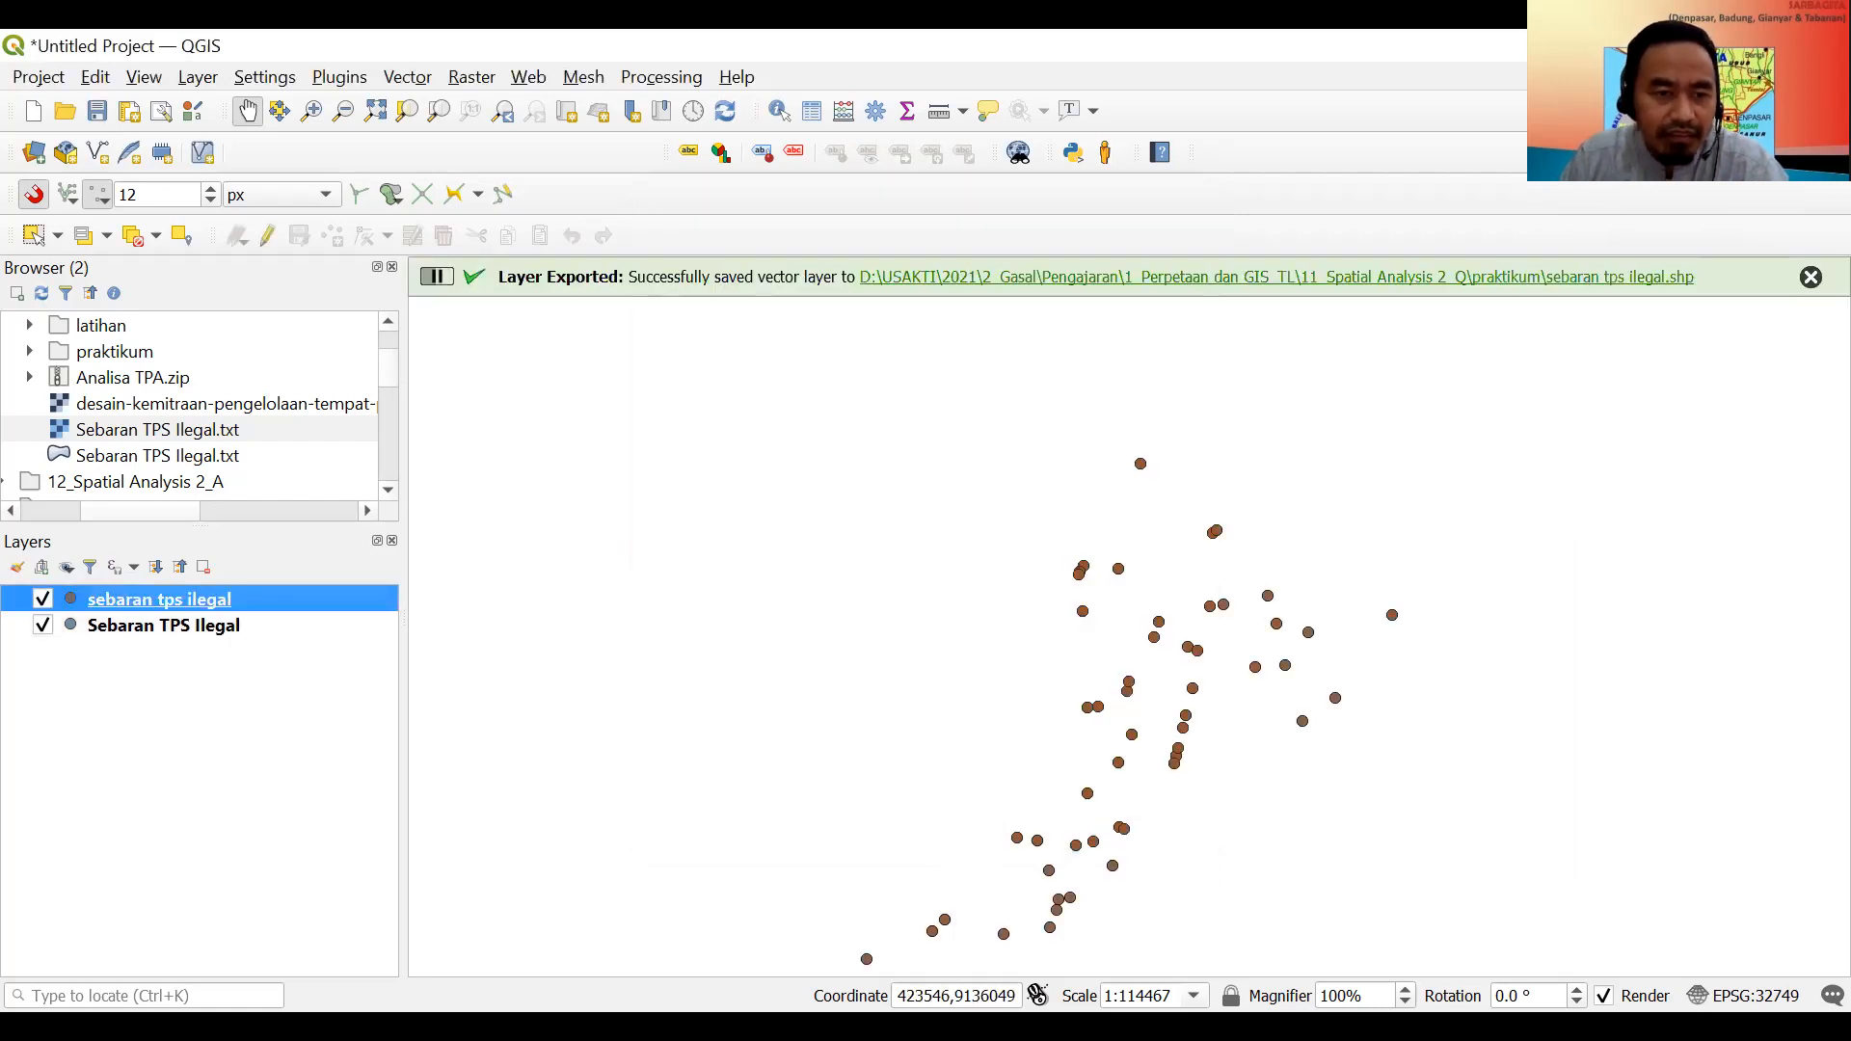
Remove the original delimited text layer Sebaran TPS Ilegal and open the attribute table of the exported sebaran tps ilegal layer.
click(104, 633)
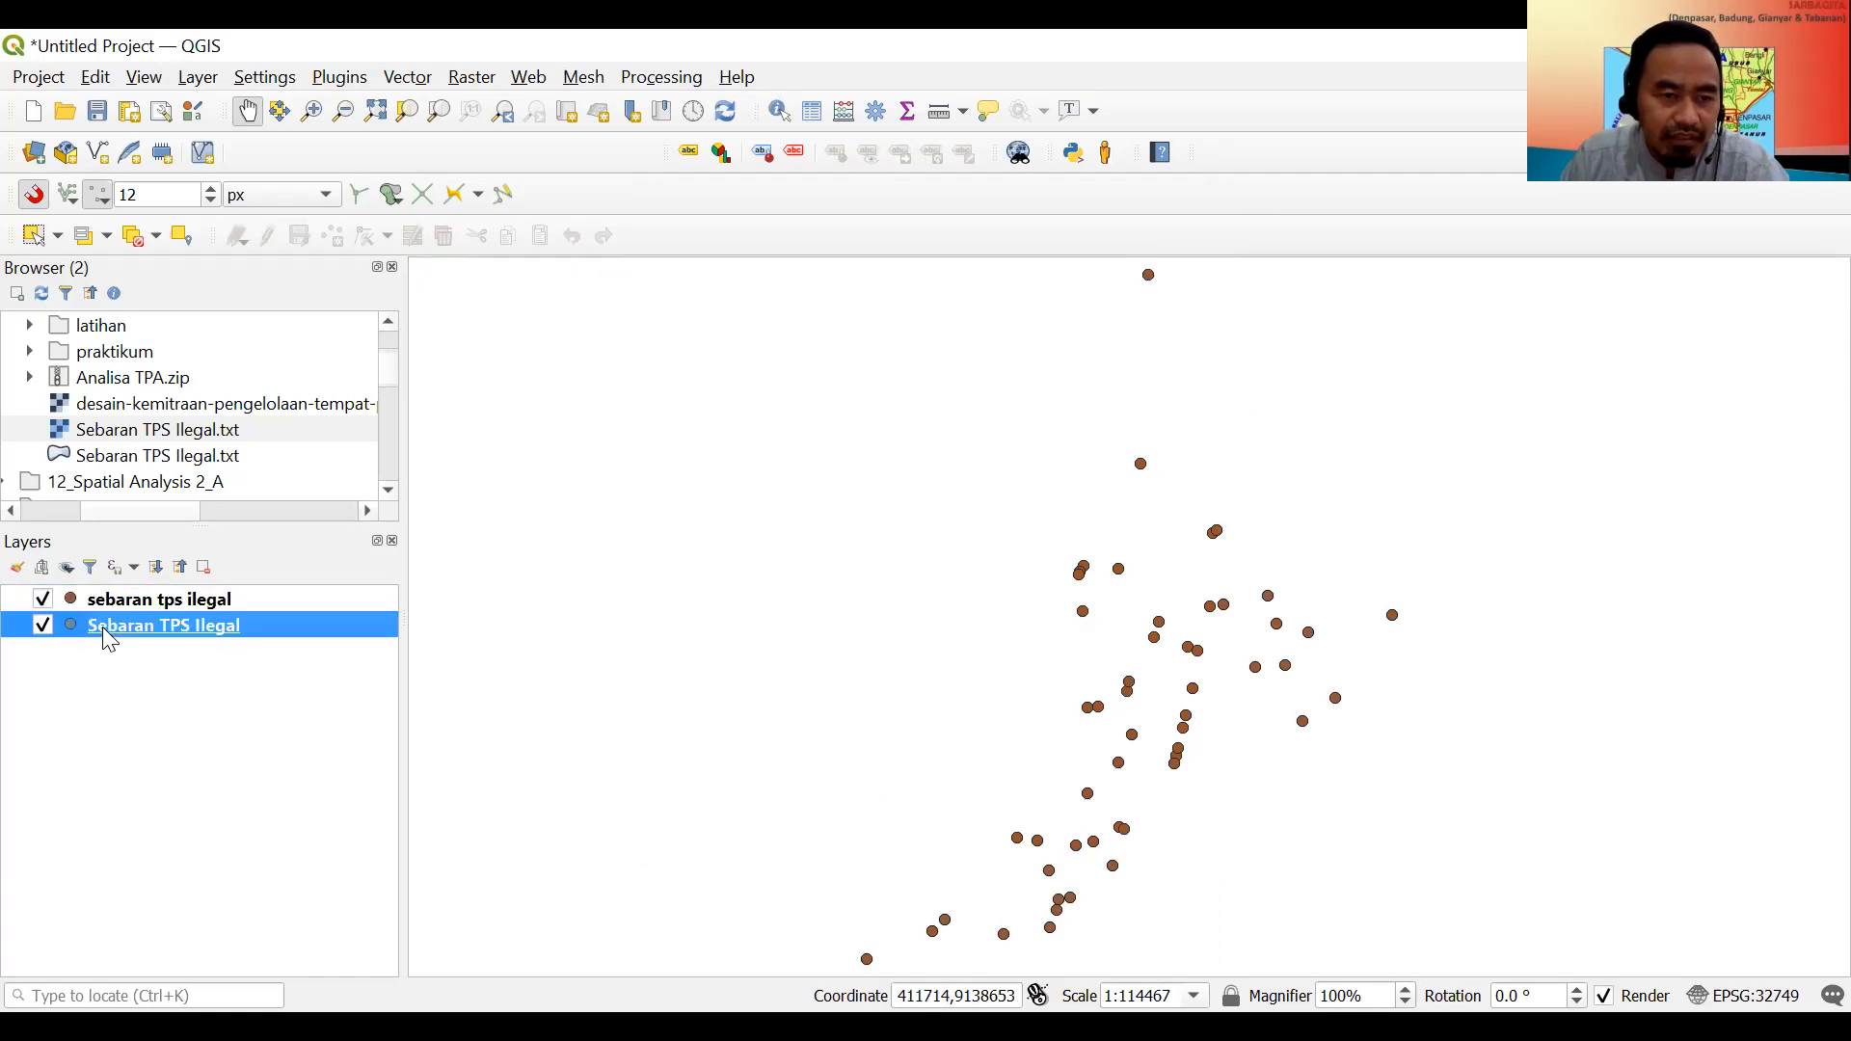
right_click(104, 633)
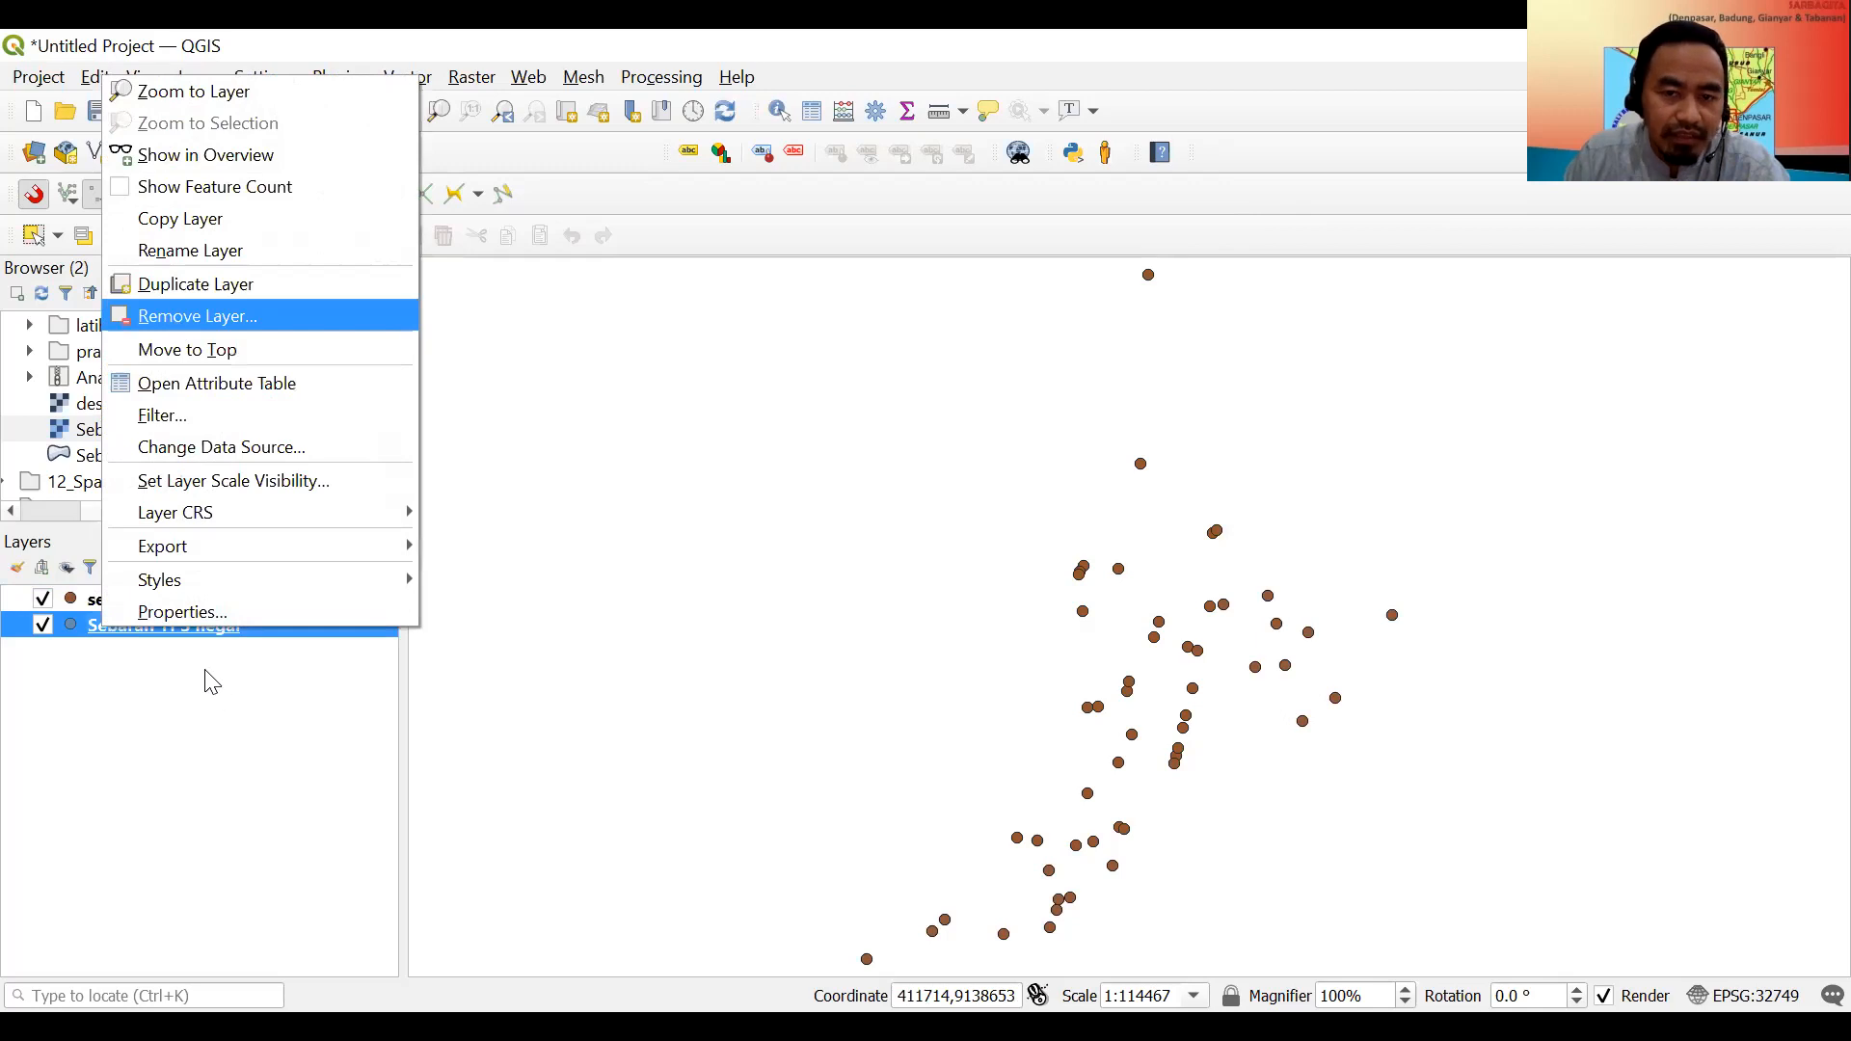
key(Return)
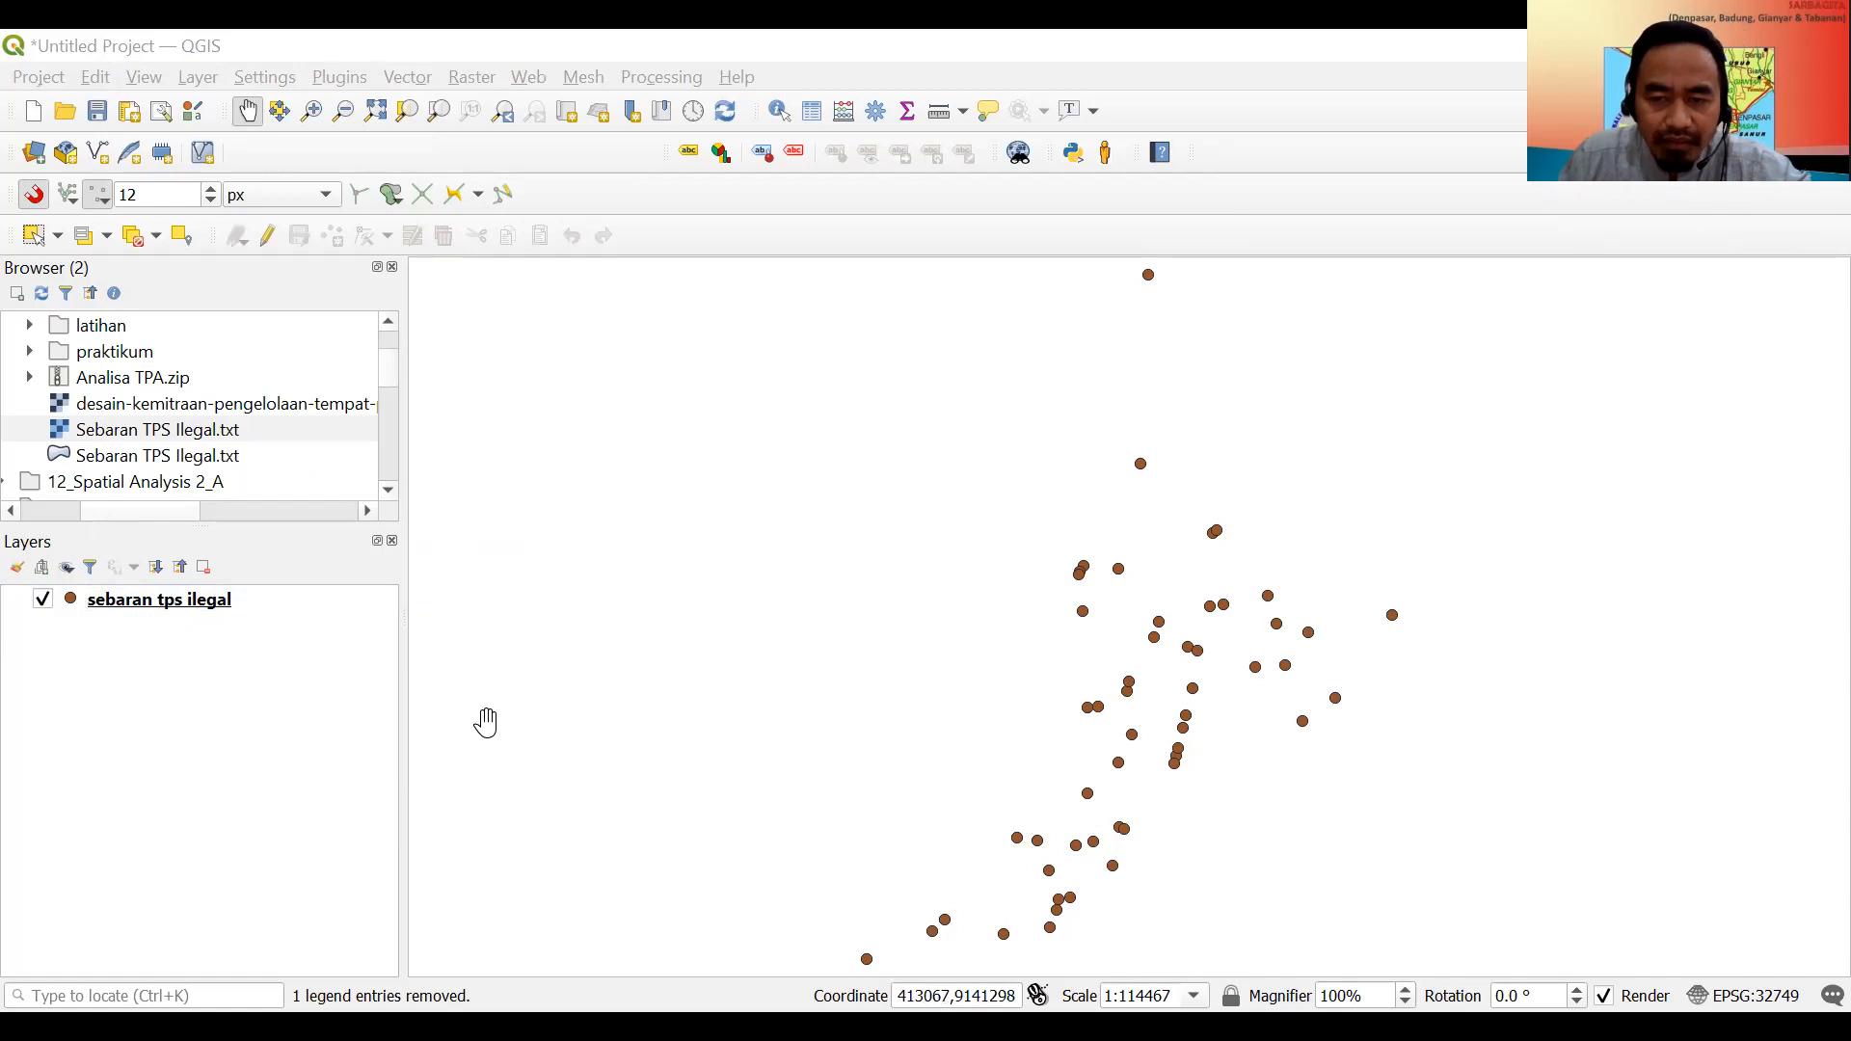
right_click(140, 602)
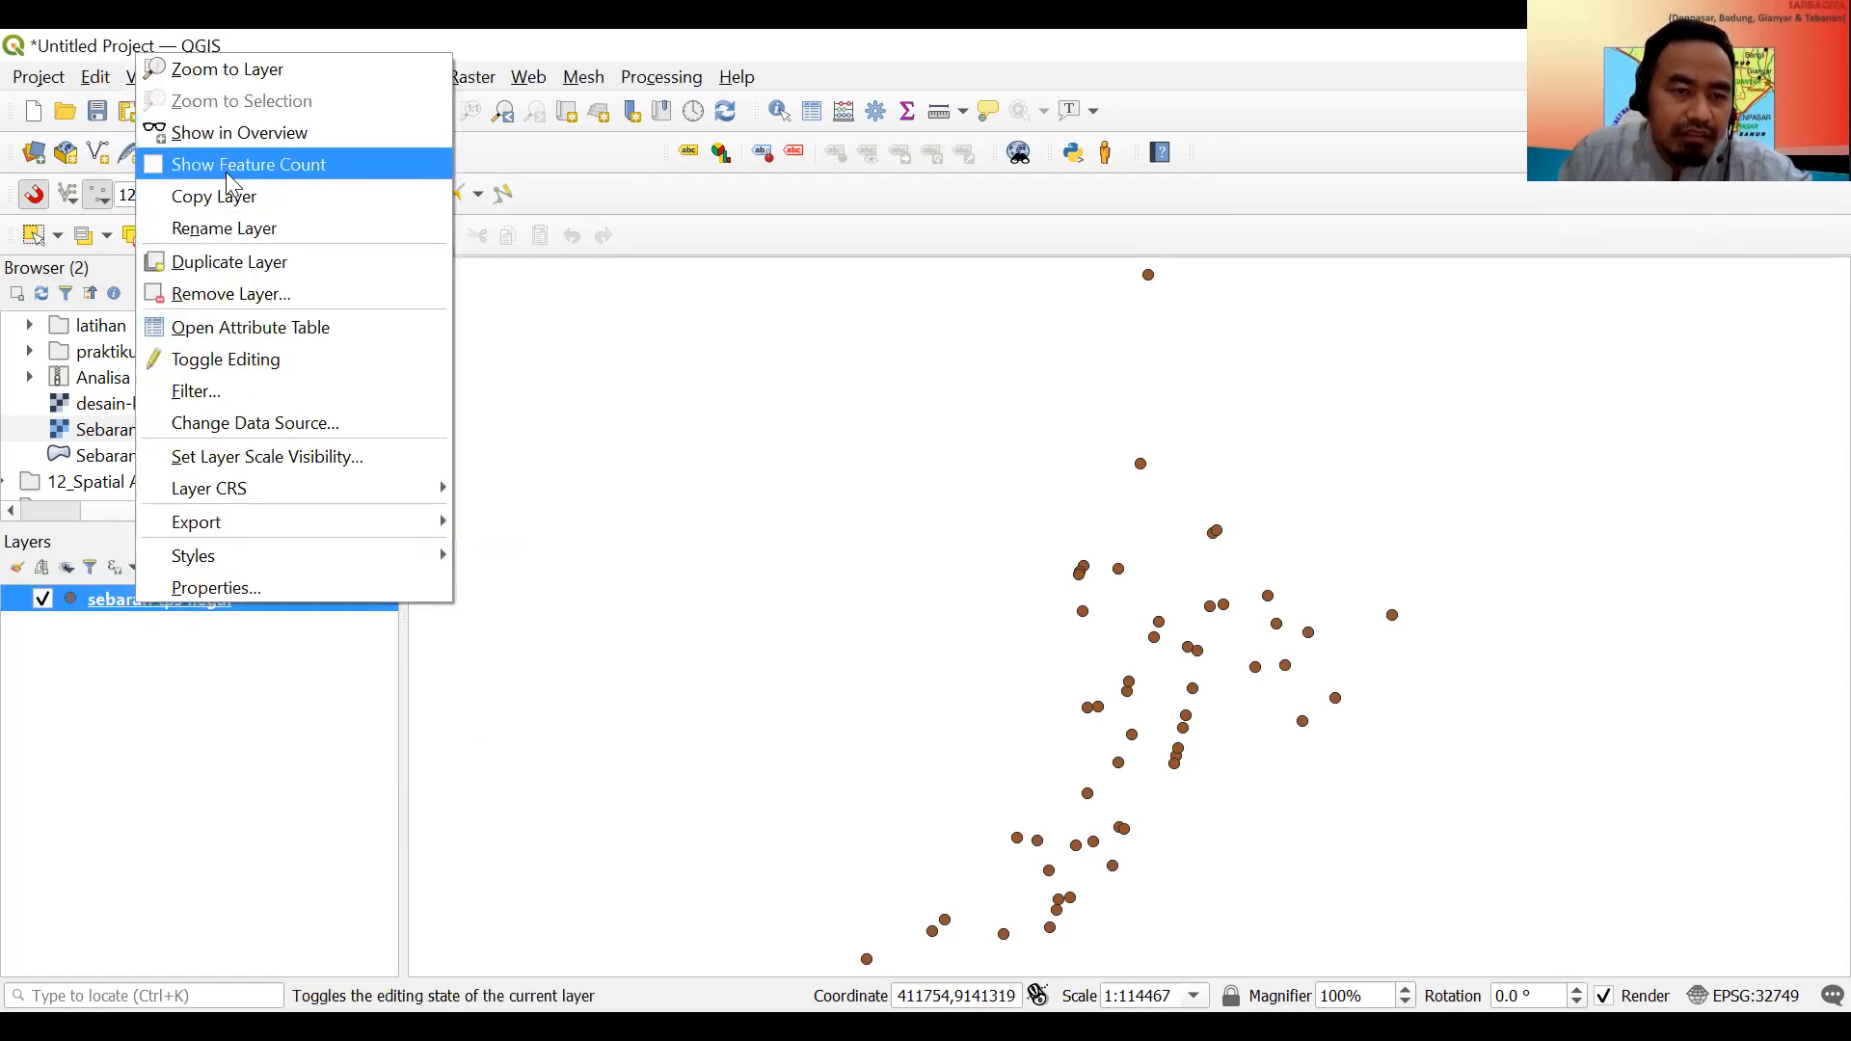
click(252, 333)
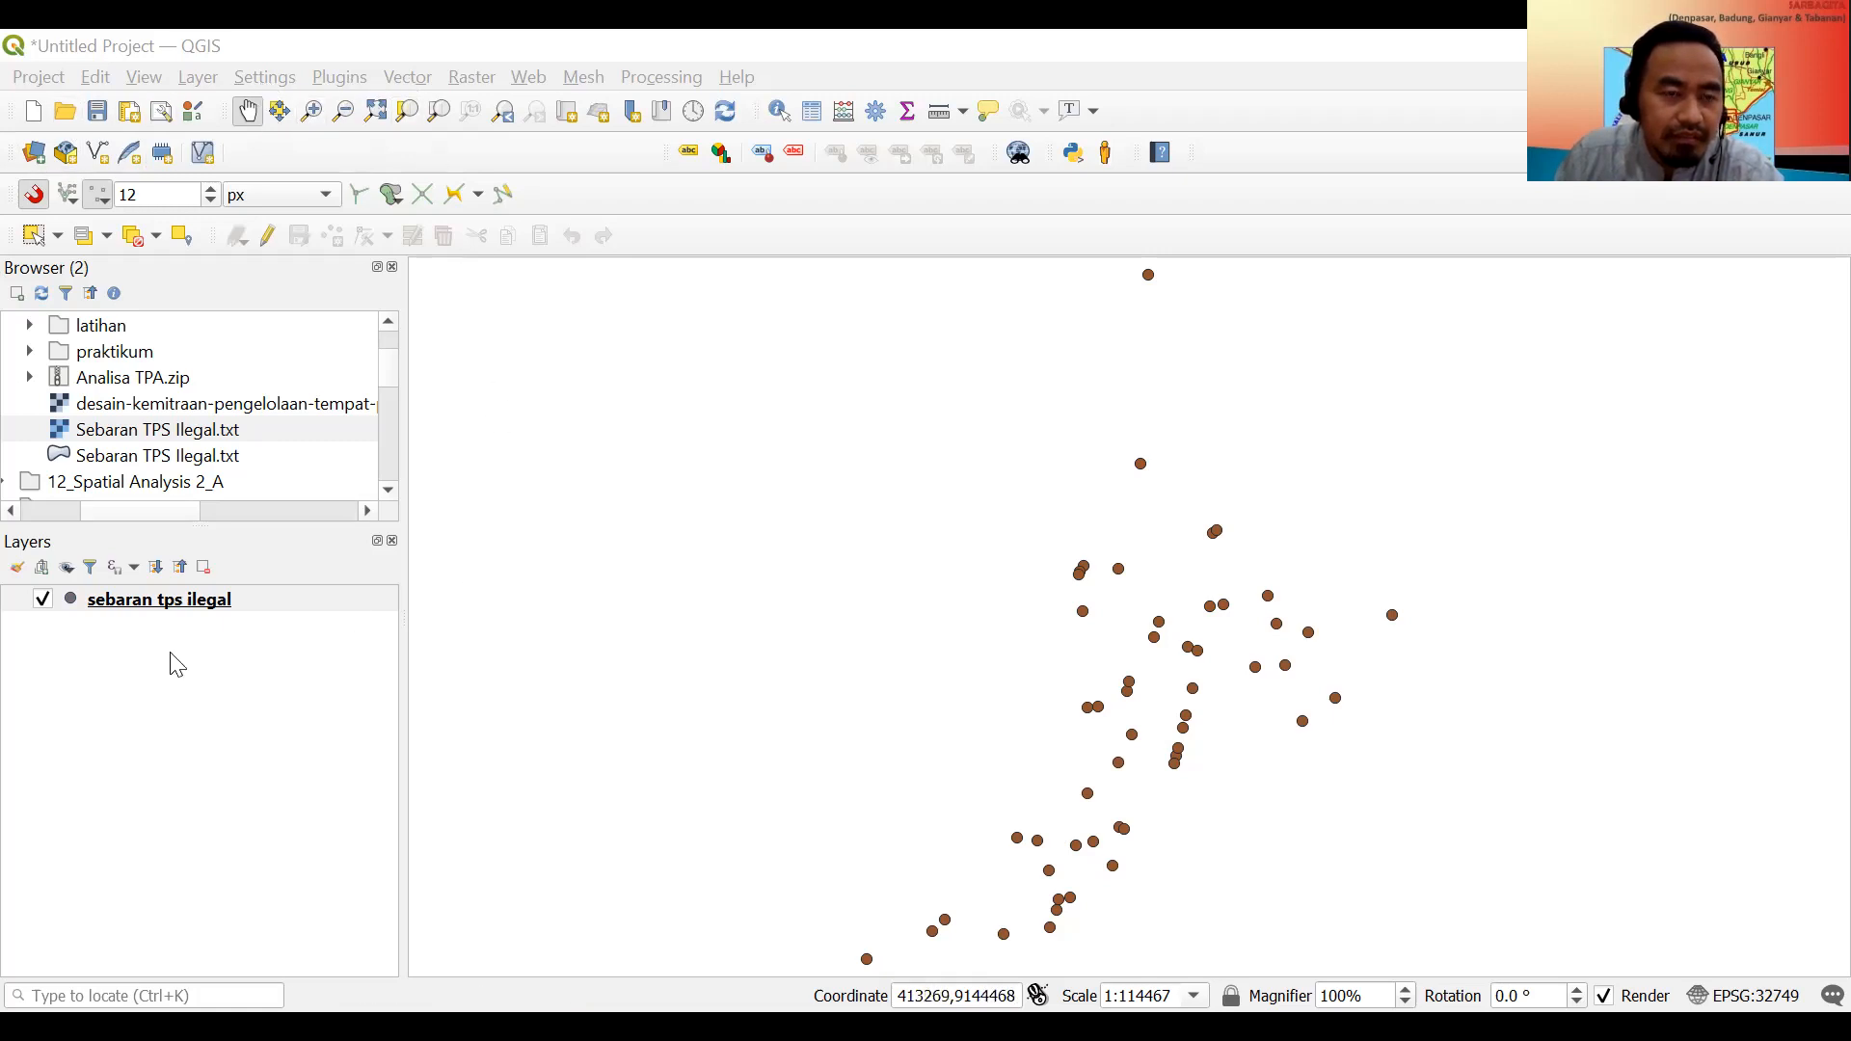
Start adding a vector layer, browse to the DATA folder in 11_Spatial Analysis 2_Q and list only ESRI Shapefiles.
click(35, 155)
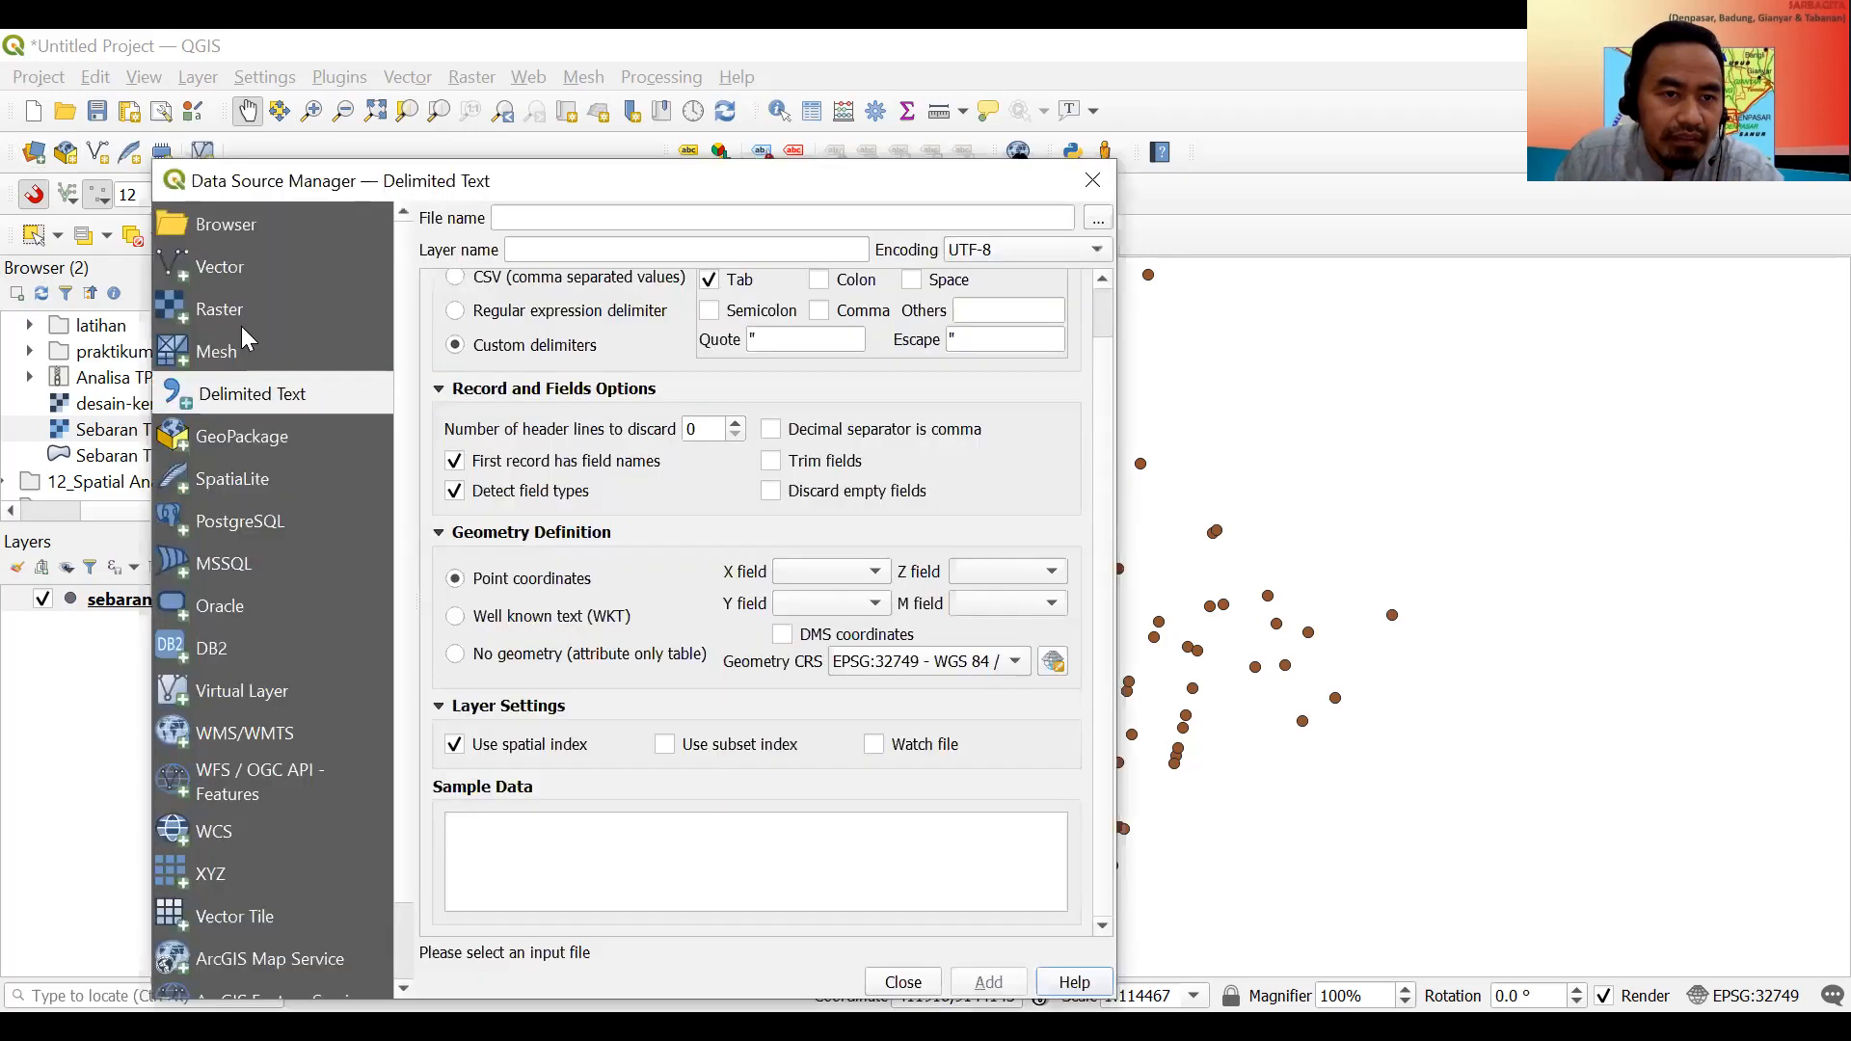
click(233, 271)
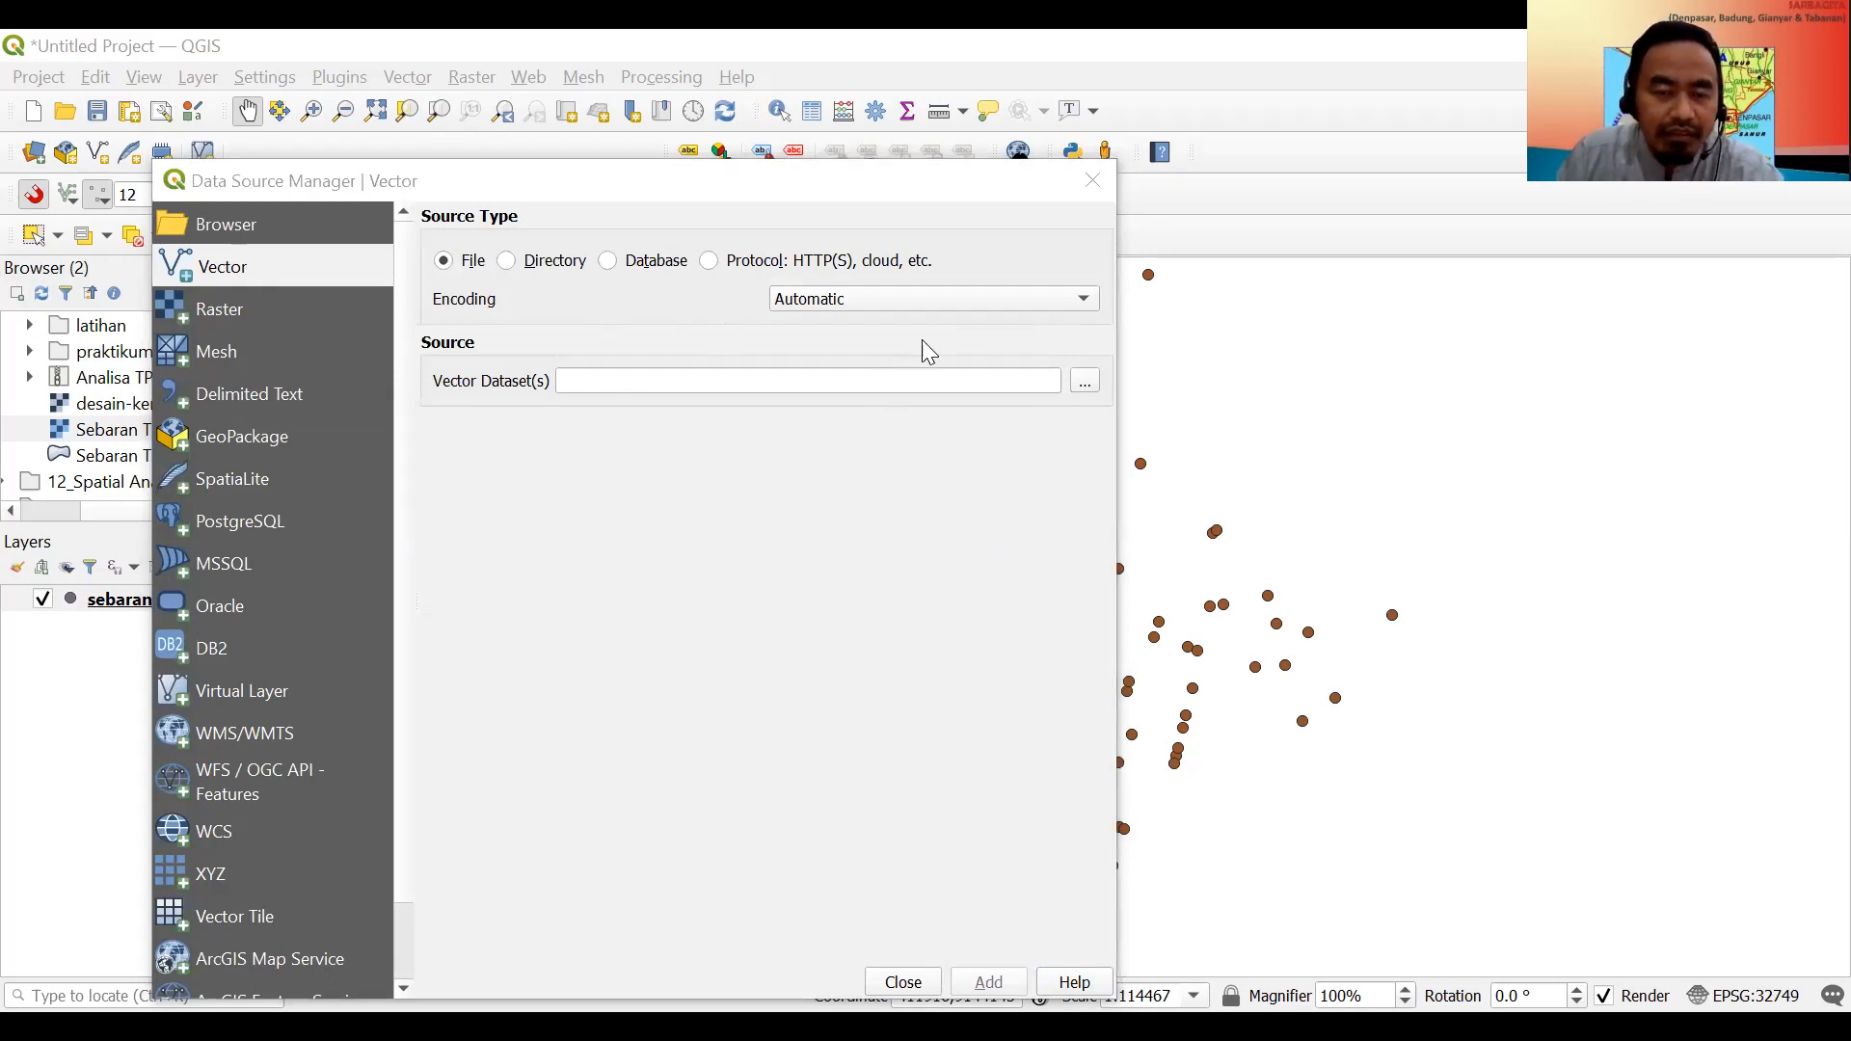
click(1087, 384)
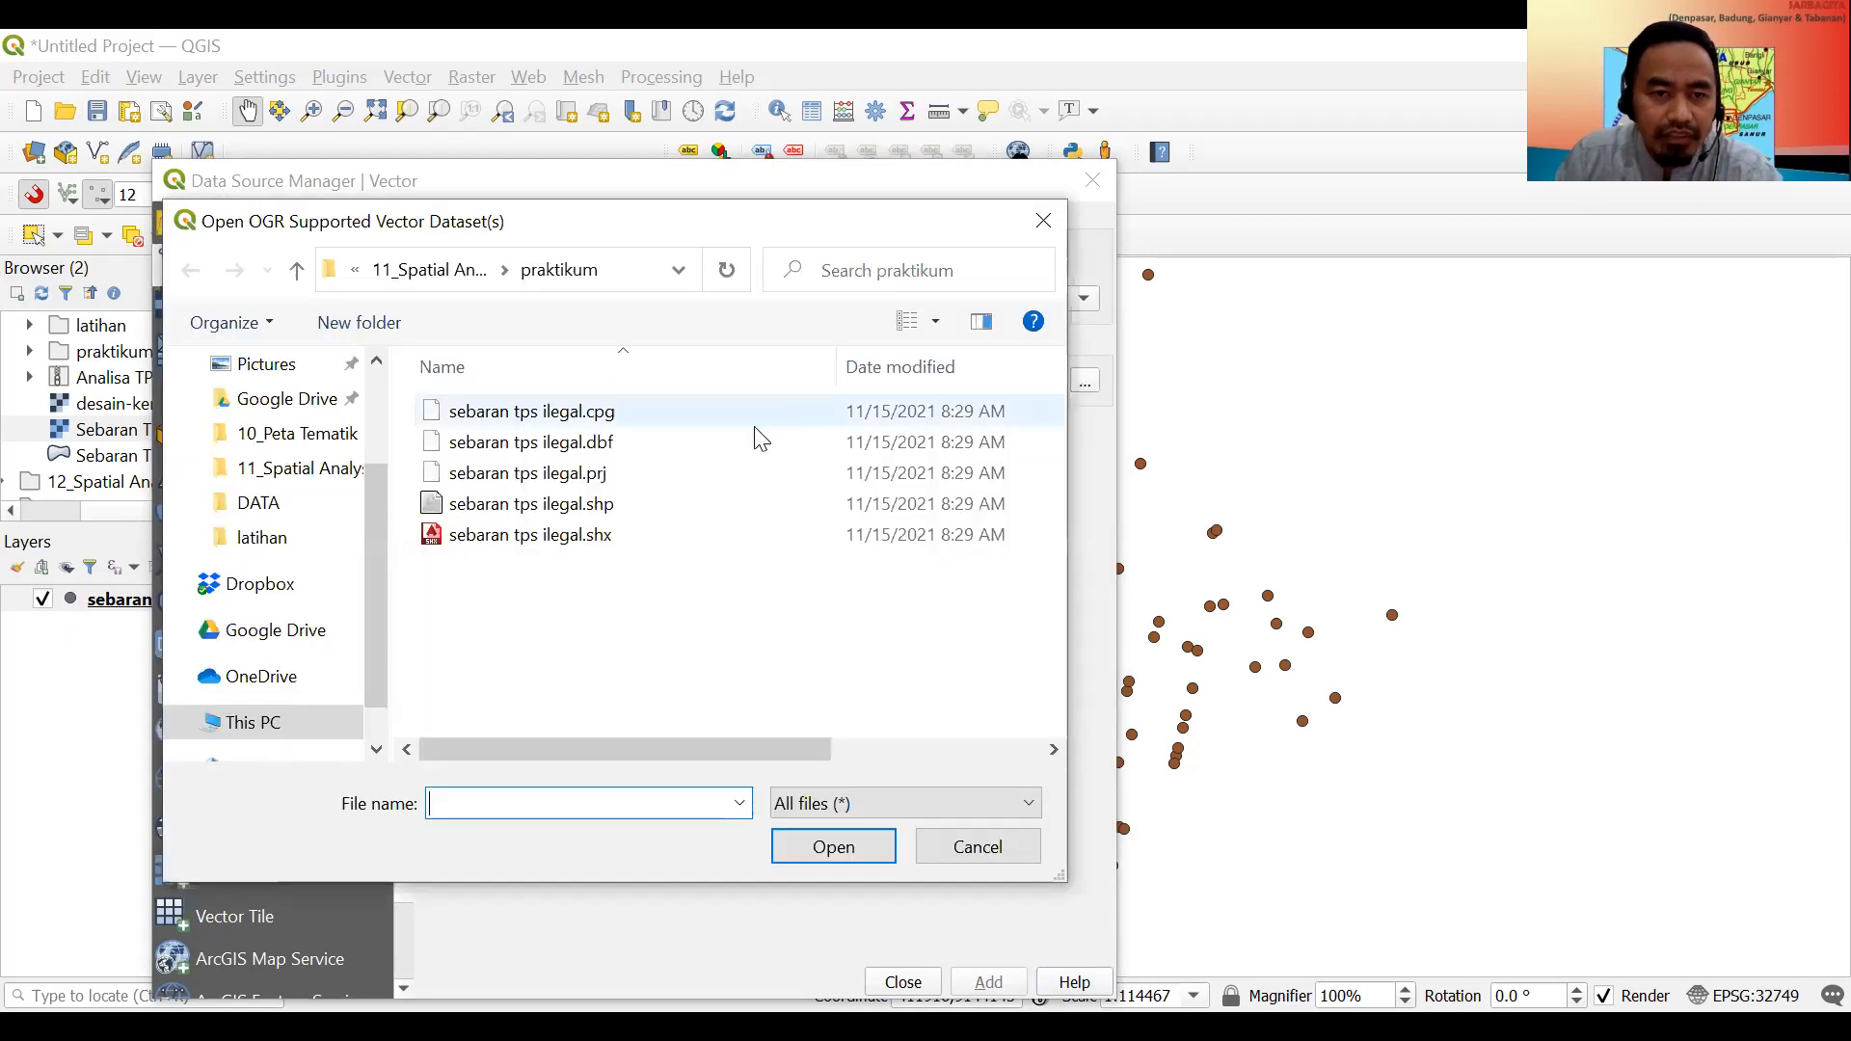
click(298, 267)
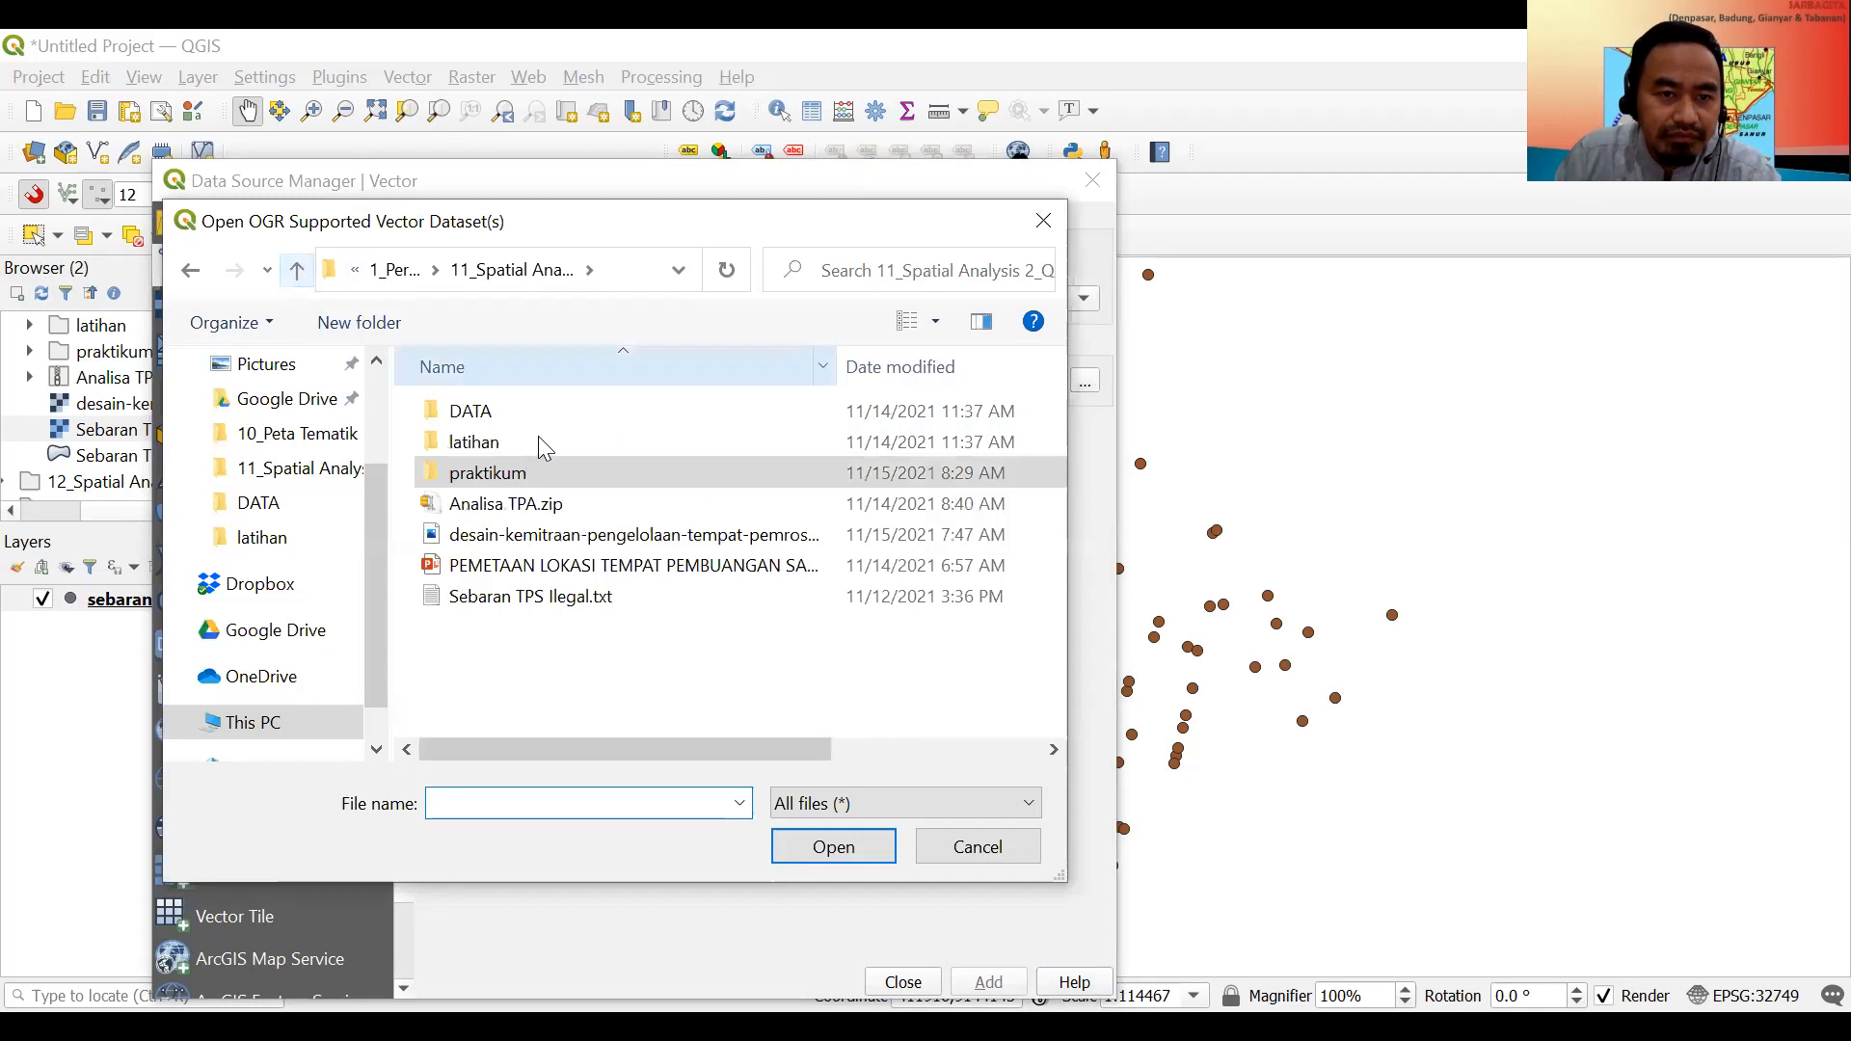
double_click(531, 409)
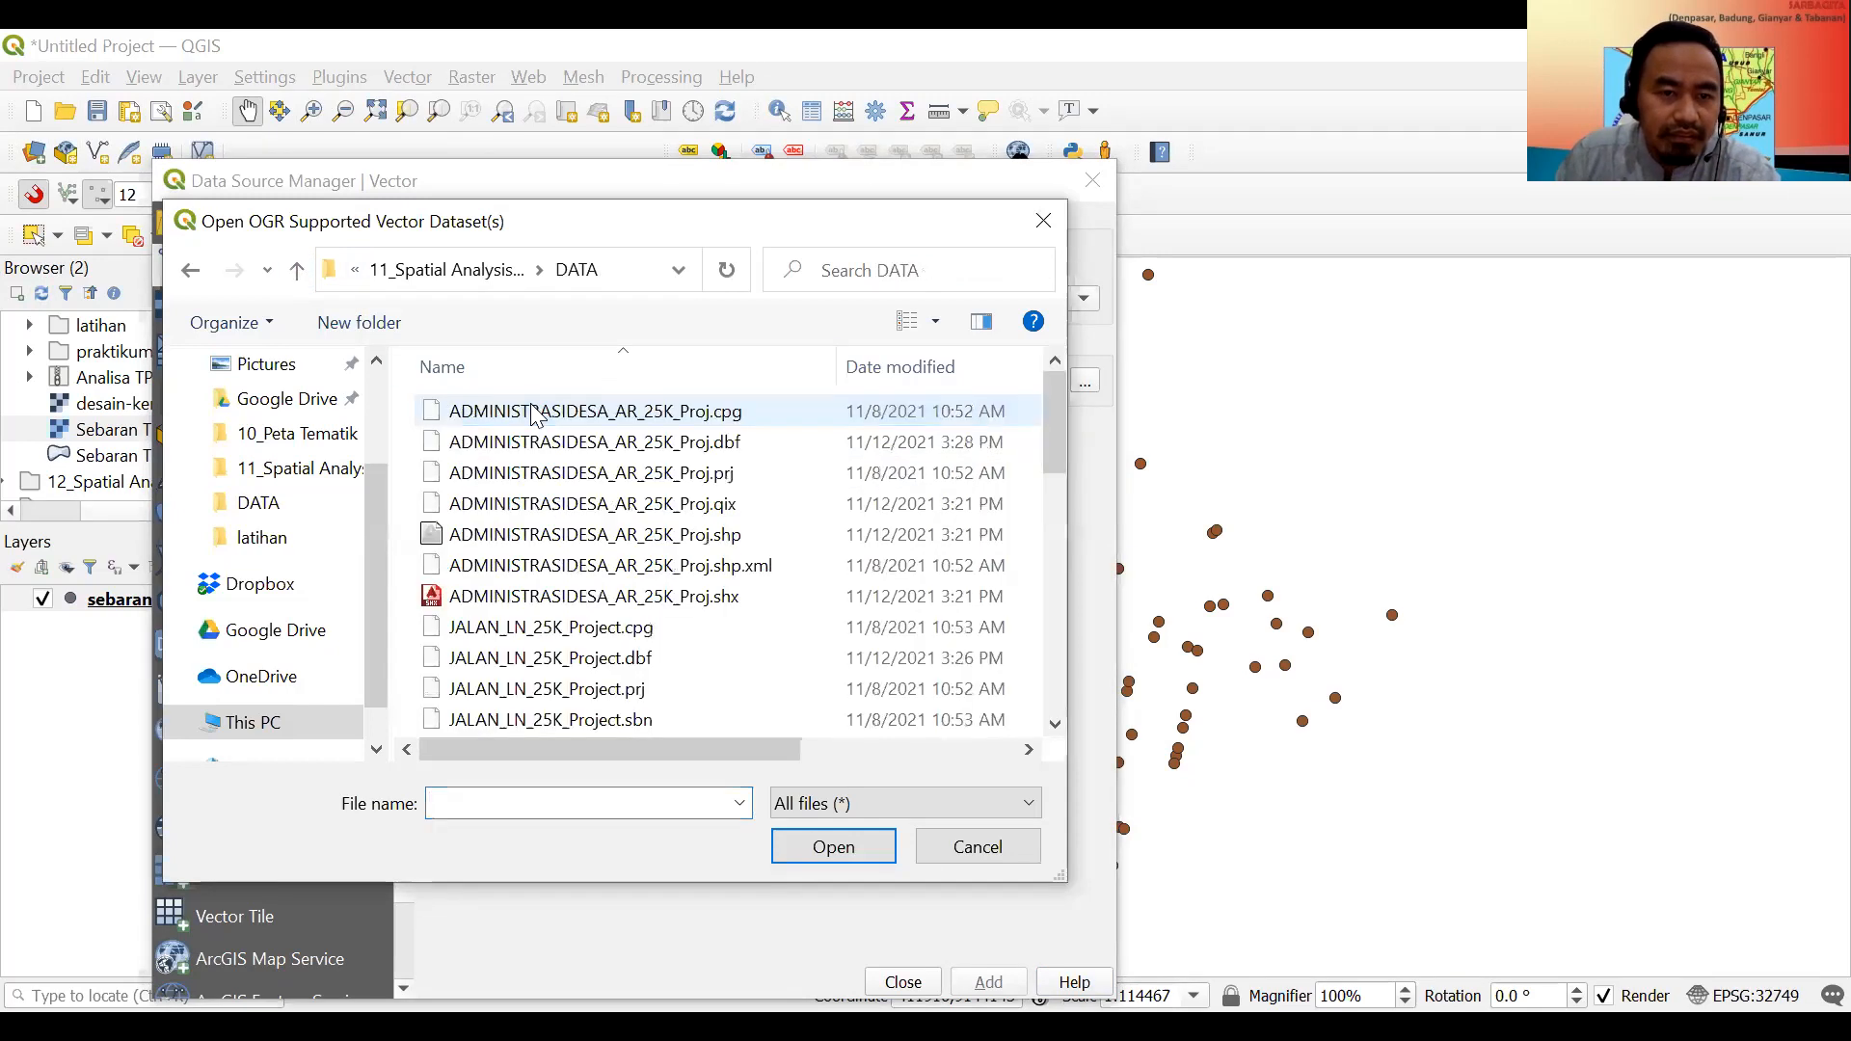
click(1028, 813)
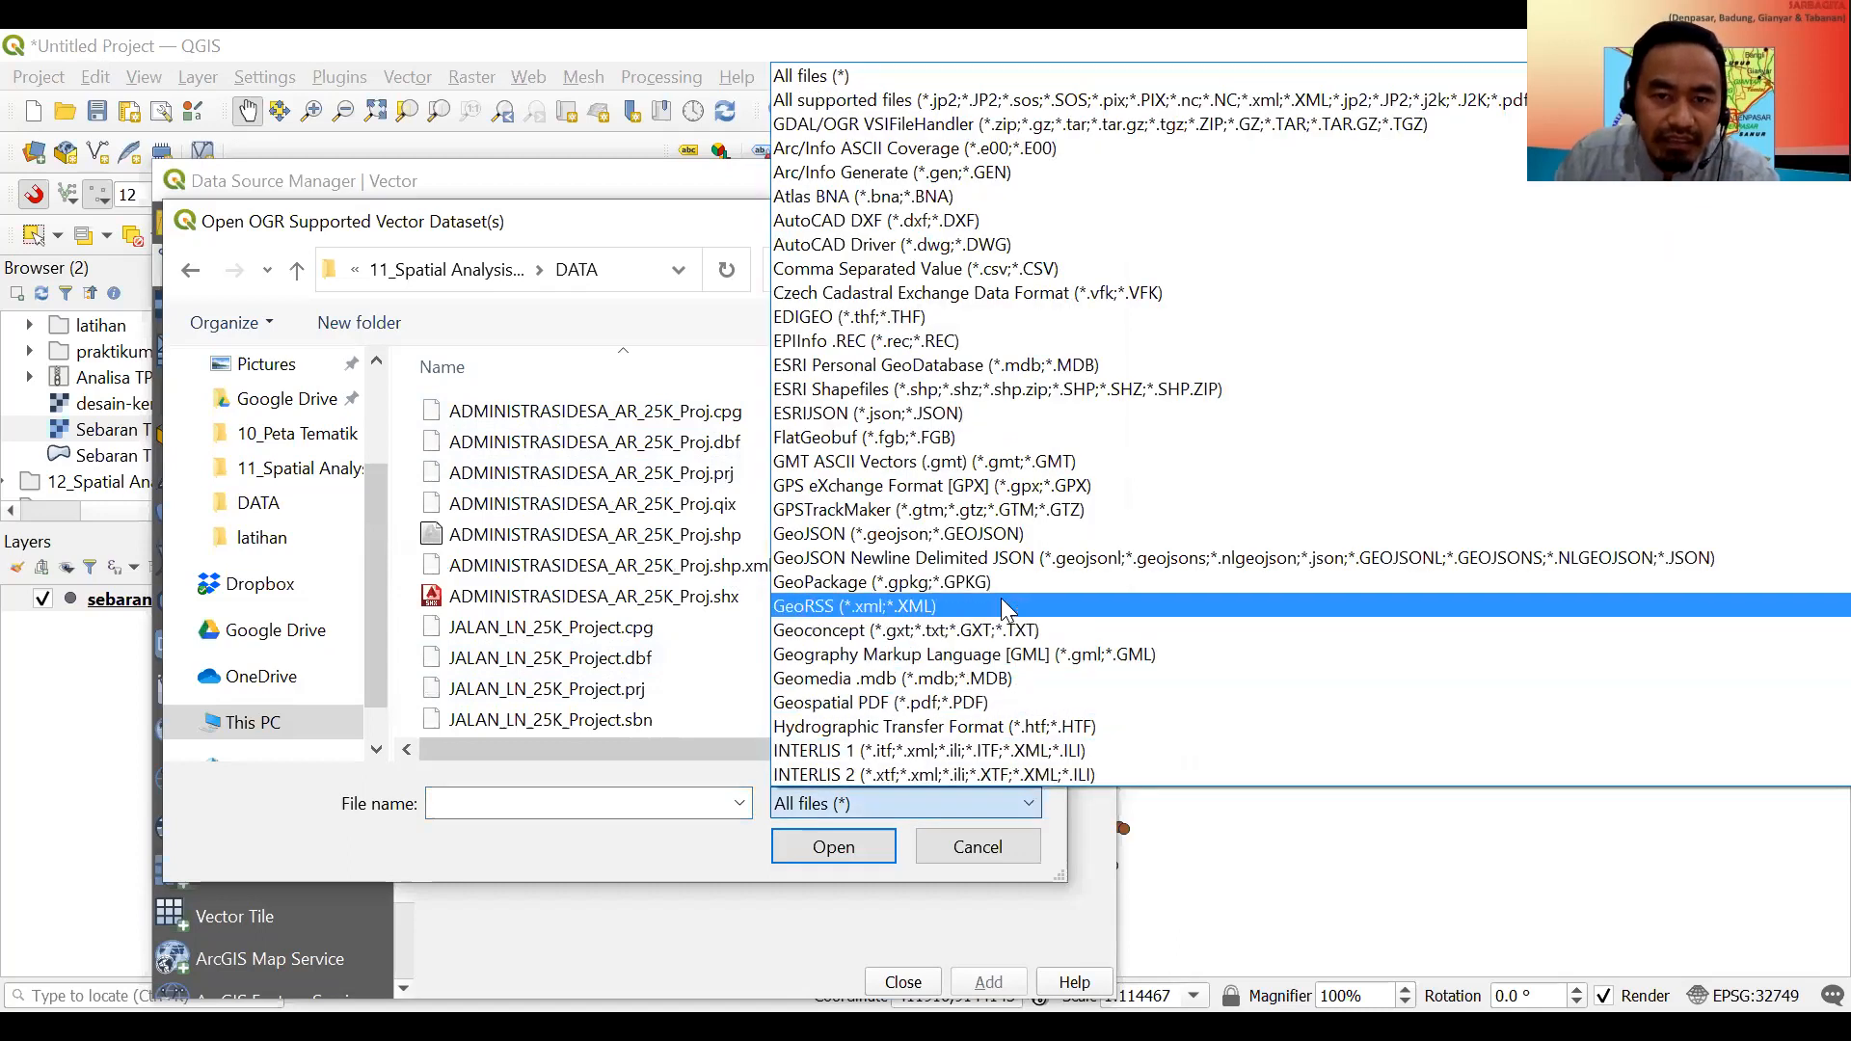
click(981, 389)
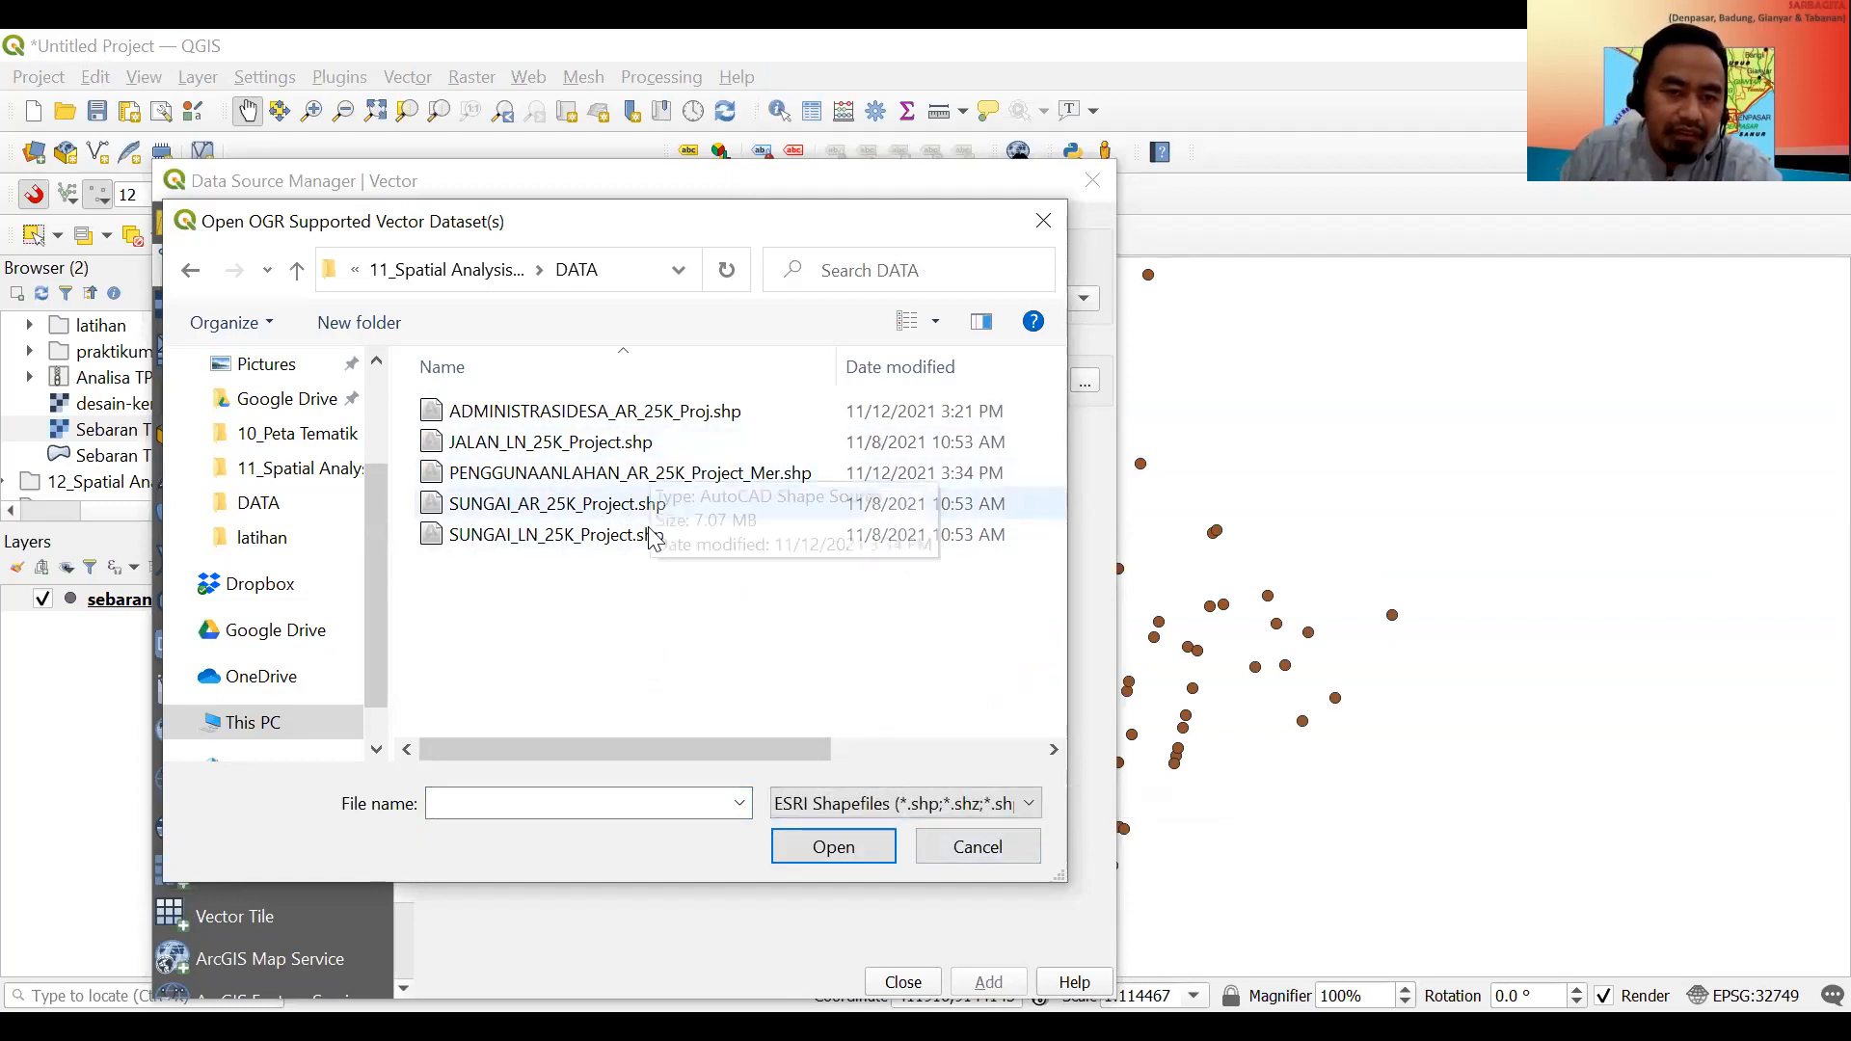
Add ADMINISTRASIDESA_AR_25K_Proj.shp to the map and place its layer beneath the sebaran tps ilegal points.
click(605, 410)
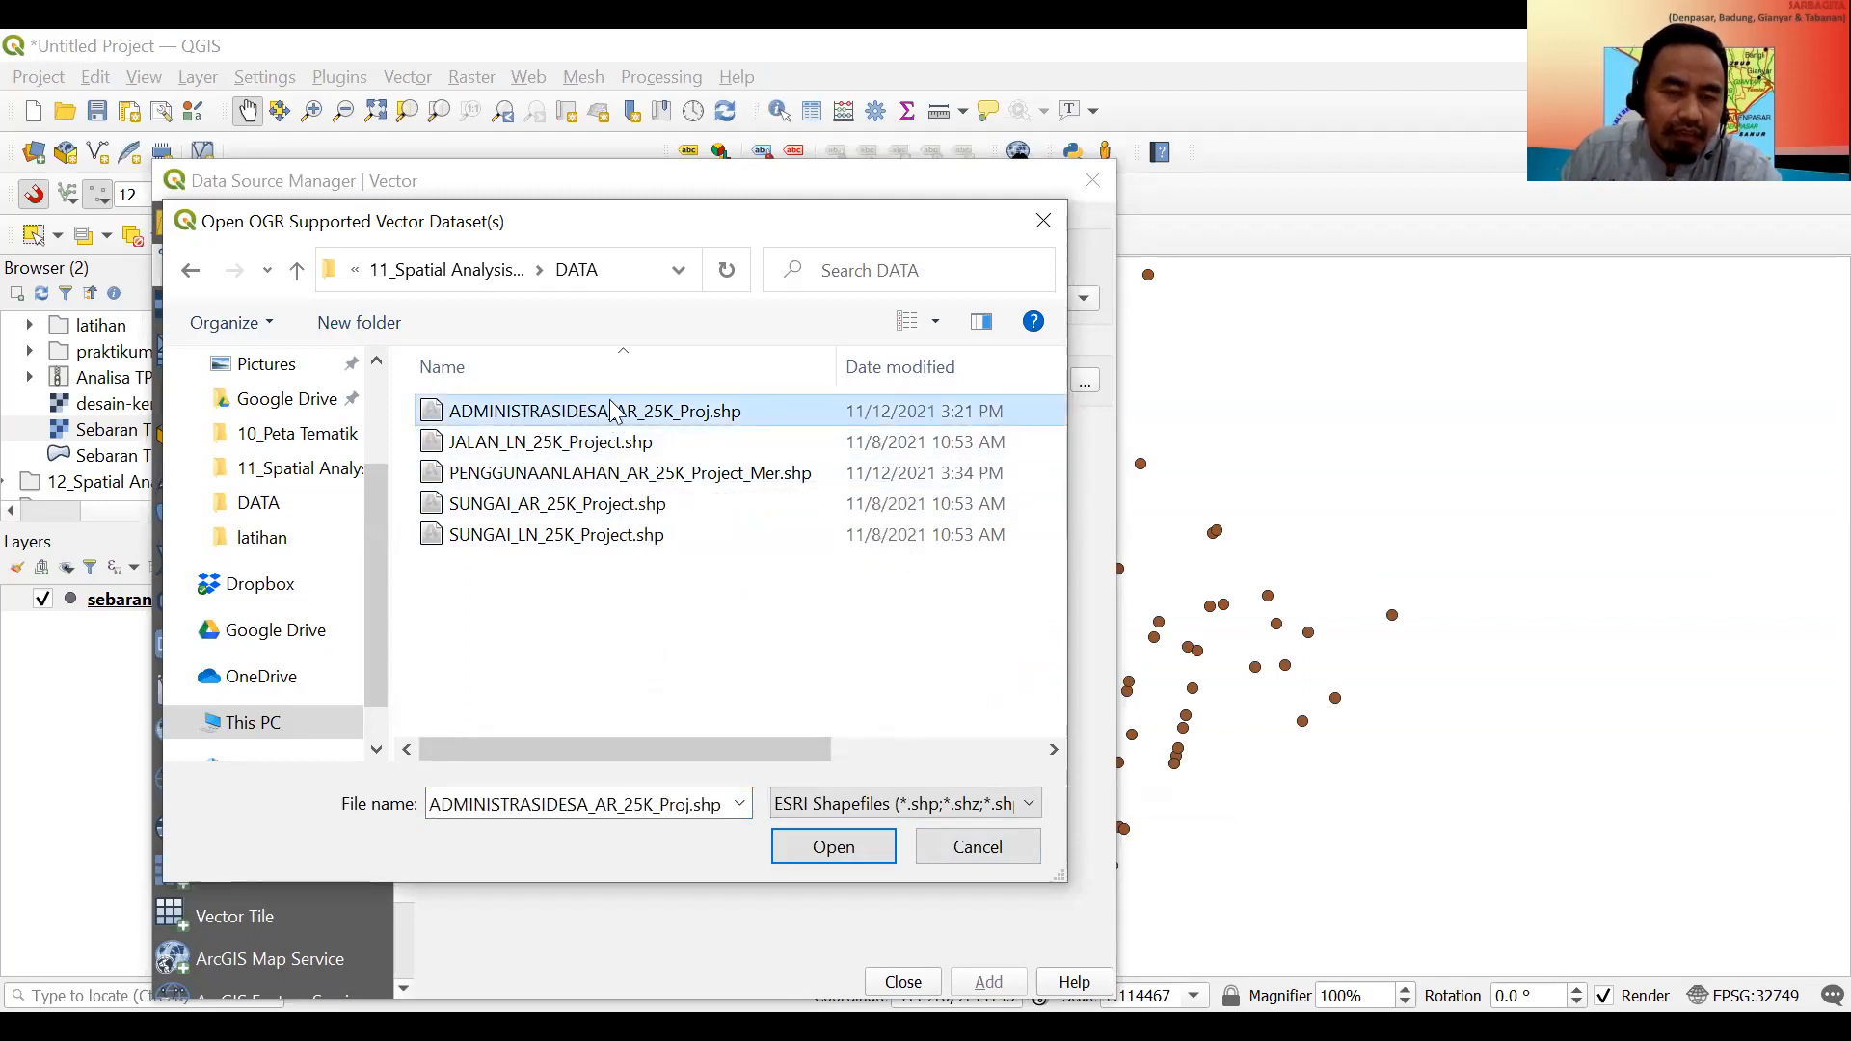
click(845, 854)
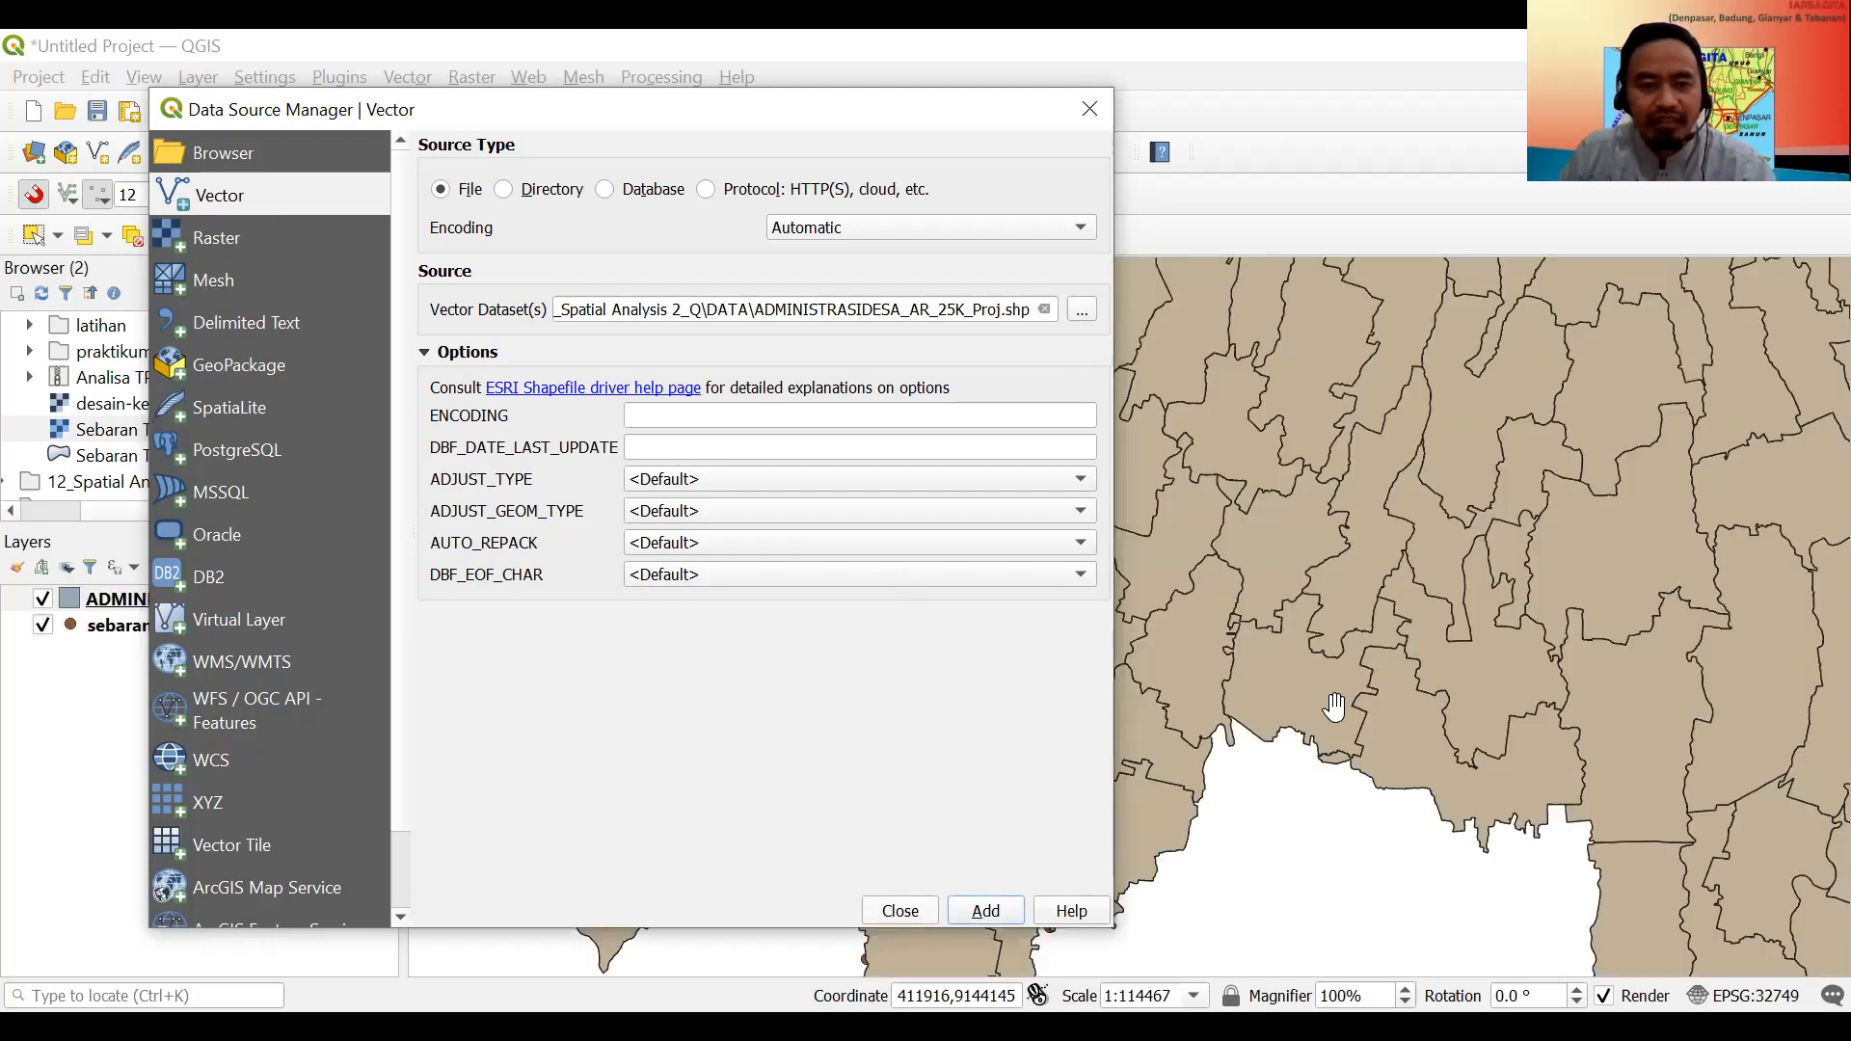
click(929, 914)
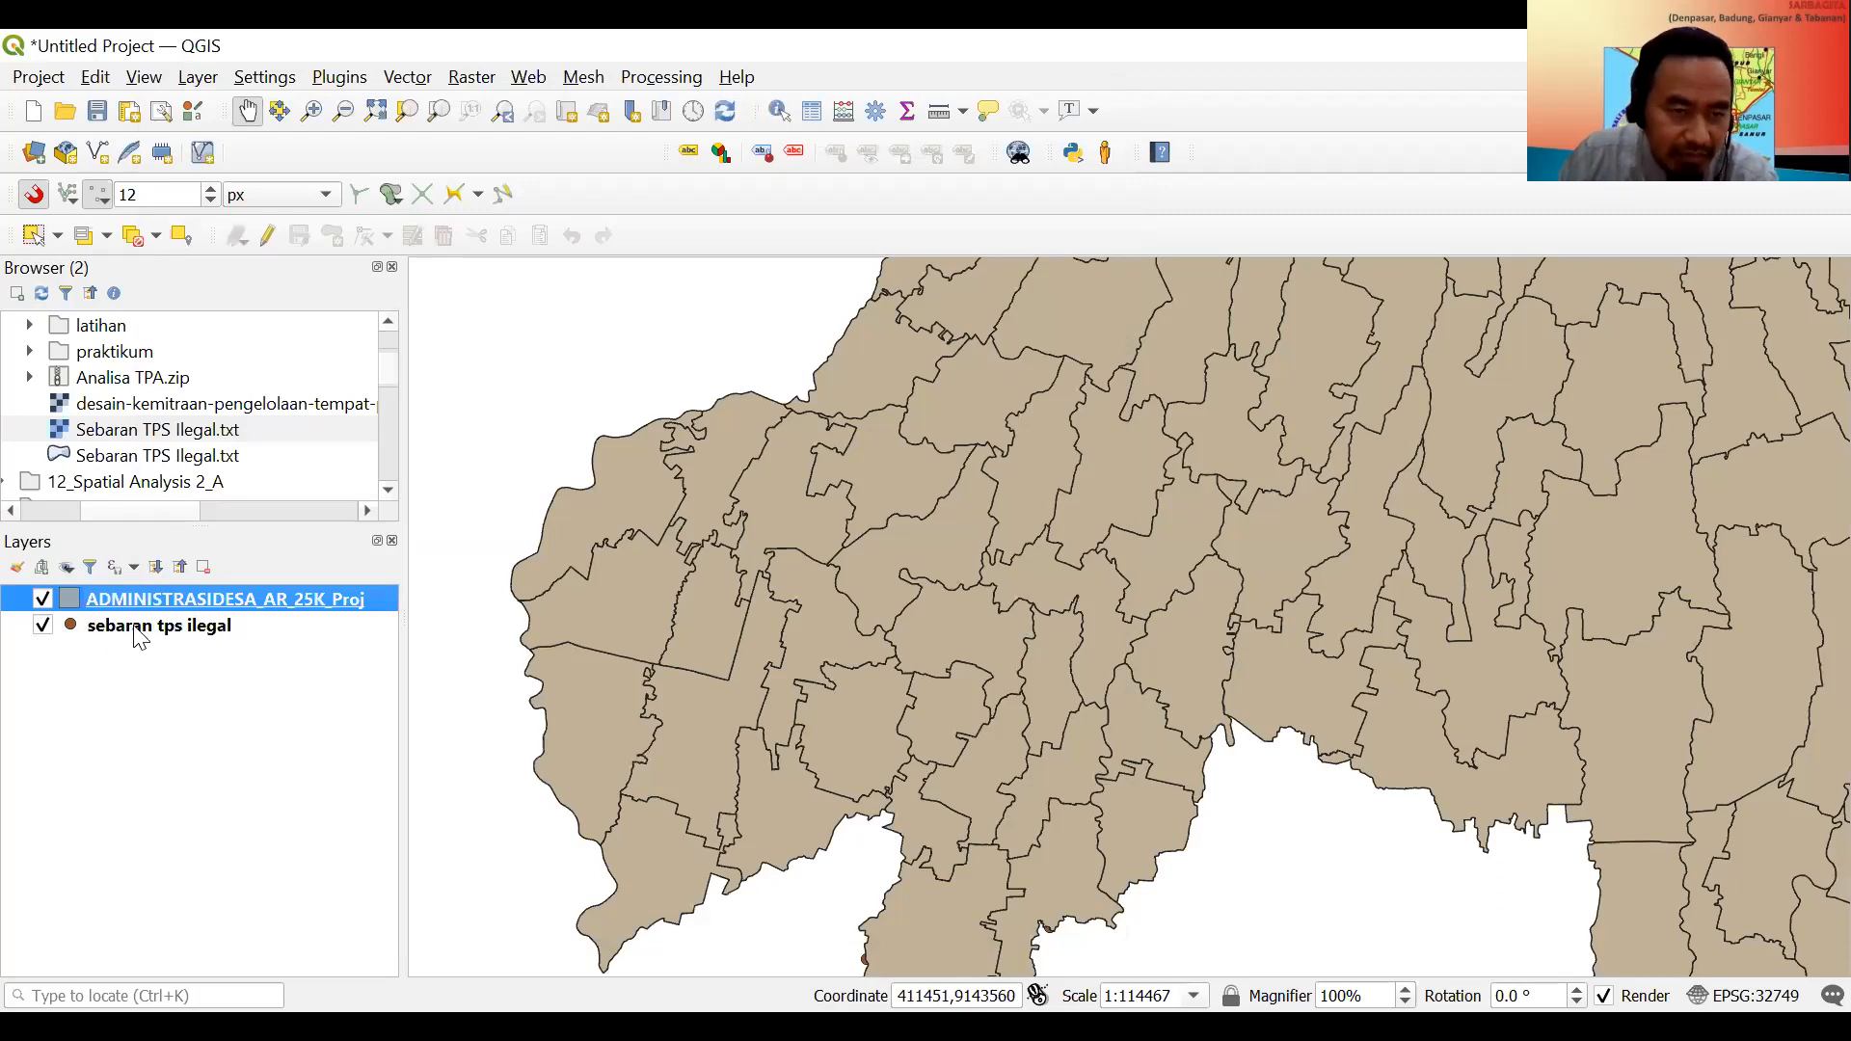
click(140, 629)
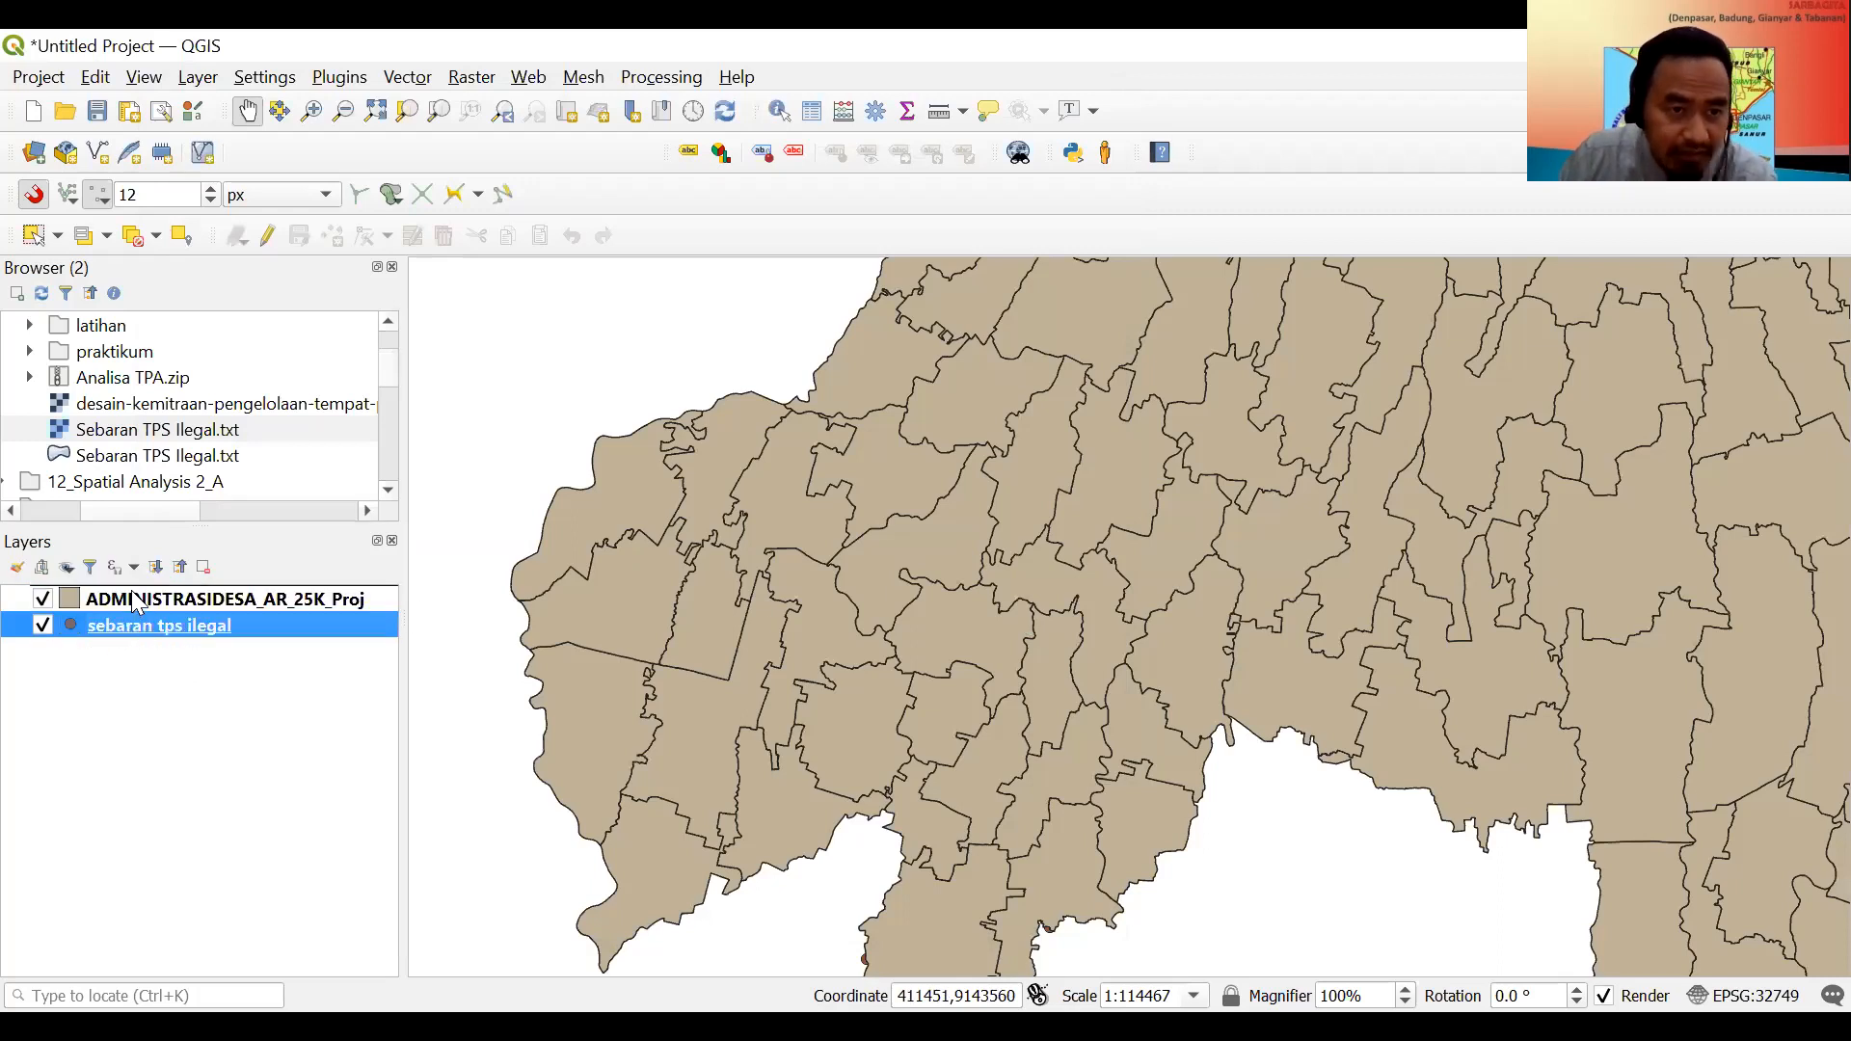
drag(135, 603, 146, 635)
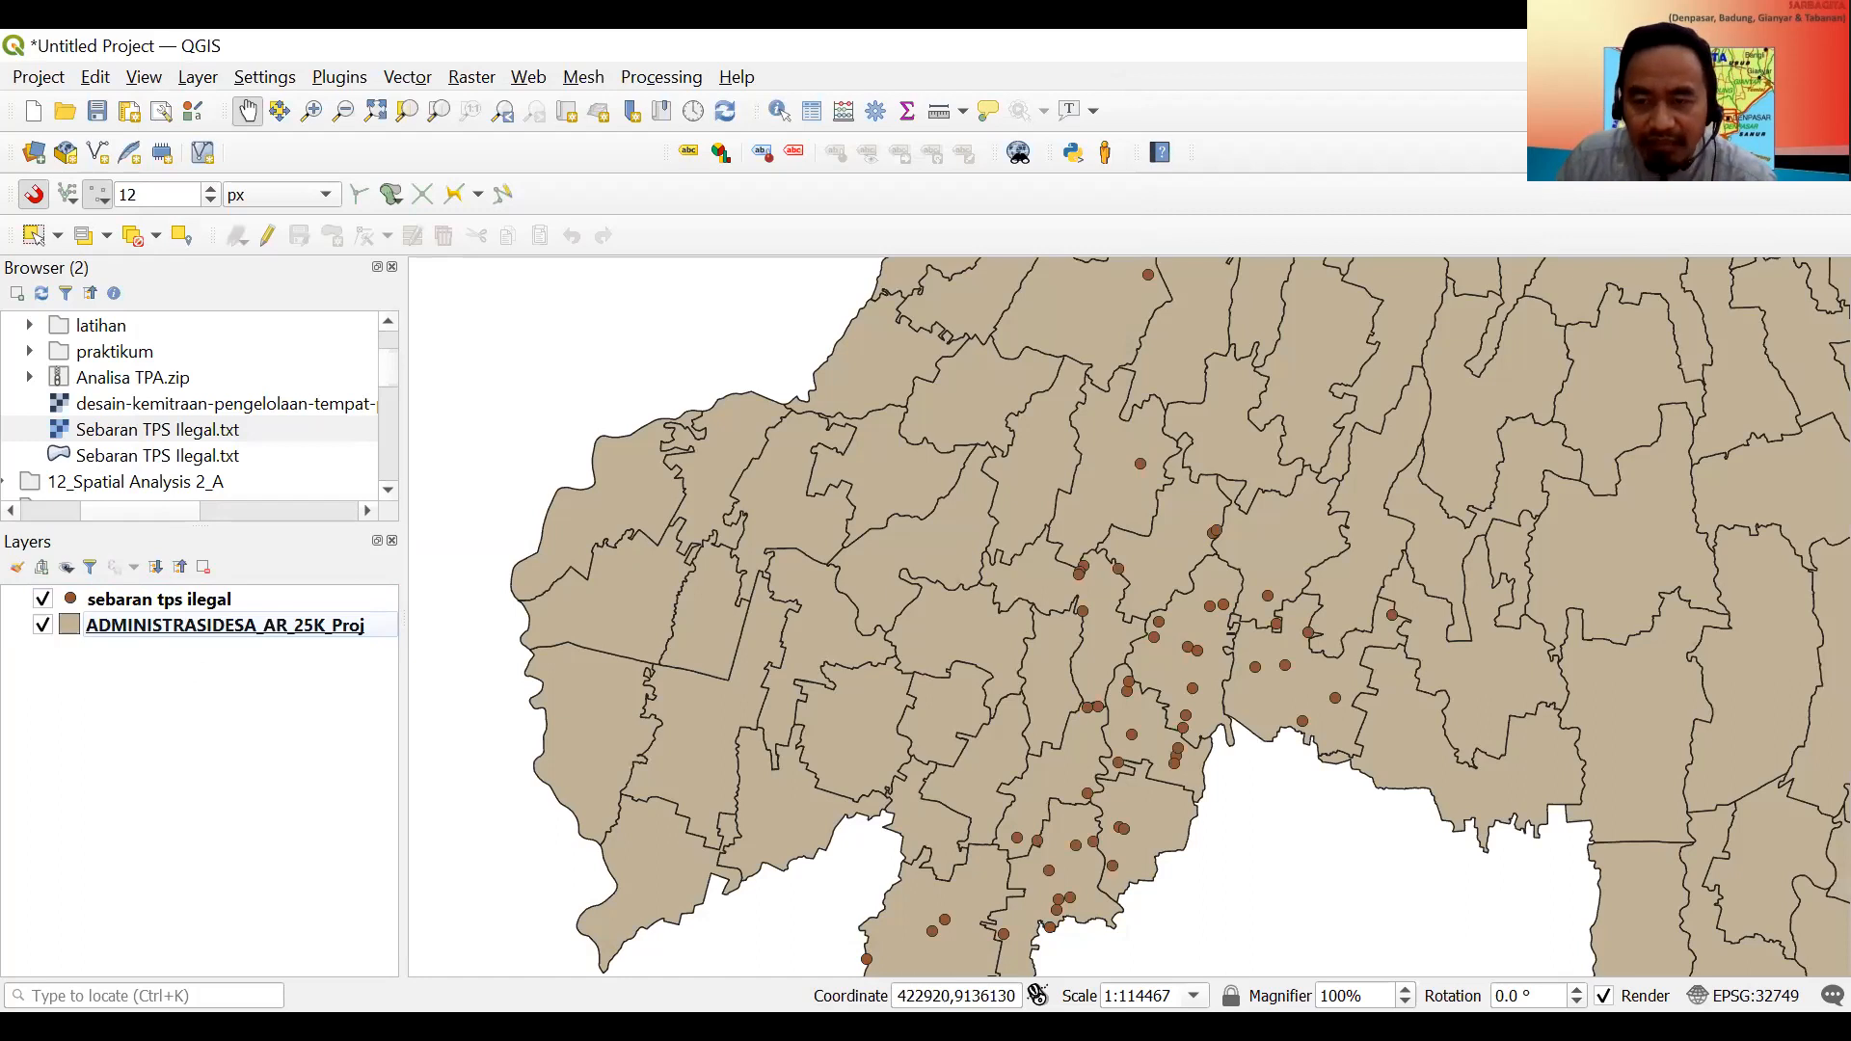
key(alt+Tab)
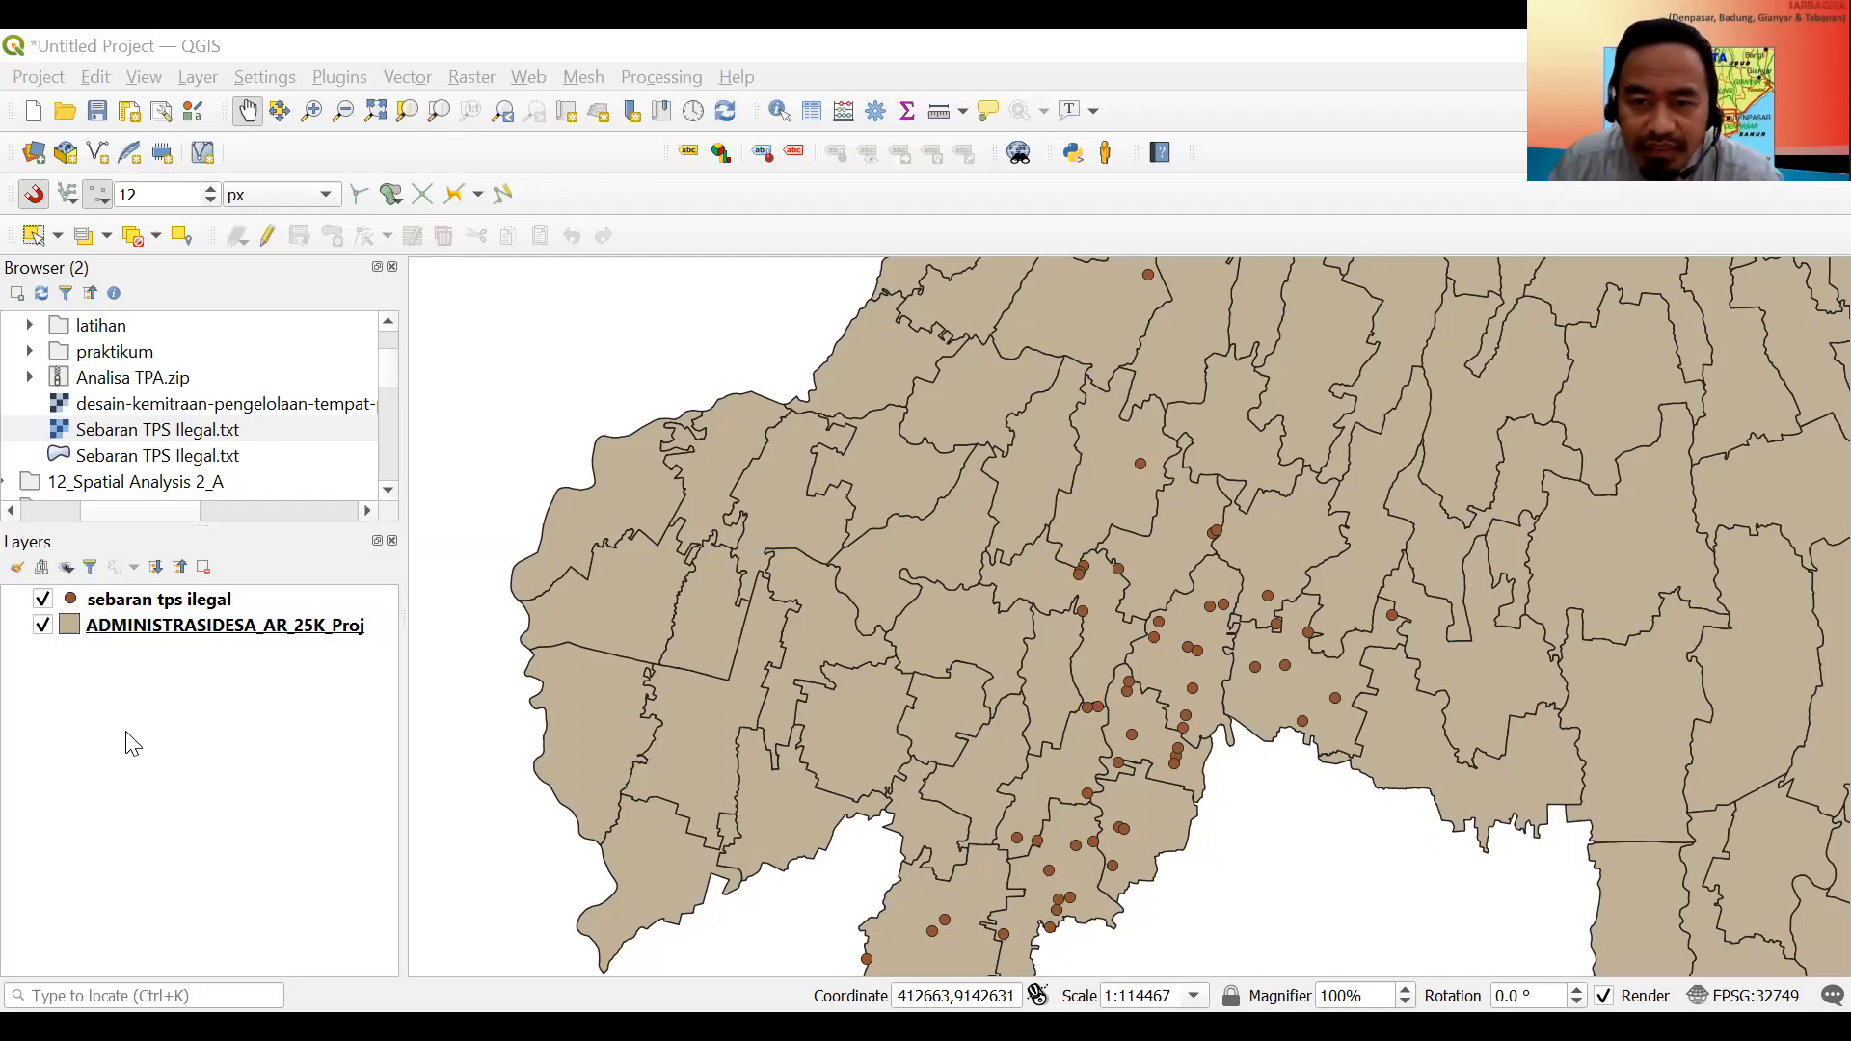
Style the ADMINISTRASIDESA_AR_25K_Proj layer as Categorized by the DESA field, classifying all villages with random colors.
click(123, 626)
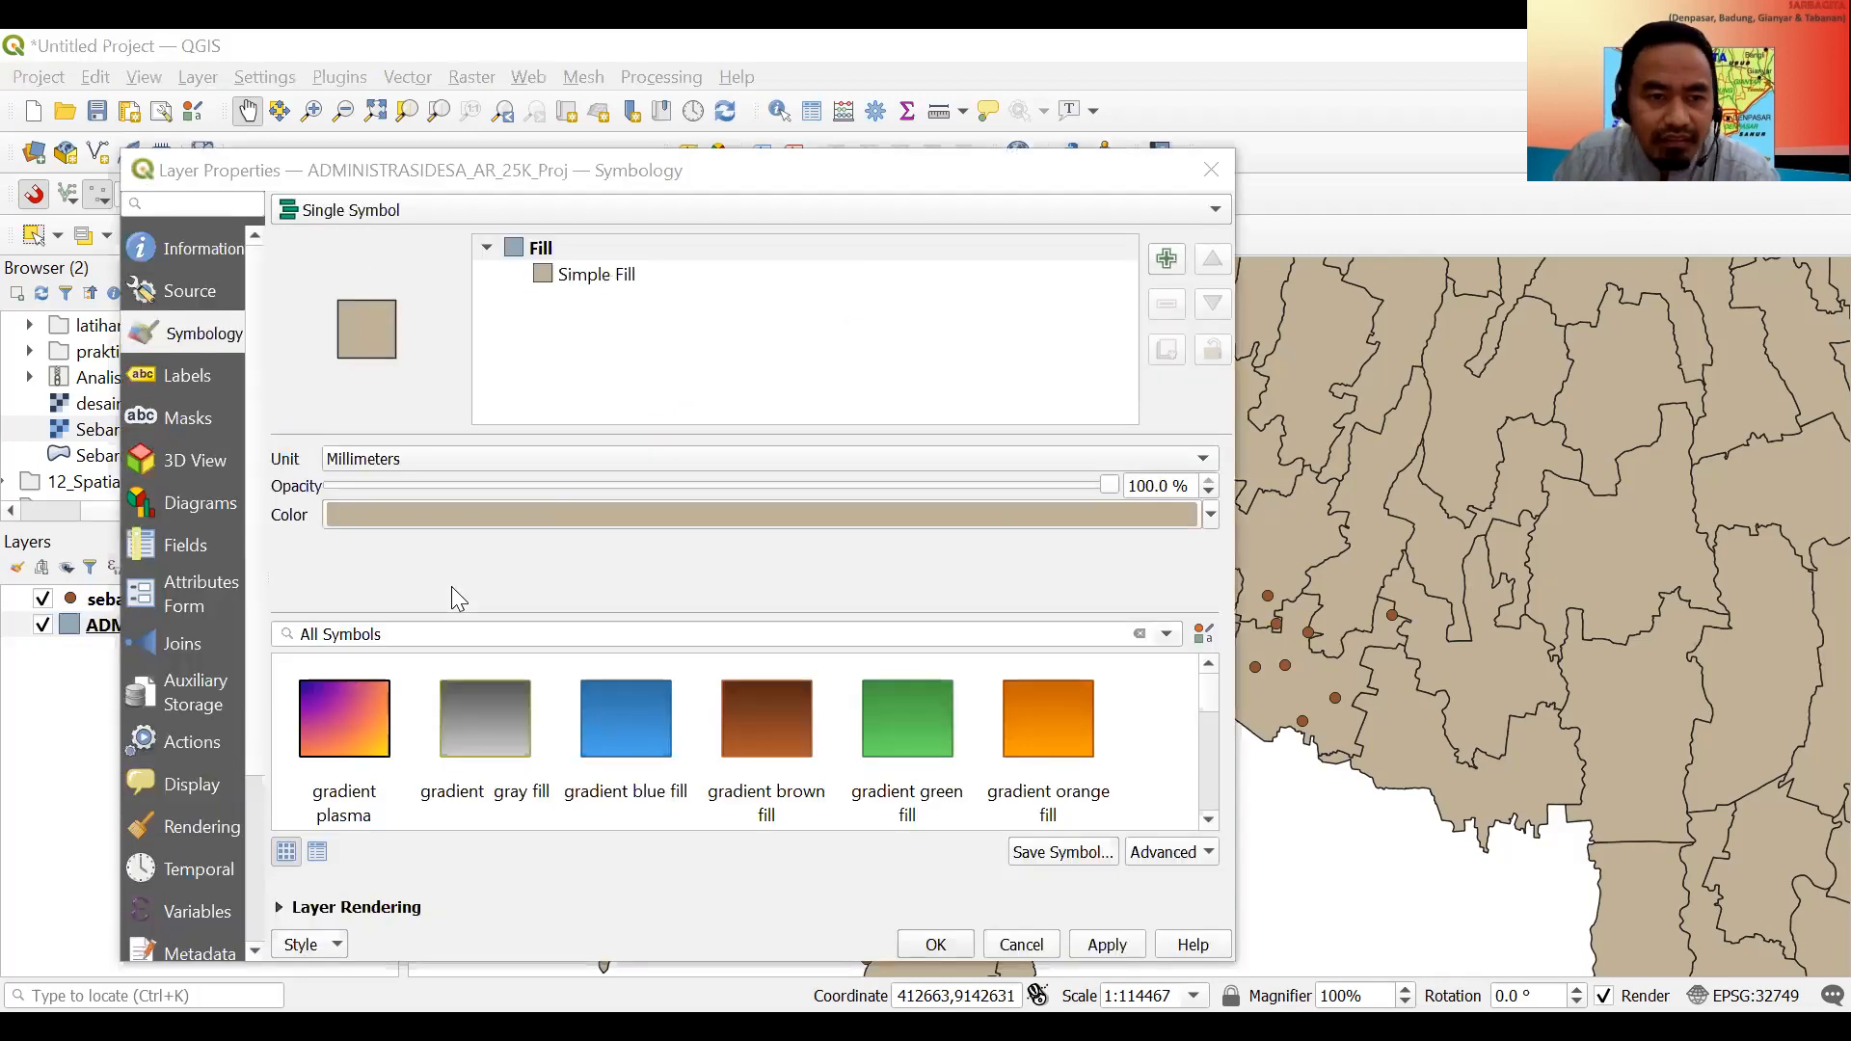
click(328, 221)
click(342, 239)
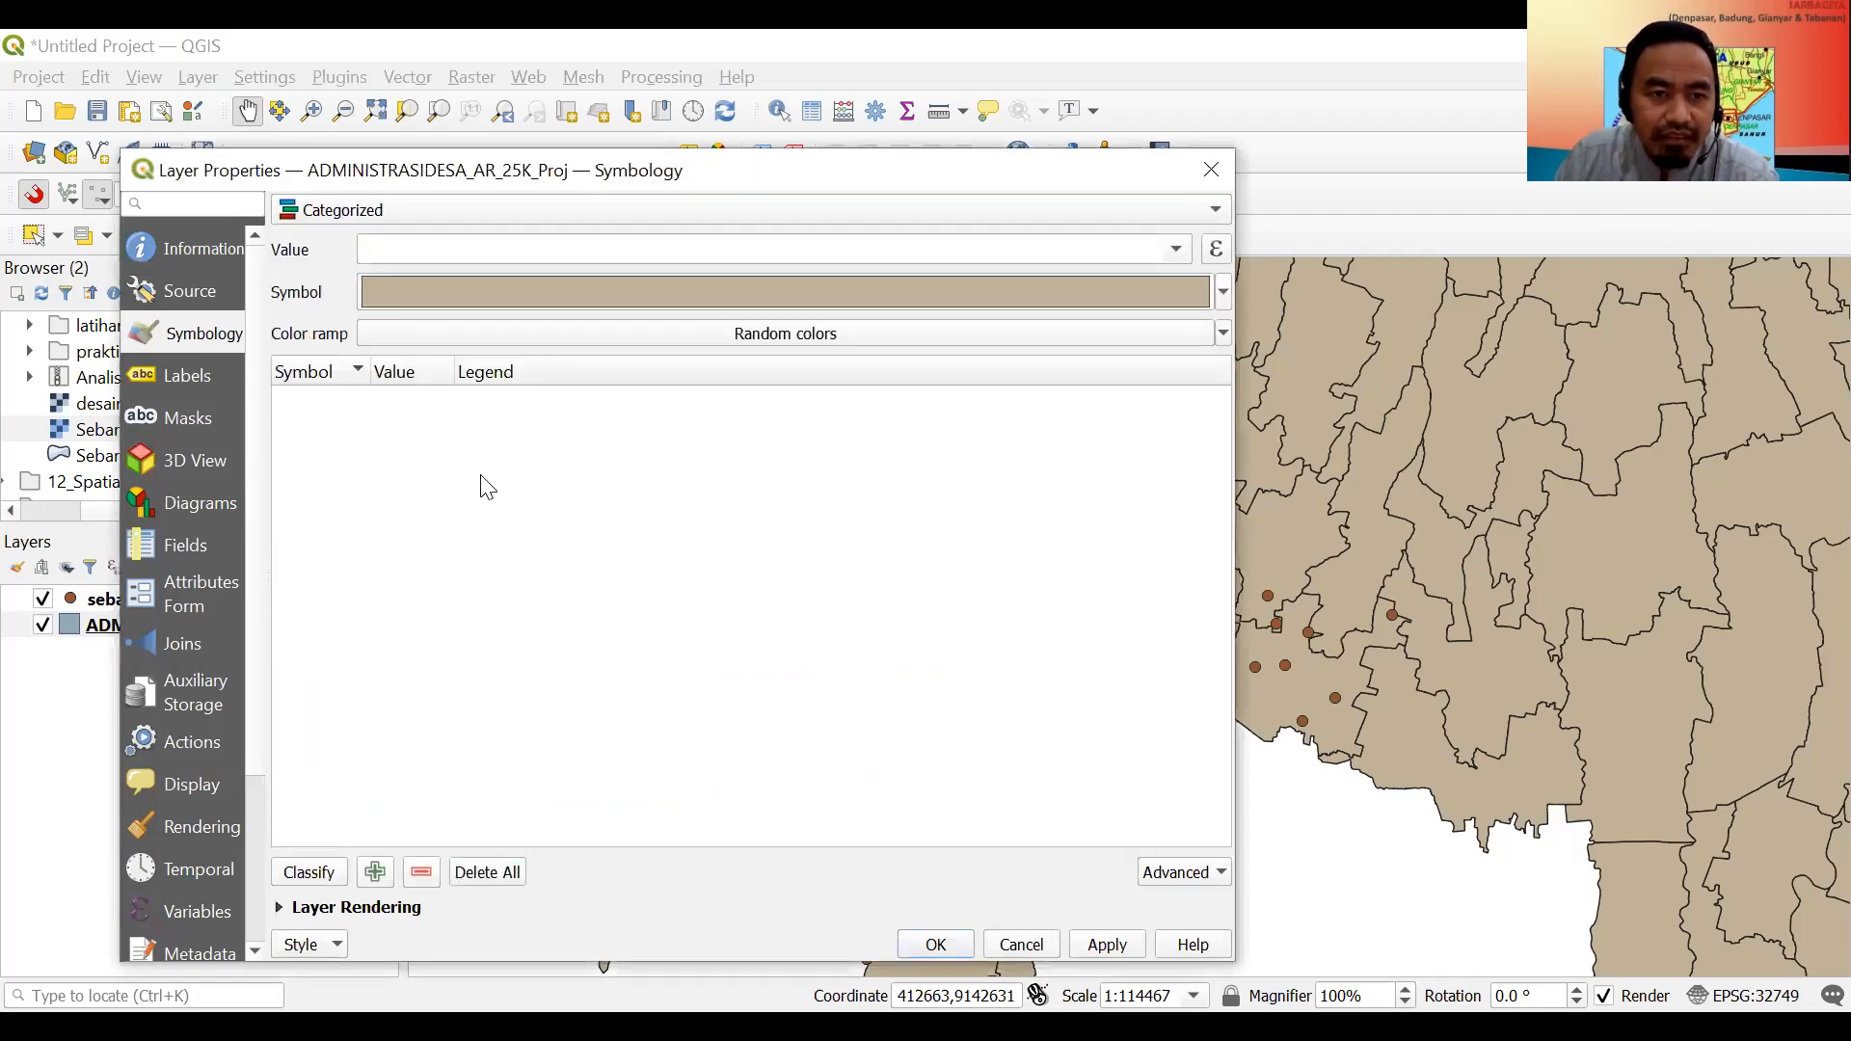
click(1177, 249)
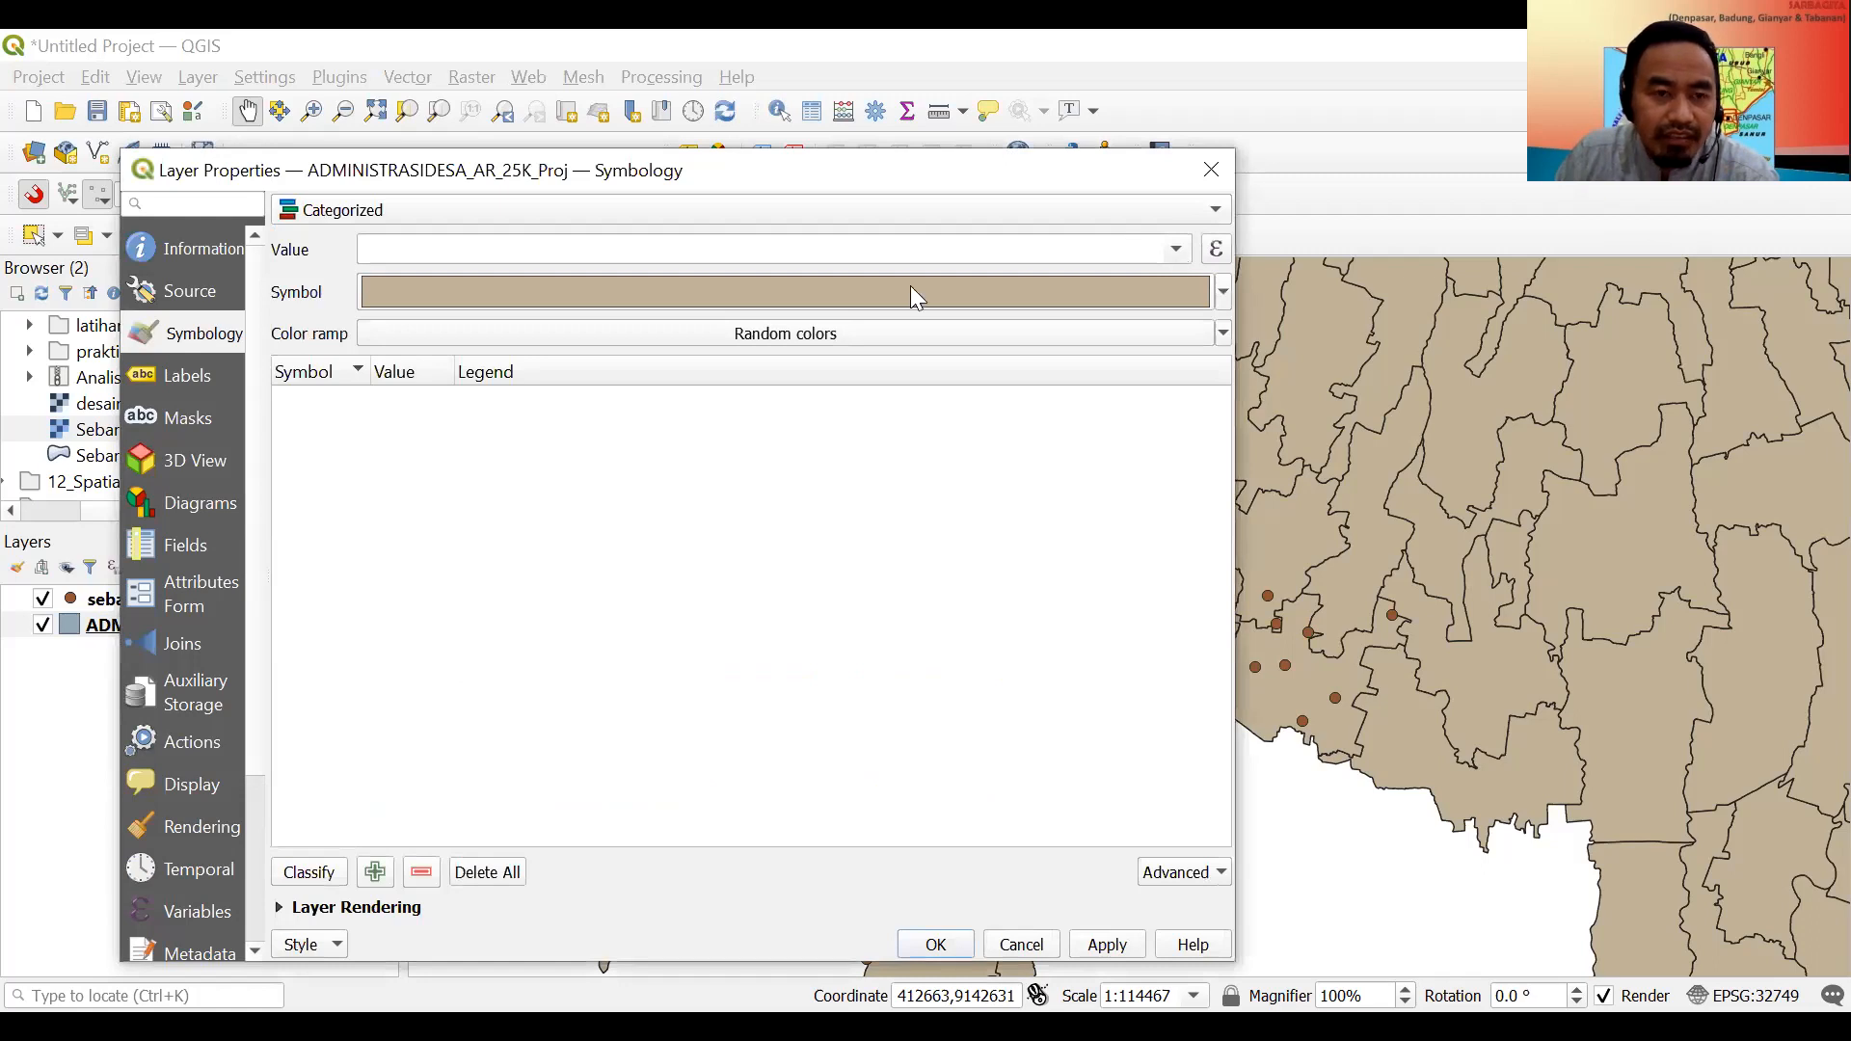
click(627, 351)
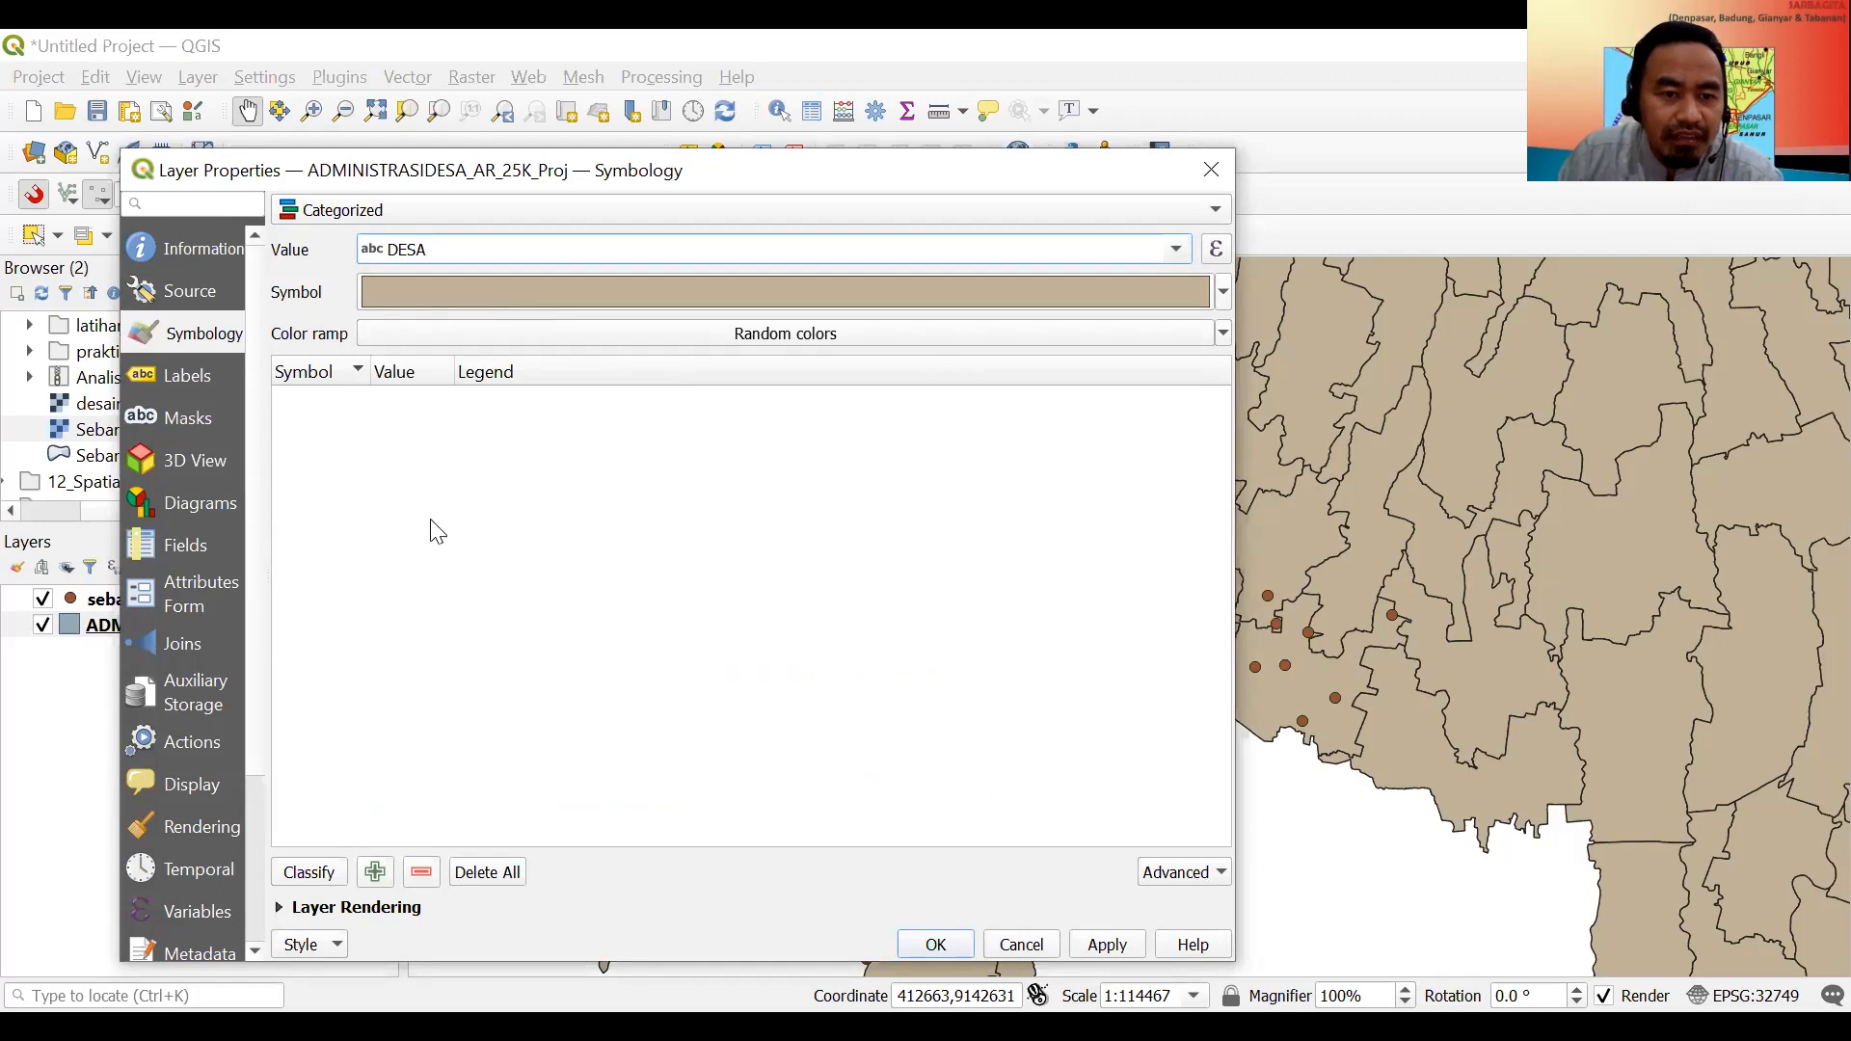
click(313, 873)
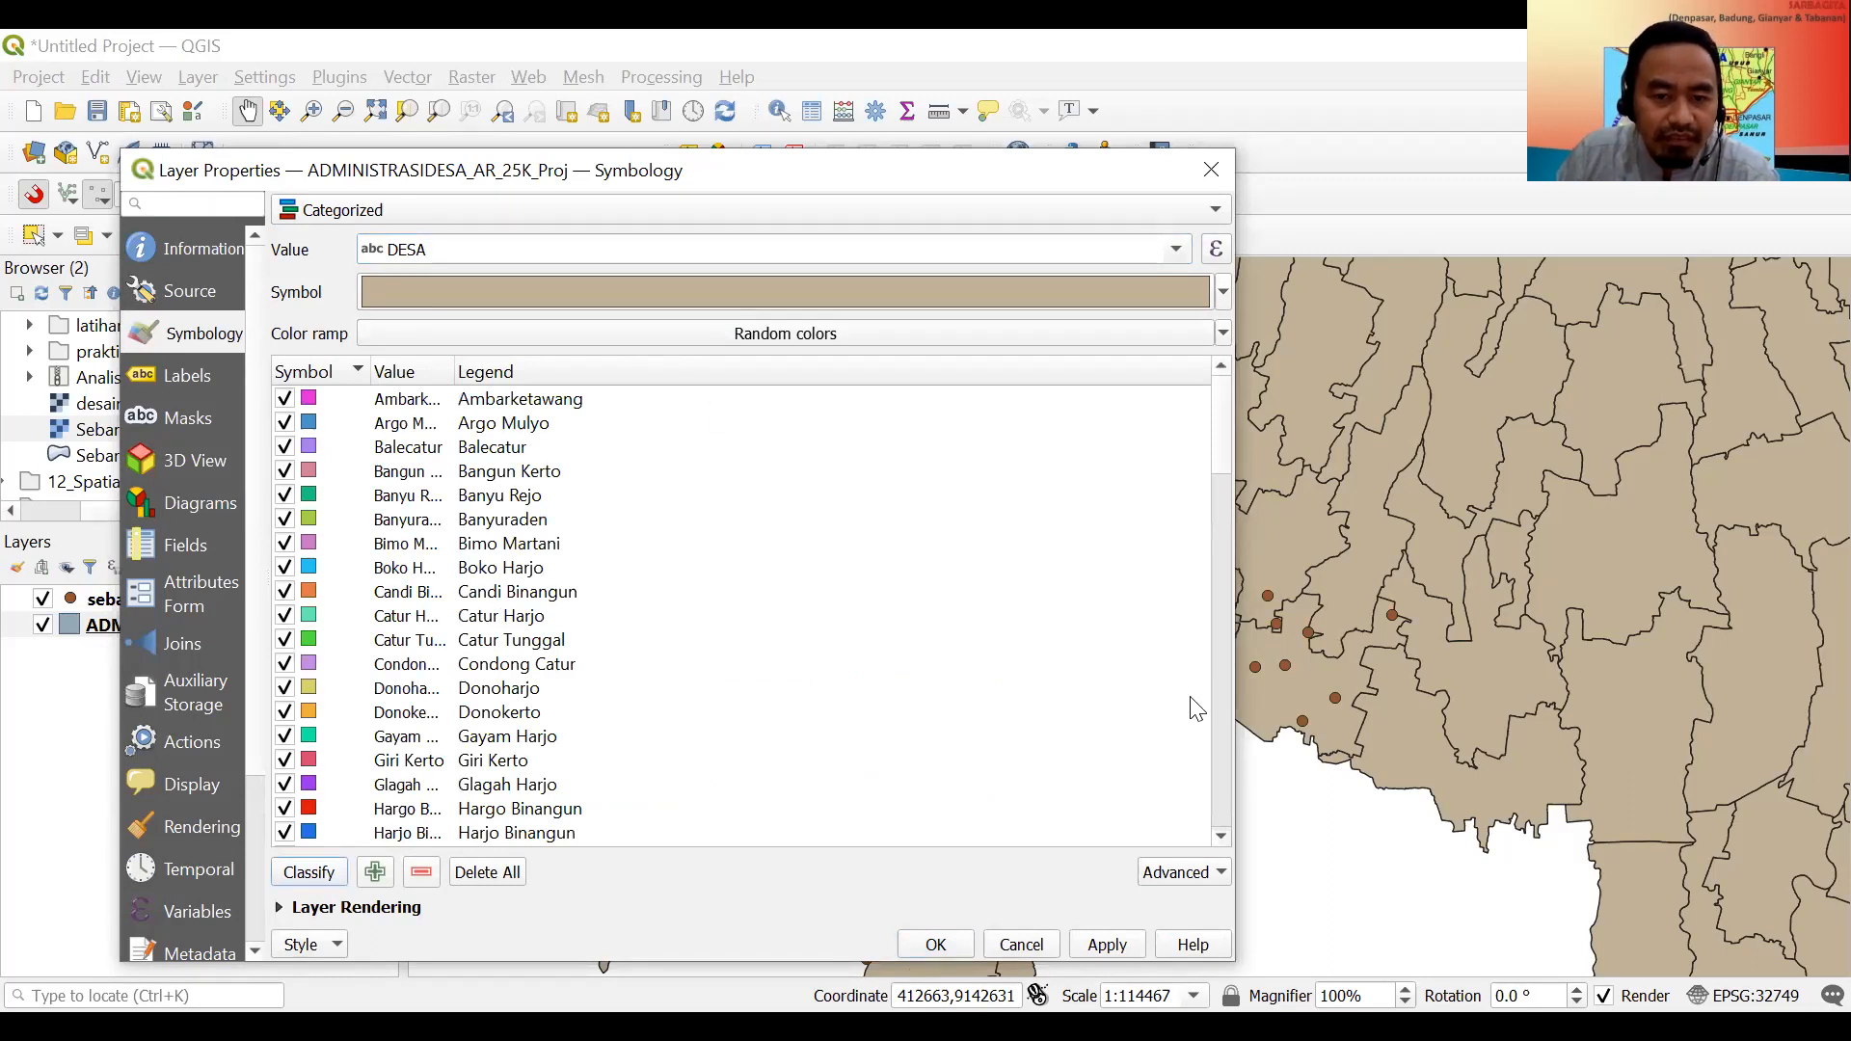
click(1102, 950)
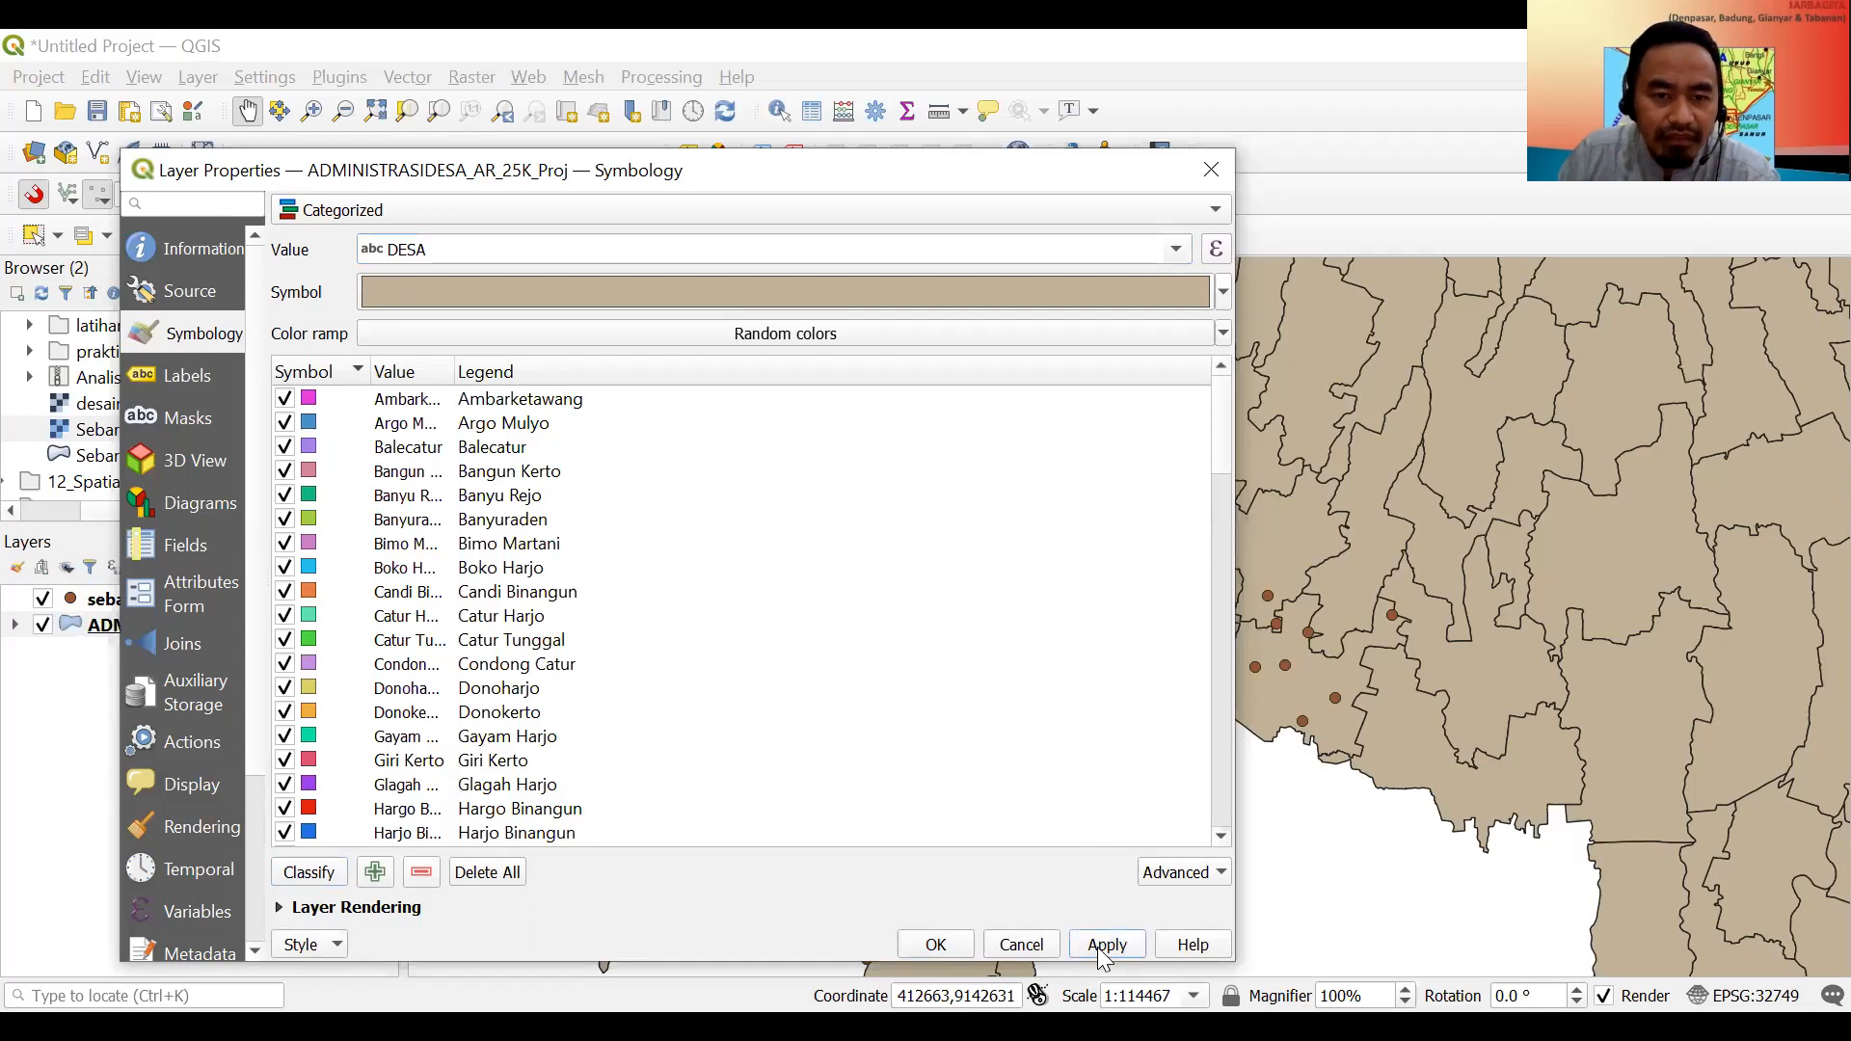
click(970, 954)
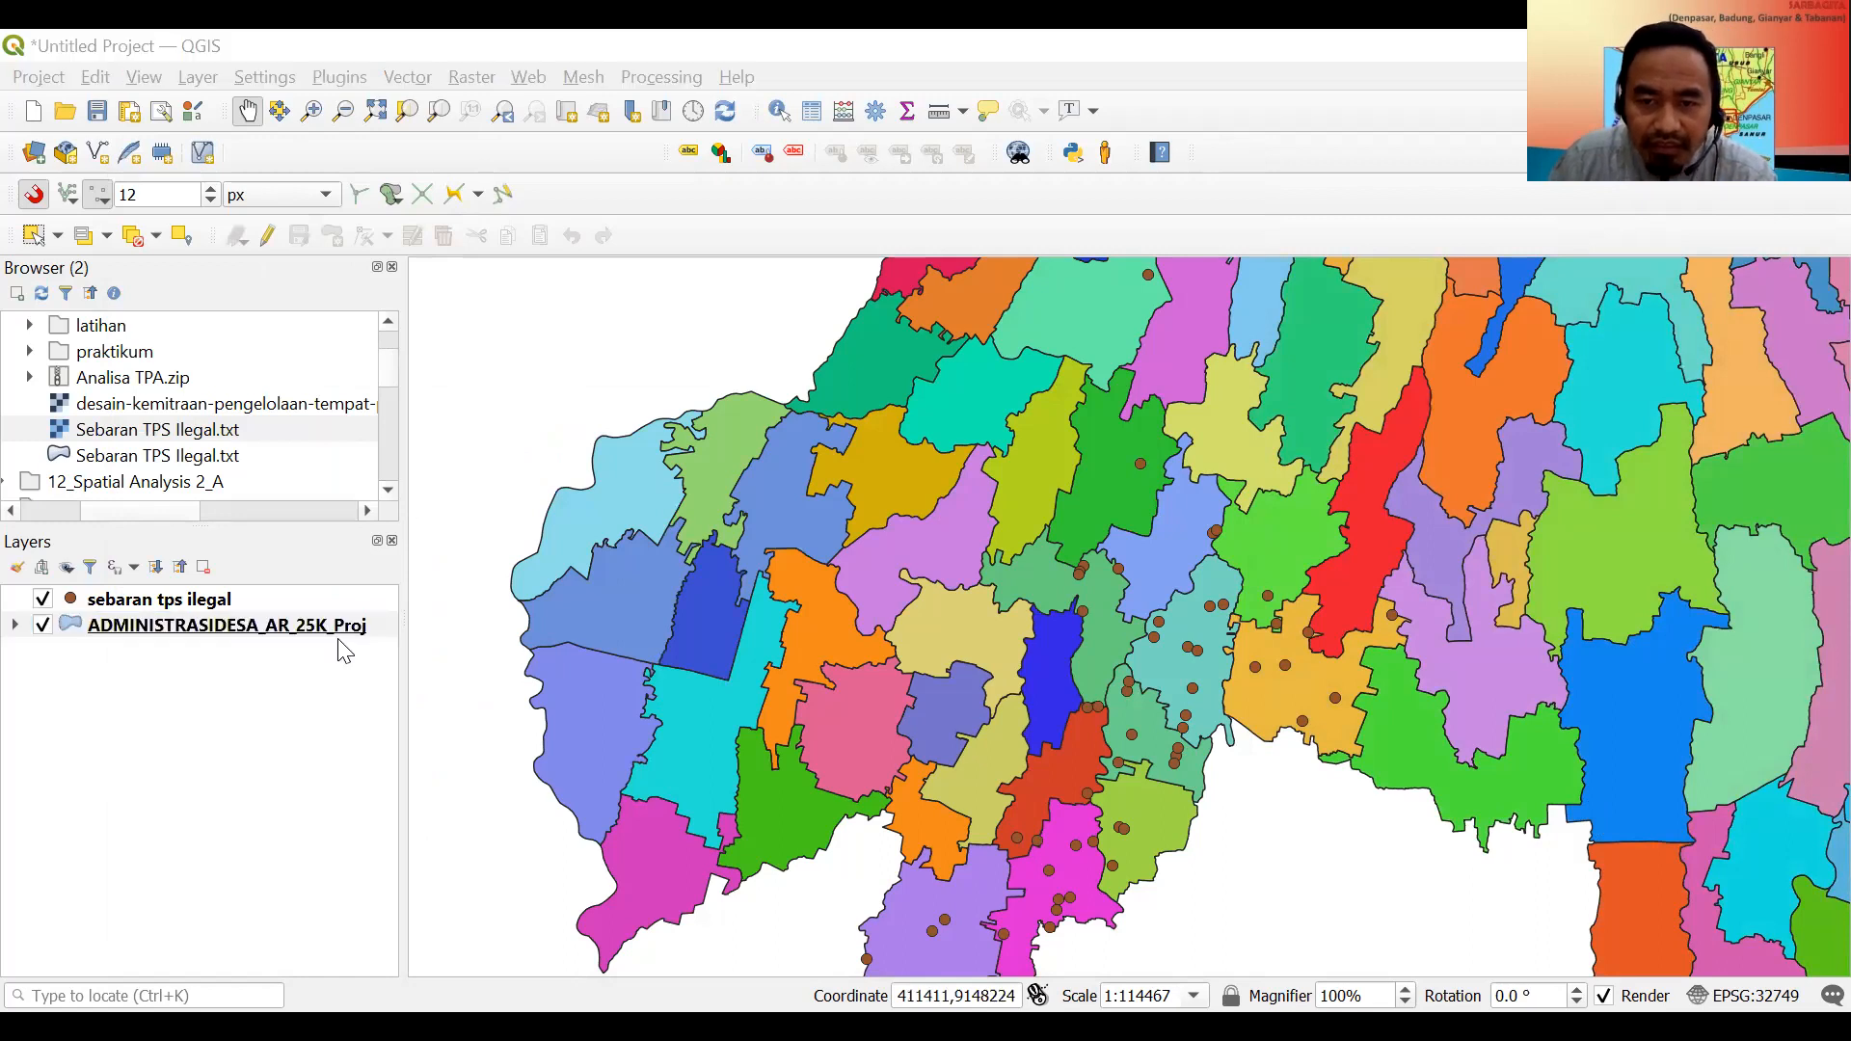
Change the marker color of the sebaran tps ilegal layer to red and apply it.
double_click(116, 602)
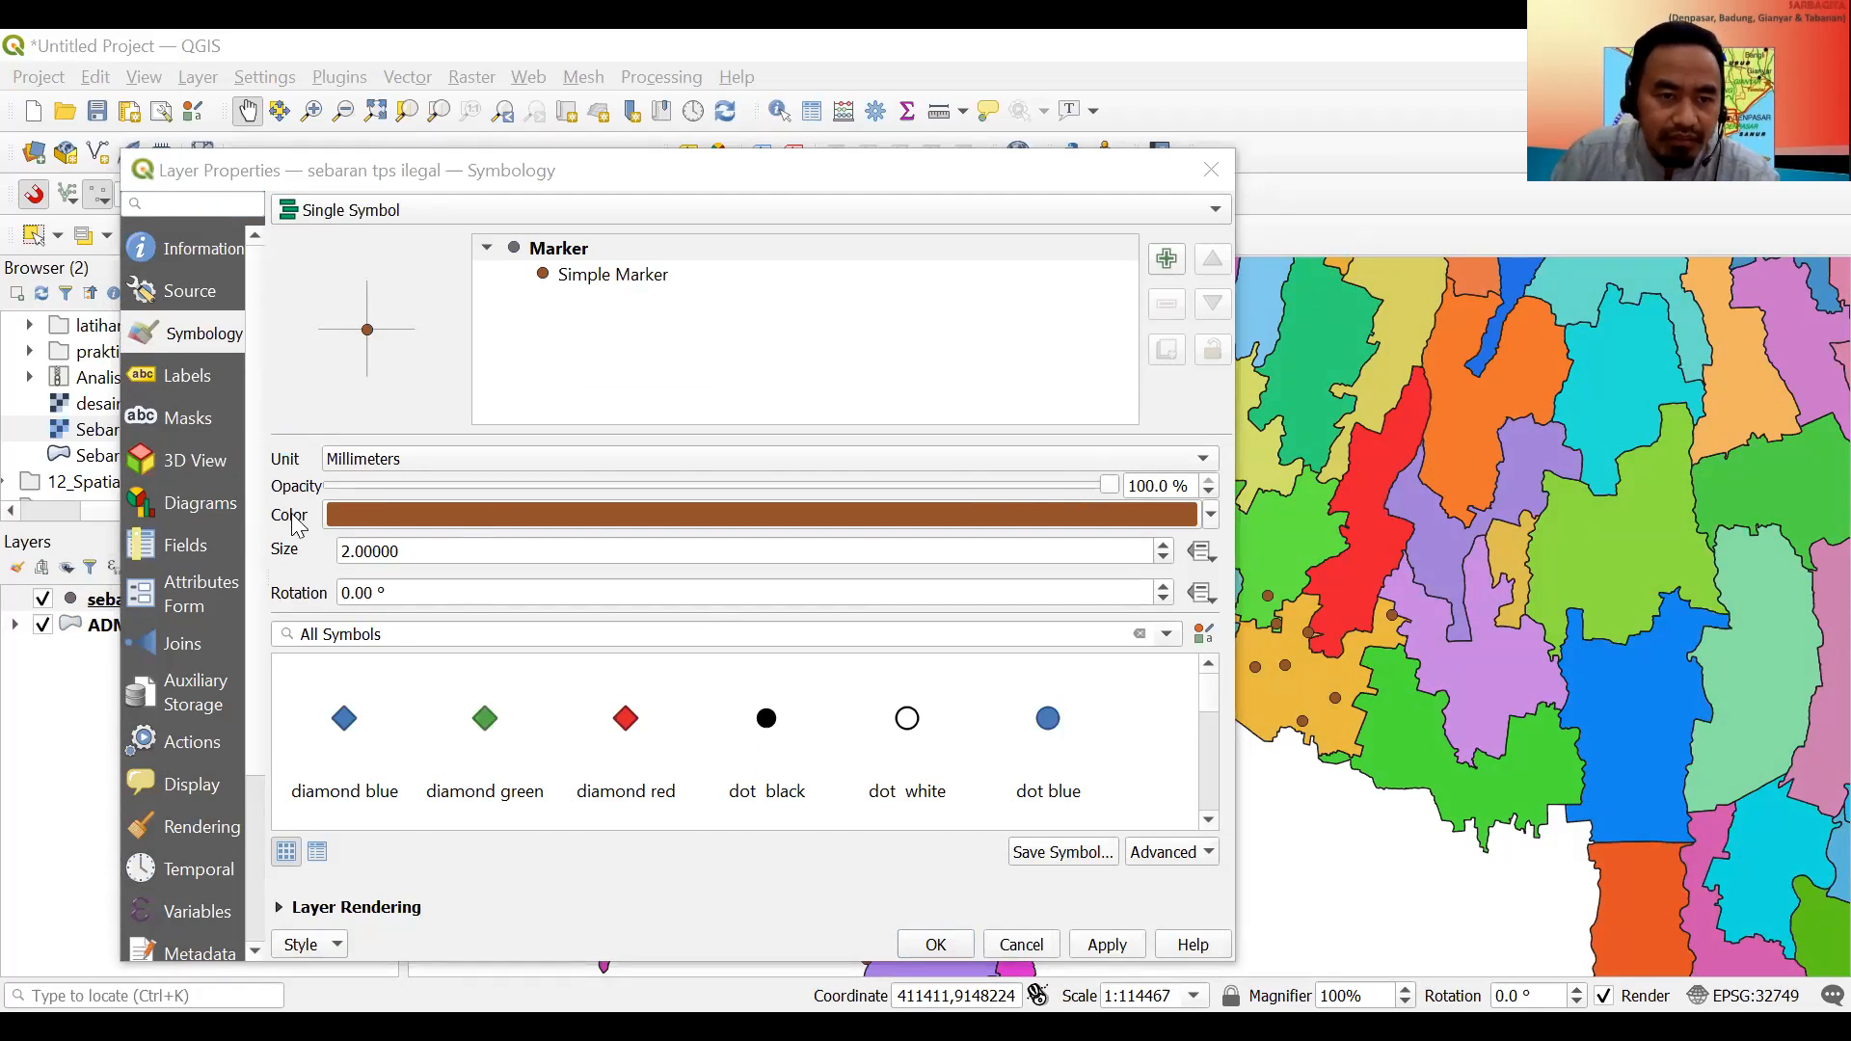
click(1217, 521)
click(1209, 517)
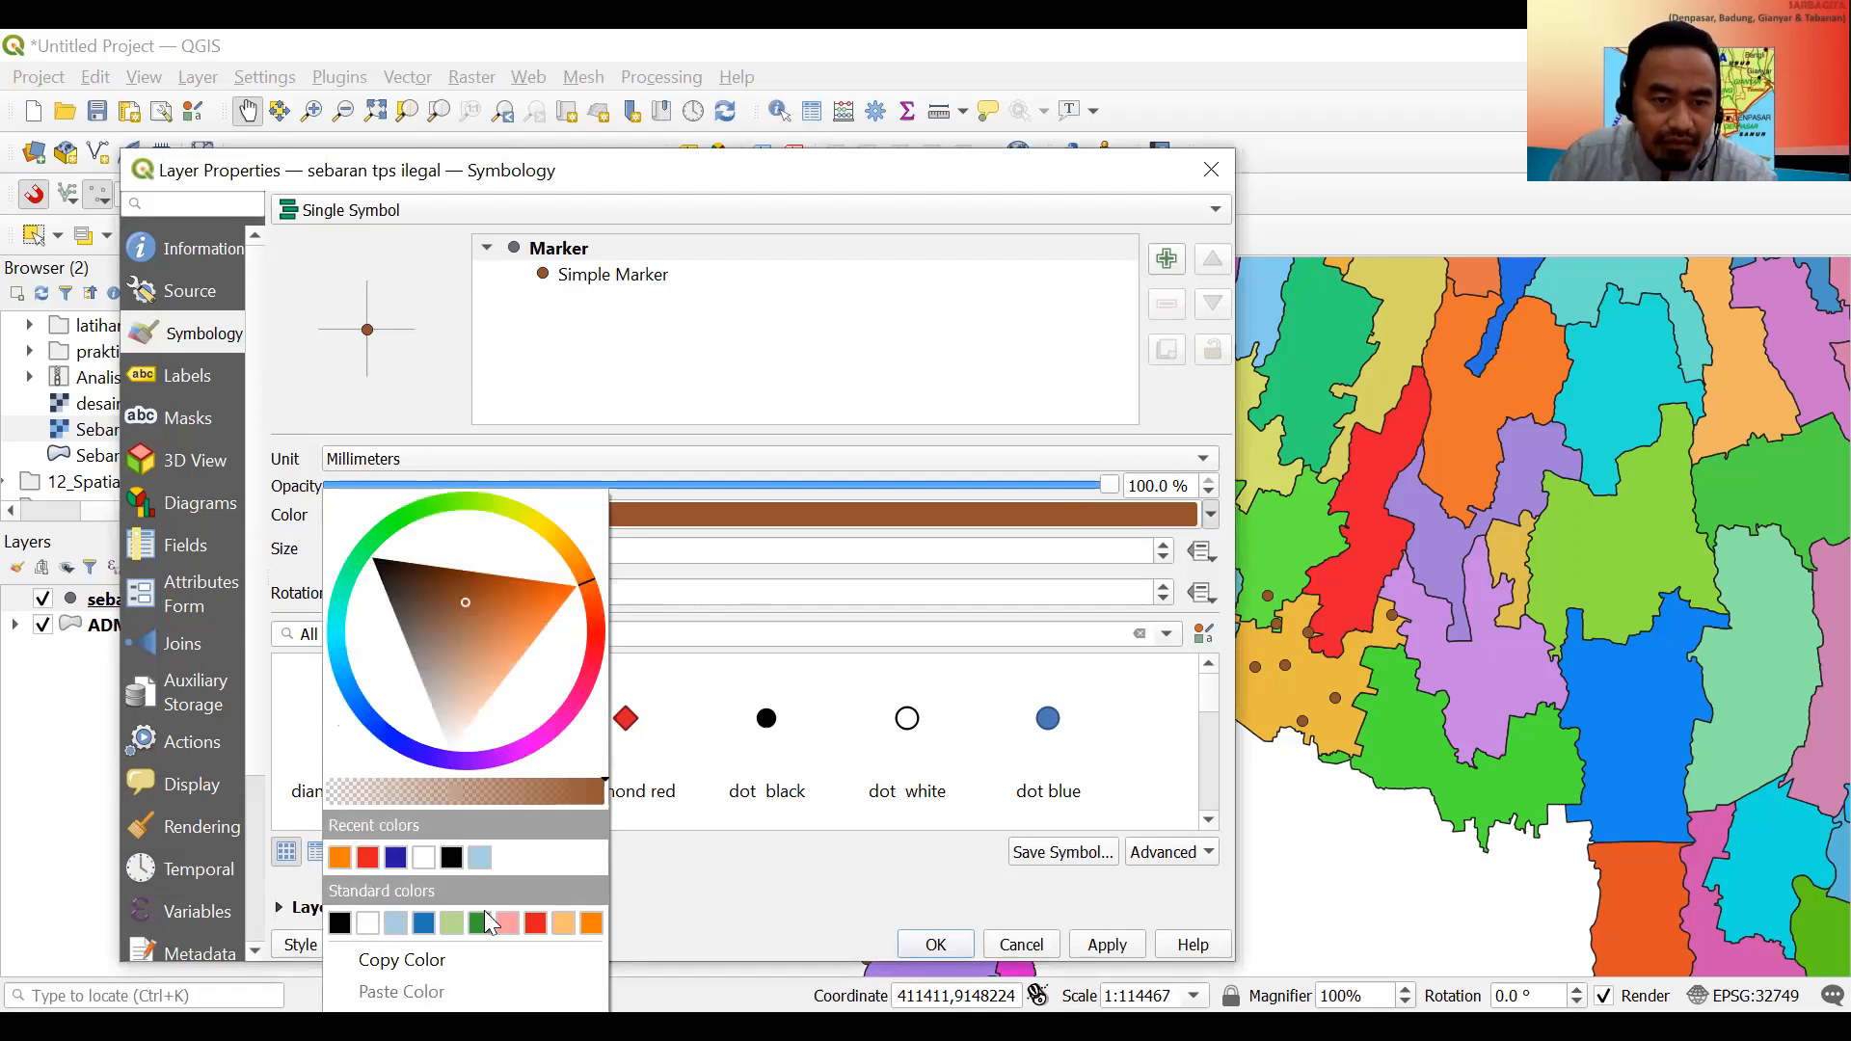
click(537, 924)
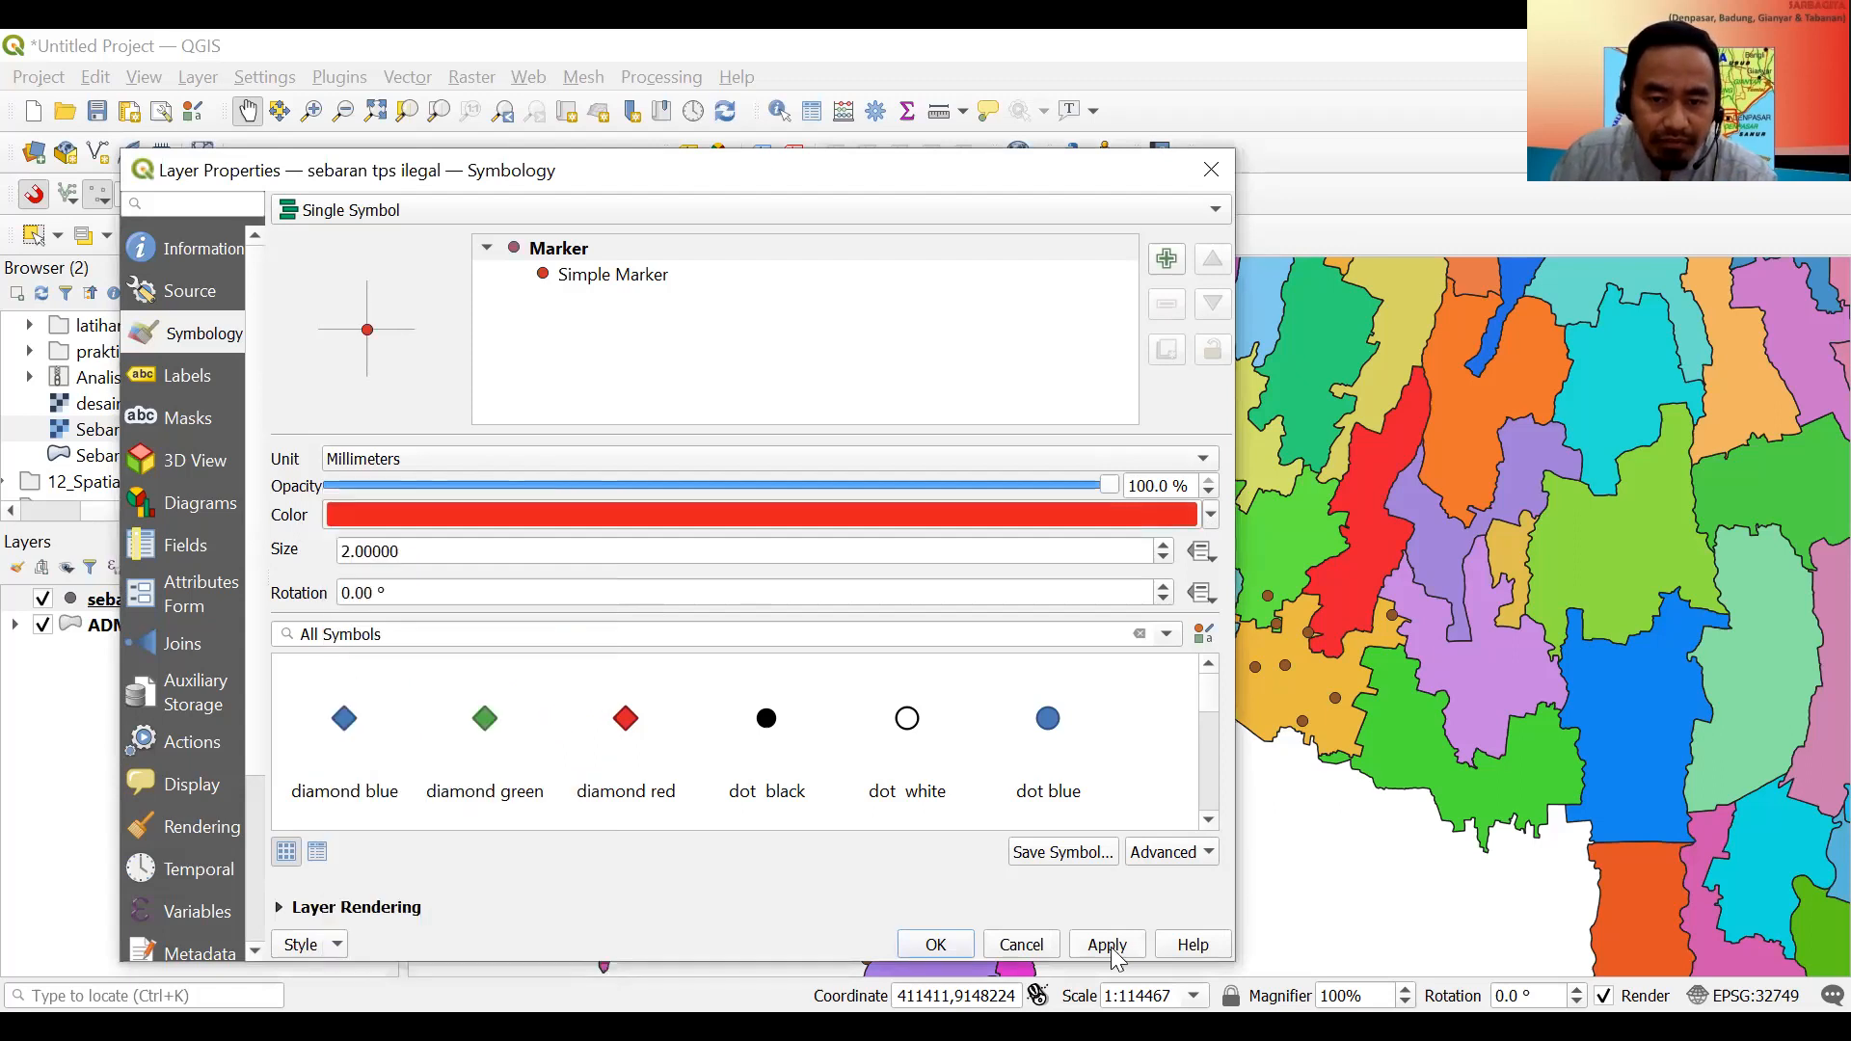
key(Return)
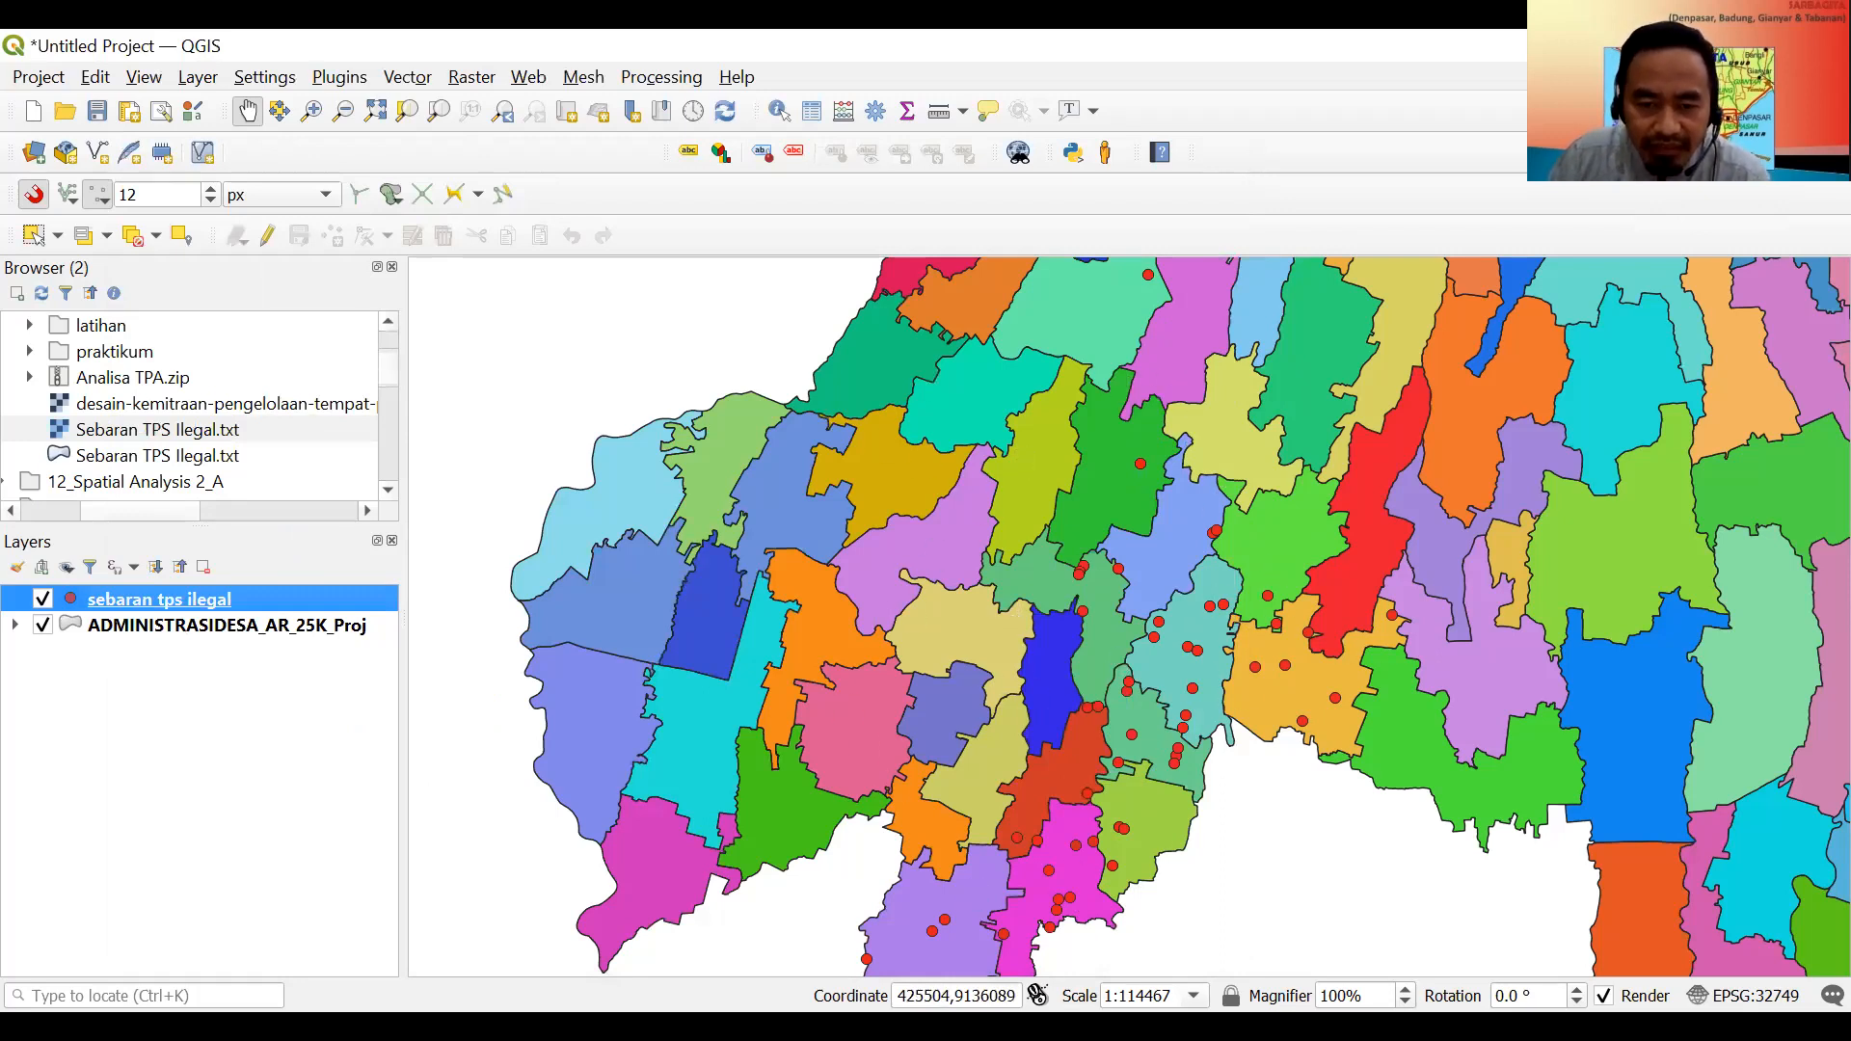
key(alt+Tab)
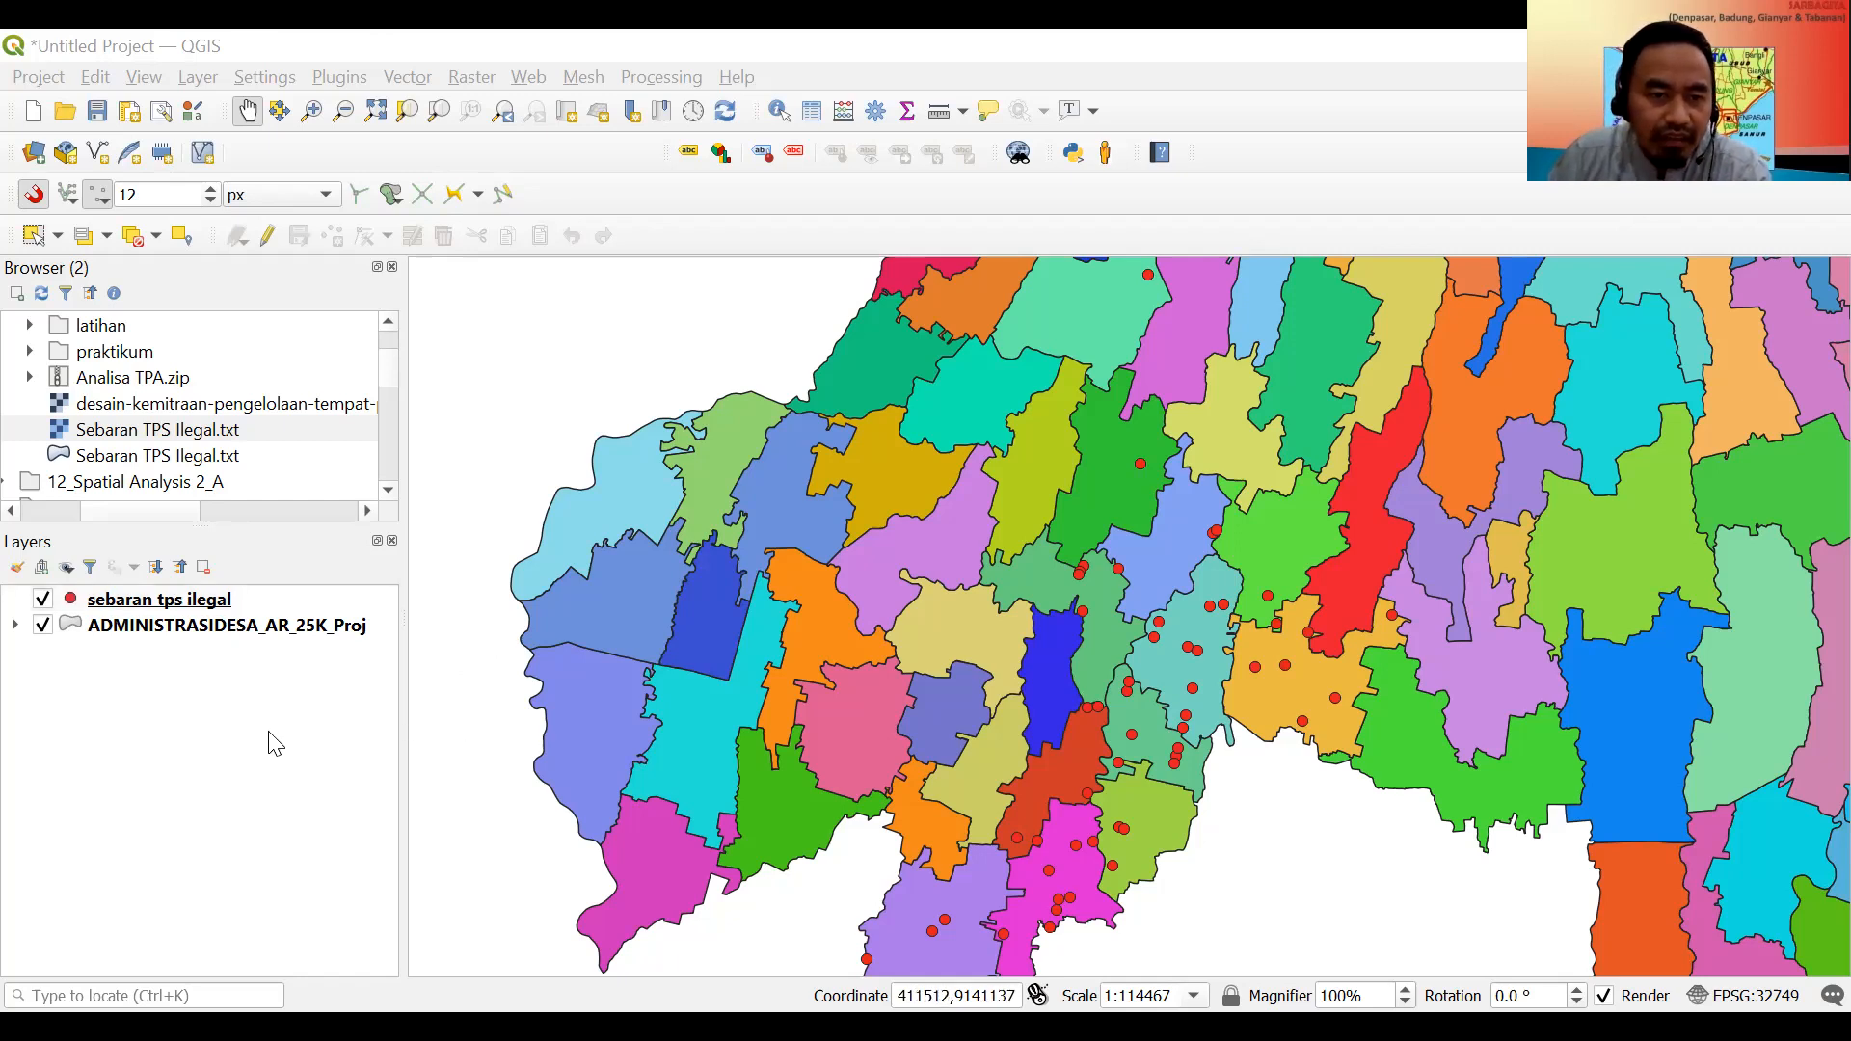
Set up Join Attributes by Location with sebaran tps ilegal as base layer and ADMINISTRASIDESA_AR_25K_Proj as join layer, using the intersects predicate.
click(422, 77)
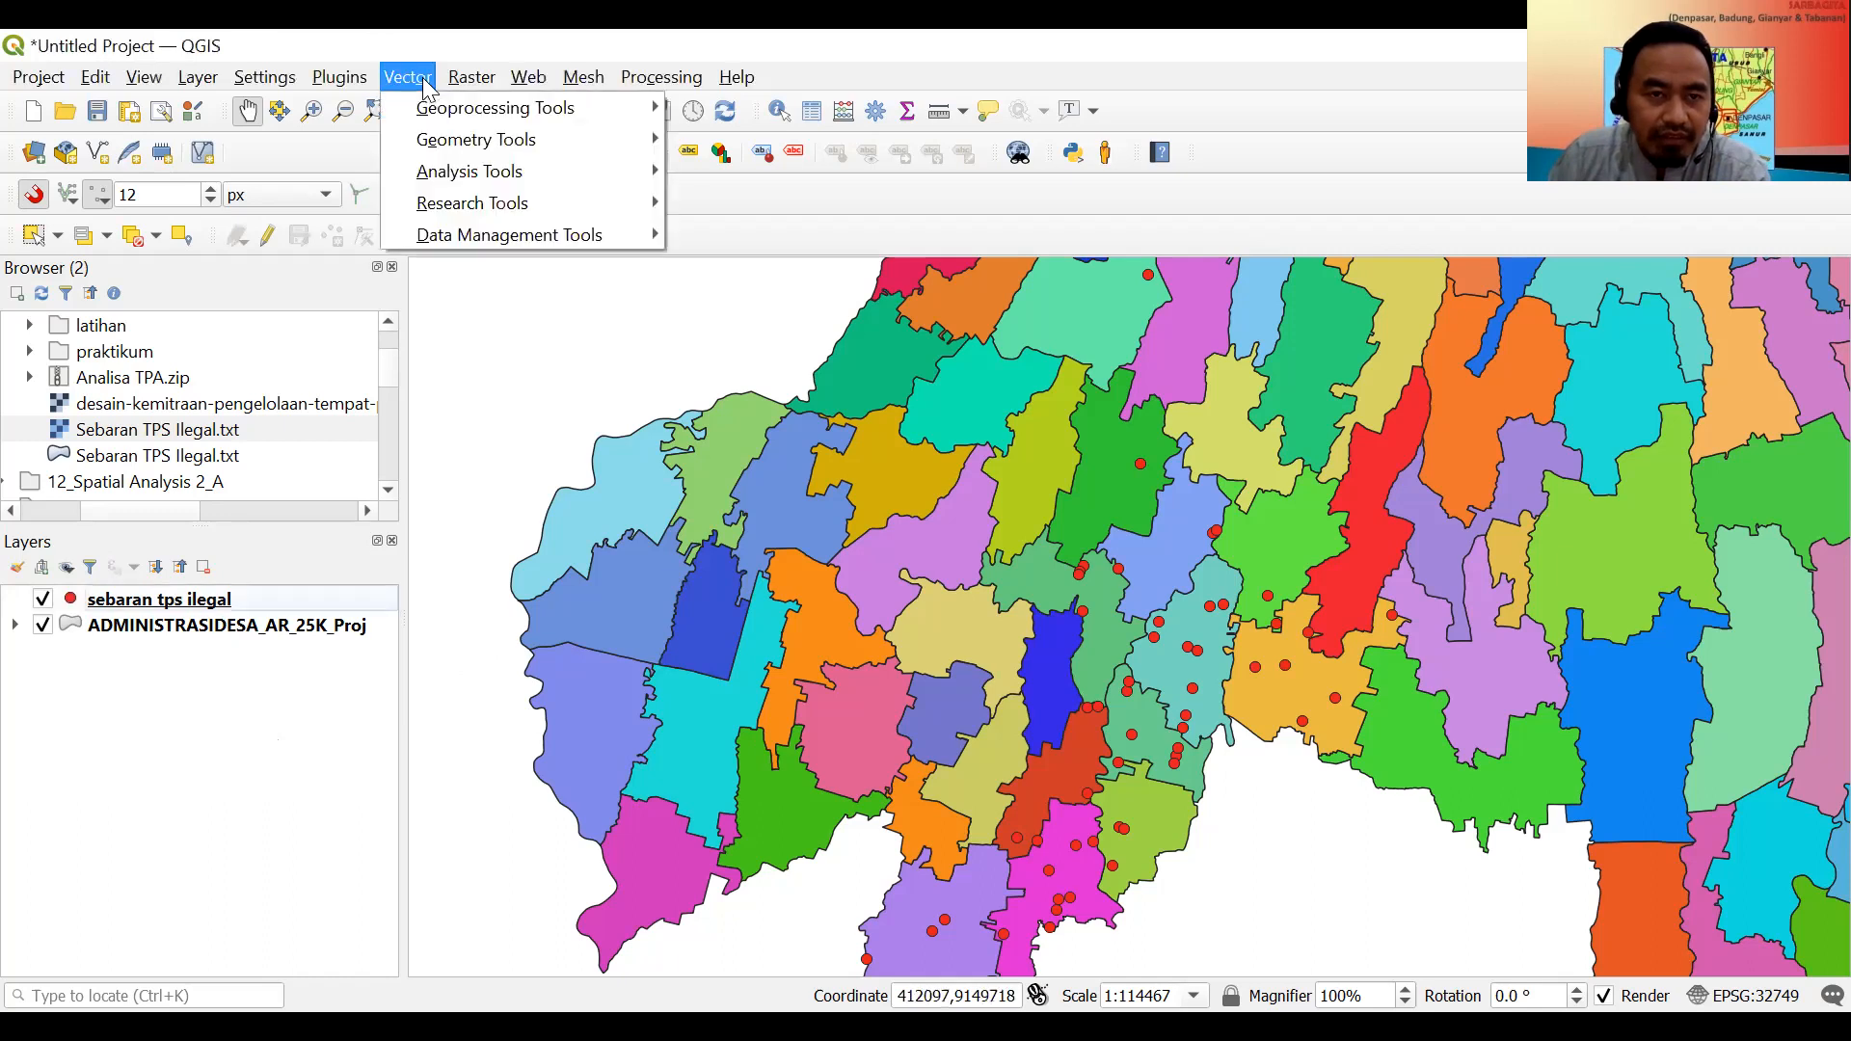
mouse_move(499, 245)
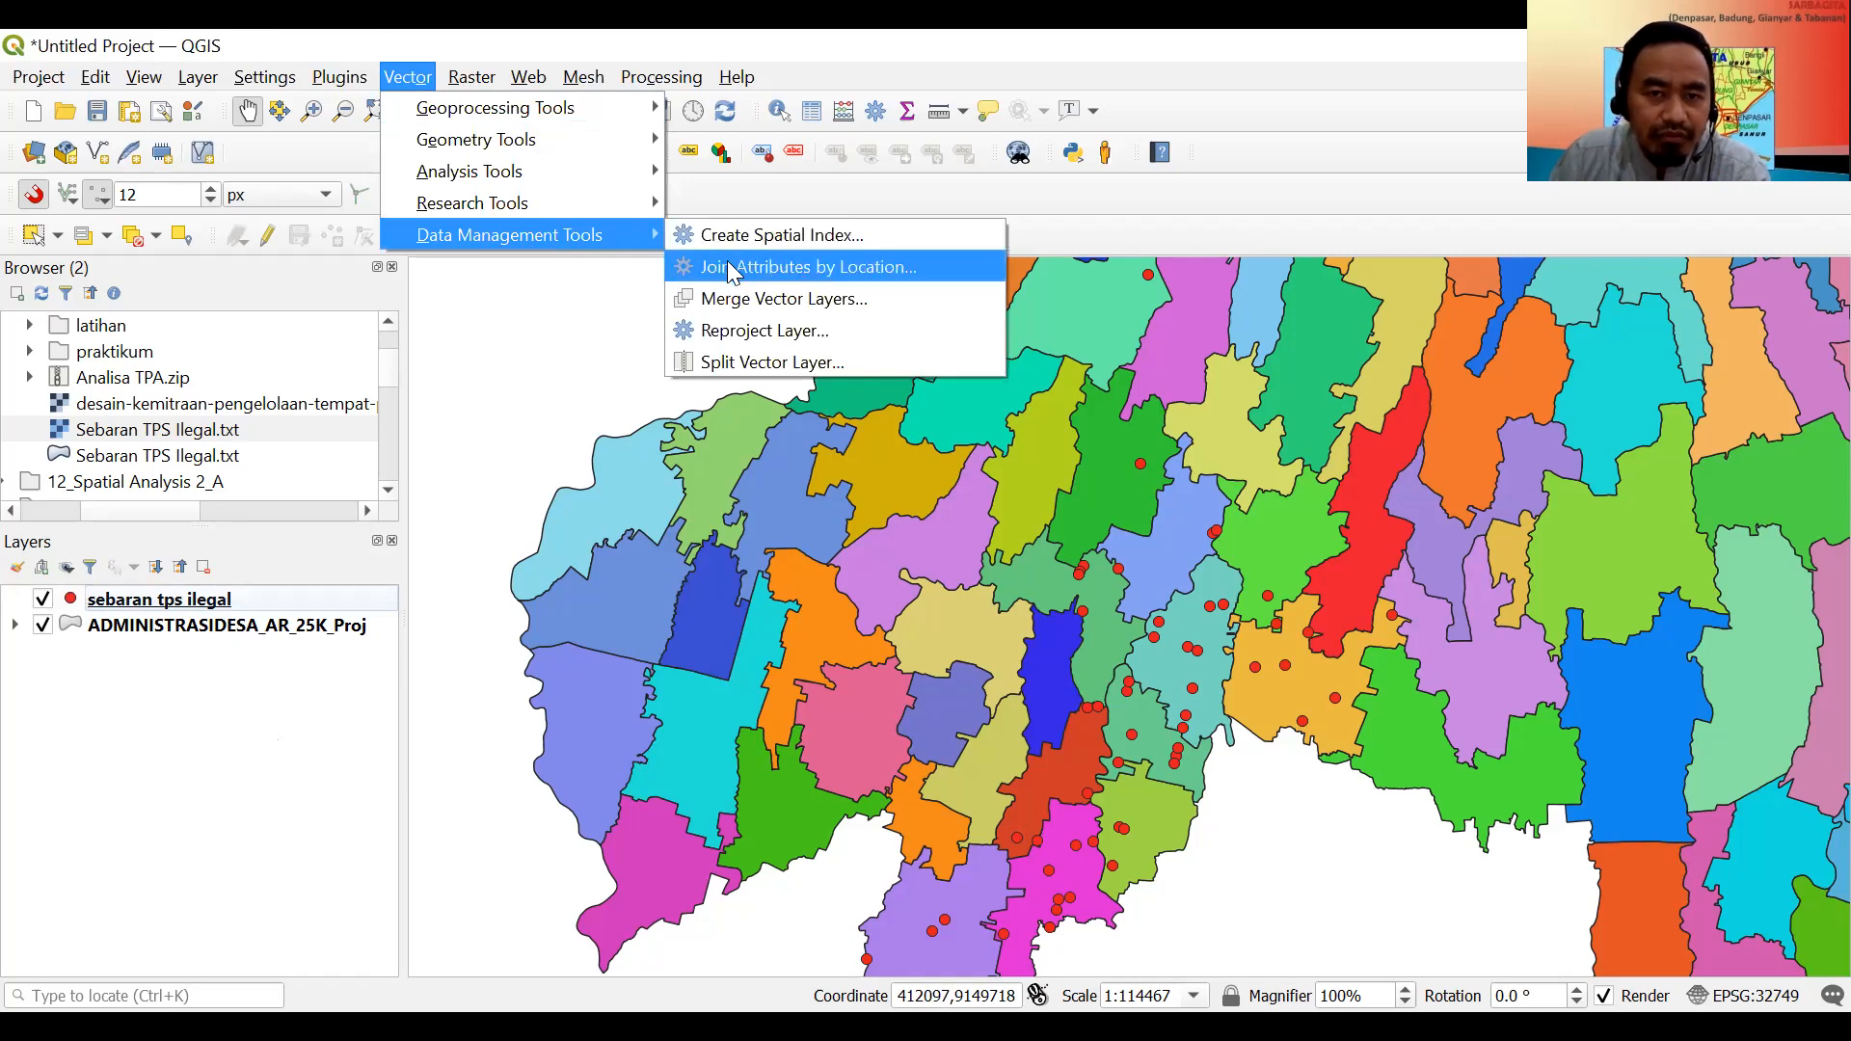
click(808, 268)
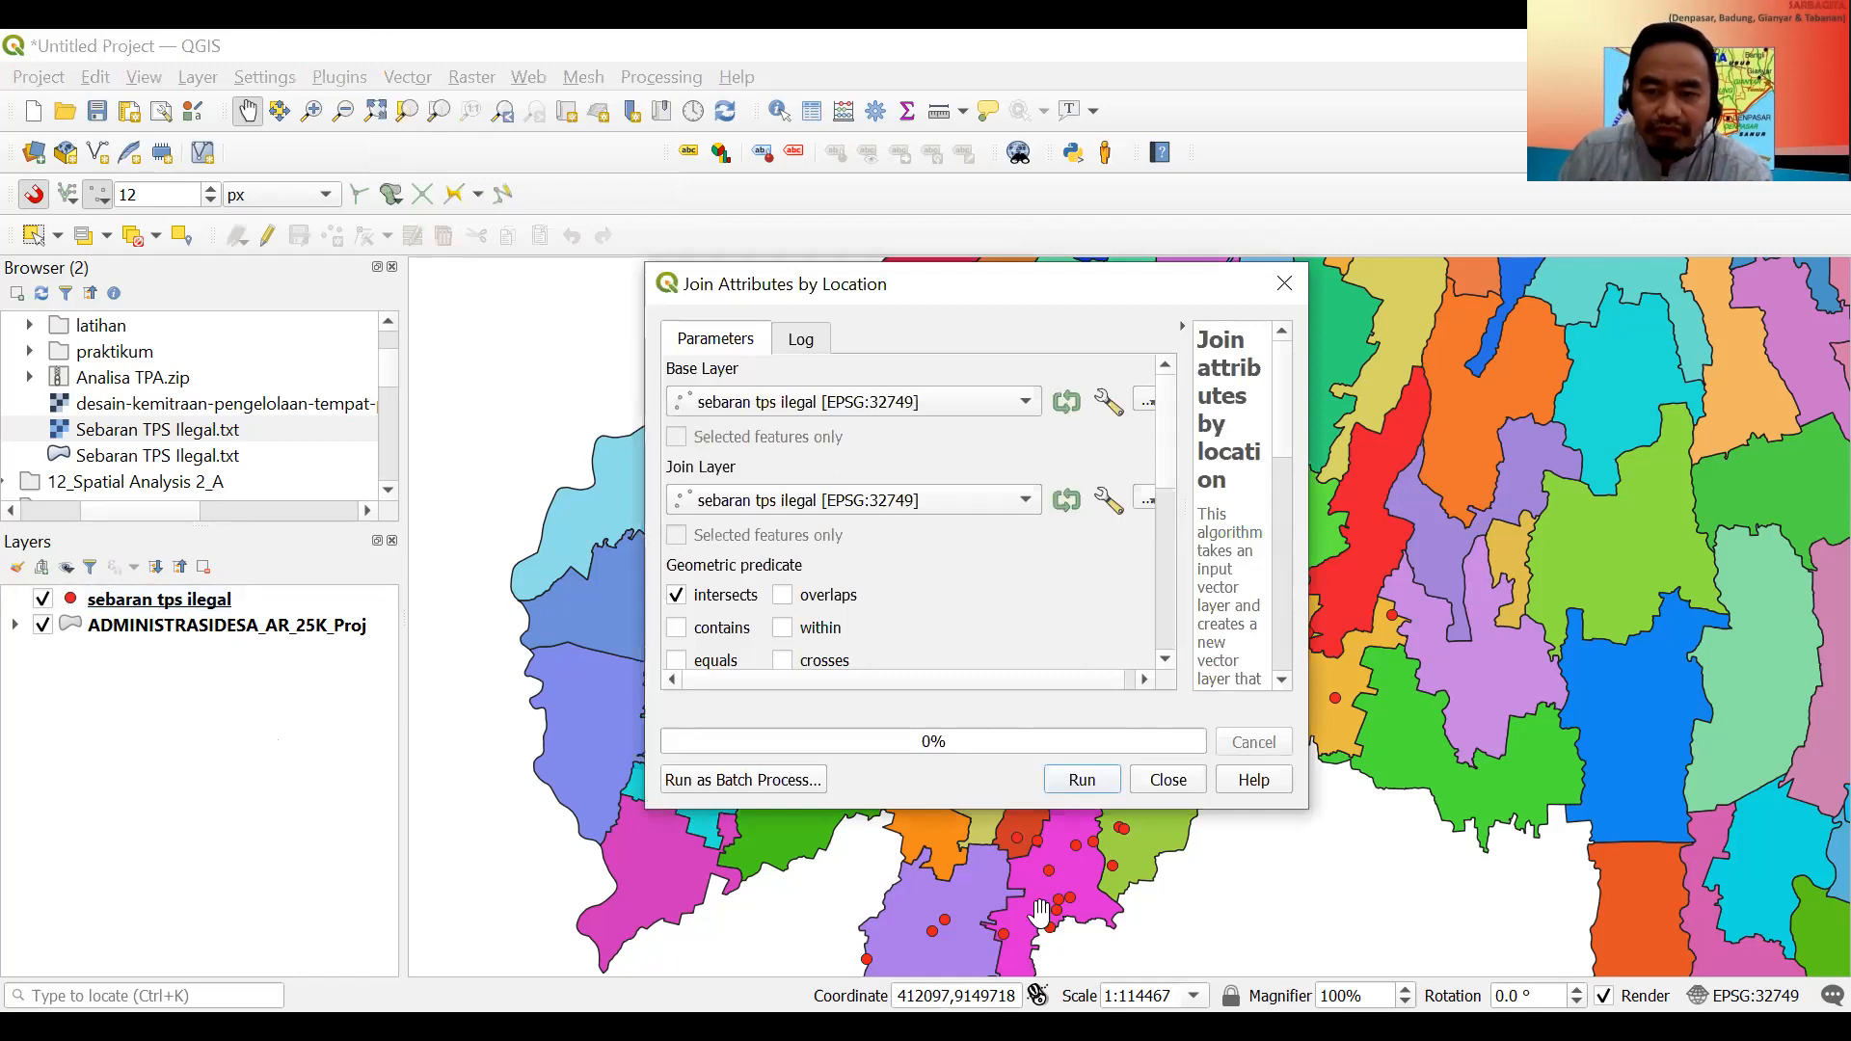
click(1041, 911)
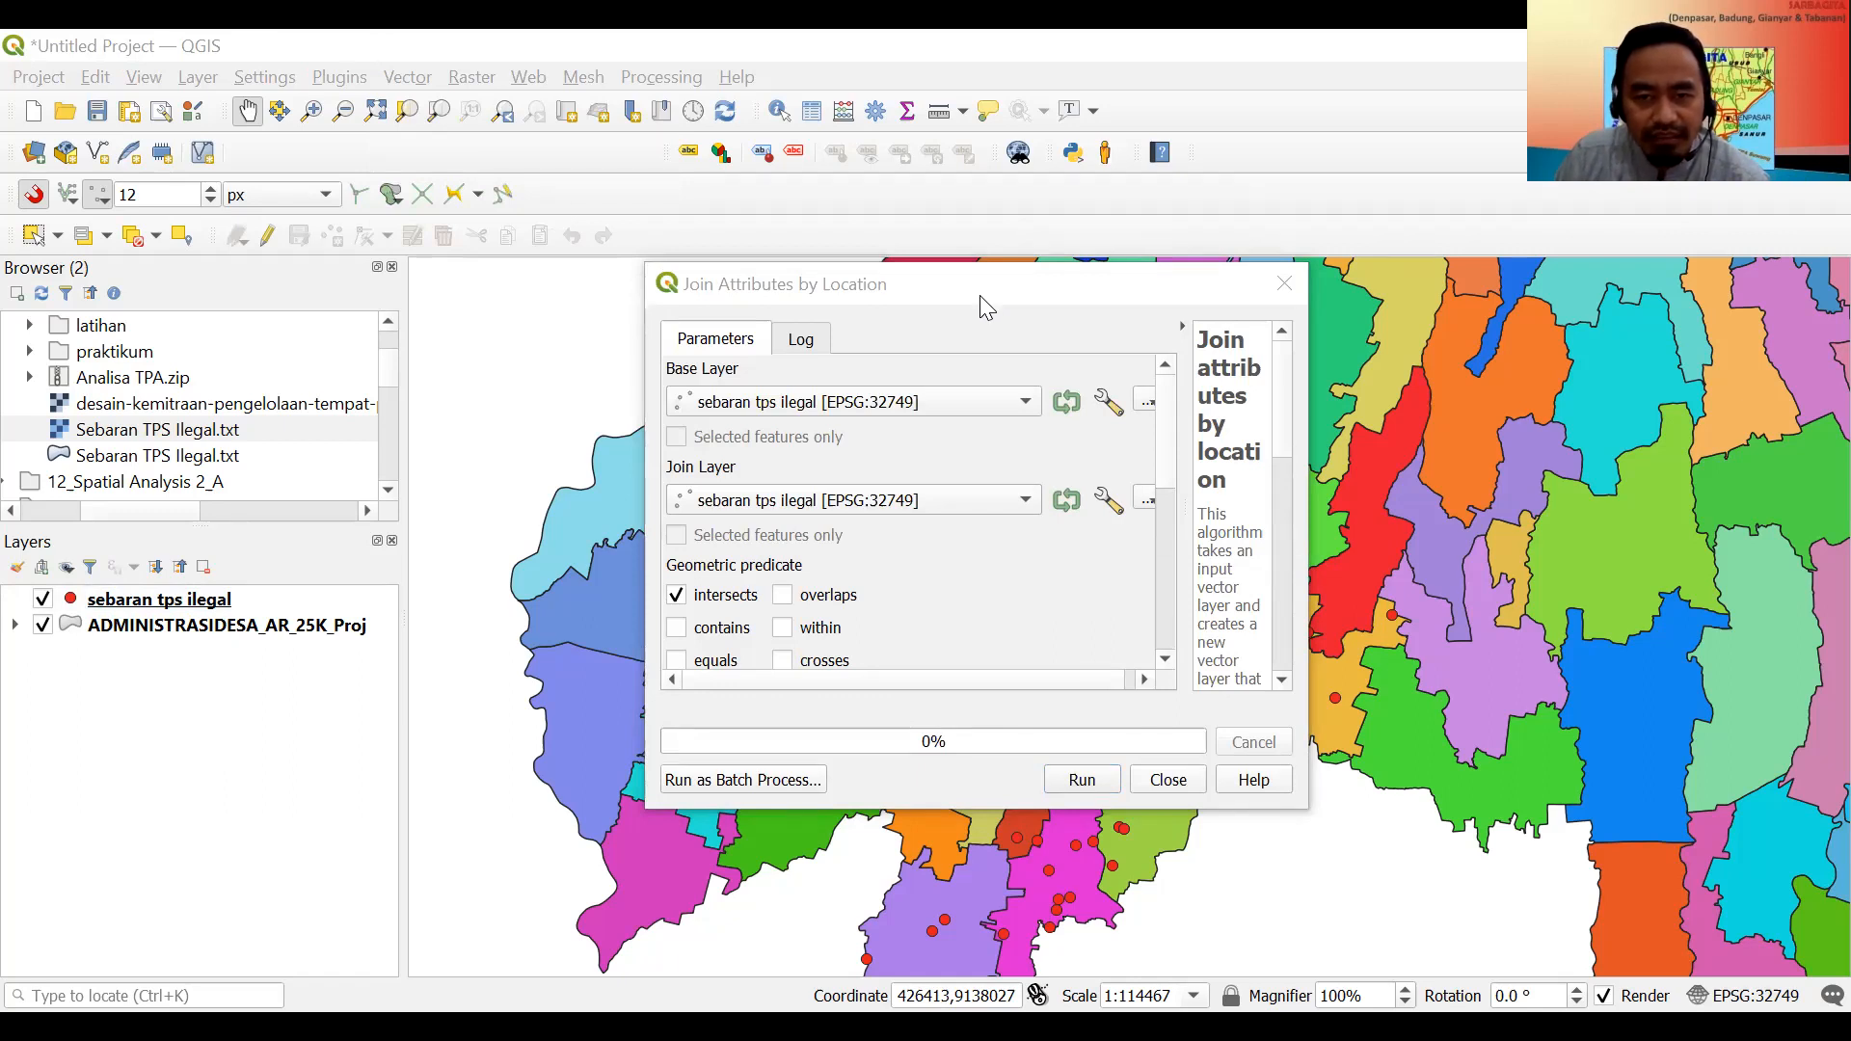
drag(980, 295, 571, 240)
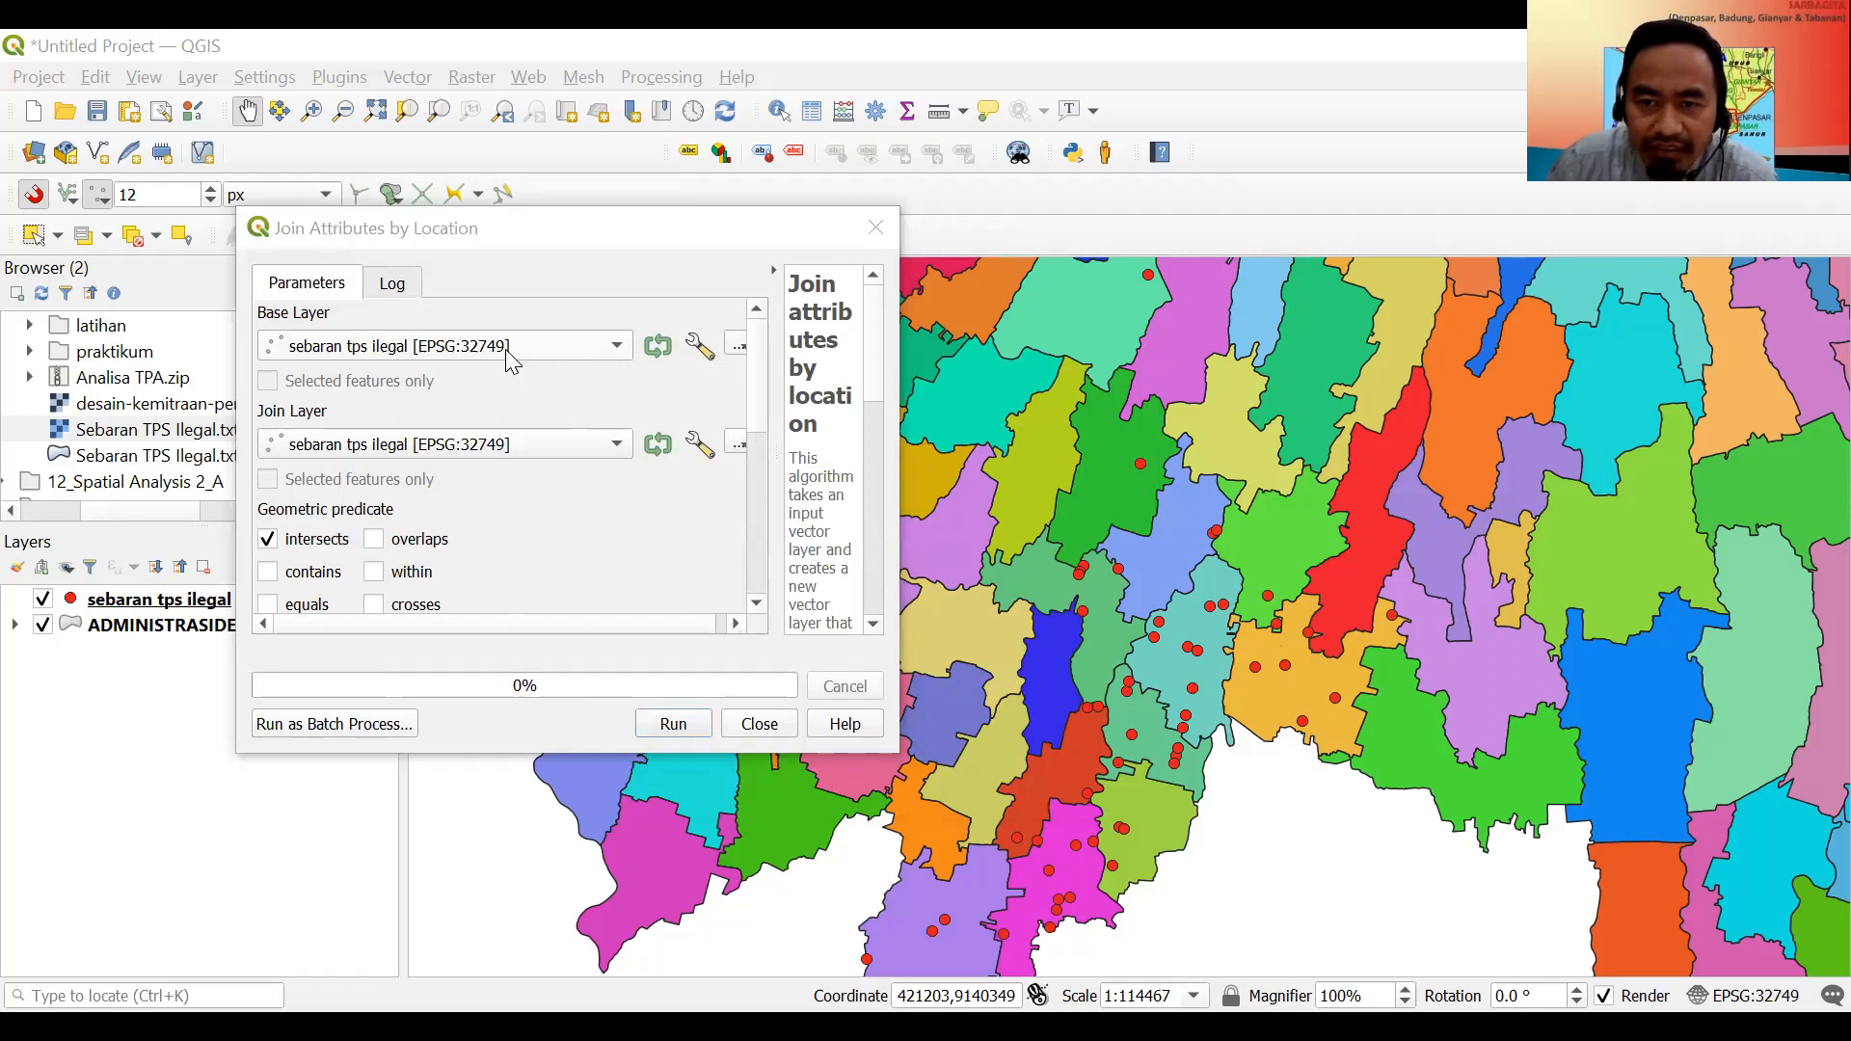
click(616, 446)
click(590, 419)
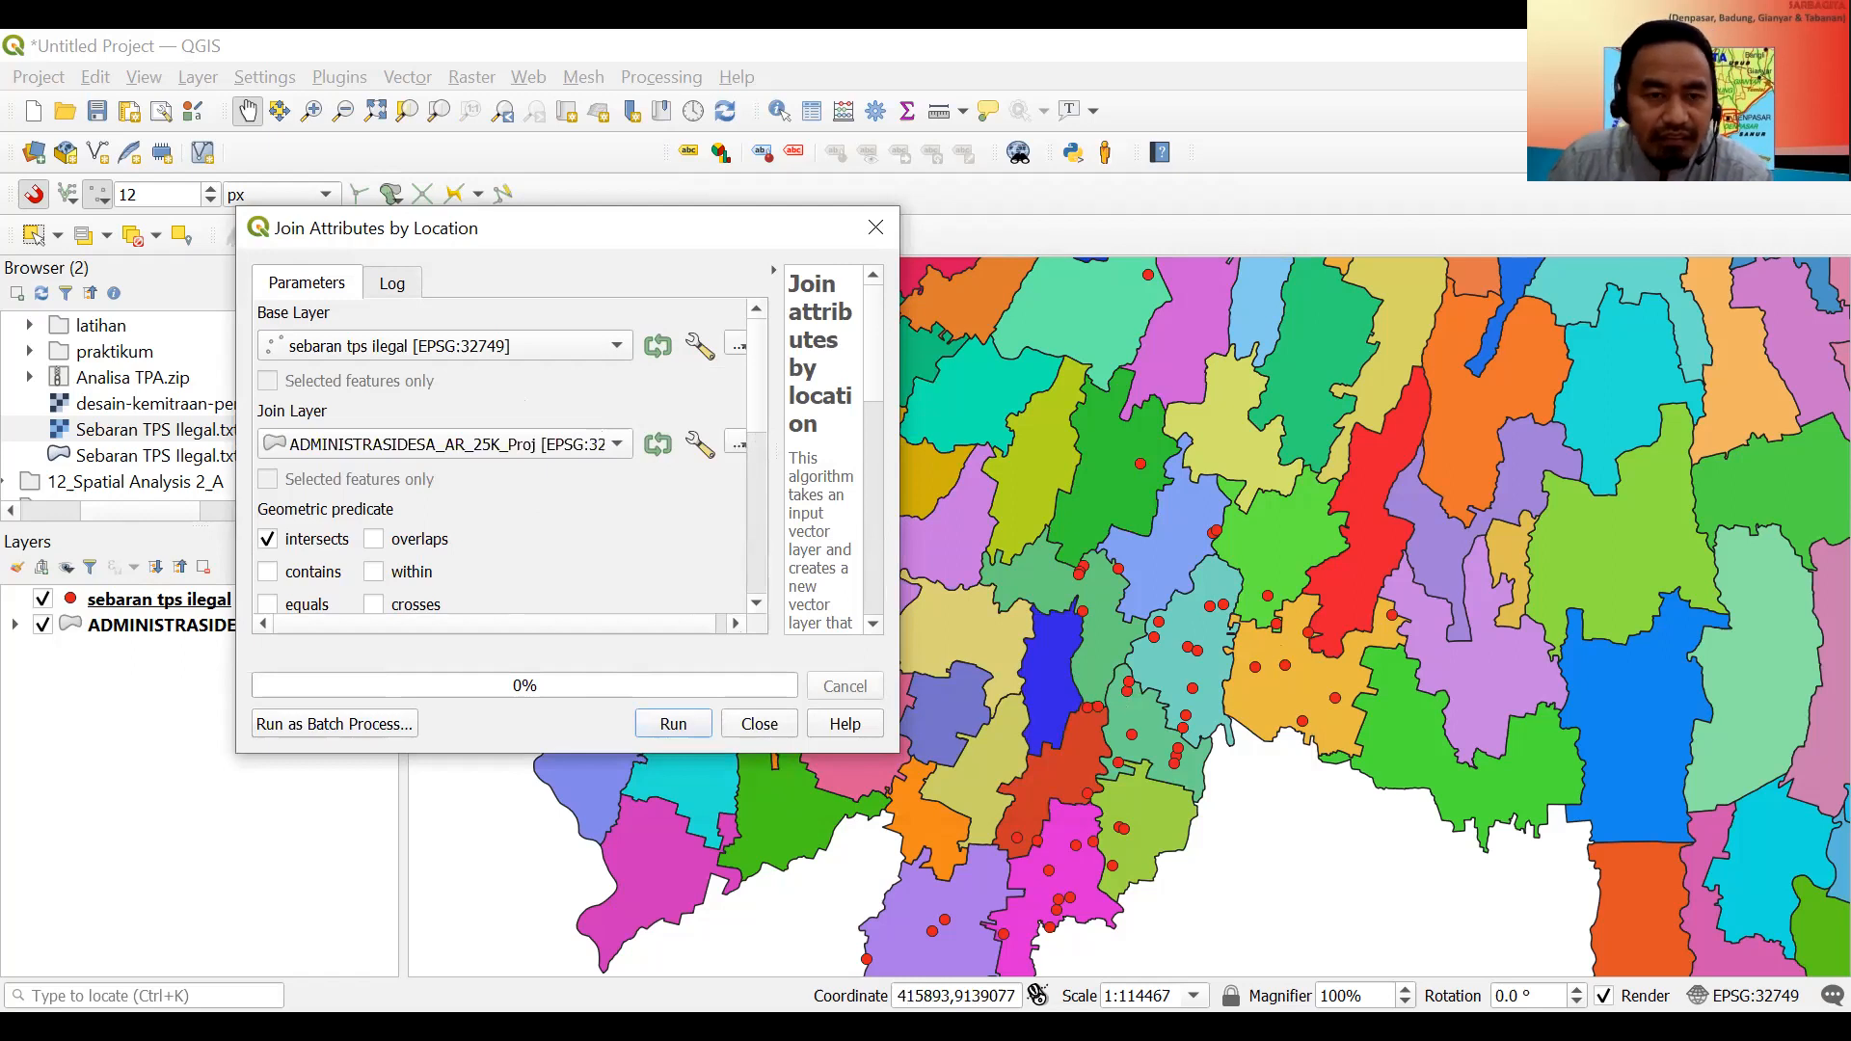
click(742, 769)
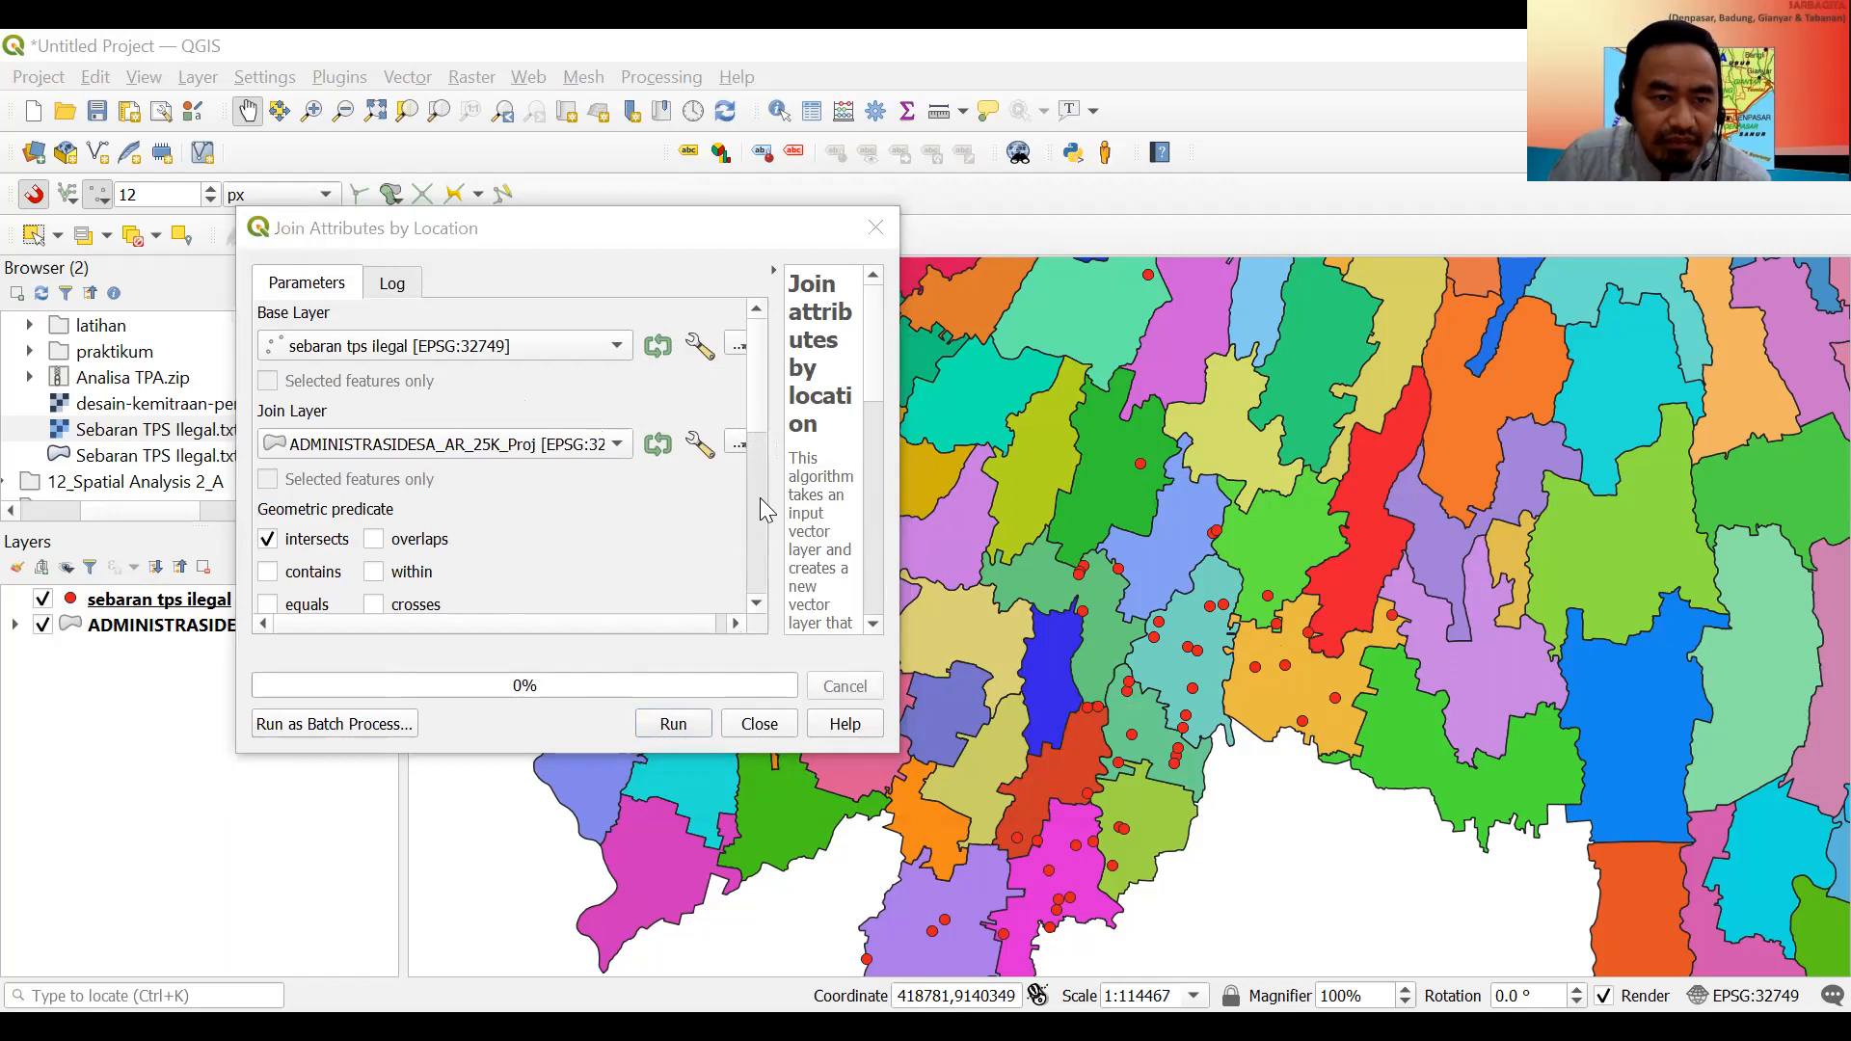
Choose to save the joined layer to a file and browse to the praktikum folder in 11_Spatial Analysis 2_Q.
scroll(759, 497, down, 3)
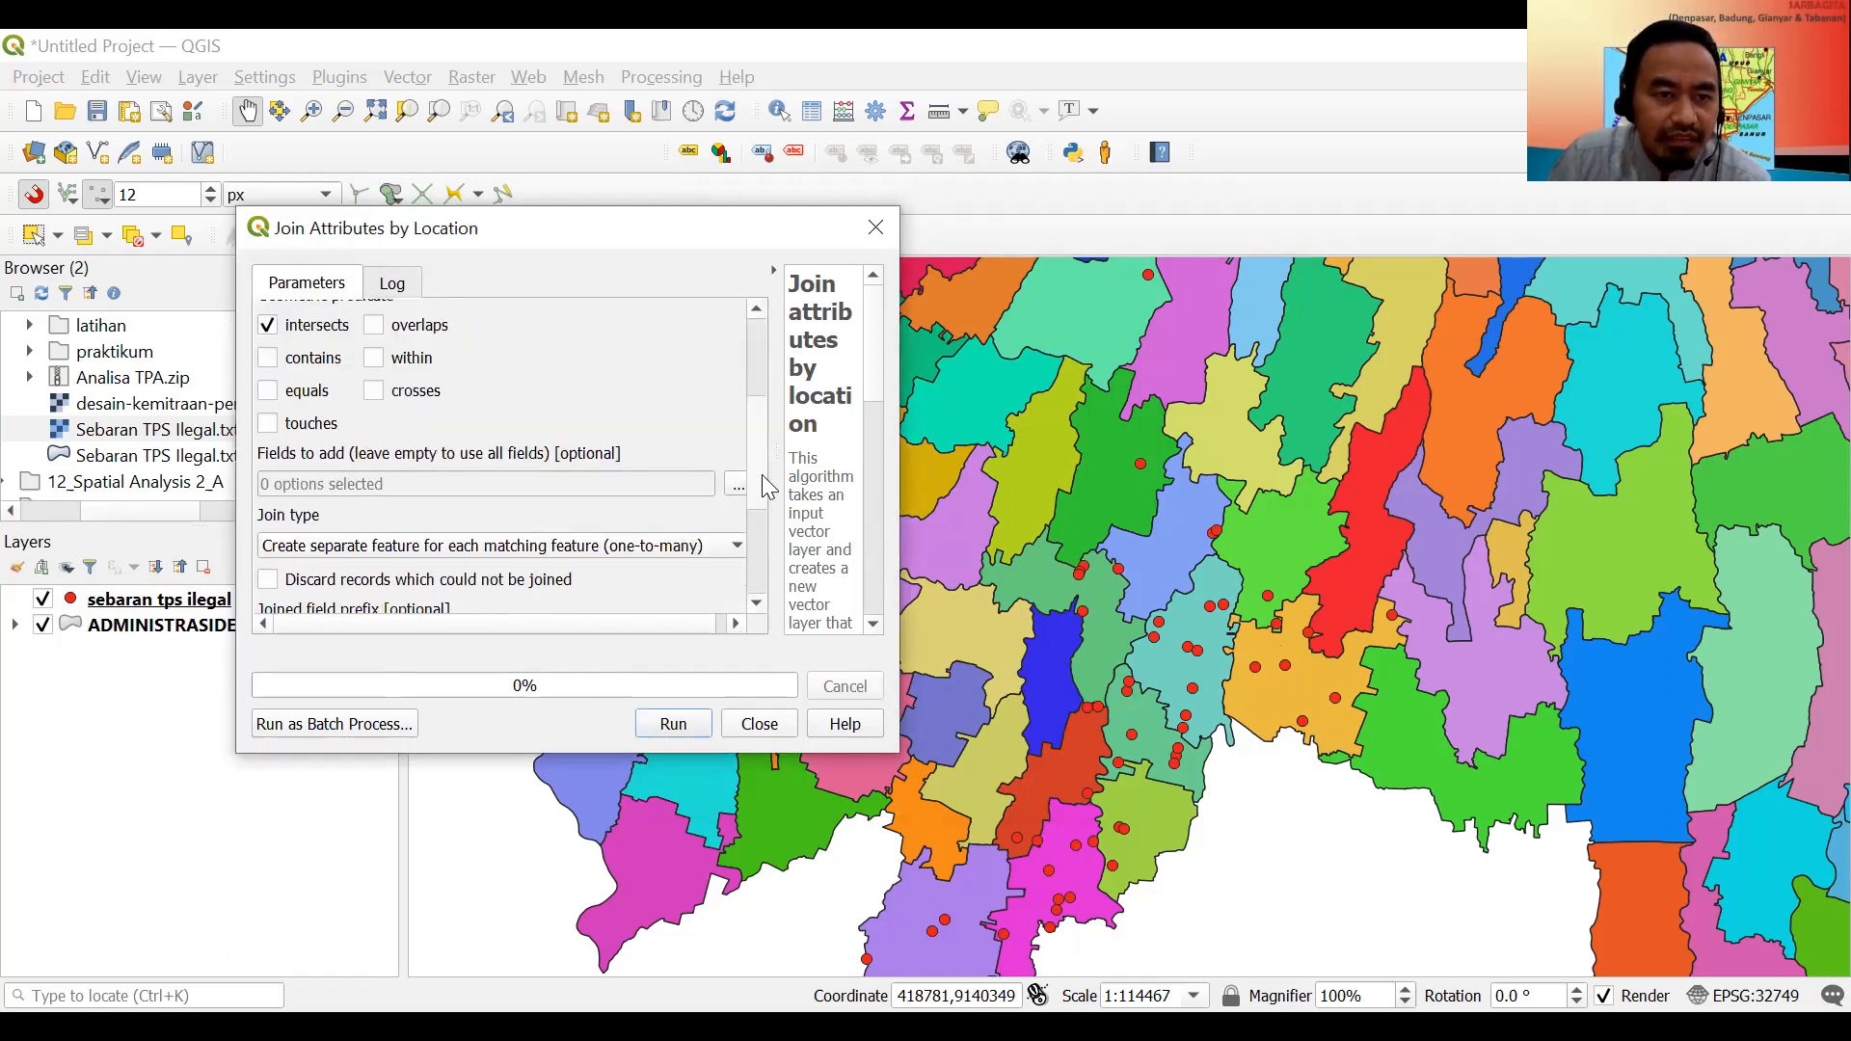
scroll(767, 487, up, 2)
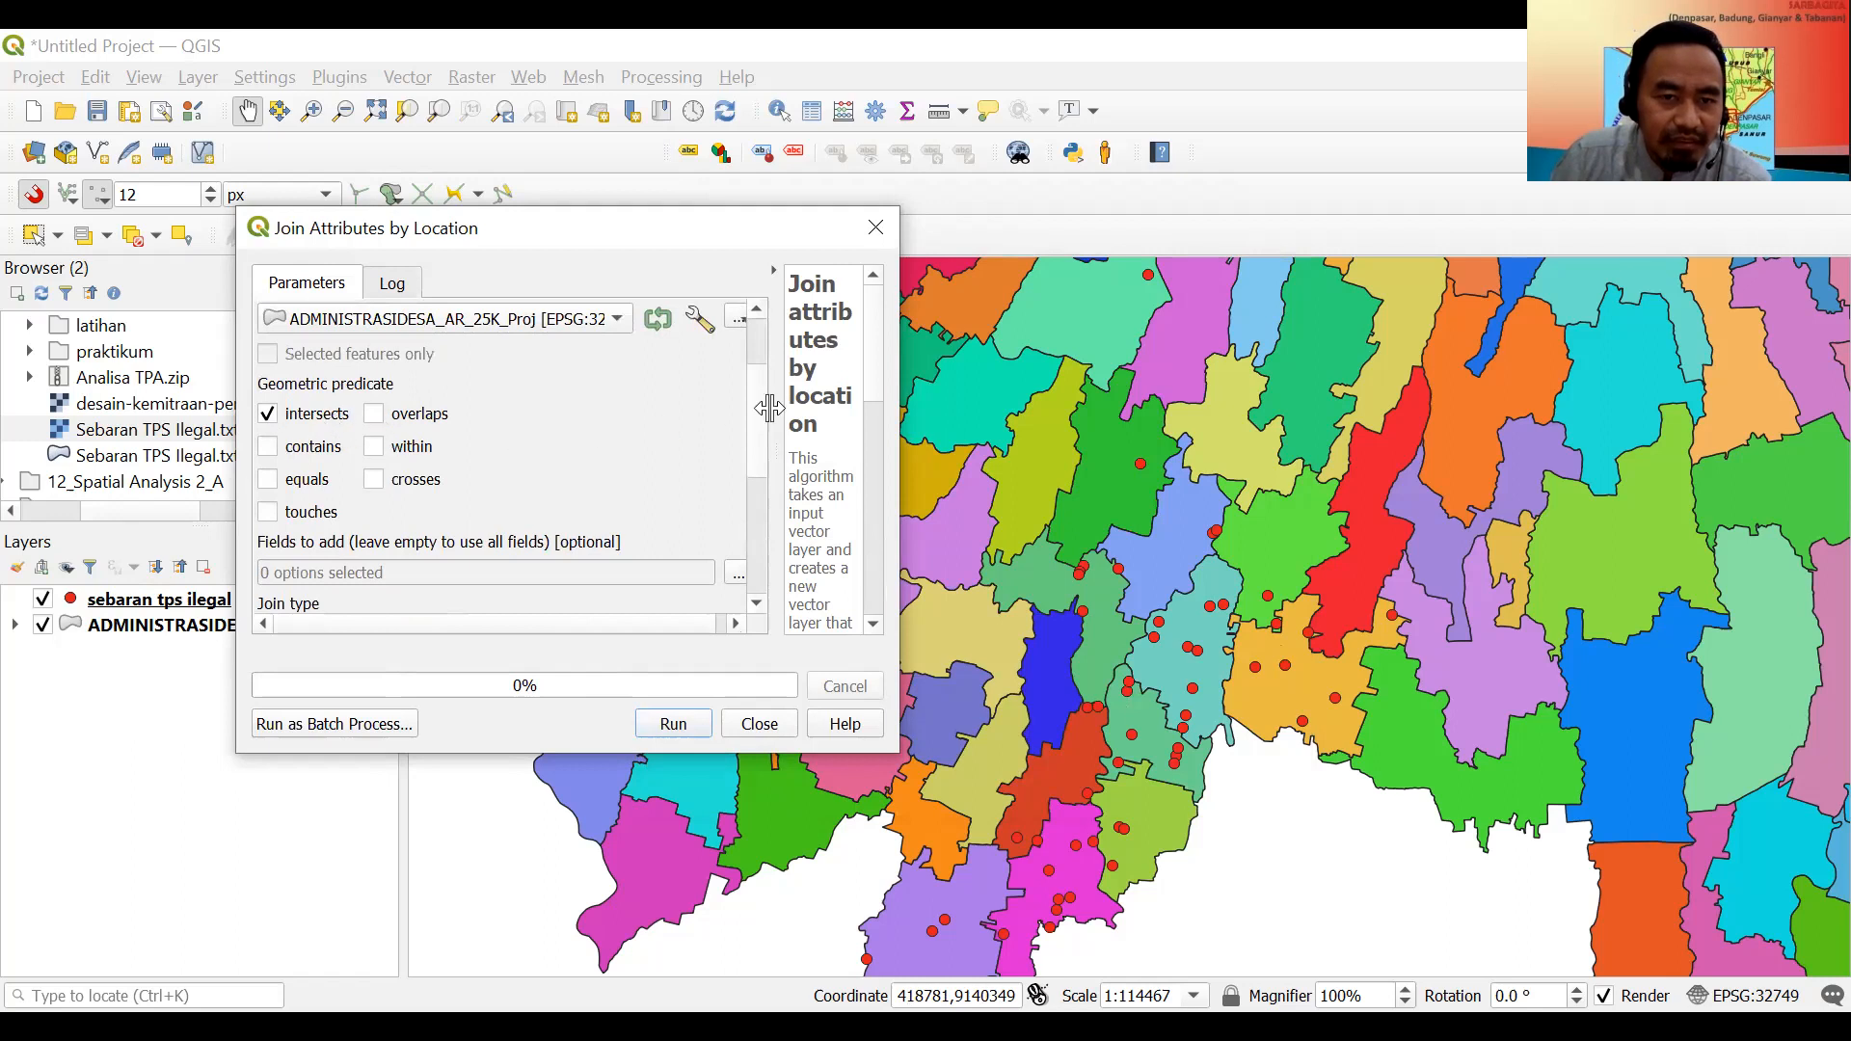
drag(758, 413, 759, 540)
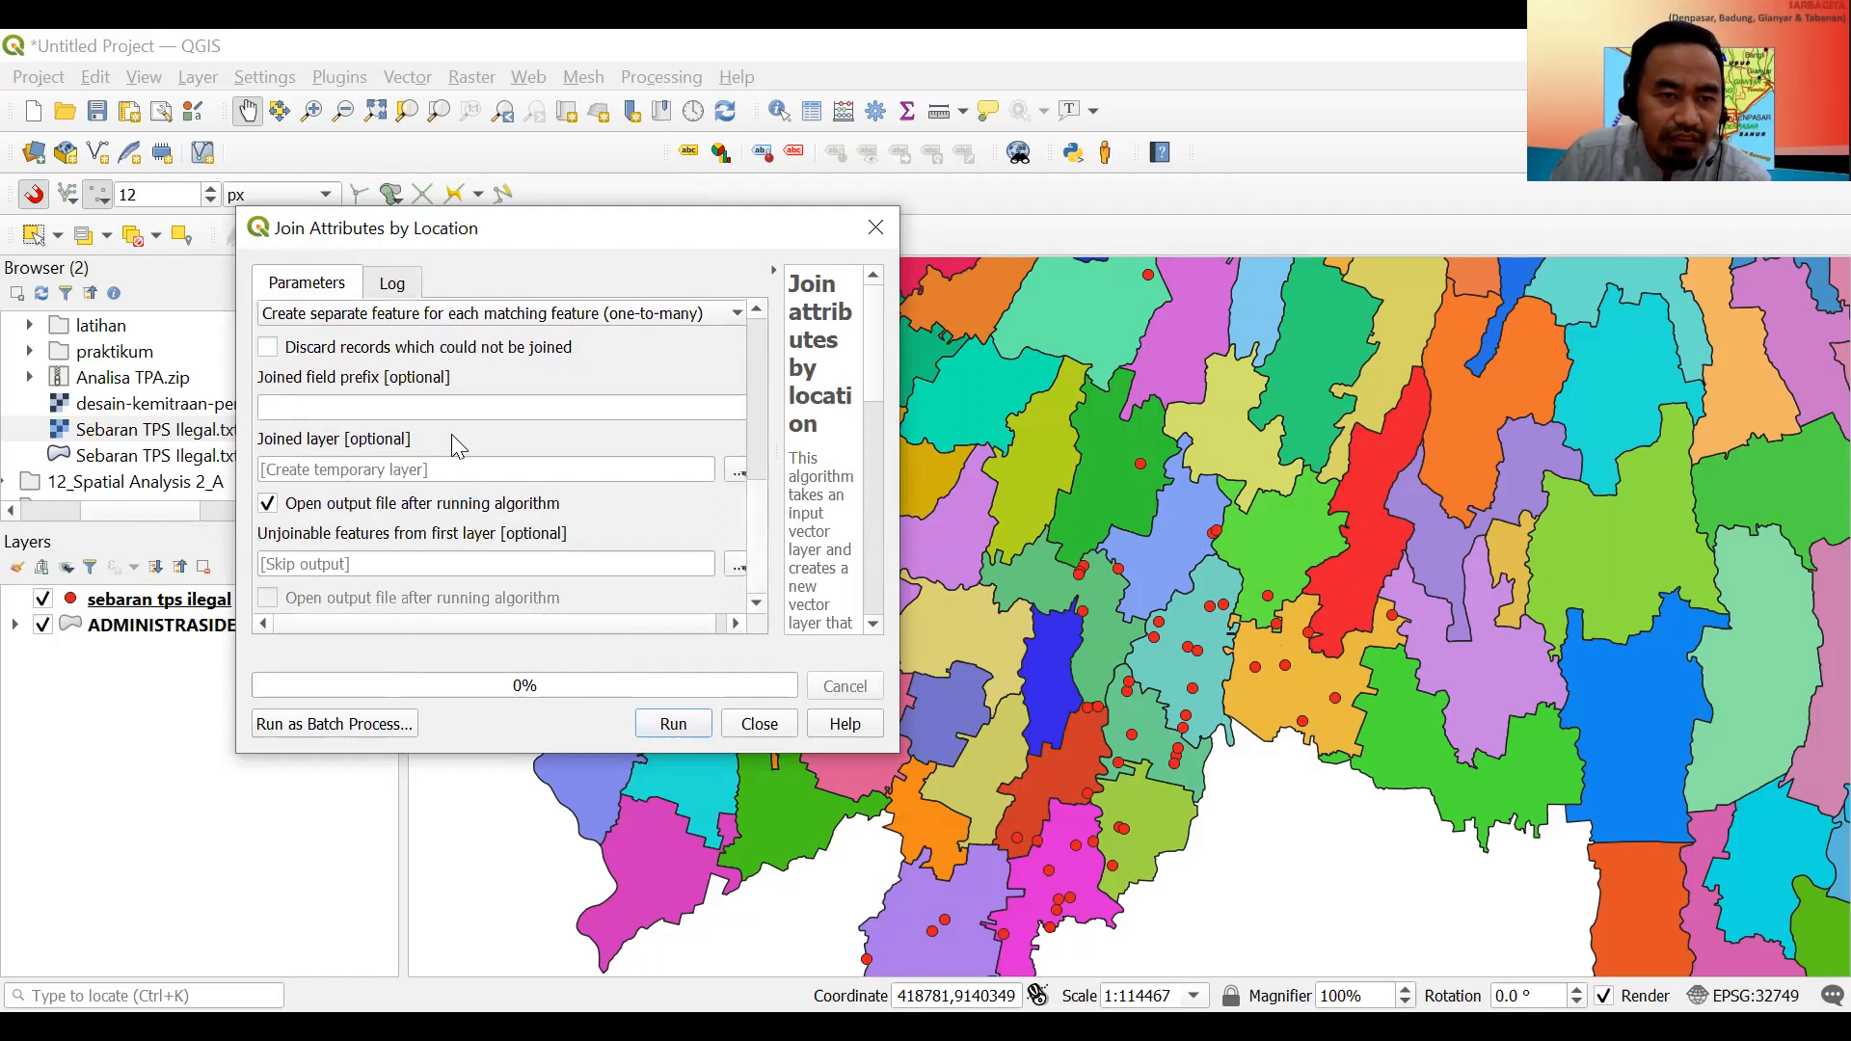
click(735, 471)
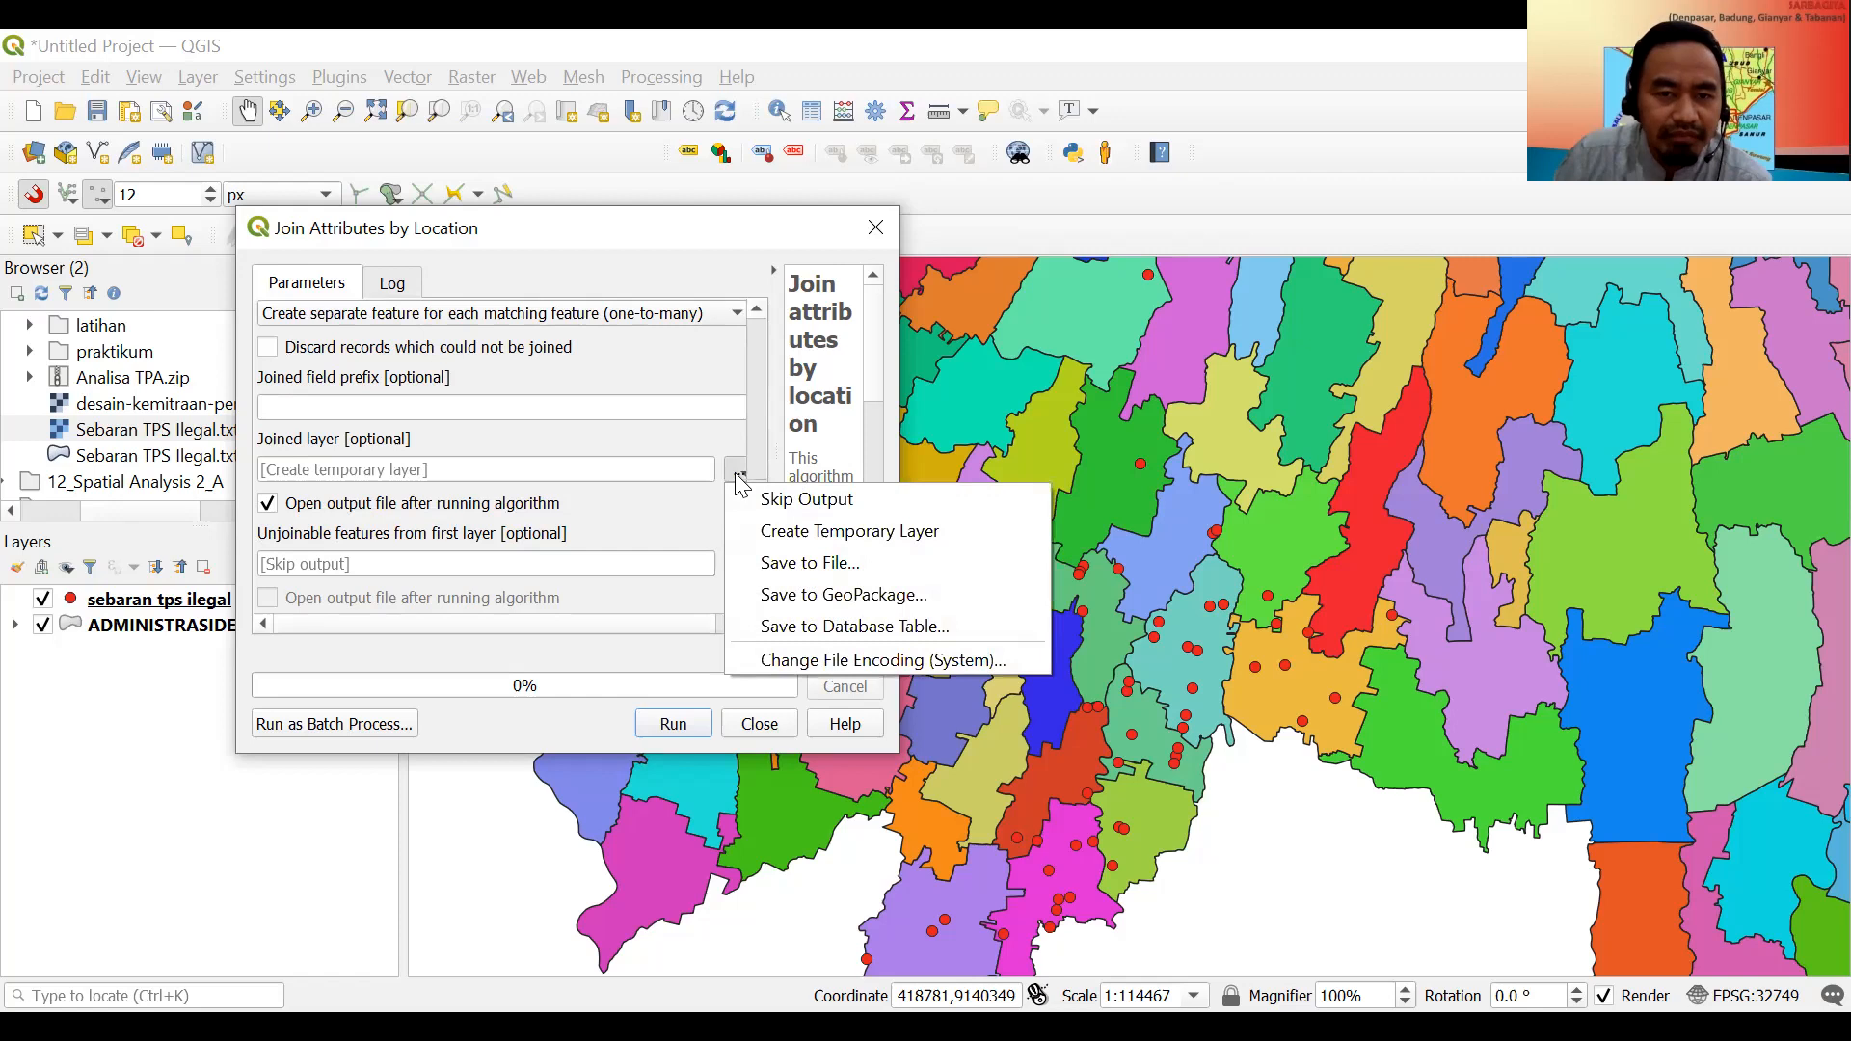
click(785, 563)
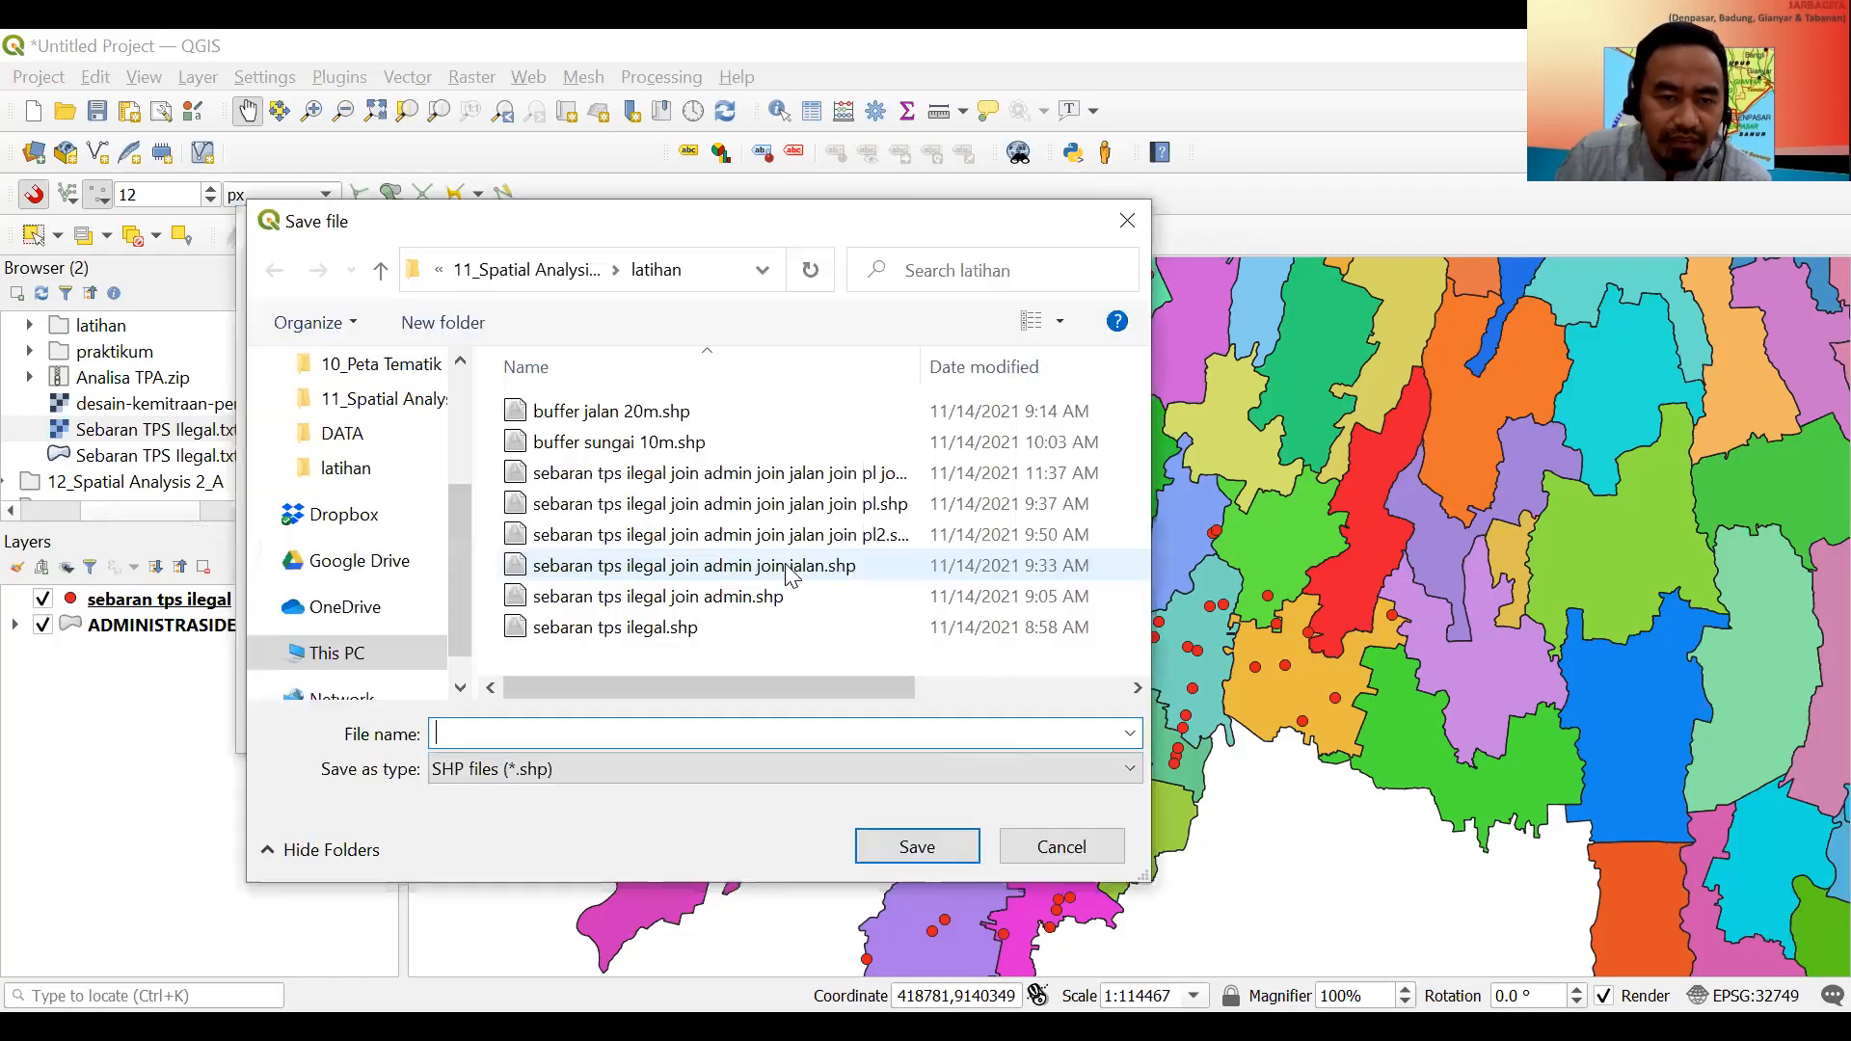
click(381, 270)
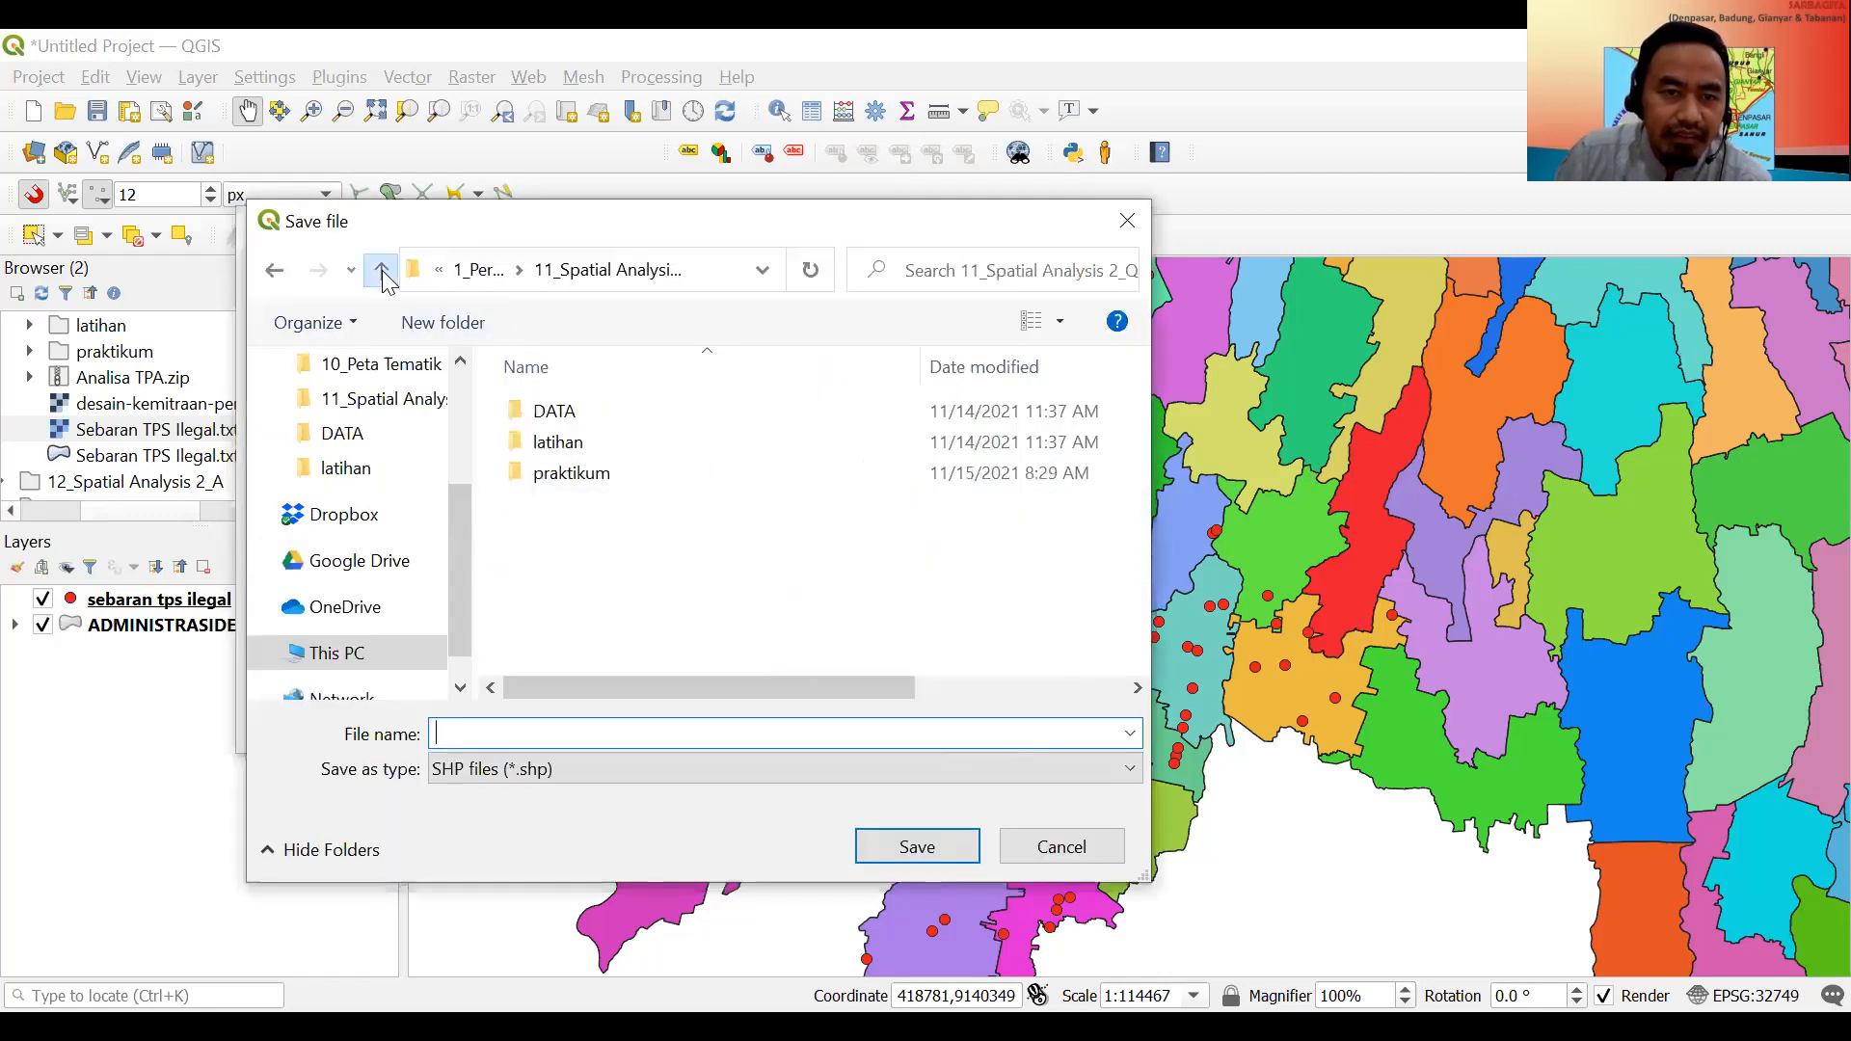
click(581, 477)
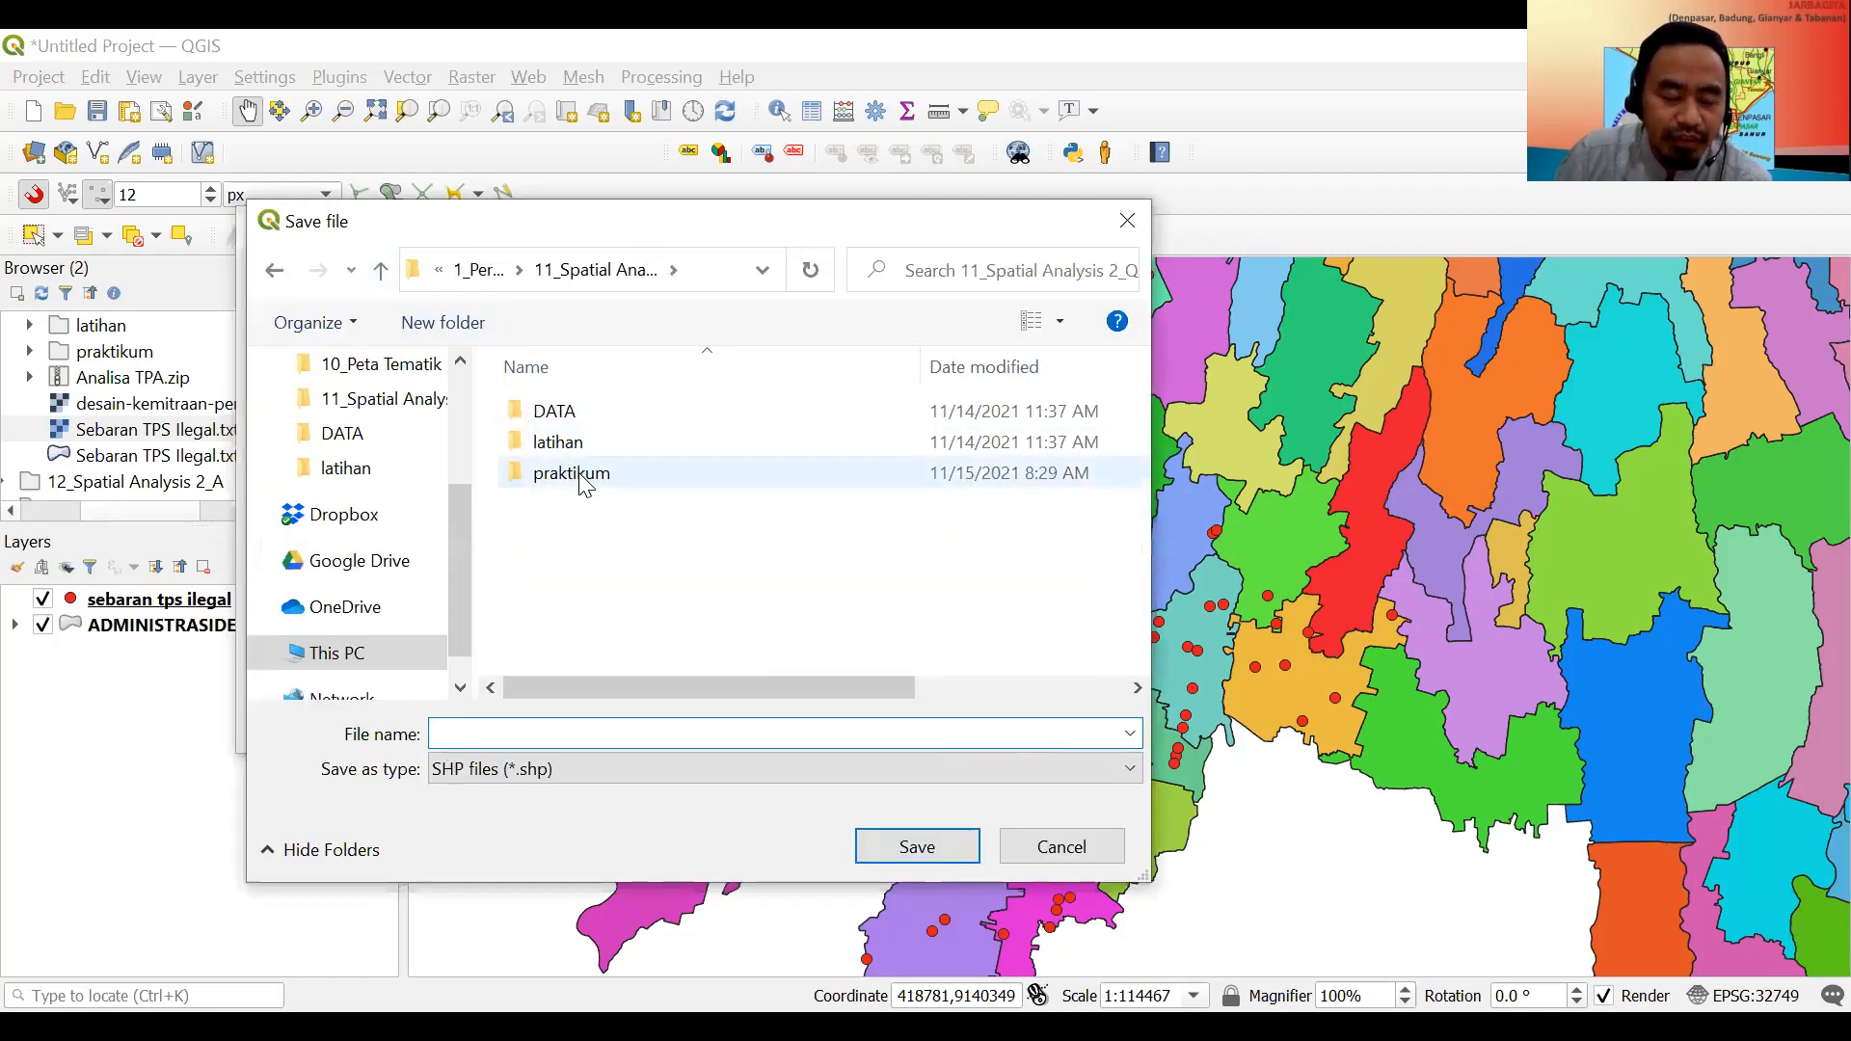
double_click(581, 474)
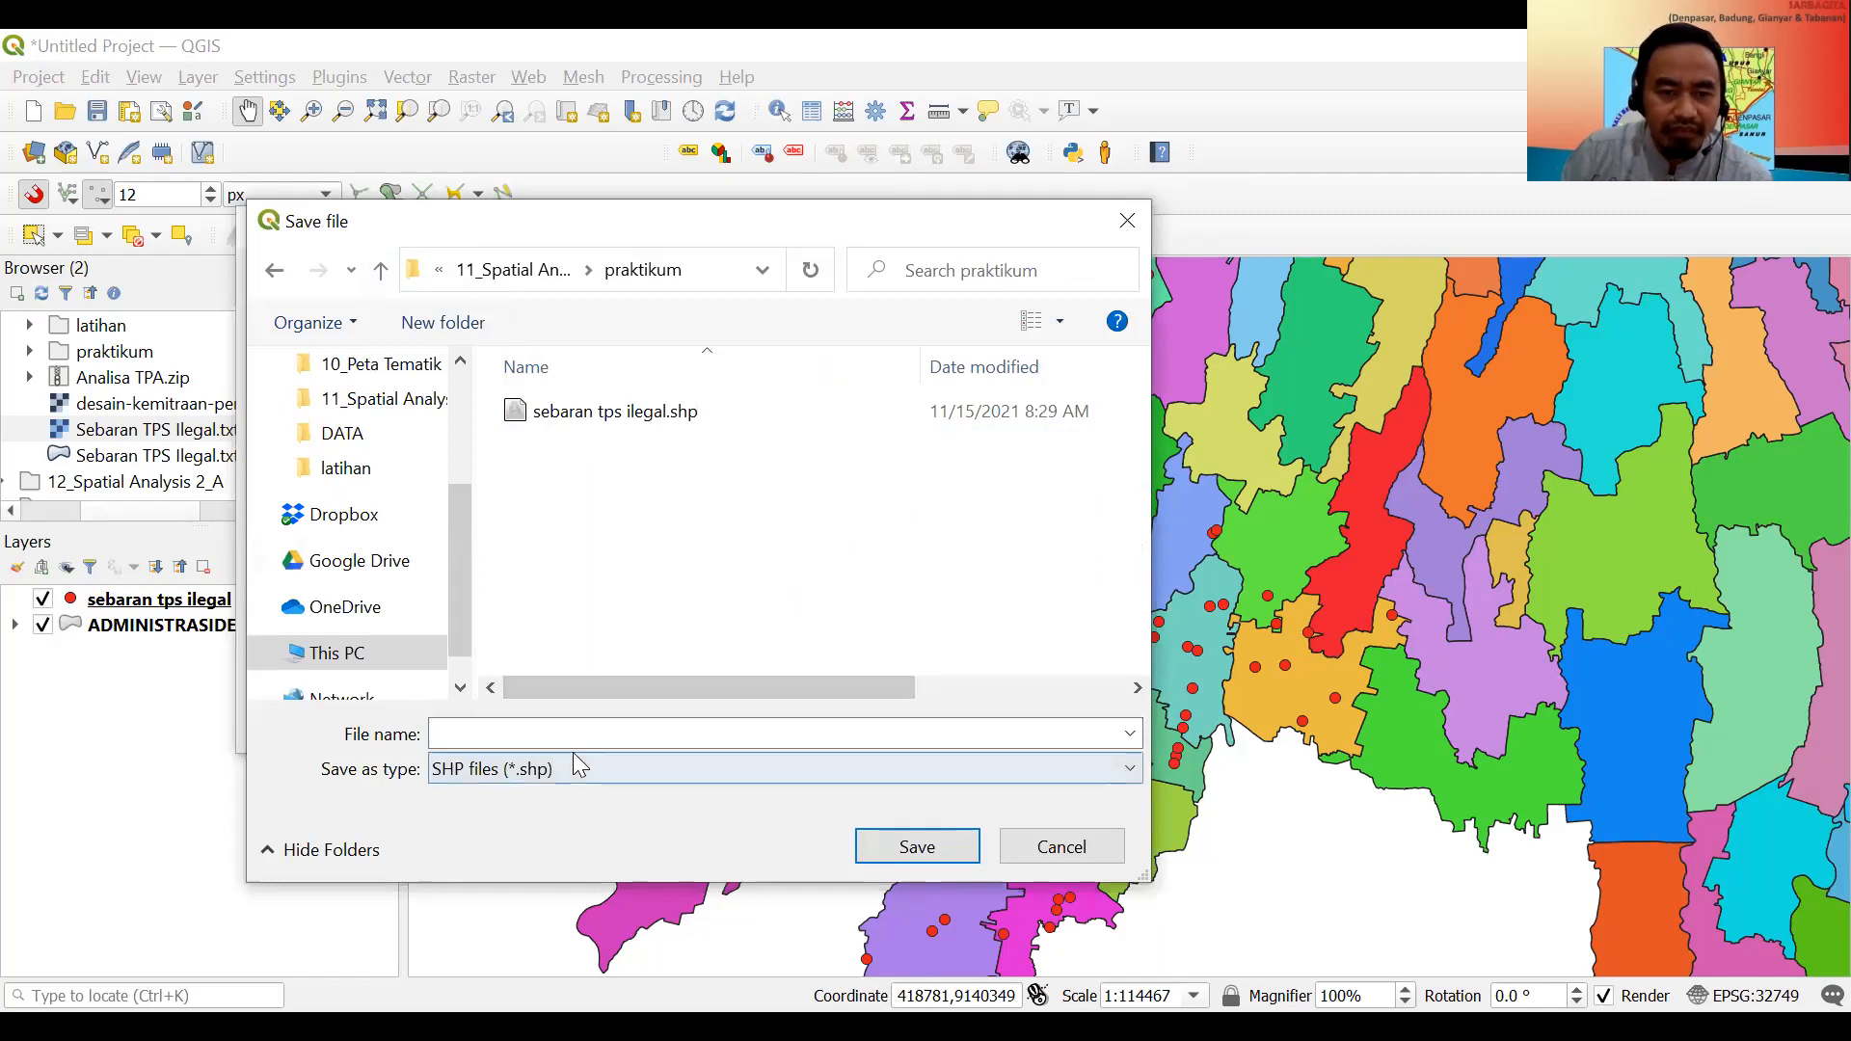
Name the joined output shapefile "sebaran tps ilegal join admin" and confirm the save location.
click(600, 732)
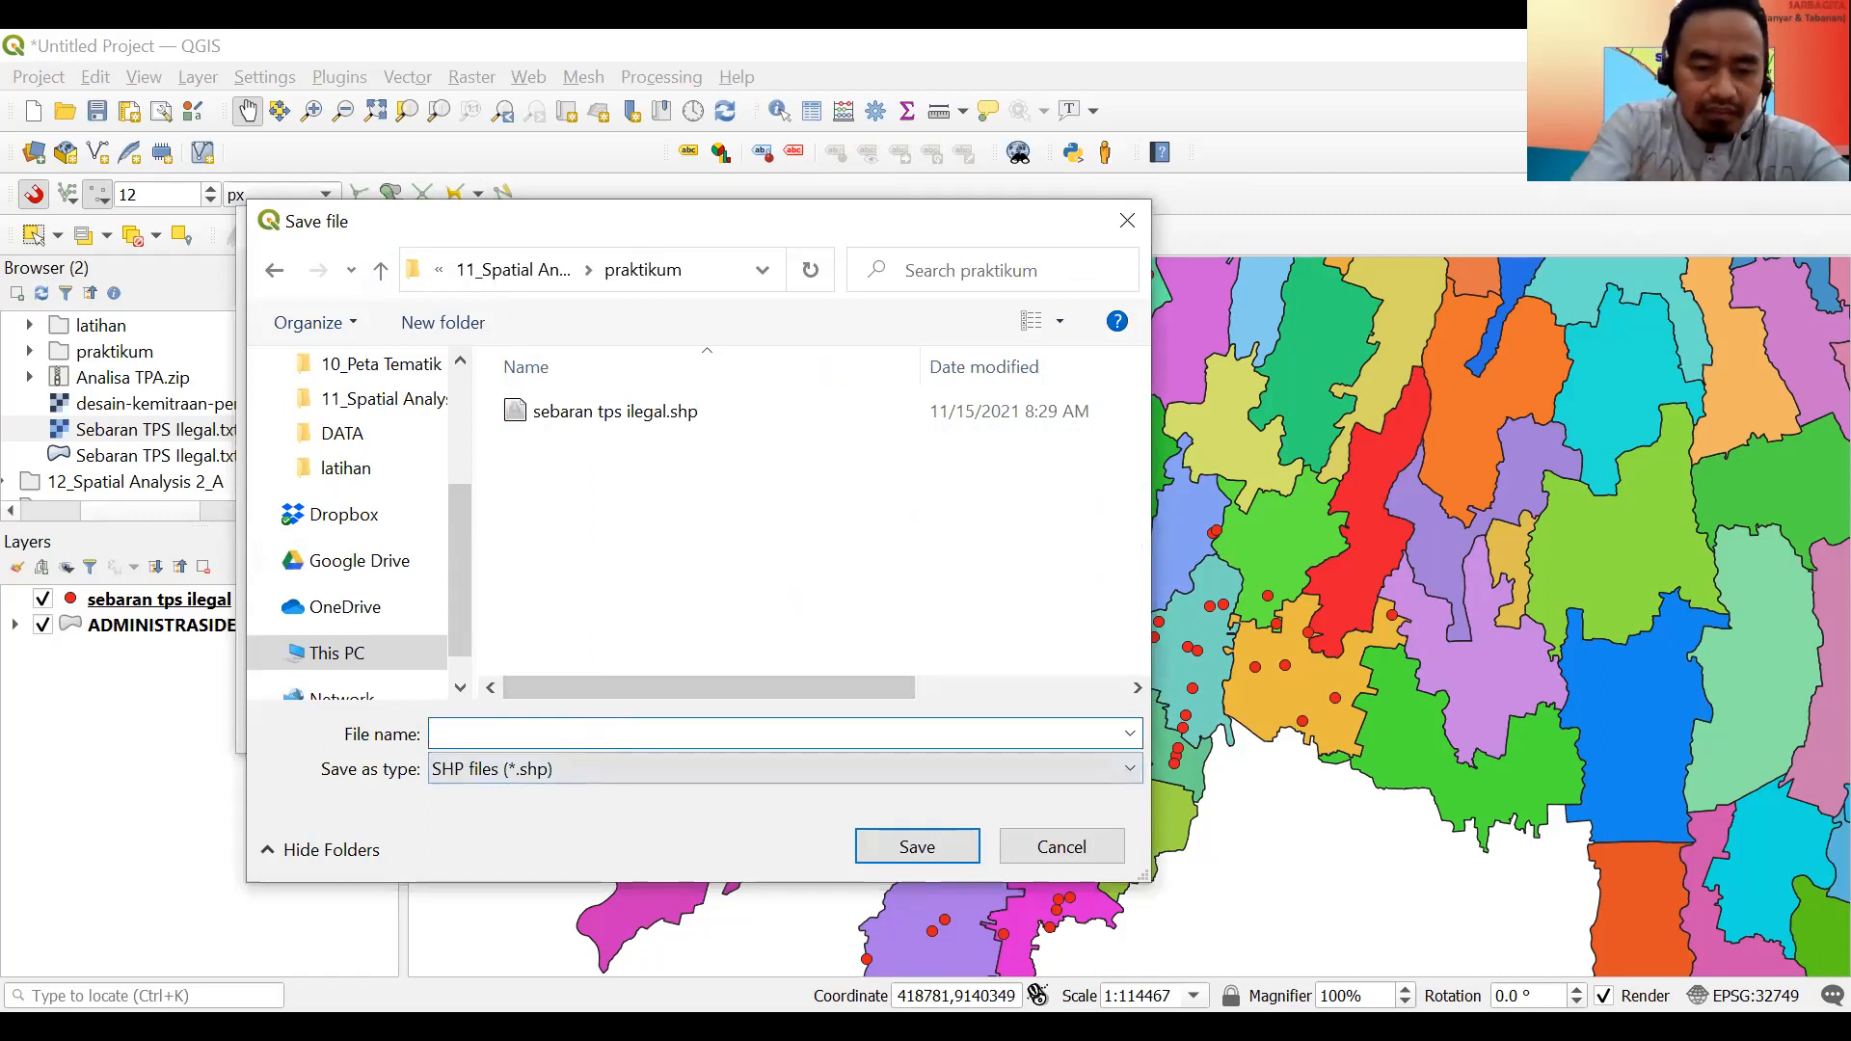
text(sebaran)
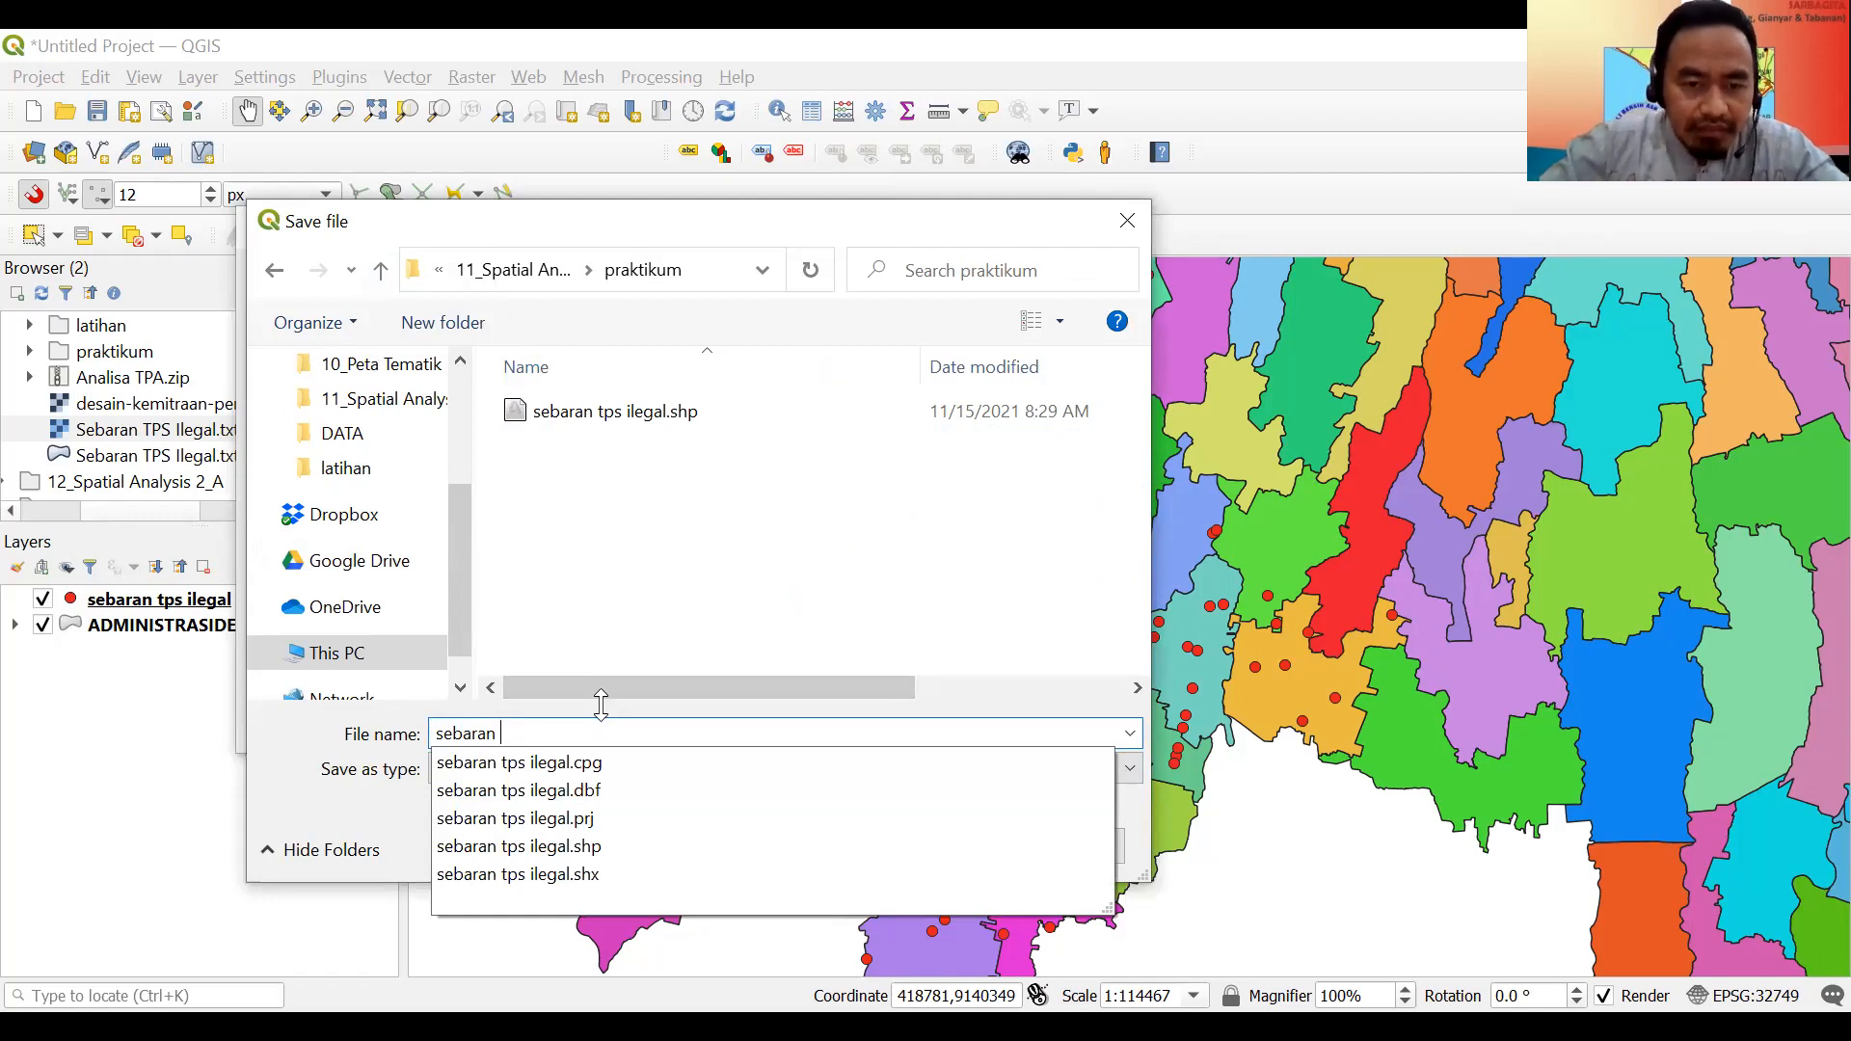
text(tps ilegal)
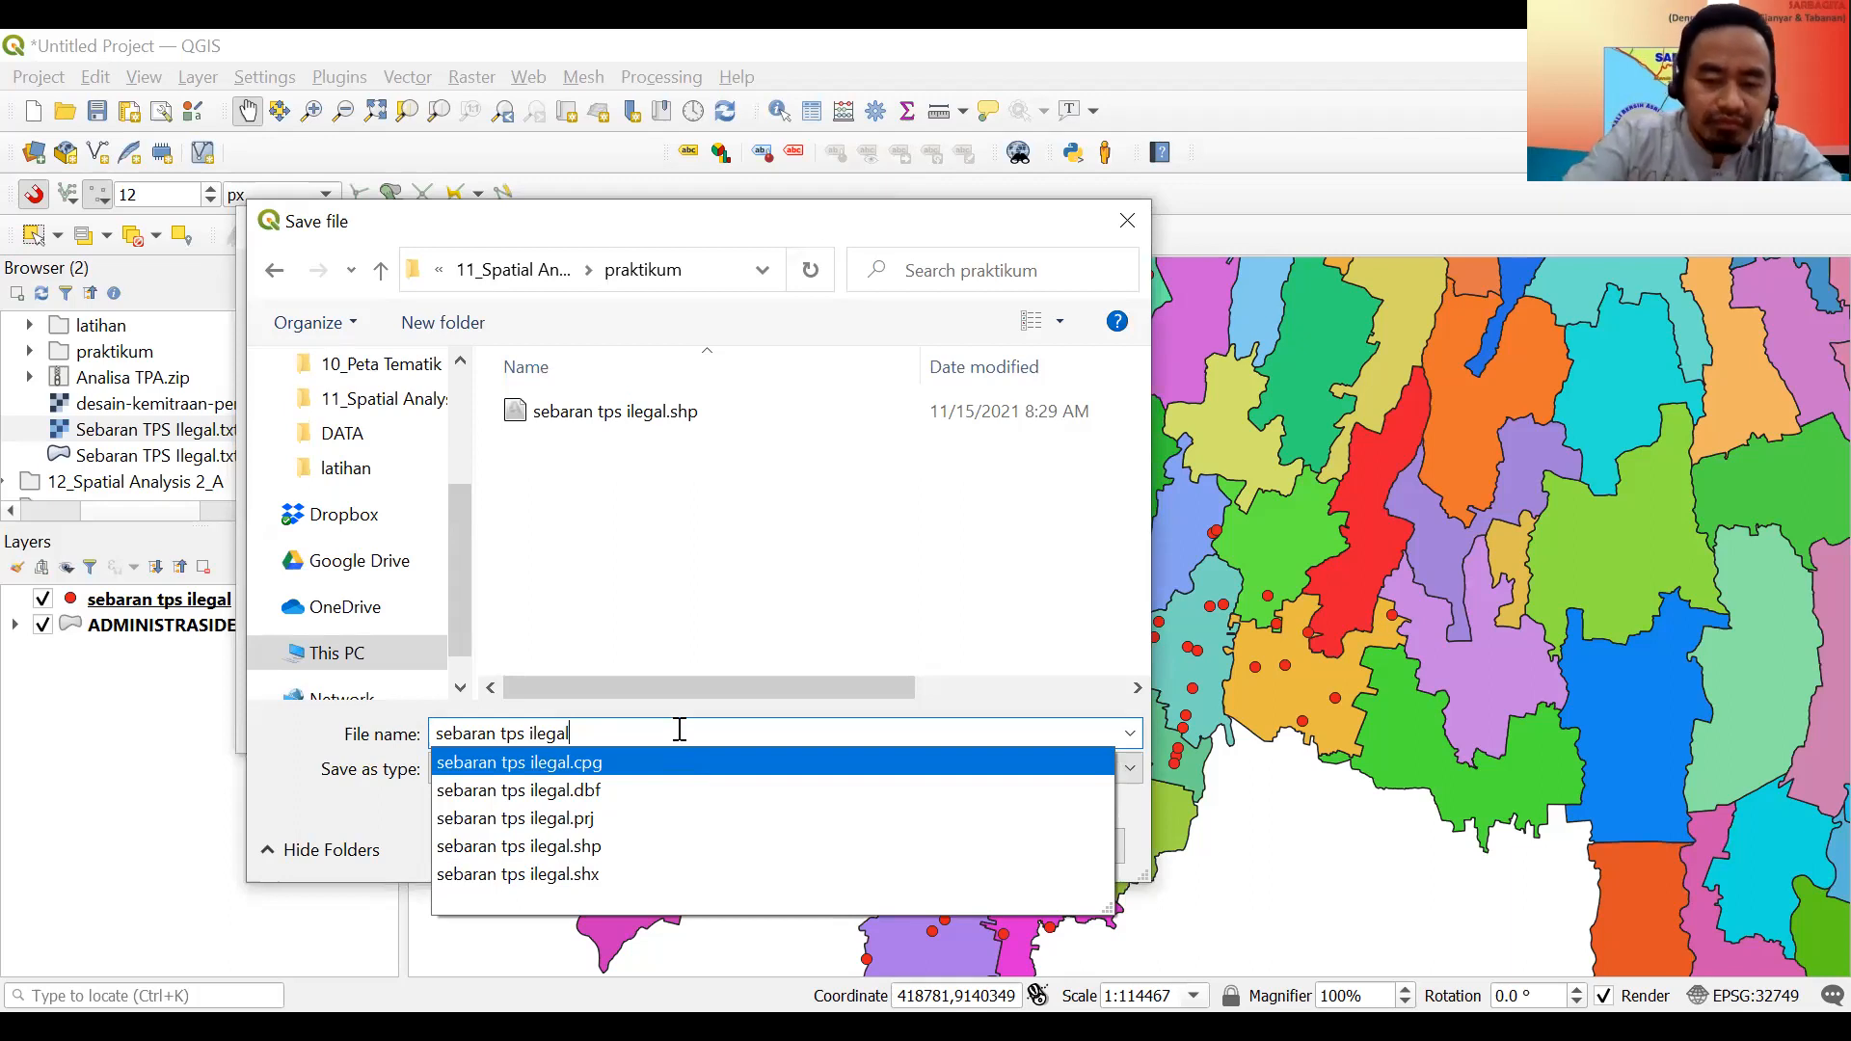
text(join)
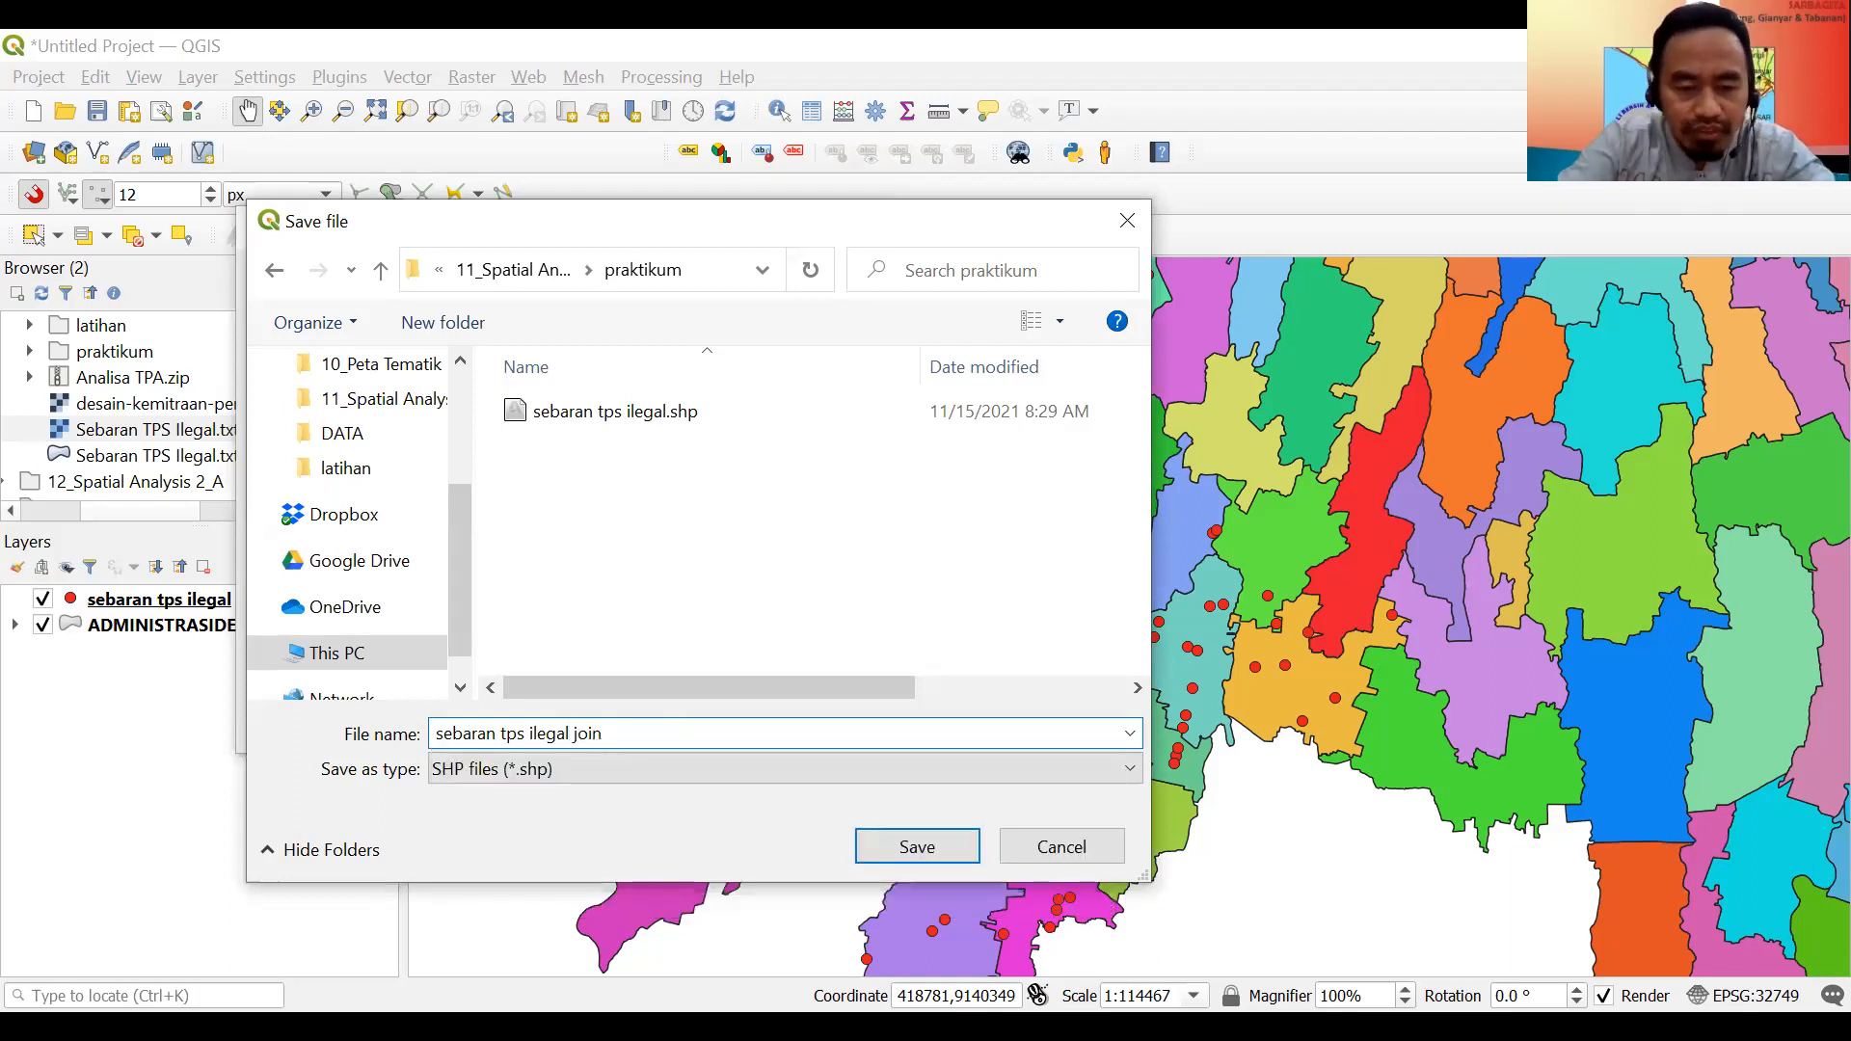
text( adm desa)
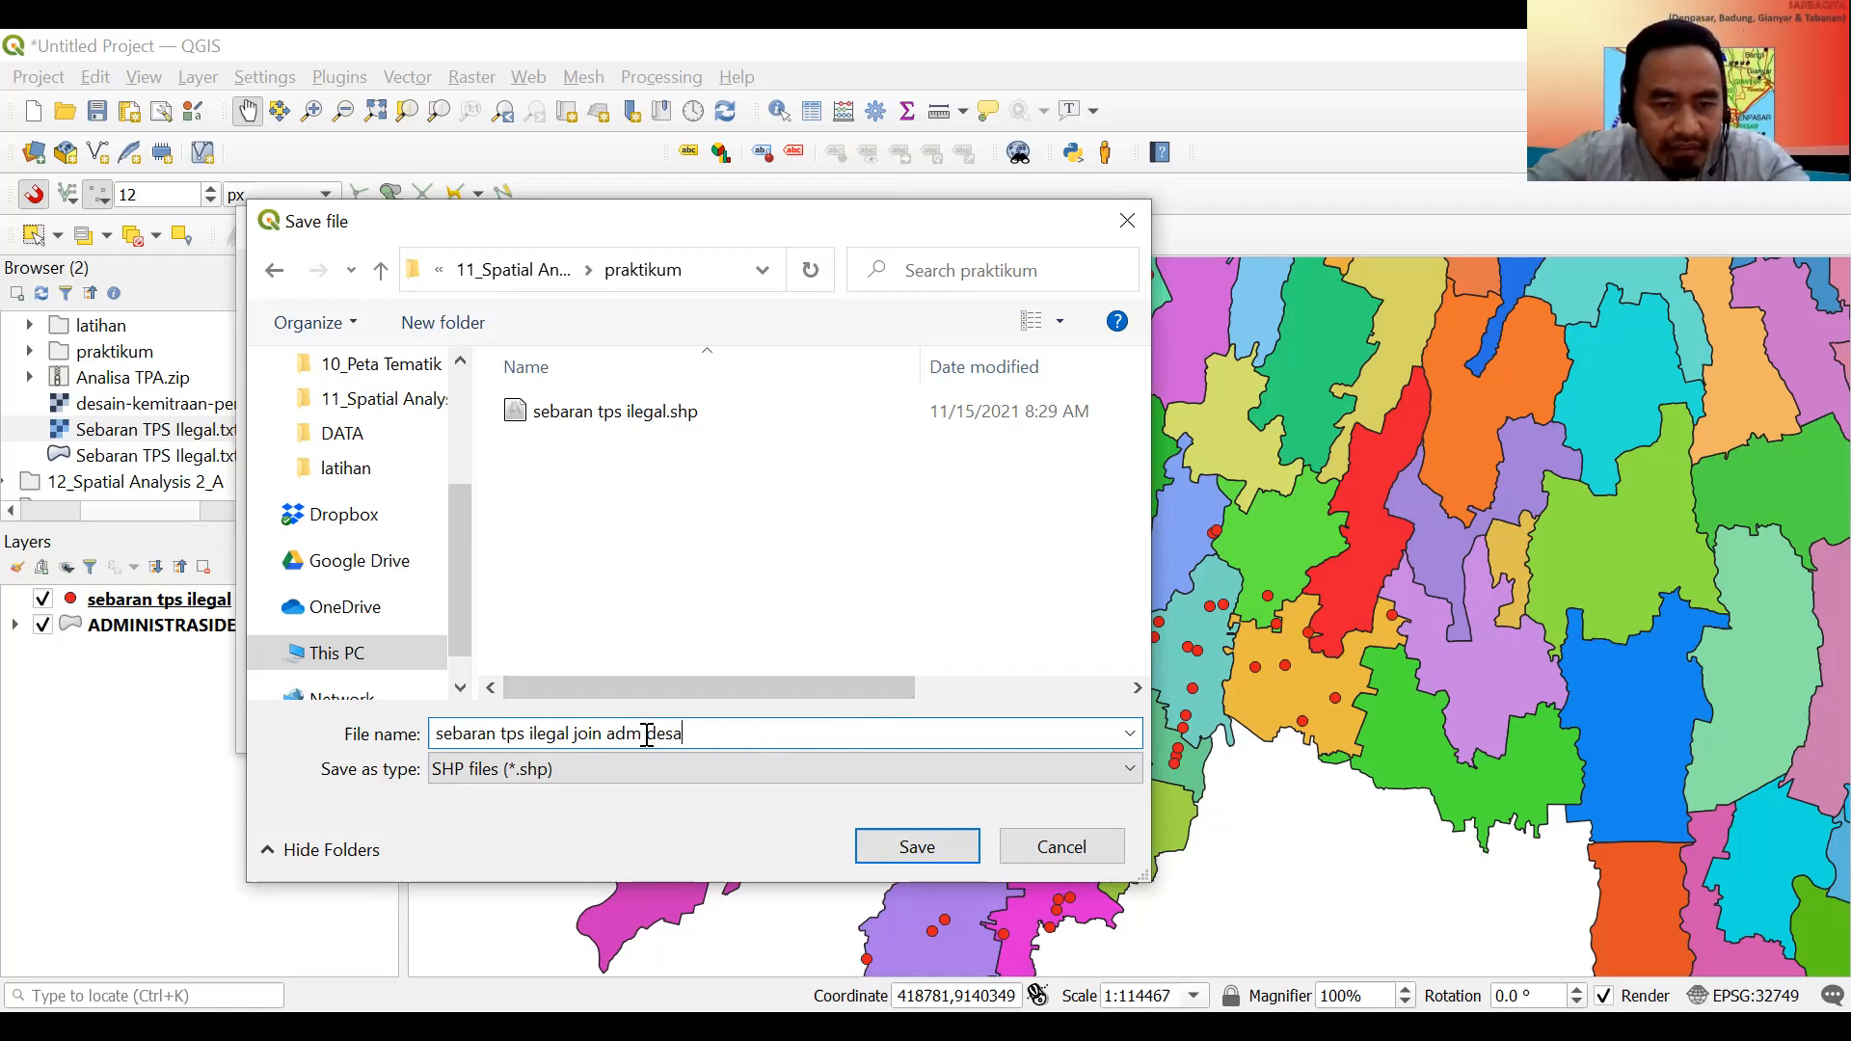
key(BackSpace)
key(BackSpace)
key(BackSpace)
key(BackSpace)
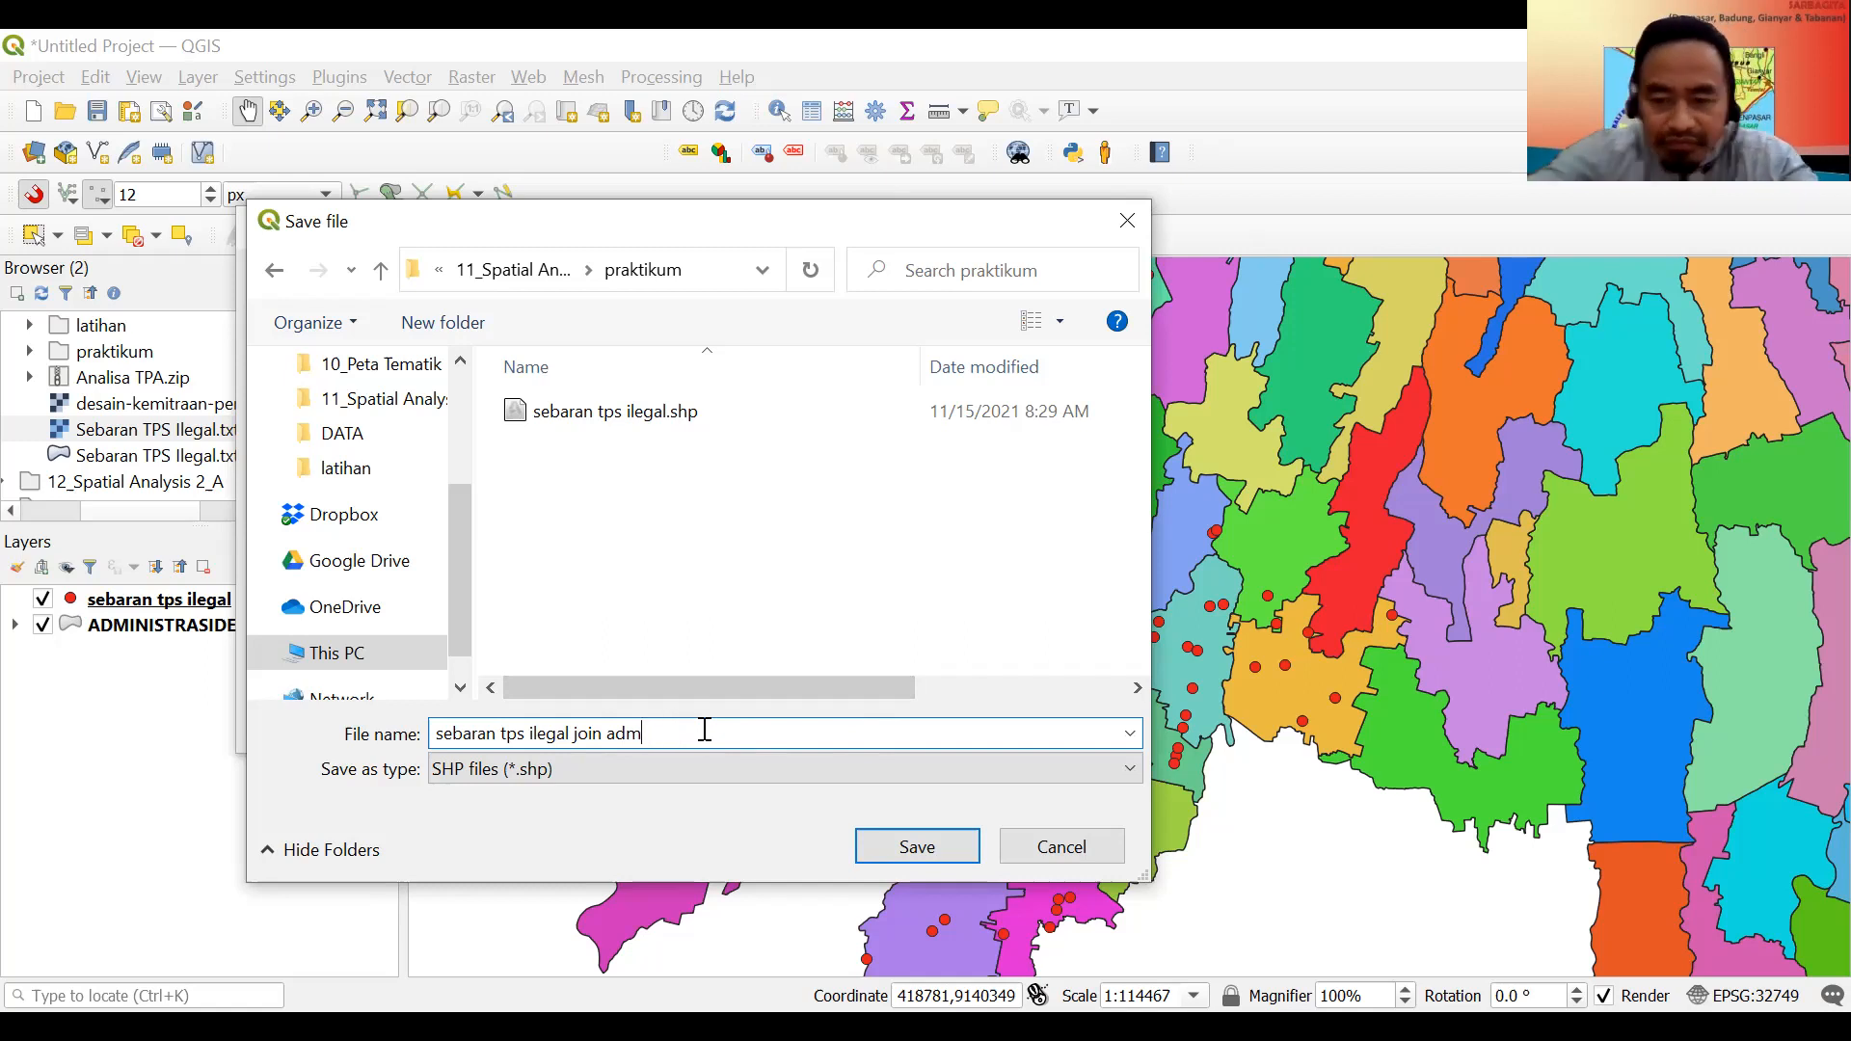
text(in)
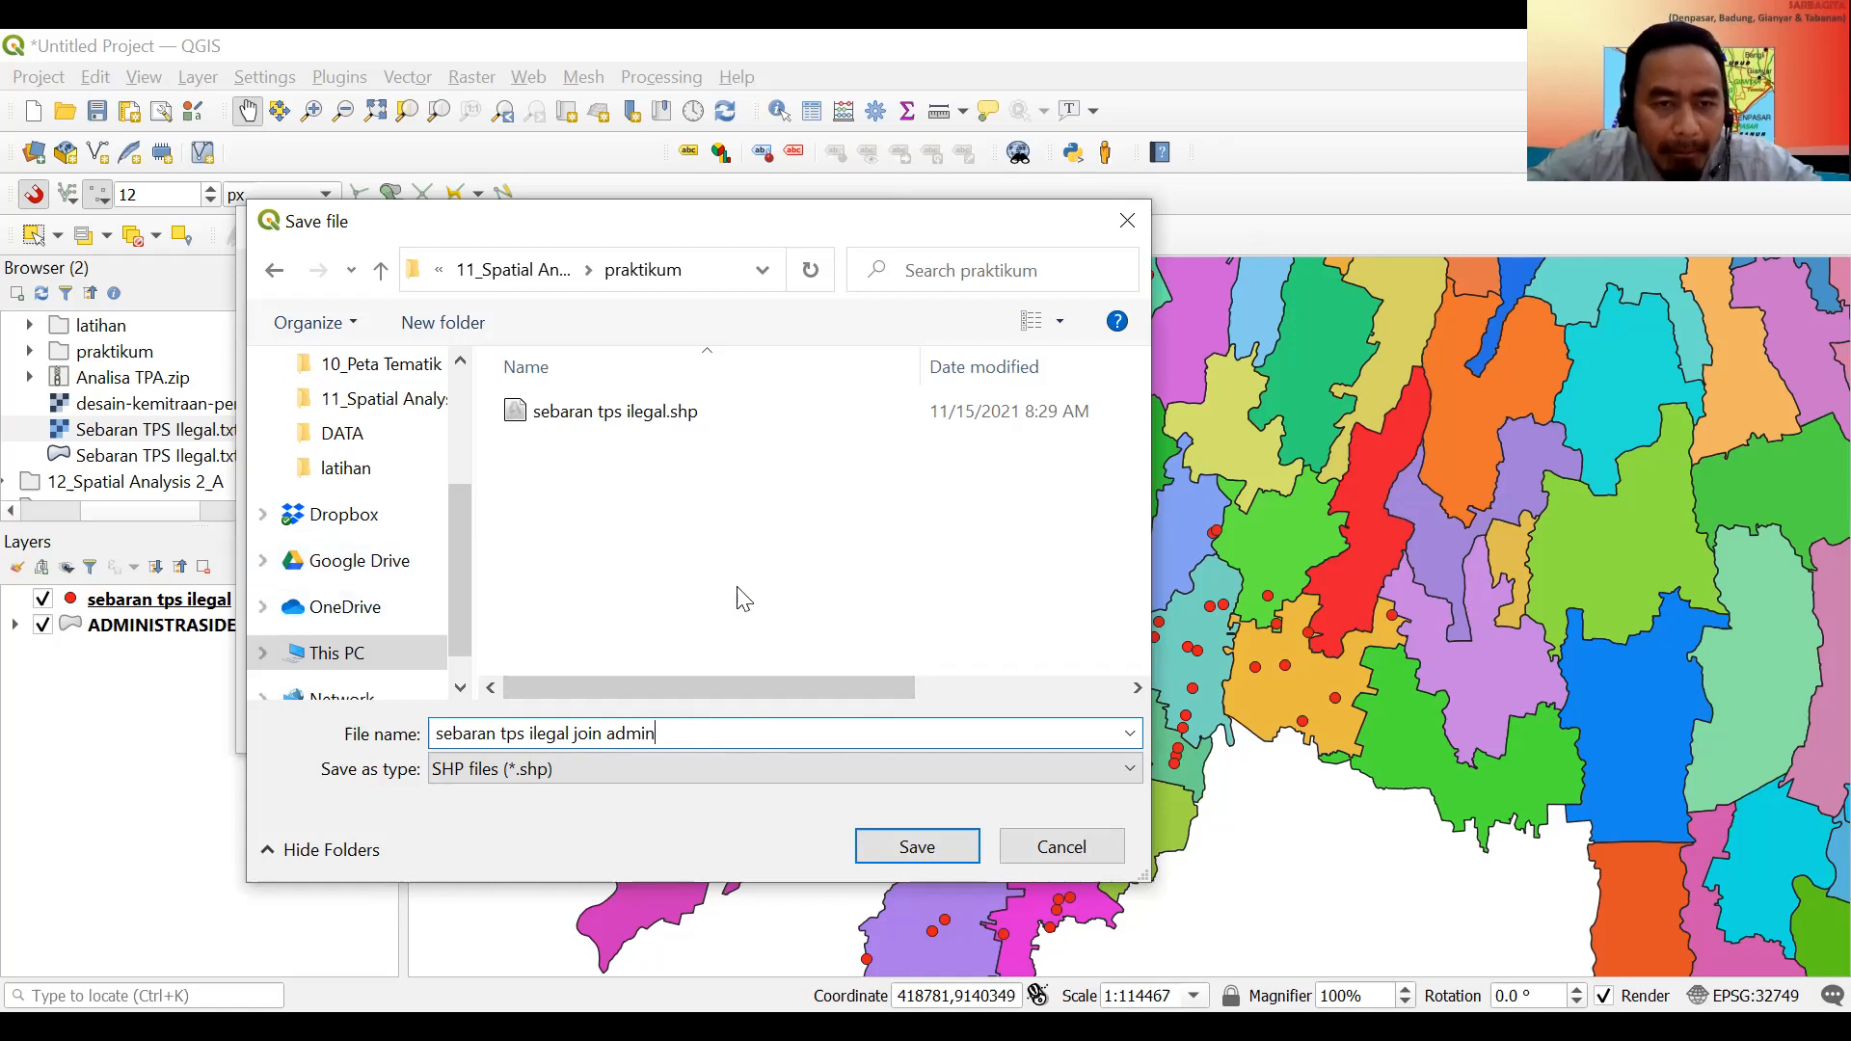
click(956, 852)
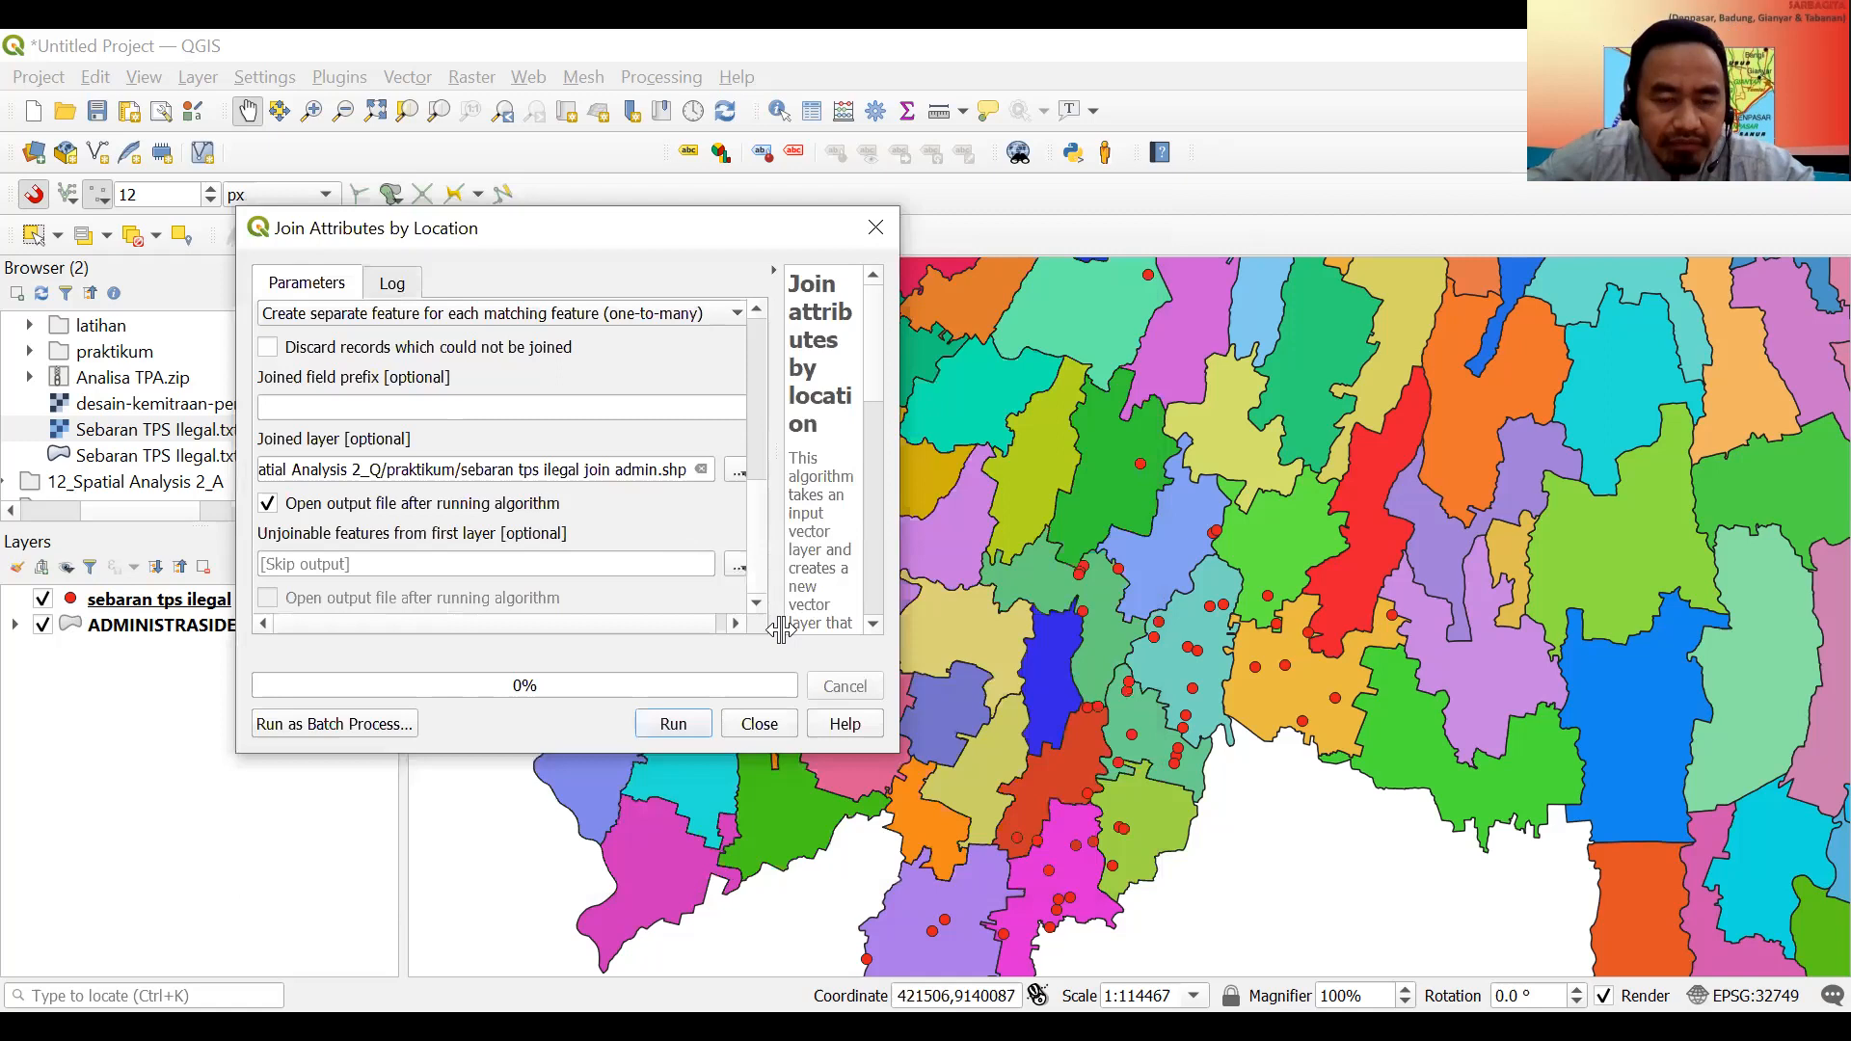
Review the join parameters, run Join Attributes by Location and close its dialog.
scroll(760, 455, up, 5)
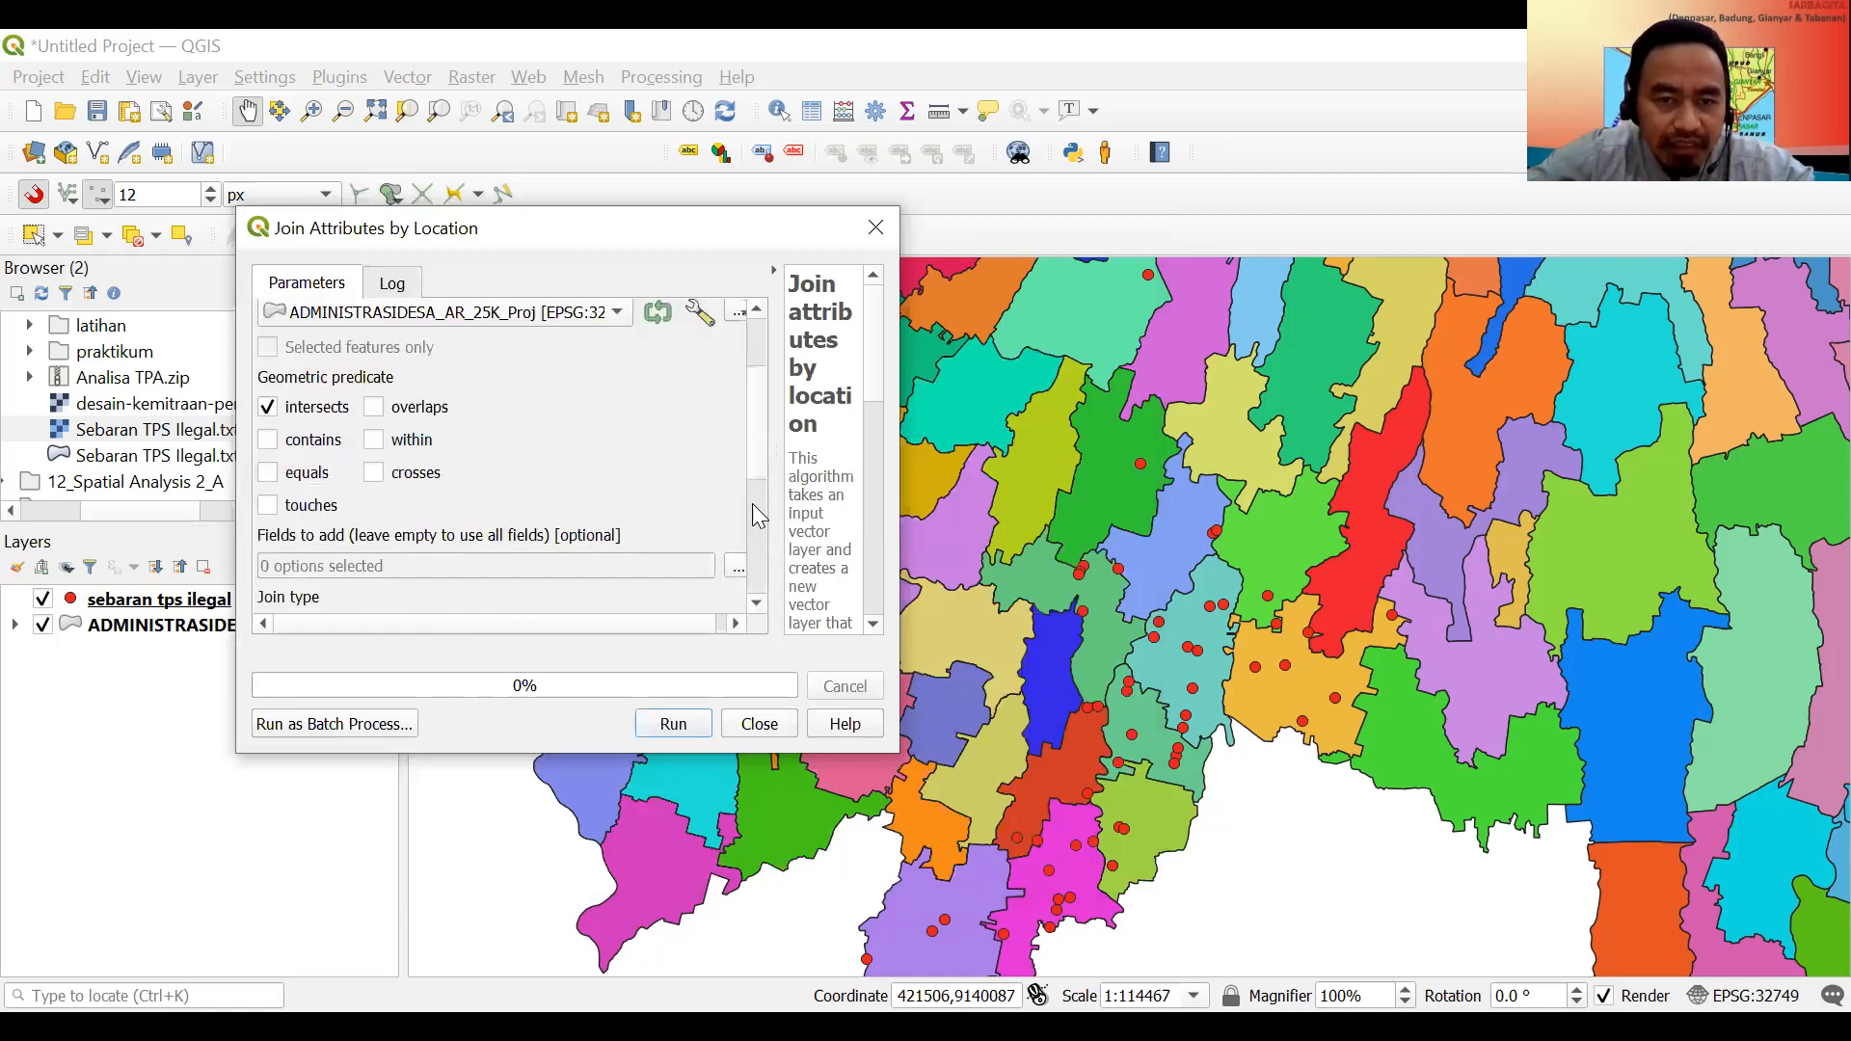
scroll(760, 453, down, 5)
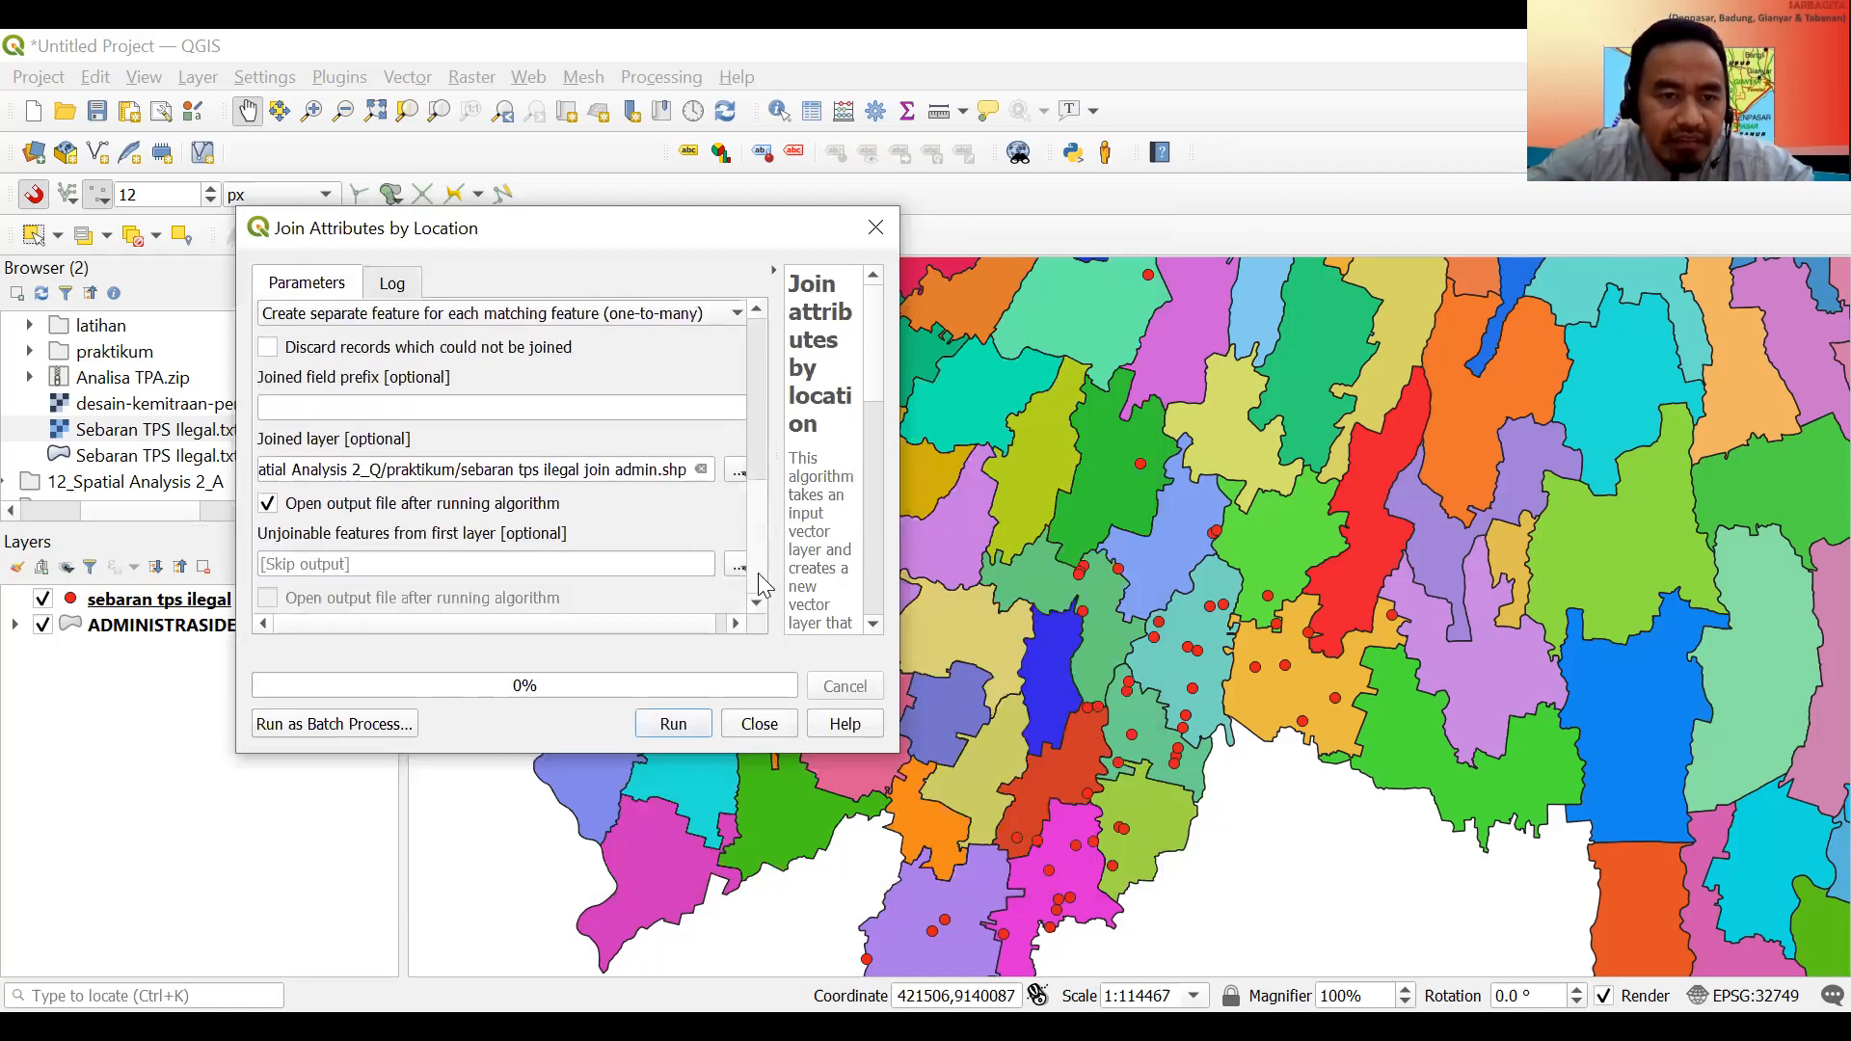
click(673, 725)
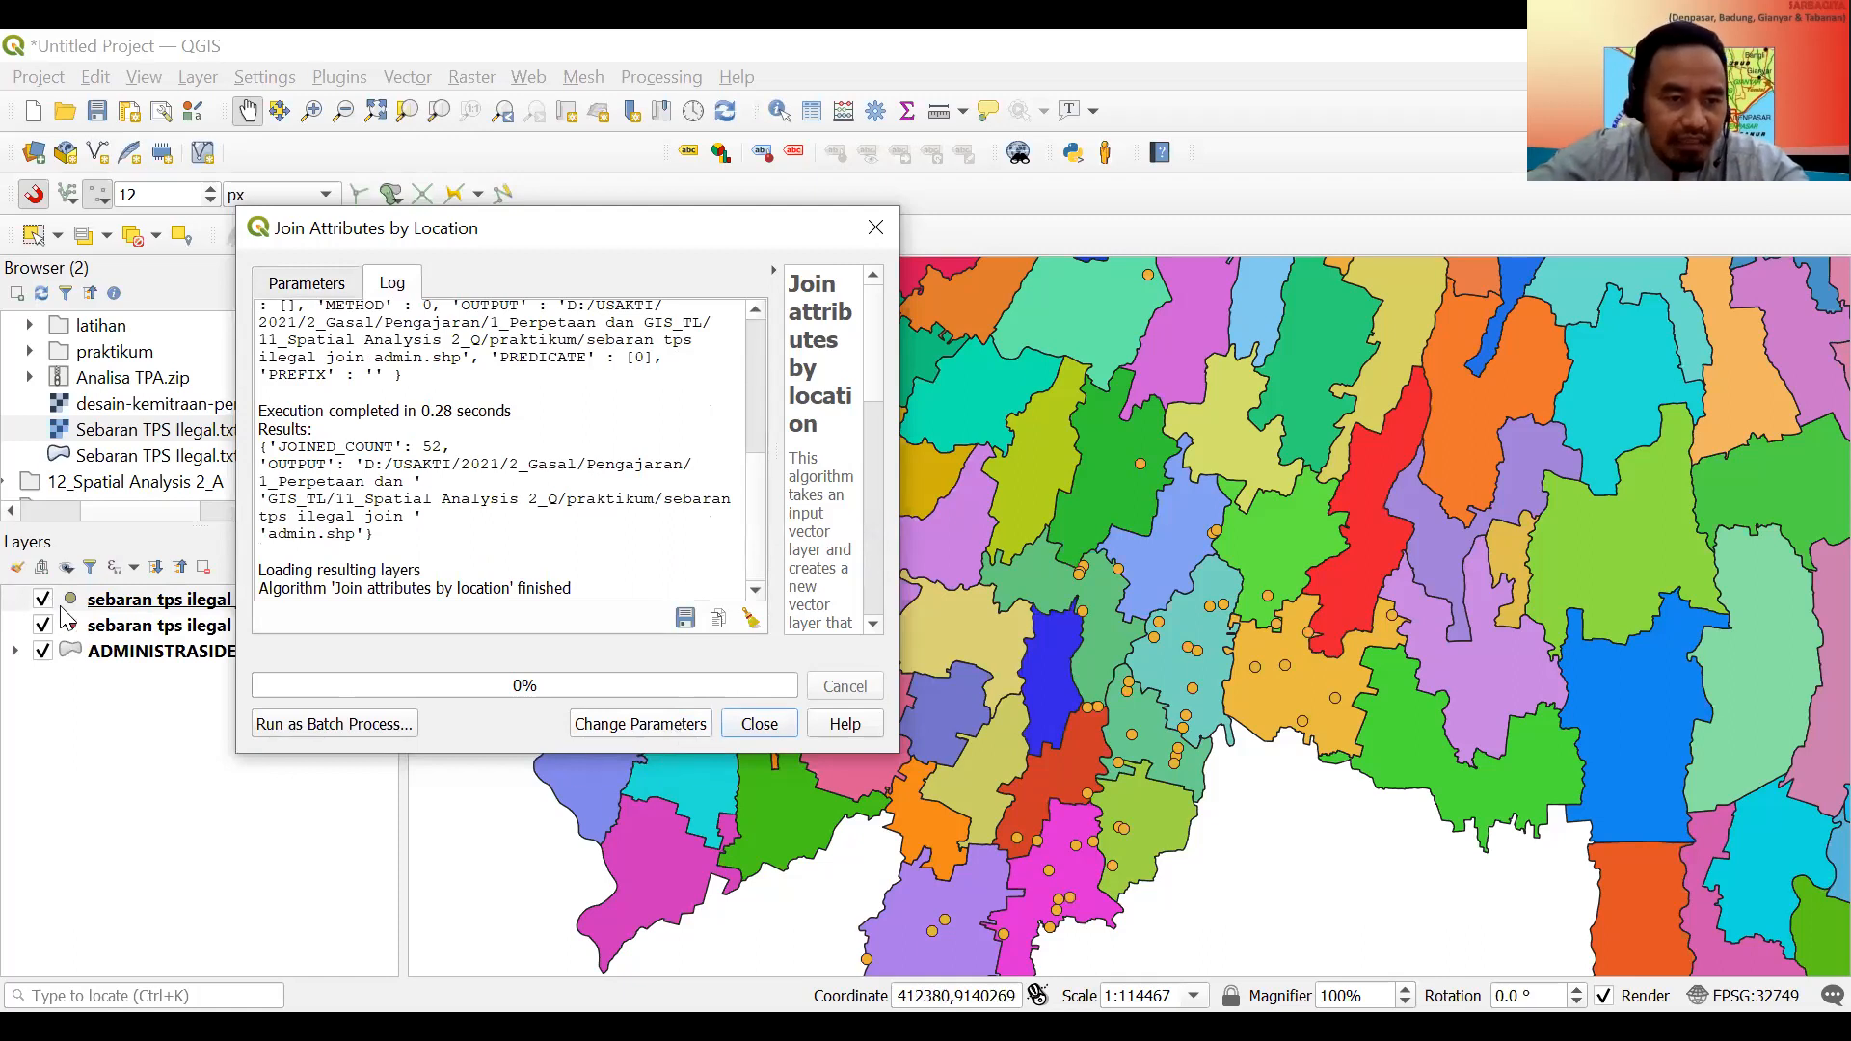
click(779, 727)
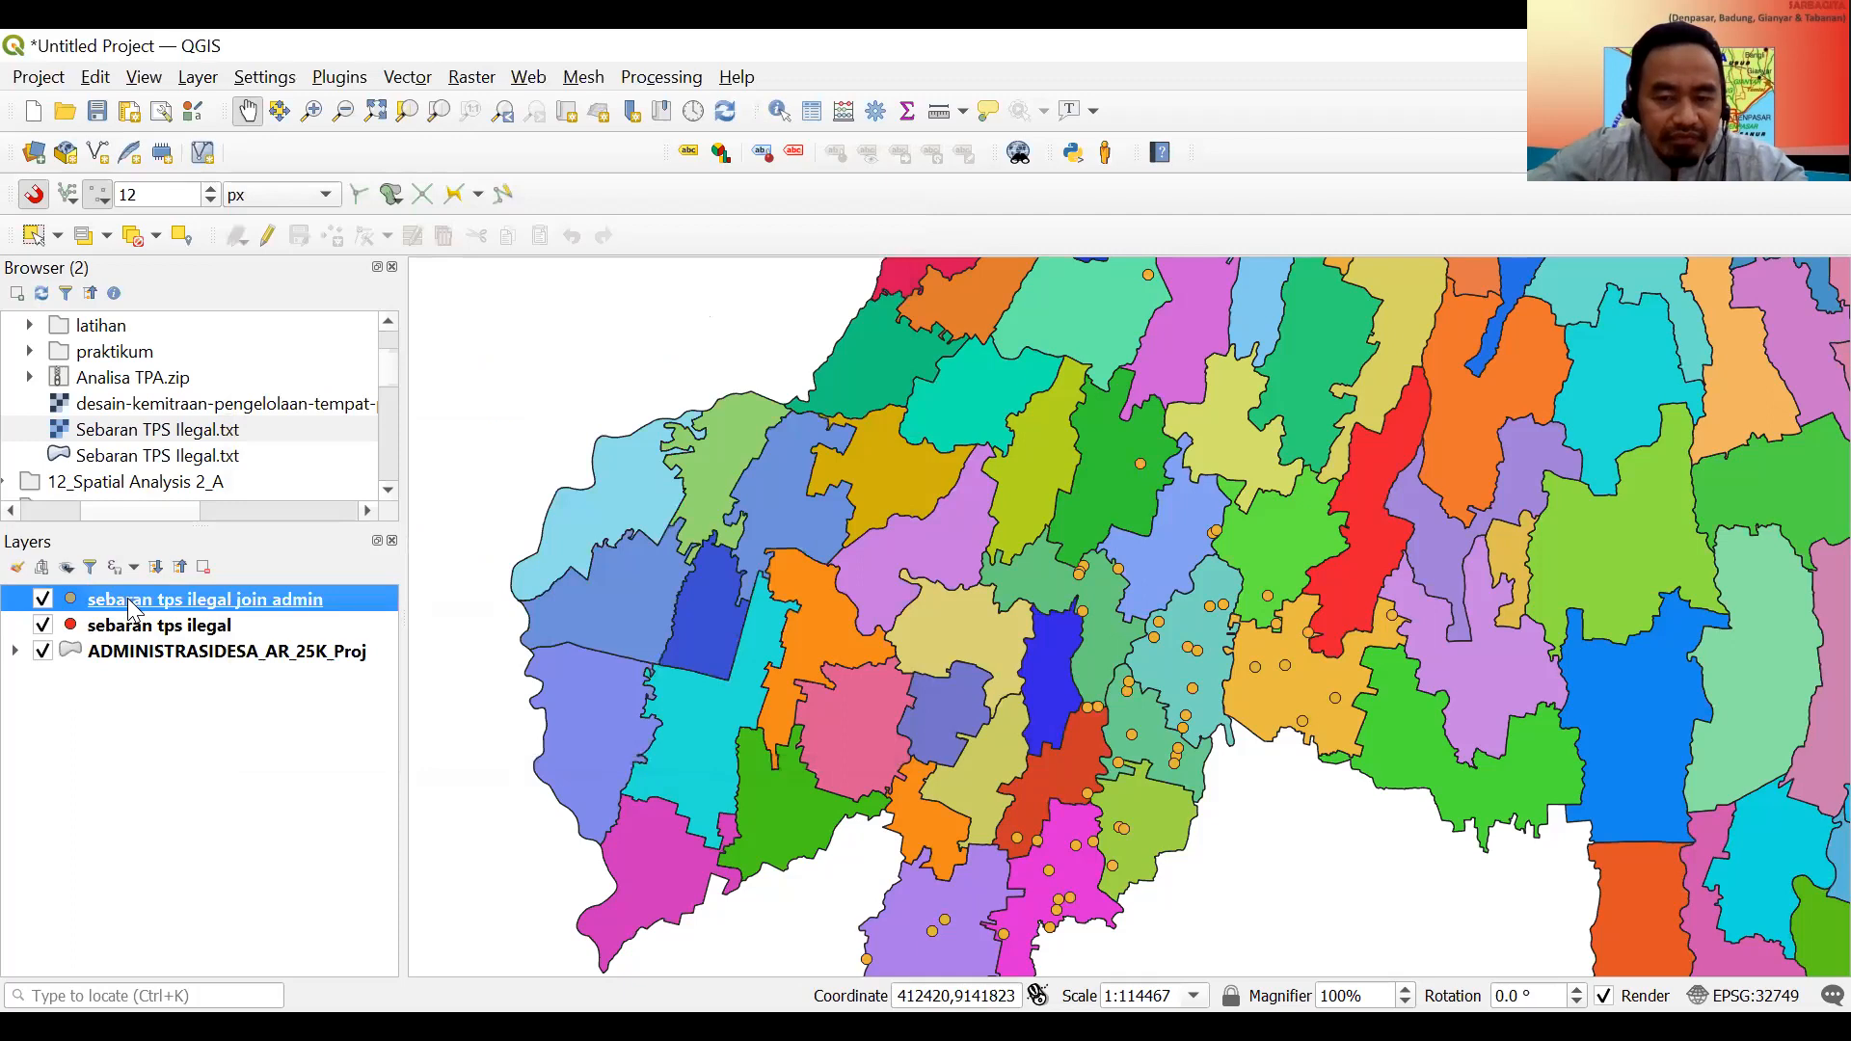
Hide the ADMINISTRASIDESA_AR_25K_Proj and sebaran tps ilegal layers, leaving only sebaran tps ilegal join admin displayed.
click(44, 652)
click(44, 628)
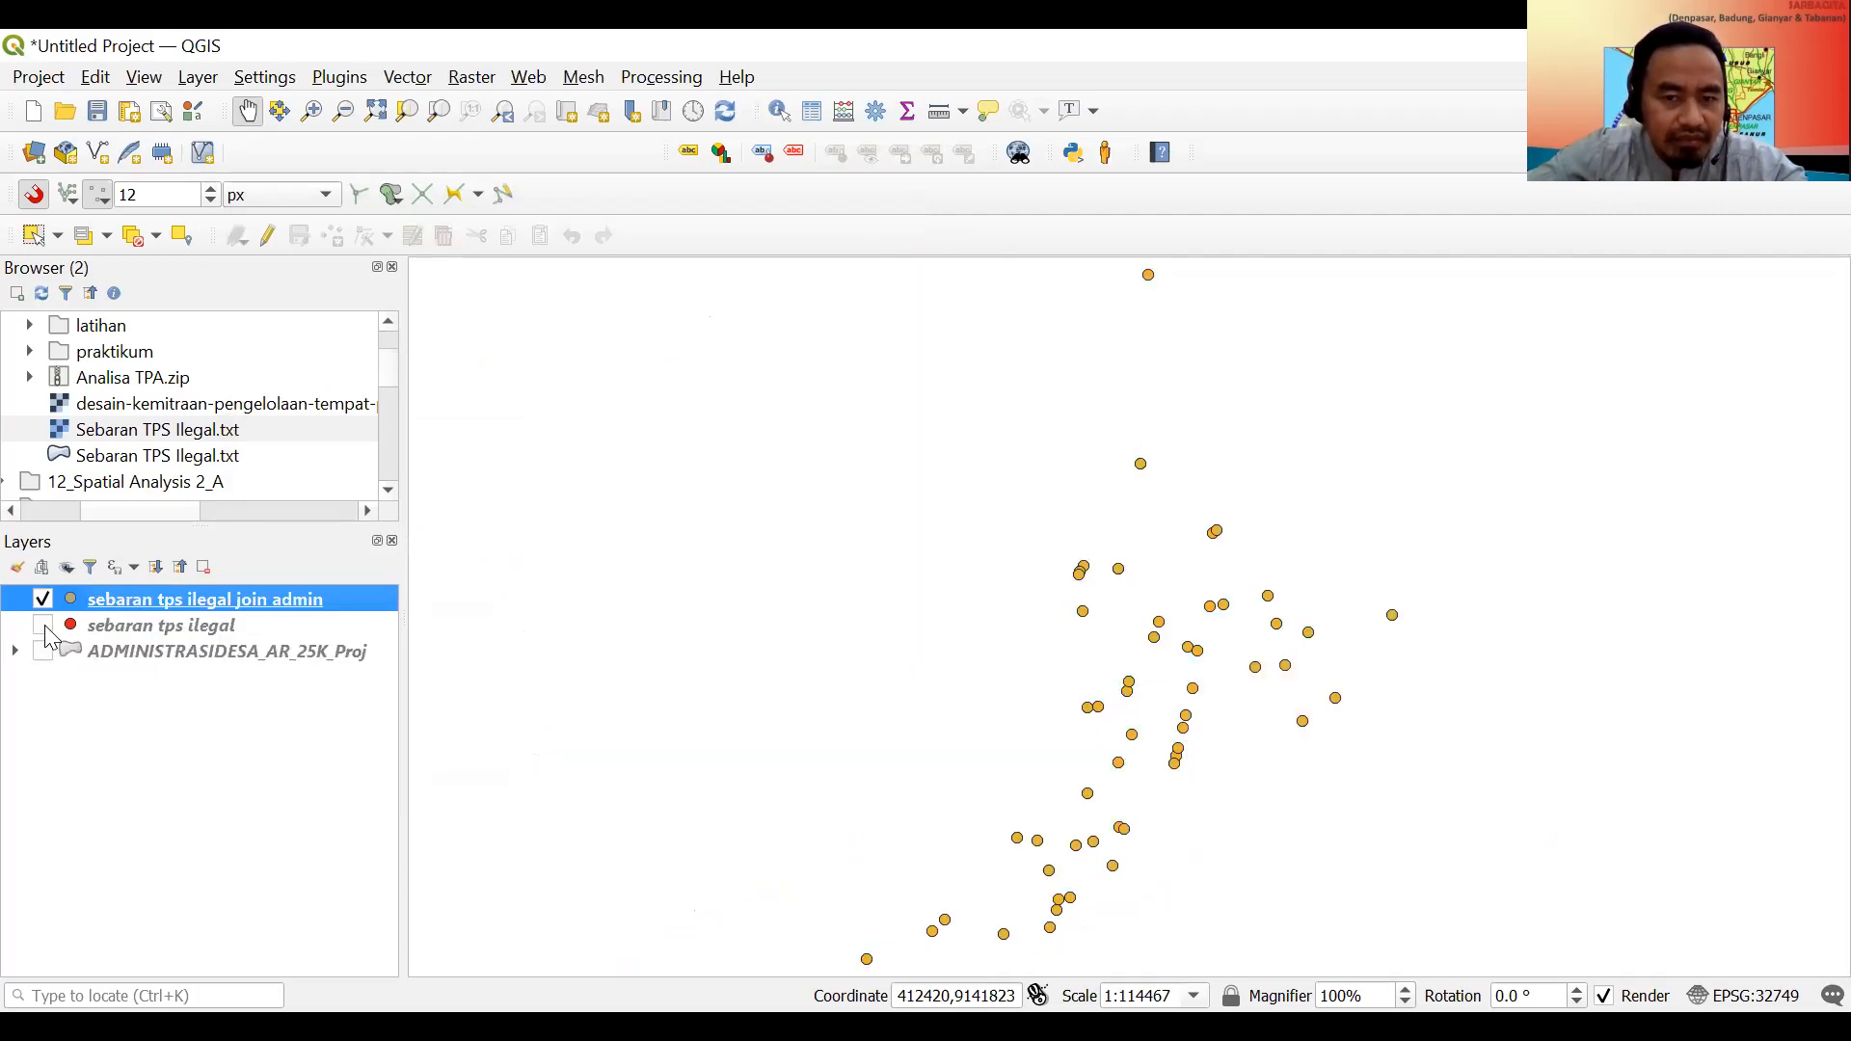
click(44, 627)
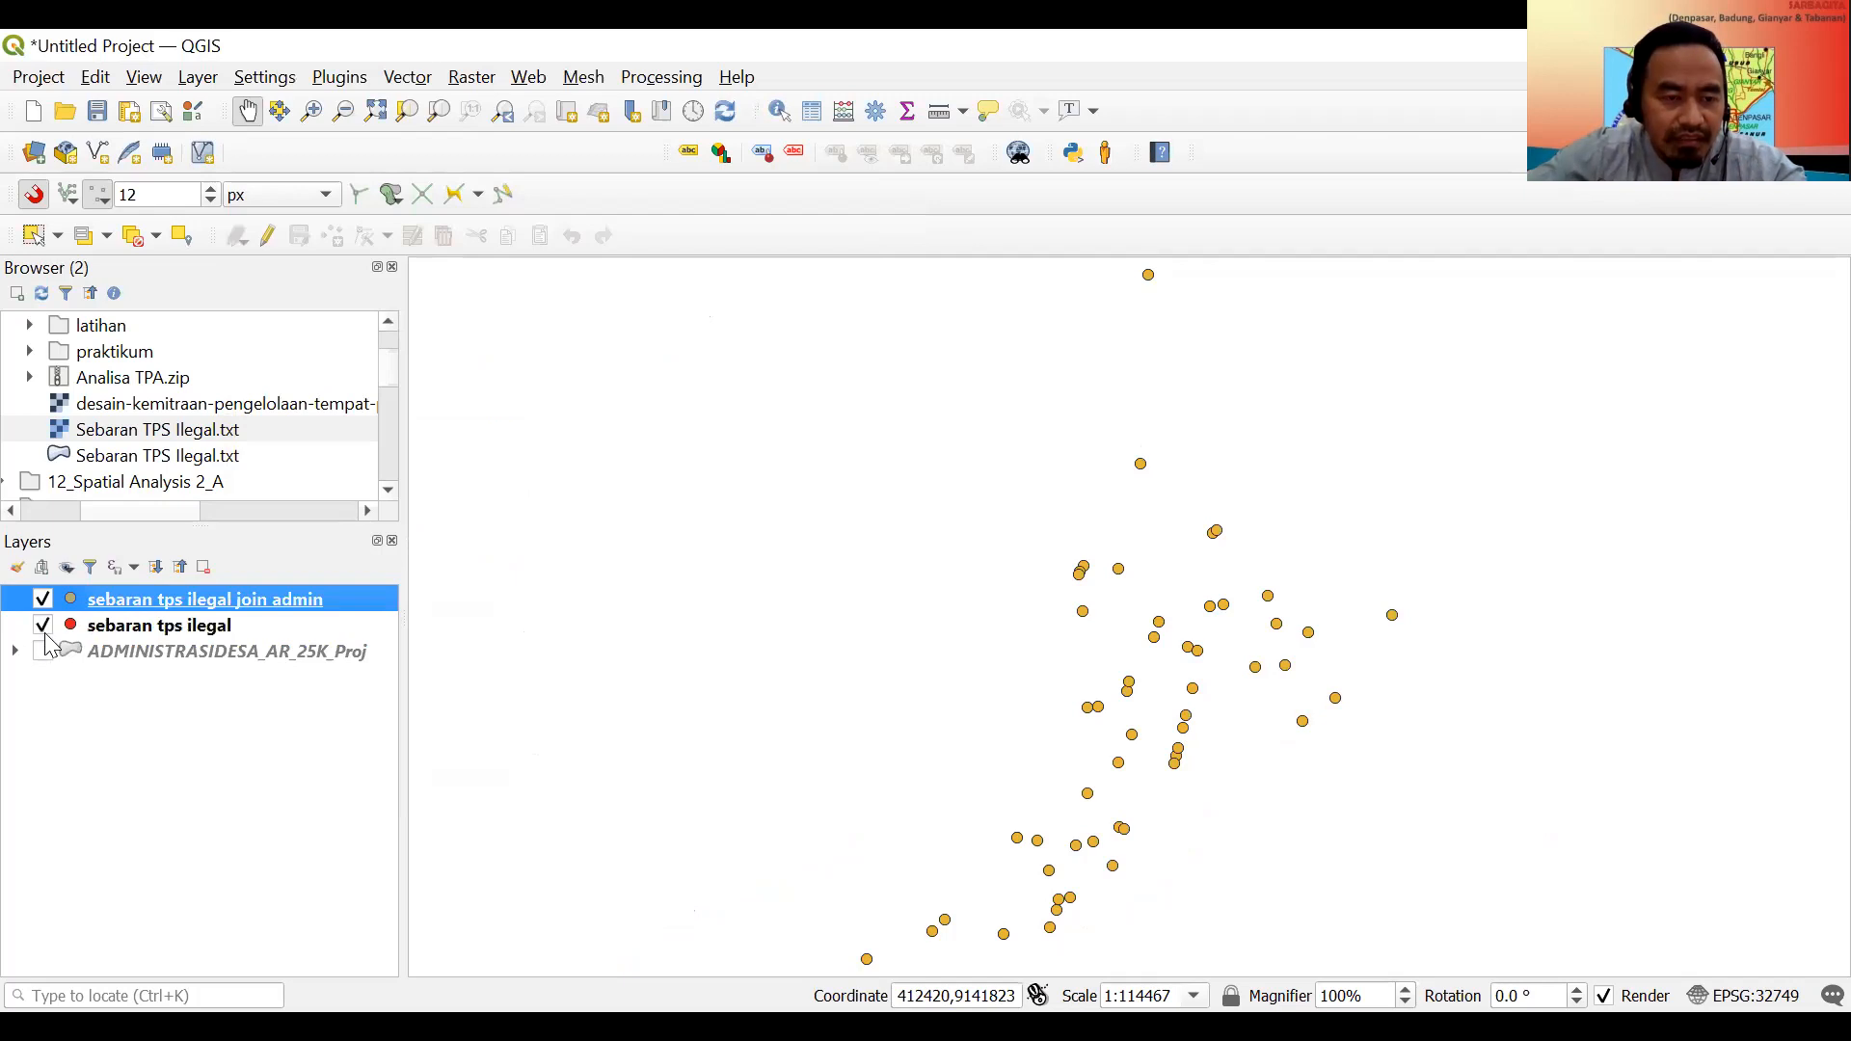
click(45, 626)
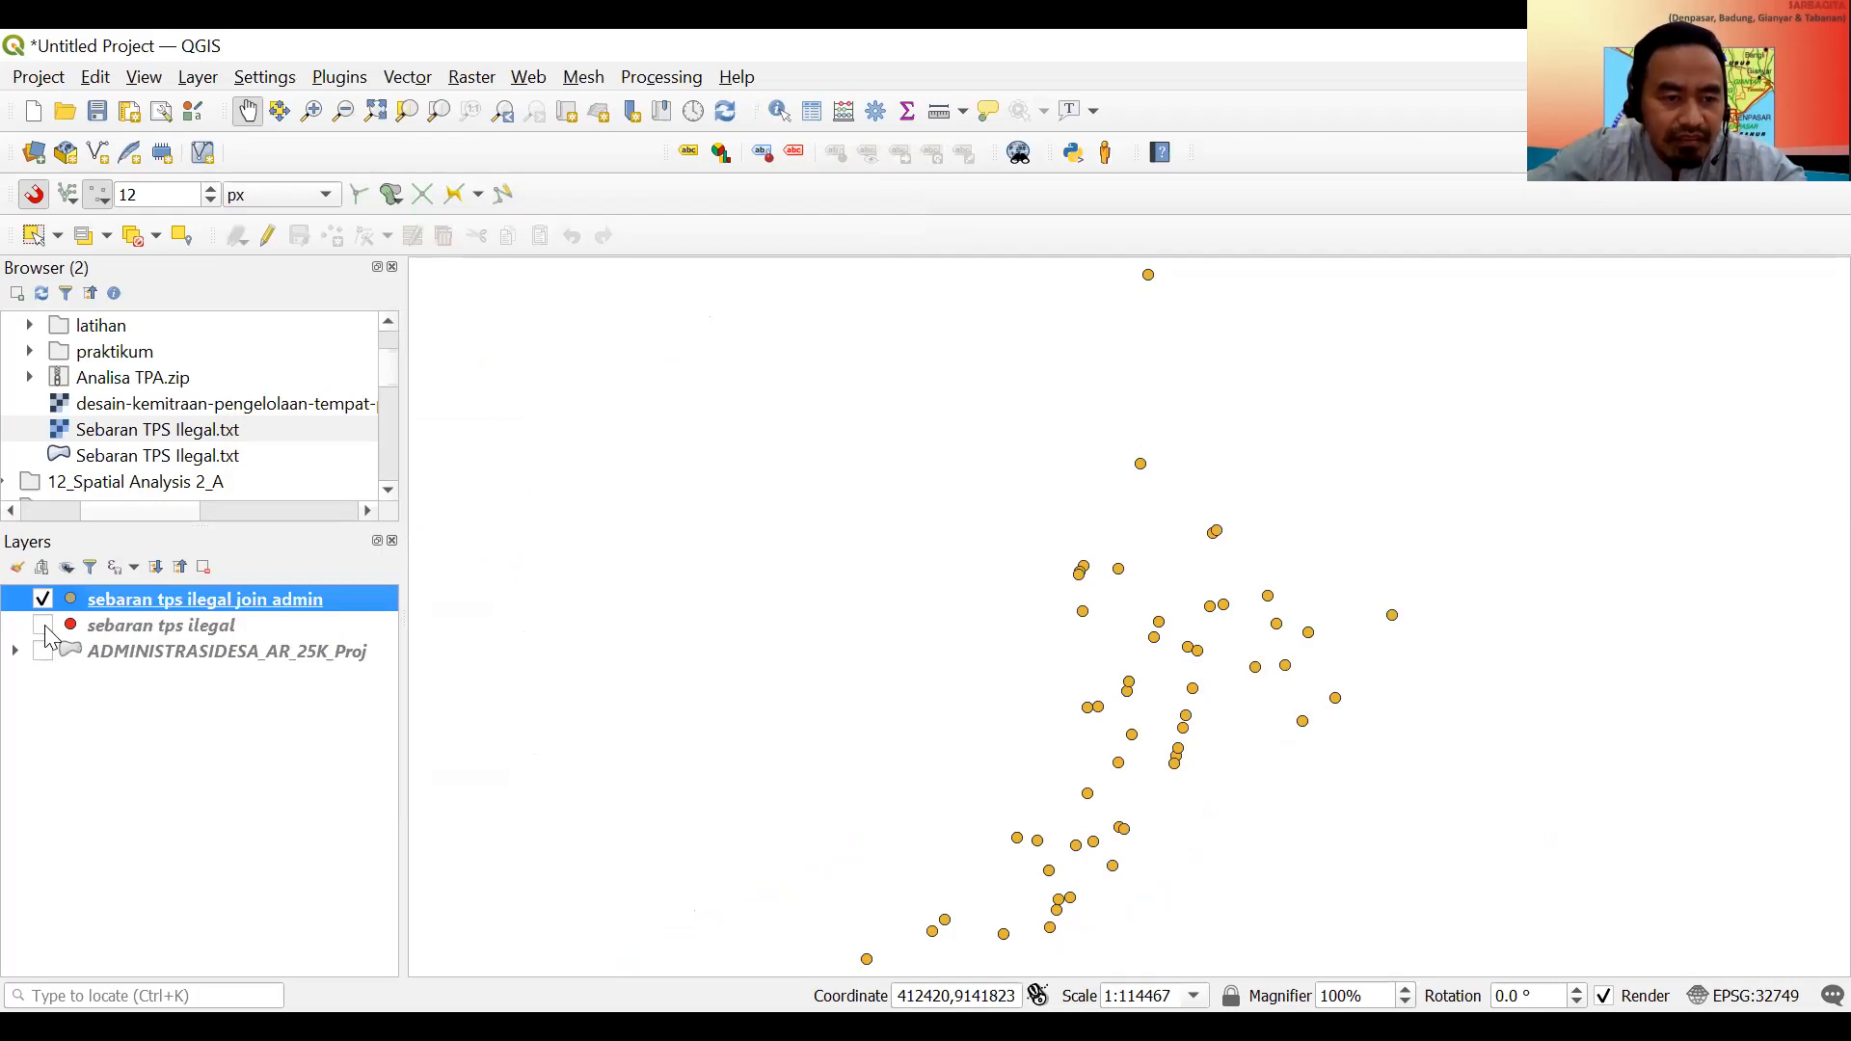
Compare the attribute tables of the sebaran tps ilegal join admin and sebaran tps ilegal layers to check the joined village fields.
right_click(106, 614)
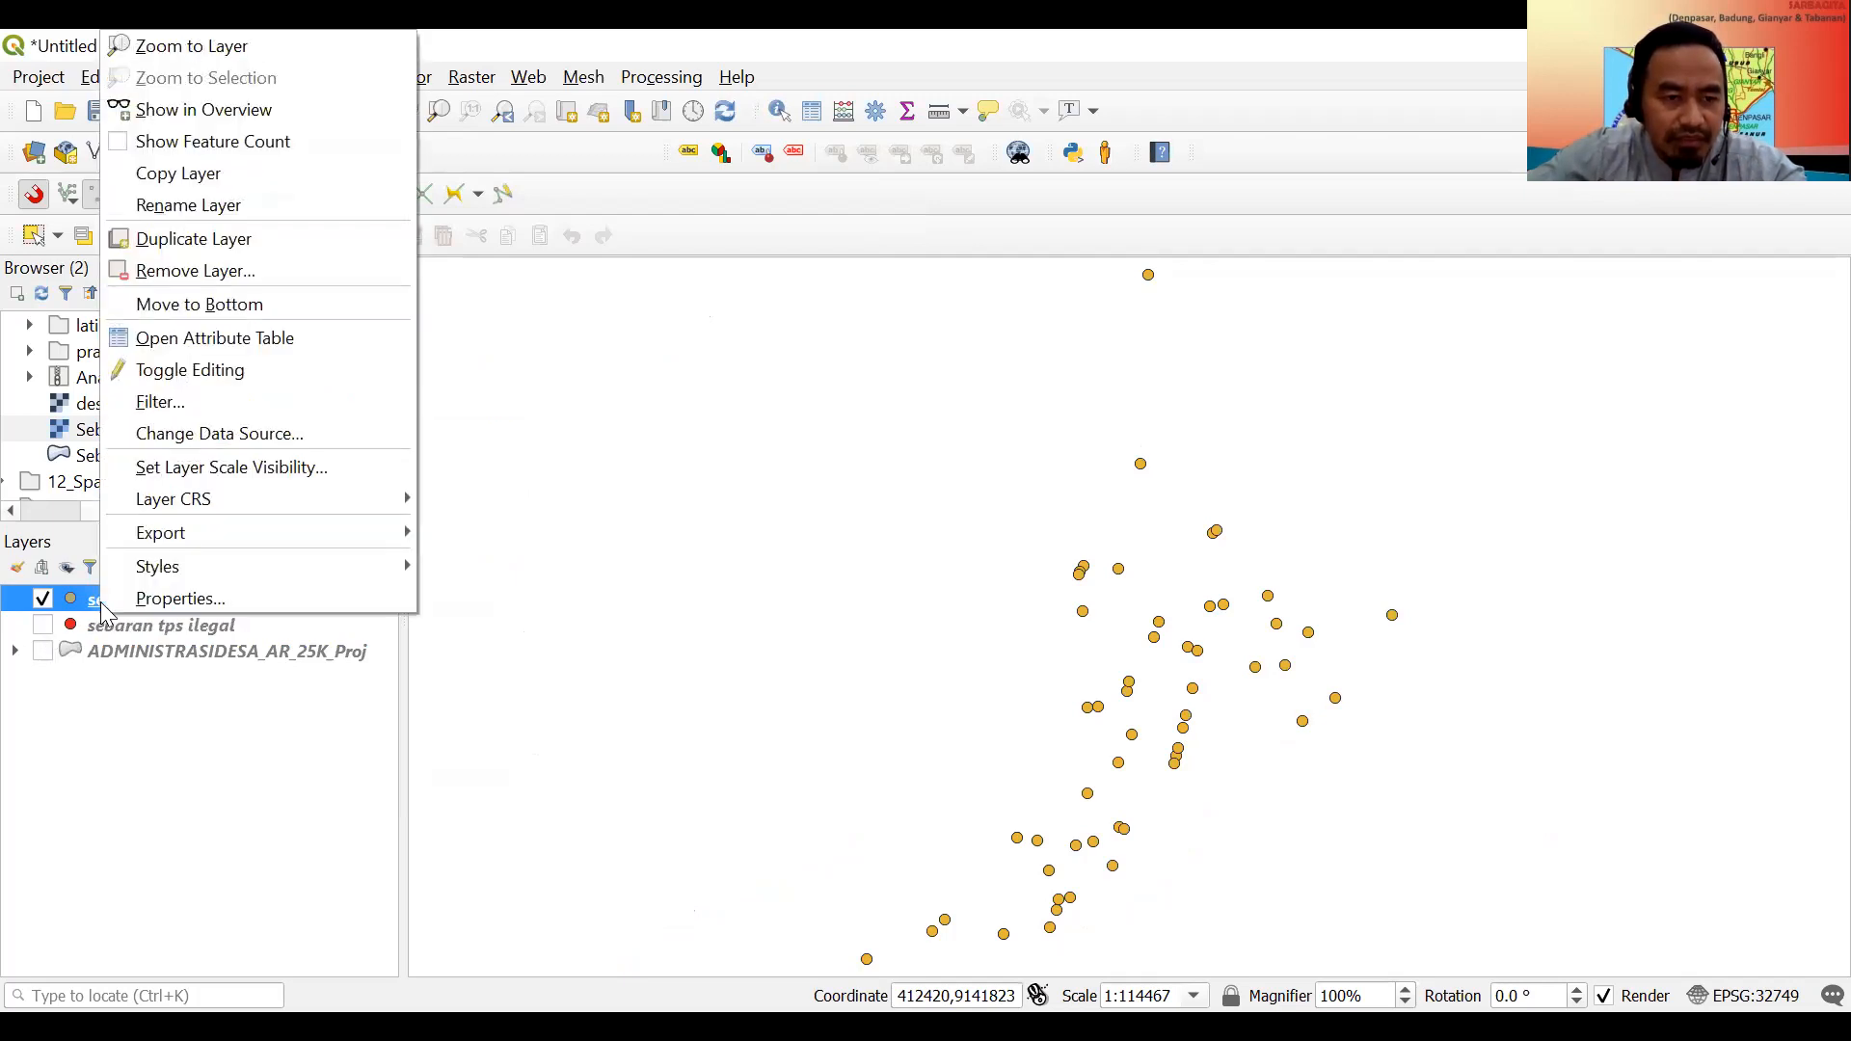
click(179, 345)
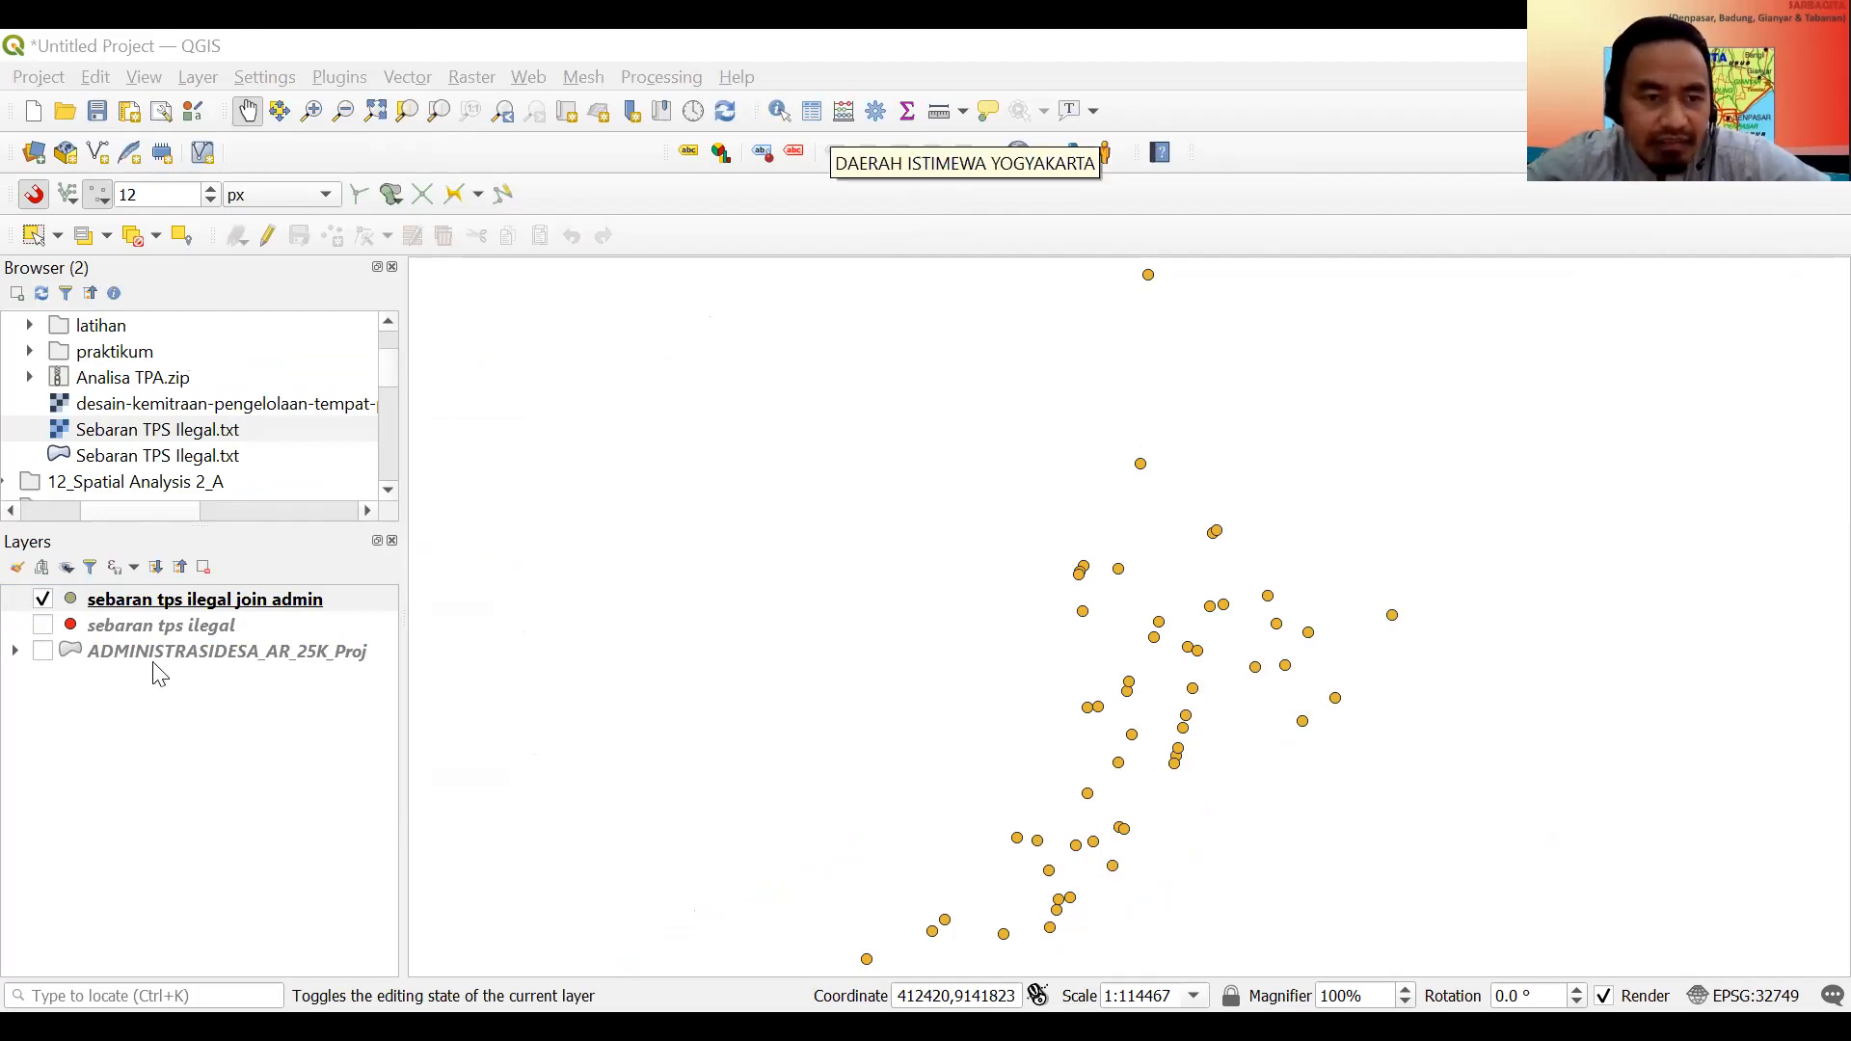
right_click(162, 627)
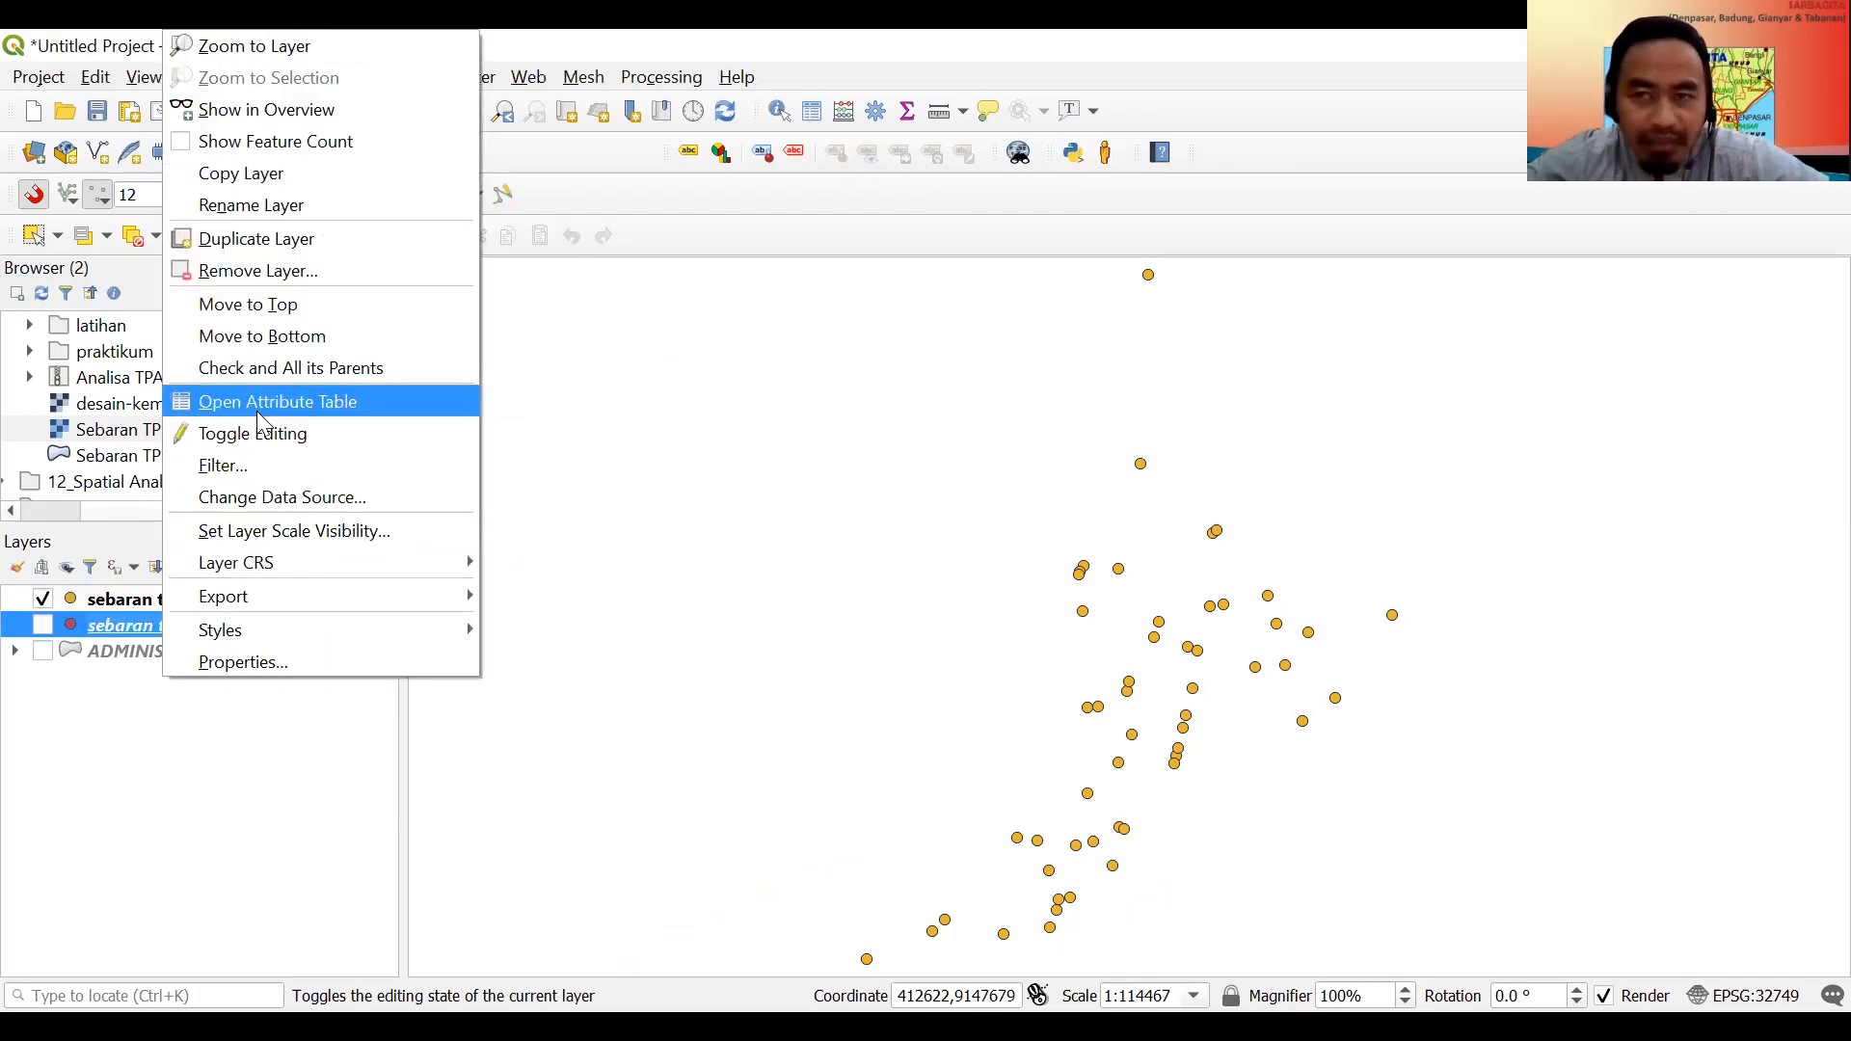
click(257, 415)
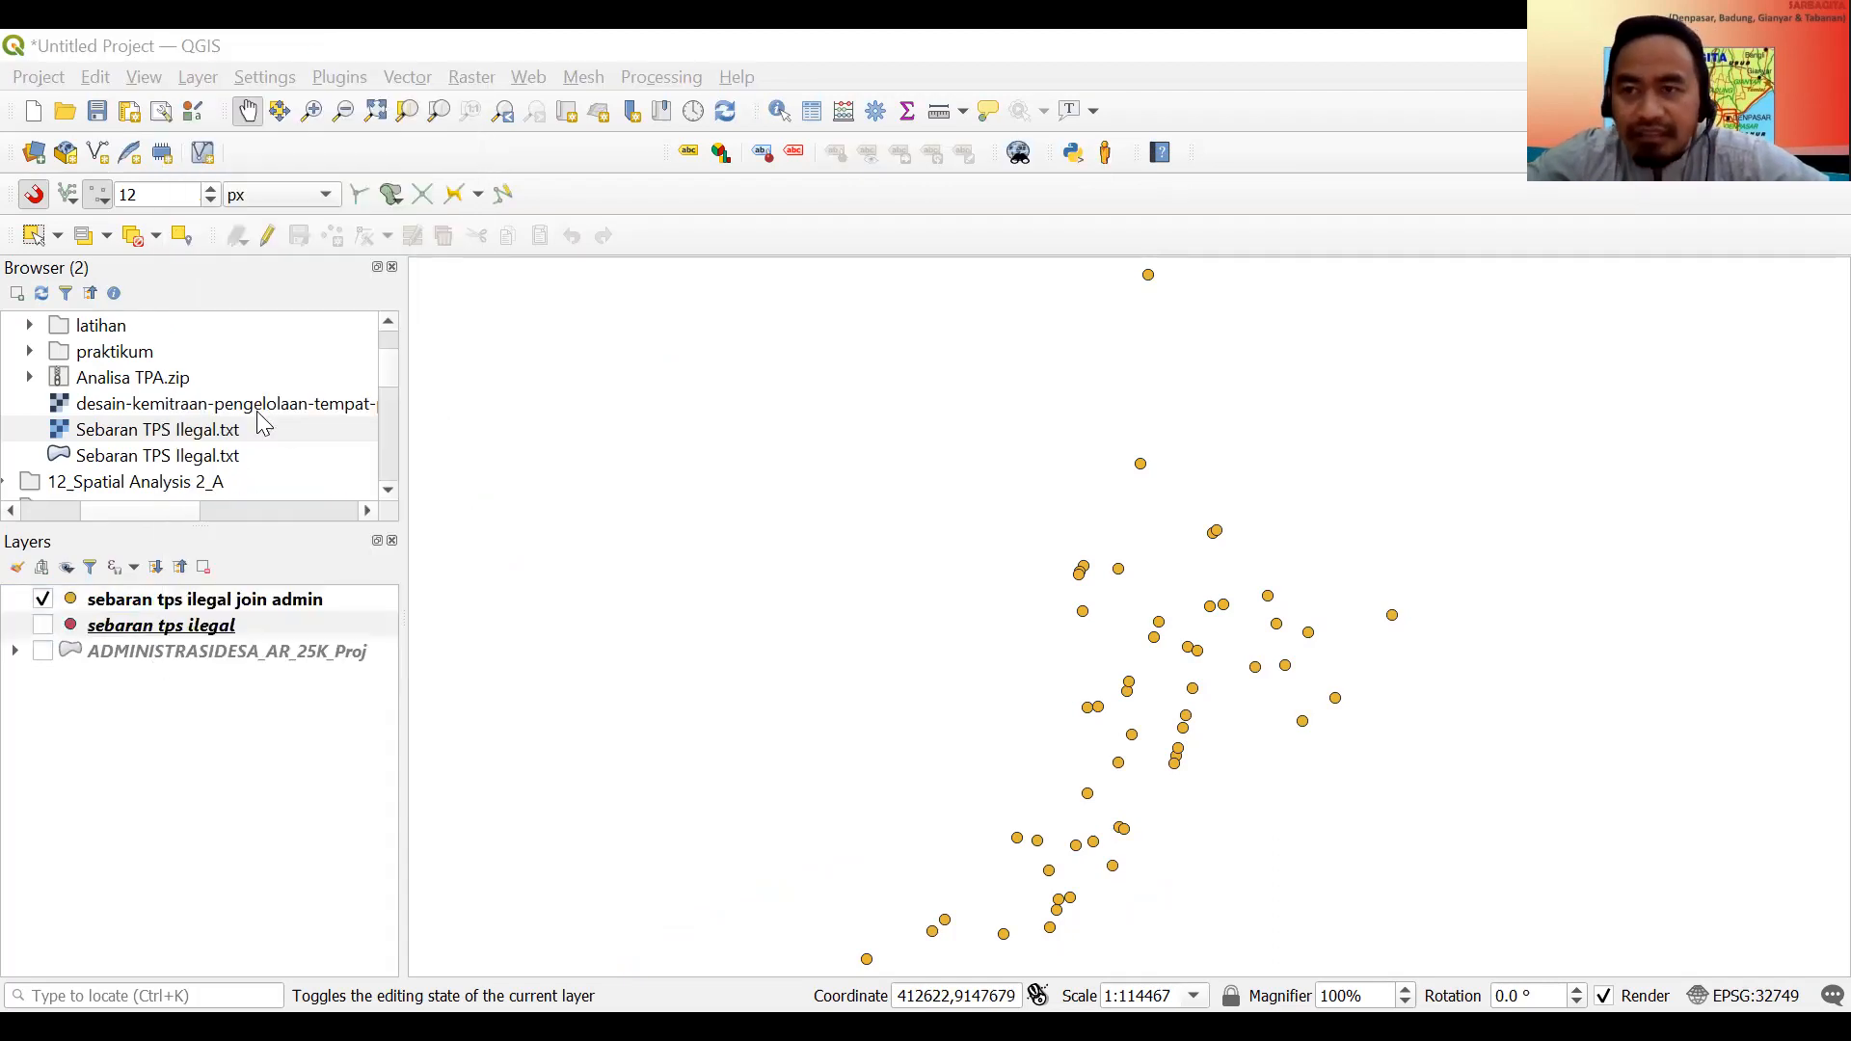
click(295, 619)
click(280, 600)
right_click(279, 600)
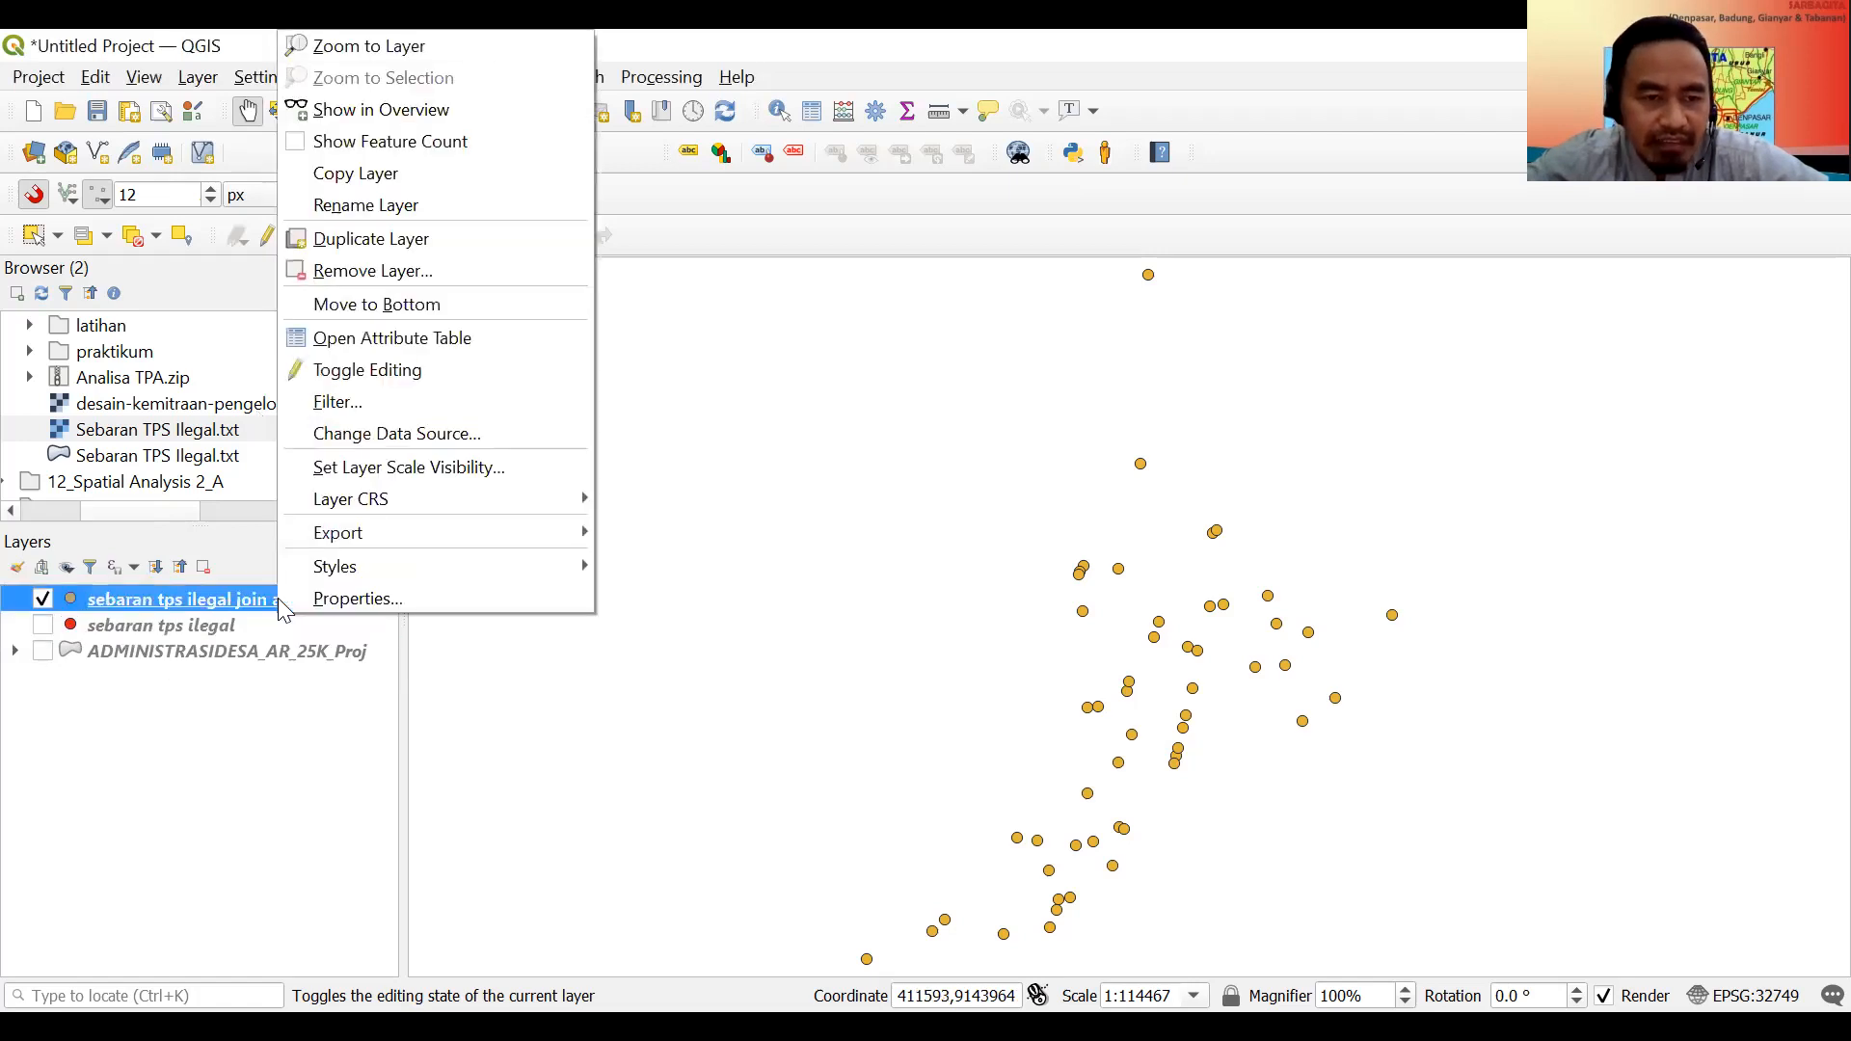
click(375, 341)
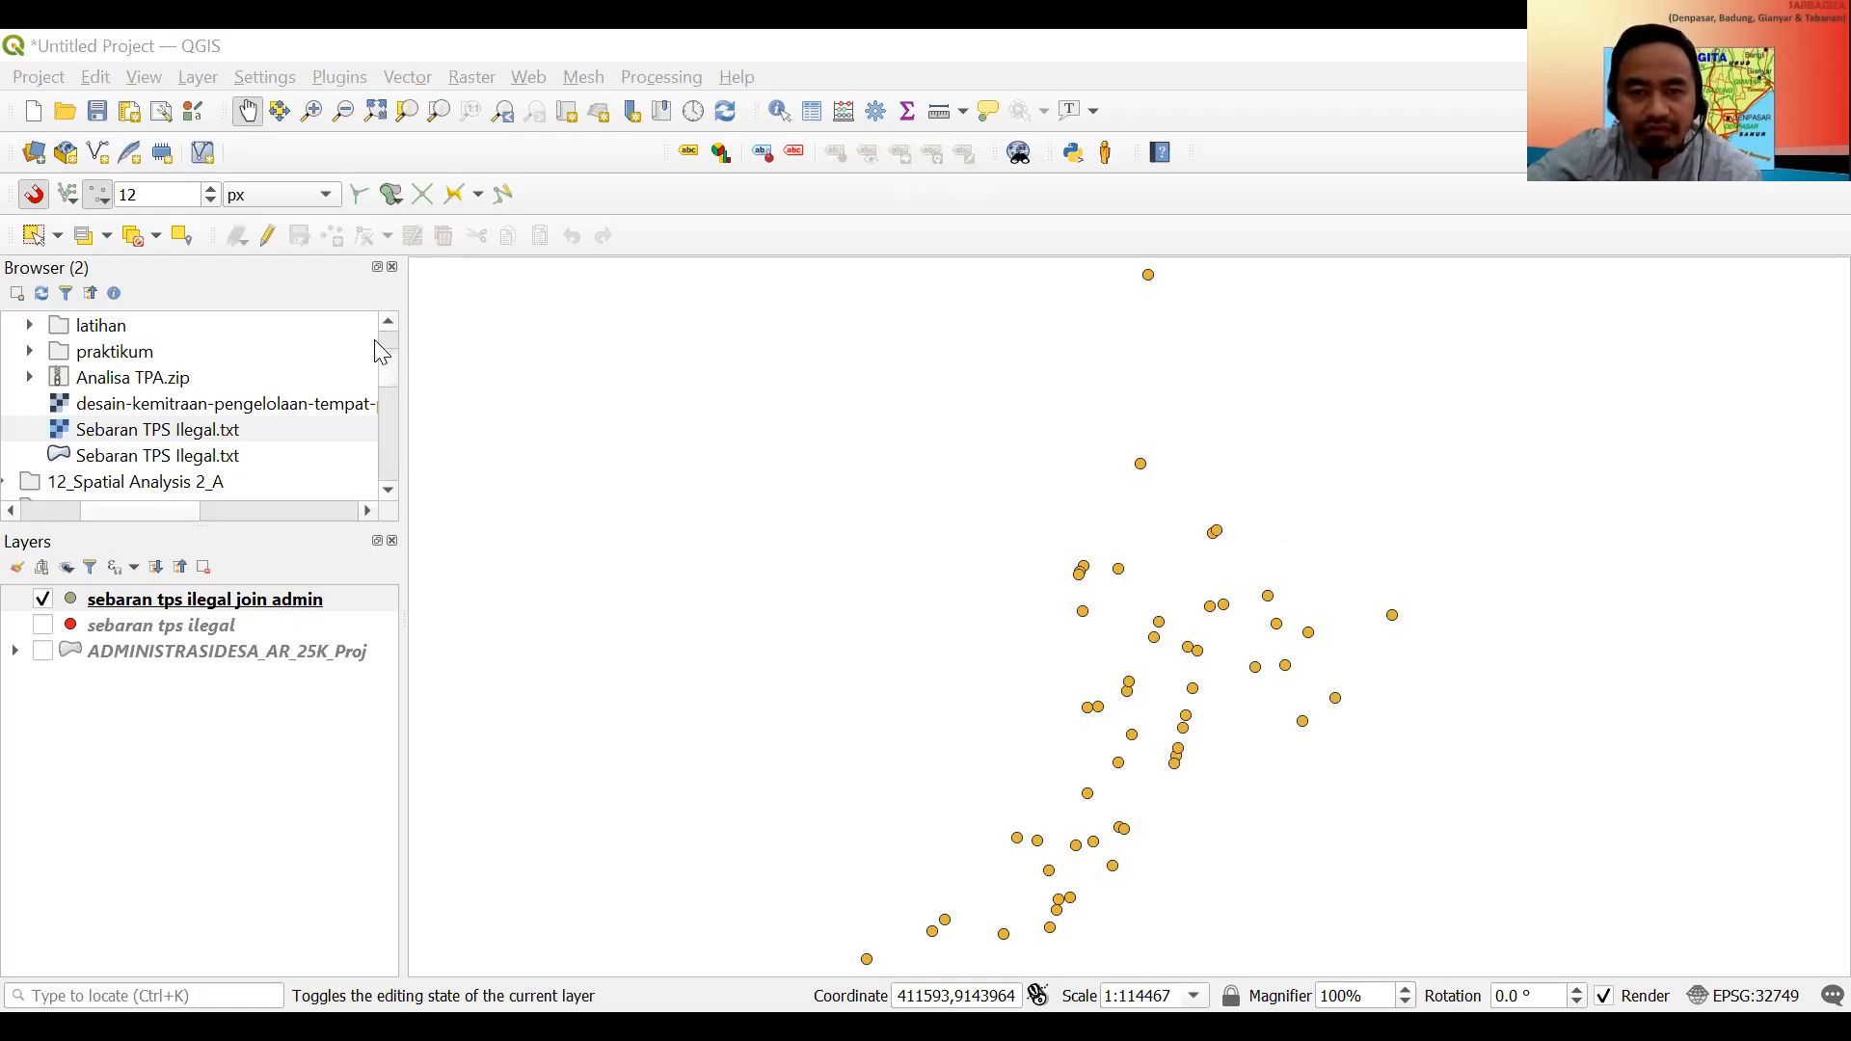
click(618, 470)
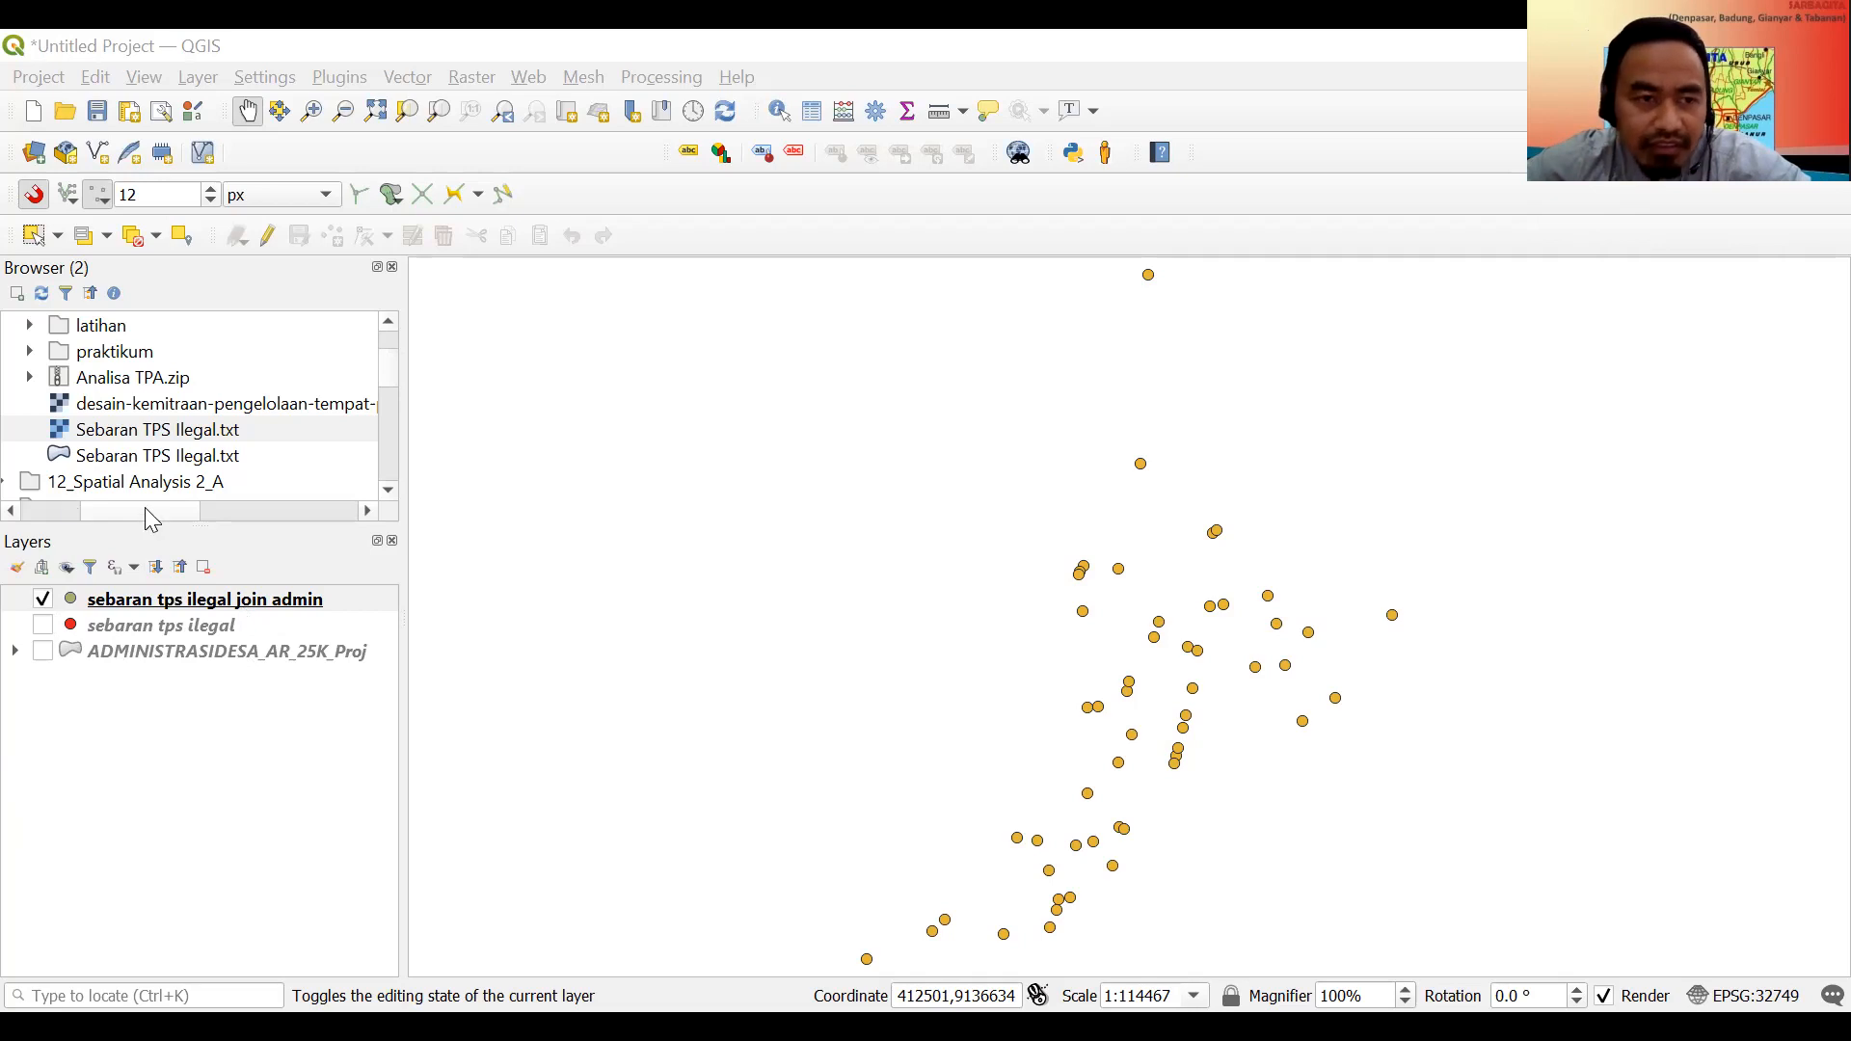
Add the road shapefile JALAN_LN_25K_Project.shp from the DATA folder as a vector layer and close the data source dialog.
click(34, 154)
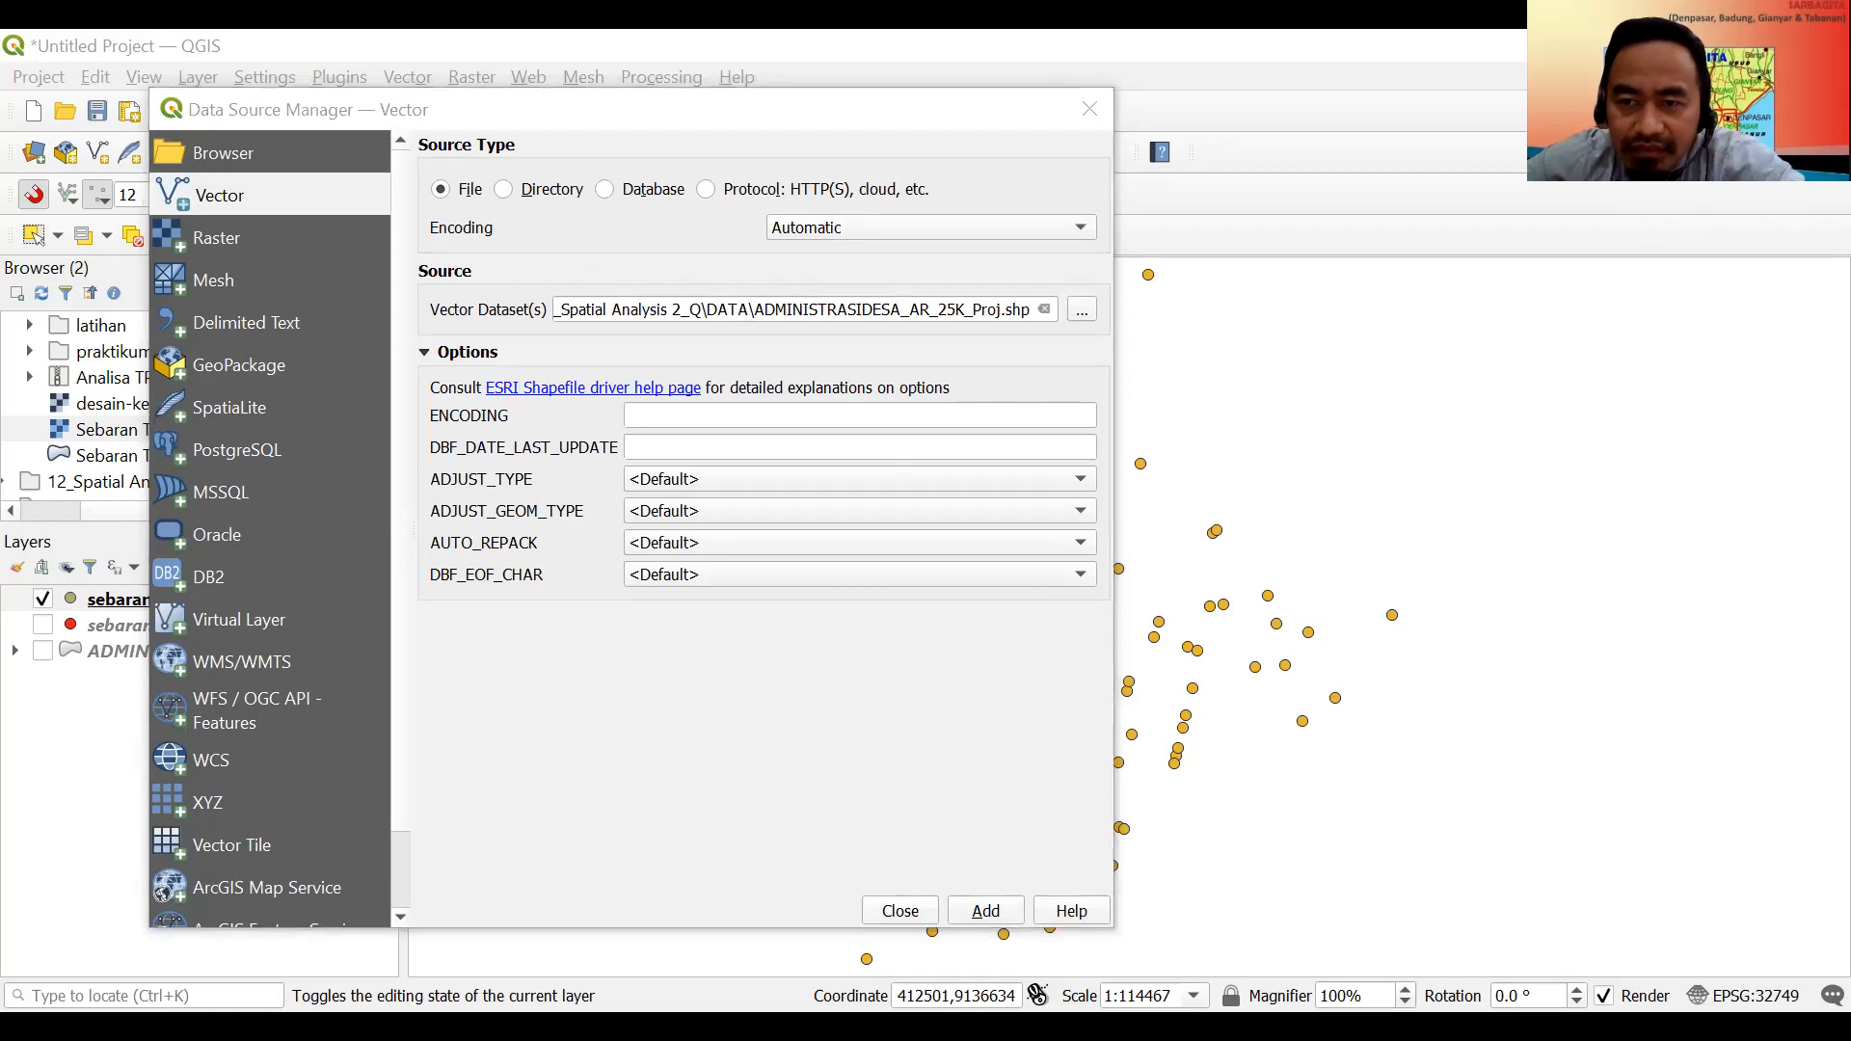
click(1082, 310)
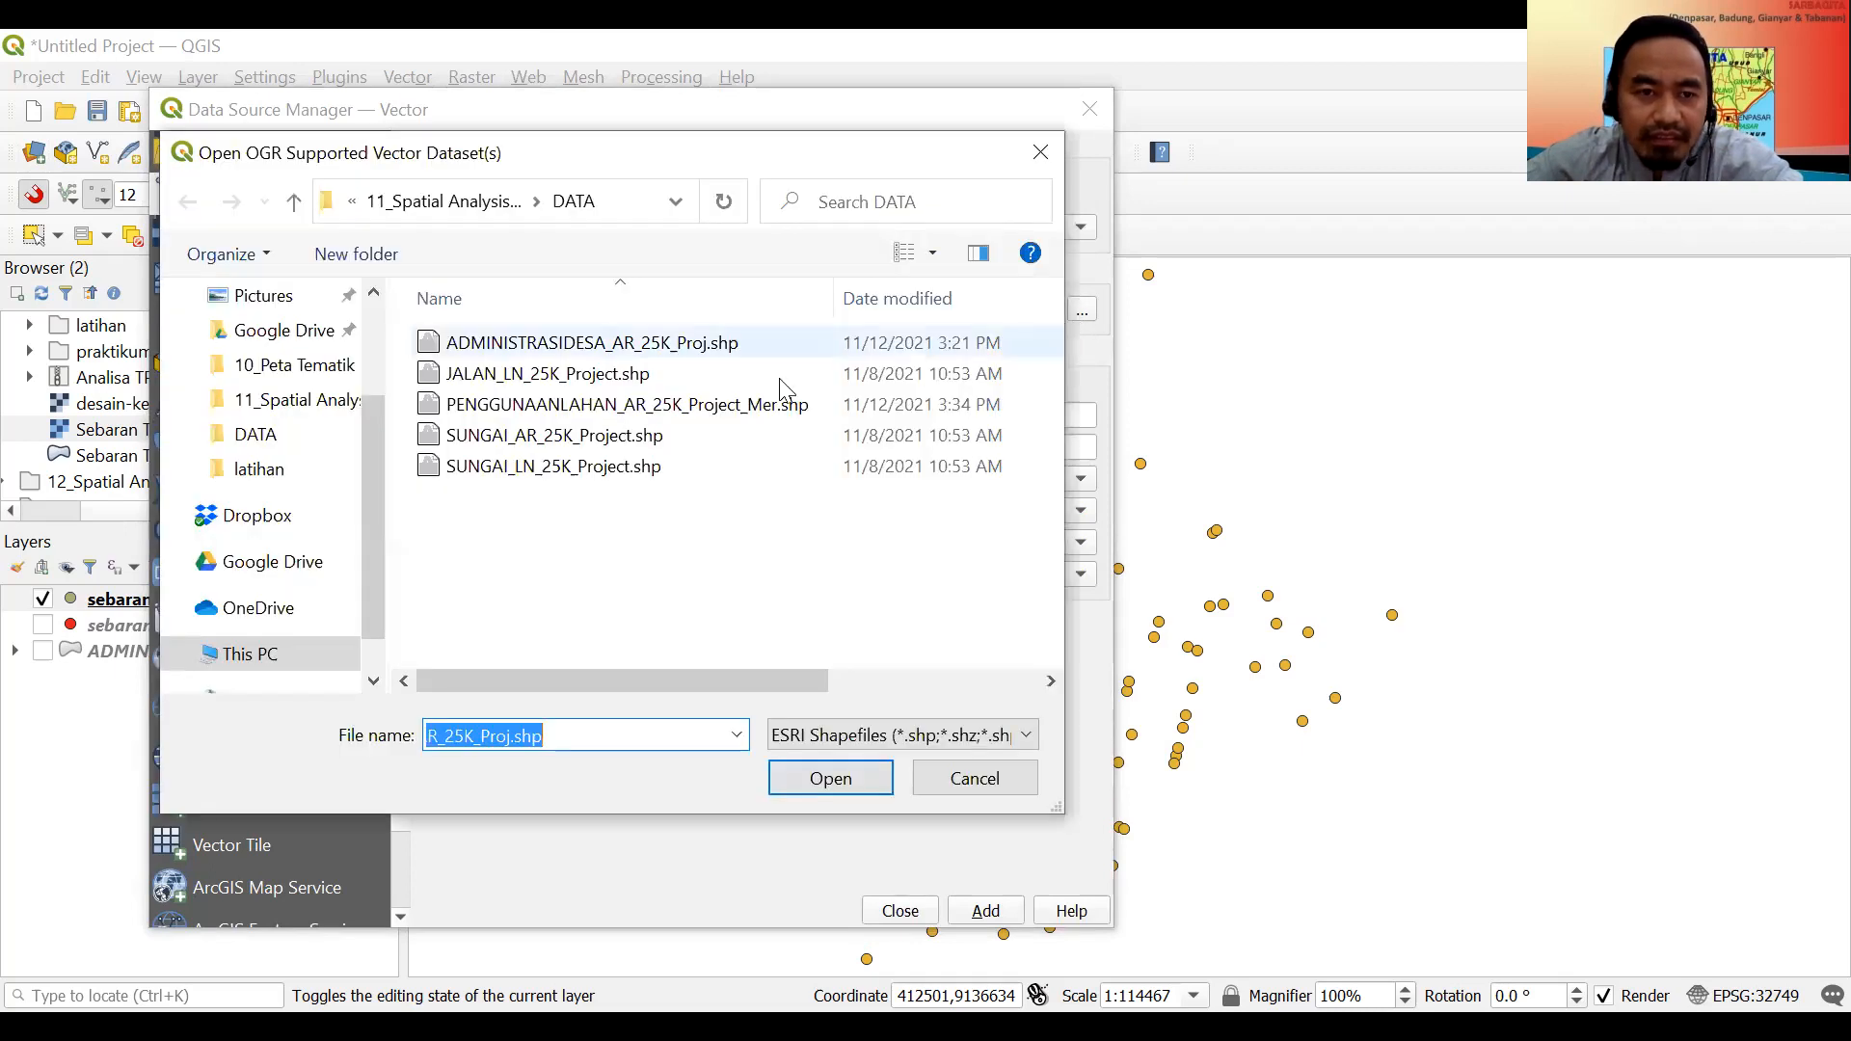
click(651, 376)
click(819, 793)
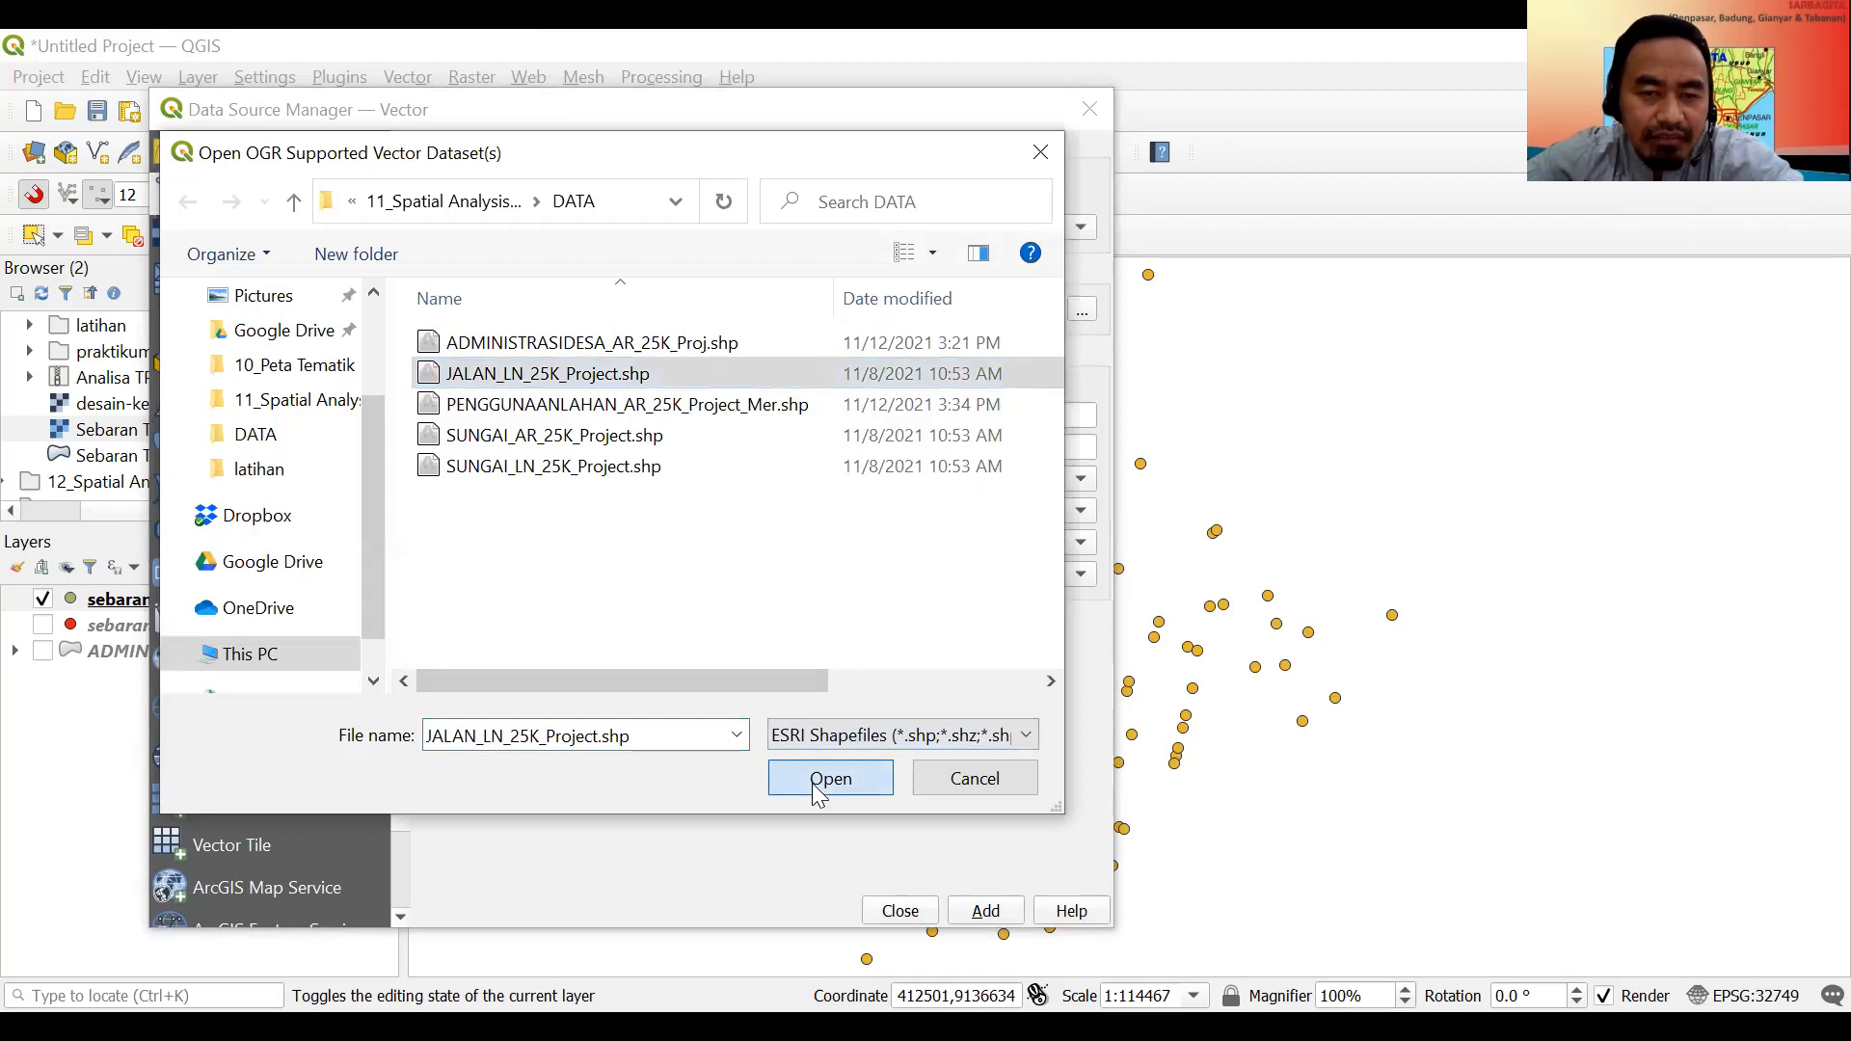
click(986, 911)
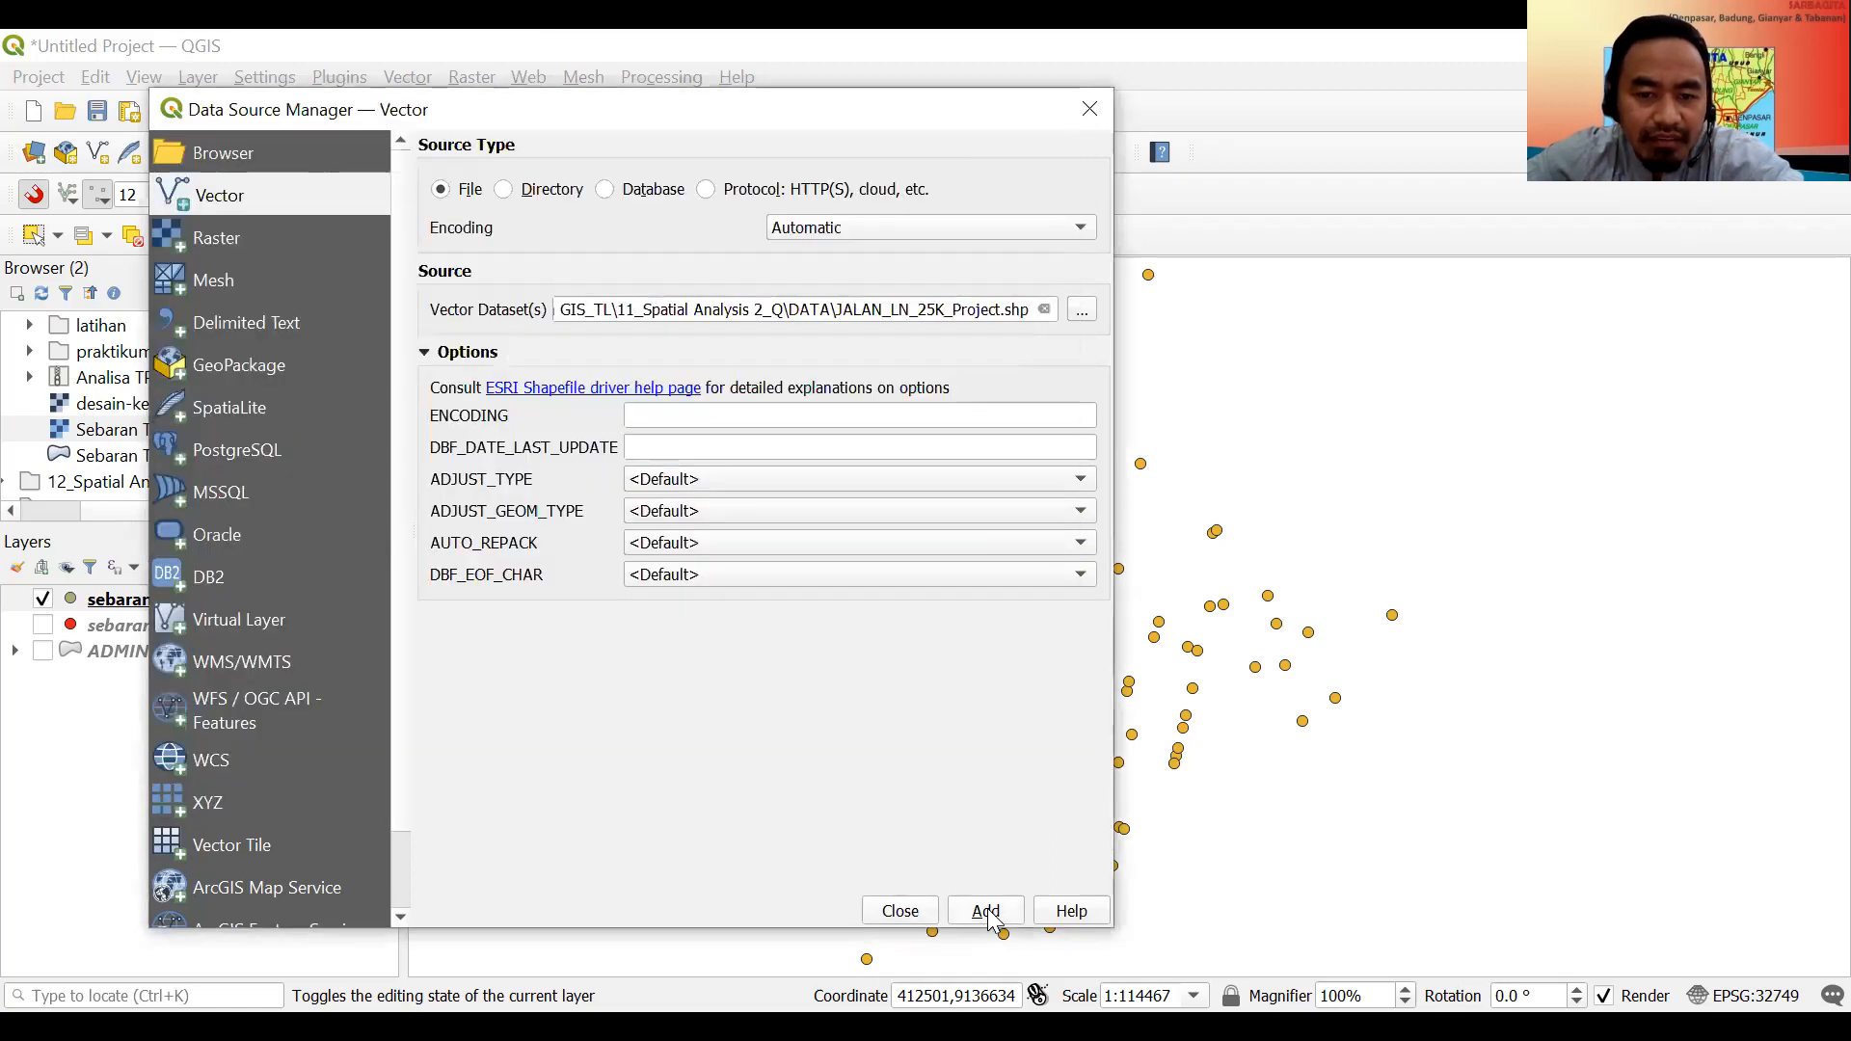
click(918, 911)
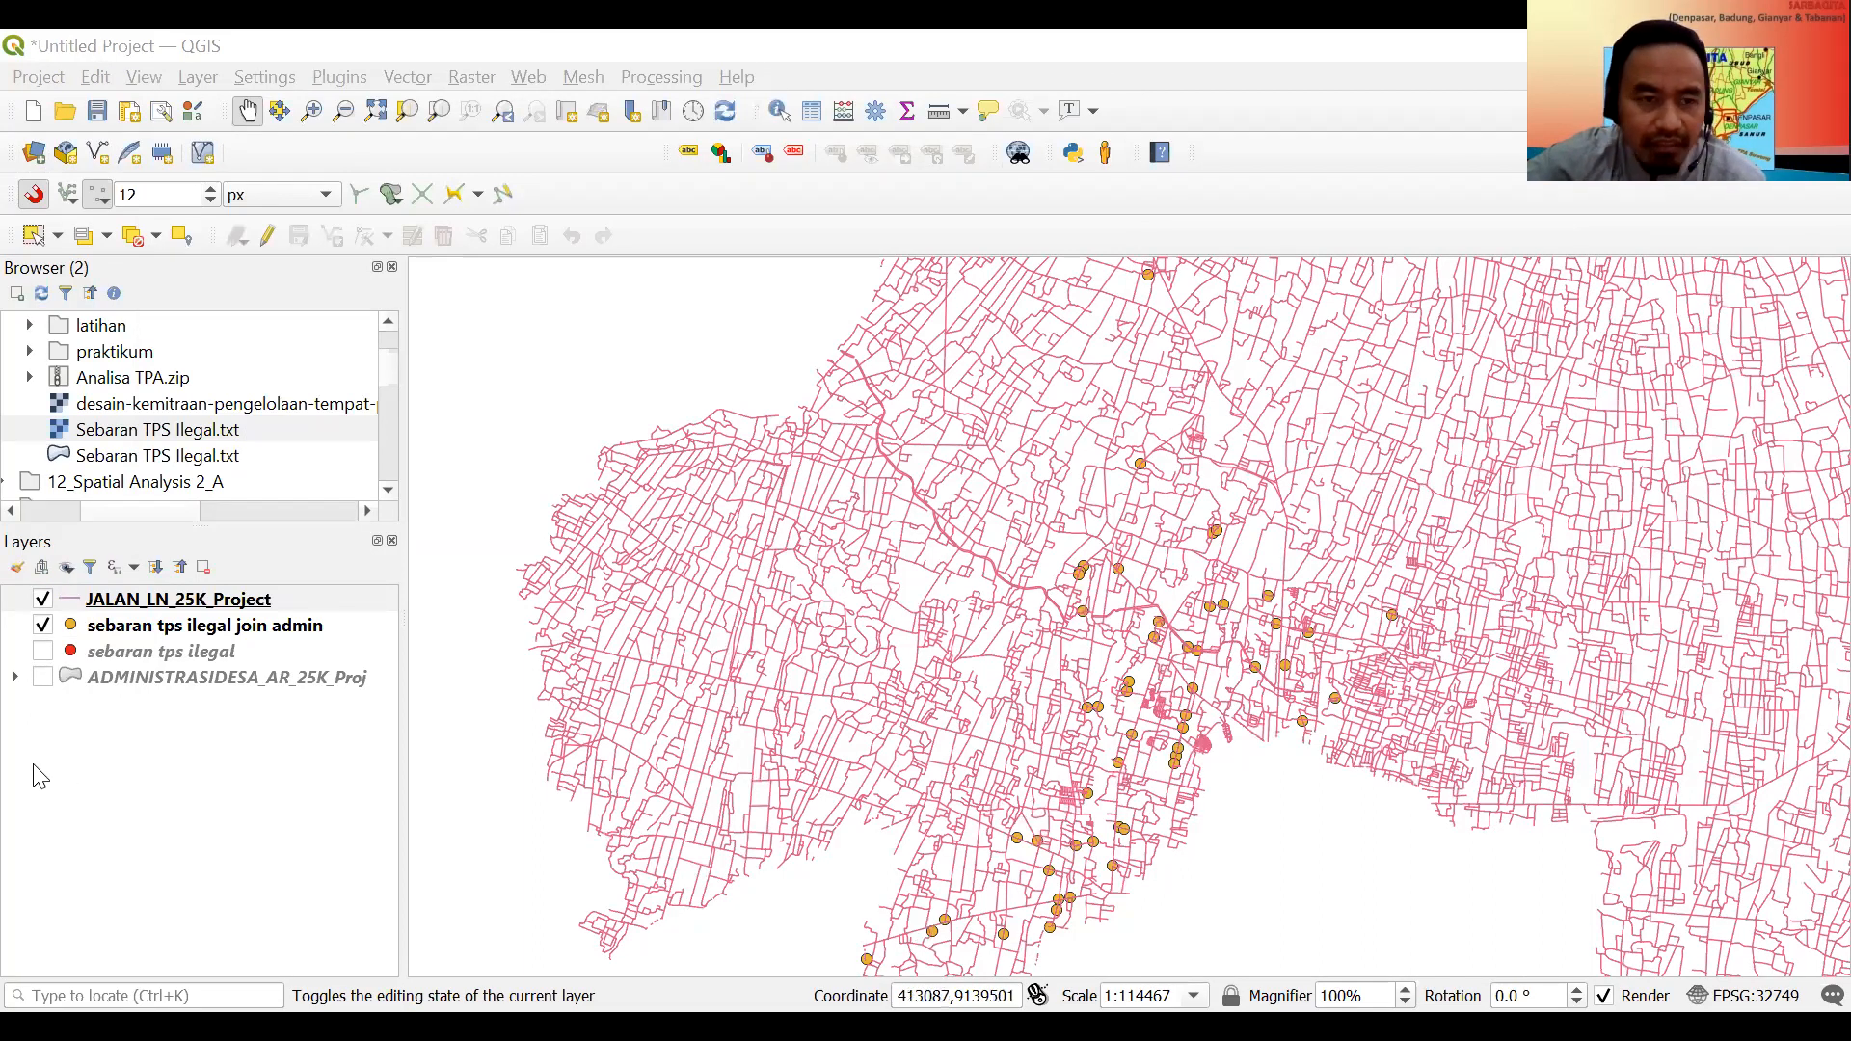
Change the line color of the JALAN_LN_25K_Project layer to orange and apply it.
double_click(150, 614)
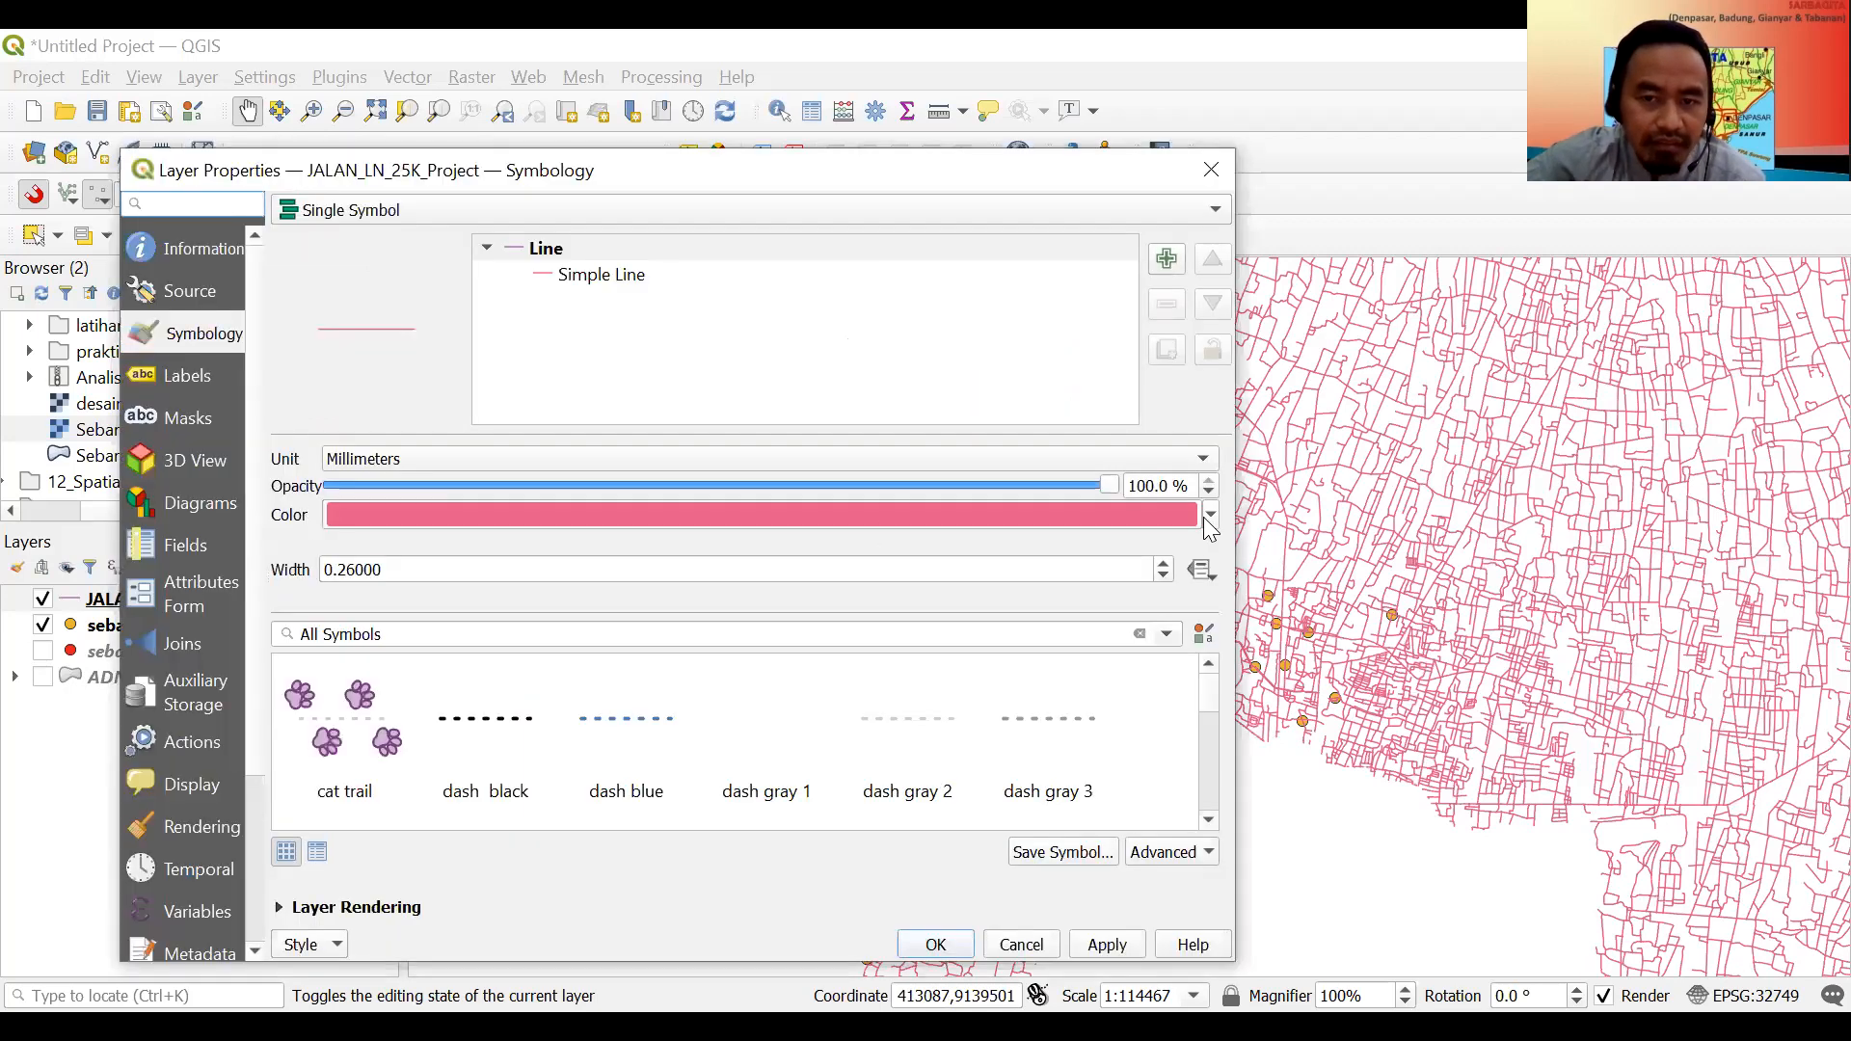
click(1208, 518)
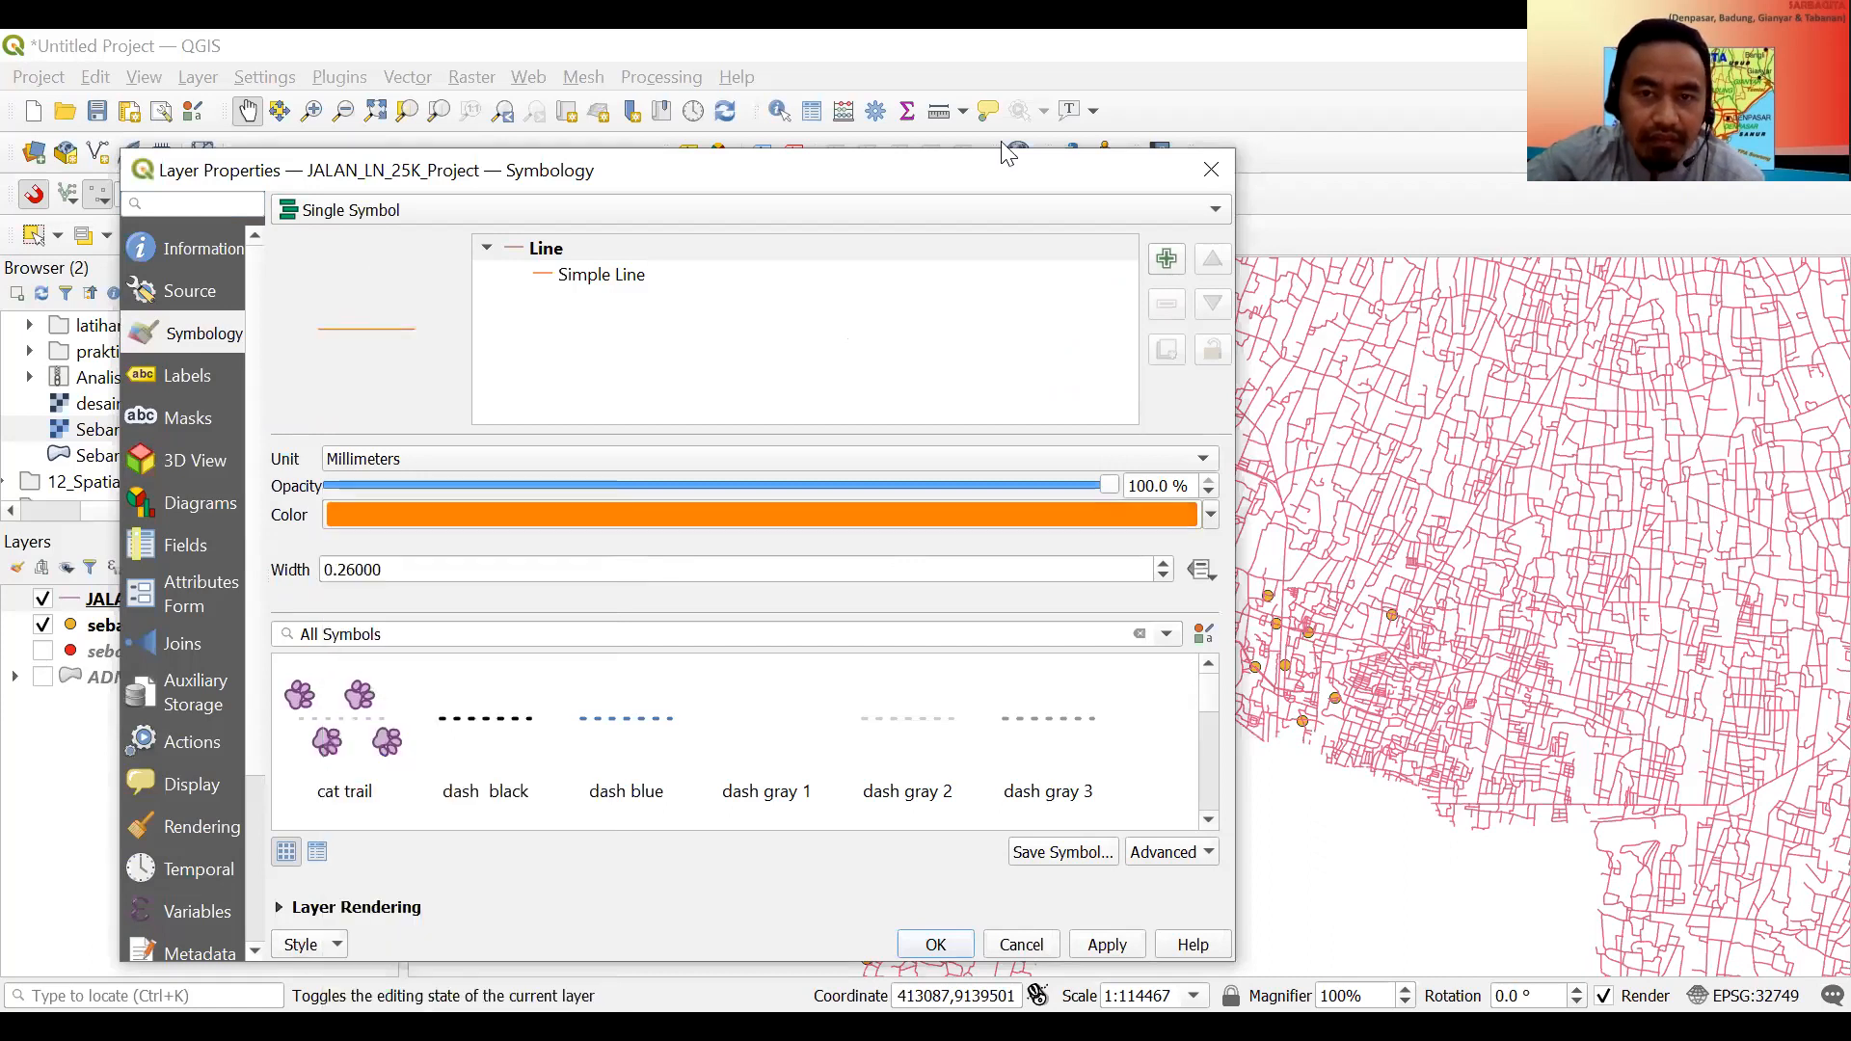
drag(1030, 168, 1041, 127)
click(1119, 904)
key(Return)
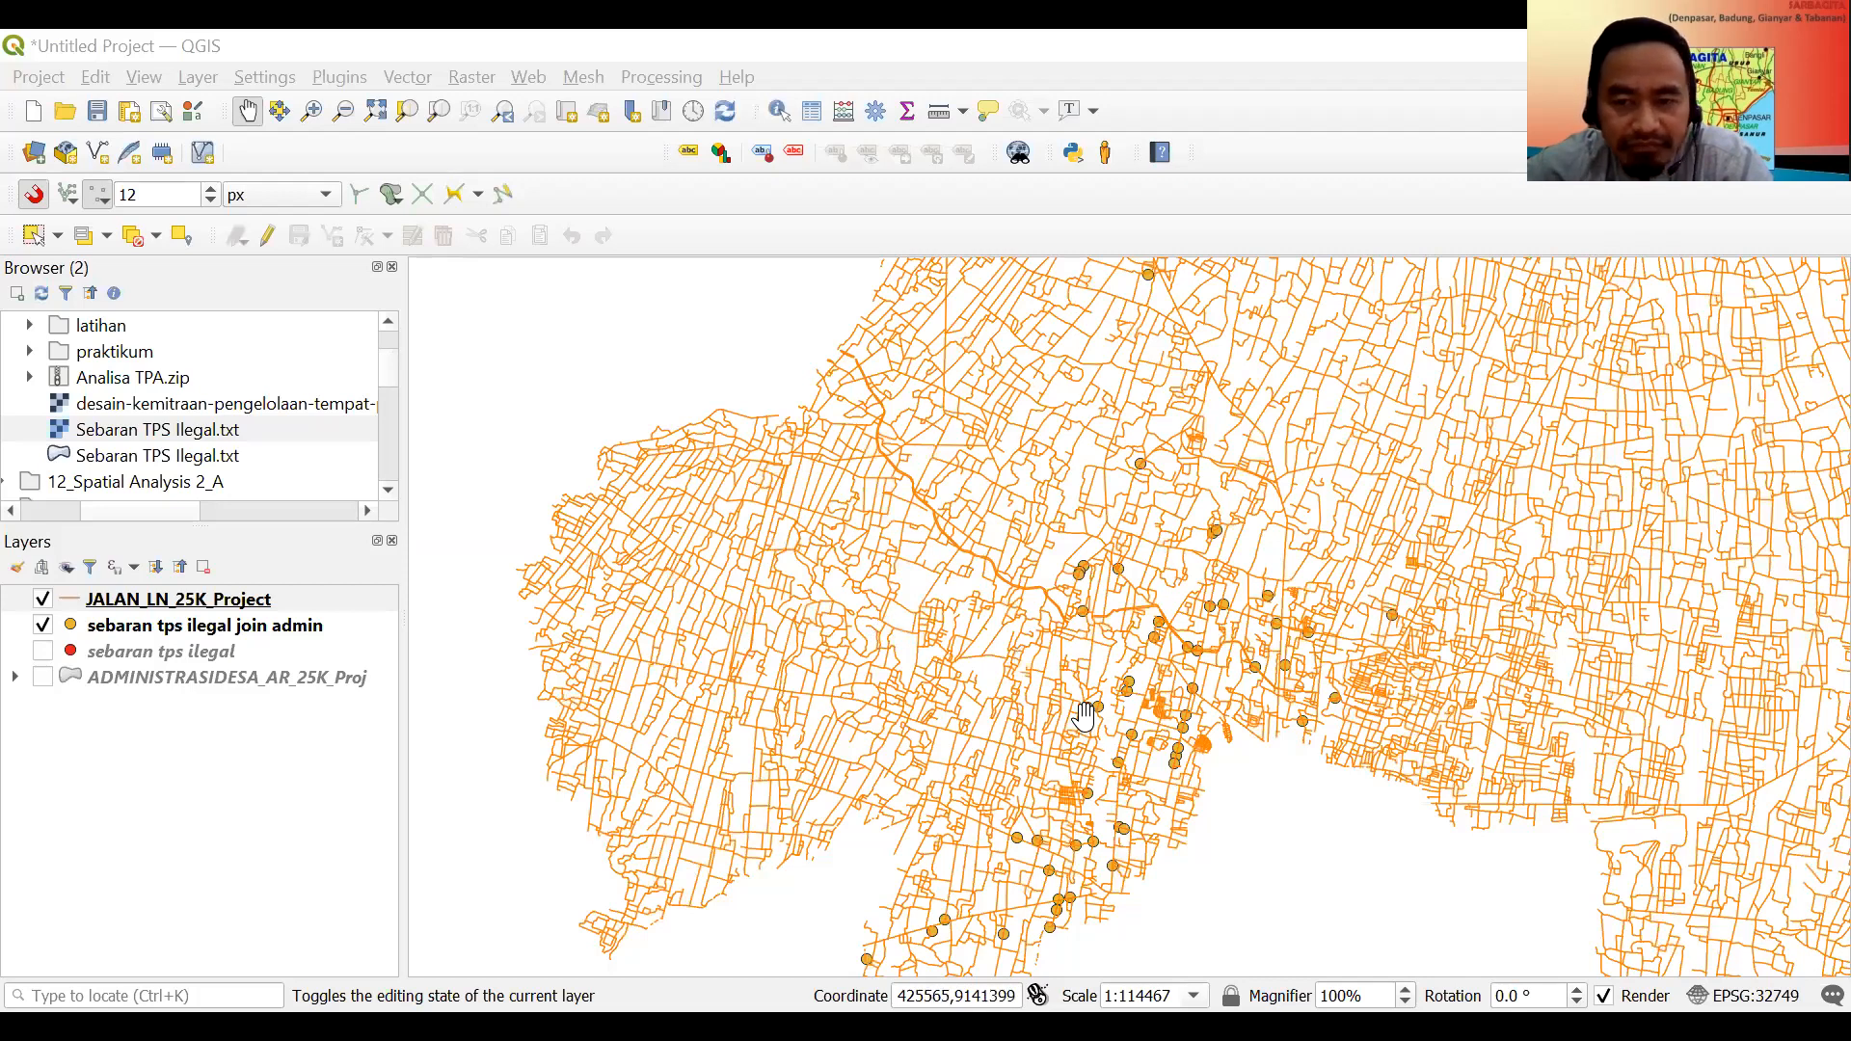
Change the marker color of the sebaran tps ilegal join admin points to dark green and apply it.
click(113, 637)
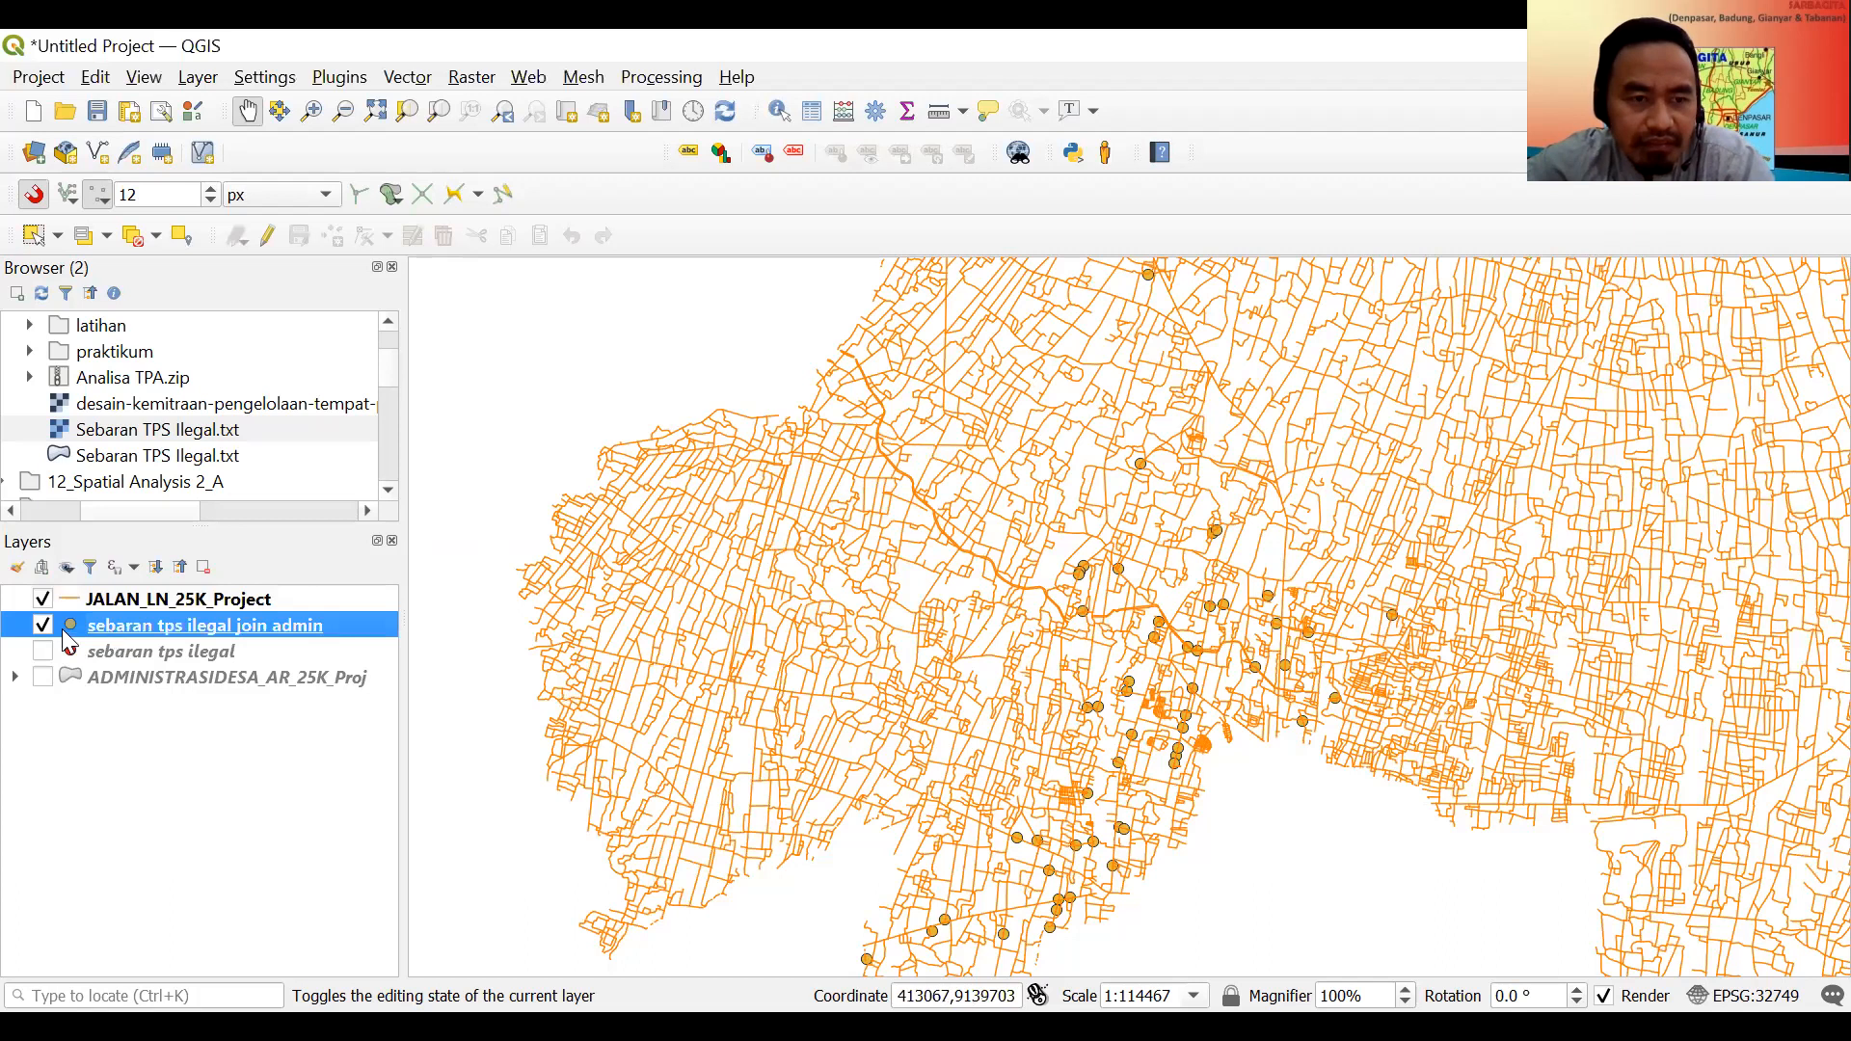
double_click(66, 632)
click(1221, 477)
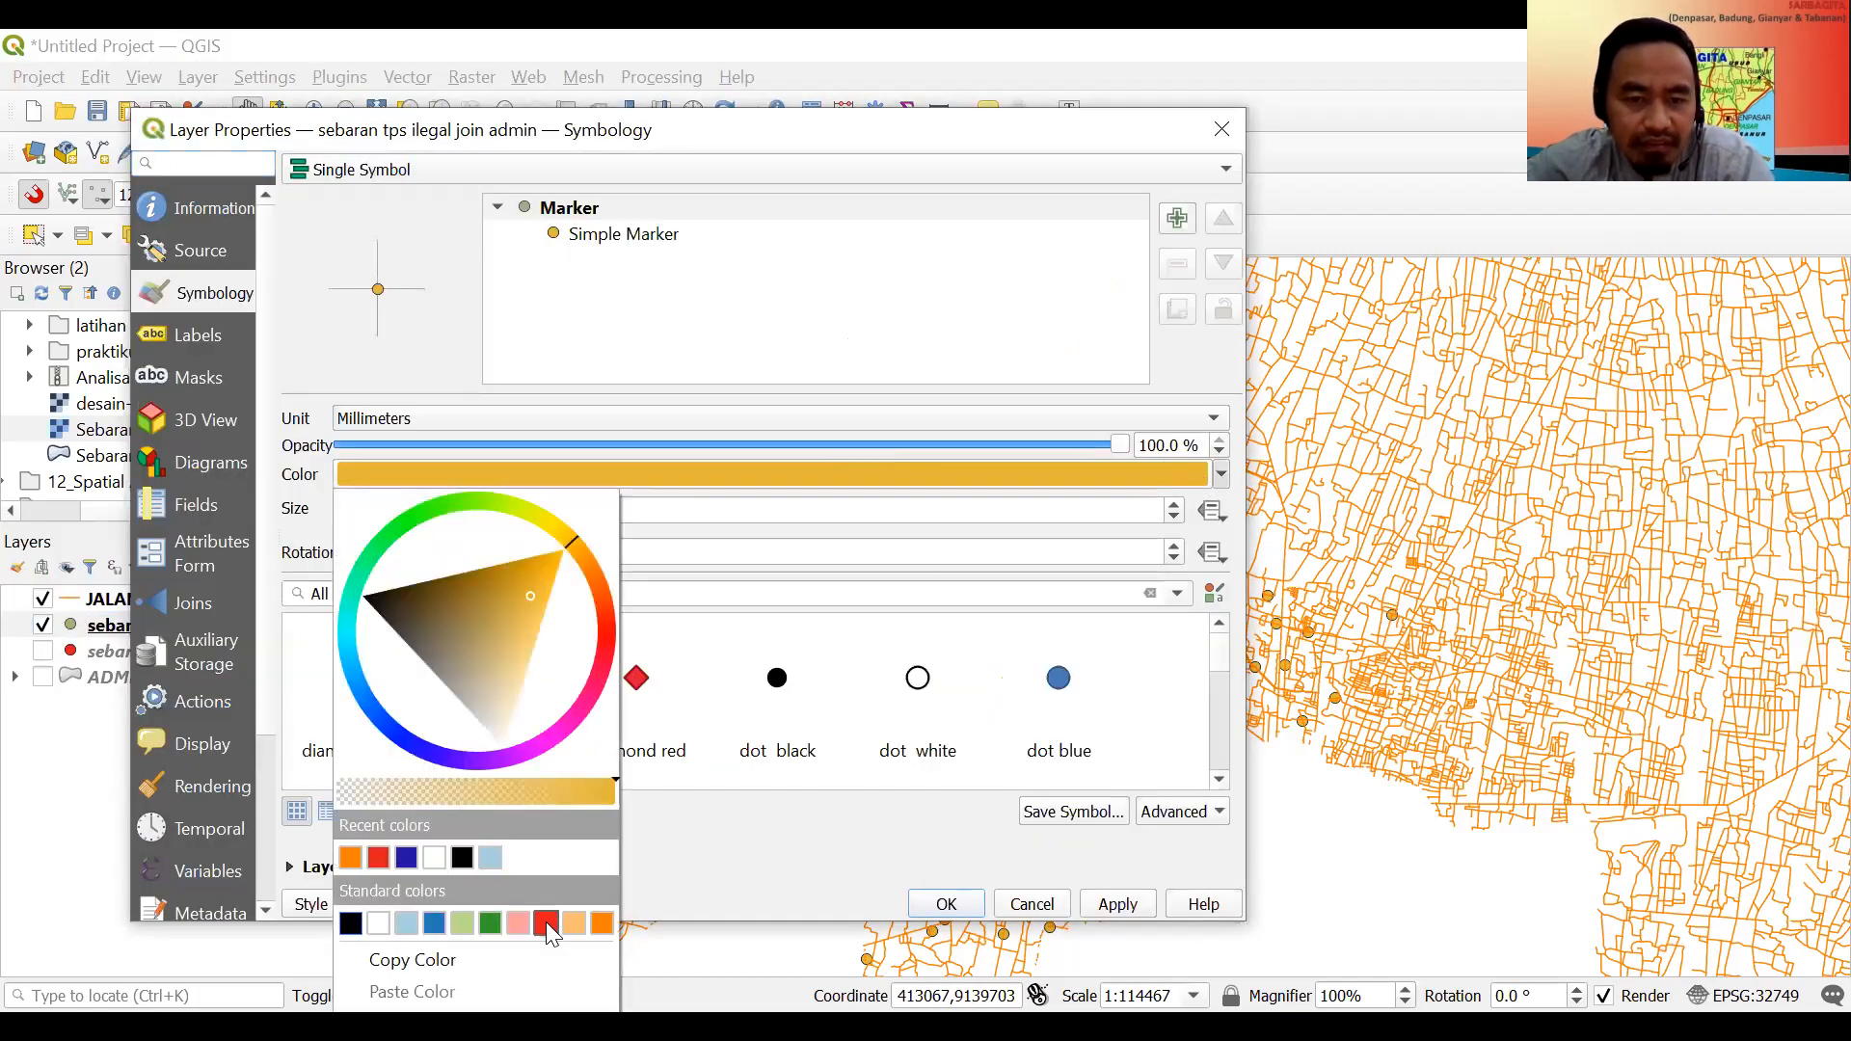
click(970, 849)
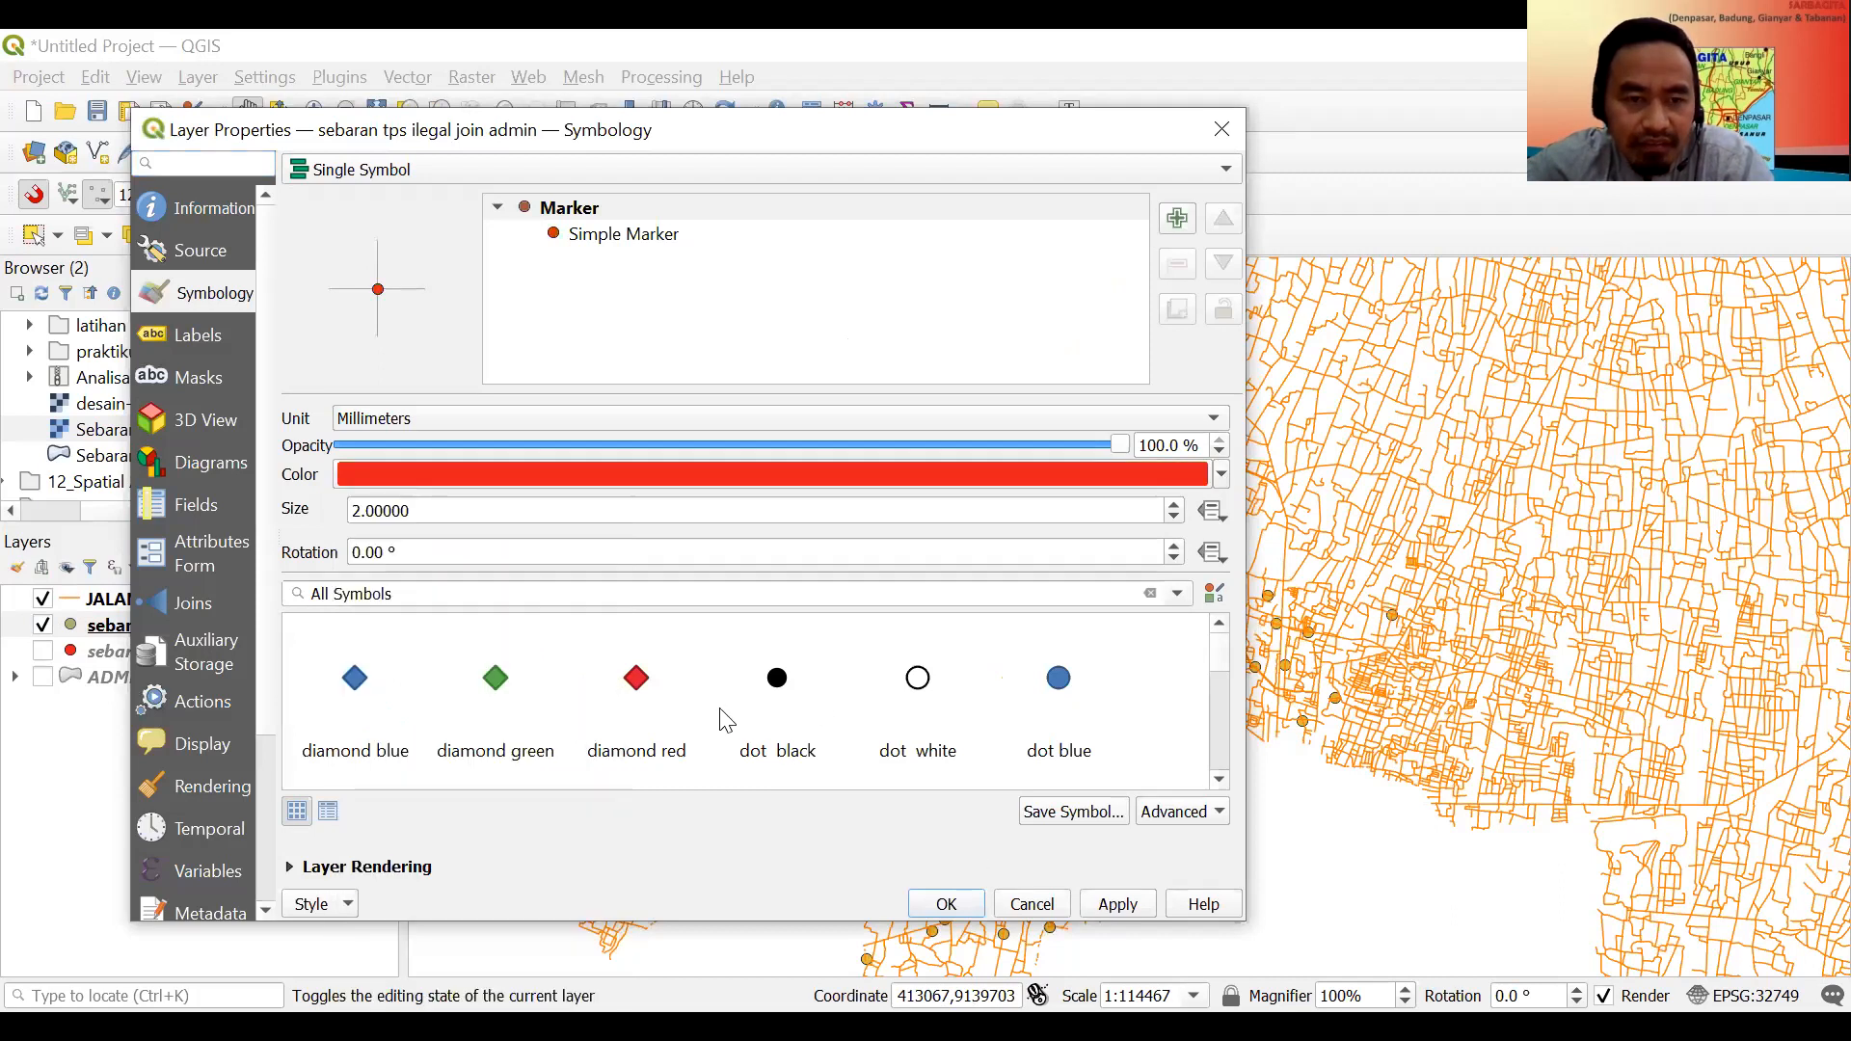
click(1220, 476)
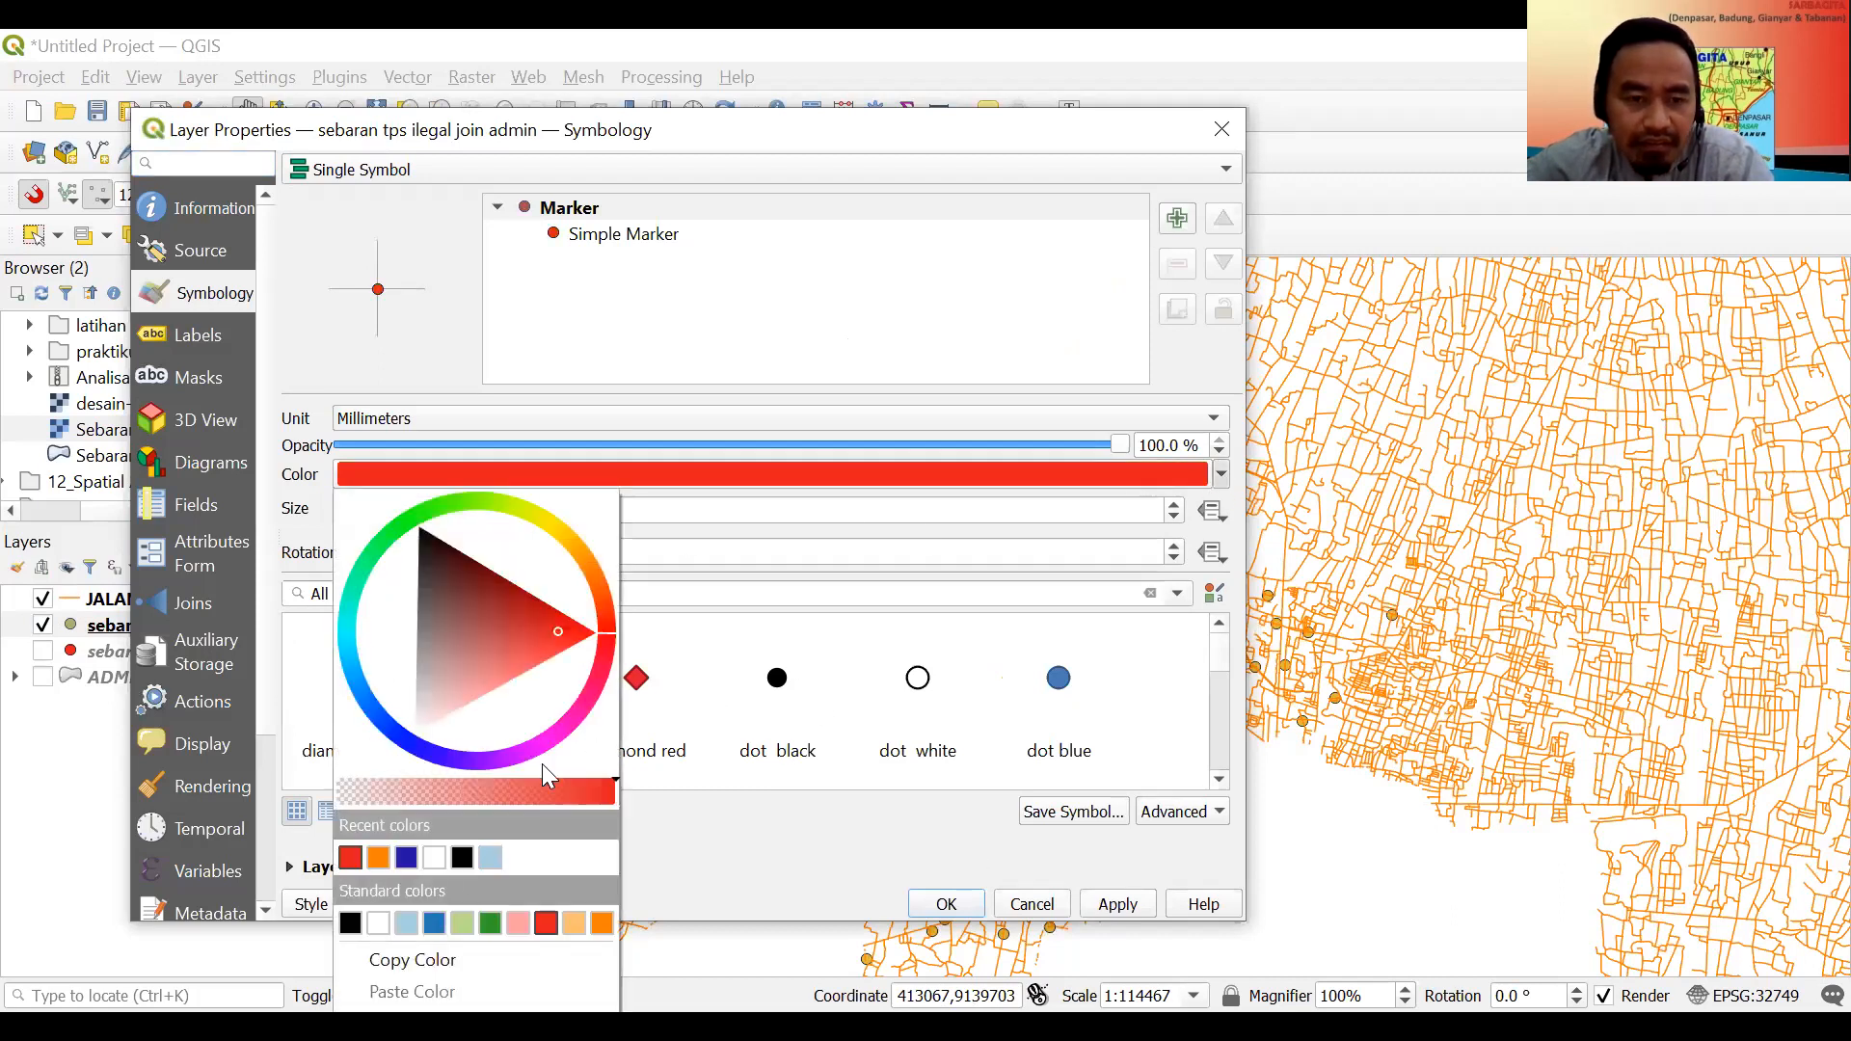
click(489, 924)
click(1104, 906)
click(950, 908)
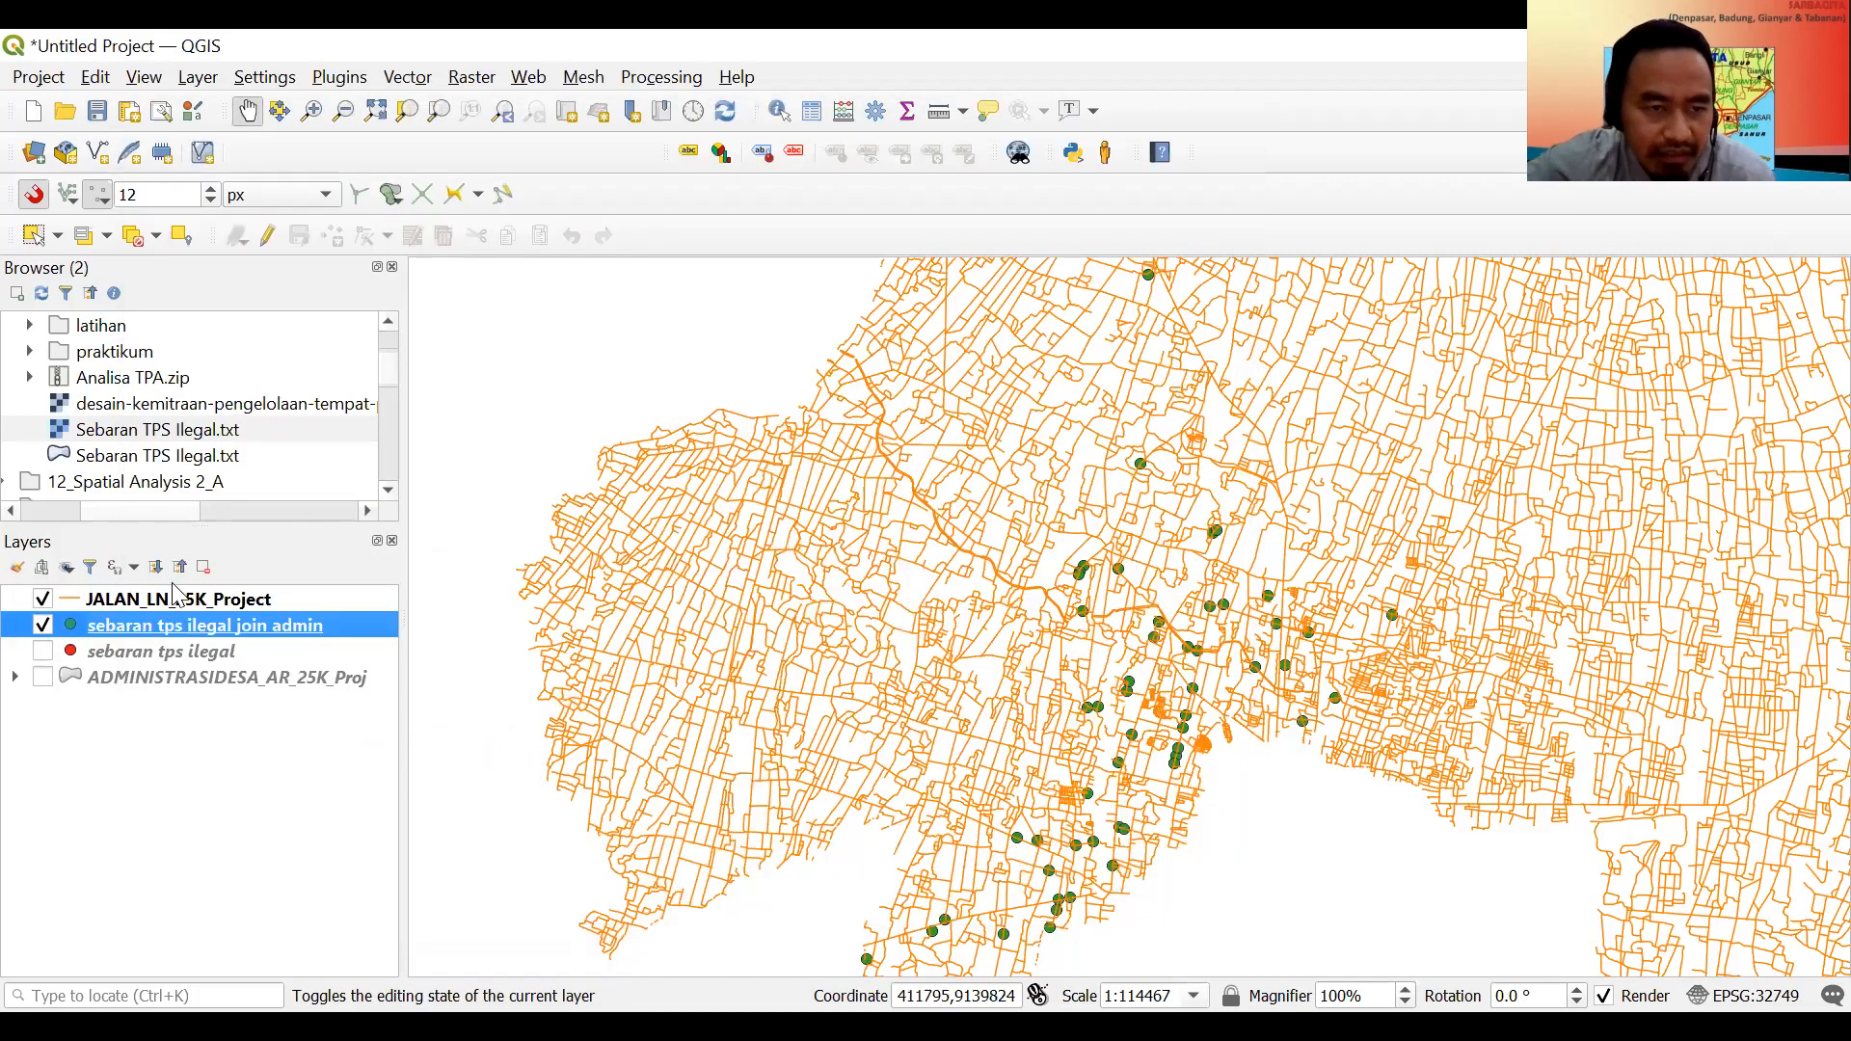
Style the JALAN_LN_25K_Project layer as Categorized by the REMARK field, classify the road types with random colors and apply it.
click(174, 606)
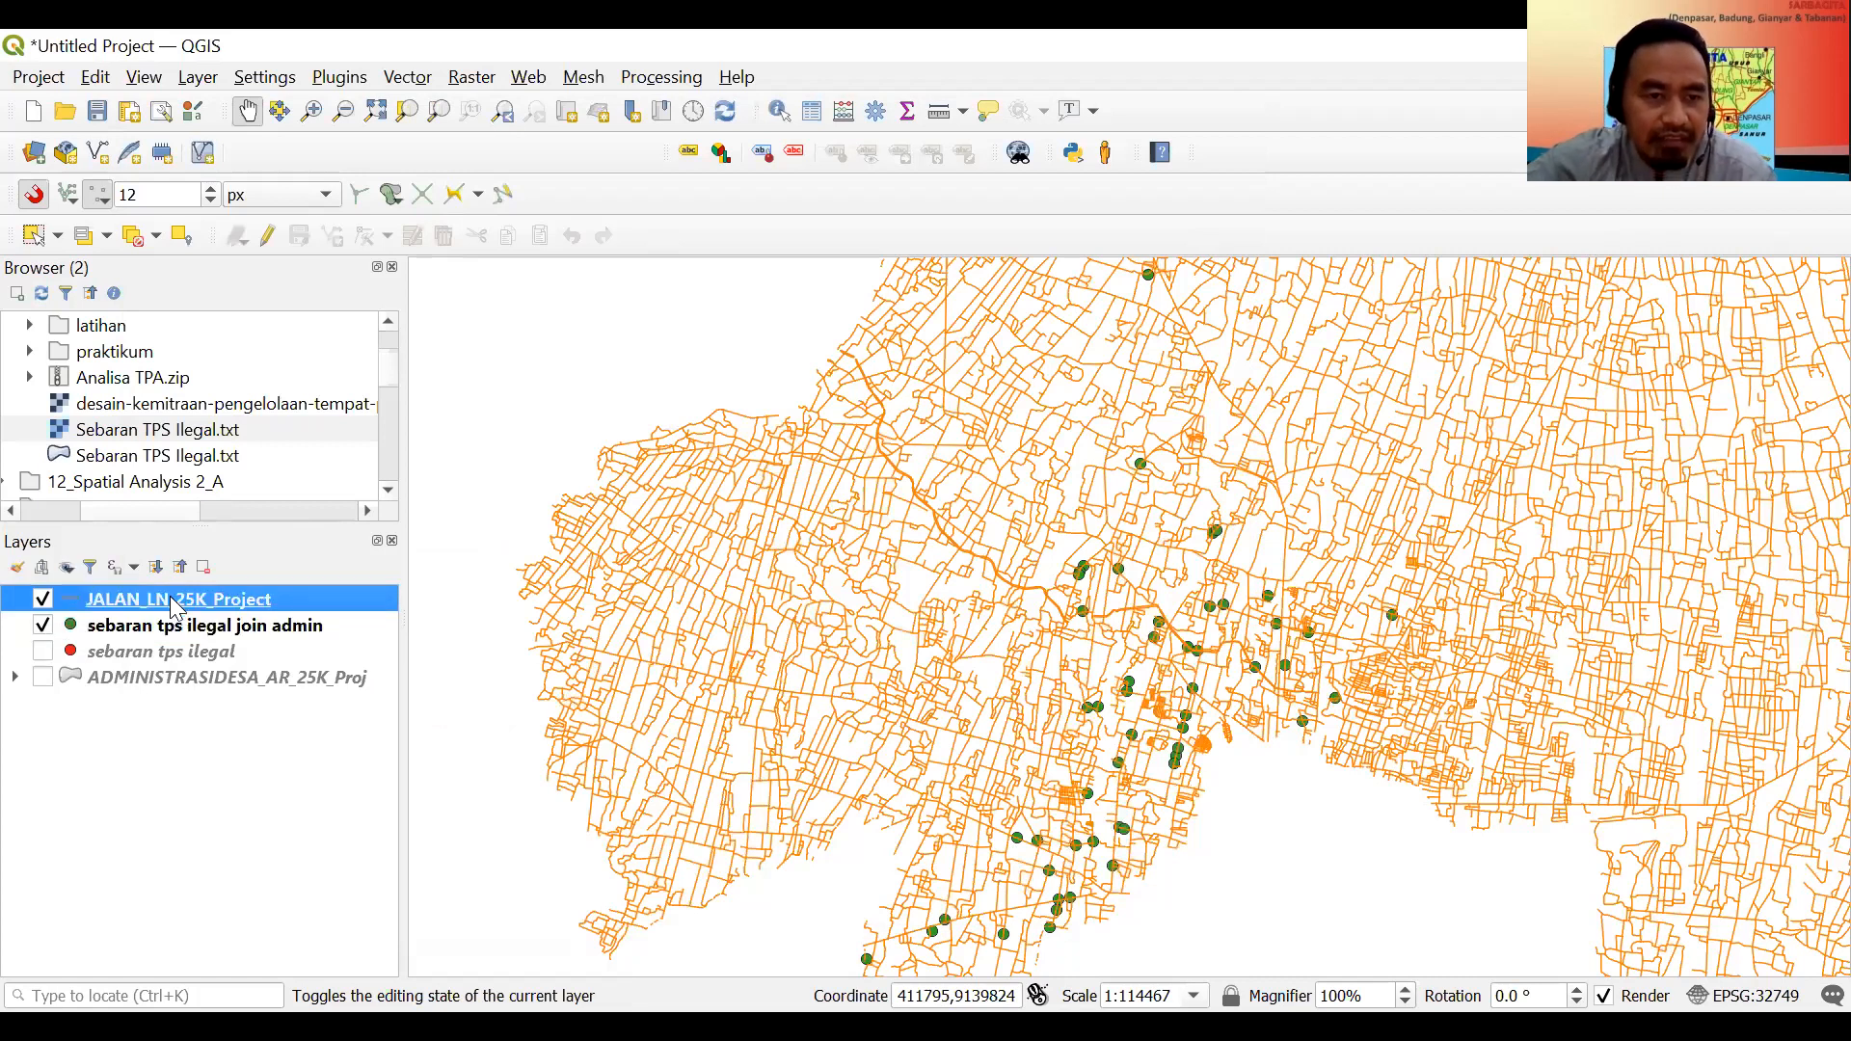
double_click(173, 600)
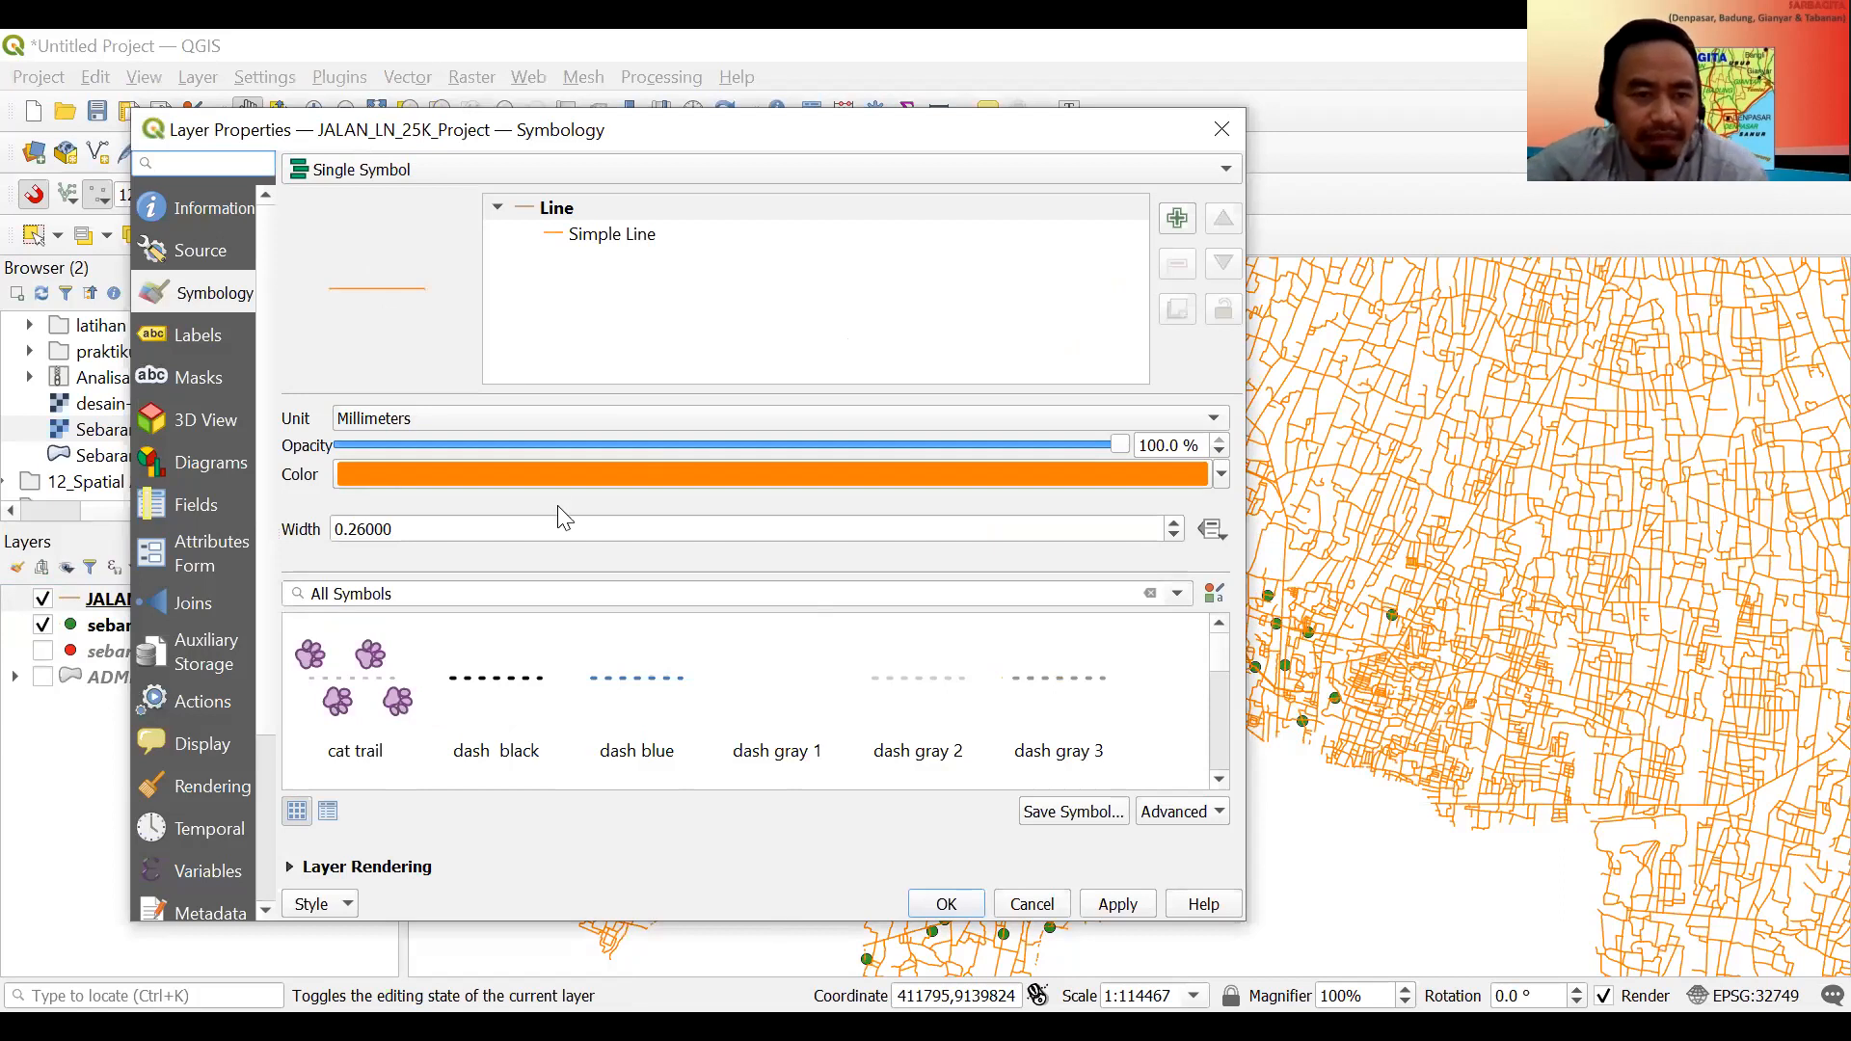
click(334, 176)
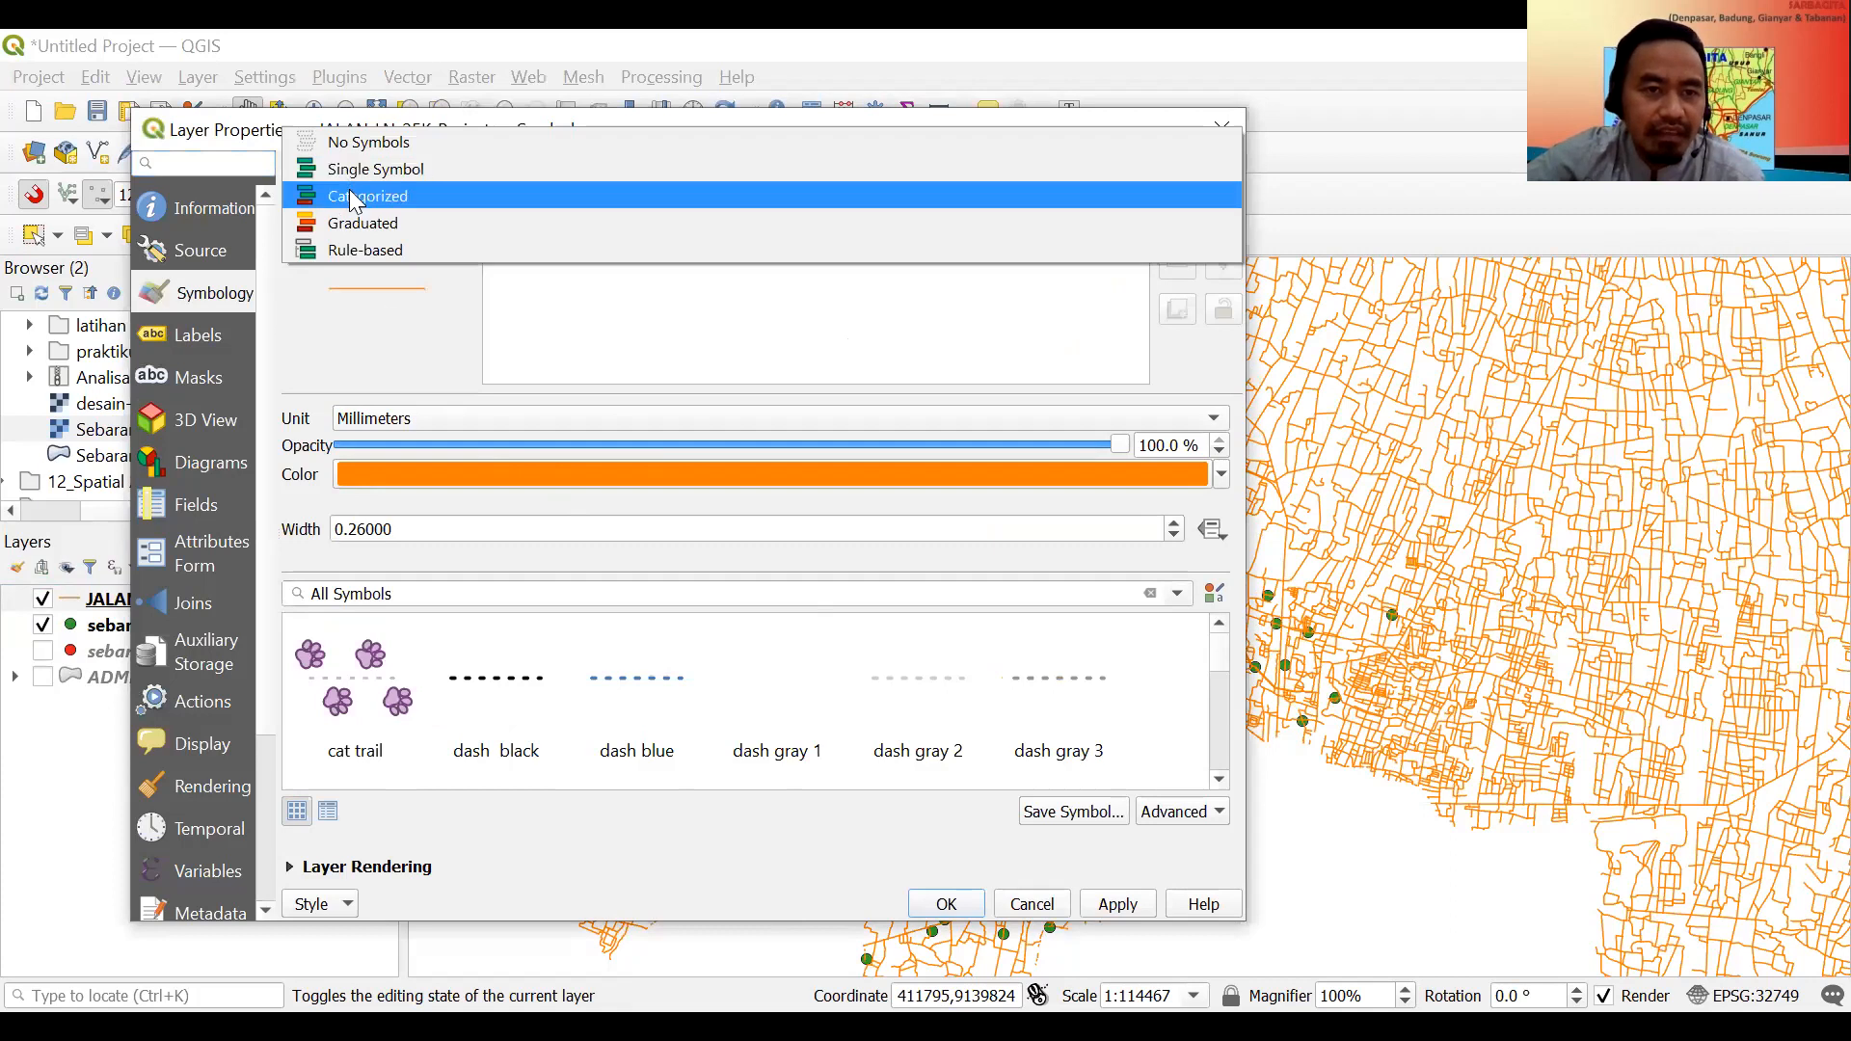
click(352, 194)
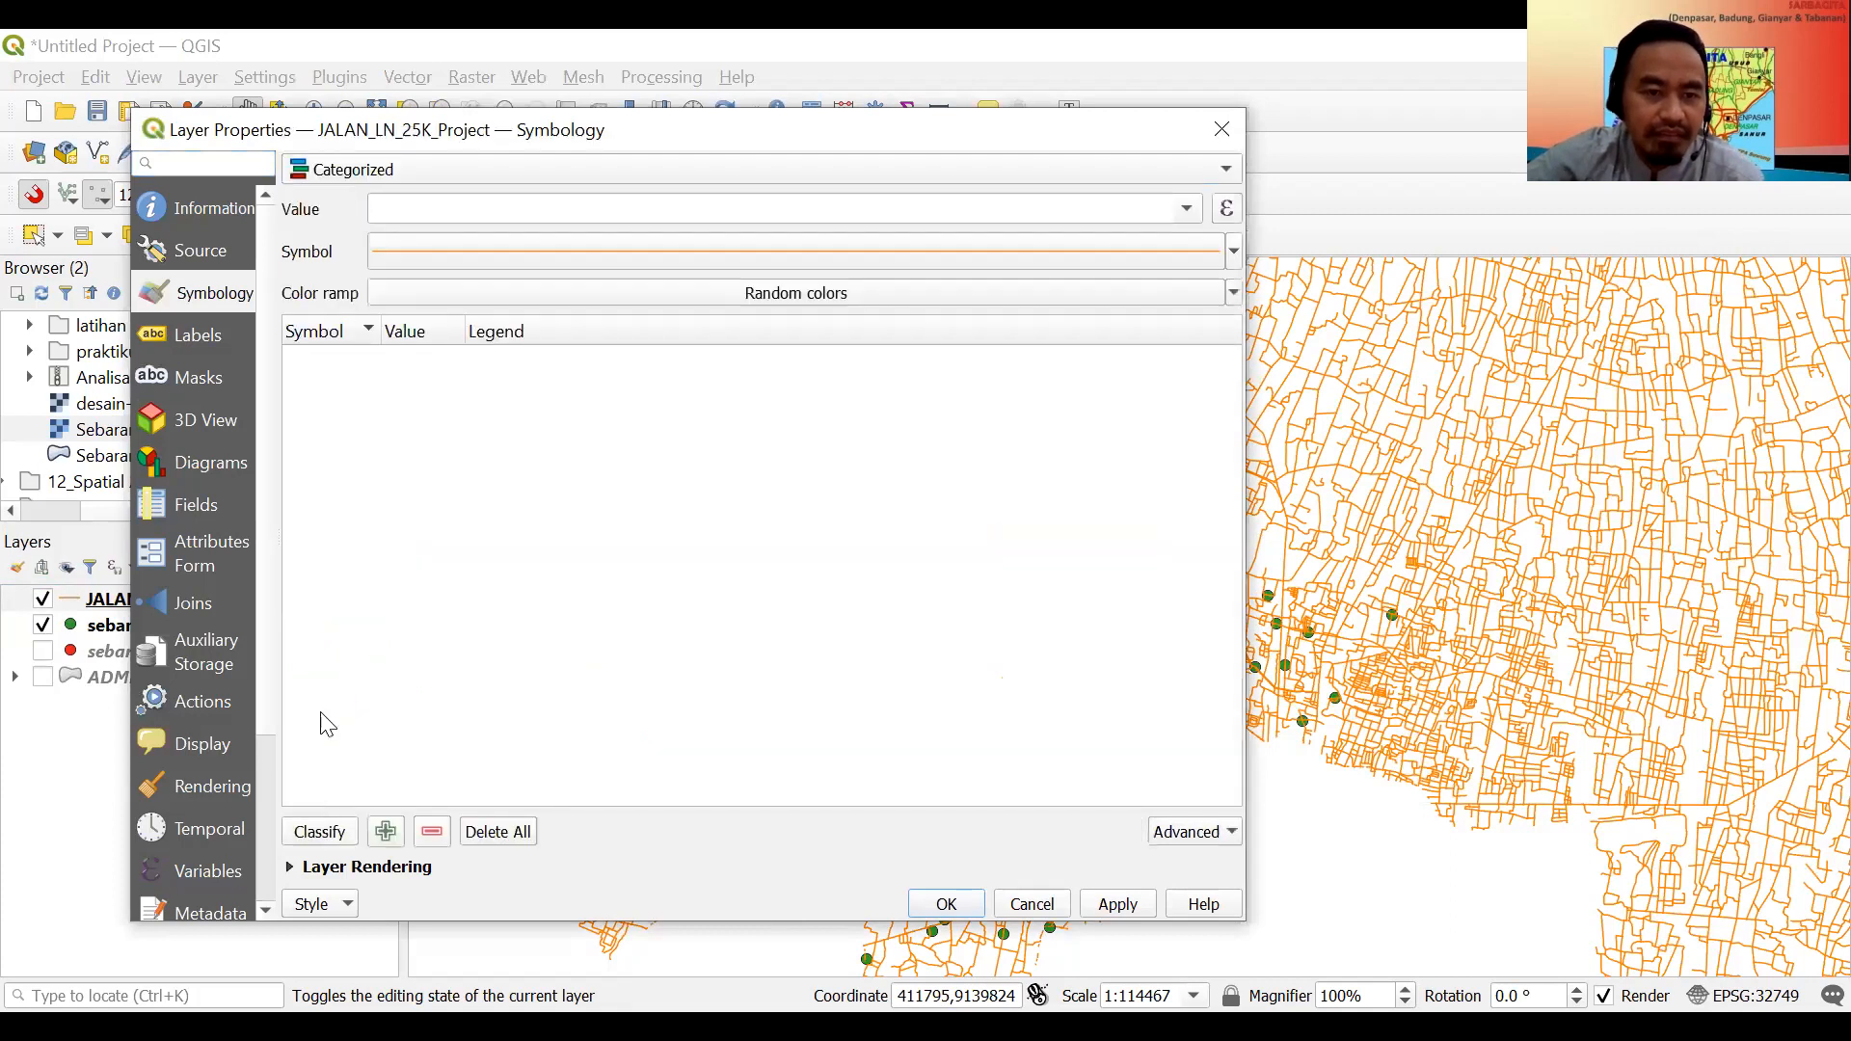
click(1189, 210)
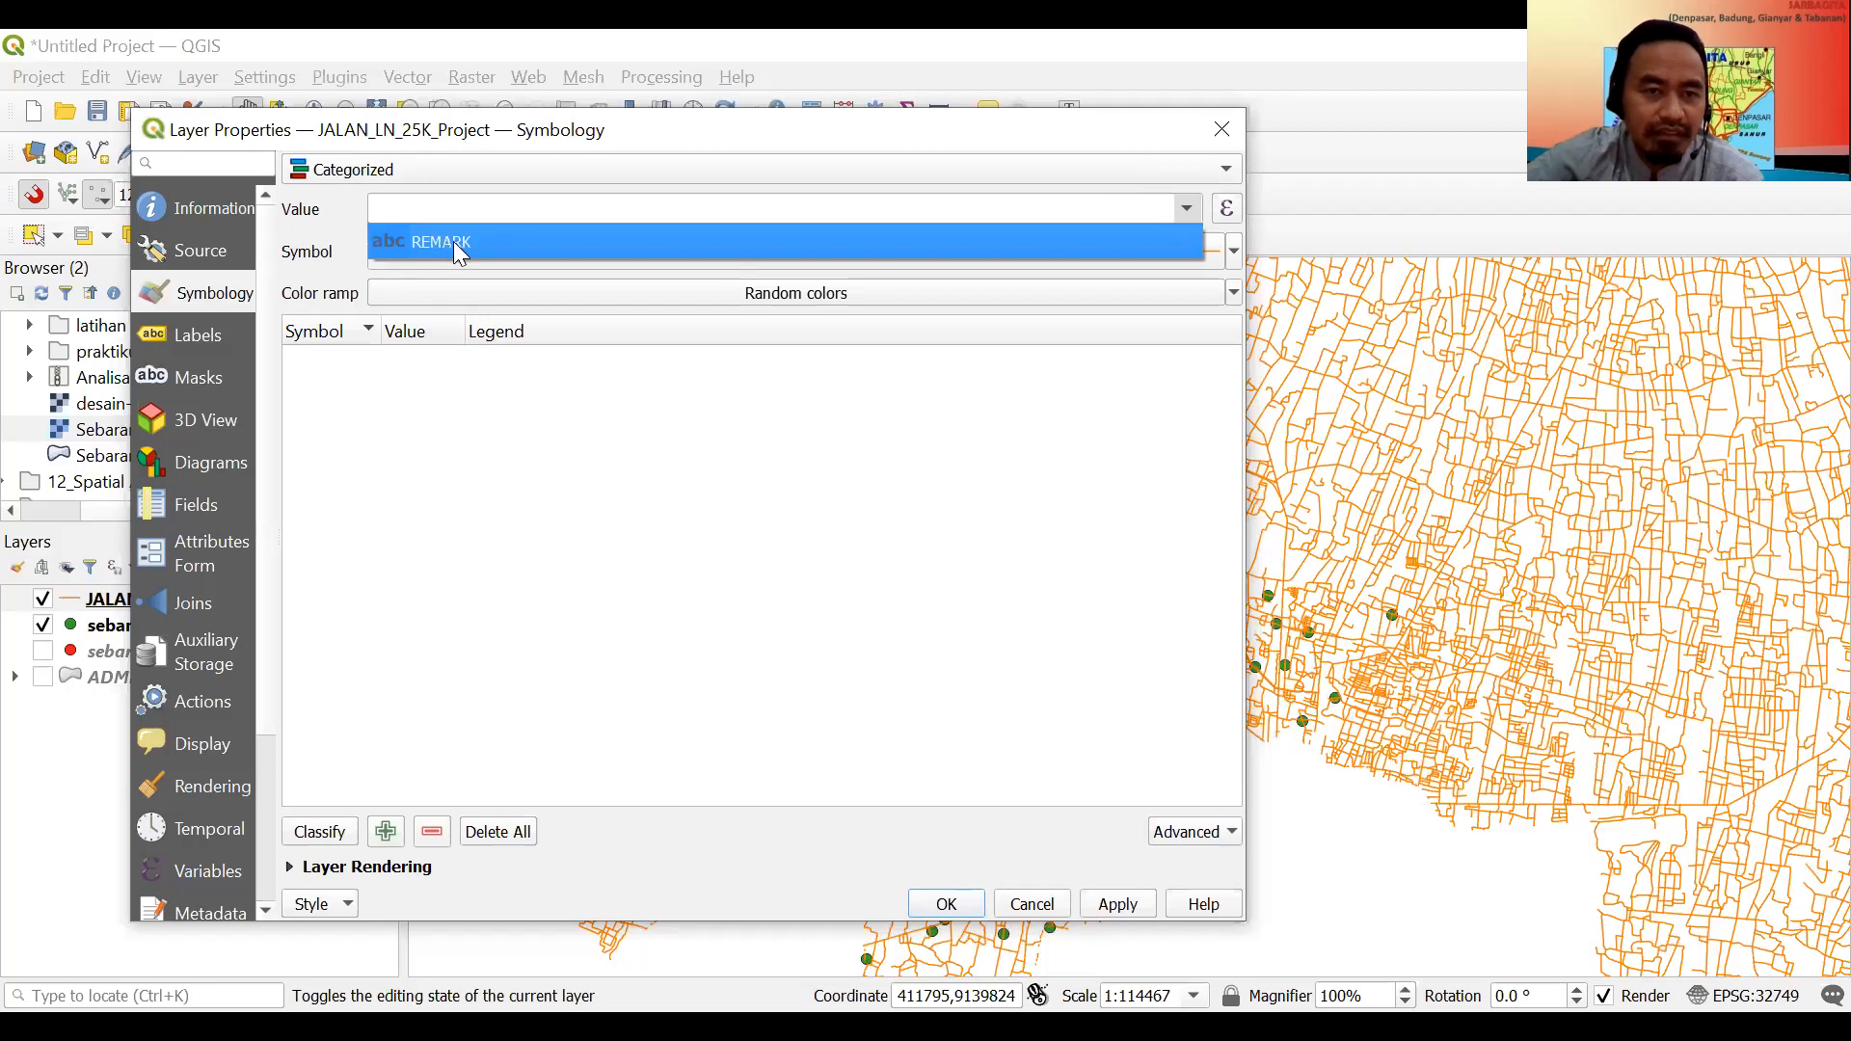
click(461, 249)
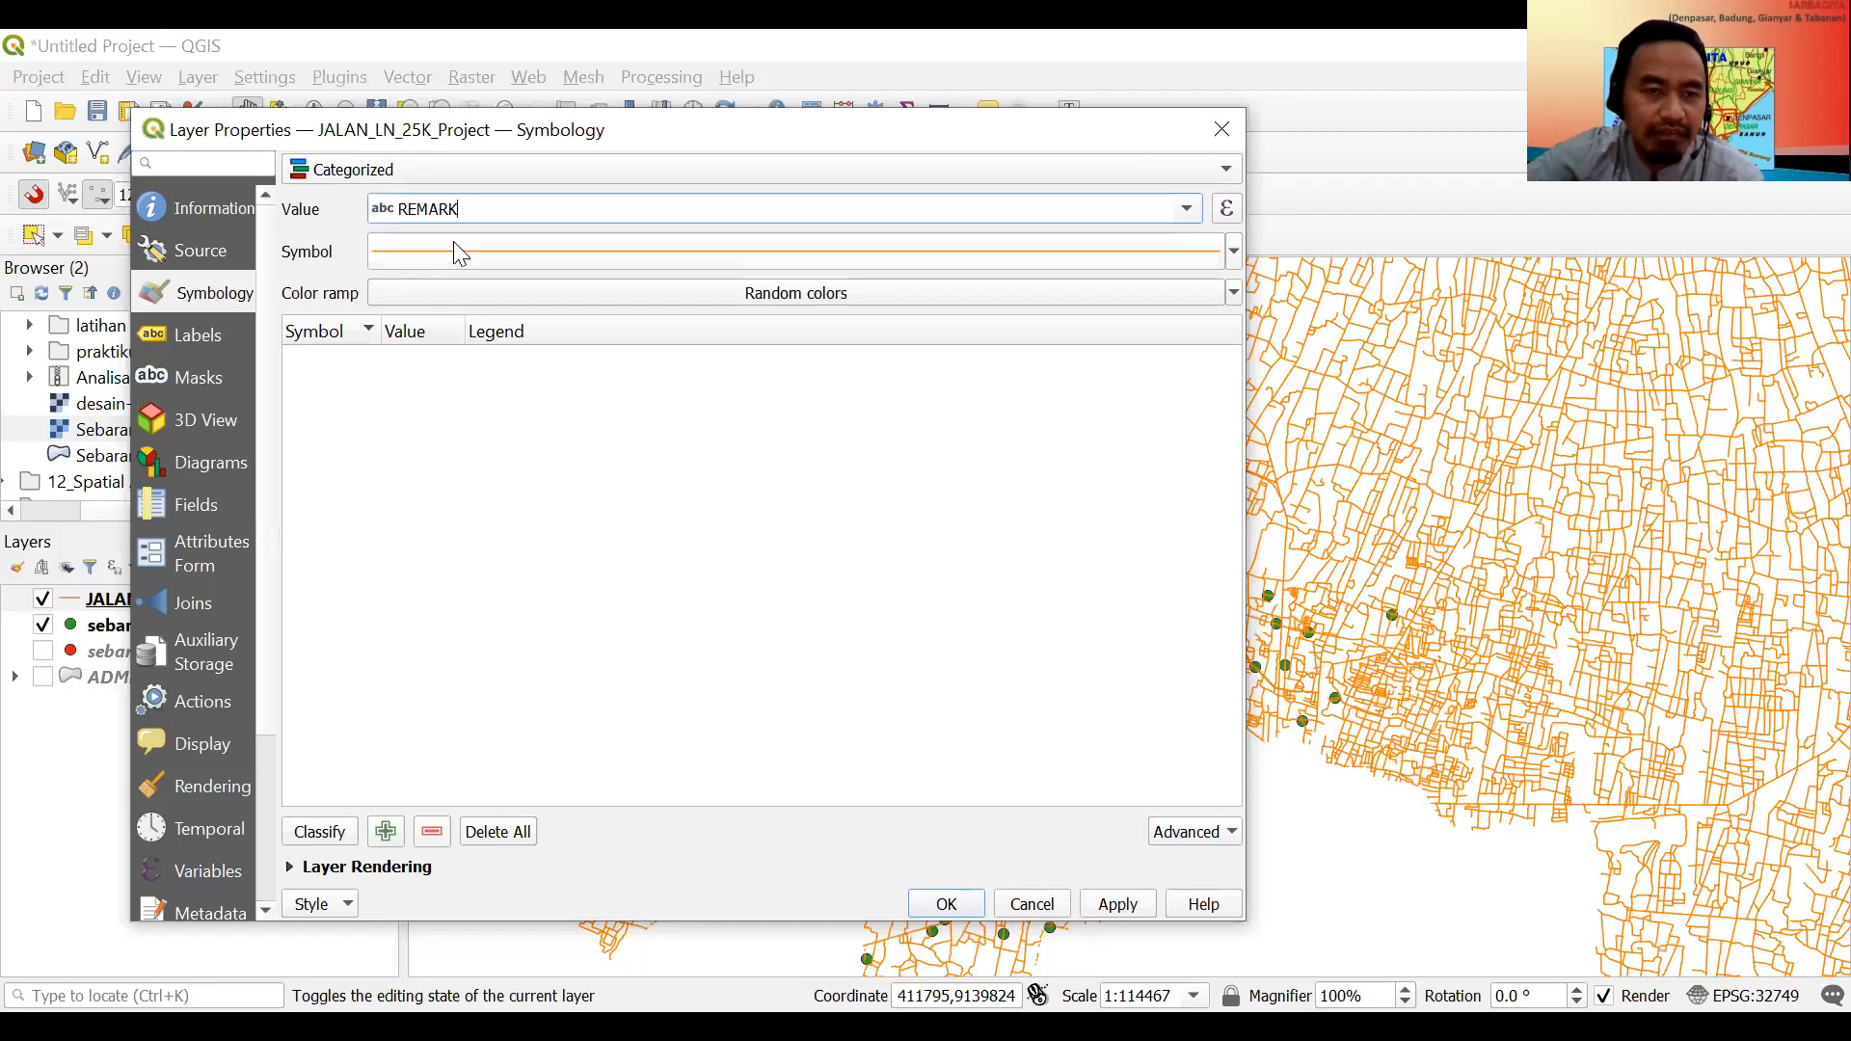
click(326, 835)
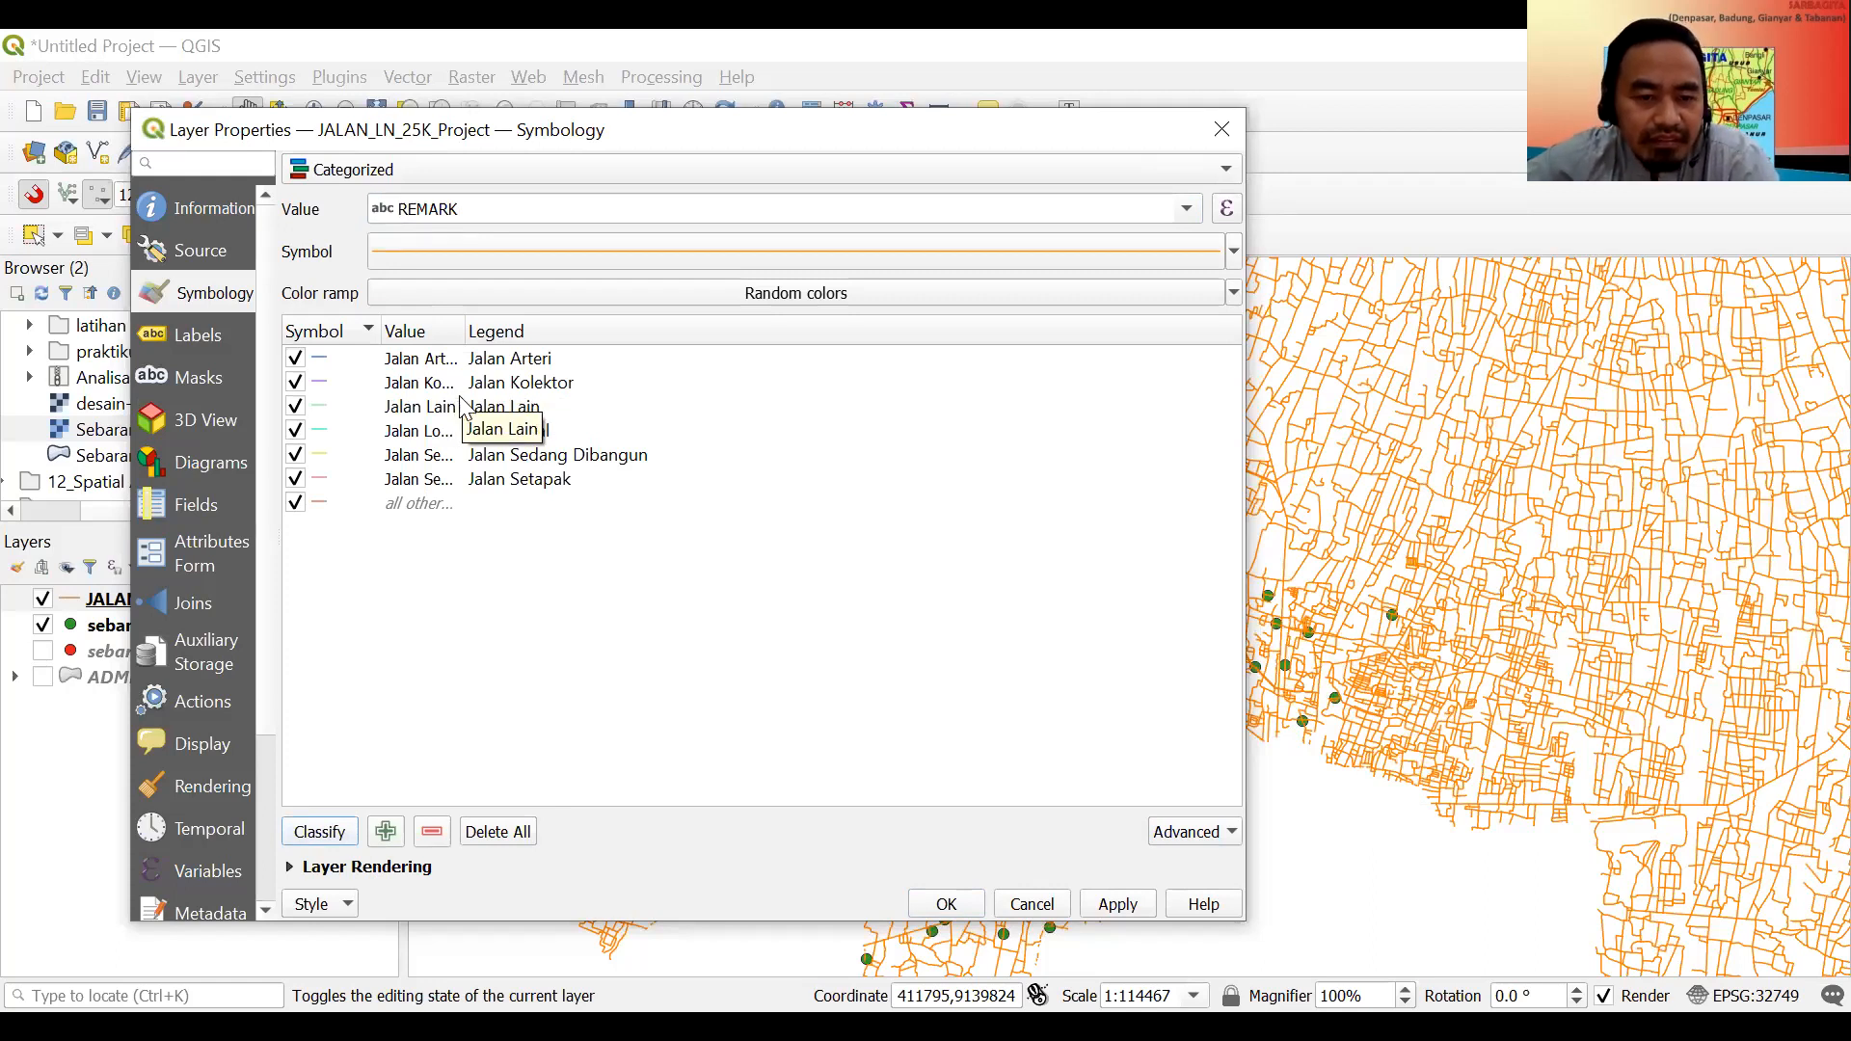
click(1131, 910)
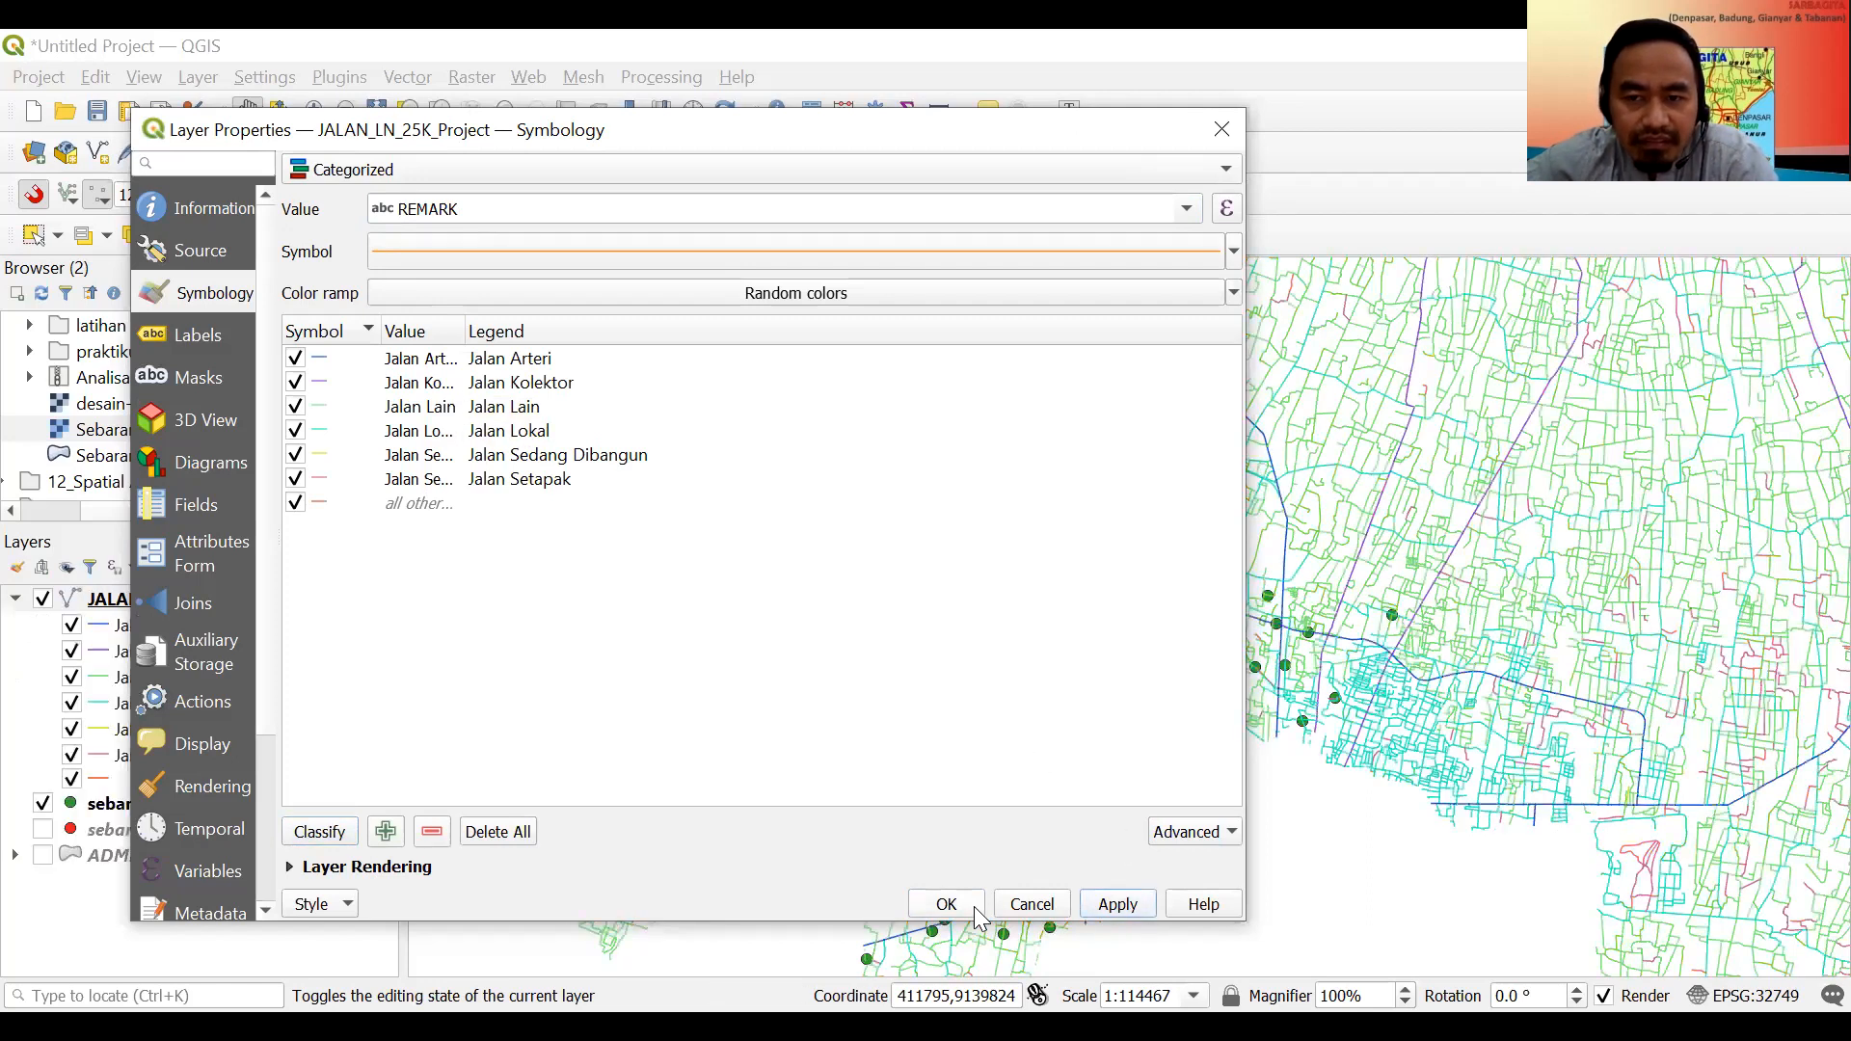
key(Return)
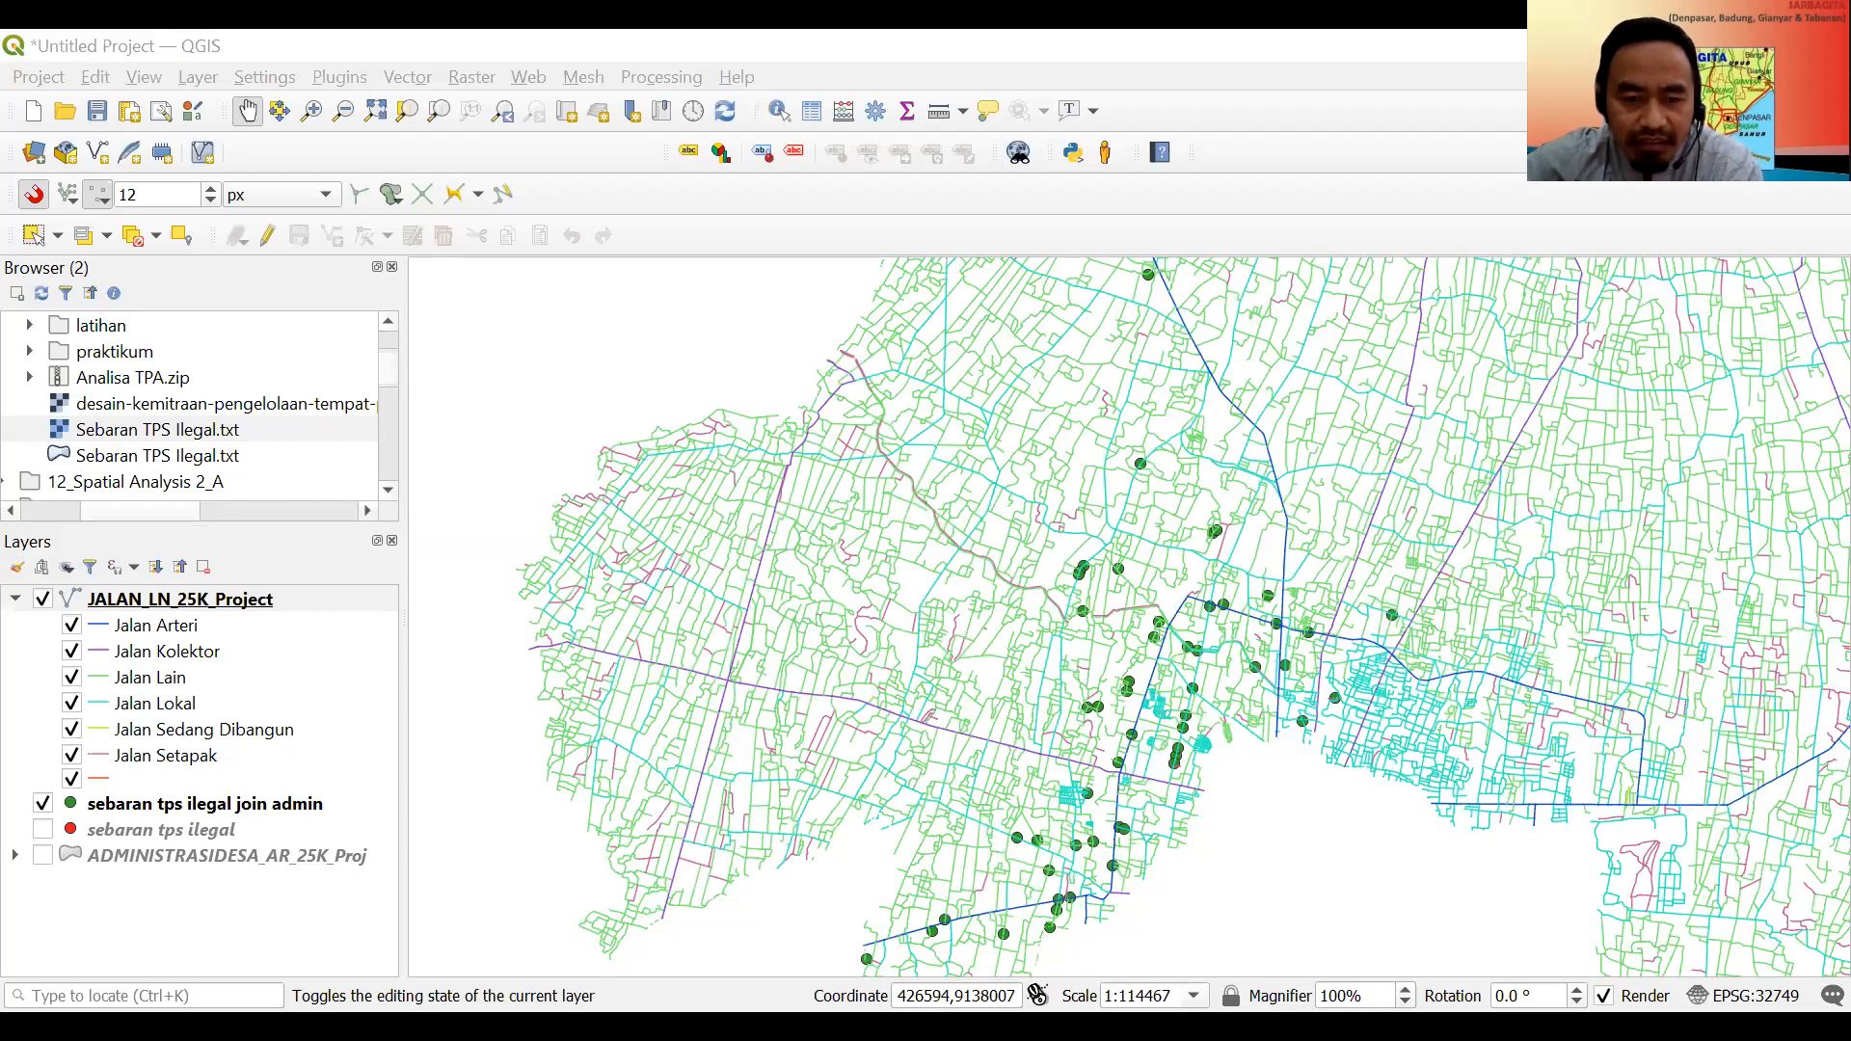
Set the line width of the Jalan Arteri category in the JALAN_LN_25K_Project layer to 1 mm and apply it.
double_click(143, 602)
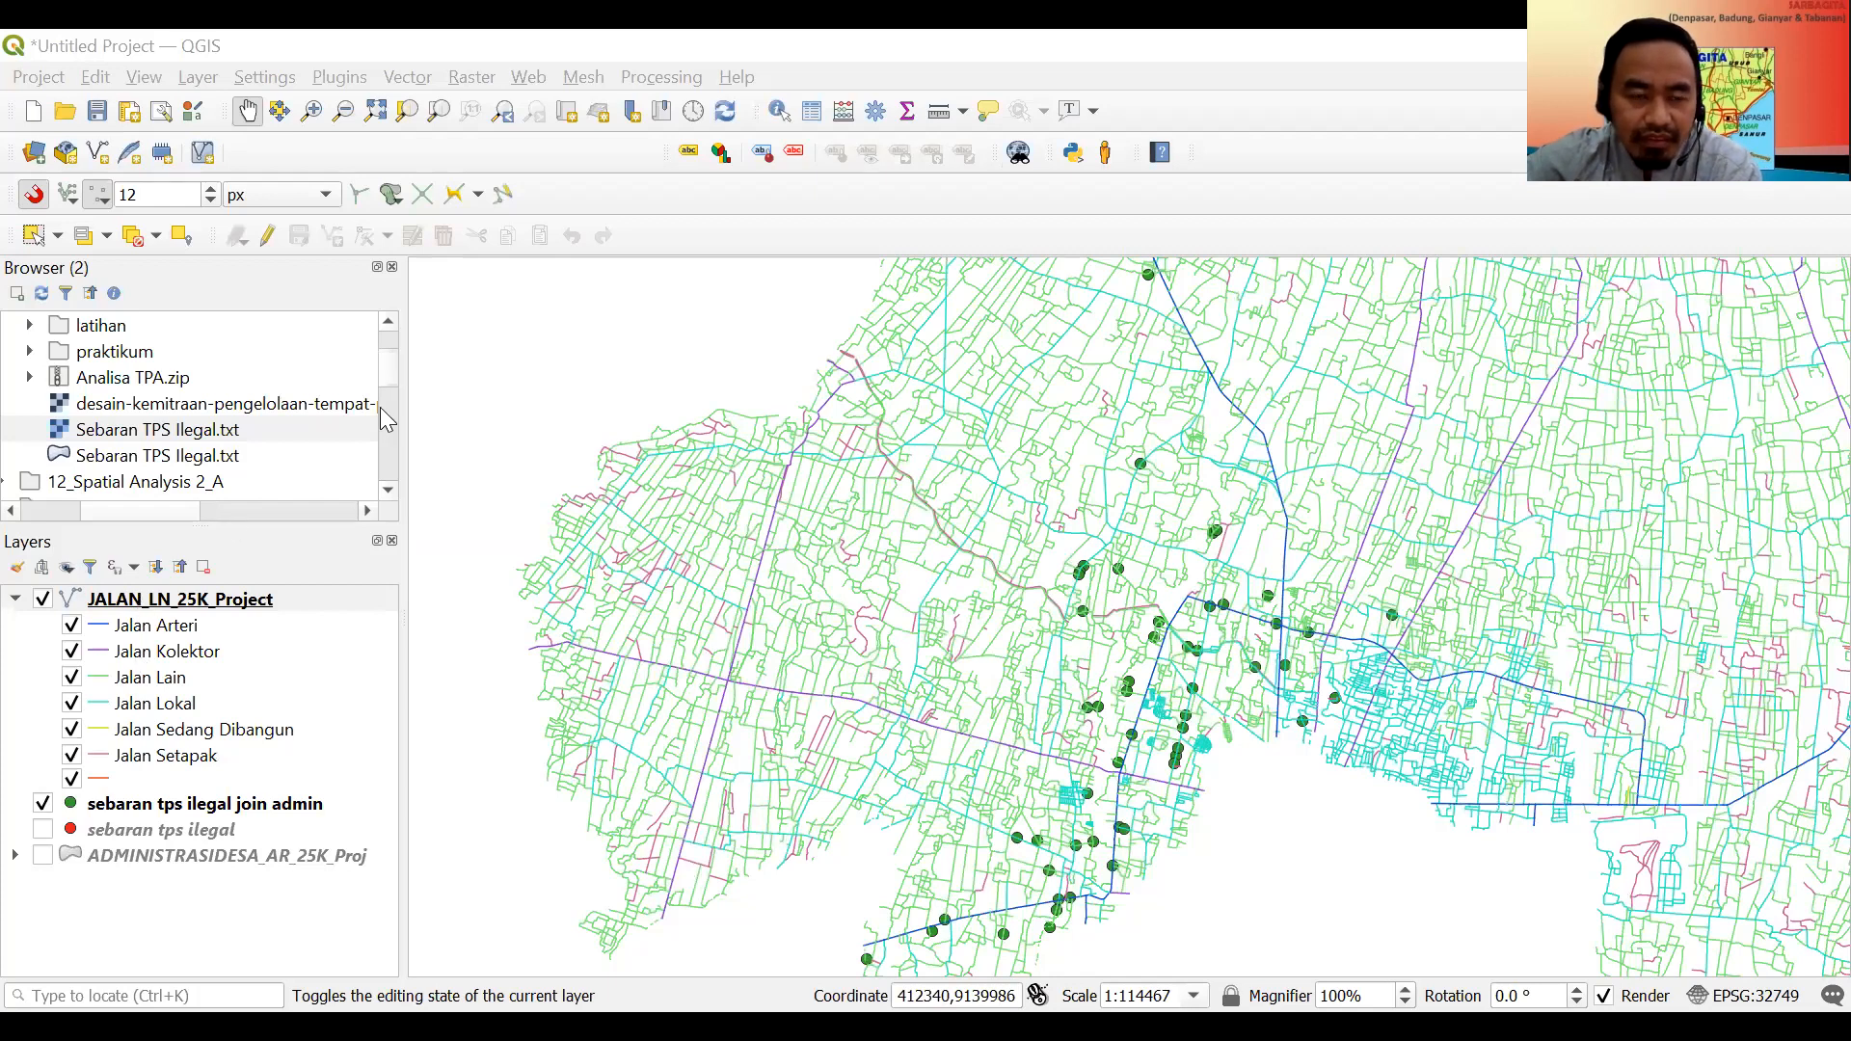
click(326, 366)
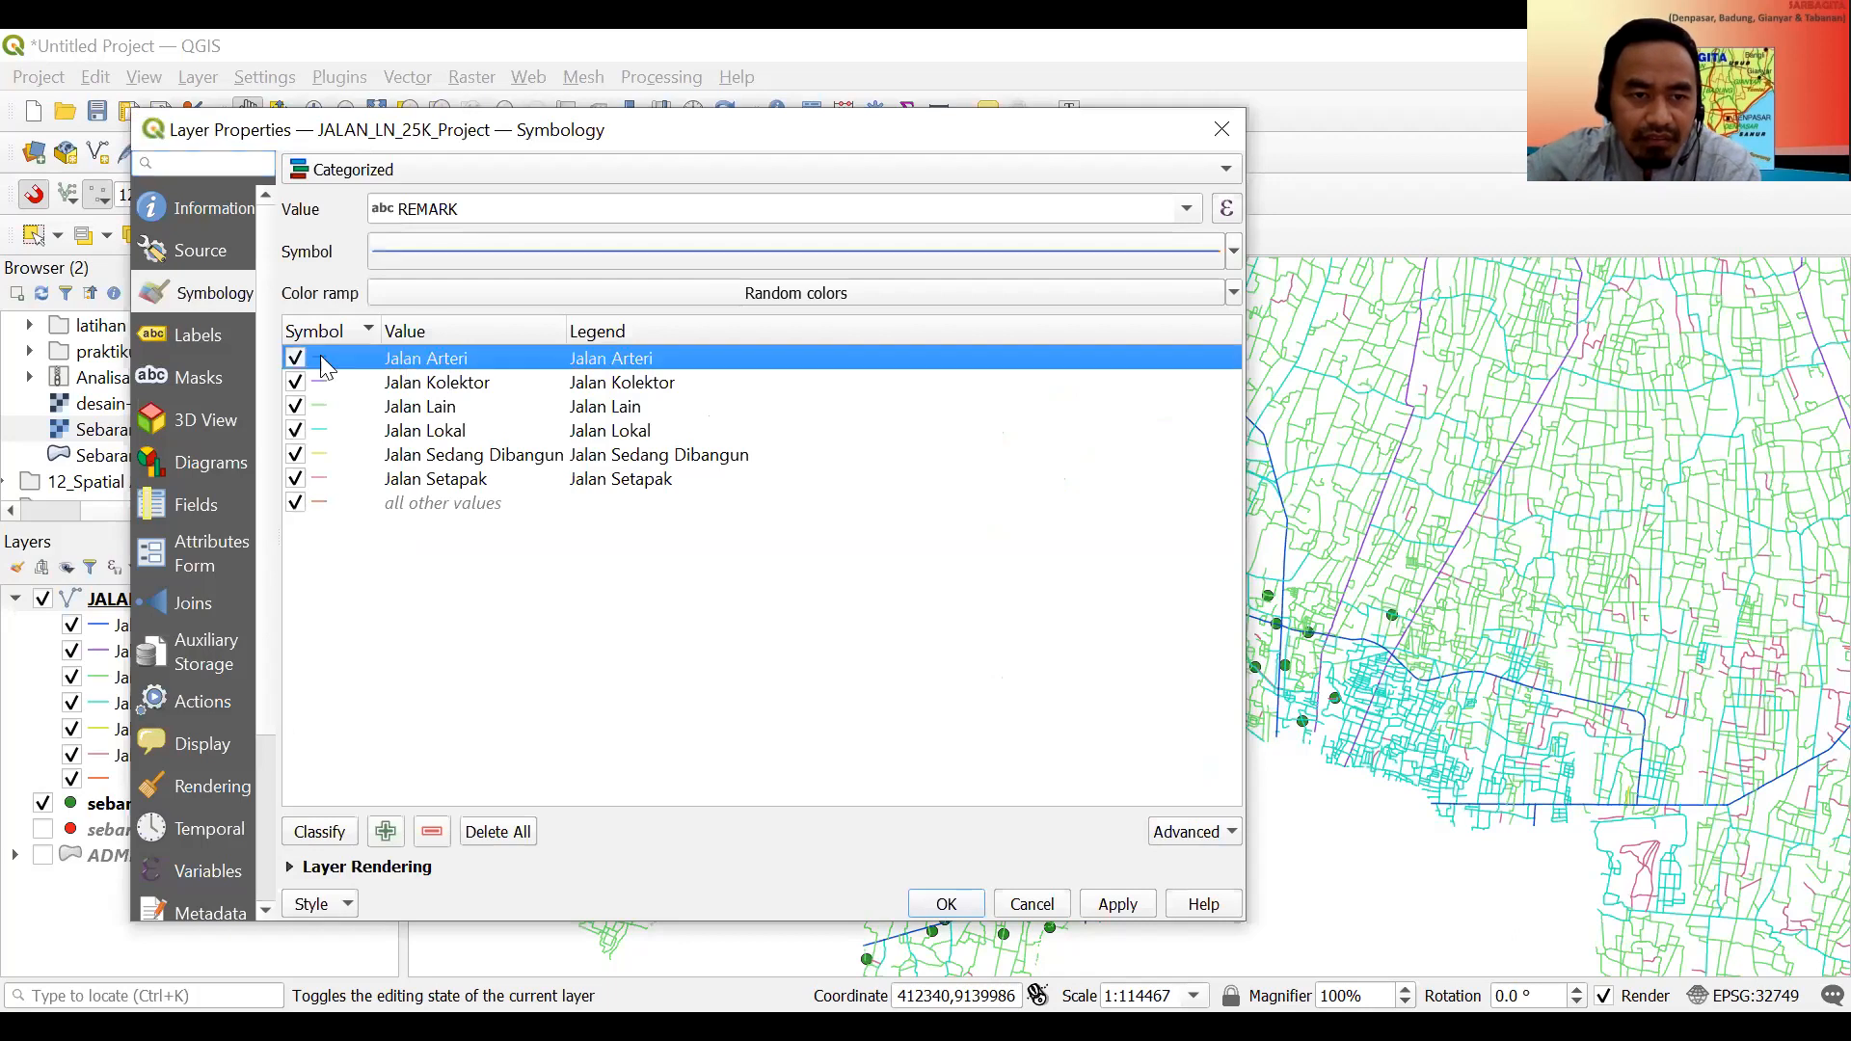
double_click(326, 367)
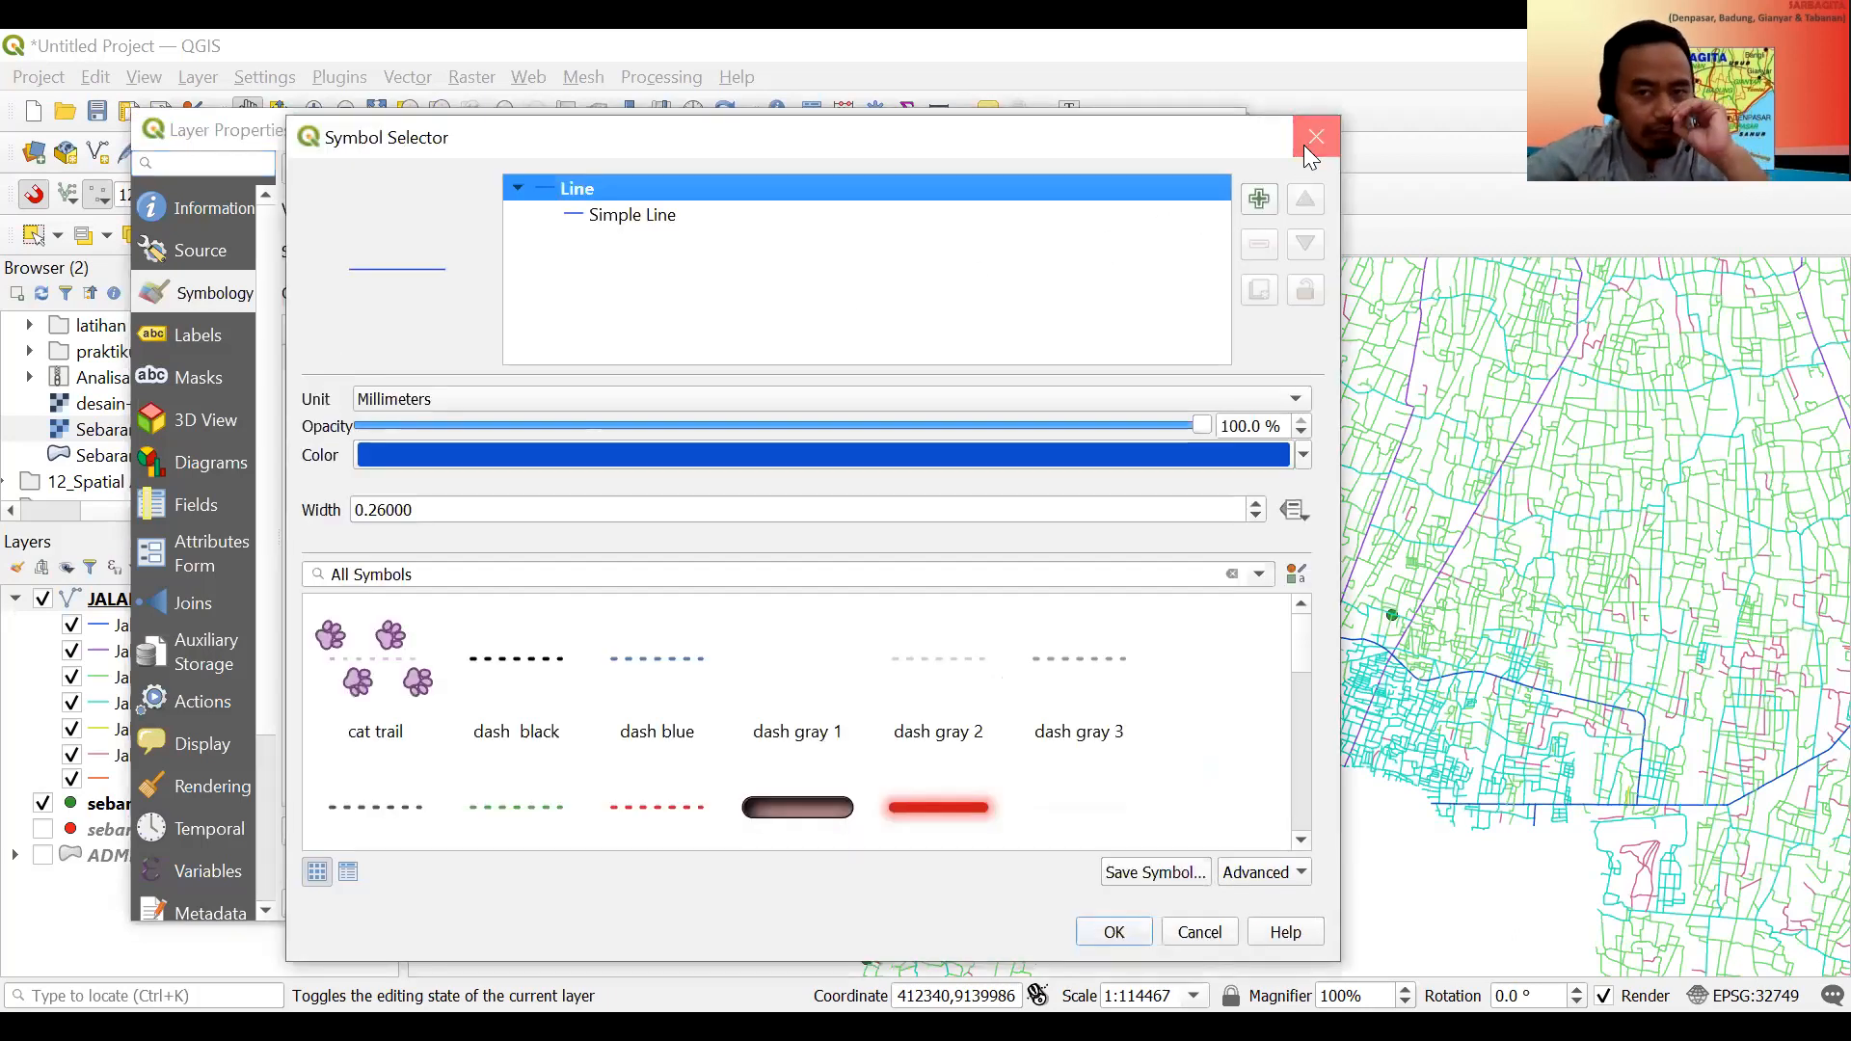
key(Escape)
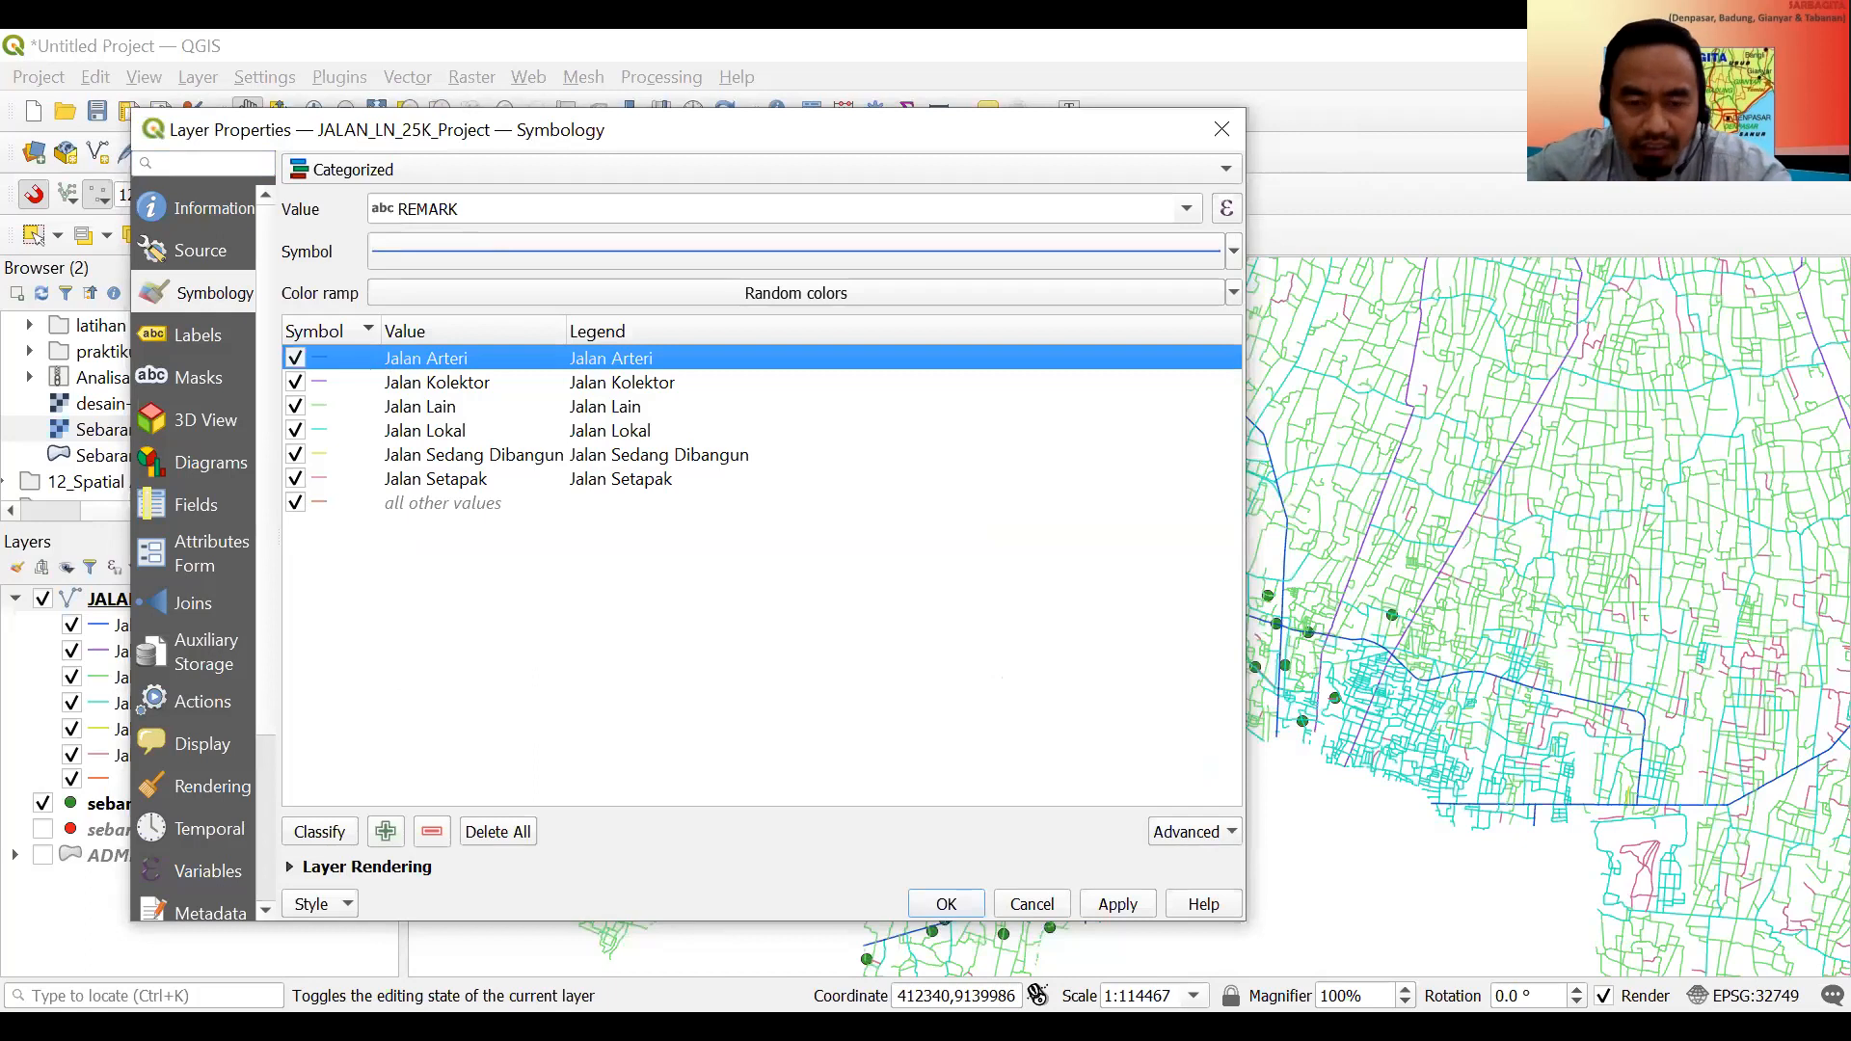
double_click(324, 368)
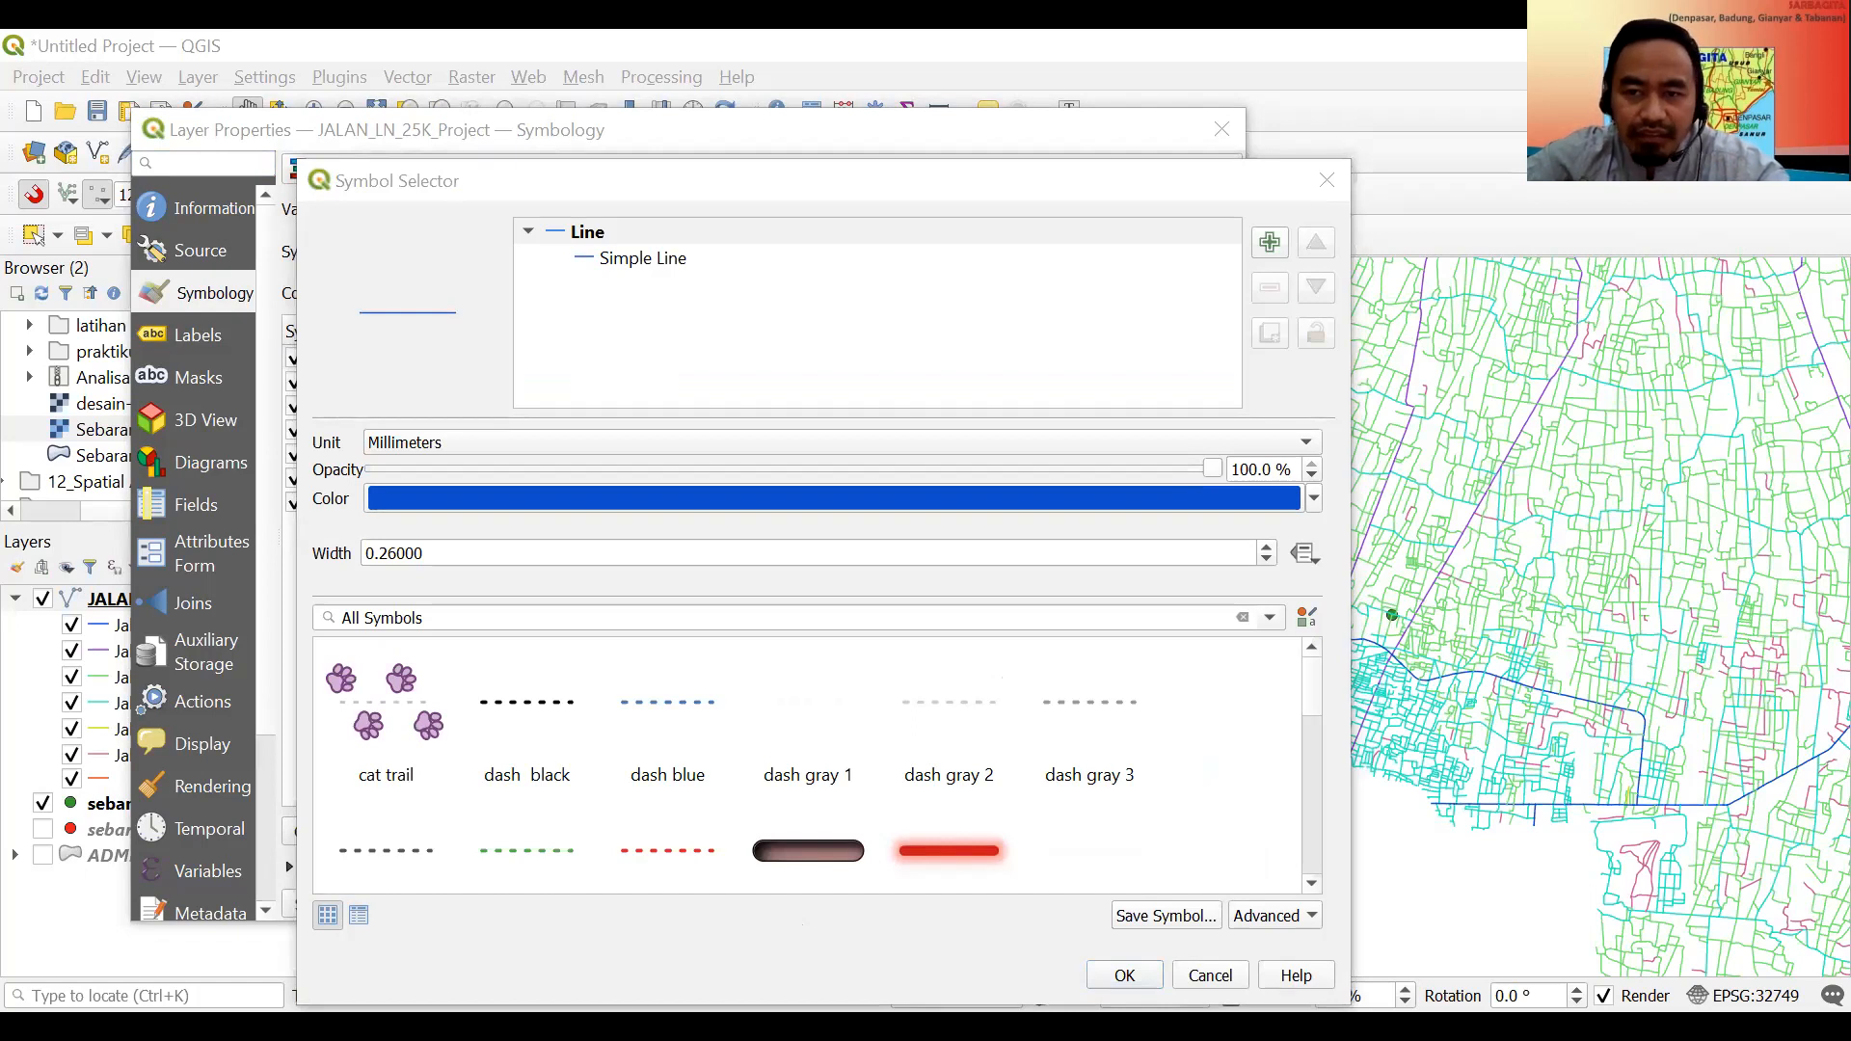
click(354, 557)
text(1)
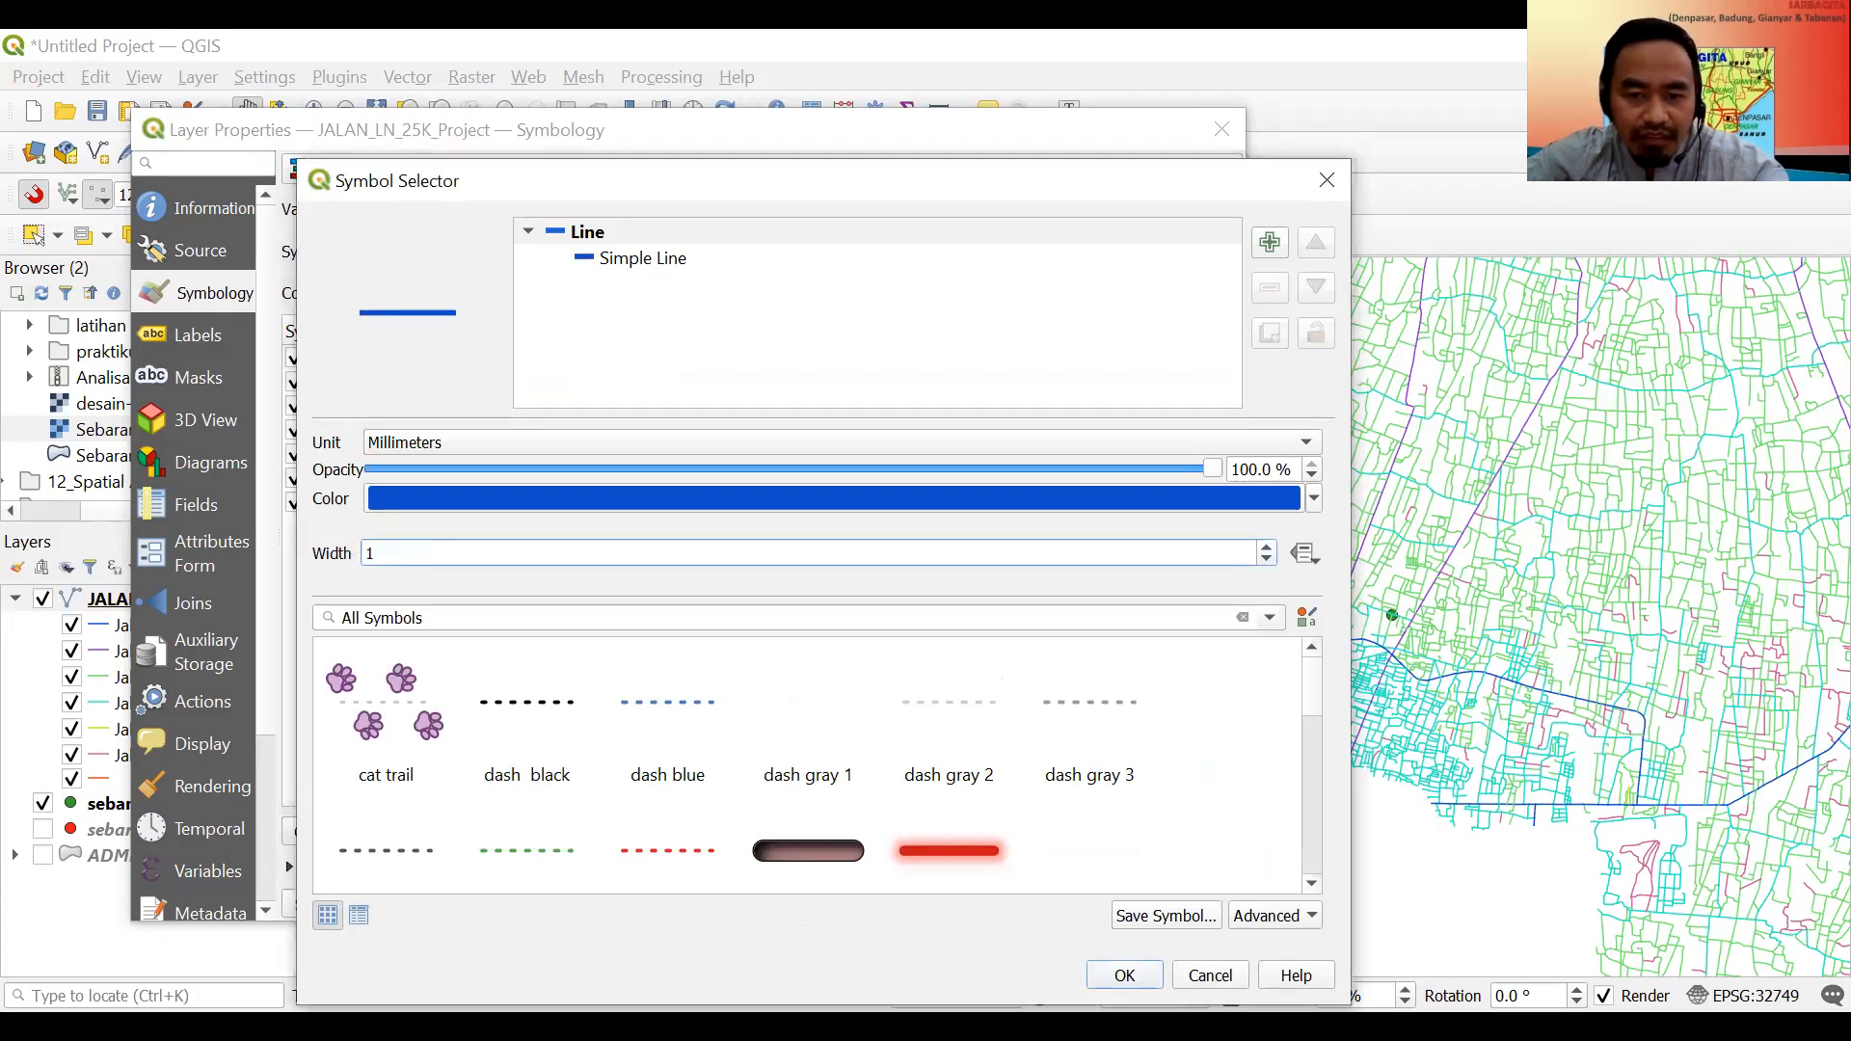
key(Return)
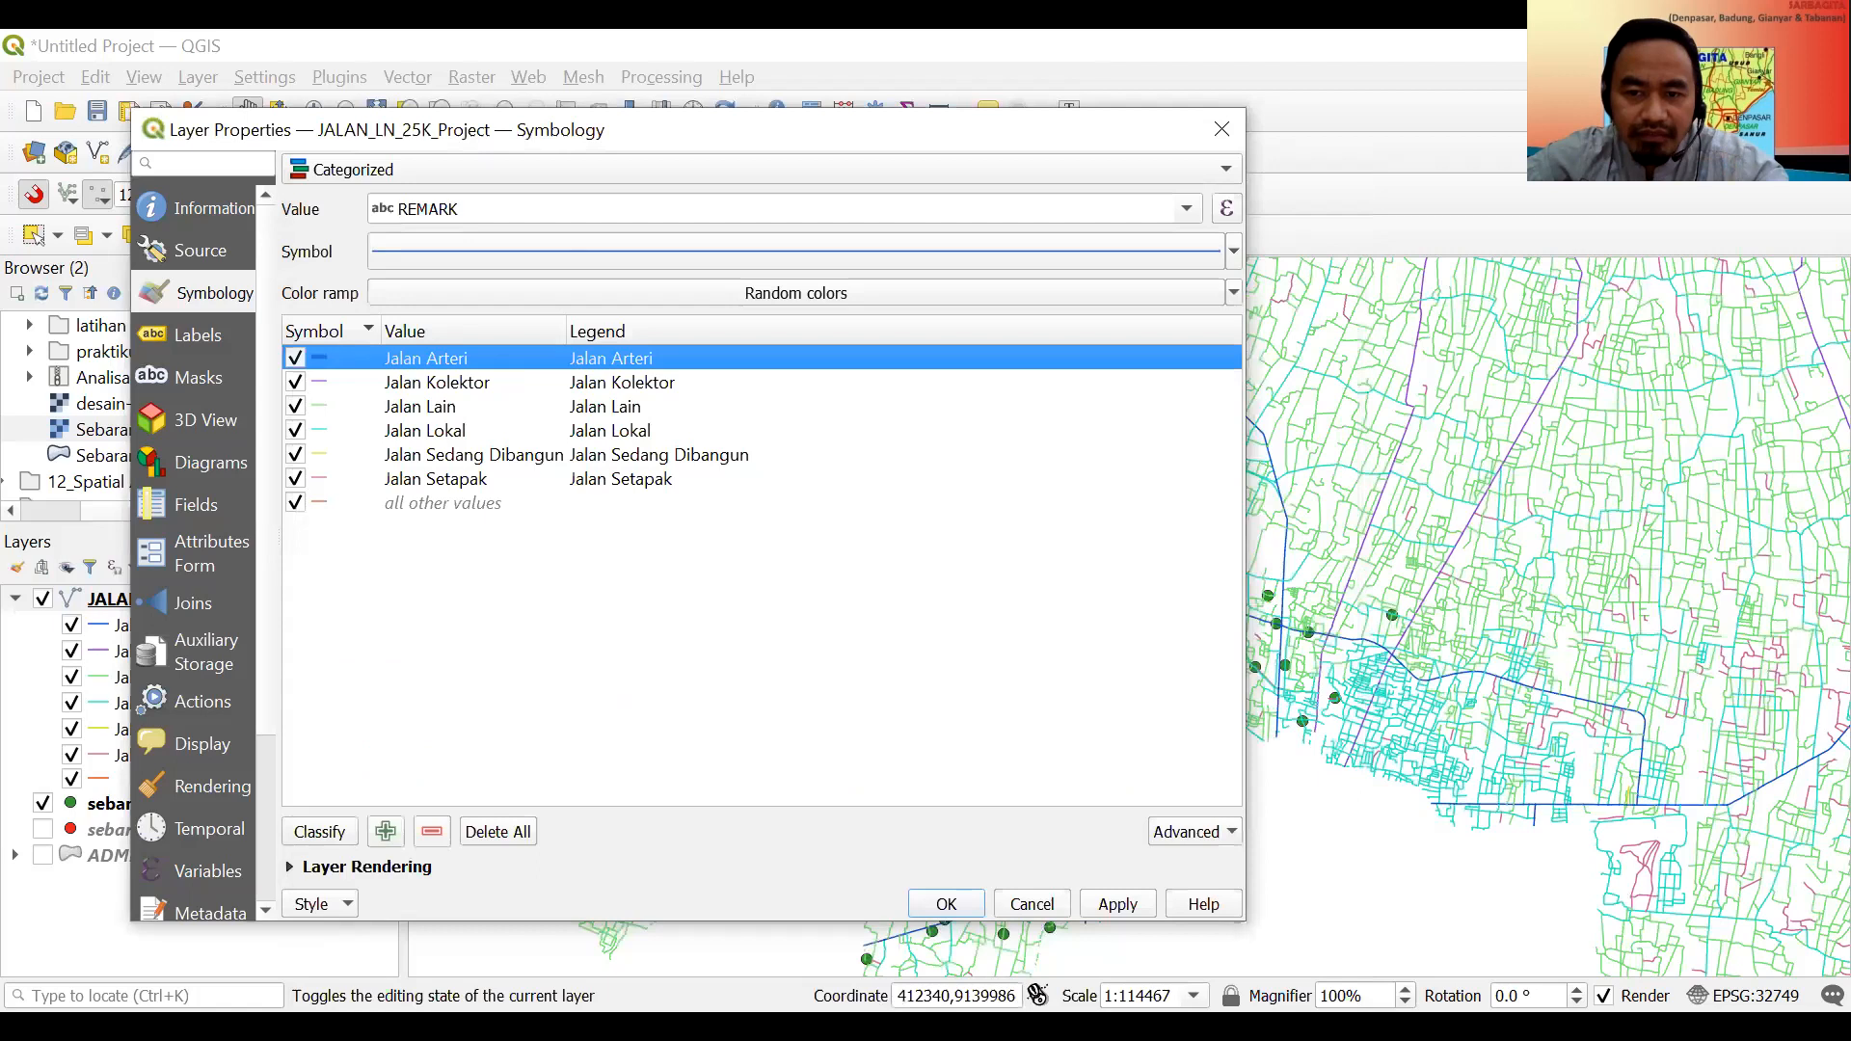
click(1108, 906)
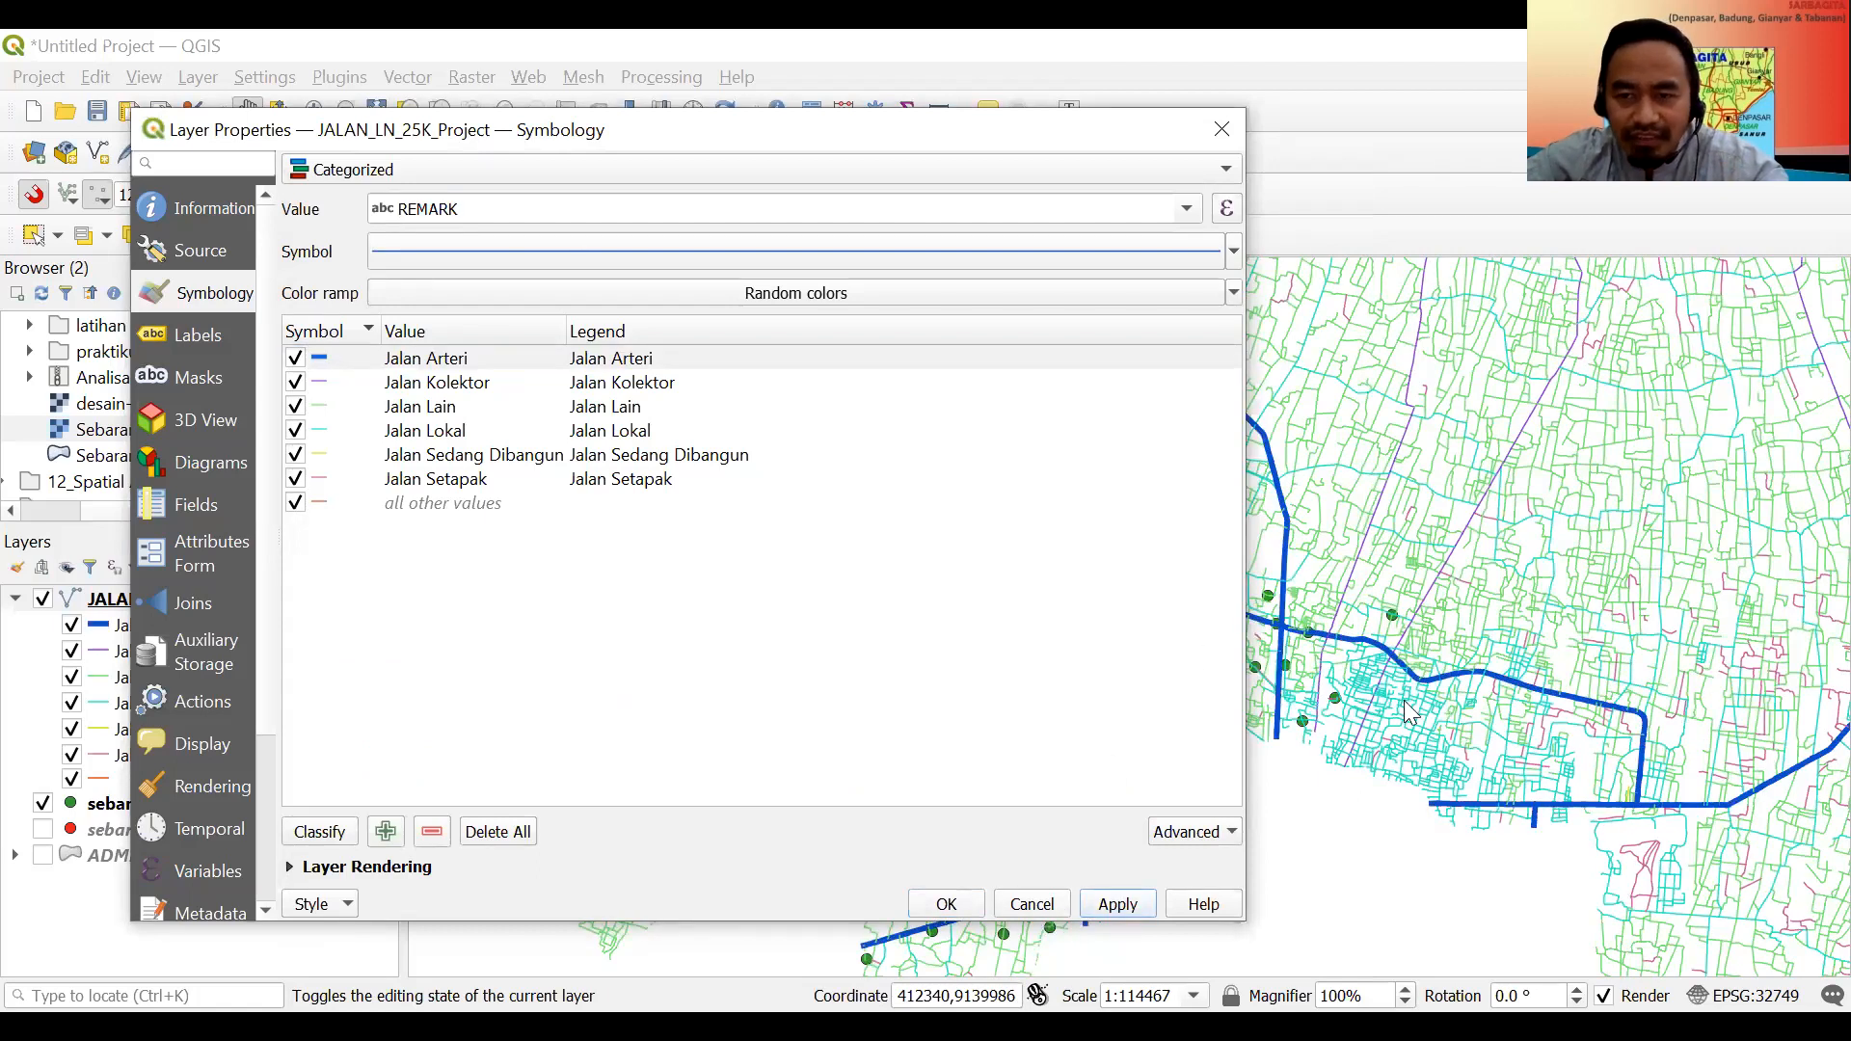
Set the line width of the Jalan Kolektor category to 0.8 mm, apply it and close the layer properties.
click(324, 386)
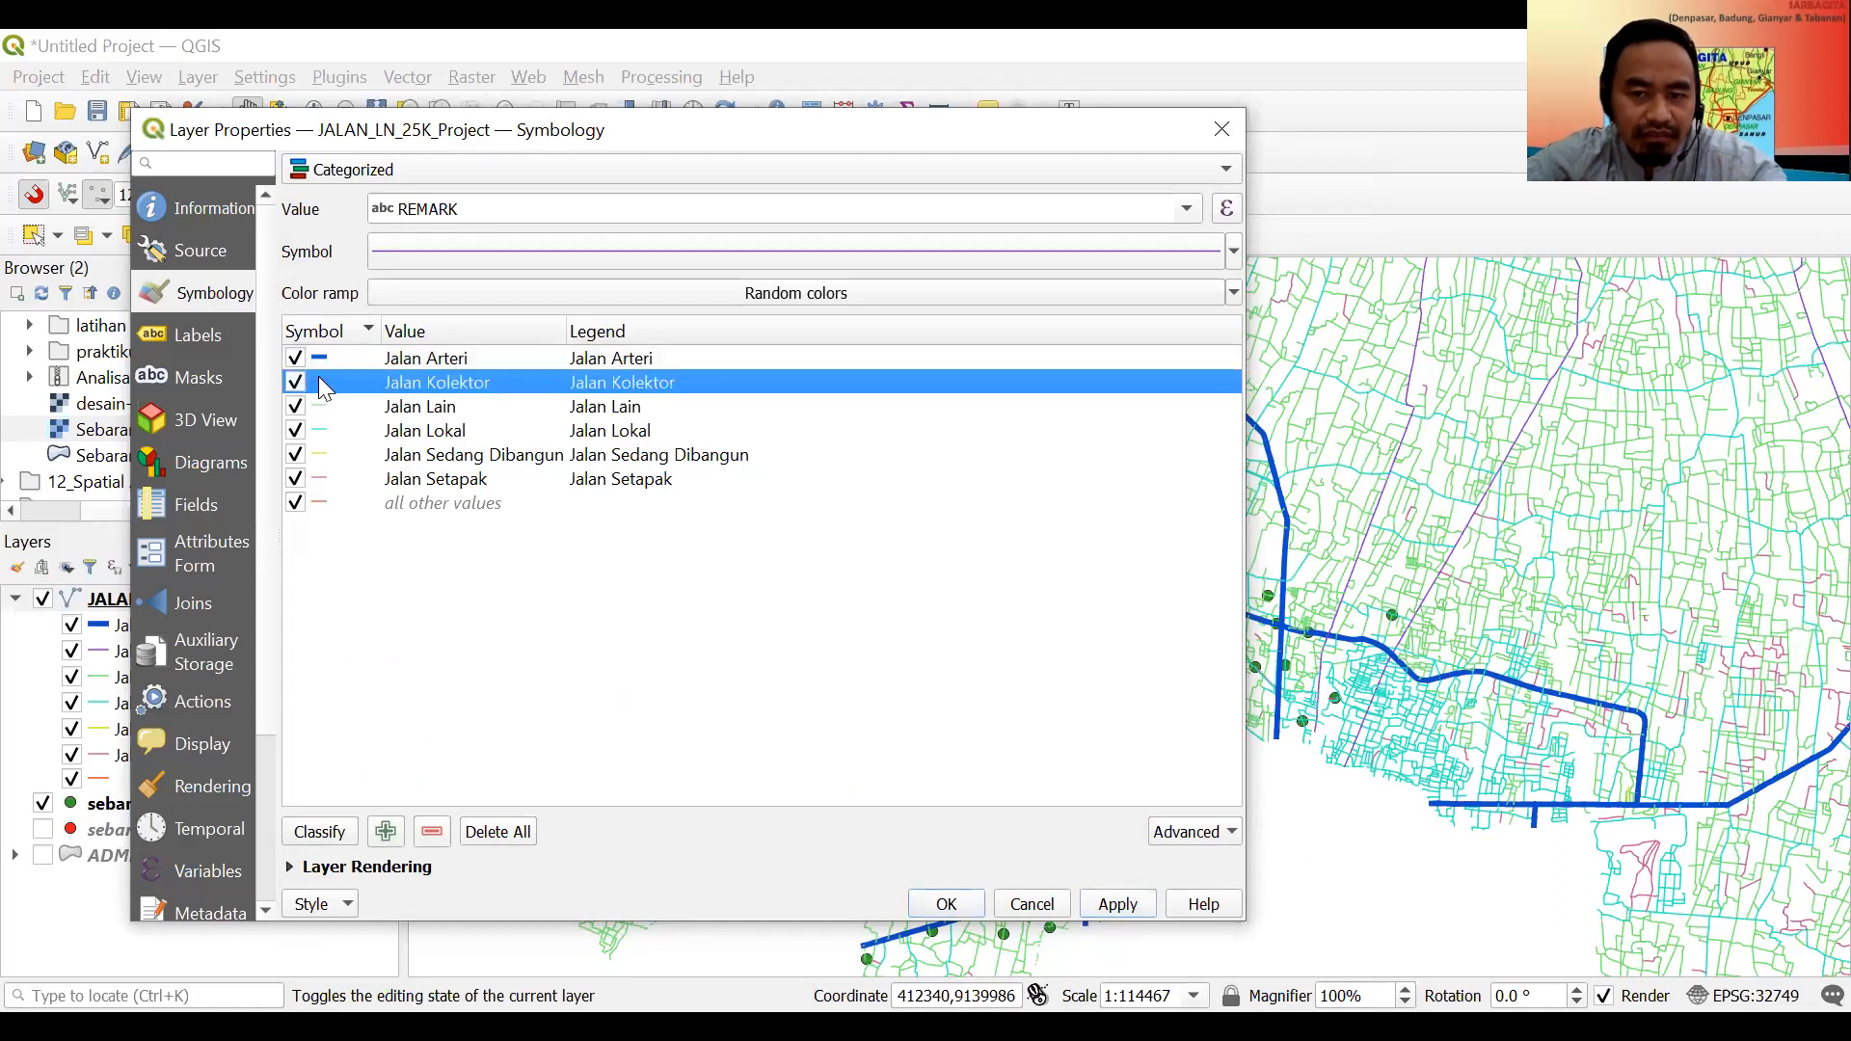
double_click(320, 379)
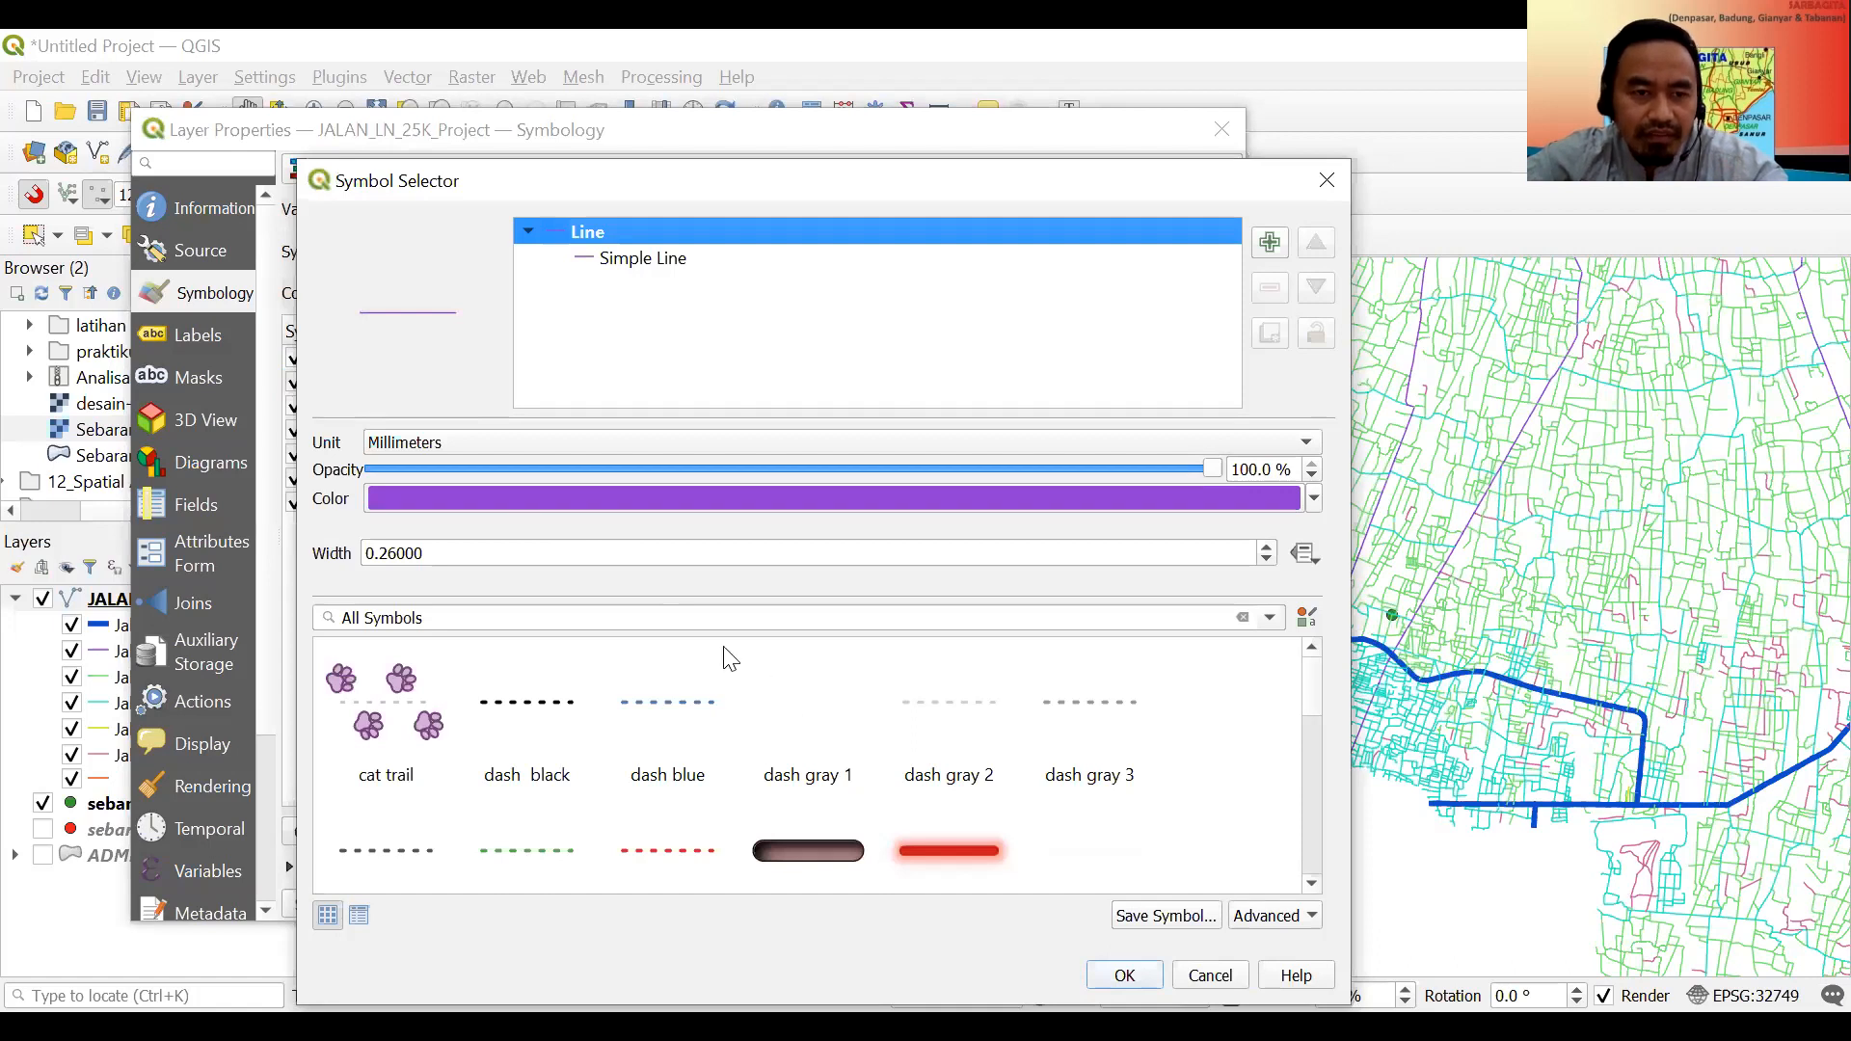
click(1215, 552)
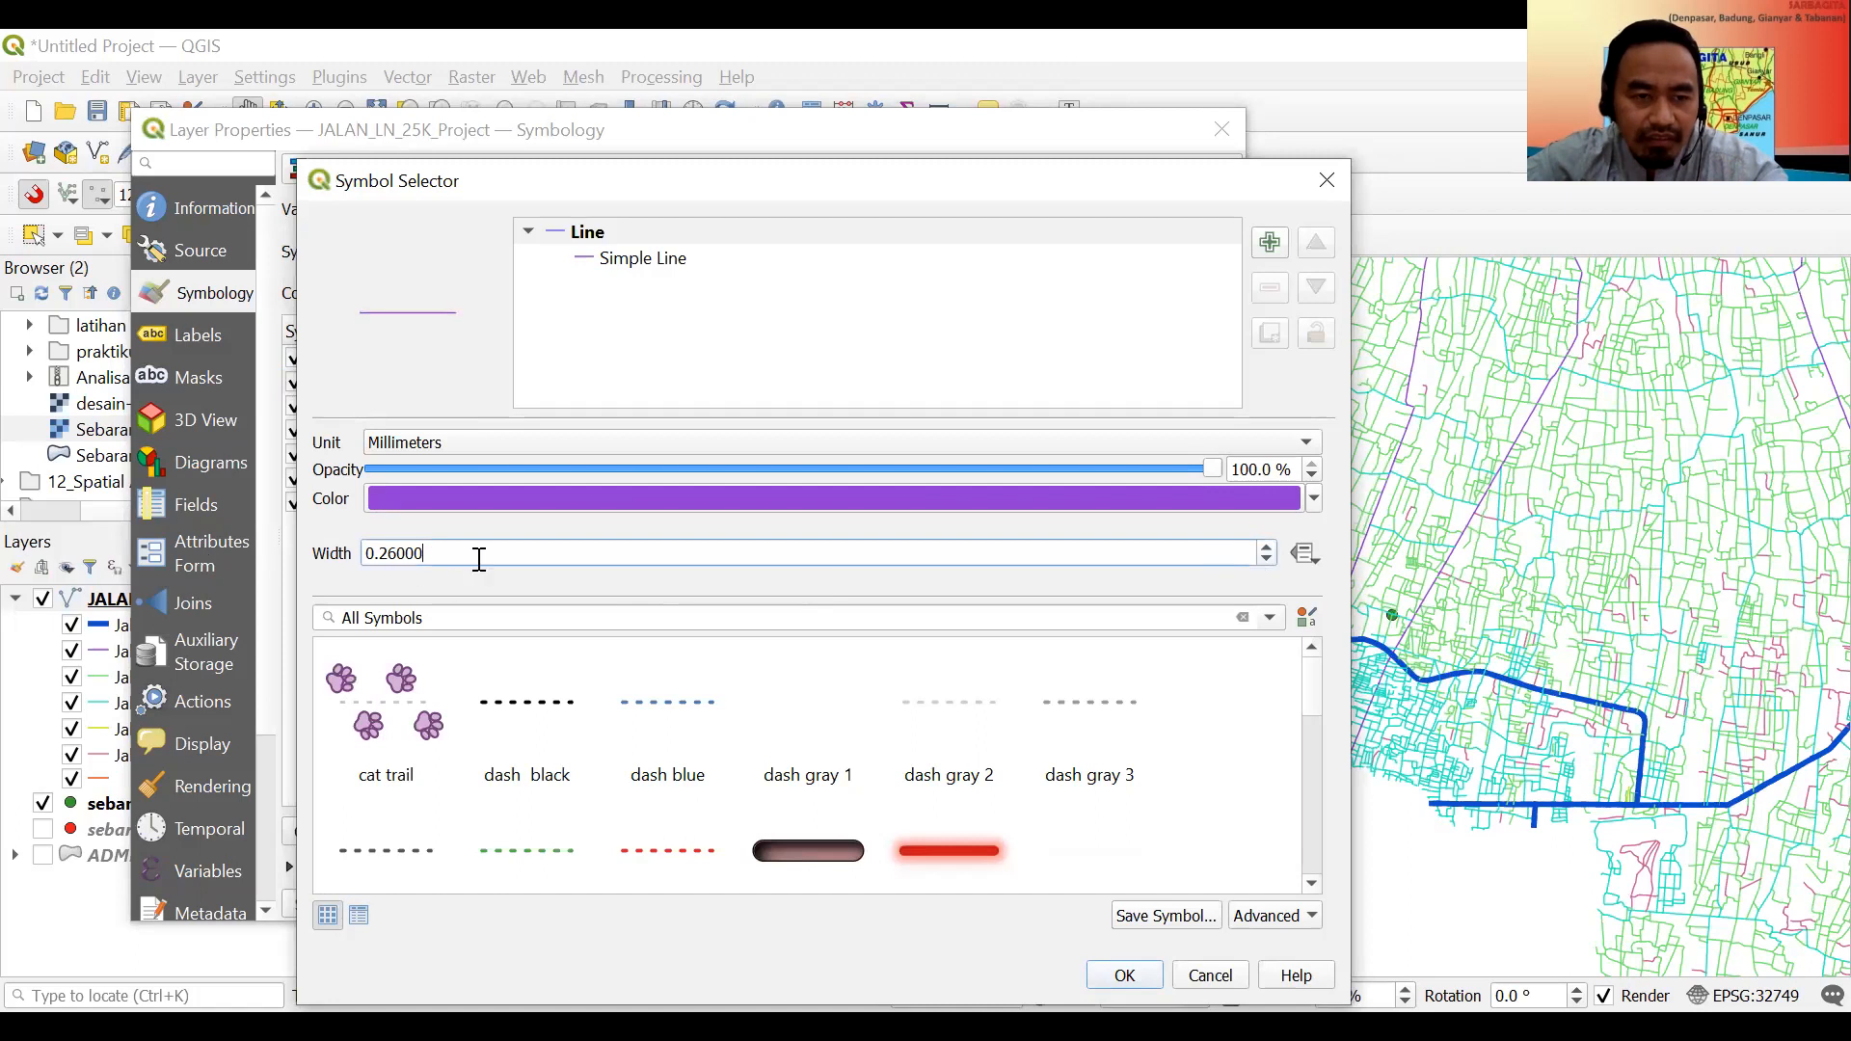
drag(480, 554, 318, 567)
text(0.8)
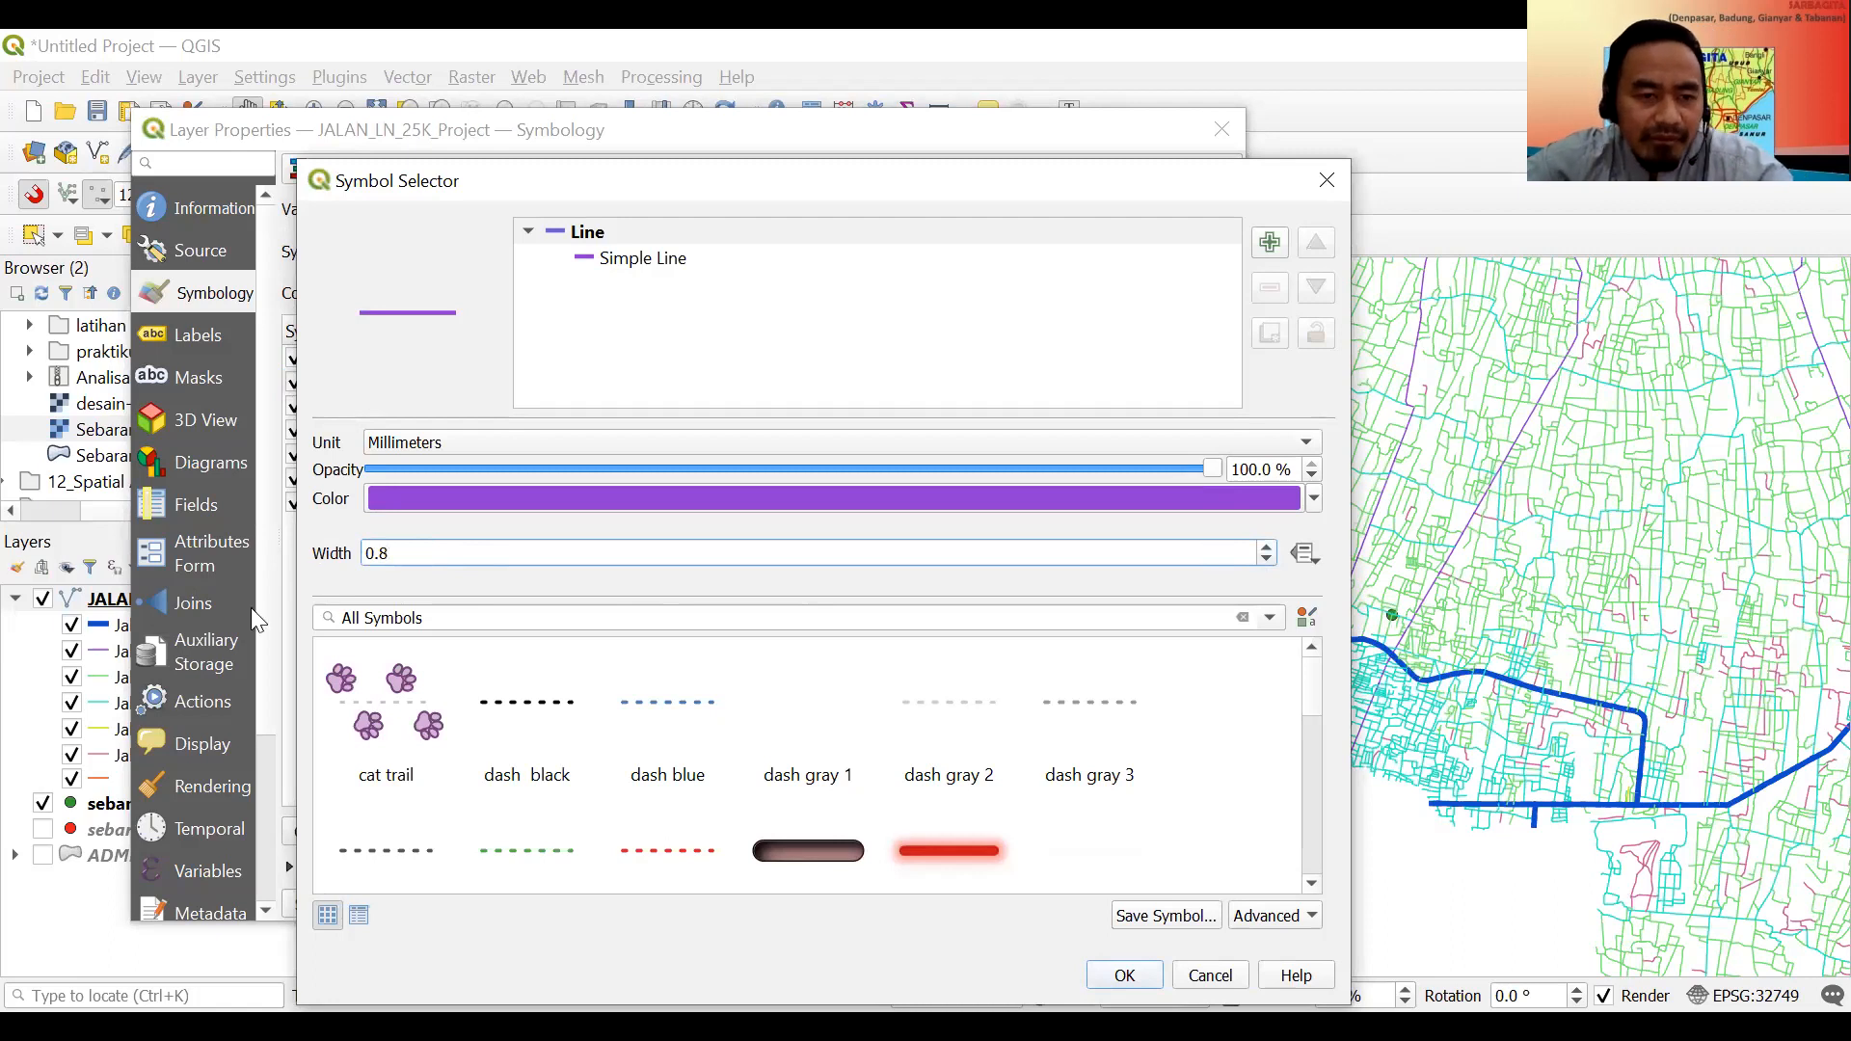
click(1126, 974)
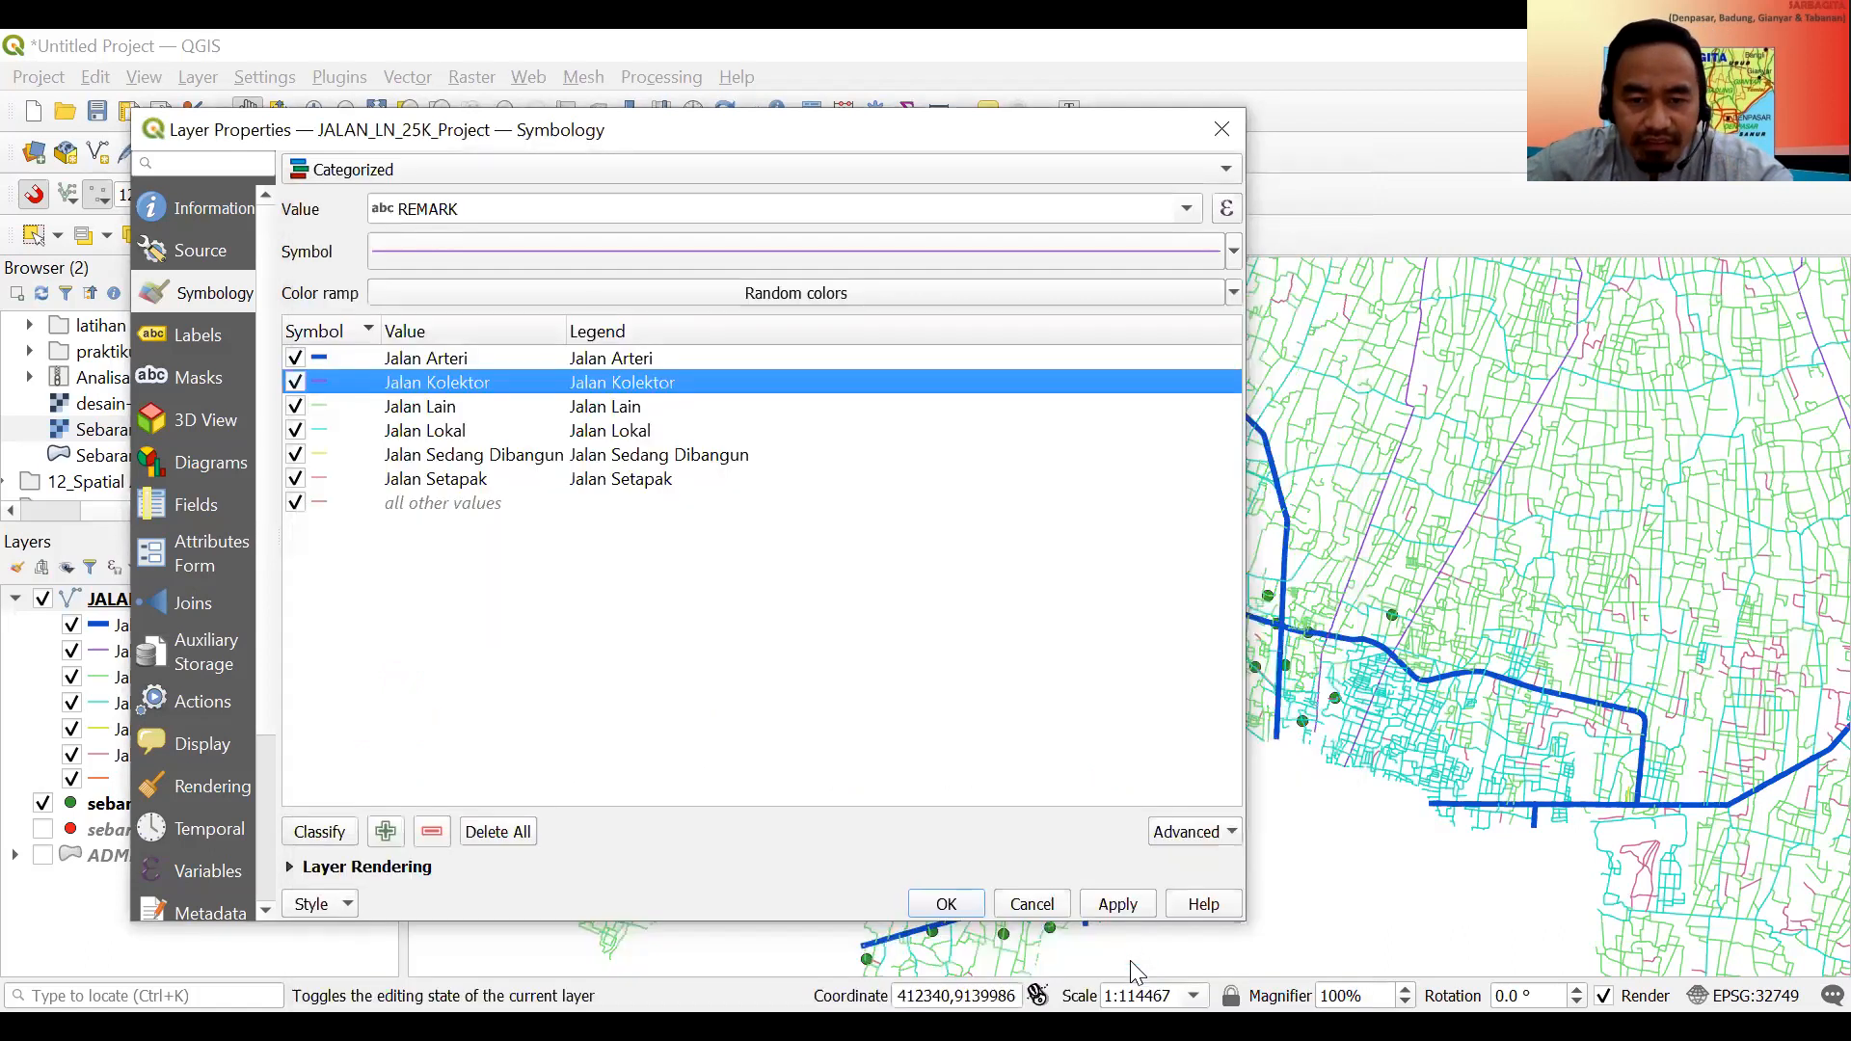
click(1117, 902)
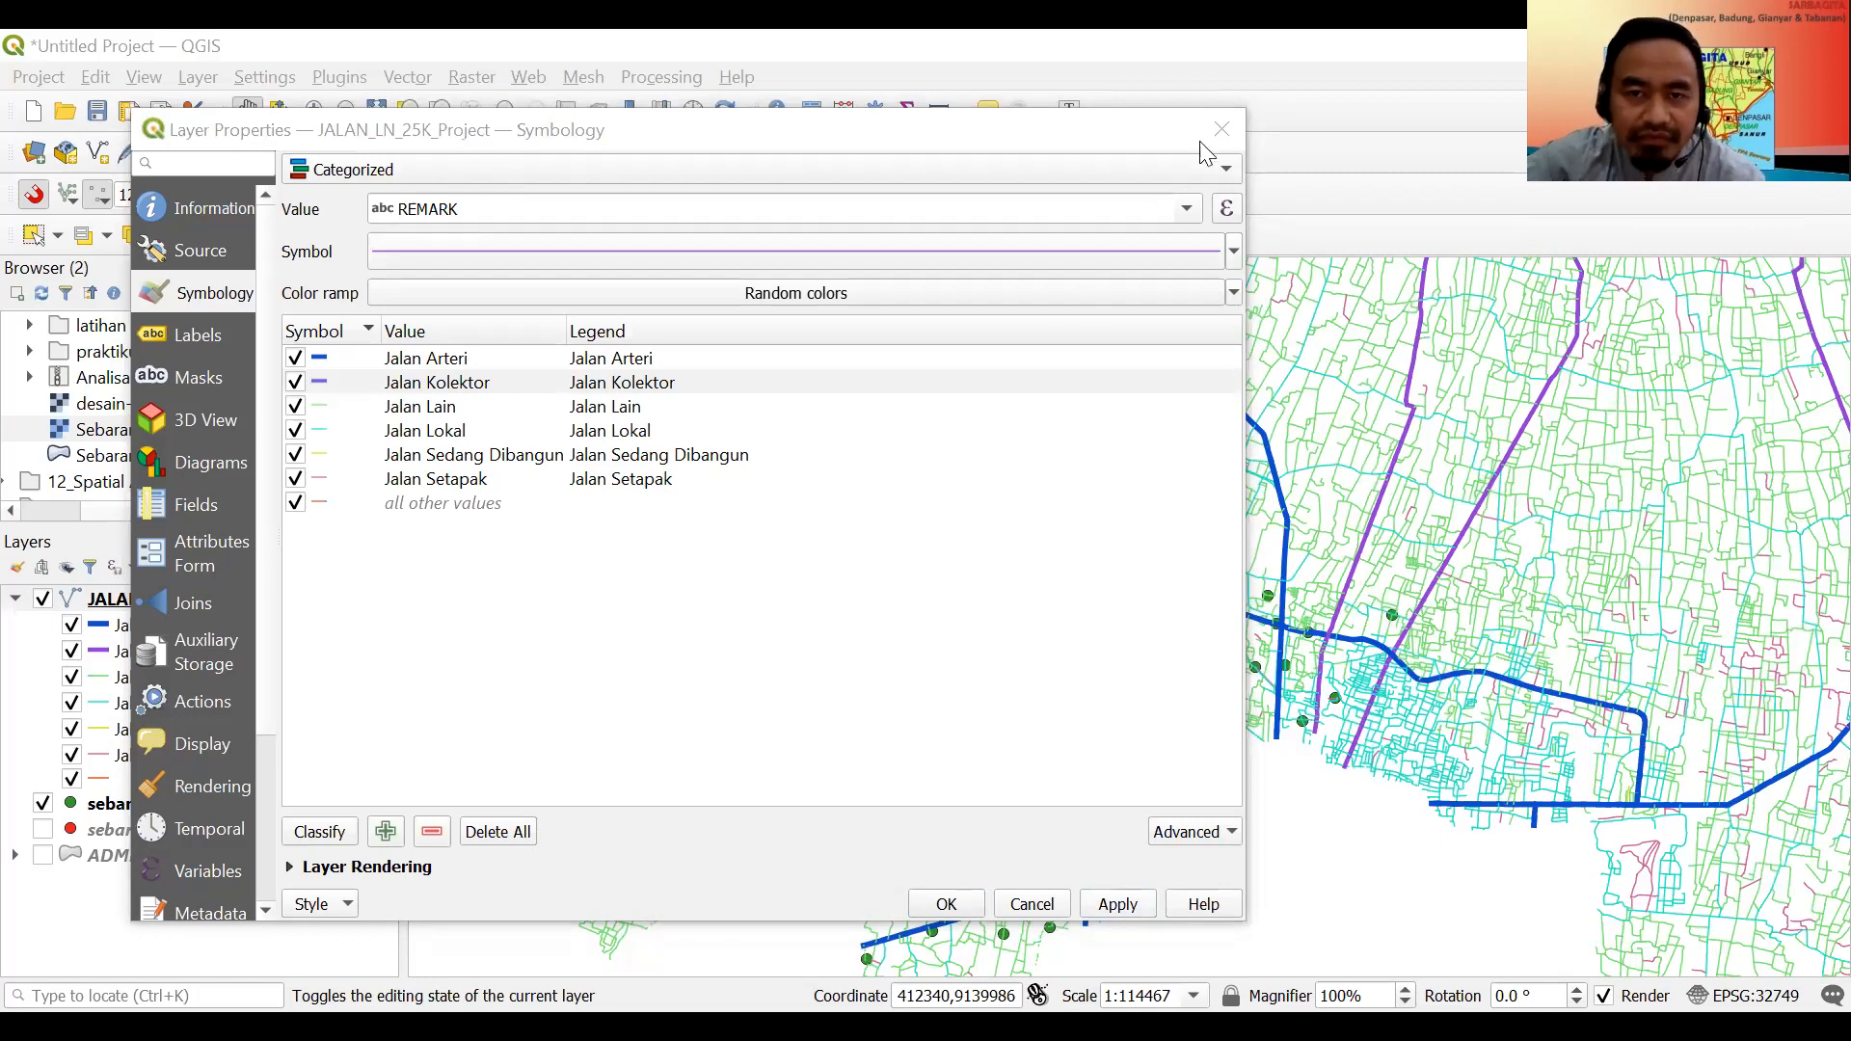
click(1007, 906)
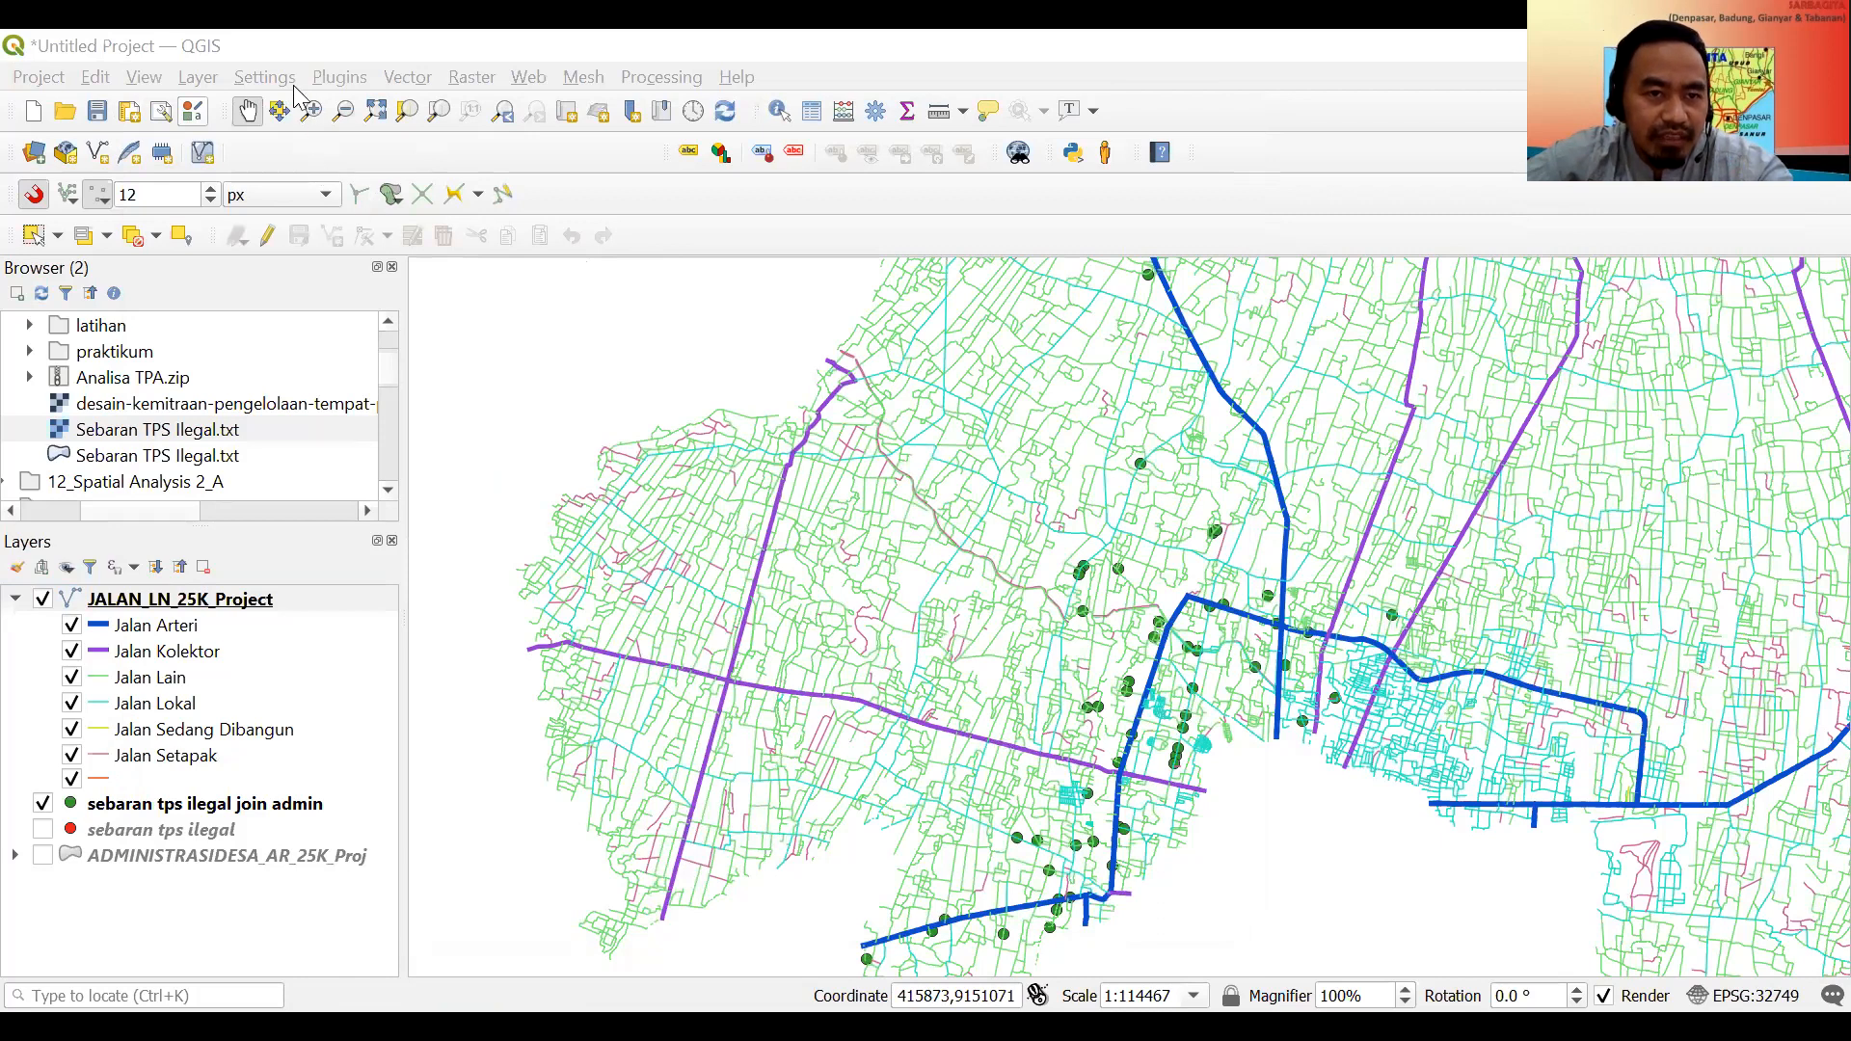
Start a Buffer on the JALAN_LN_25K_Project layer and set the buffer distance to 20 meters.
click(312, 113)
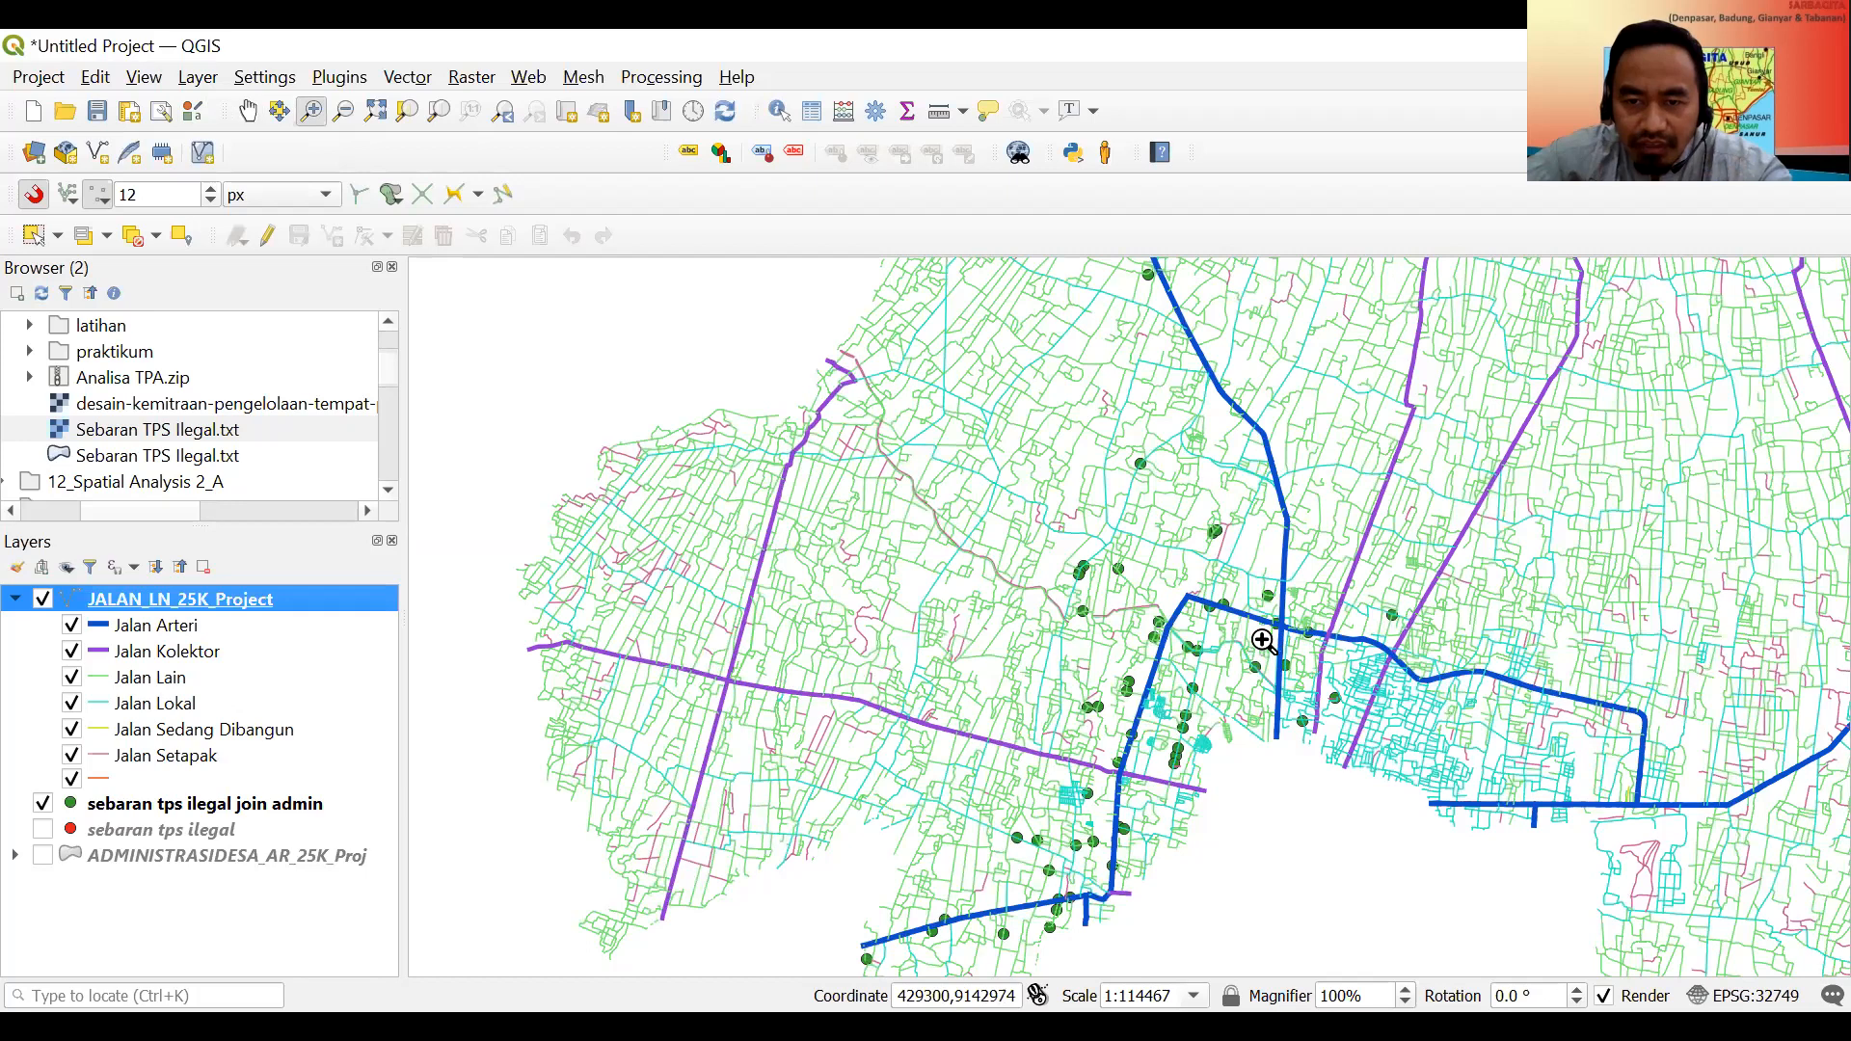
drag(1193, 578, 1240, 627)
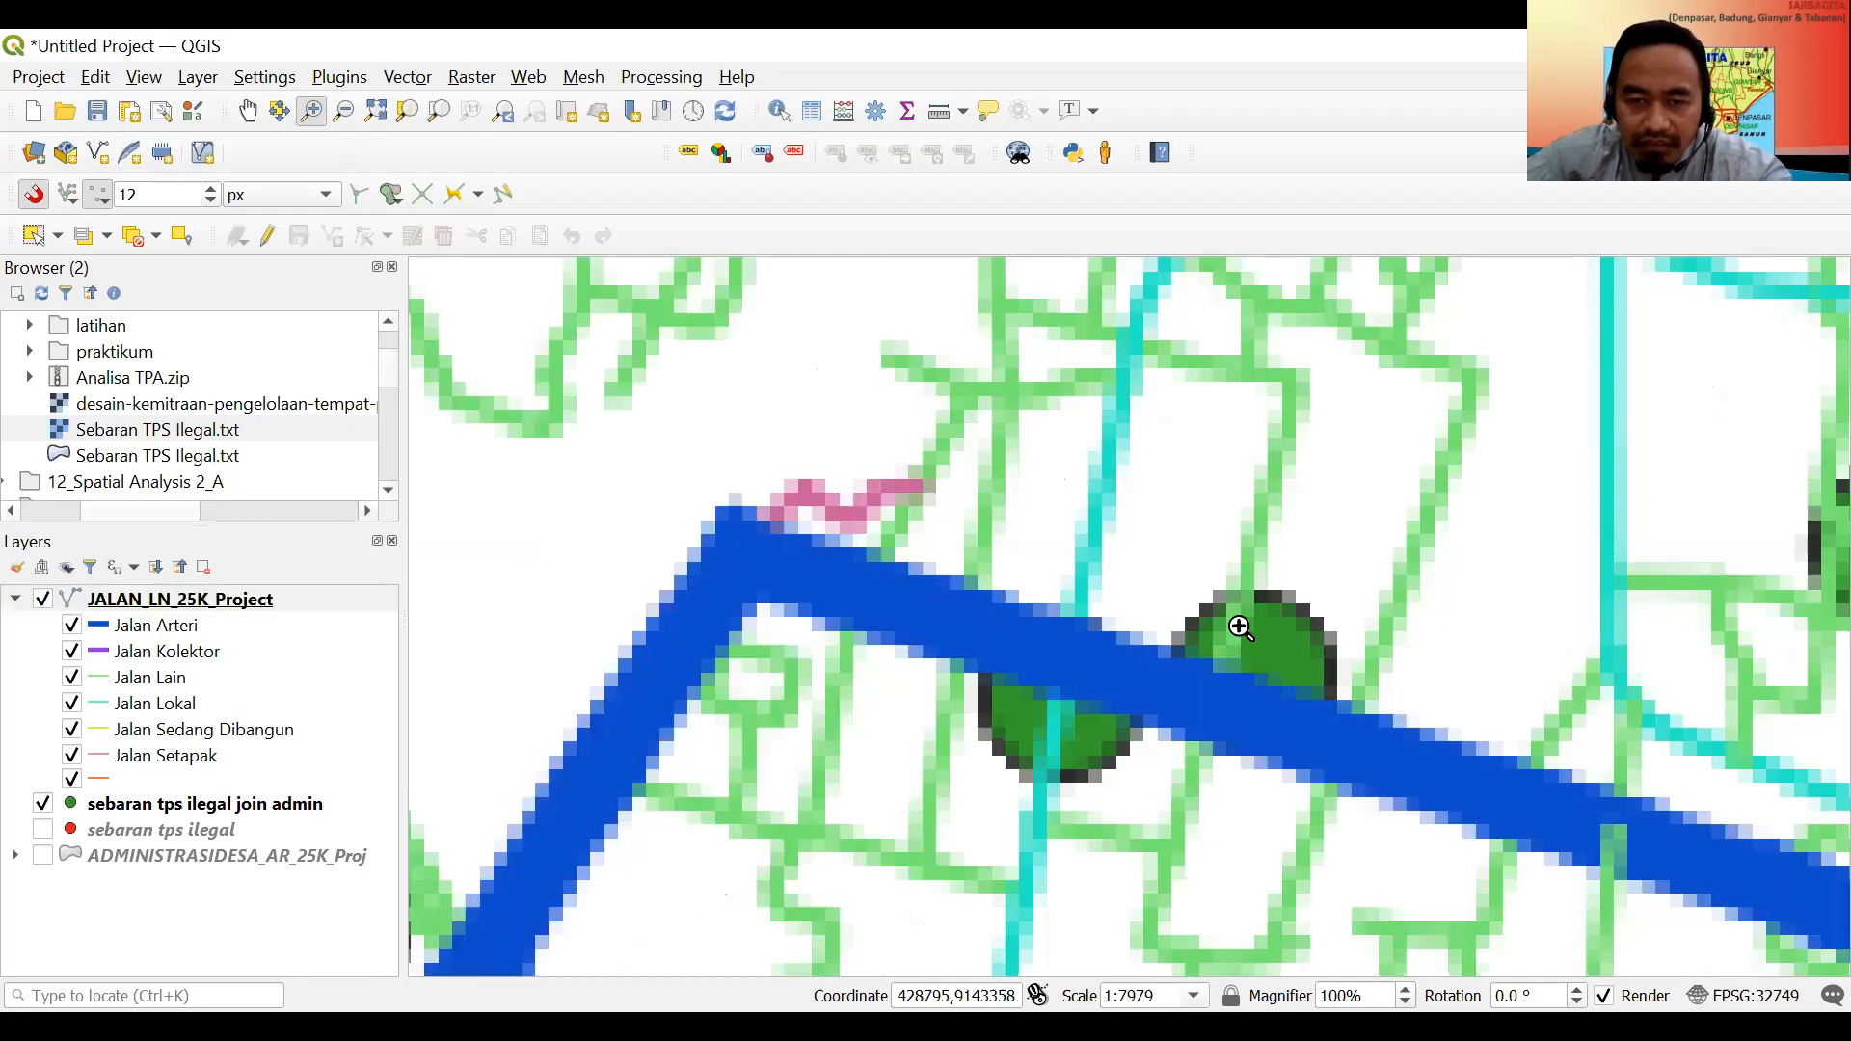
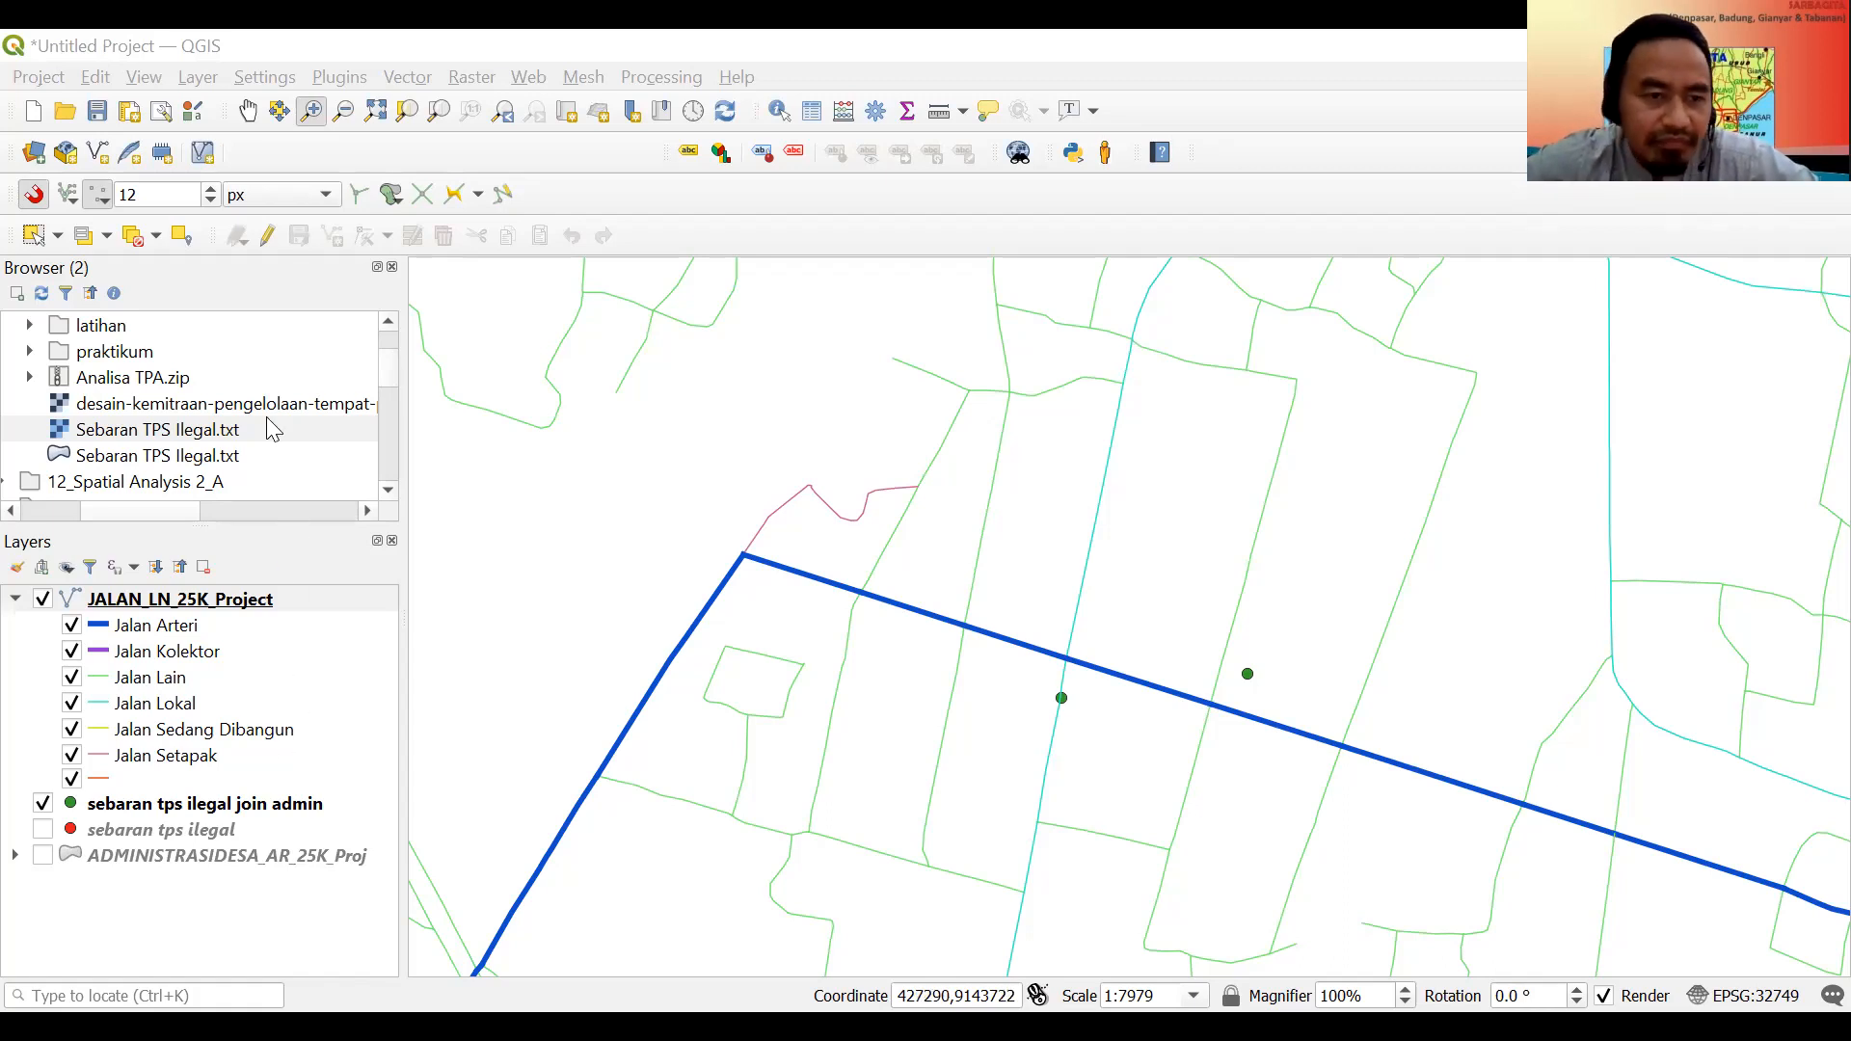
click(408, 79)
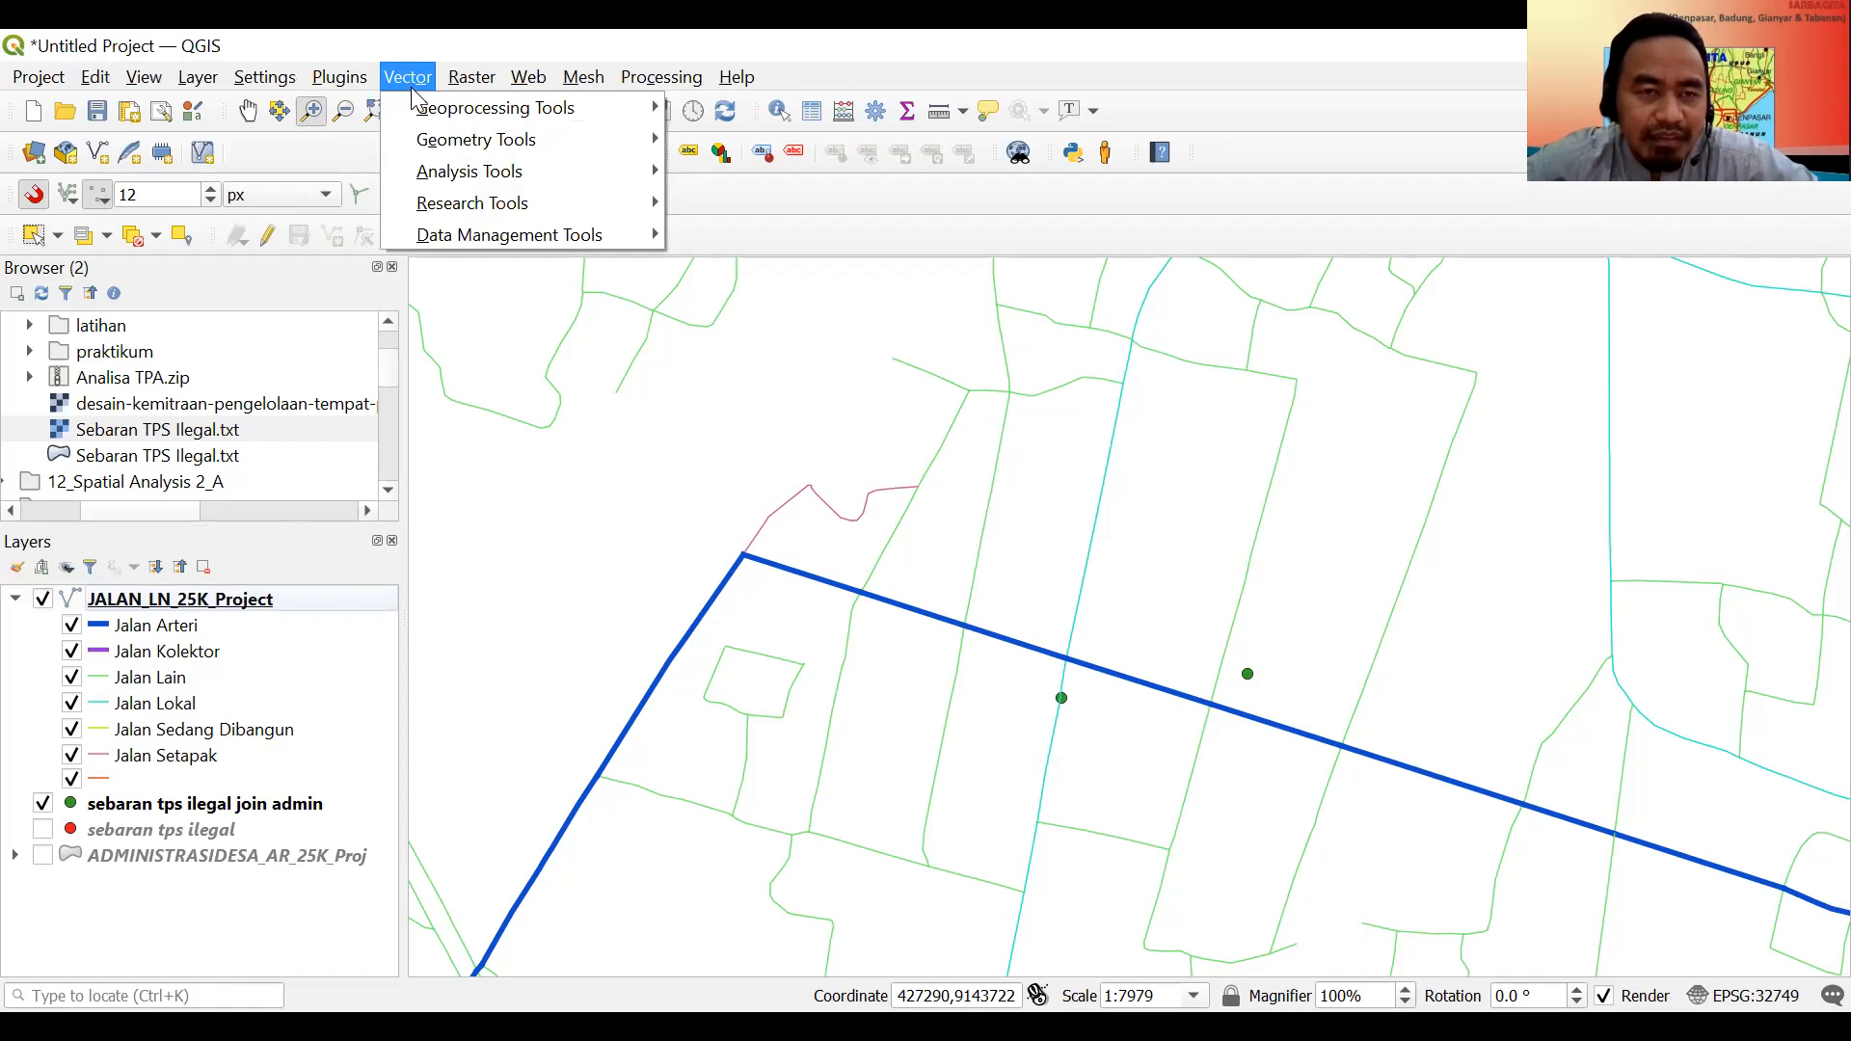
mouse_move(418, 110)
click(724, 108)
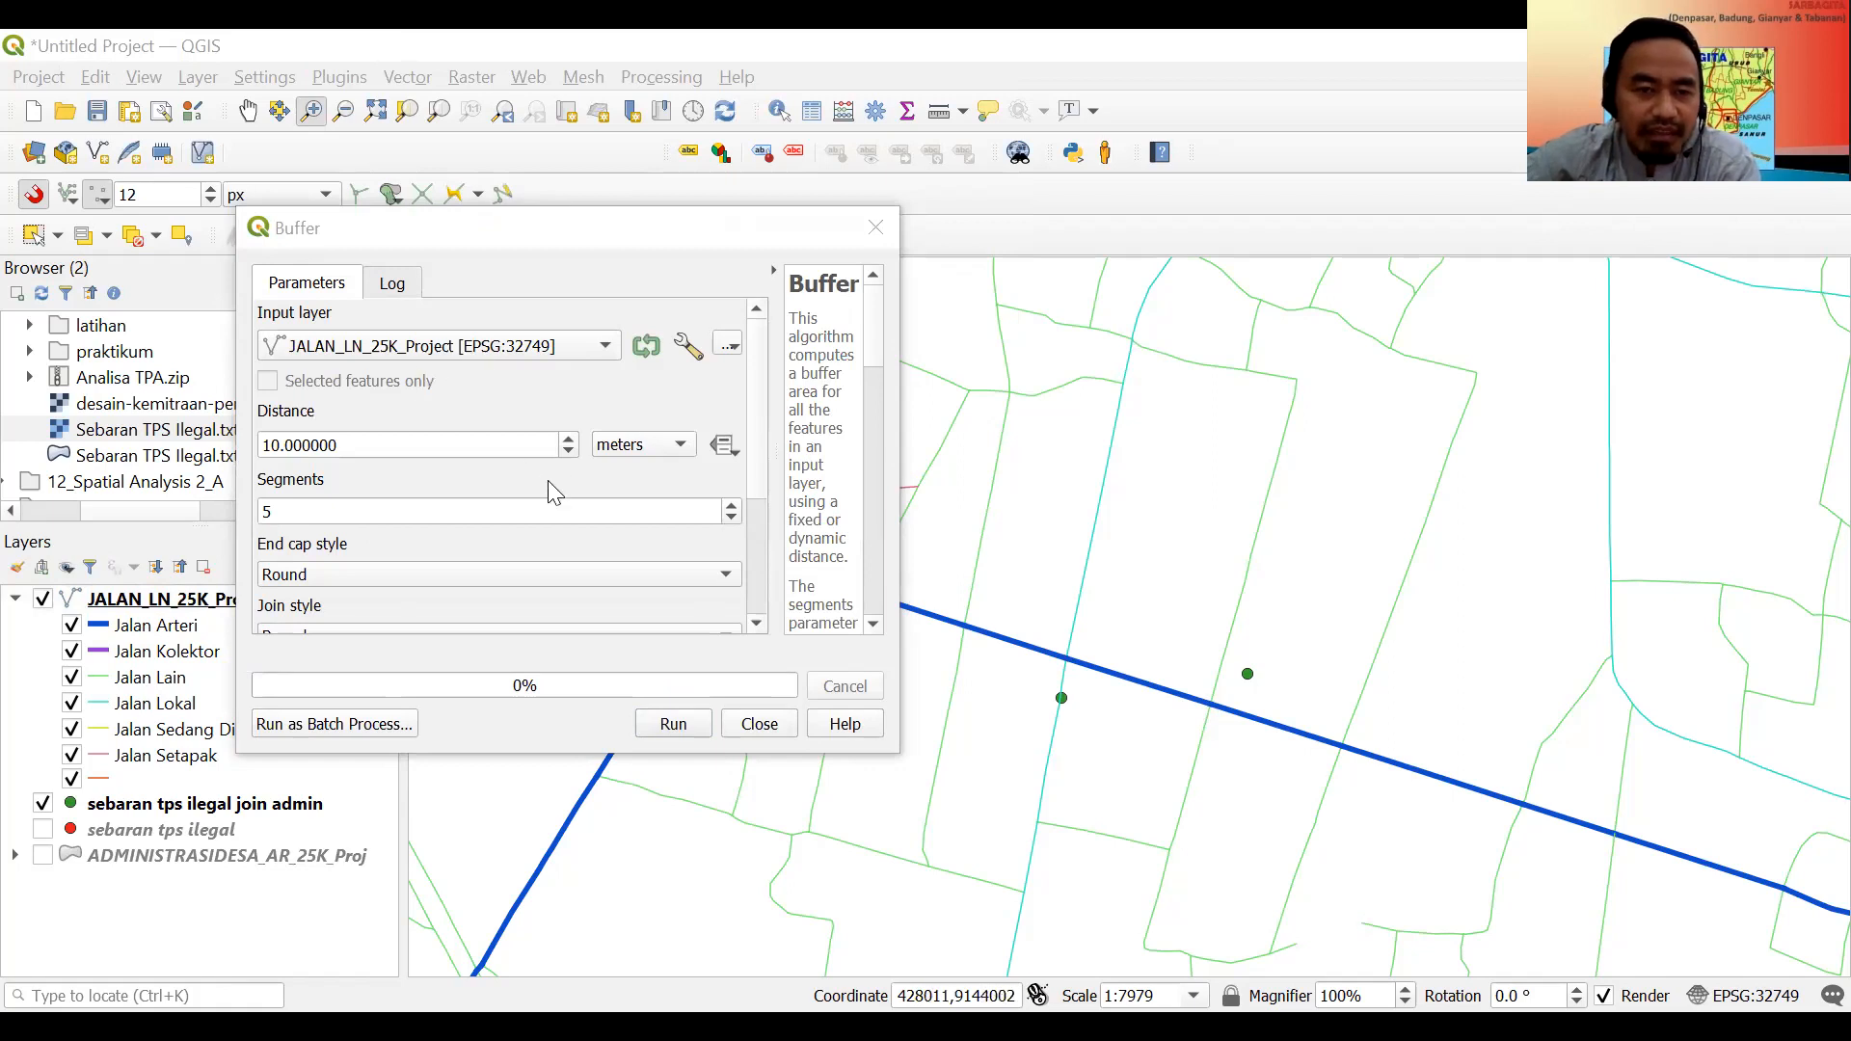
drag(475, 443, 194, 442)
text(20)
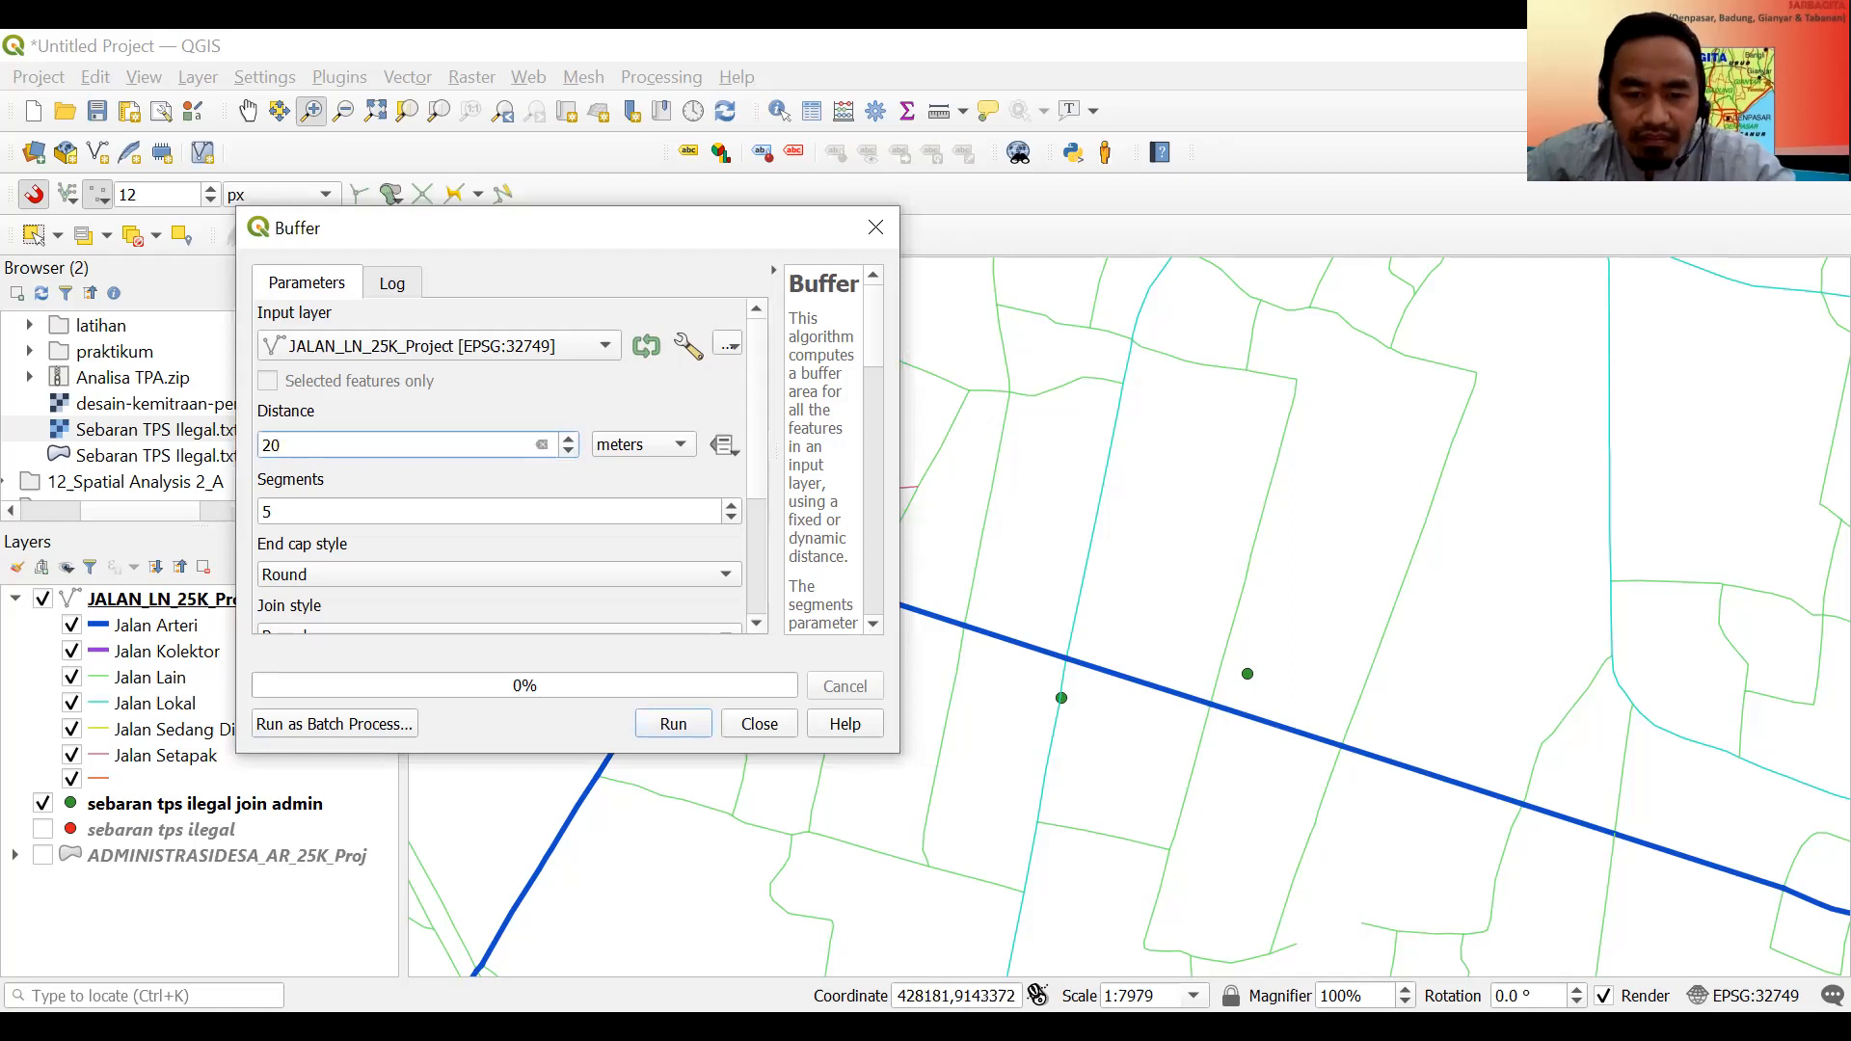
click(1213, 632)
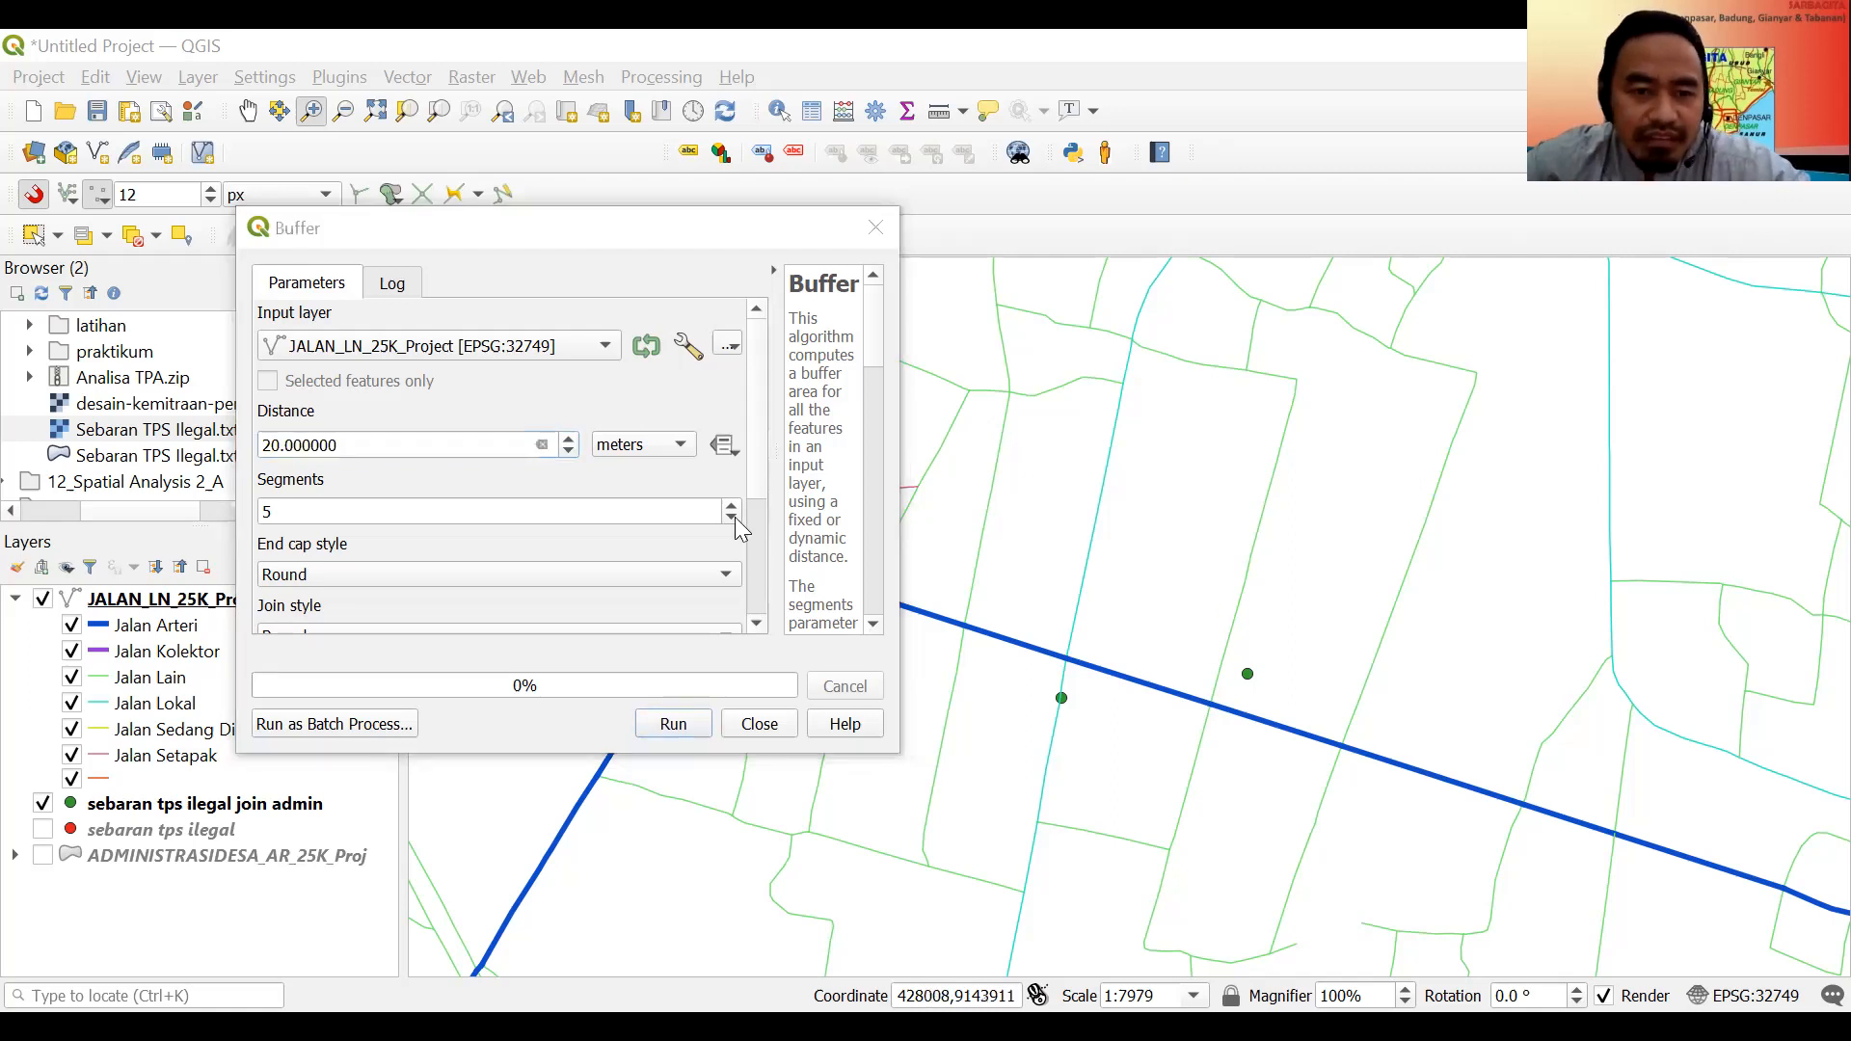
Set the buffer output to be saved as the shapefile "buffer jalan 20m" in the praktikum folder.
drag(757, 490, 759, 580)
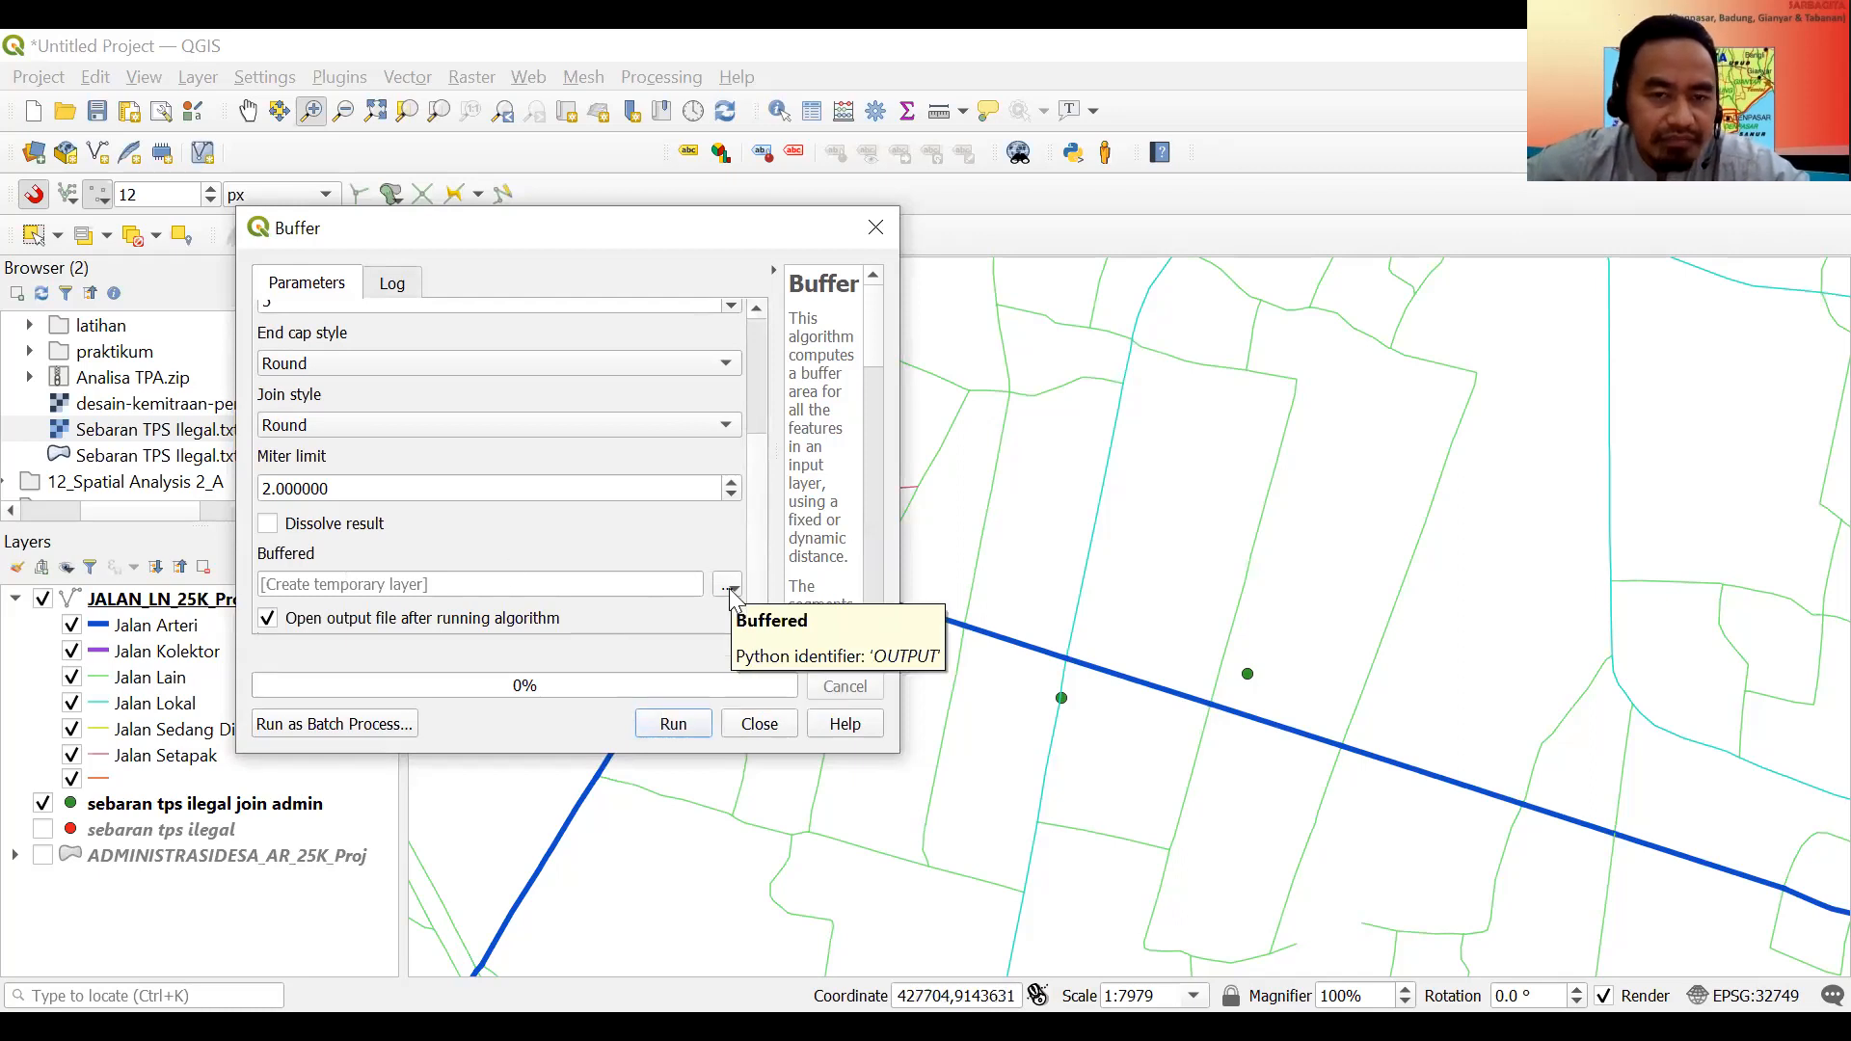
scroll(769, 412, up, 4)
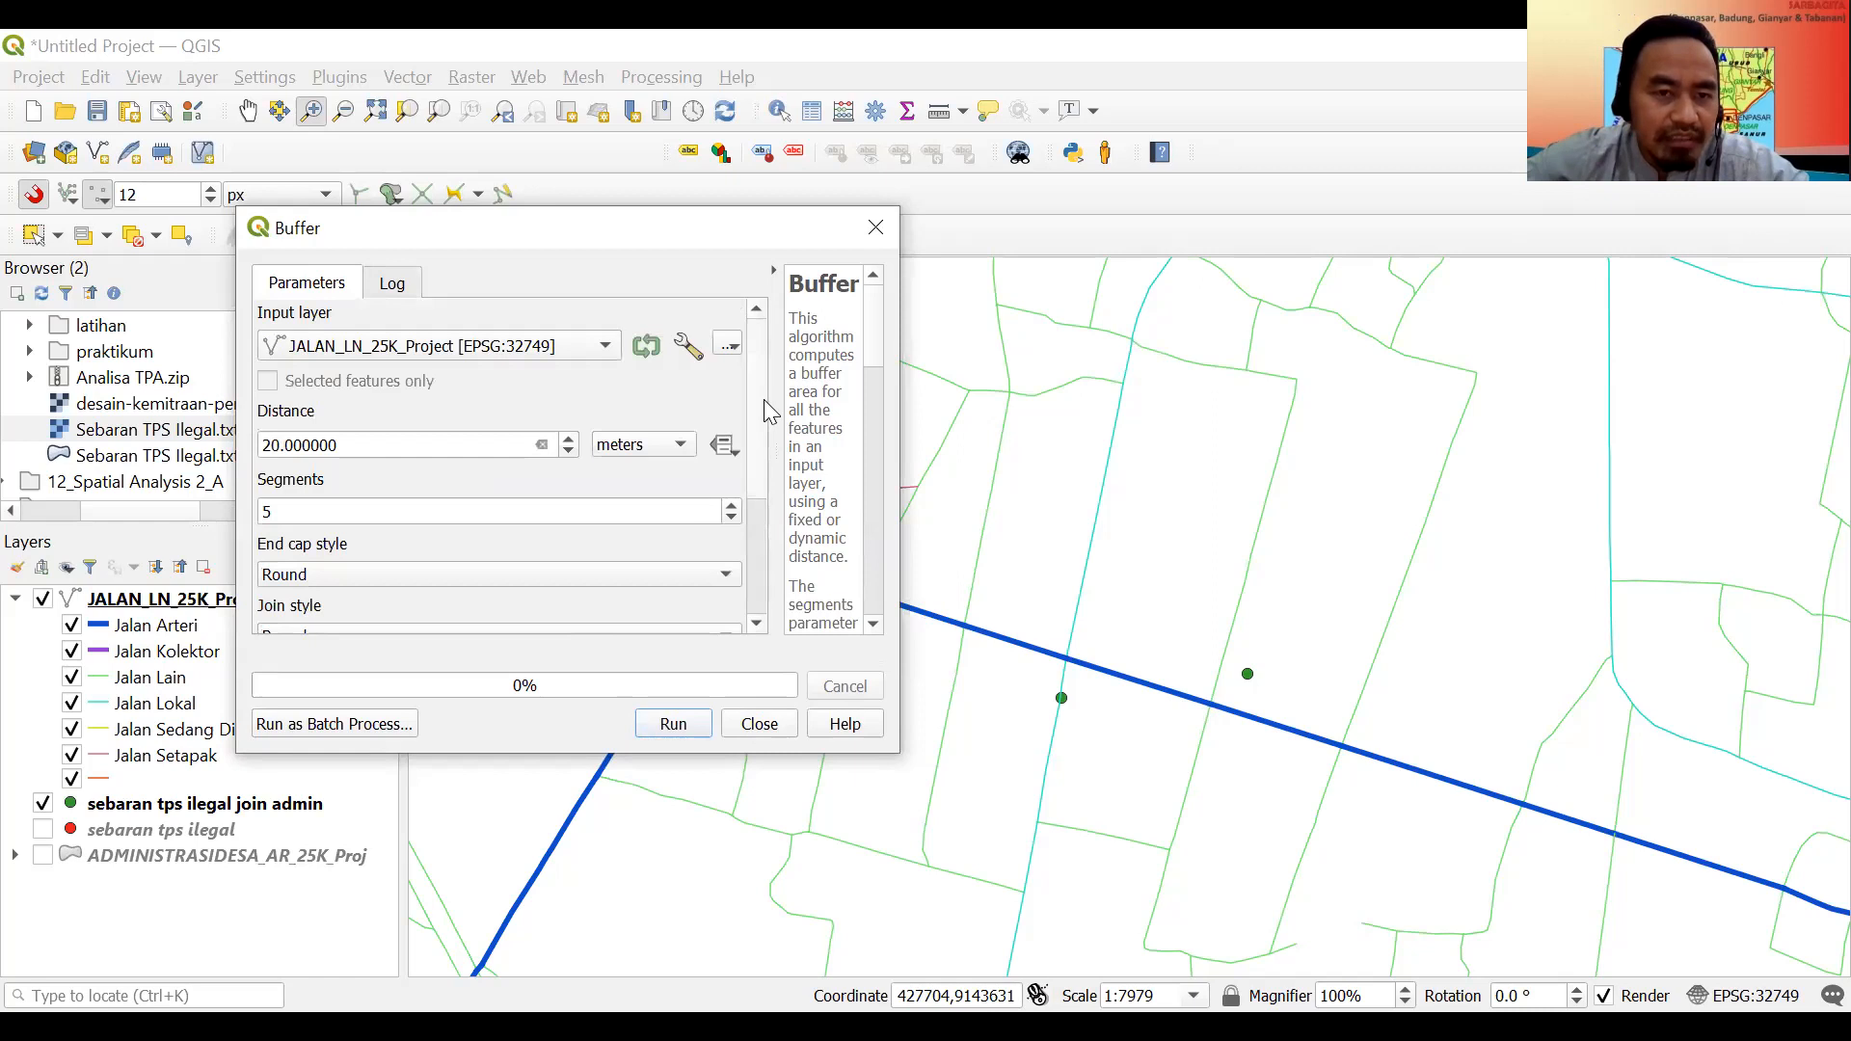
scroll(769, 415, down, 4)
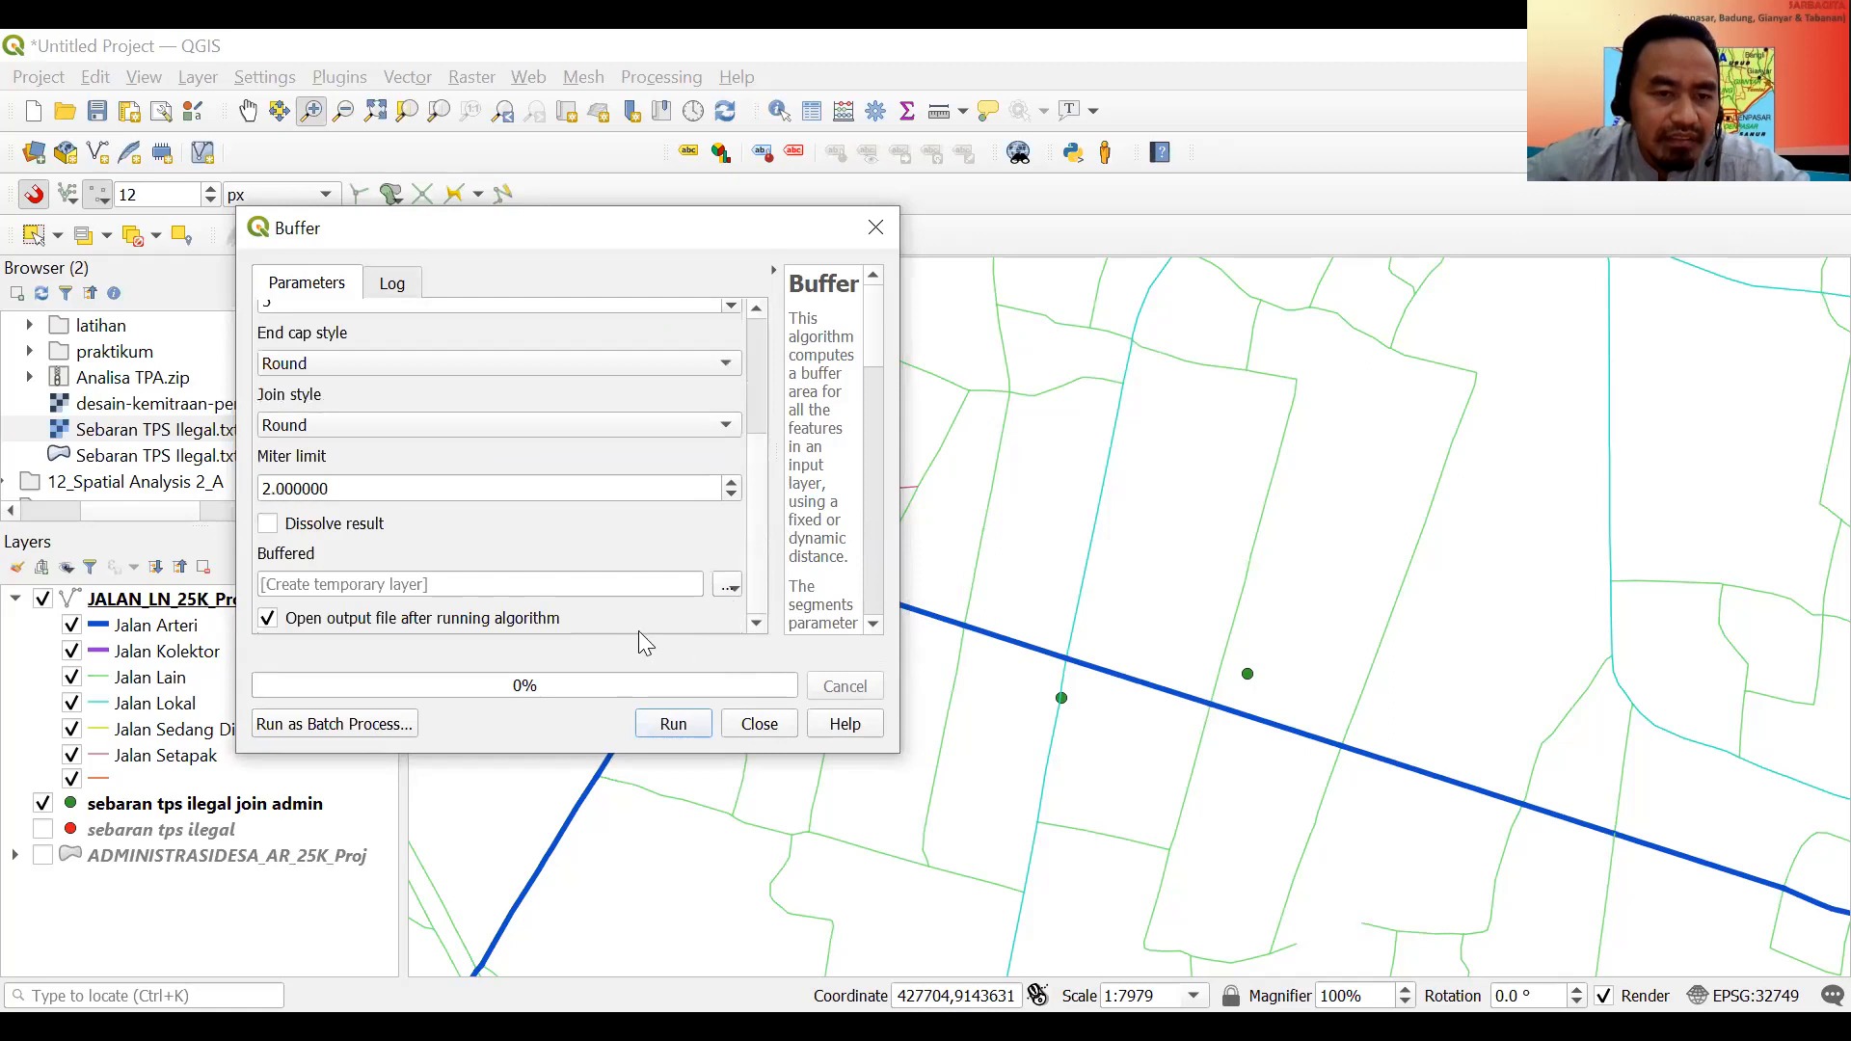
click(726, 590)
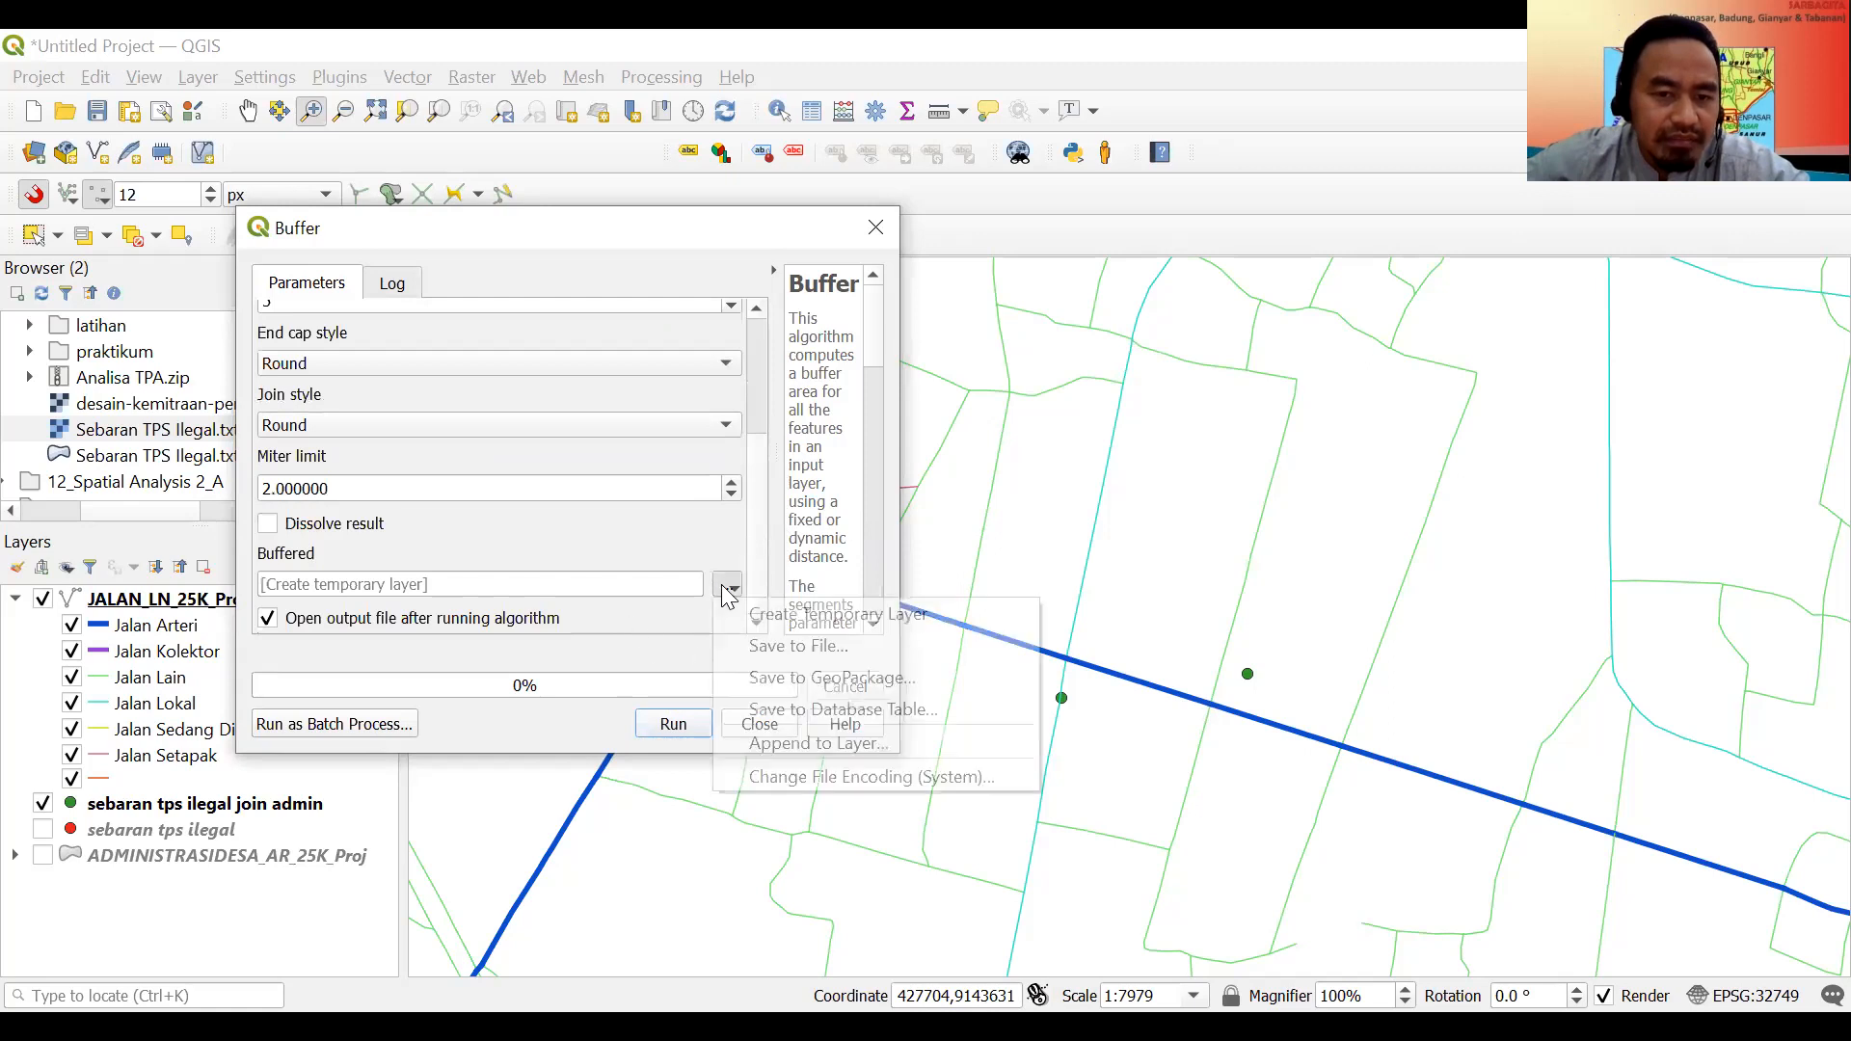
click(771, 647)
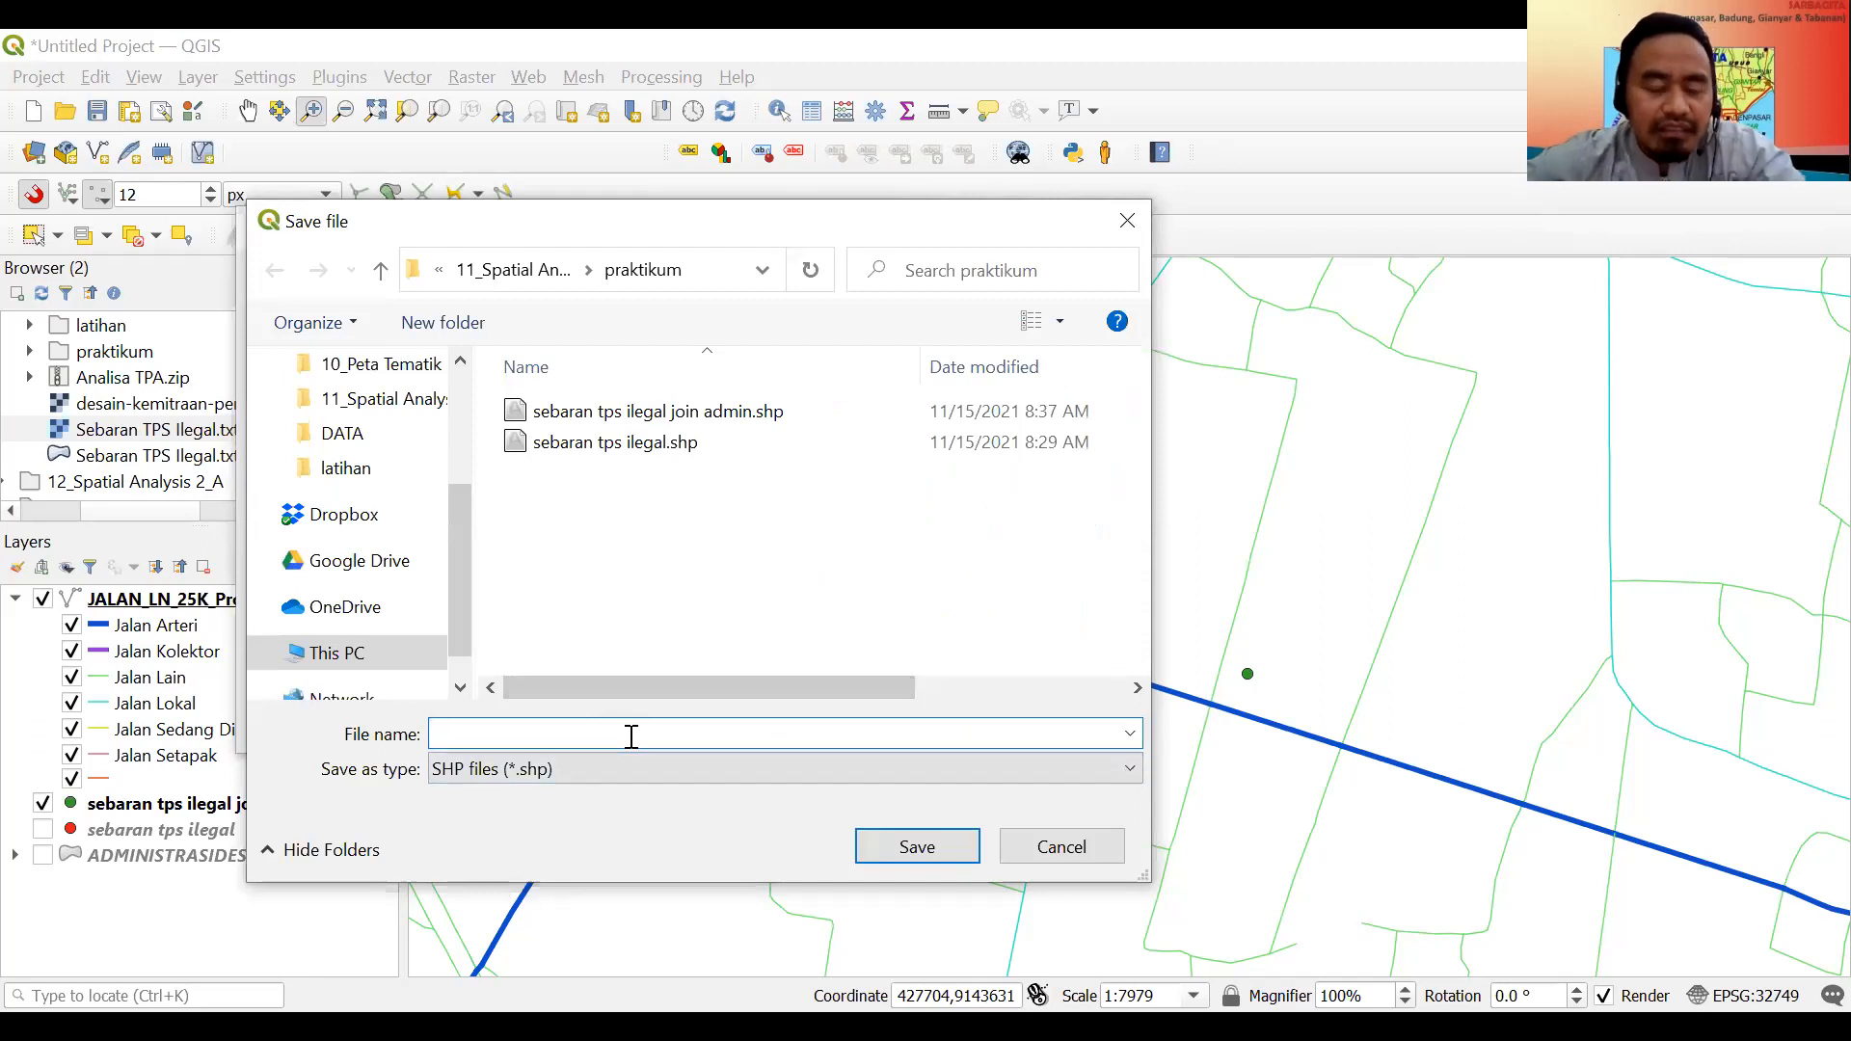
text(bu)
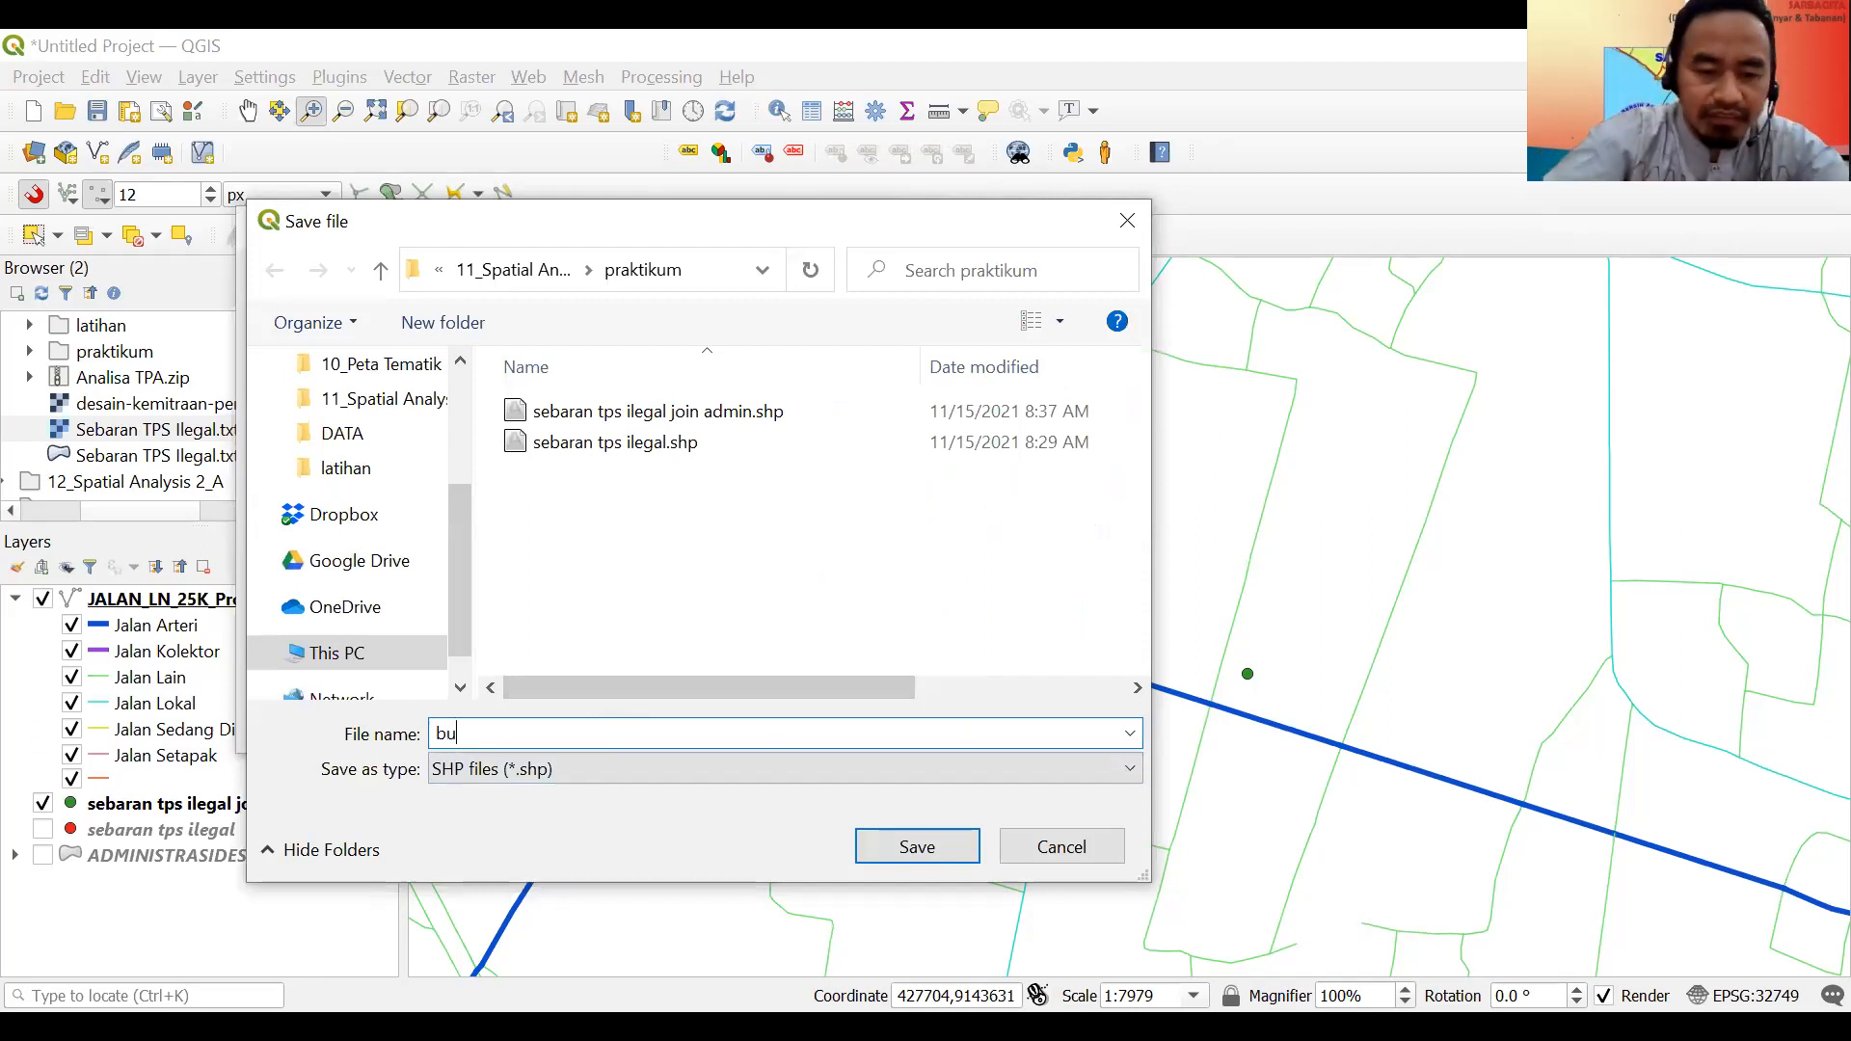
text(ffer jalan )
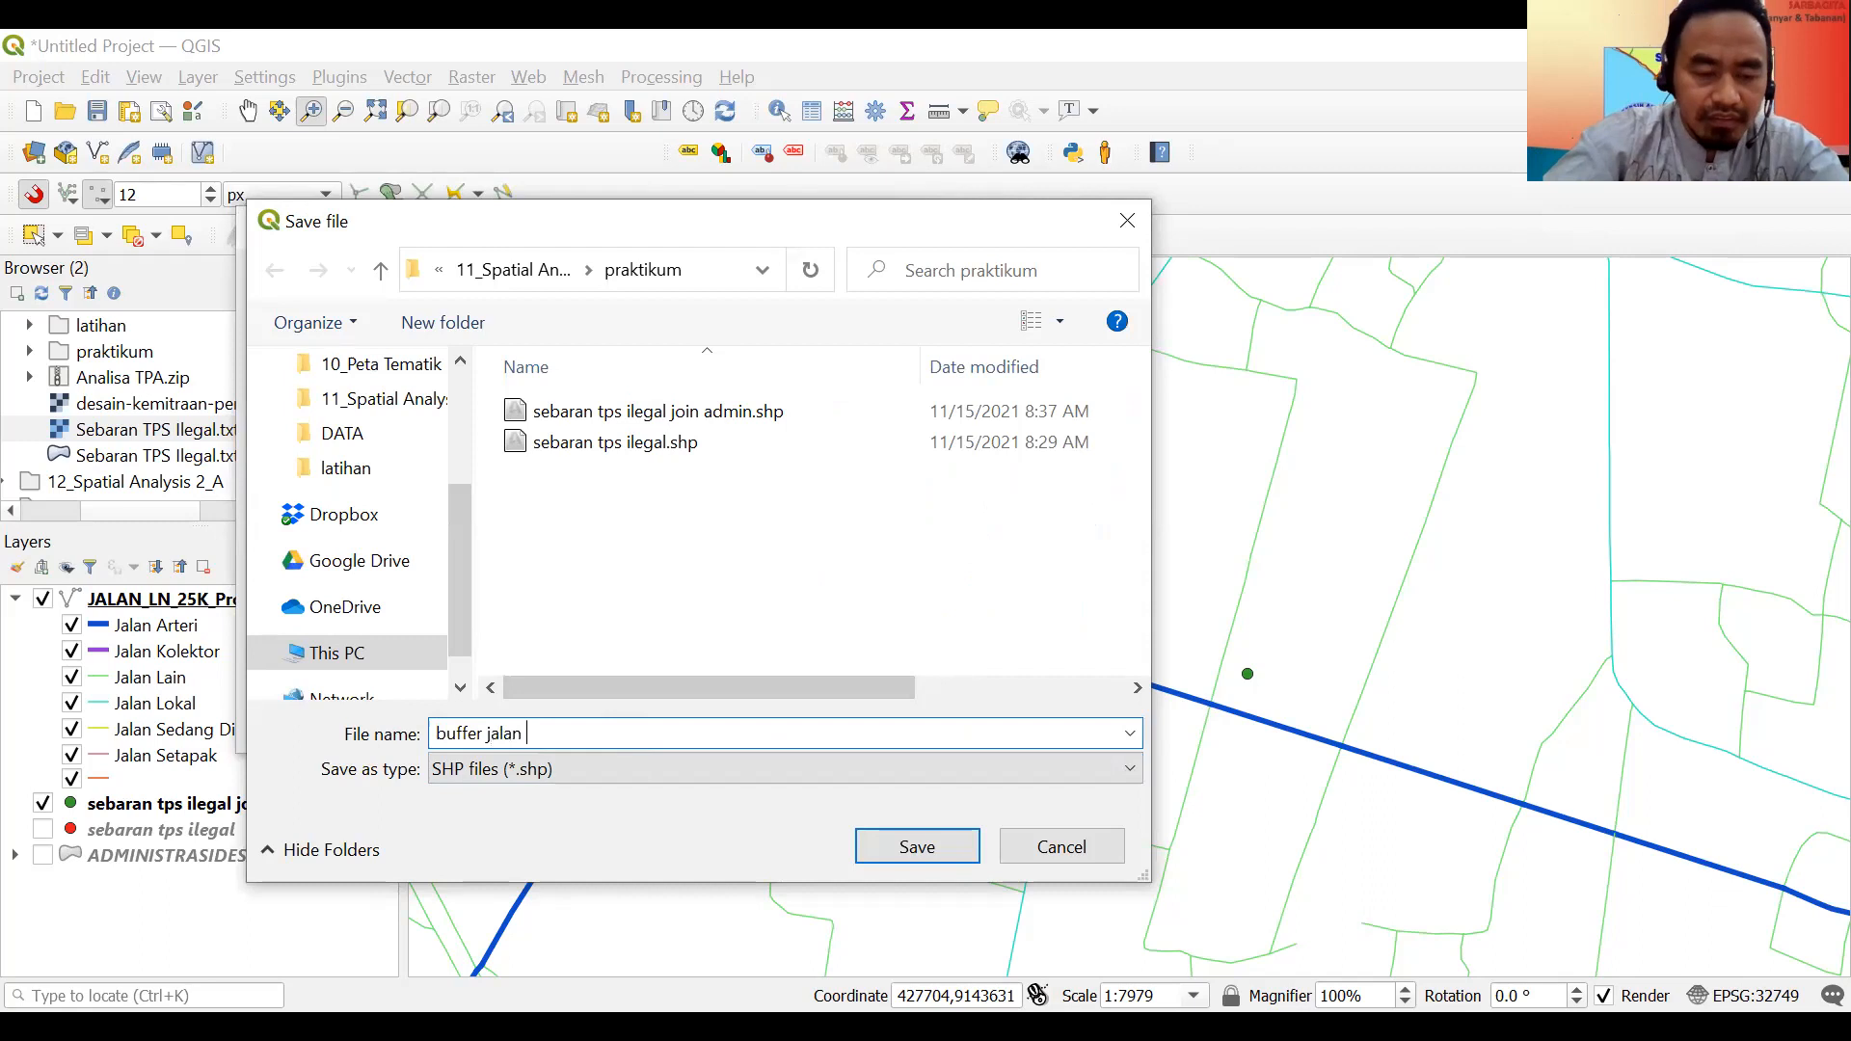
text(20m)
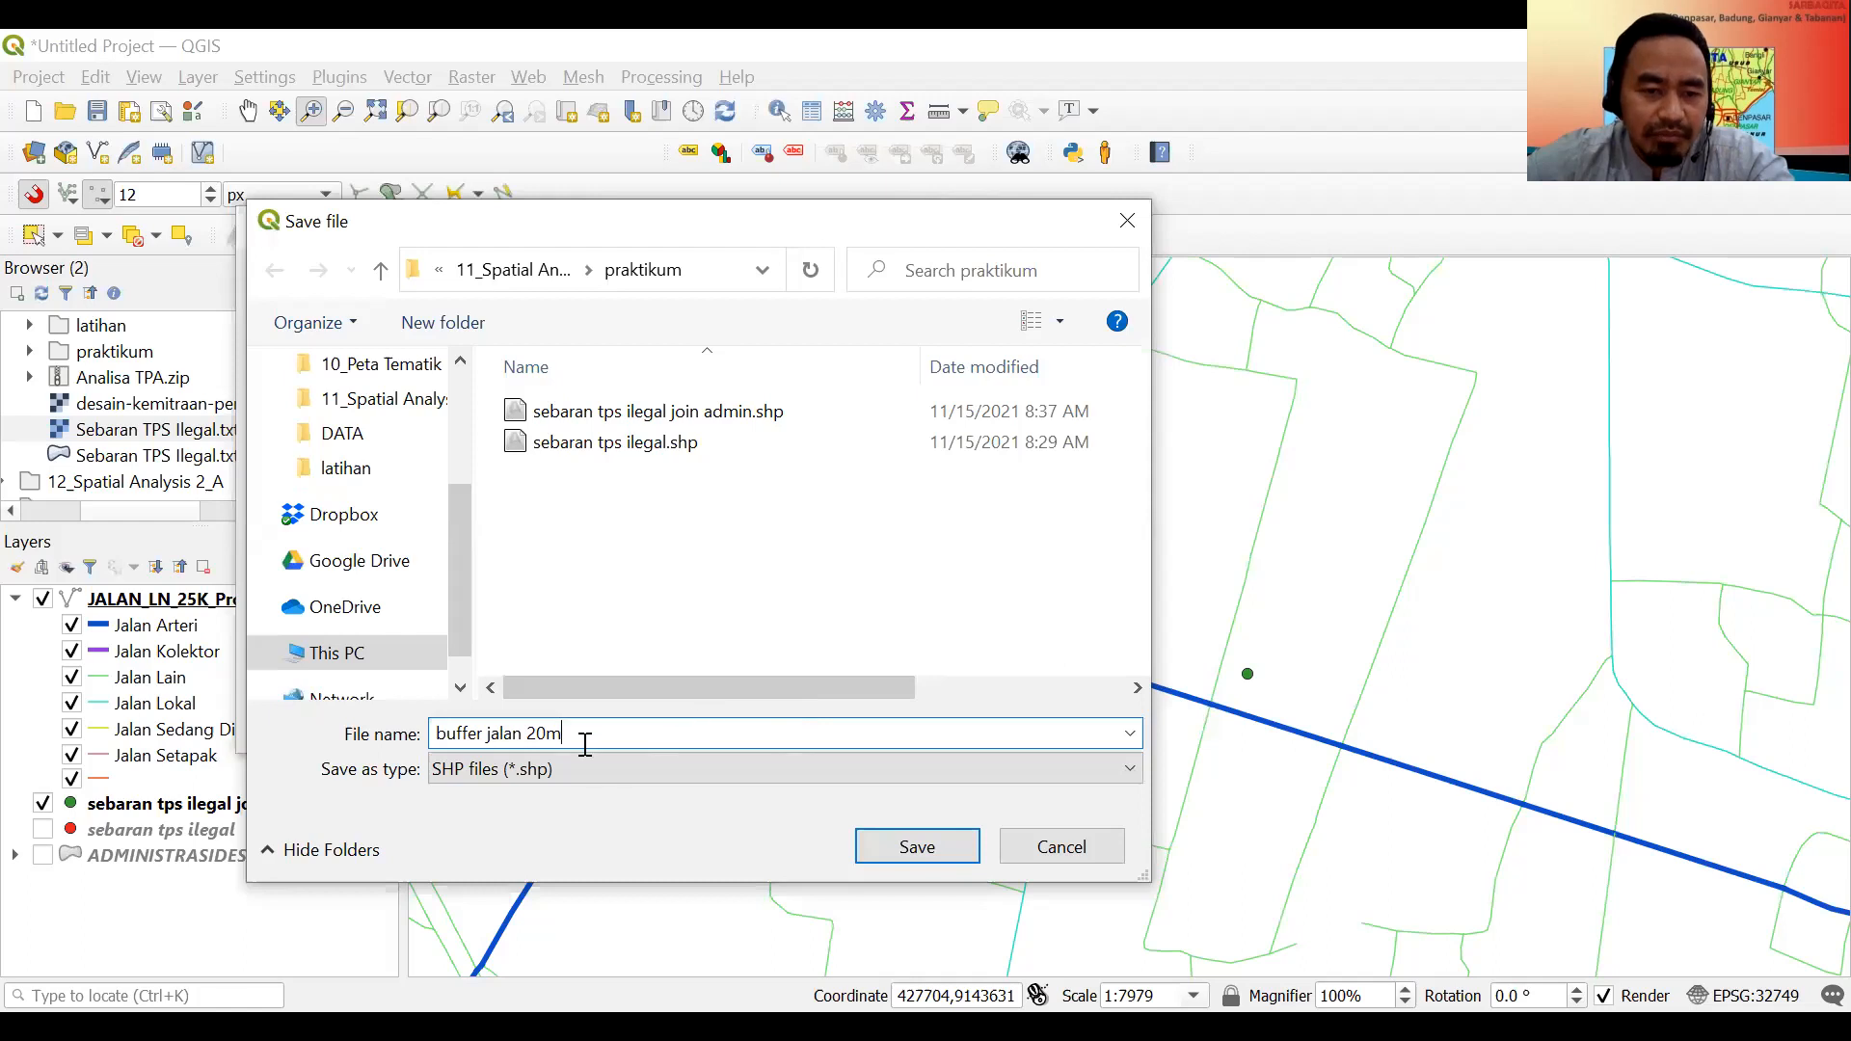
click(917, 849)
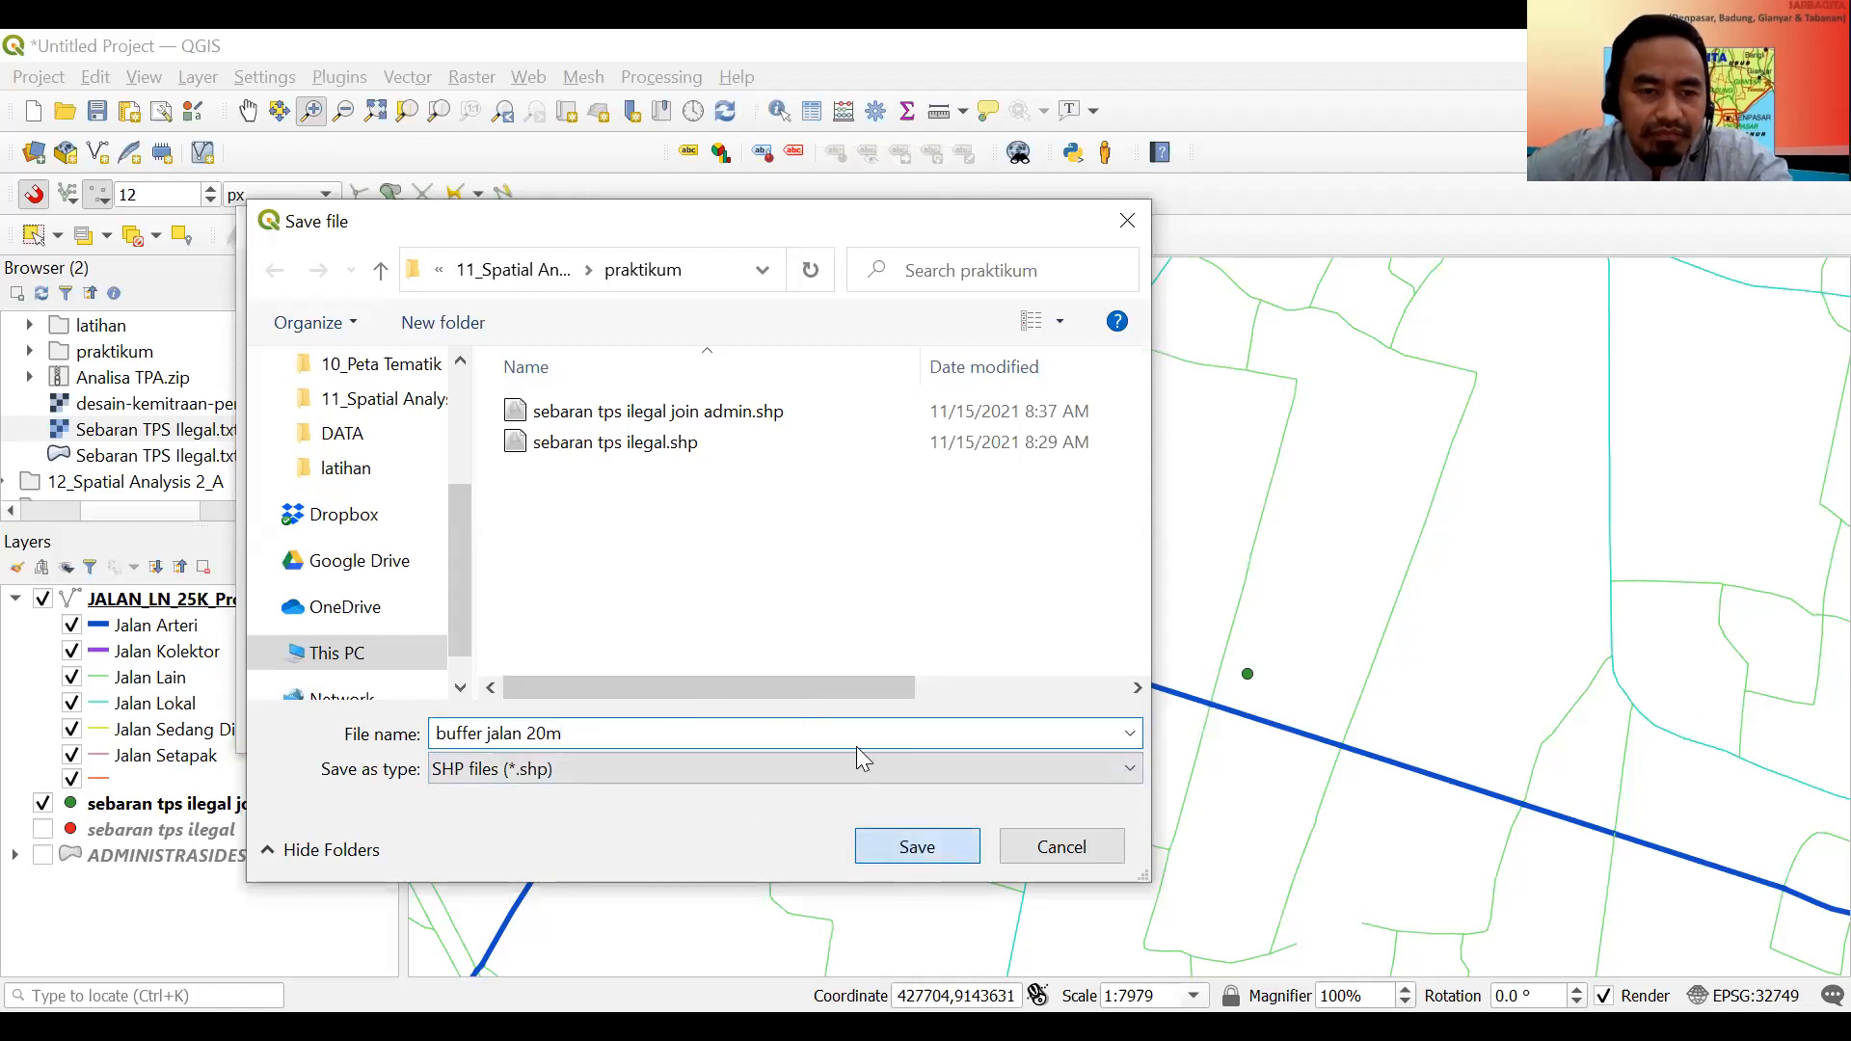
Review the buffer parameters, run the 20-meter road buffer and close the Buffer dialog.
scroll(760, 477, up, 5)
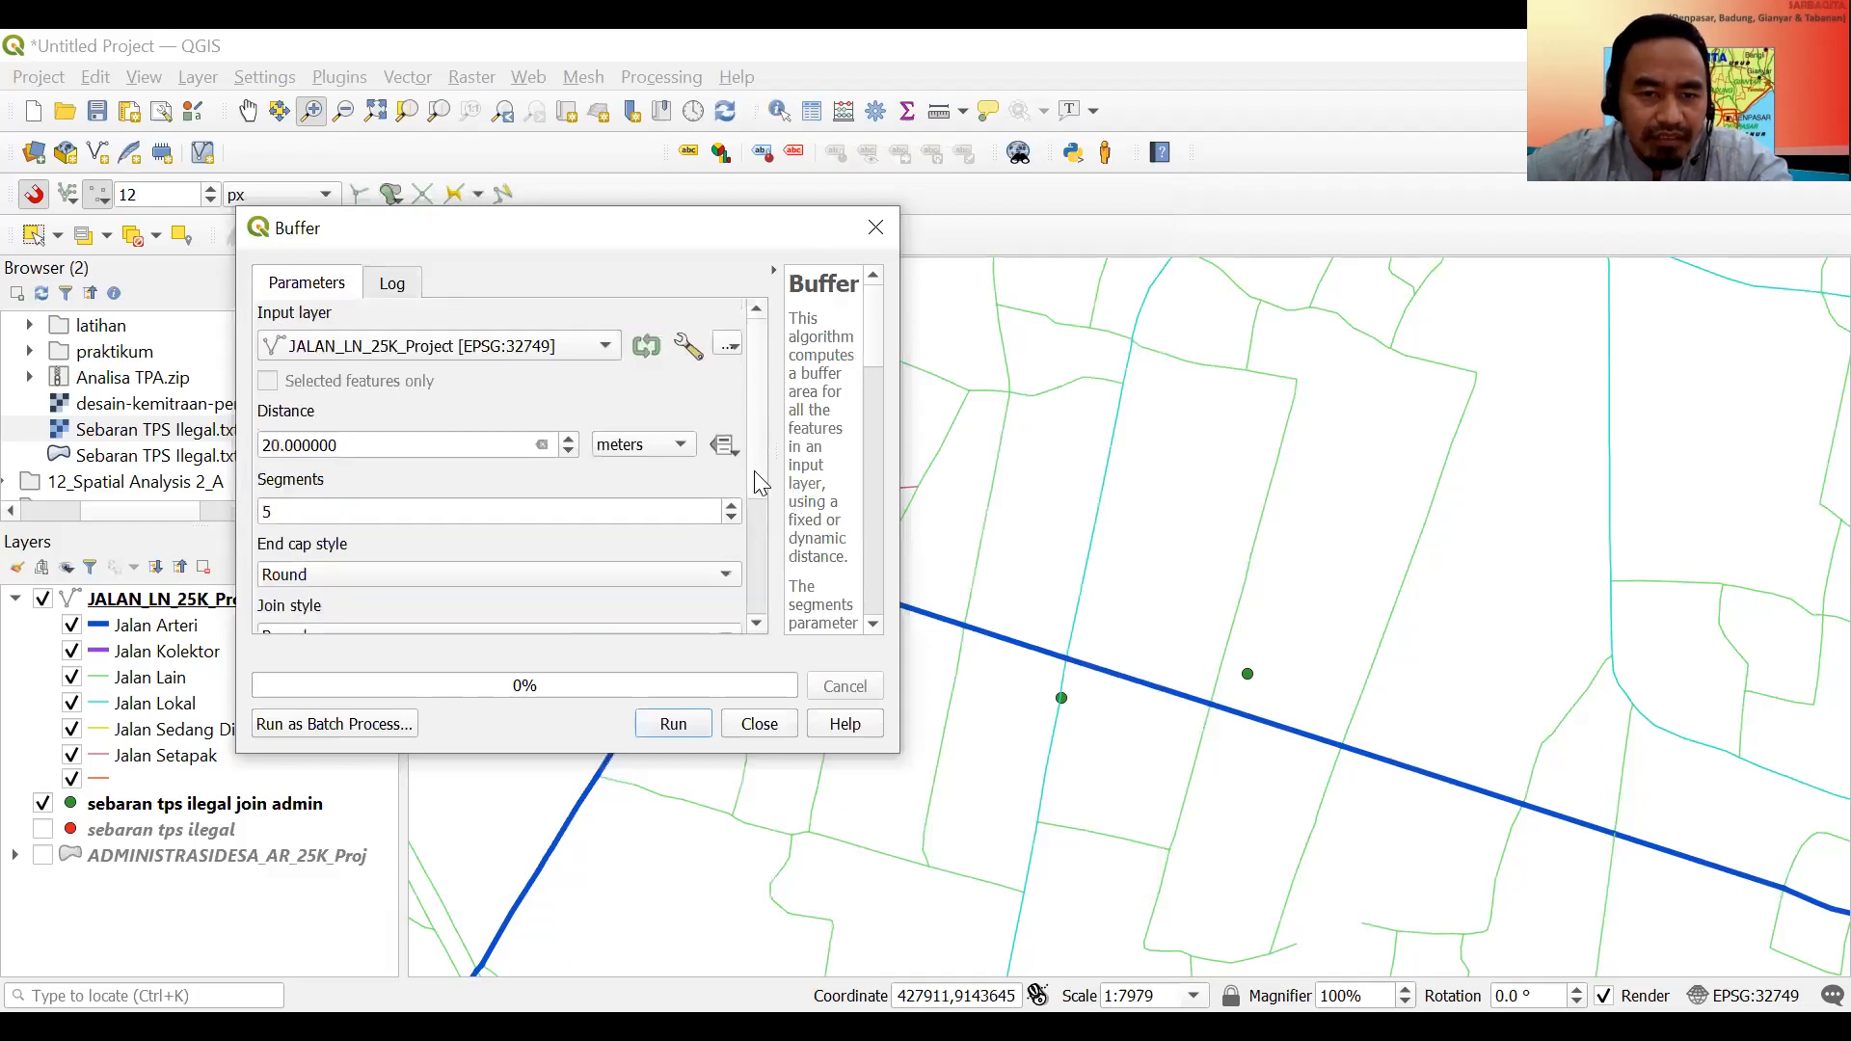
scroll(767, 540, down, 3)
scroll(766, 569, down, 3)
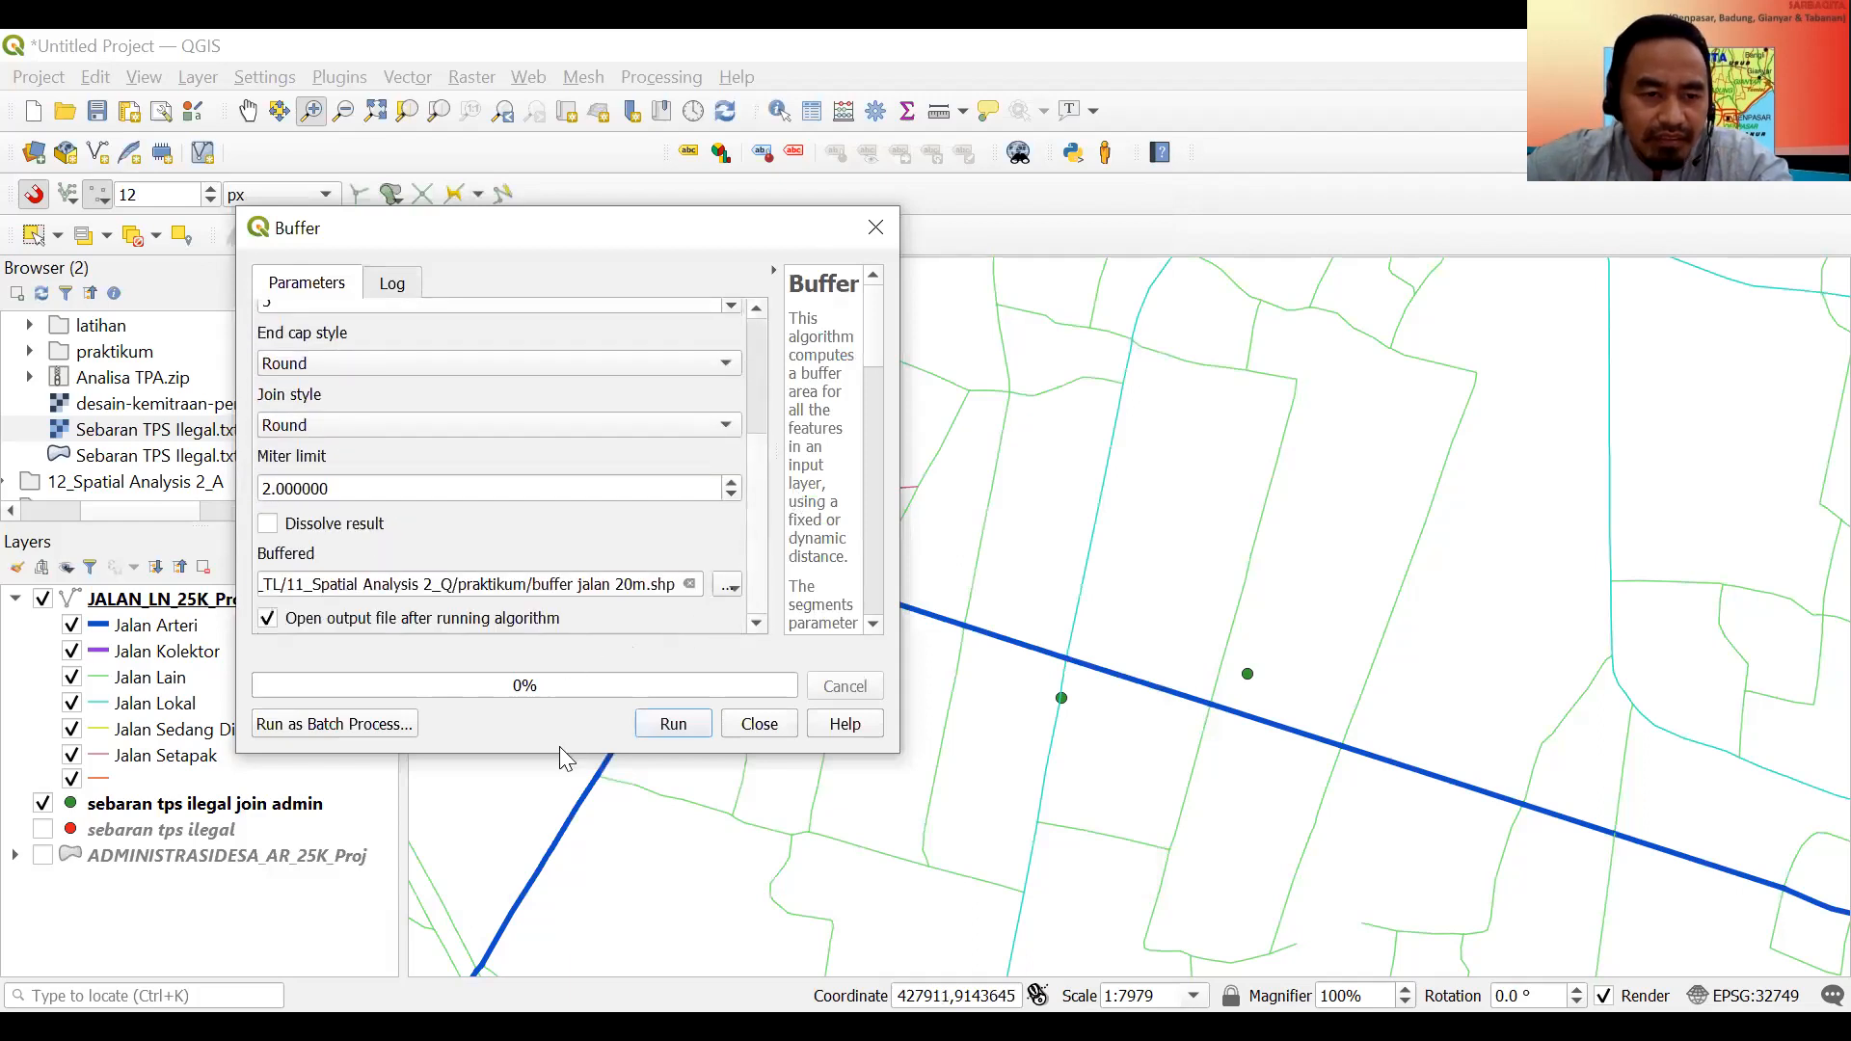
click(673, 725)
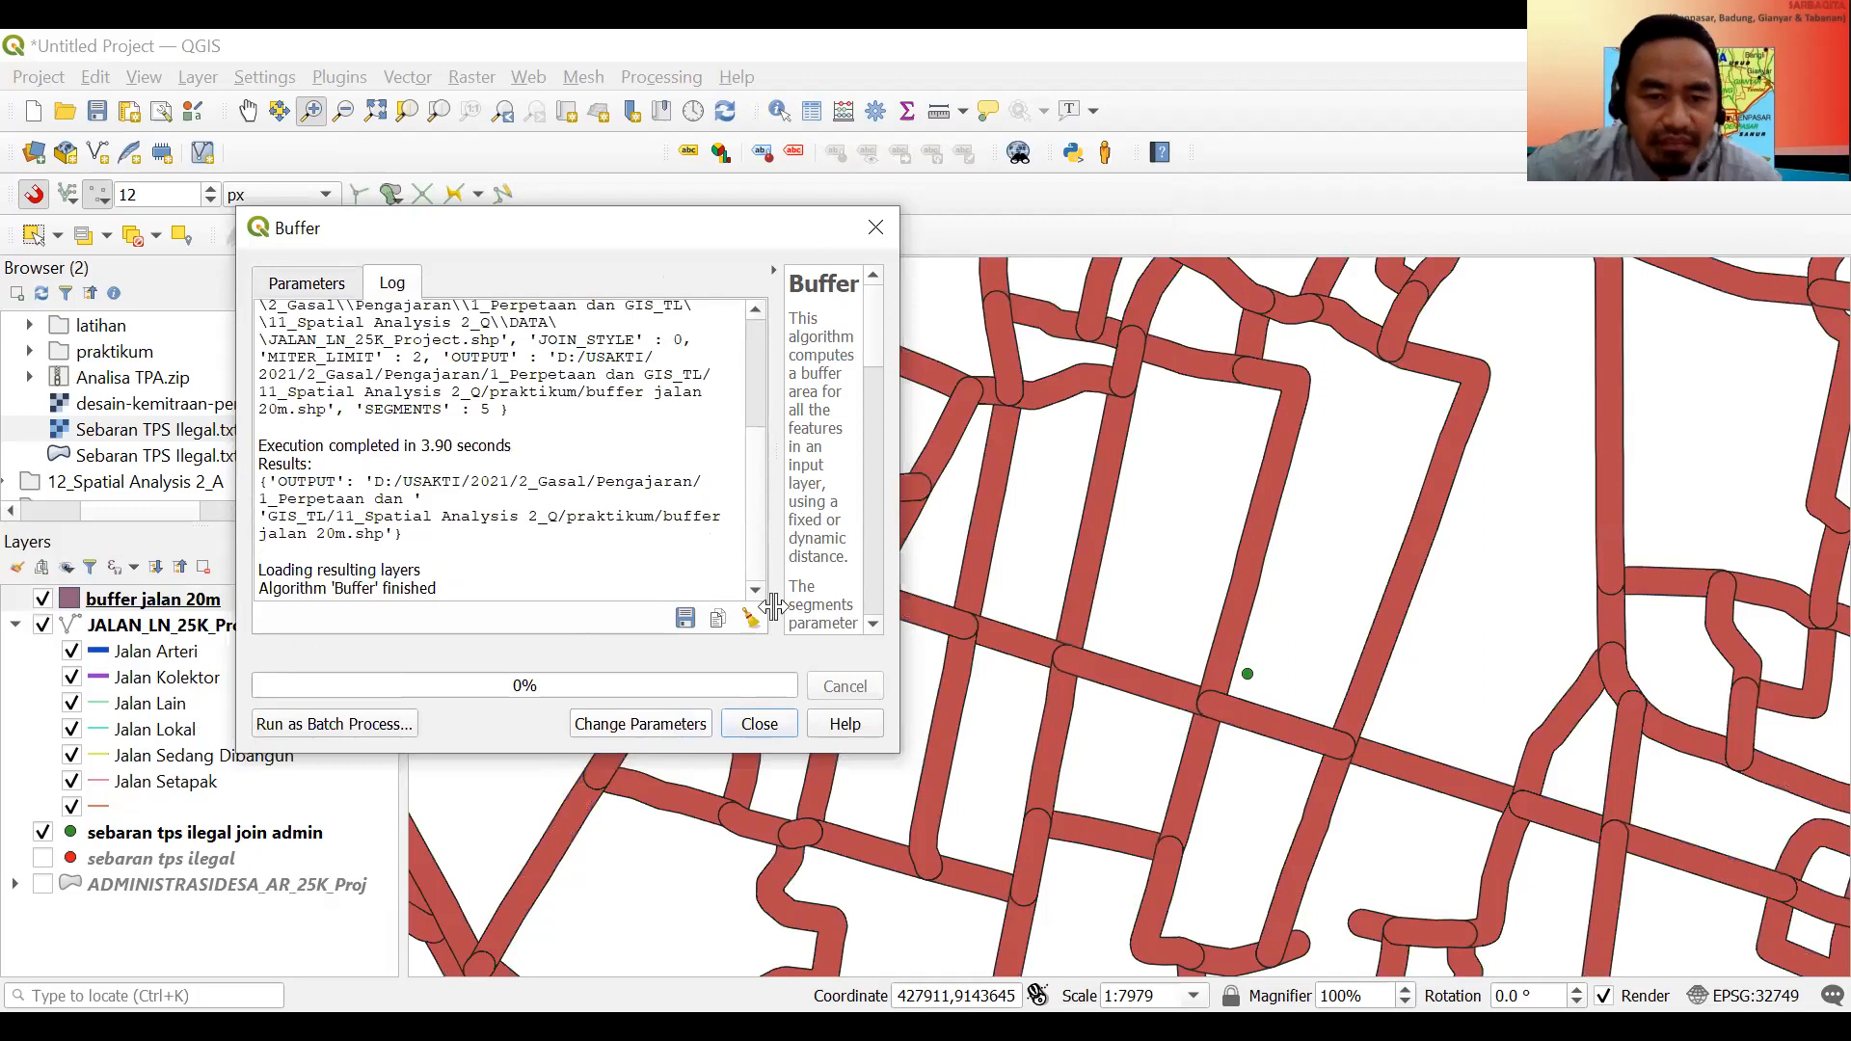
click(760, 724)
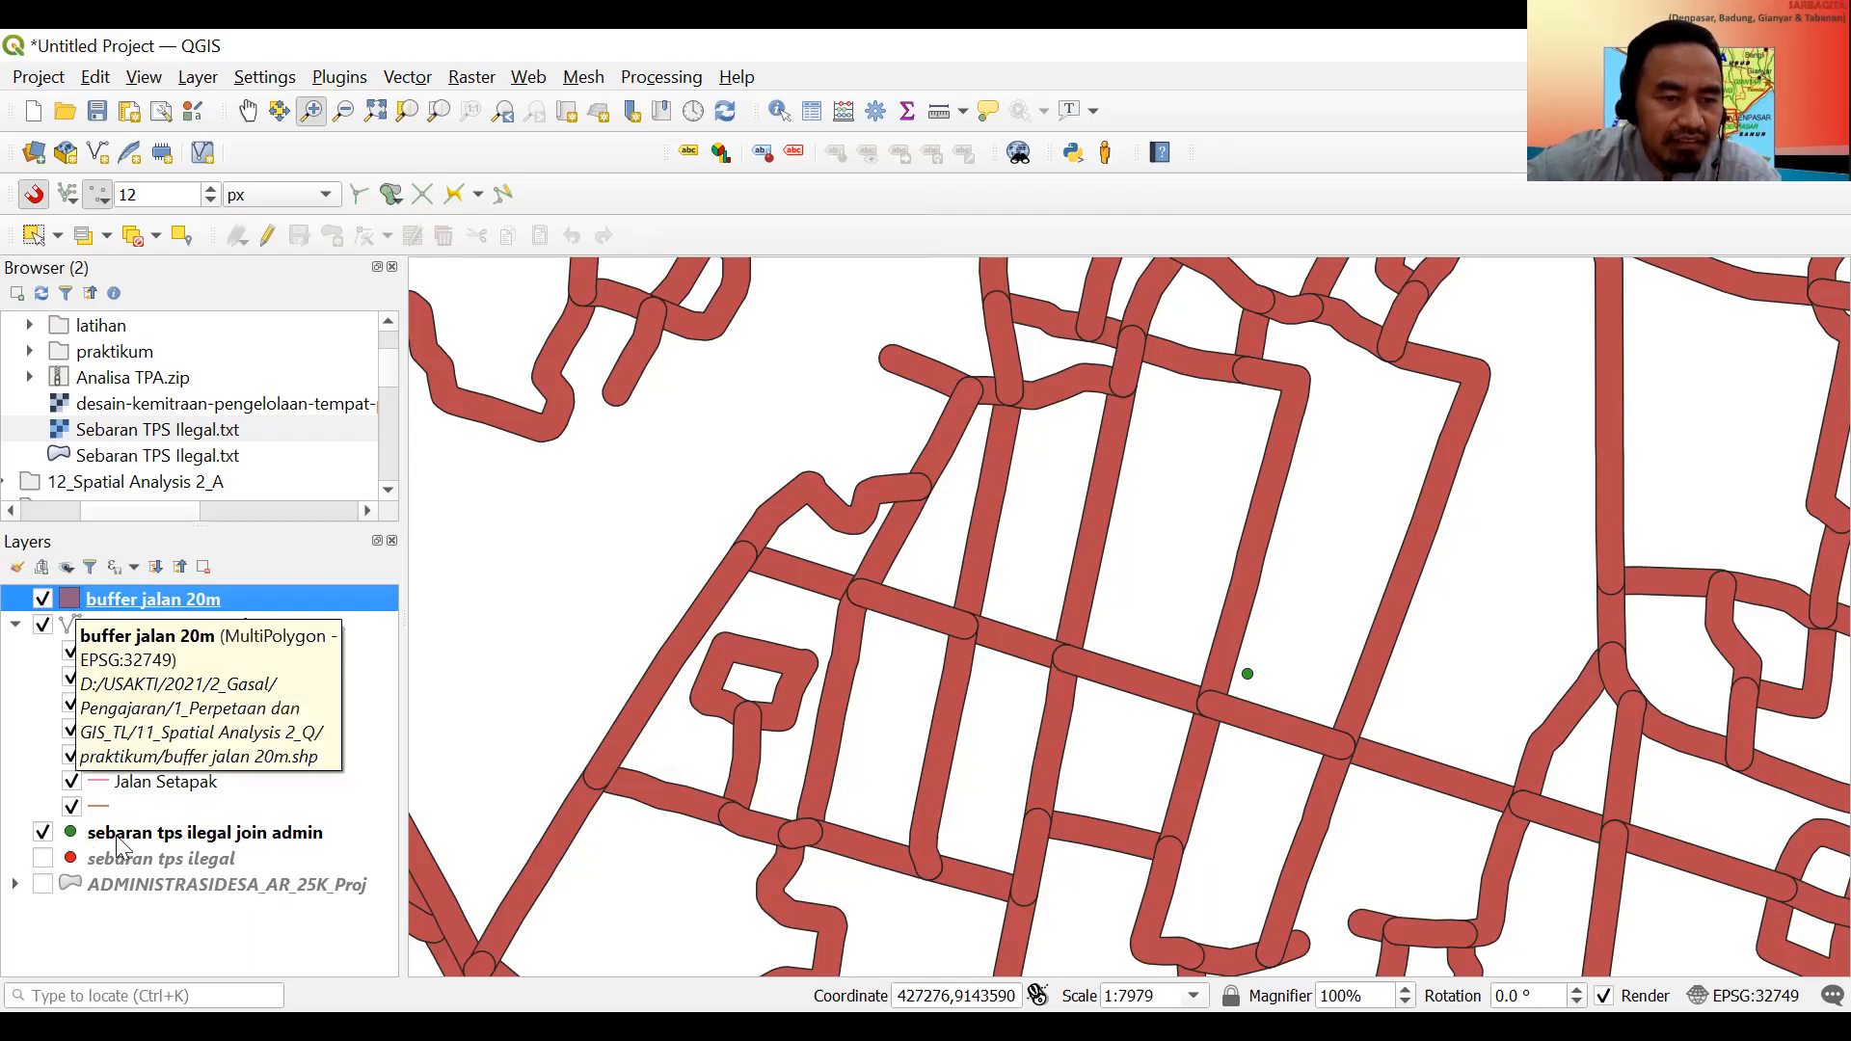
Move the sebaran tps ilegal join admin layer above buffer jalan 20m and inspect its points against the road buffers.
drag(117, 838, 135, 627)
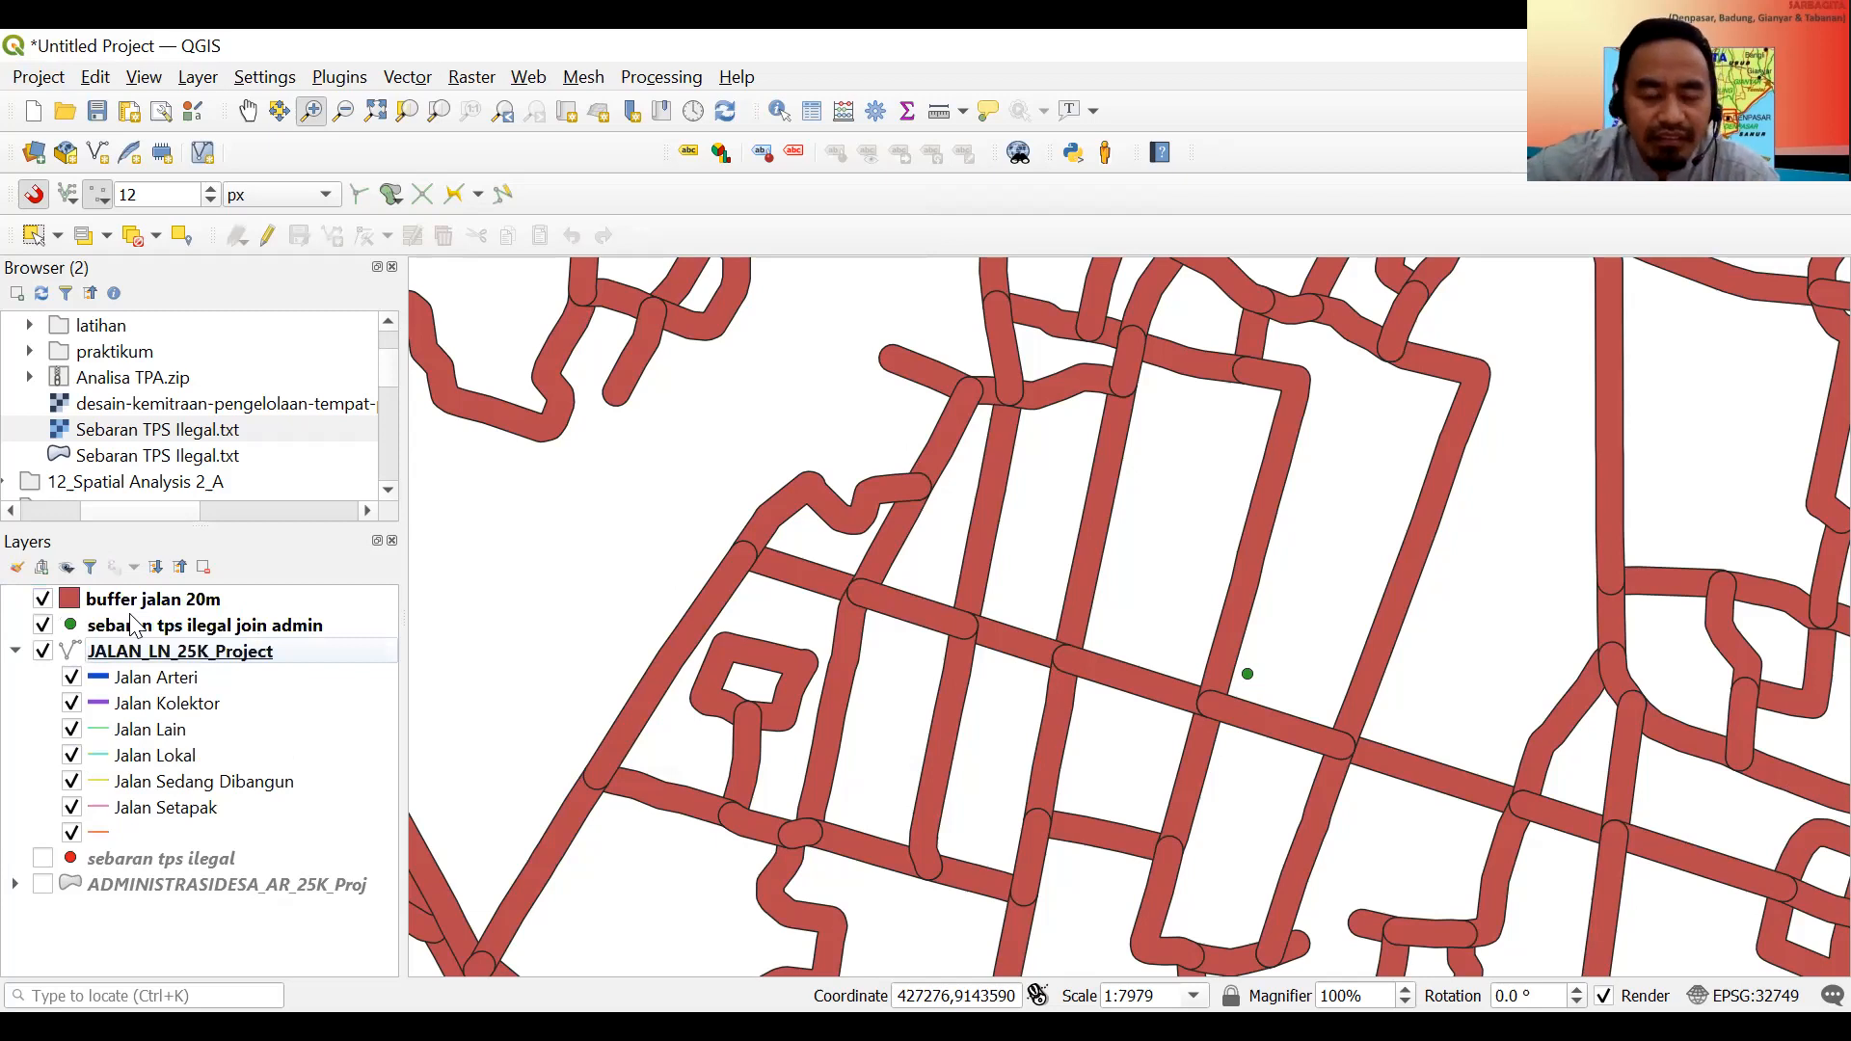
click(130, 625)
drag(124, 606, 145, 644)
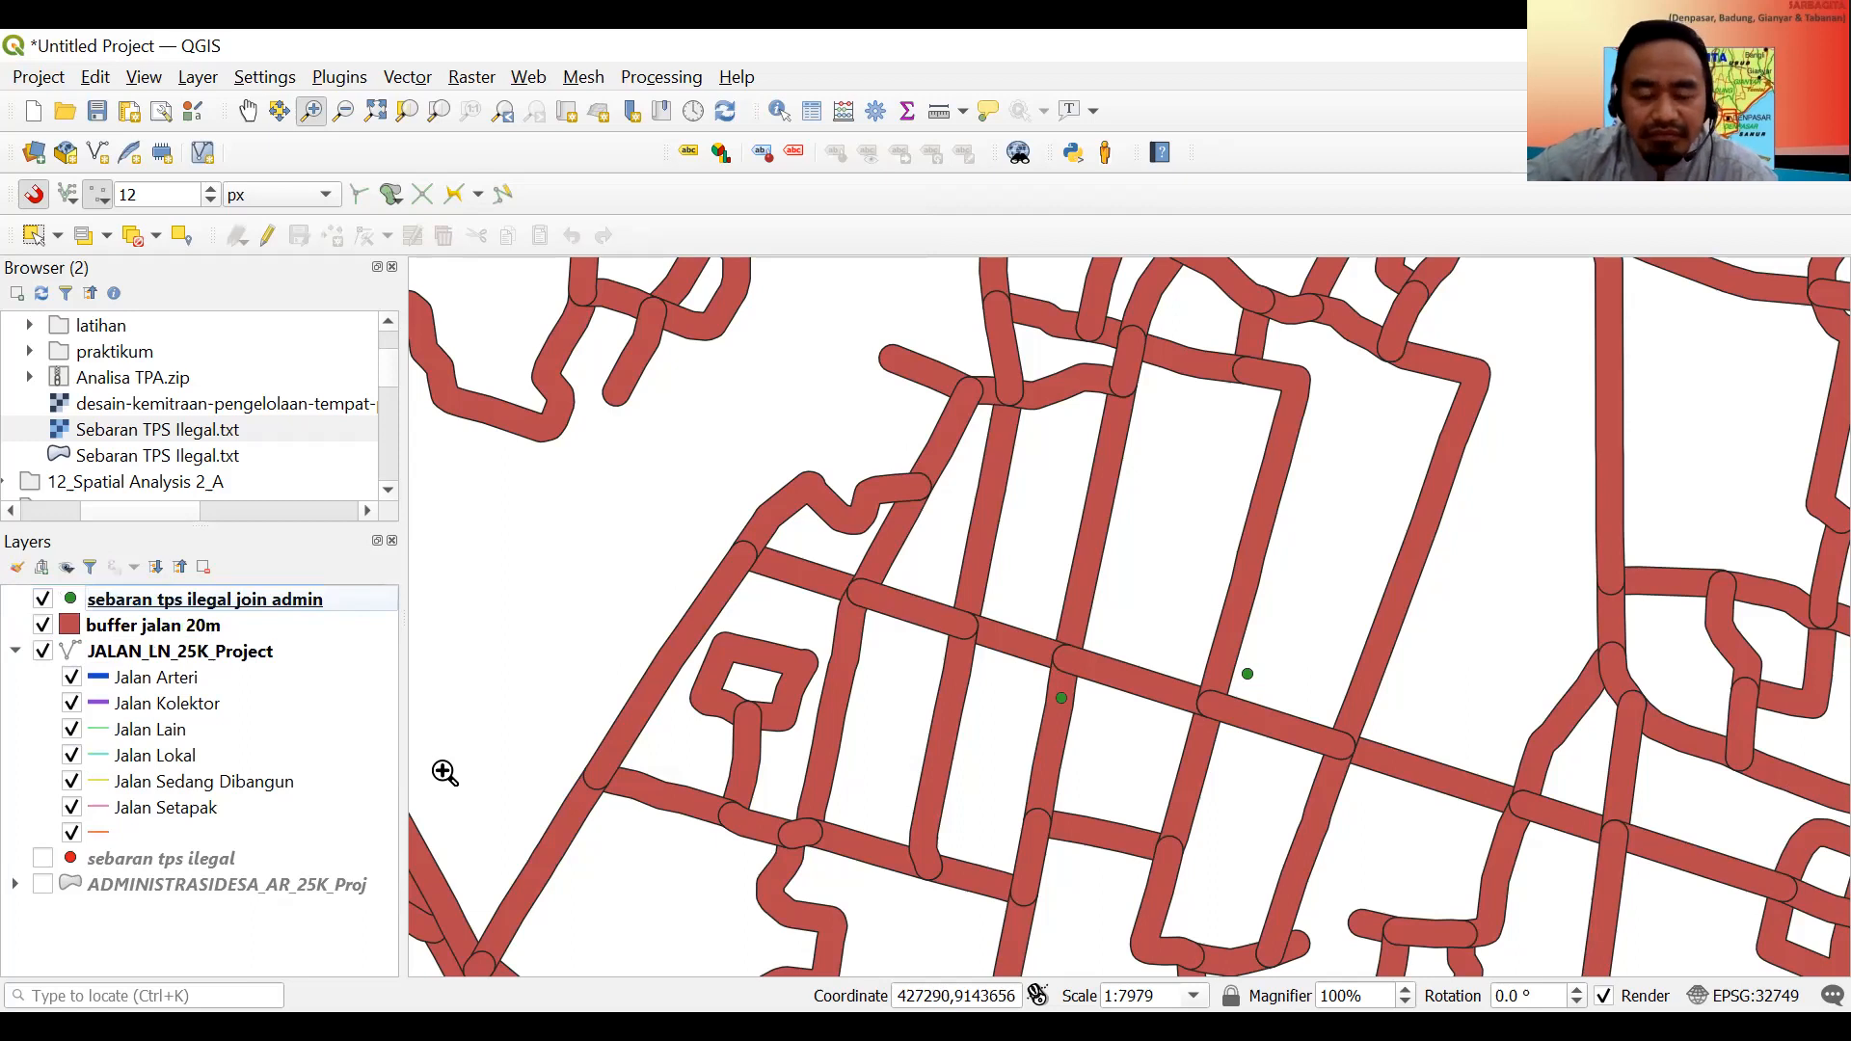
right_click(161, 601)
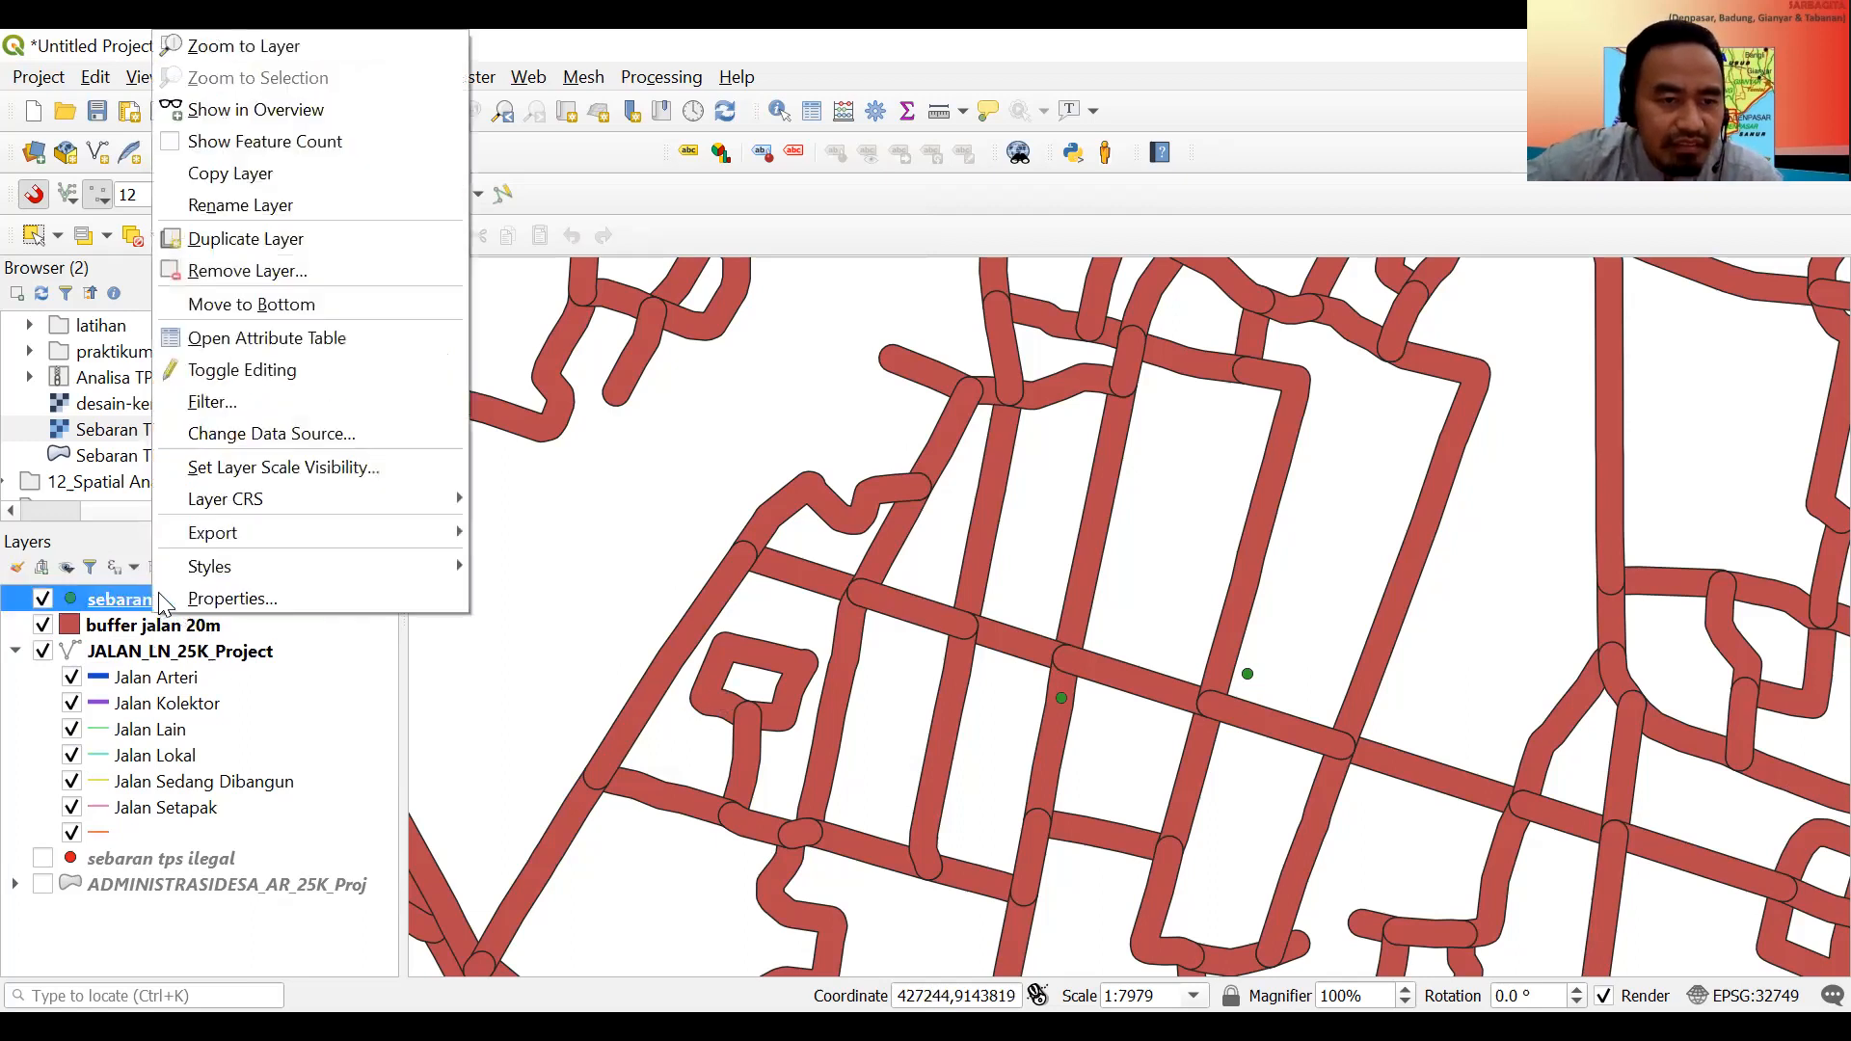
click(287, 46)
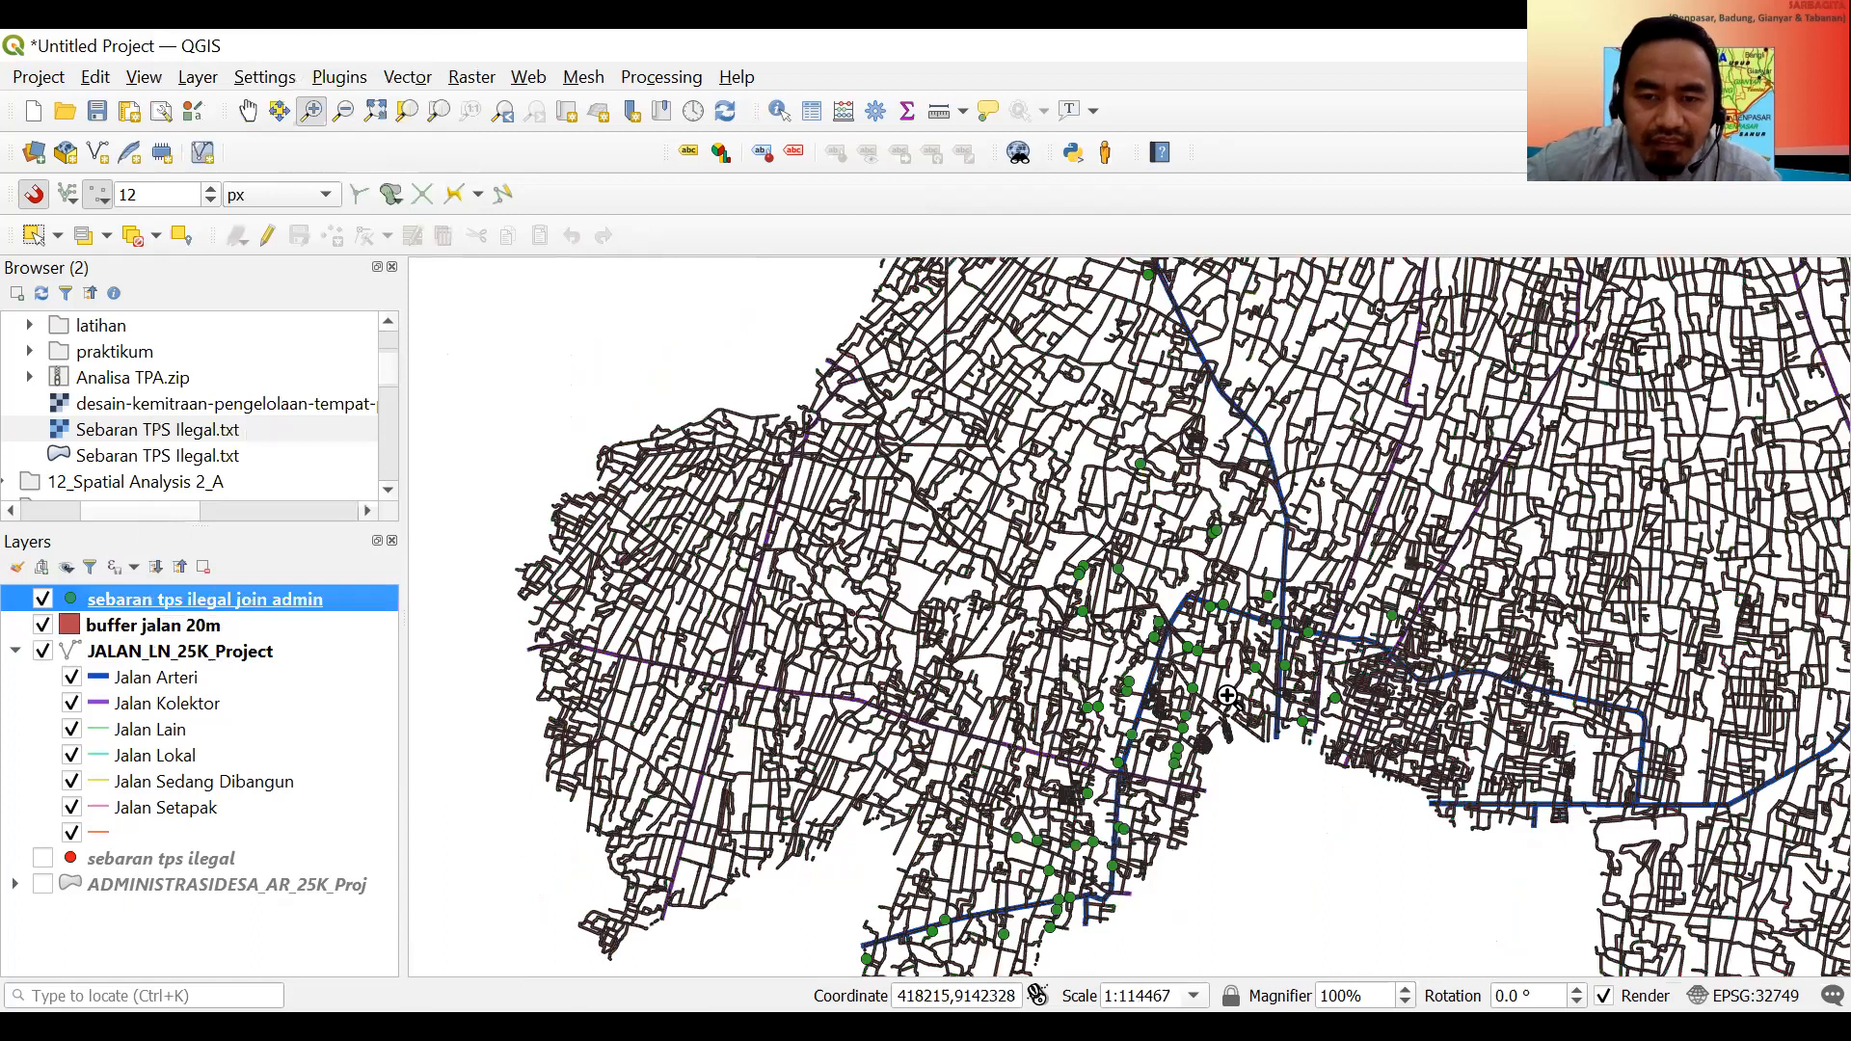
drag(839, 494, 886, 507)
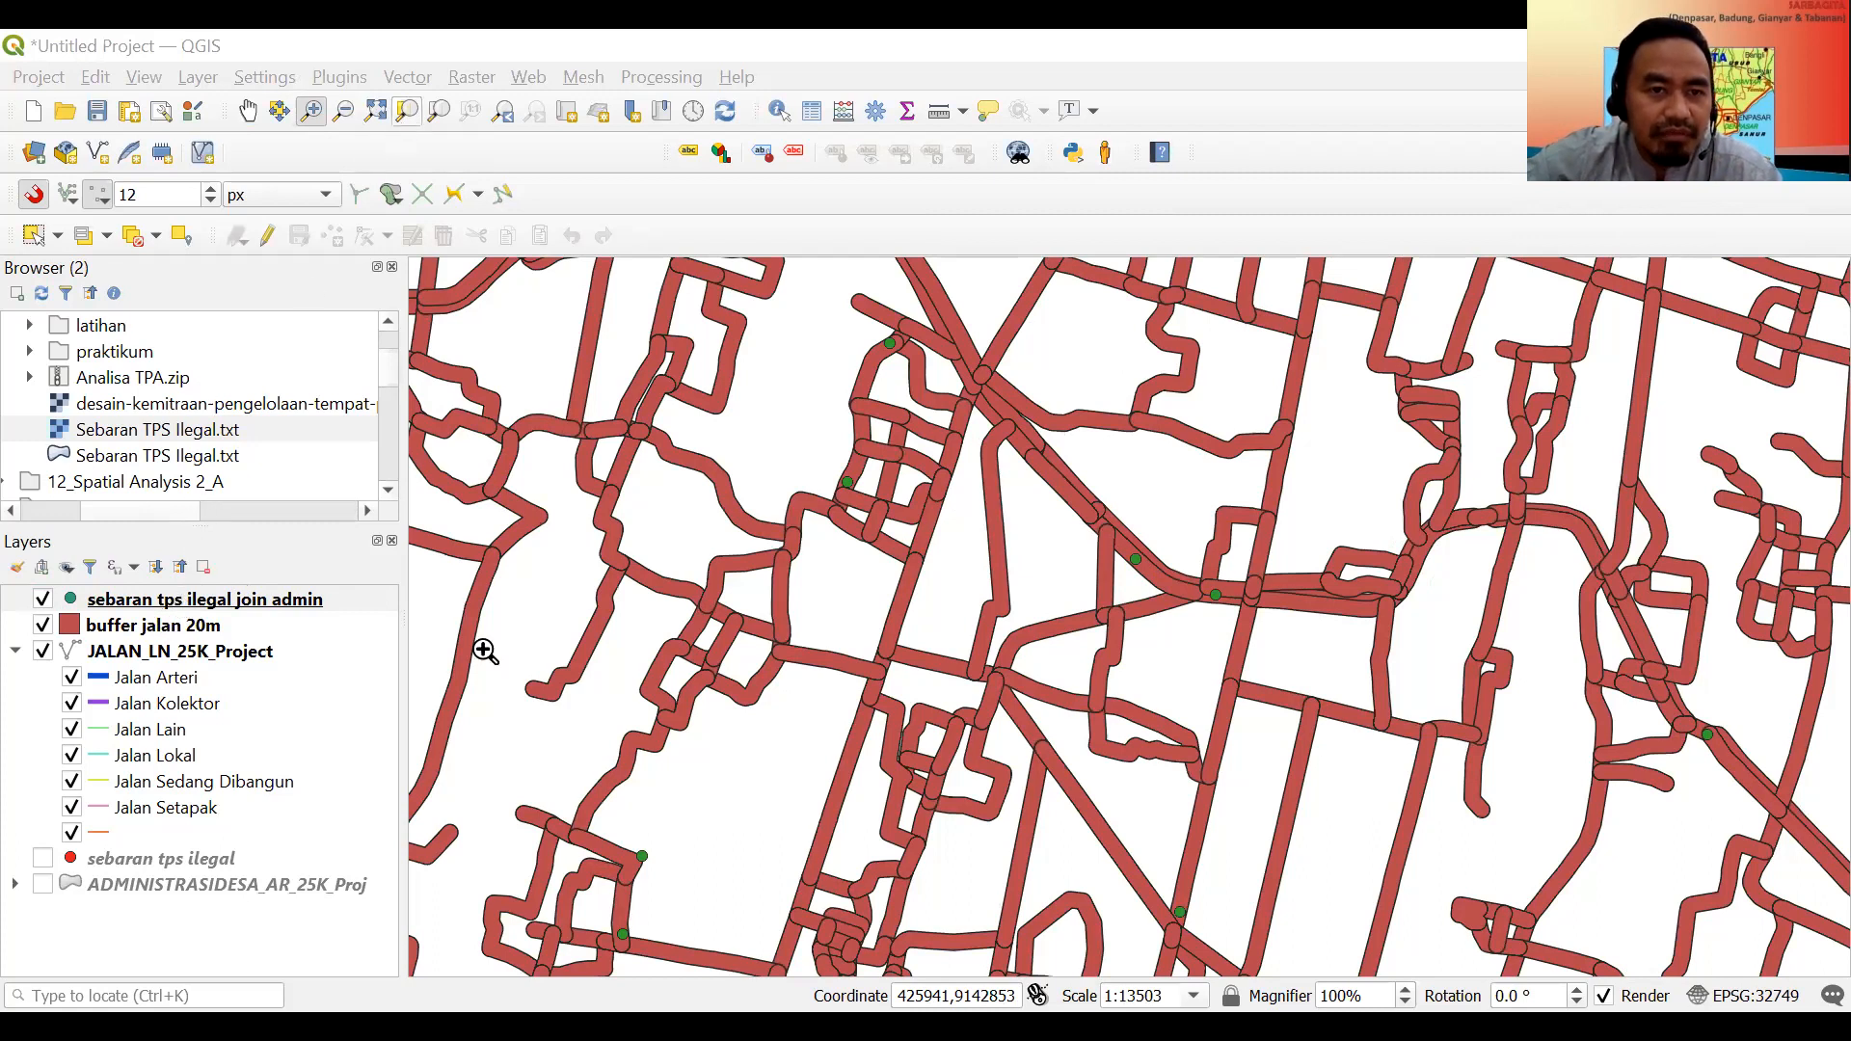
click(412, 81)
mouse_move(487, 112)
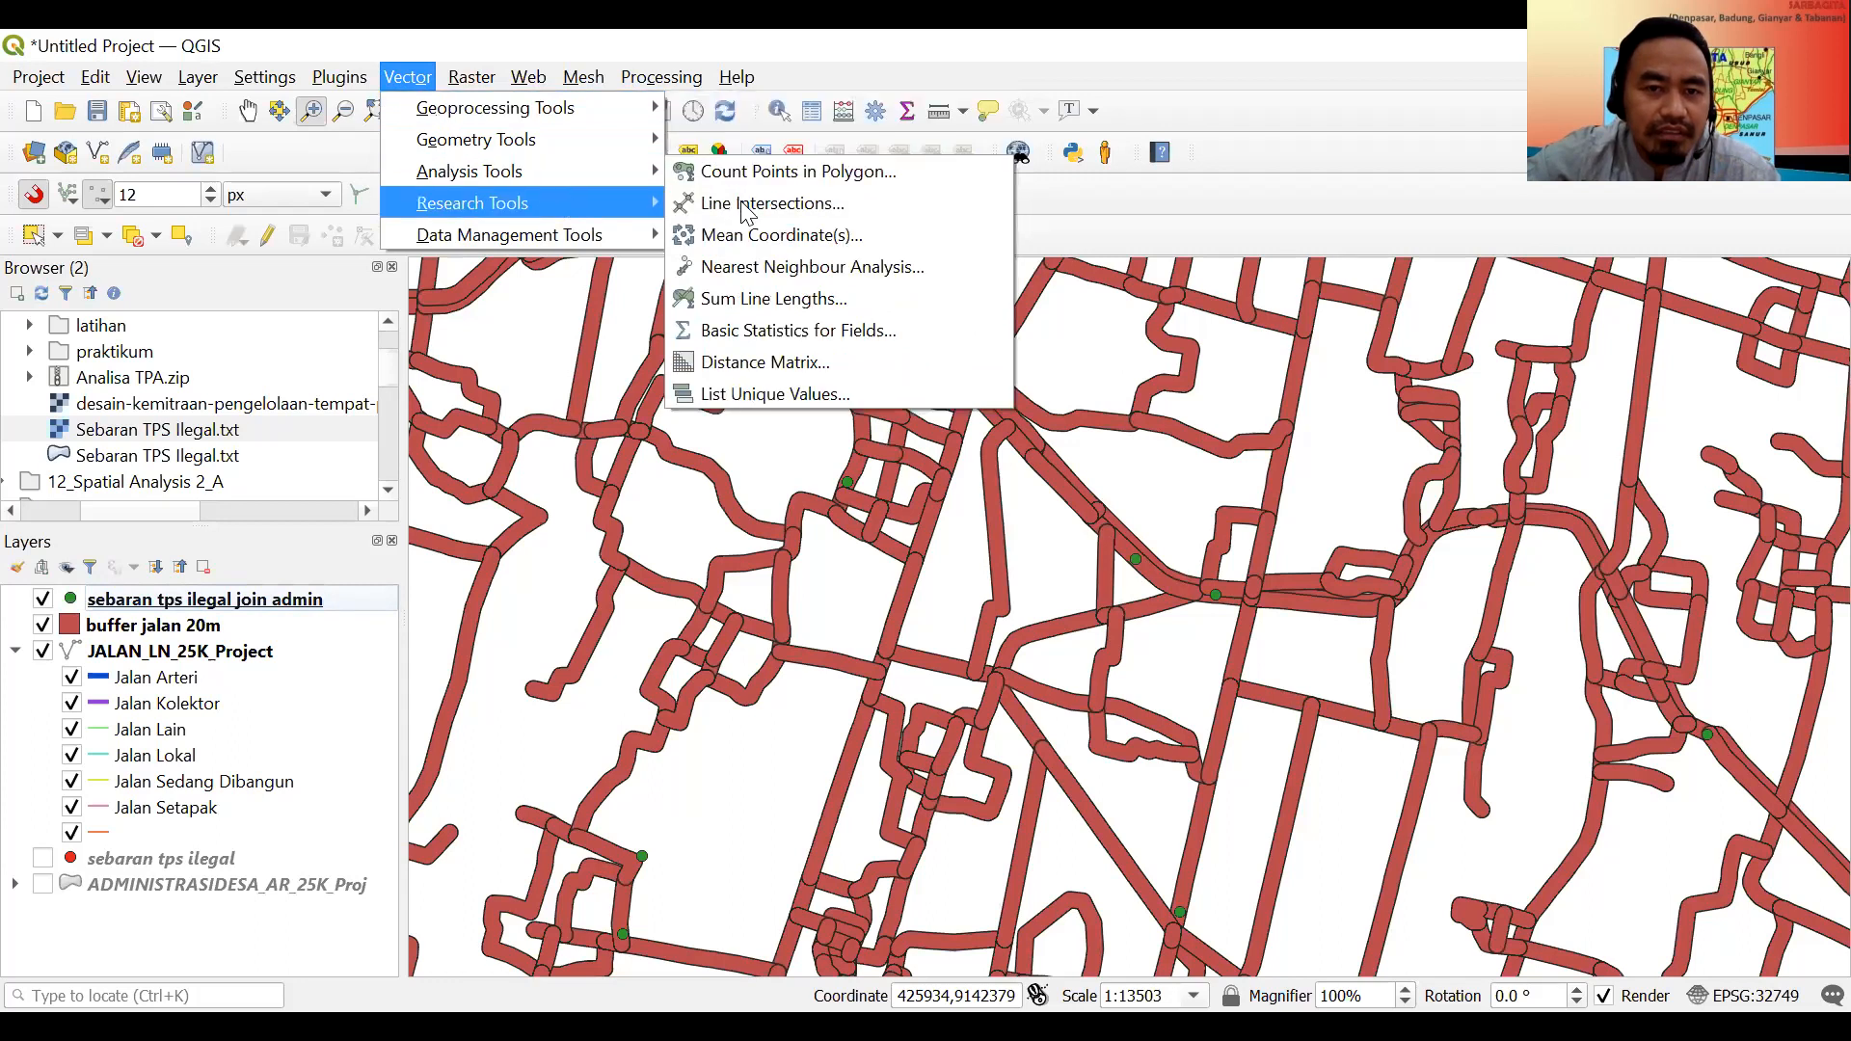
mouse_move(565, 200)
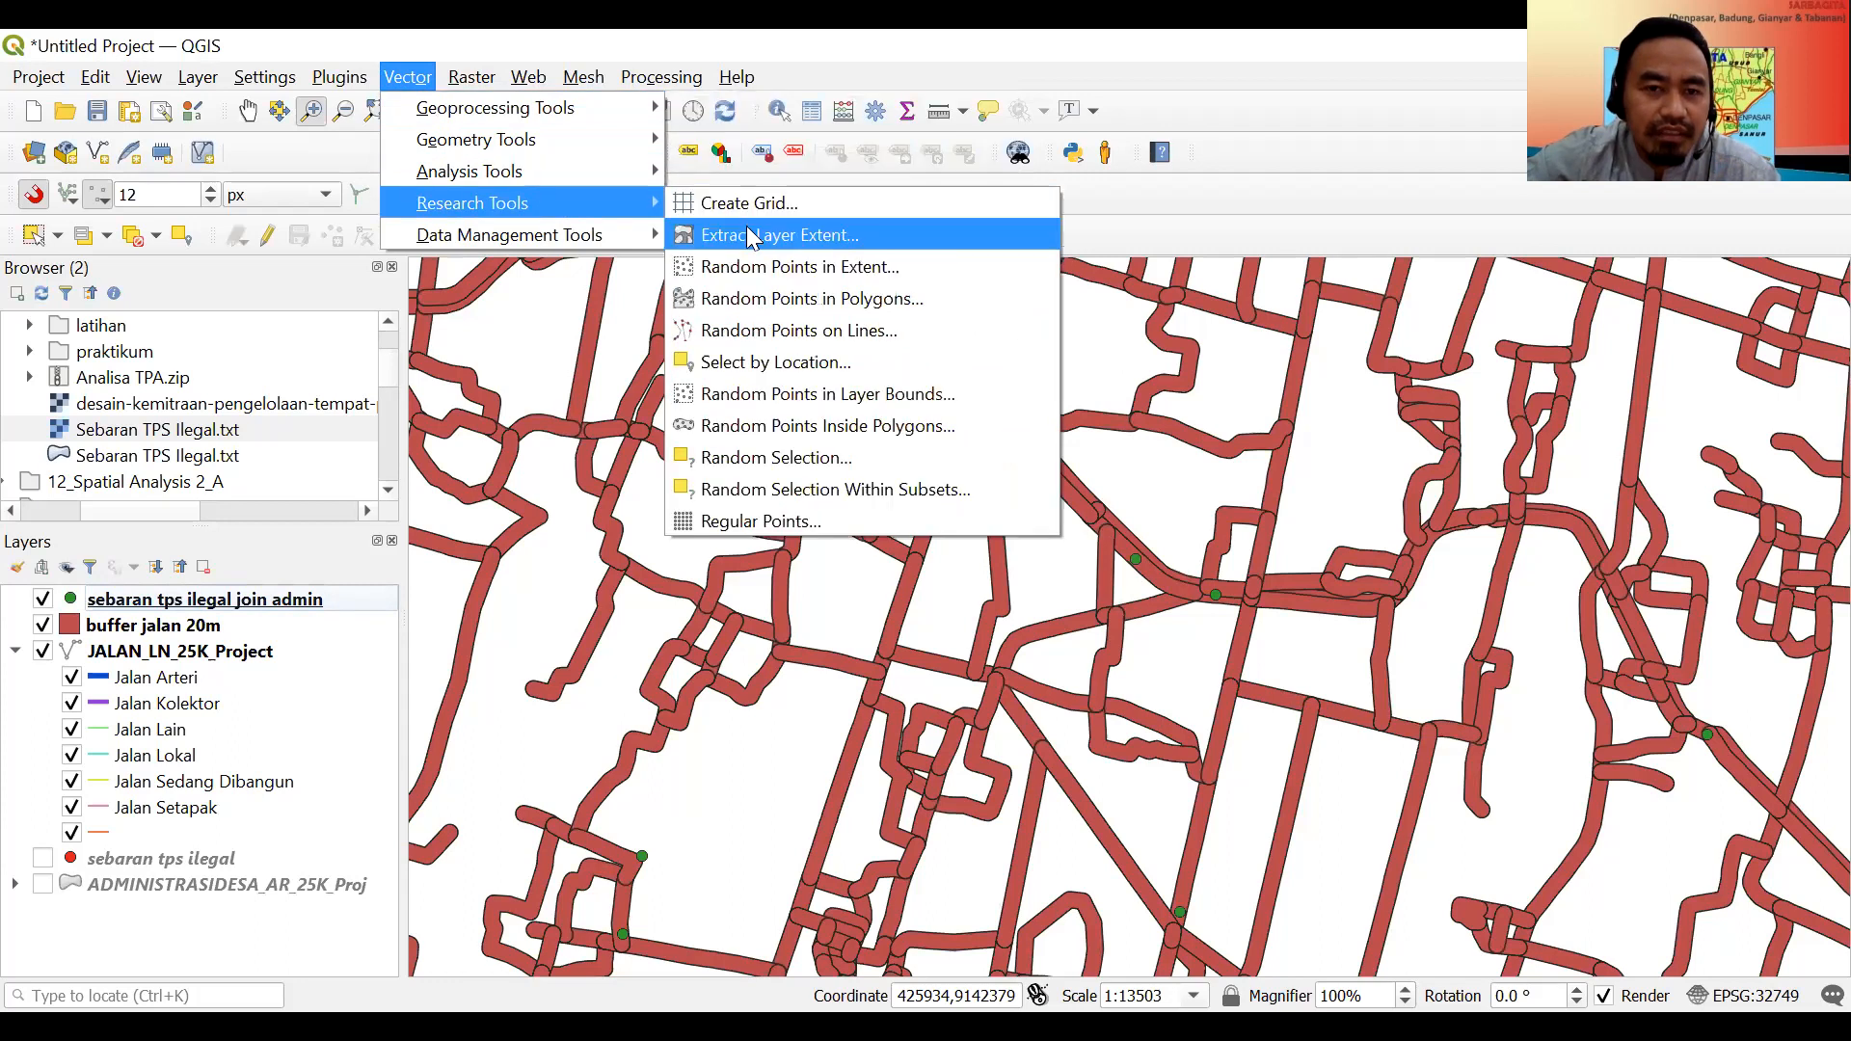
click(824, 362)
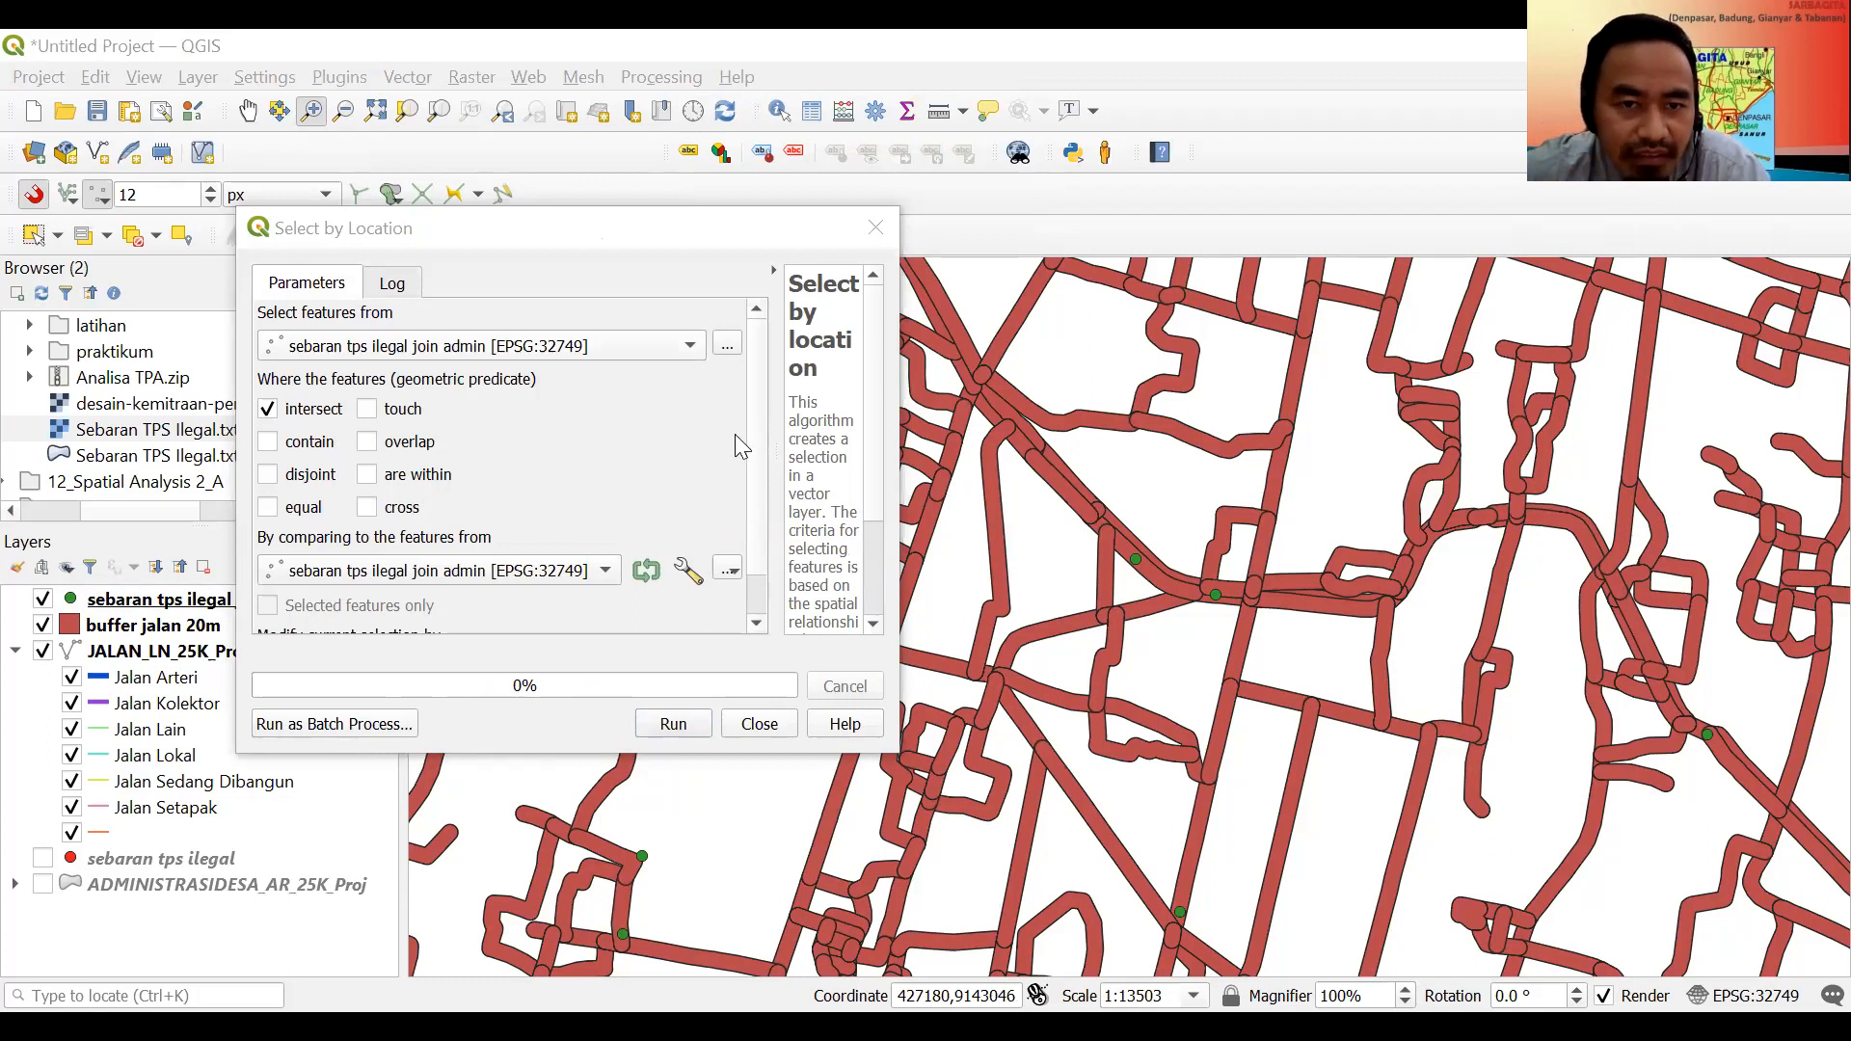
scroll(756, 416, down, 2)
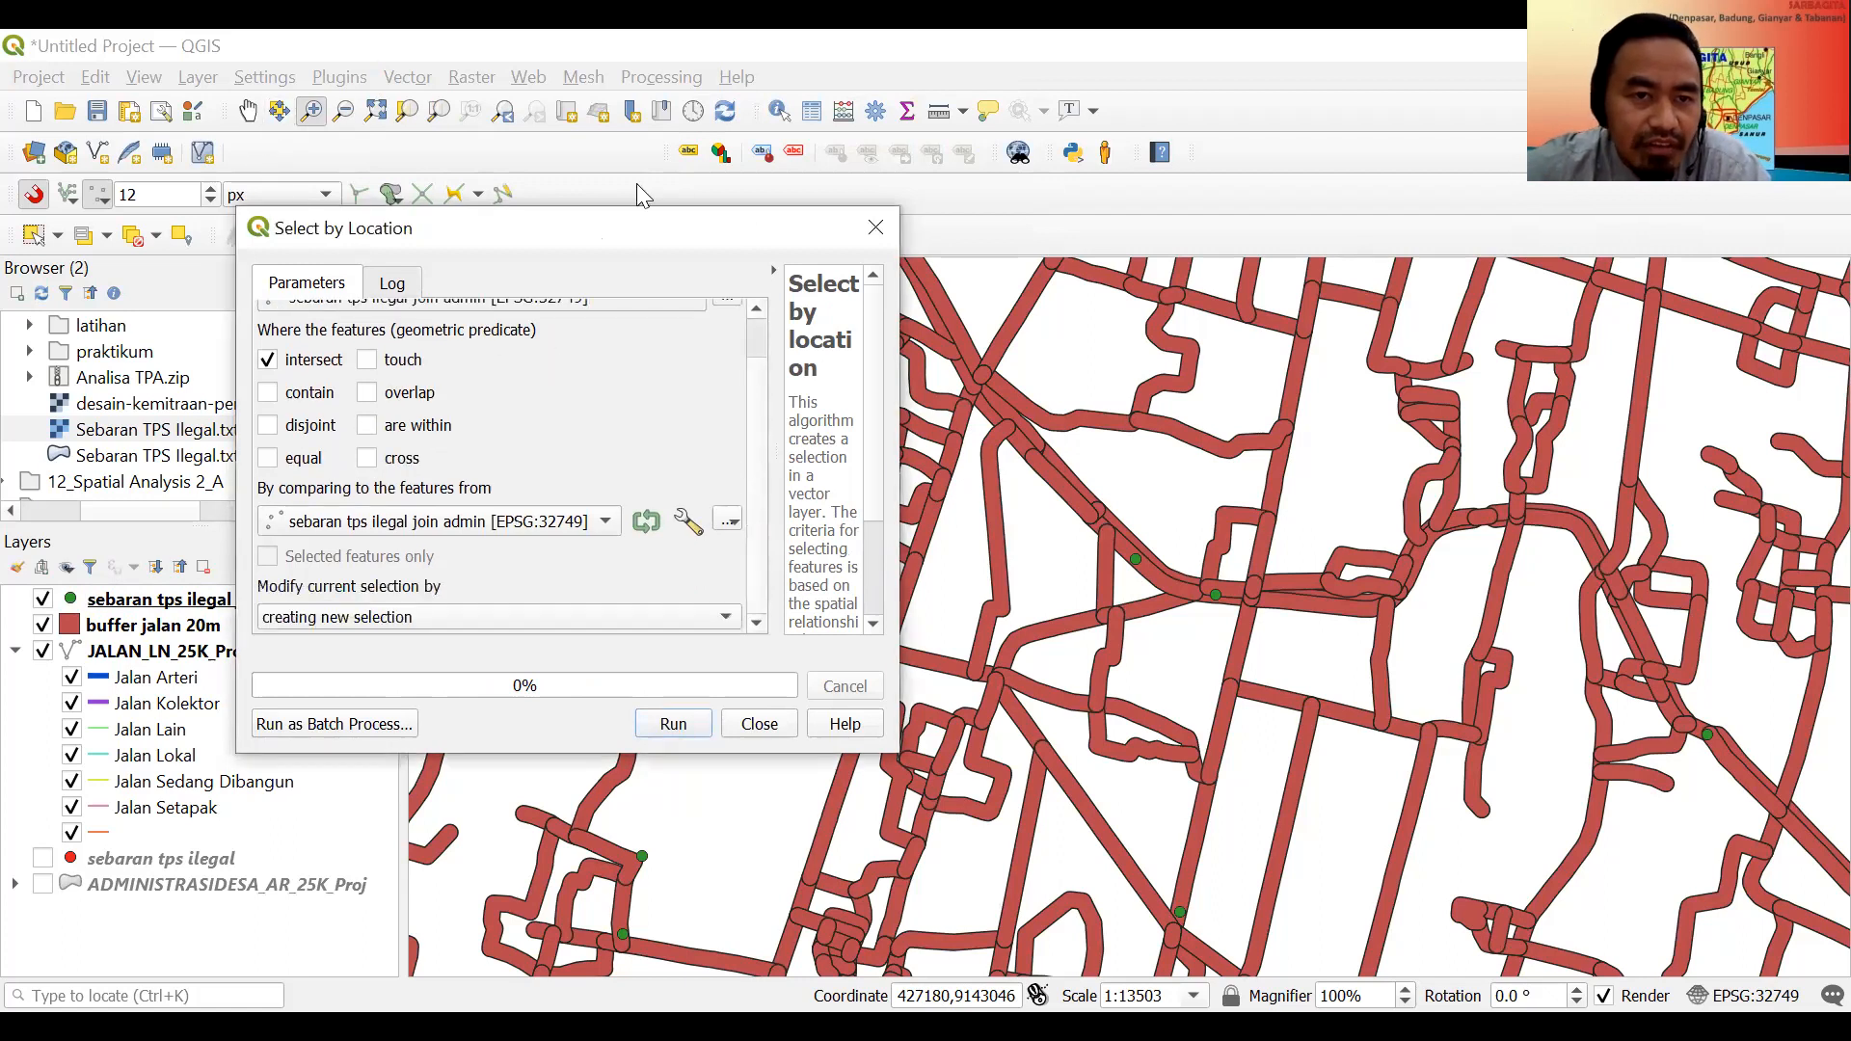
click(876, 233)
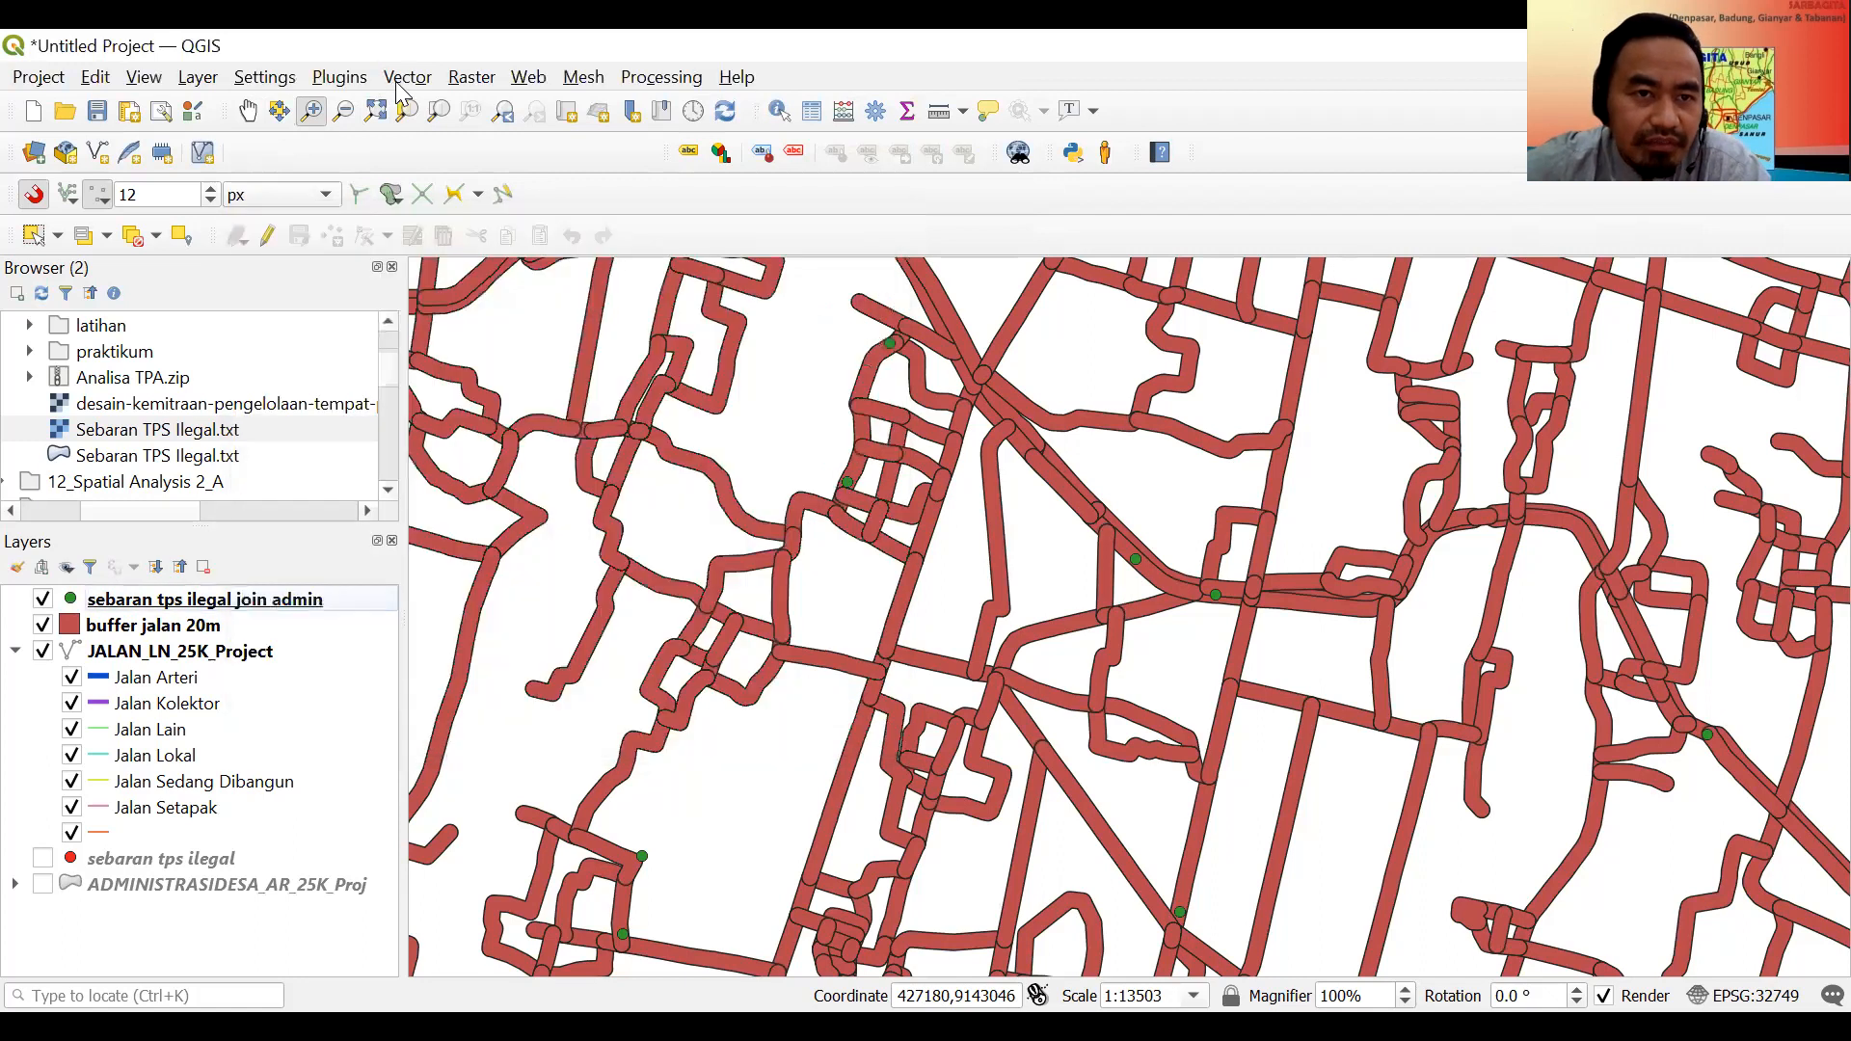
Run Select by Location to select the sebaran tps ilegal join admin points that intersect buffer jalan 20m, and close the dialog.
click(407, 85)
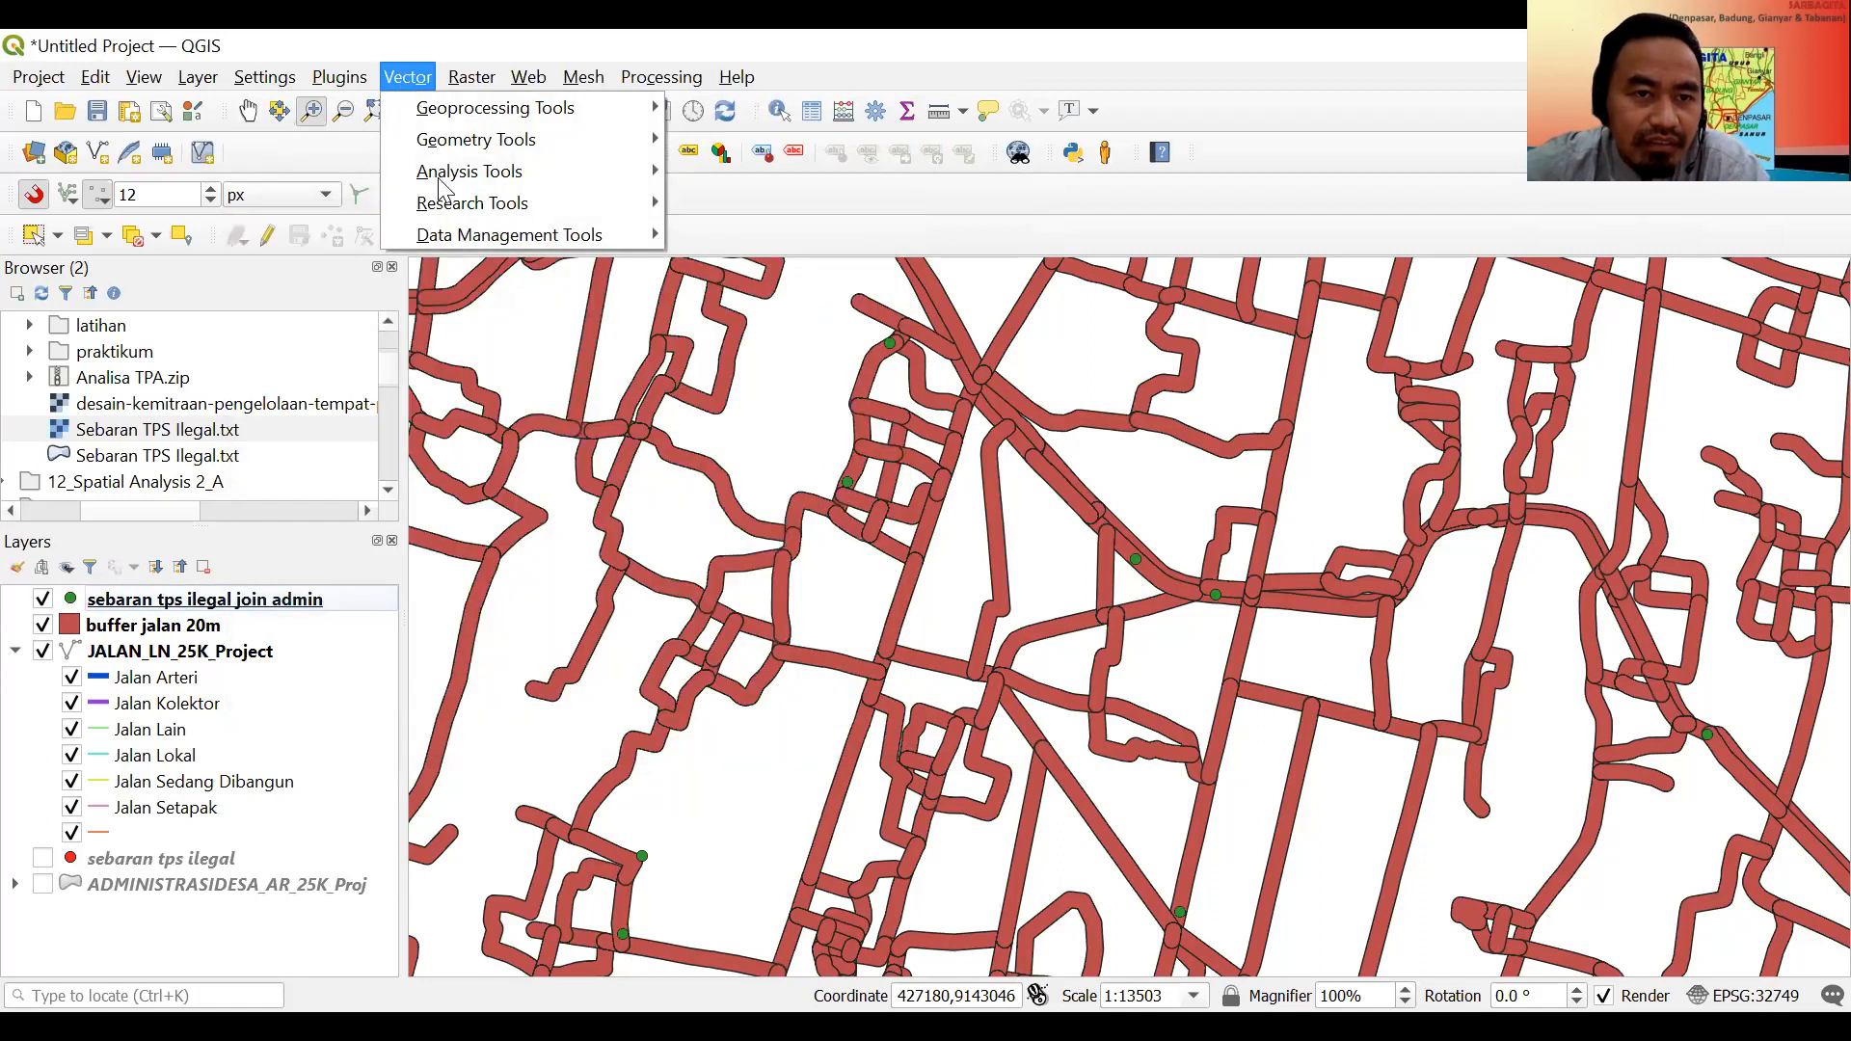
mouse_move(450, 214)
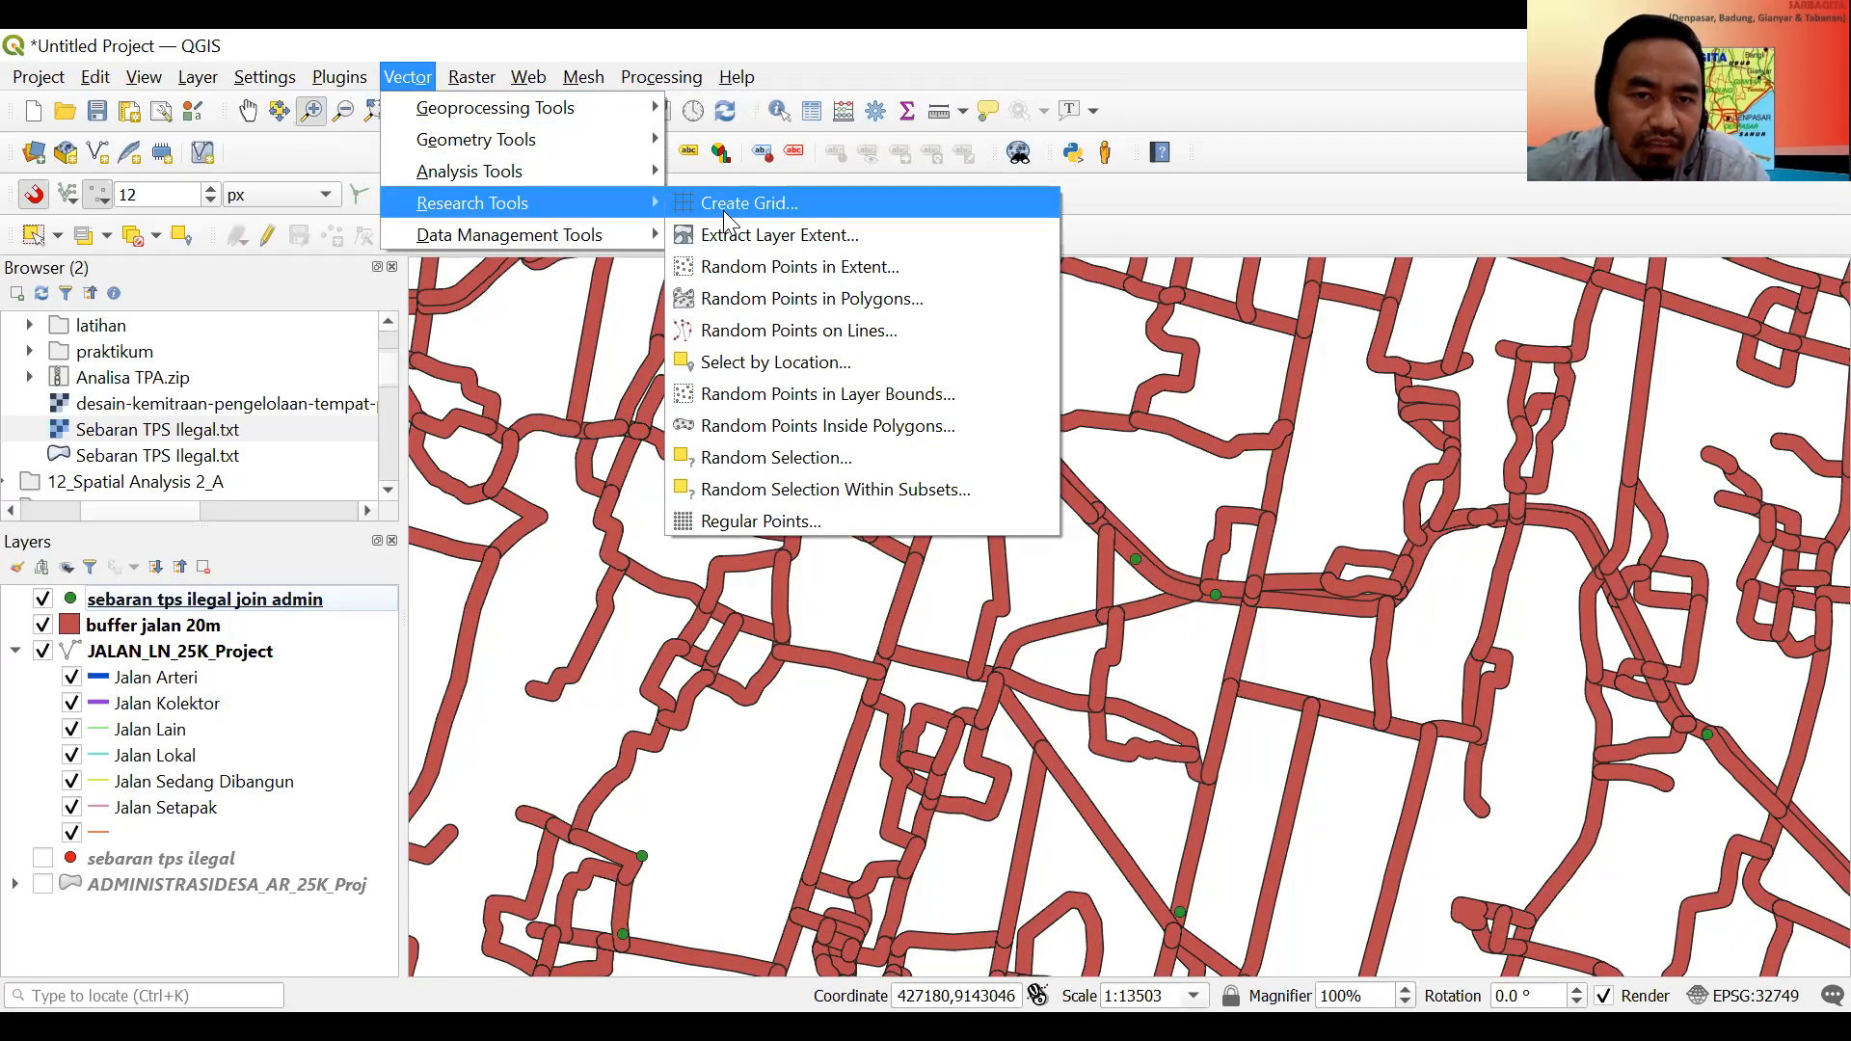
click(741, 360)
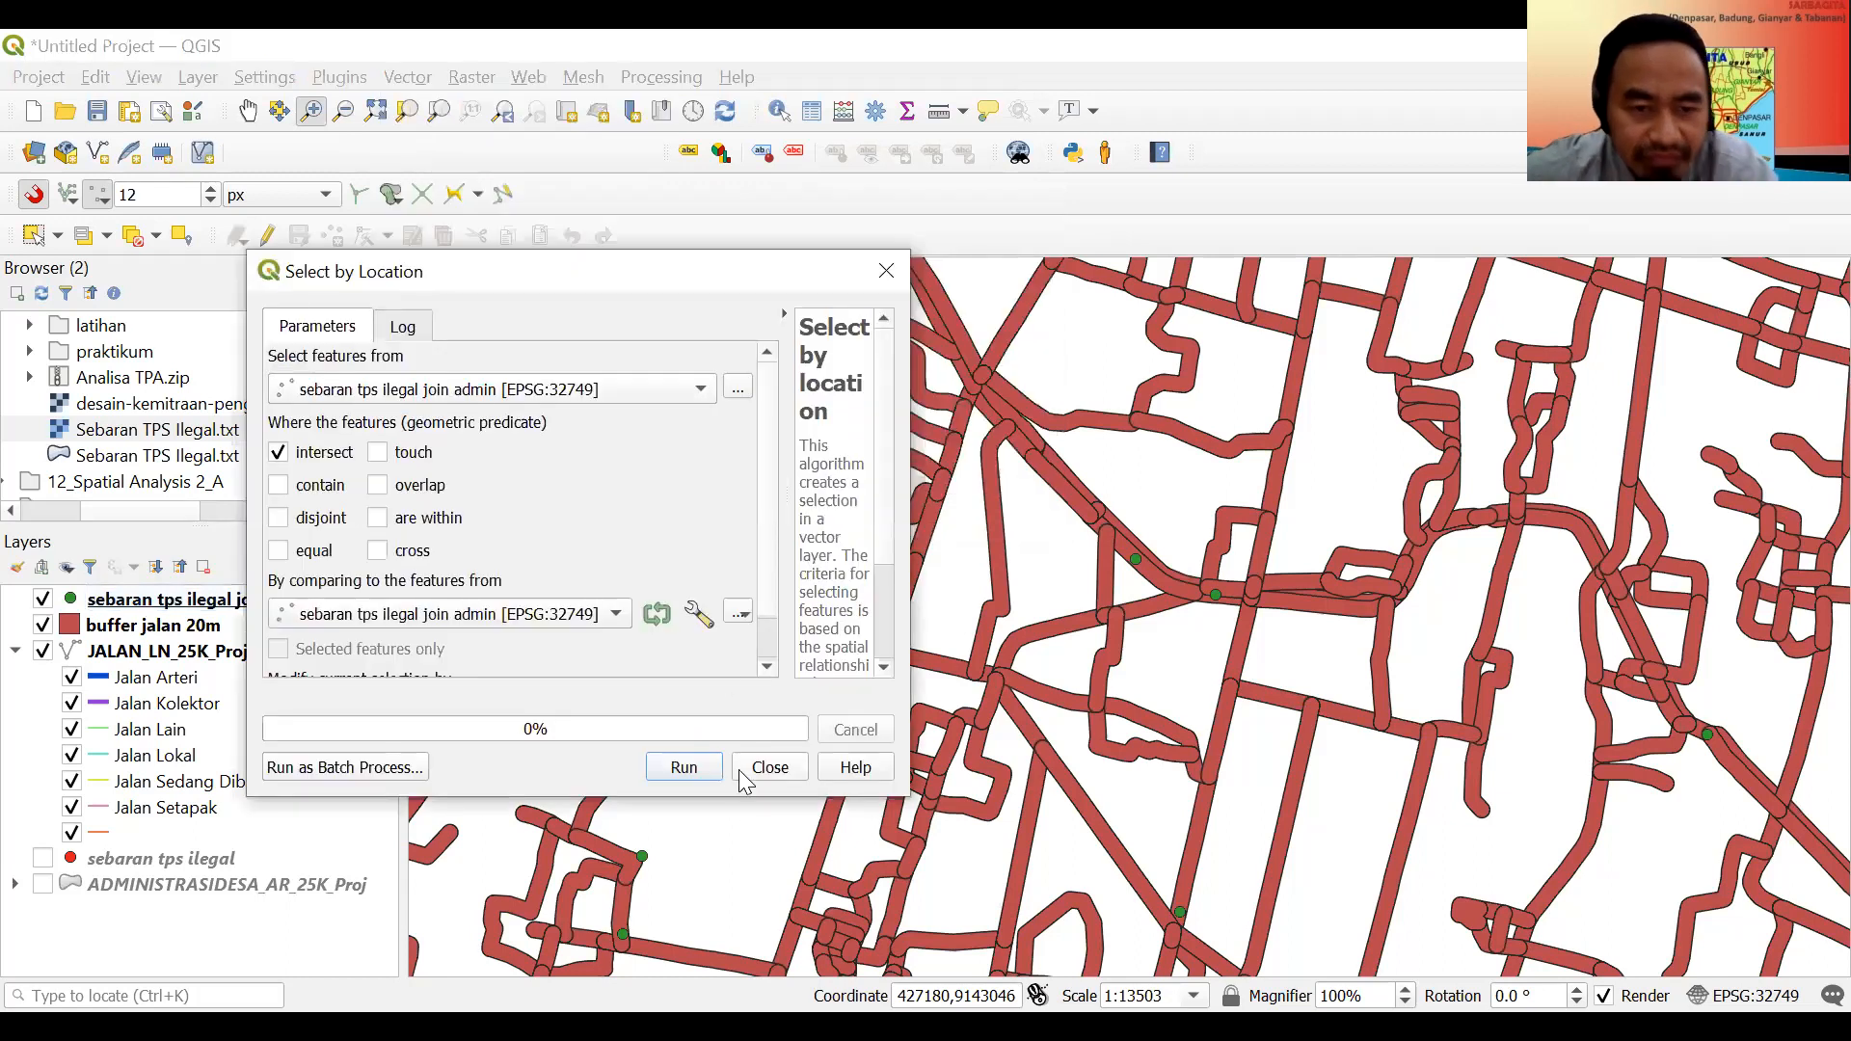
click(1512, 741)
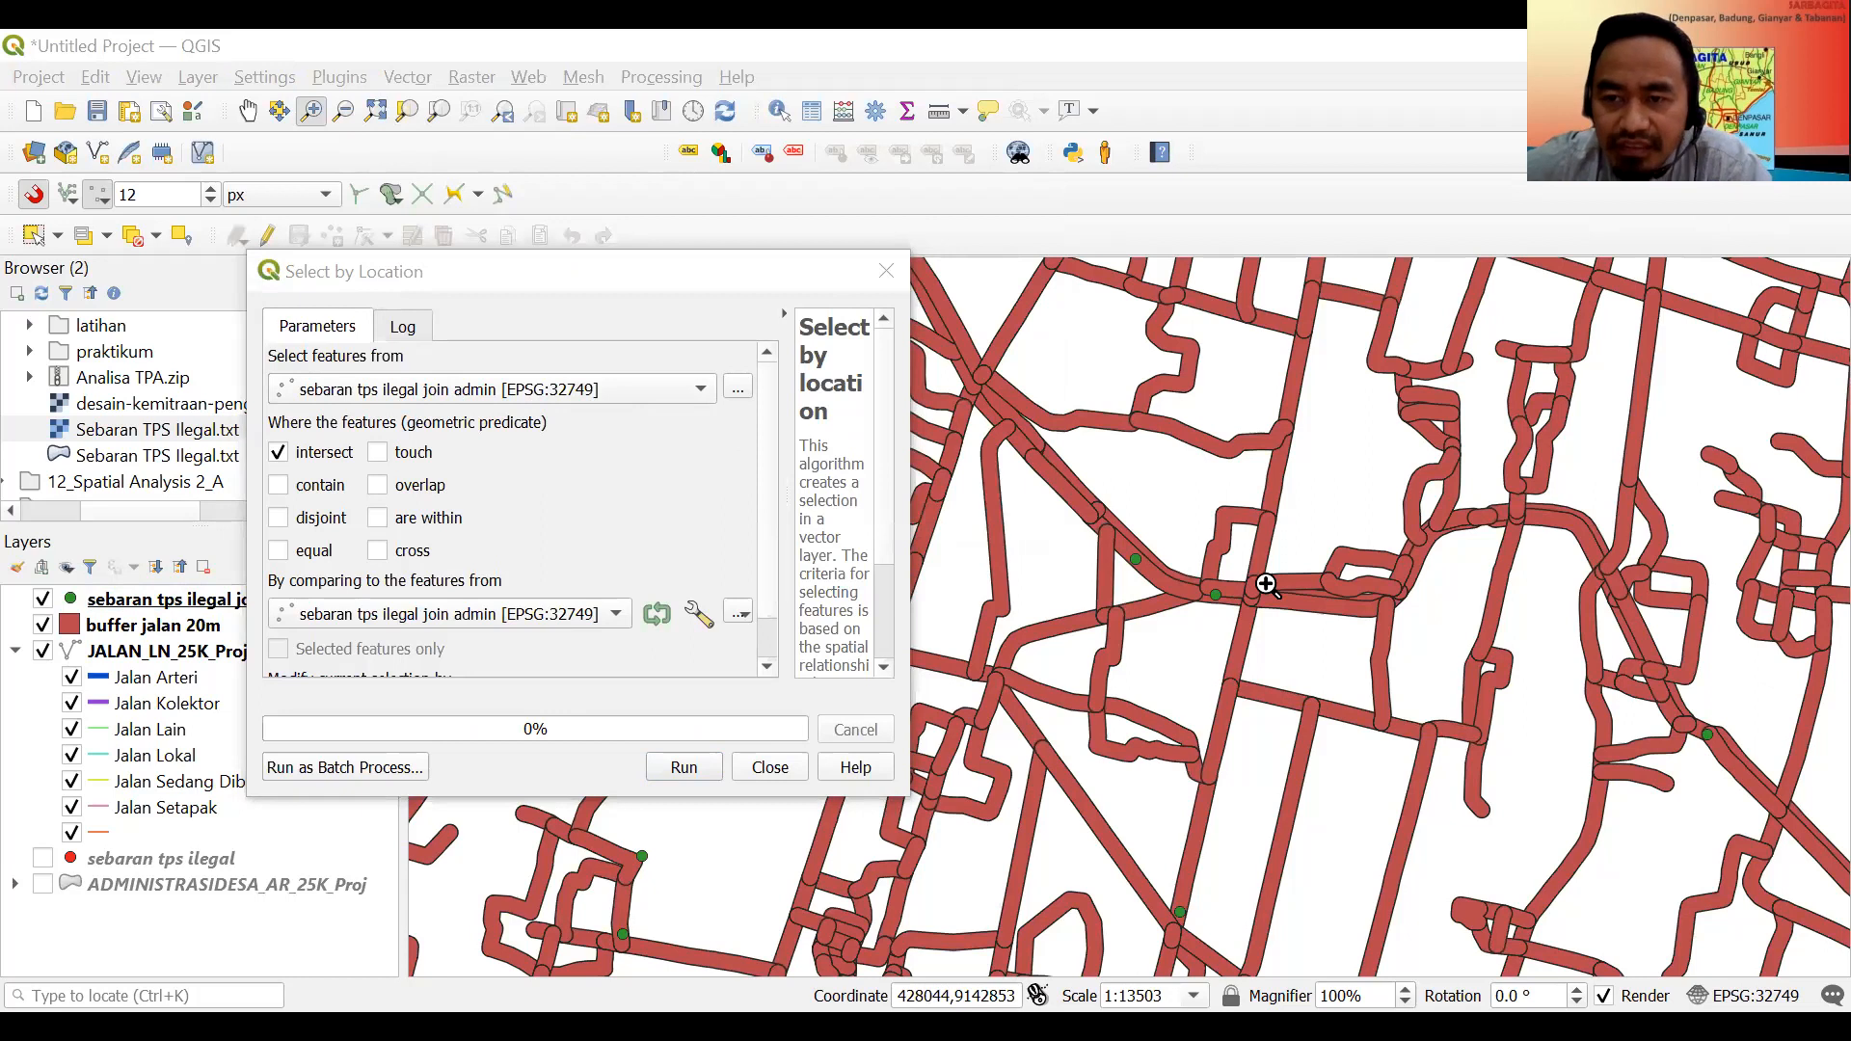
click(618, 625)
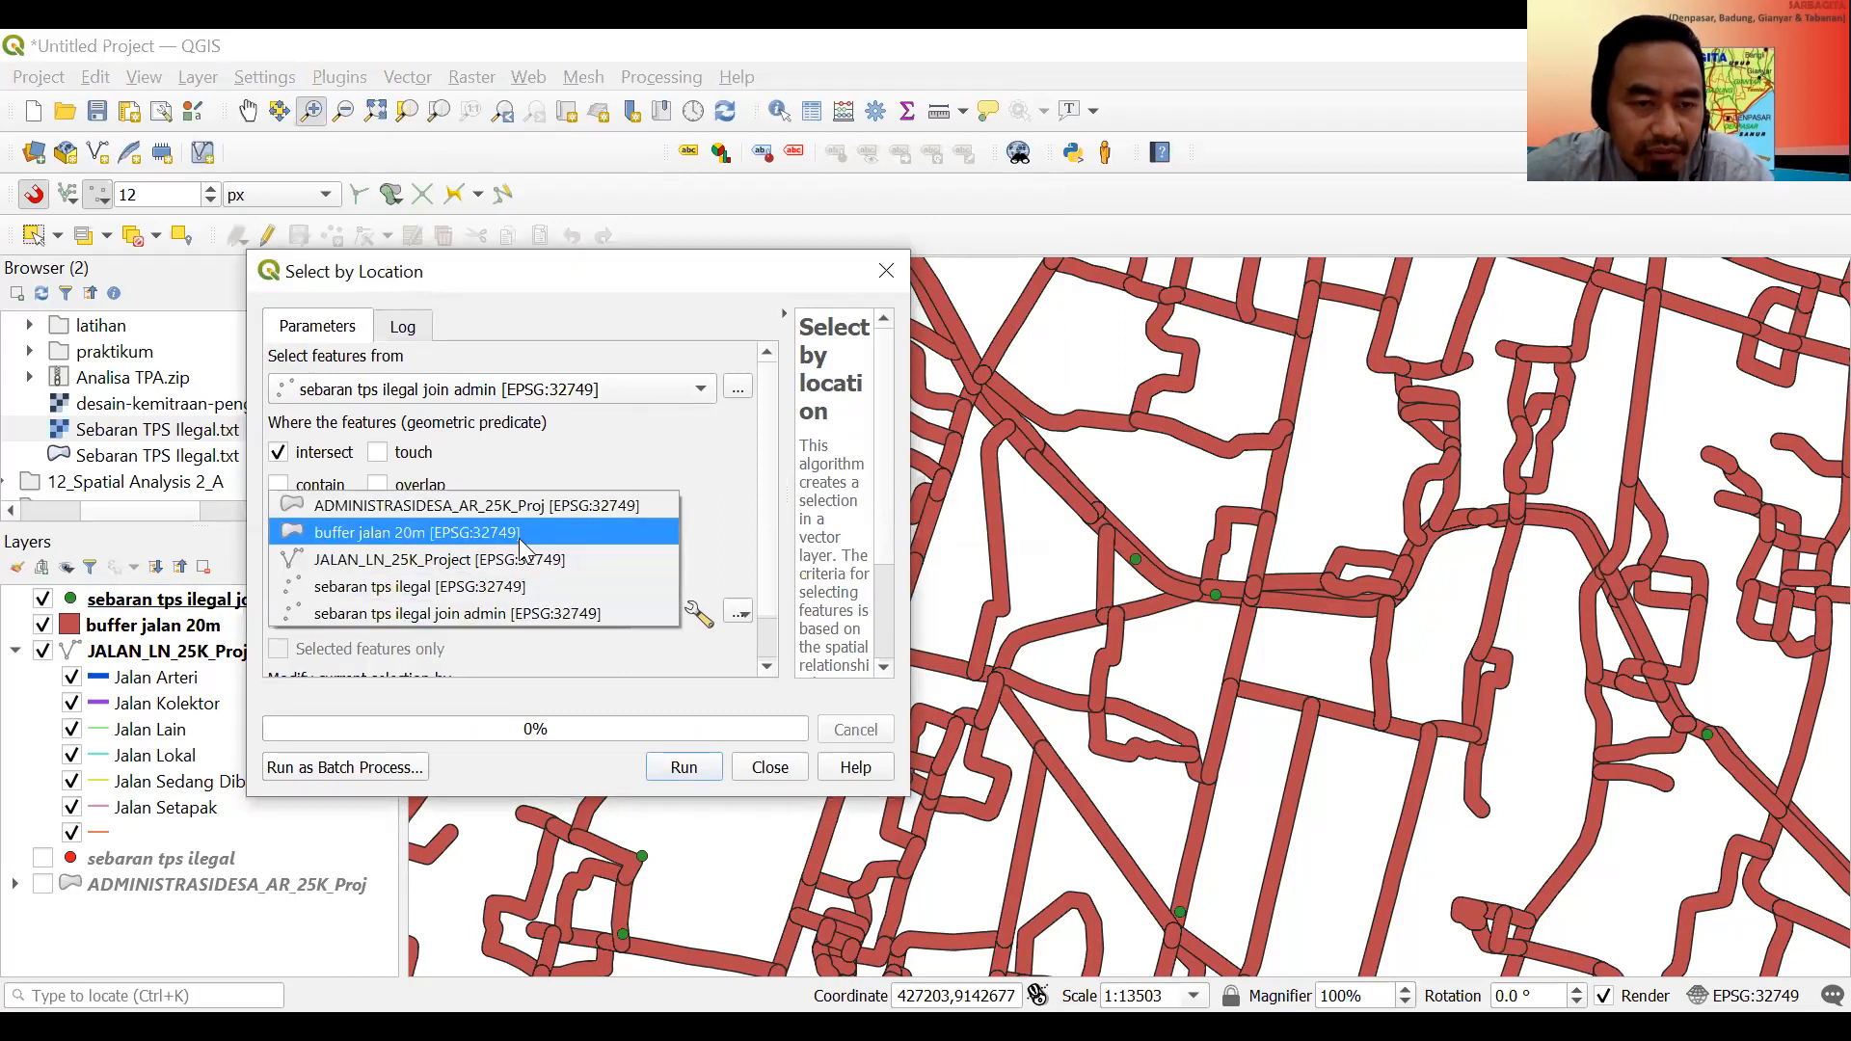
click(527, 540)
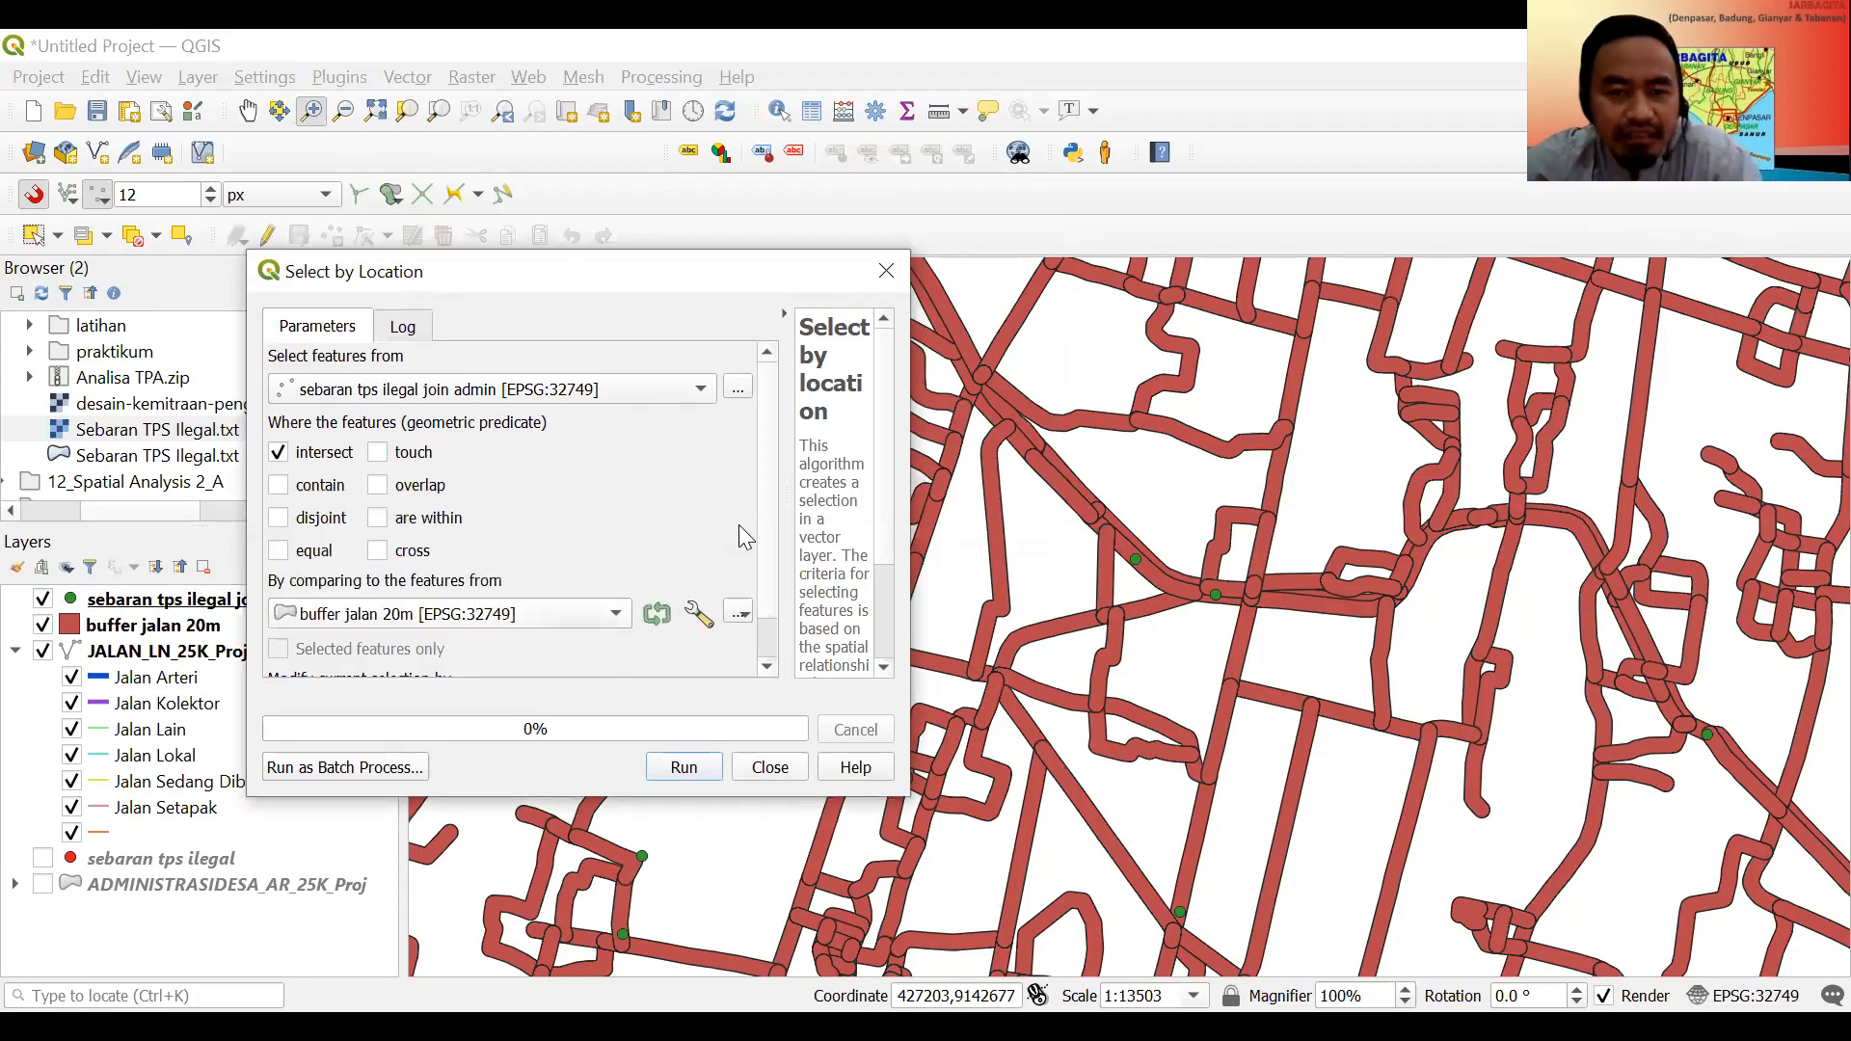
scroll(766, 499, down, 1)
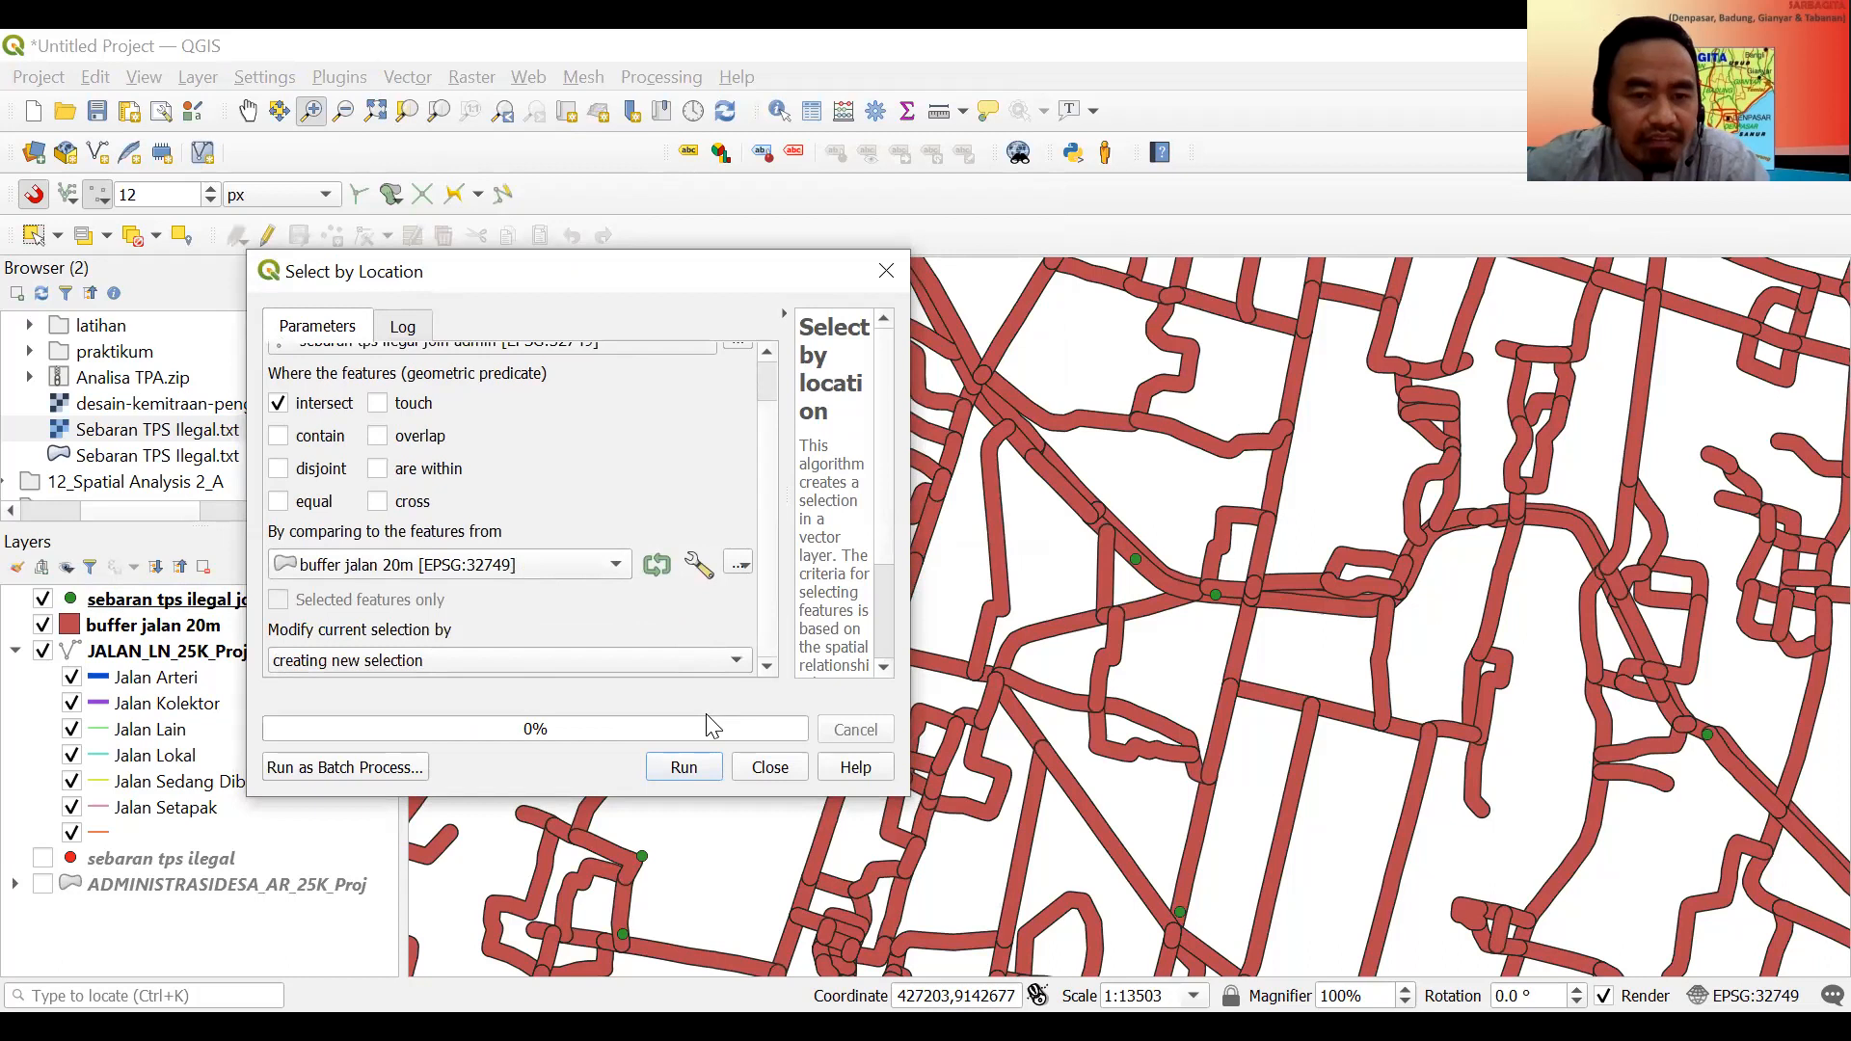
click(687, 768)
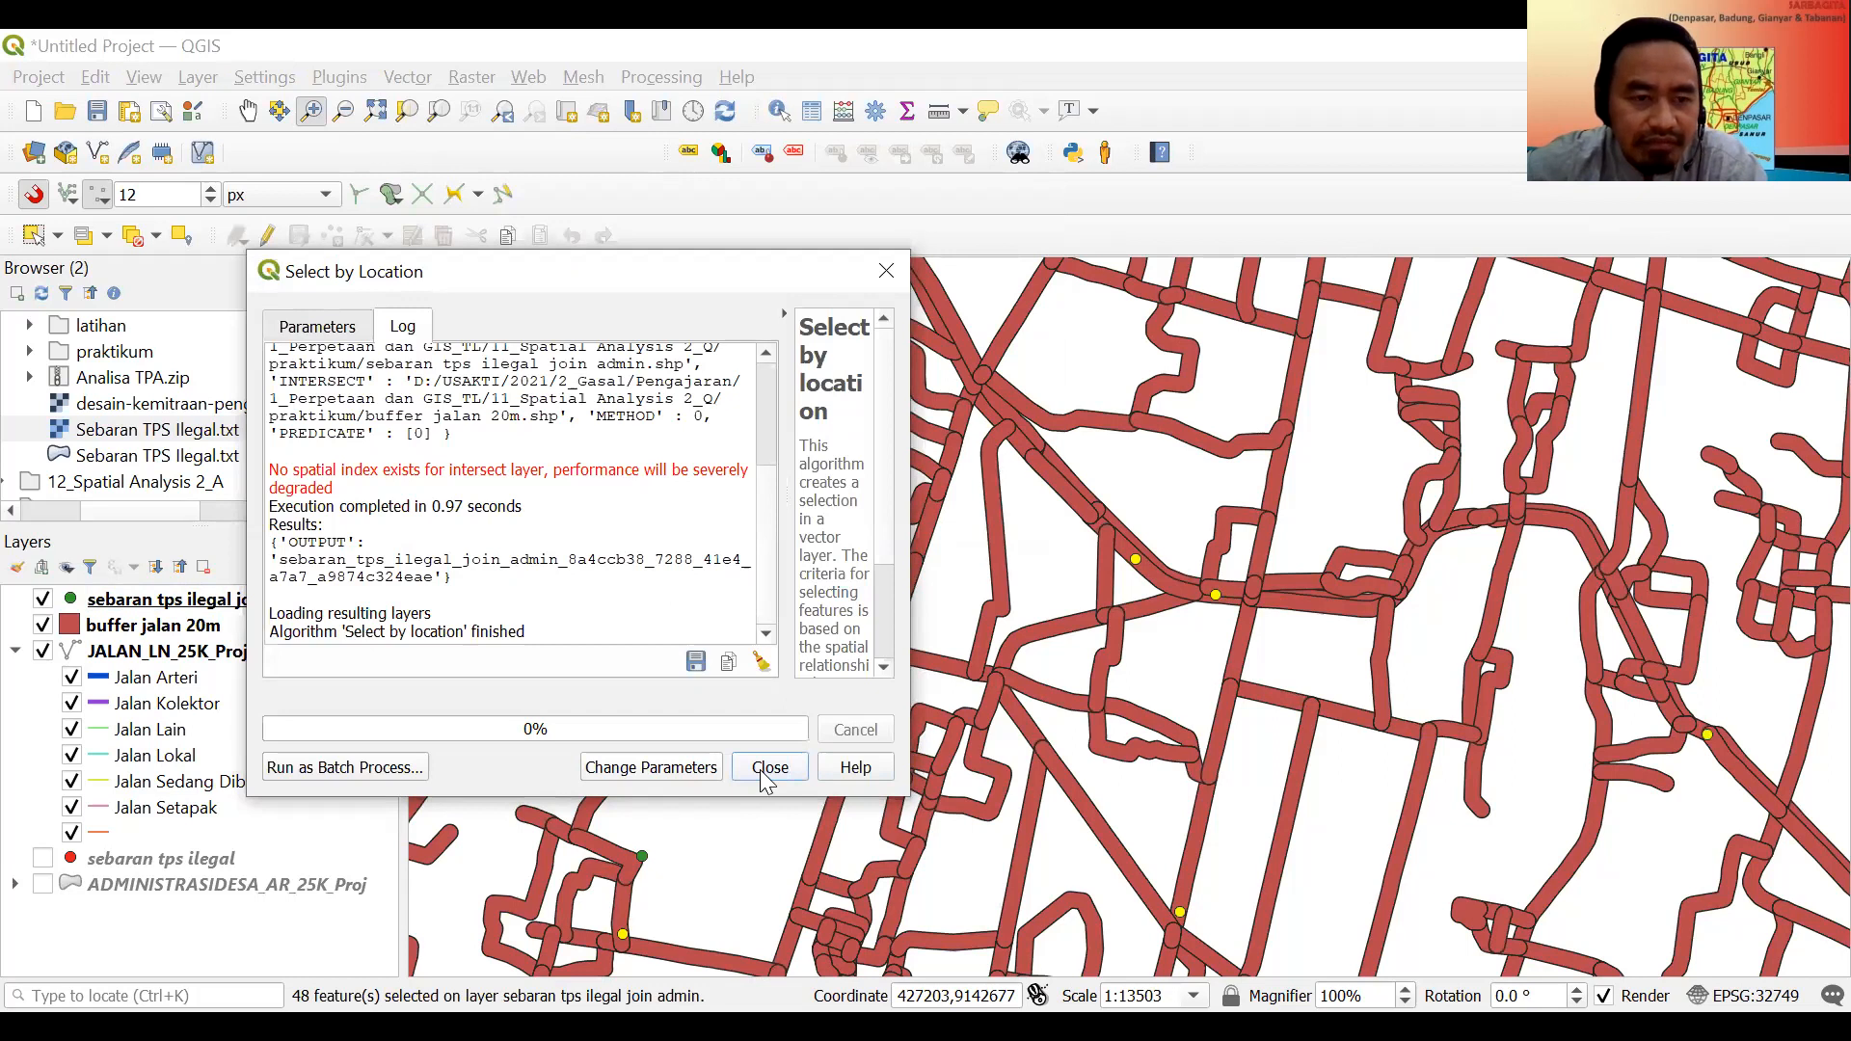
click(761, 771)
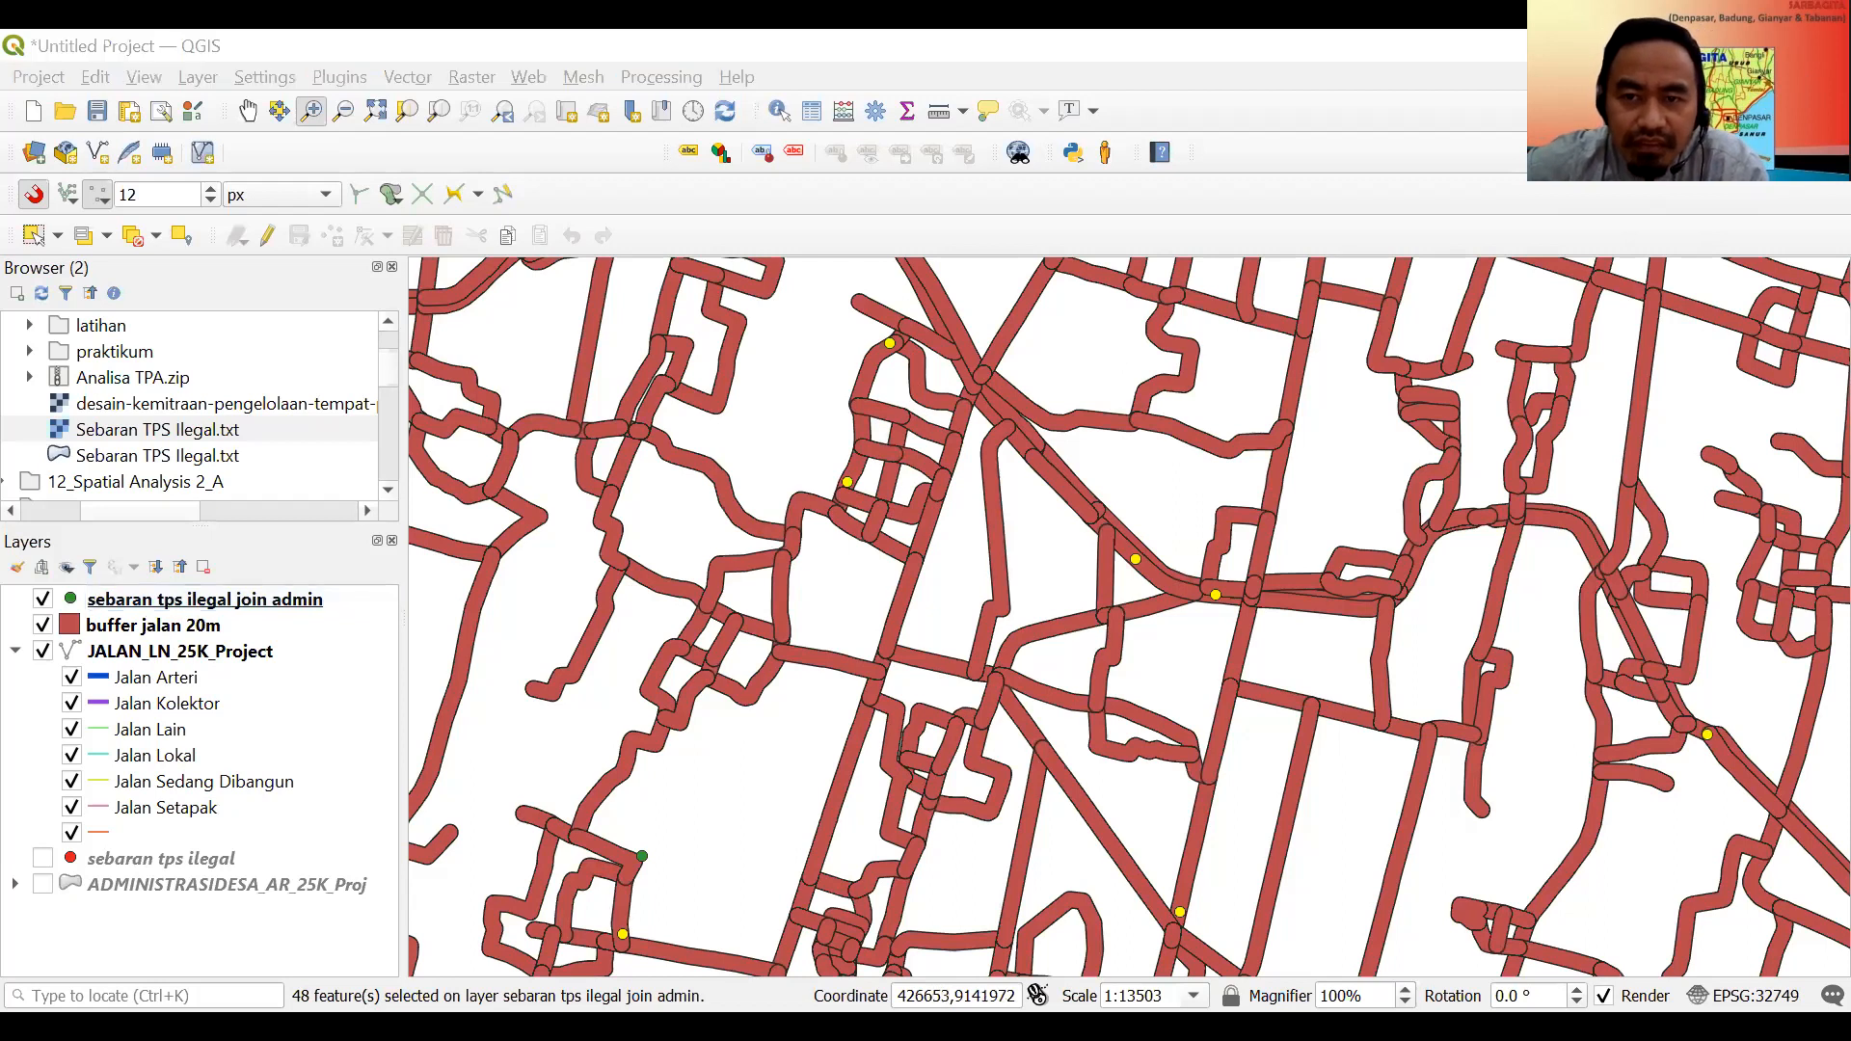
Deselect the selected features of the sebaran tps ilegal join admin layer.
right_click(202, 603)
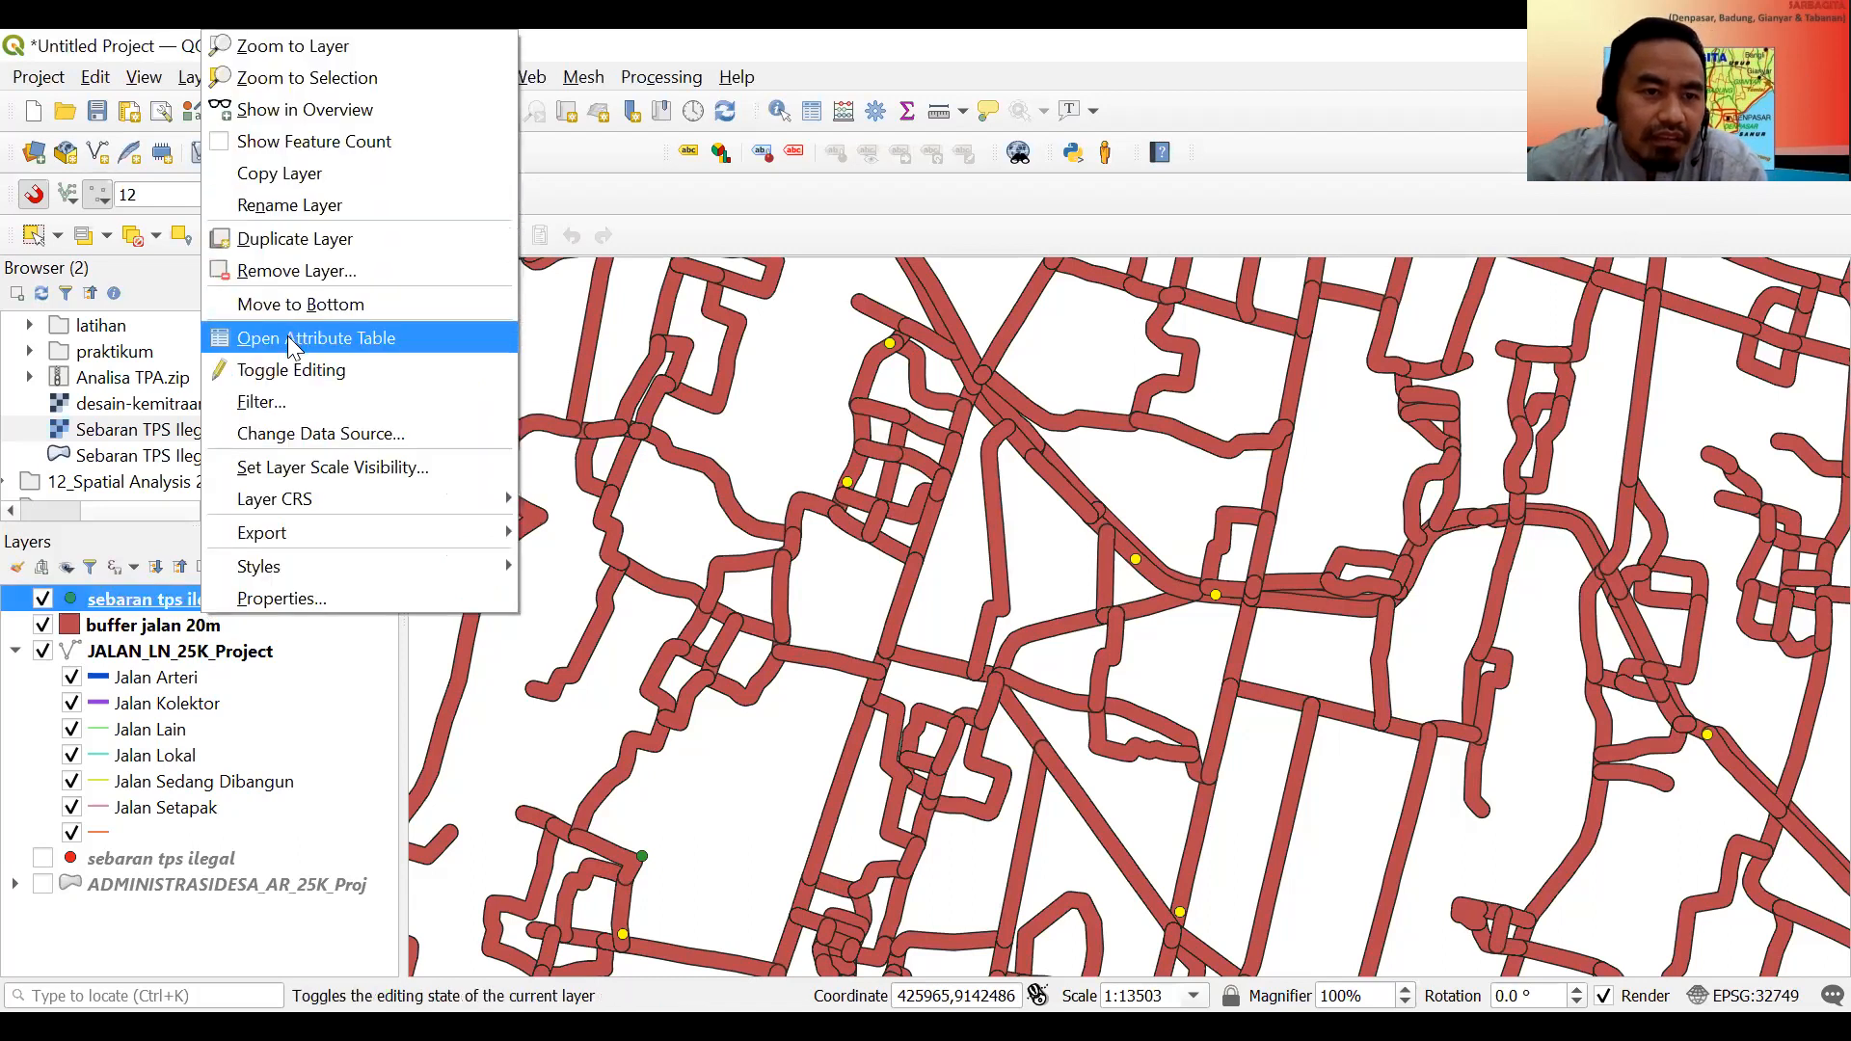
click(939, 573)
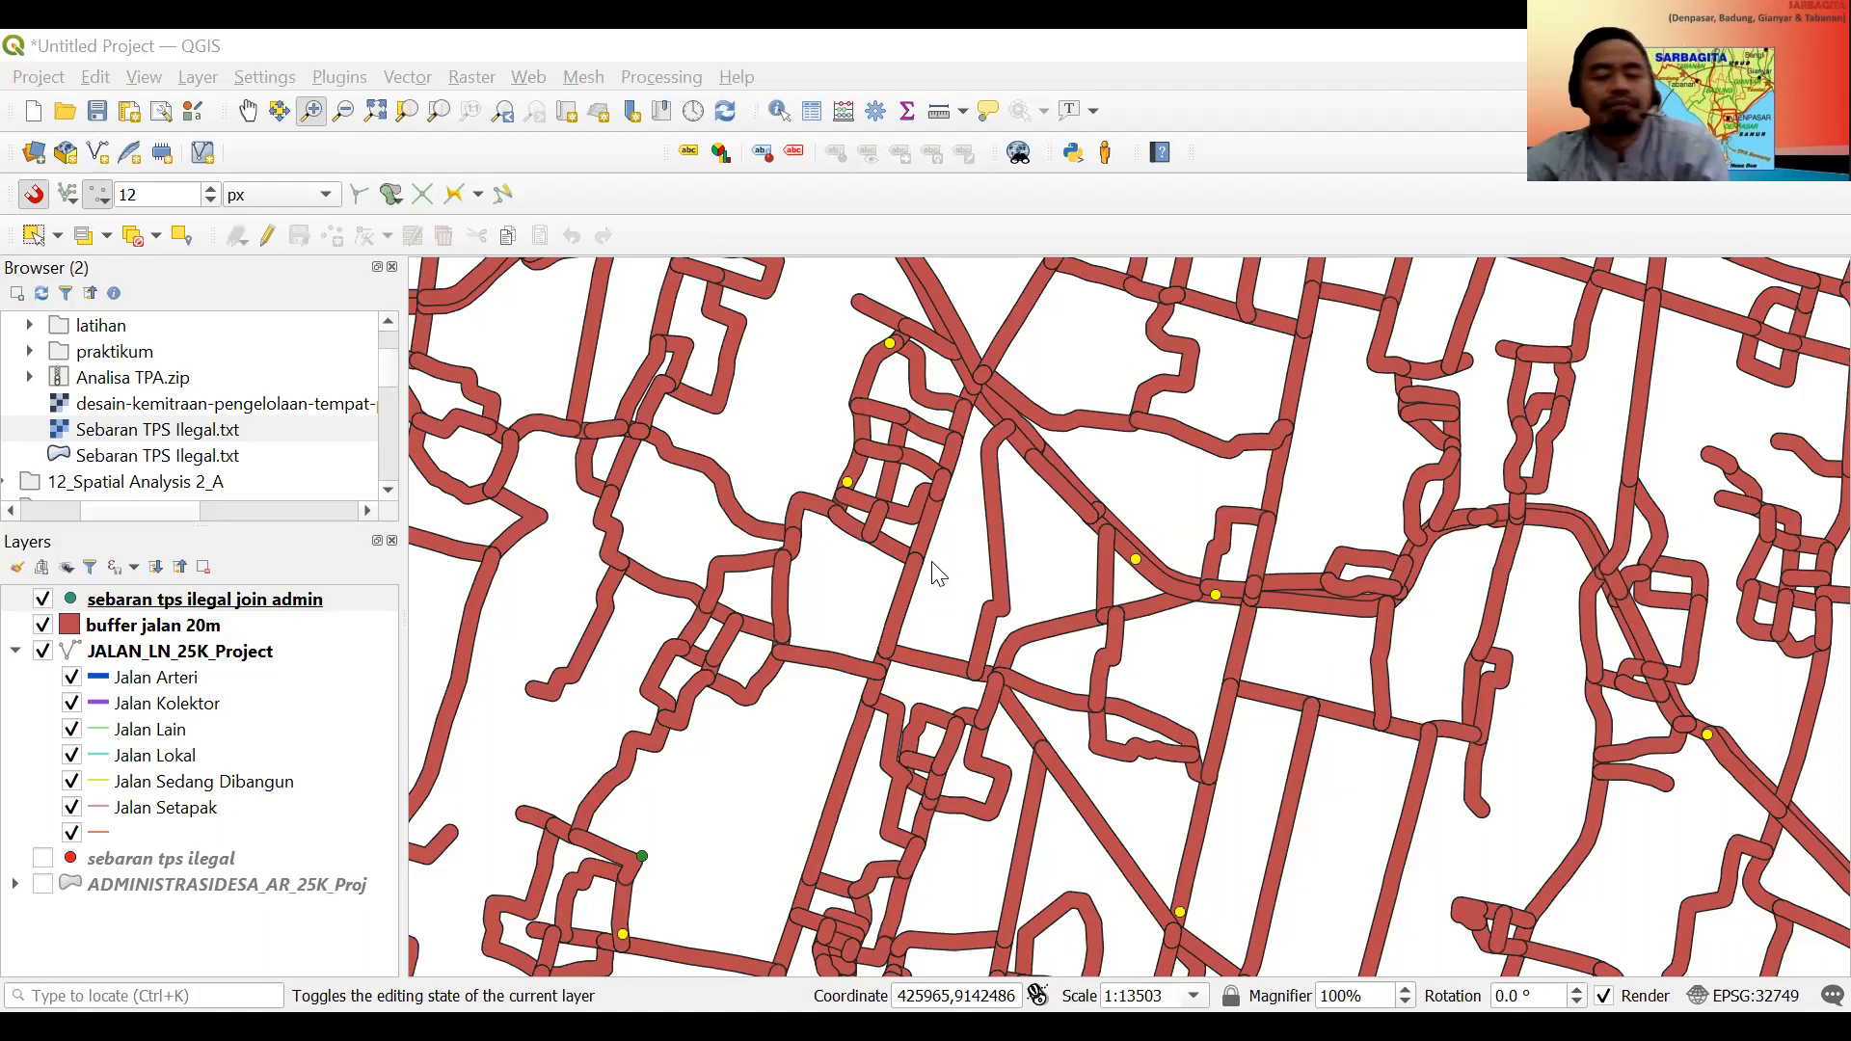
mouse_move(933, 572)
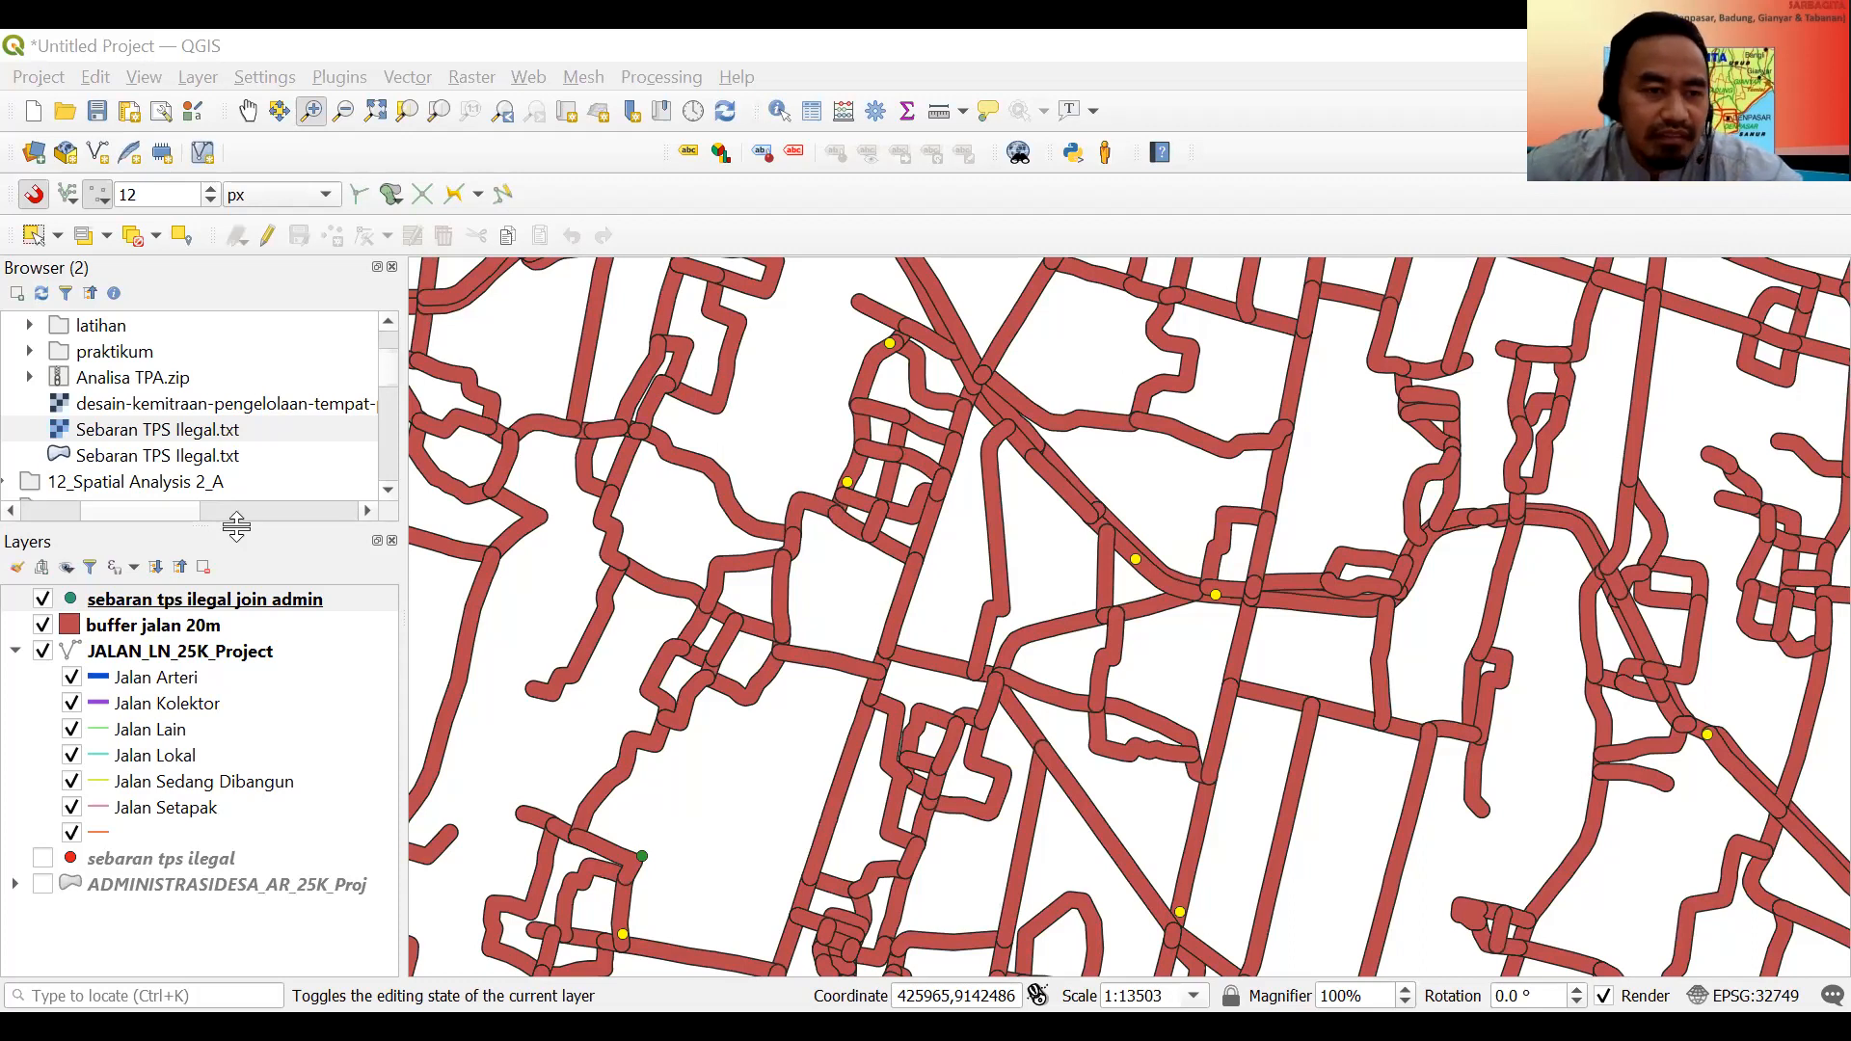
click(156, 239)
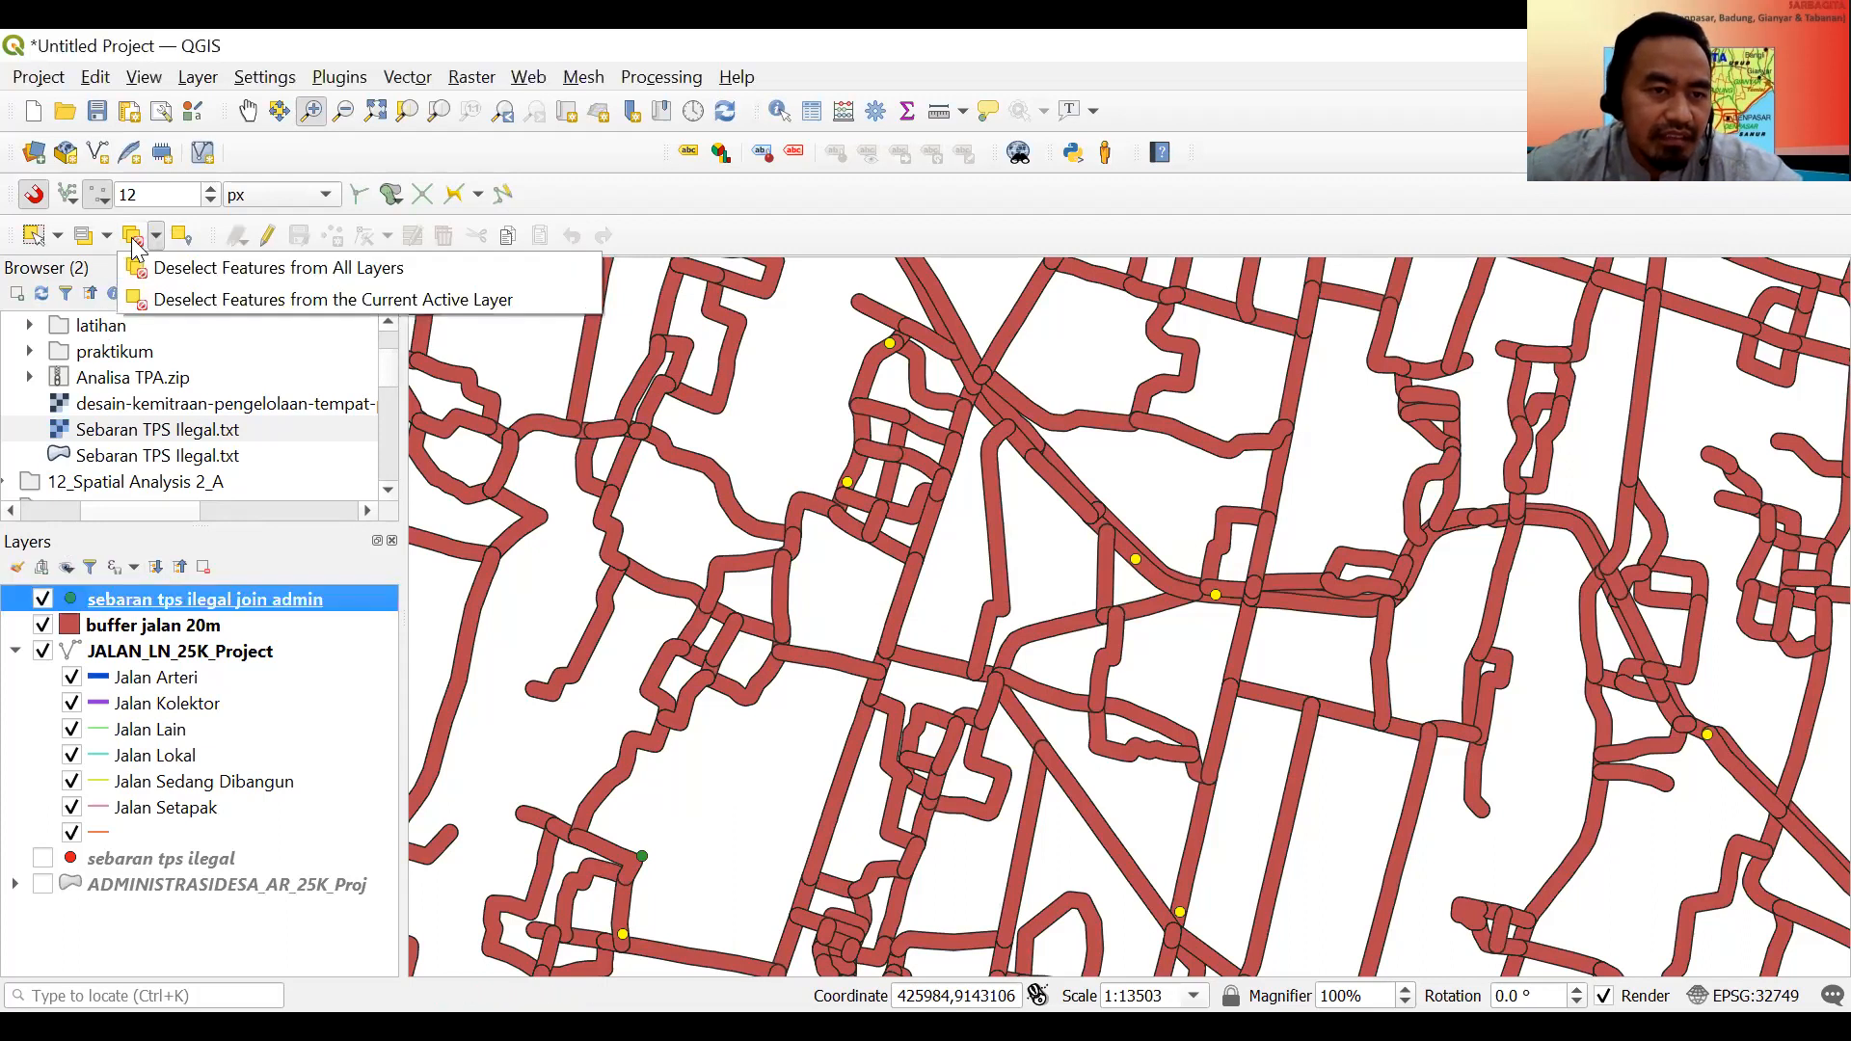
click(133, 242)
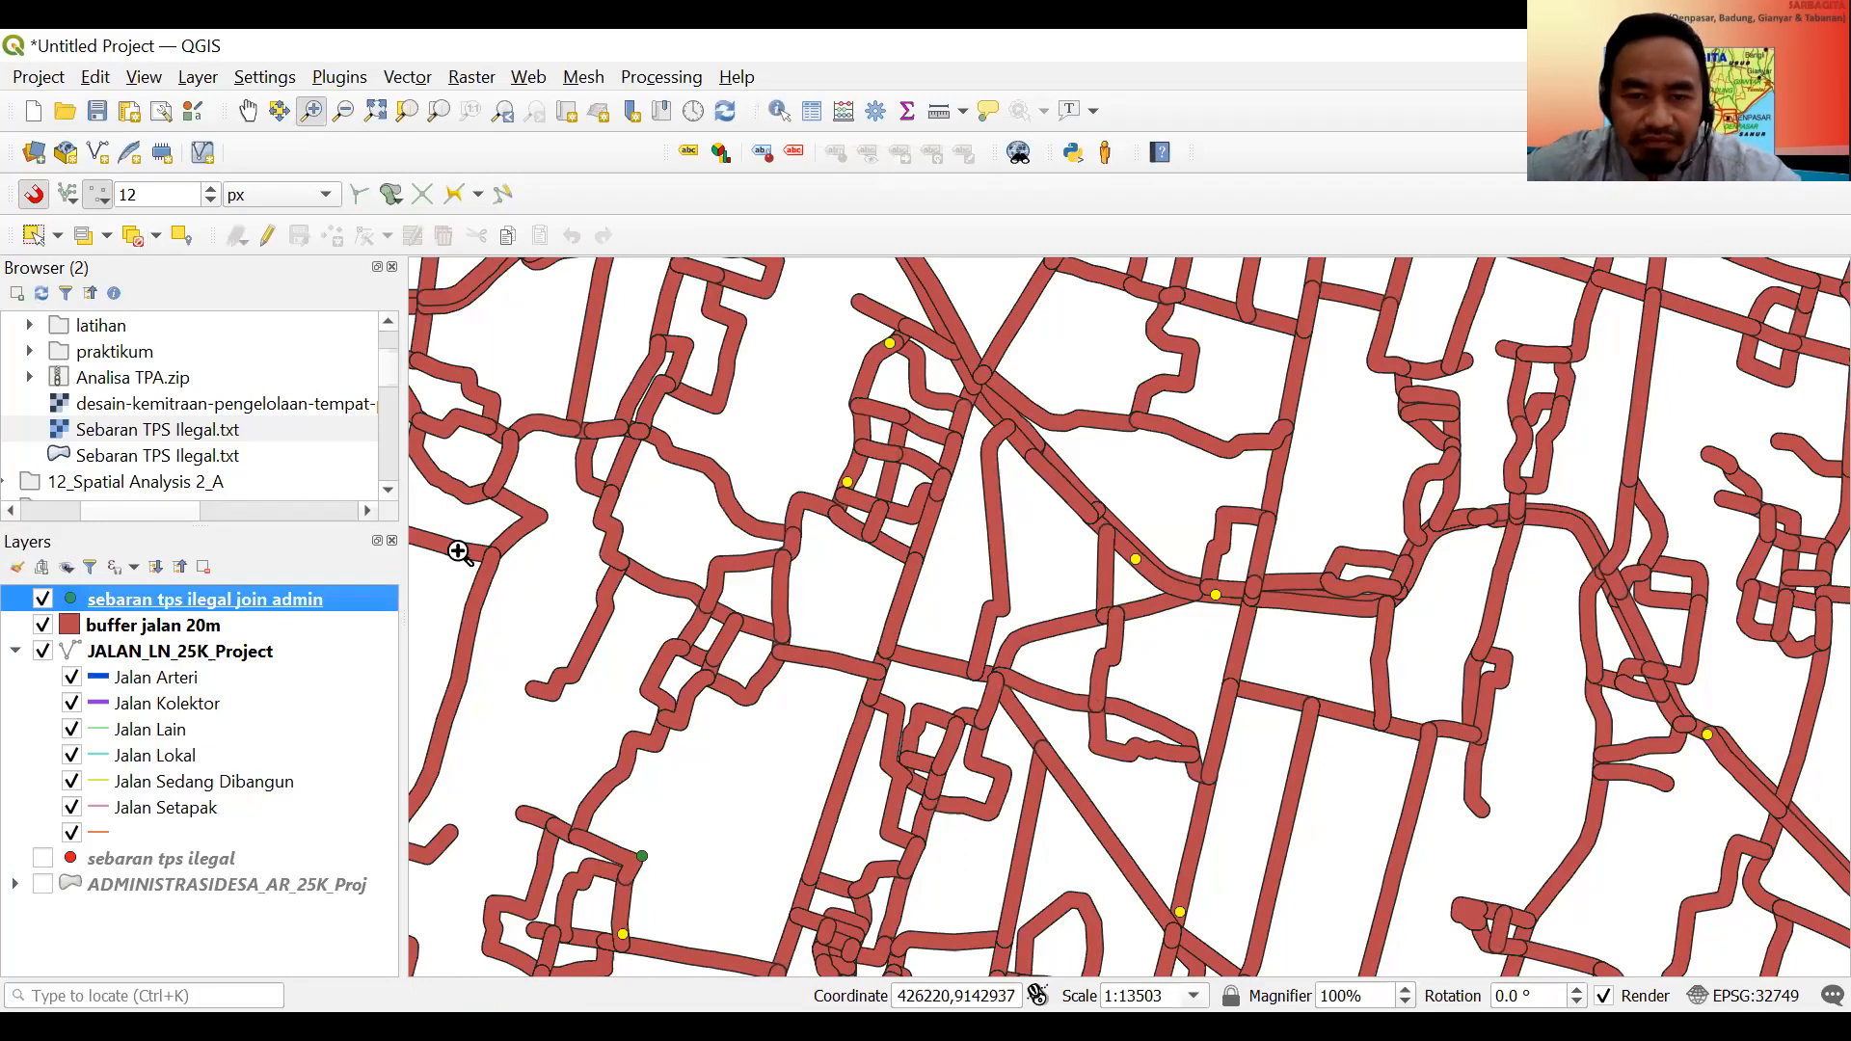
click(136, 244)
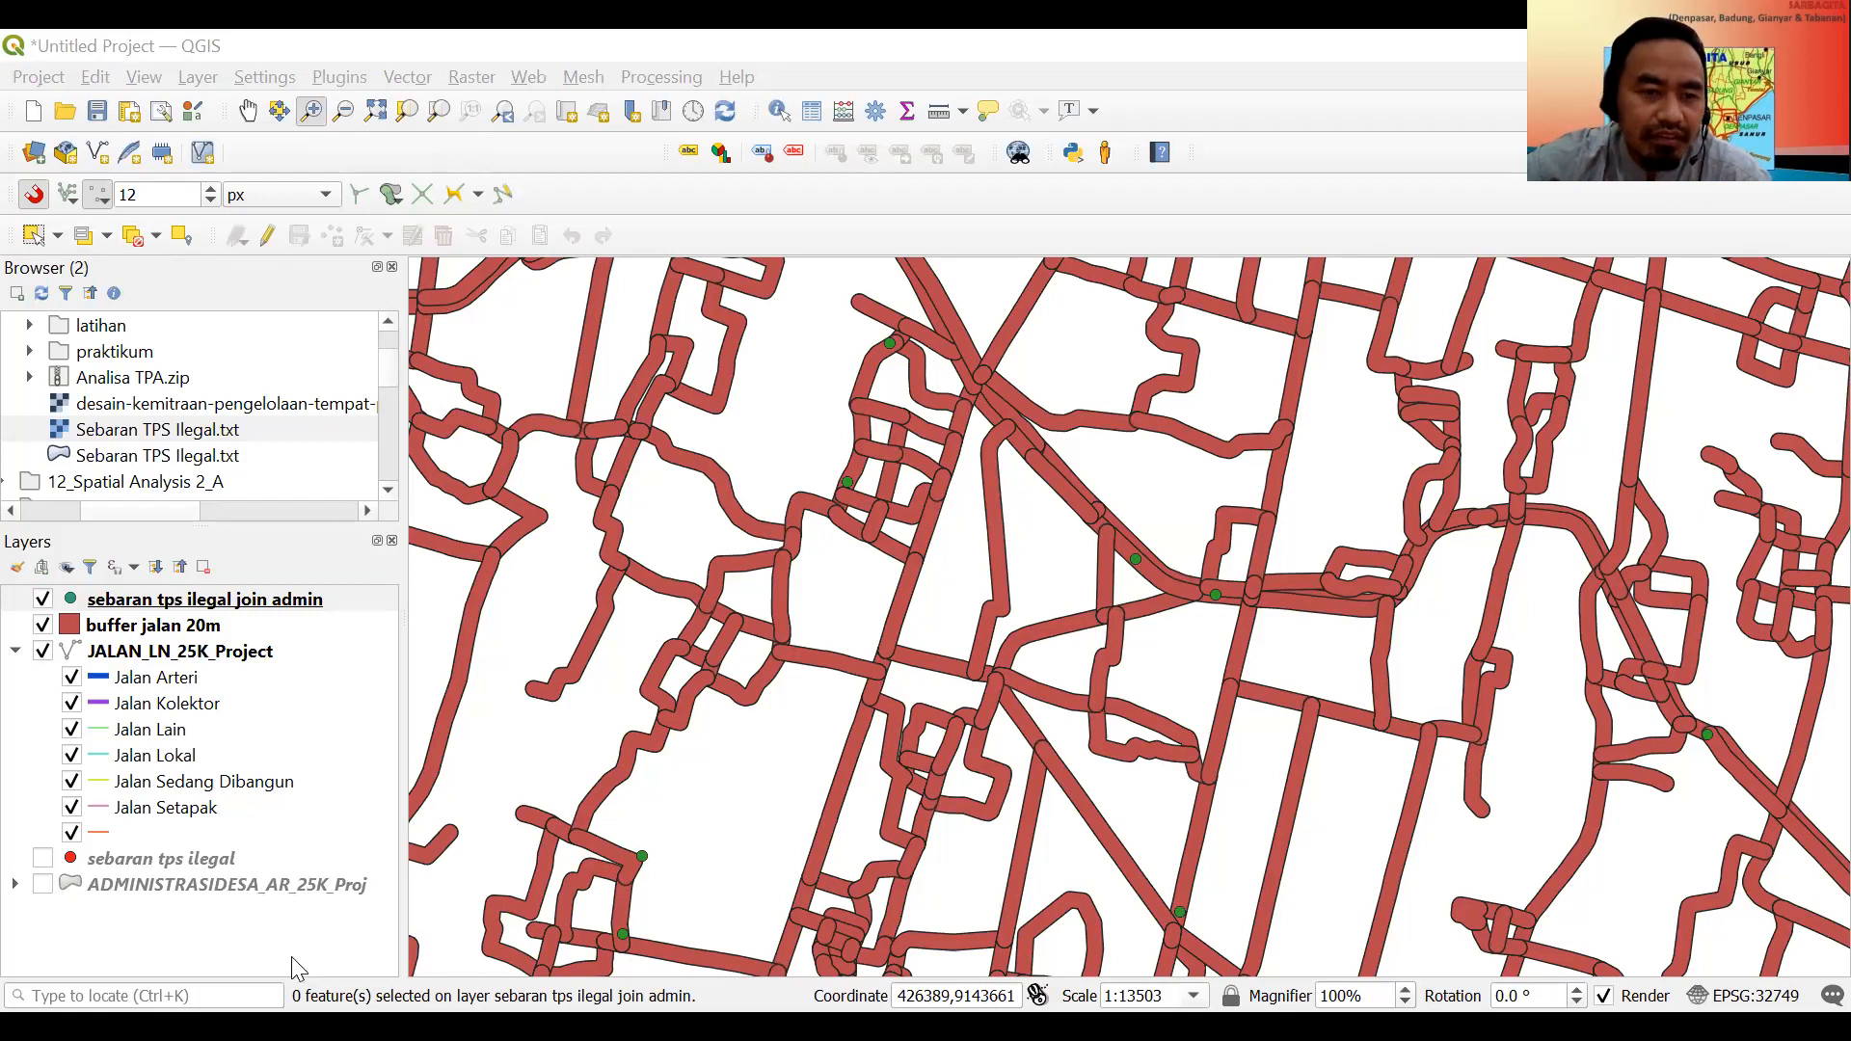
Start Join Attributes by Location on the sebaran tps ilegal join admin layer with buffer jalan 20m as the join layer.
click(406, 81)
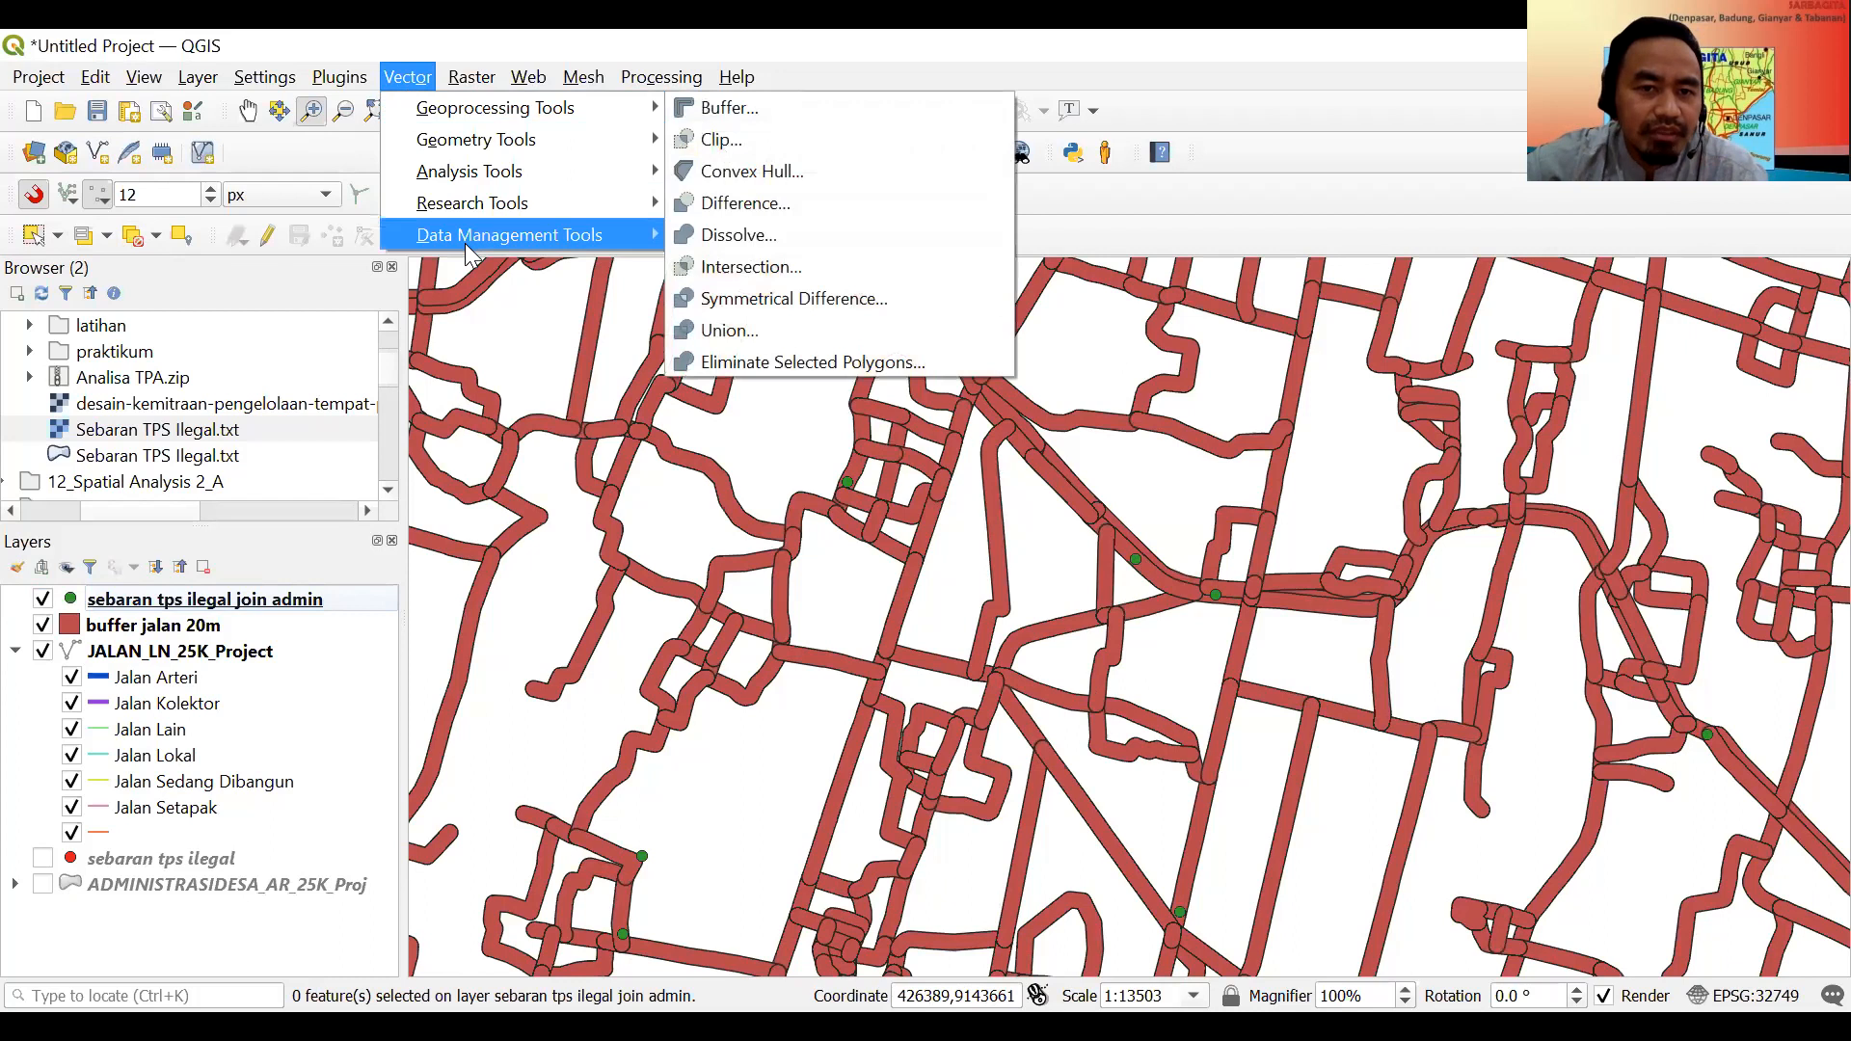
mouse_move(466, 244)
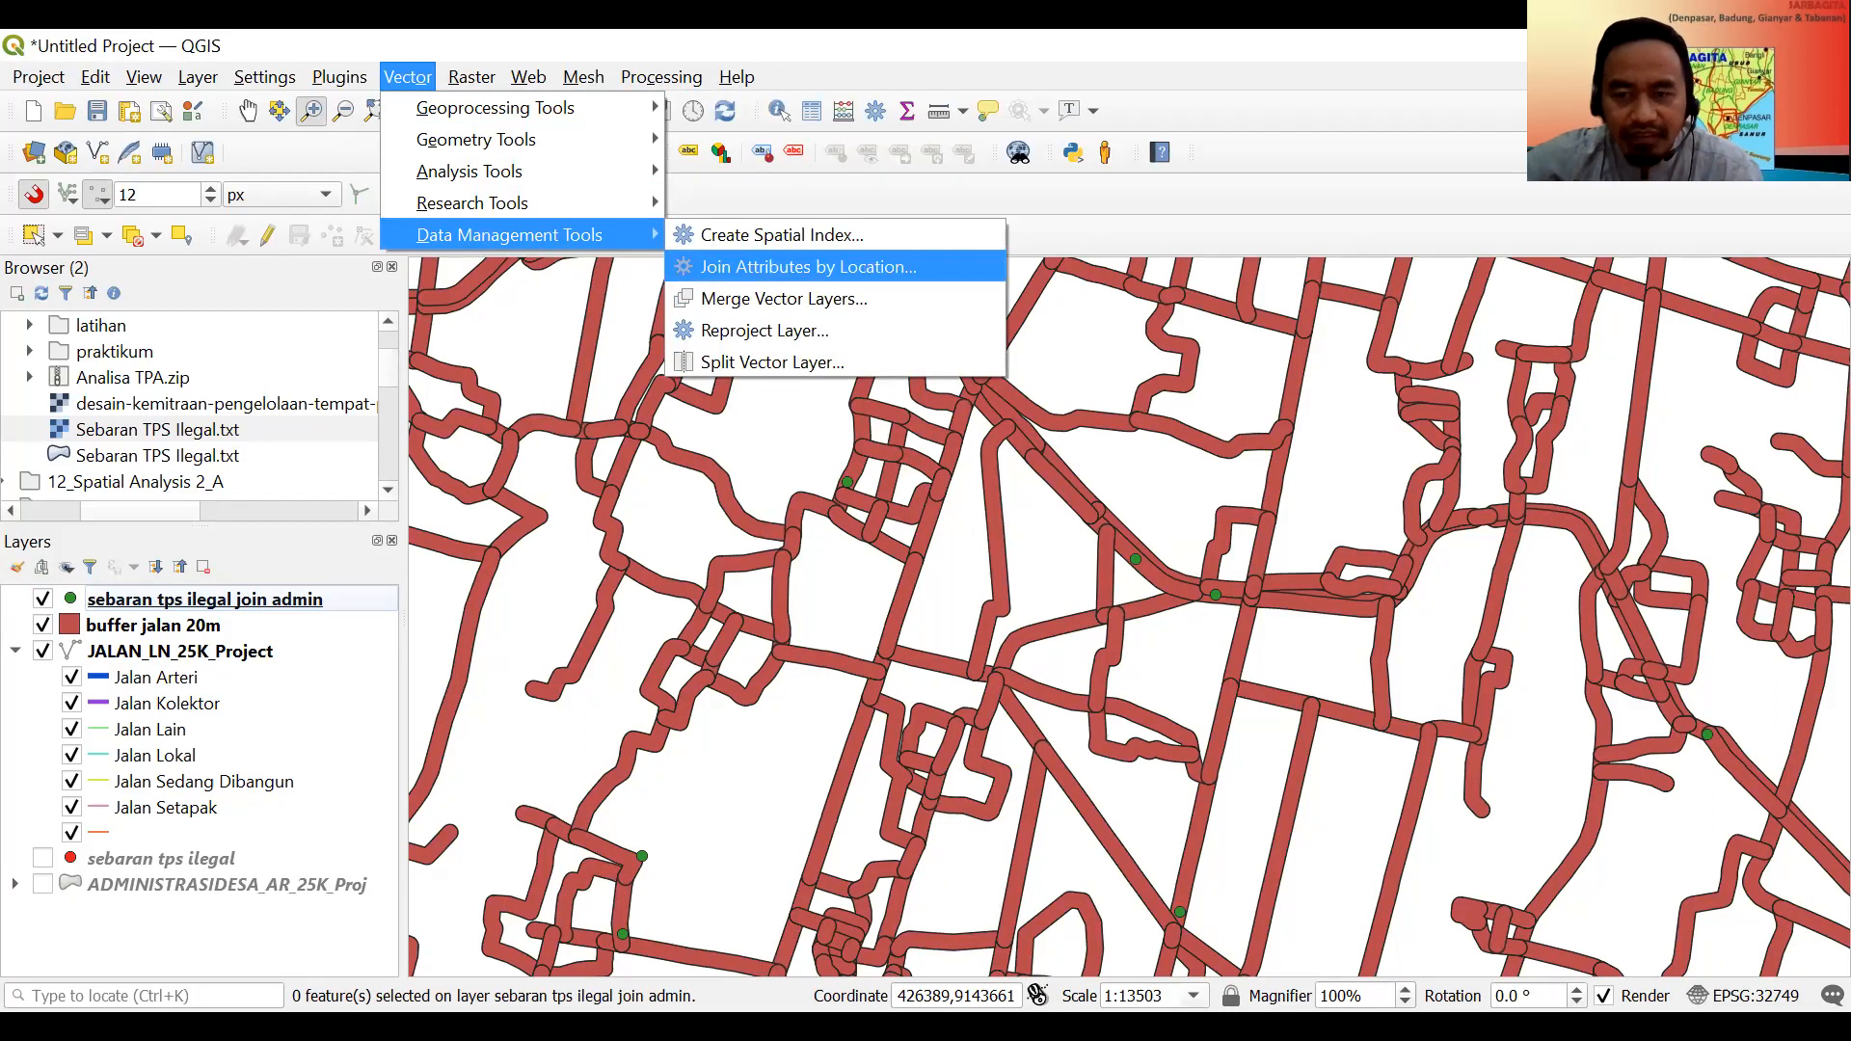
click(808, 267)
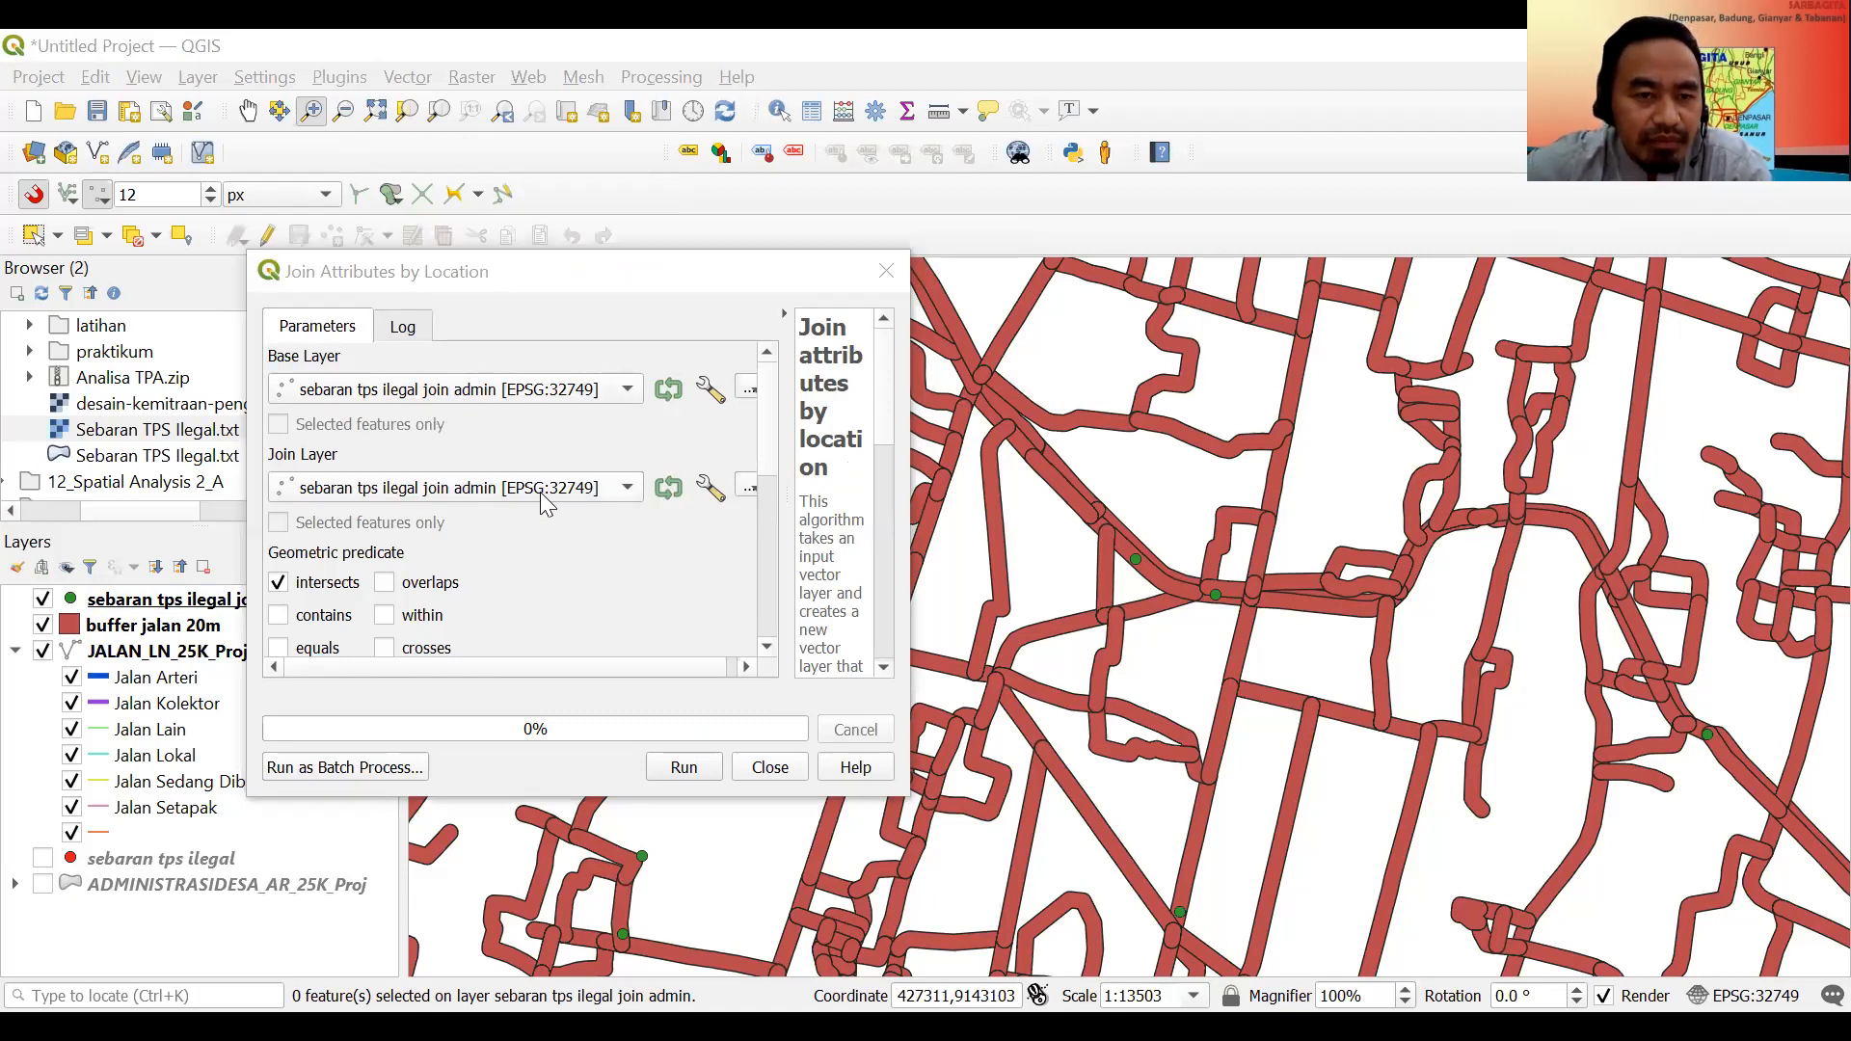
click(627, 488)
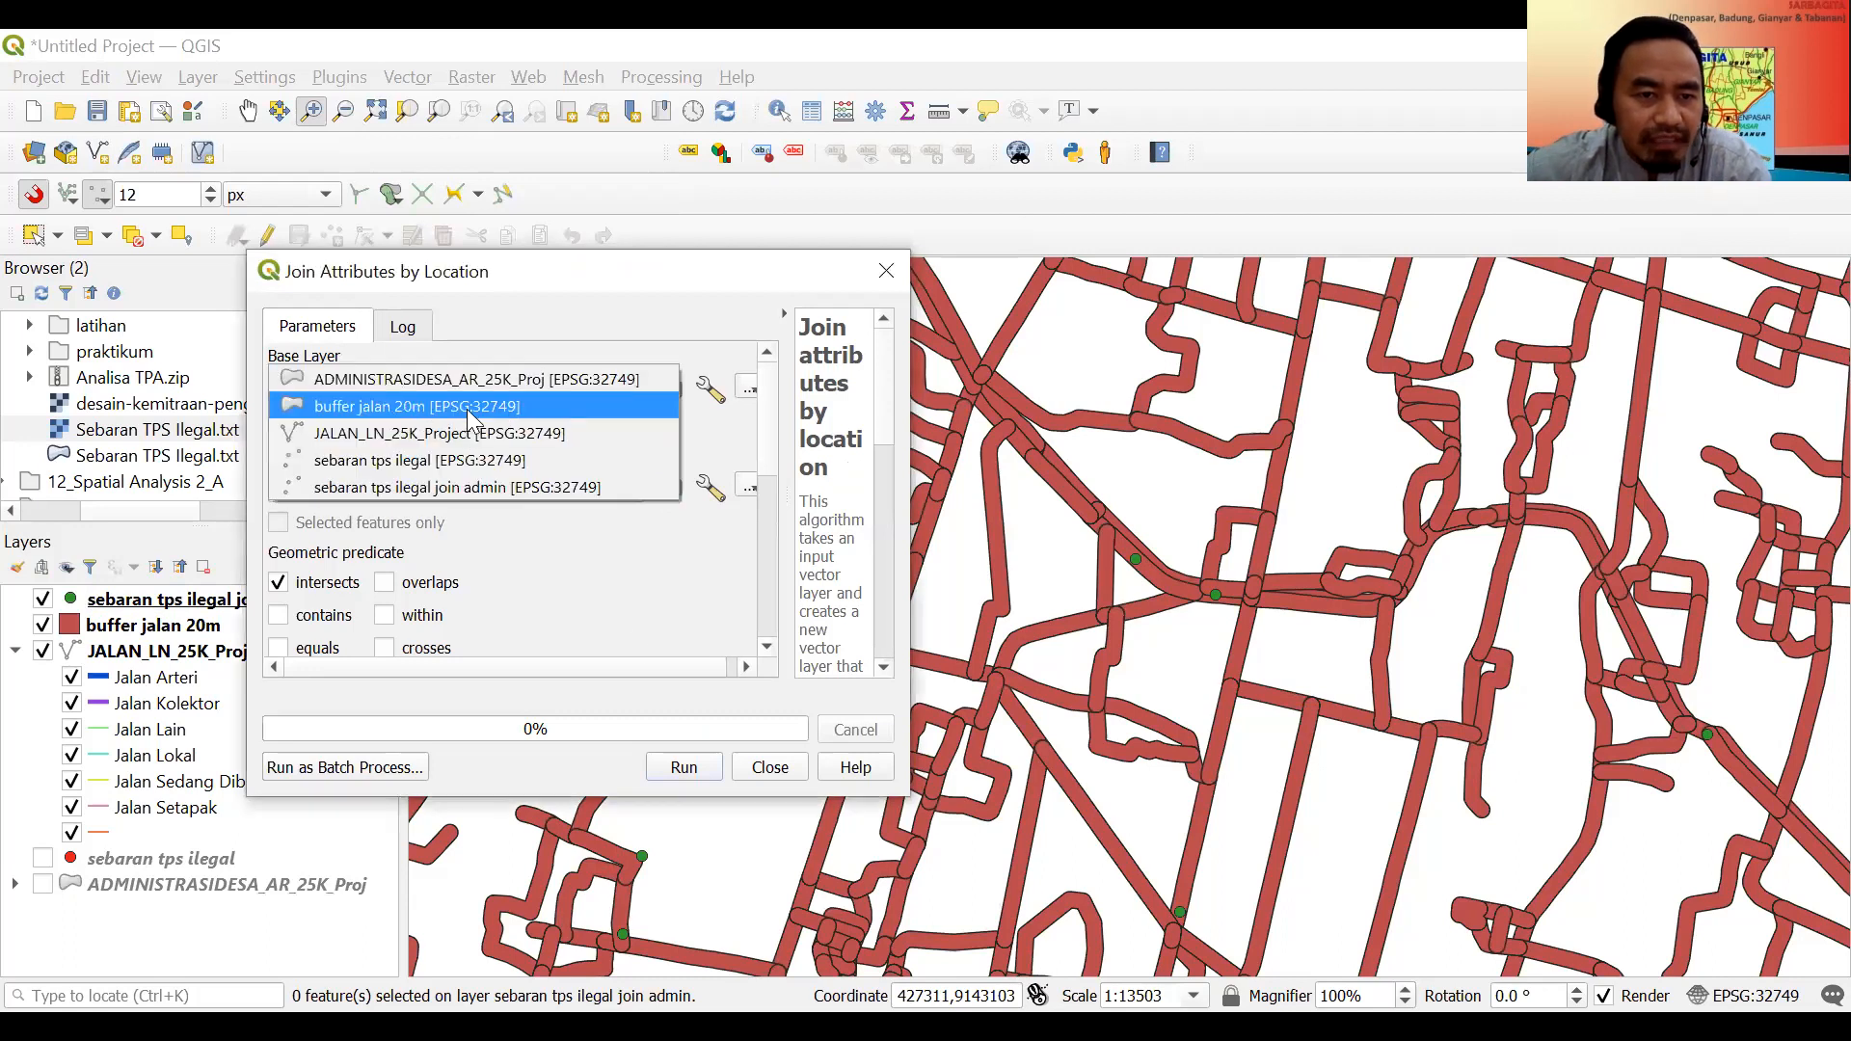
click(467, 408)
drag(767, 449, 779, 548)
scroll(779, 612, down, 1)
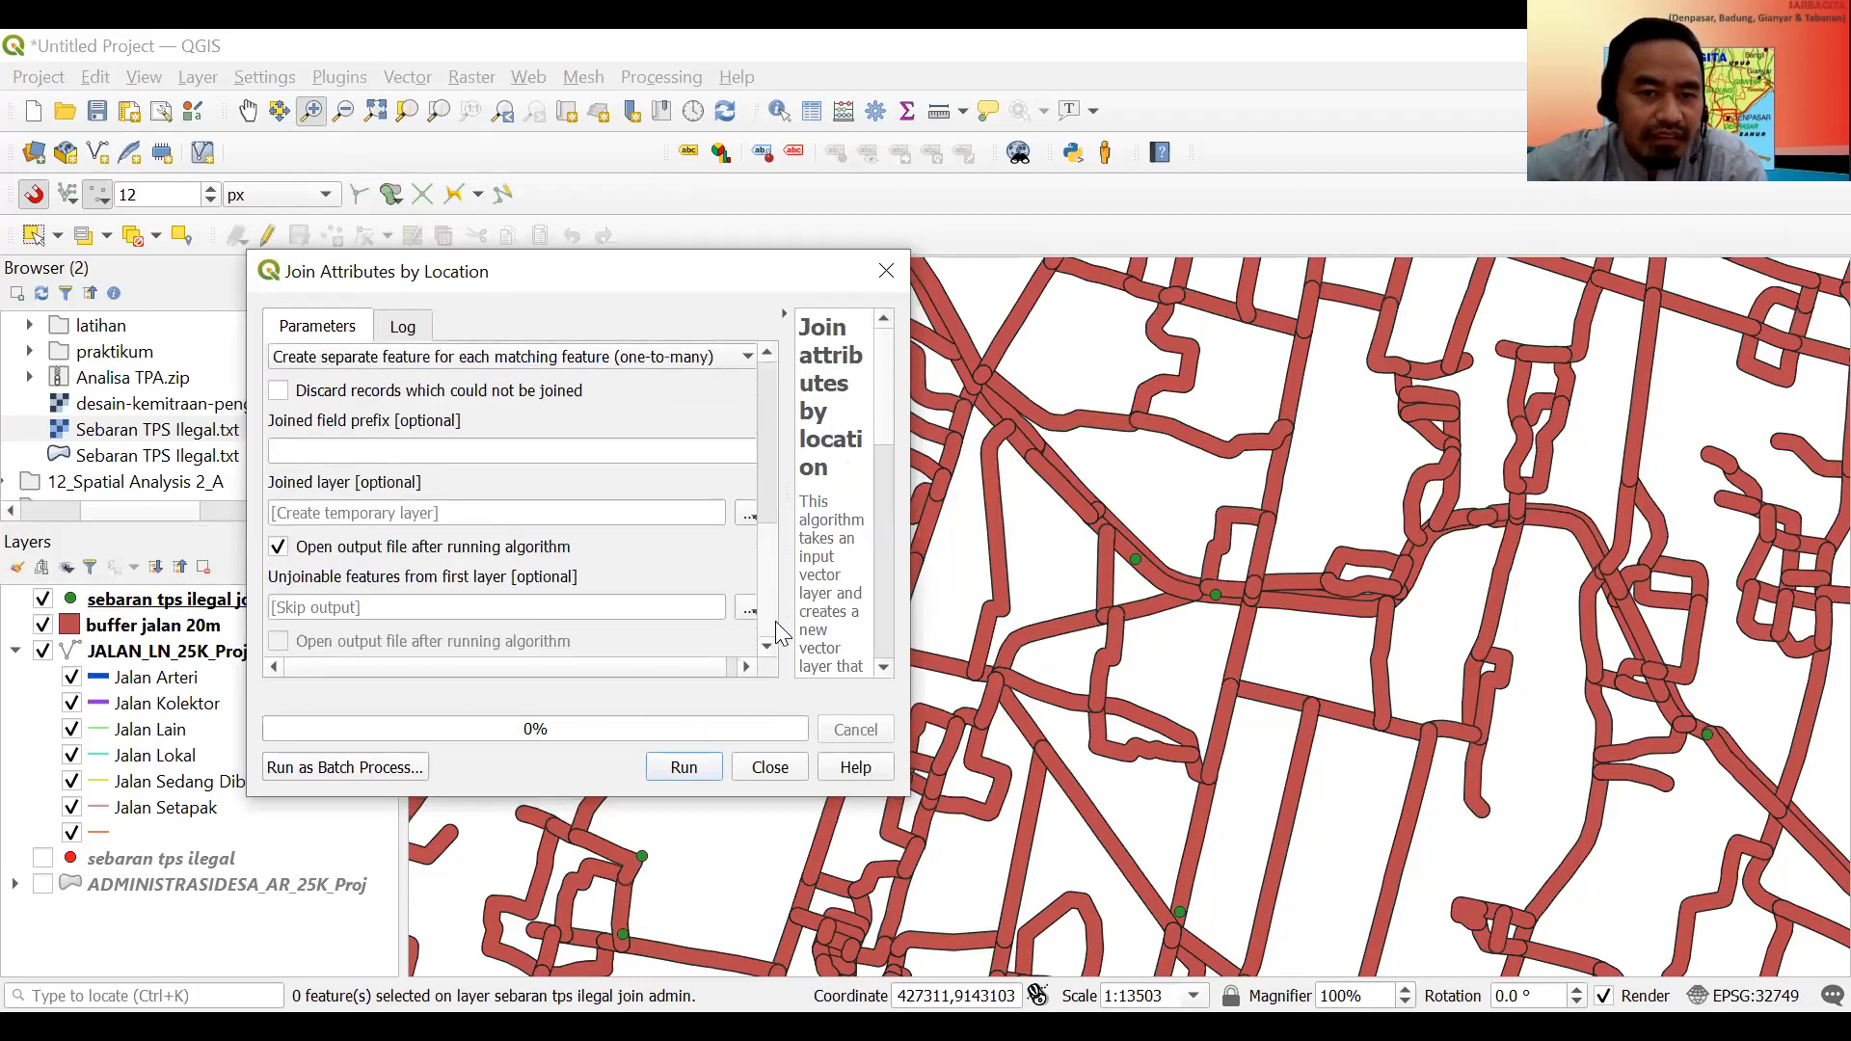
Set the joined layer to save as the shapefile "sebaran tps ilegal join admin join jalan.shp" in the praktikum folder.
click(750, 518)
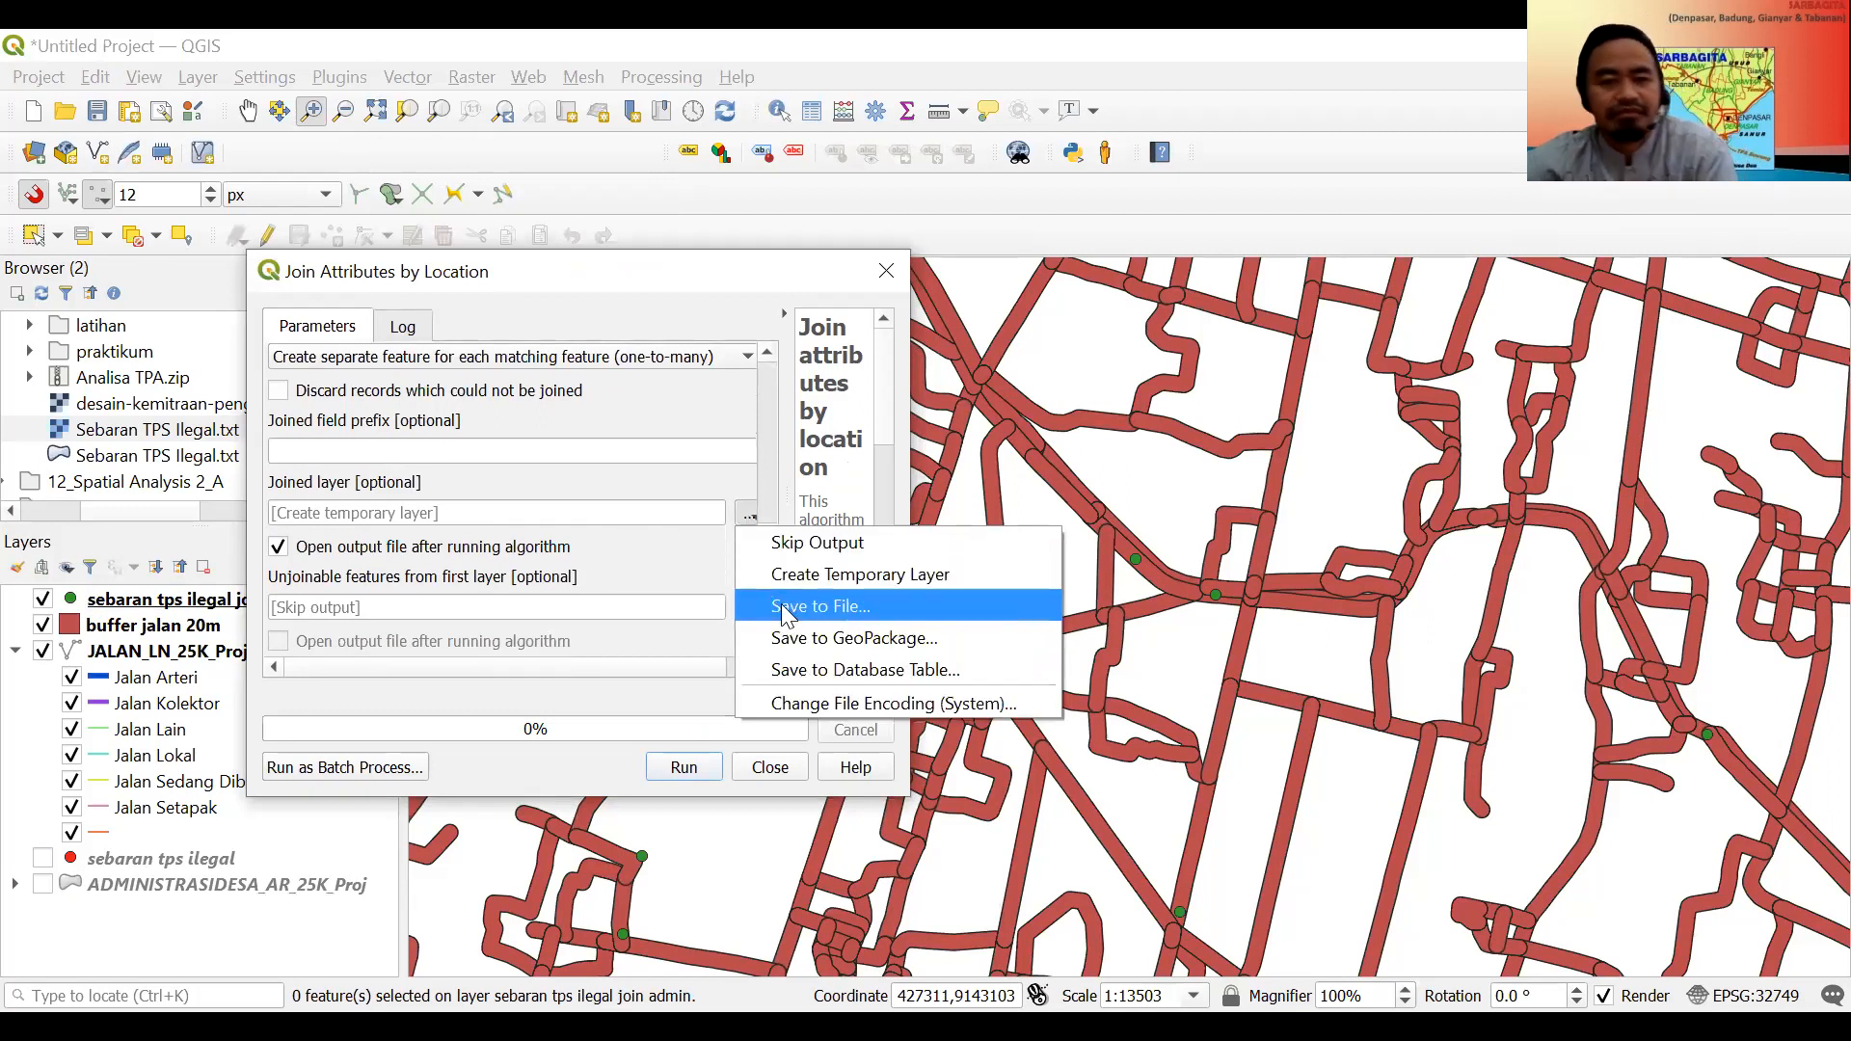
click(786, 607)
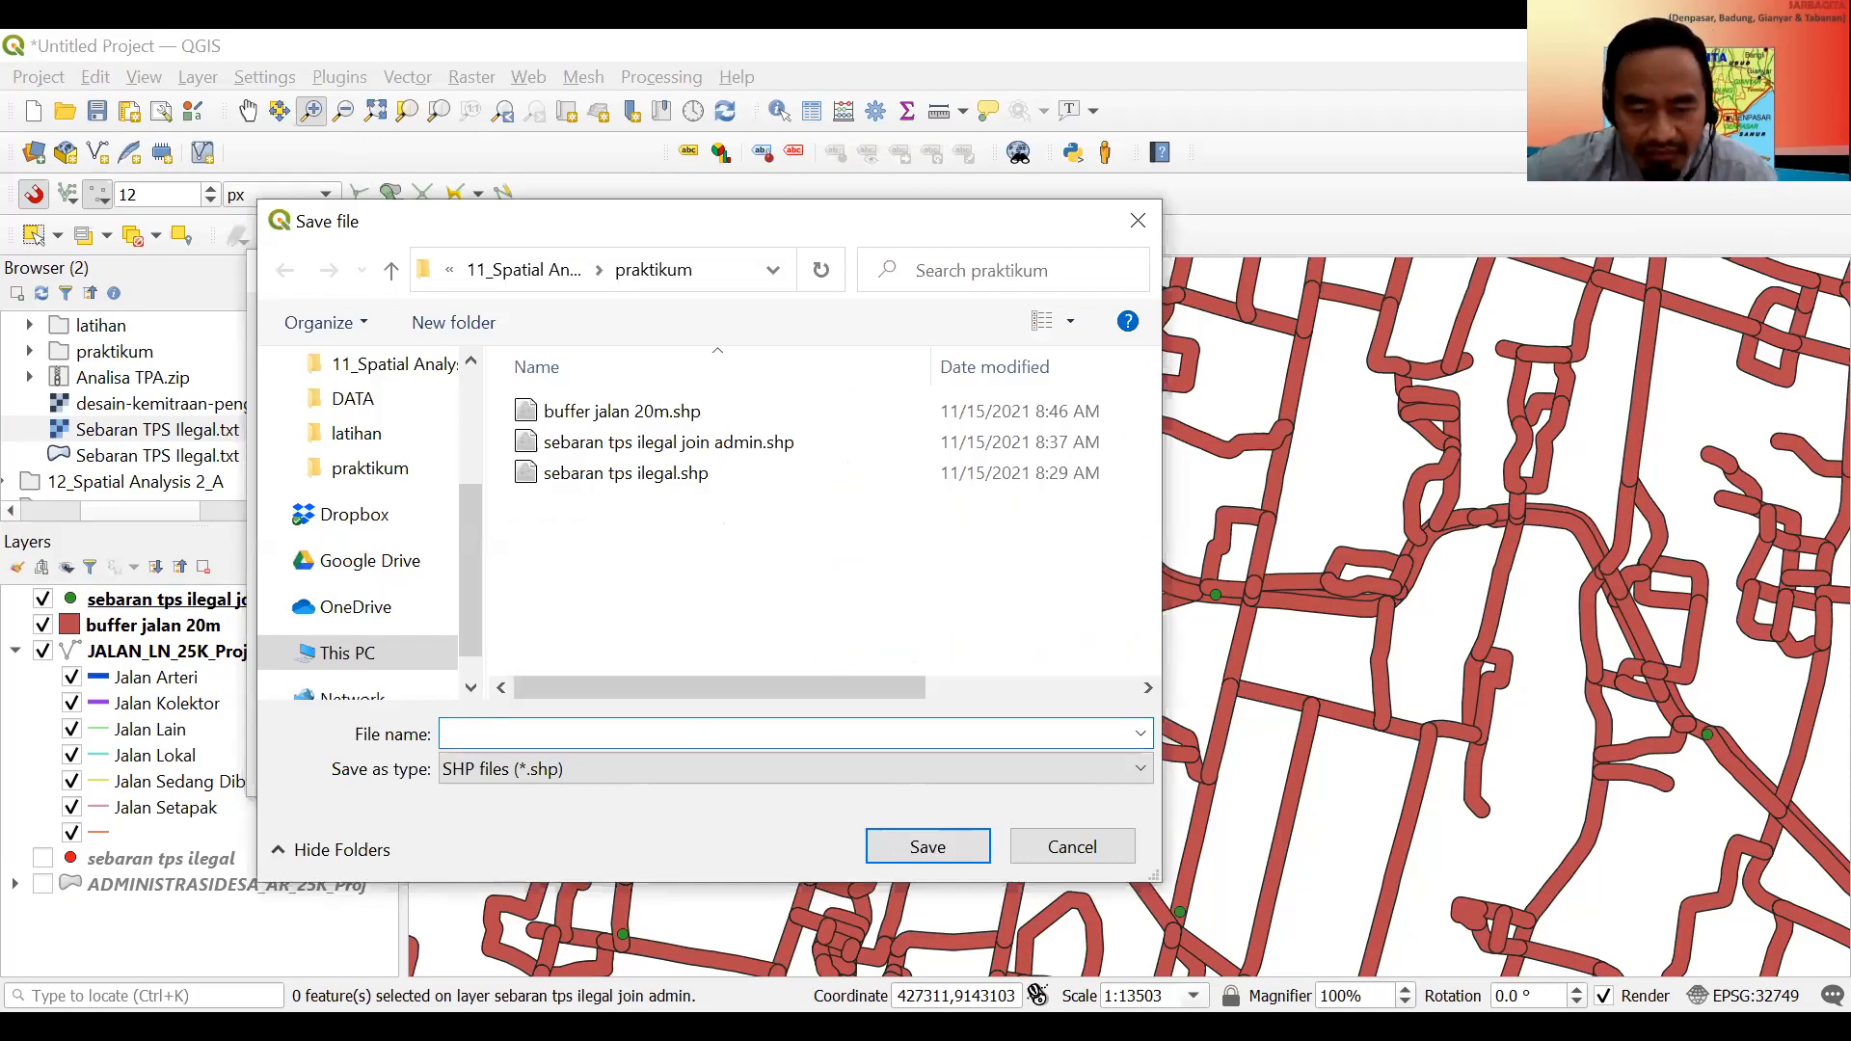
click(1366, 783)
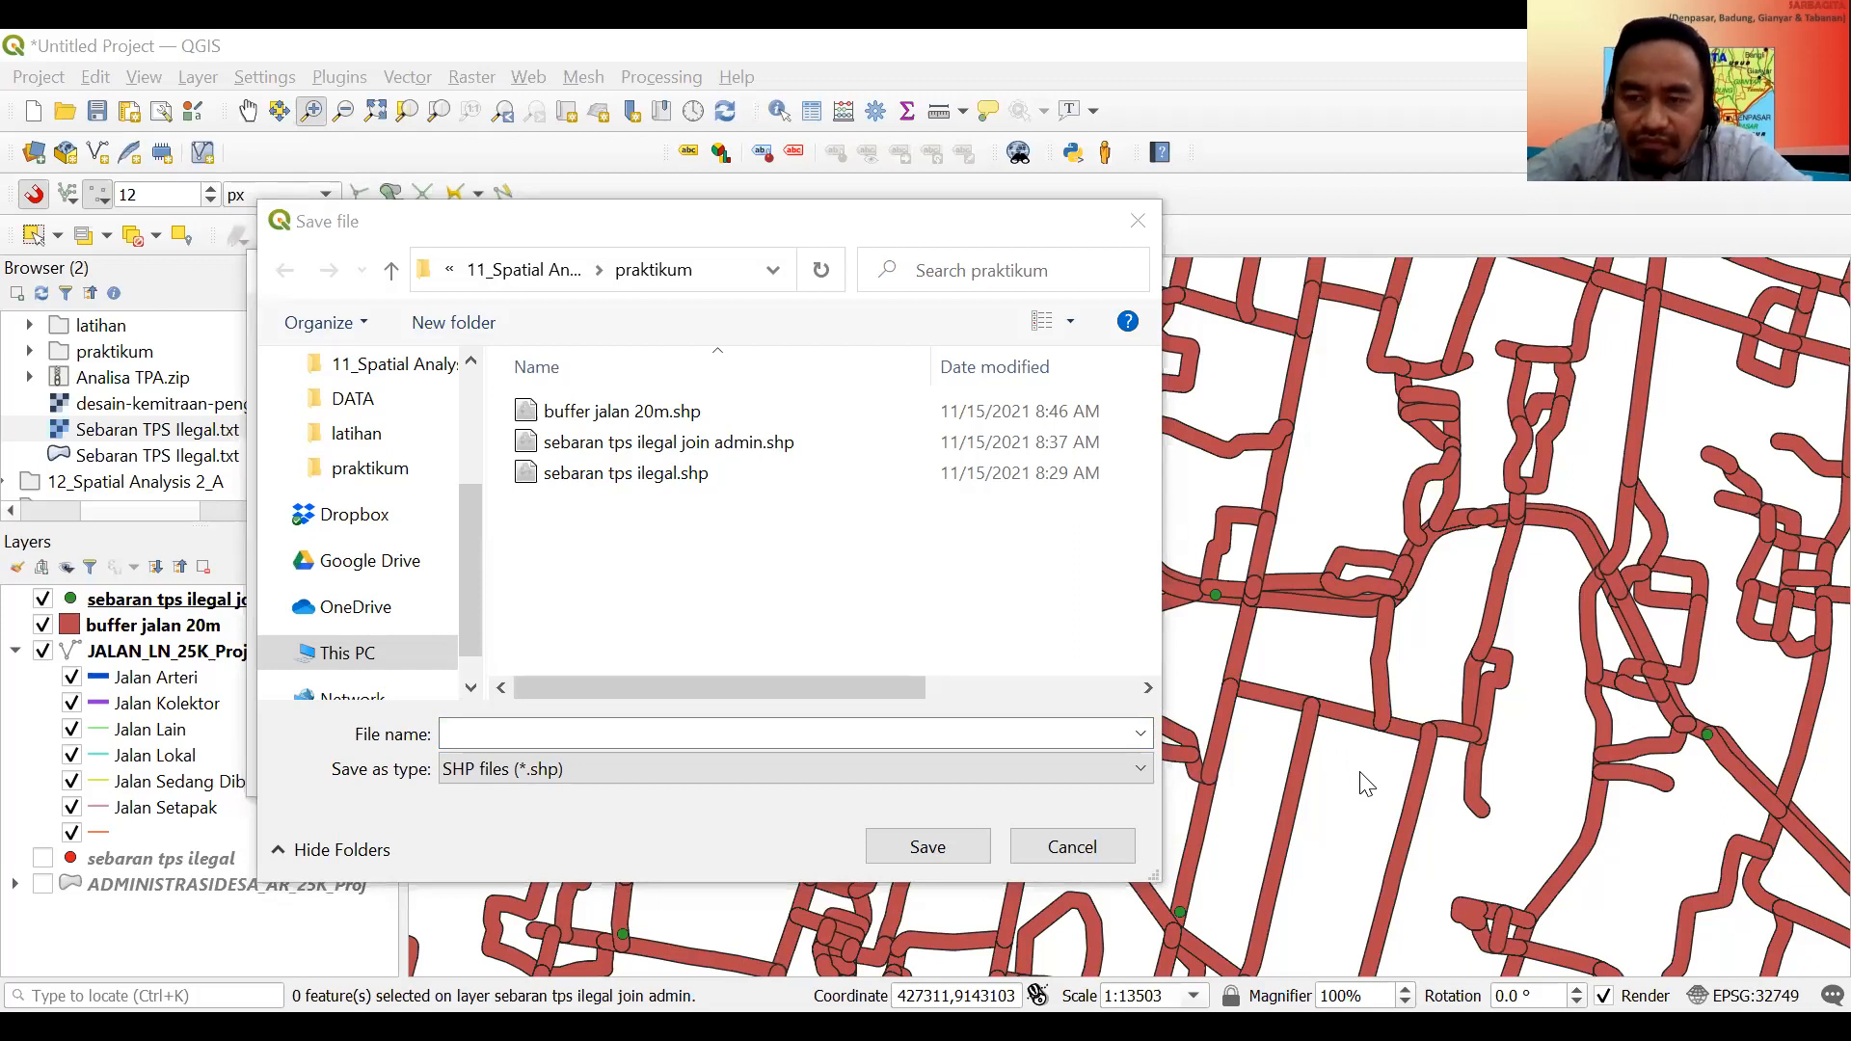
click(581, 736)
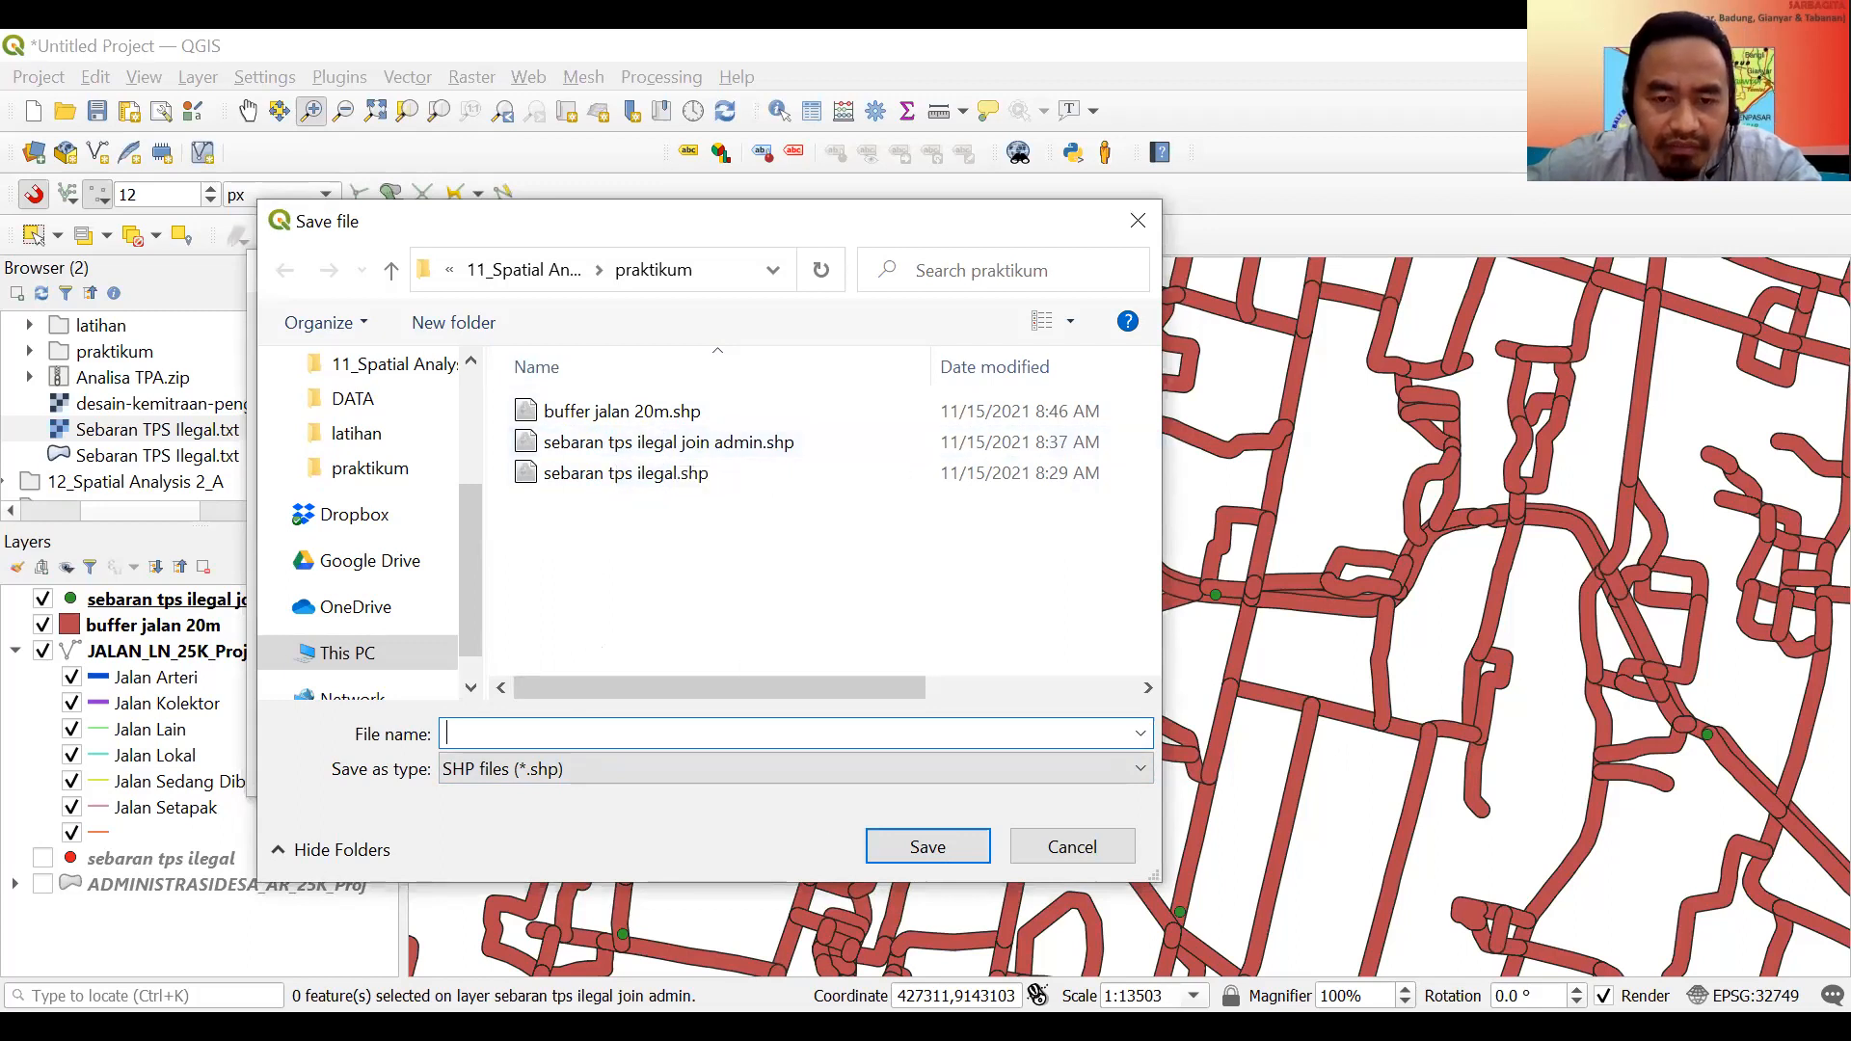
click(716, 443)
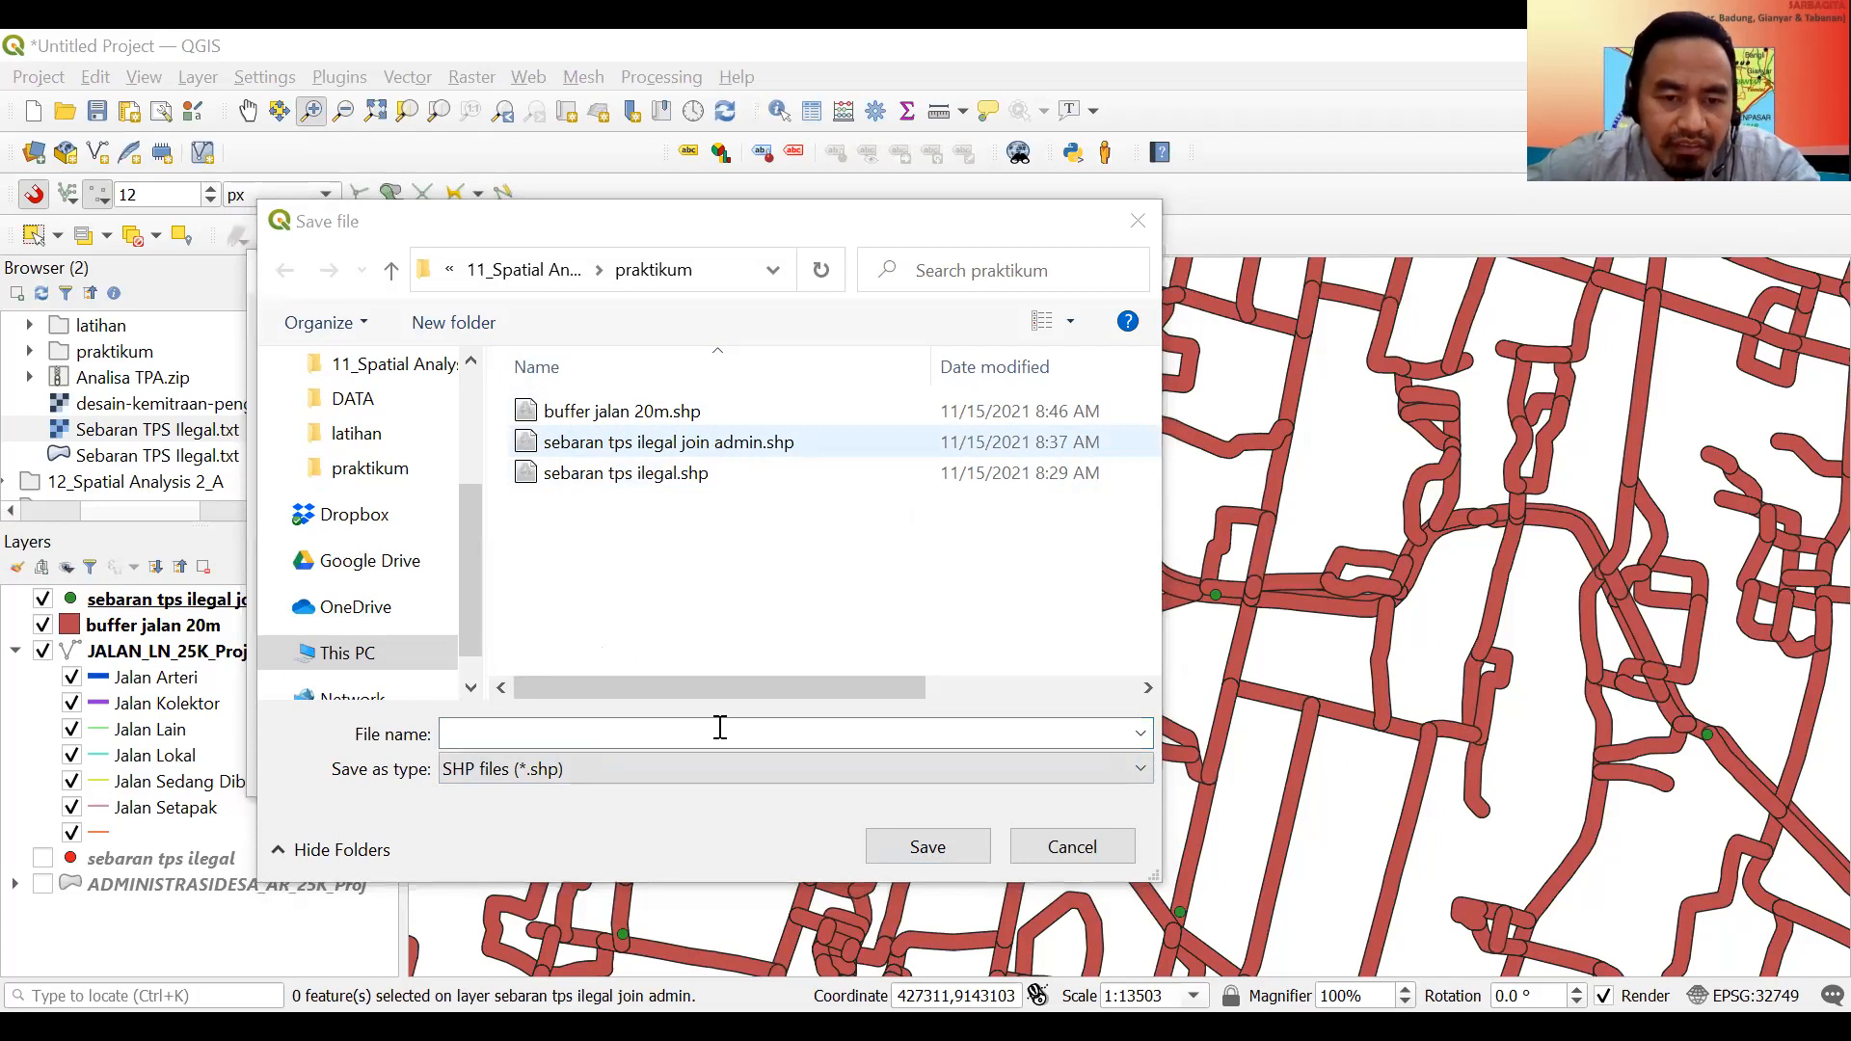
click(666, 734)
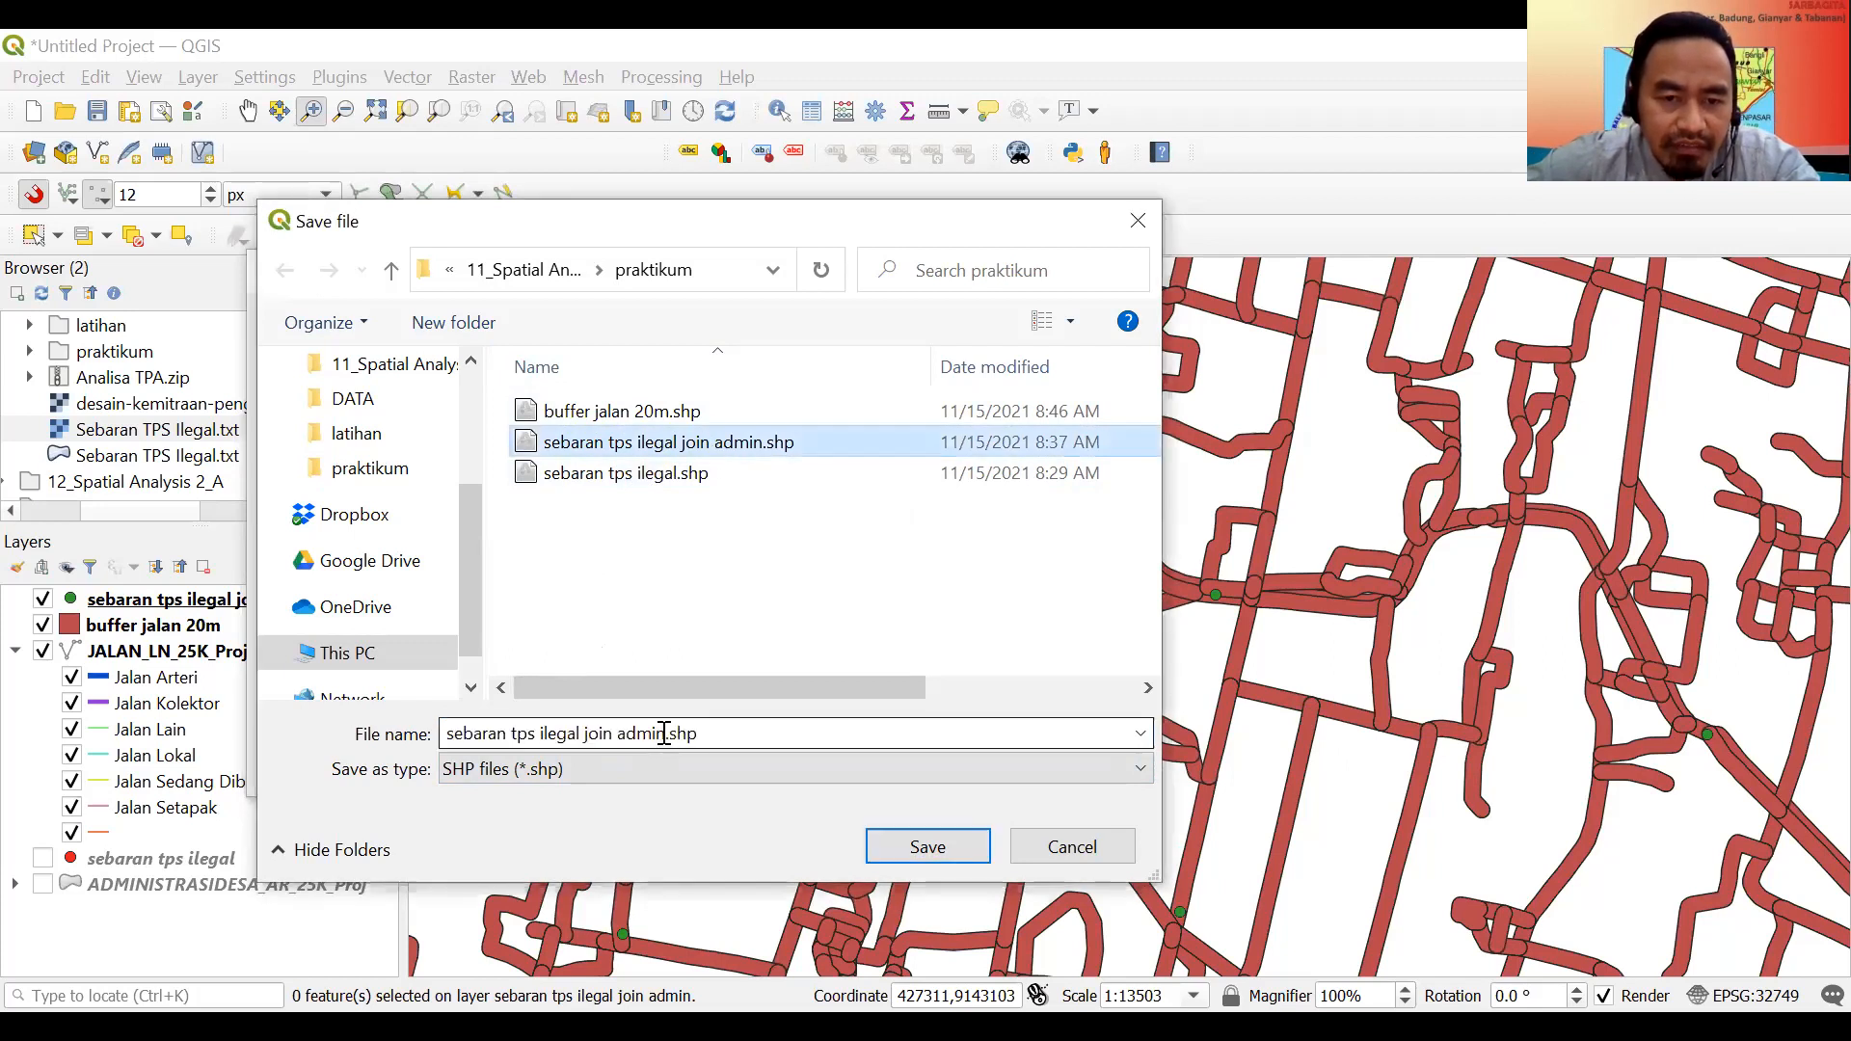
triple_click(665, 735)
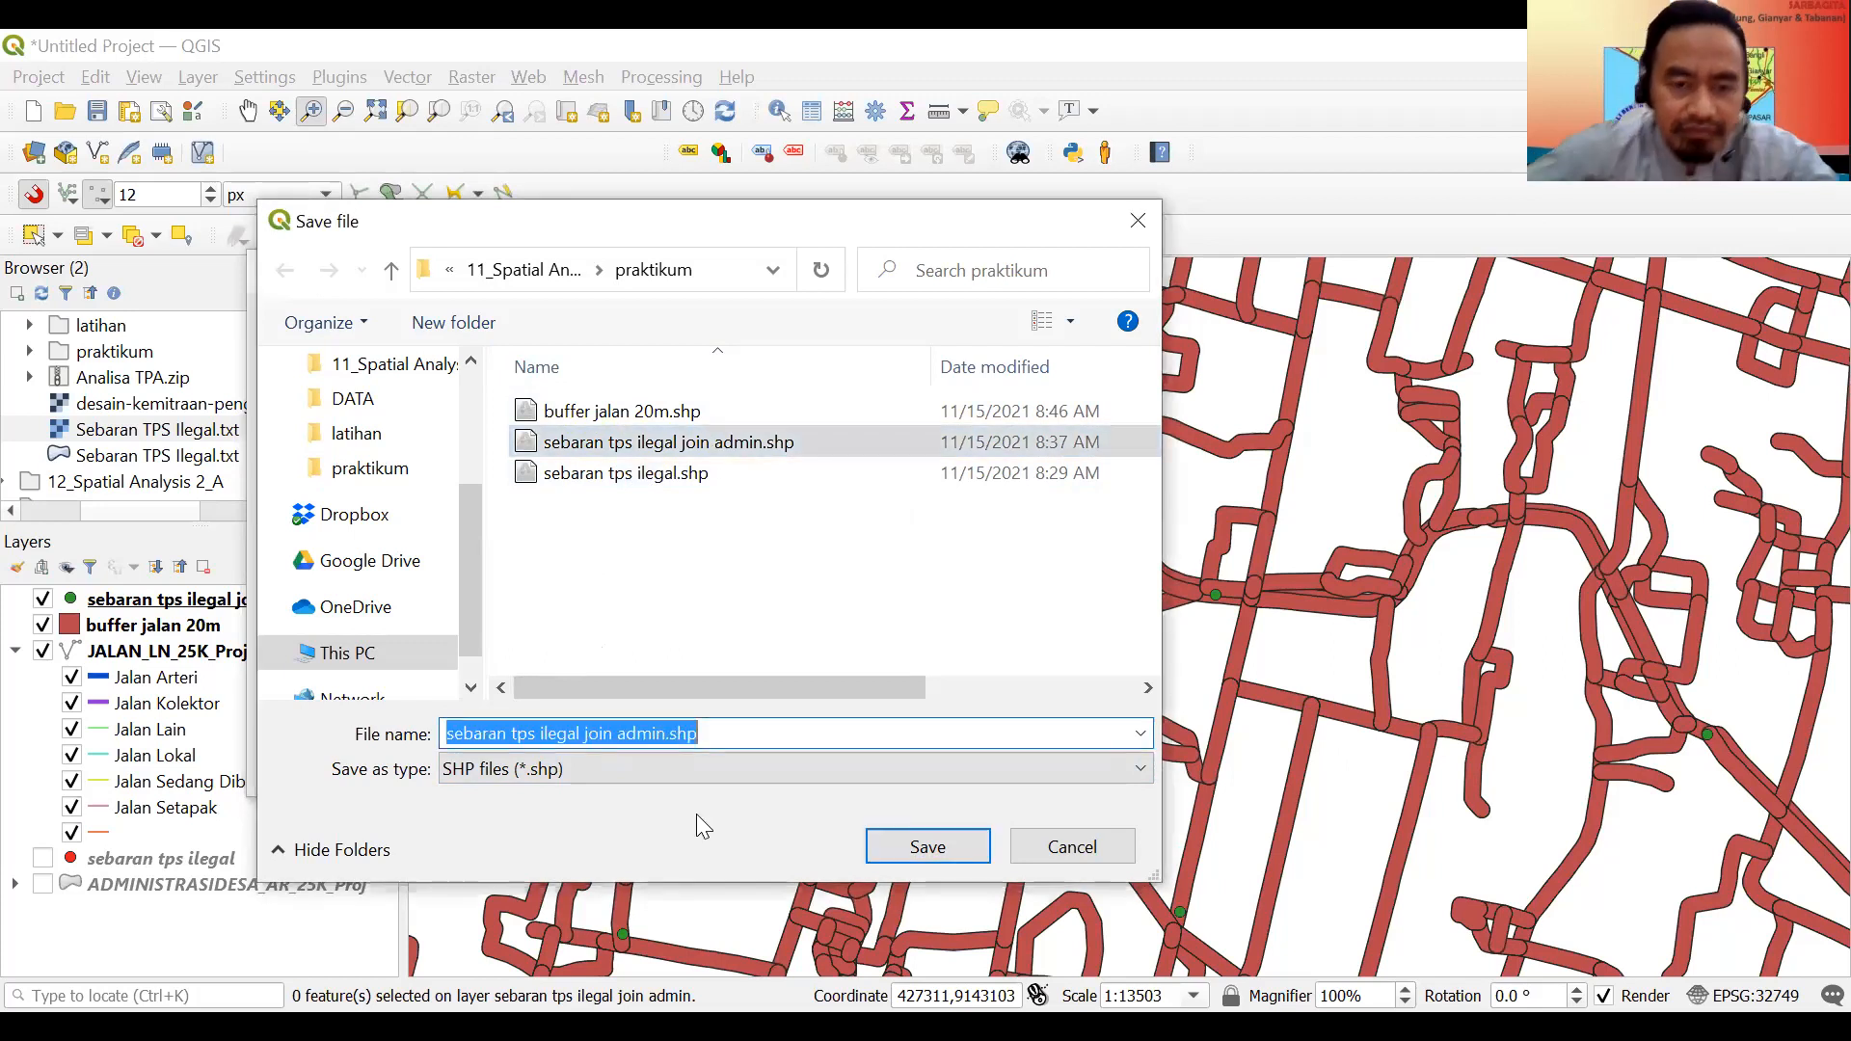
click(665, 734)
text(join jalan)
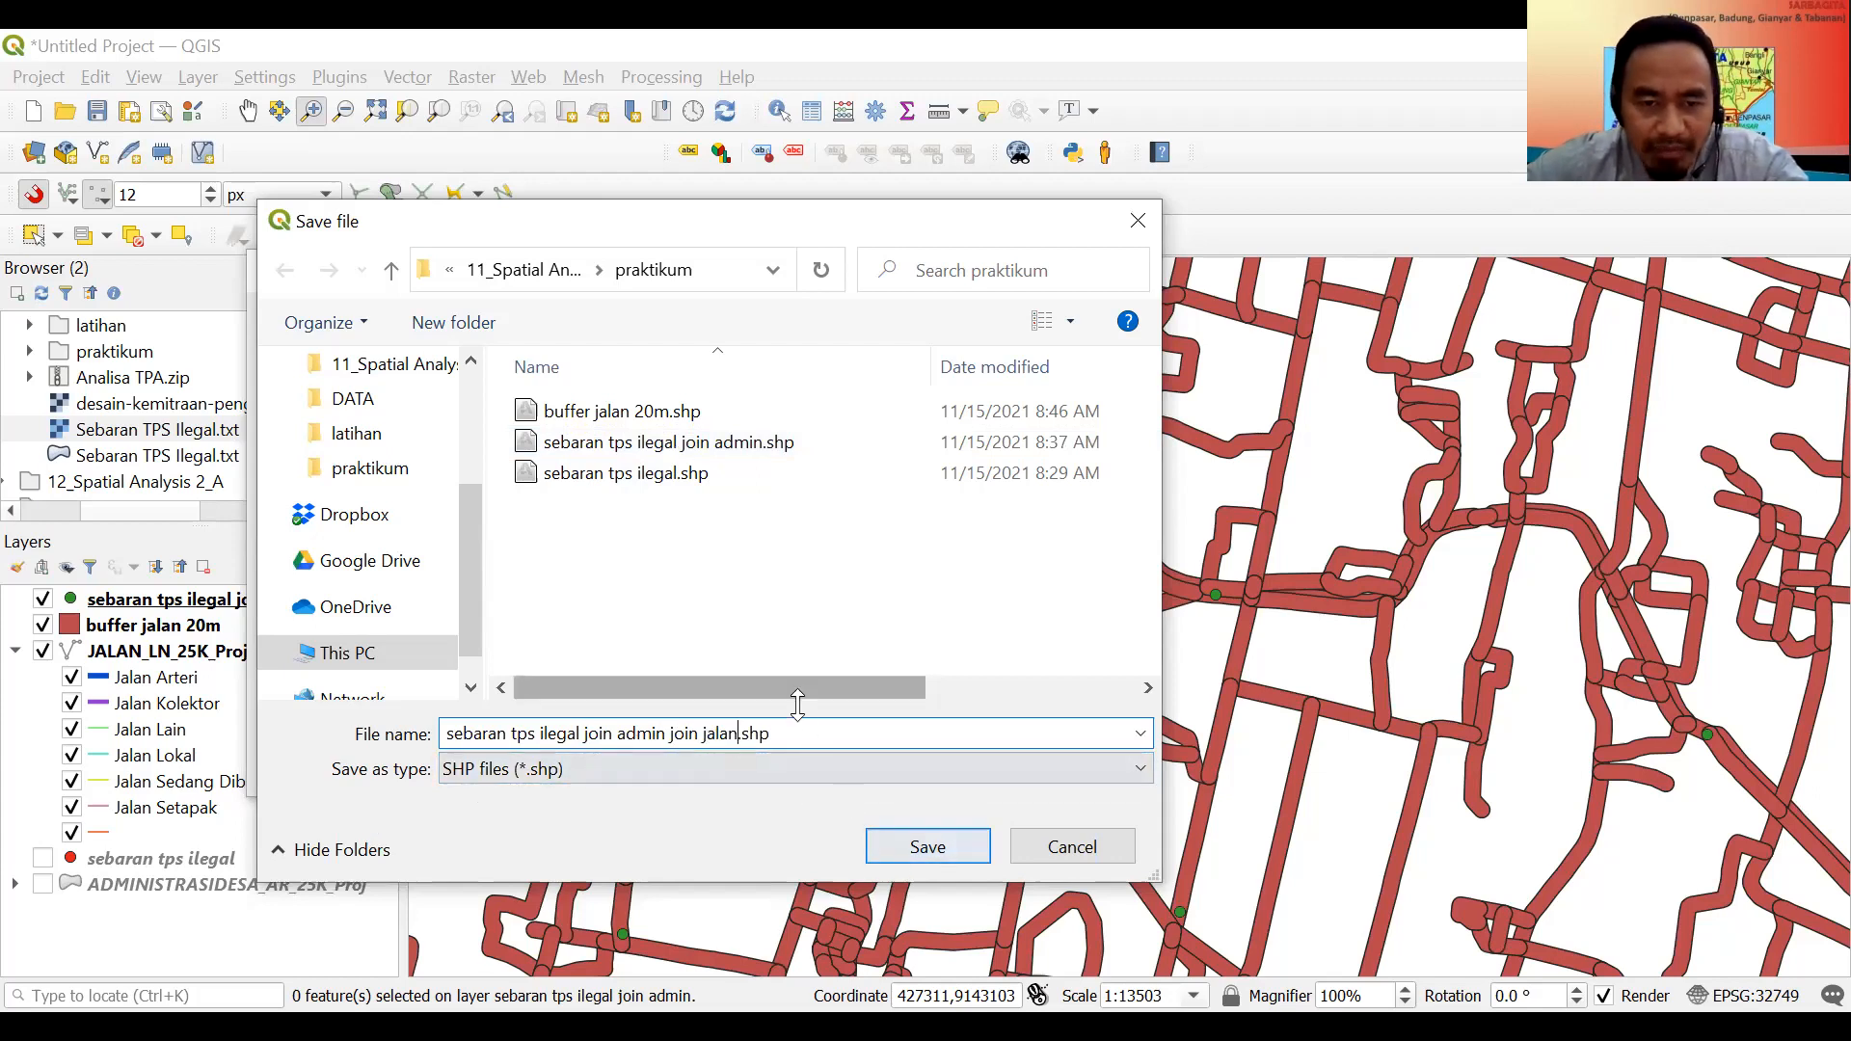
click(897, 848)
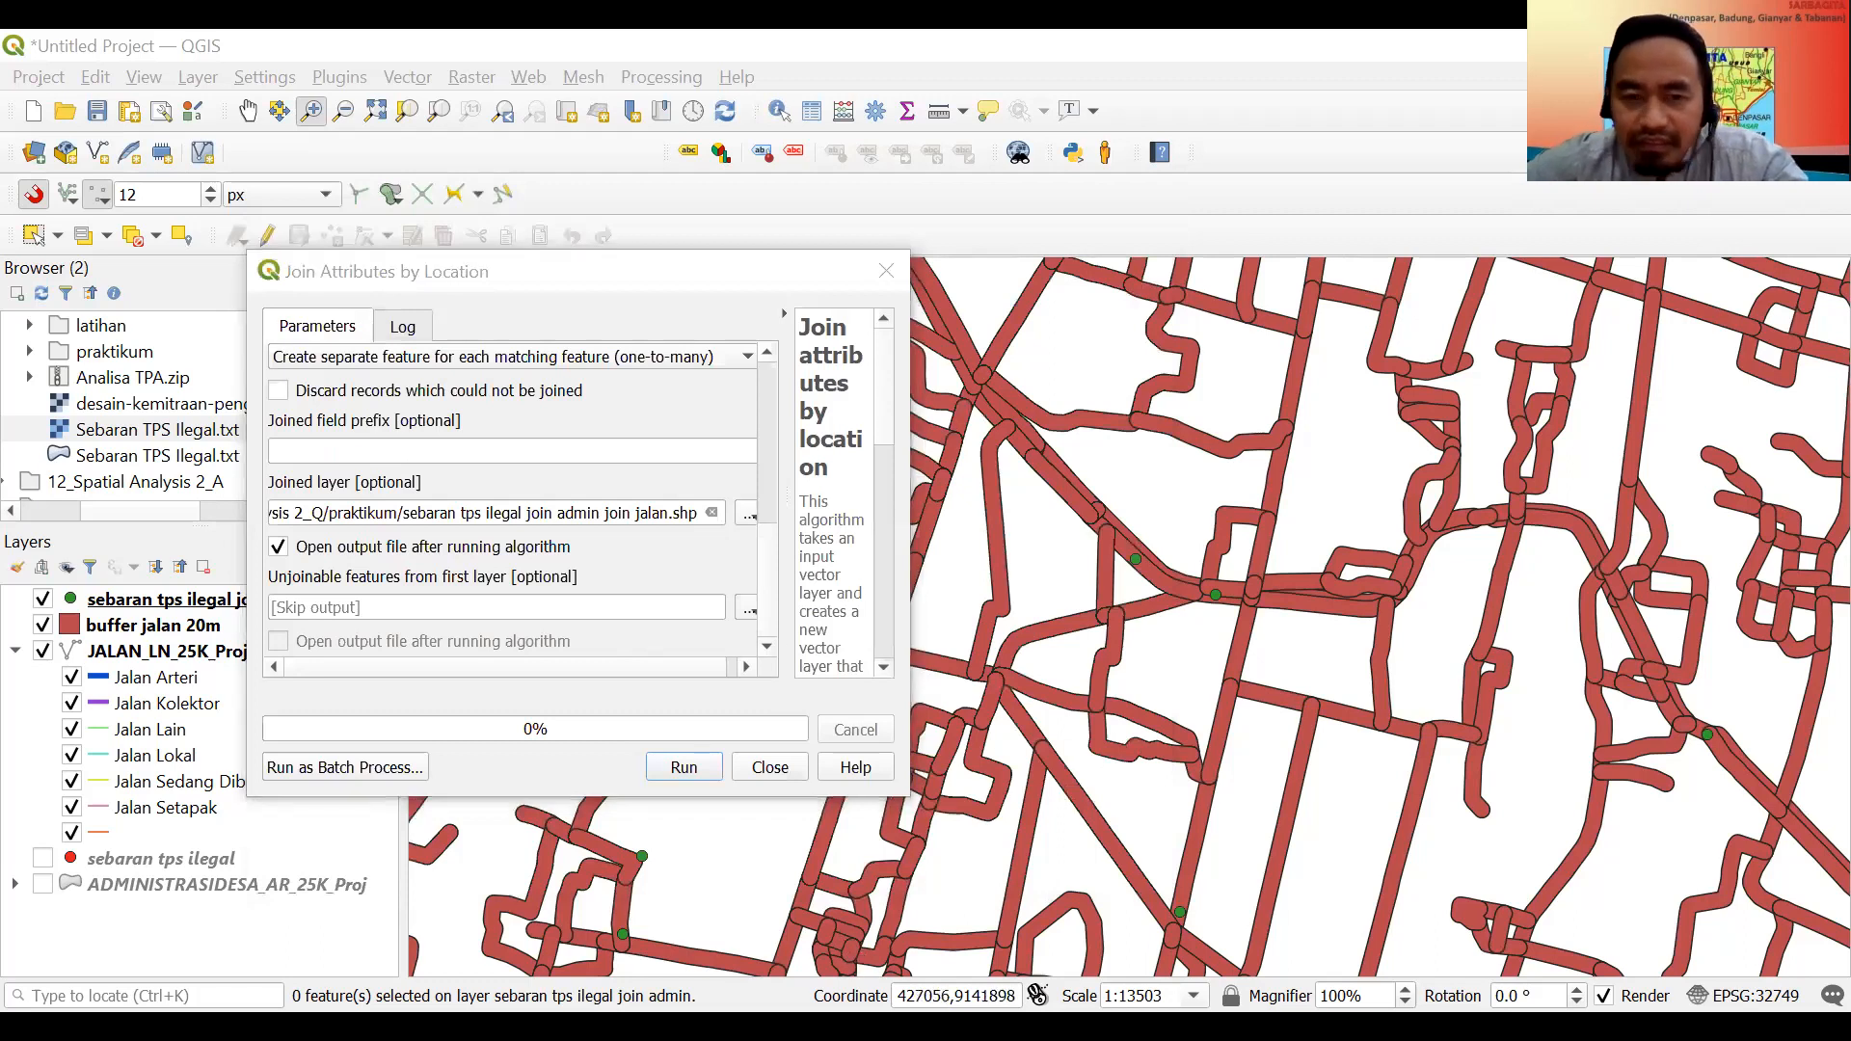
Review the join parameters, run Join Attributes by Location, and close its dialog.
scroll(771, 595, up, 3)
scroll(765, 636, down, 3)
click(684, 768)
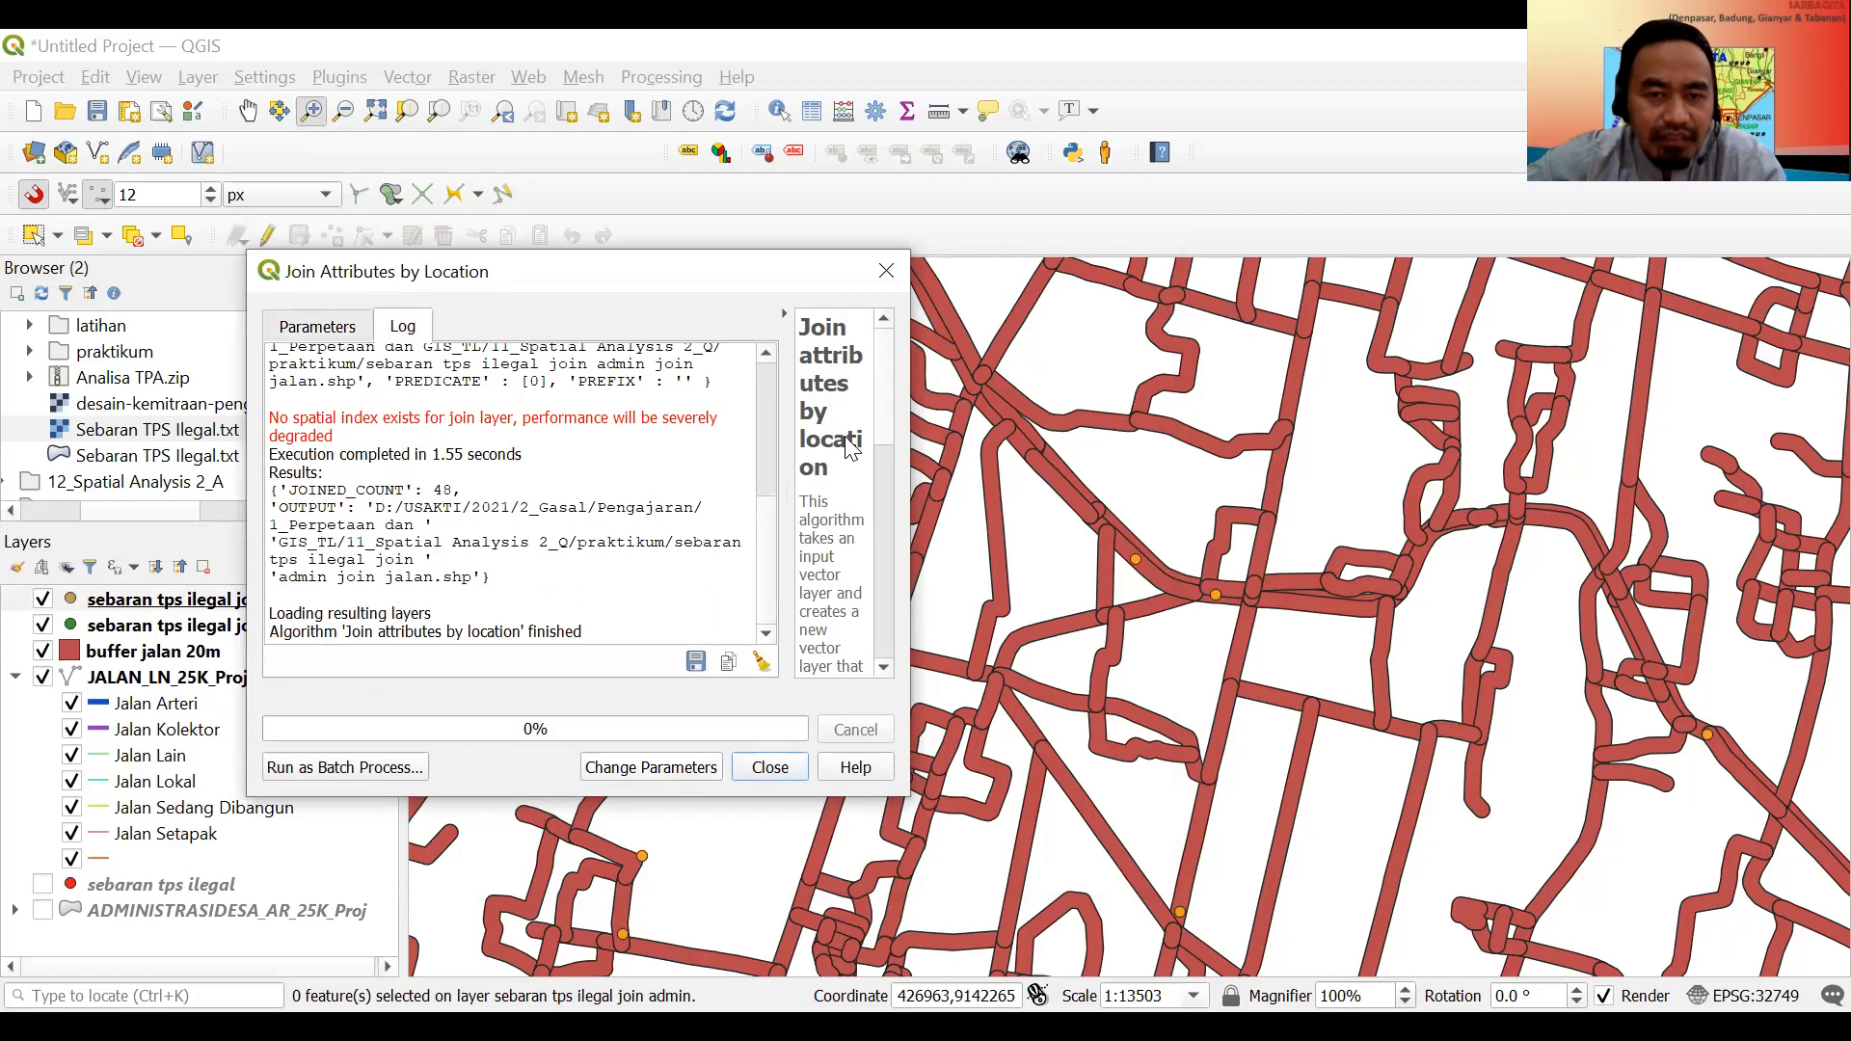
click(887, 273)
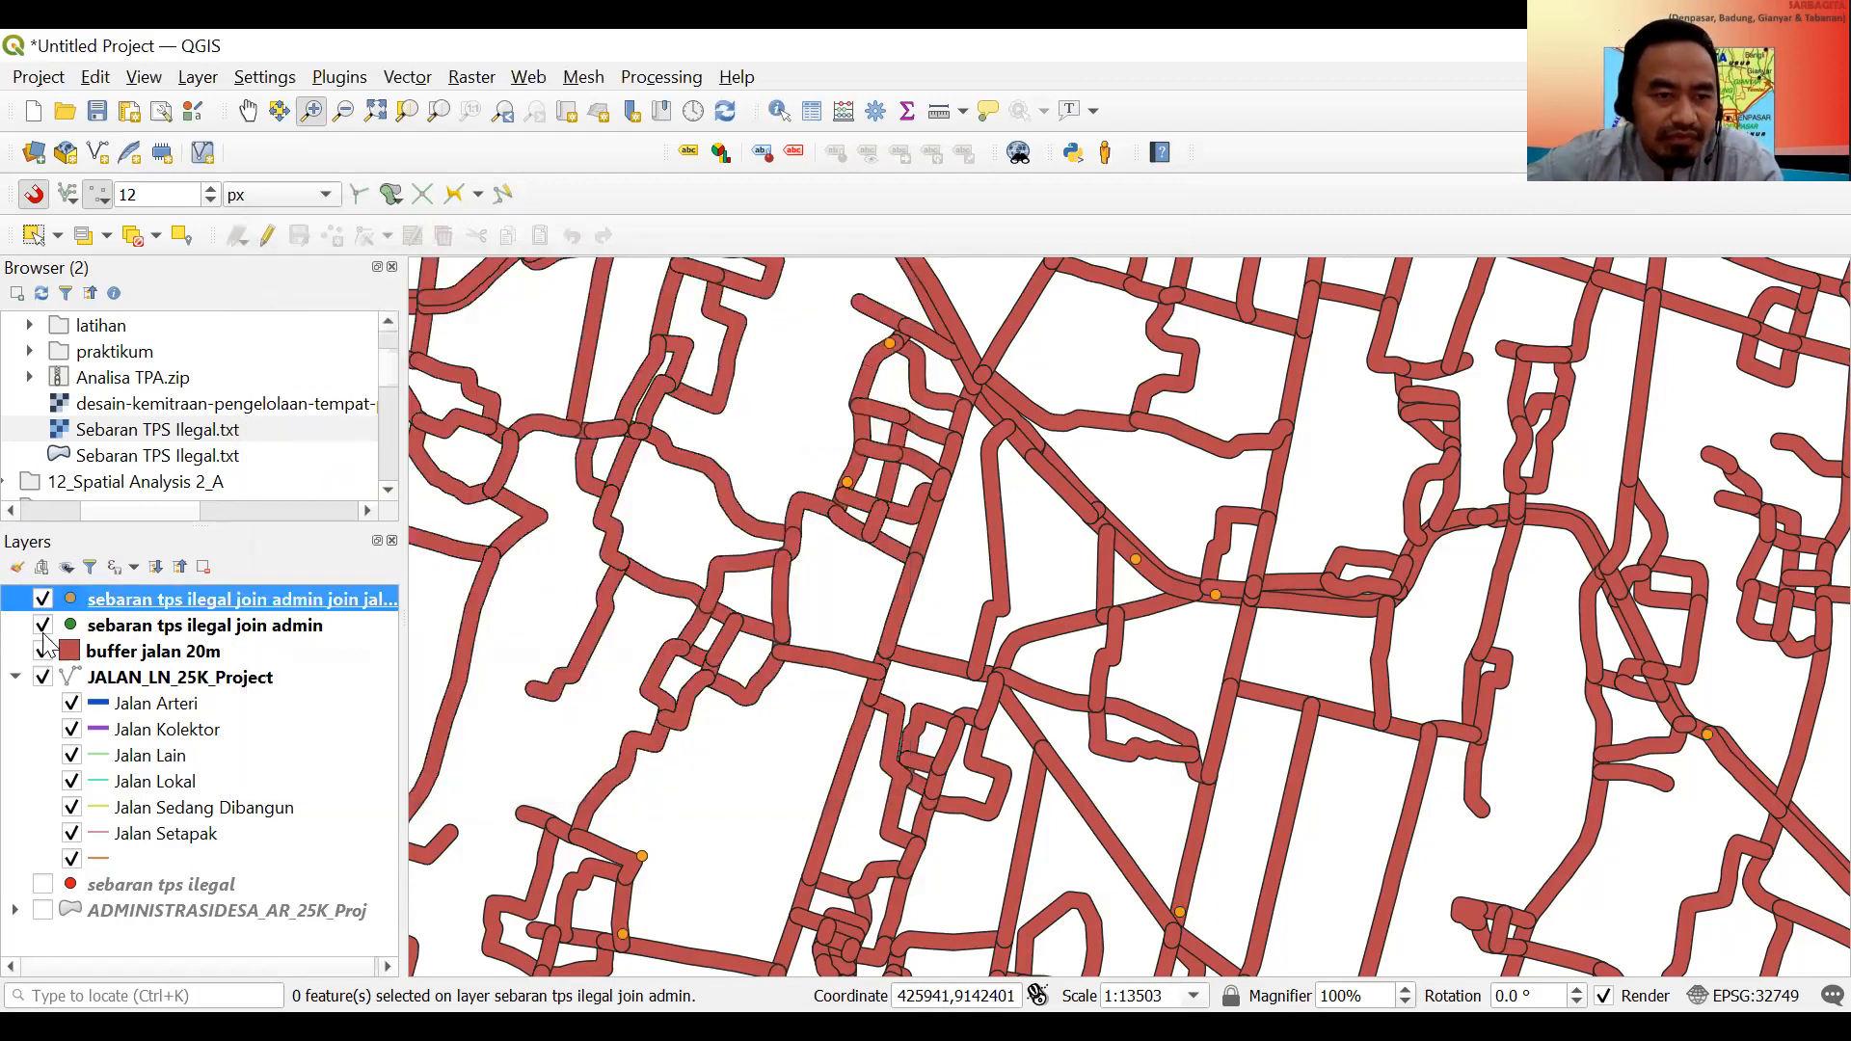
Inspect the attribute table of the sebaran tps ilegal join admin join jalan layer and view the layer's full extent on the map.
right_click(128, 605)
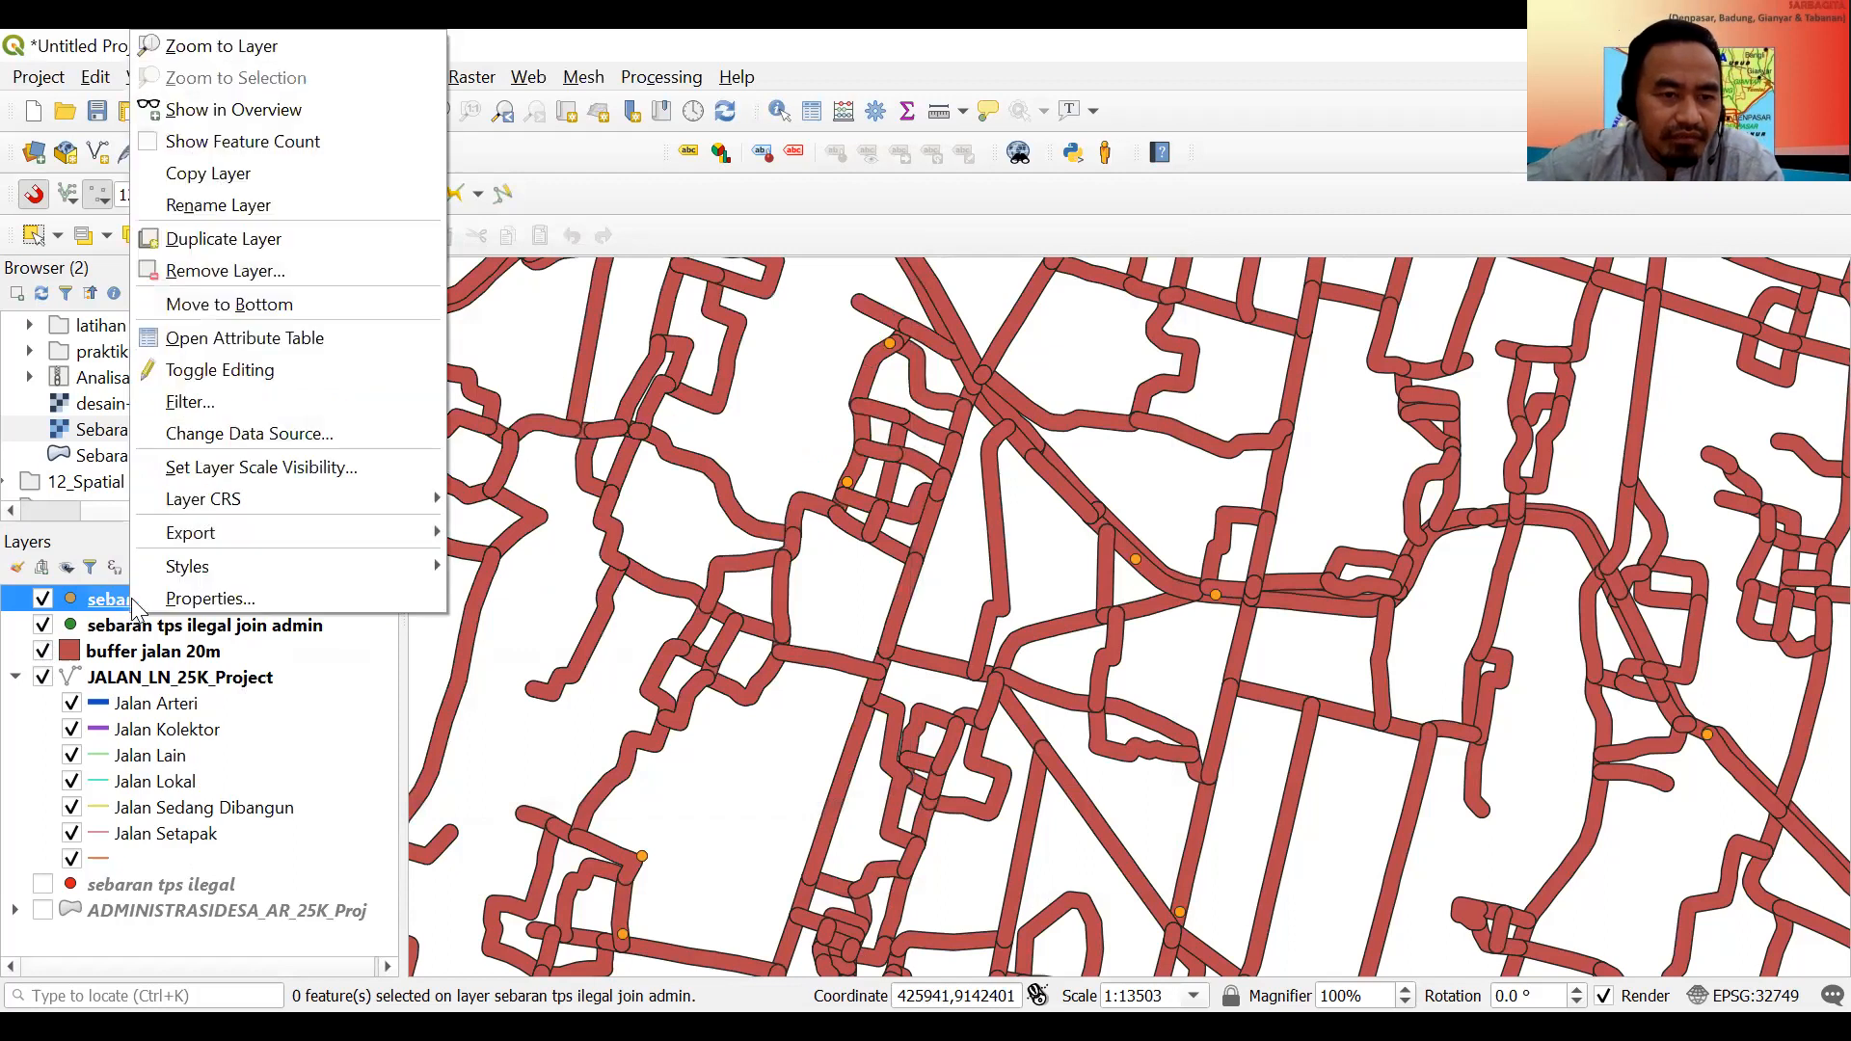
click(176, 345)
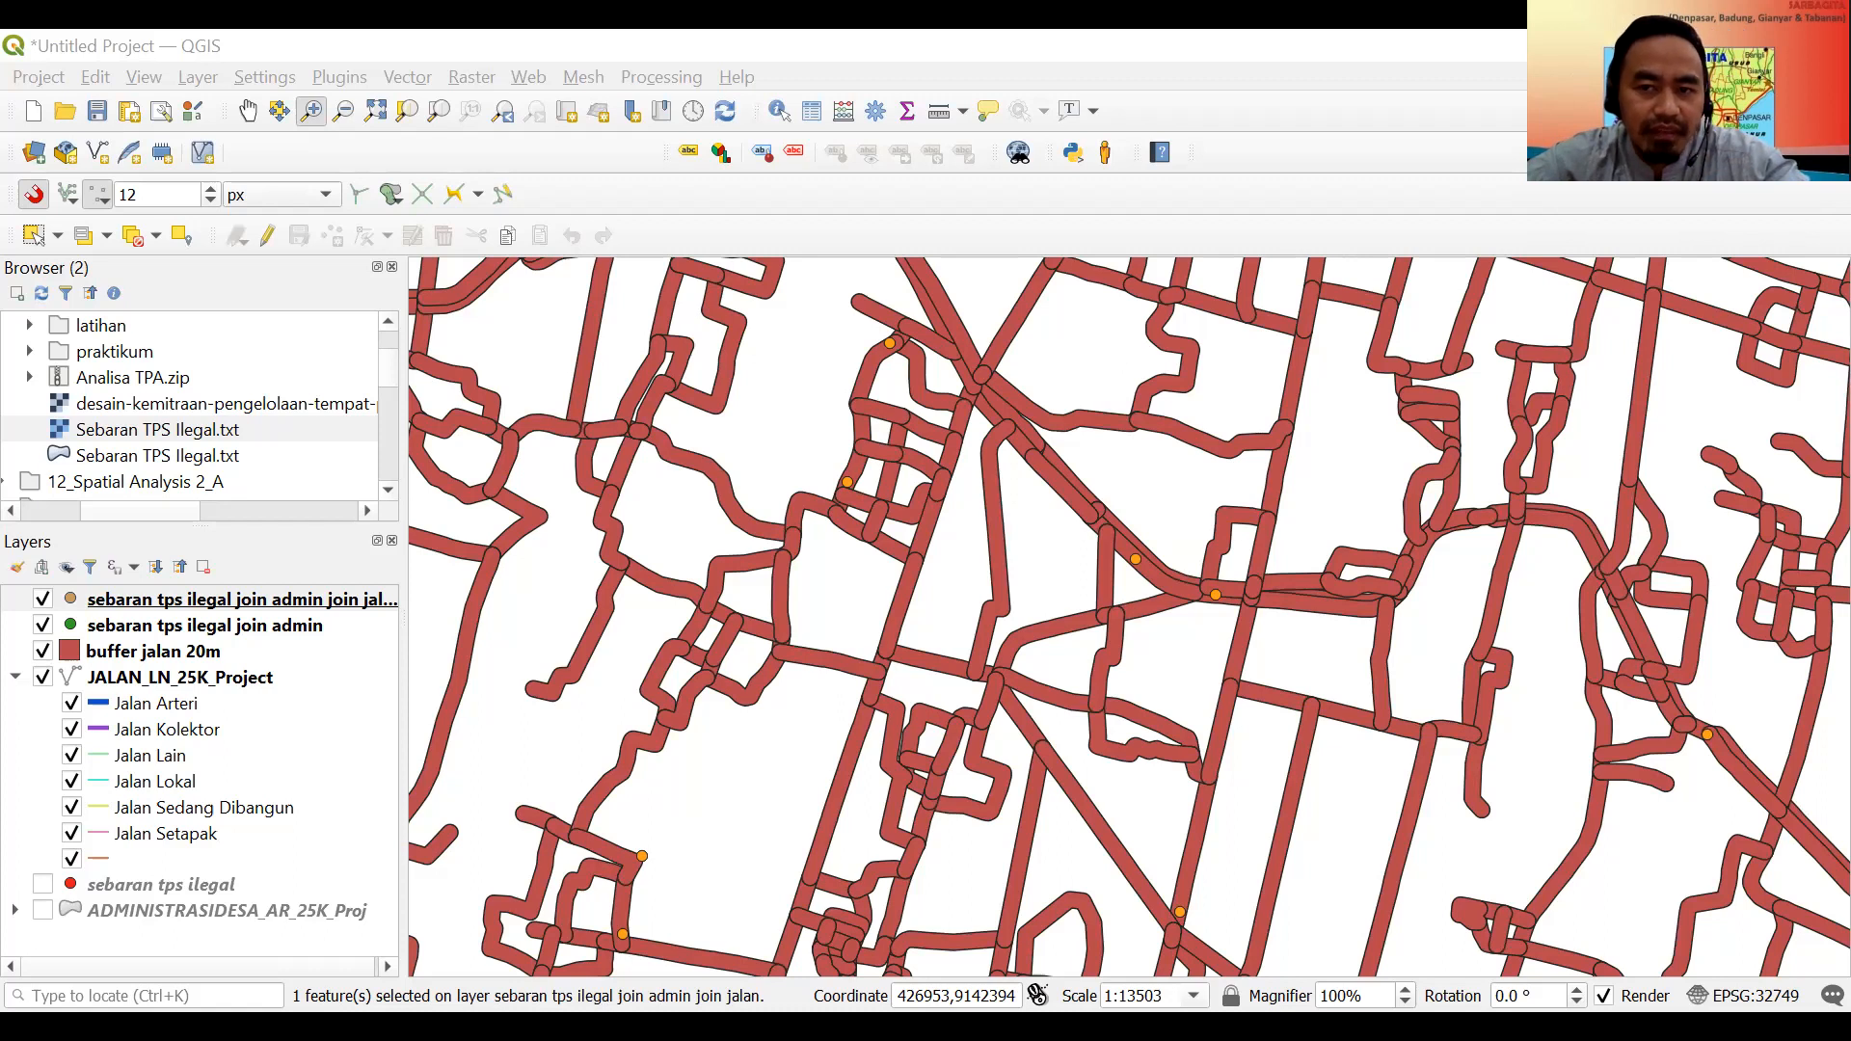
mouse_move(1196, 434)
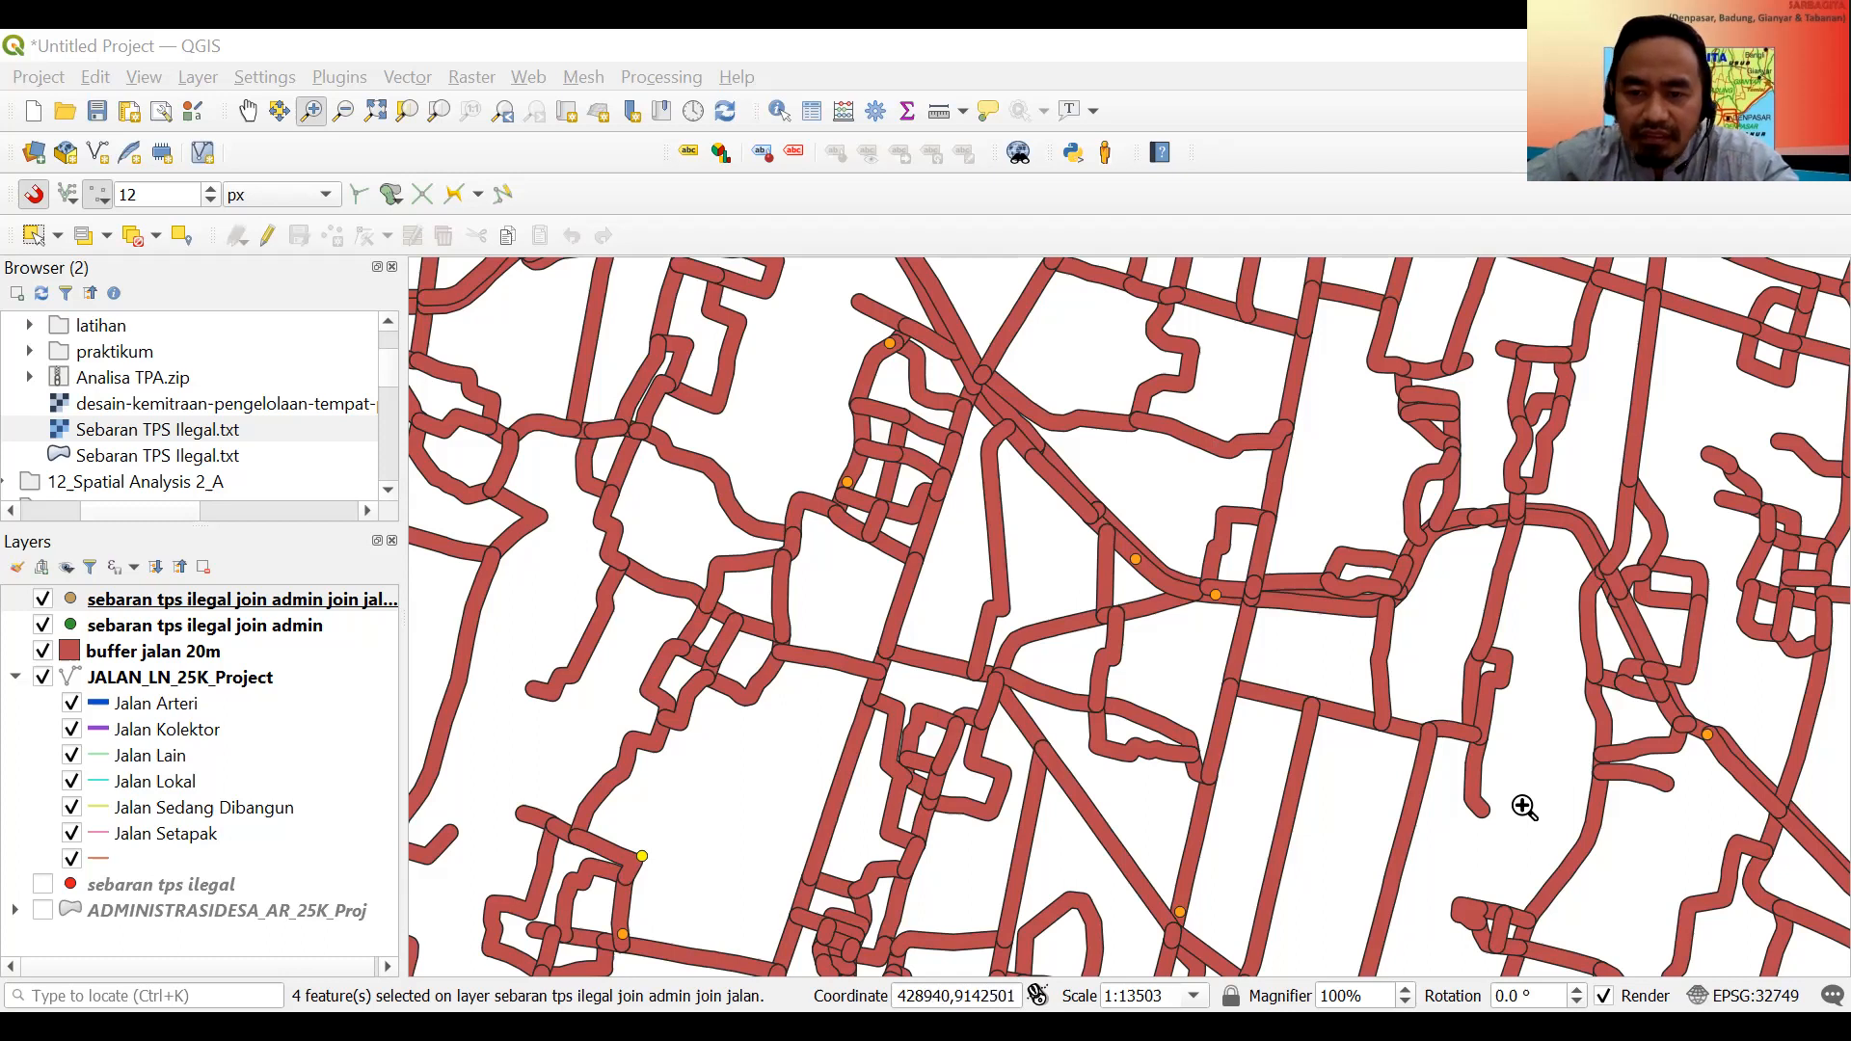
right_click(116, 606)
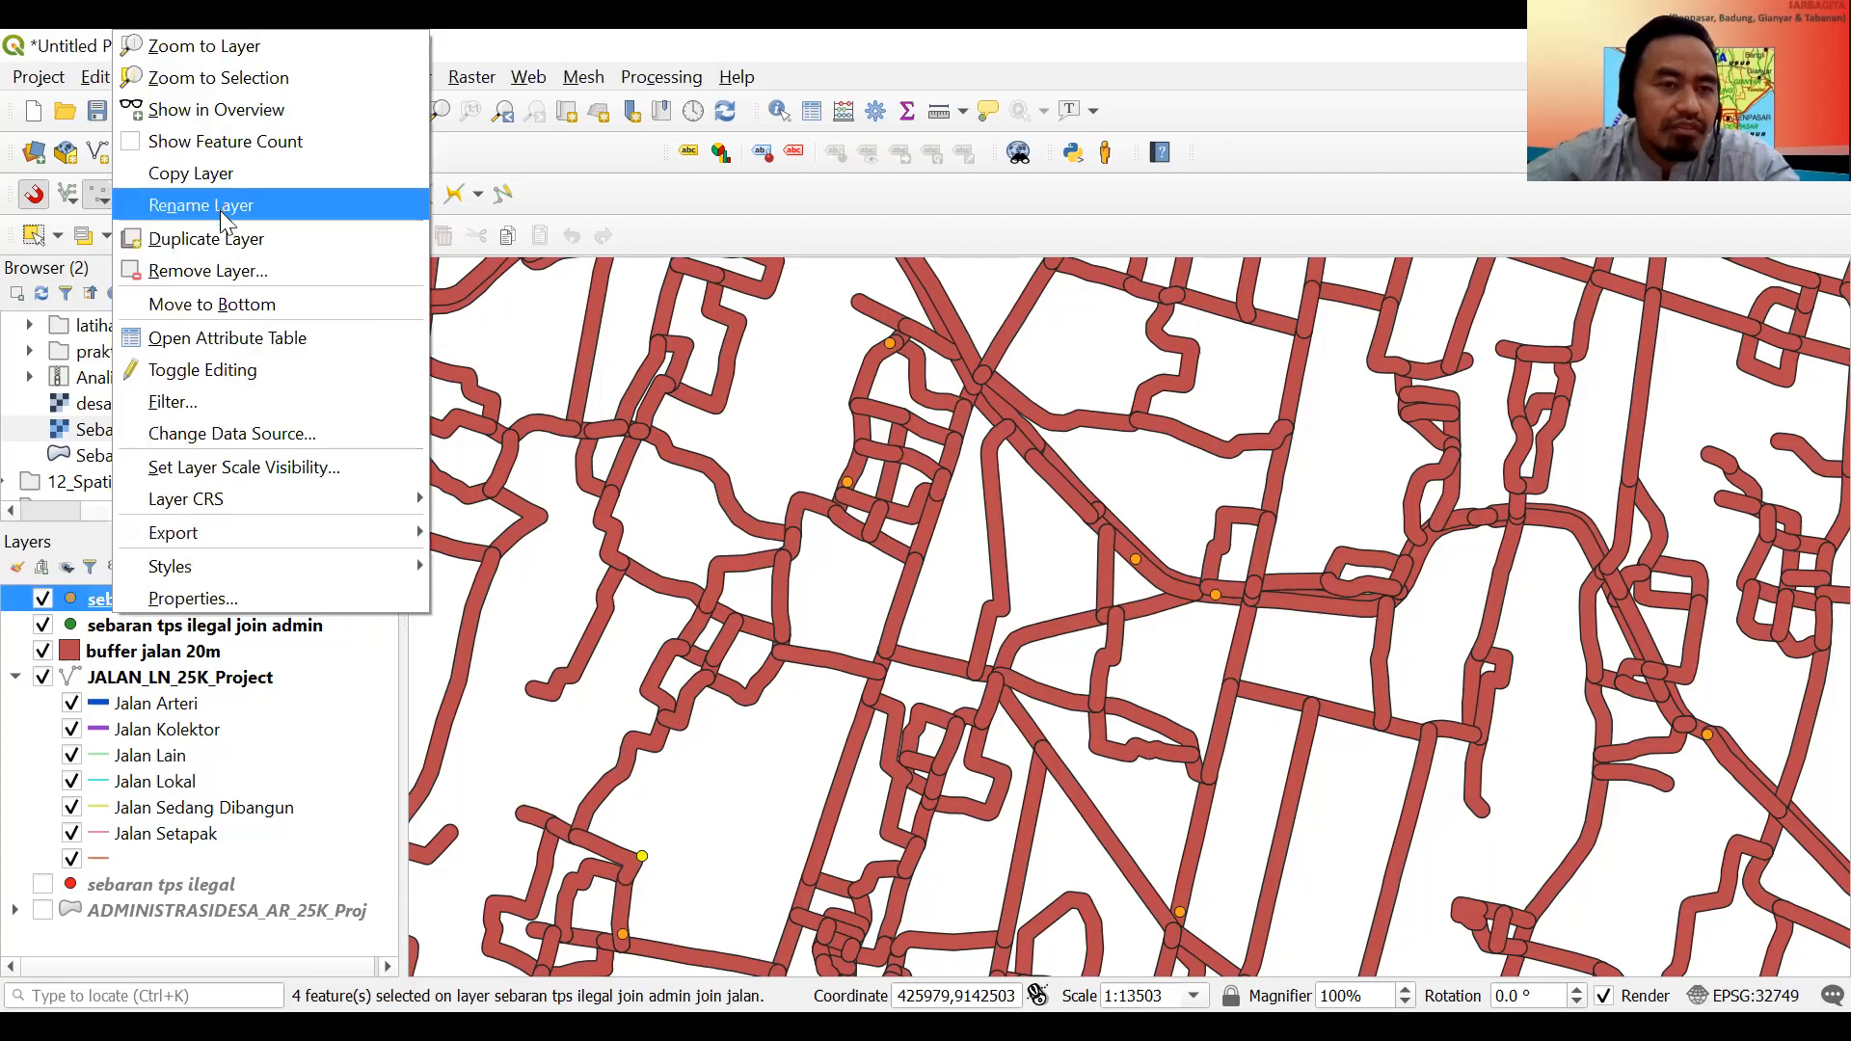
click(224, 48)
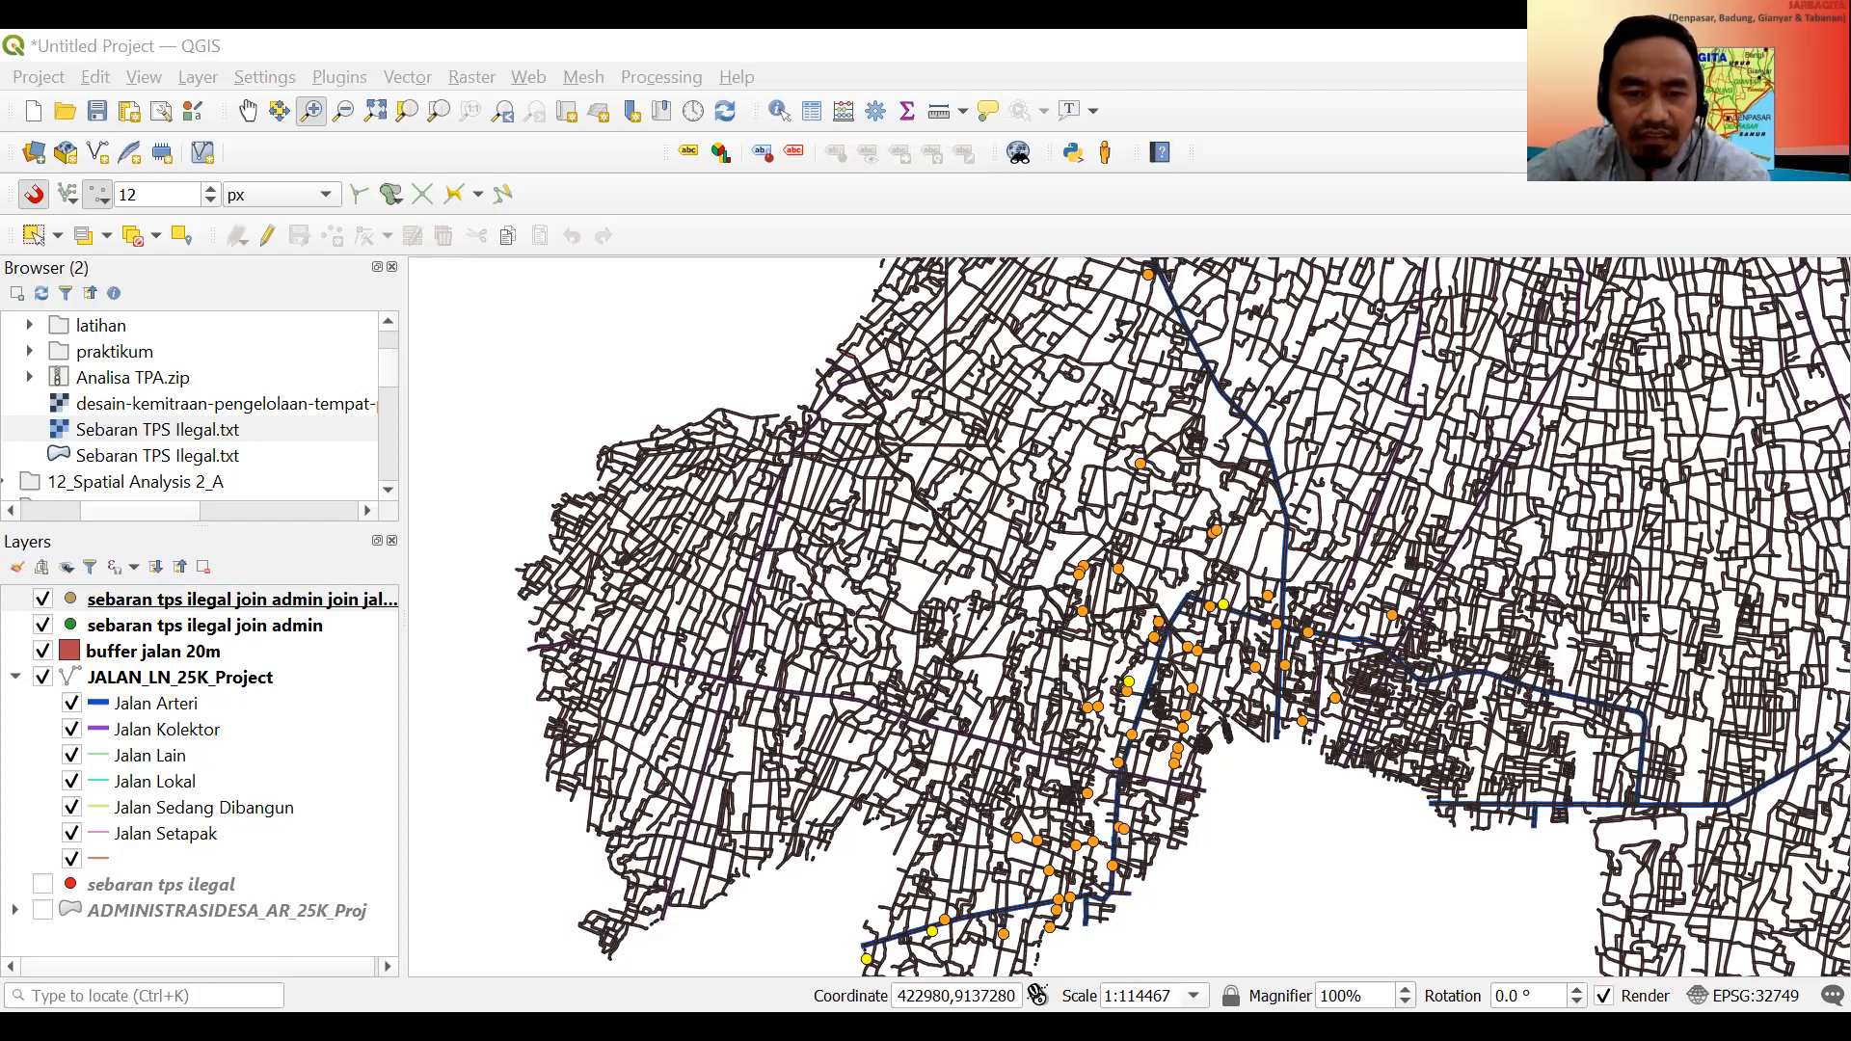
click(241, 599)
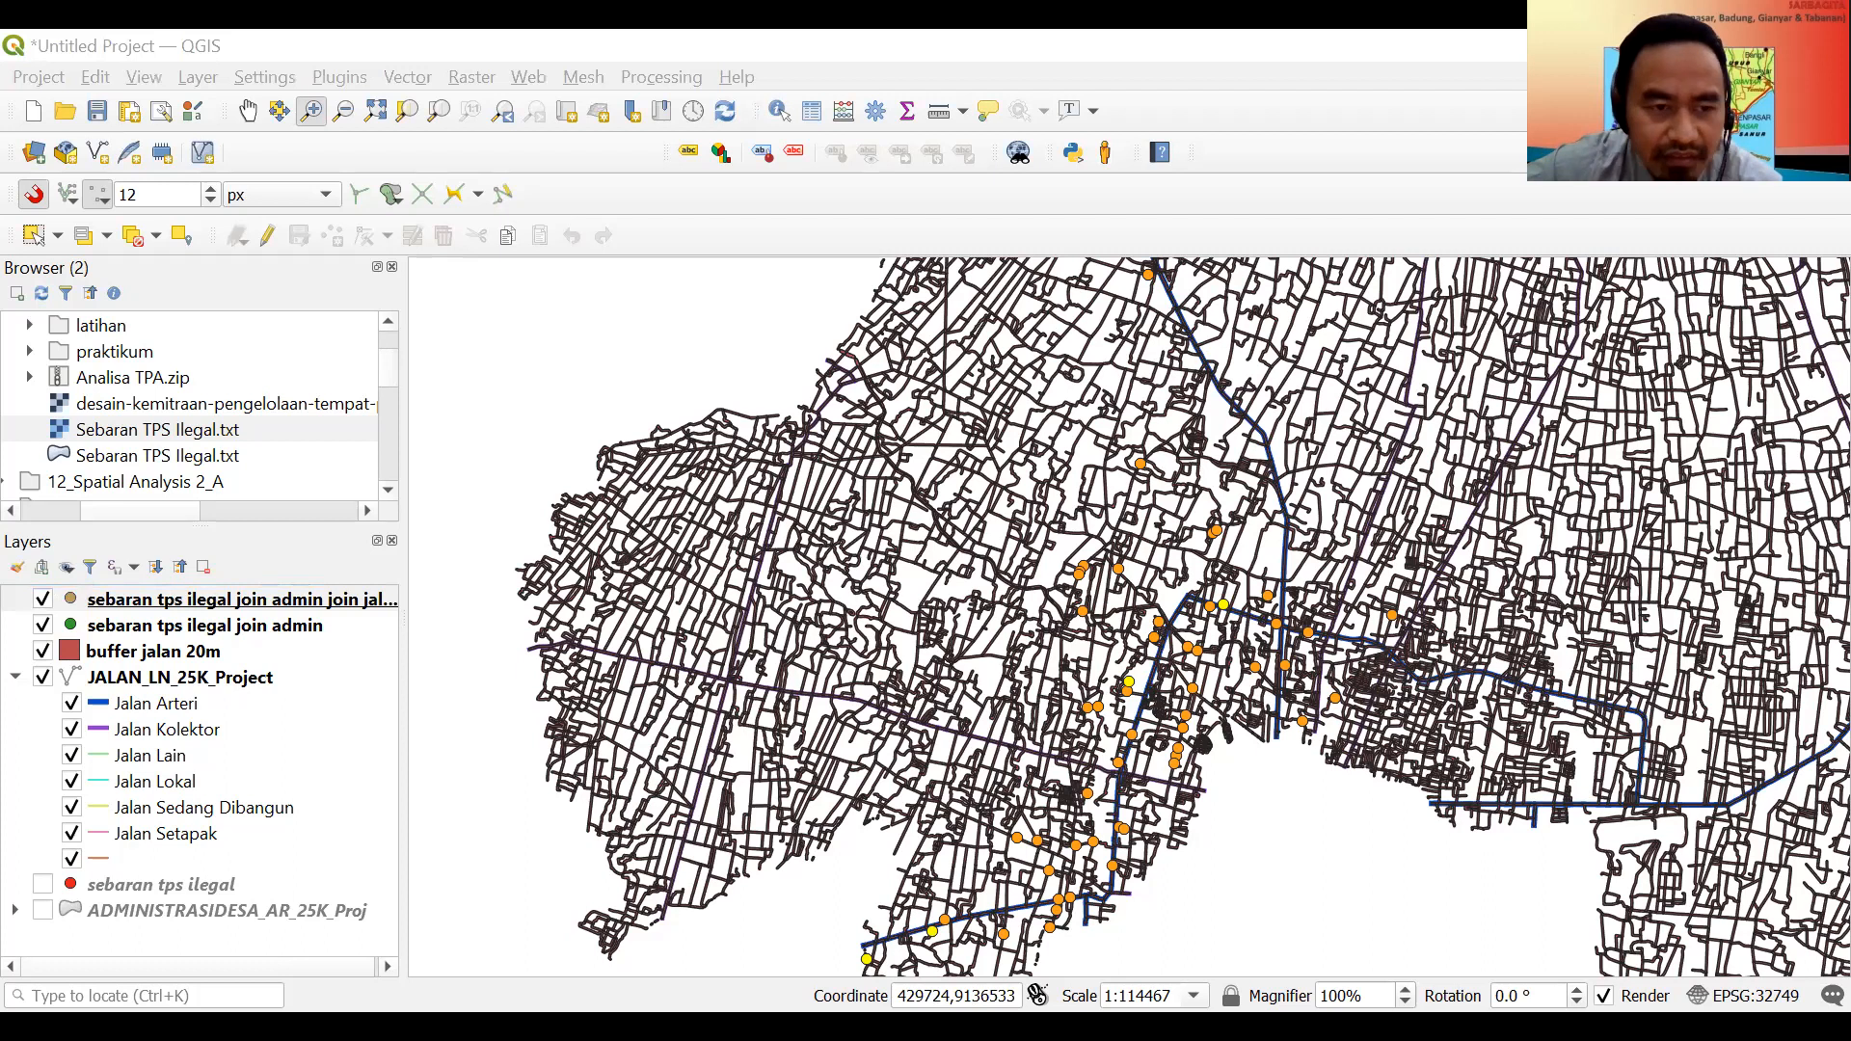
Open the attribute table of the sebaran tps ilegal join admin join jalan layer and zoom the map to a single record's feature.
key(alt+Tab)
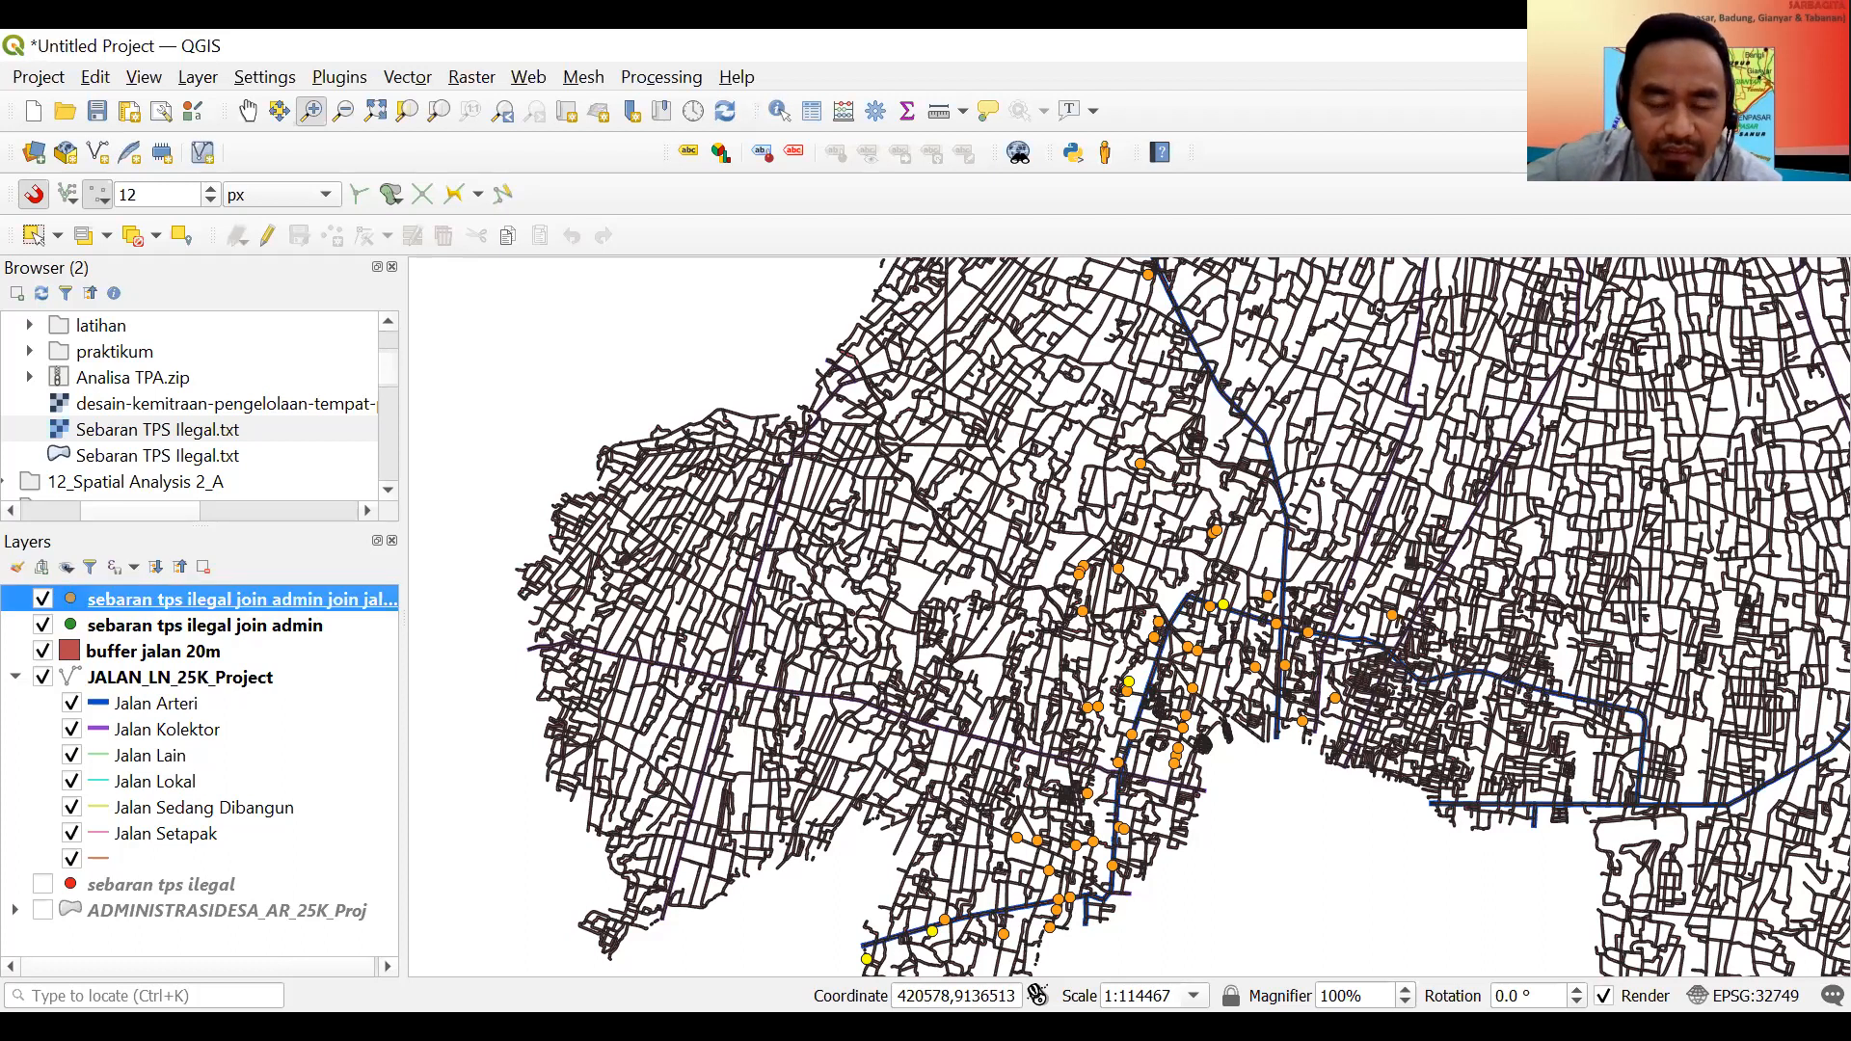
right_click(181, 608)
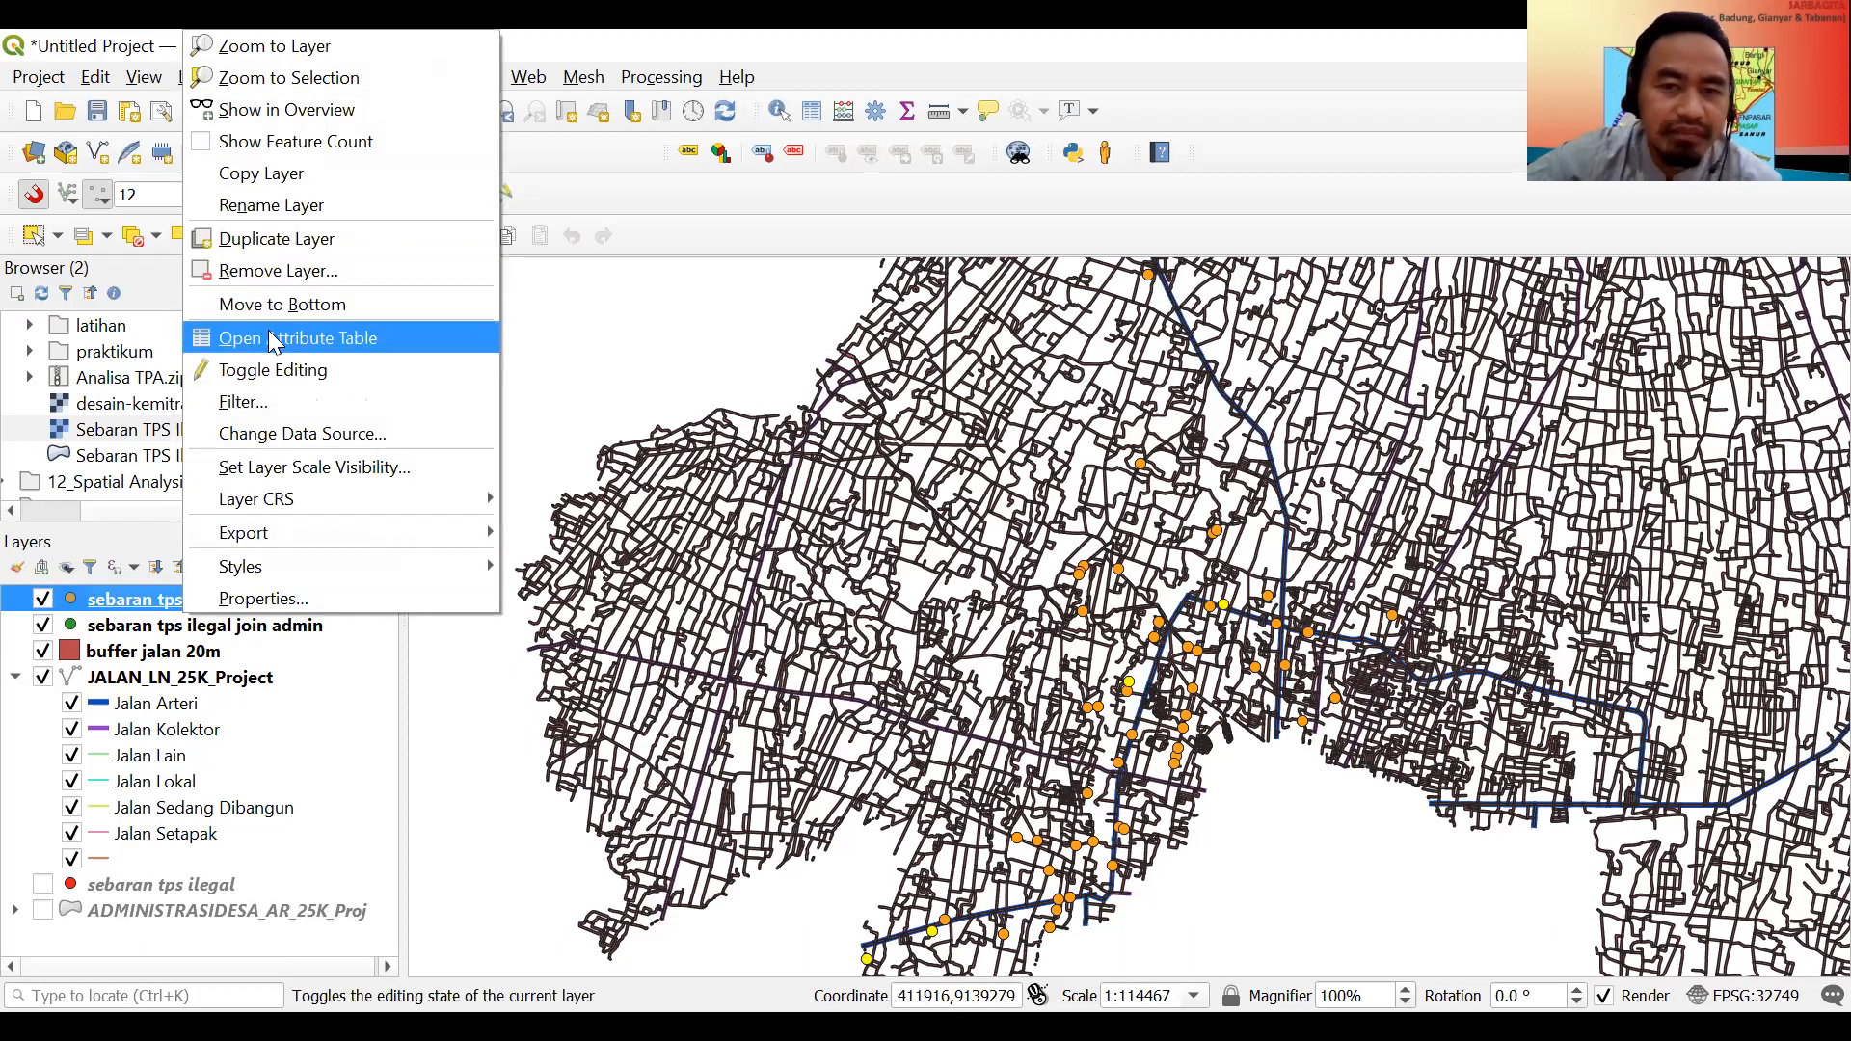
click(1293, 502)
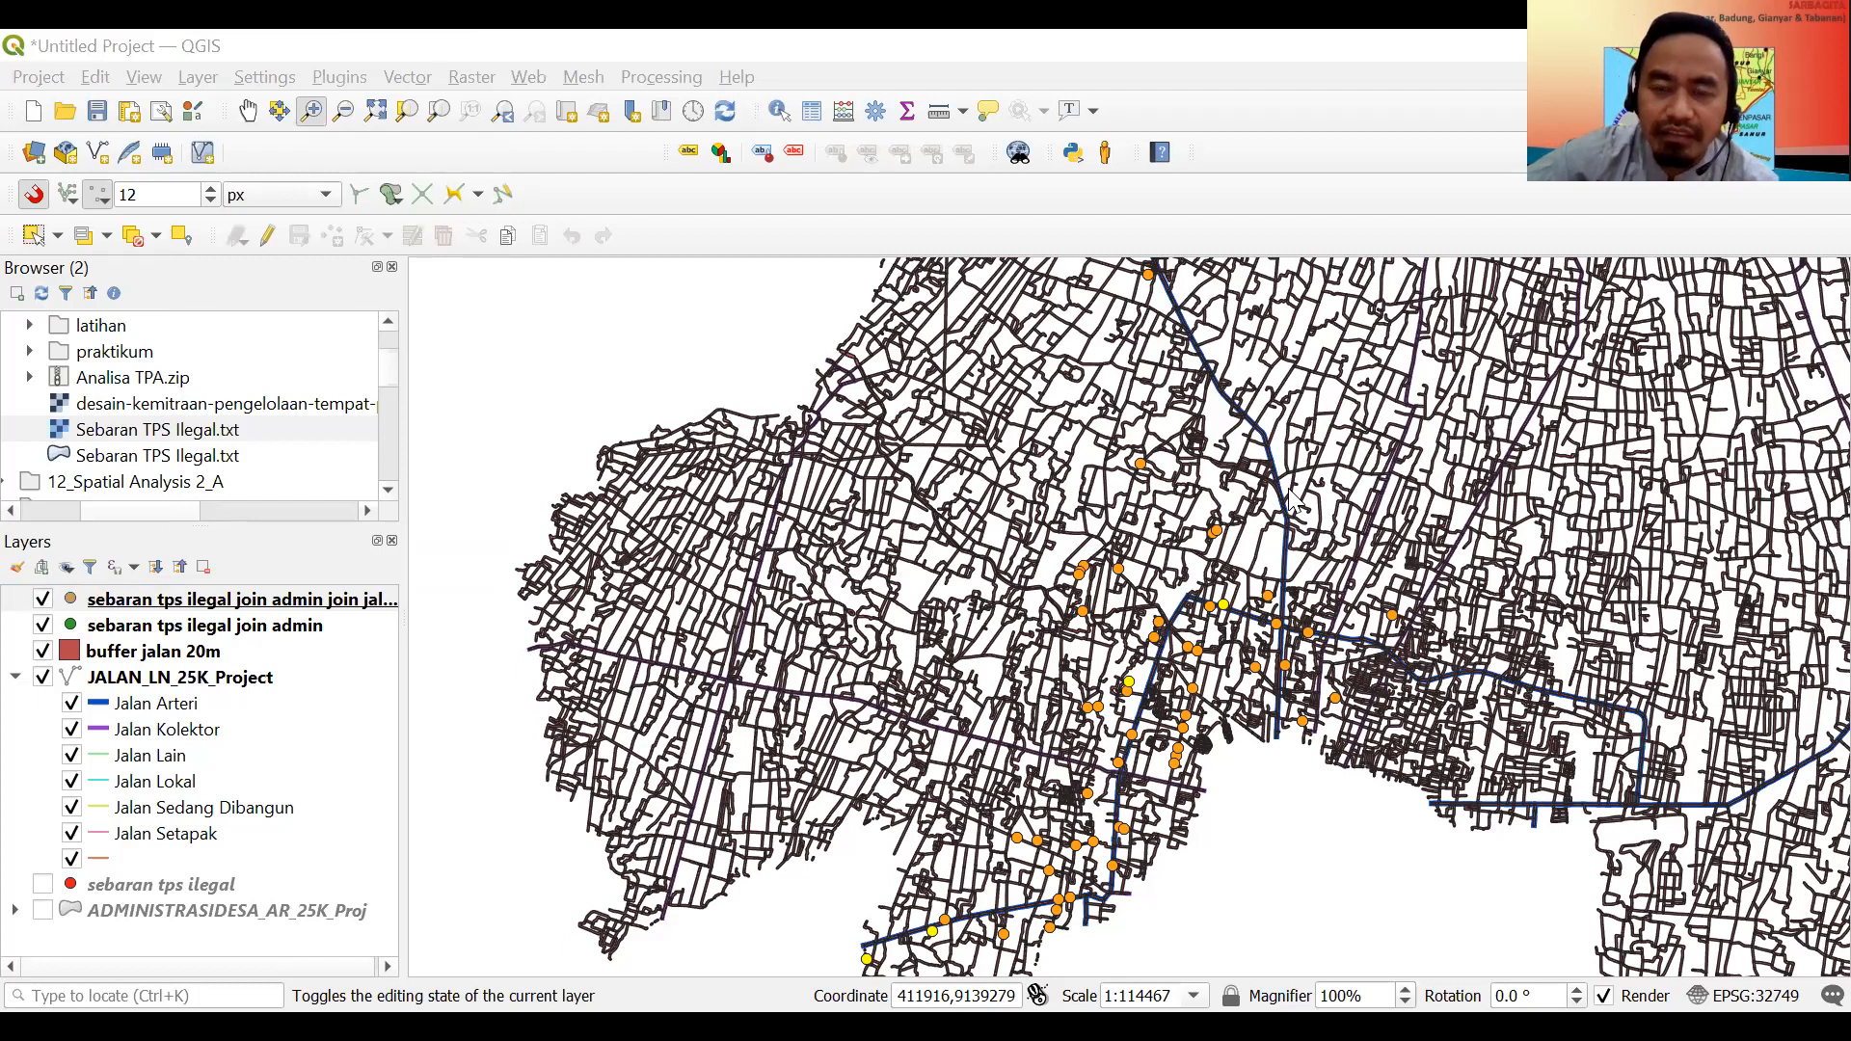
click(1292, 499)
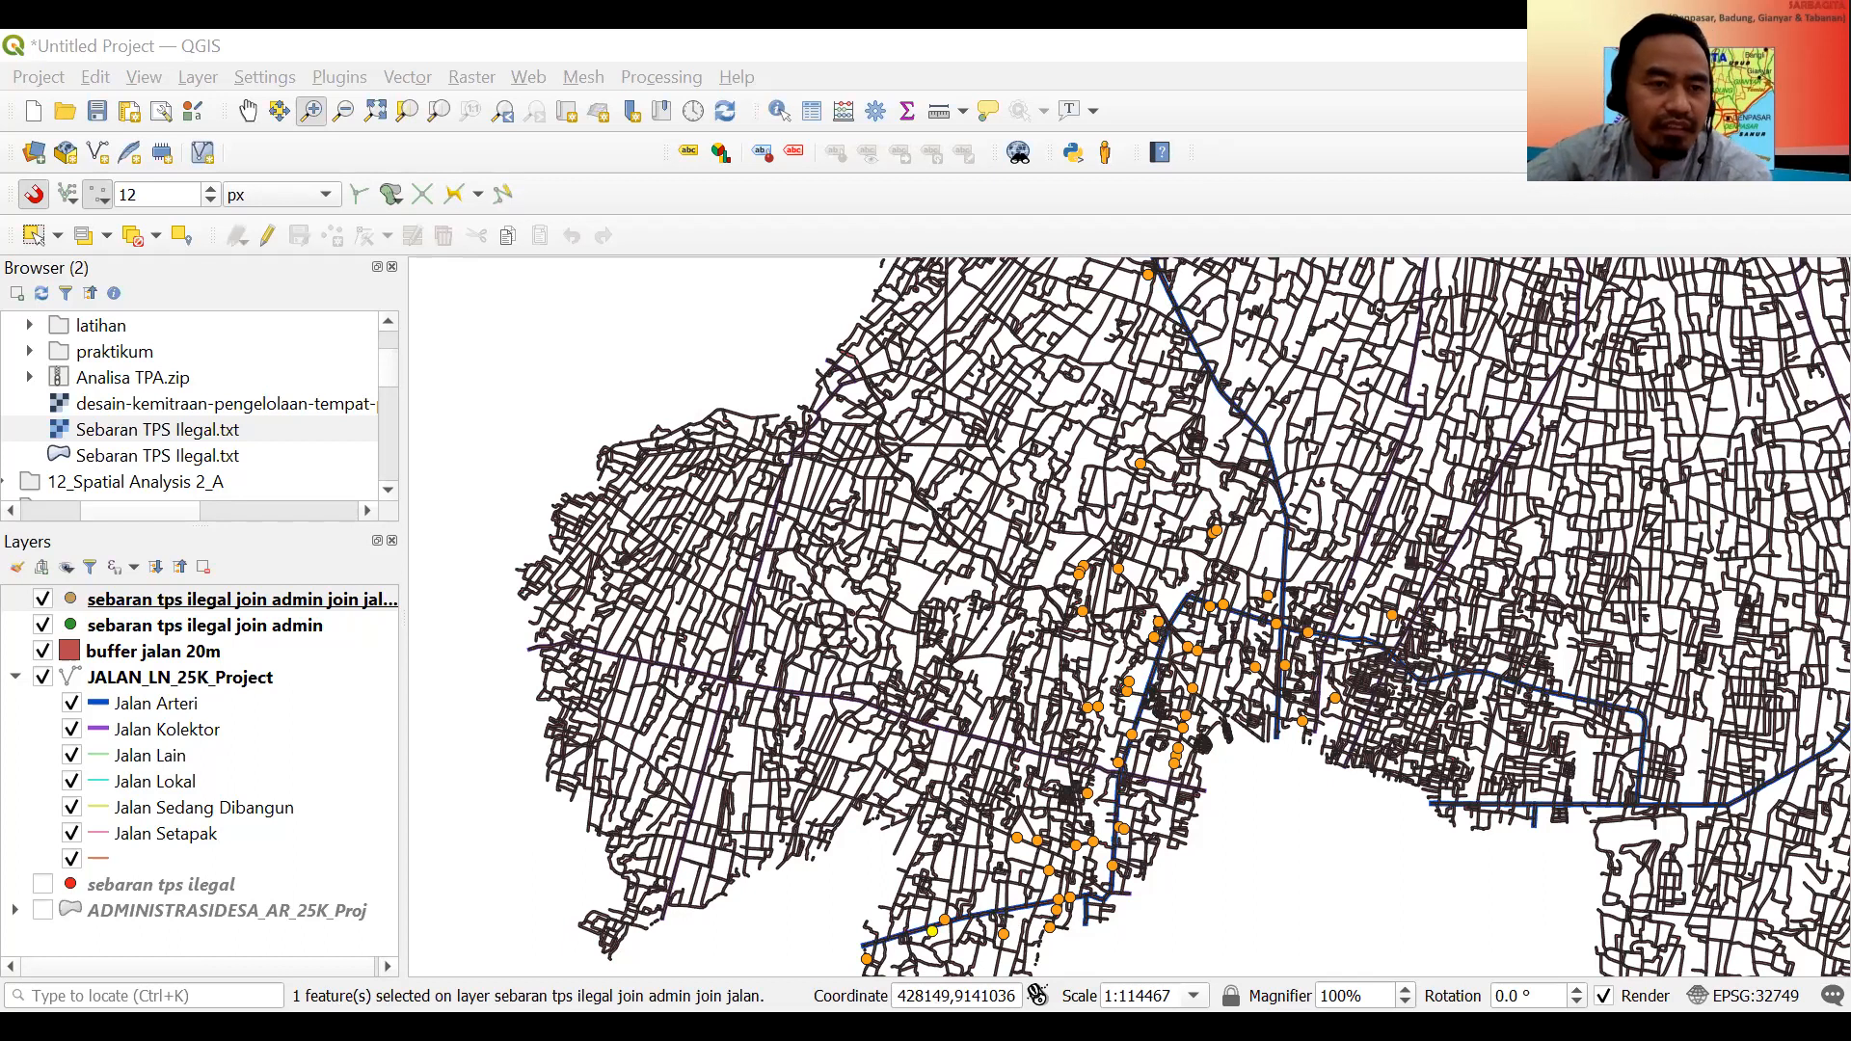
right_click(167, 279)
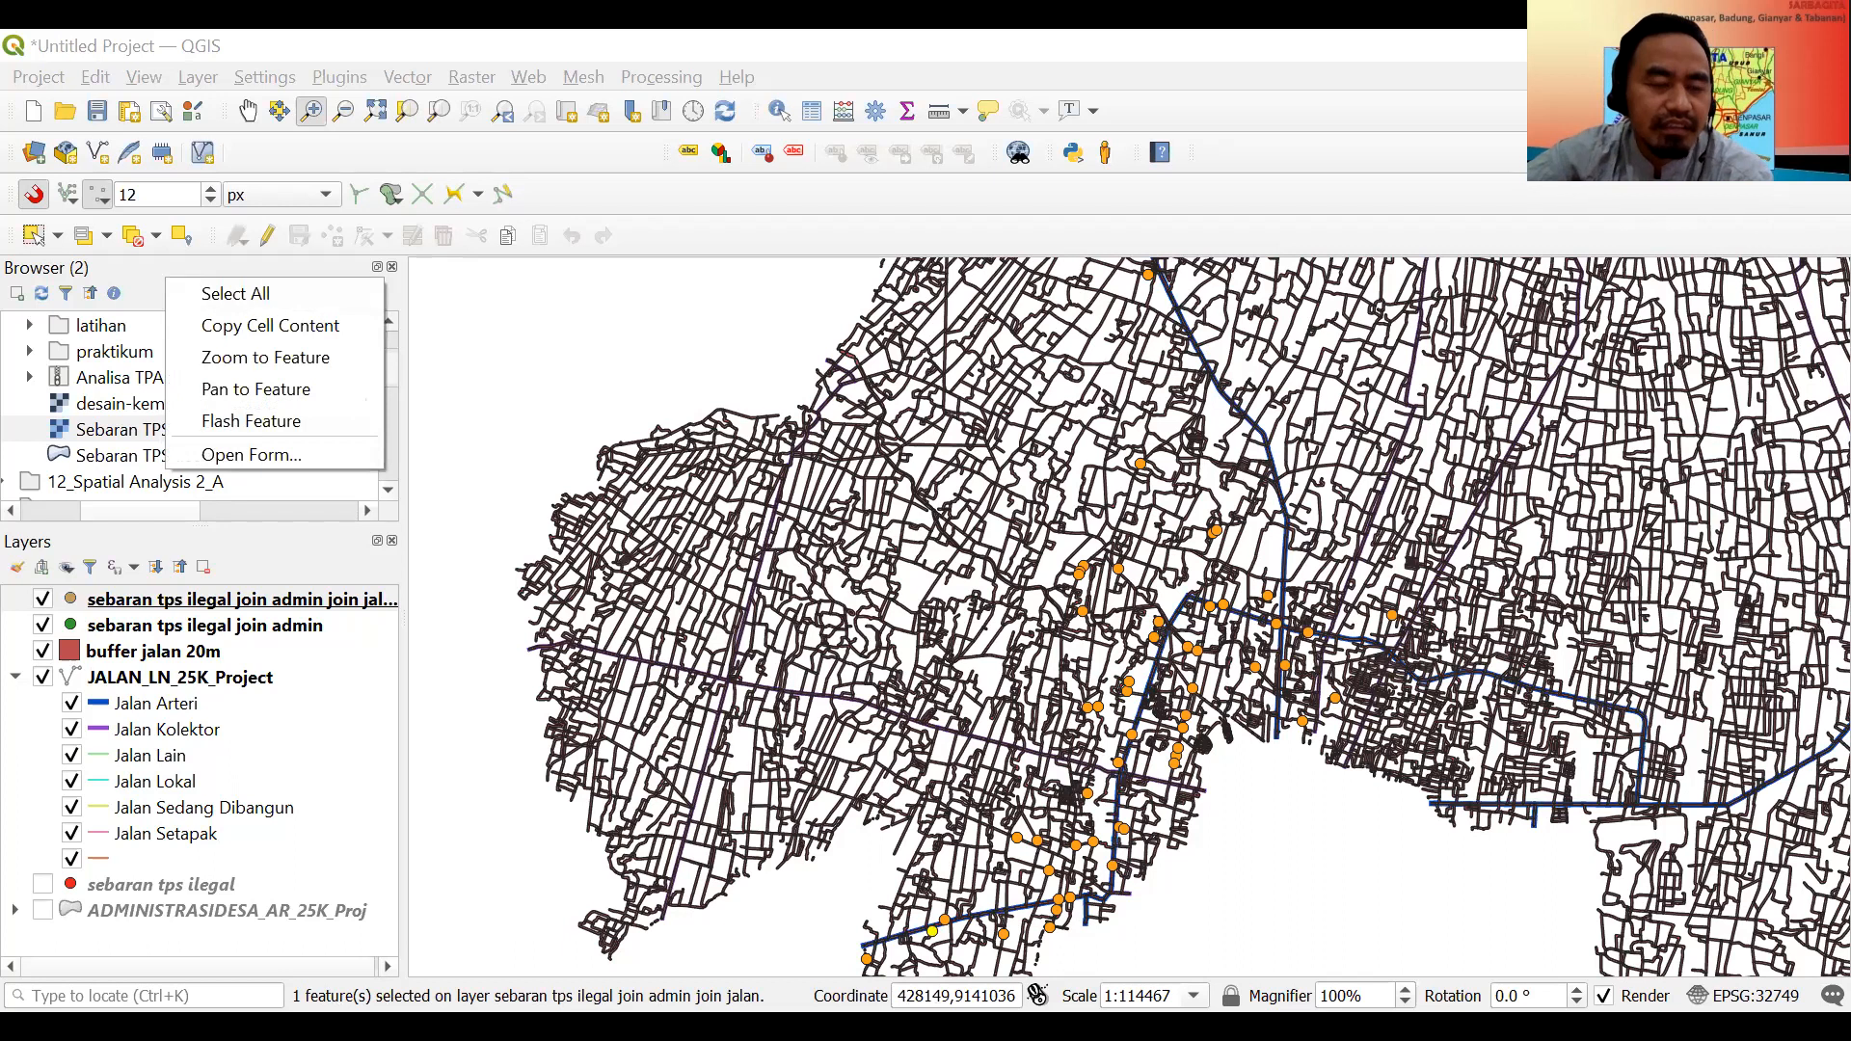
key(Escape)
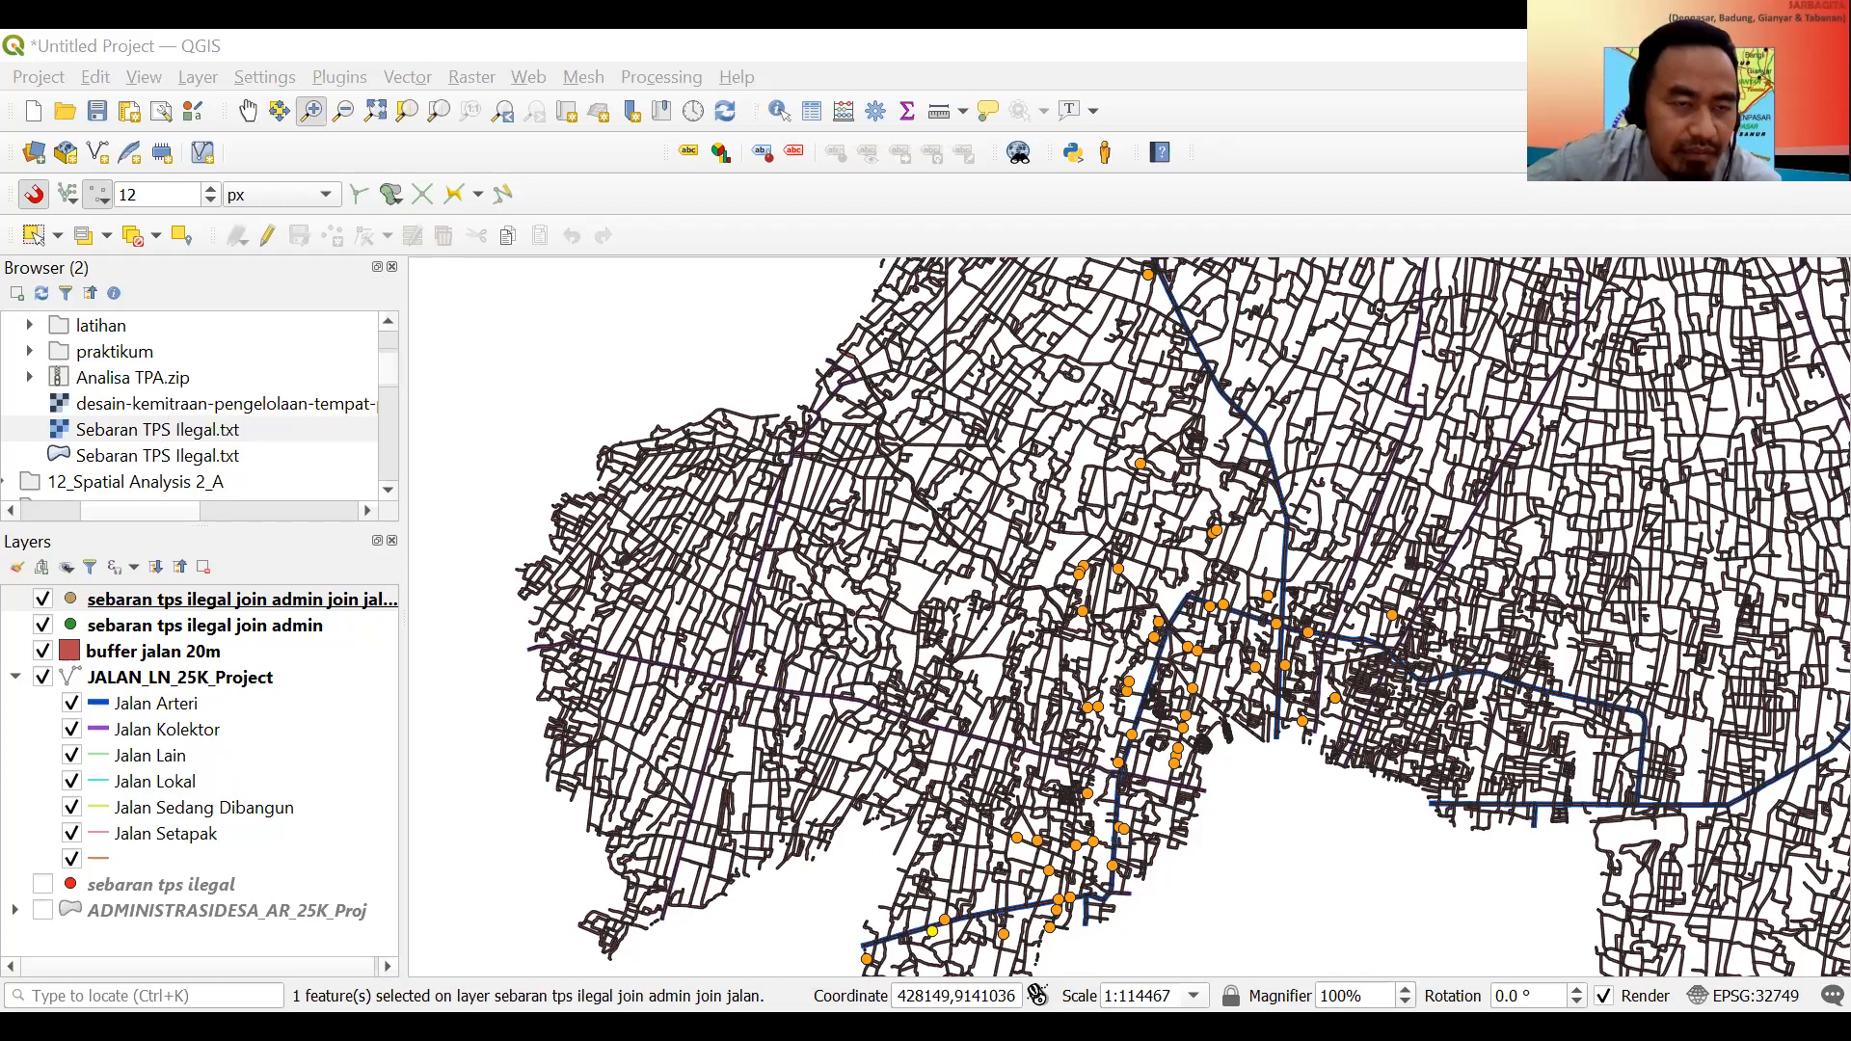
right_click(190, 273)
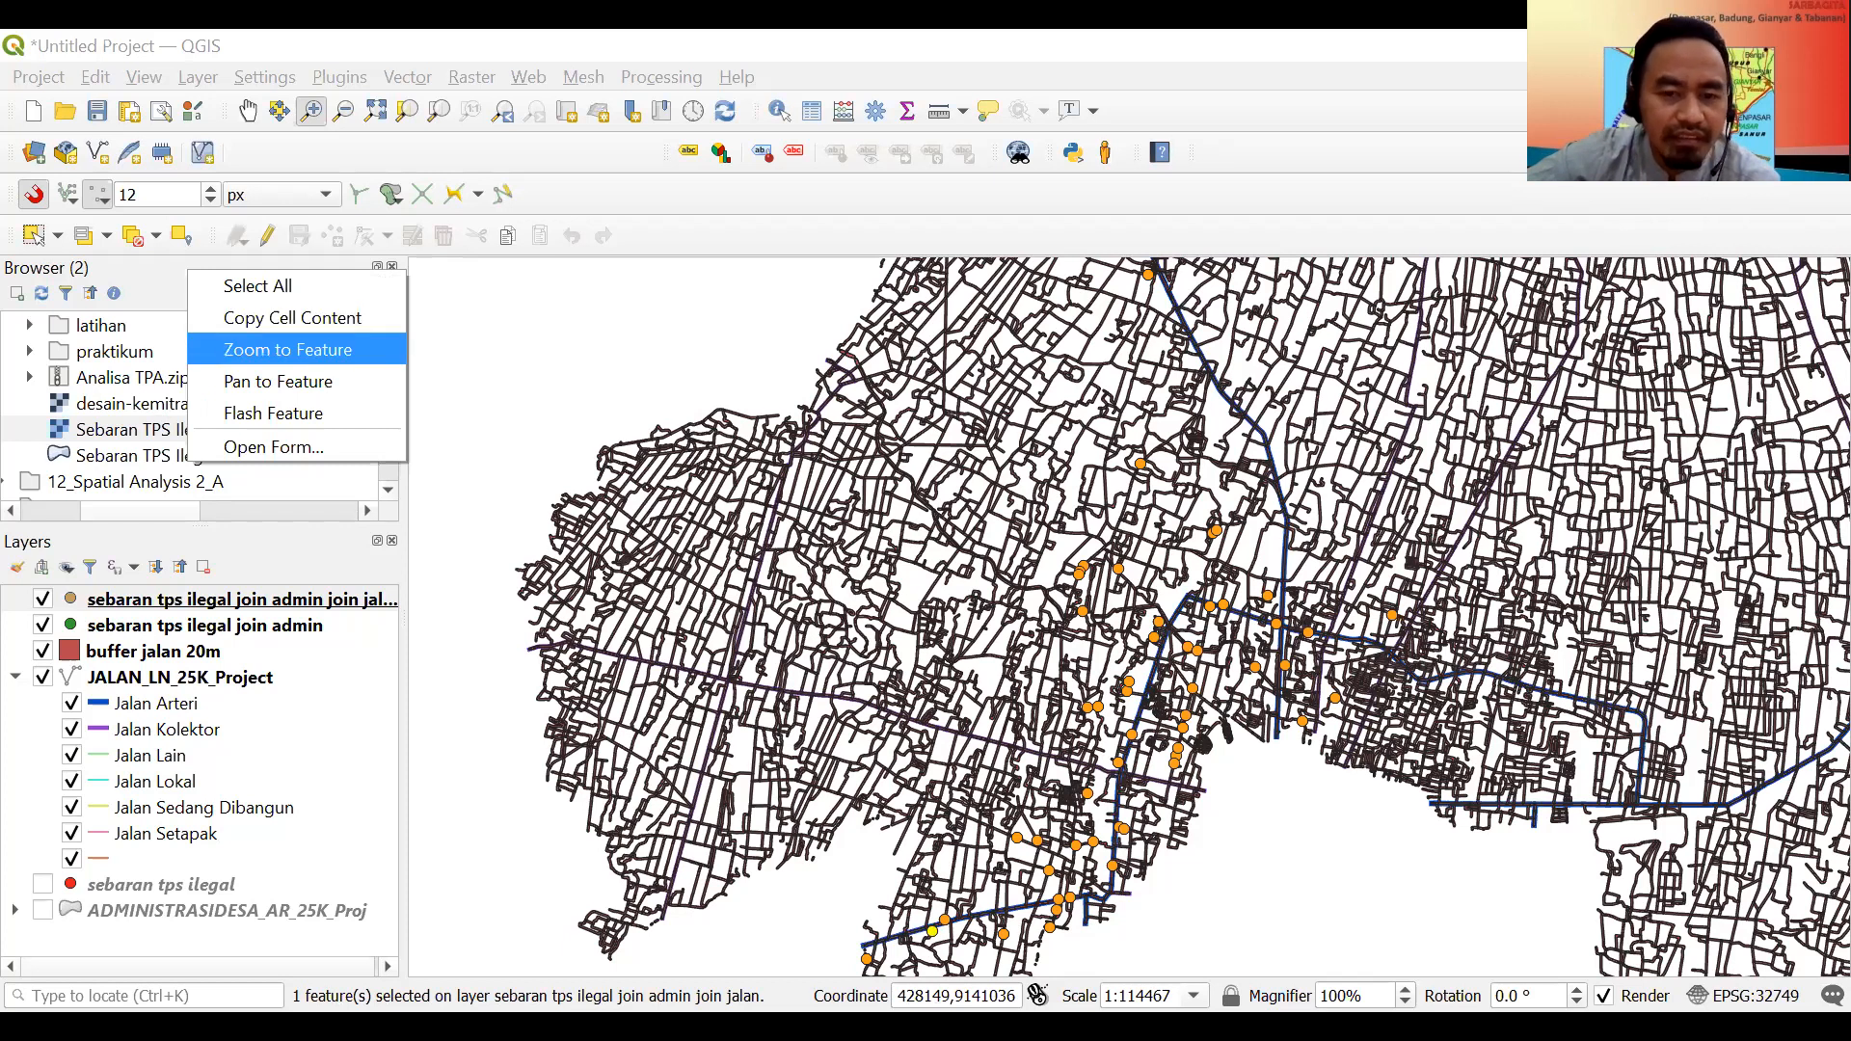
click(287, 349)
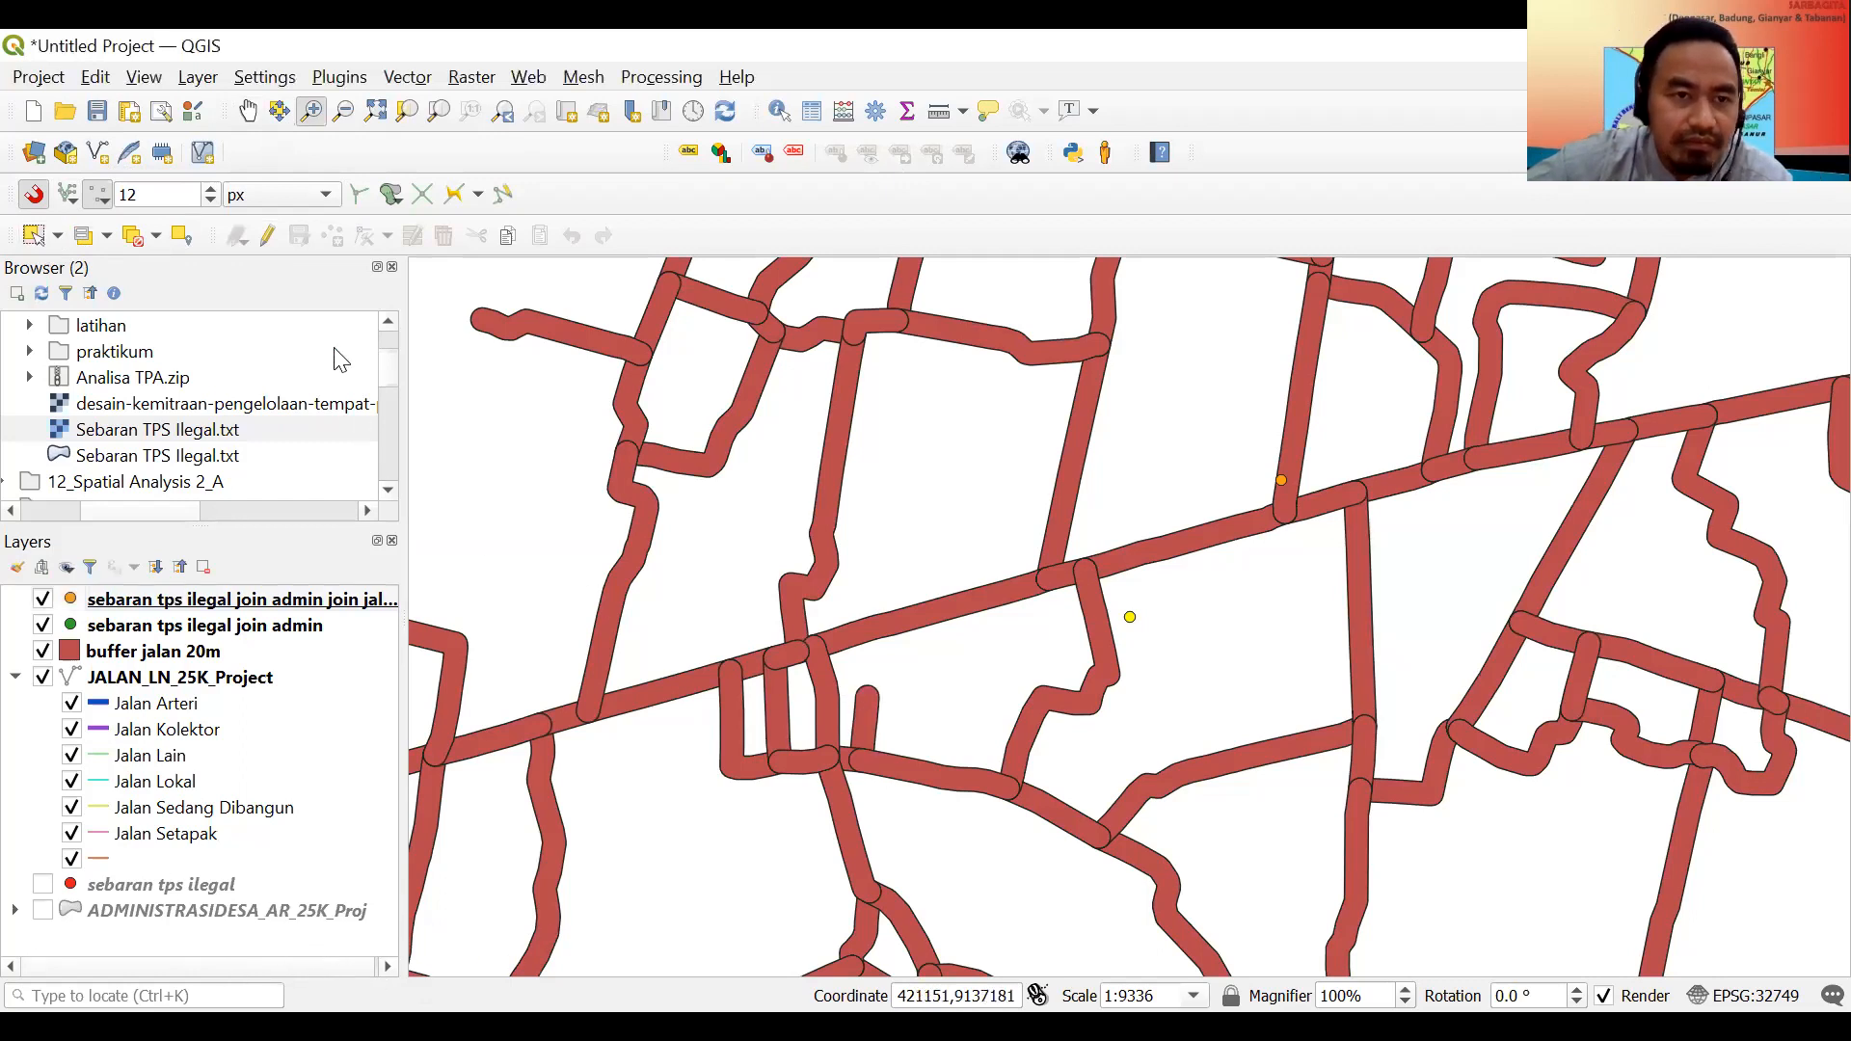
Reopen the attribute table of the joined sebaran tps ilegal layer and zoom to another record's point against the 20 m road buffer.
click(196, 608)
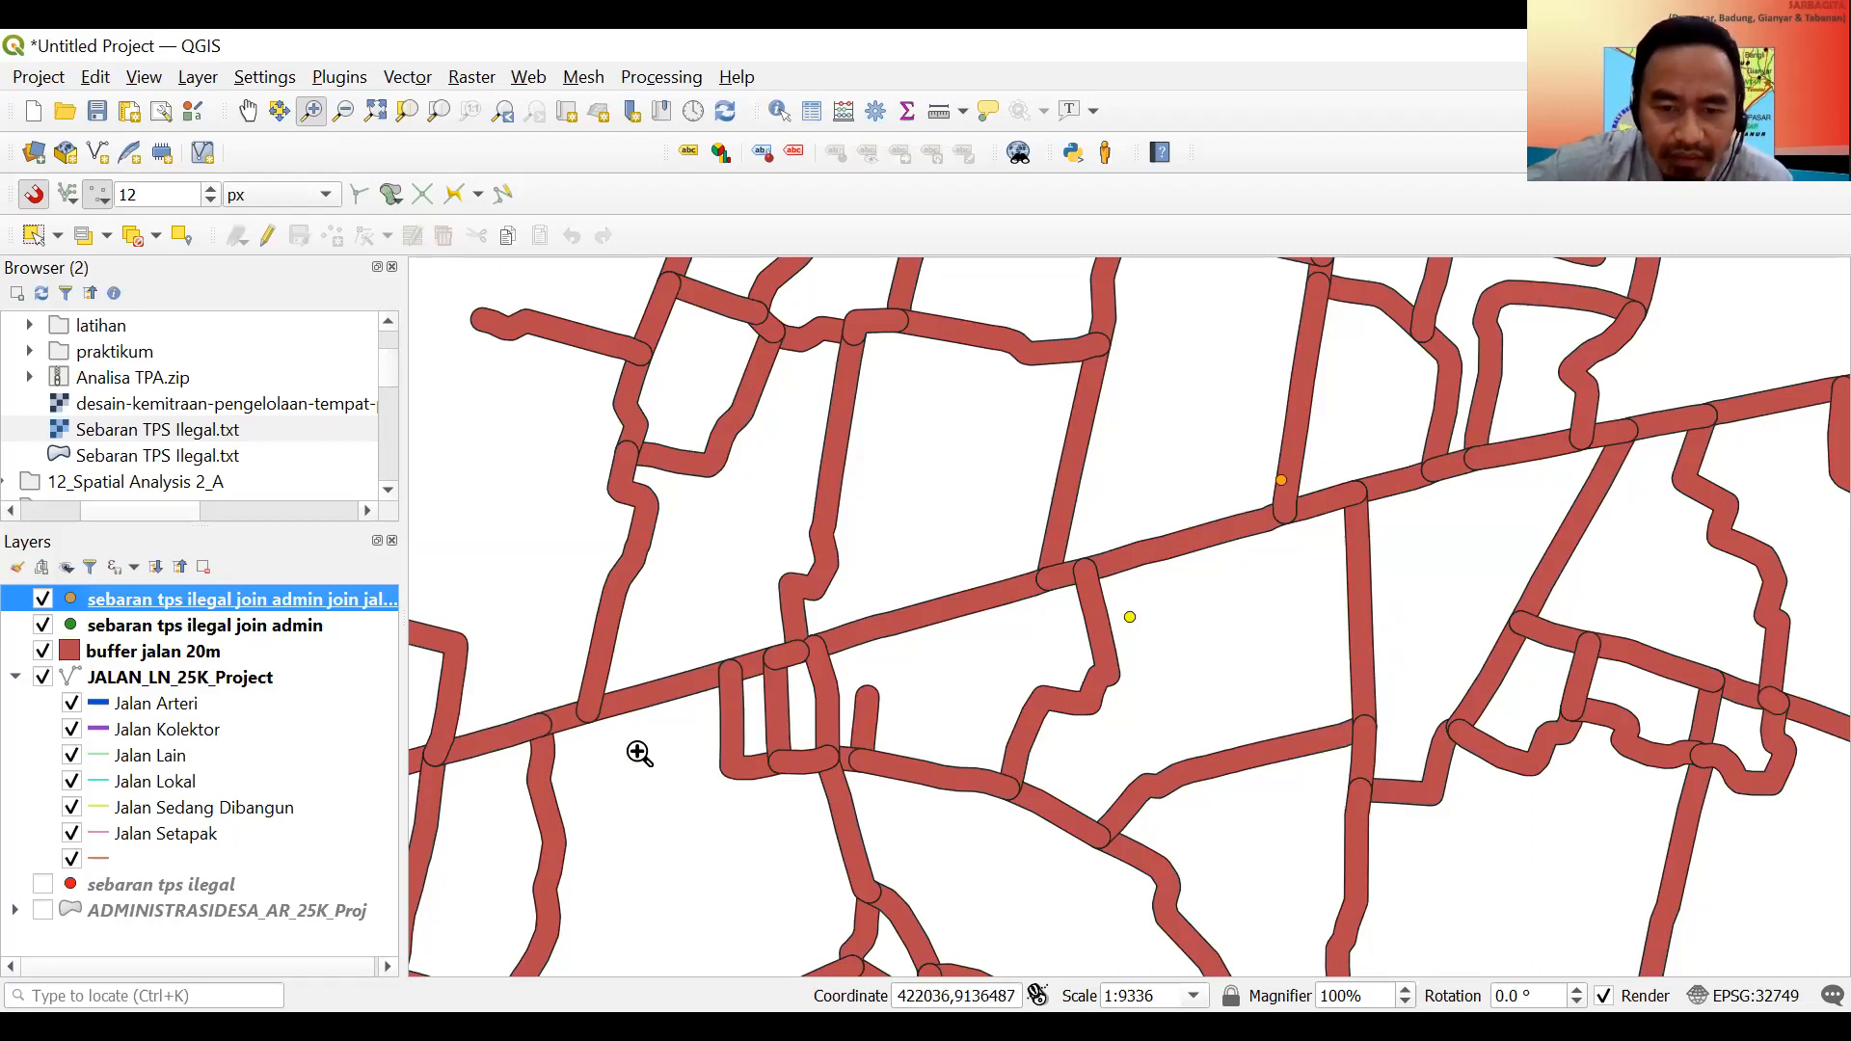
right_click(256, 604)
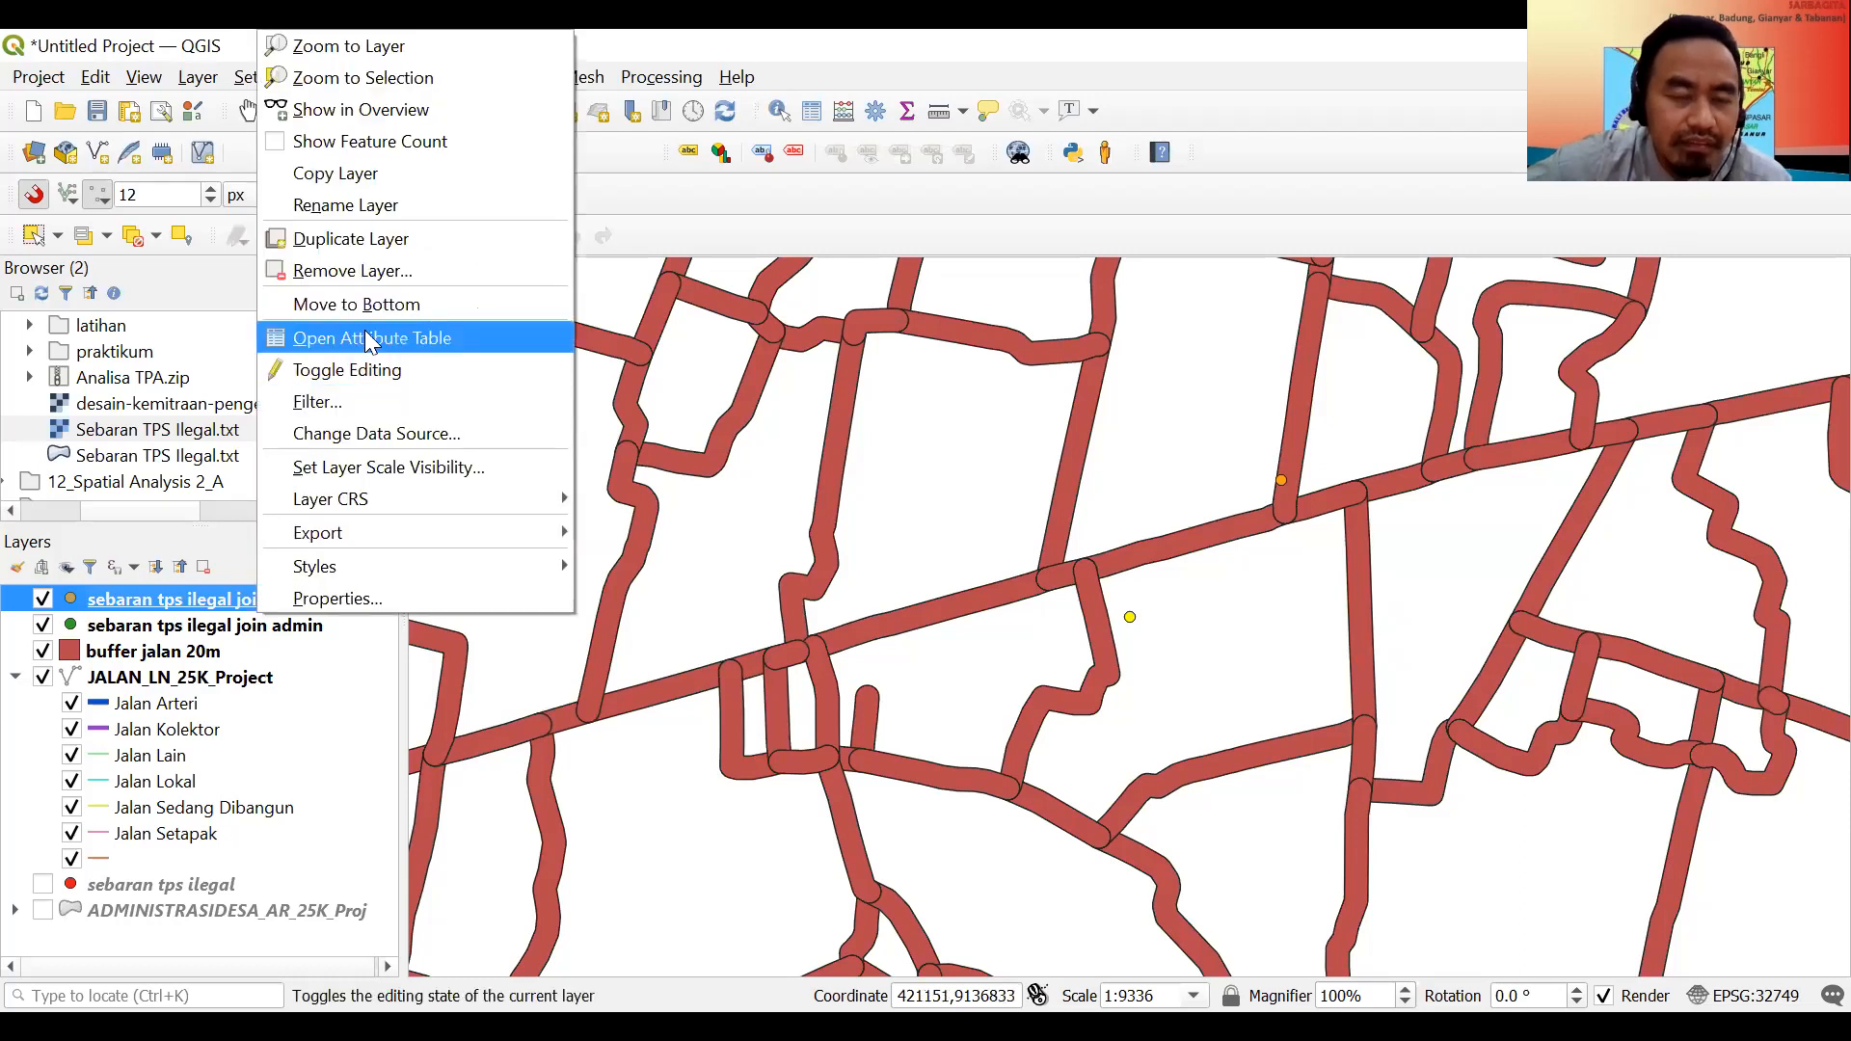
click(370, 339)
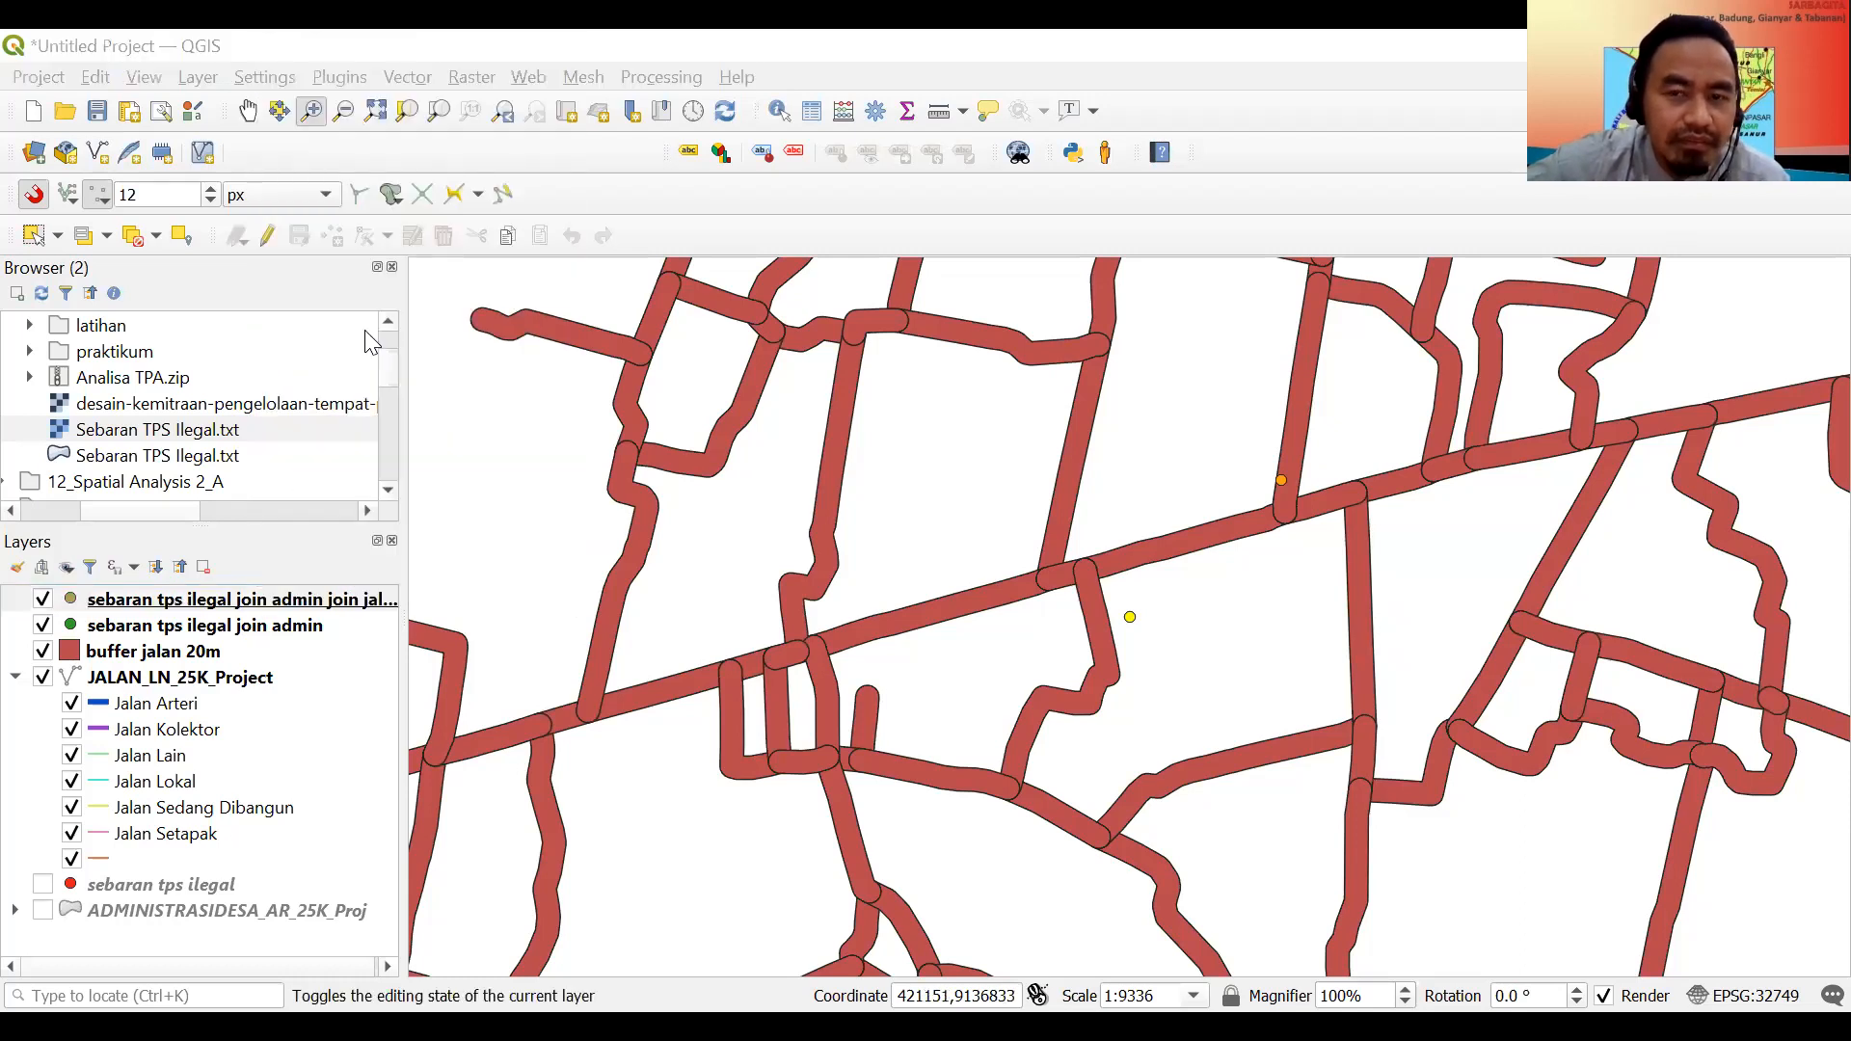
right_click(79, 152)
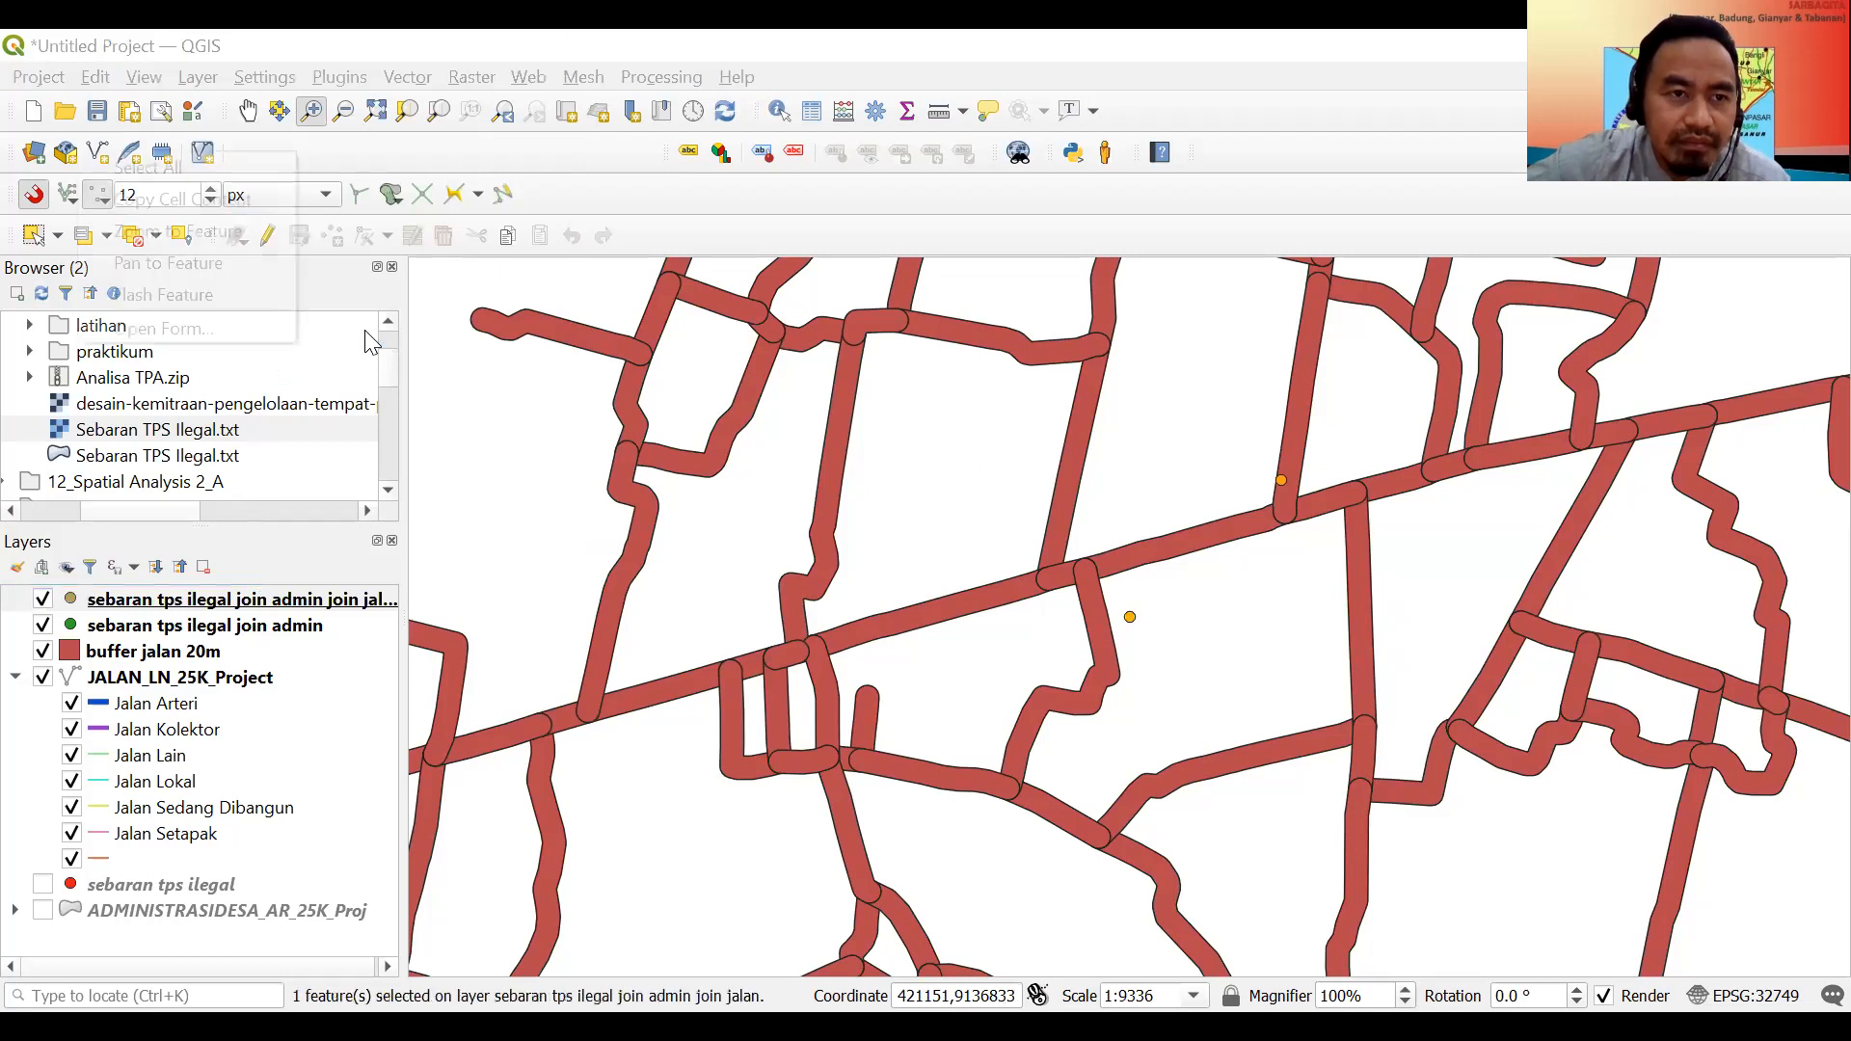
click(177, 231)
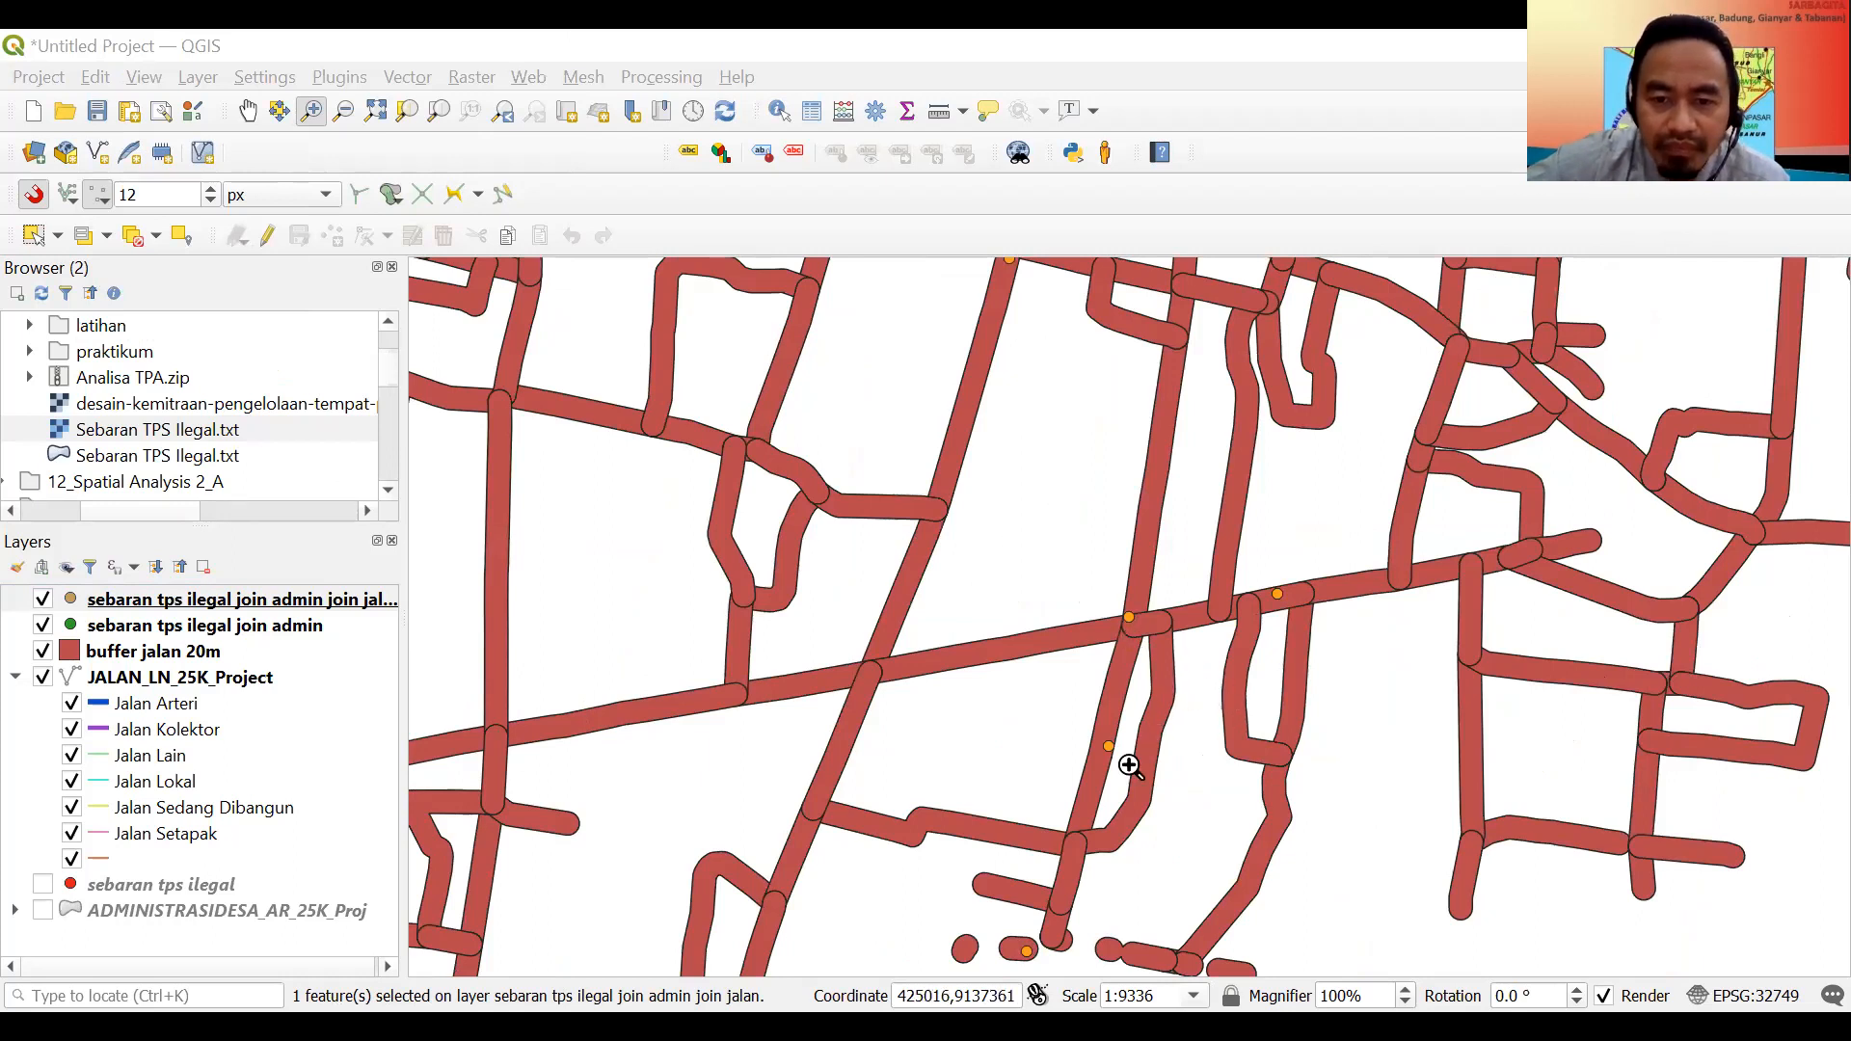
right_click(324, 289)
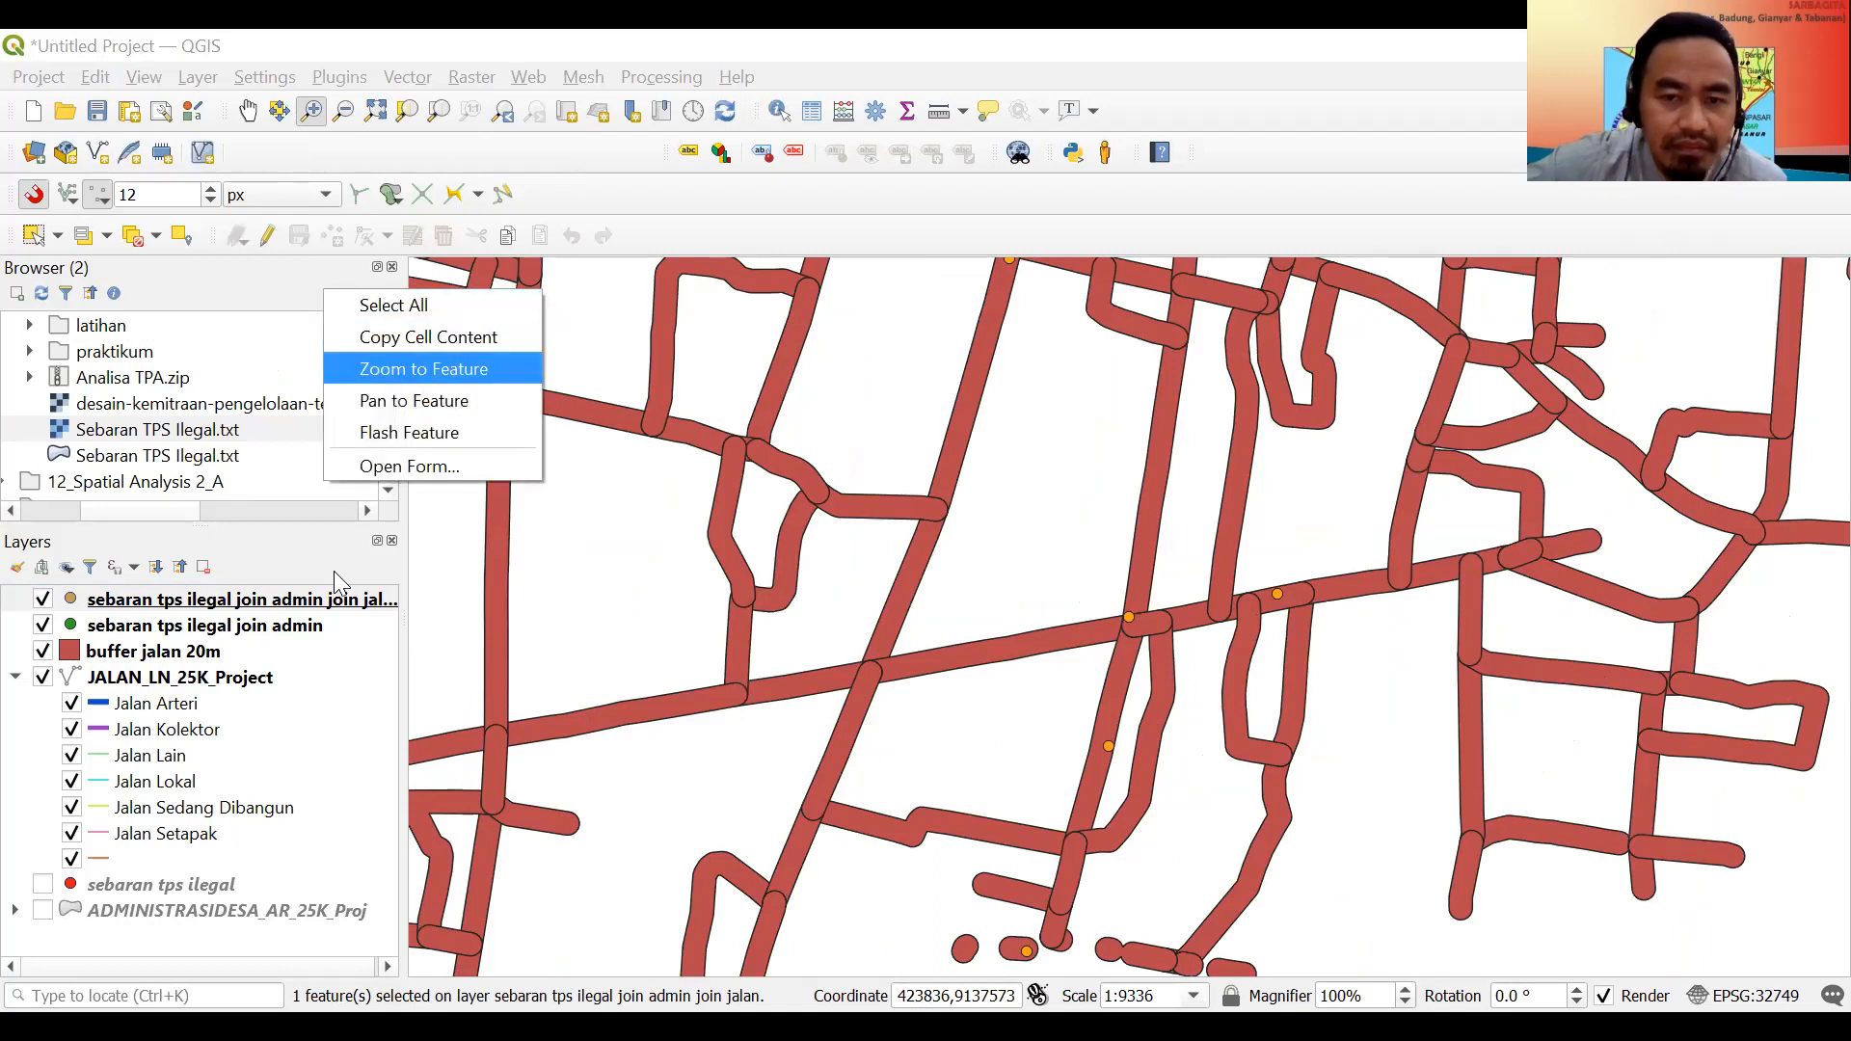
click(423, 369)
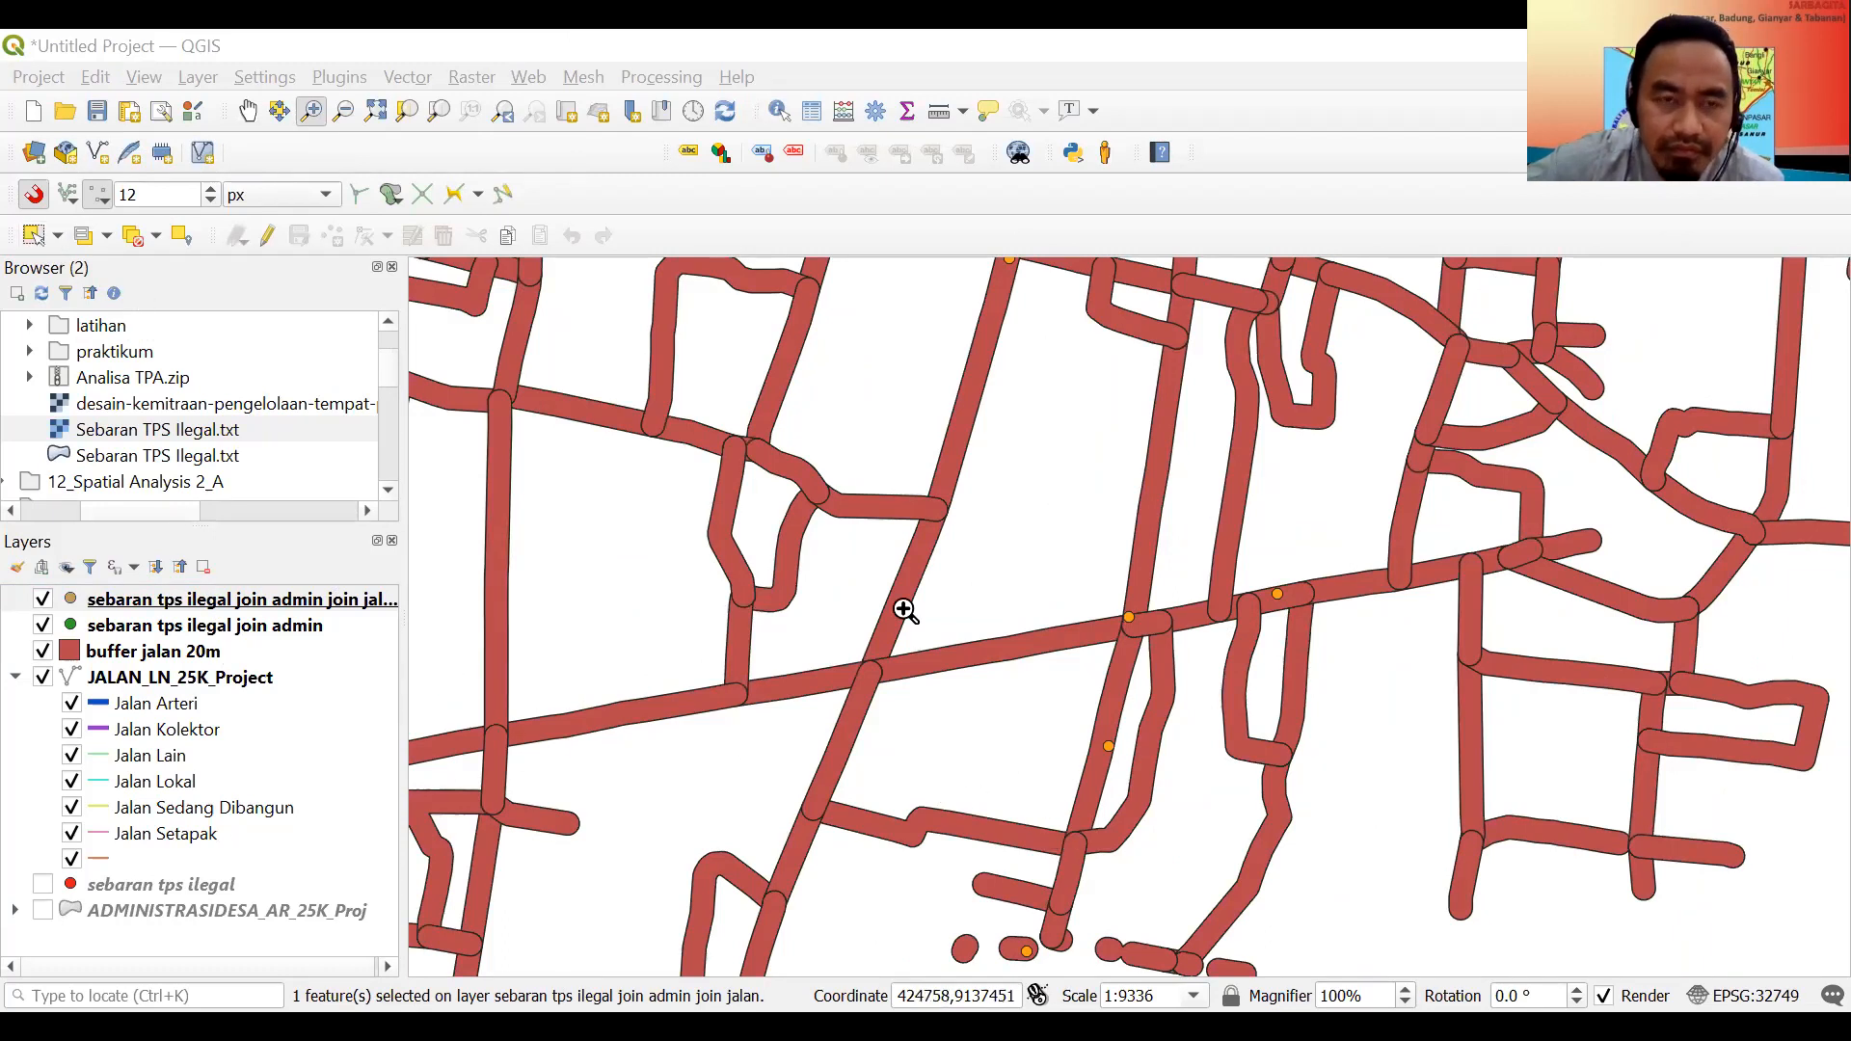
Examine the overall distribution of illegal dump points along the road network on the map.
click(248, 110)
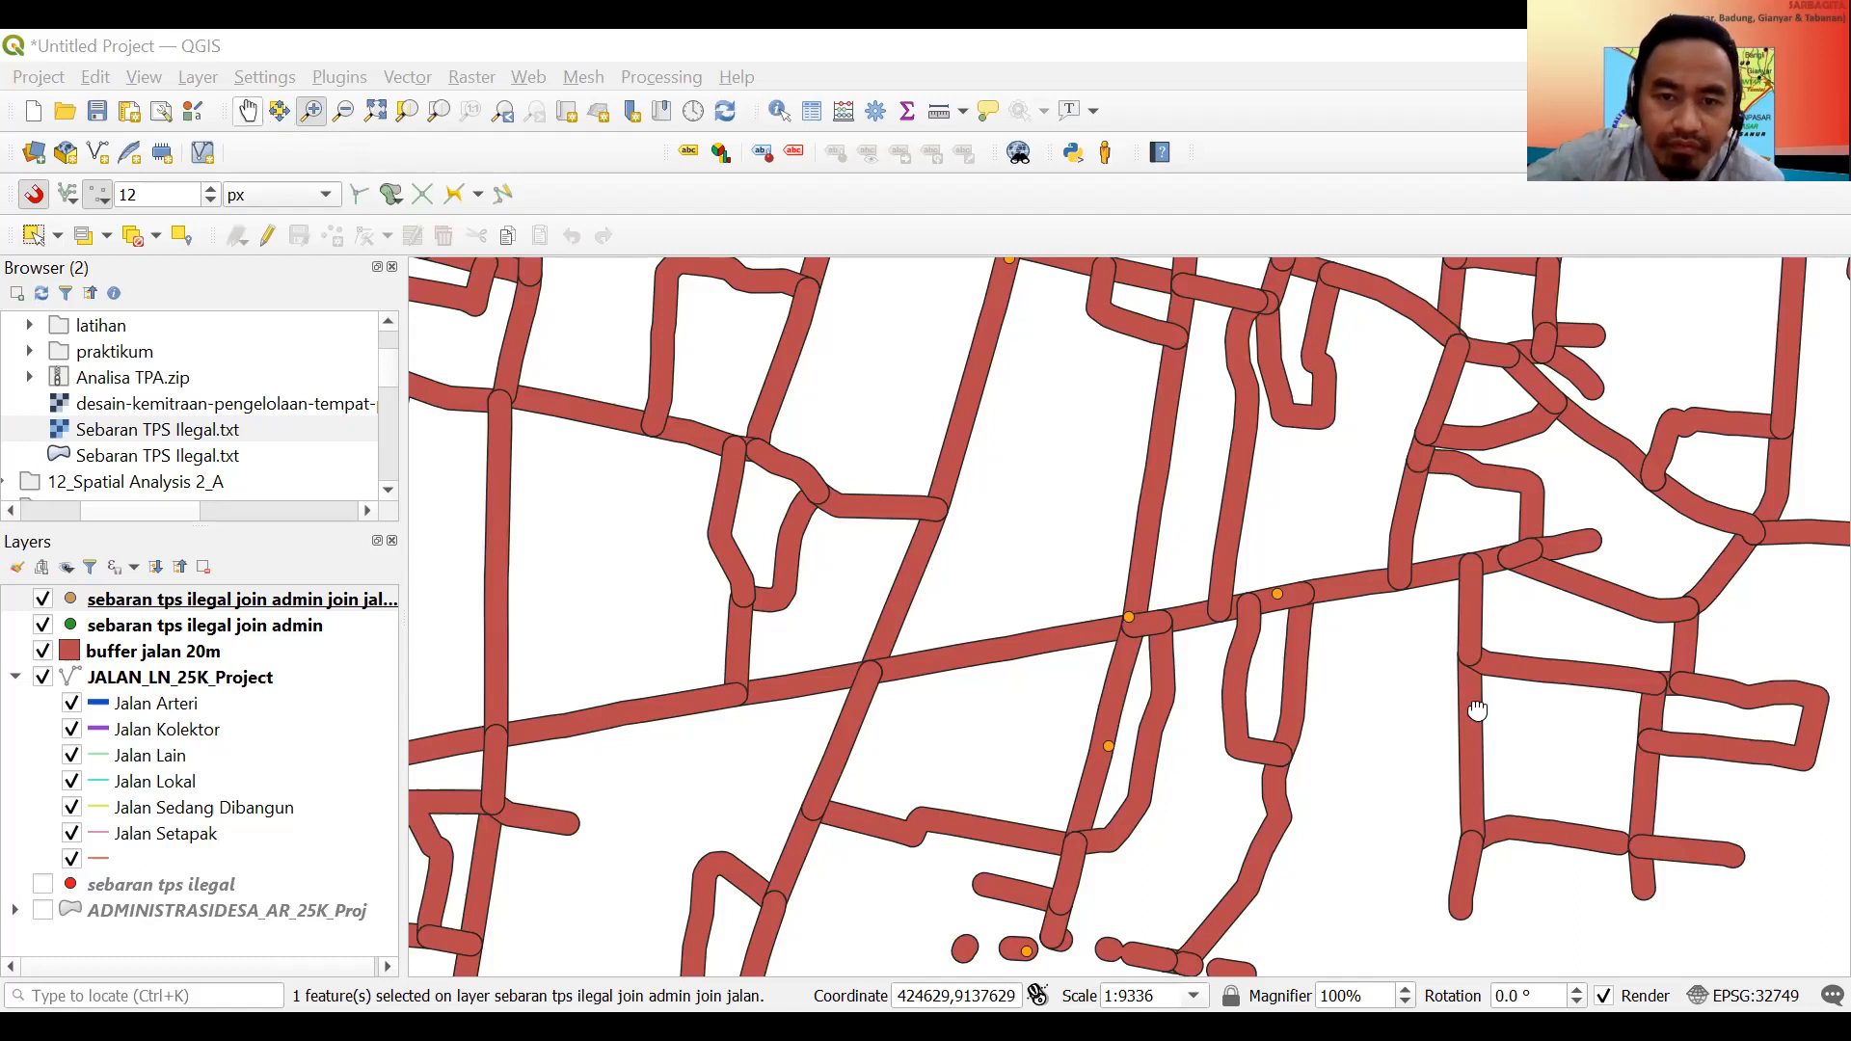
drag(984, 559, 1350, 689)
scroll(1254, 699, down, 3)
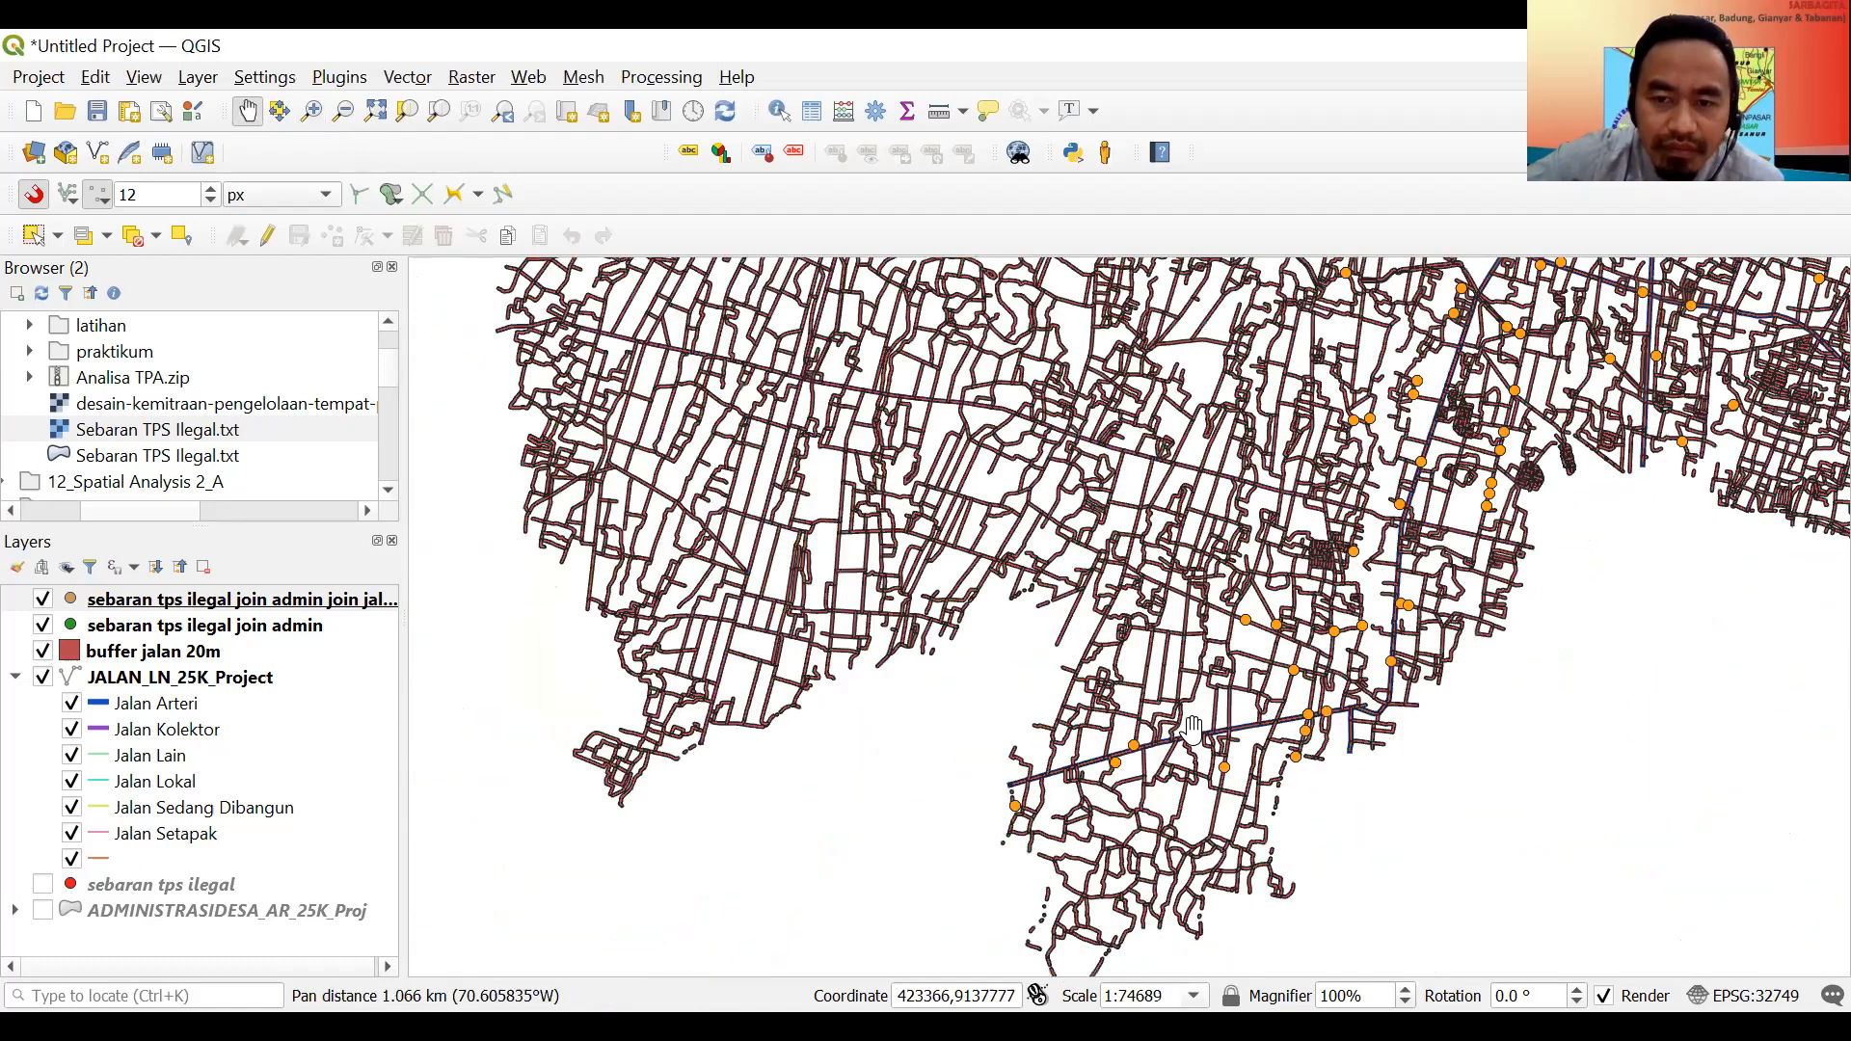
drag(1255, 649, 936, 820)
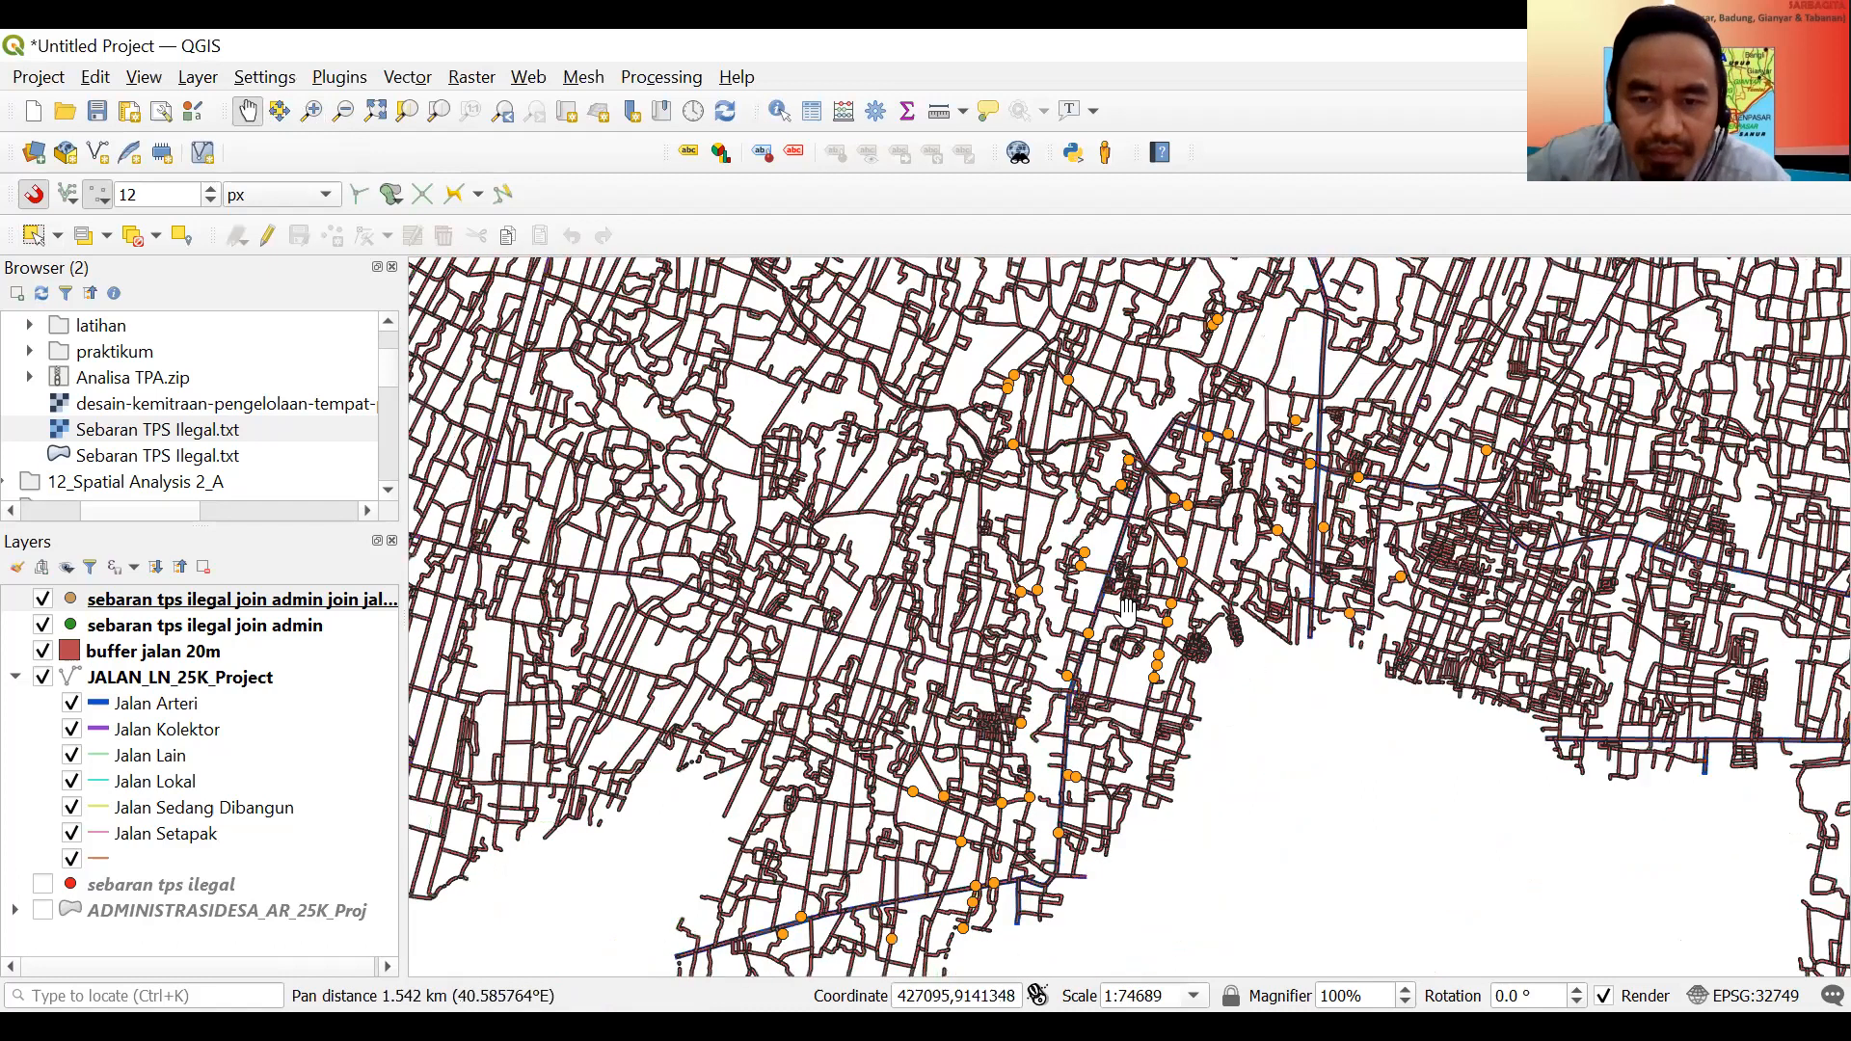
From the attribute table of the sebaran tps ilegal join admin join jalan layer, zoom to the point south of the arterial road.
click(97, 614)
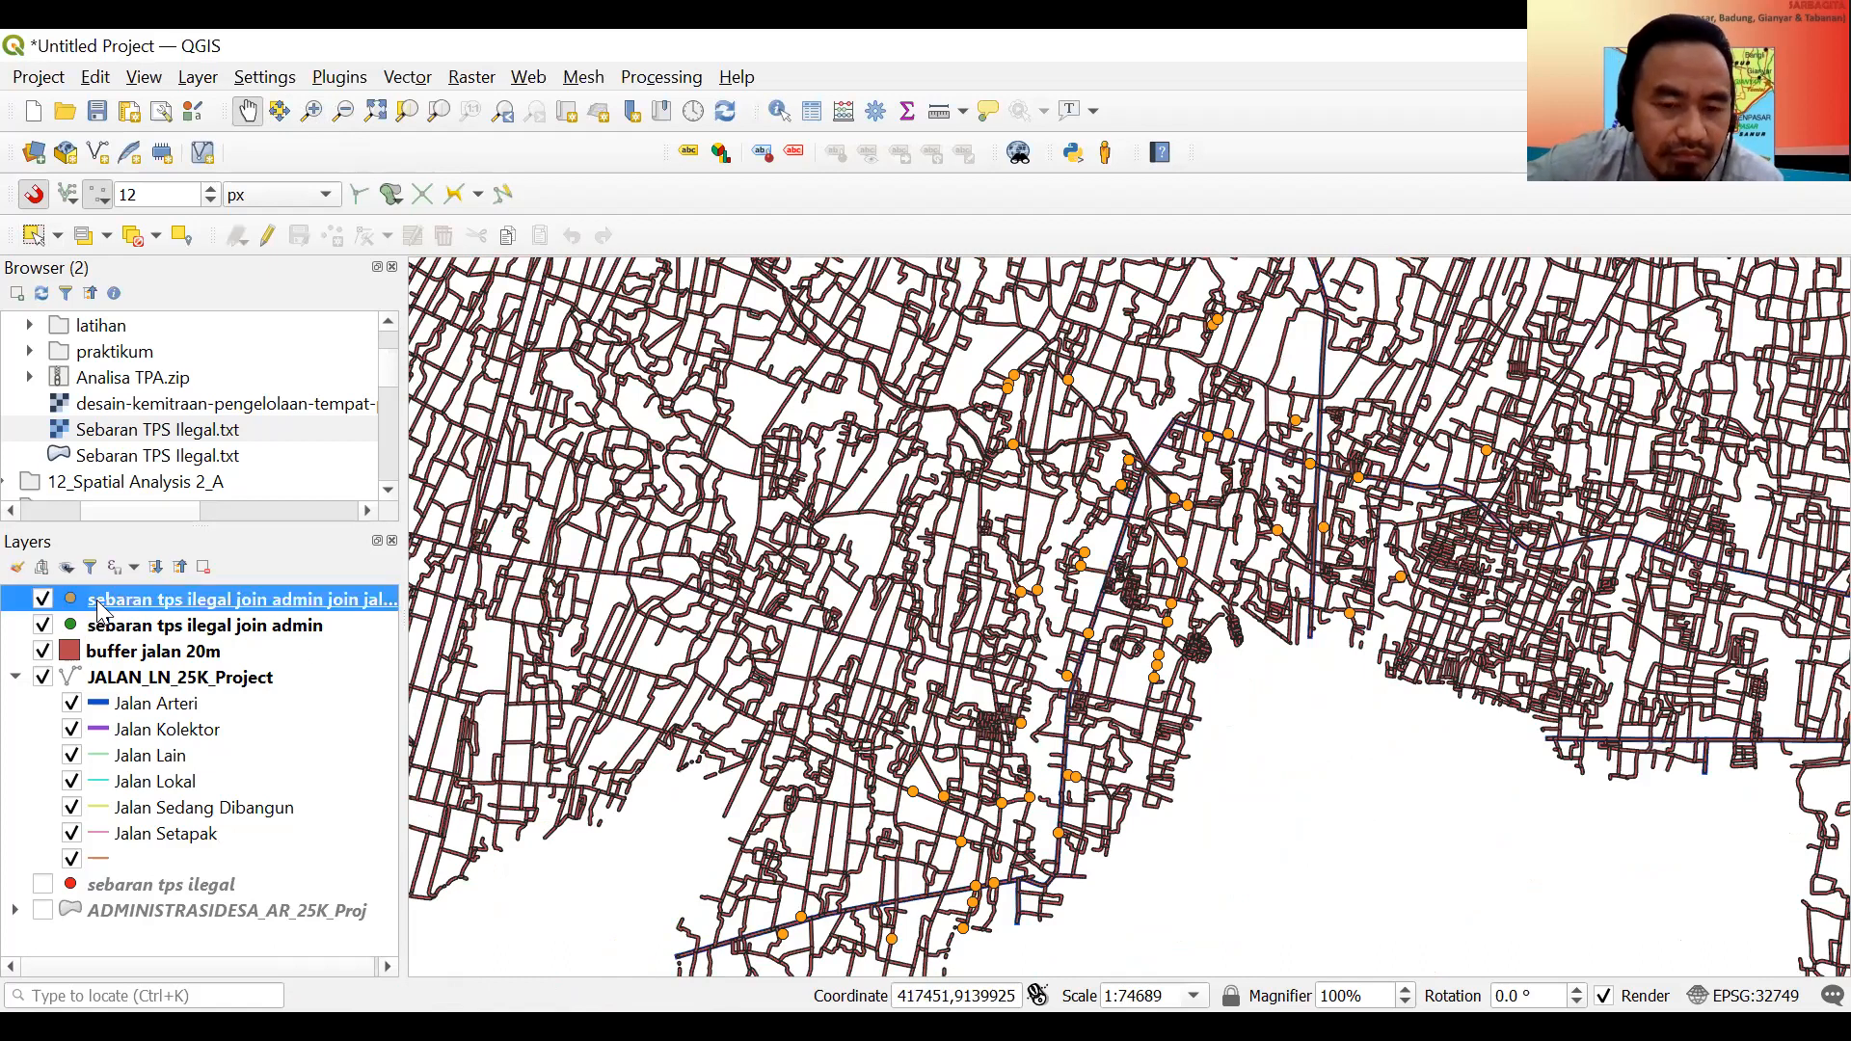
right_click(224, 605)
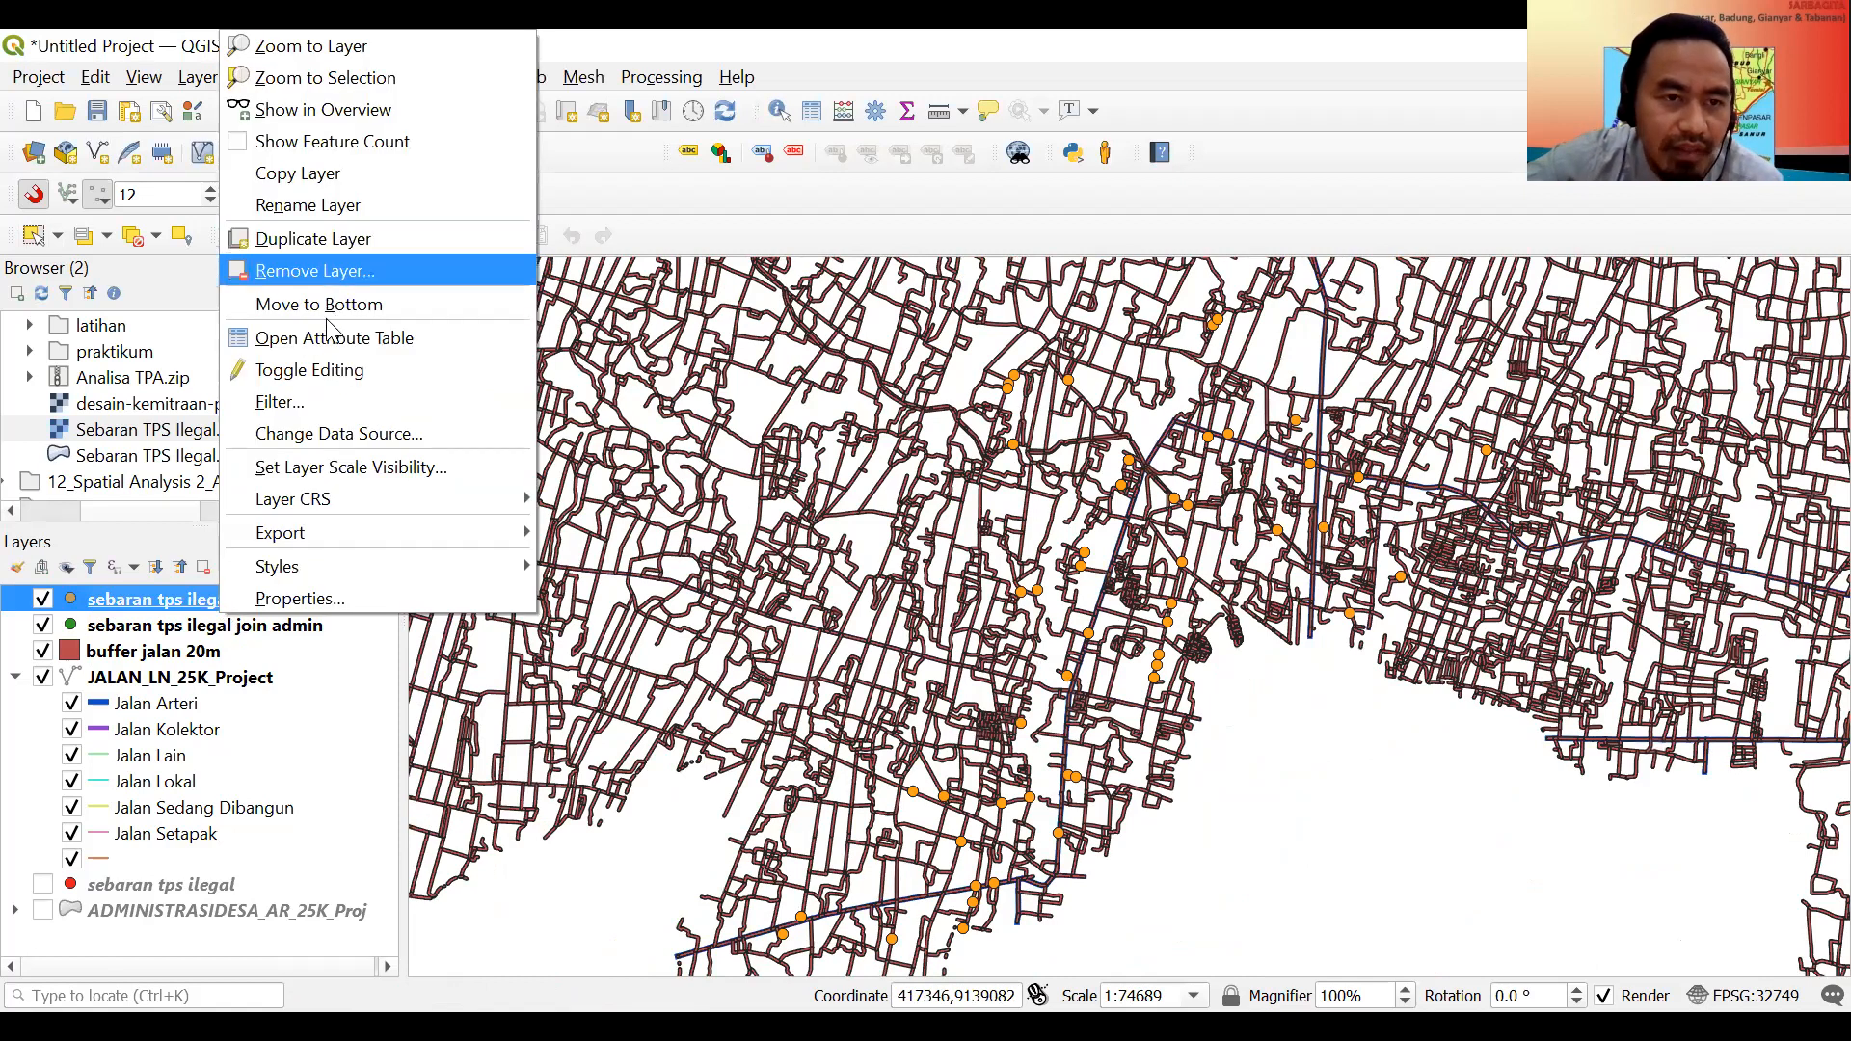
key(Down)
key(Down)
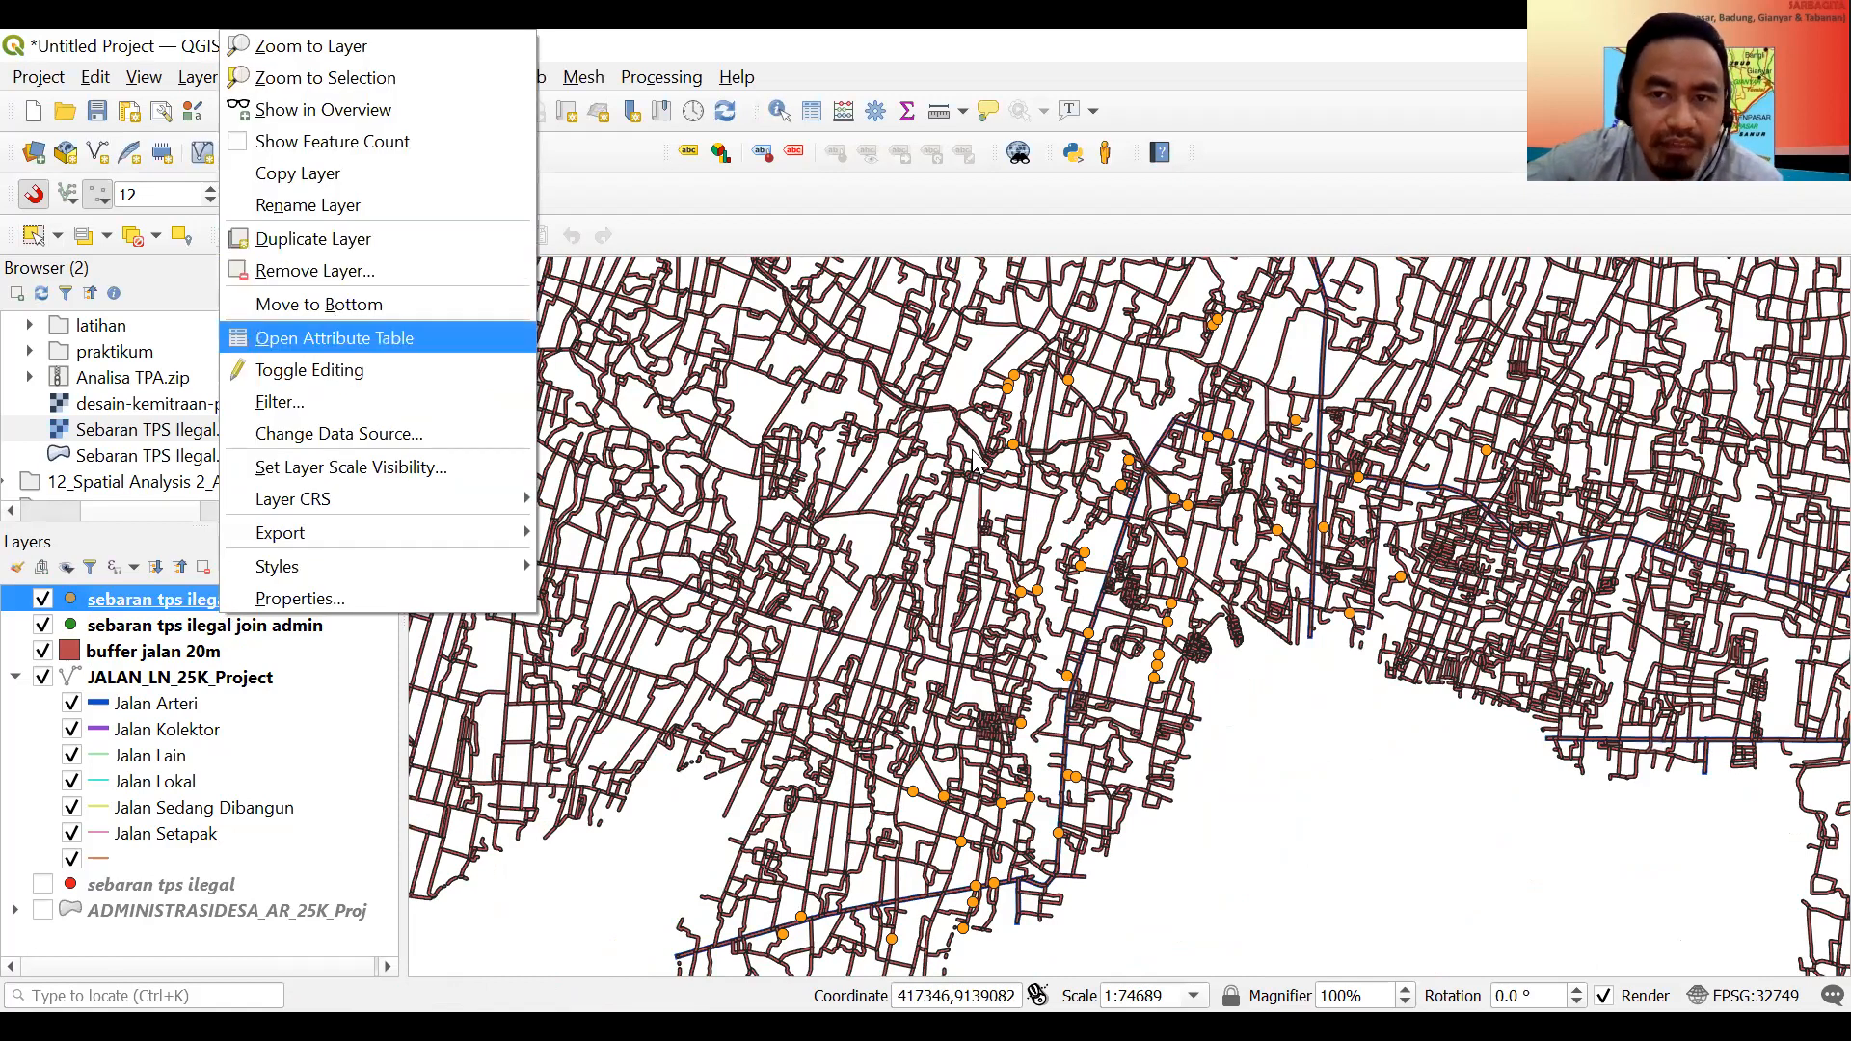
key(Return)
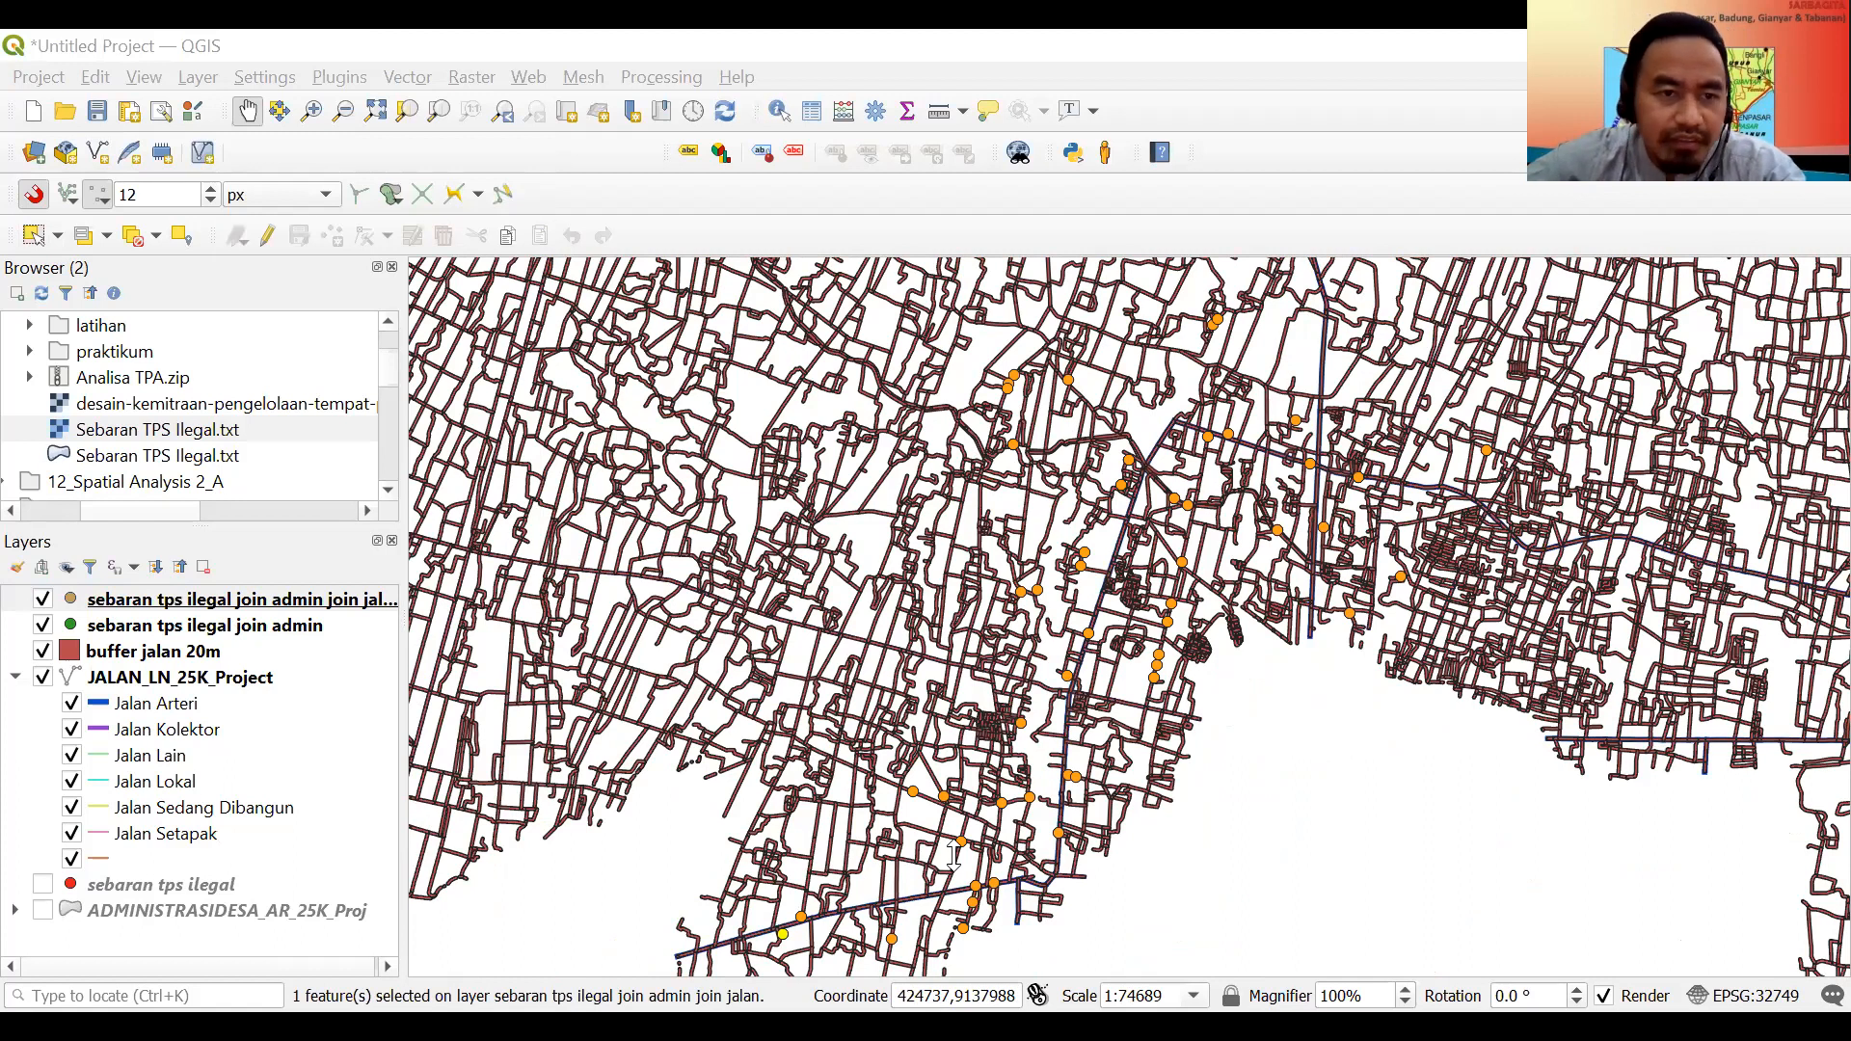
right_click(349, 385)
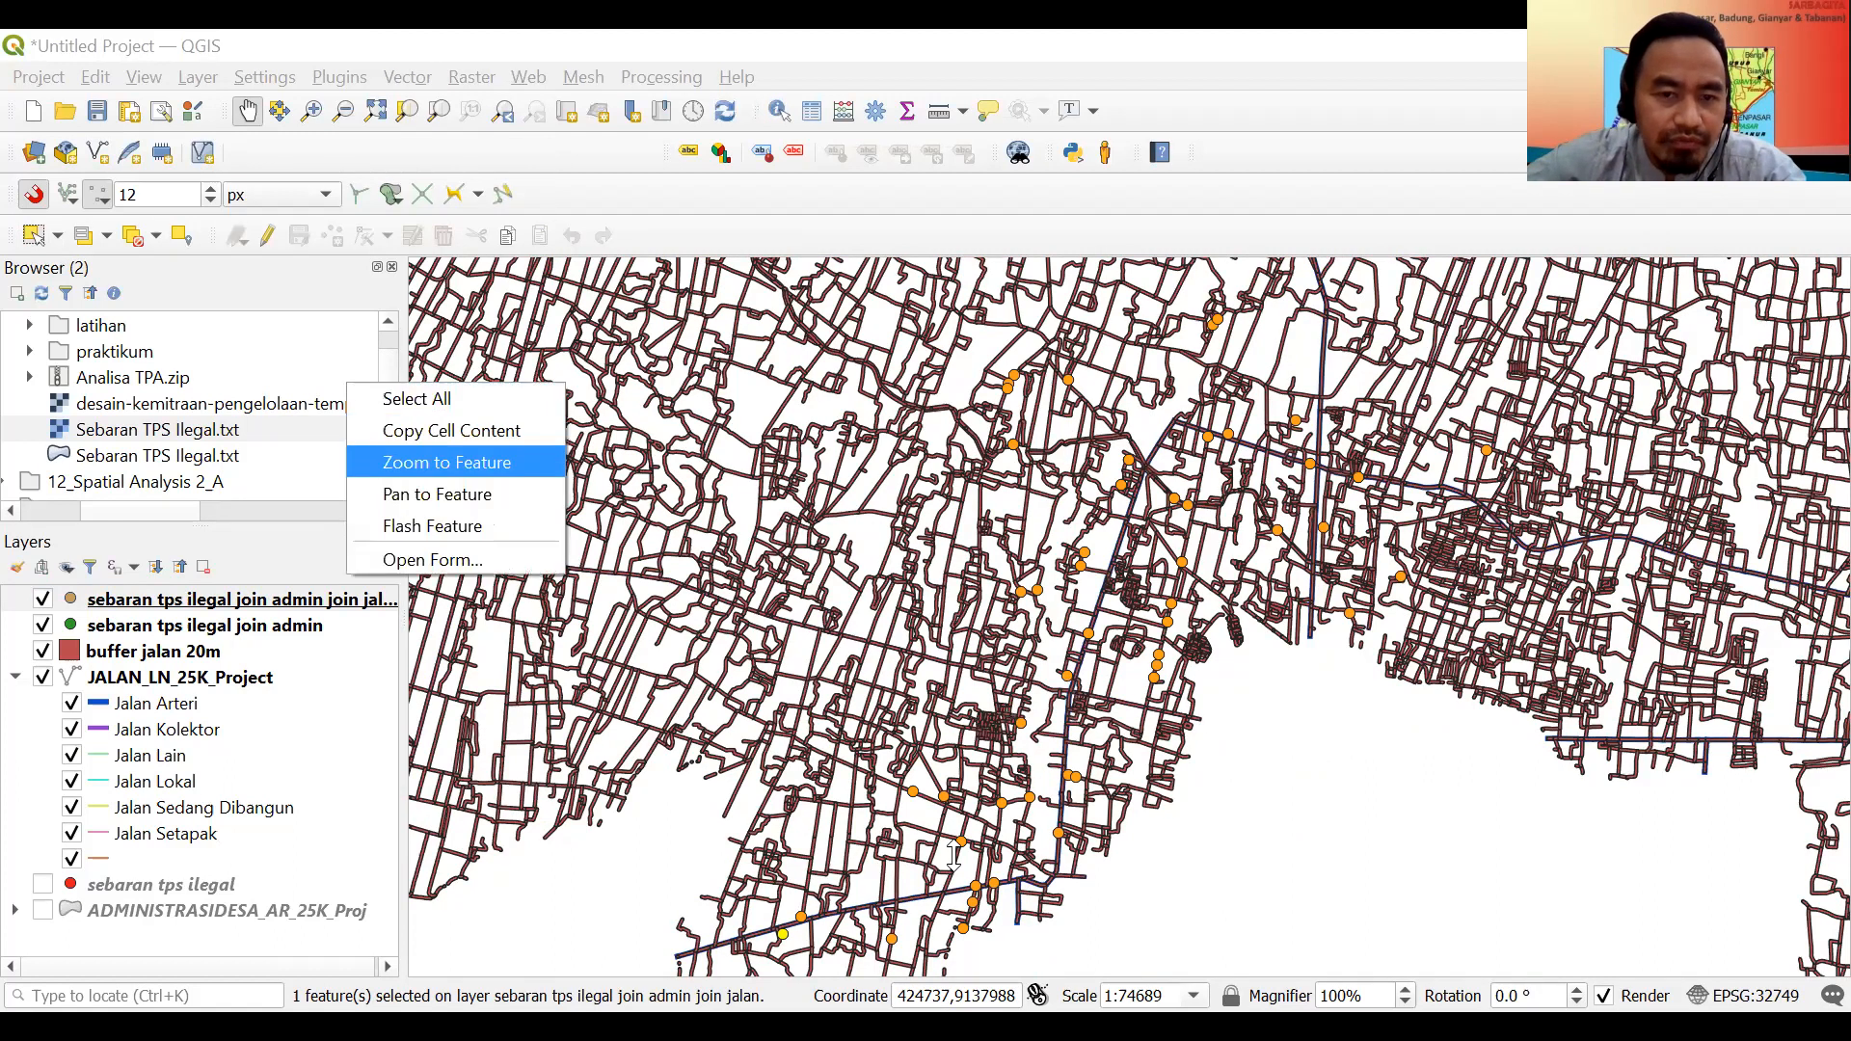
key(Return)
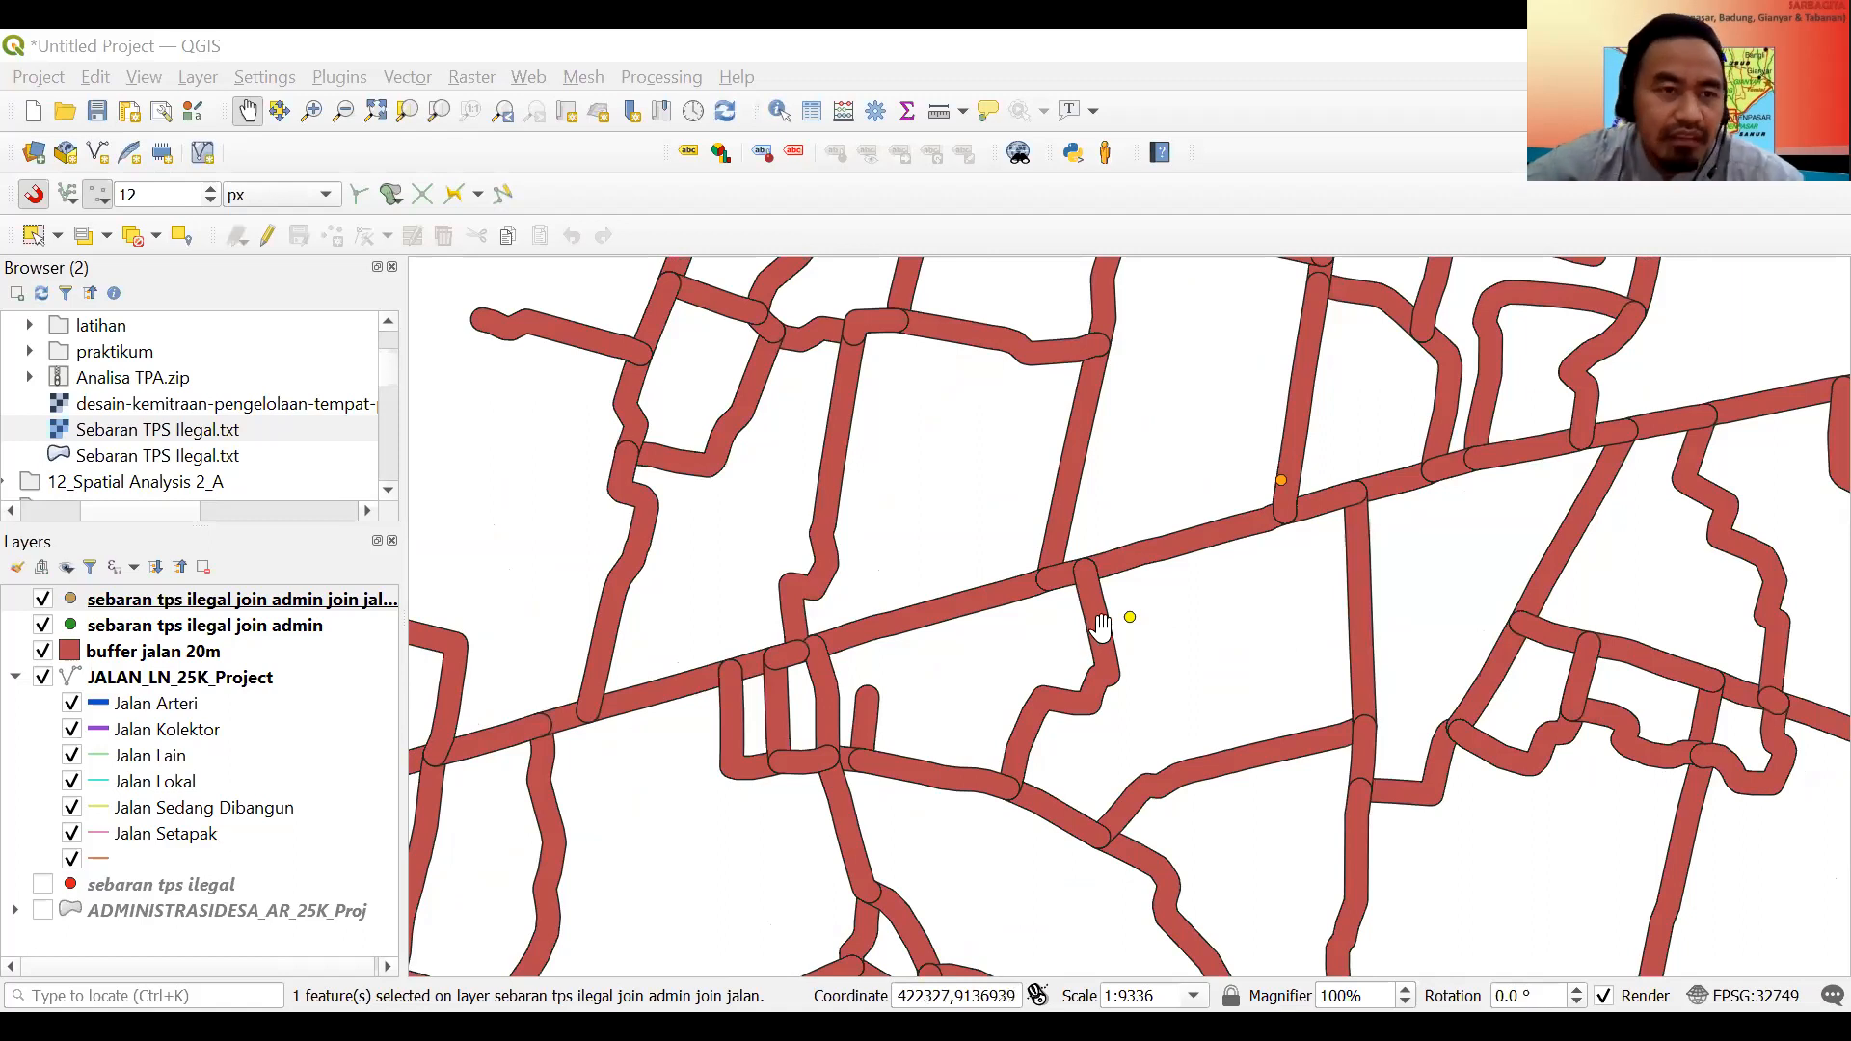
Clear the feature selection, then reselect the point south of the arterial road from the joined layer's attribute table and zoom to it.
click(34, 238)
click(1114, 654)
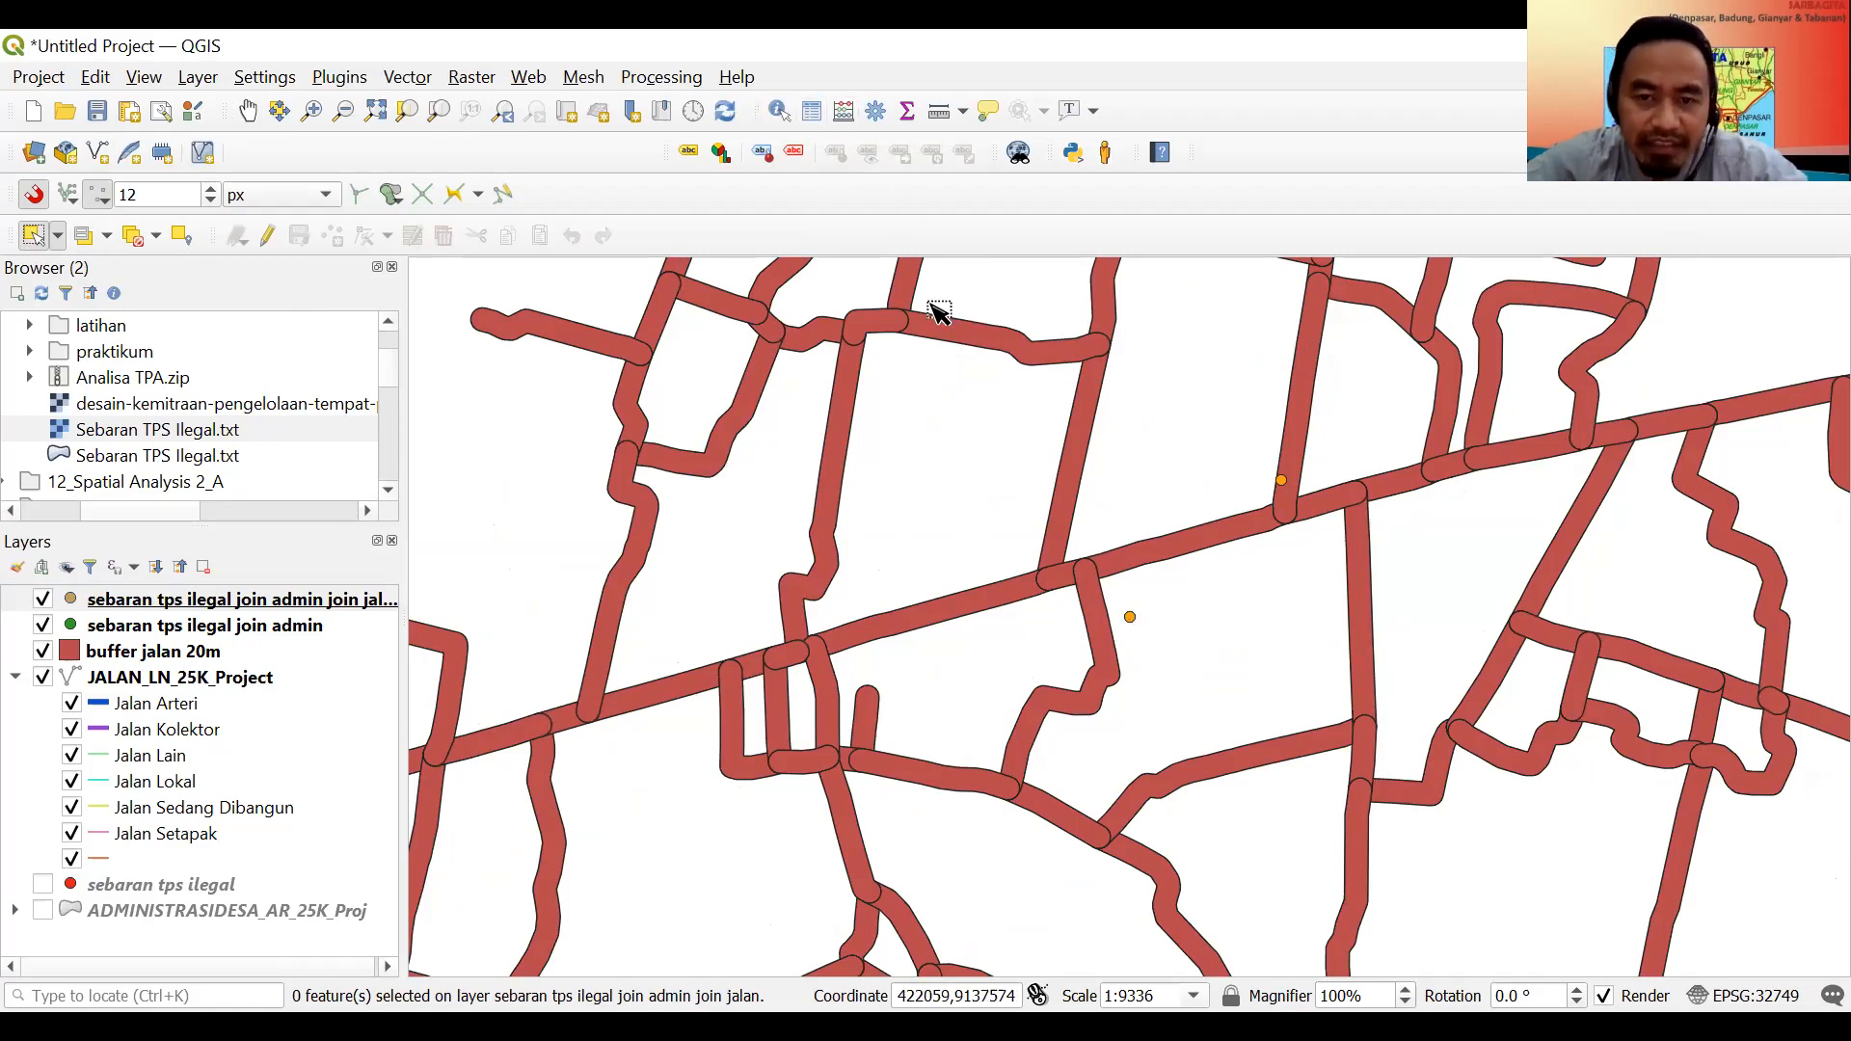
right_click(174, 605)
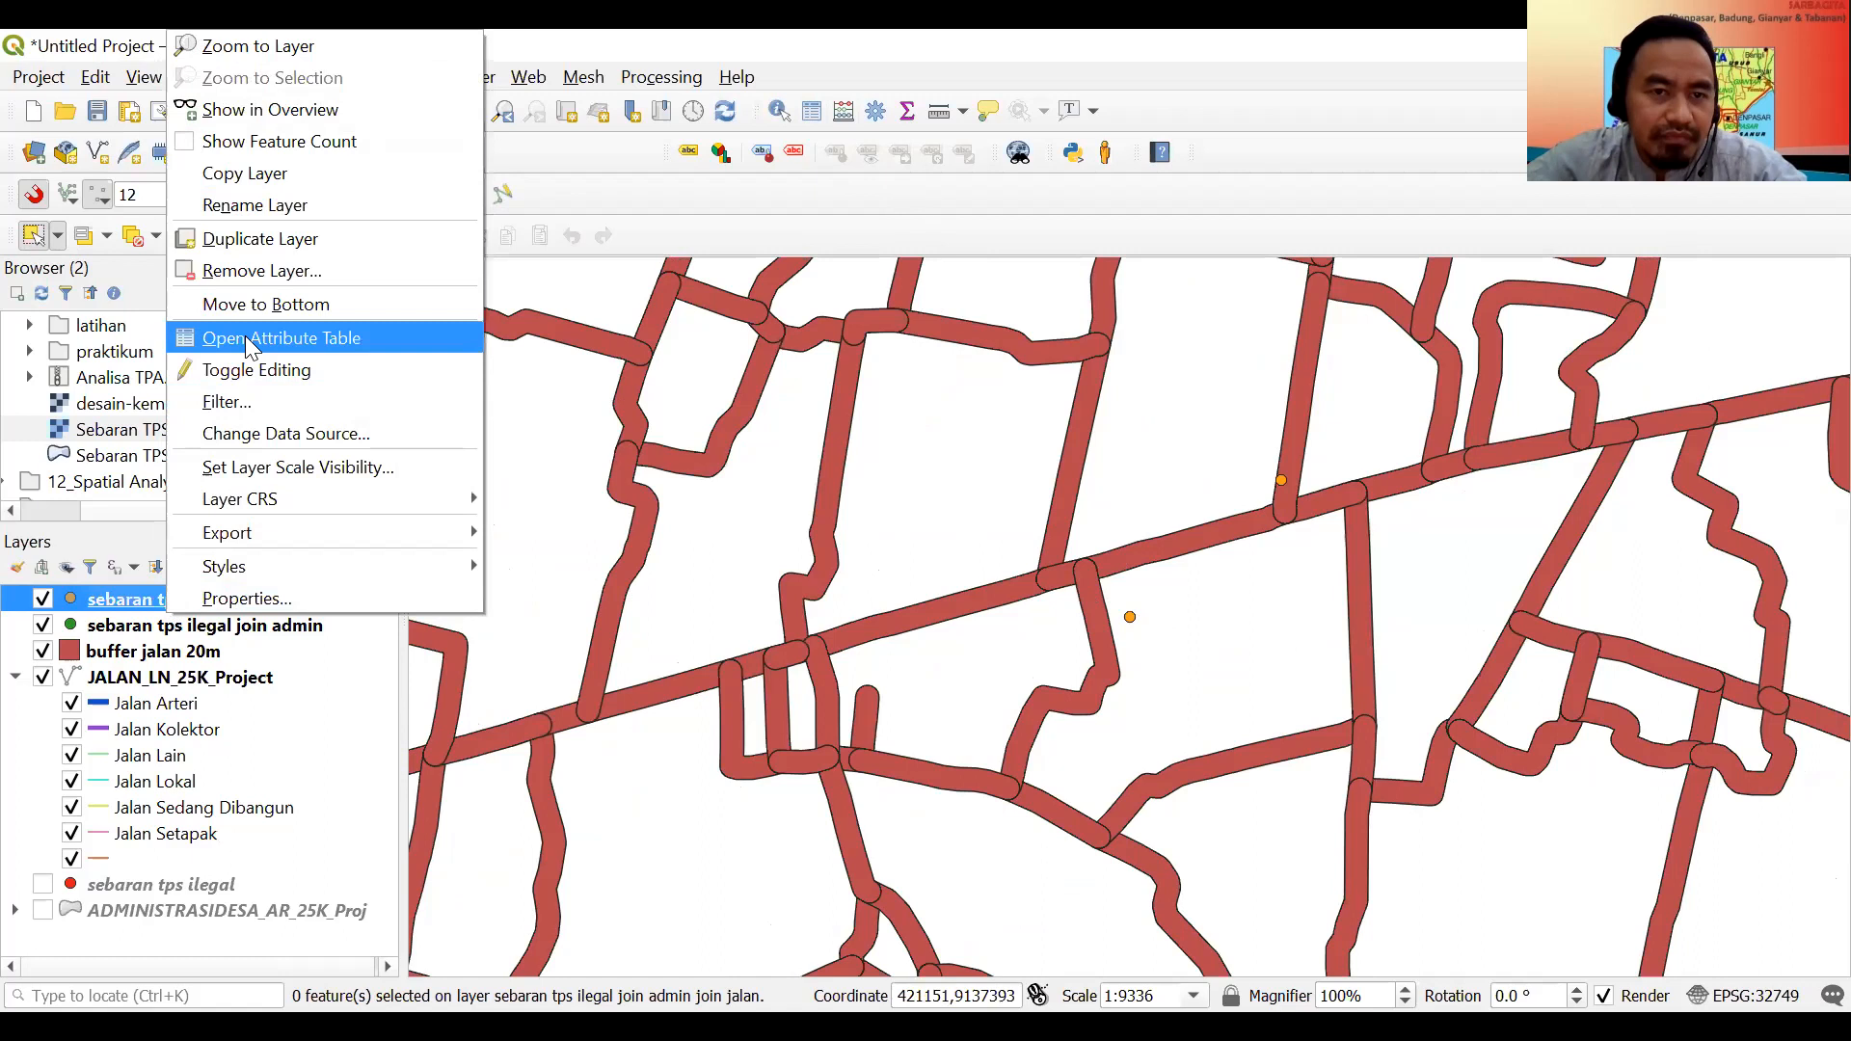
click(1017, 424)
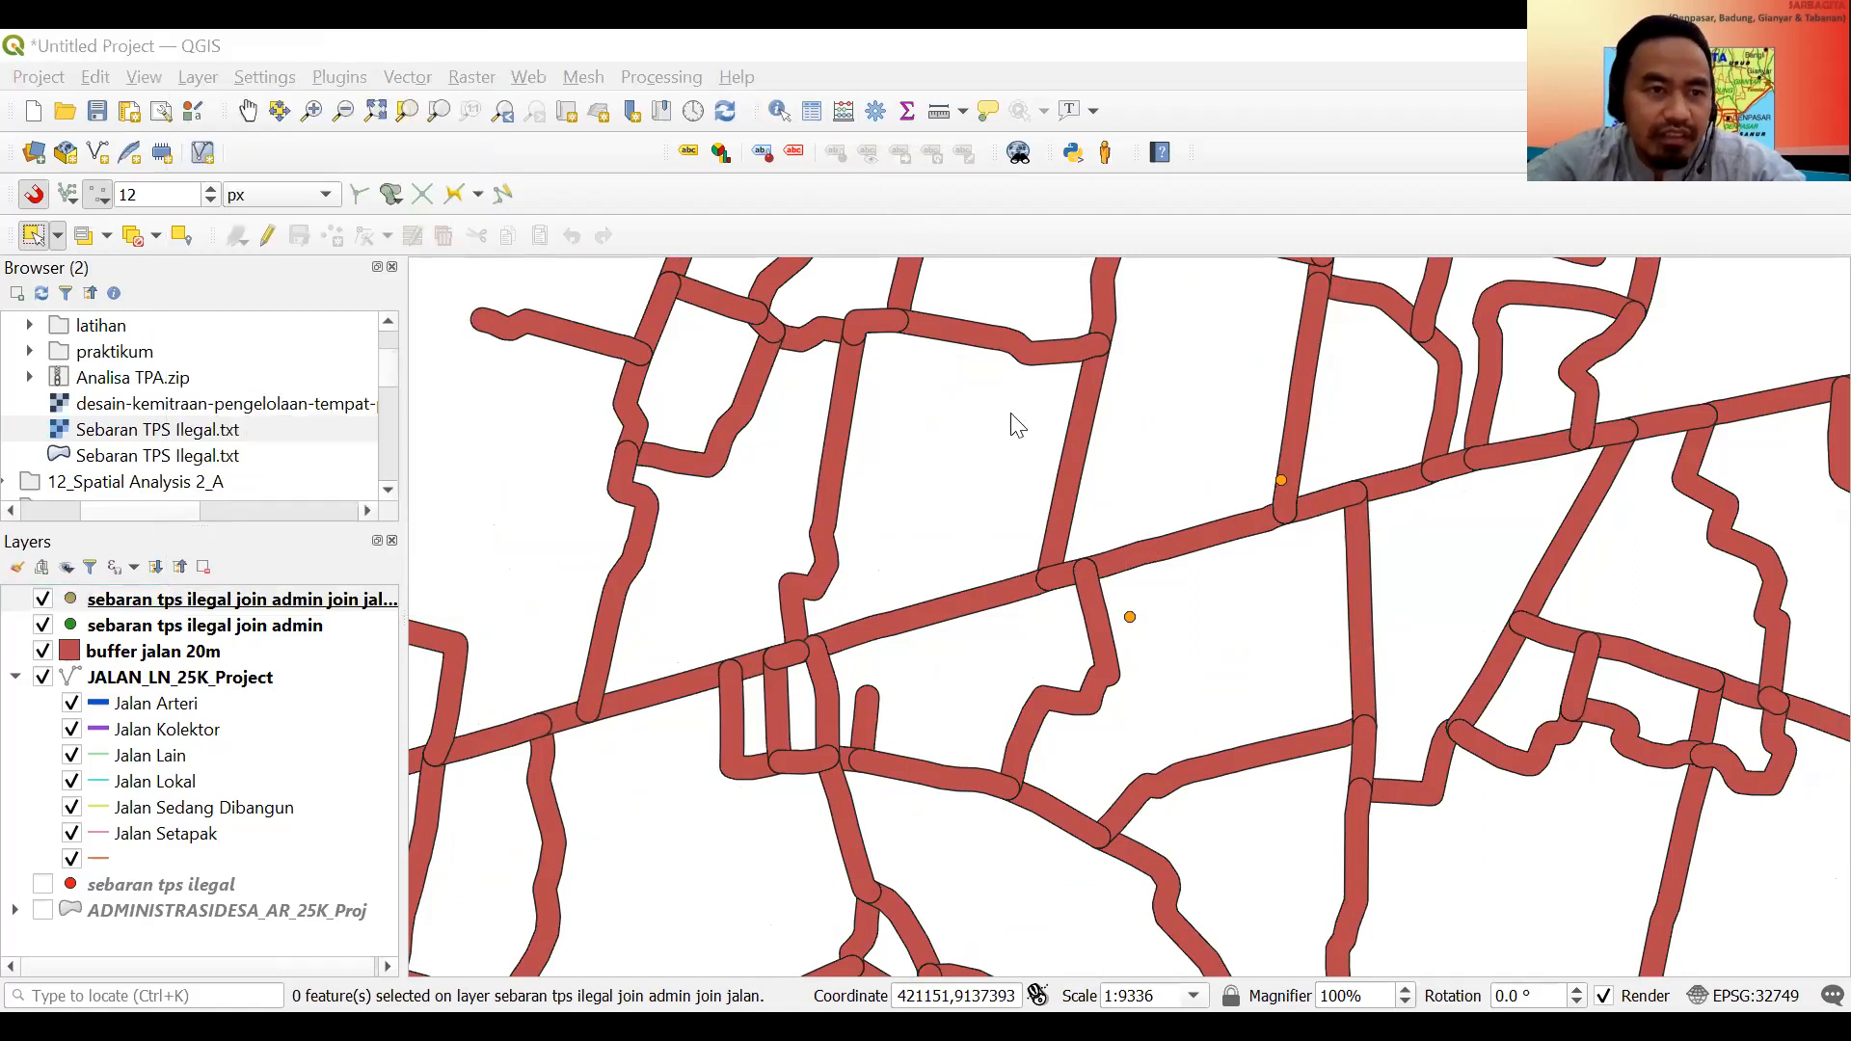
right_click(50, 151)
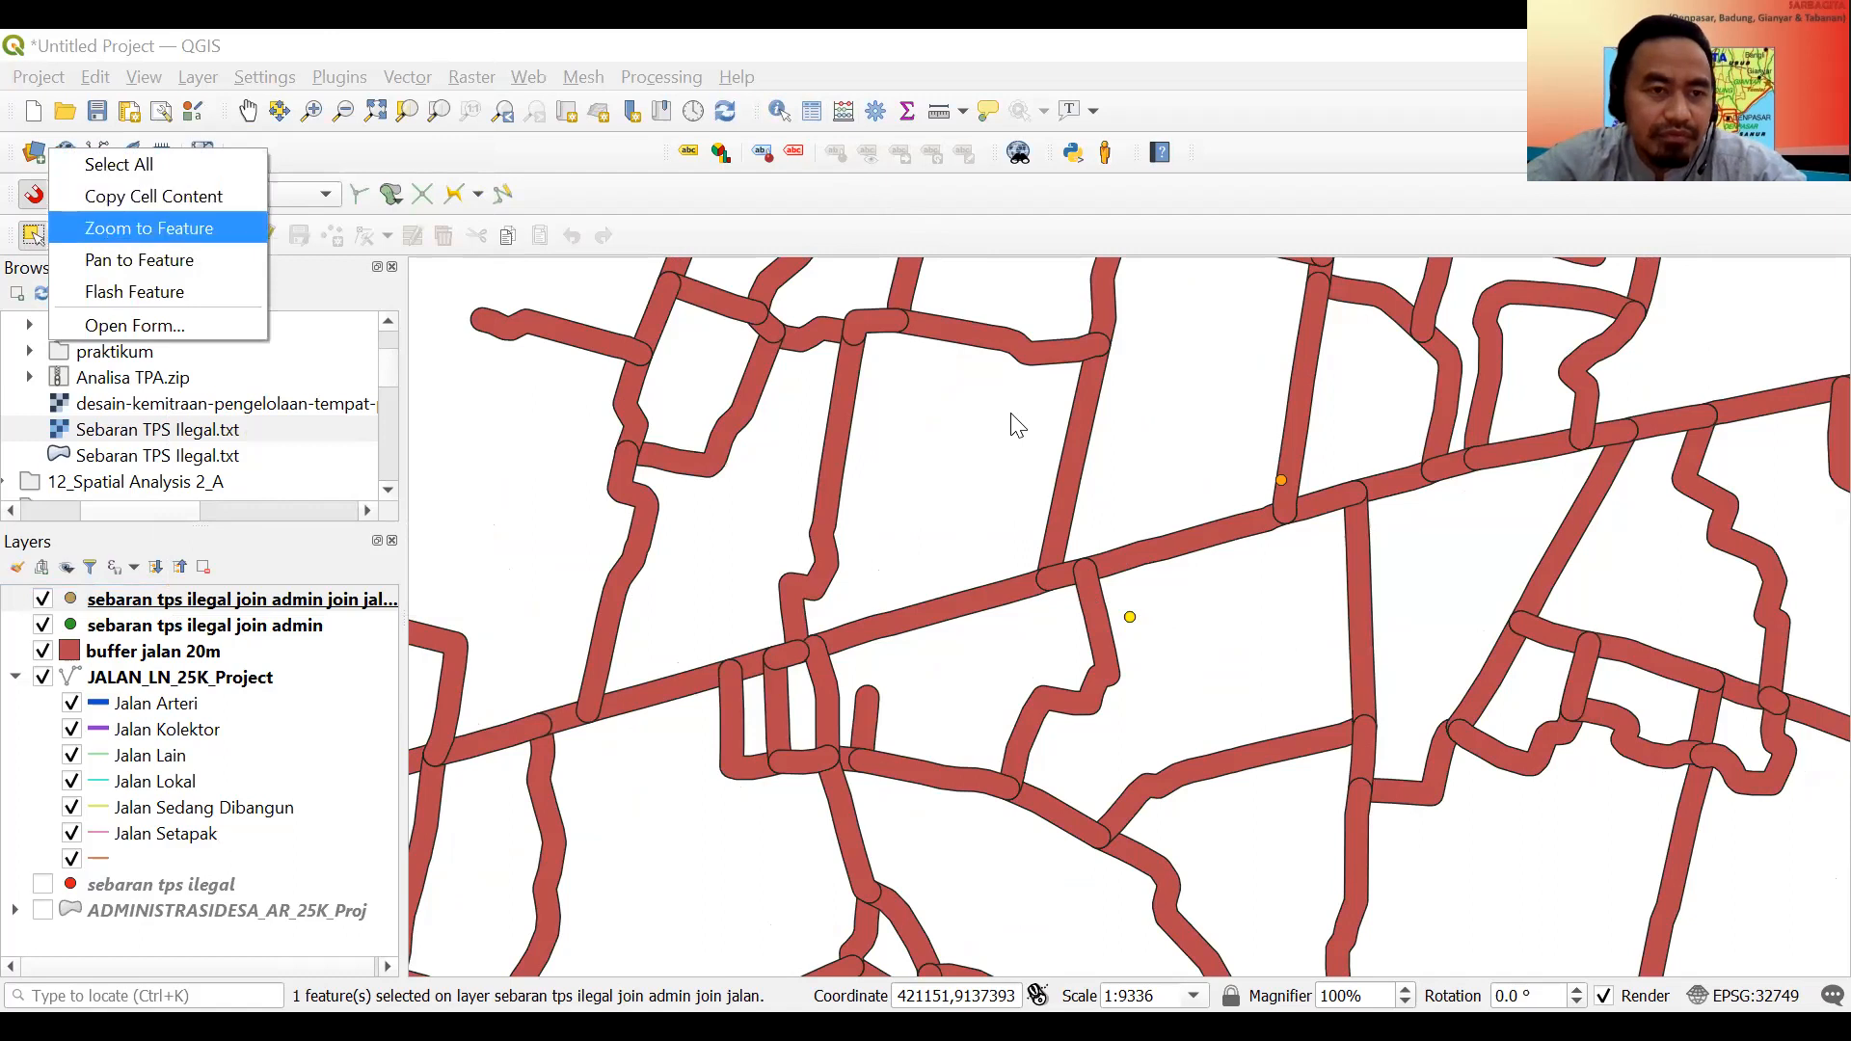
click(1018, 424)
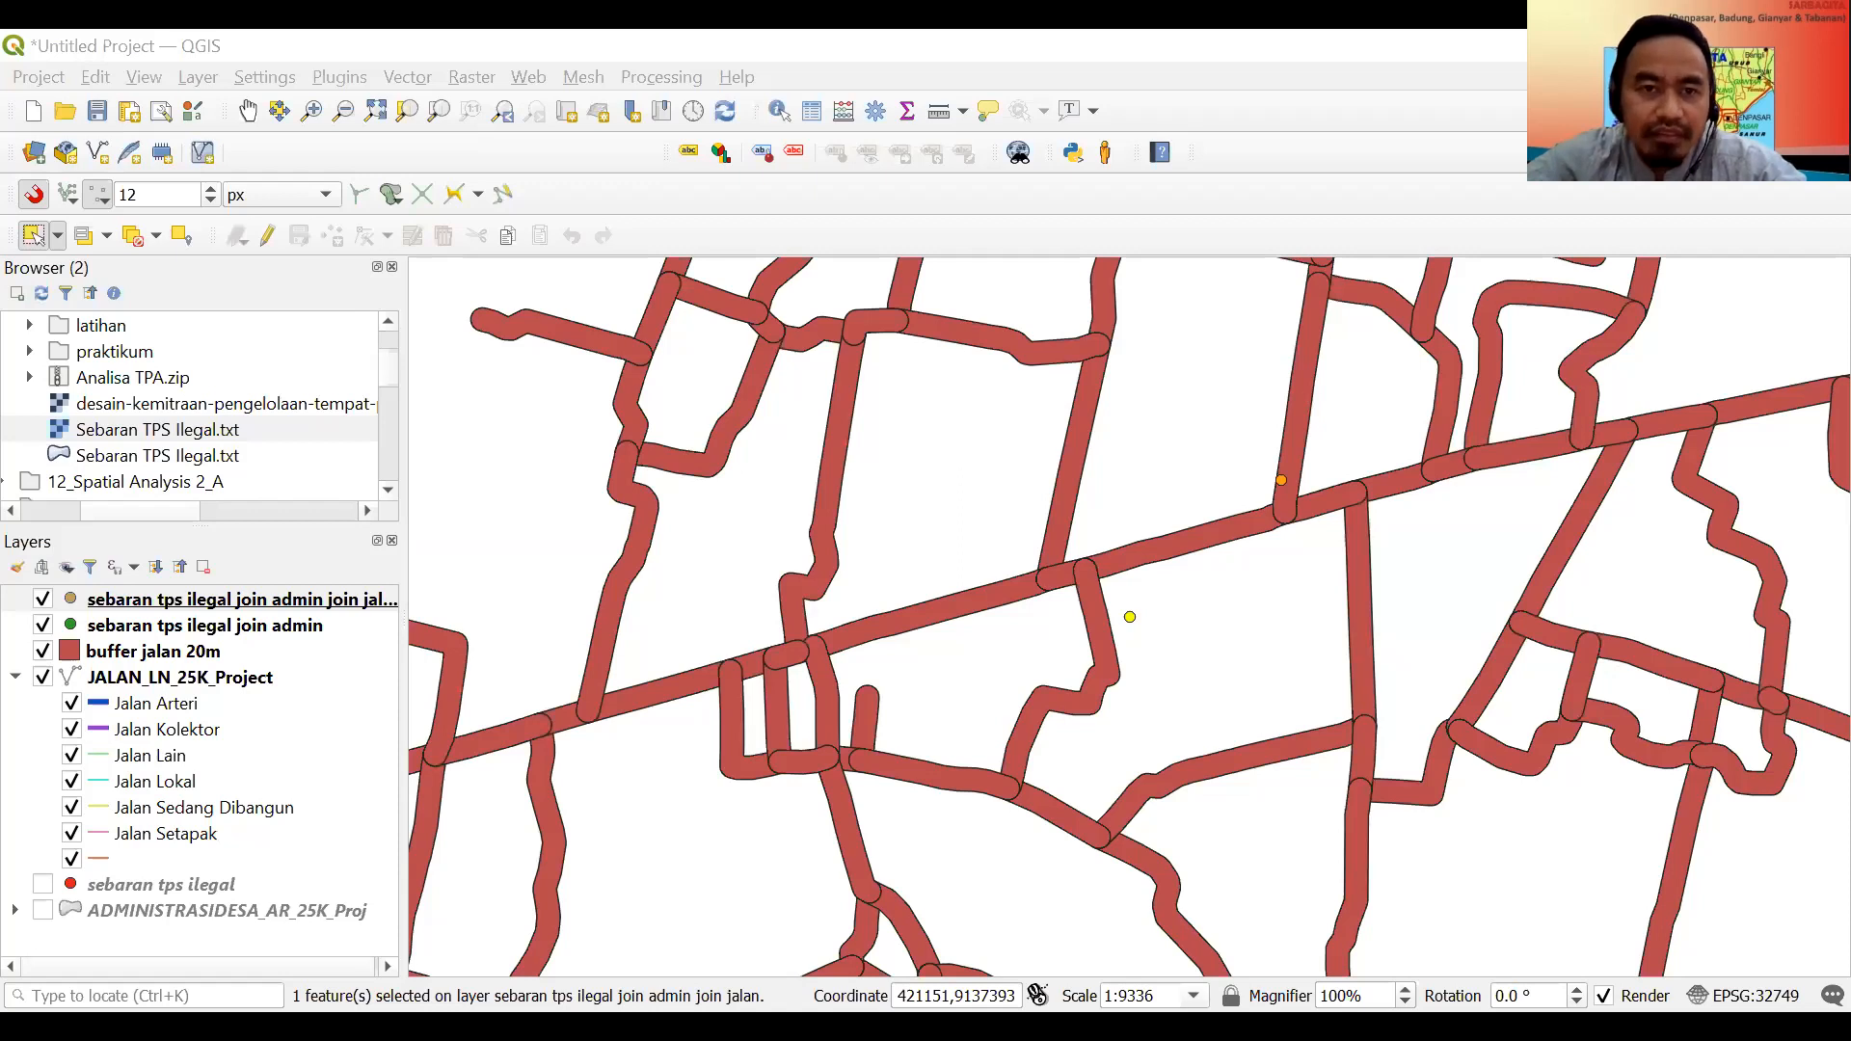
Identify the road and buffer features beside the selected dump point.
click(779, 112)
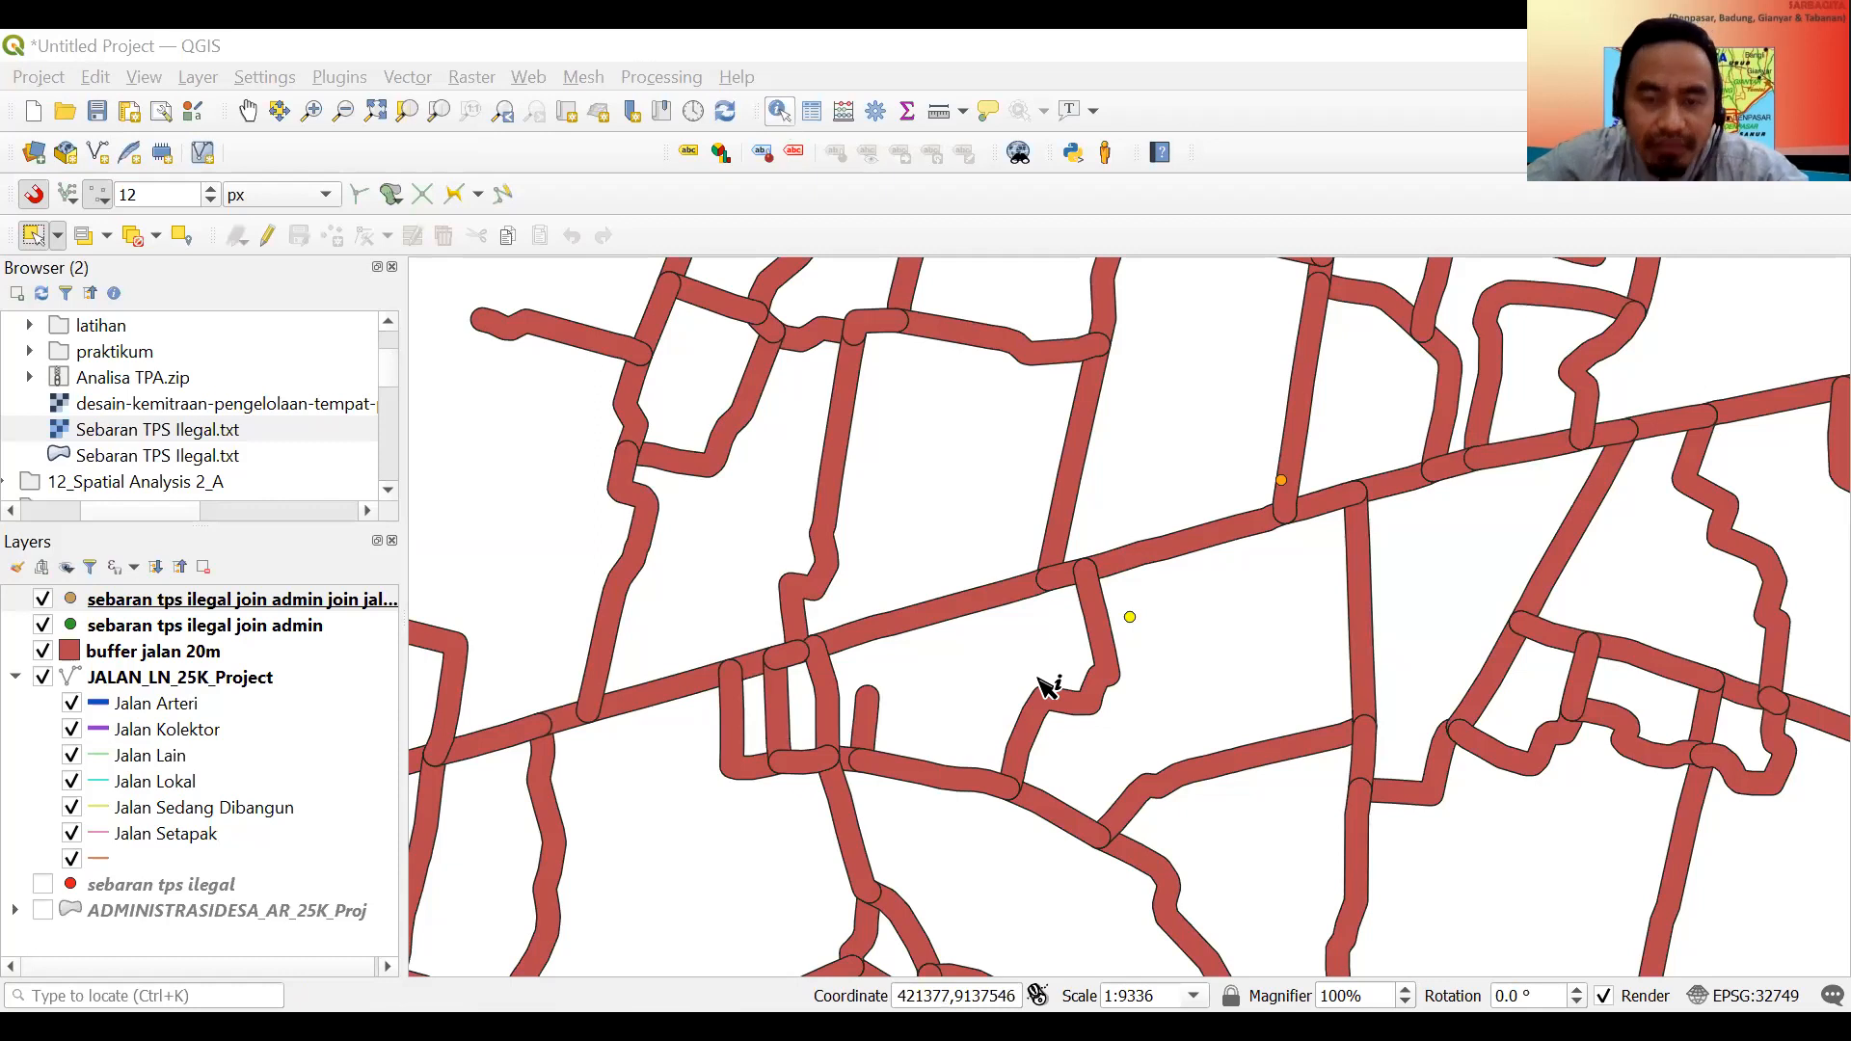
click(1109, 624)
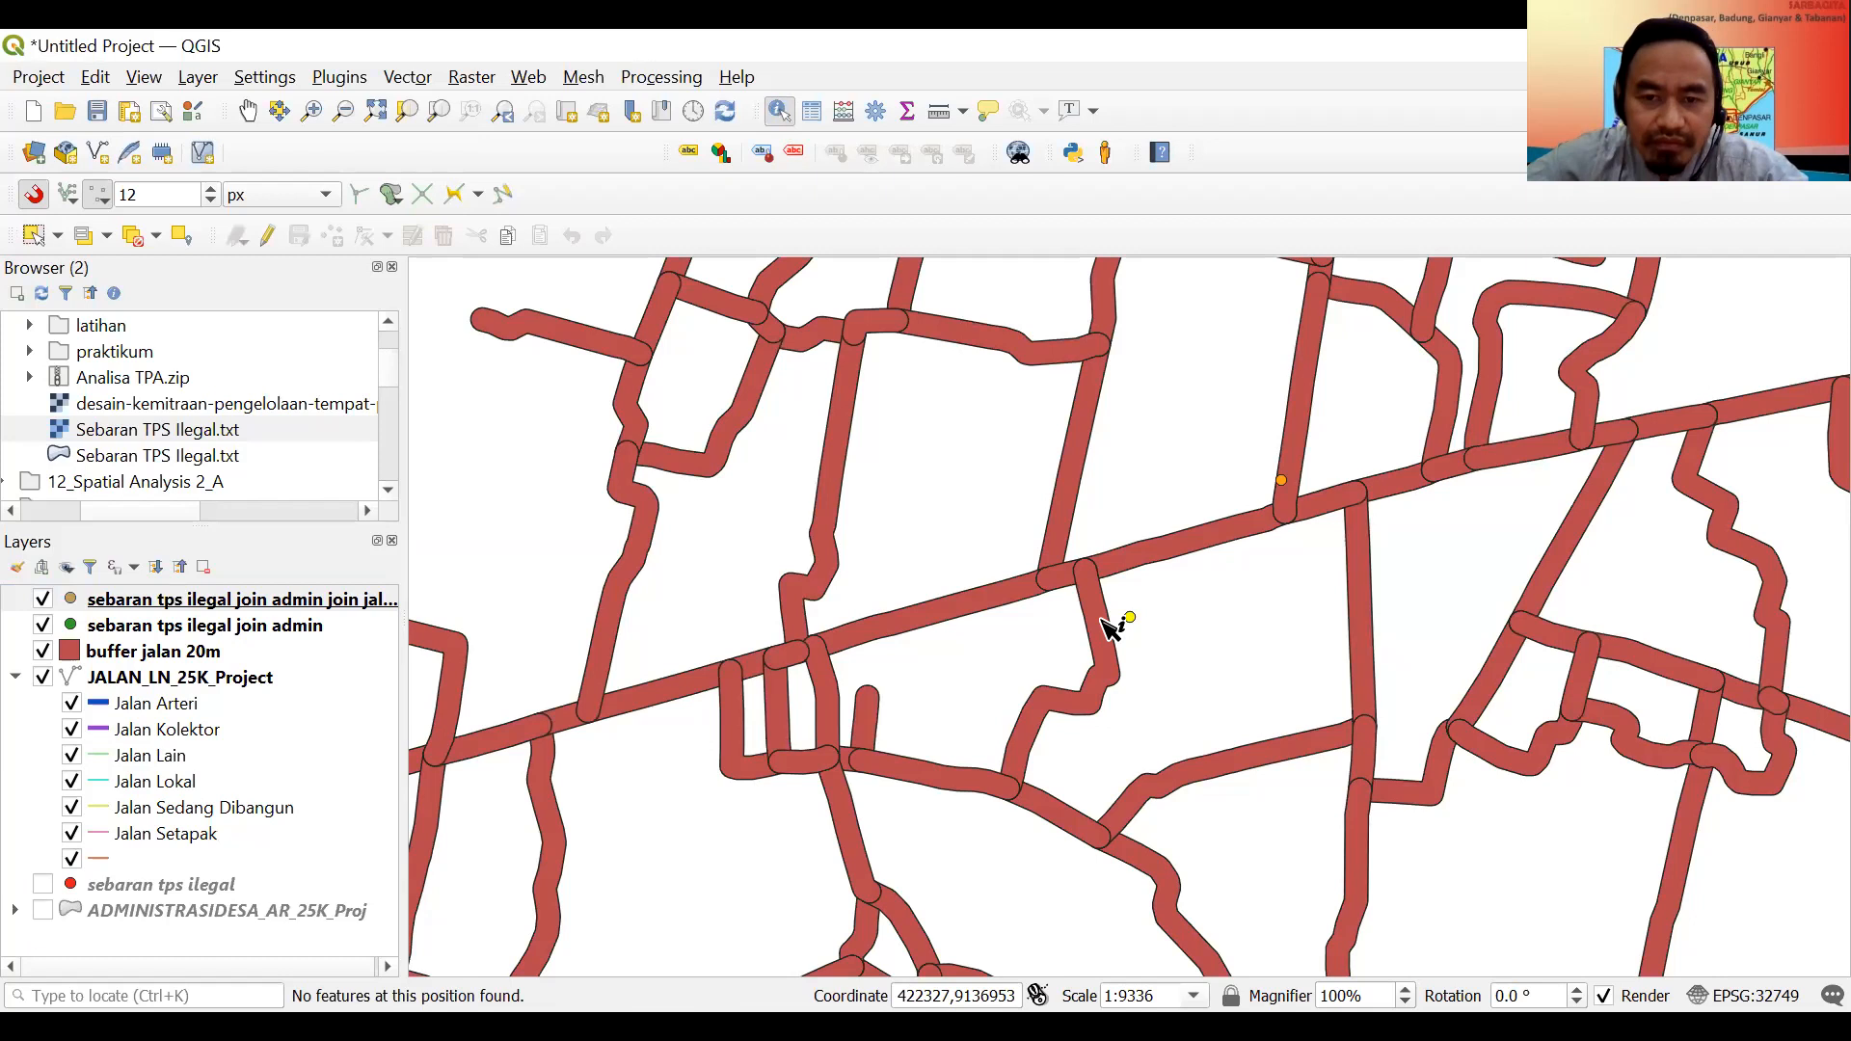
click(1104, 624)
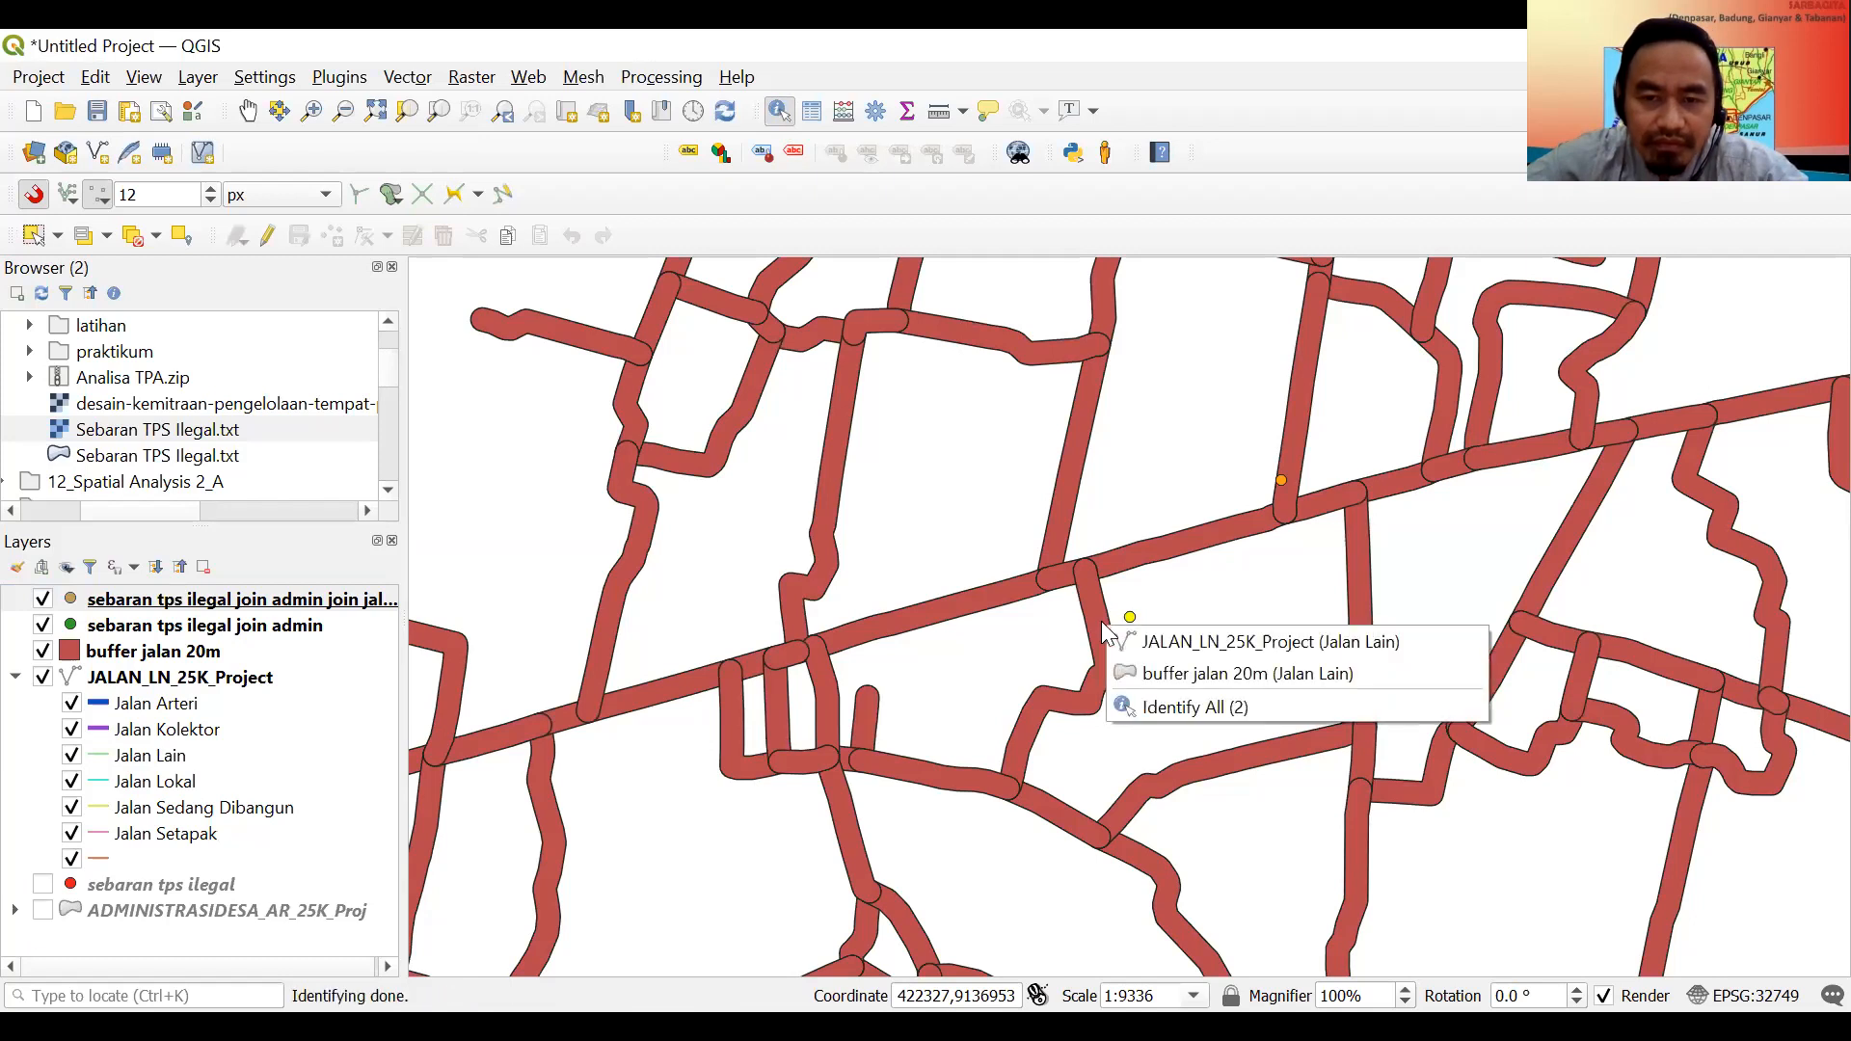
click(1112, 628)
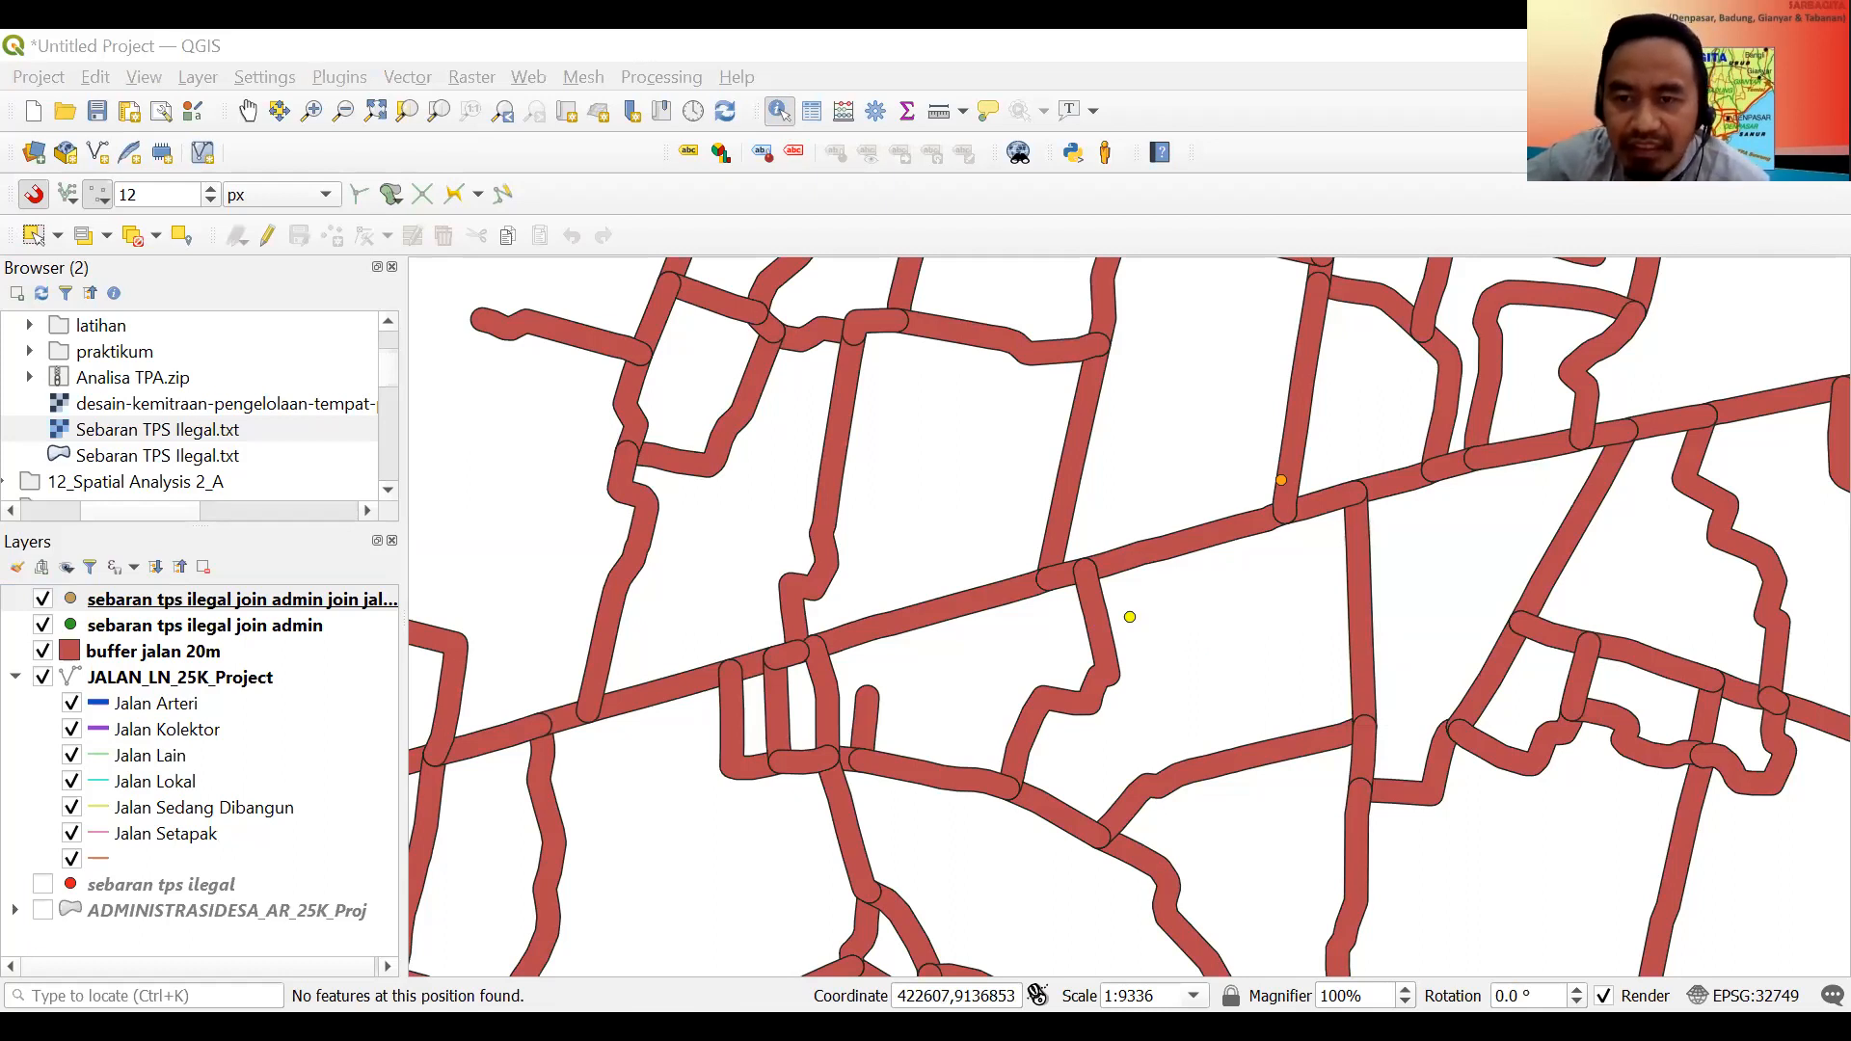
Hide the buffer jalan 20m and sebaran tps ilegal join admin layers, keeping the road lines and joined points displayed.
click(42, 653)
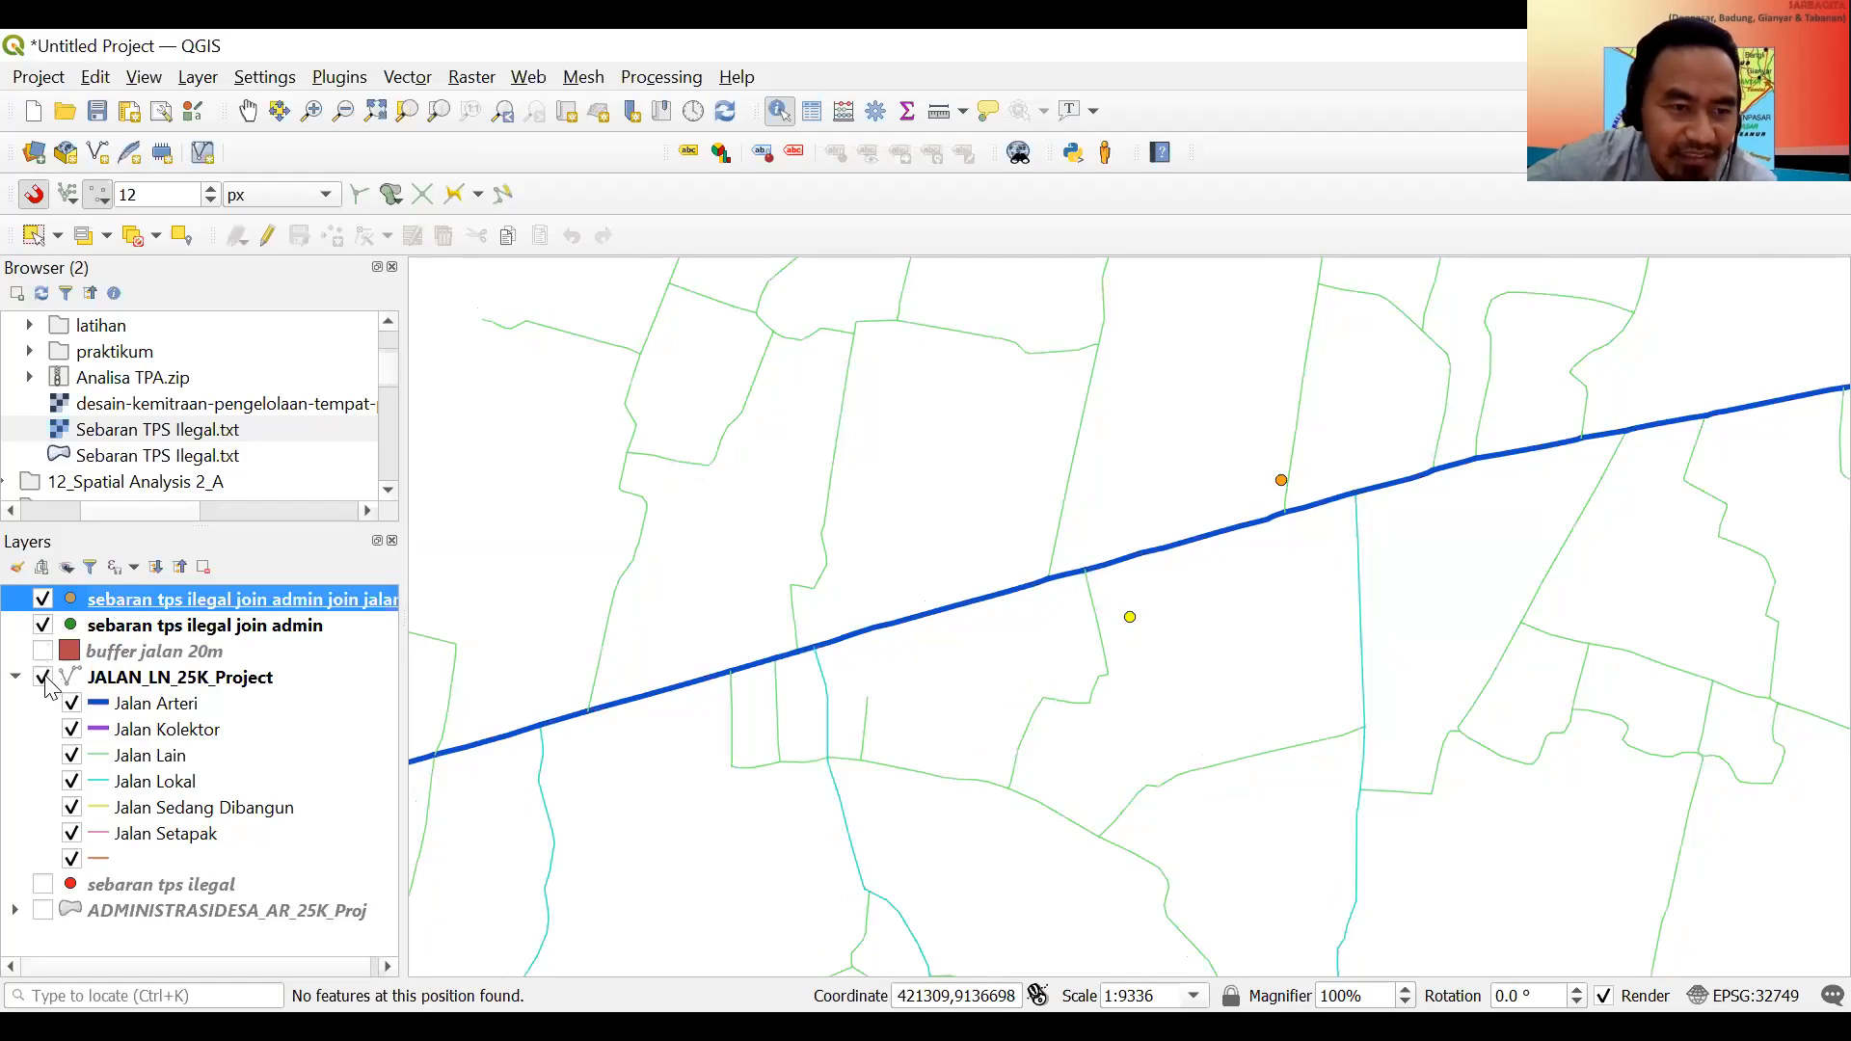
click(44, 627)
click(1109, 632)
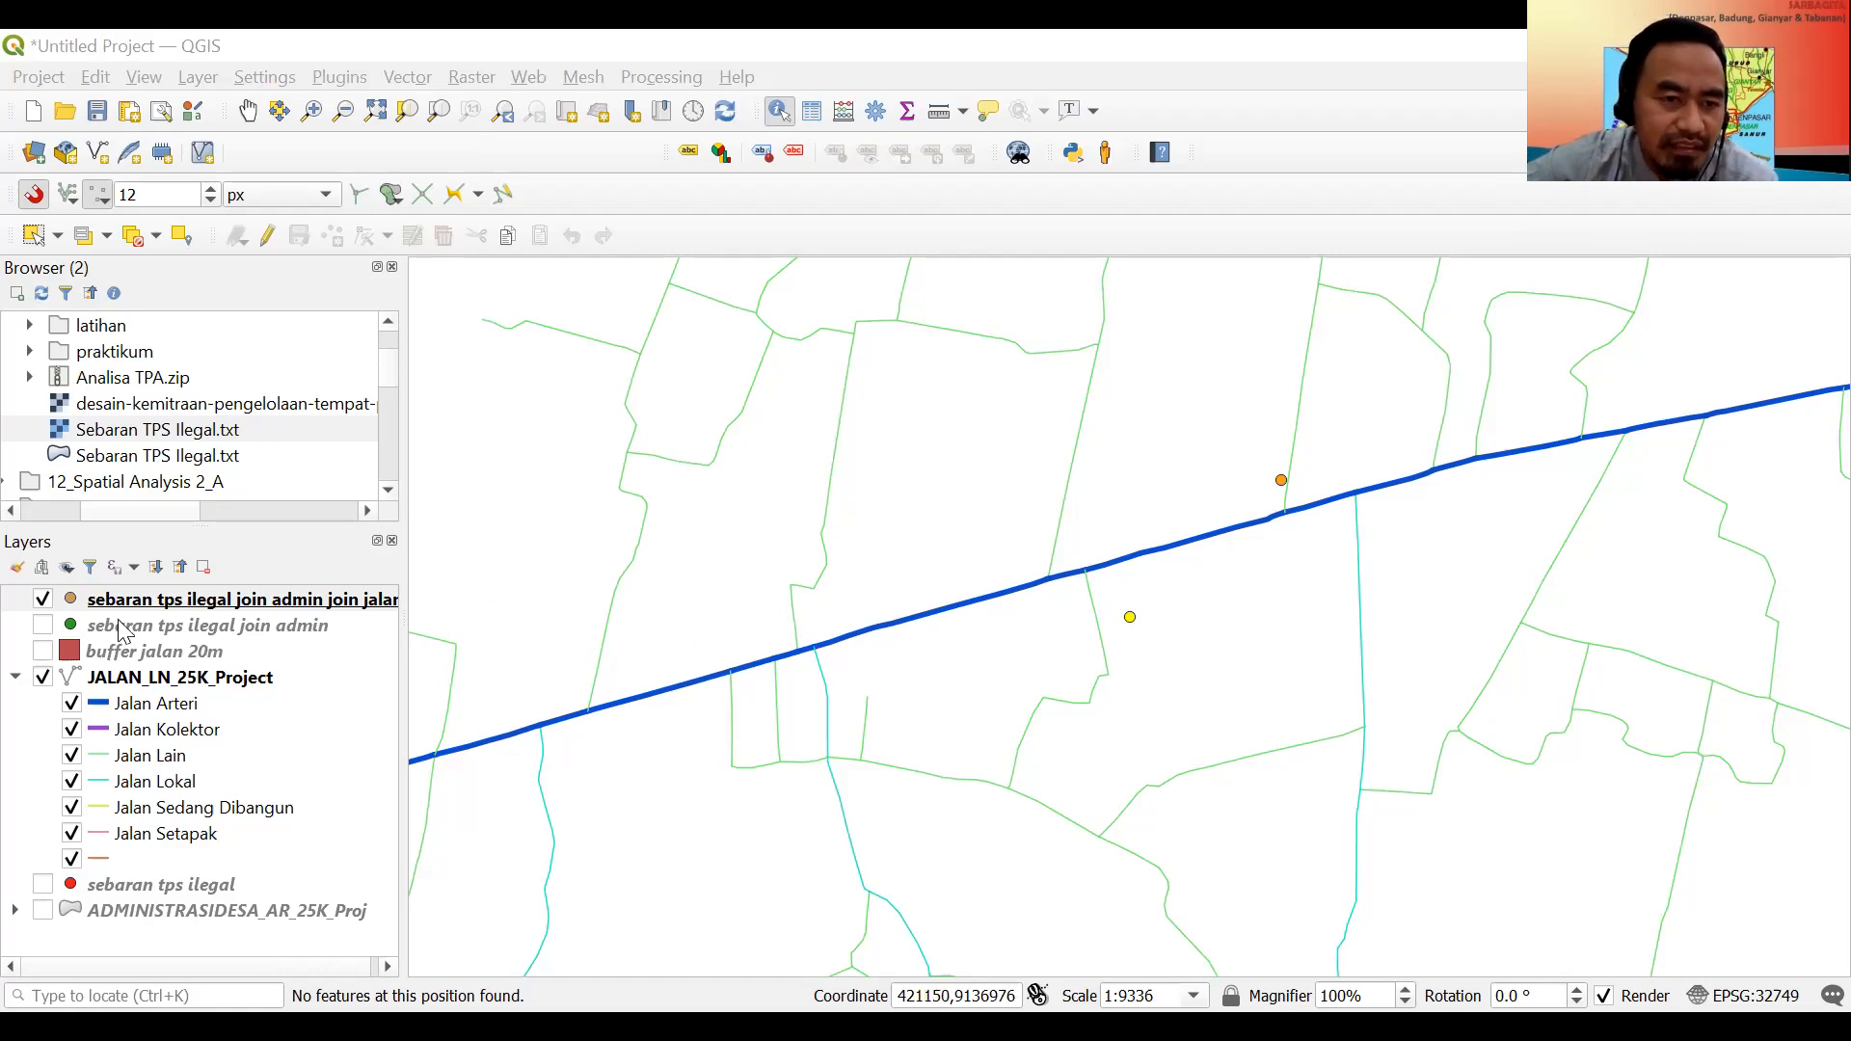
Identify the JALAN_LN_25K_Project road beside the selected dump point south of the arterial road.
click(126, 680)
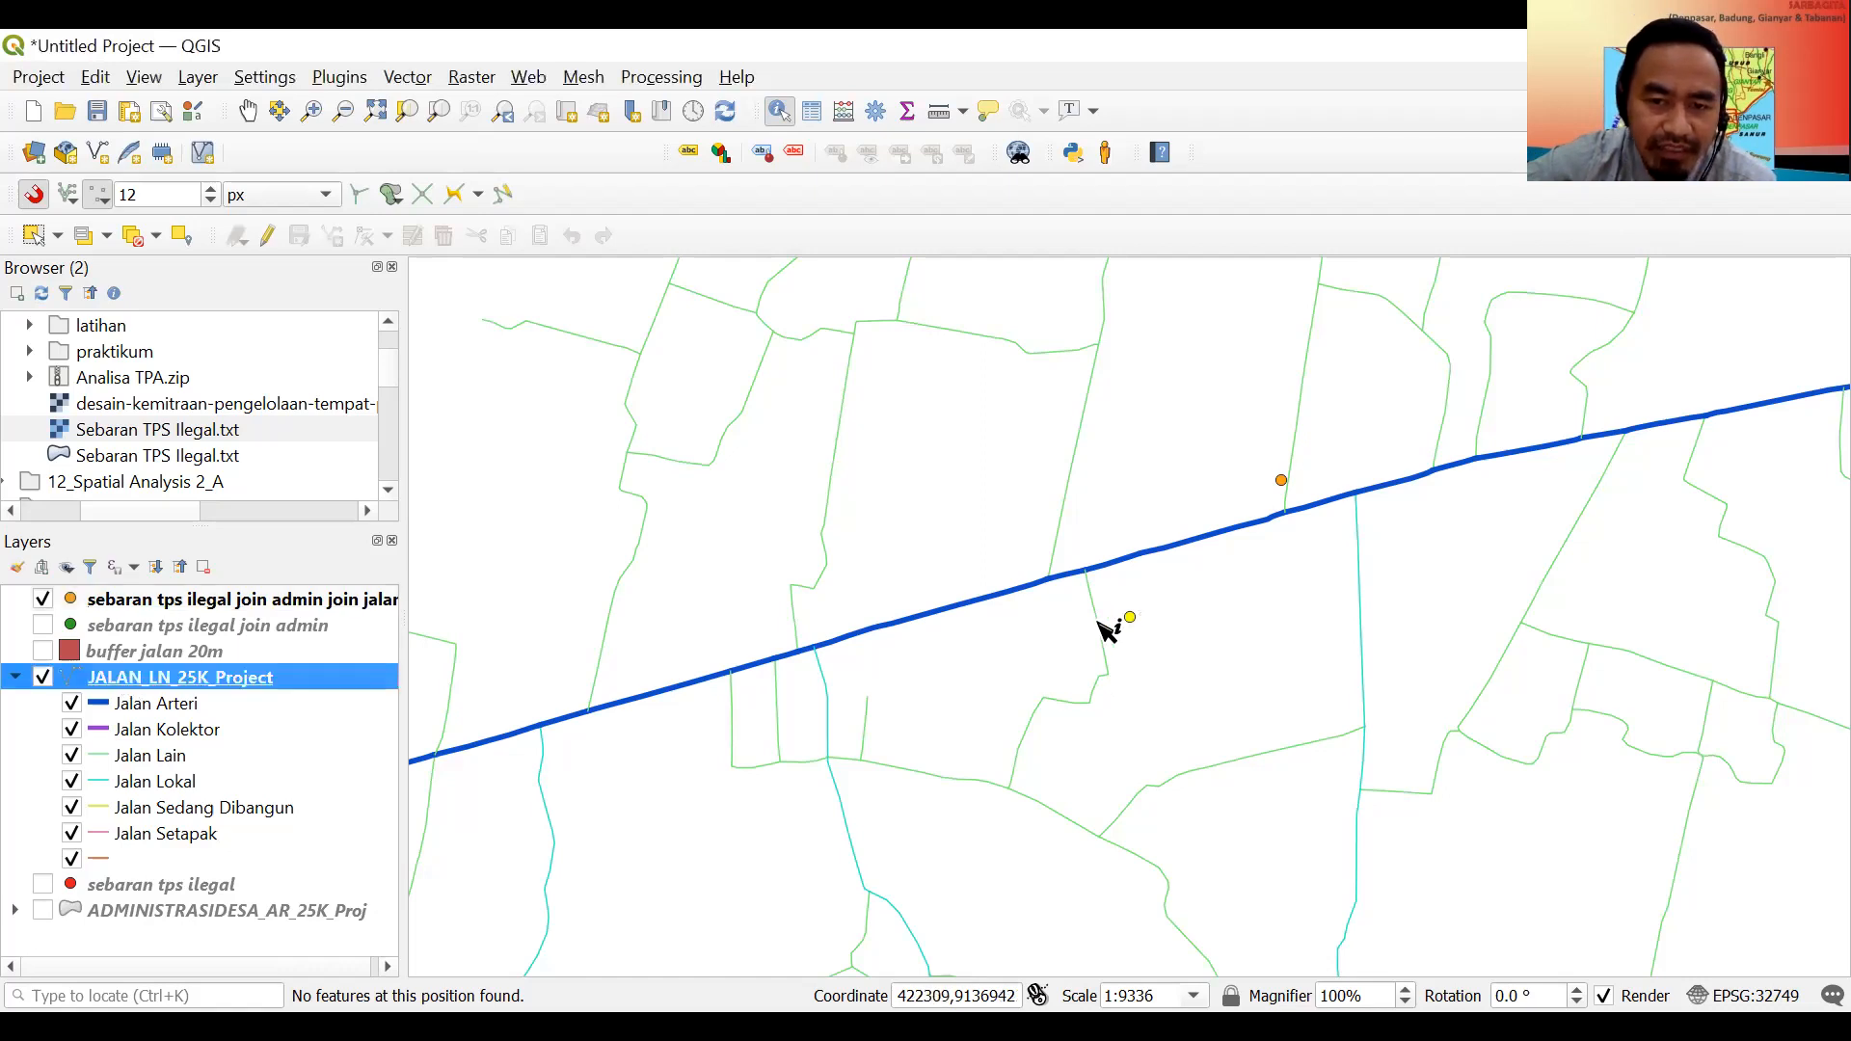
click(1098, 622)
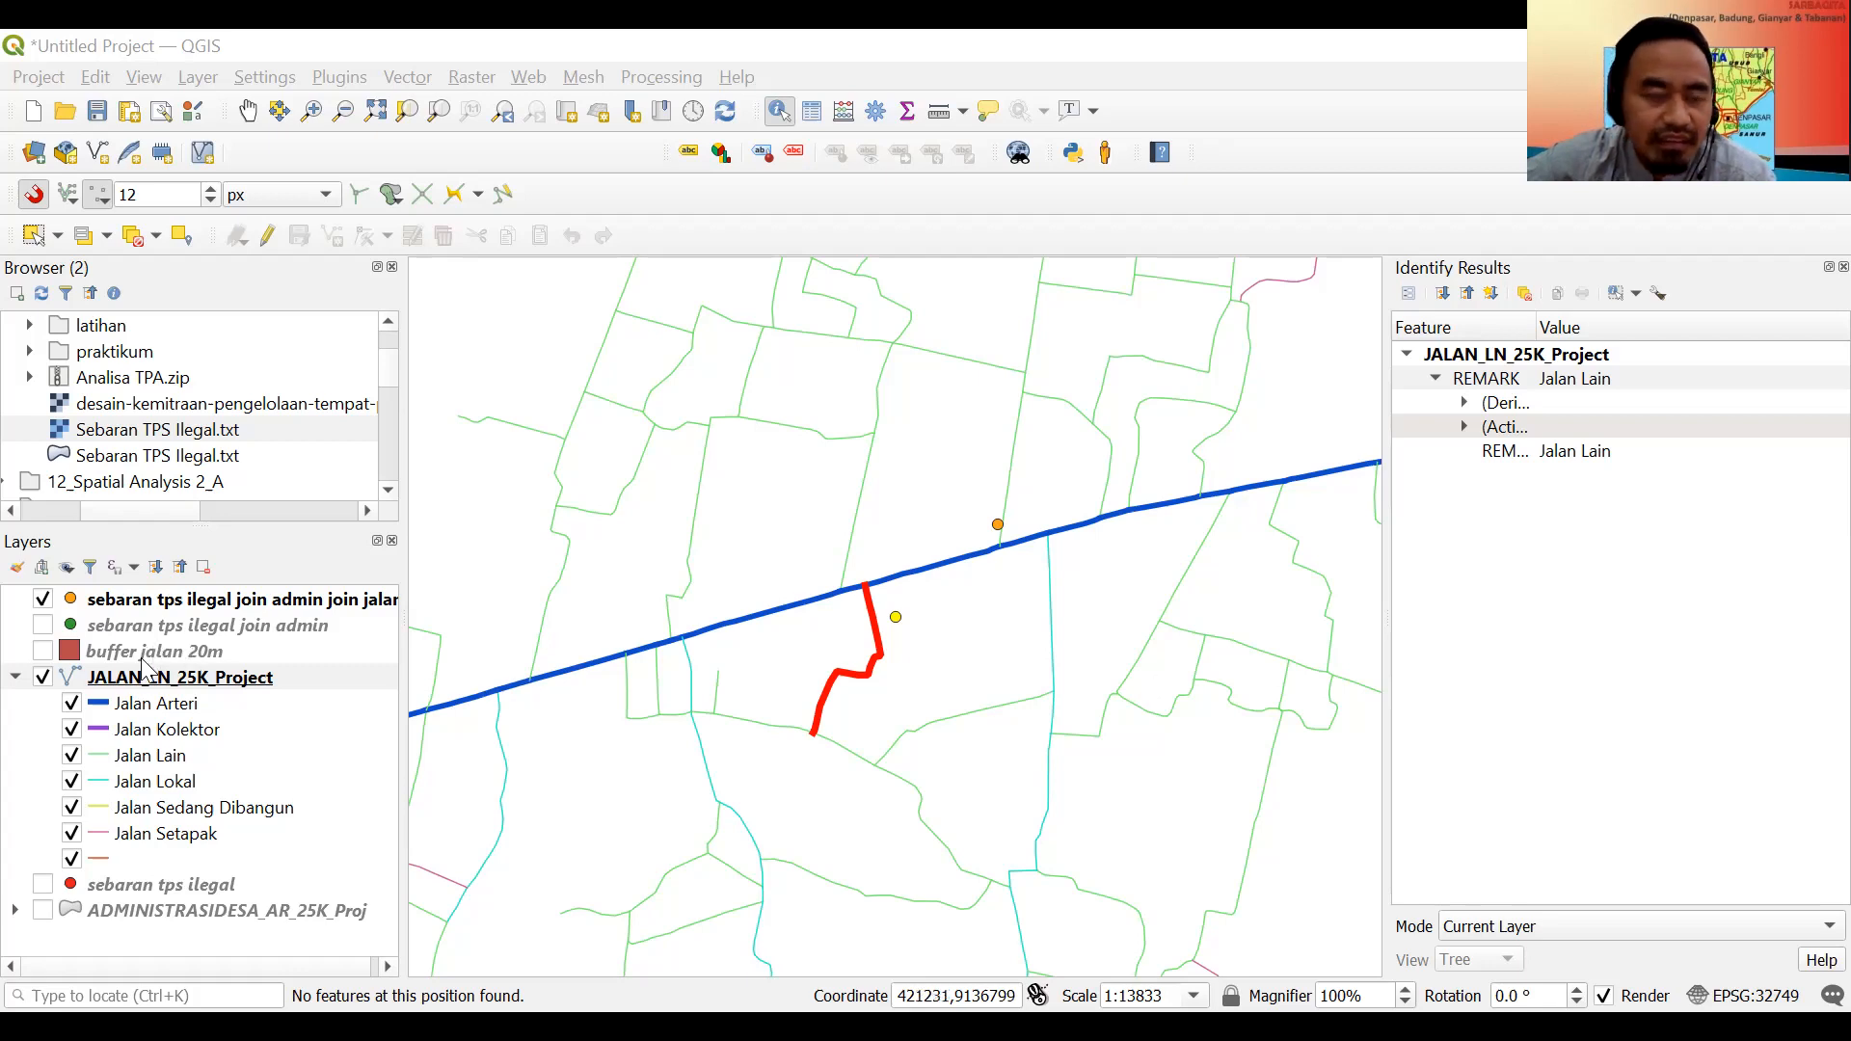
Start editing the sebaran tps ilegal join admin join jalan layer and fill in the selected point's empty road attribute in its attribute table.
click(178, 600)
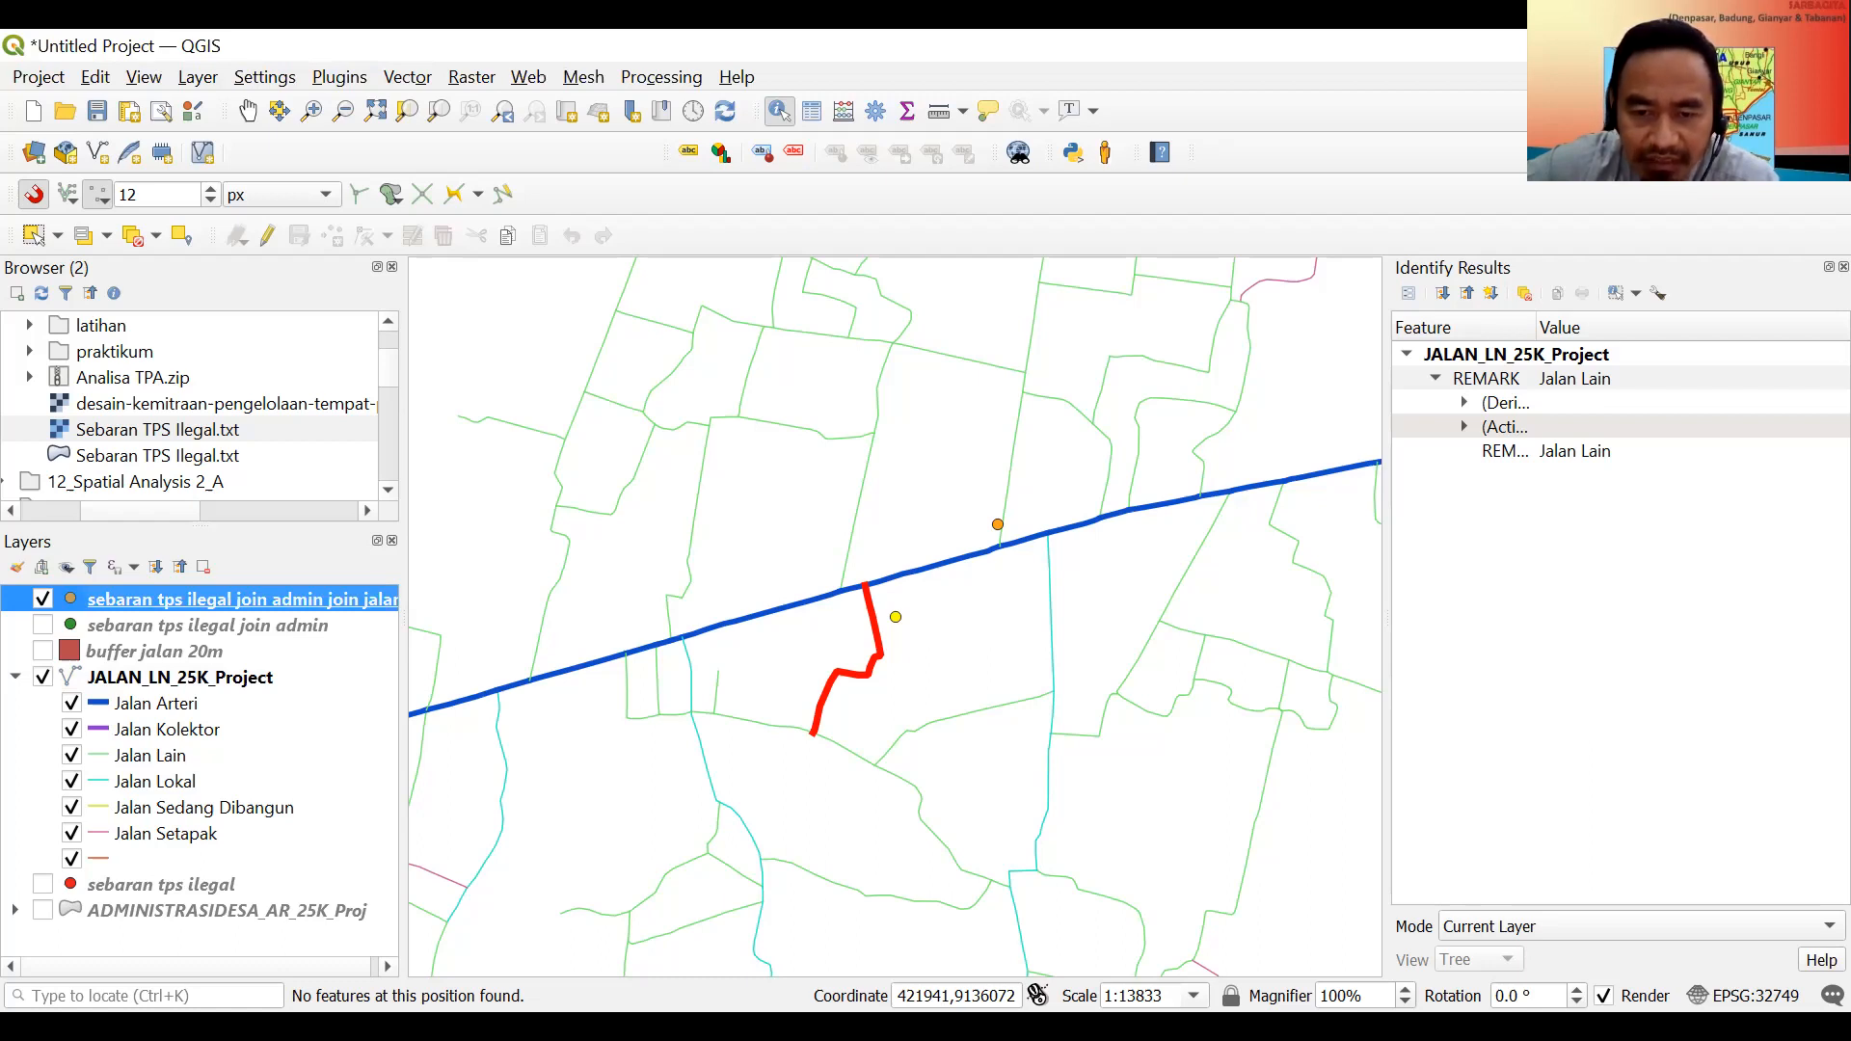
key(alt+Tab)
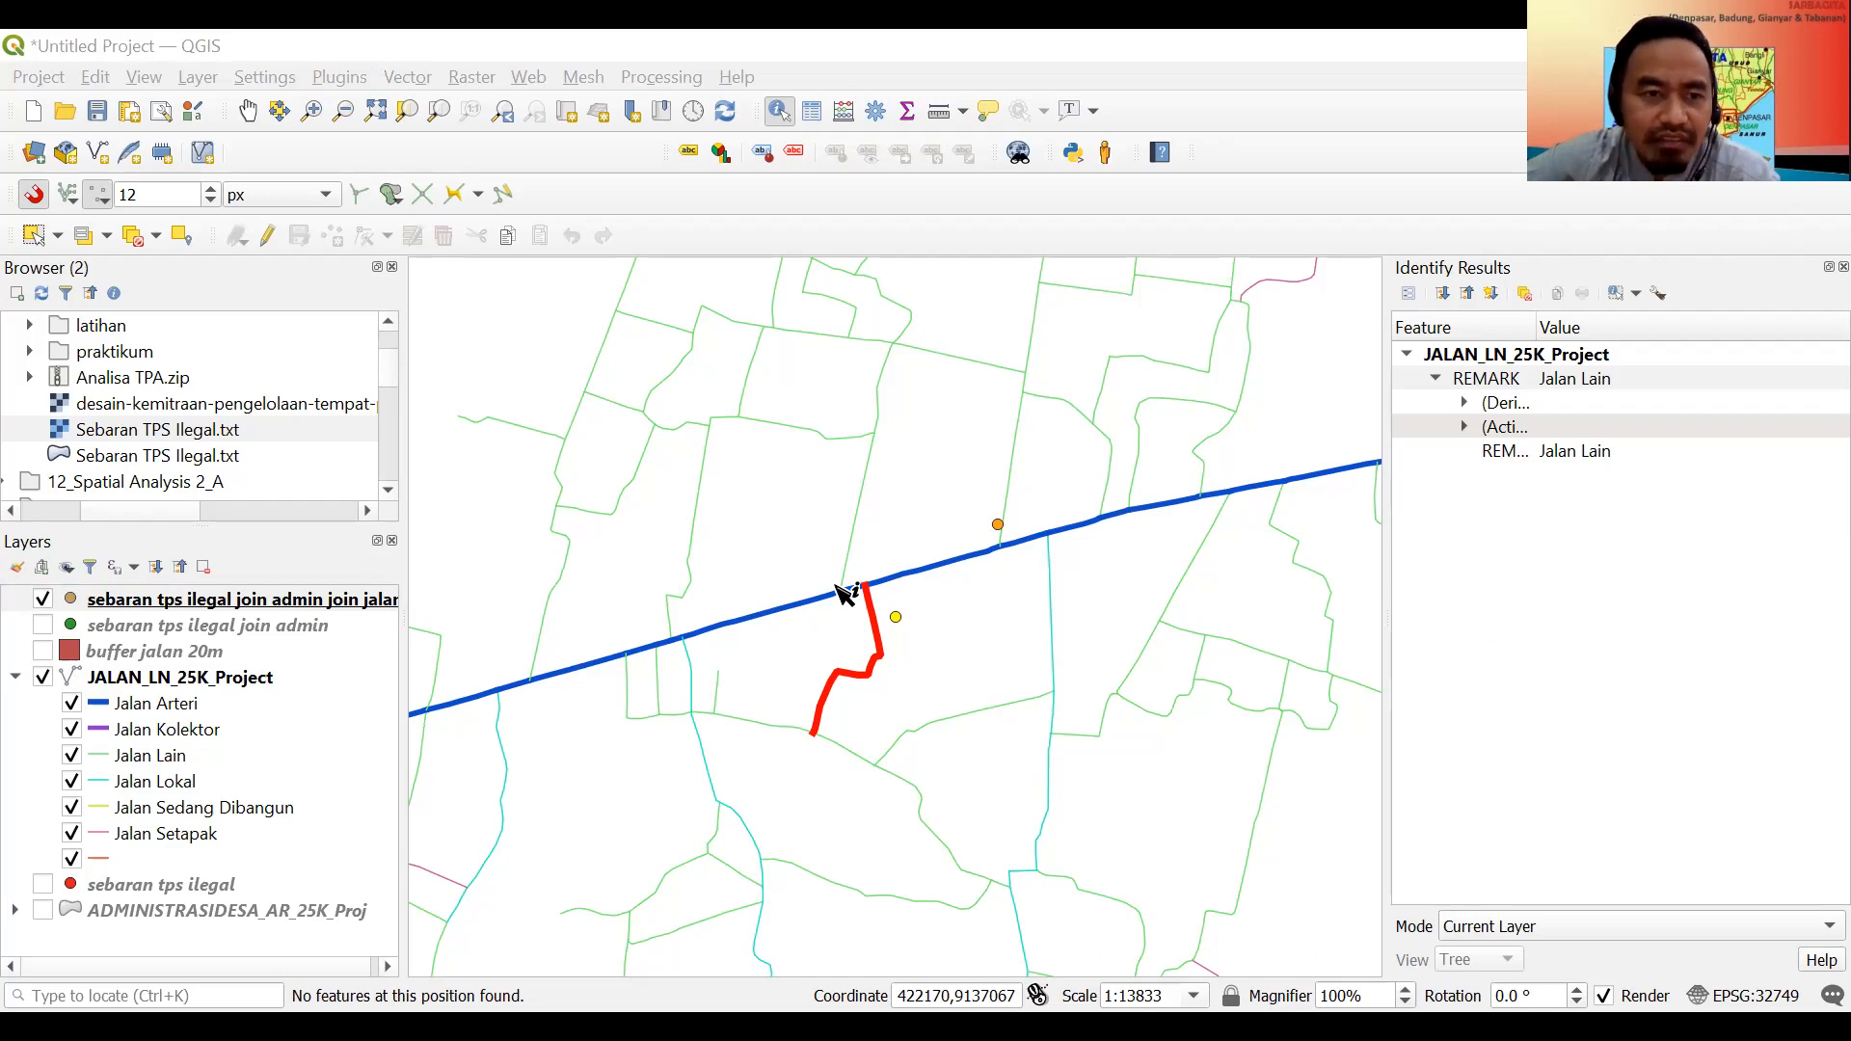
key(ctrl+e)
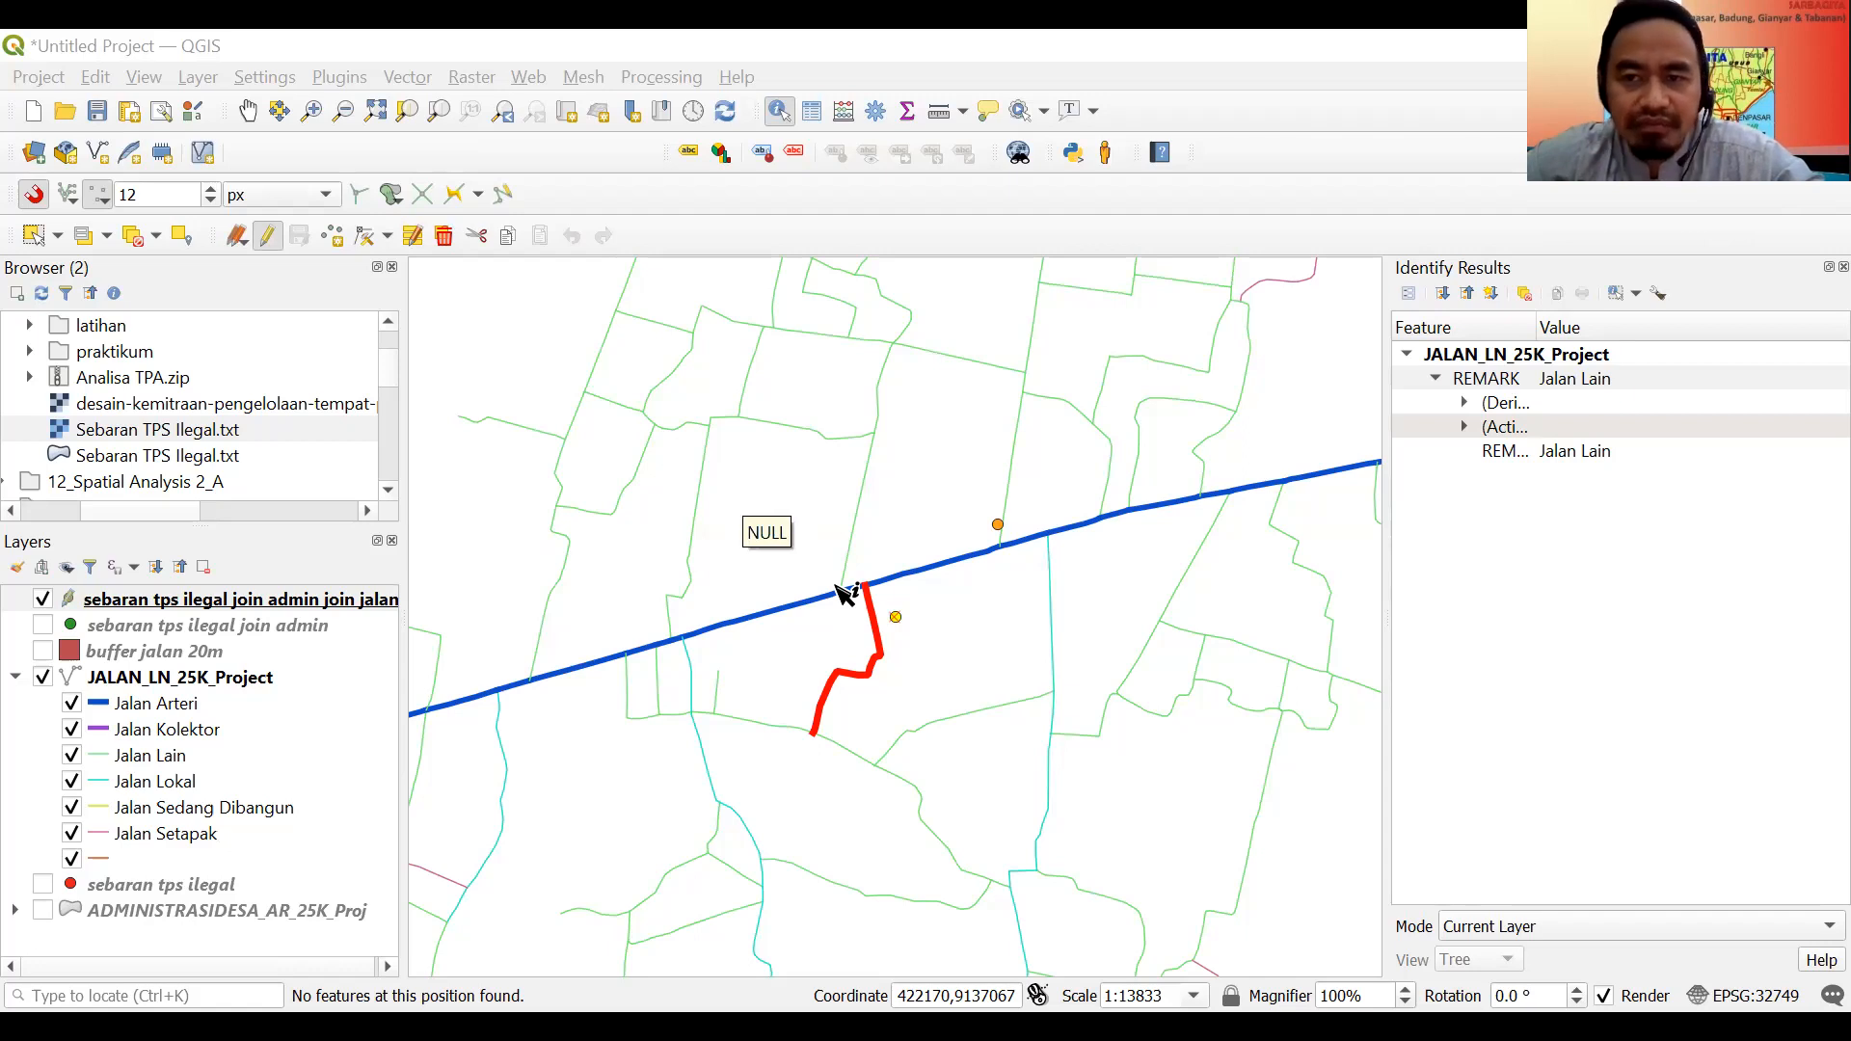
right_click(837, 586)
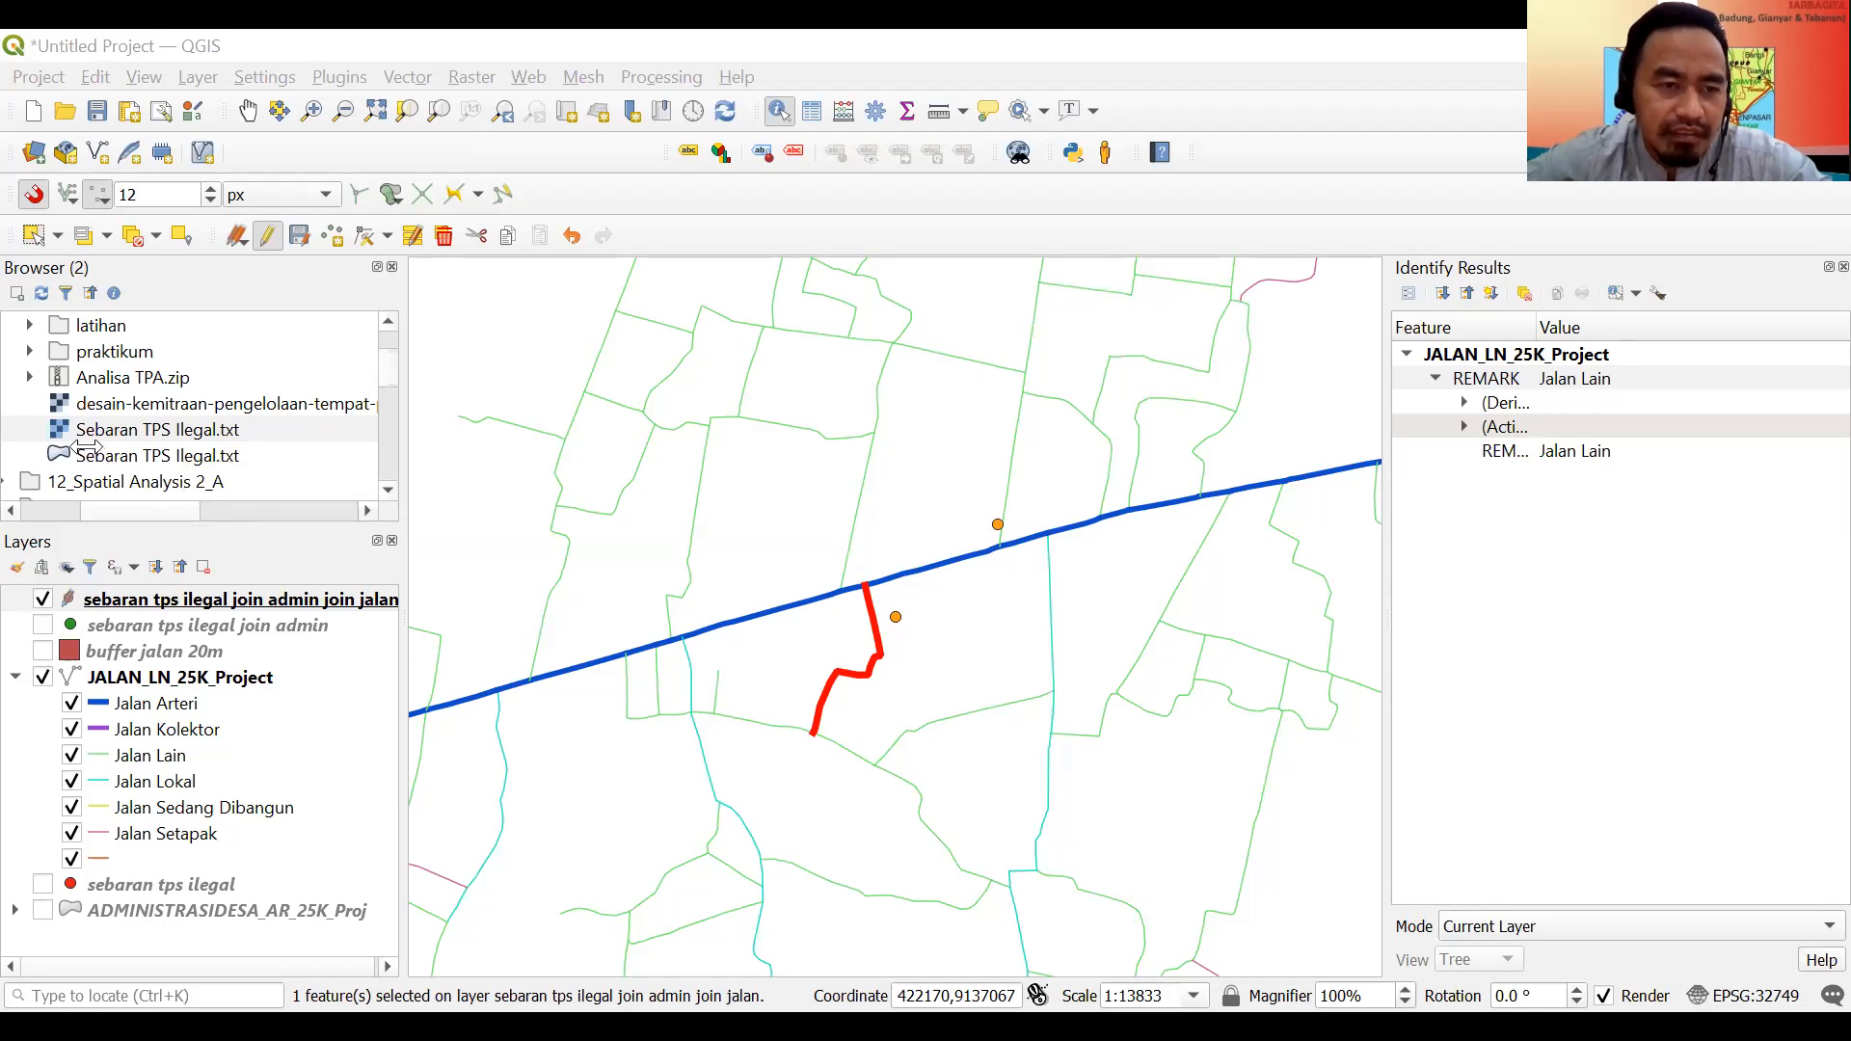
Show the dump point near the arterial road's western end from the attribute table and identify the road beside it.
right_click(93, 447)
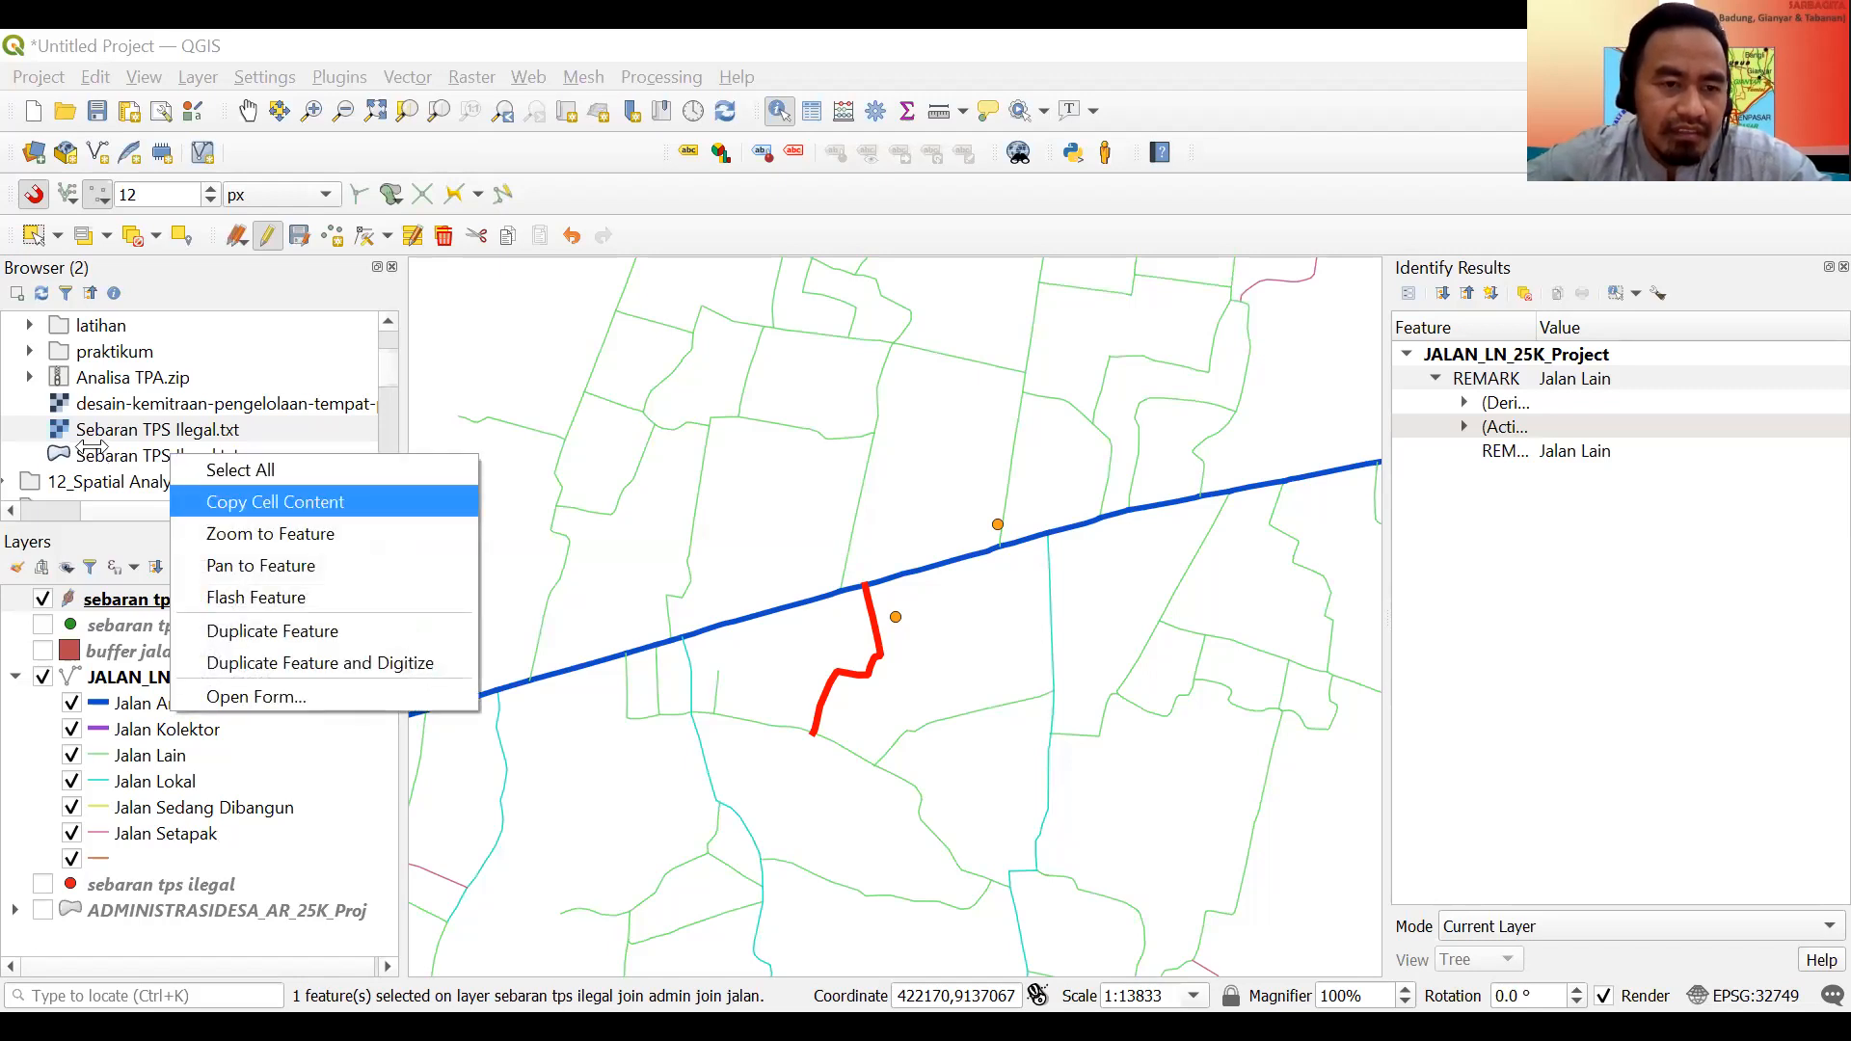
key(Return)
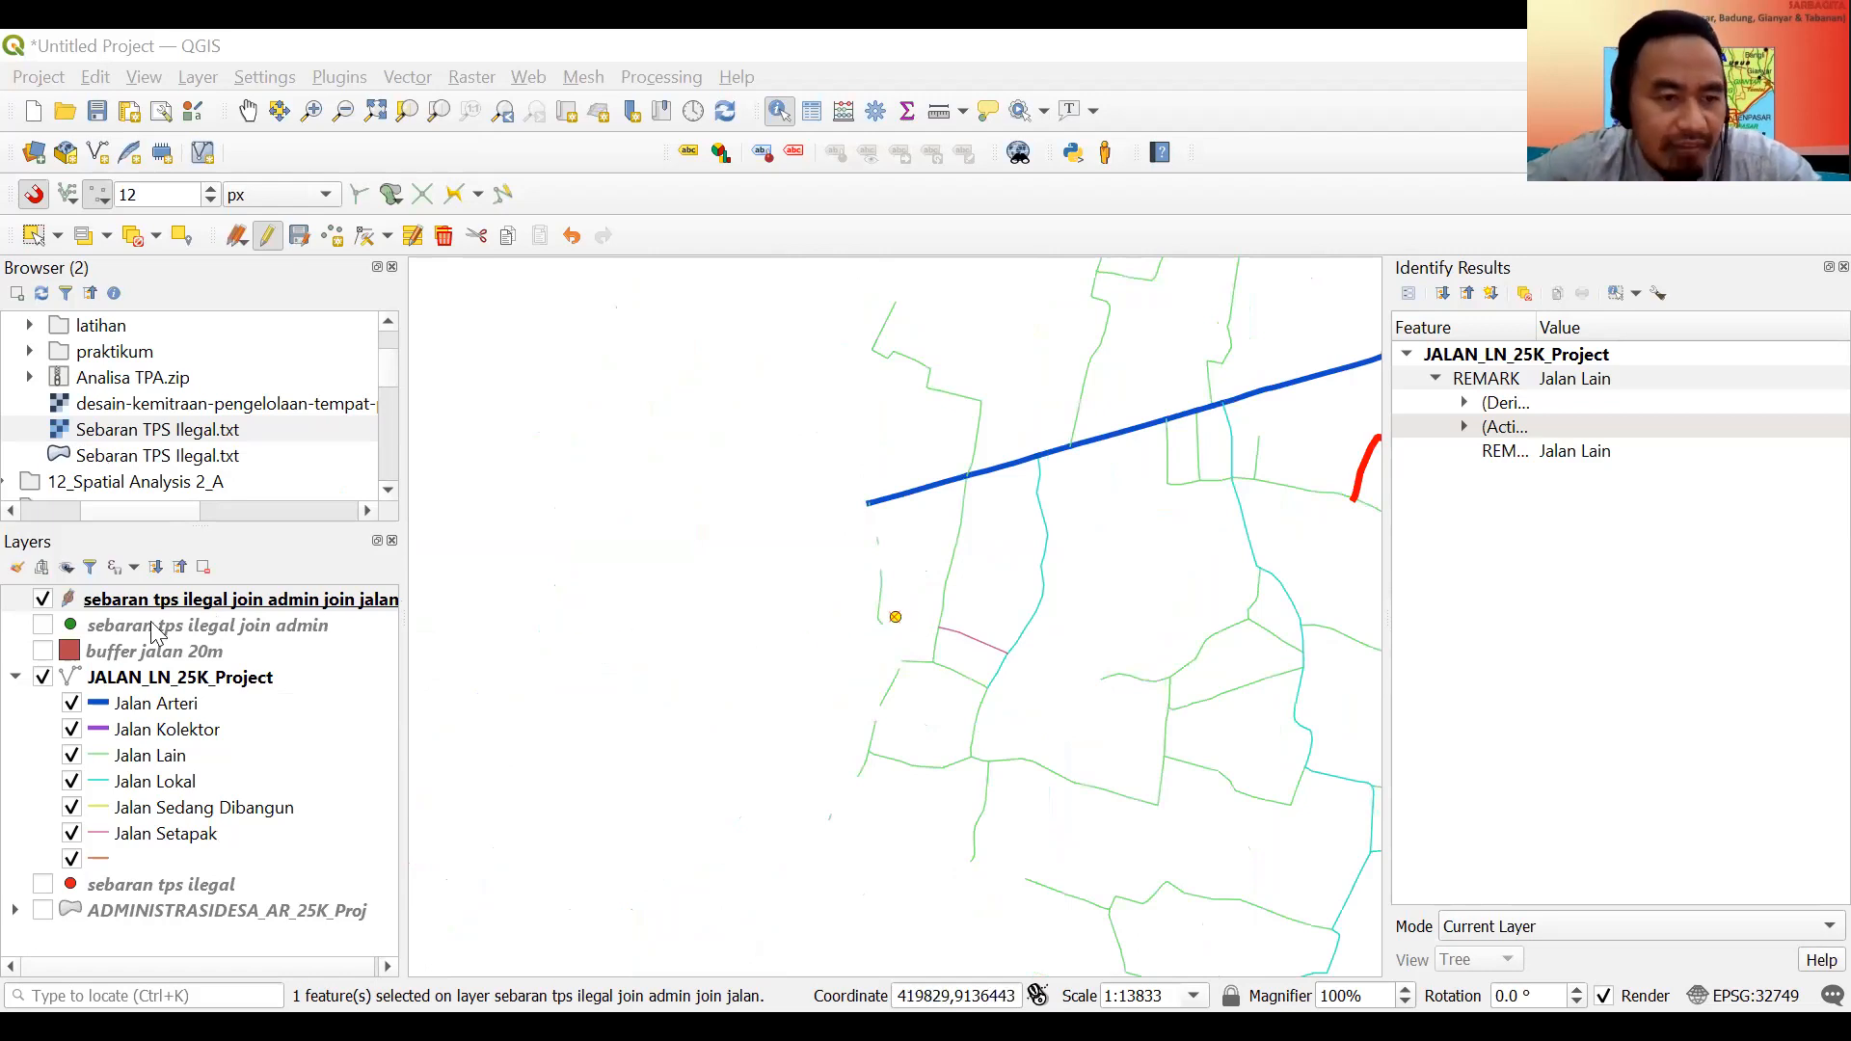
click(117, 688)
click(883, 597)
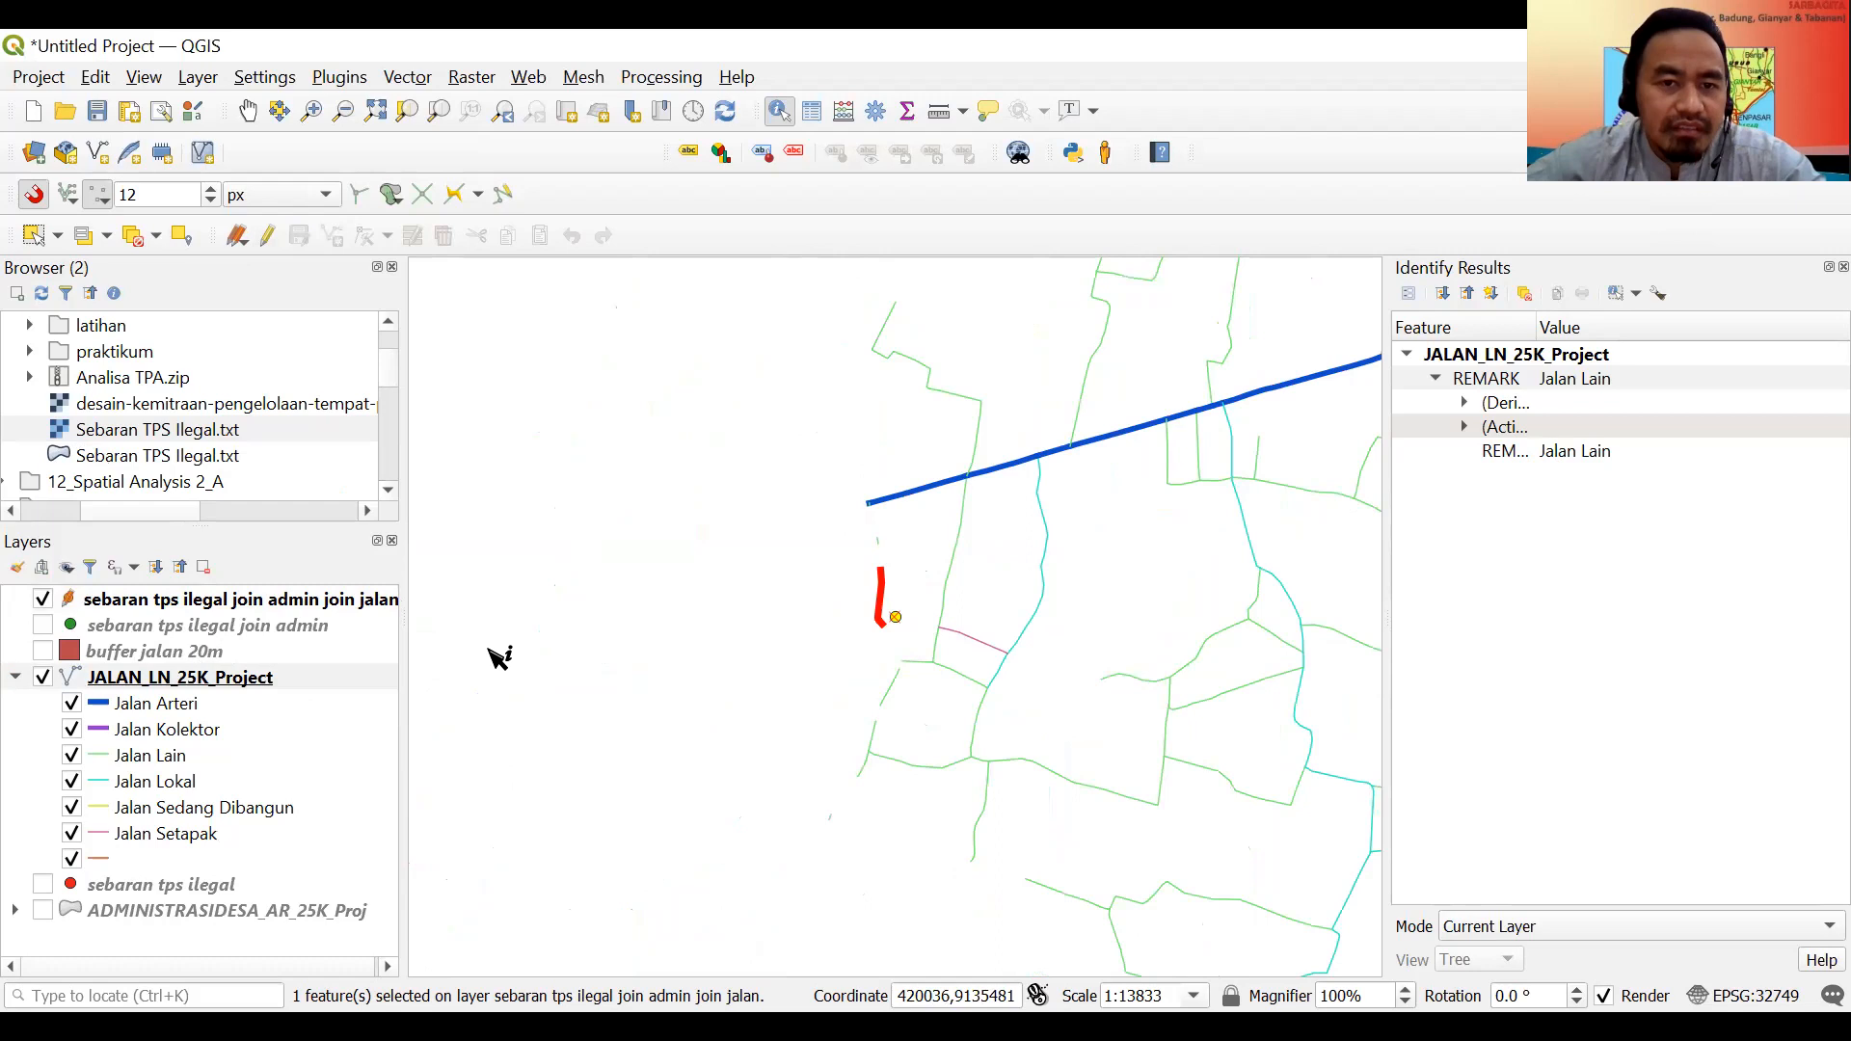
Return to the joined layer's attribute table, show the dump point west of the north–south arterial road, and identify its nearest road.
click(152, 610)
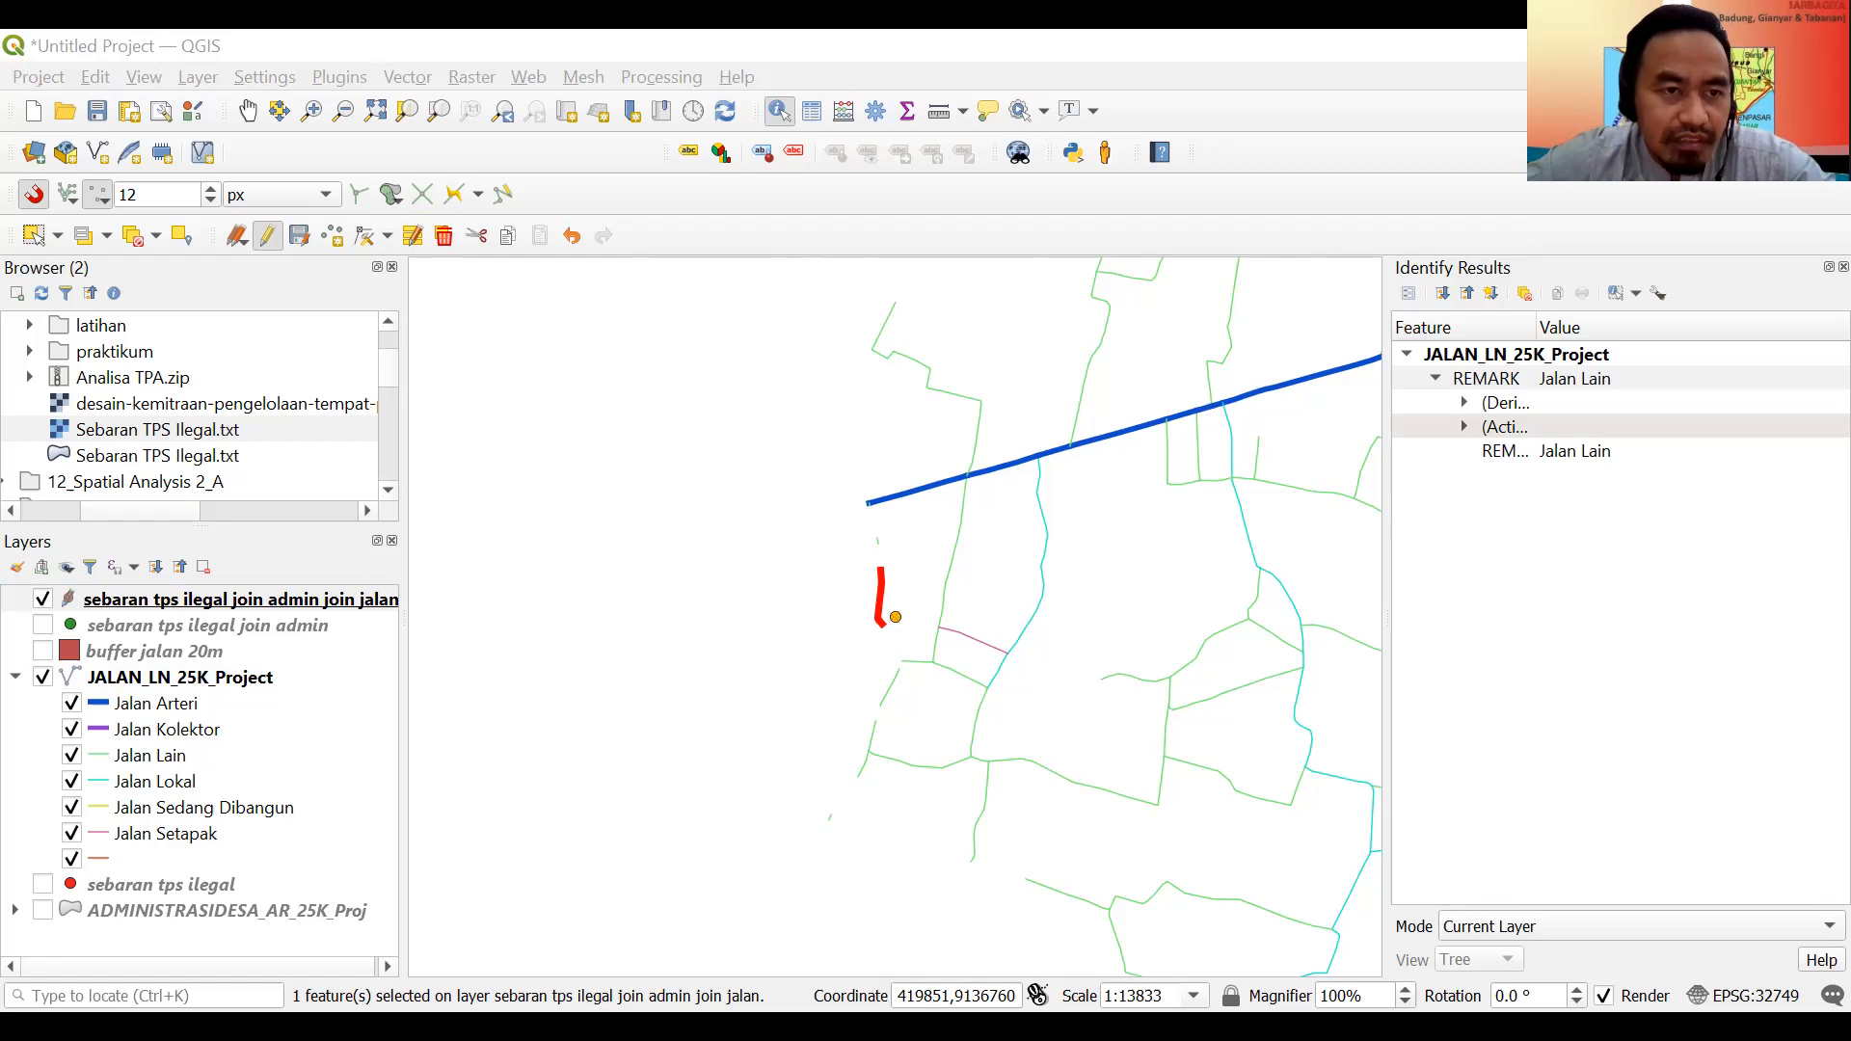
right_click(1505, 426)
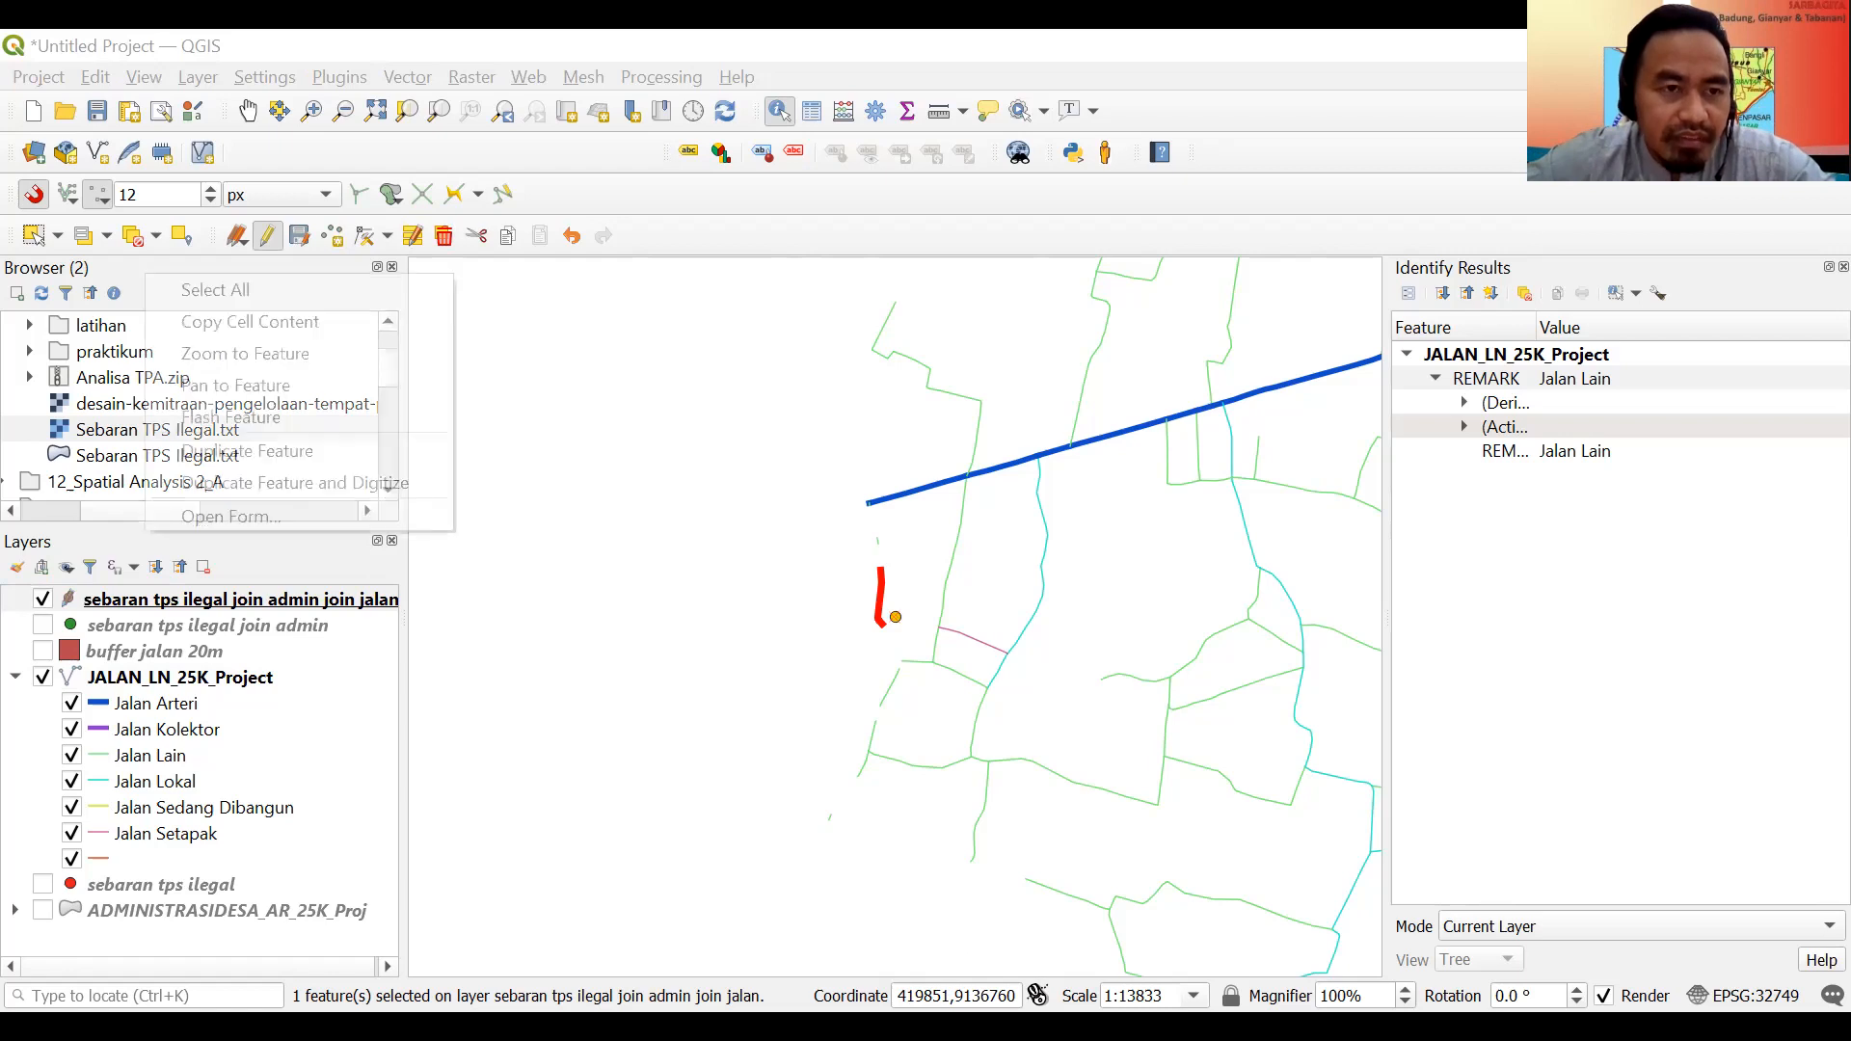
key(Return)
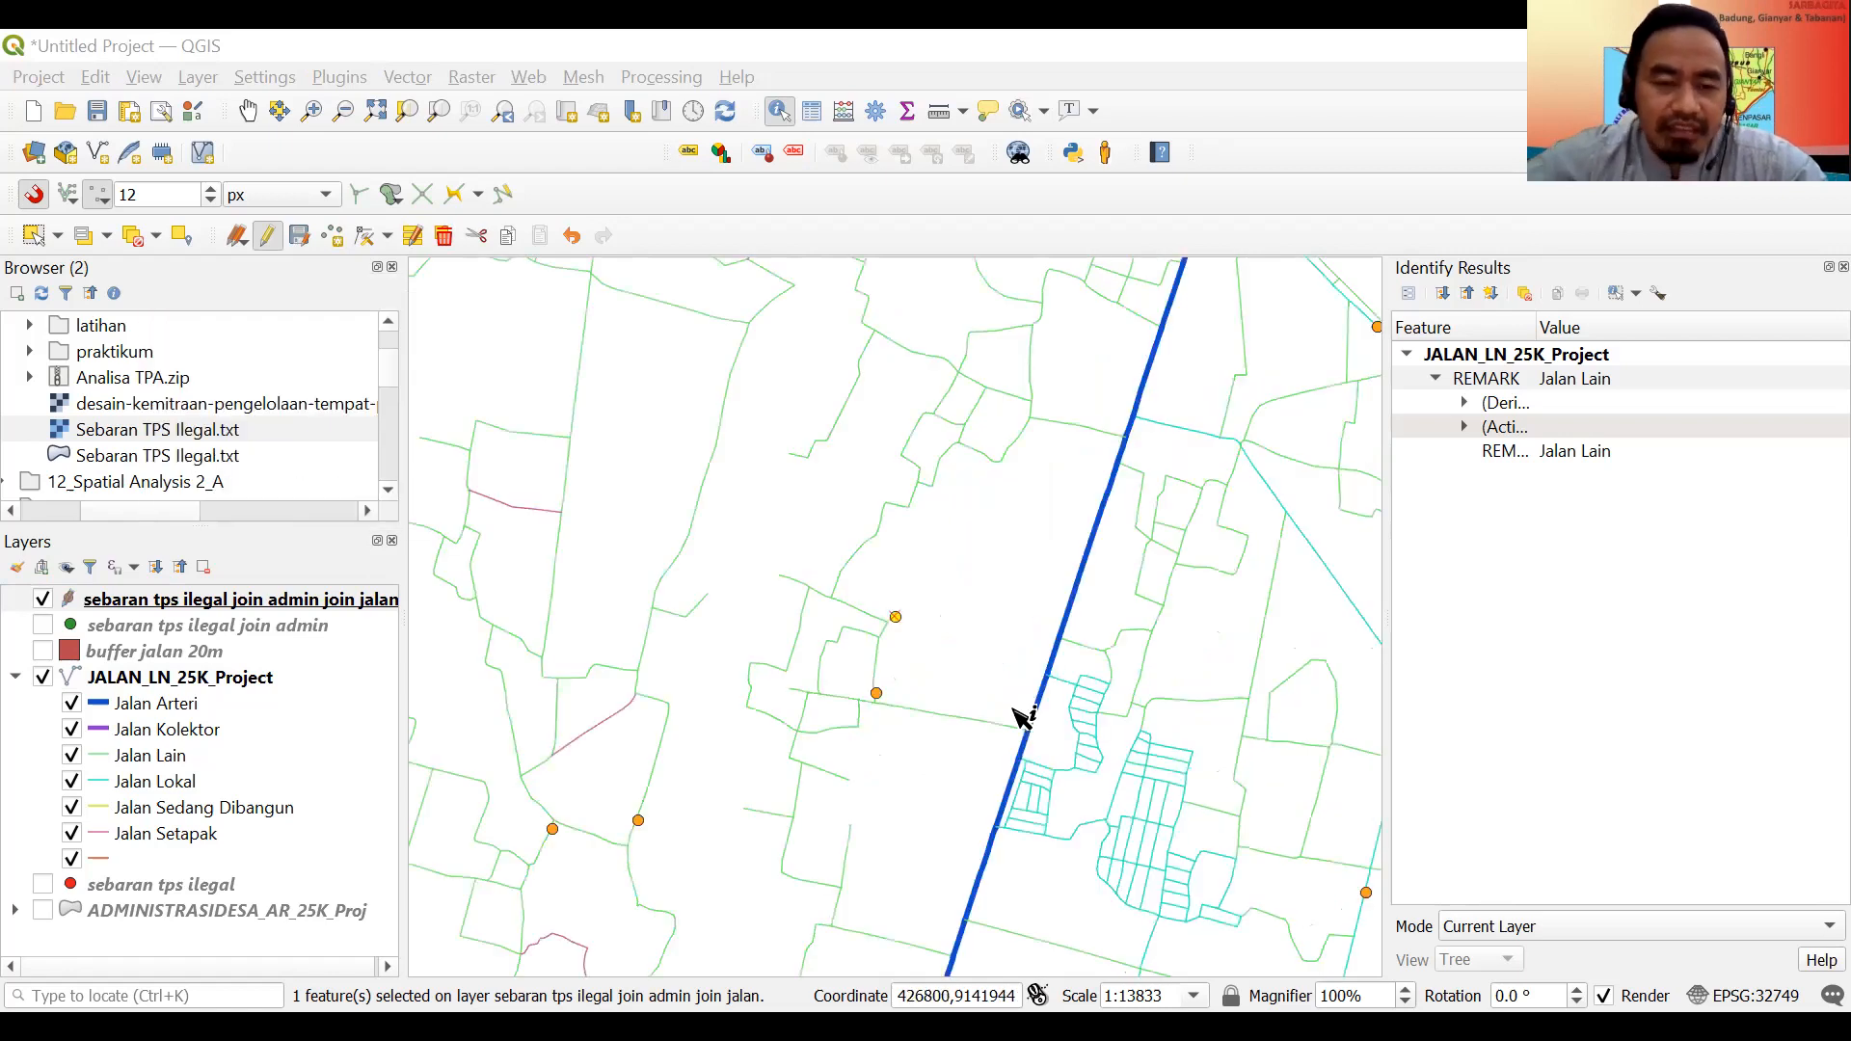
click(194, 681)
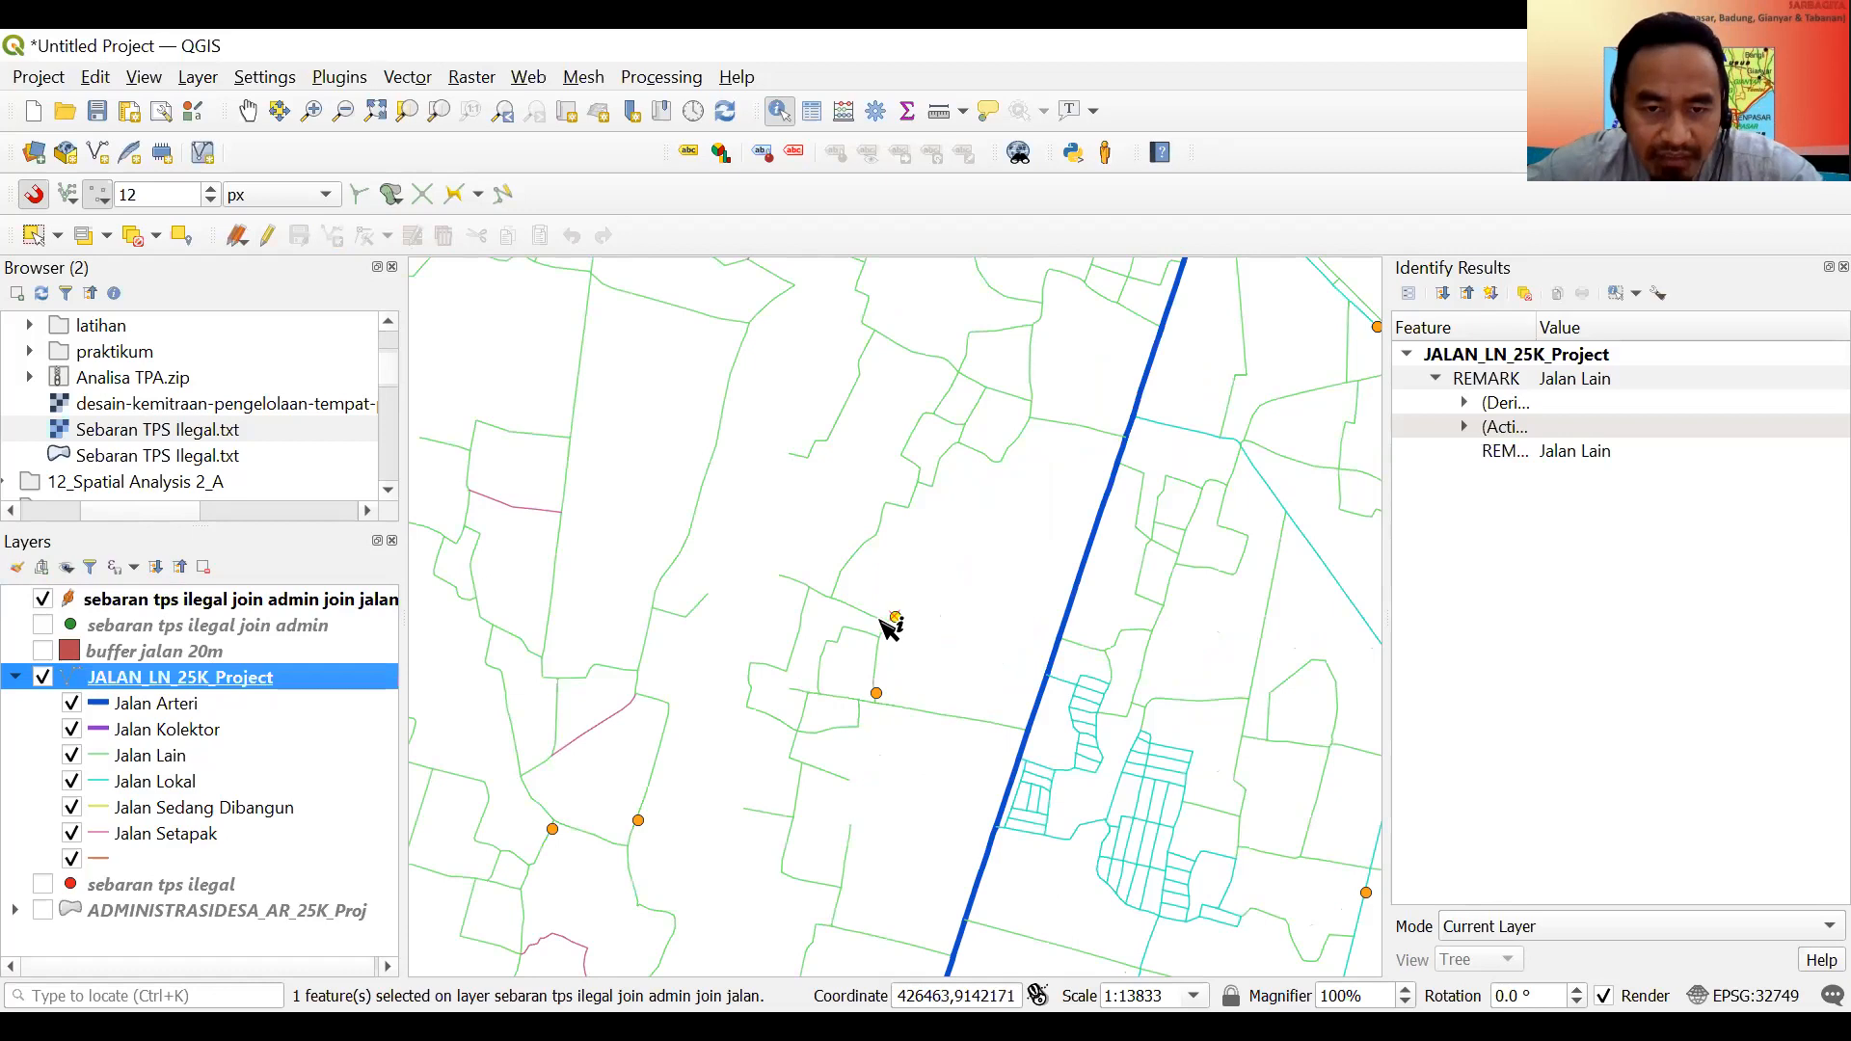
click(895, 629)
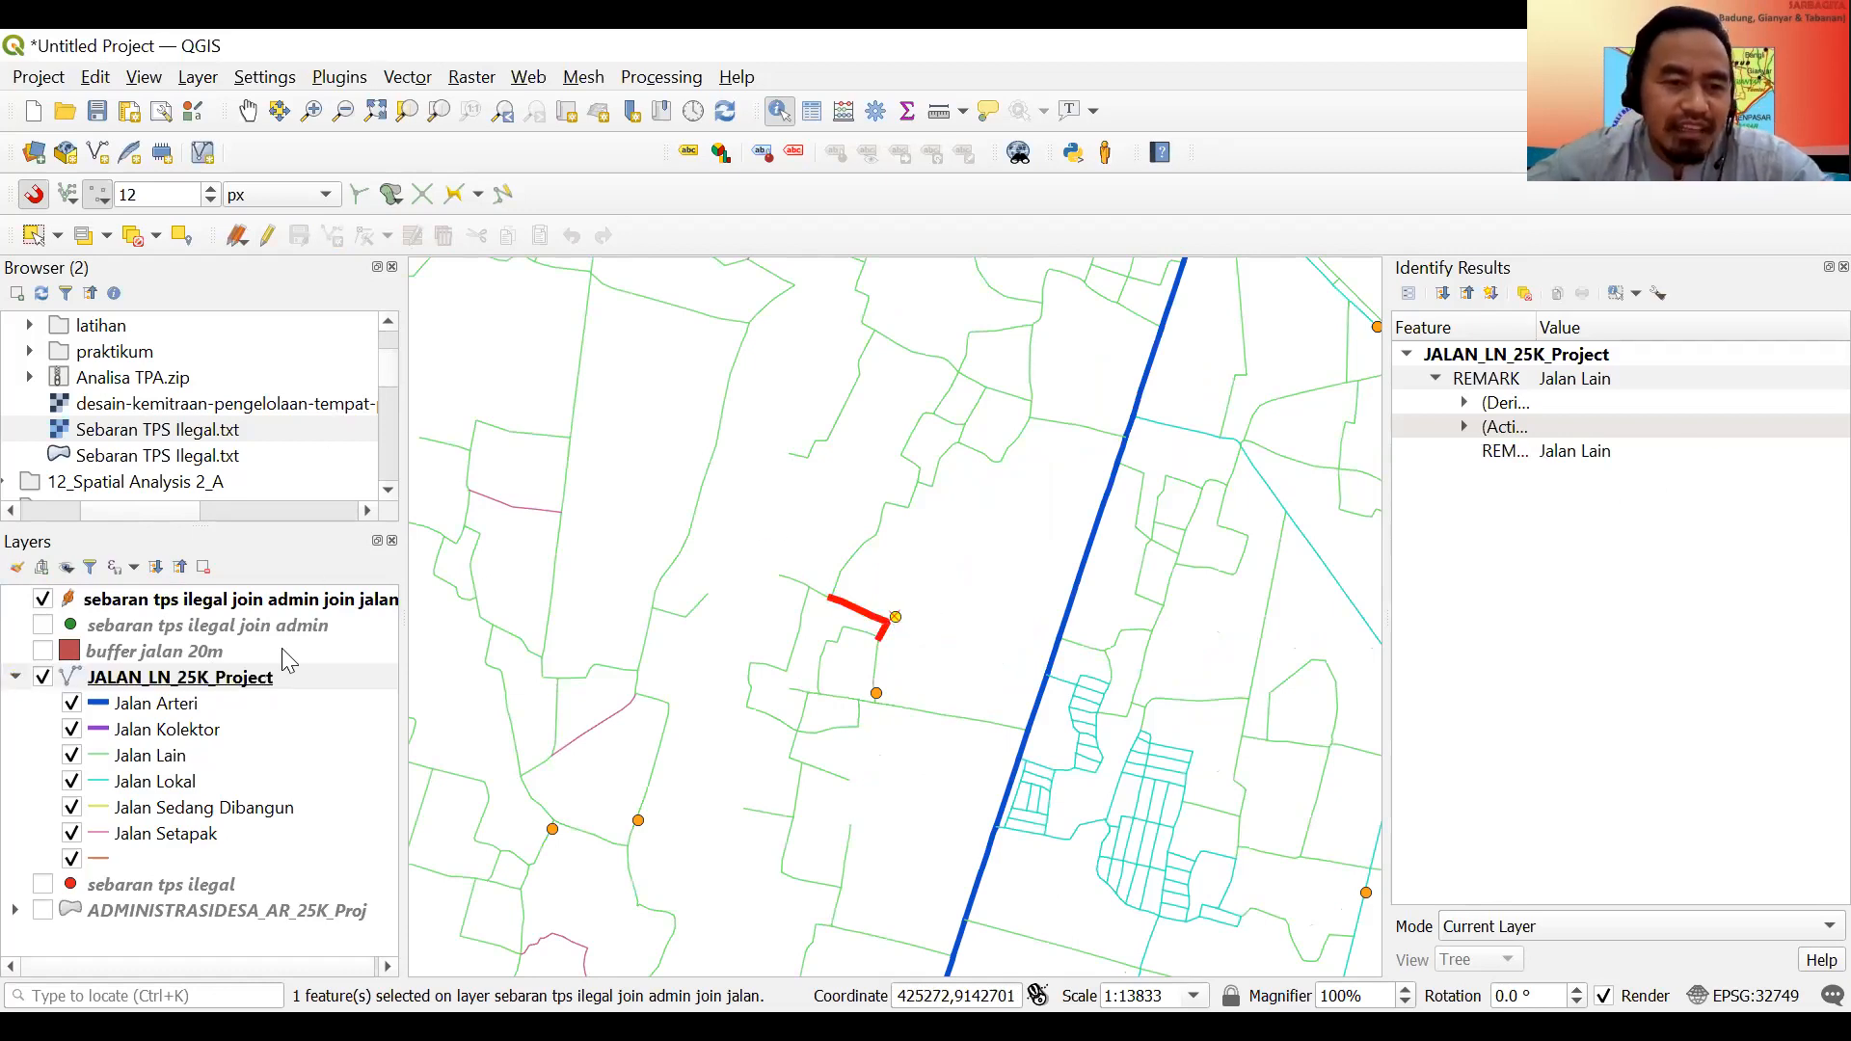
From the joined layer's attribute table, show the dump point just north of the arterial road and identify the road beside it.
click(148, 601)
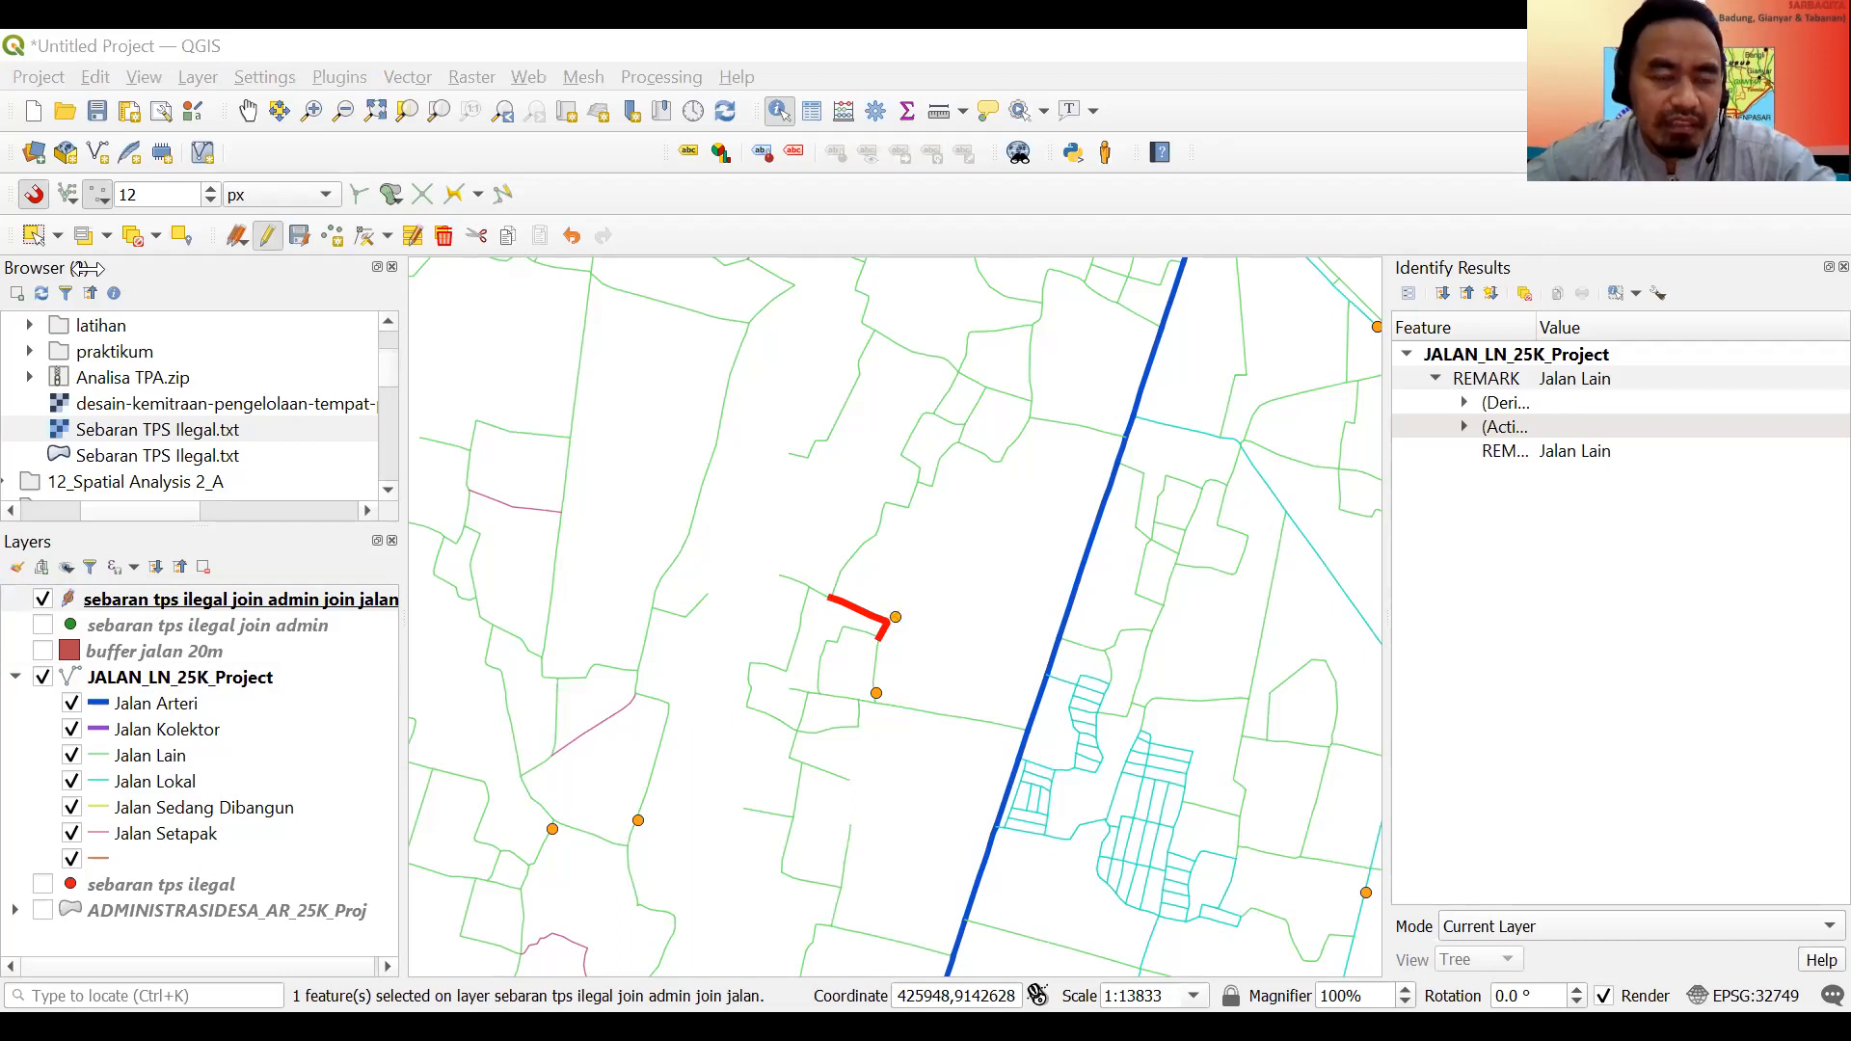
key(Menu)
key(Down)
key(Down)
key(Return)
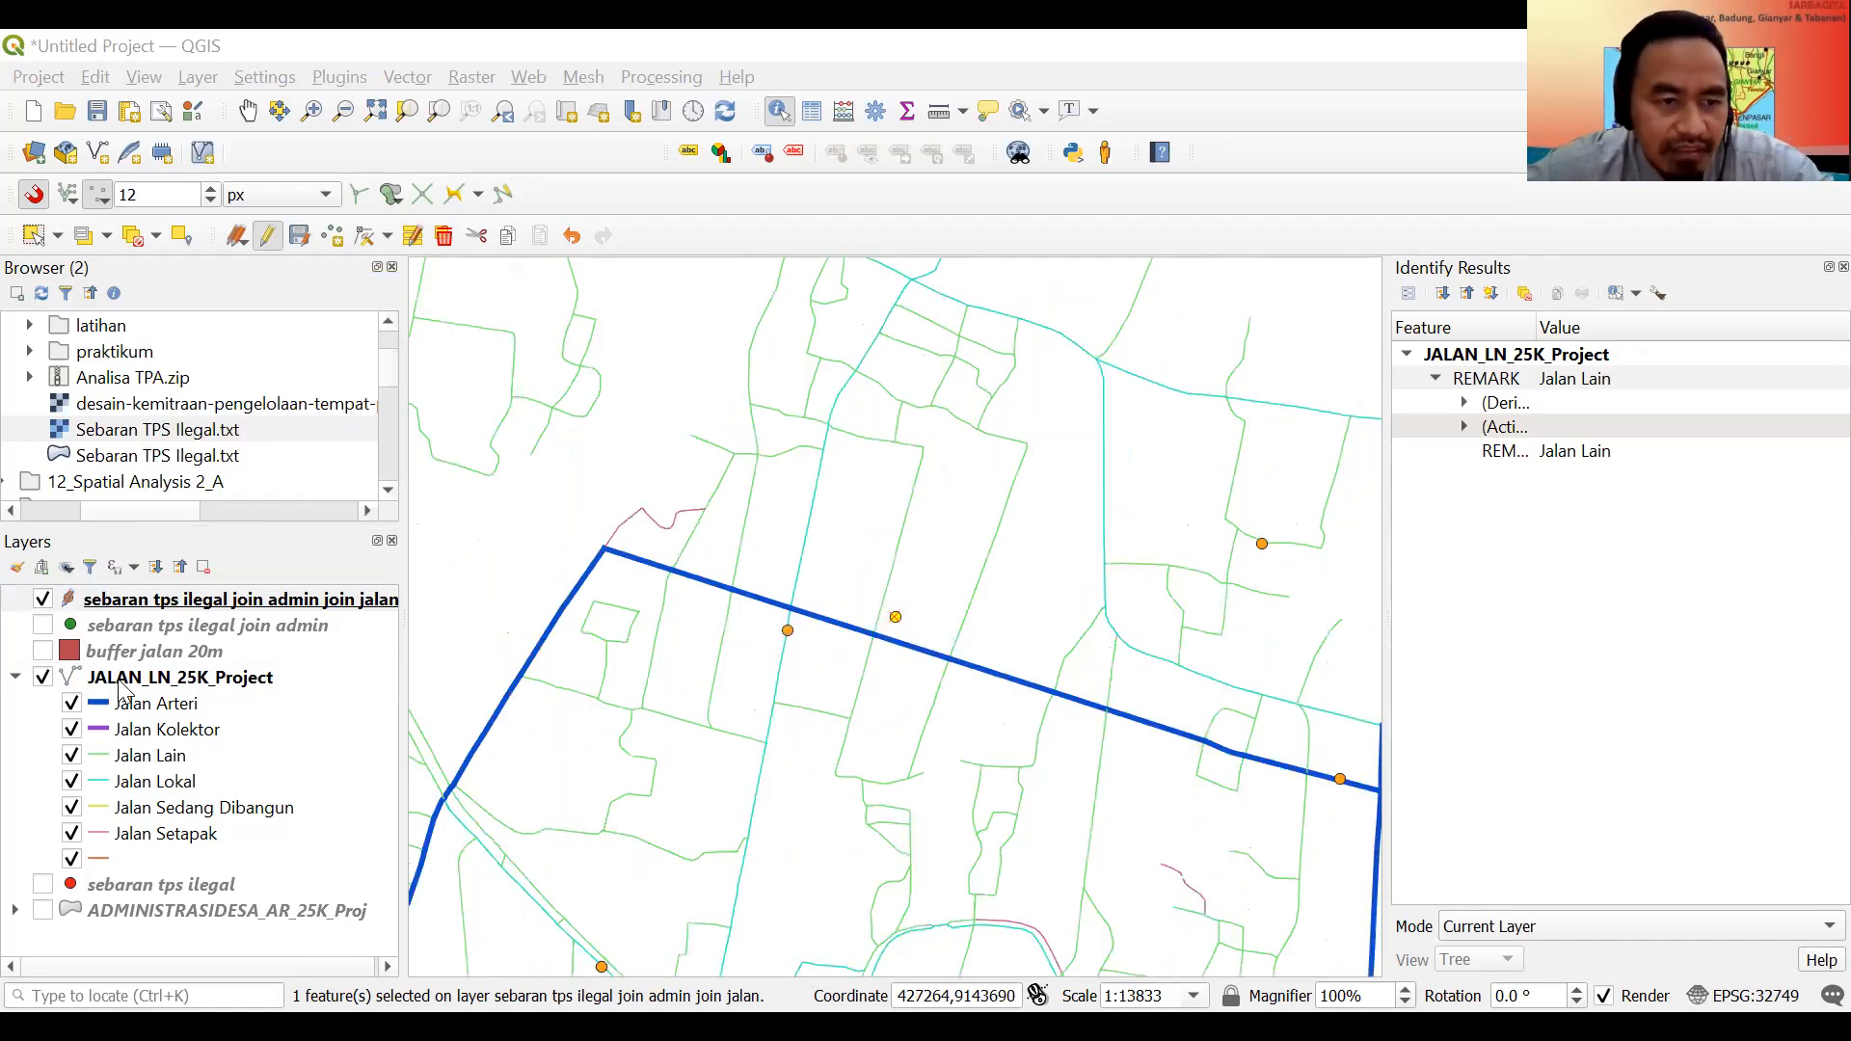
click(154, 681)
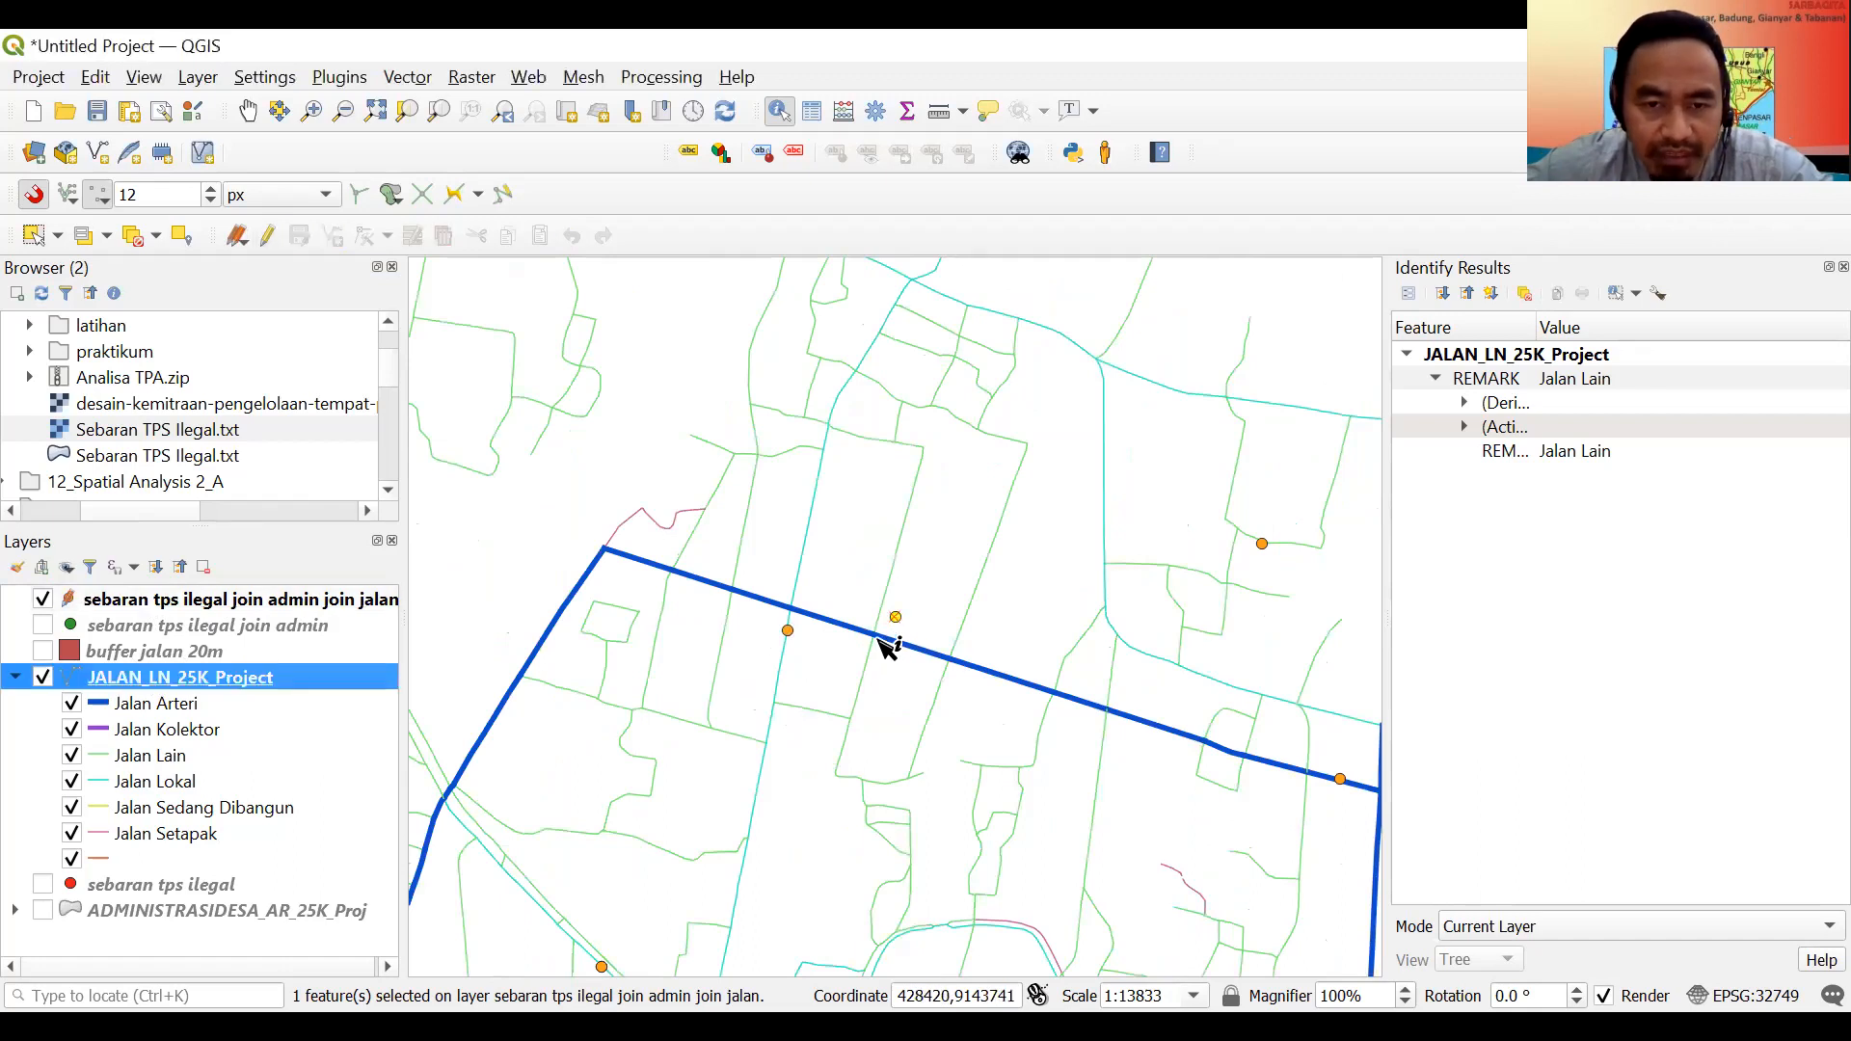
click(885, 622)
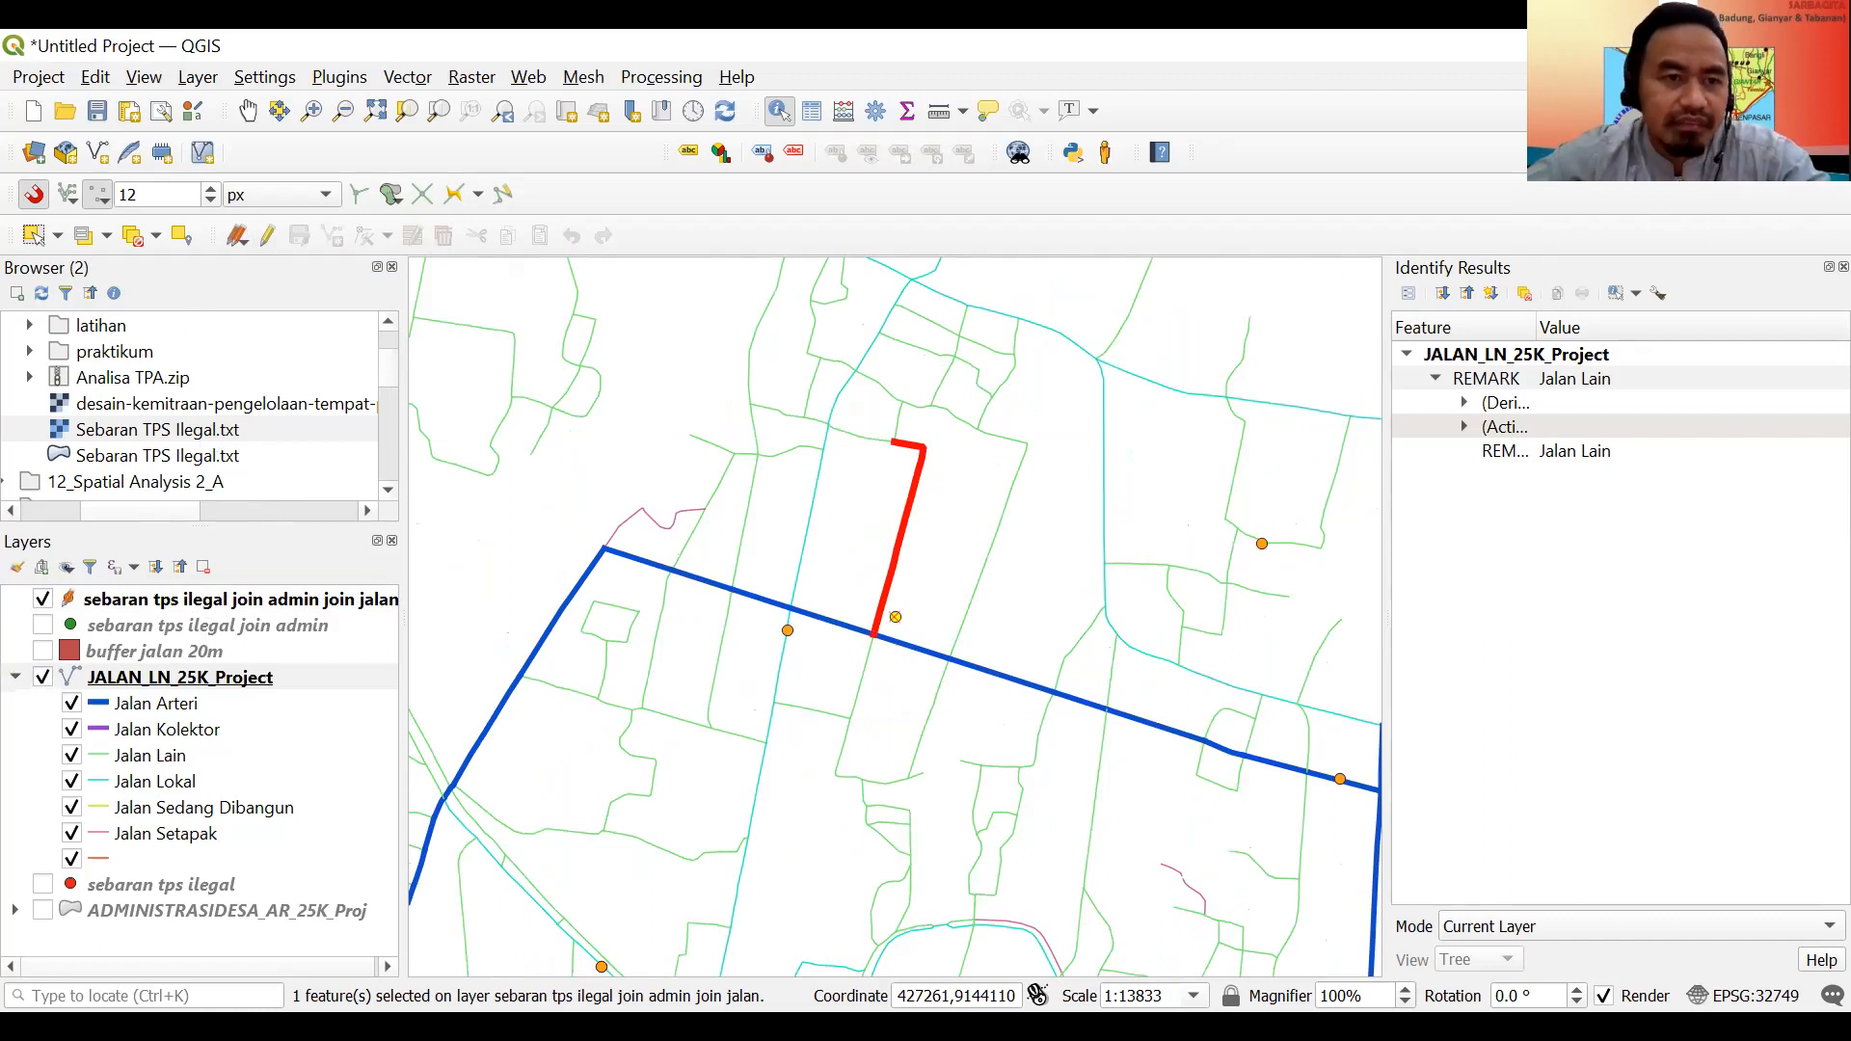
Review the point records in the attribute table of the sebaran tps ilegal join admin join jalan layer.
key(alt+Tab)
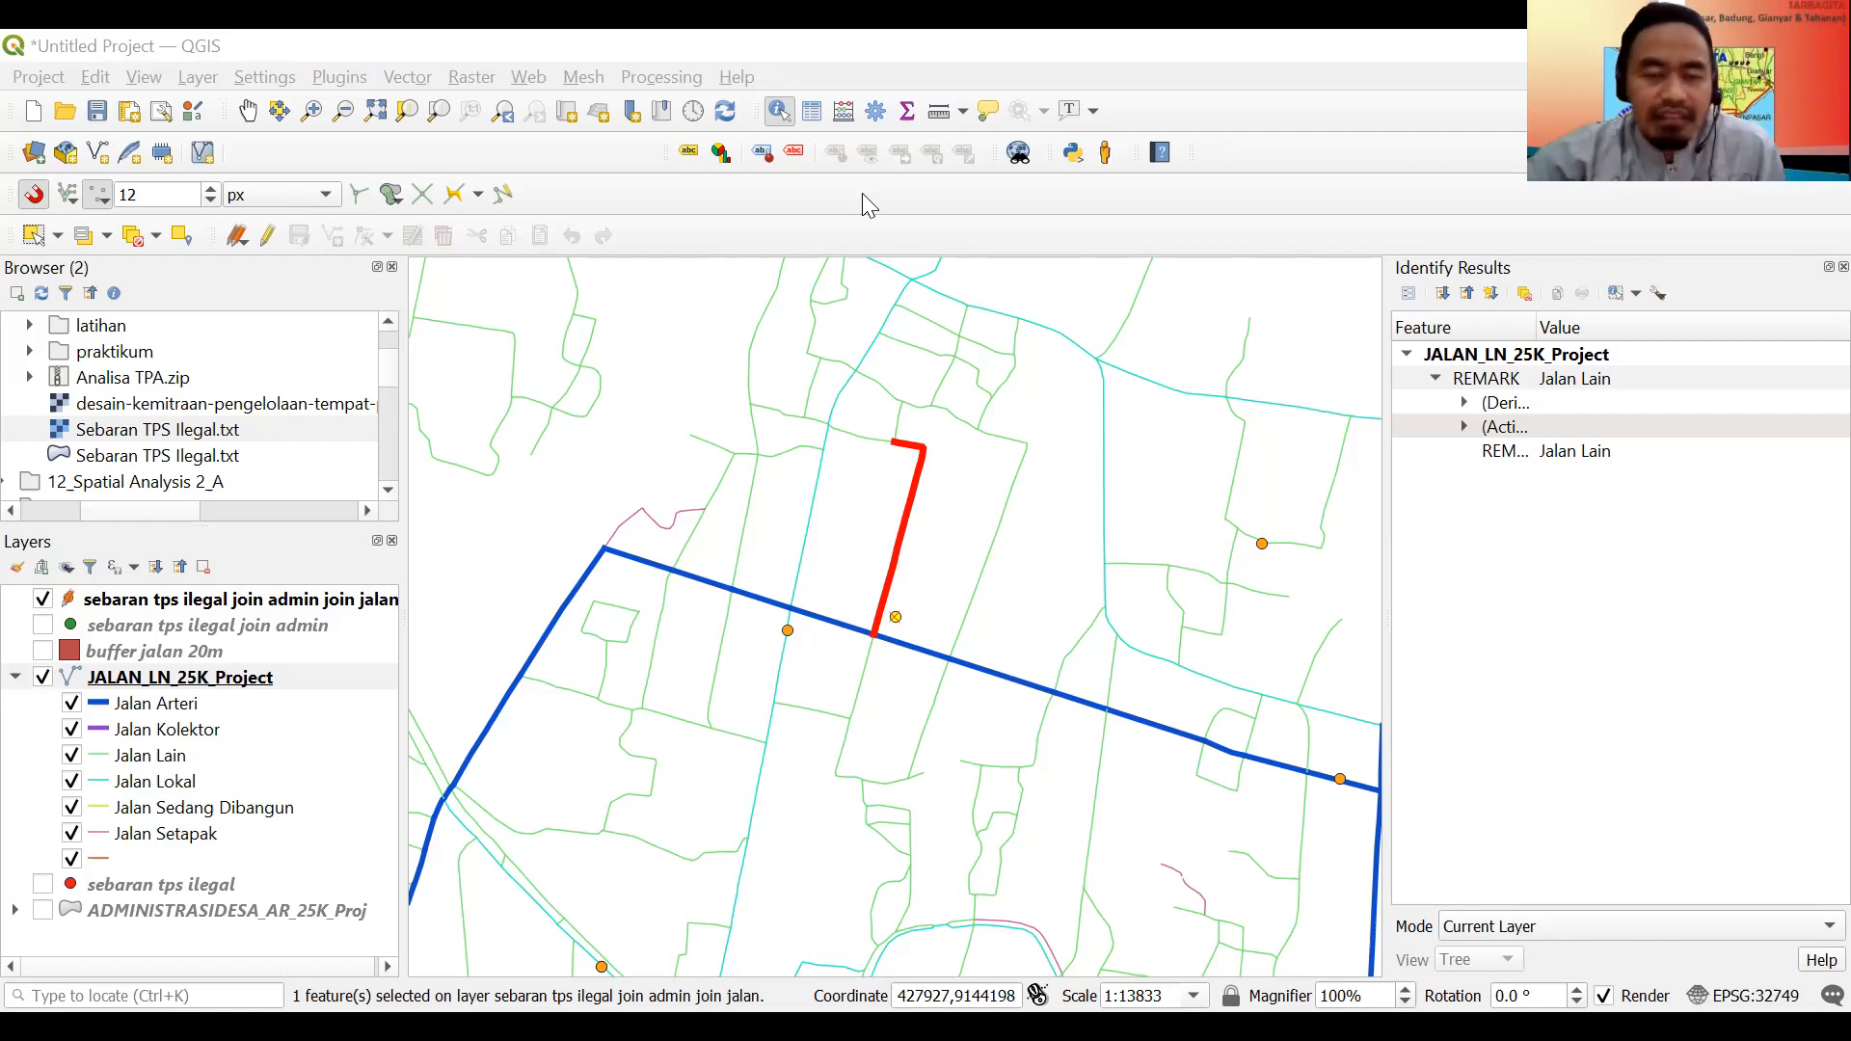
click(787, 118)
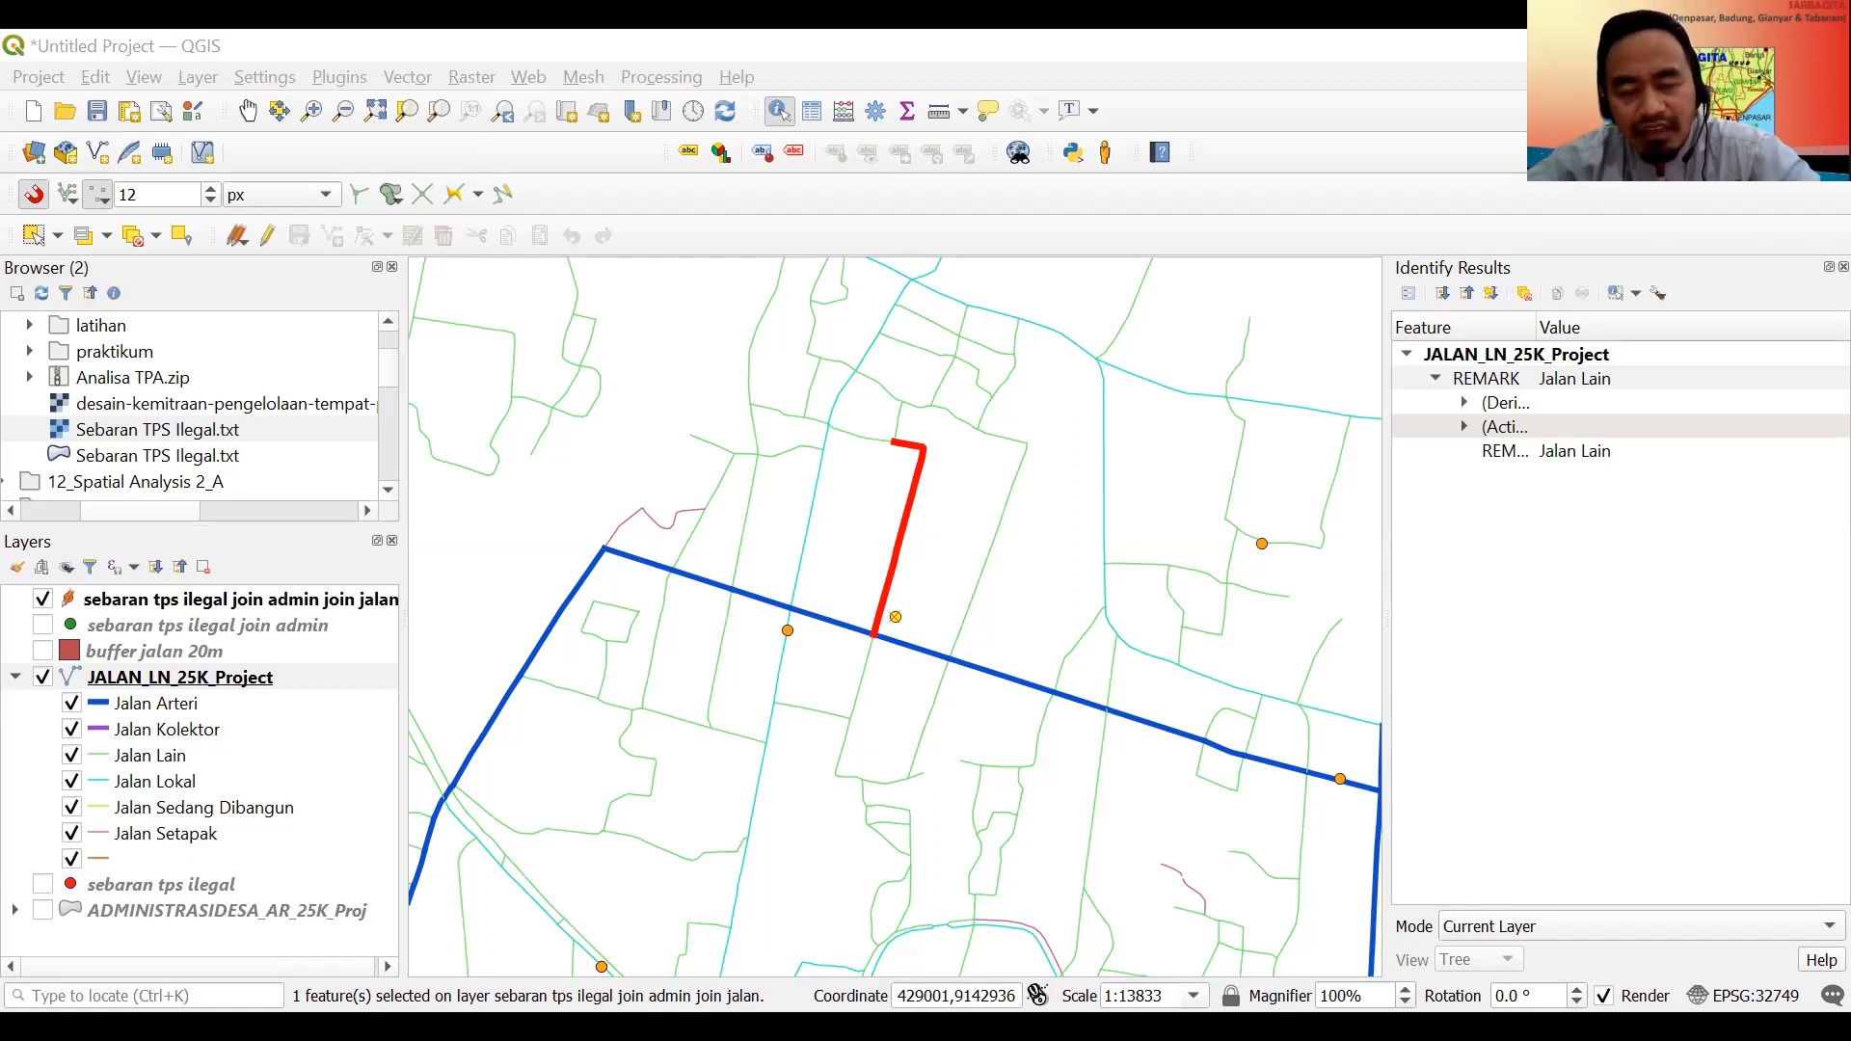
mouse_move(577, 290)
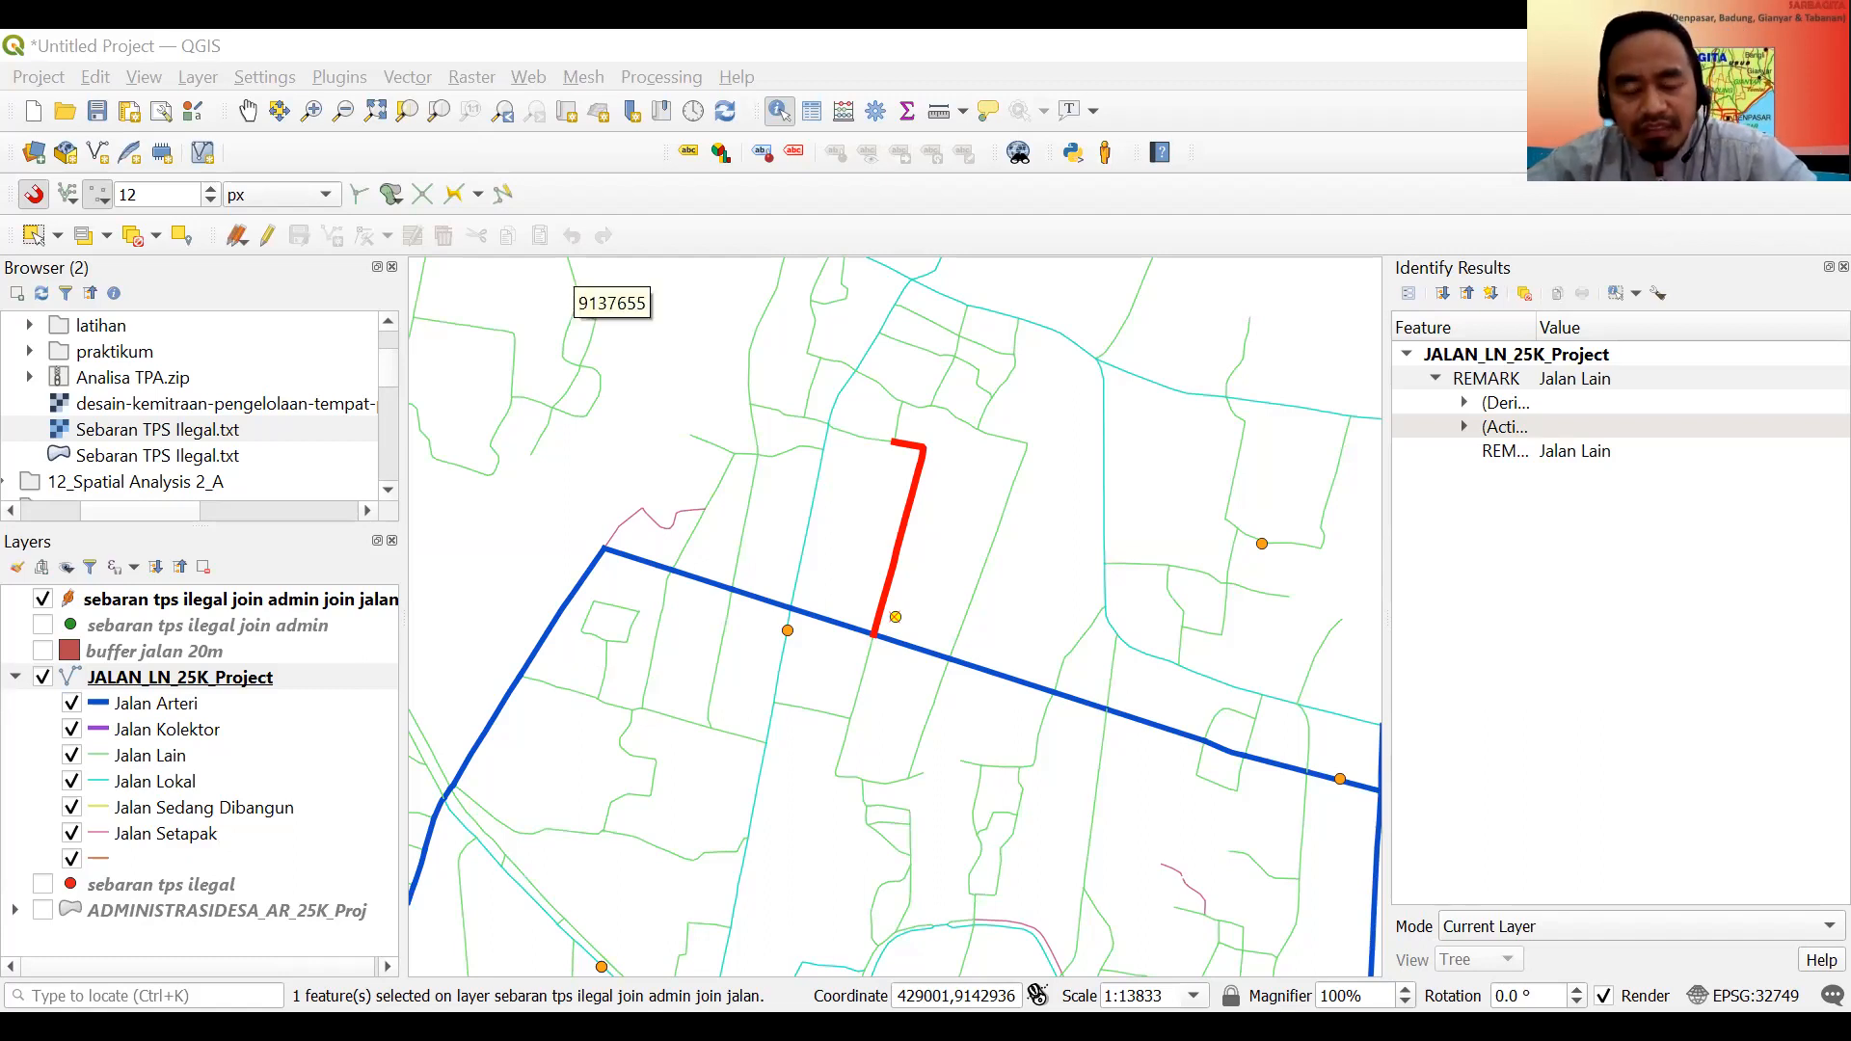
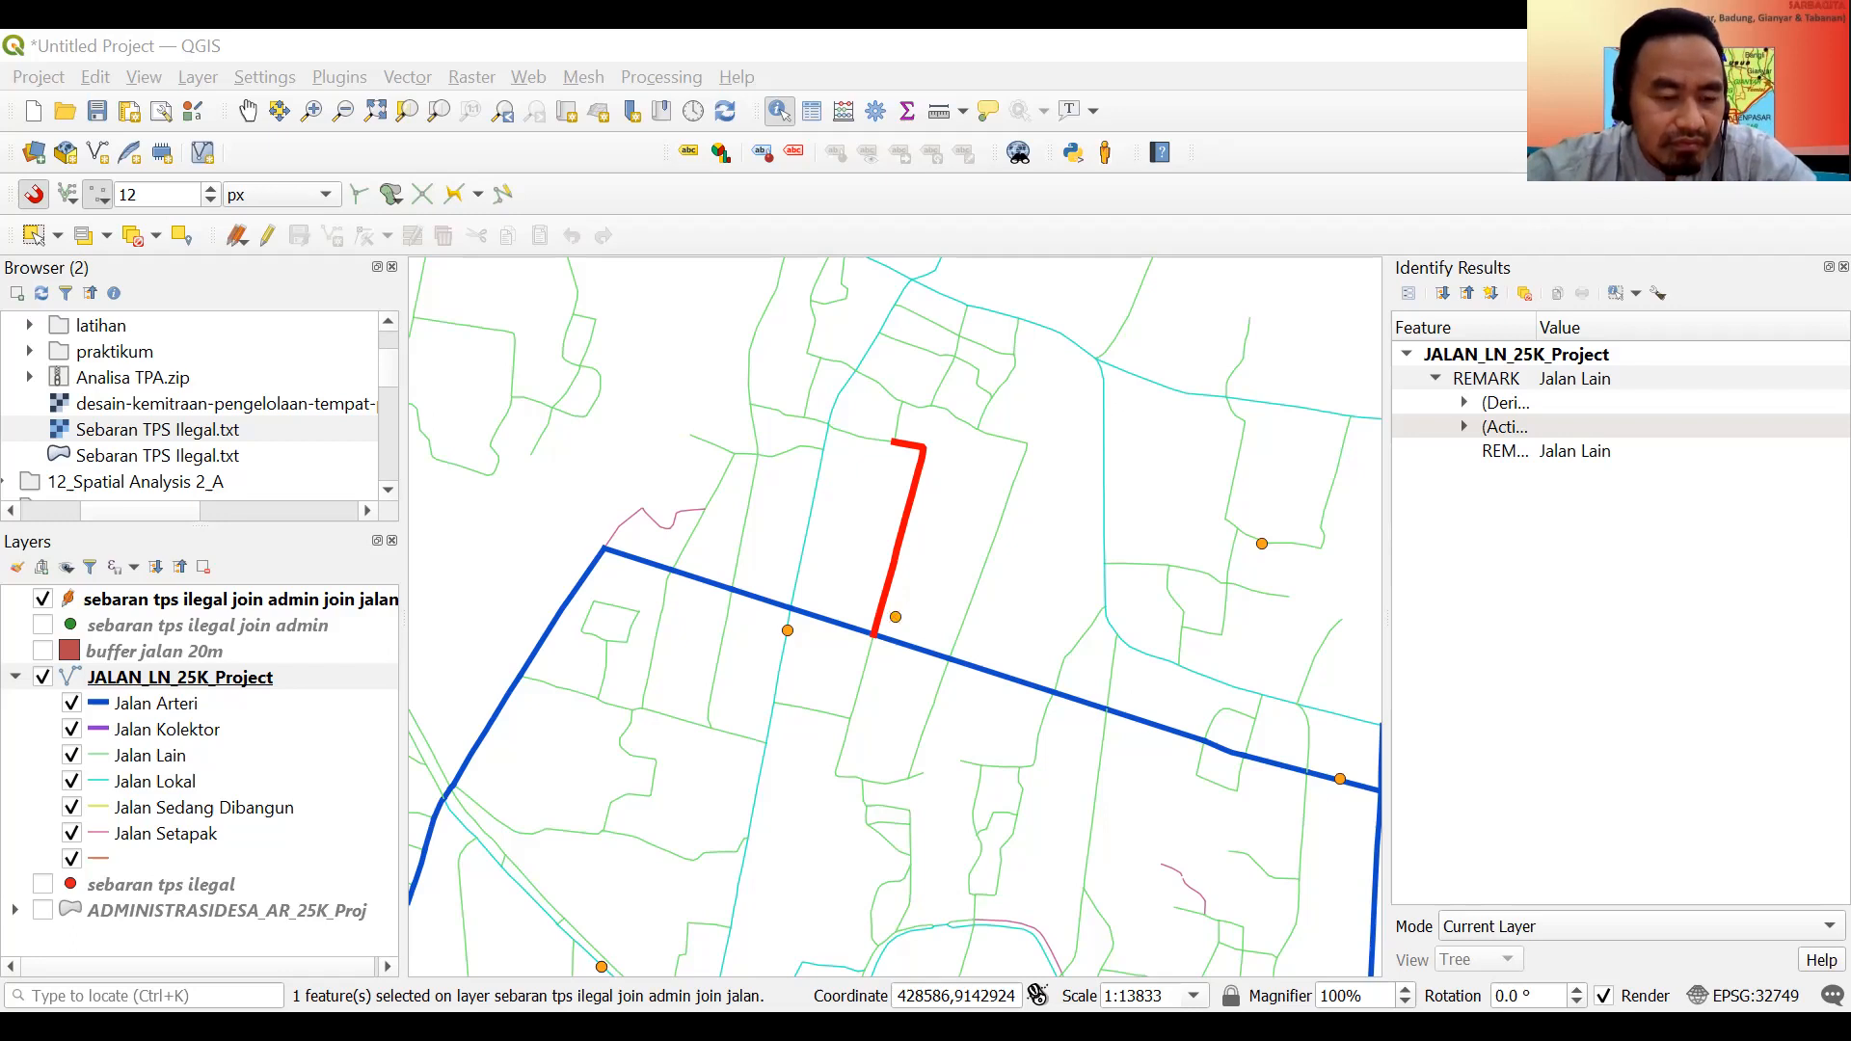
Select two surplus records in the joined layer's attribute table and delete them, undoing the deletion once and repeating it.
ctrl+click(8, 486)
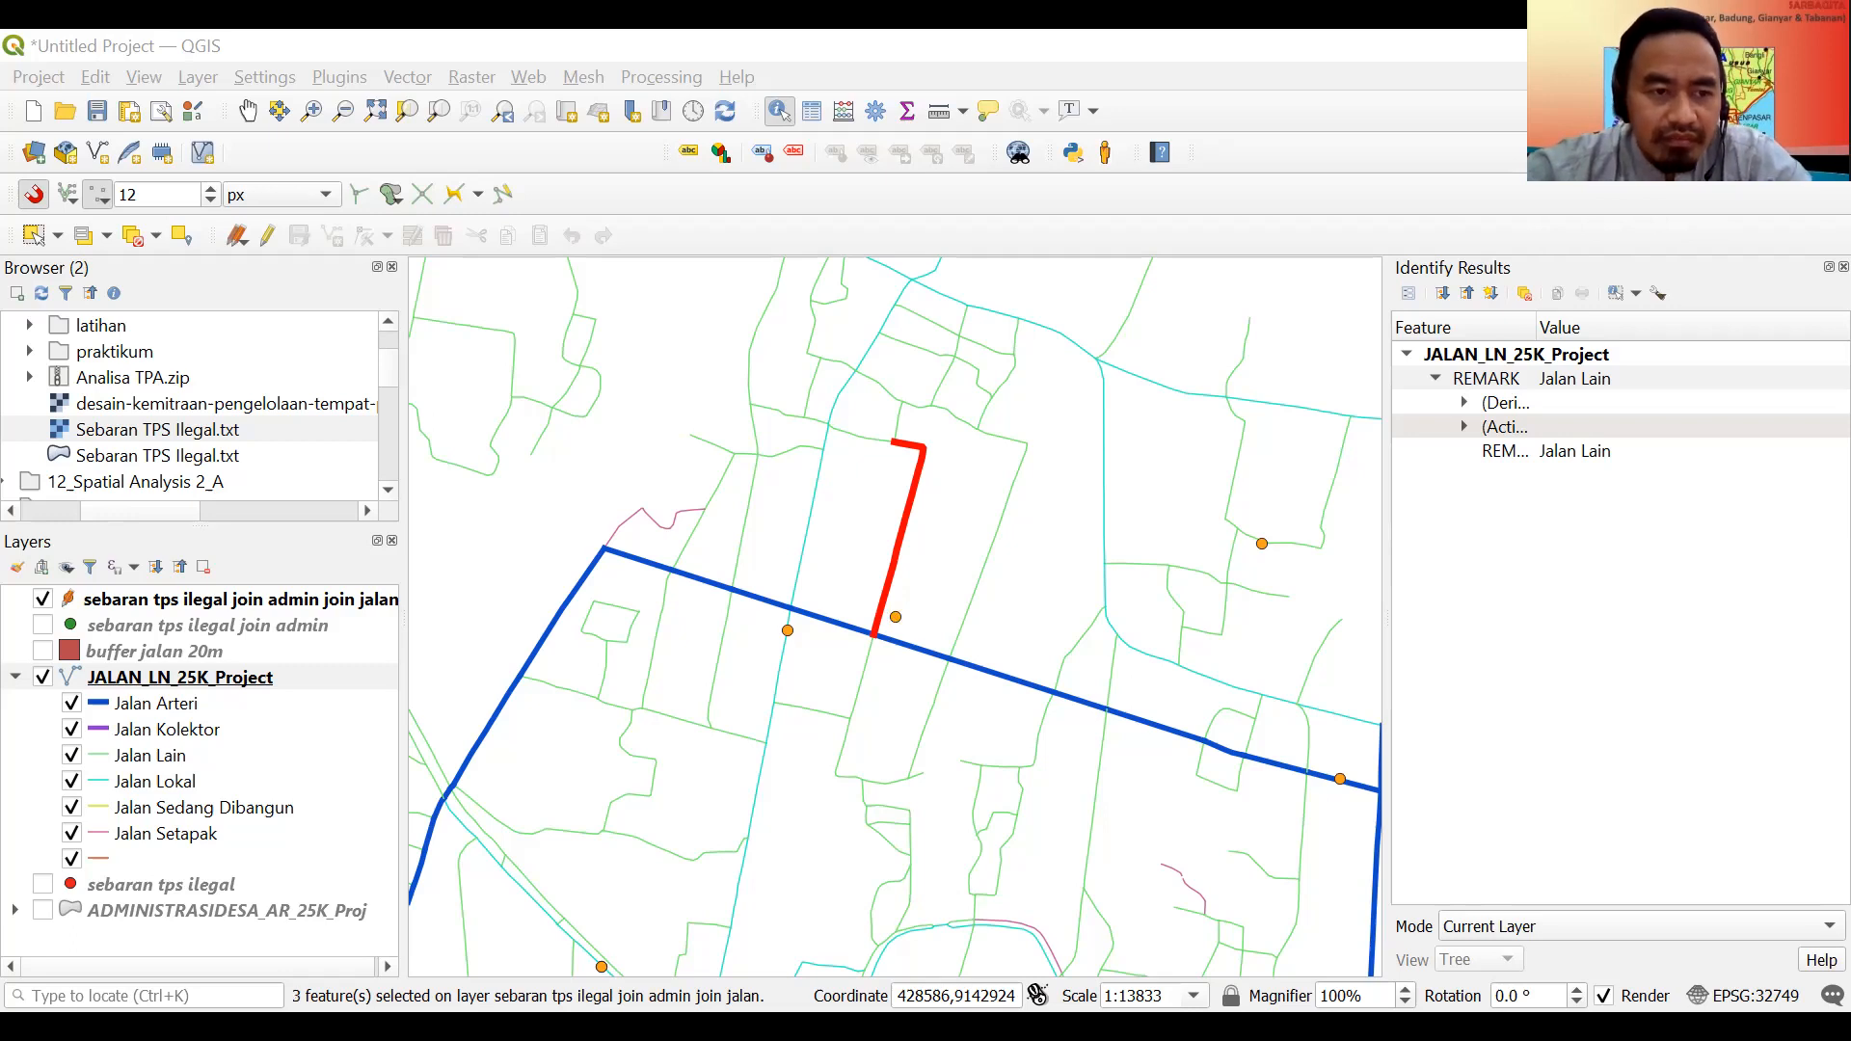
right_click(100, 487)
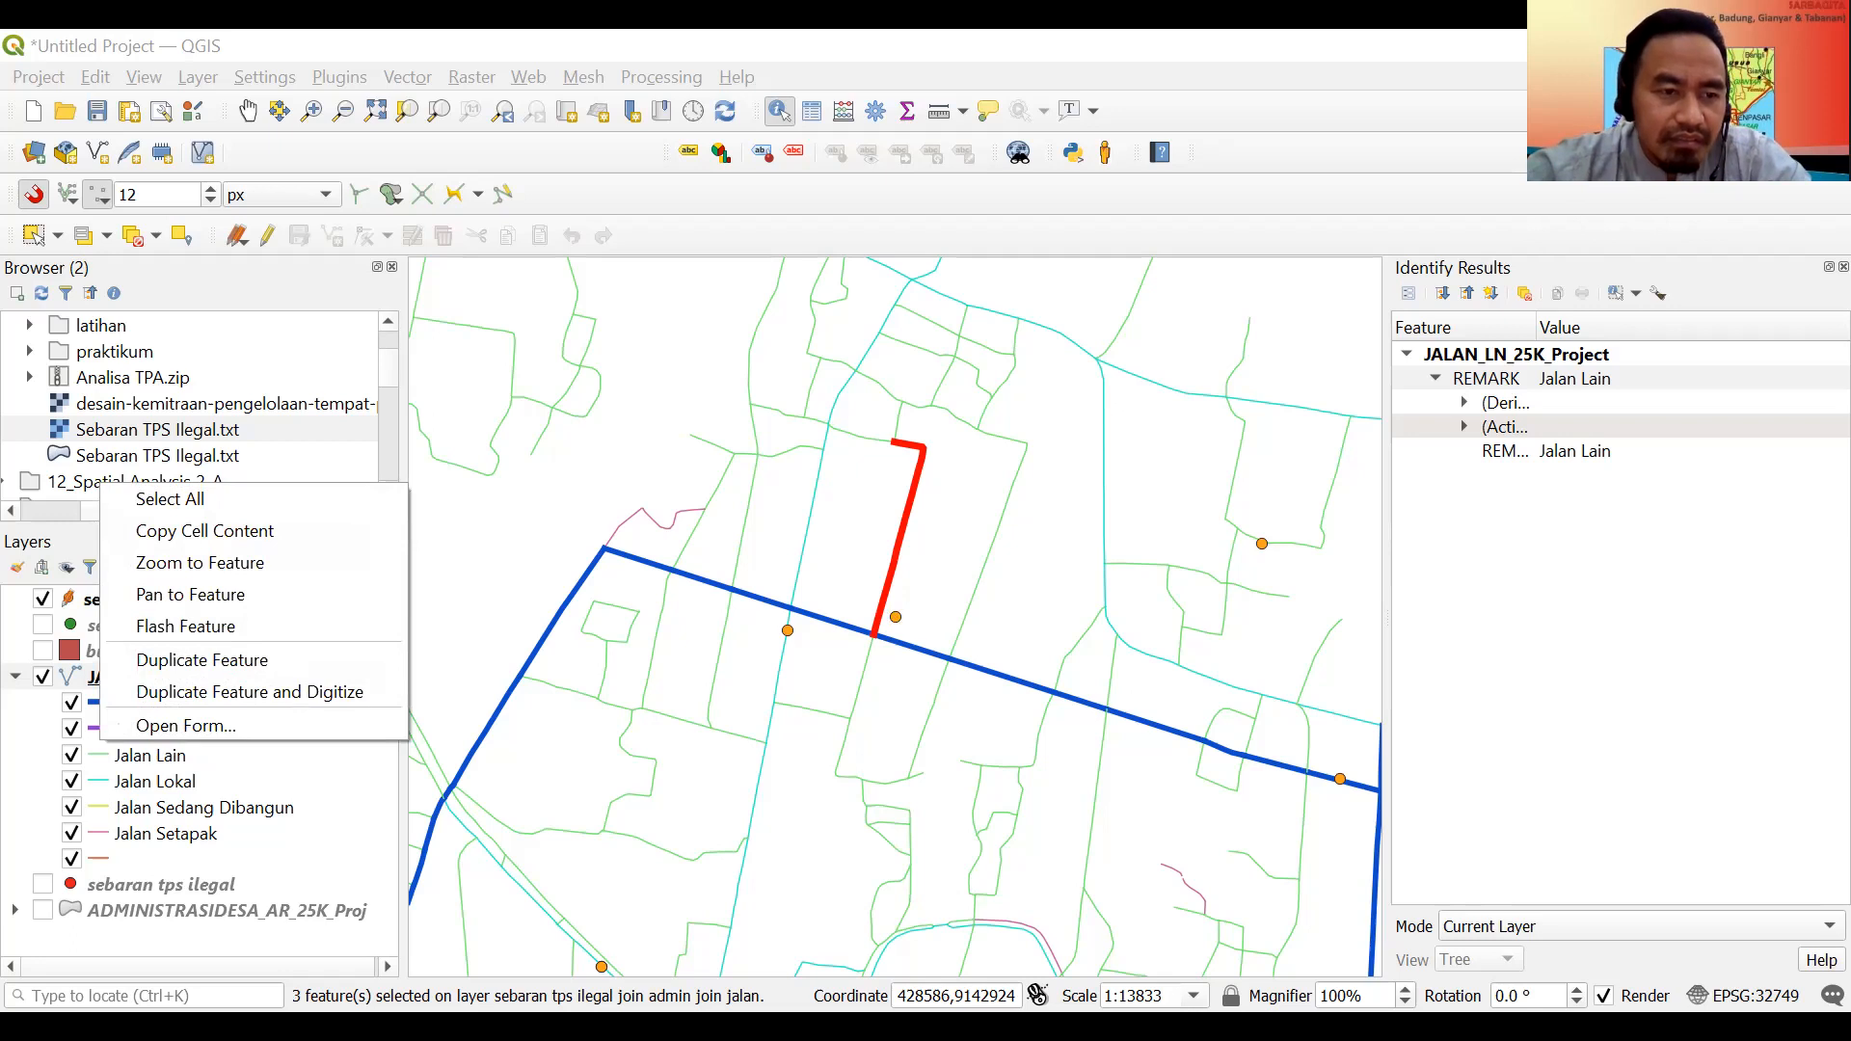
key(Escape)
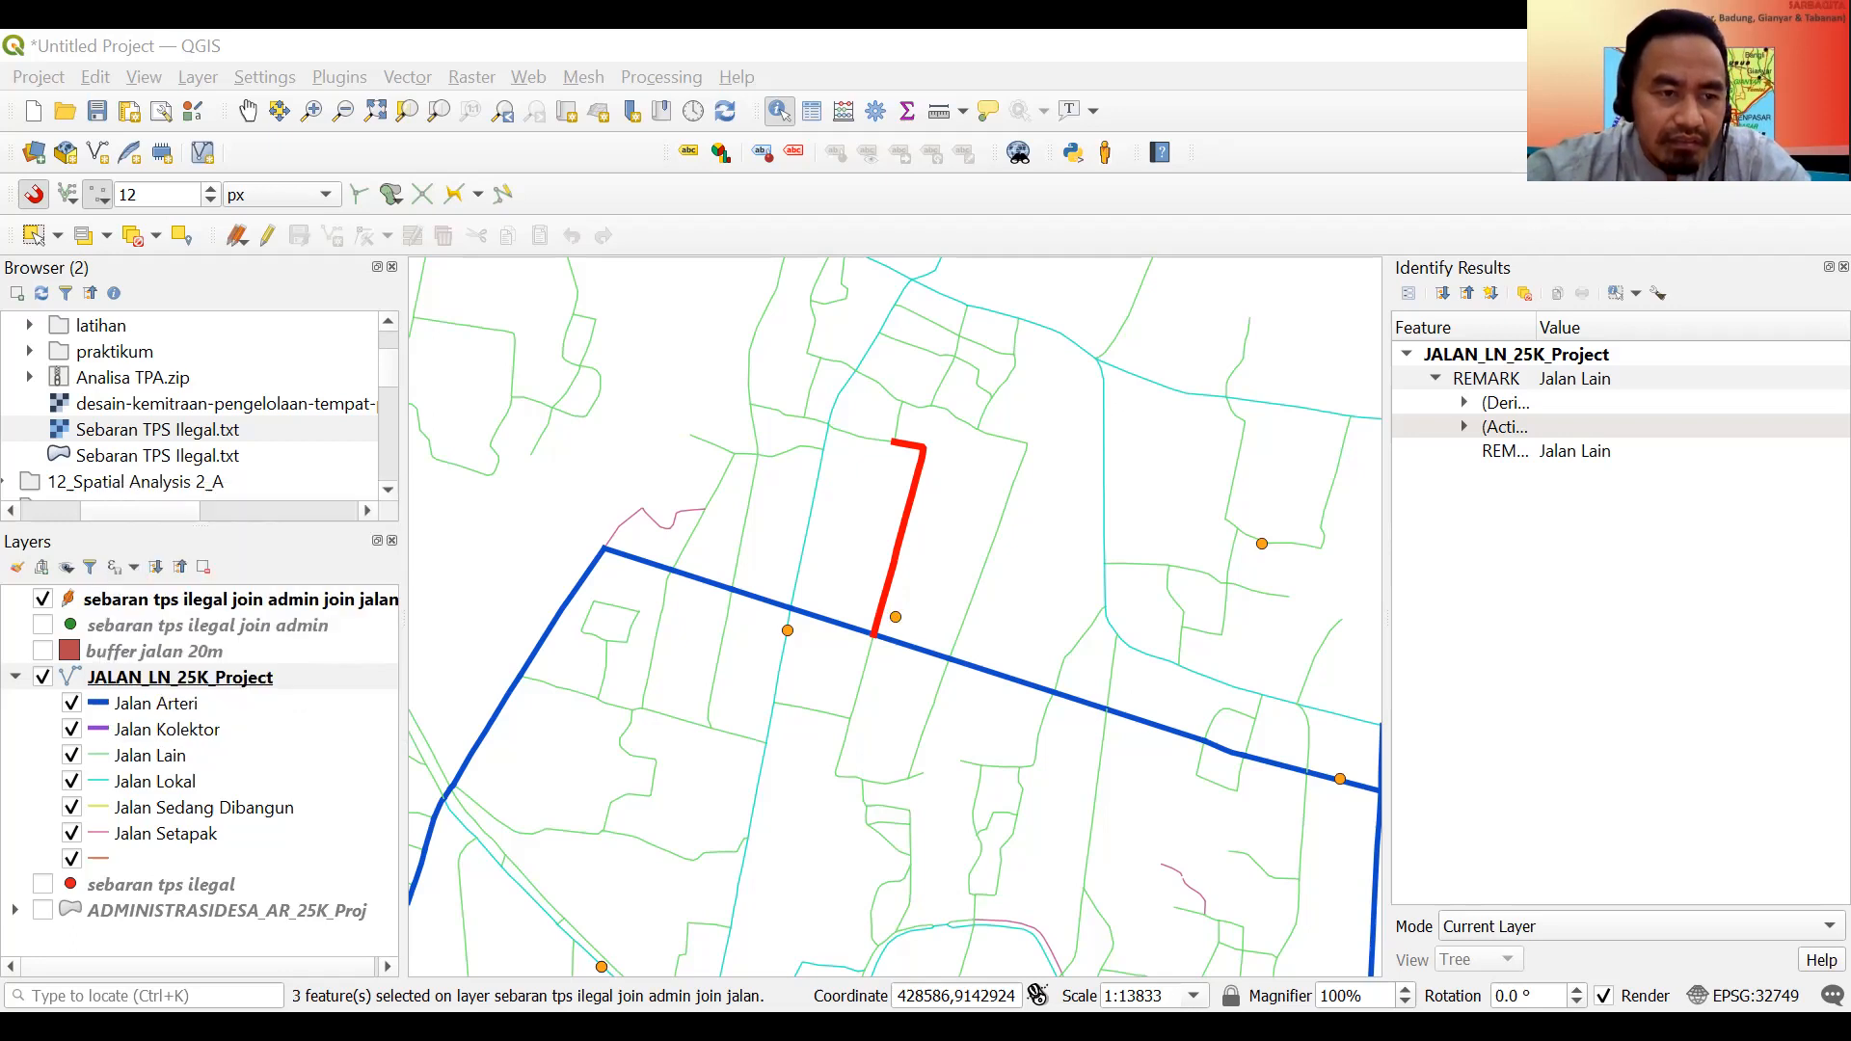
right_click(95, 532)
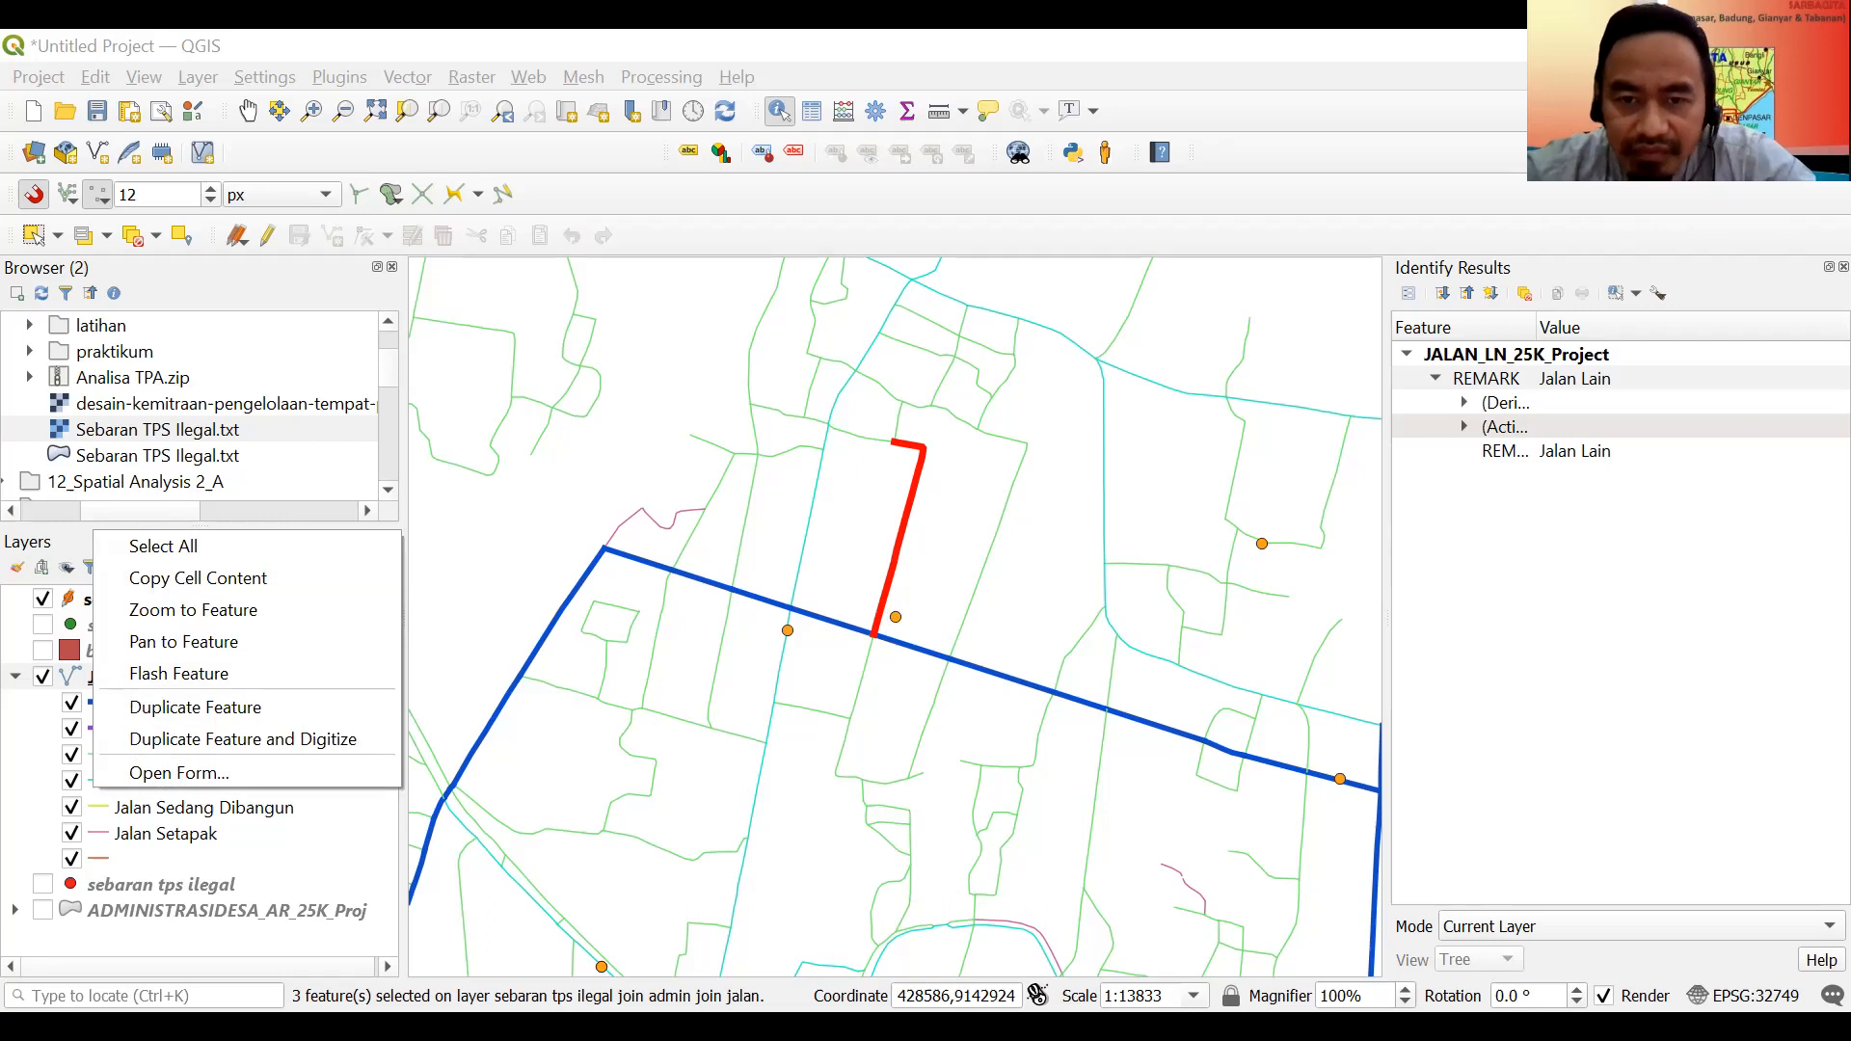
key(Escape)
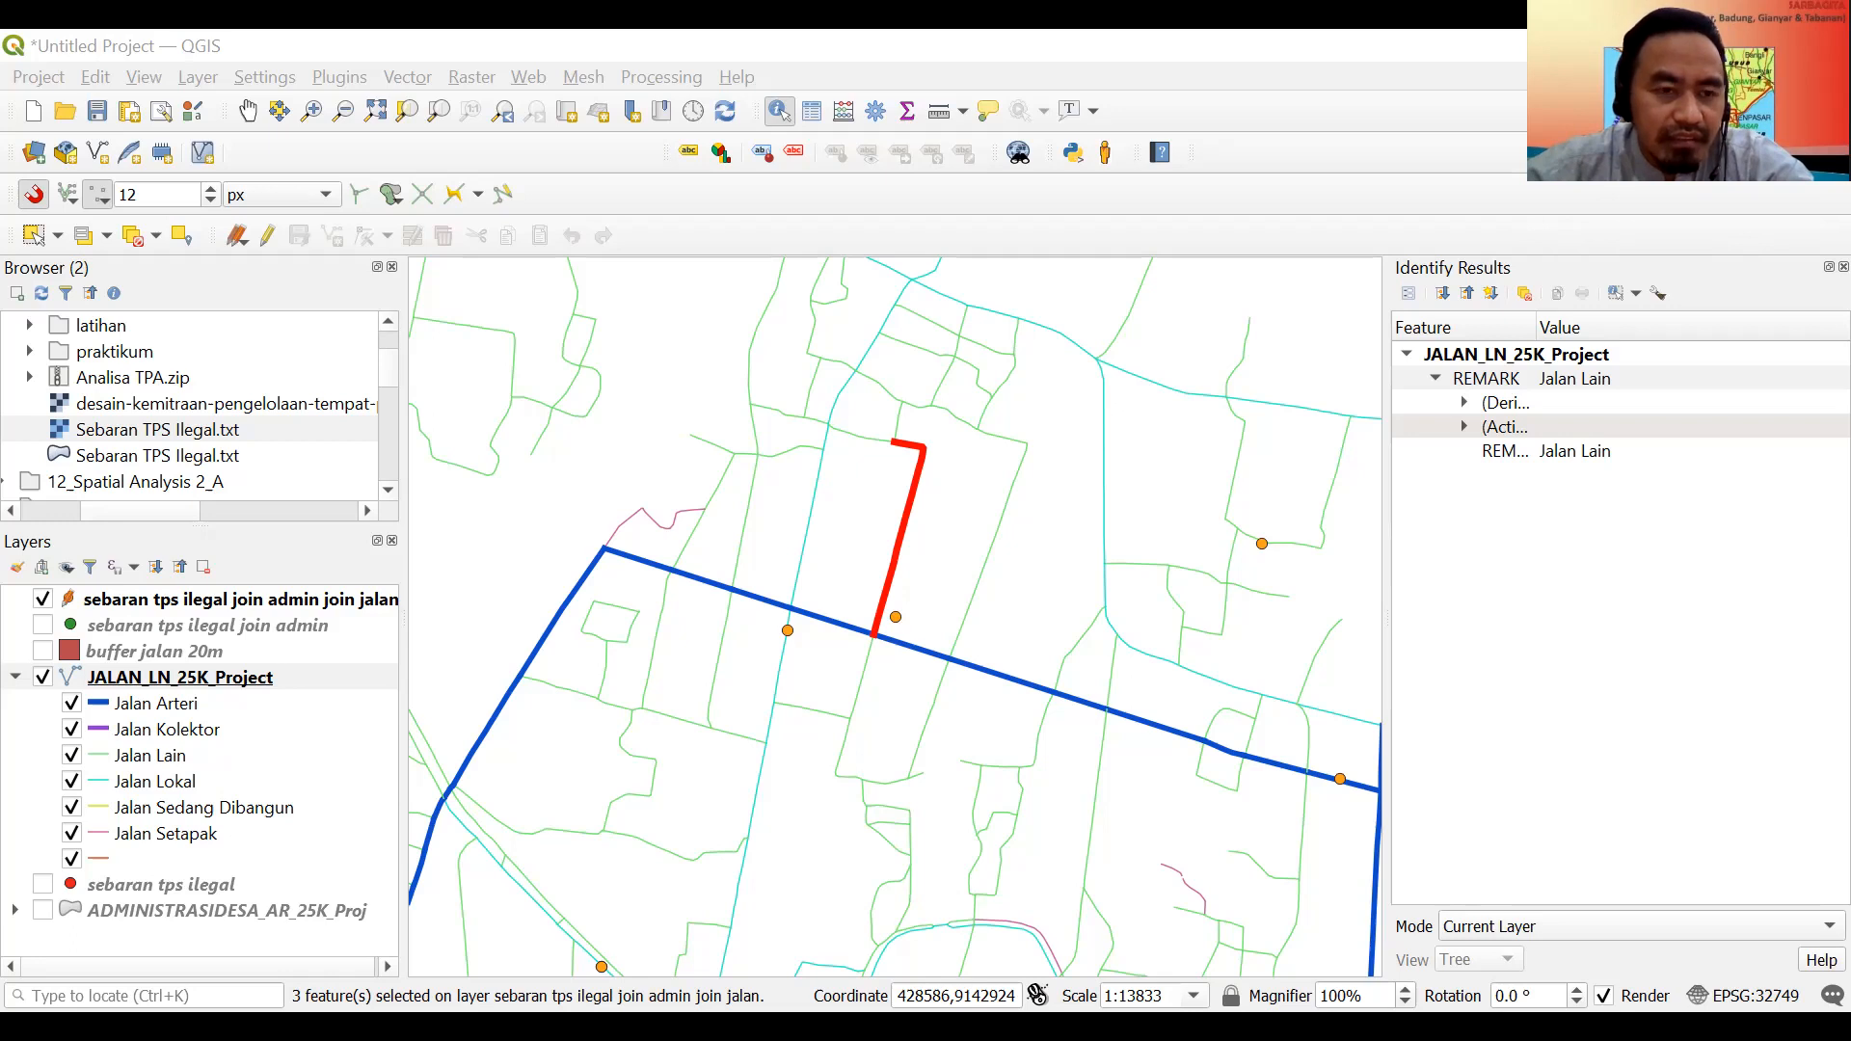
key(Delete)
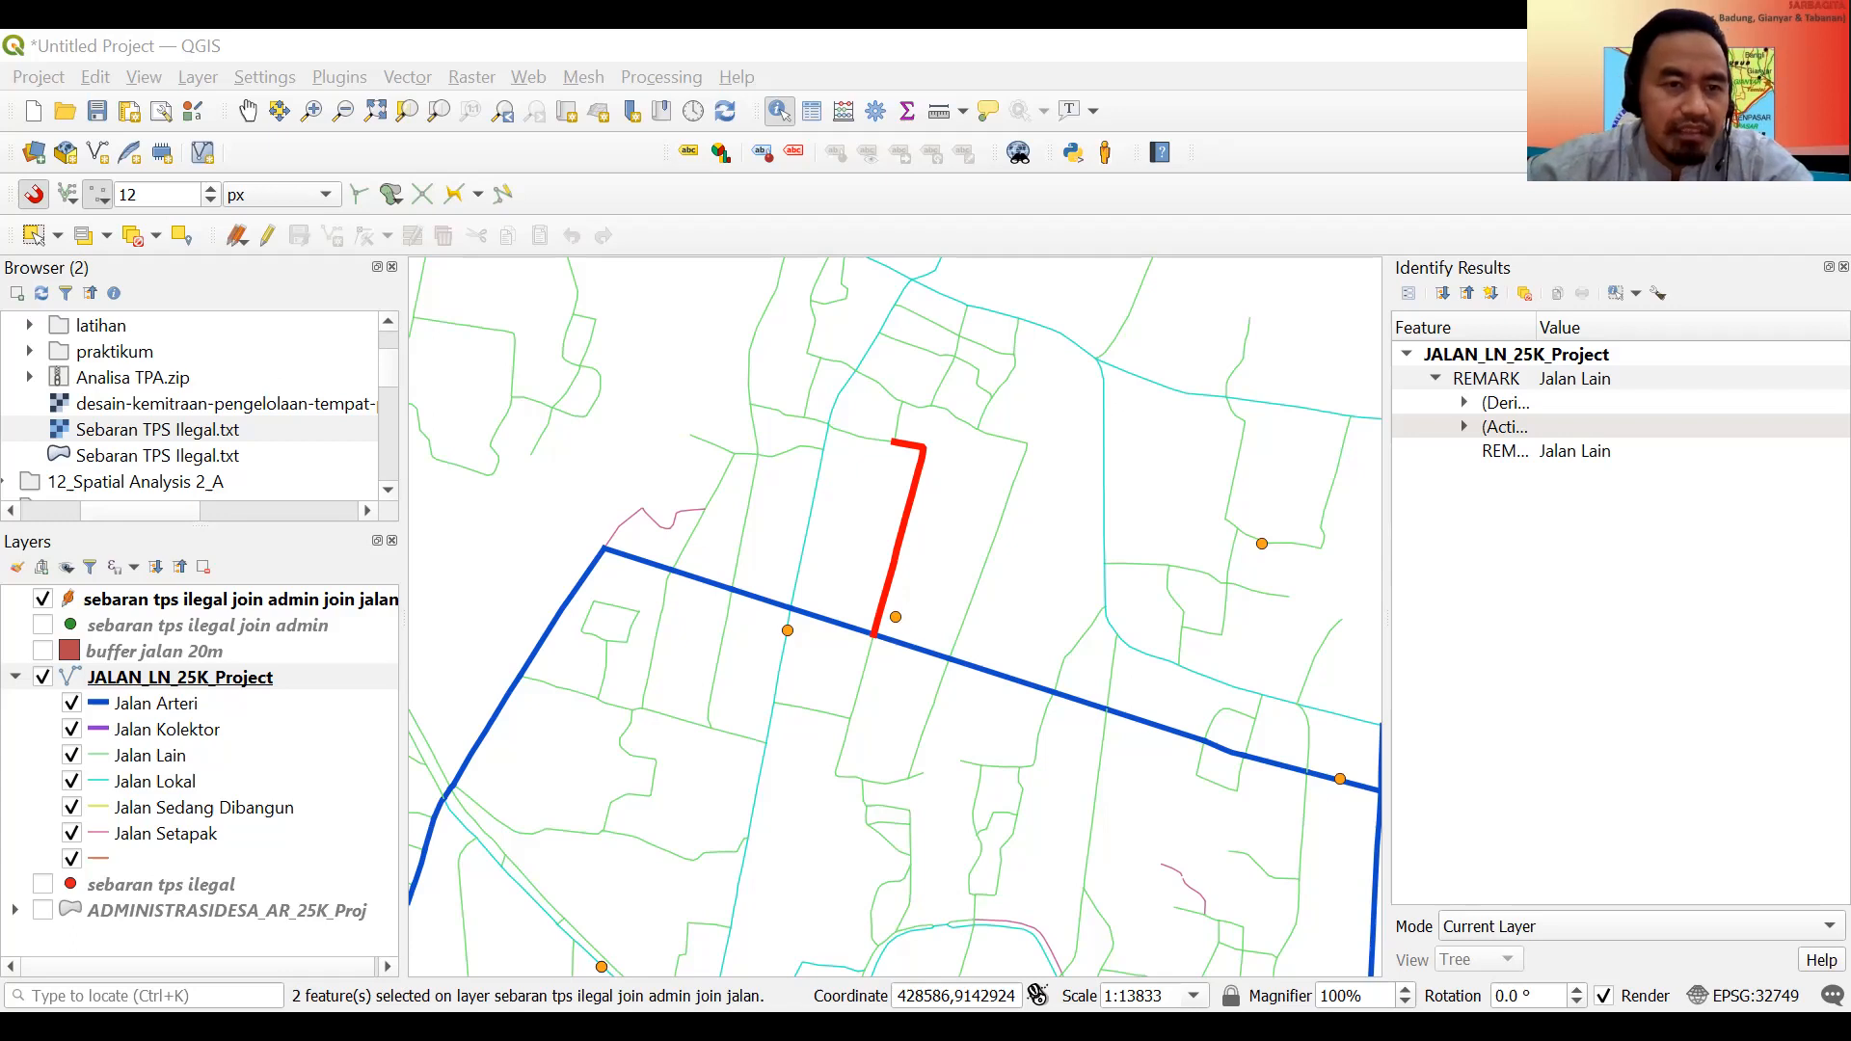
key(Delete)
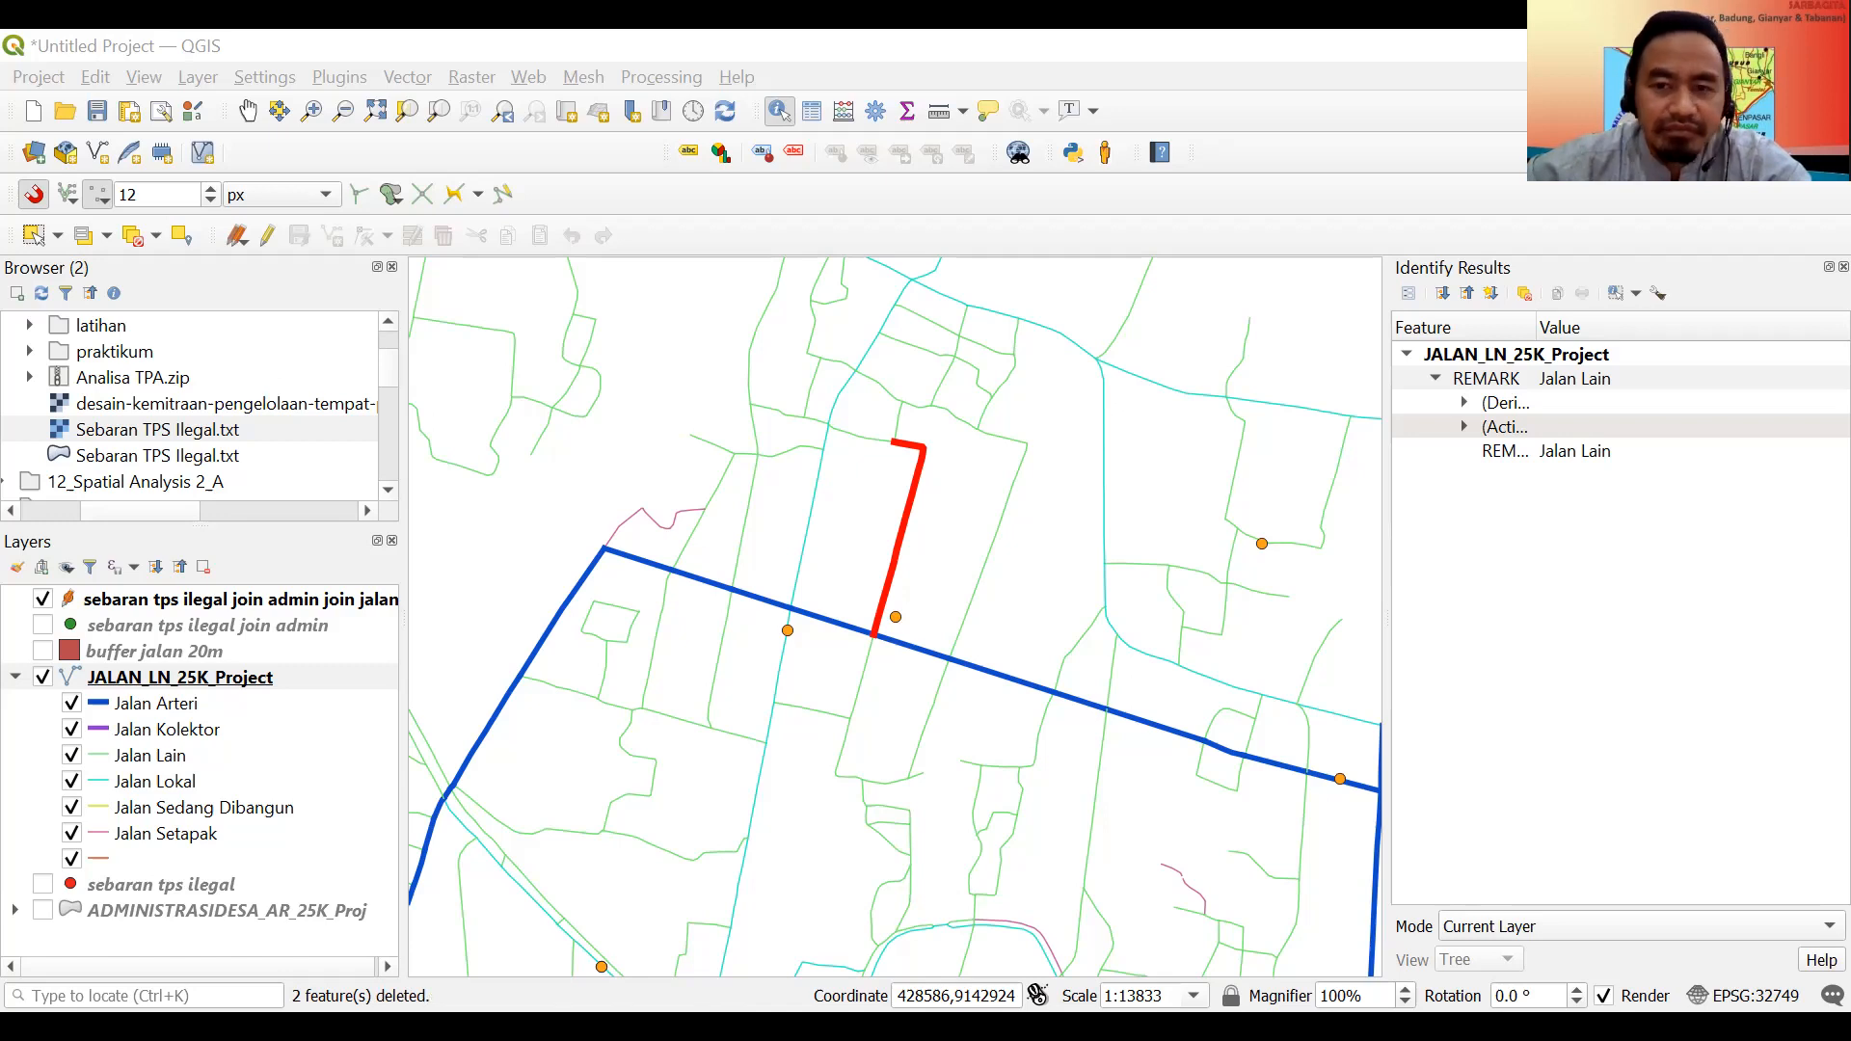
key(ctrl+z)
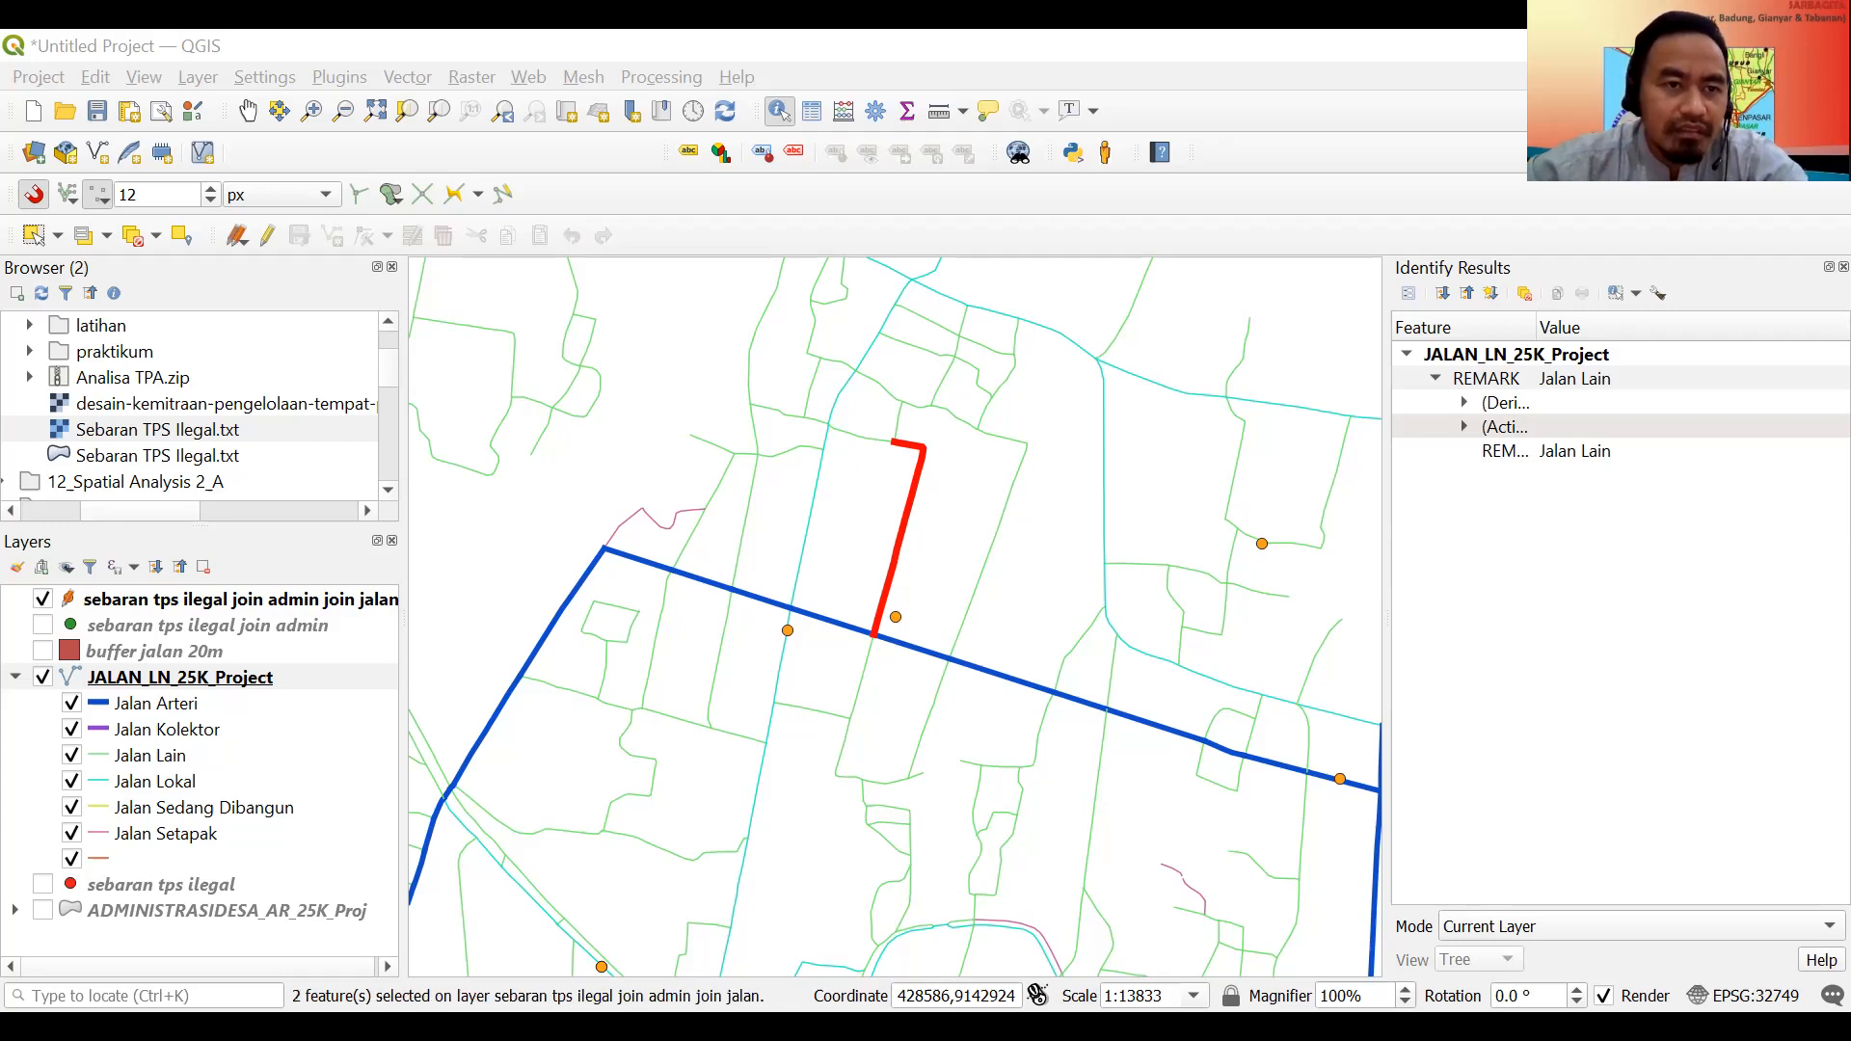
key(Delete)
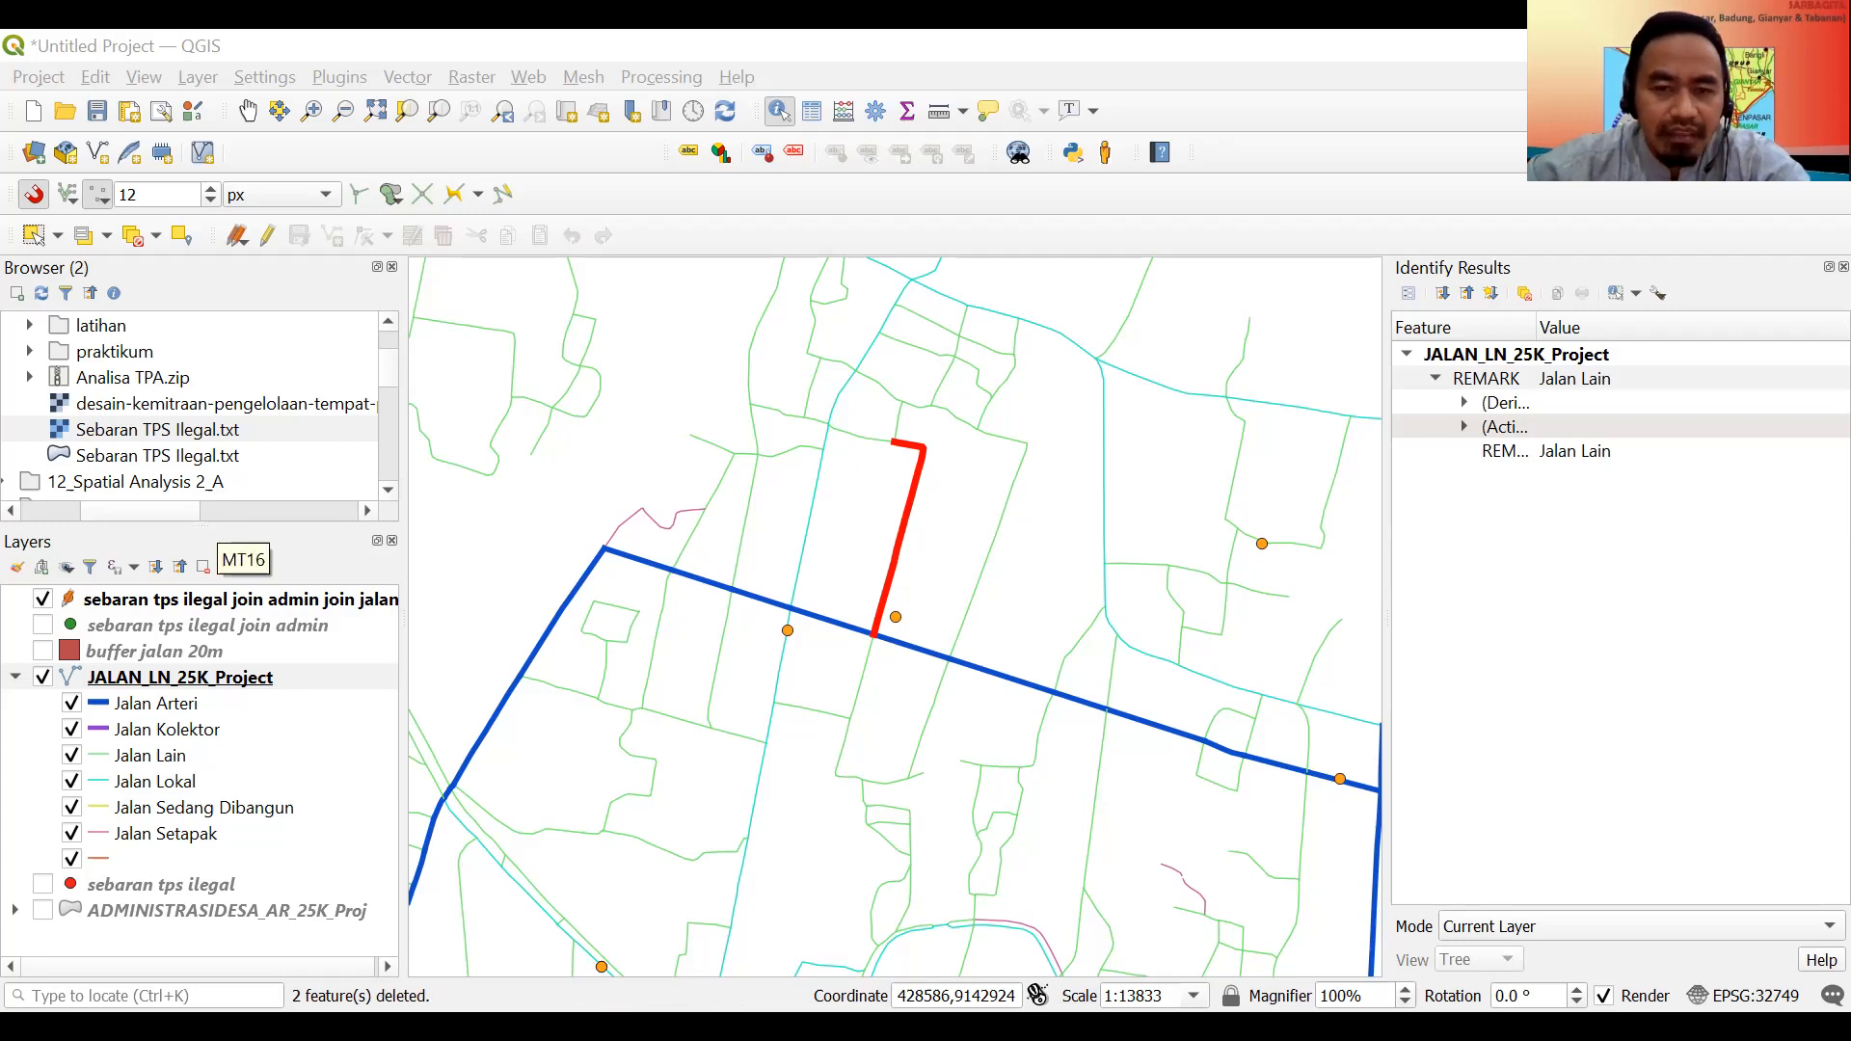
Delete the remaining surplus records from the joined layer's attribute table and finish editing the layer.
click(214, 529)
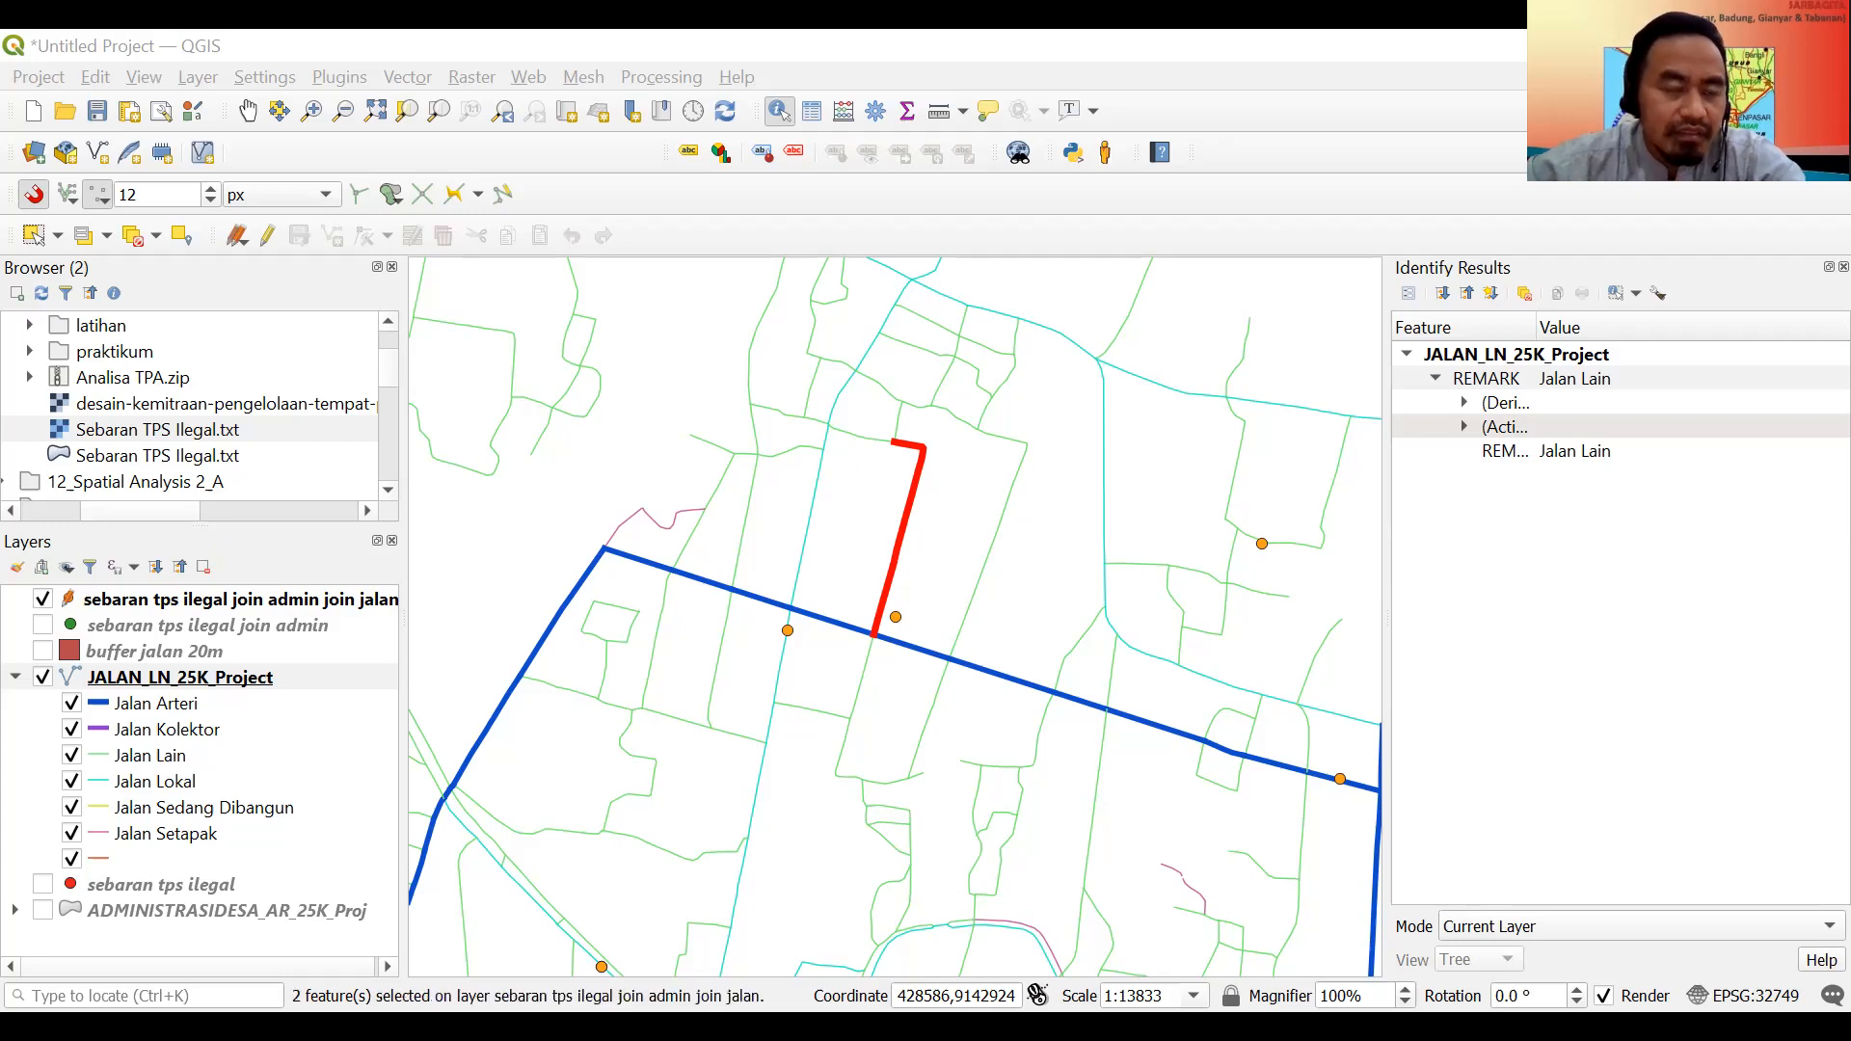
click(145, 79)
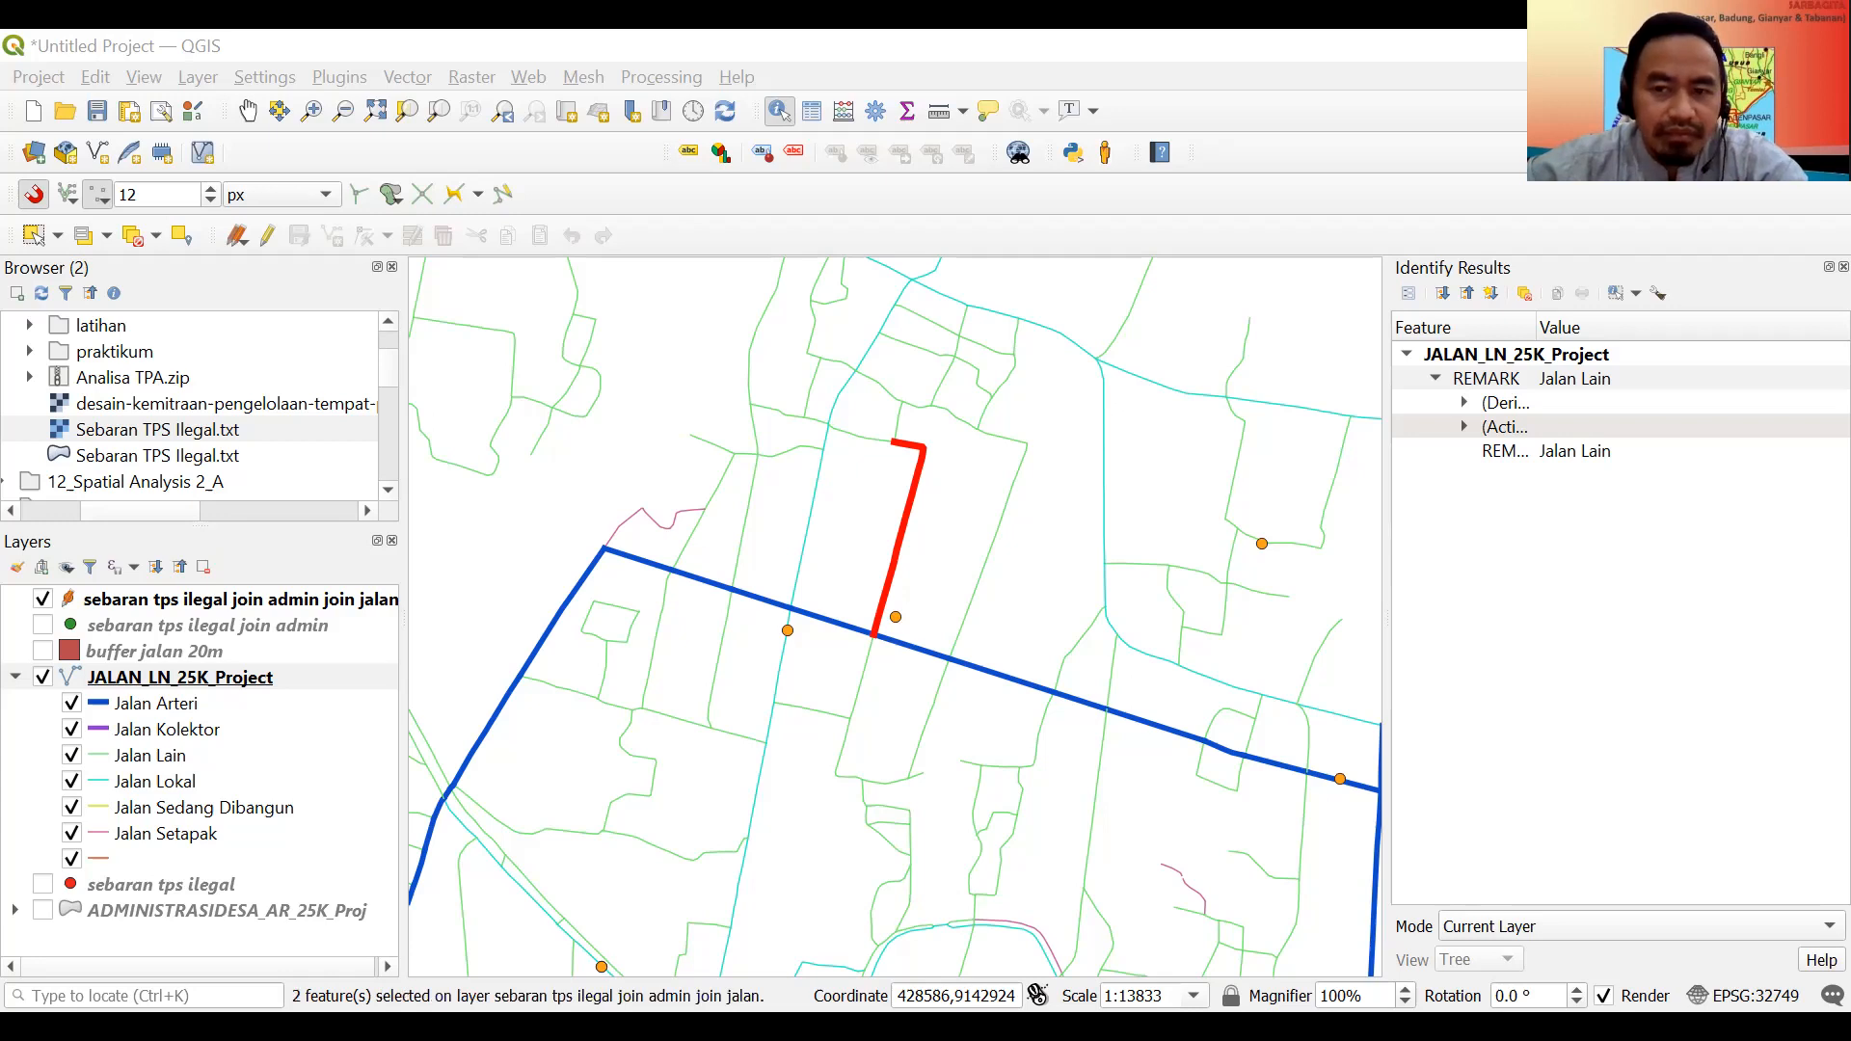
key(Delete)
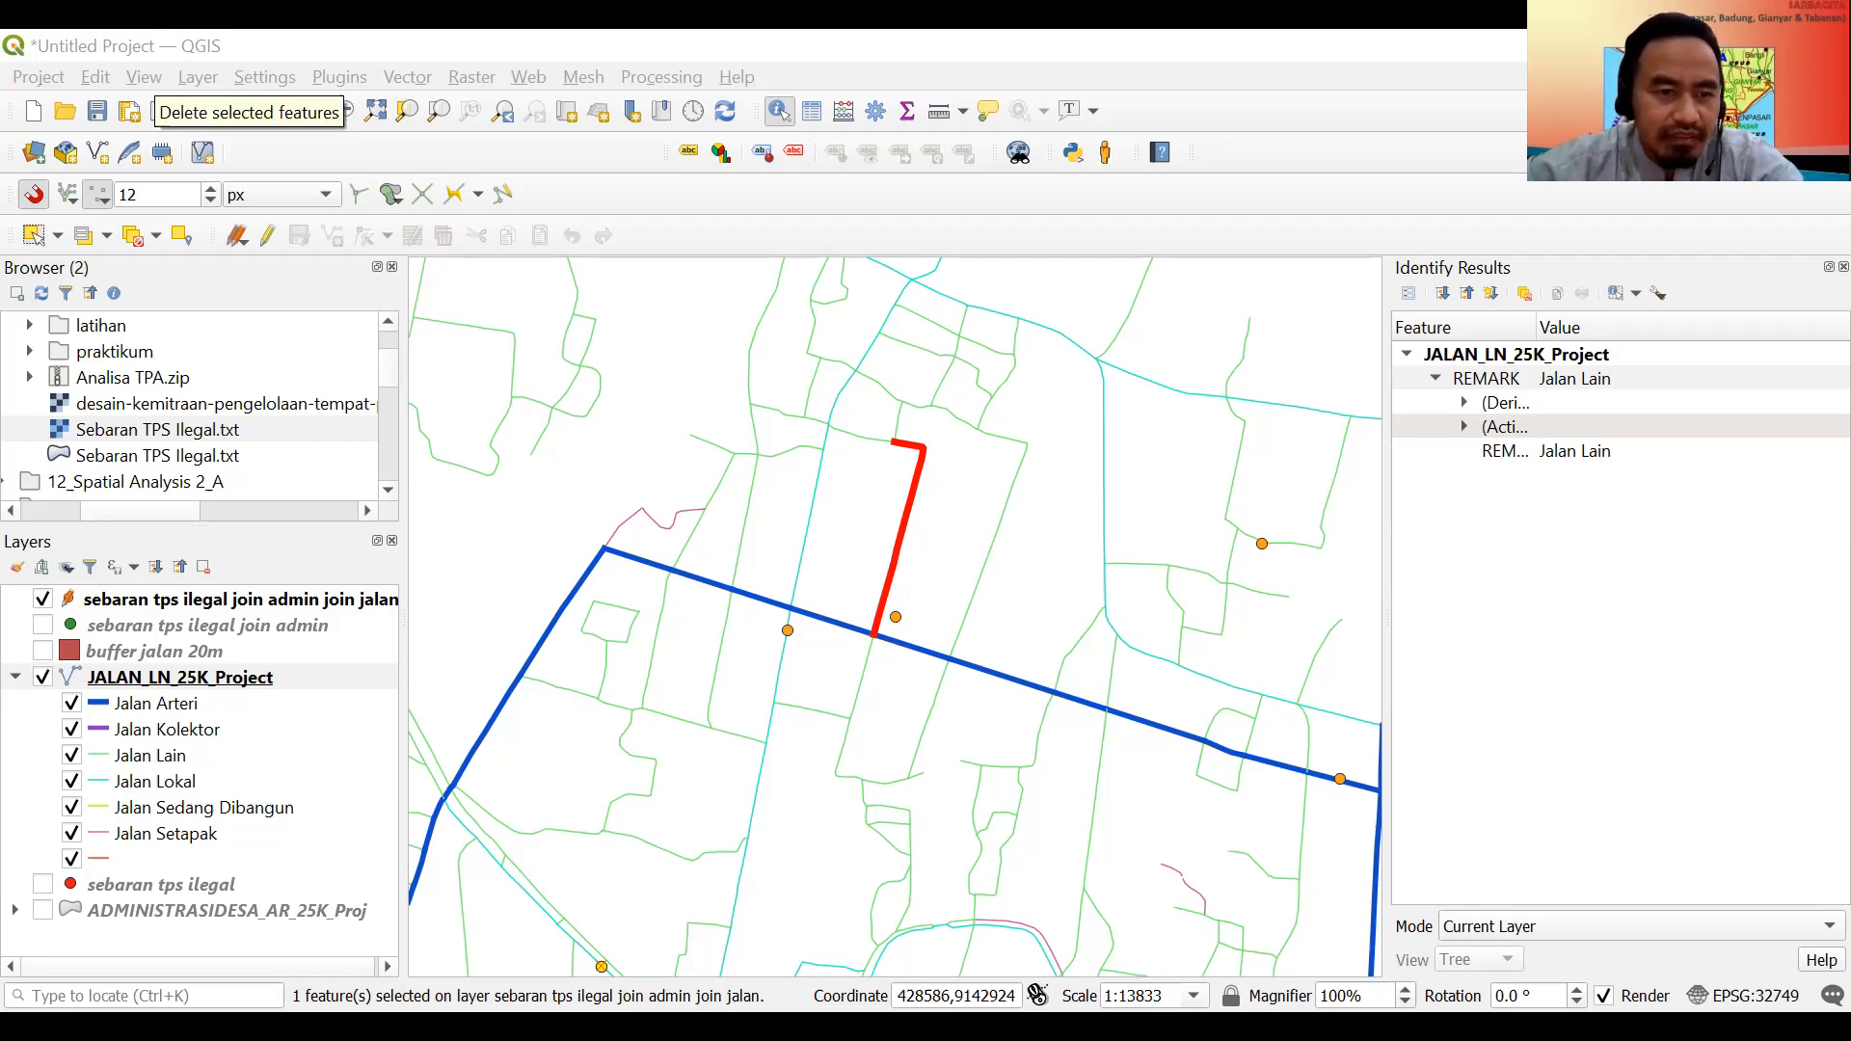
key(Delete)
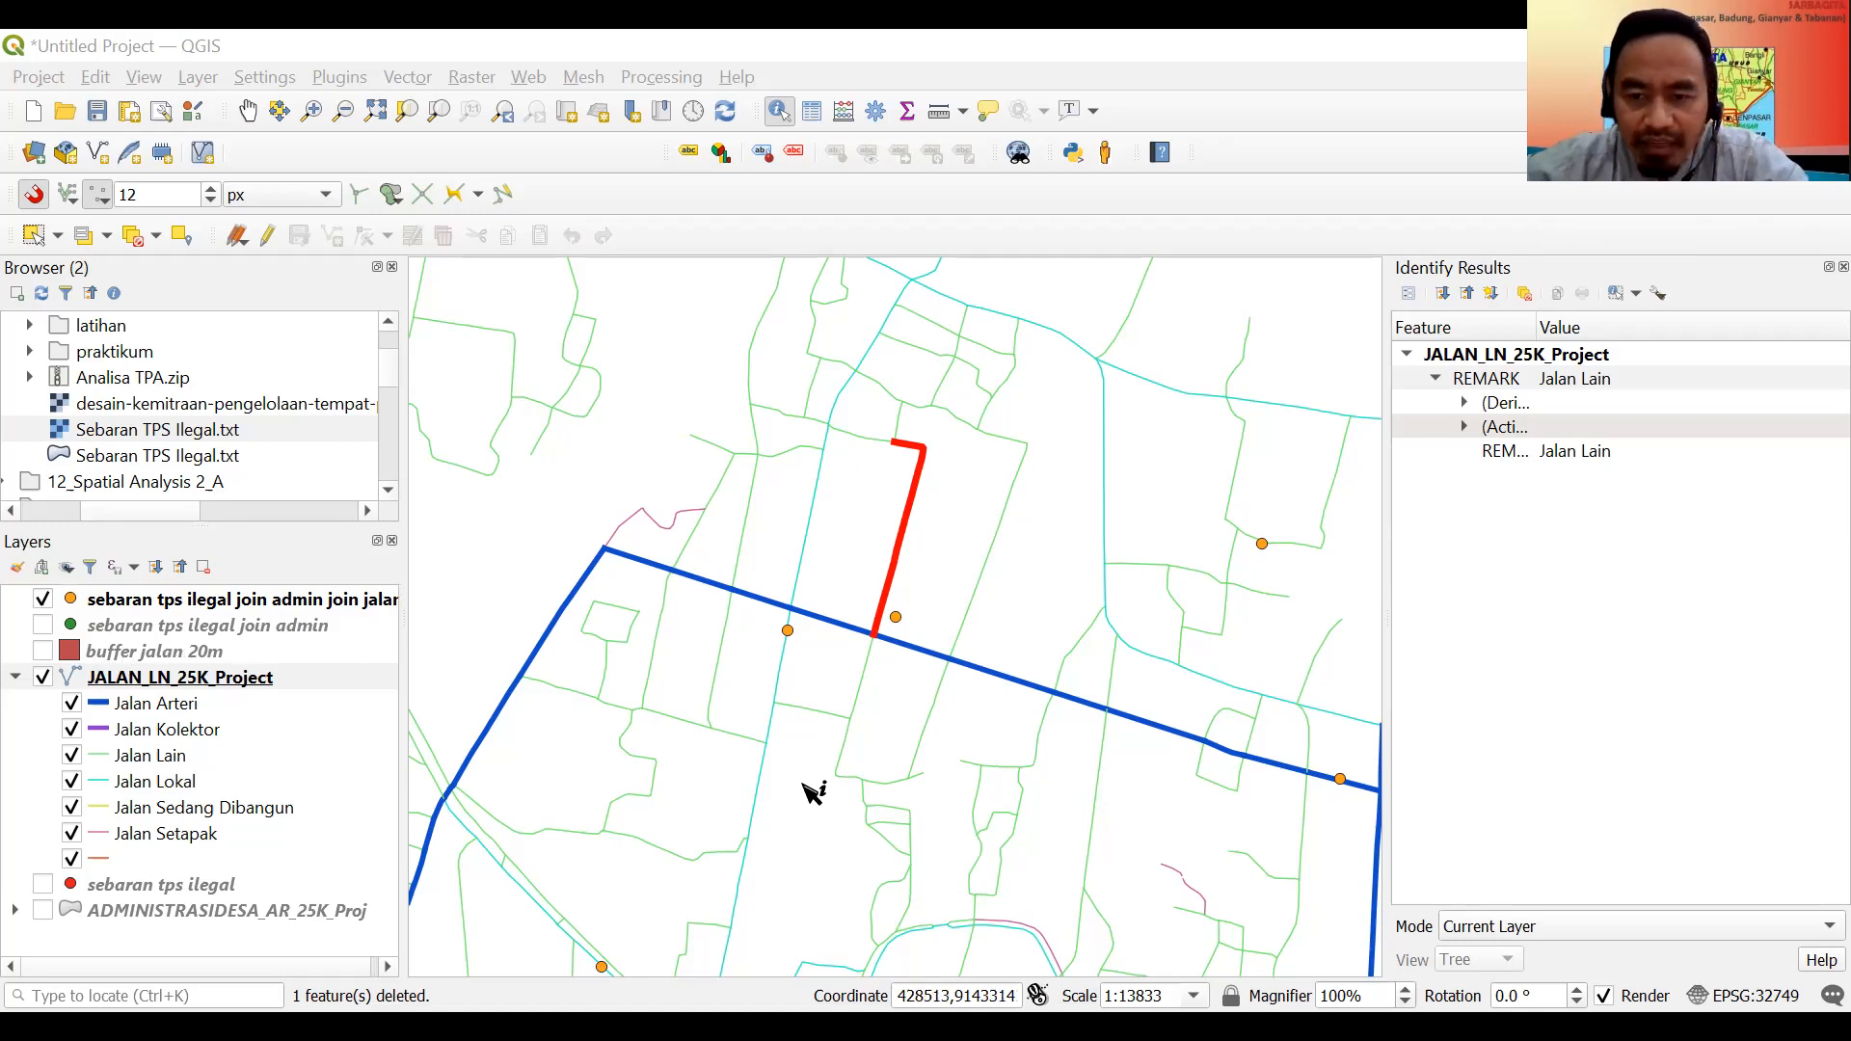
Hide the JALAN_LN_25K_Project layer and clear the feature selection, leaving only the joined dump points on the map.
click(43, 677)
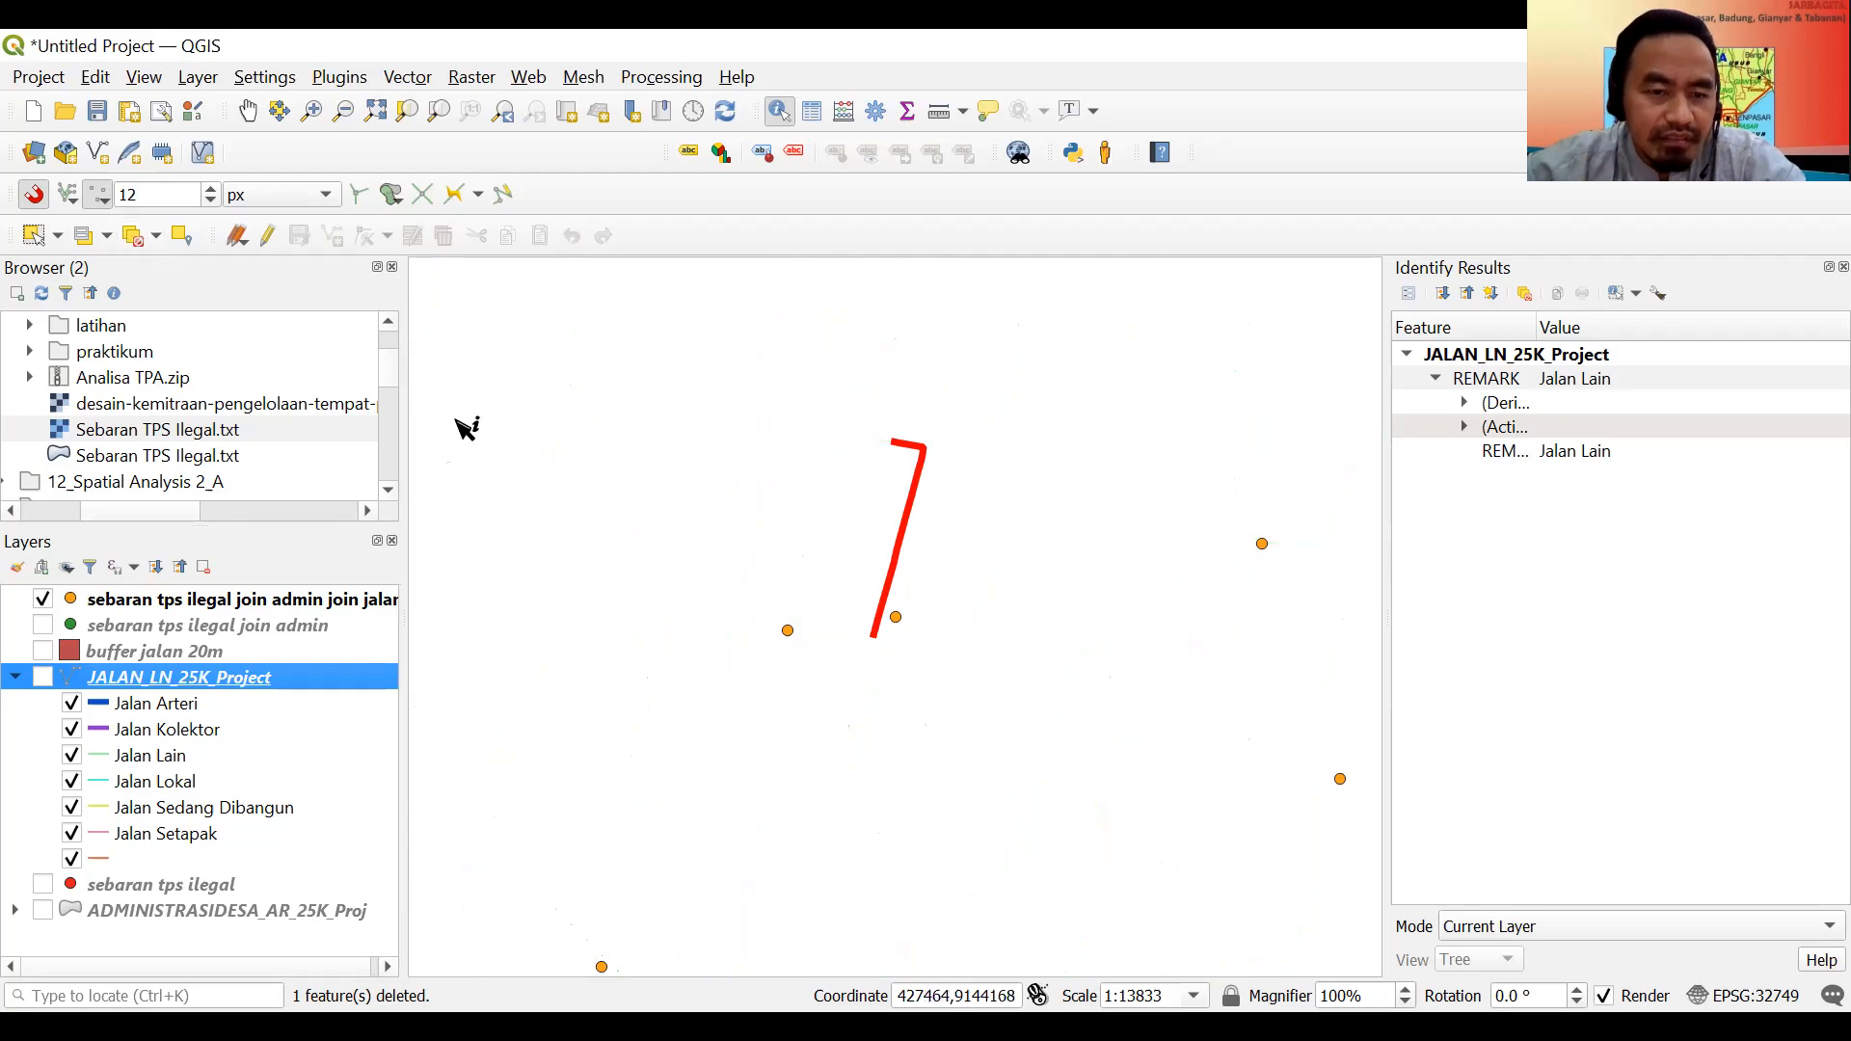
click(156, 237)
click(166, 268)
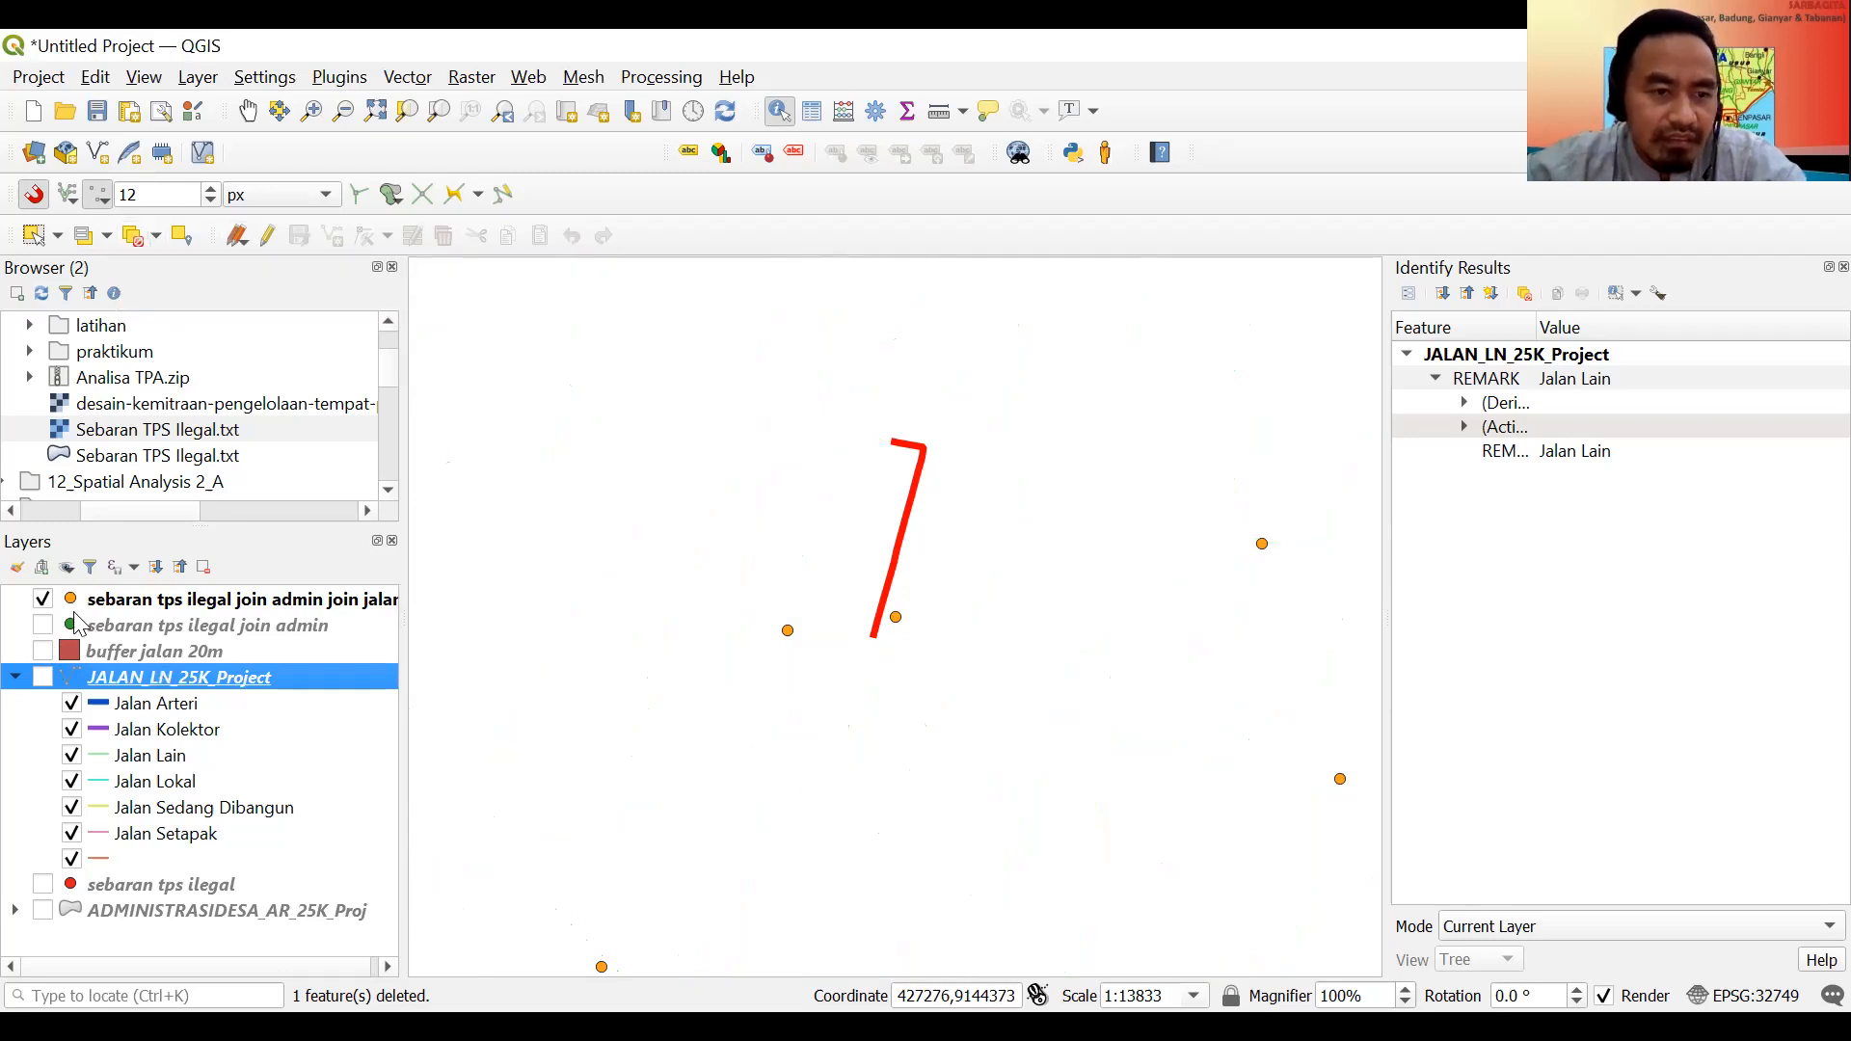
click(44, 599)
click(44, 599)
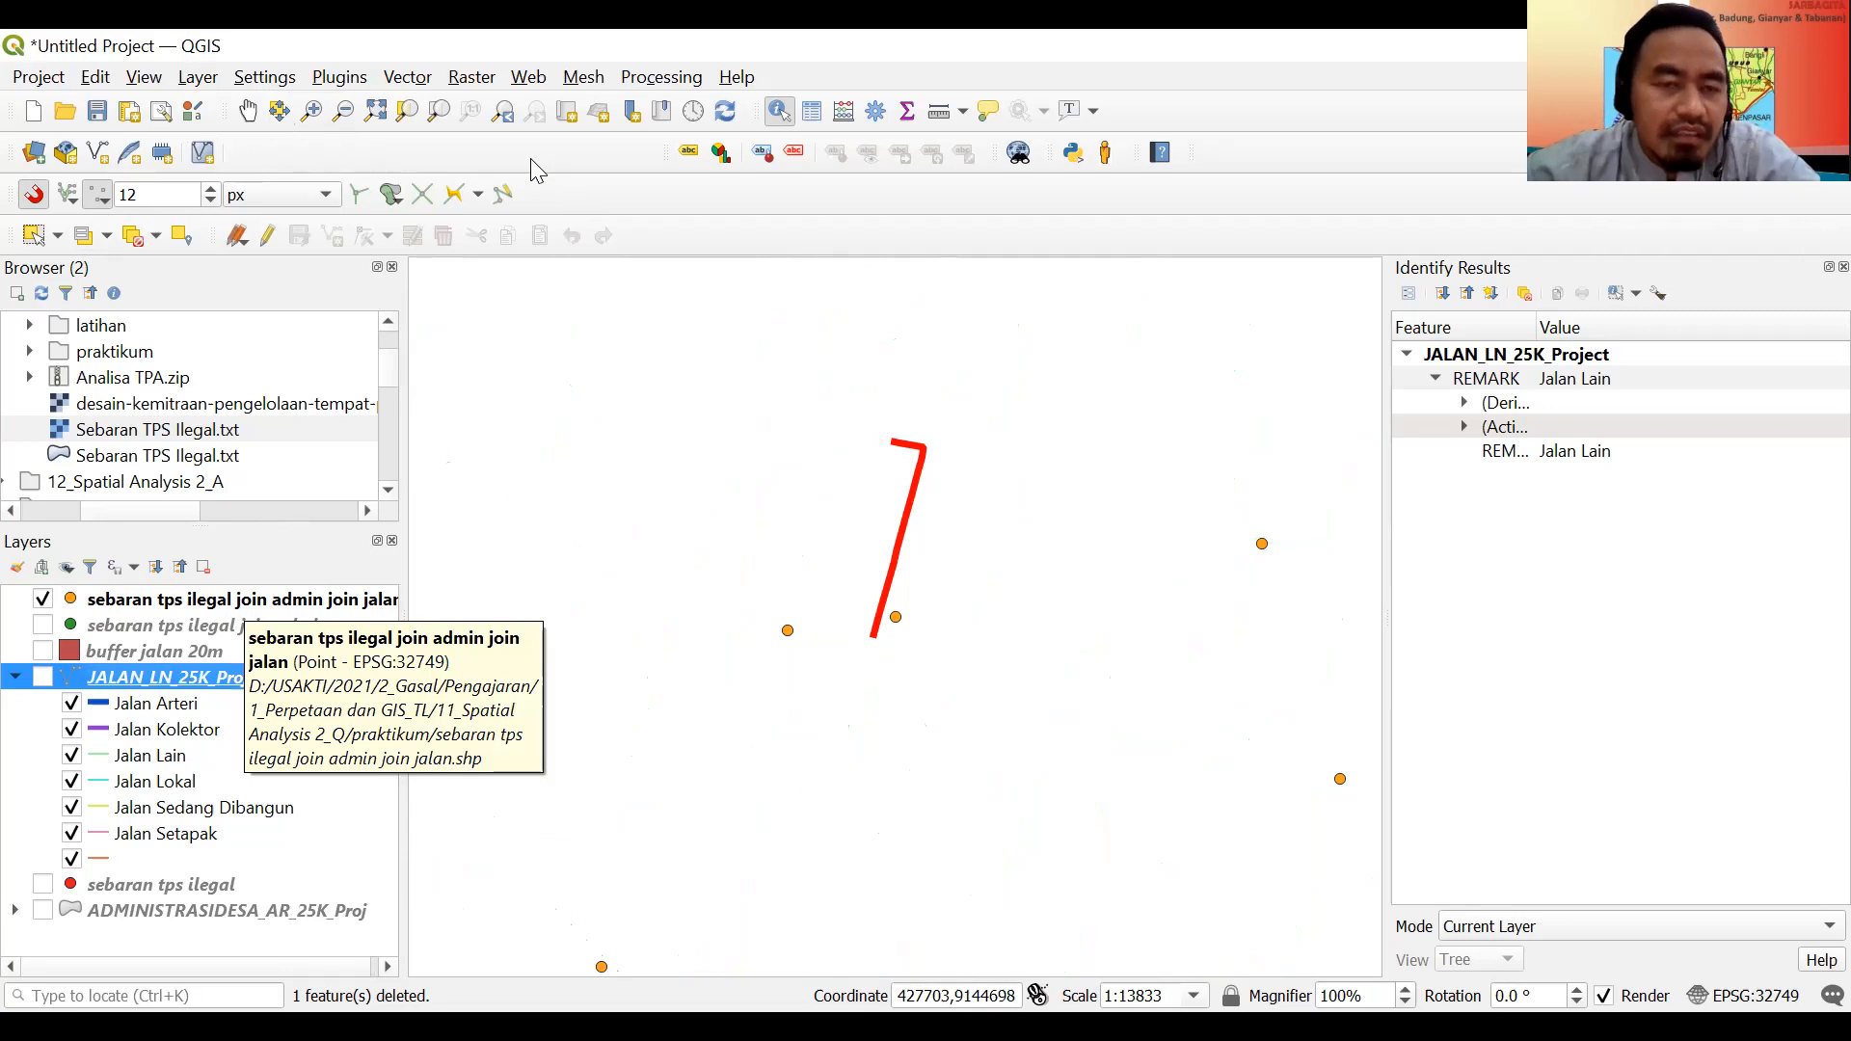
click(220, 599)
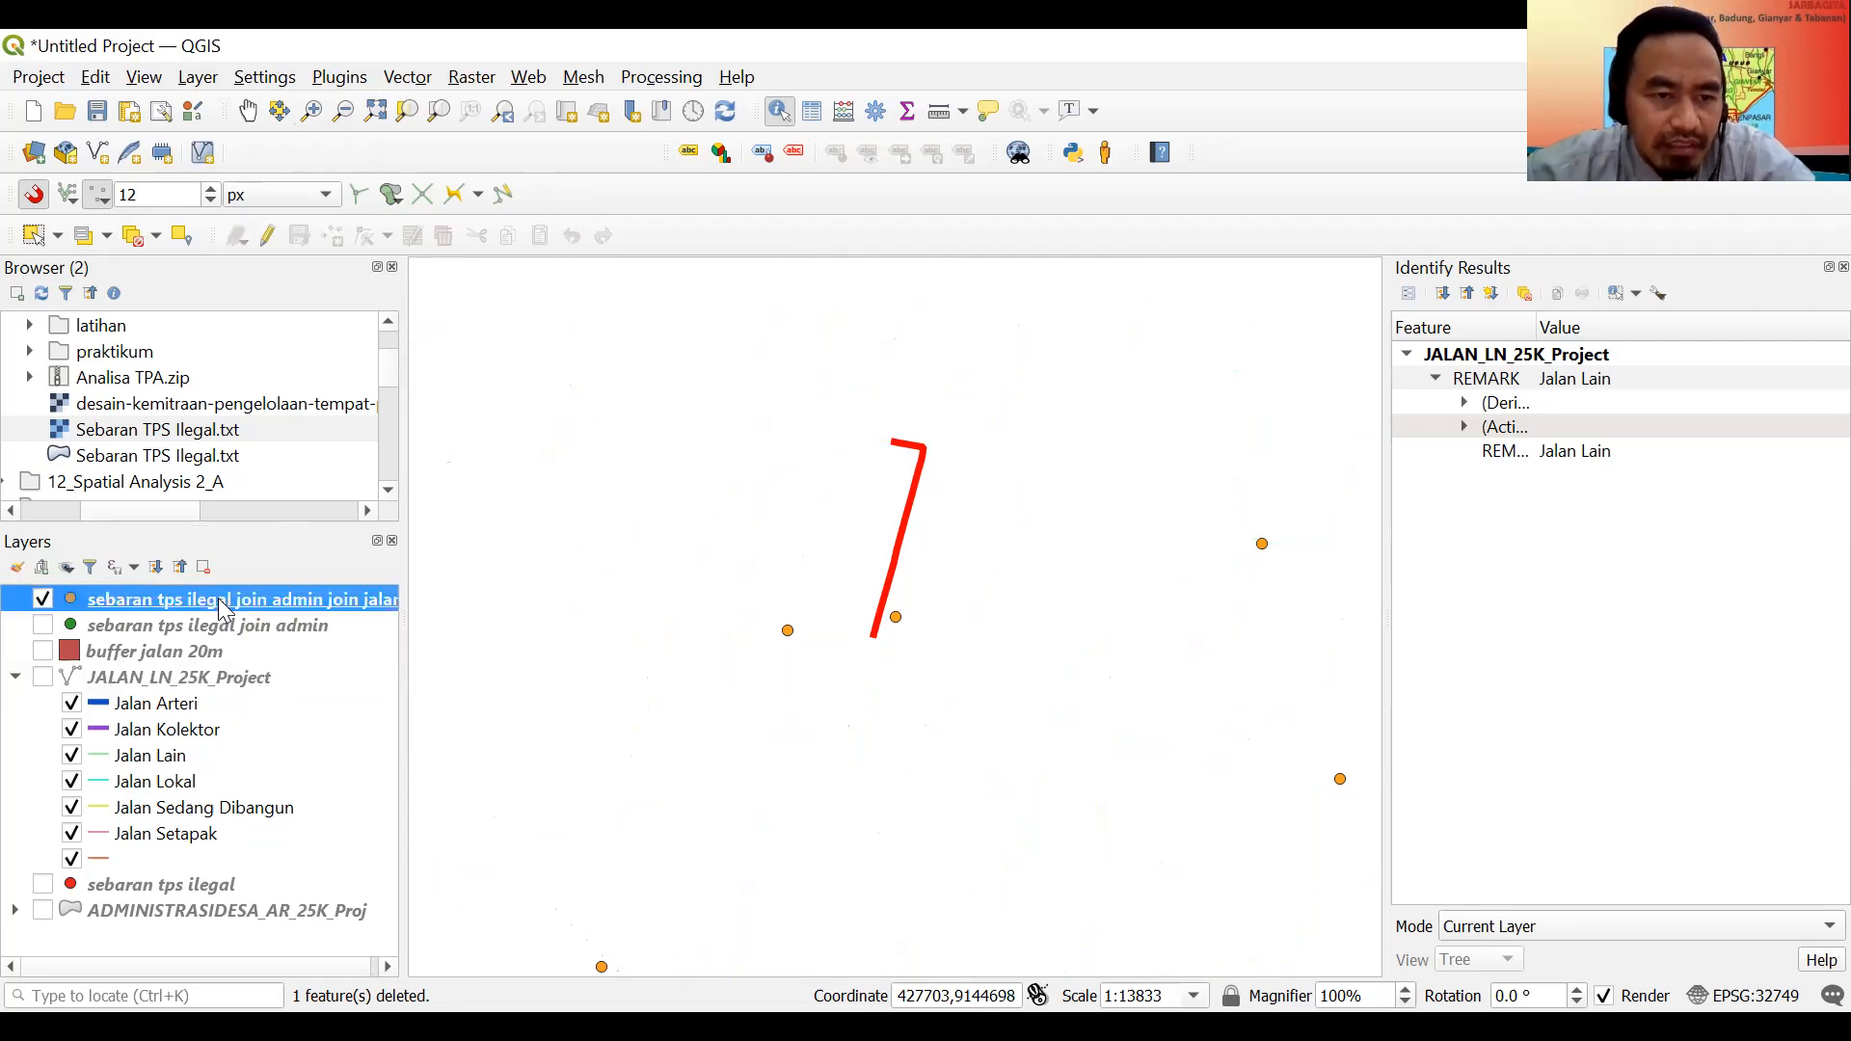
right_click(220, 599)
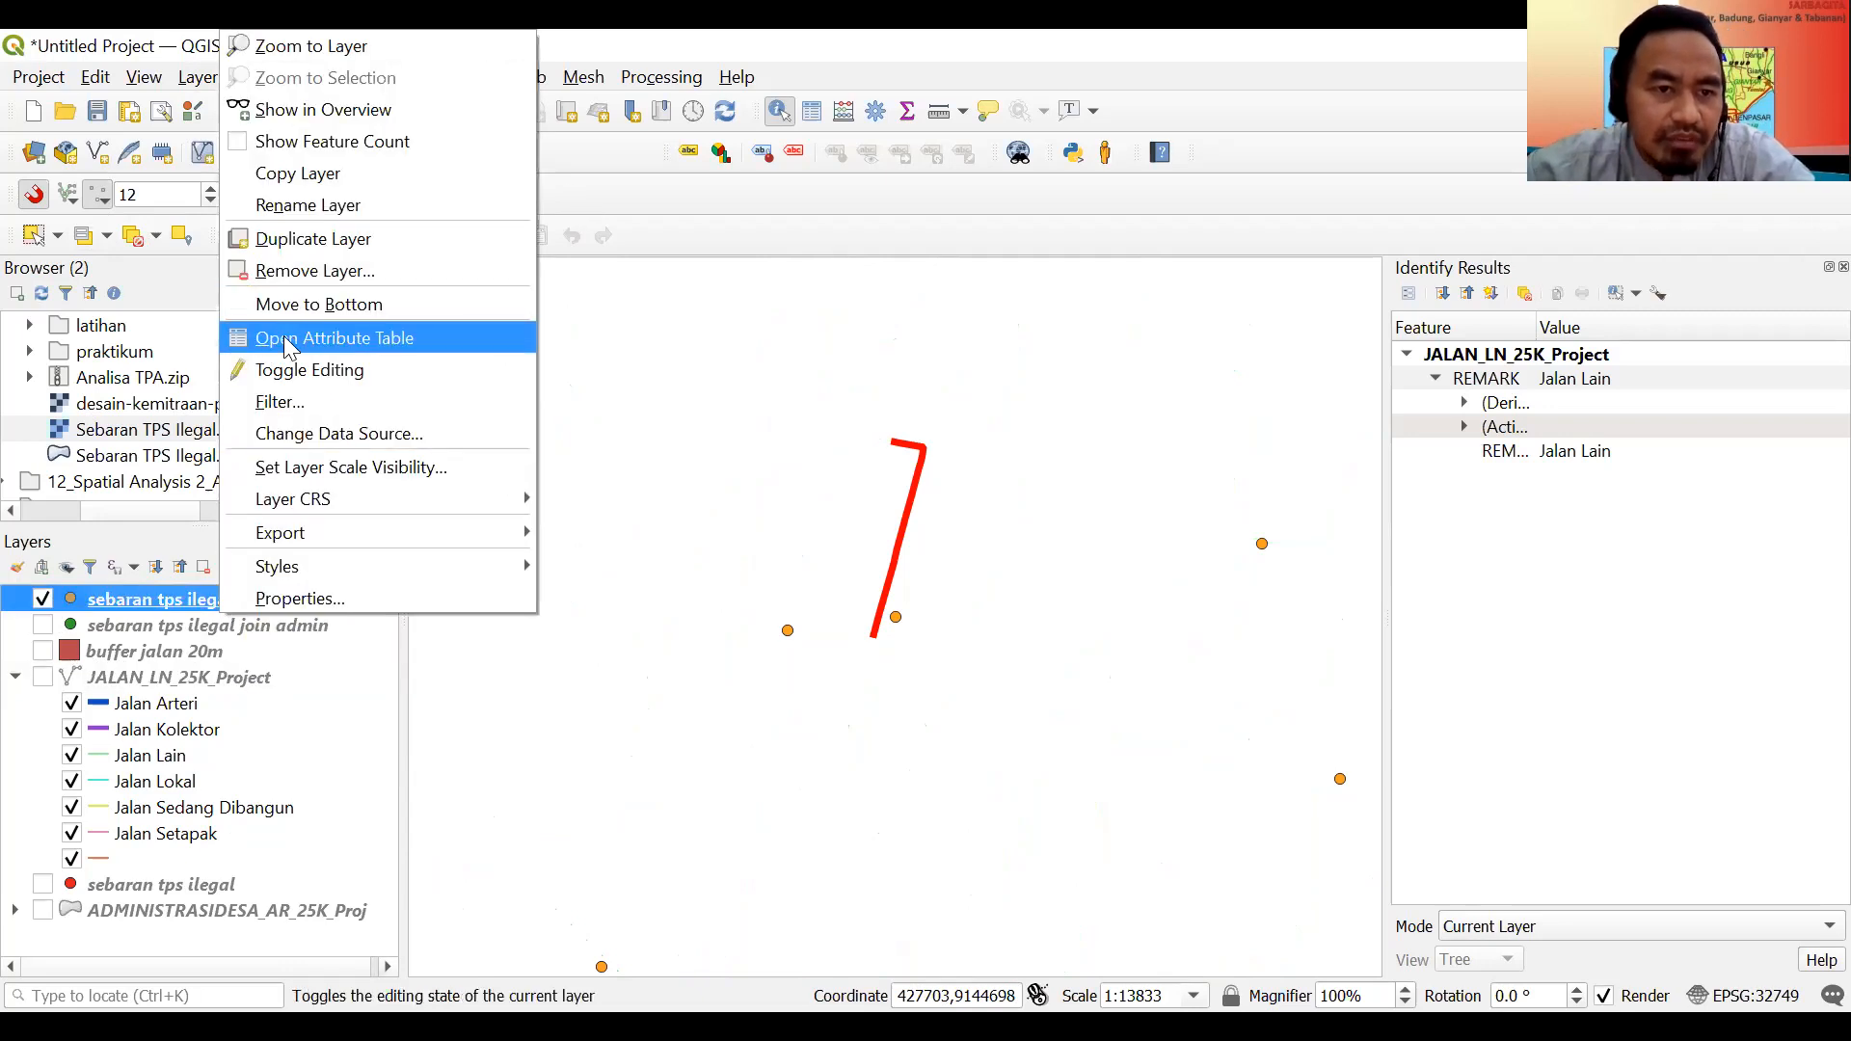
click(447, 353)
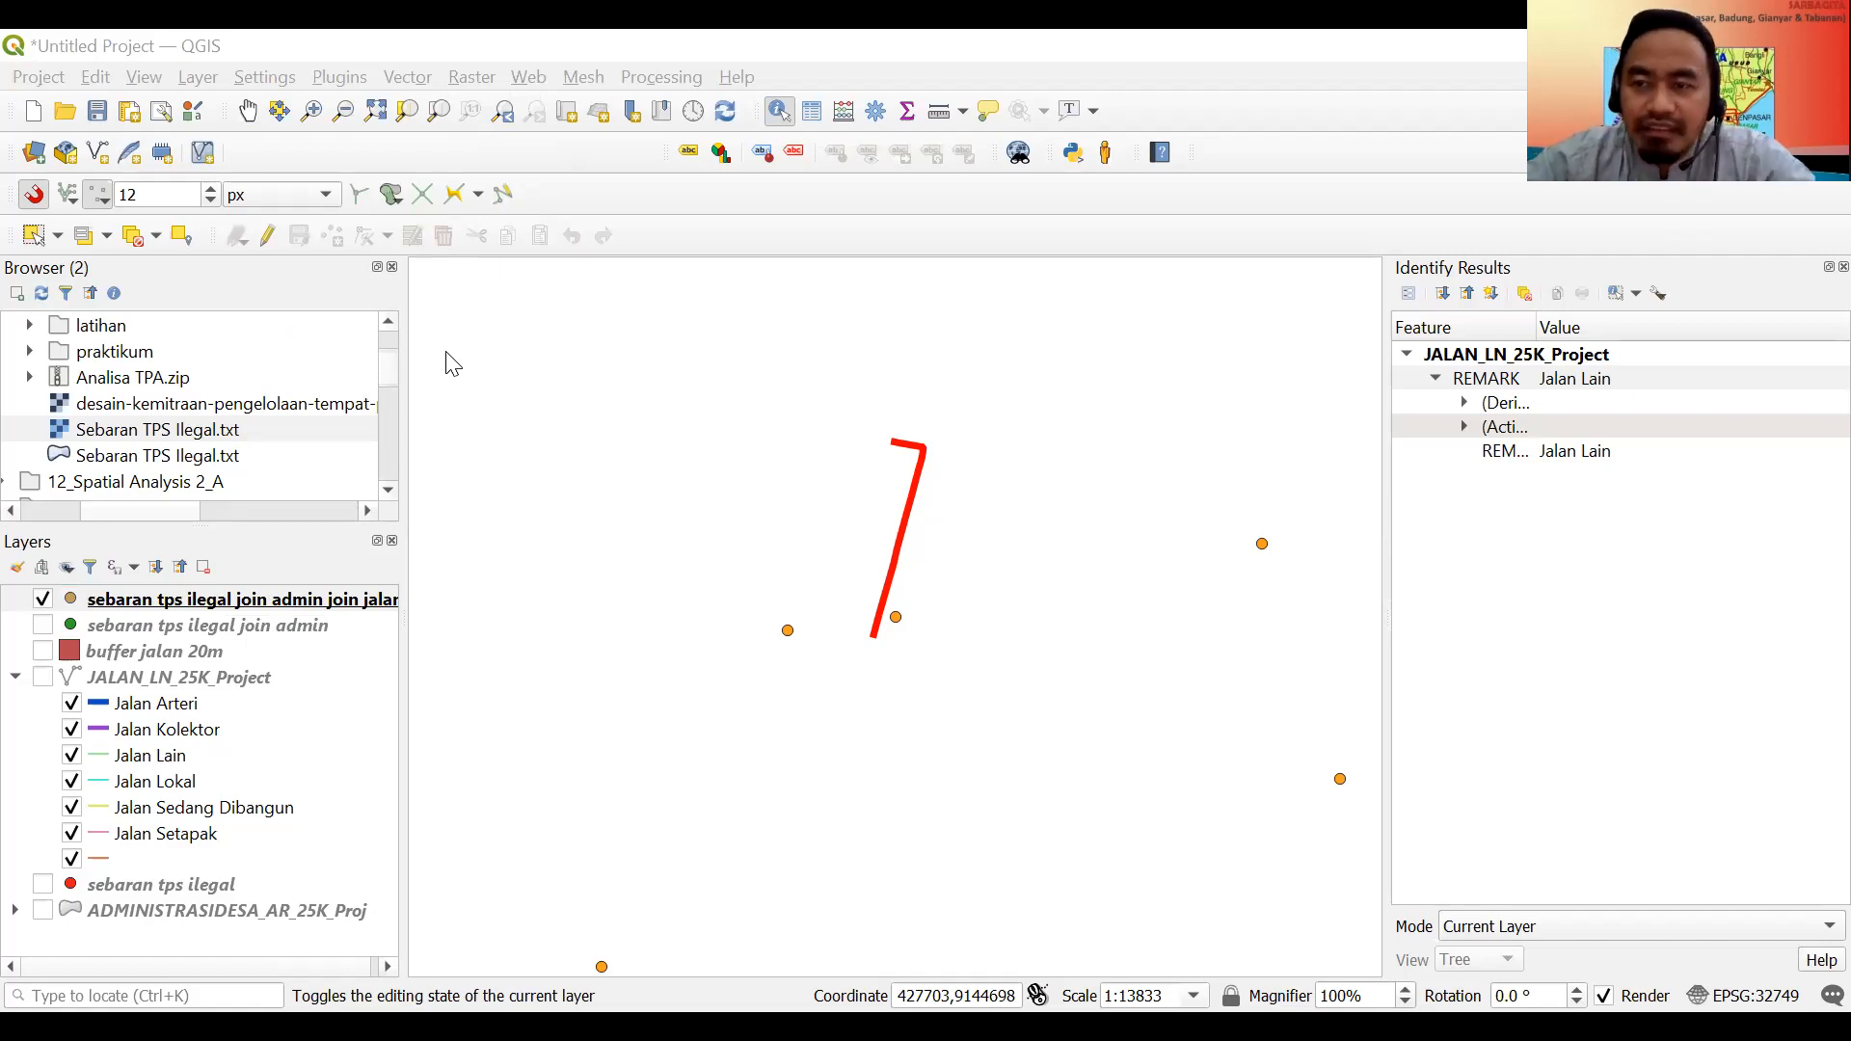
click(261, 600)
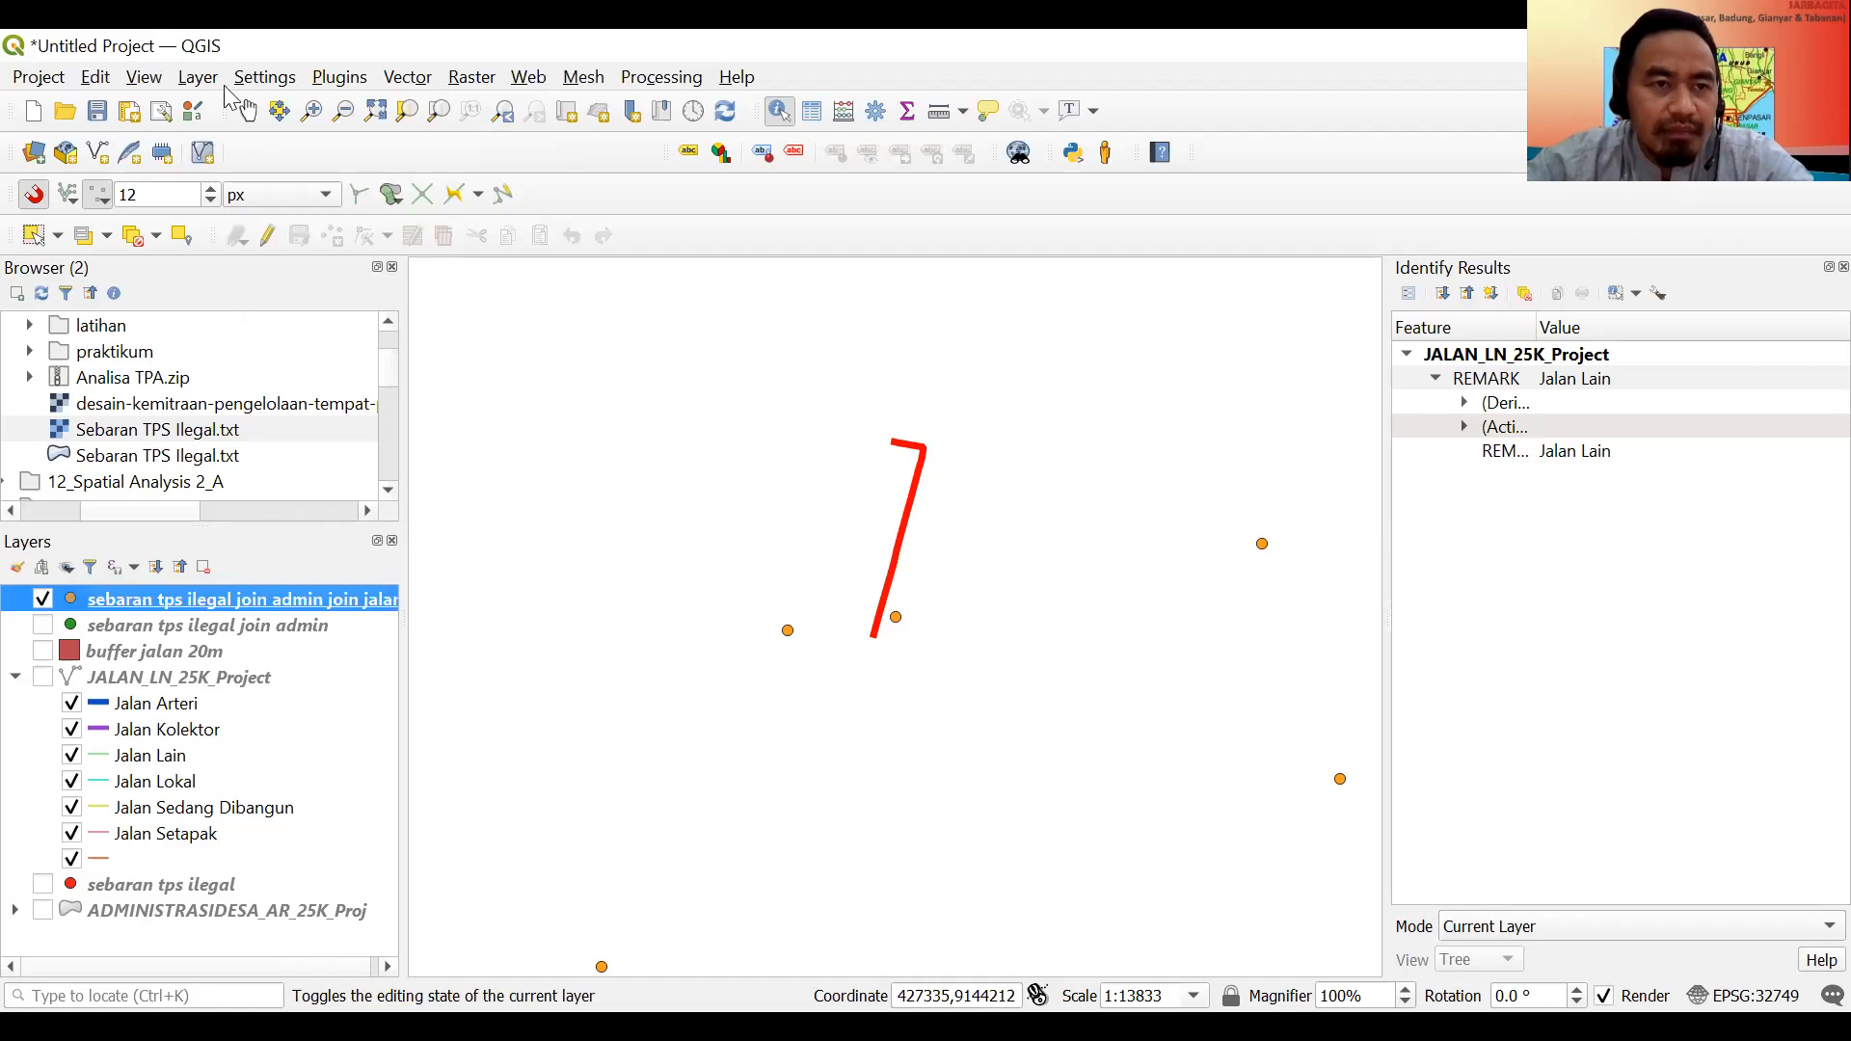
Add the PENGGUNAANLAHAN_AR_25K_Project_Mer shapefile from the DATA folder as a vector layer and place it below the joined dump points.
click(420, 85)
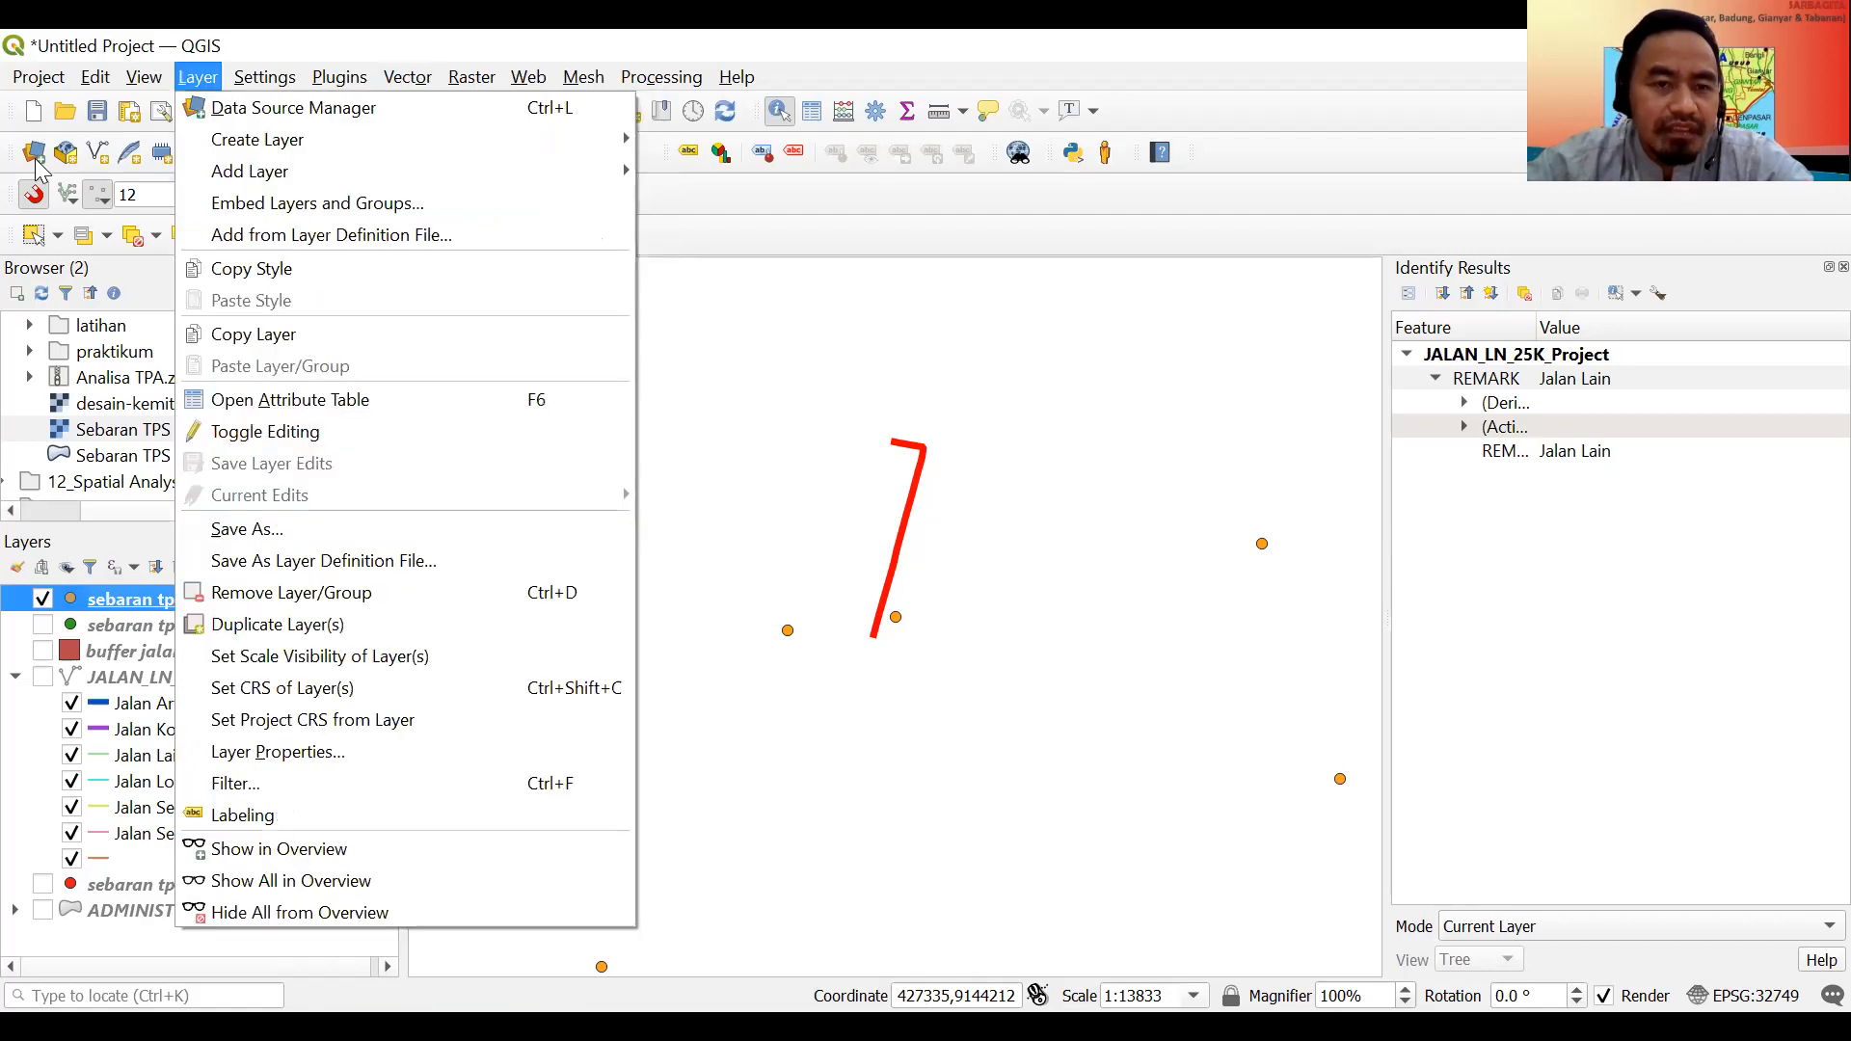
click(36, 162)
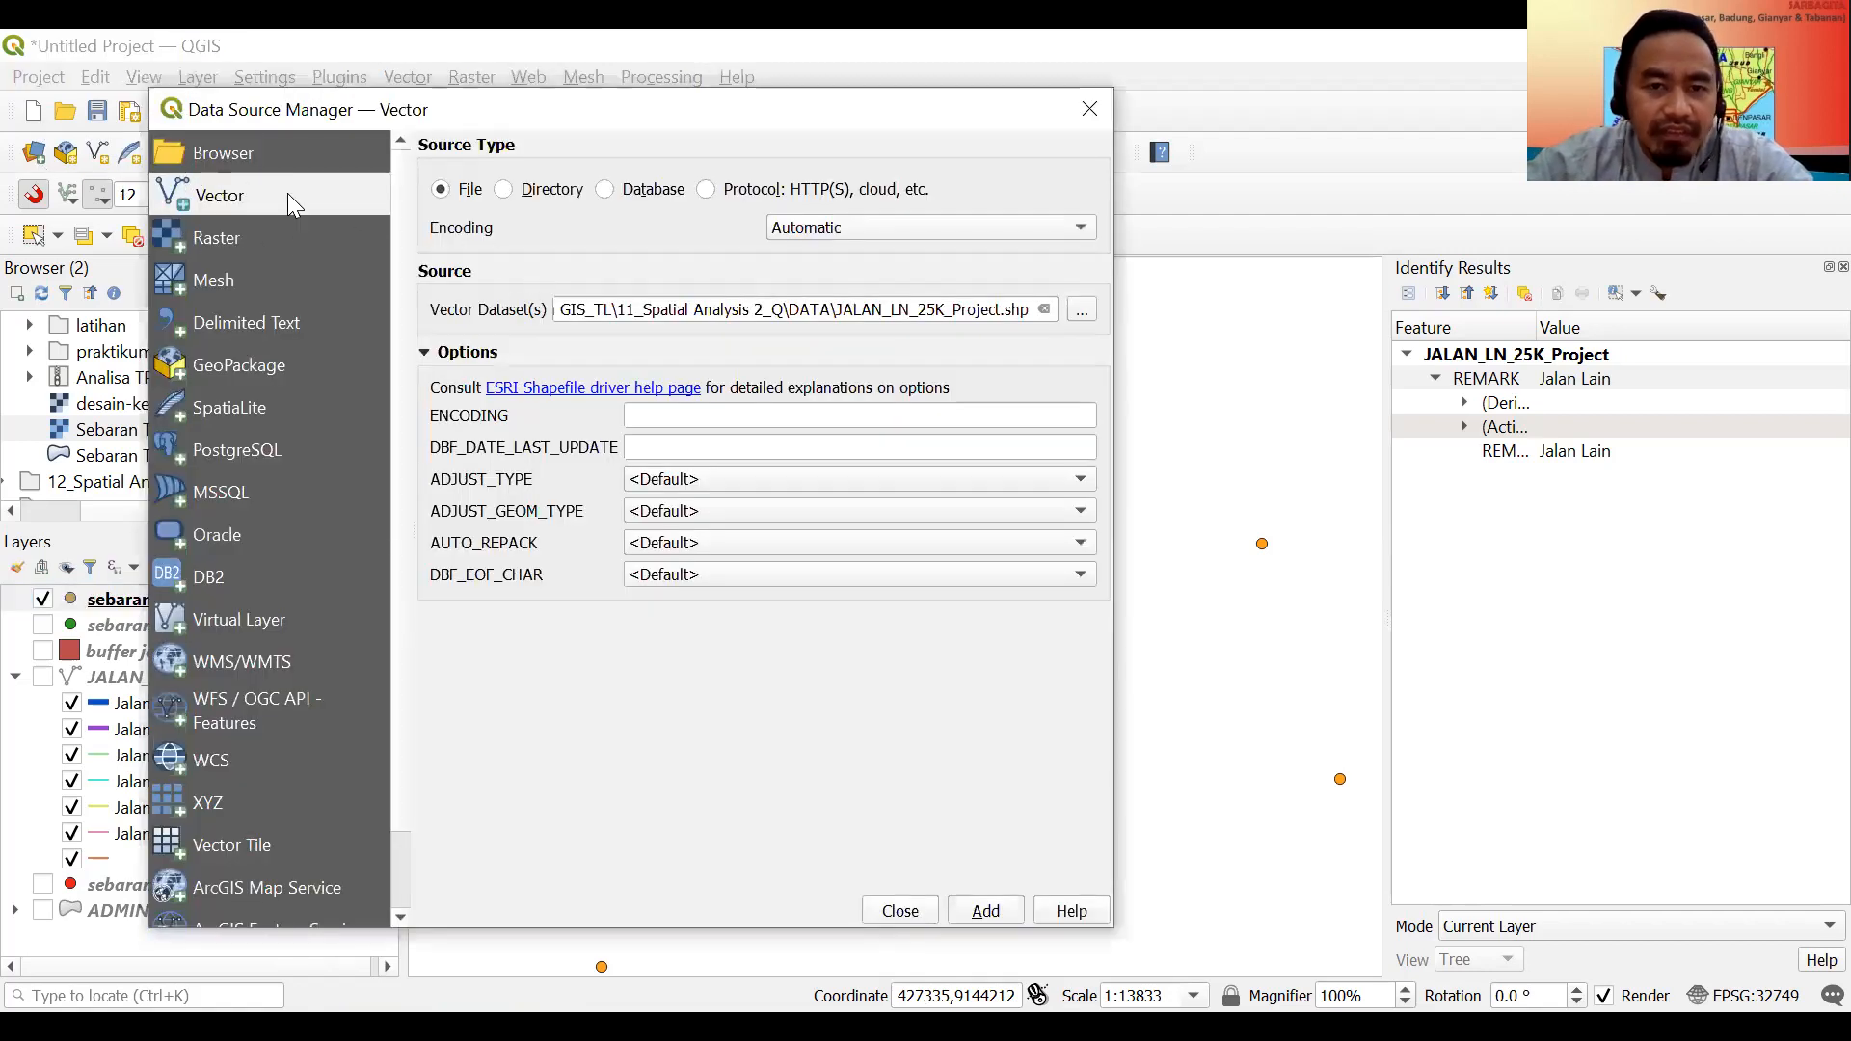
click(1084, 310)
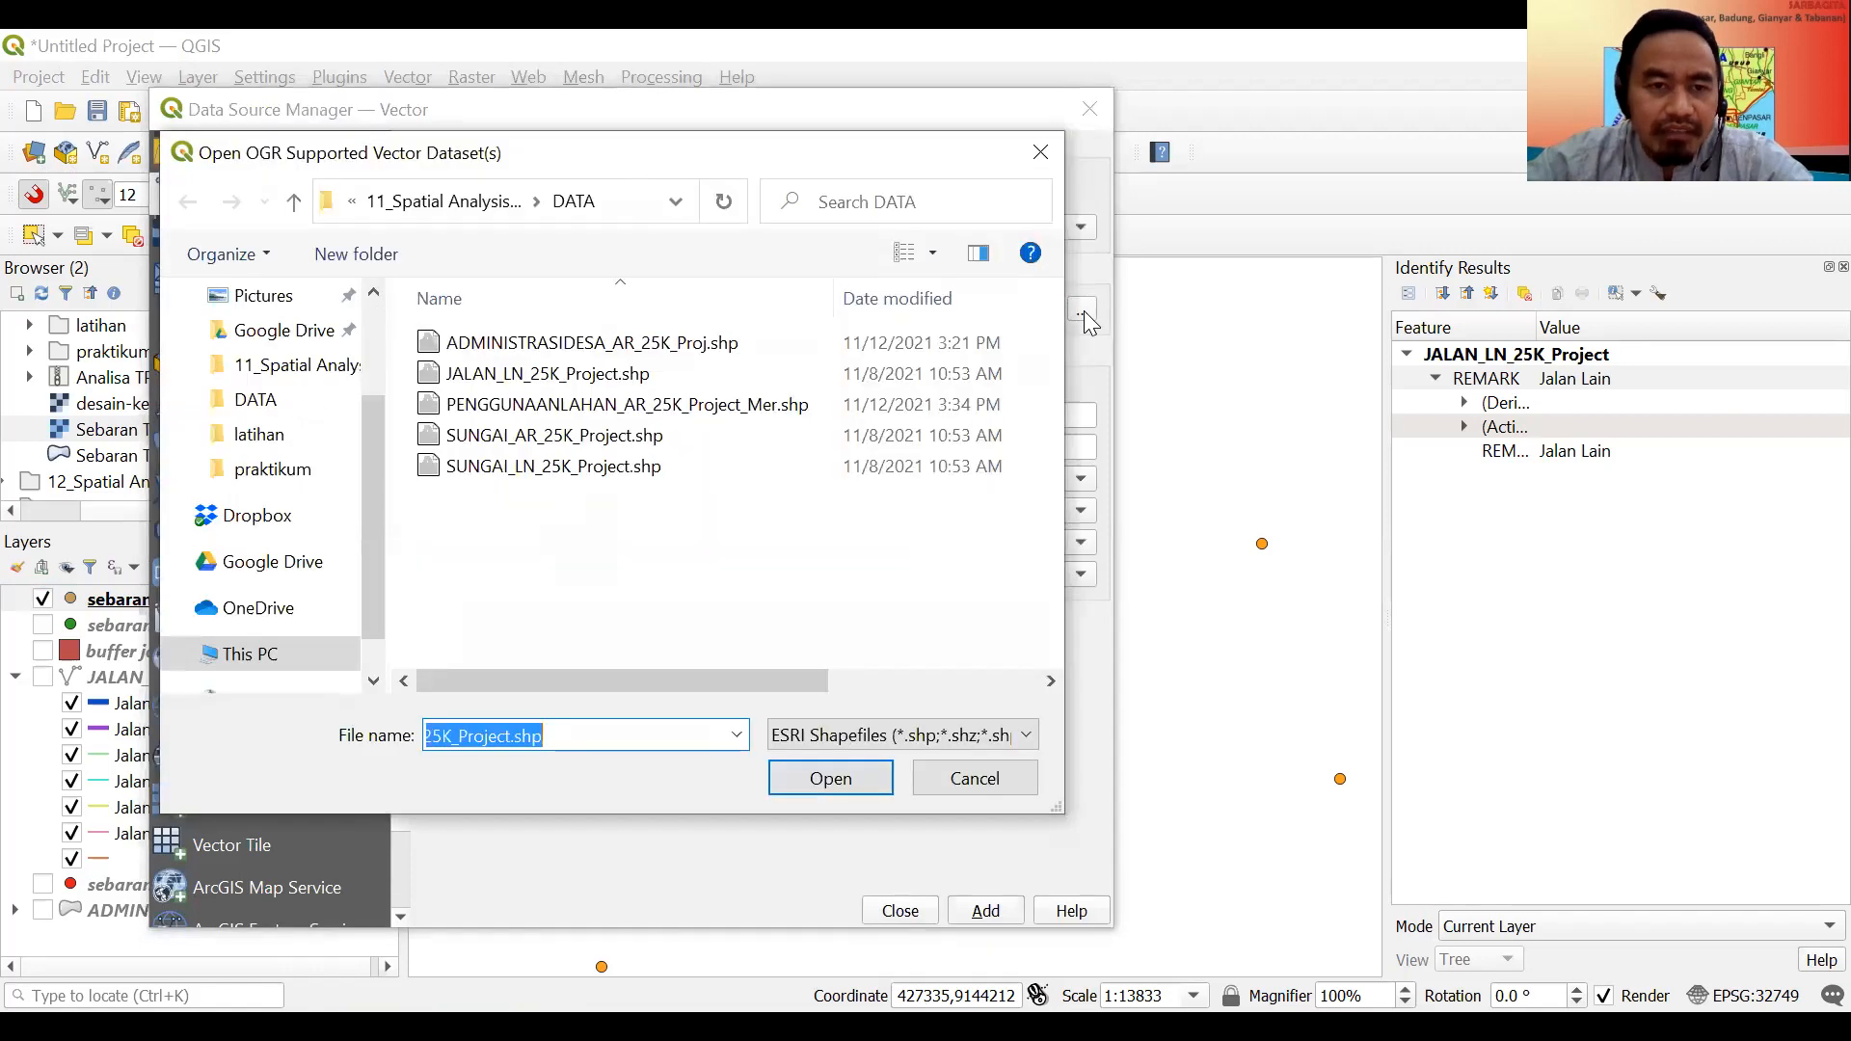
click(728, 407)
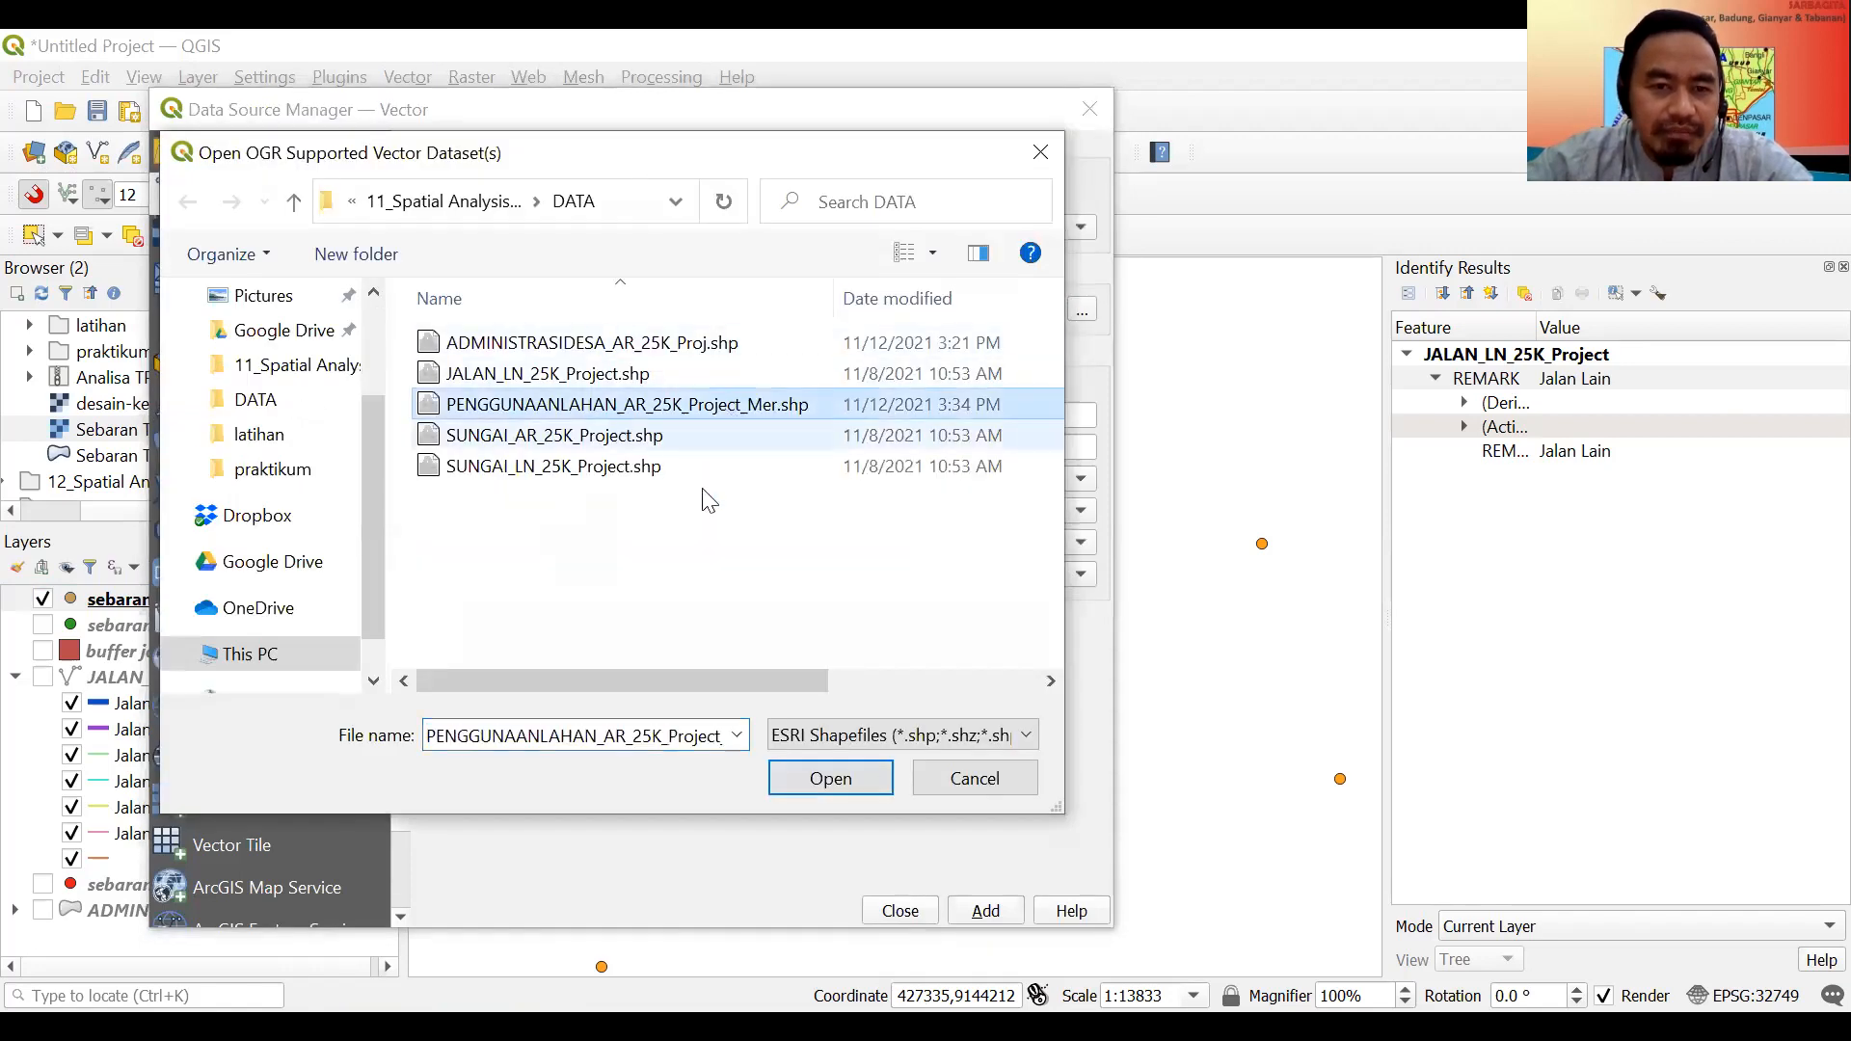
click(870, 779)
click(979, 916)
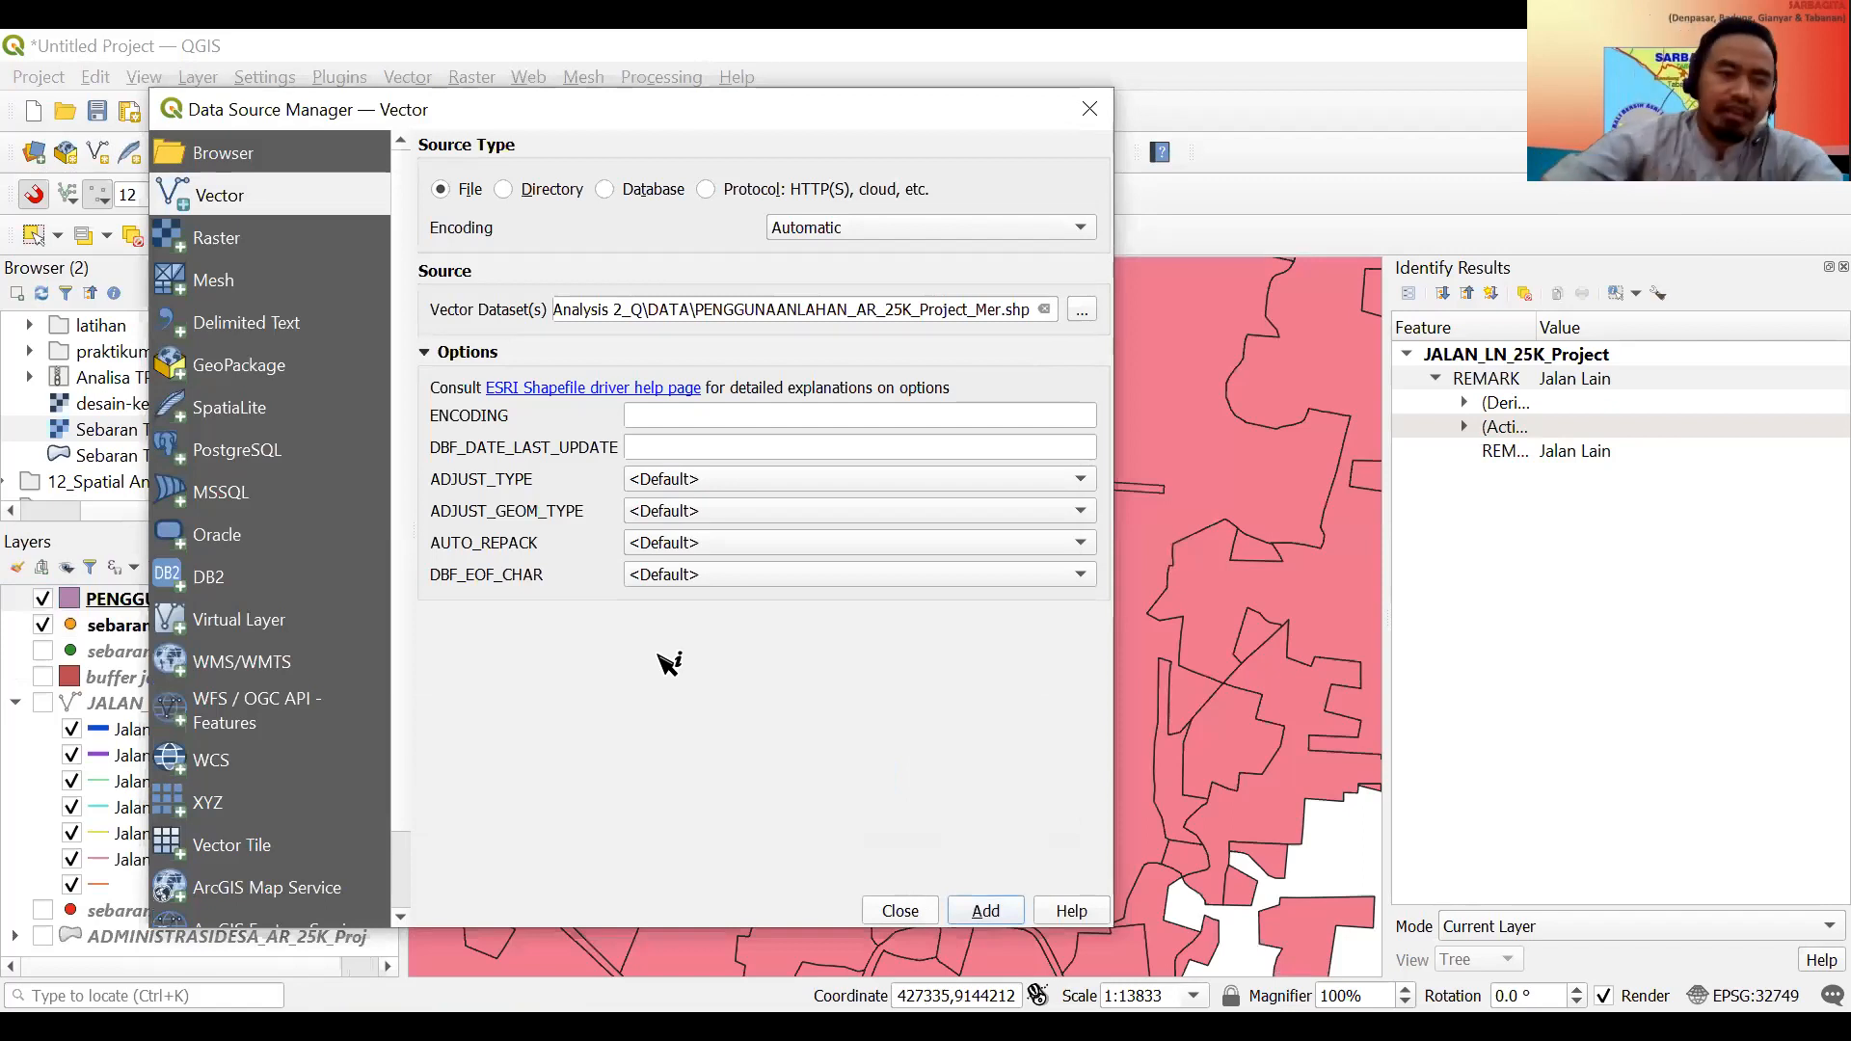
key(Escape)
drag(92, 637, 102, 608)
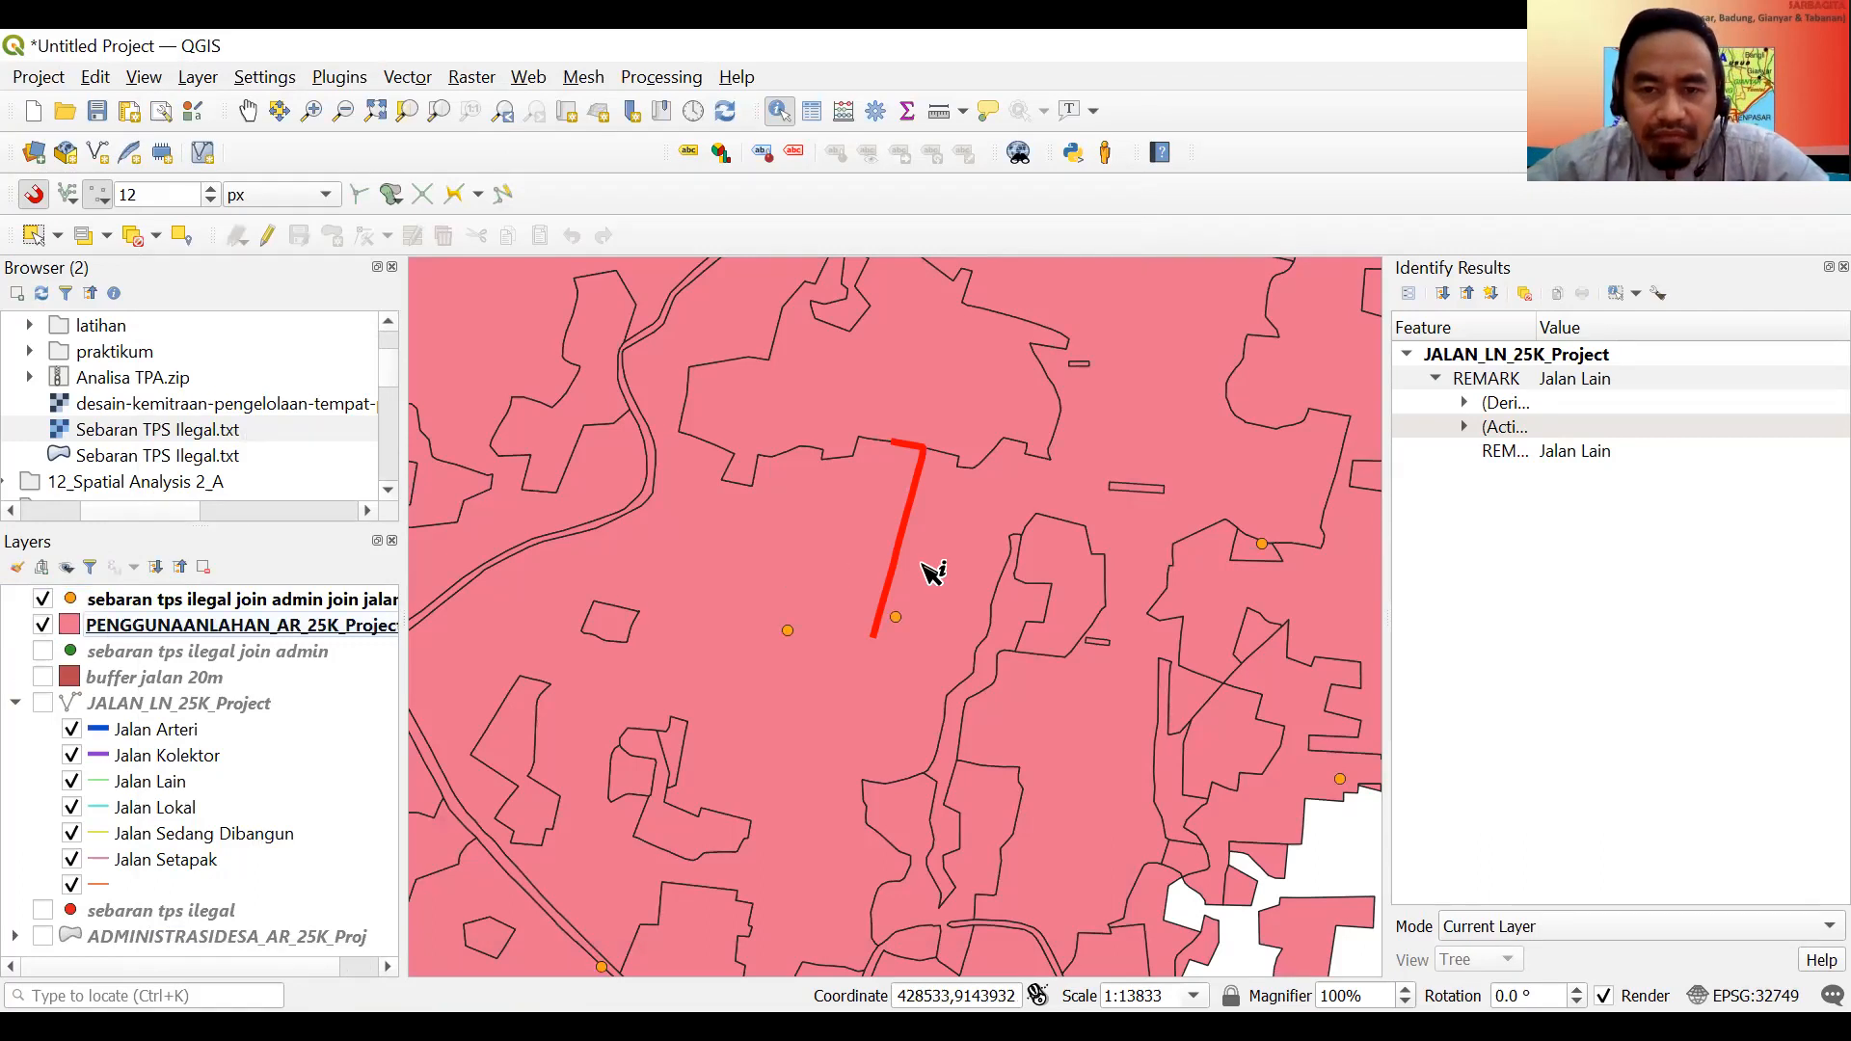
Clear the leftover red road highlight from the map and close the identify results.
click(1842, 267)
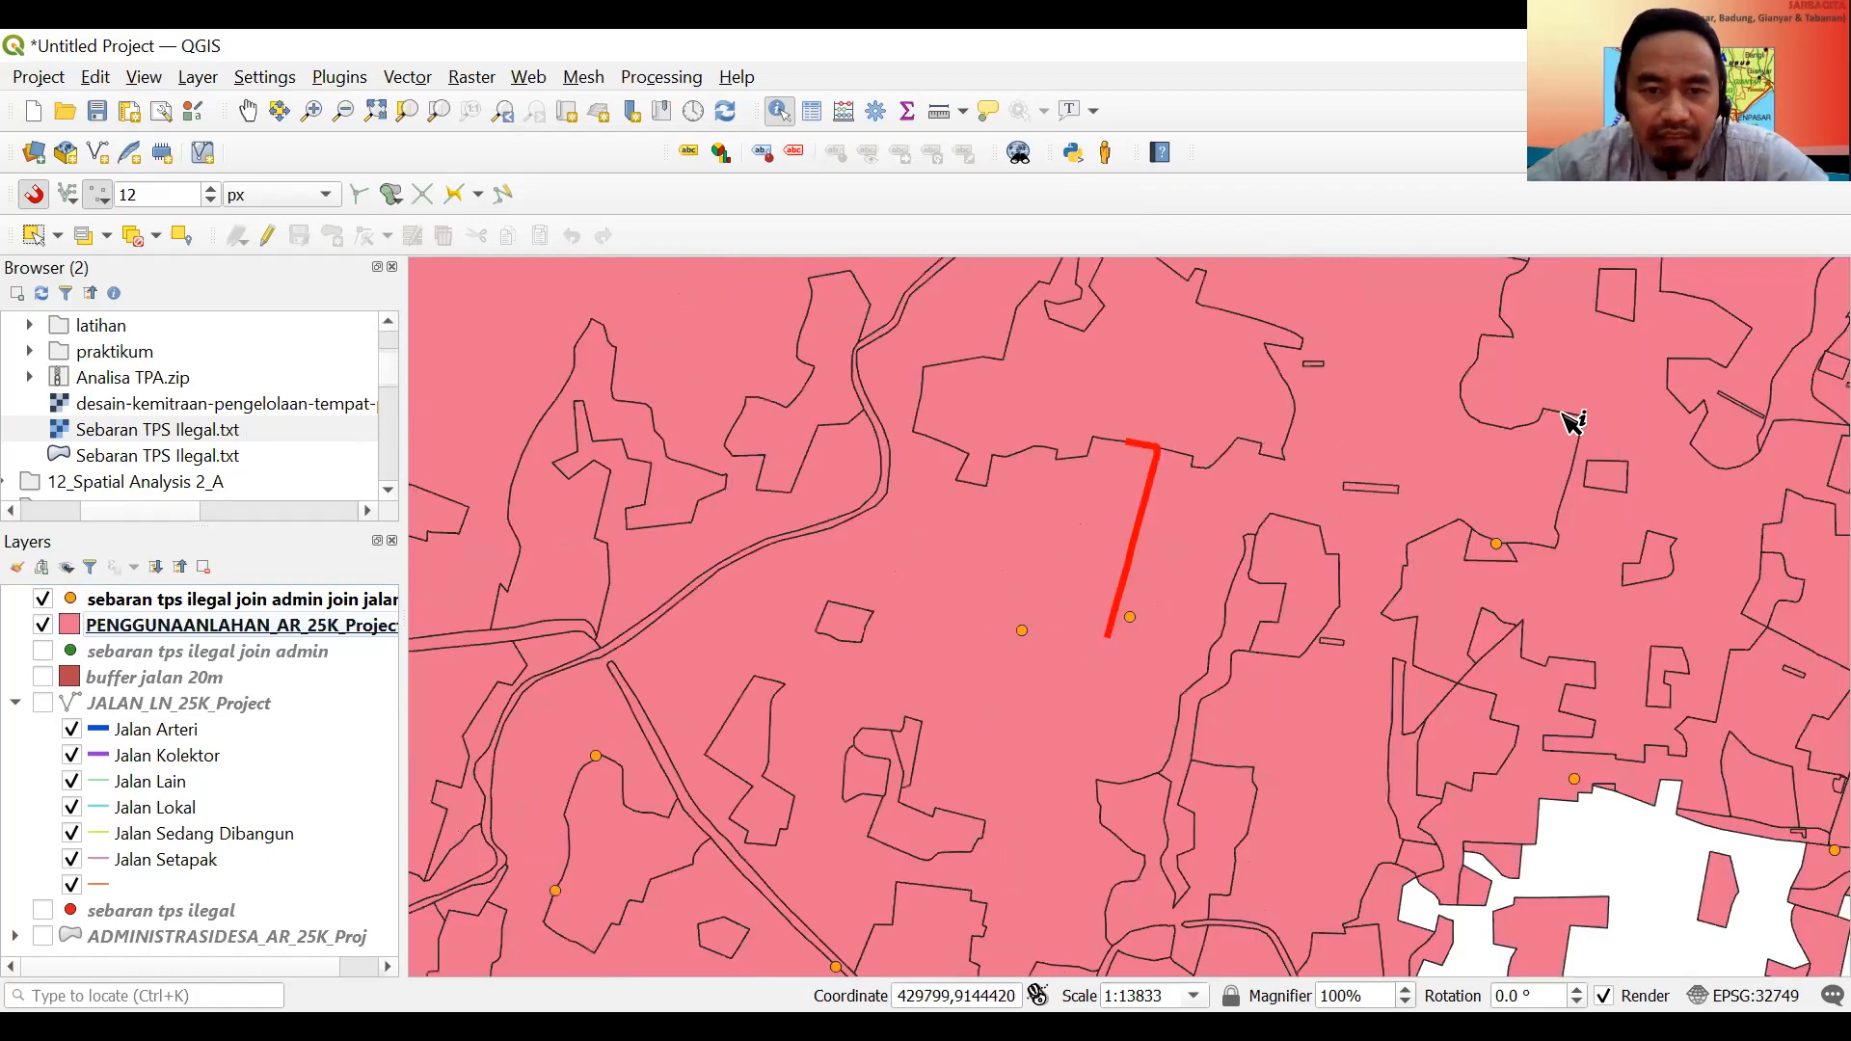
click(154, 237)
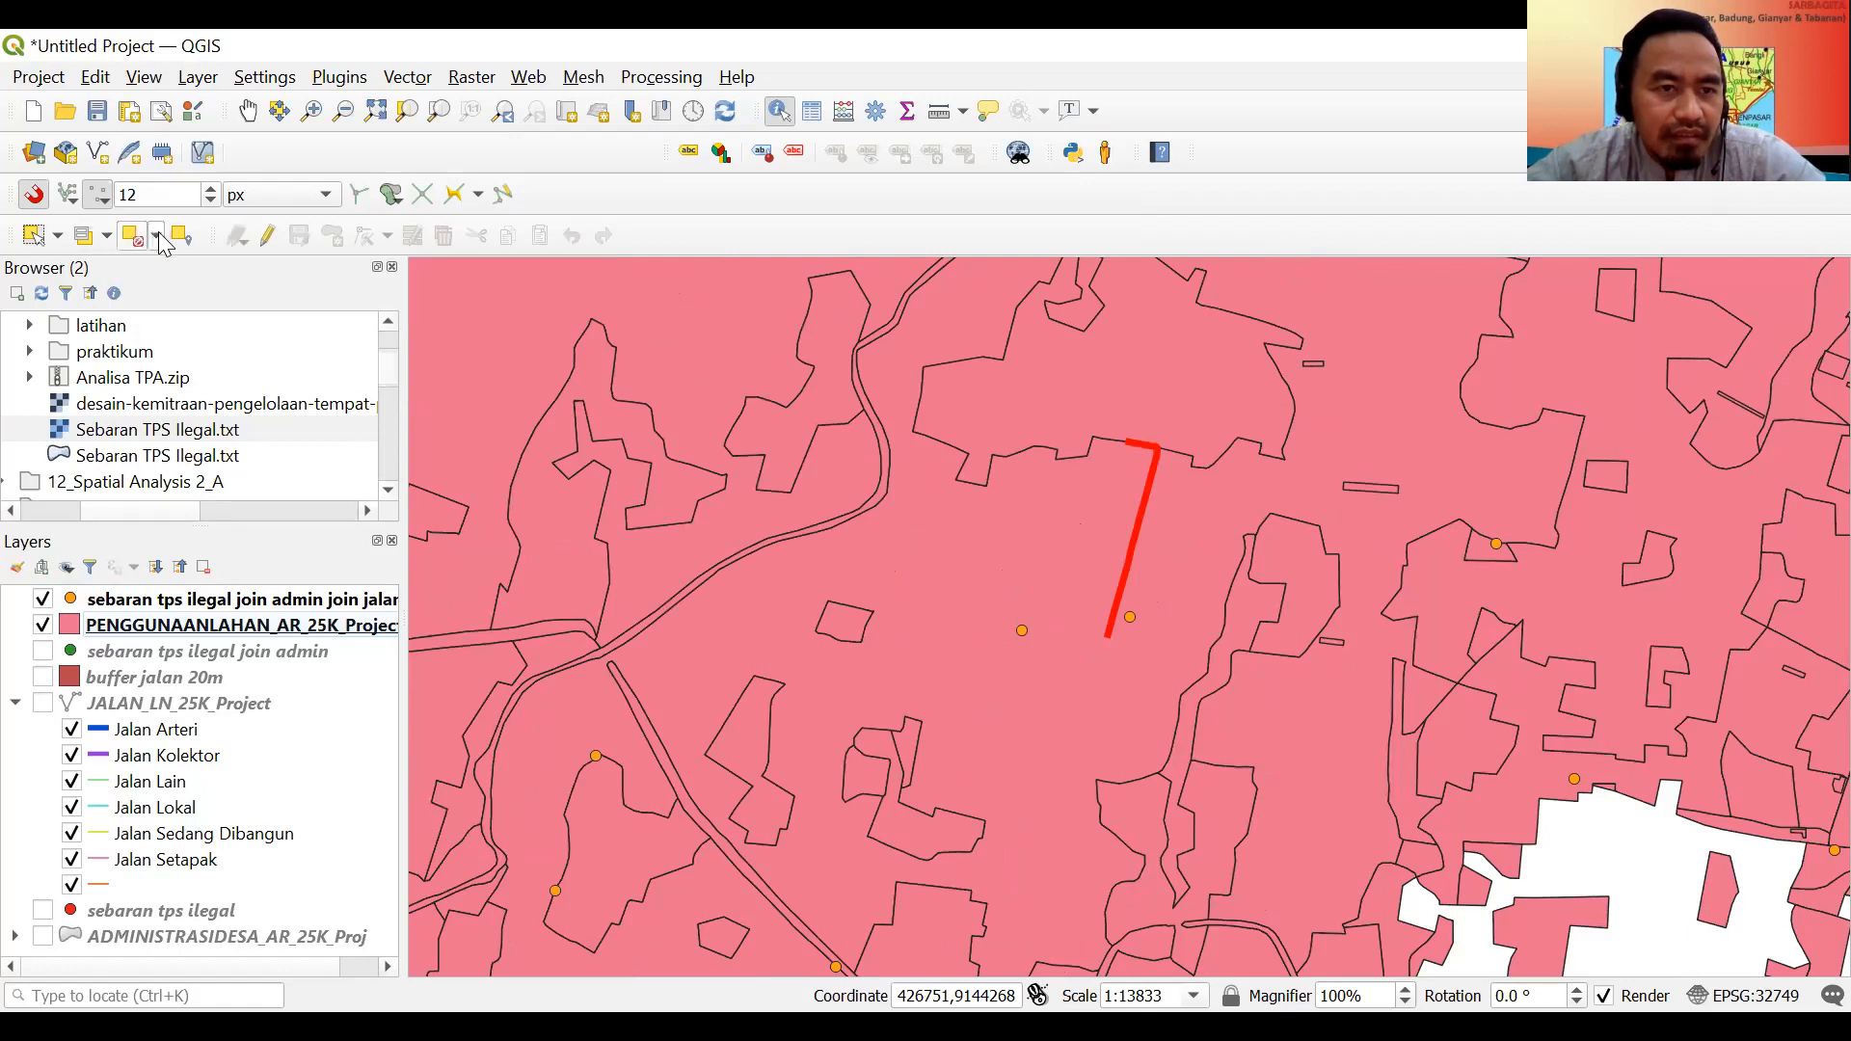
click(167, 270)
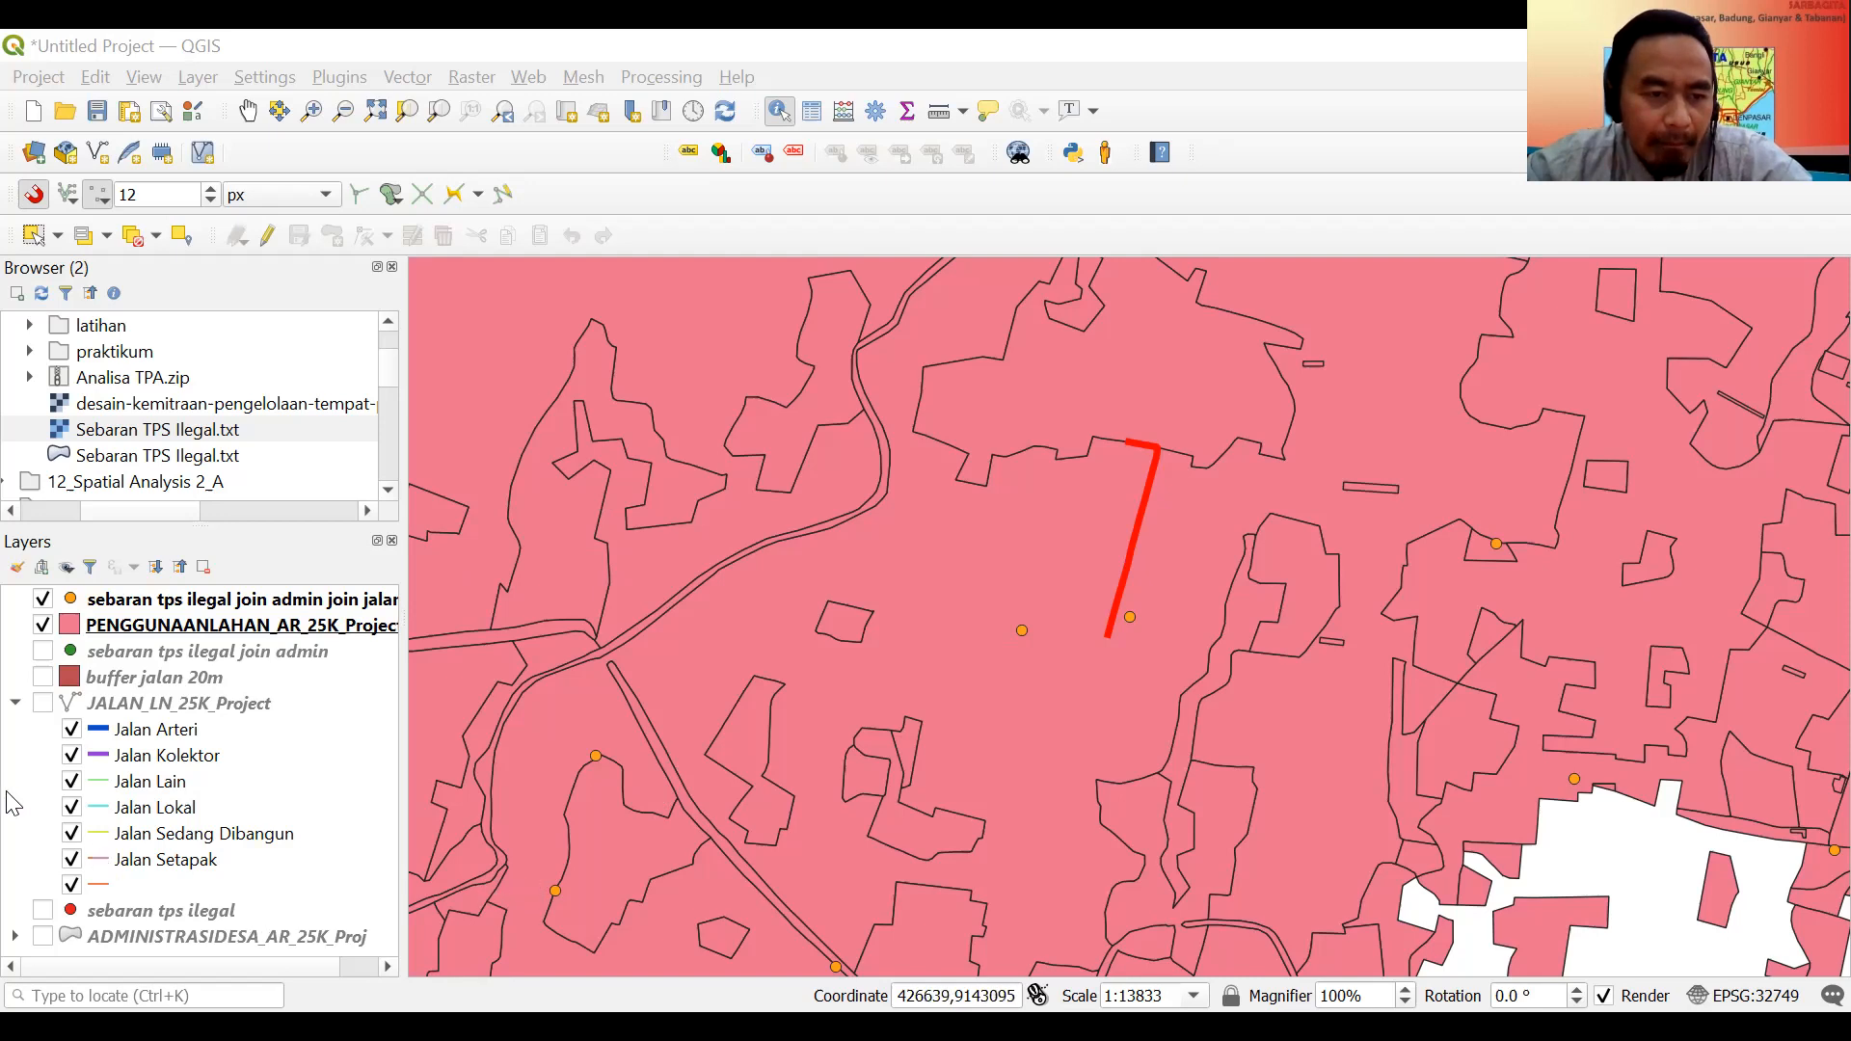
click(1149, 518)
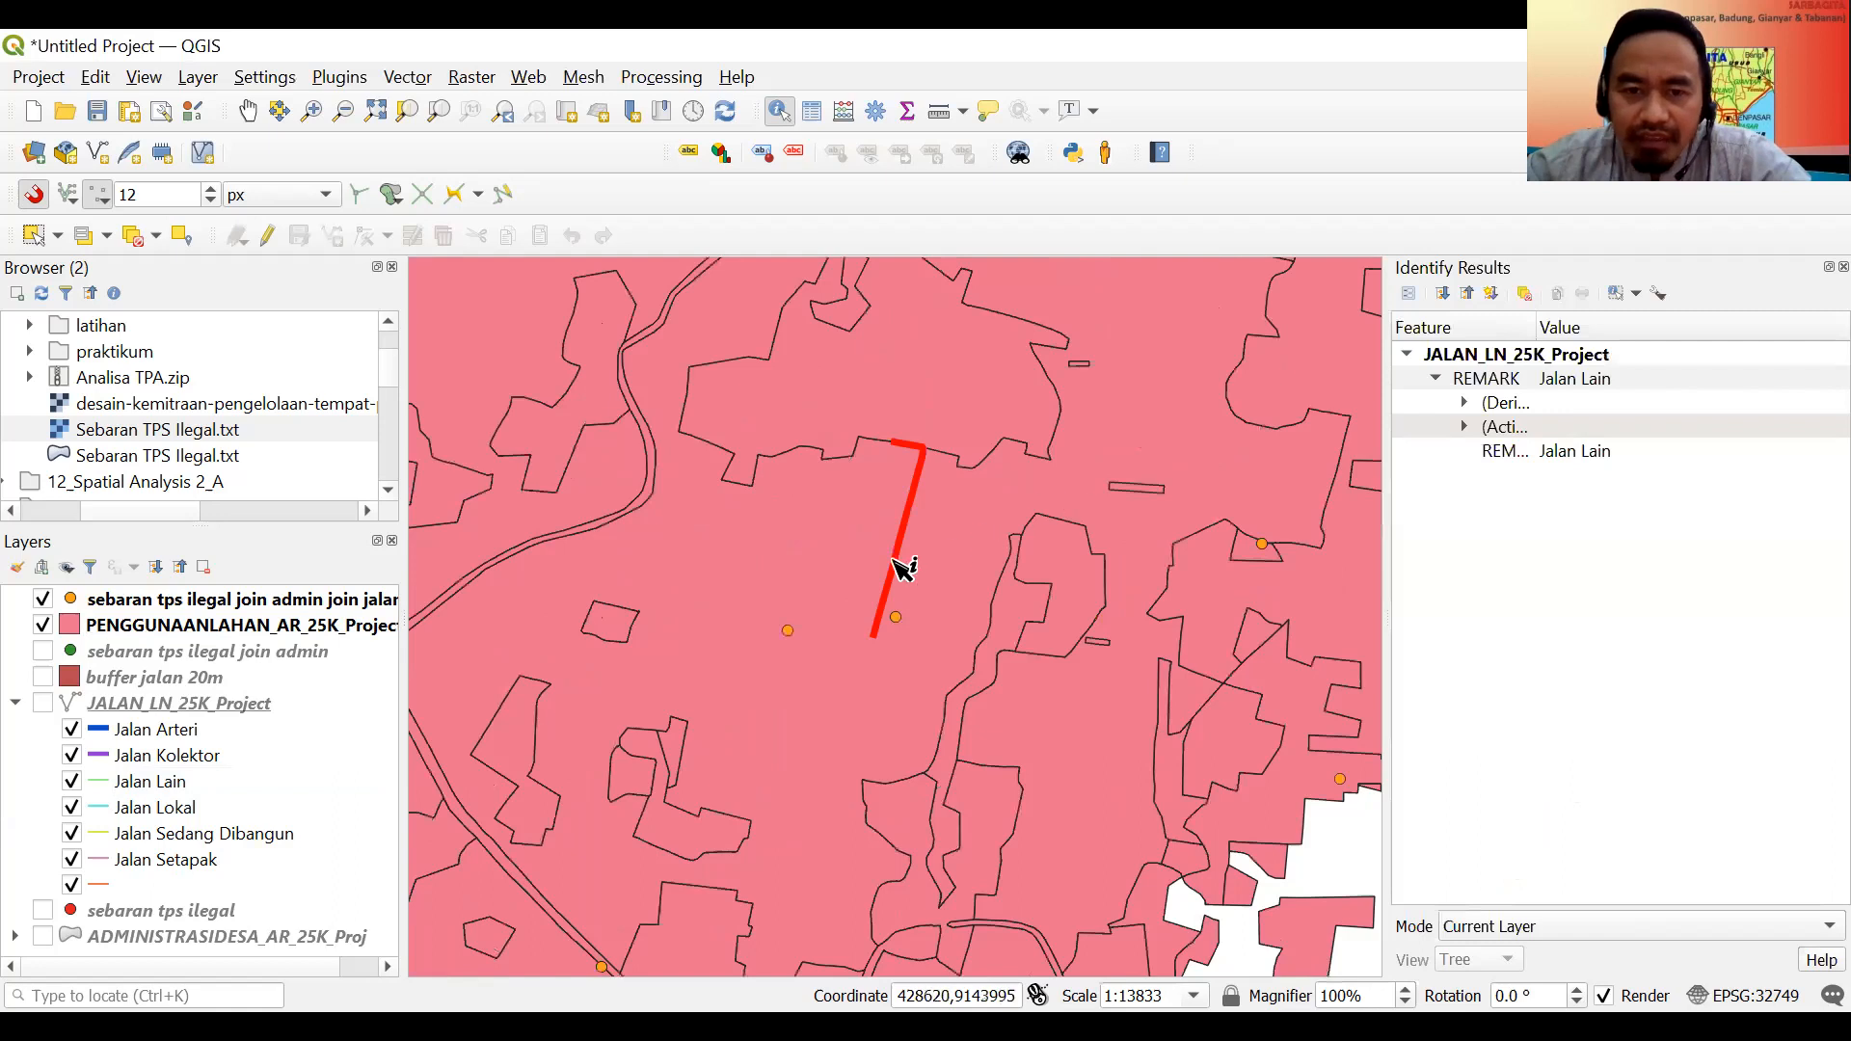
click(898, 616)
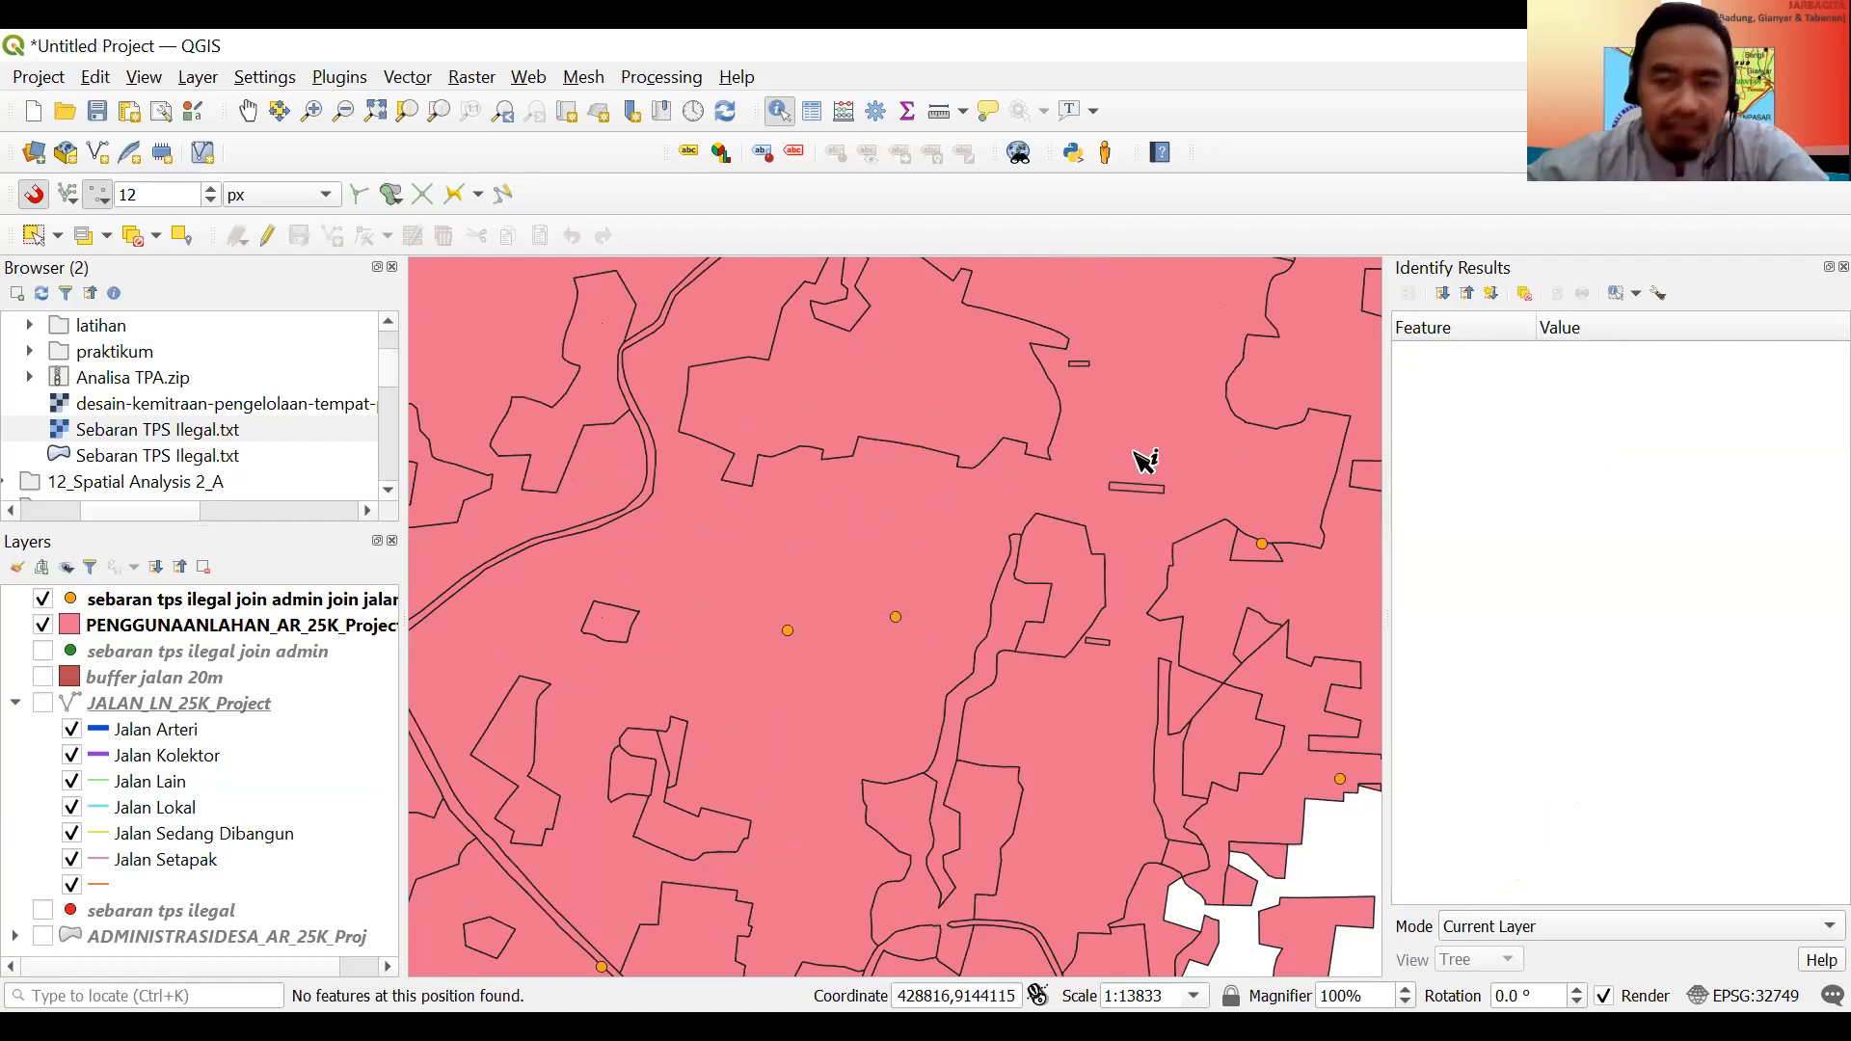
click(1844, 267)
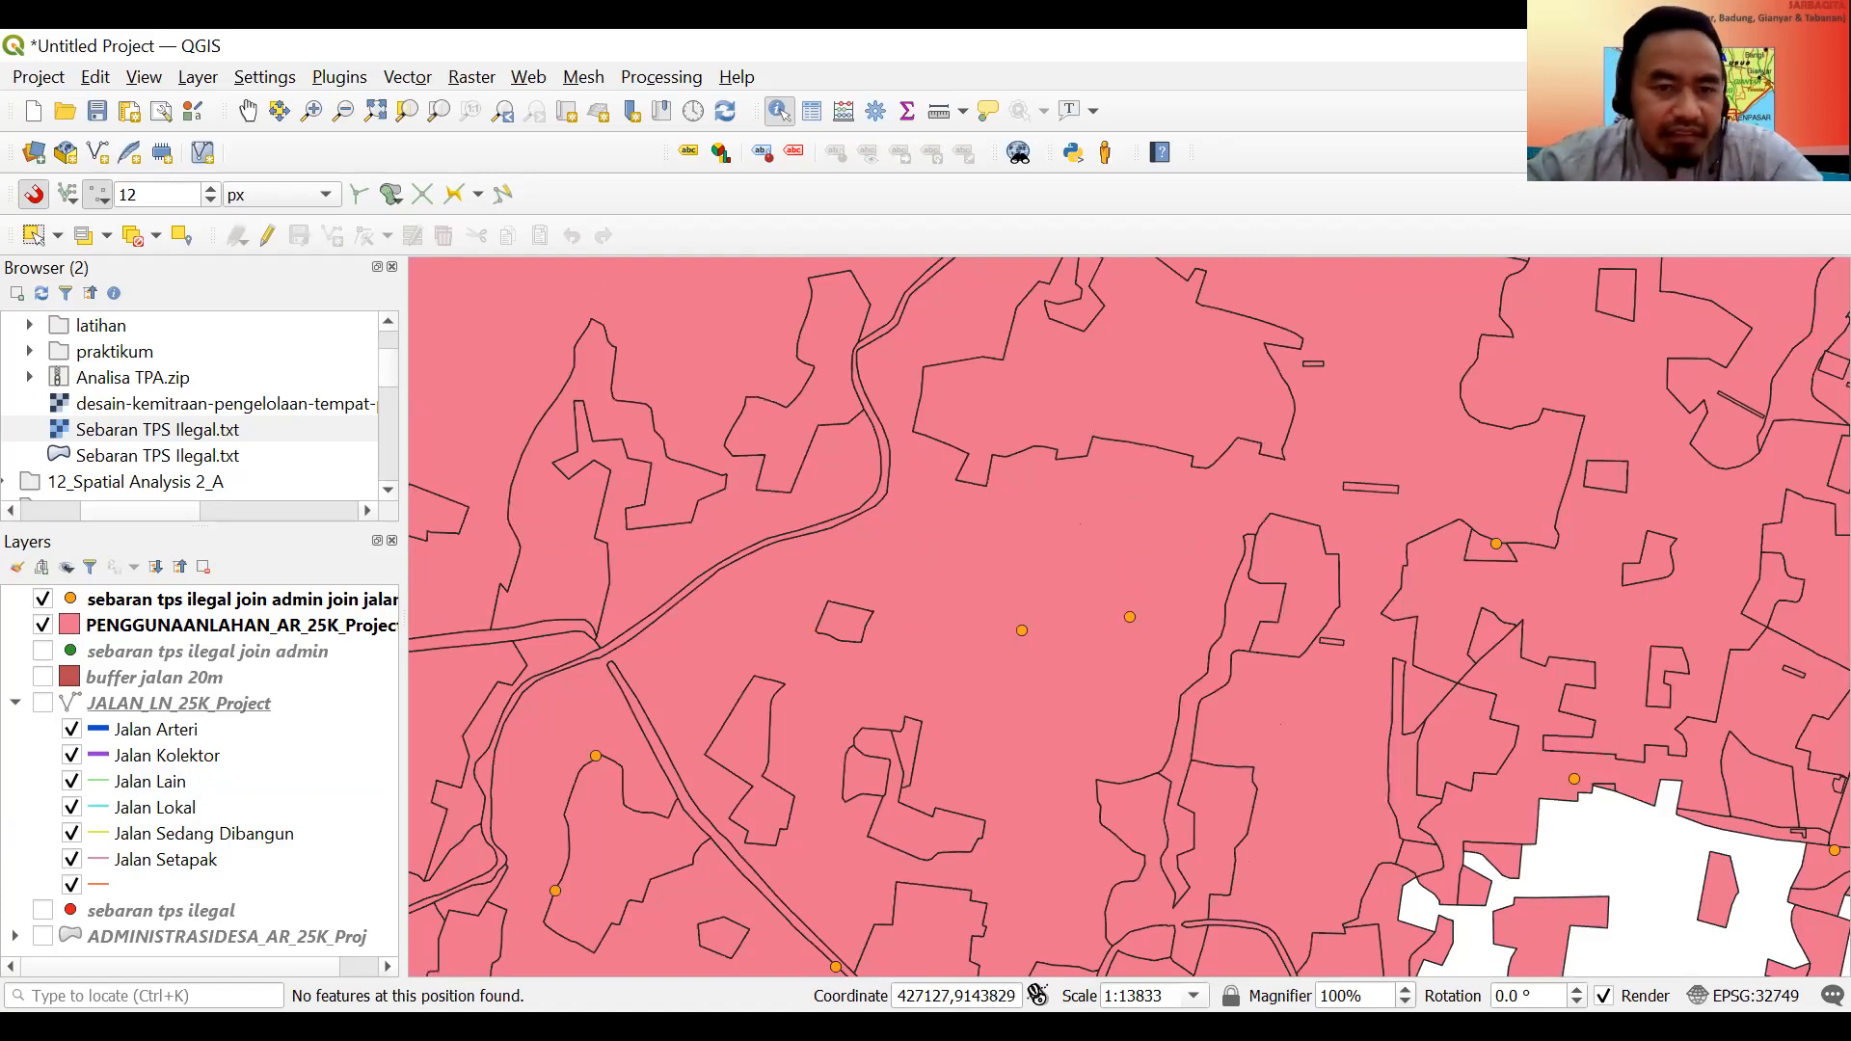
Style the PENGGUNAANLAHAN_AR_25K_Project_Mer layer as categorized by REMARK with random colors, classifying all land-use values.
double_click(166, 628)
click(333, 216)
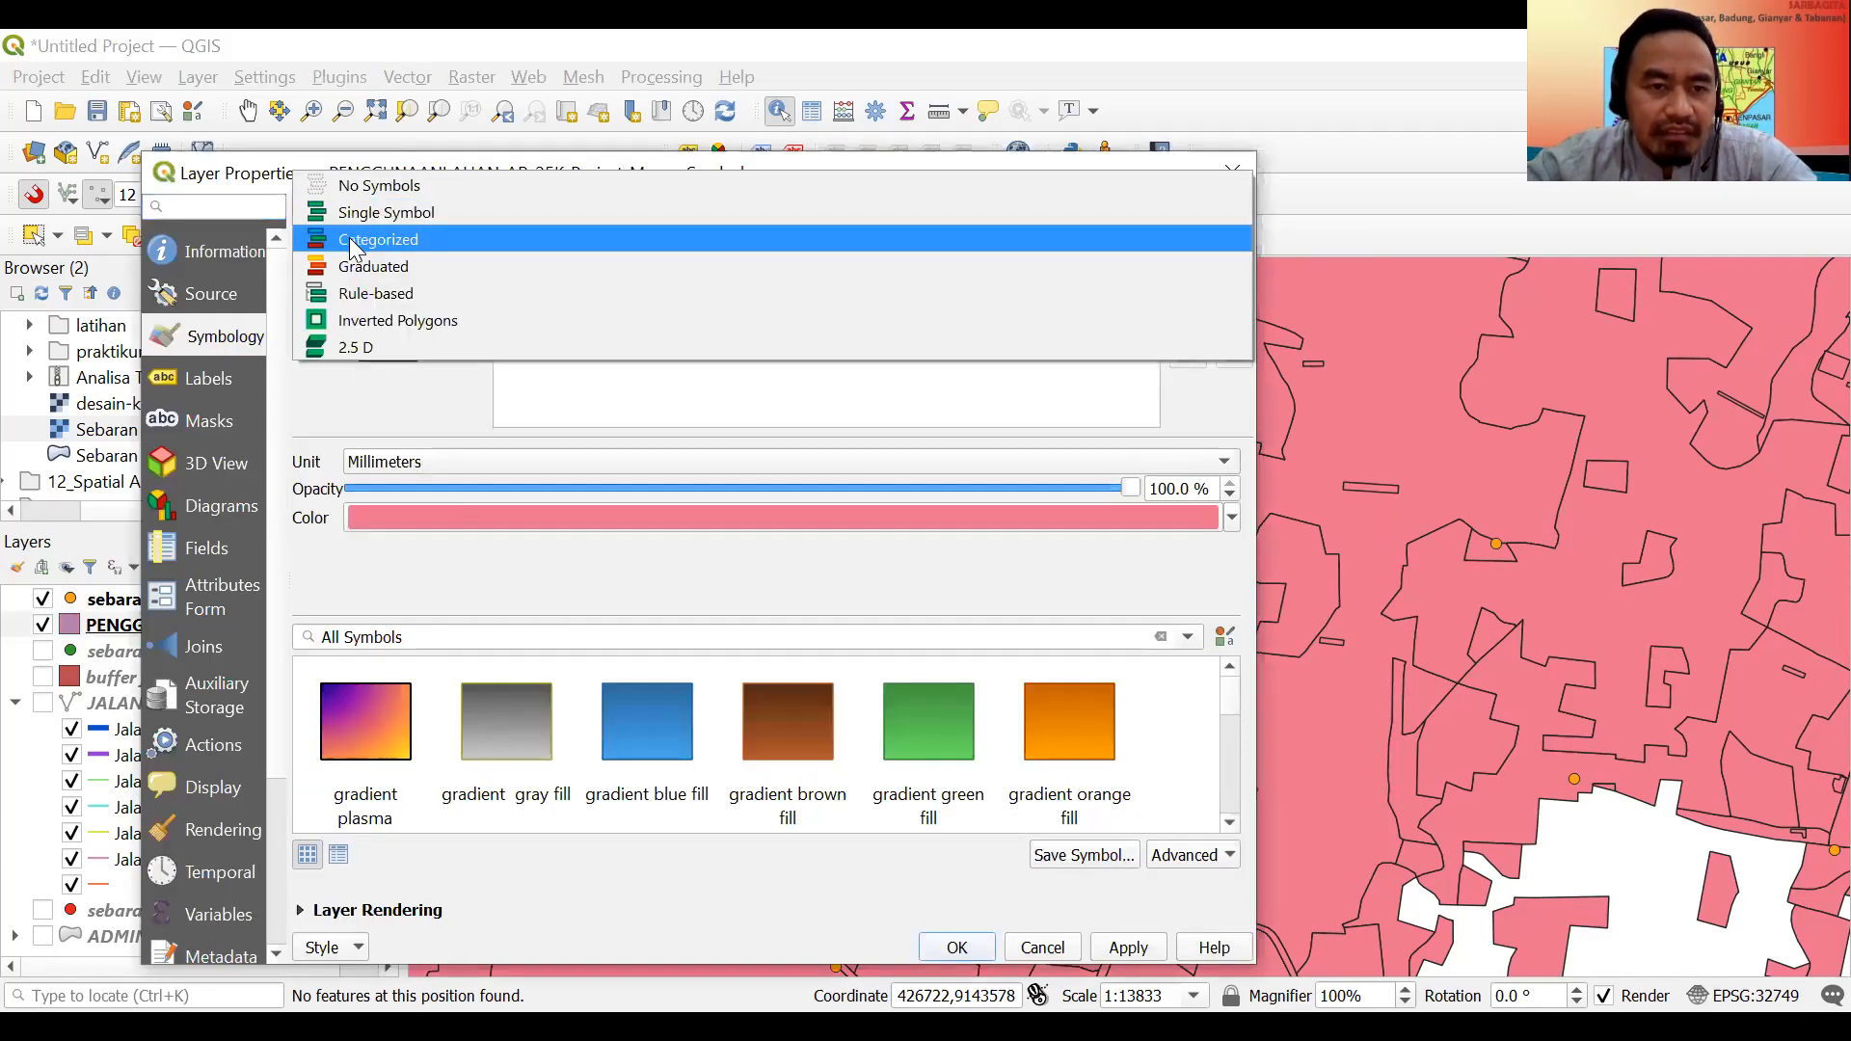
click(349, 239)
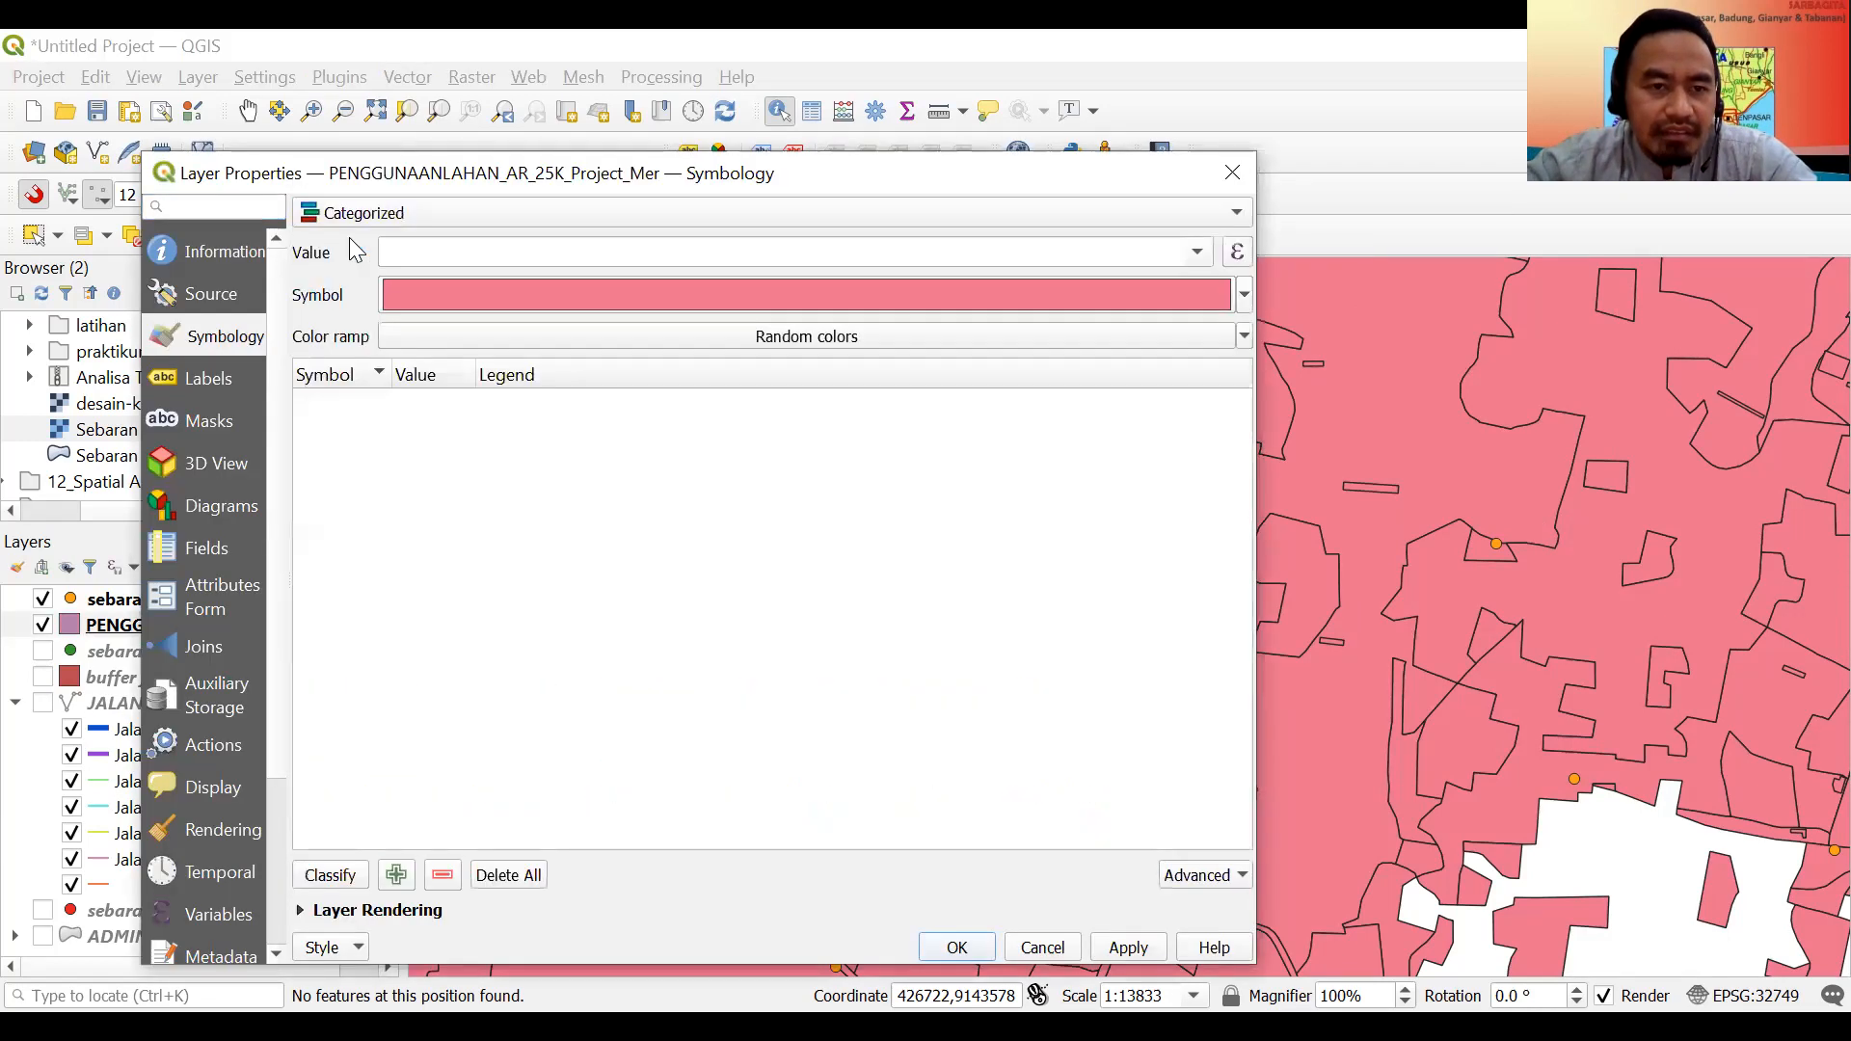
click(1199, 253)
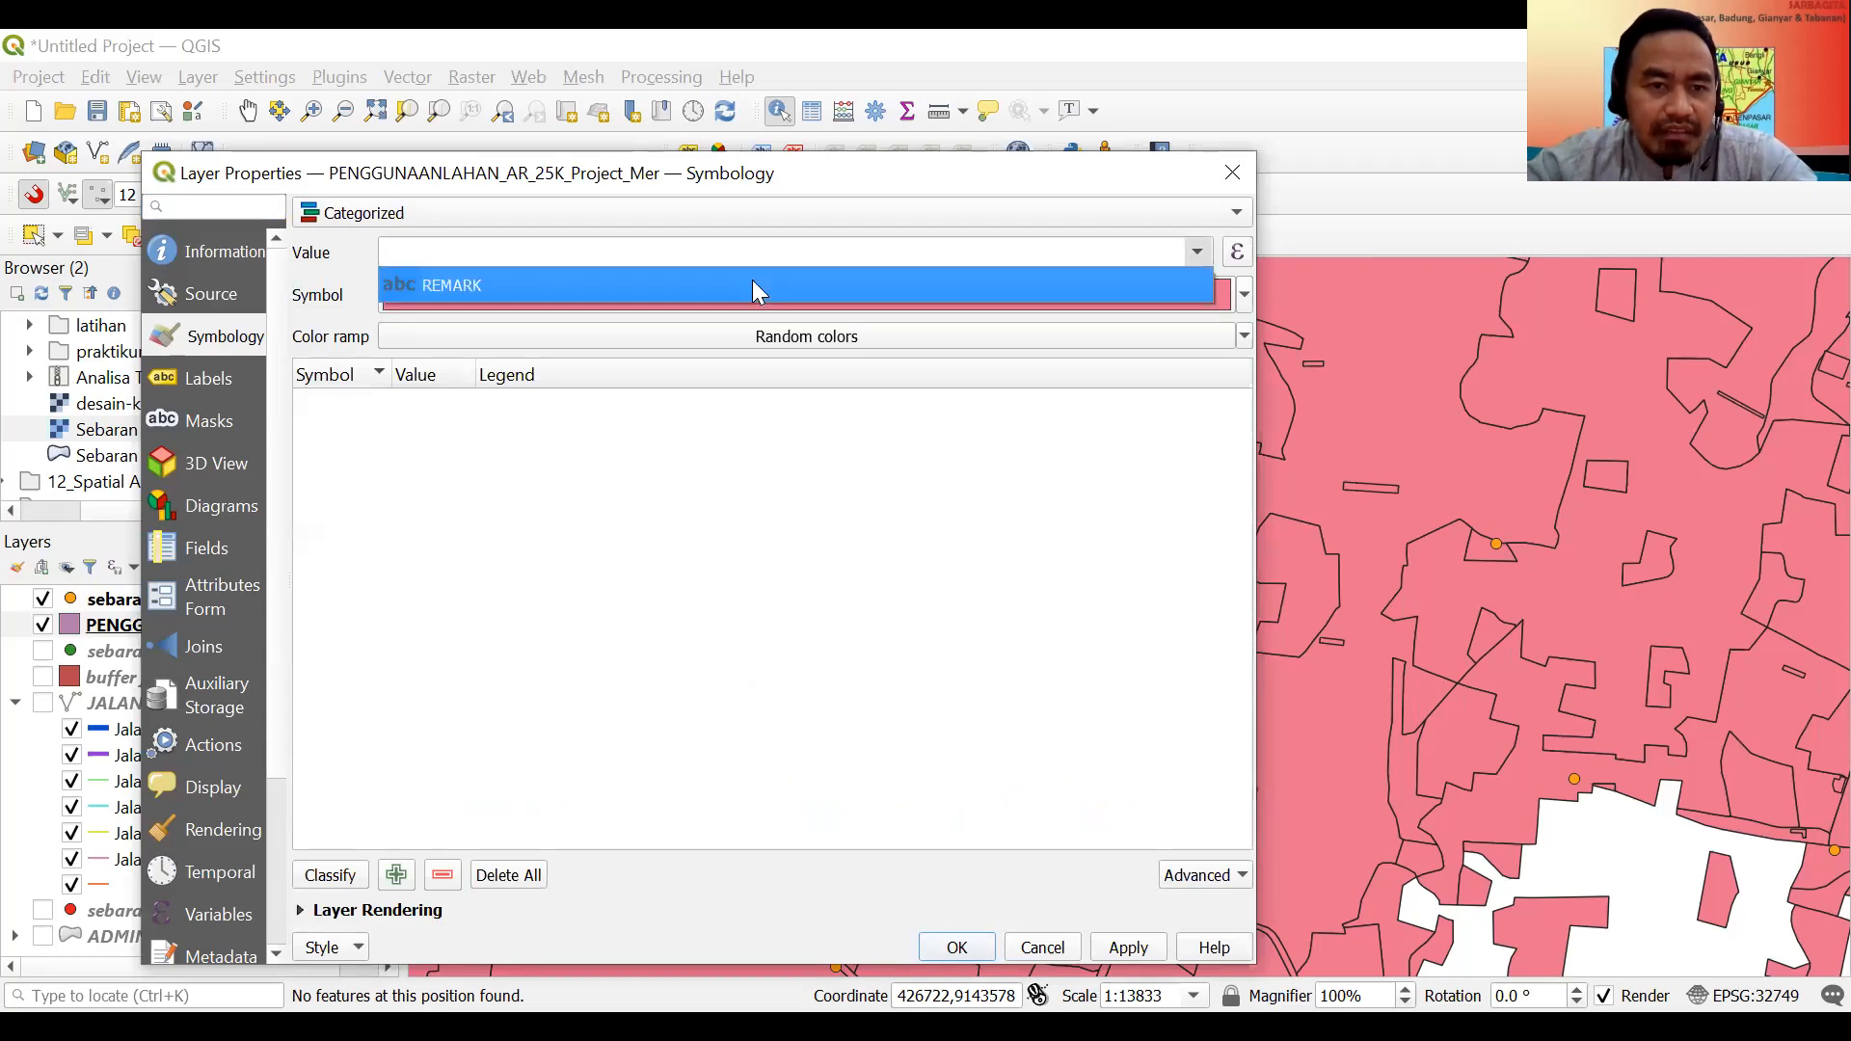
click(753, 279)
click(330, 874)
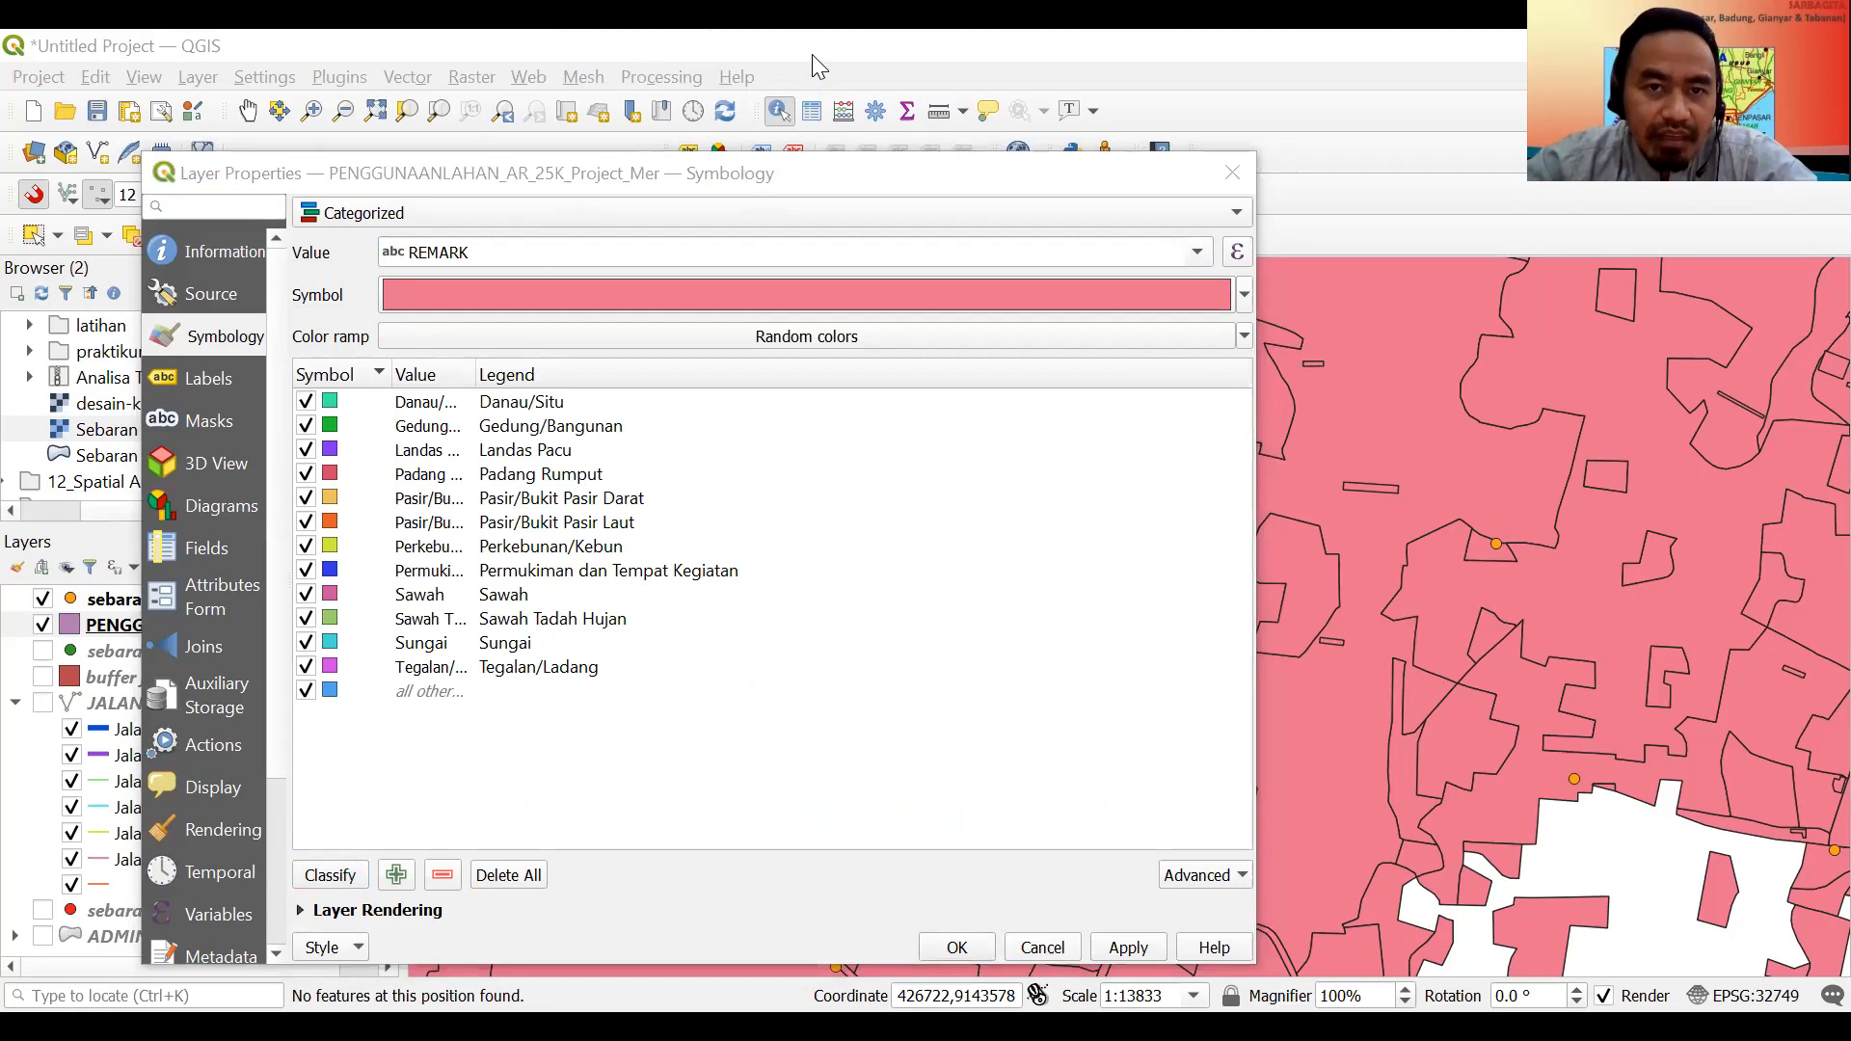
click(1128, 947)
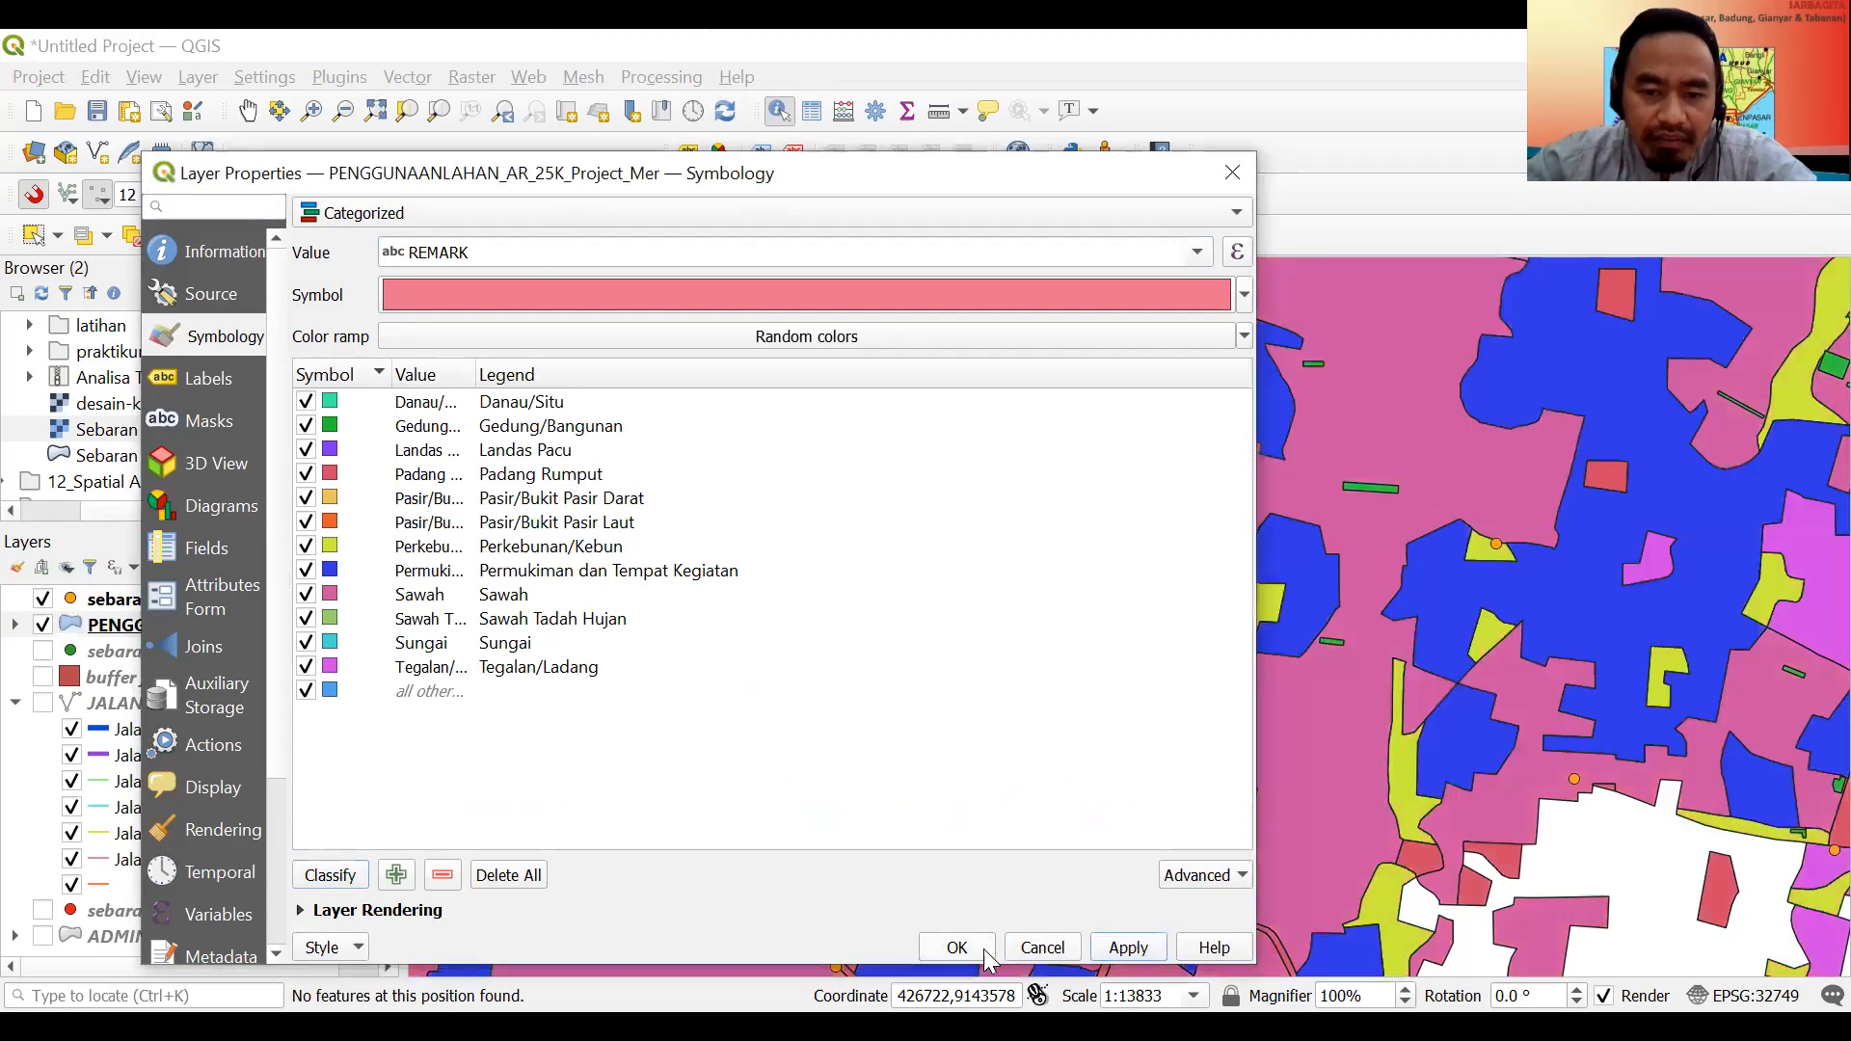
click(984, 949)
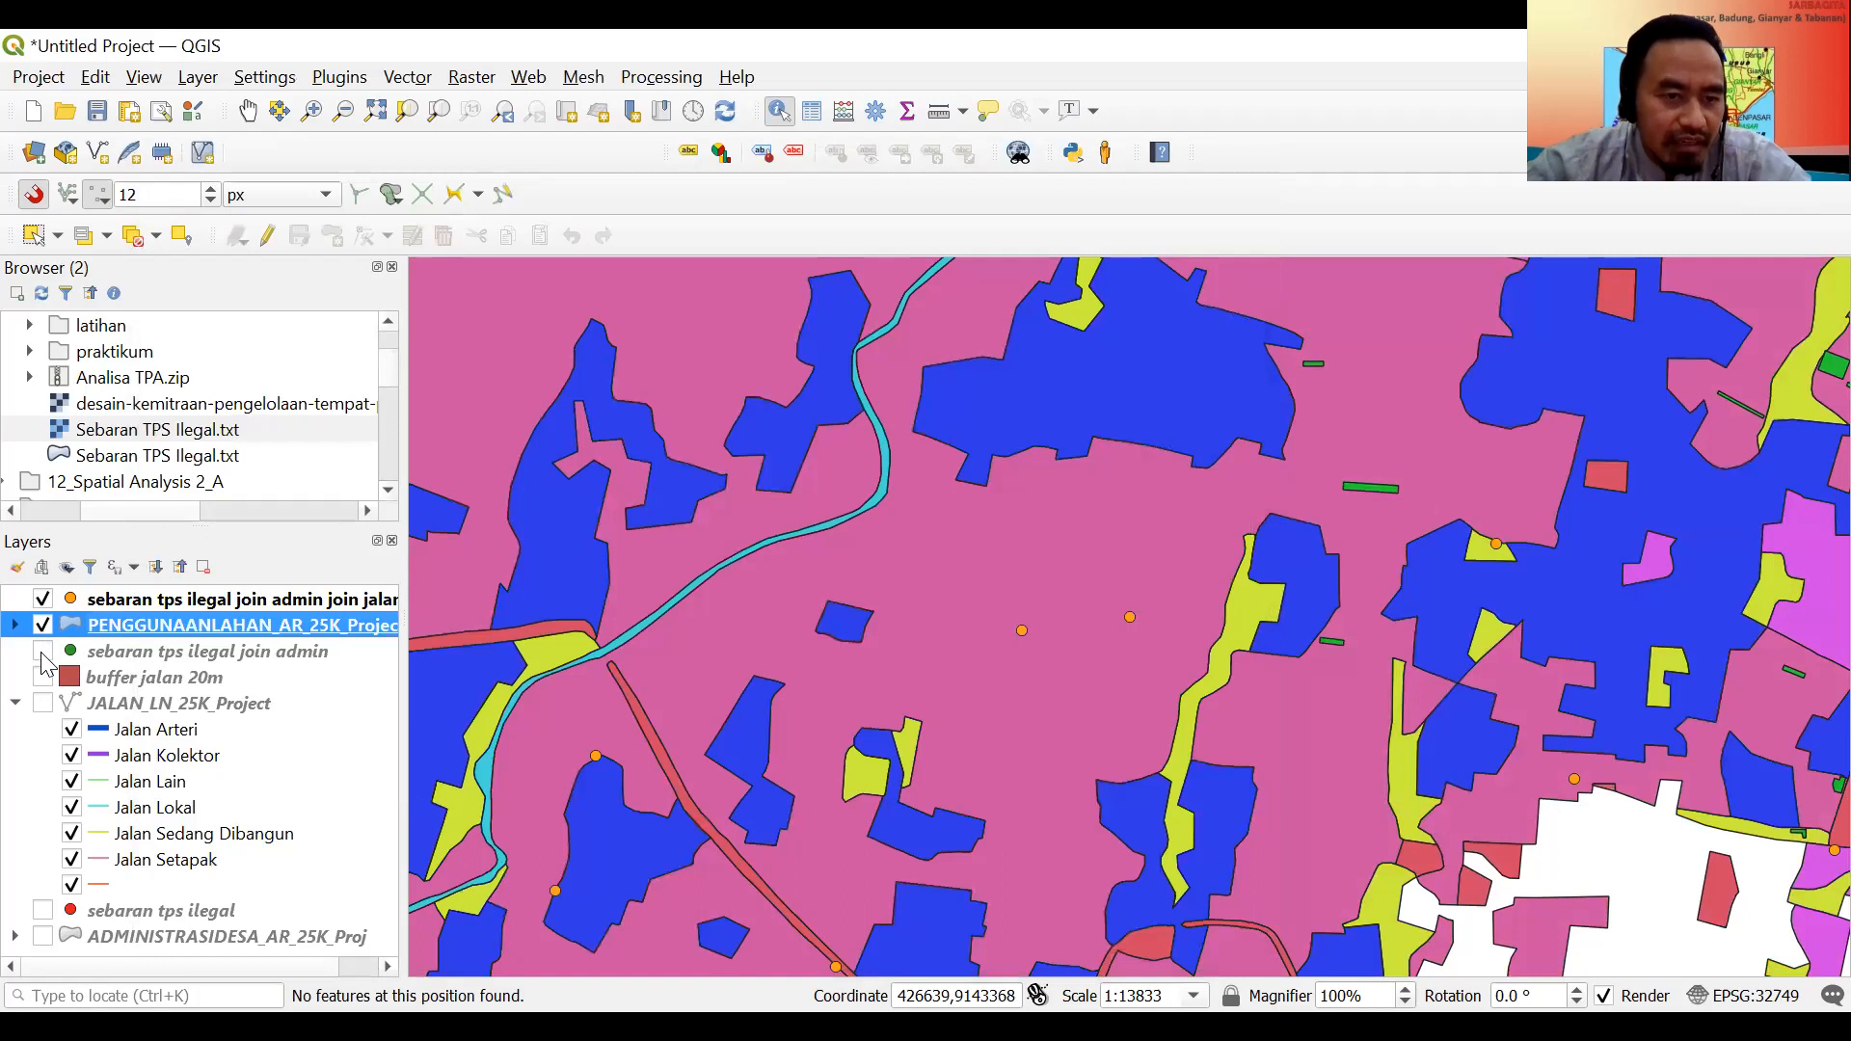
Toggle the land-use and sebaran tps ilegal join admin layers to compare them, leaving both hidden.
click(42, 652)
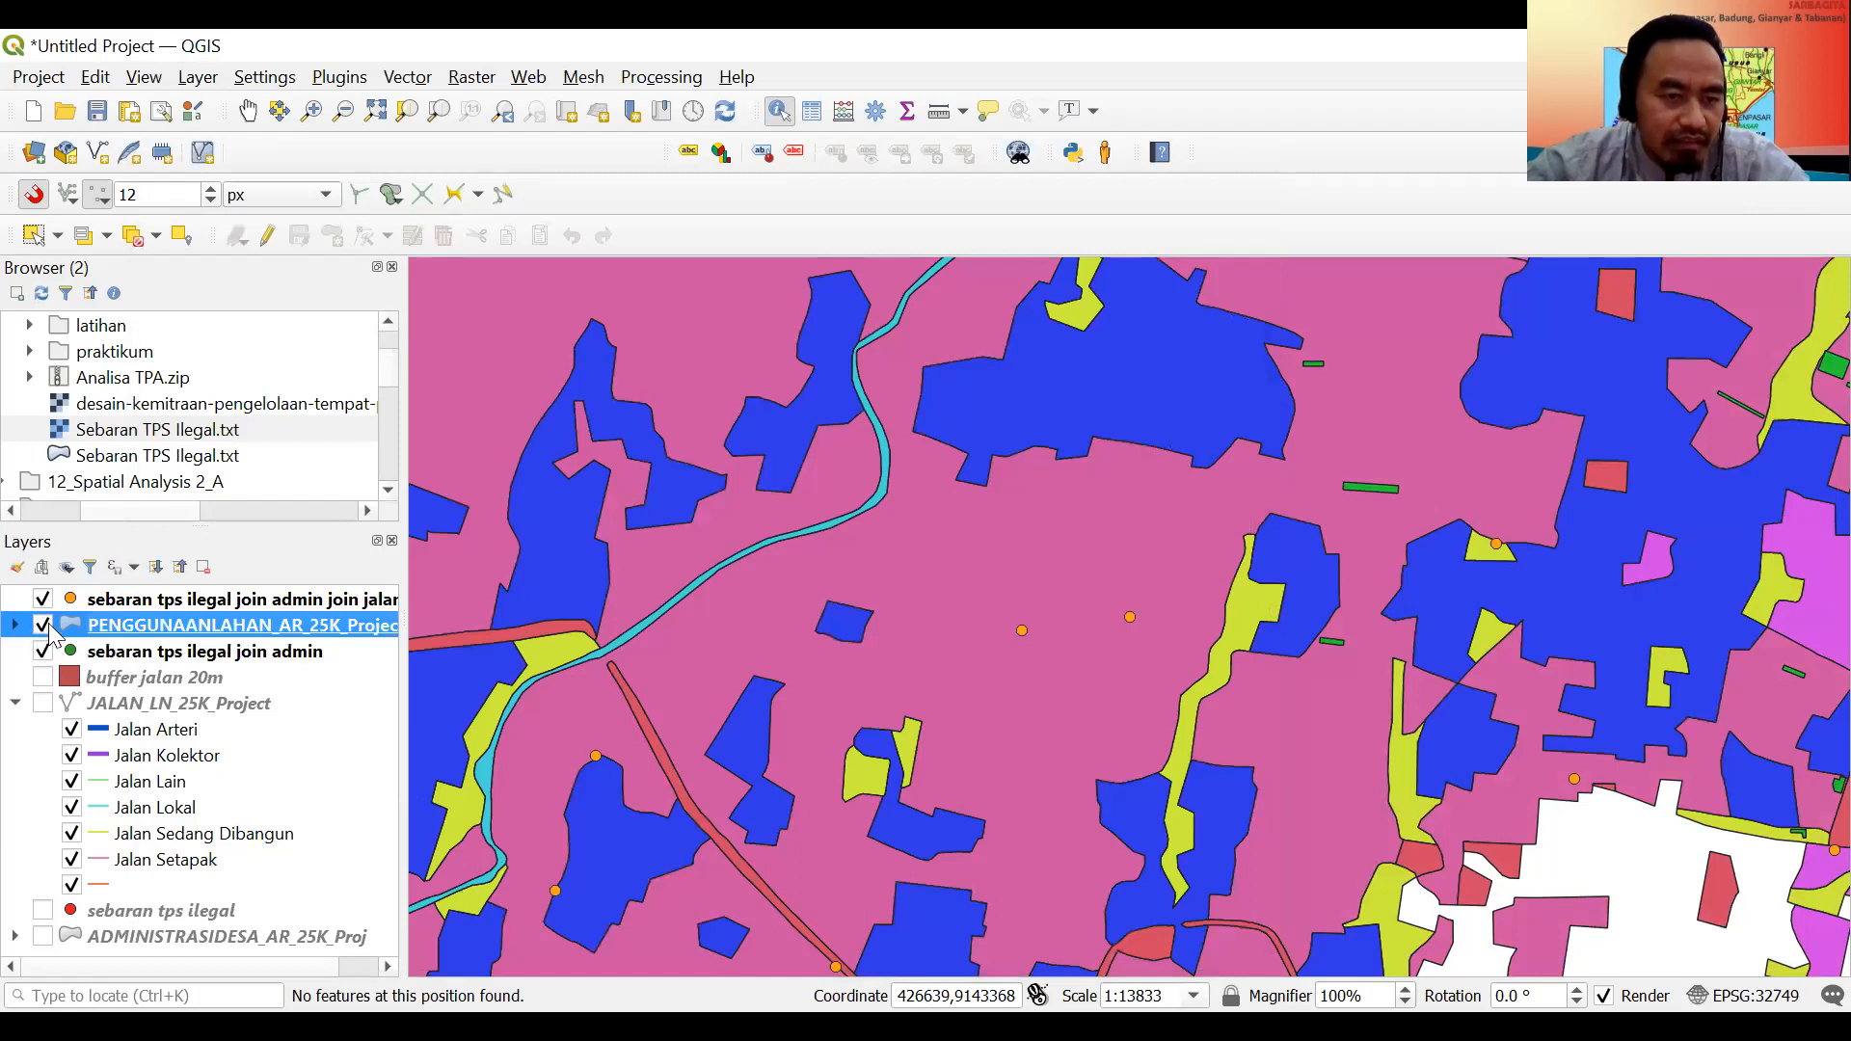
click(44, 627)
click(44, 627)
click(43, 653)
click(44, 626)
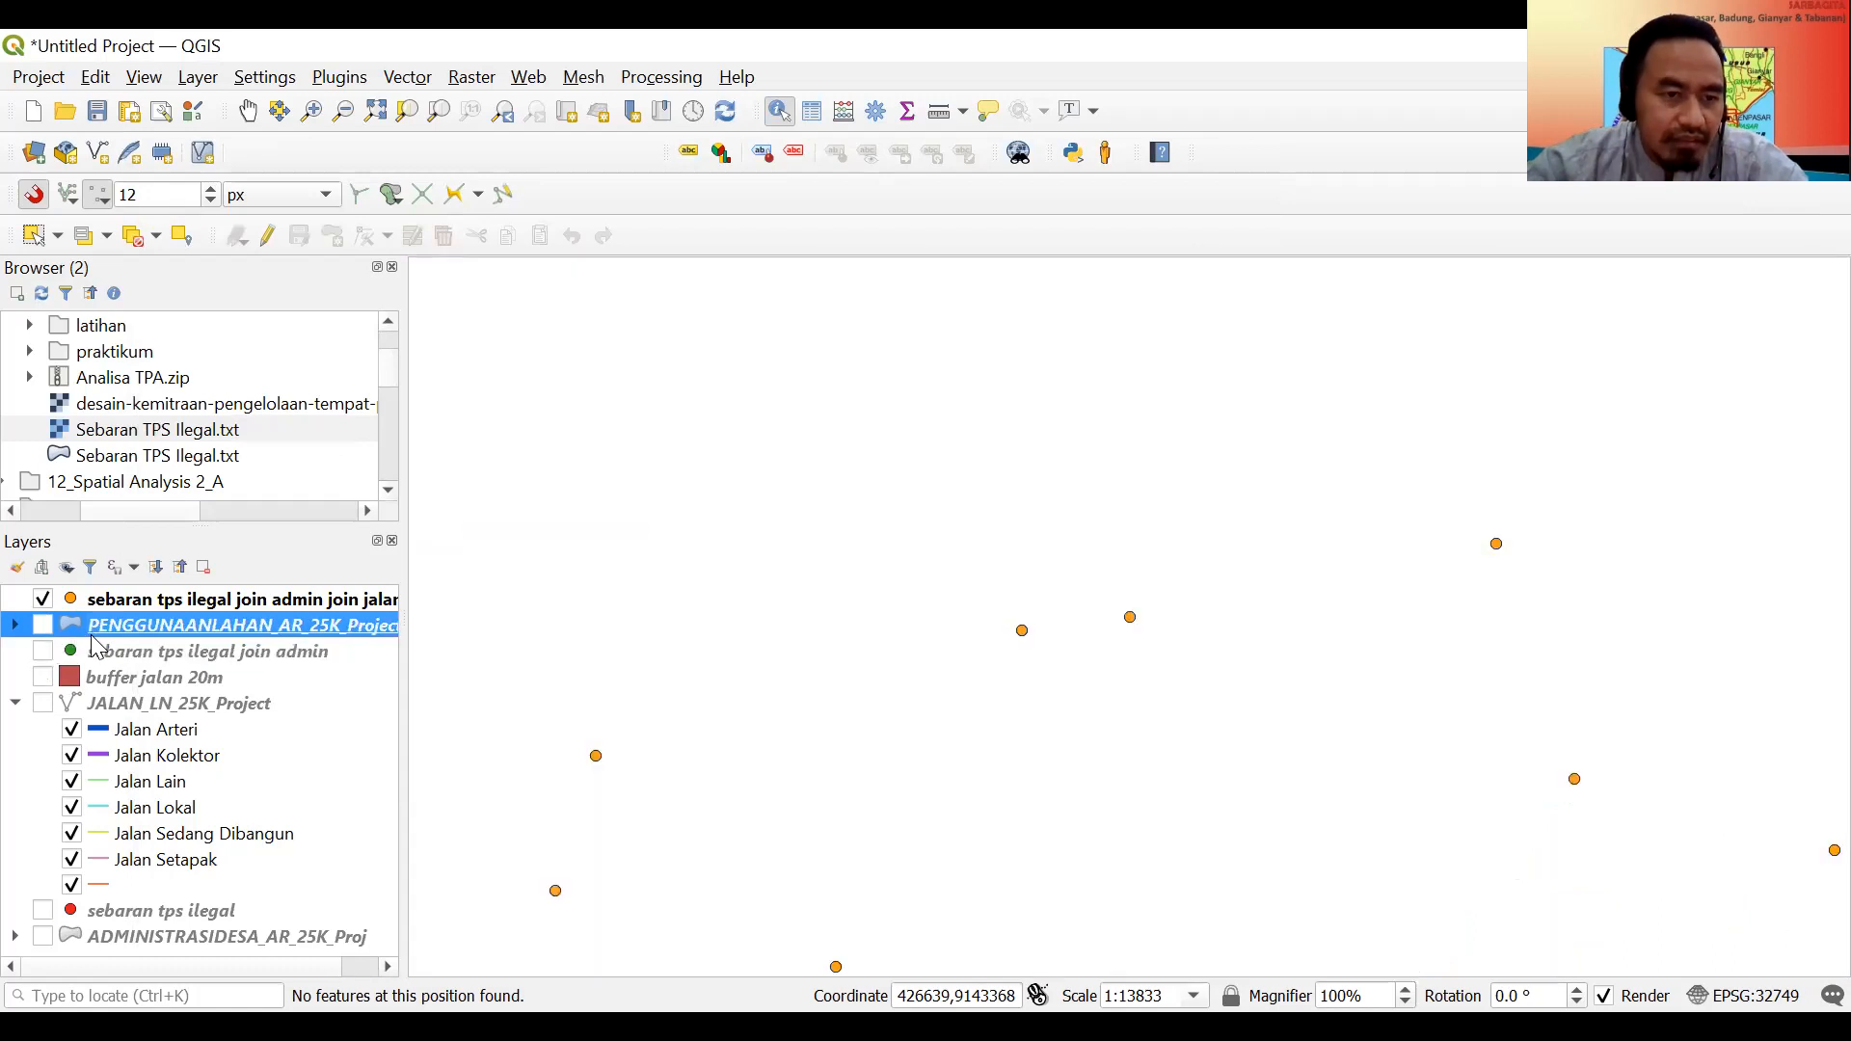
Show the sebaran tps ilegal join admin, buffer jalan 20m, JALAN_LN_25K_Project, sebaran tps ilegal and ADMINISTRASIDESA_AR_25K_Proj layers.
click(127, 600)
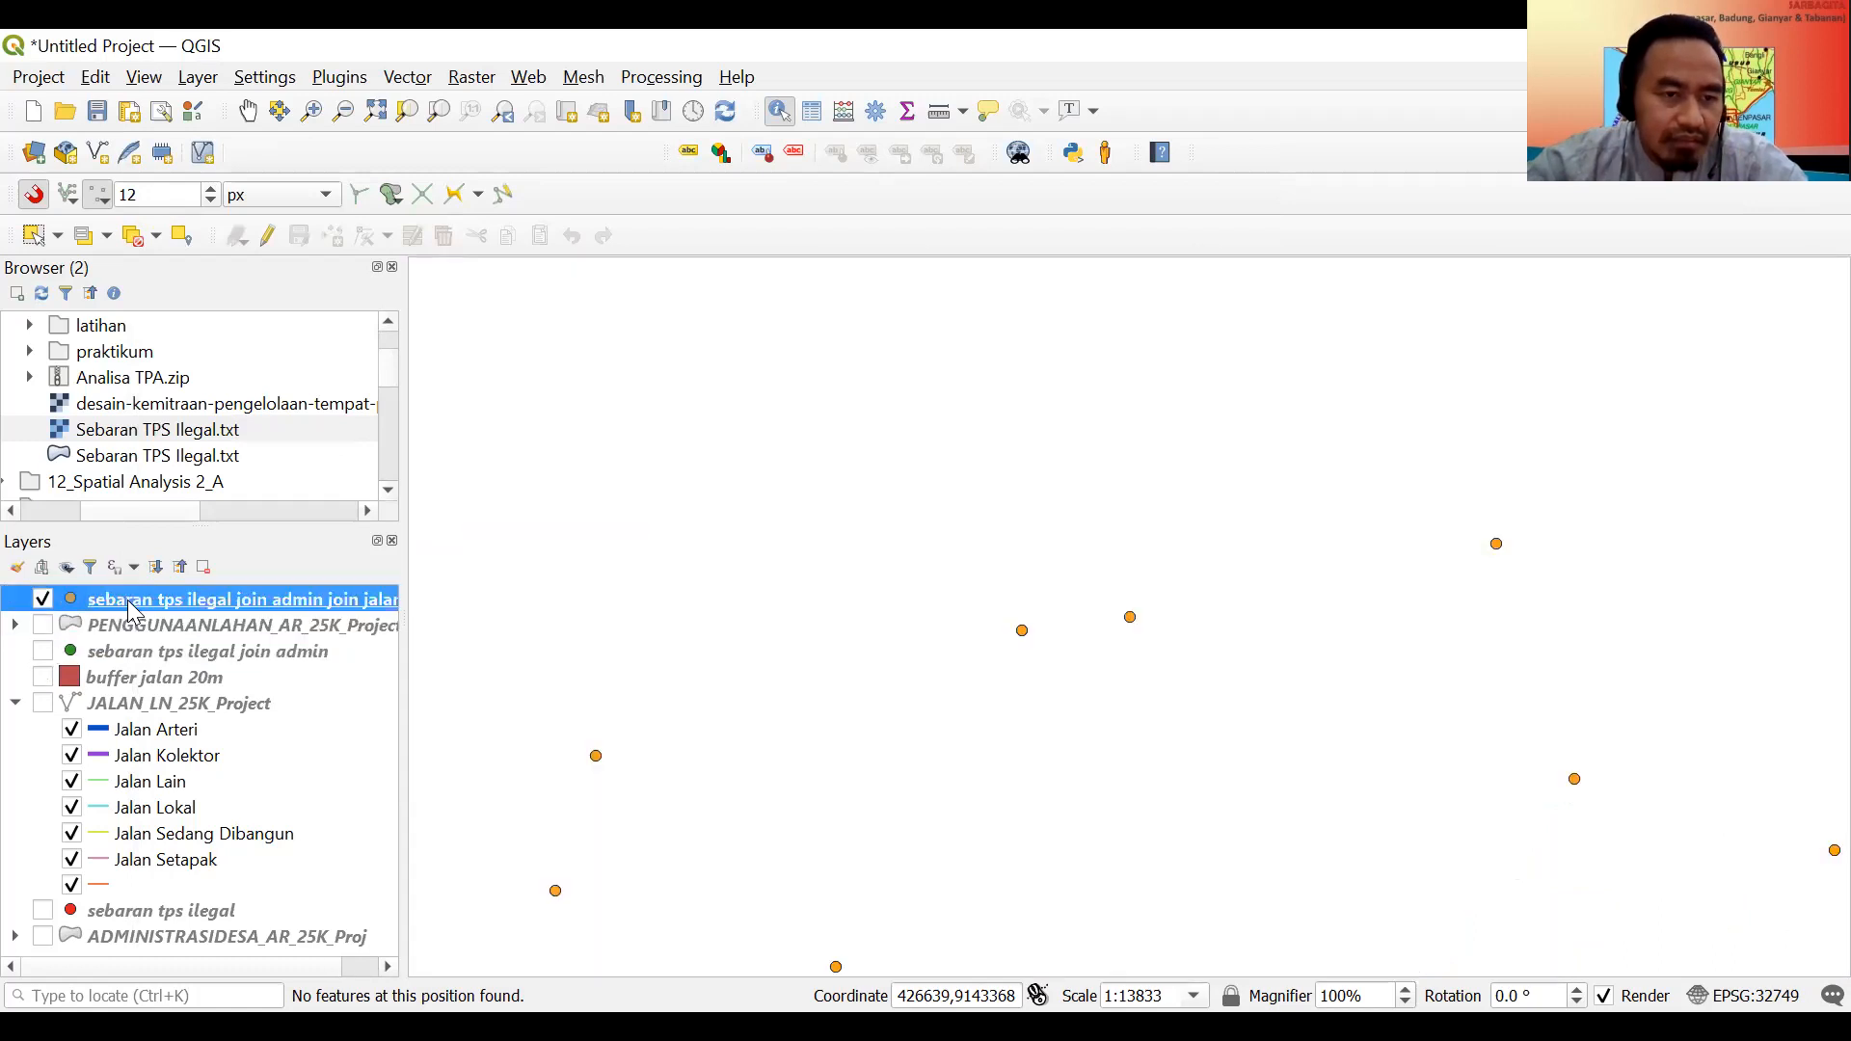
click(123, 652)
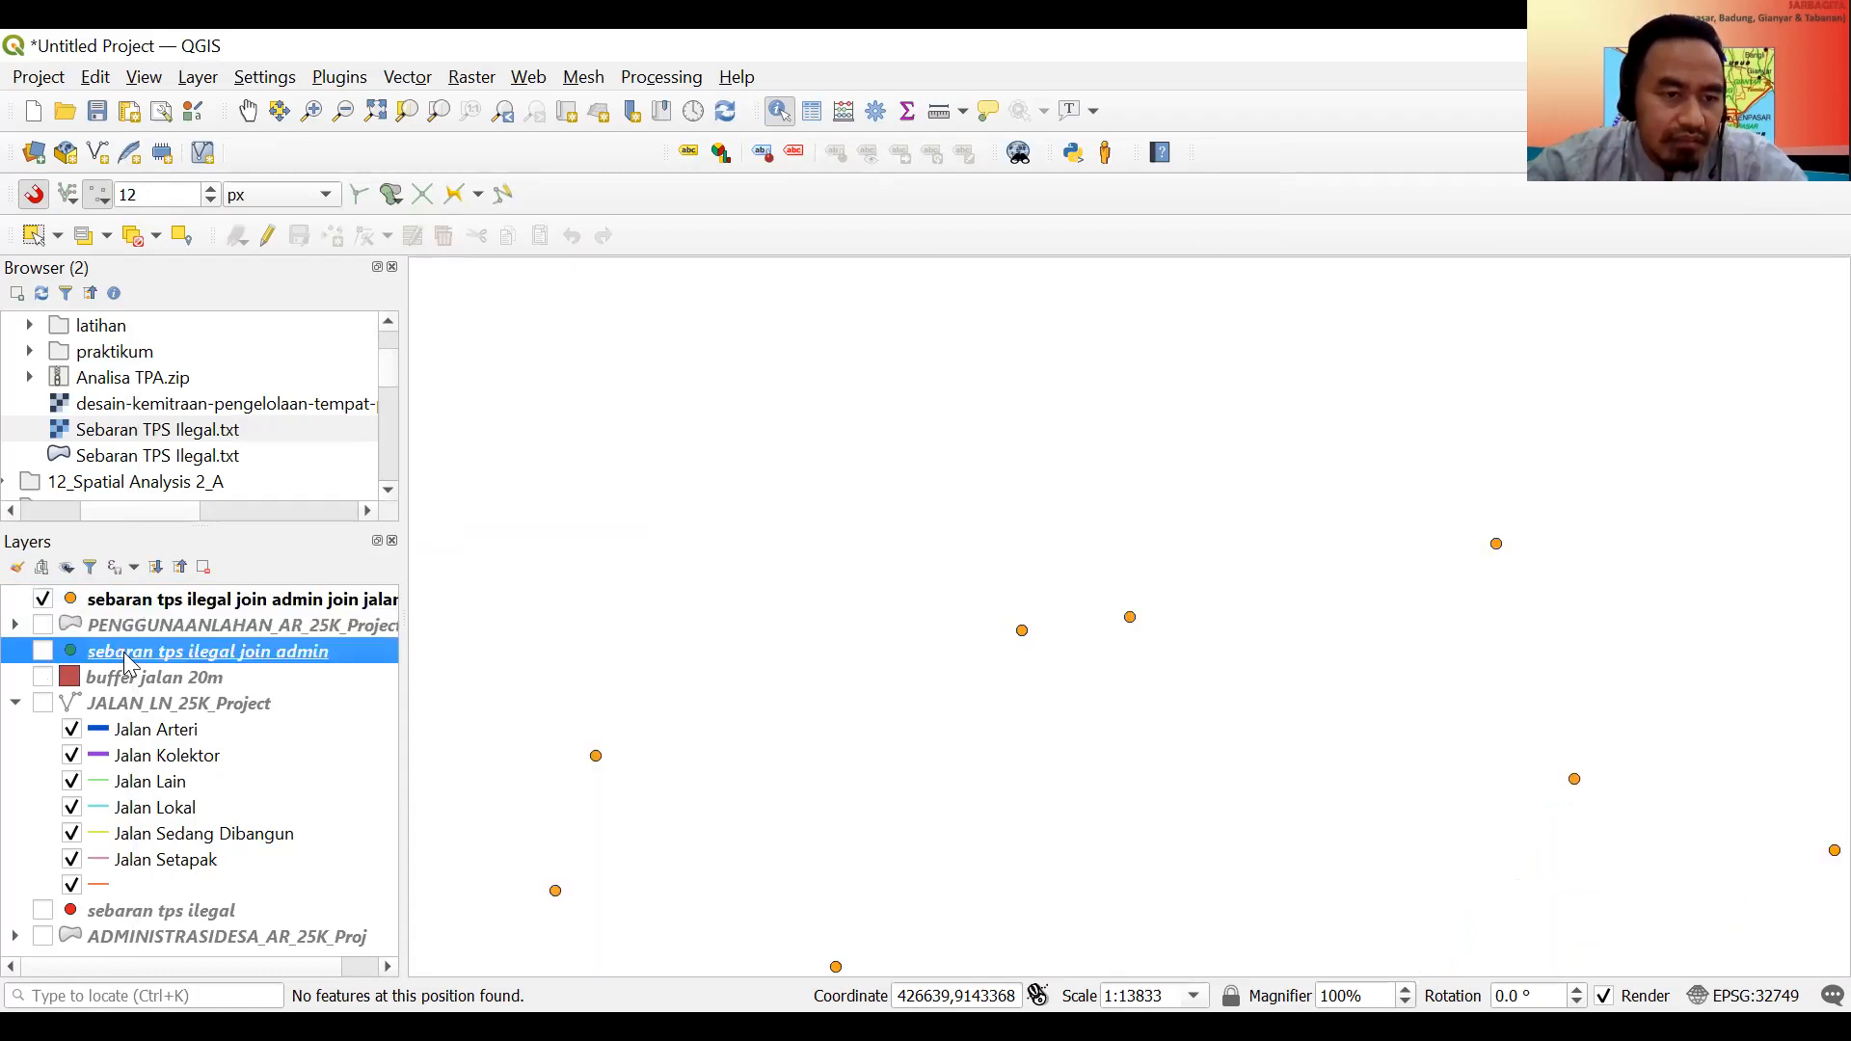
click(42, 653)
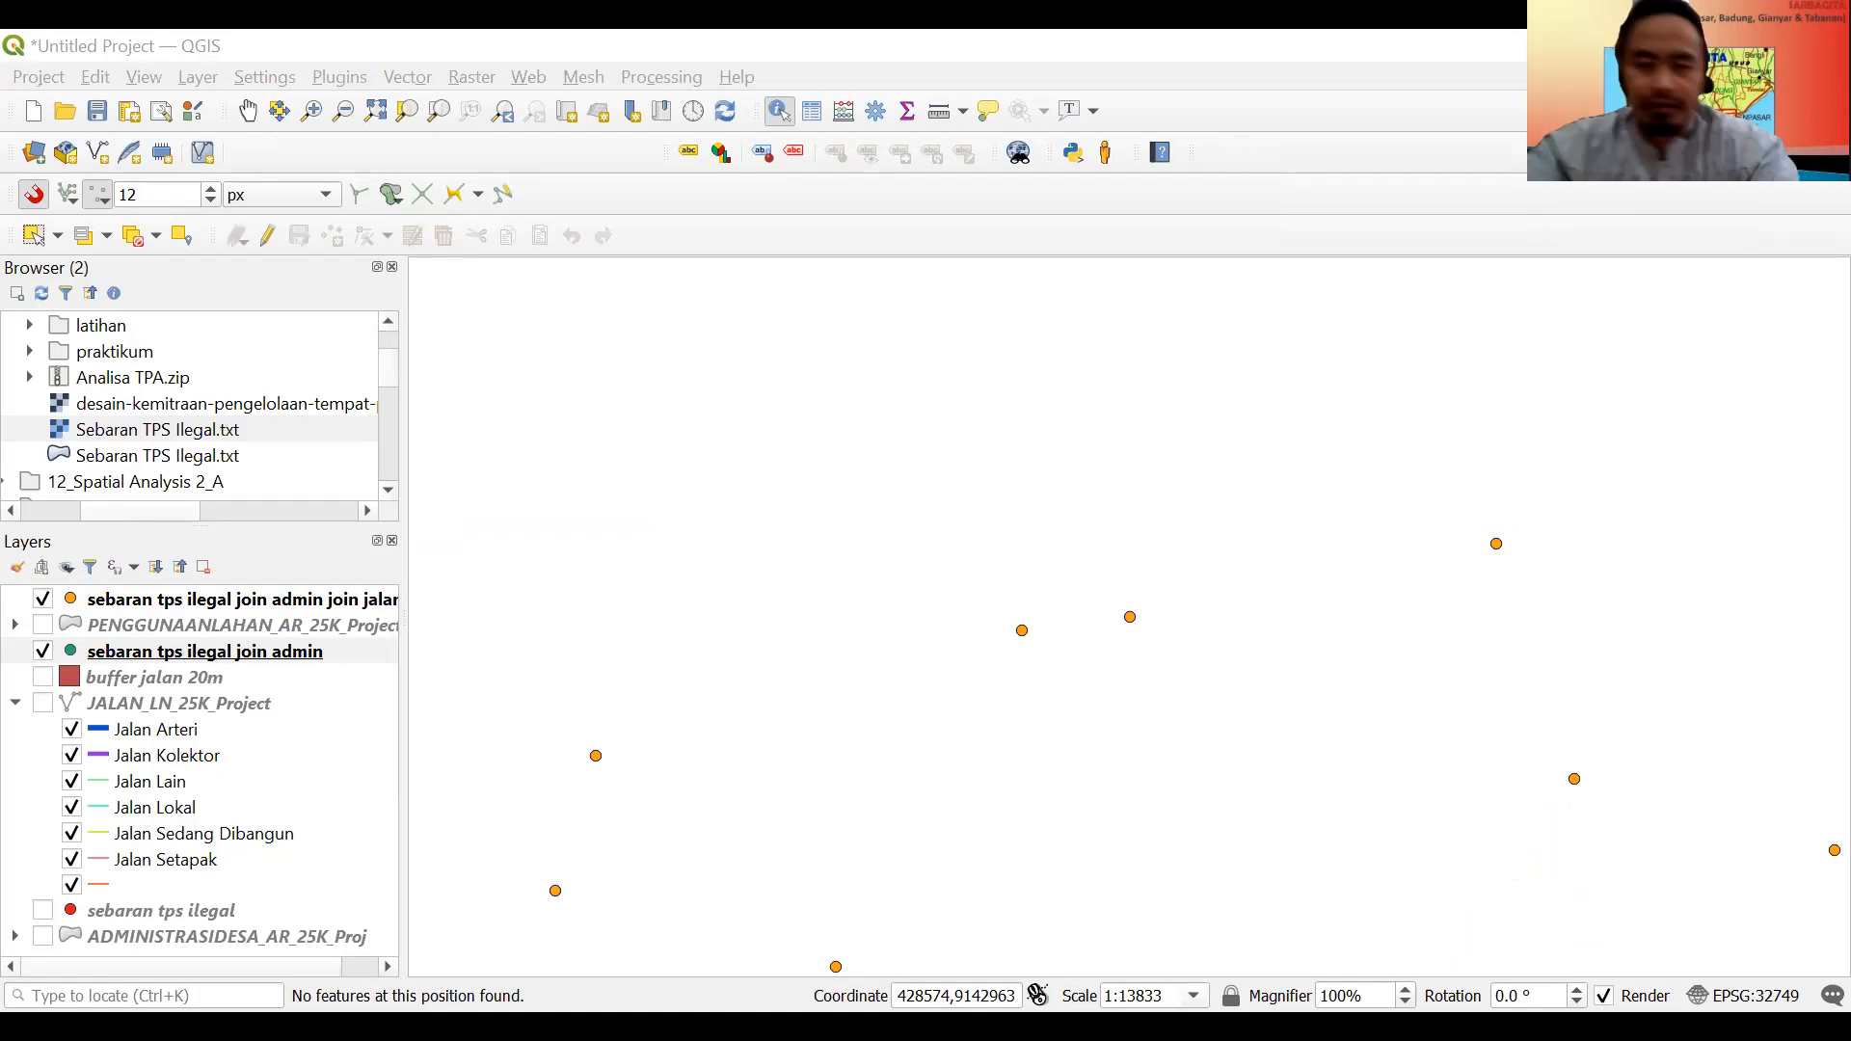
click(41, 679)
click(42, 703)
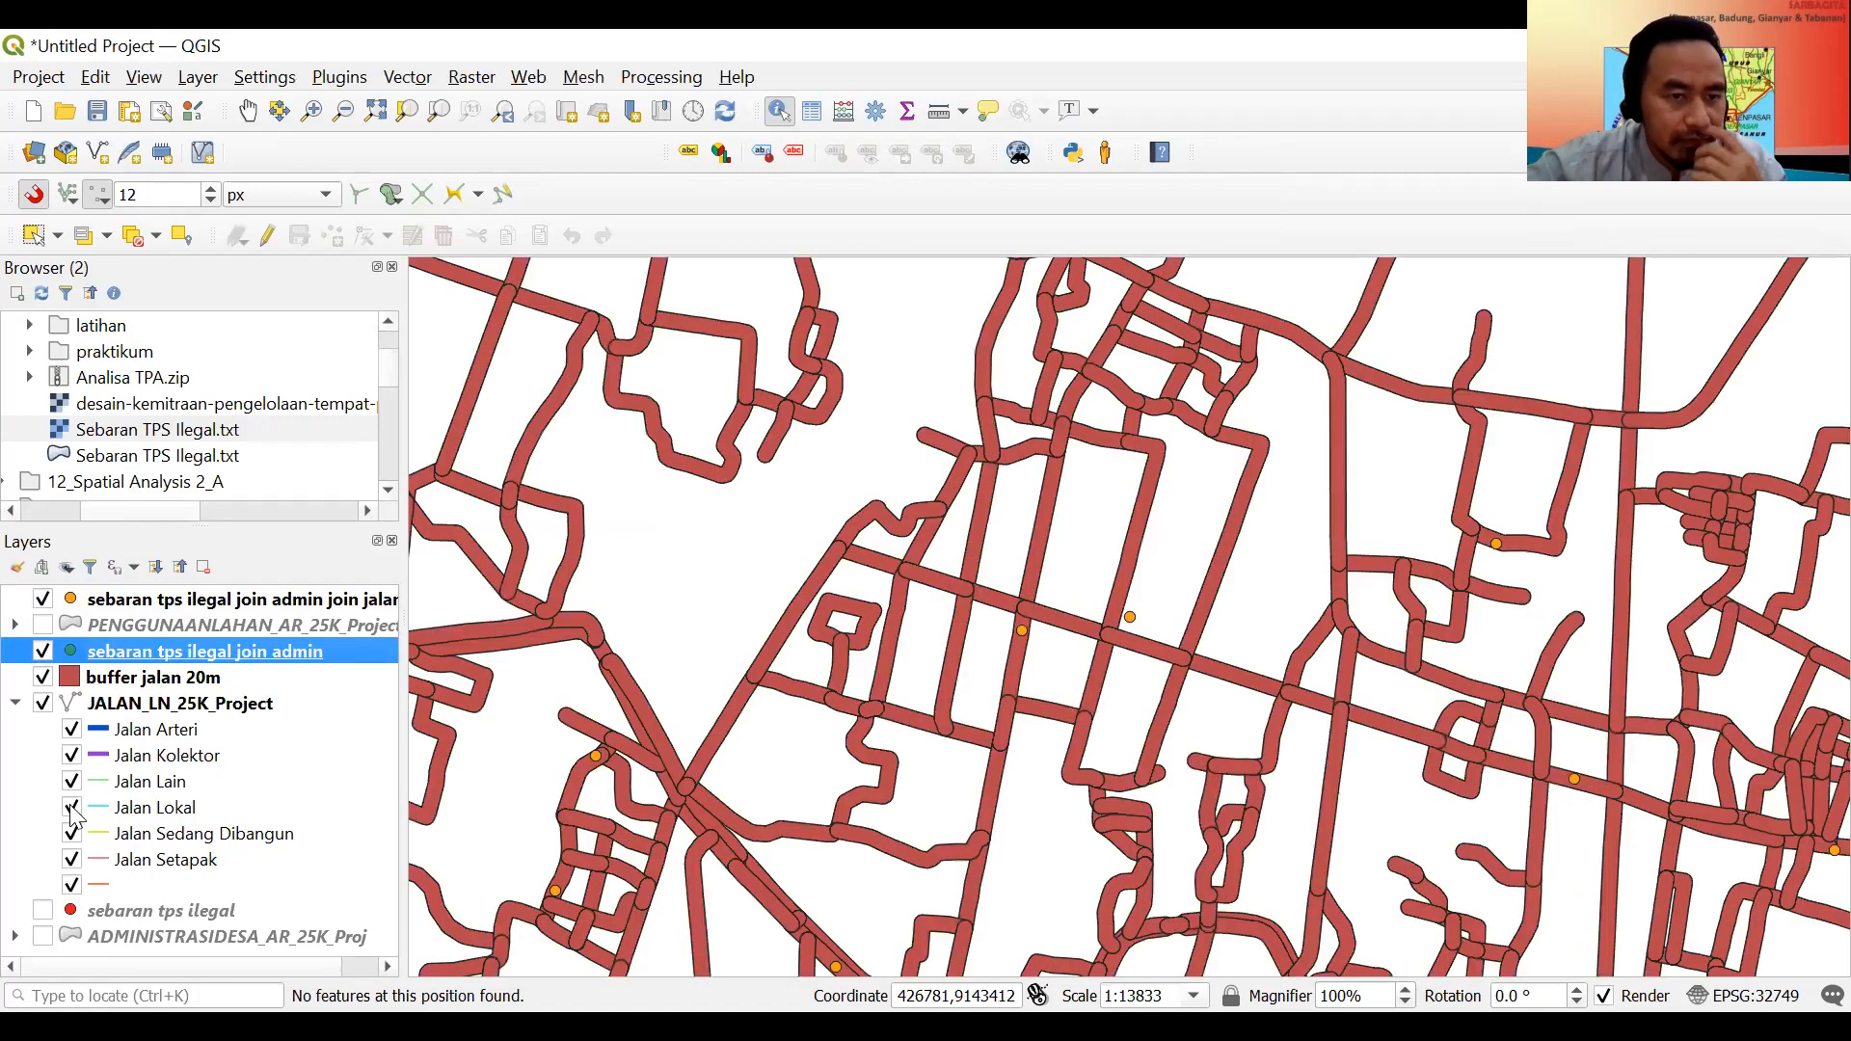
click(42, 912)
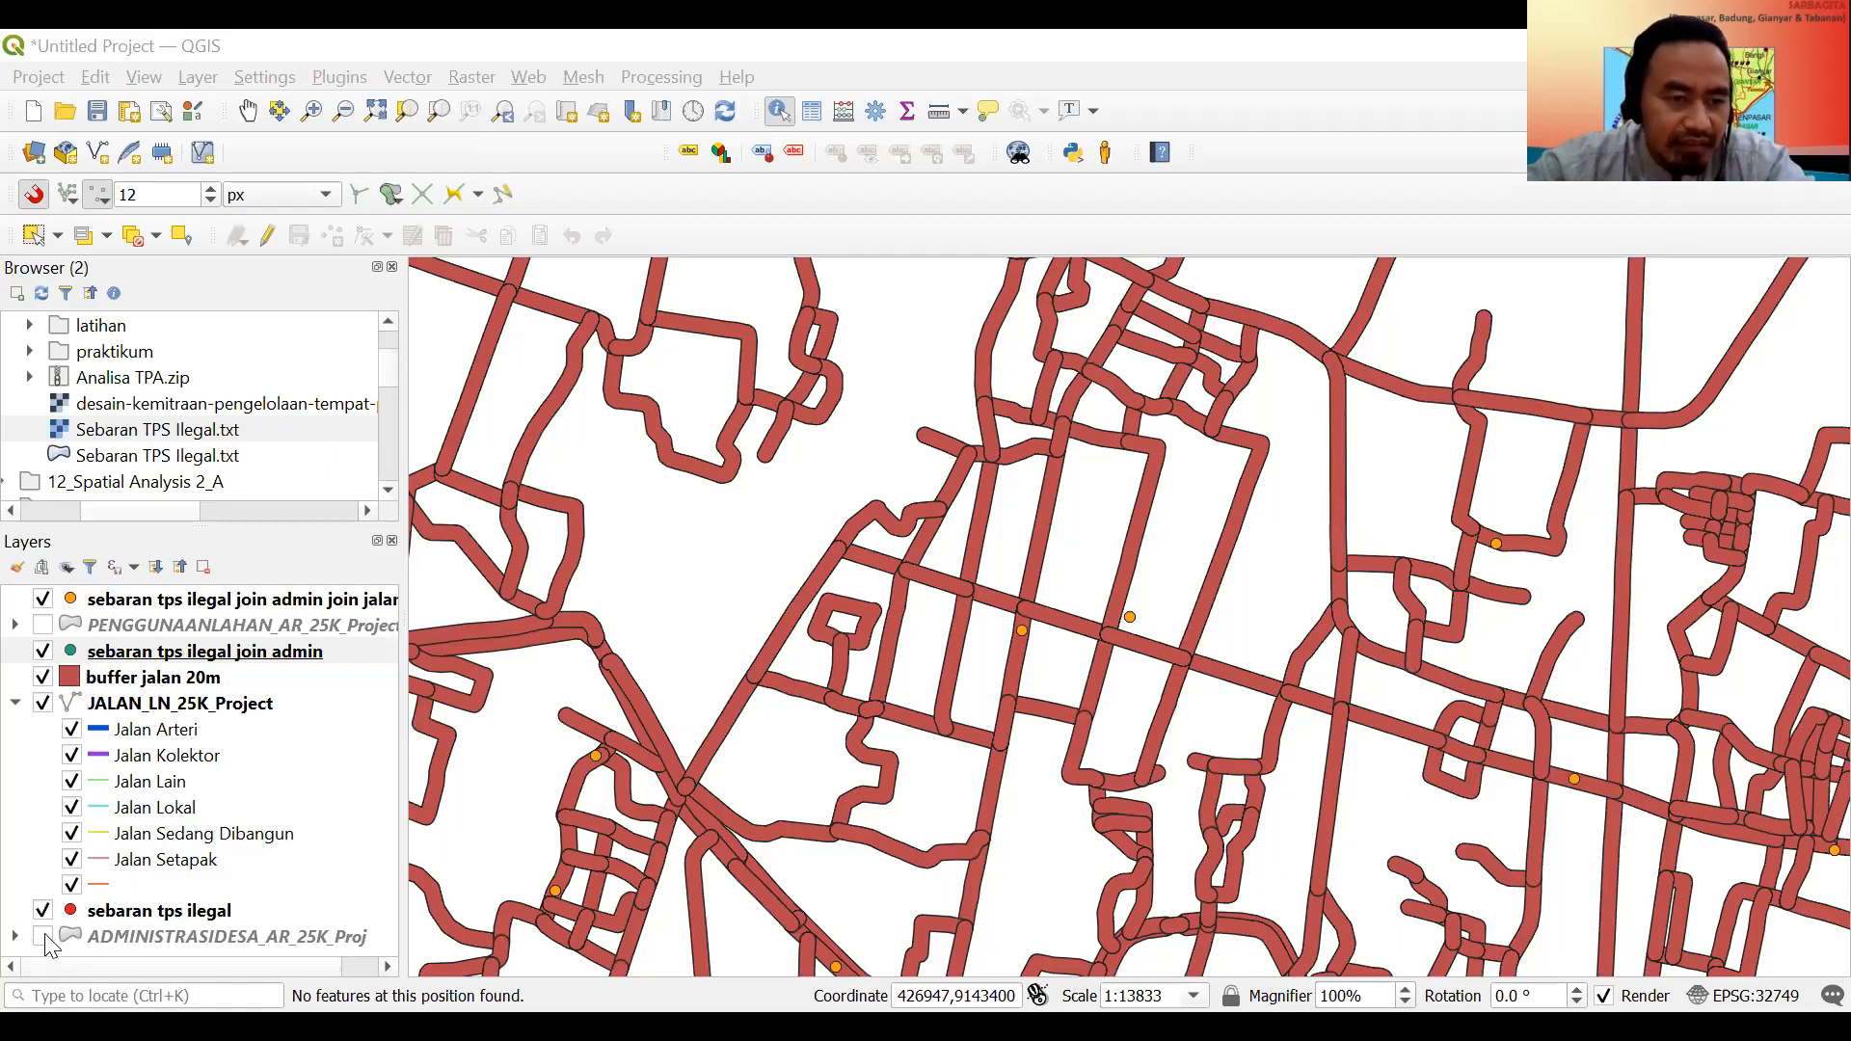
Hide the sebaran tps ilegal join admin join jalan and ADMINISTRASIDESA_AR_25K_Proj layers, keeping the join admin layer active.
click(94, 653)
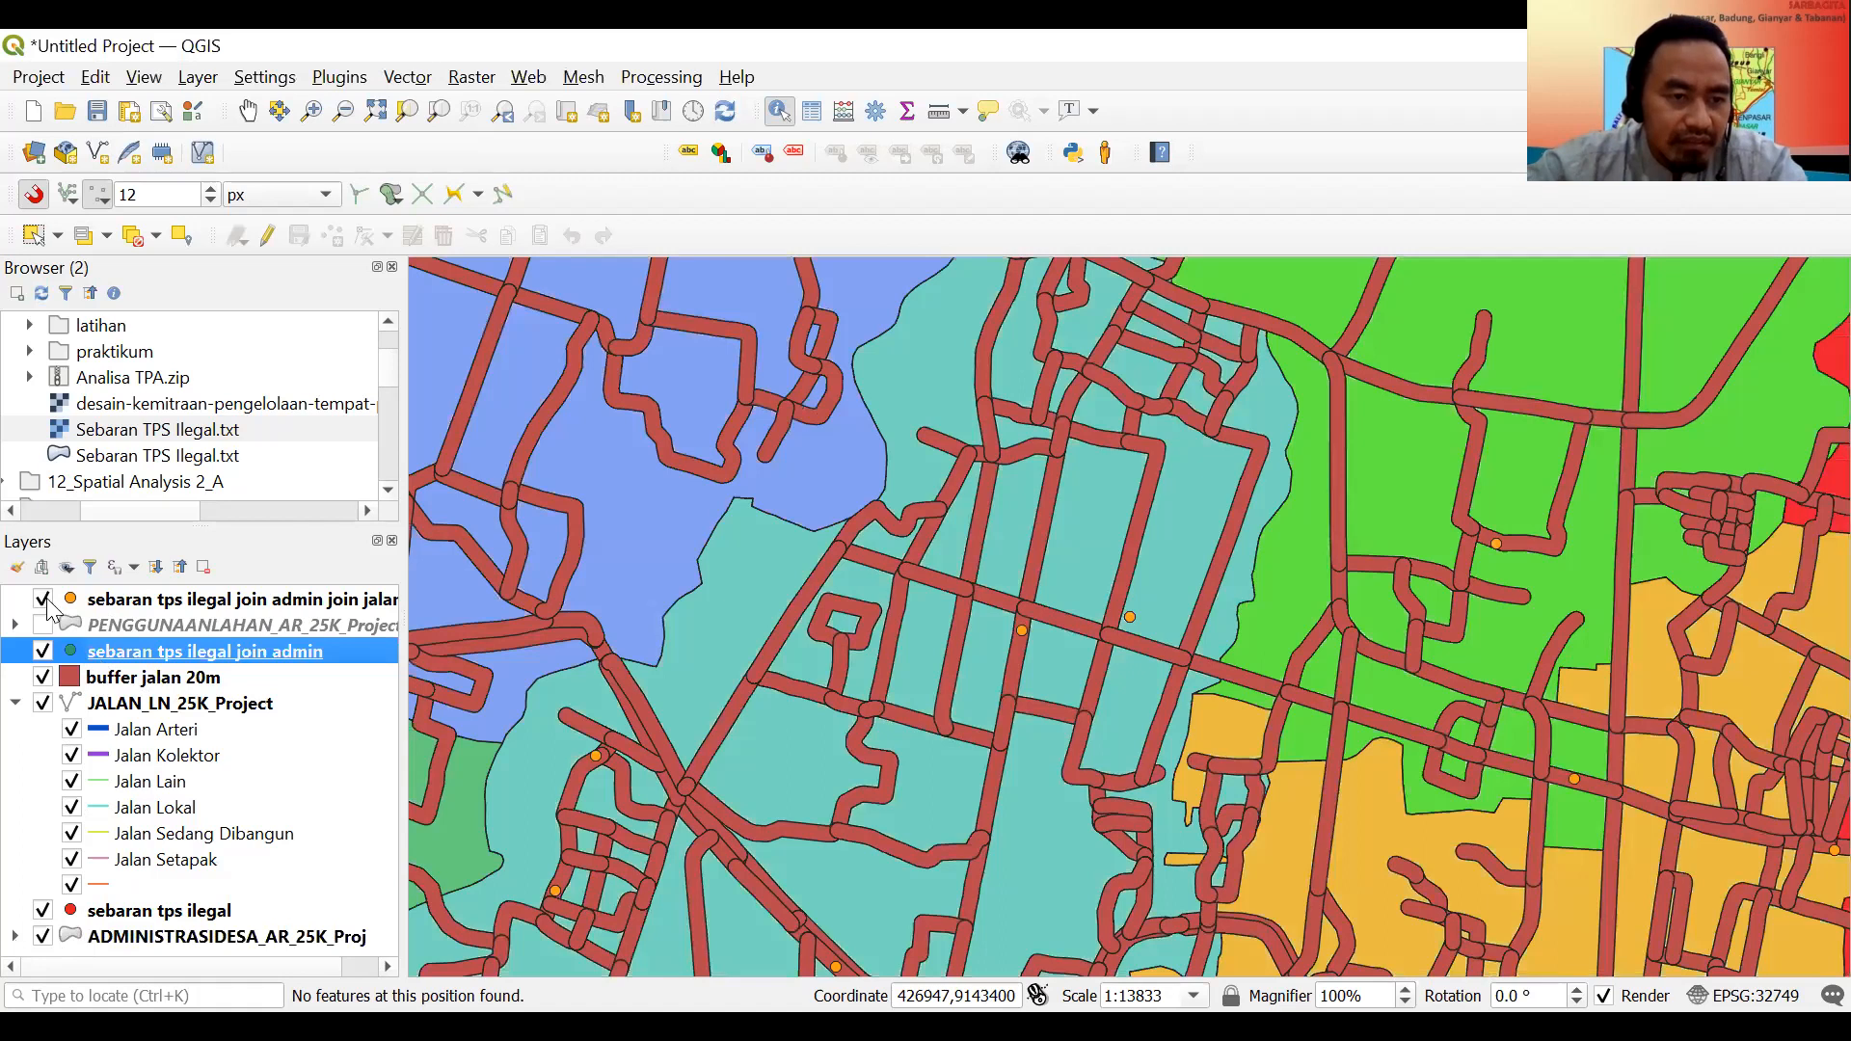
click(42, 600)
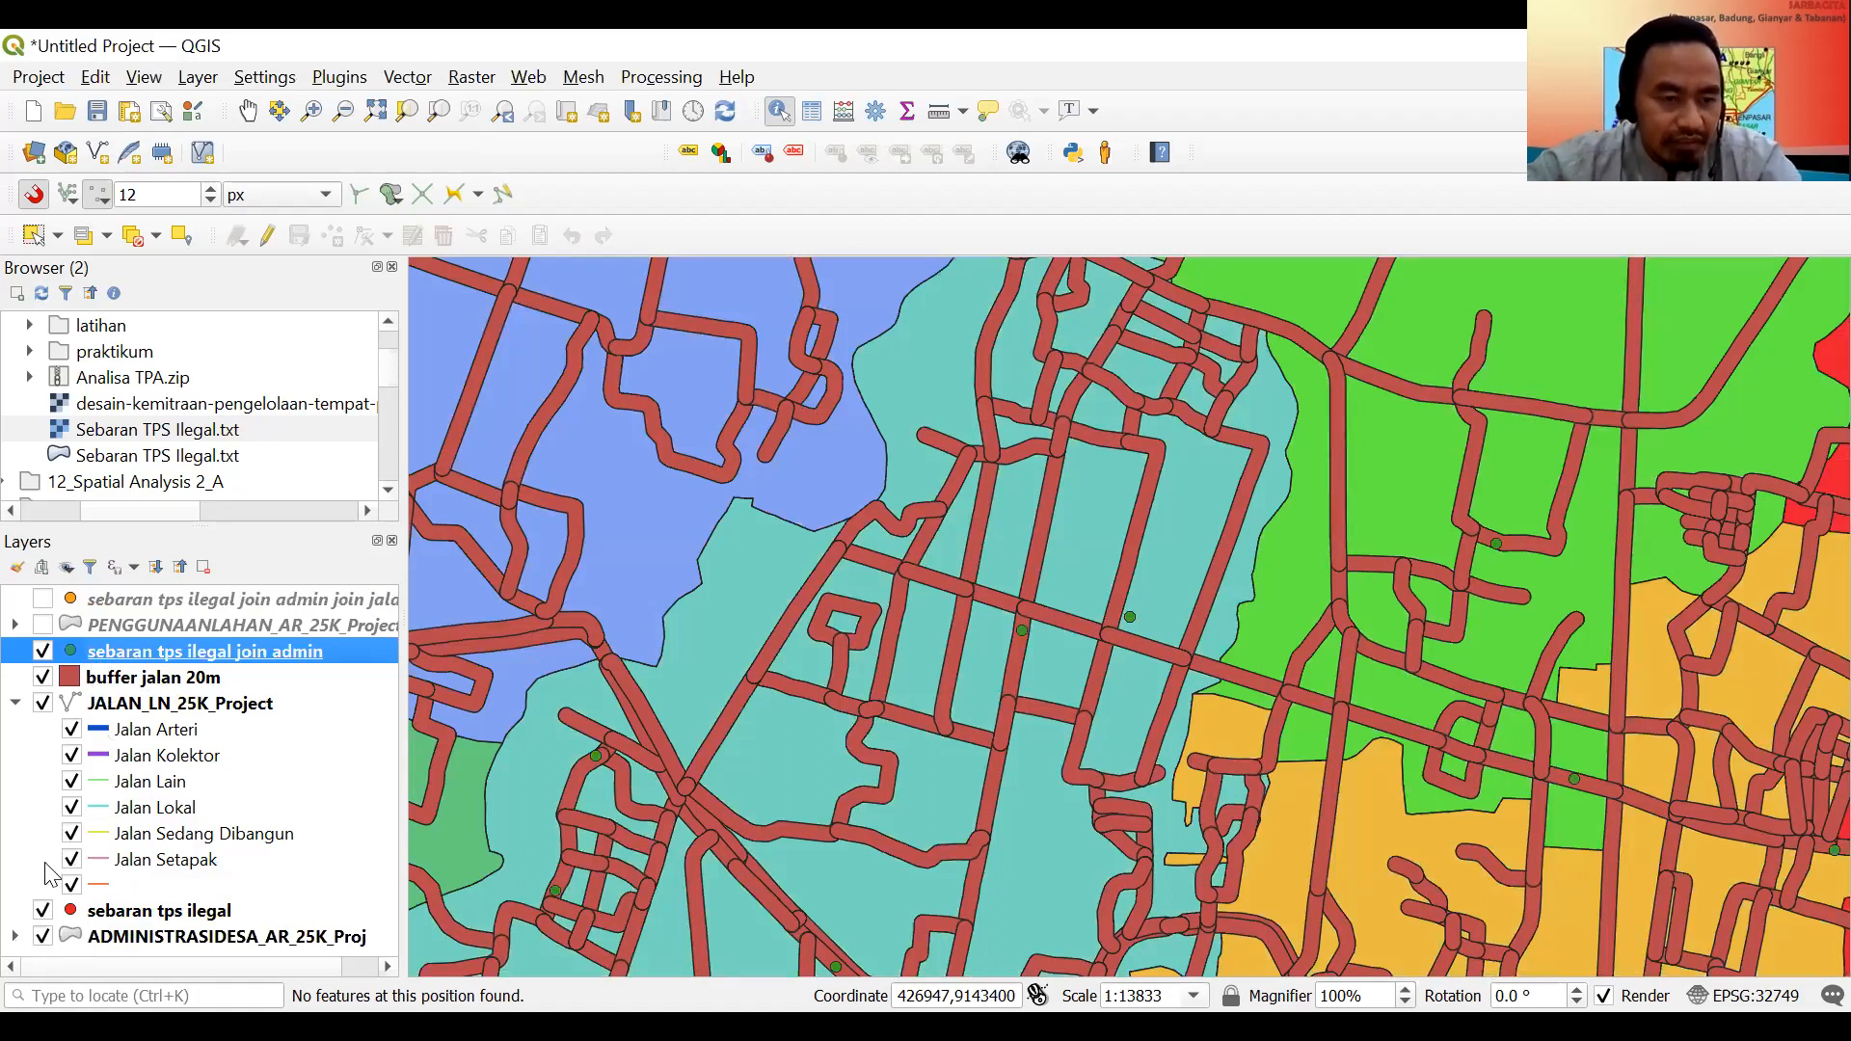
click(43, 937)
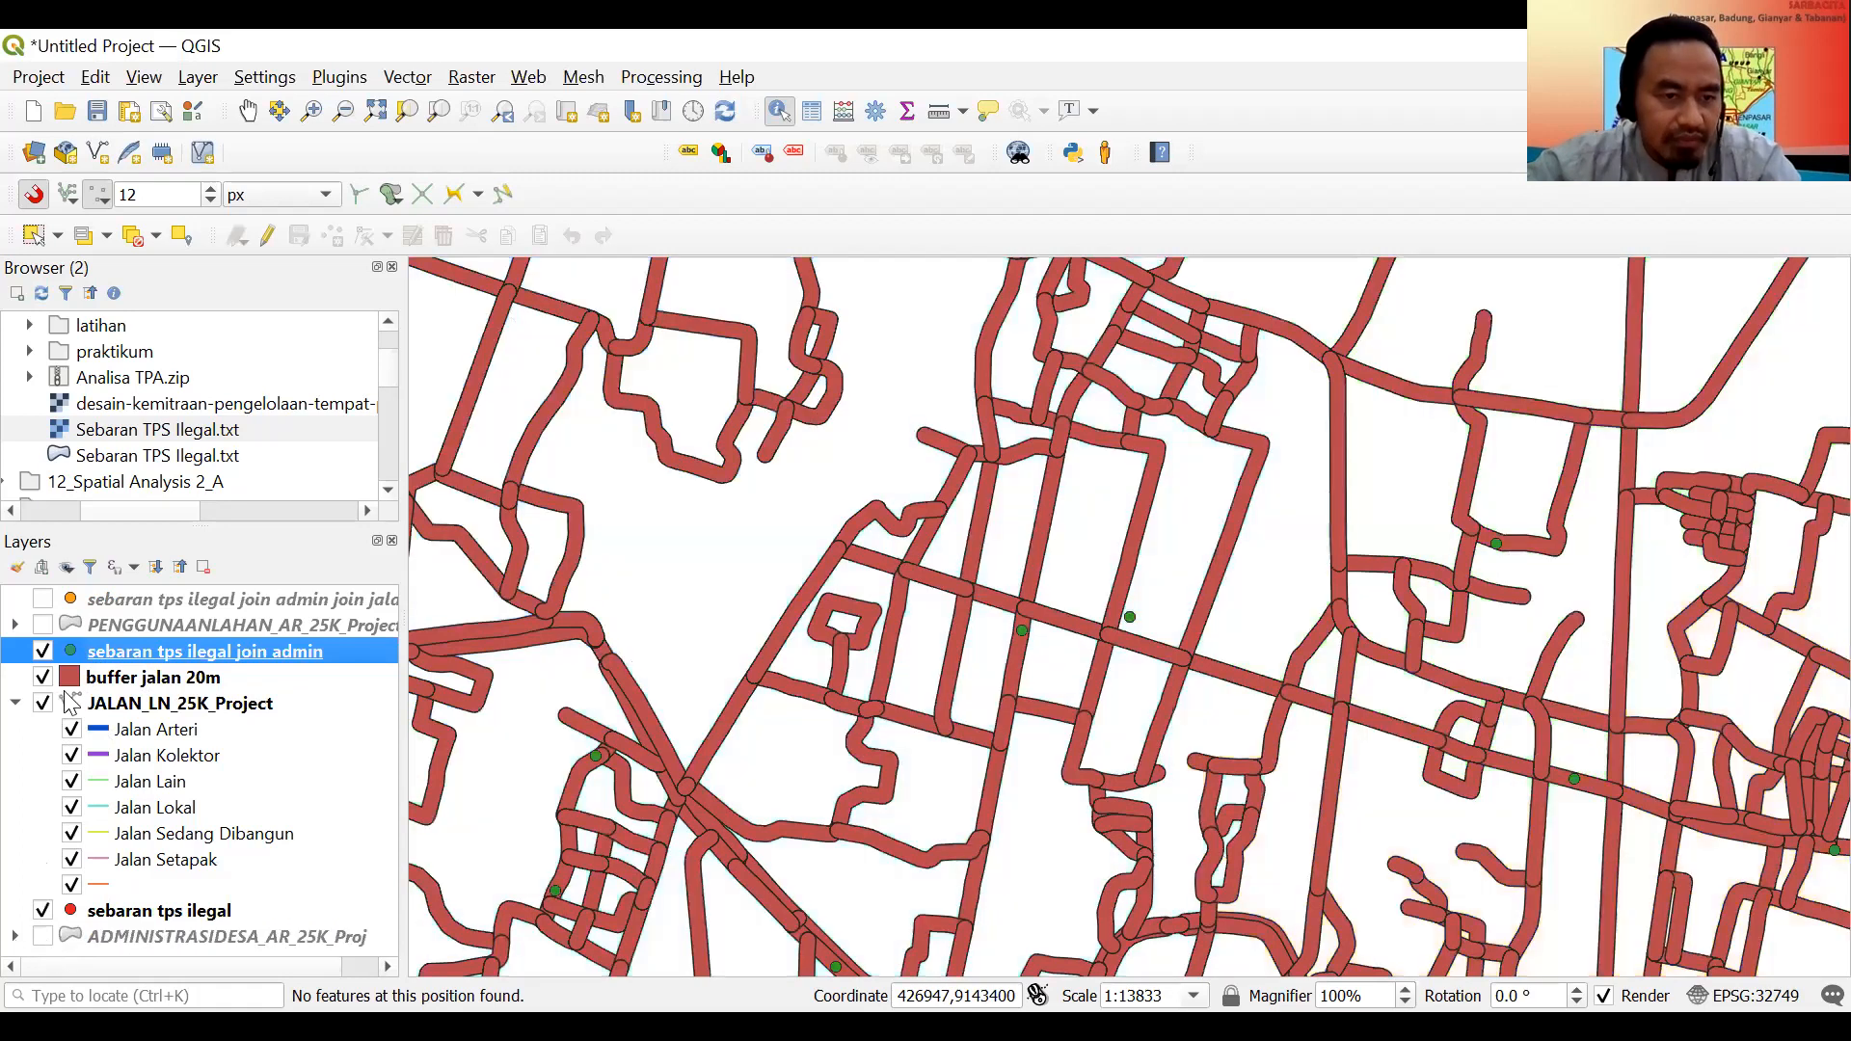
Remove the sebaran tps ilegal join admin, buffer jalan 20m, JALAN_LN_25K_Project, sebaran tps ilegal and ADMINISTRASIDESA_AR_25K_Proj layers from the project.
click(42, 678)
click(42, 678)
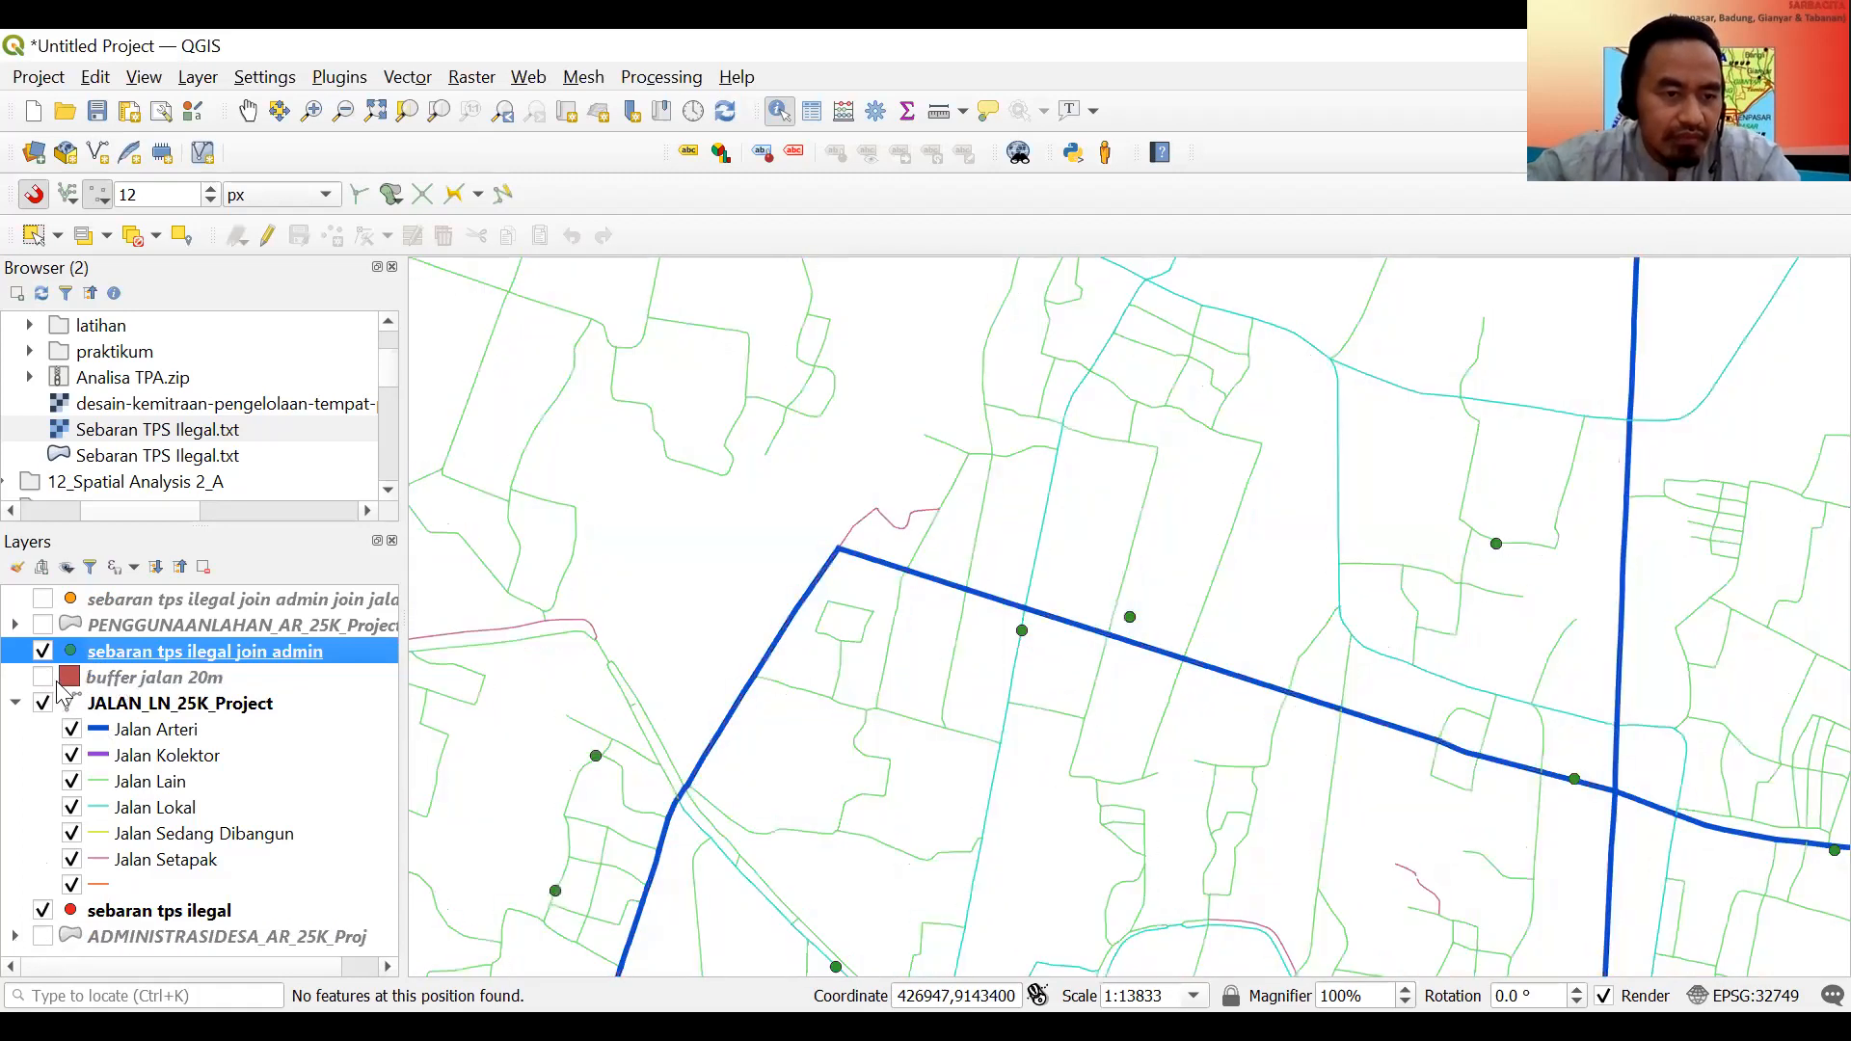
shift+click(111, 714)
ctrl+click(117, 912)
ctrl+click(114, 943)
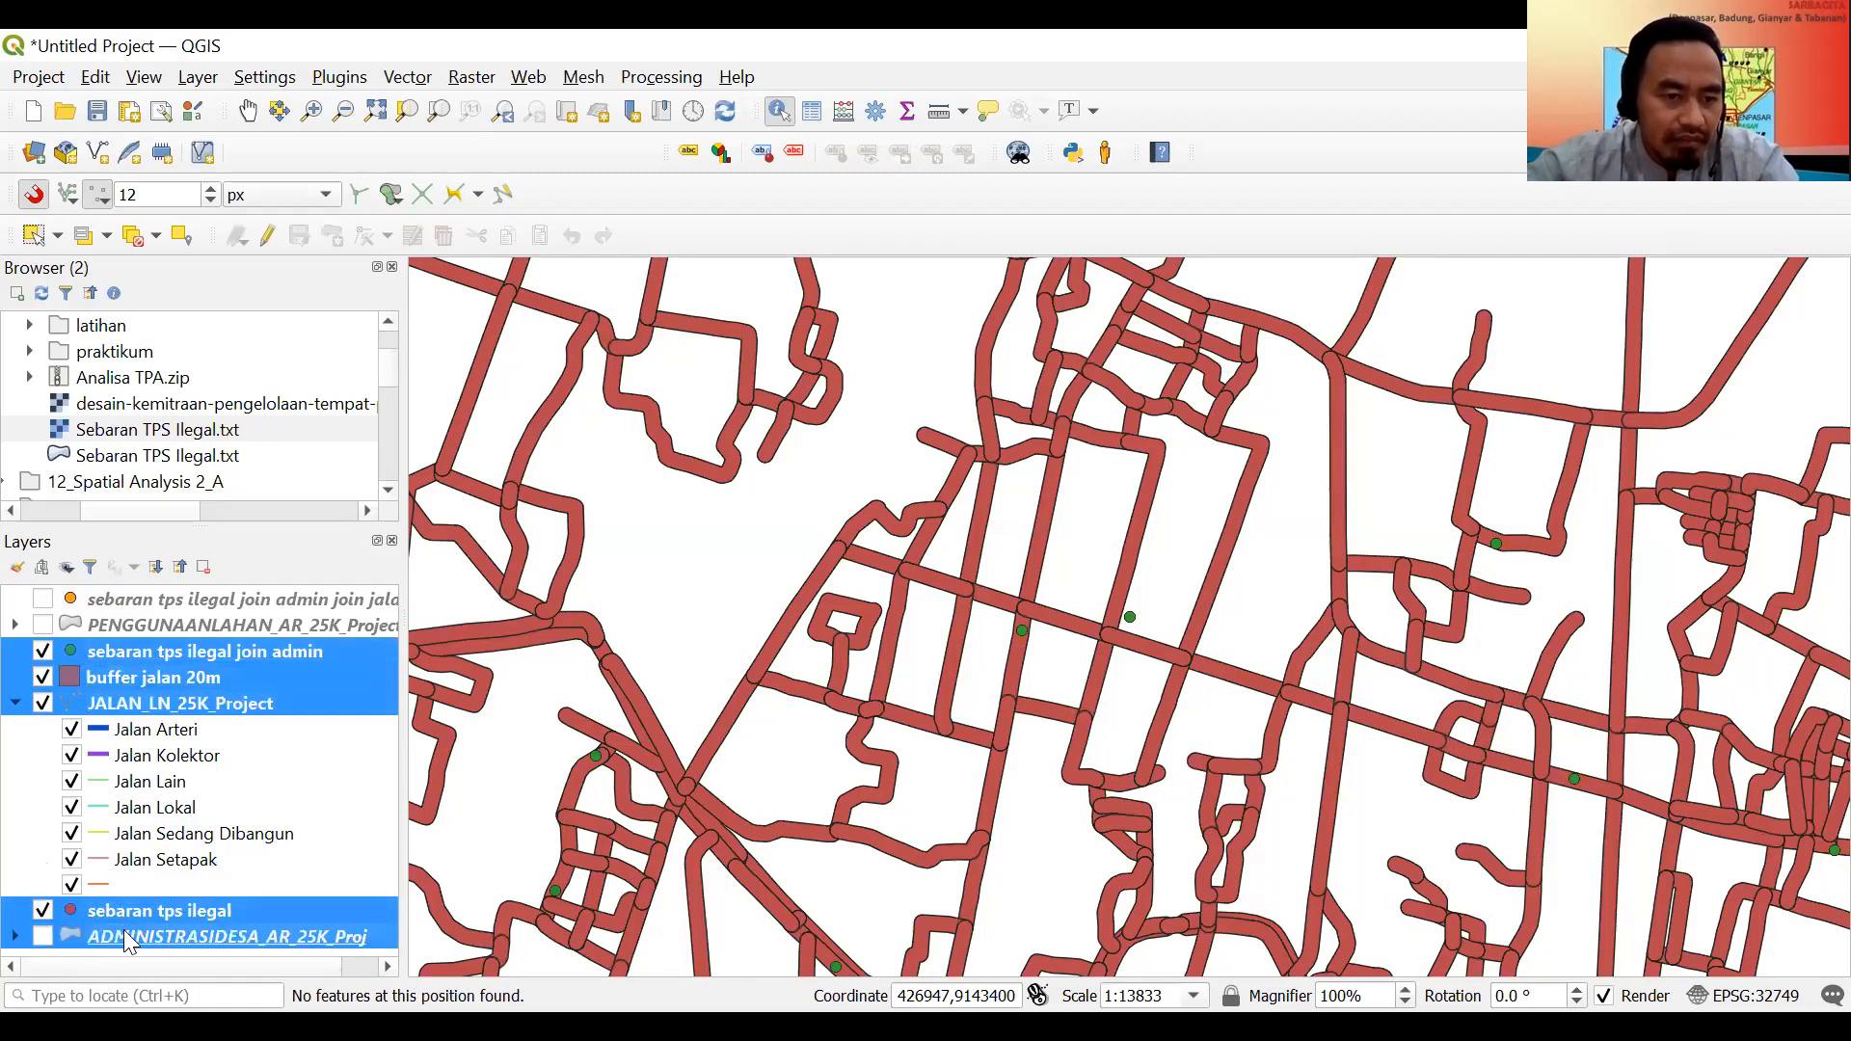
right_click(120, 661)
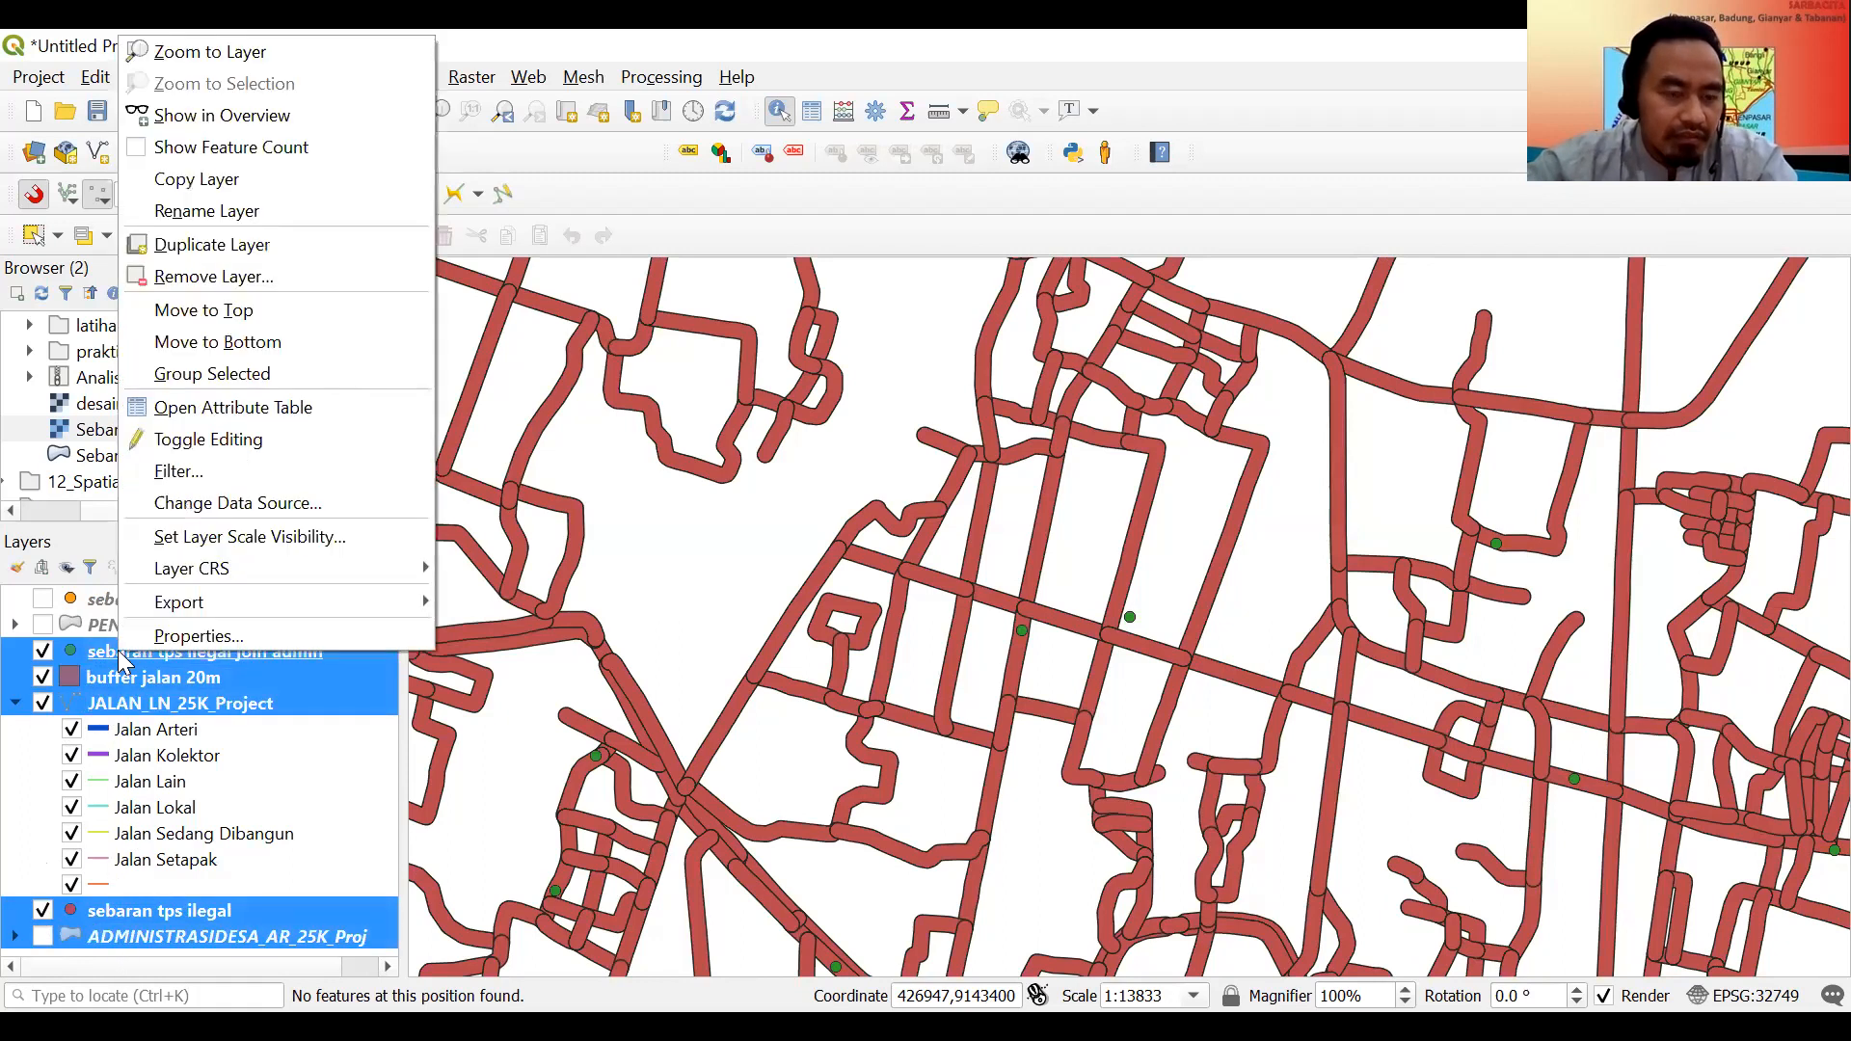
click(205, 278)
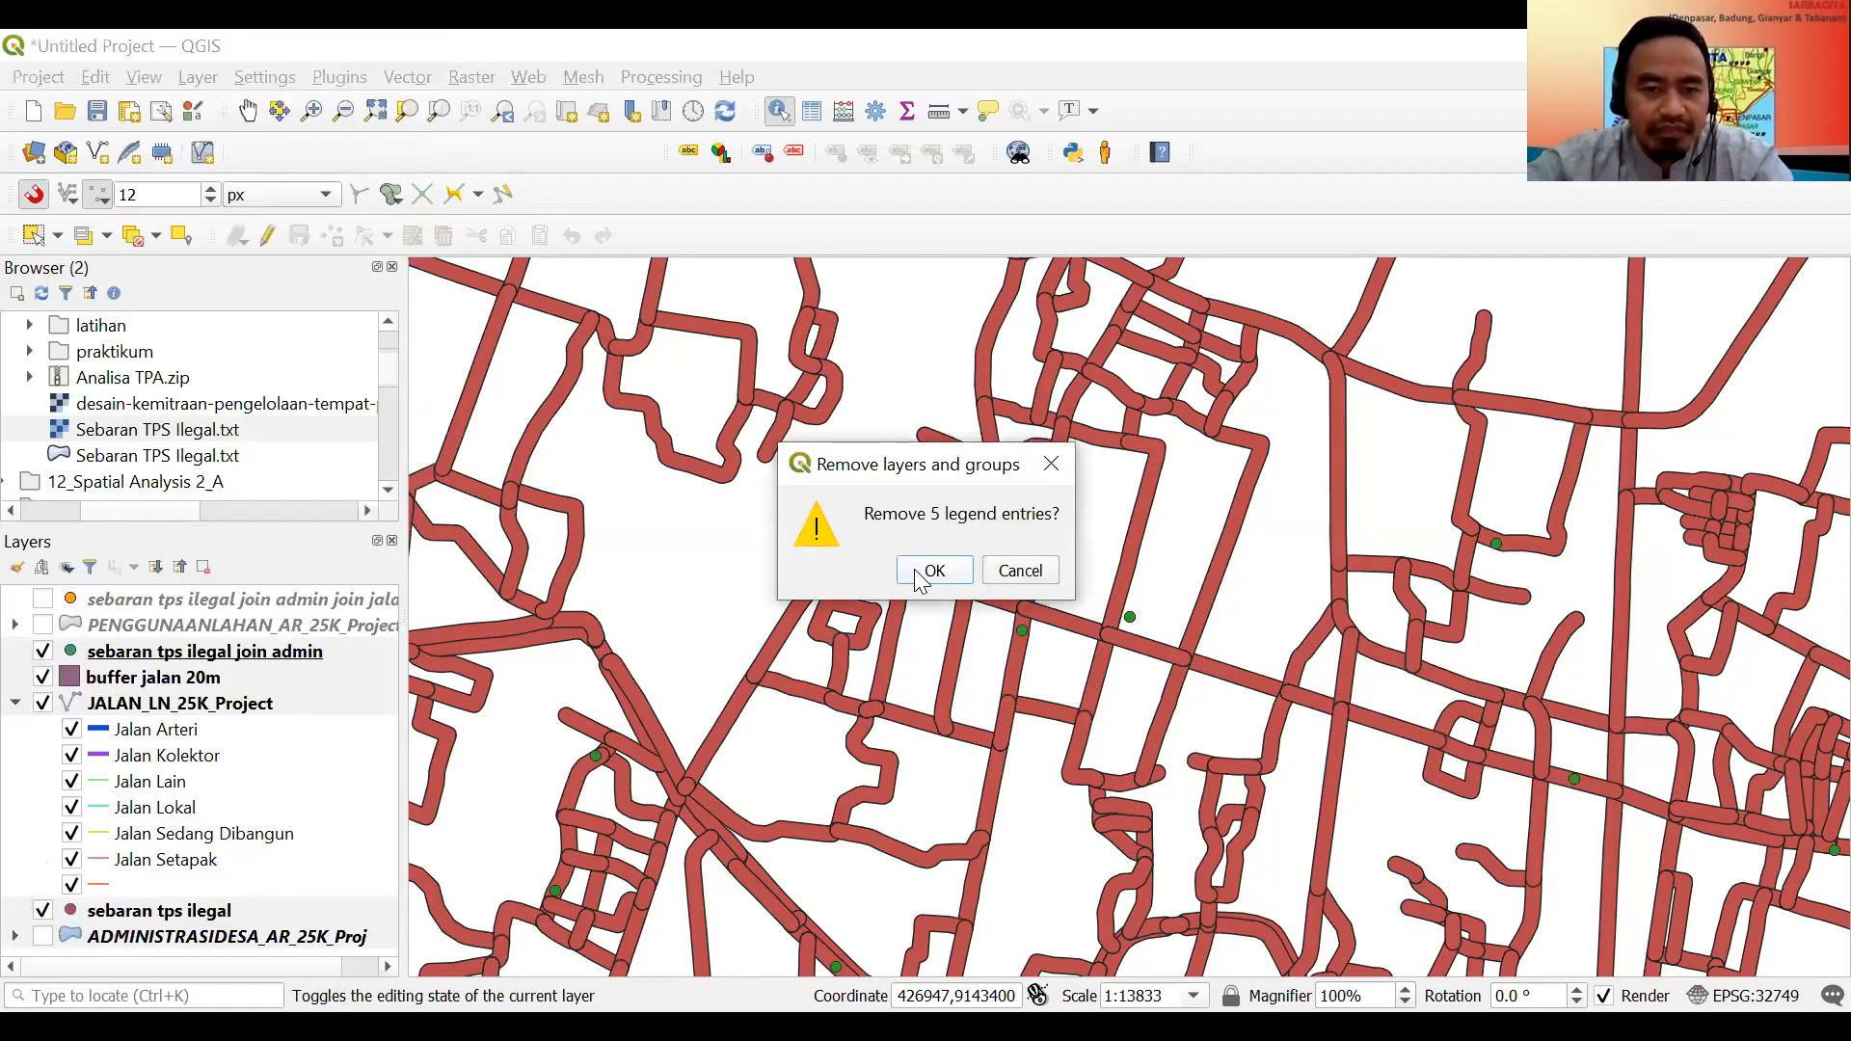
click(928, 573)
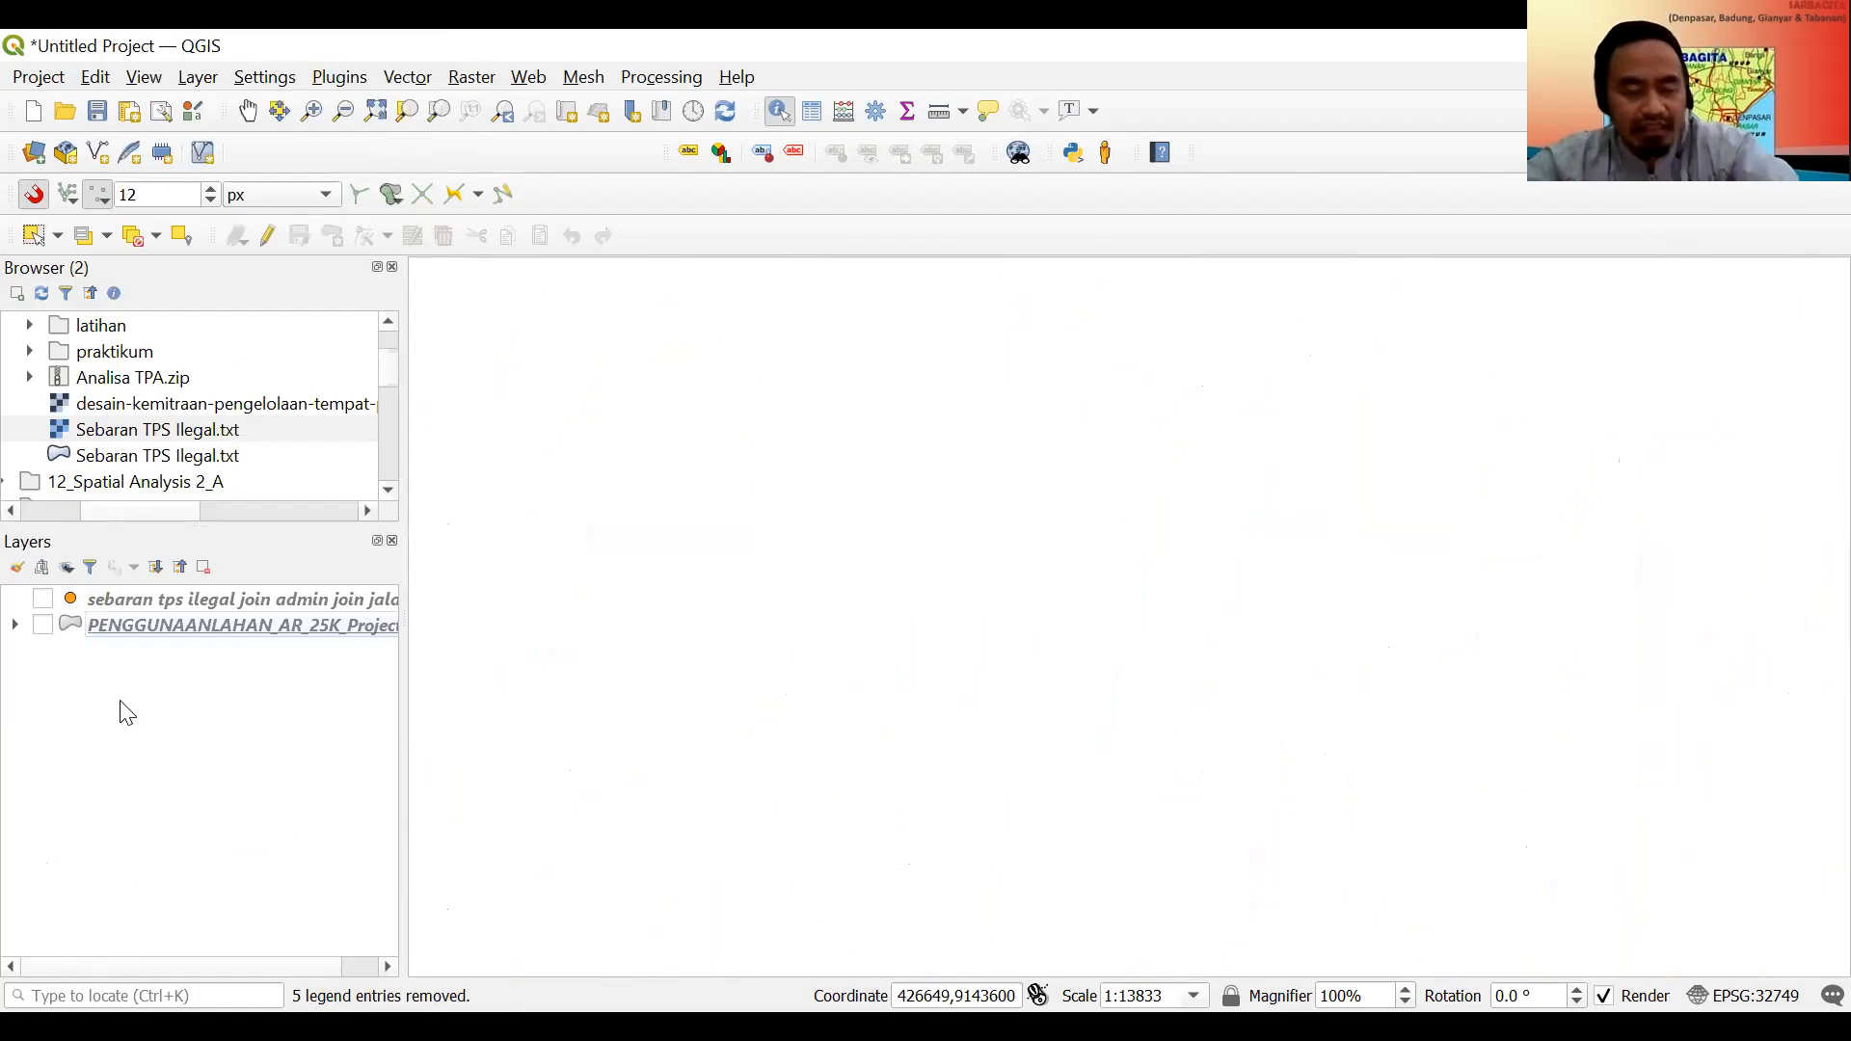
Show the land-use and join jalan layers, expand the land-use legend, and zoom to the extent of the join jalan points.
click(42, 627)
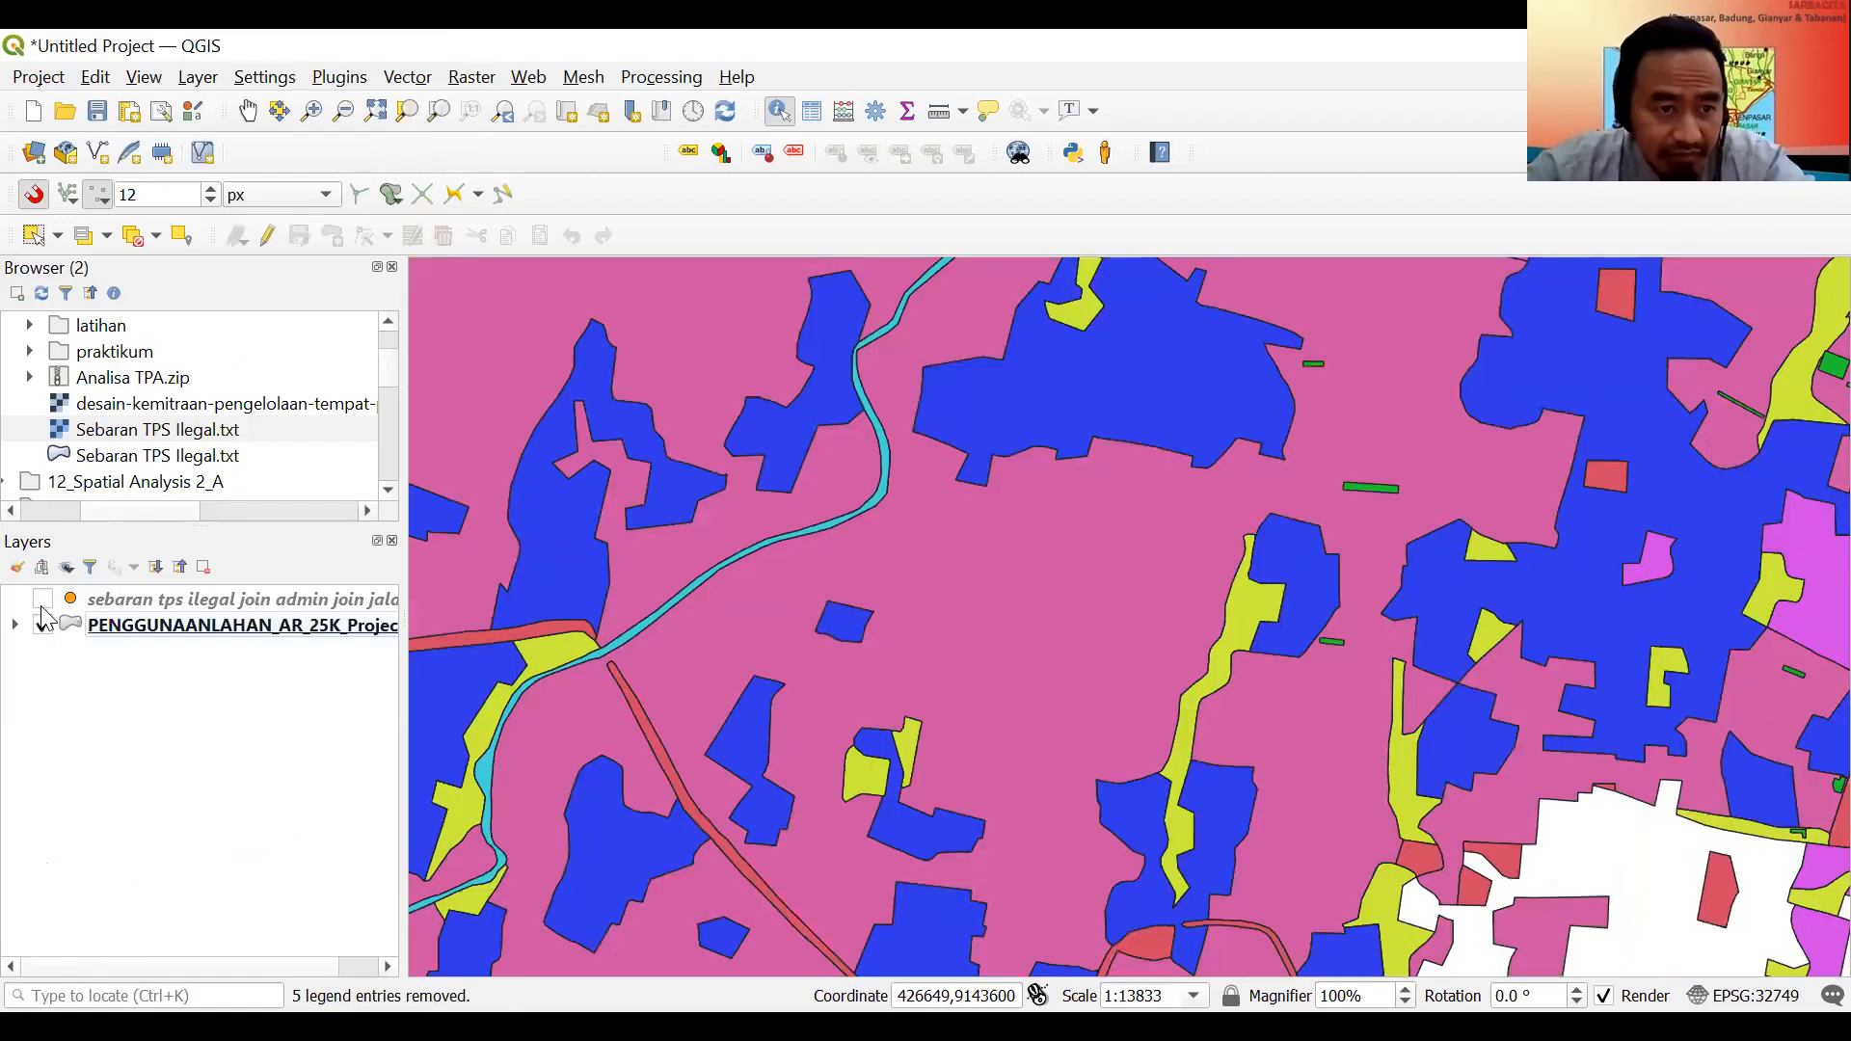
click(42, 600)
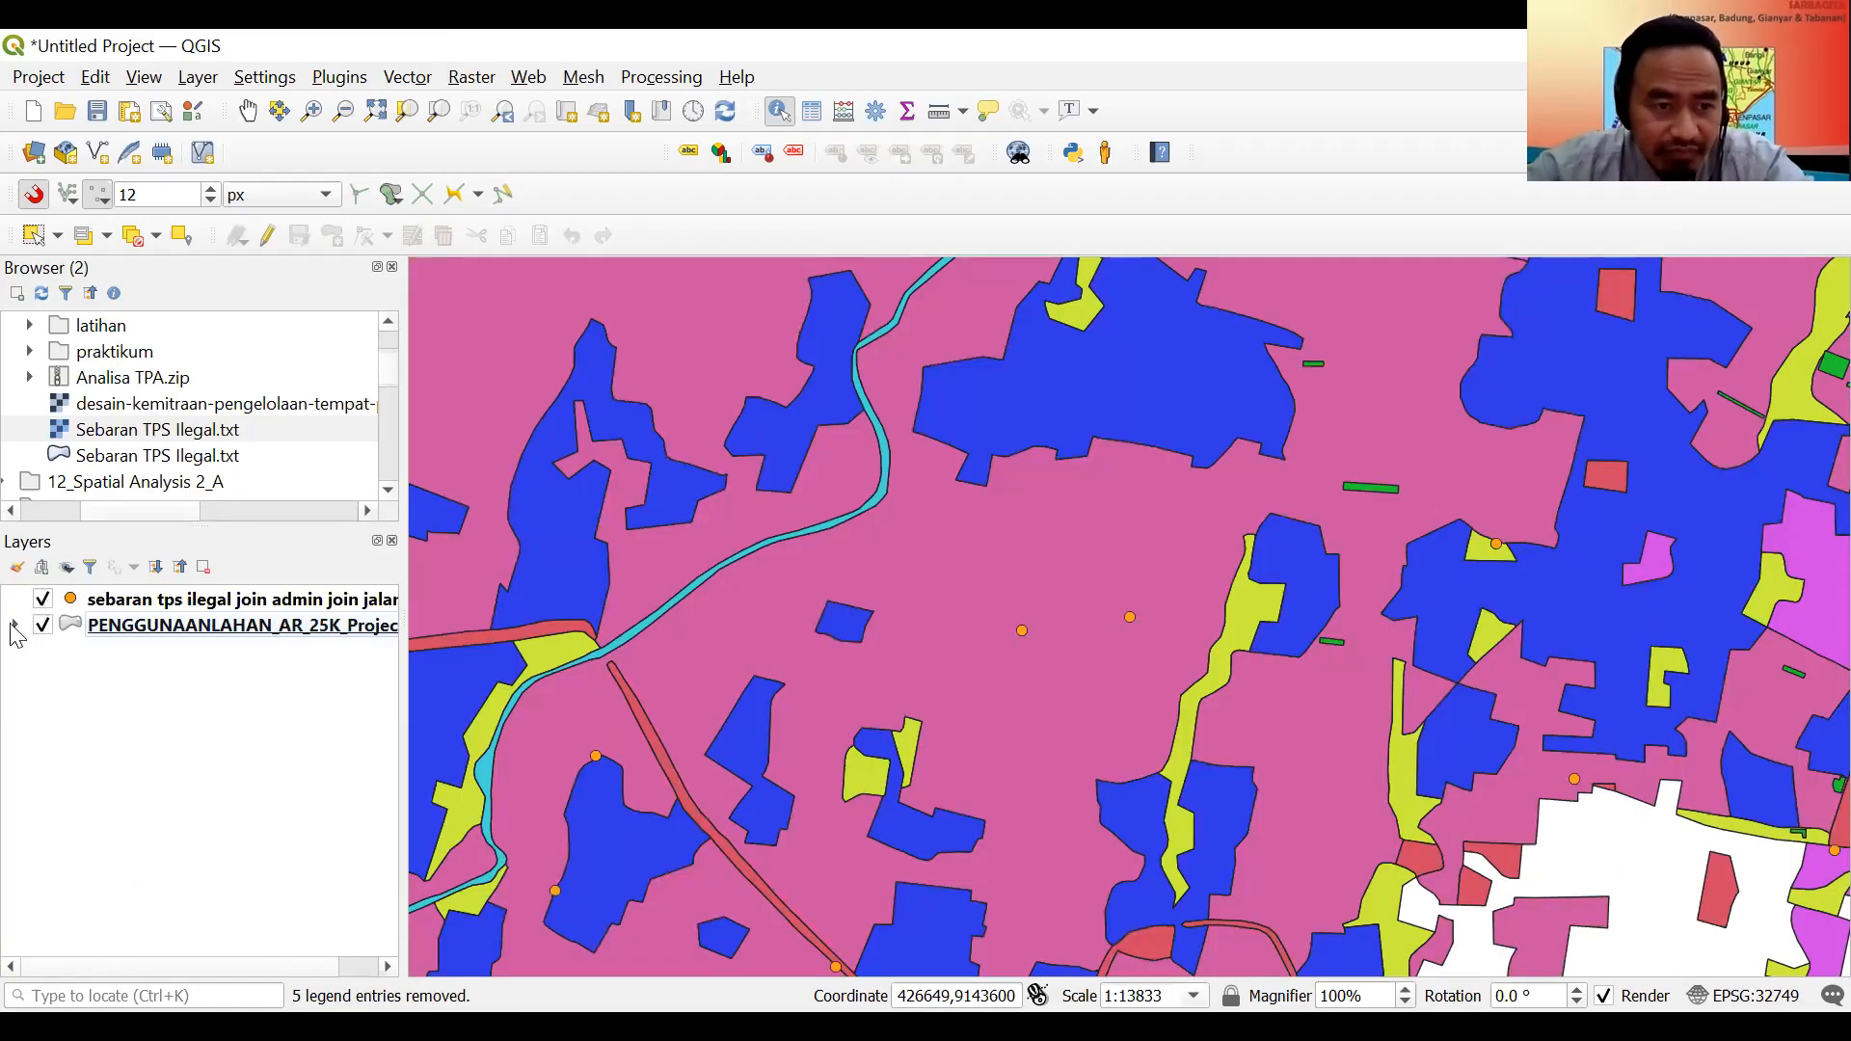
click(14, 627)
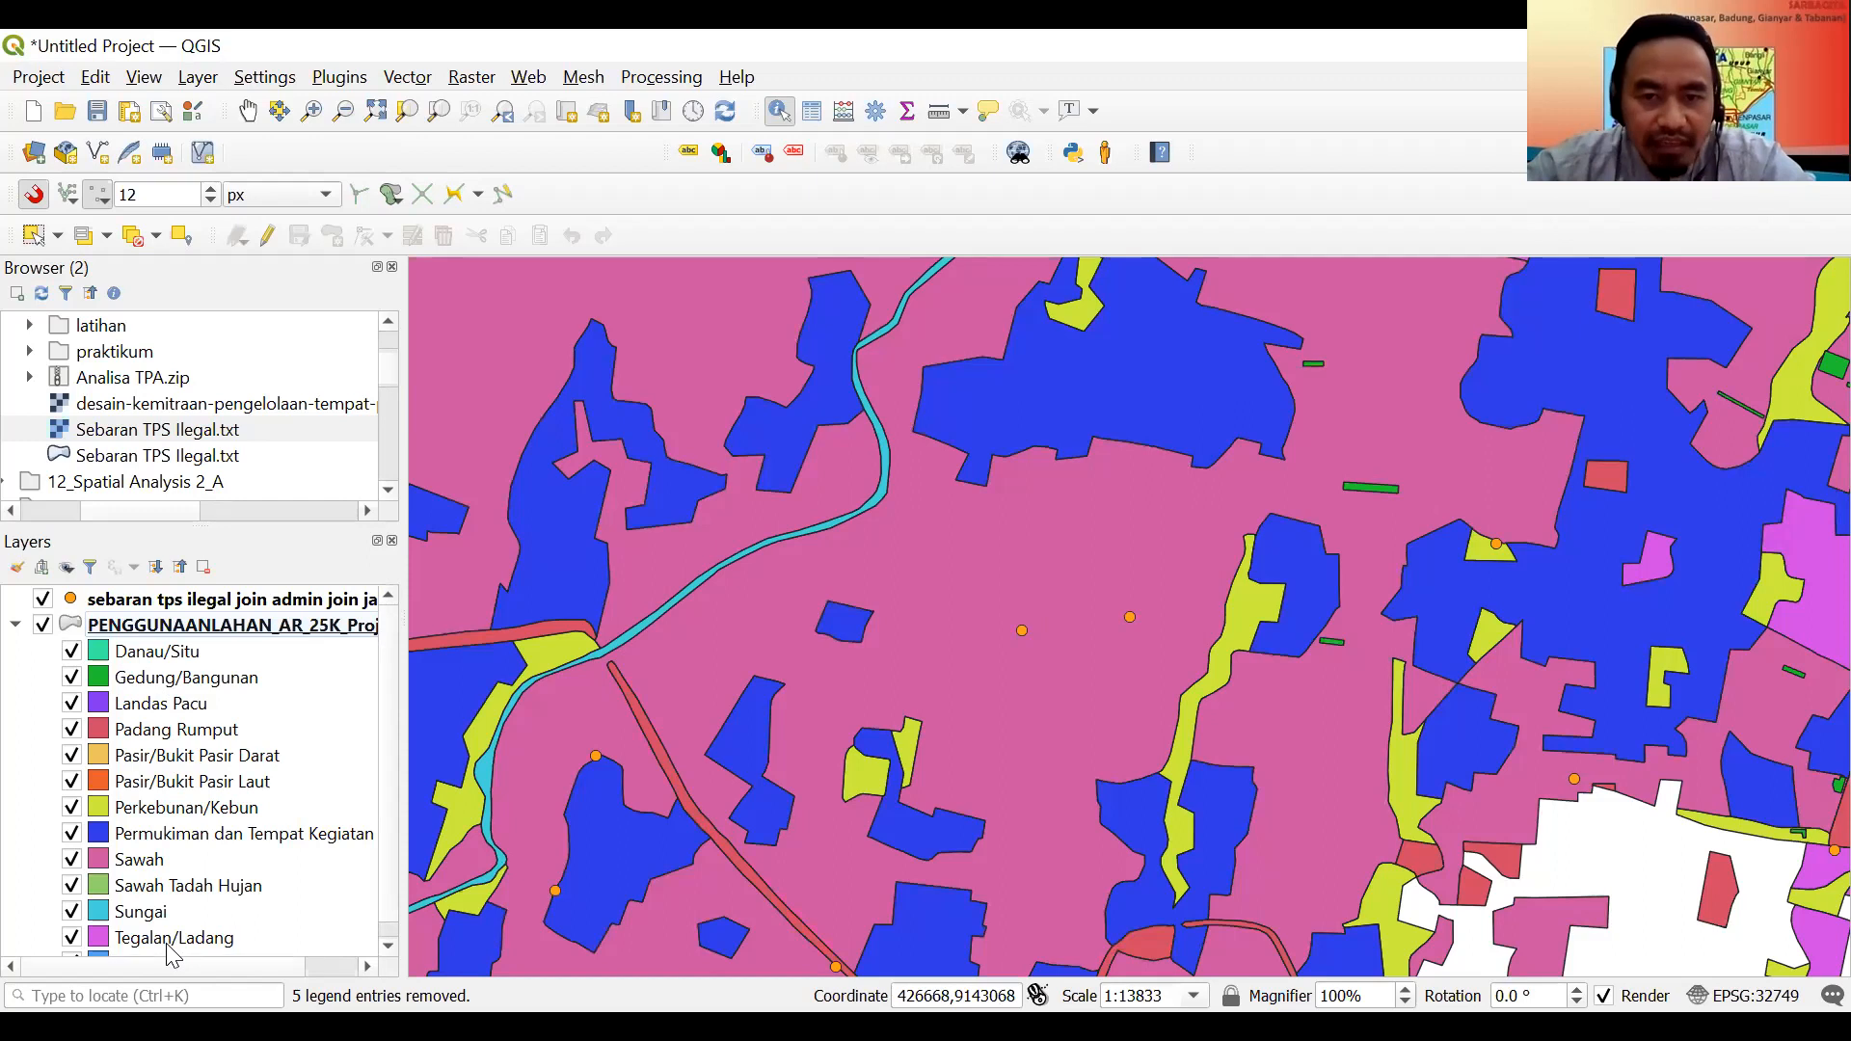
right_click(162, 605)
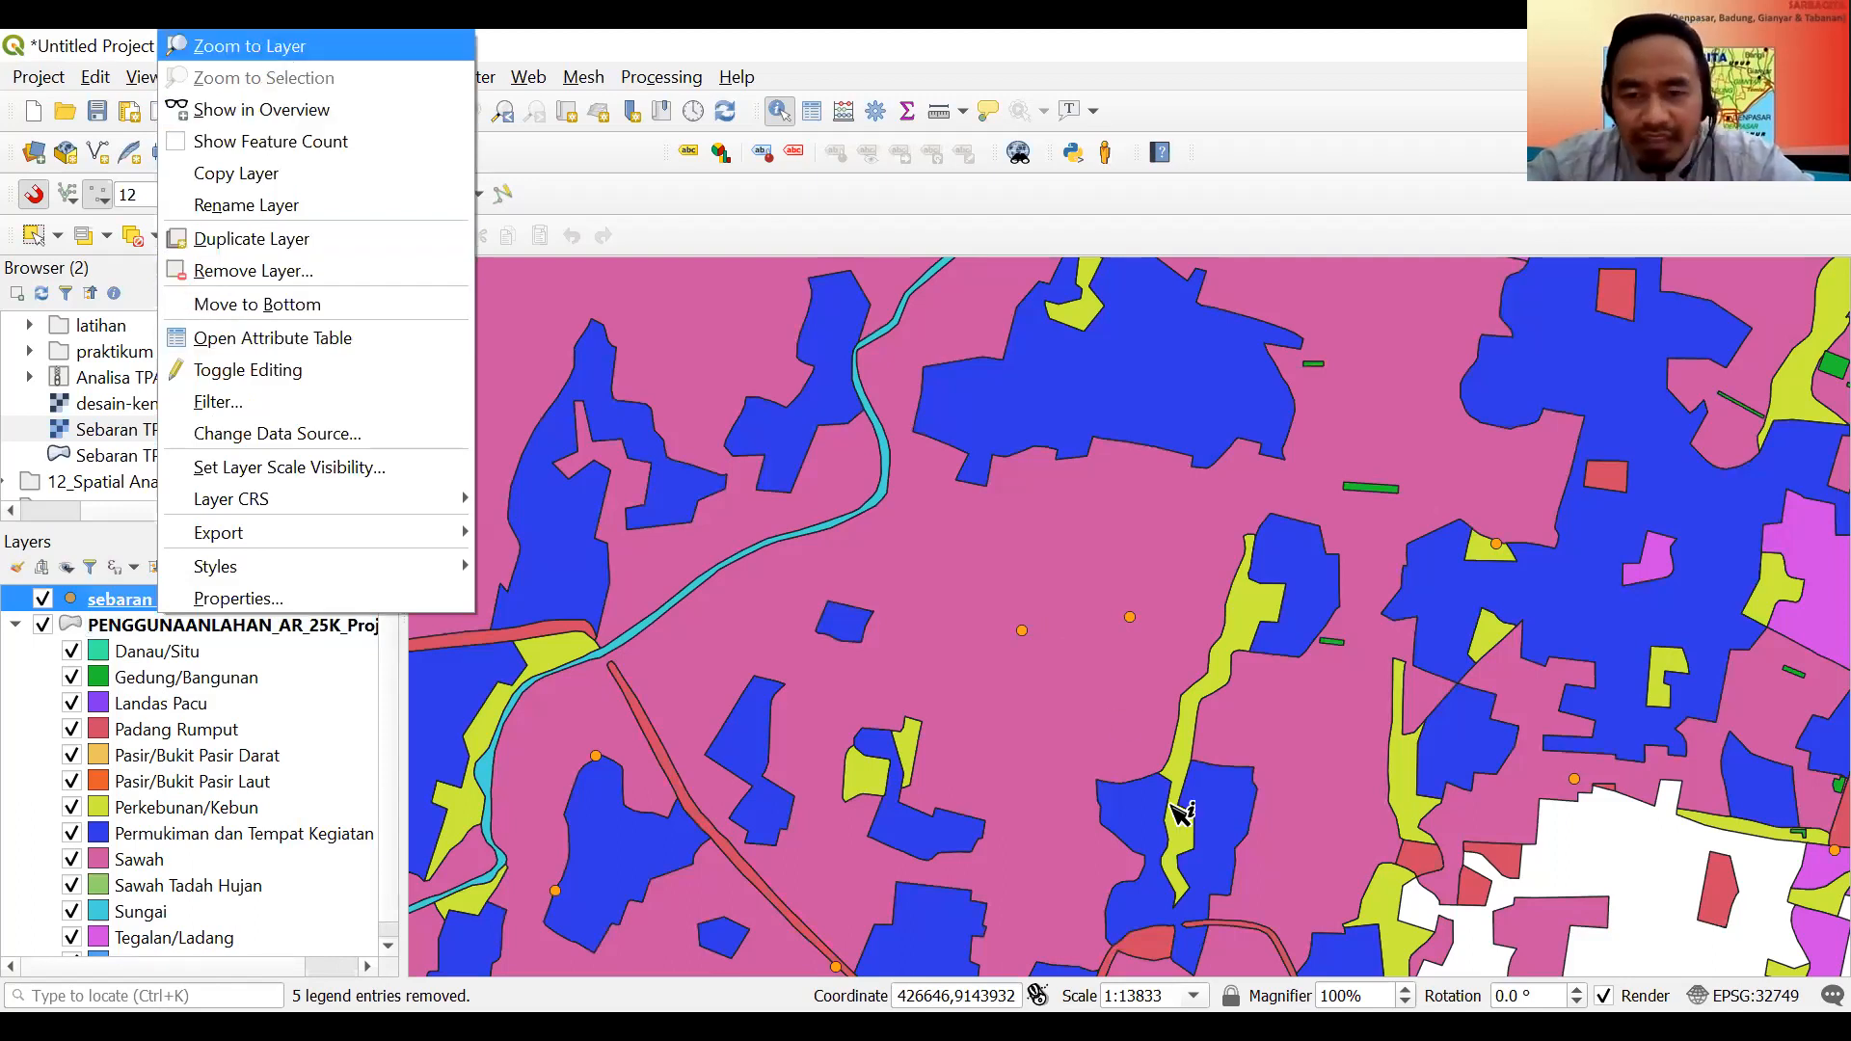
key(Return)
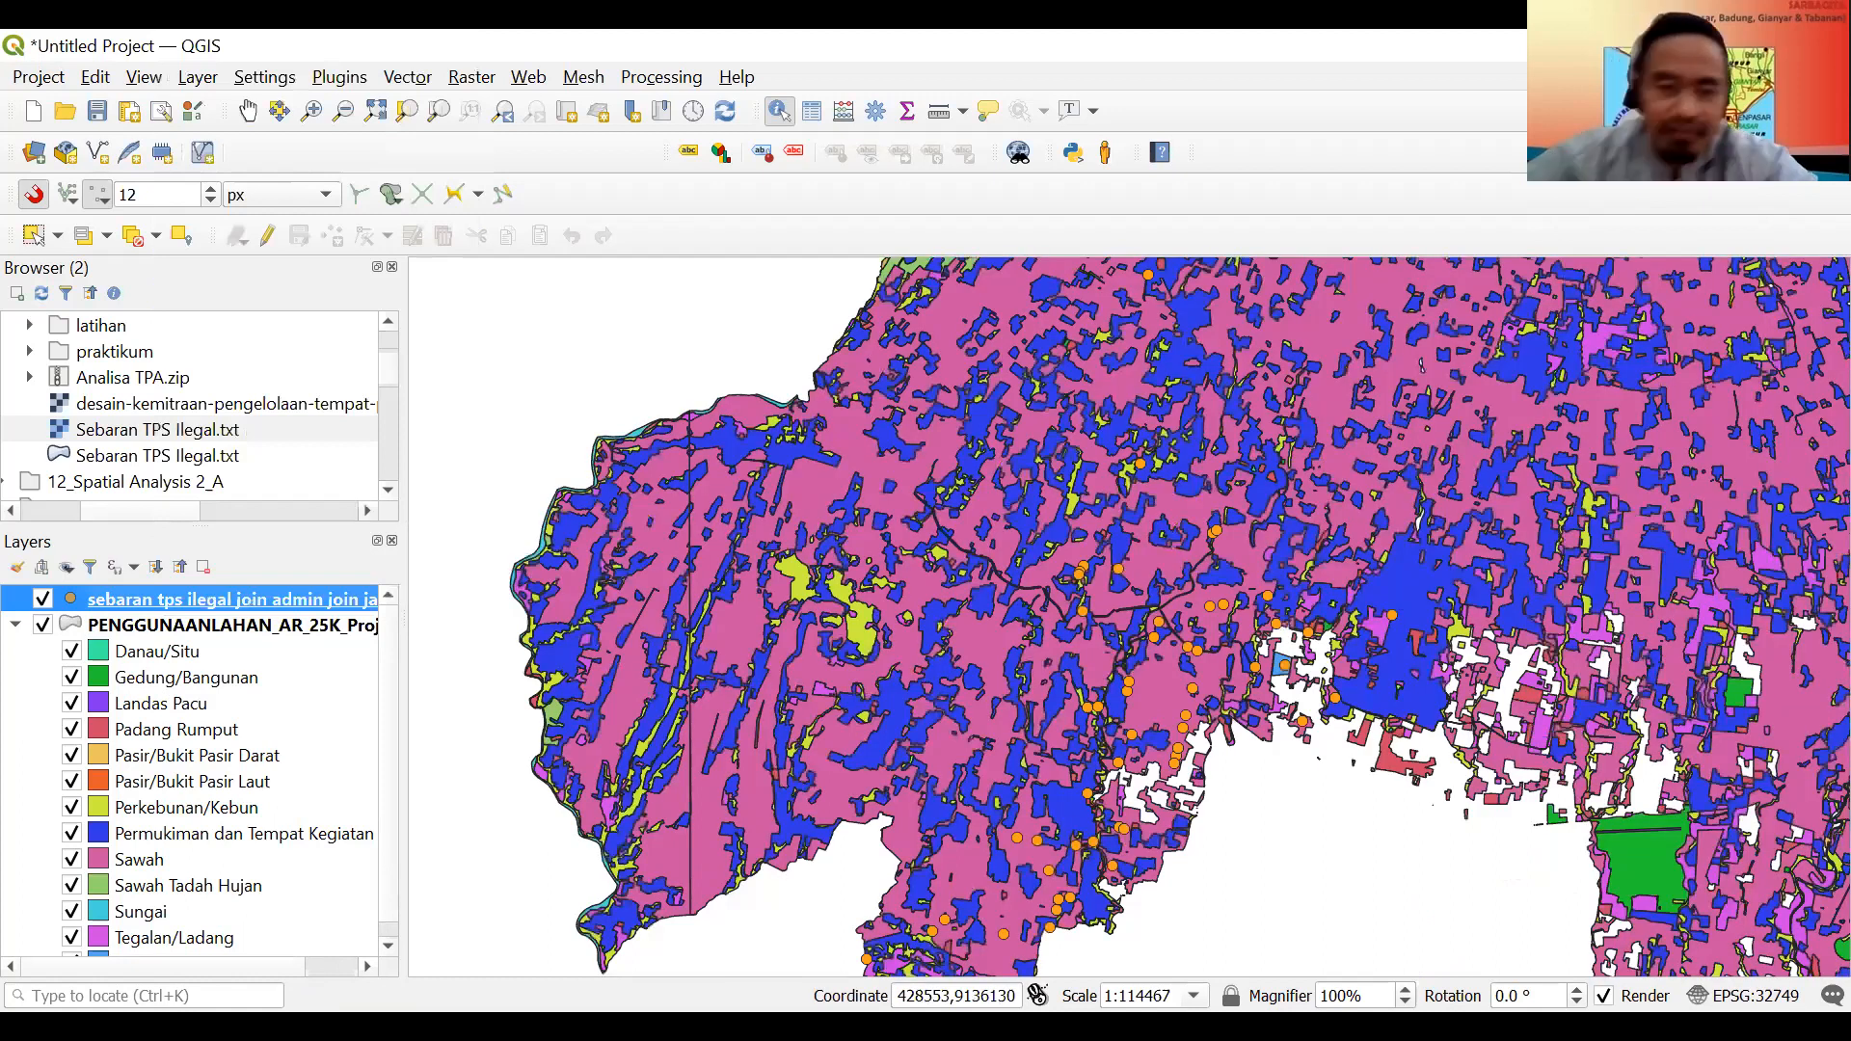
Set up Join Attributes by Location with sebaran tps ilegal join admin join jalan as base layer and PENGGUNAANLAHAN_AR_25K_Project_Mer as join layer.
key(alt+Tab)
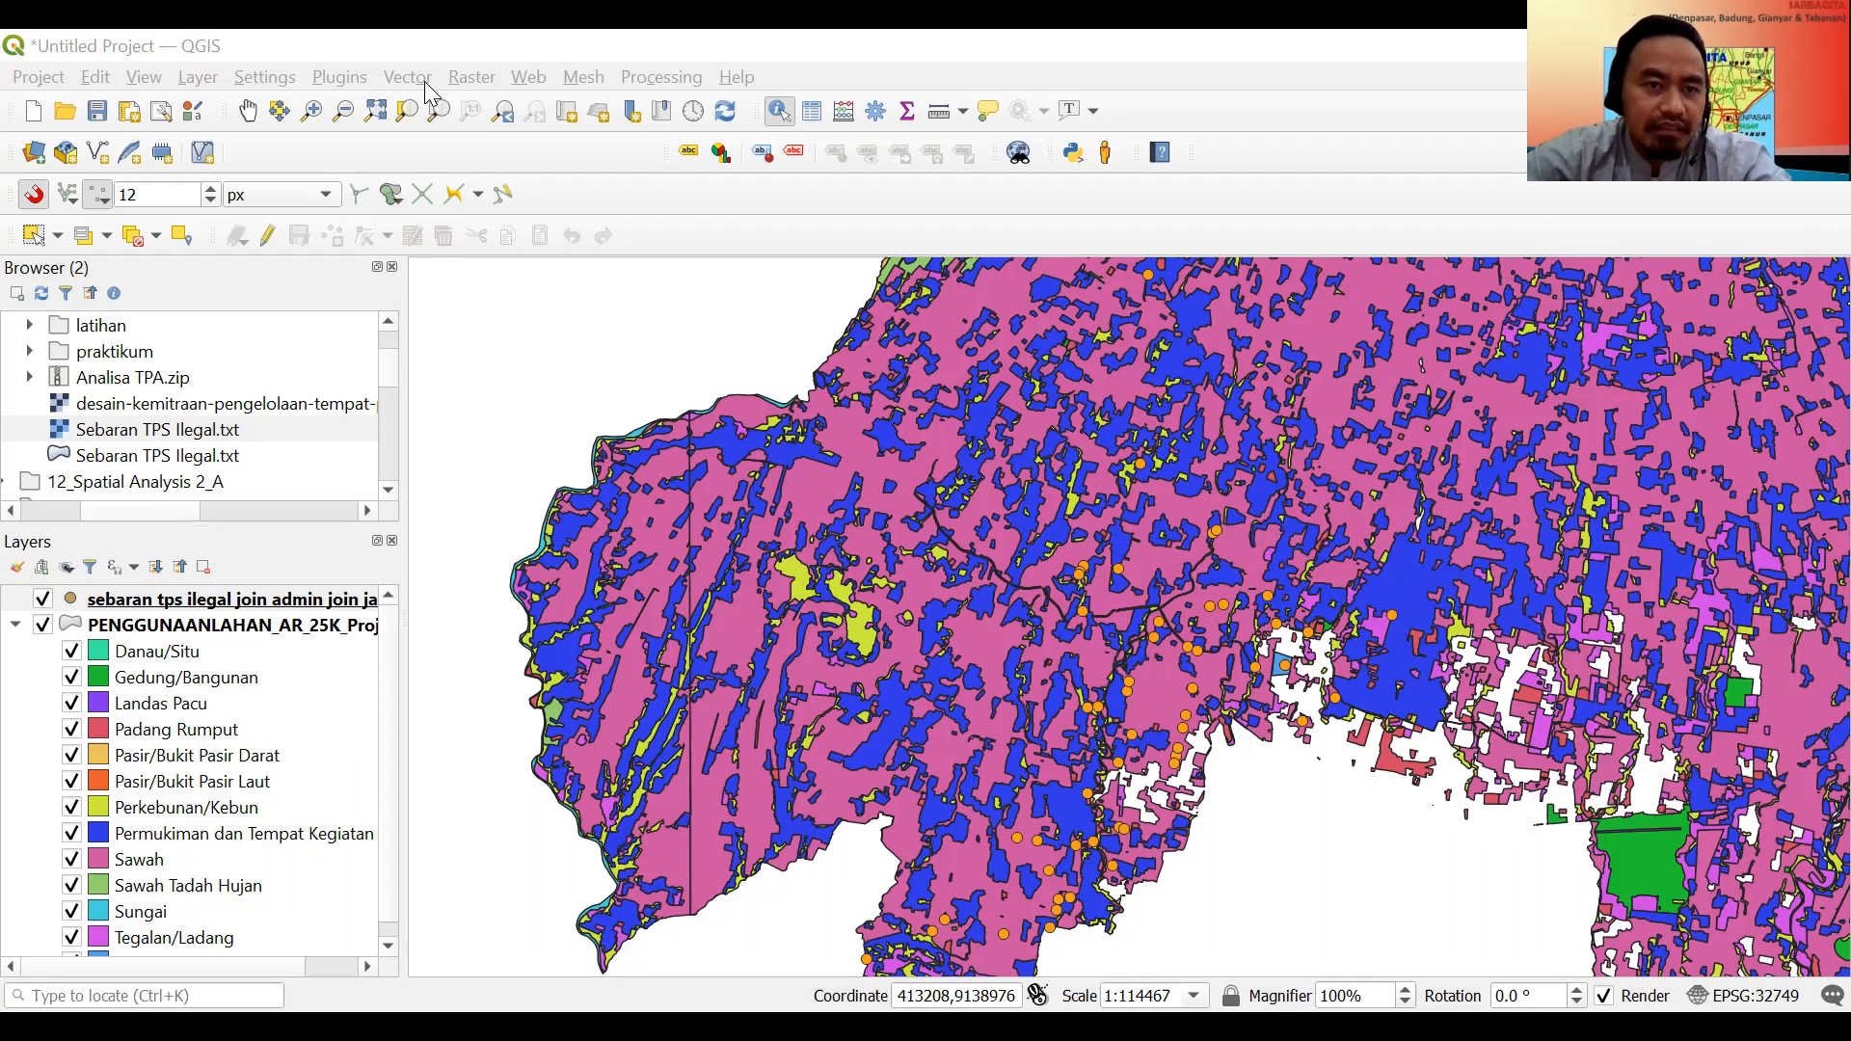
drag(417, 87, 418, 87)
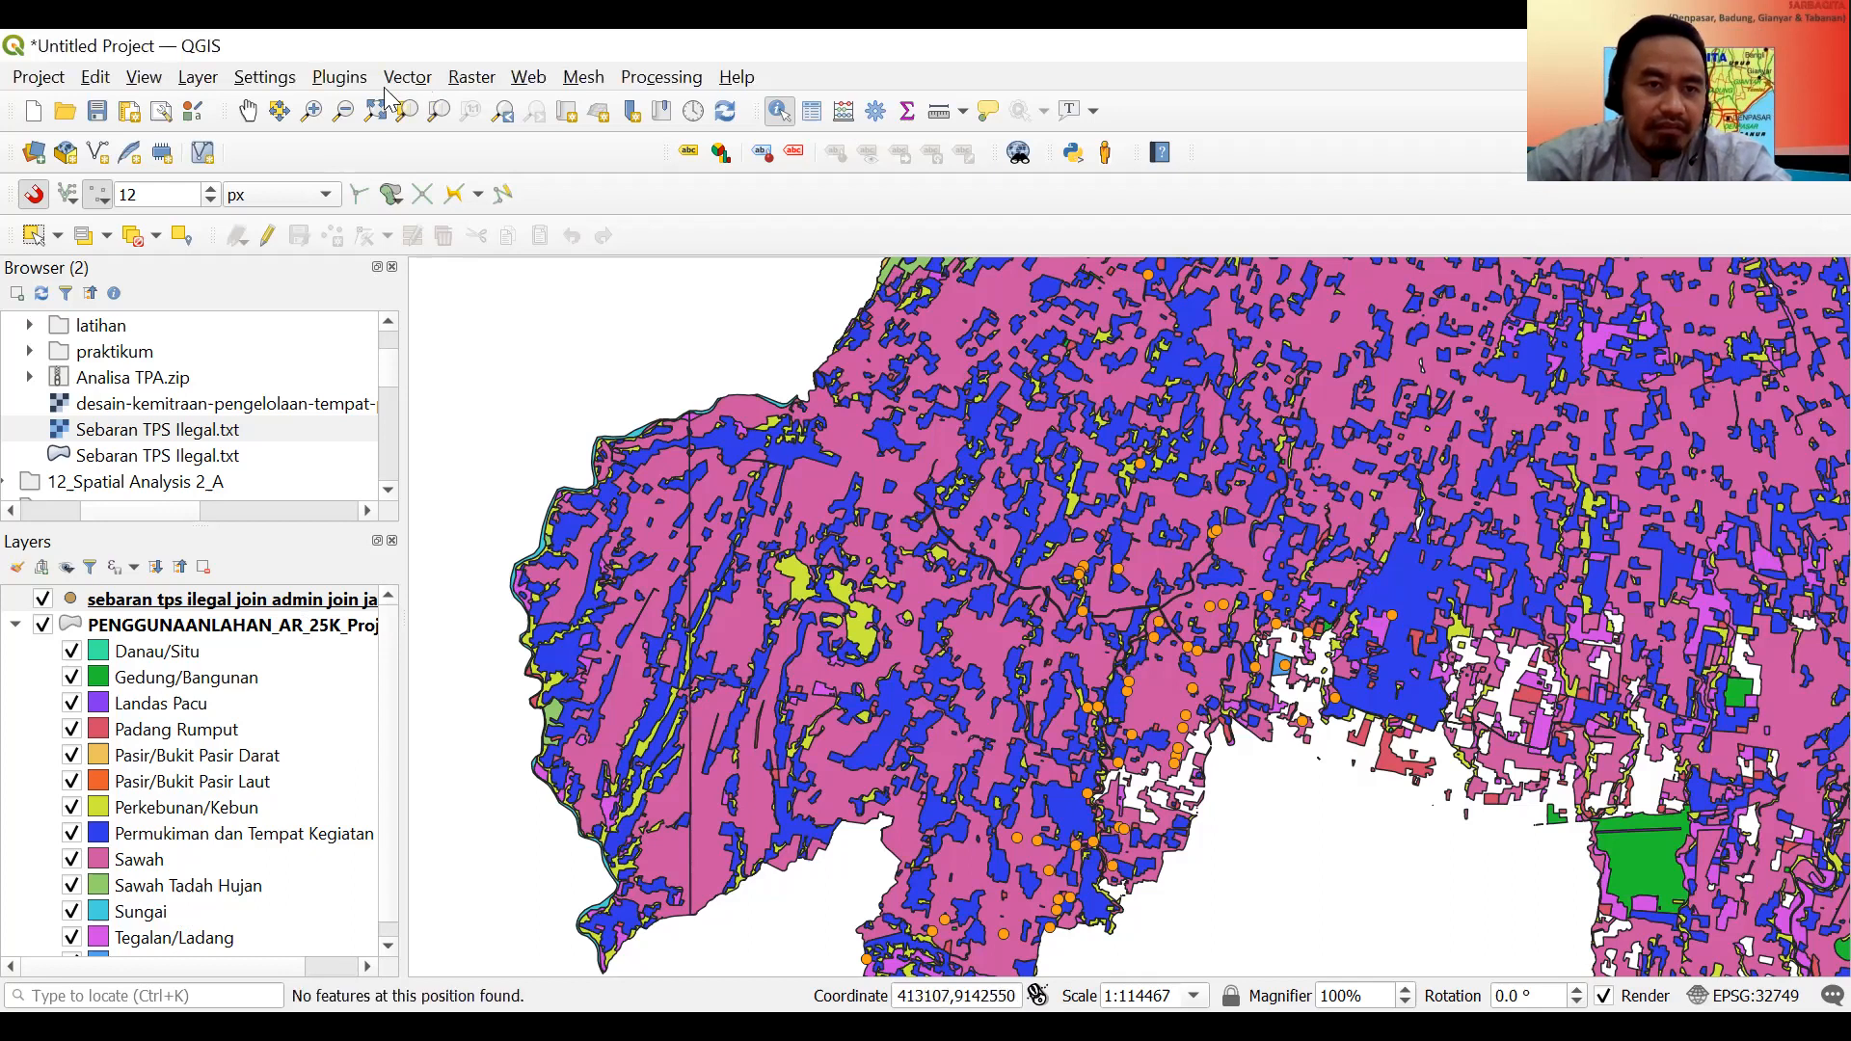
click(425, 85)
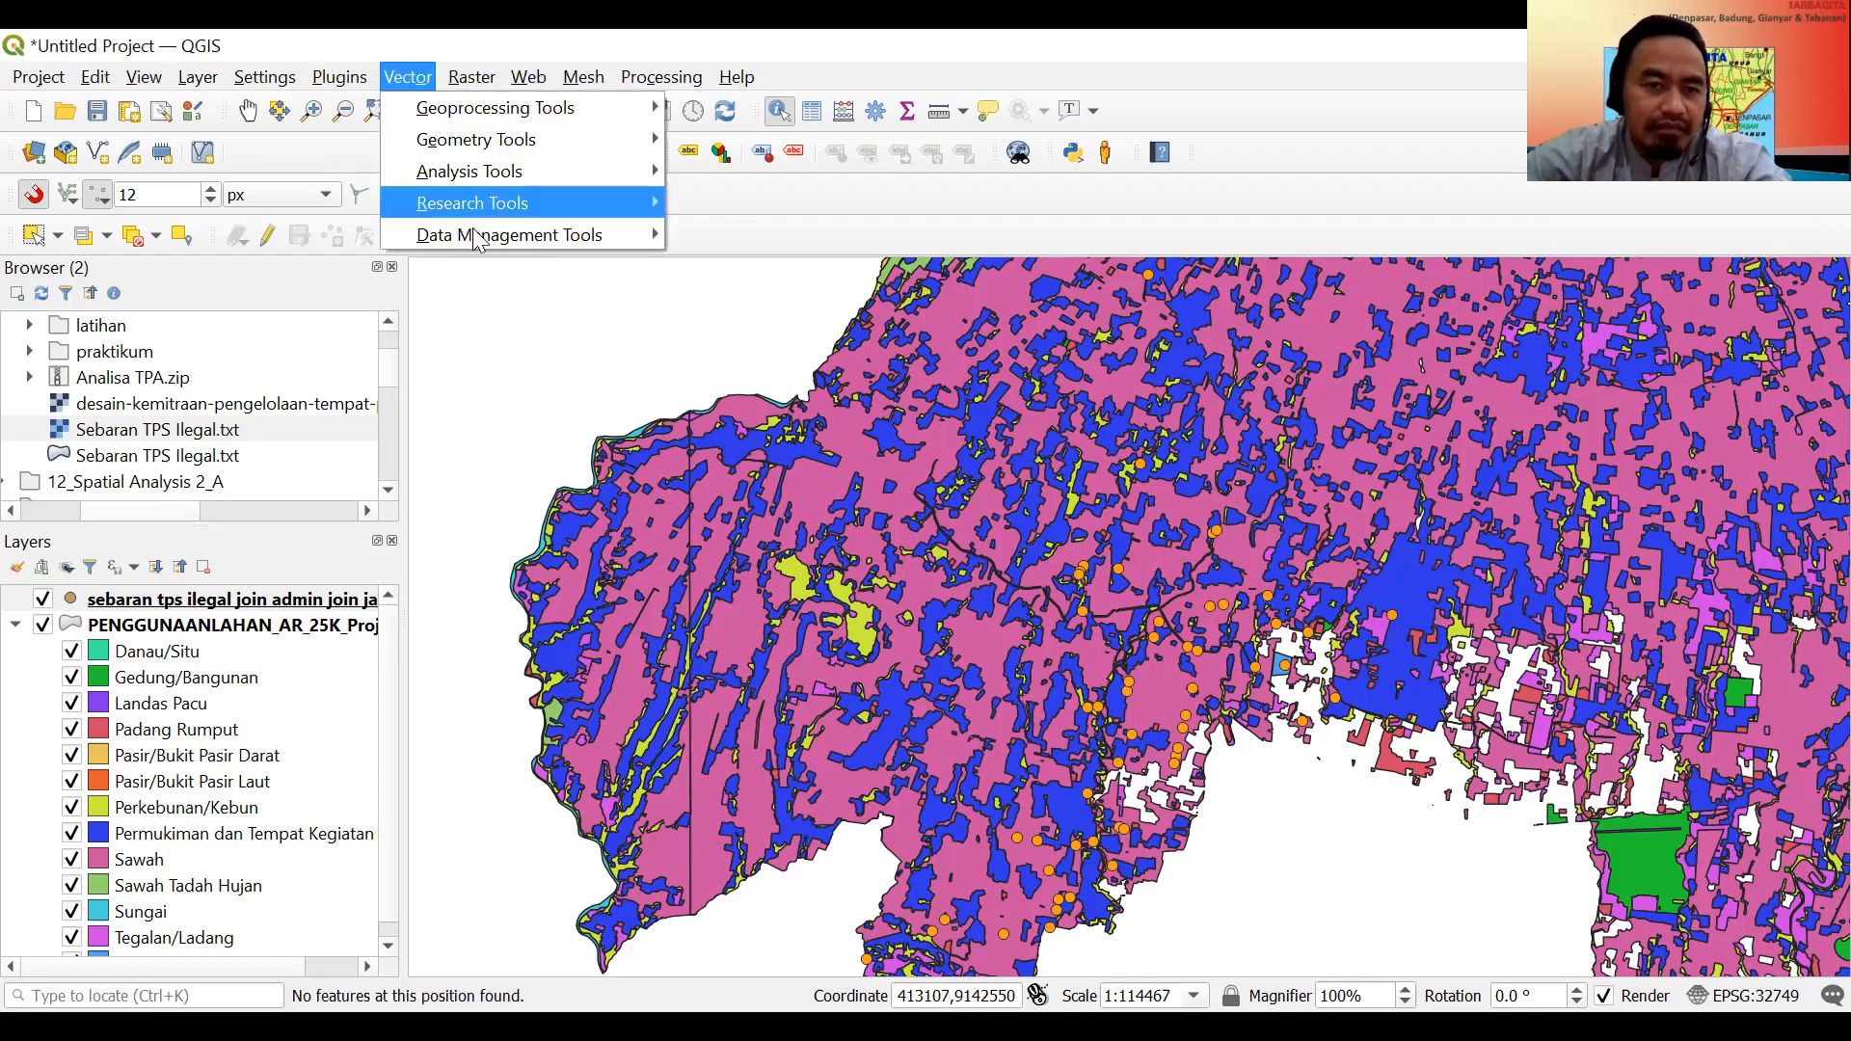
mouse_move(568, 239)
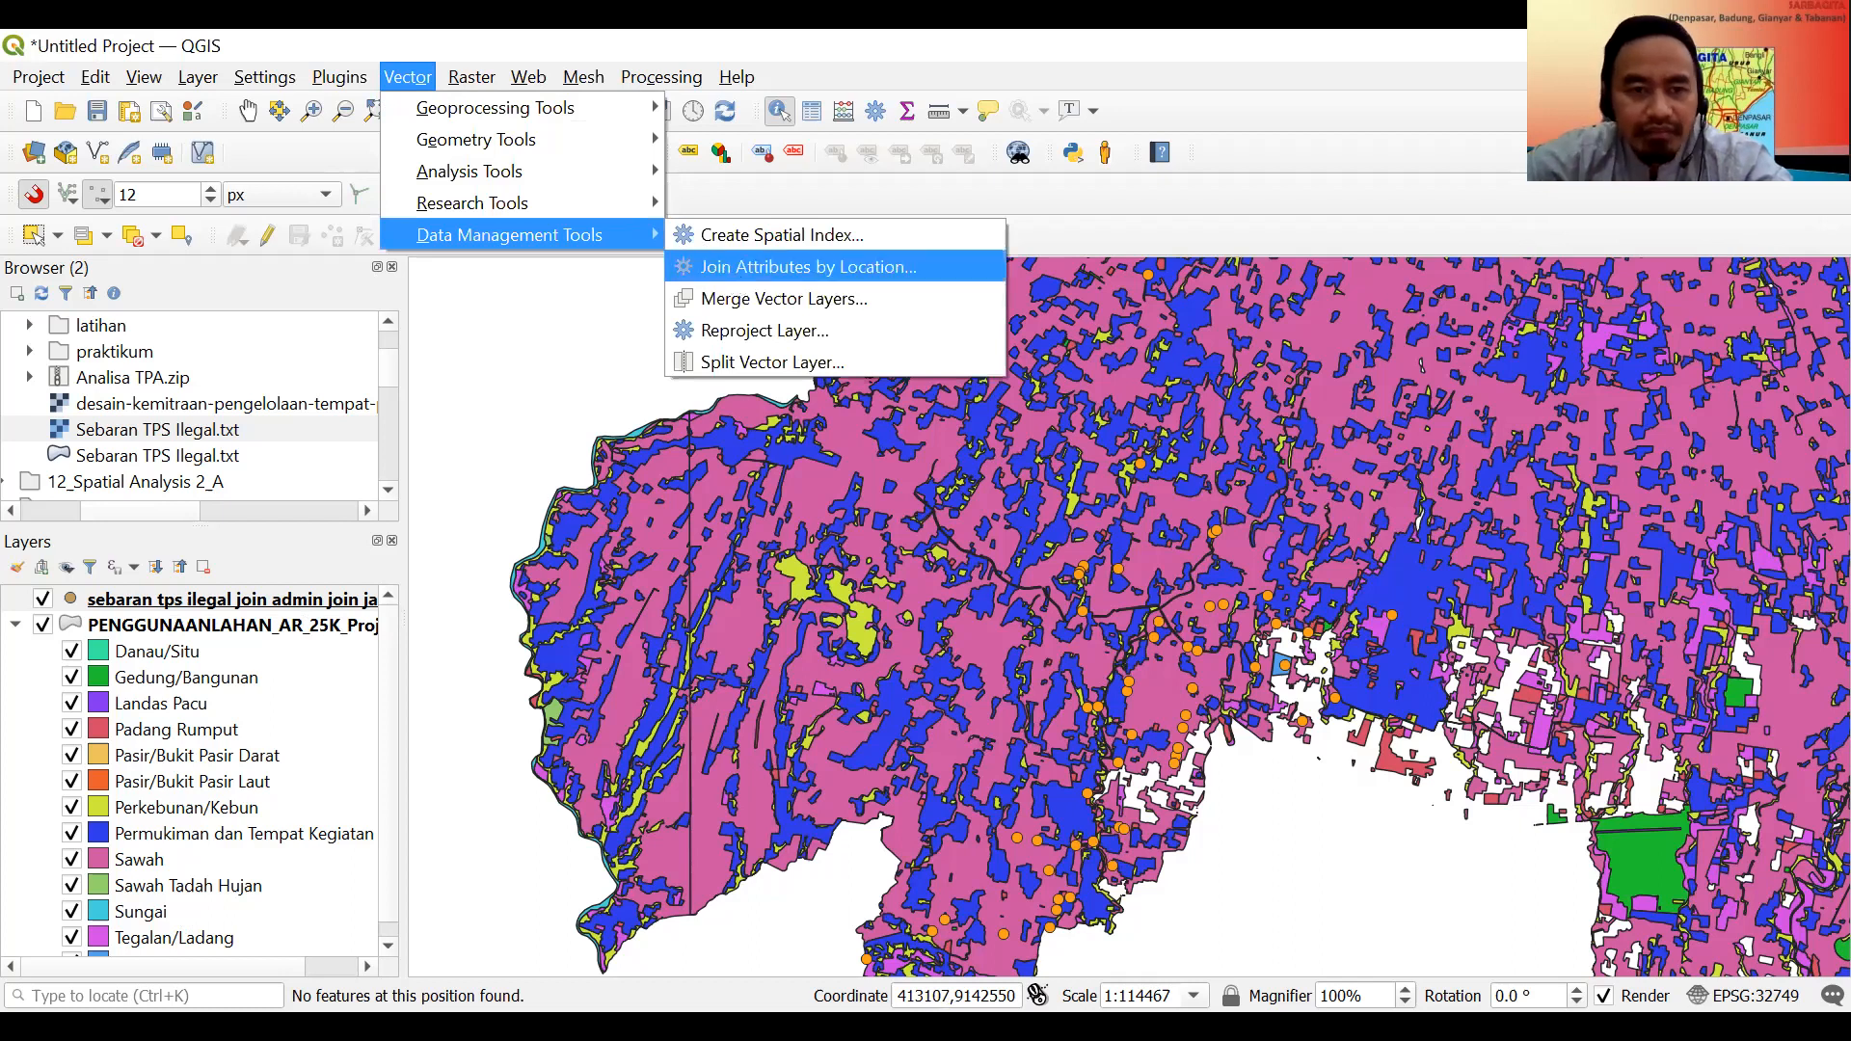
click(808, 267)
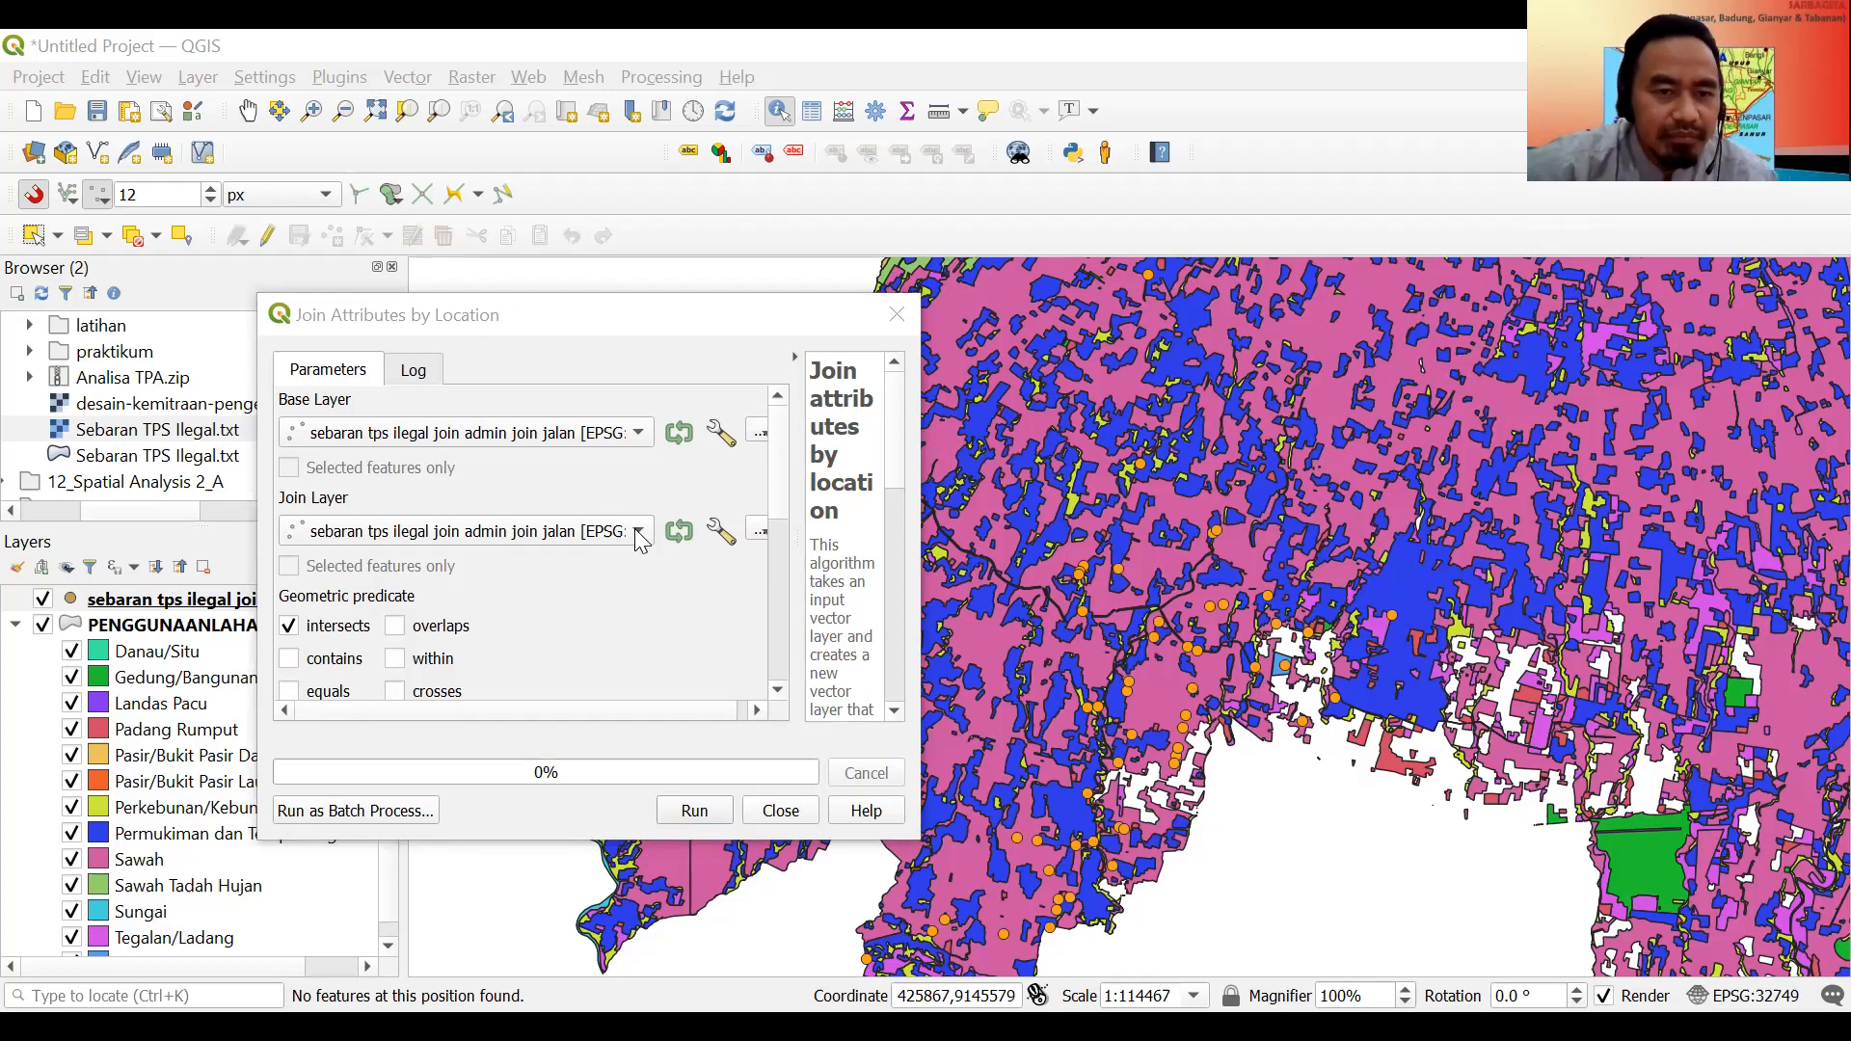
scroll(641, 542, down, 1)
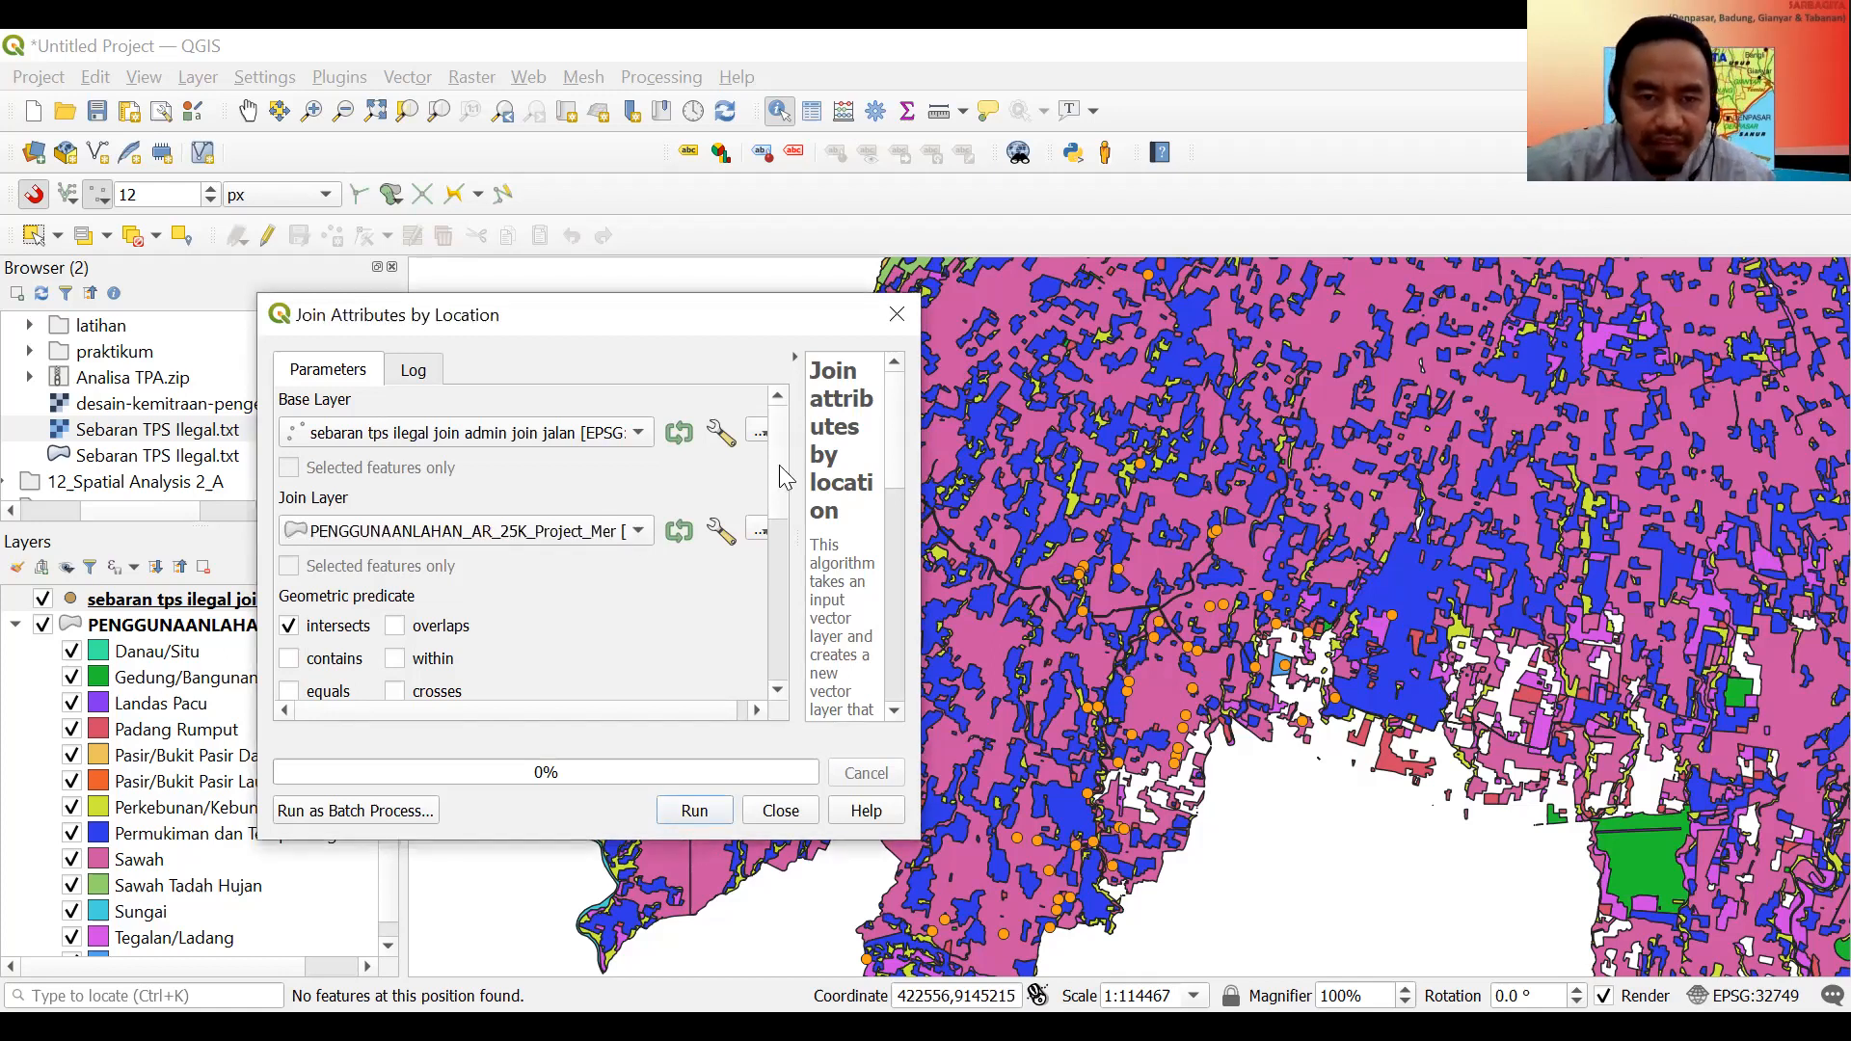
scroll(781, 594, down, 5)
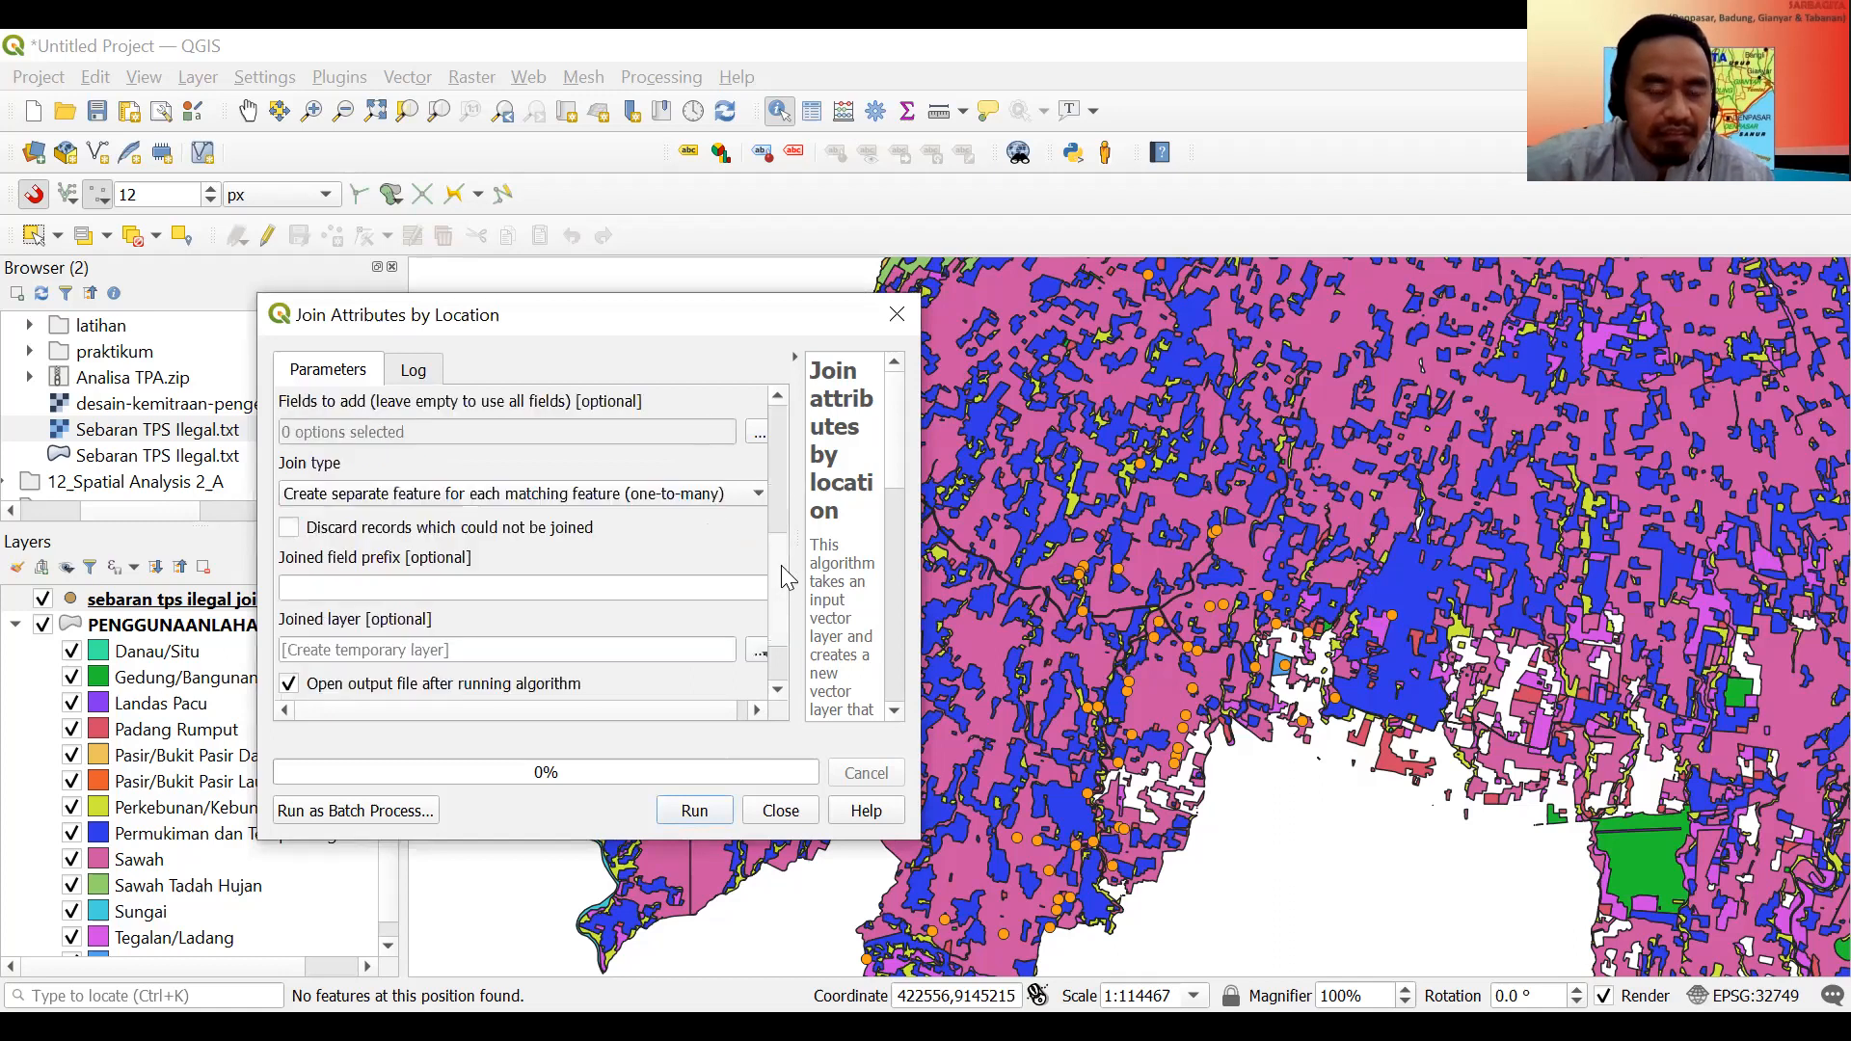
scroll(787, 540, up, 1)
scroll(795, 656, down, 2)
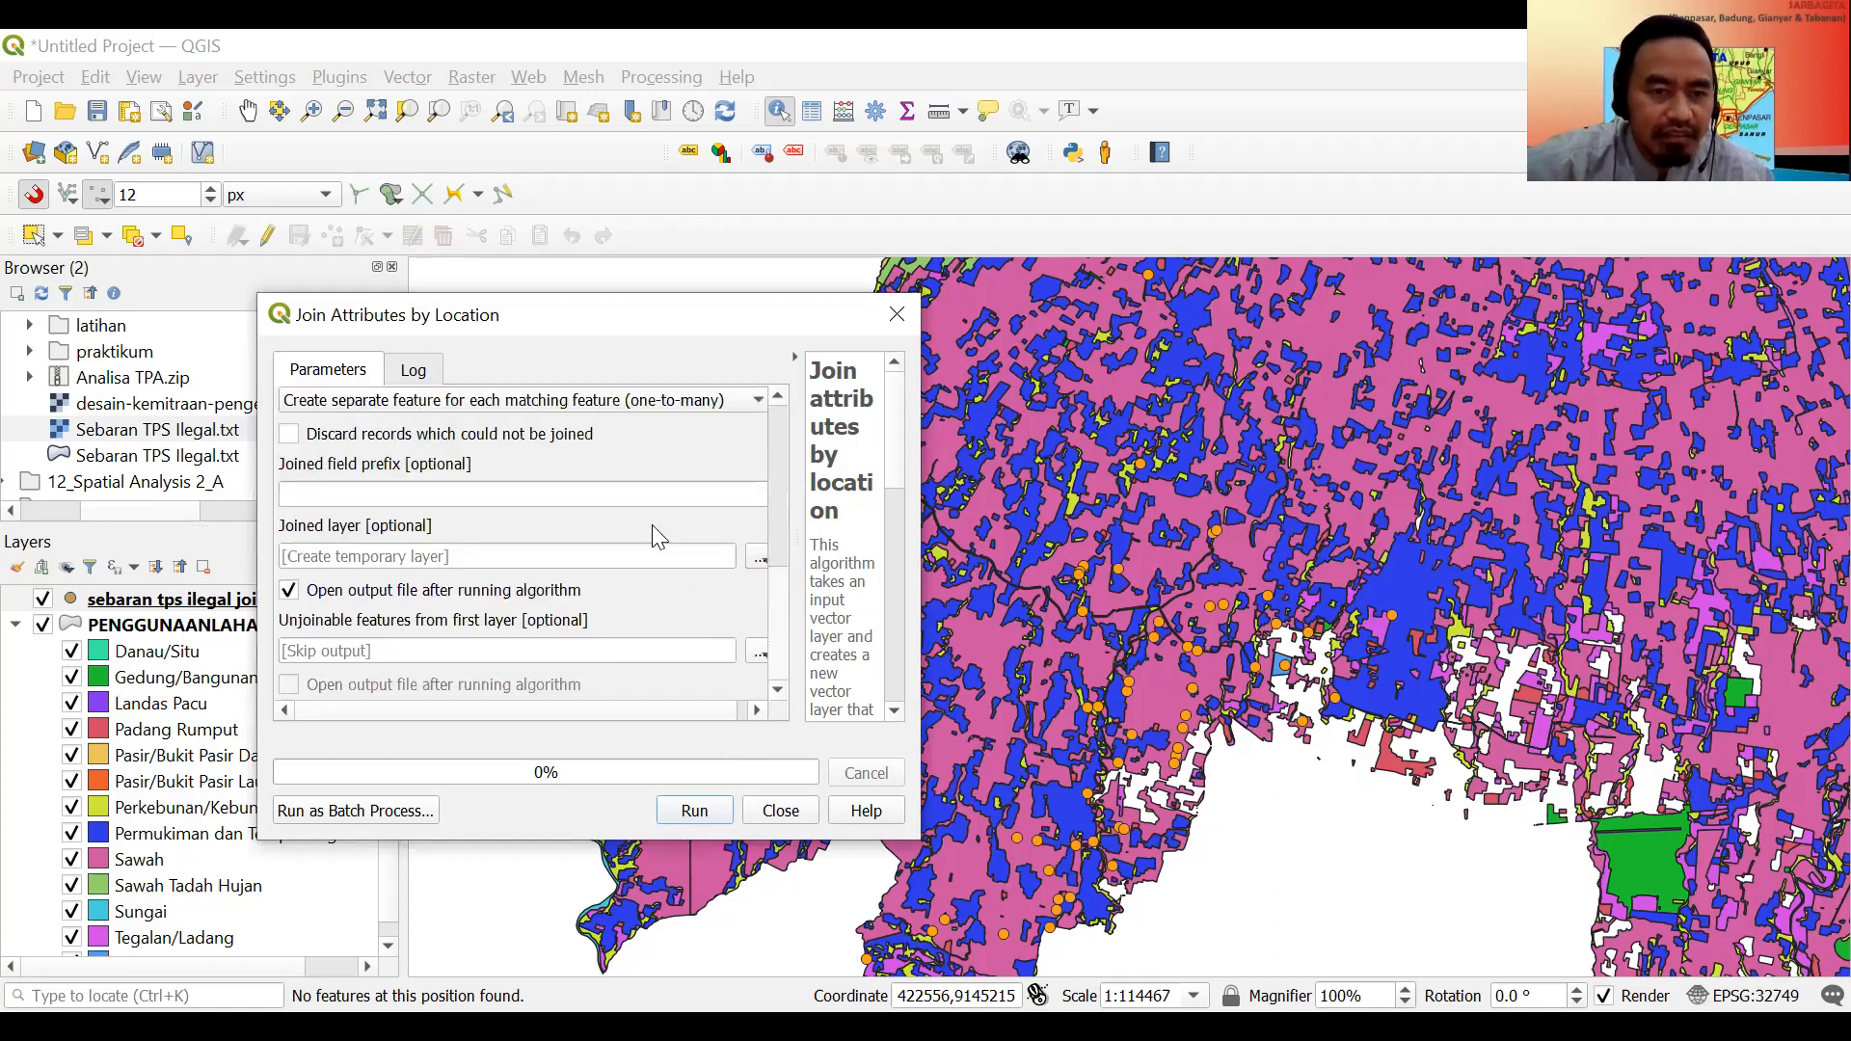
Set the joined output to sebaran tps ilegal join admin join jalan join pl.shp in the praktikum folder and run the join.
click(759, 559)
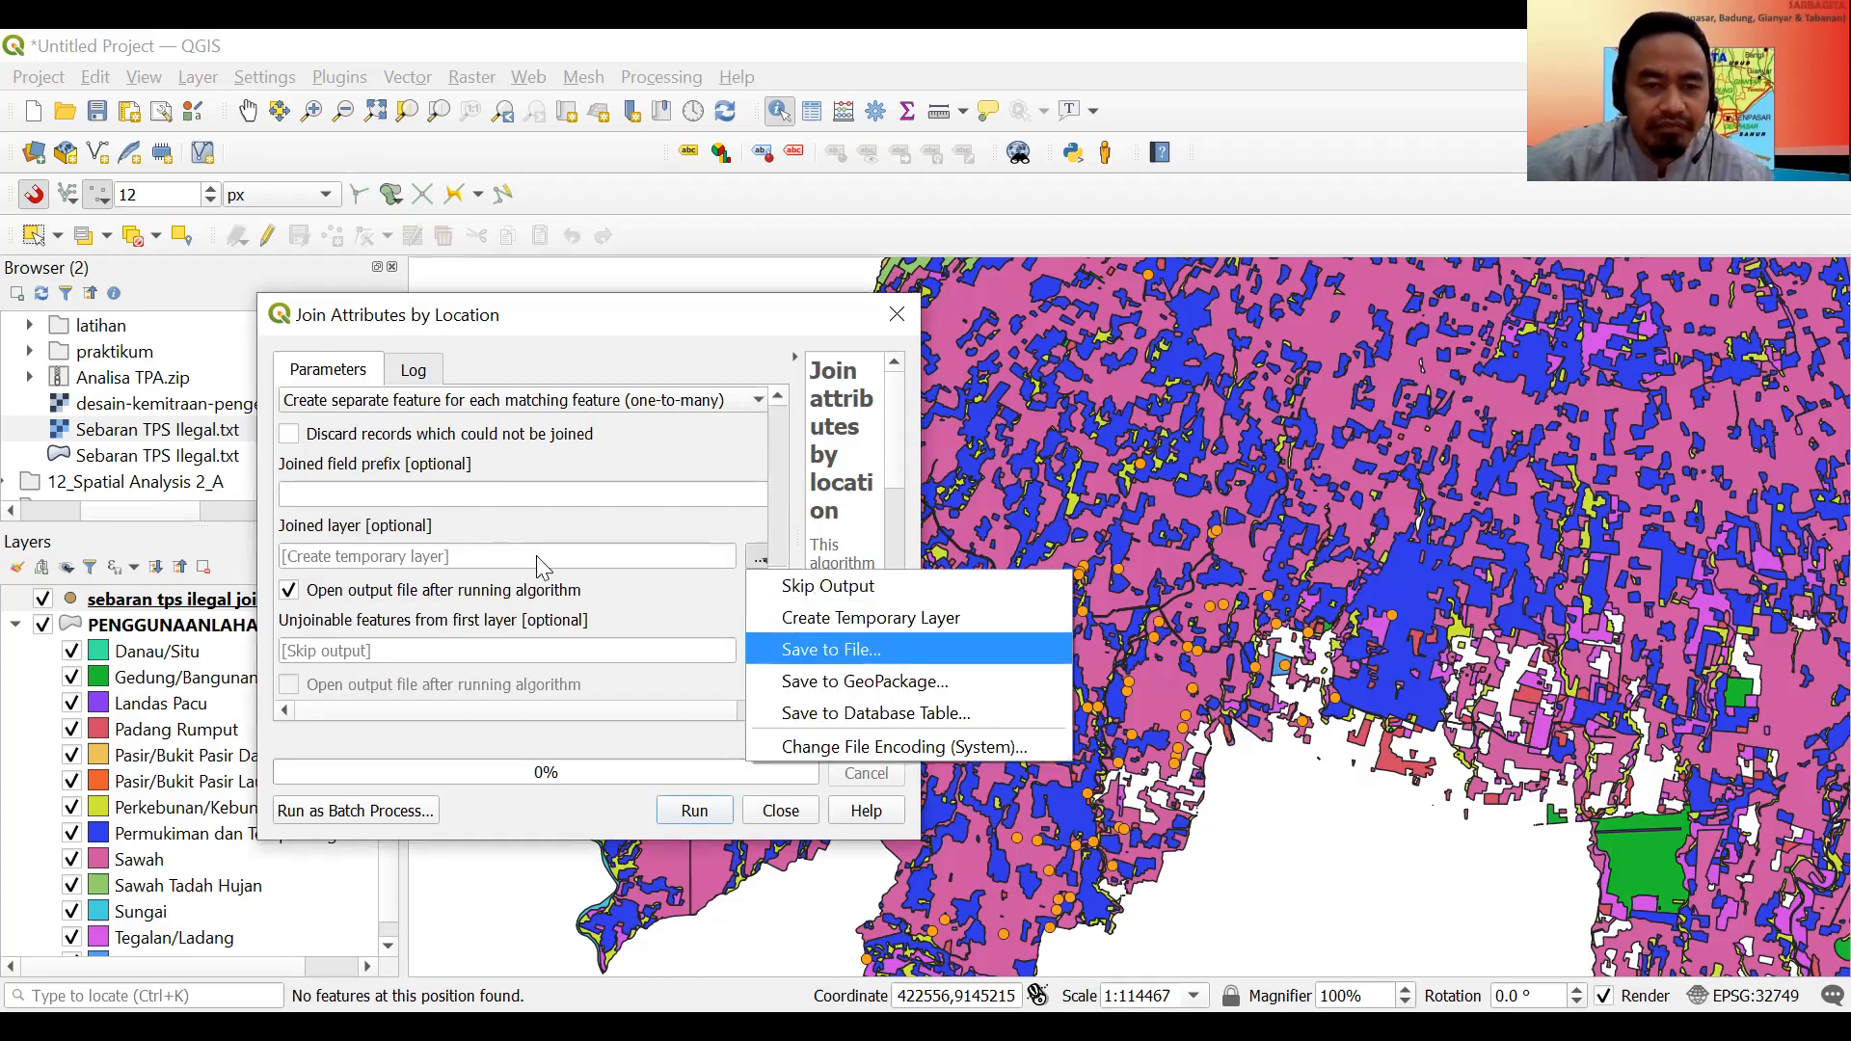
key(Return)
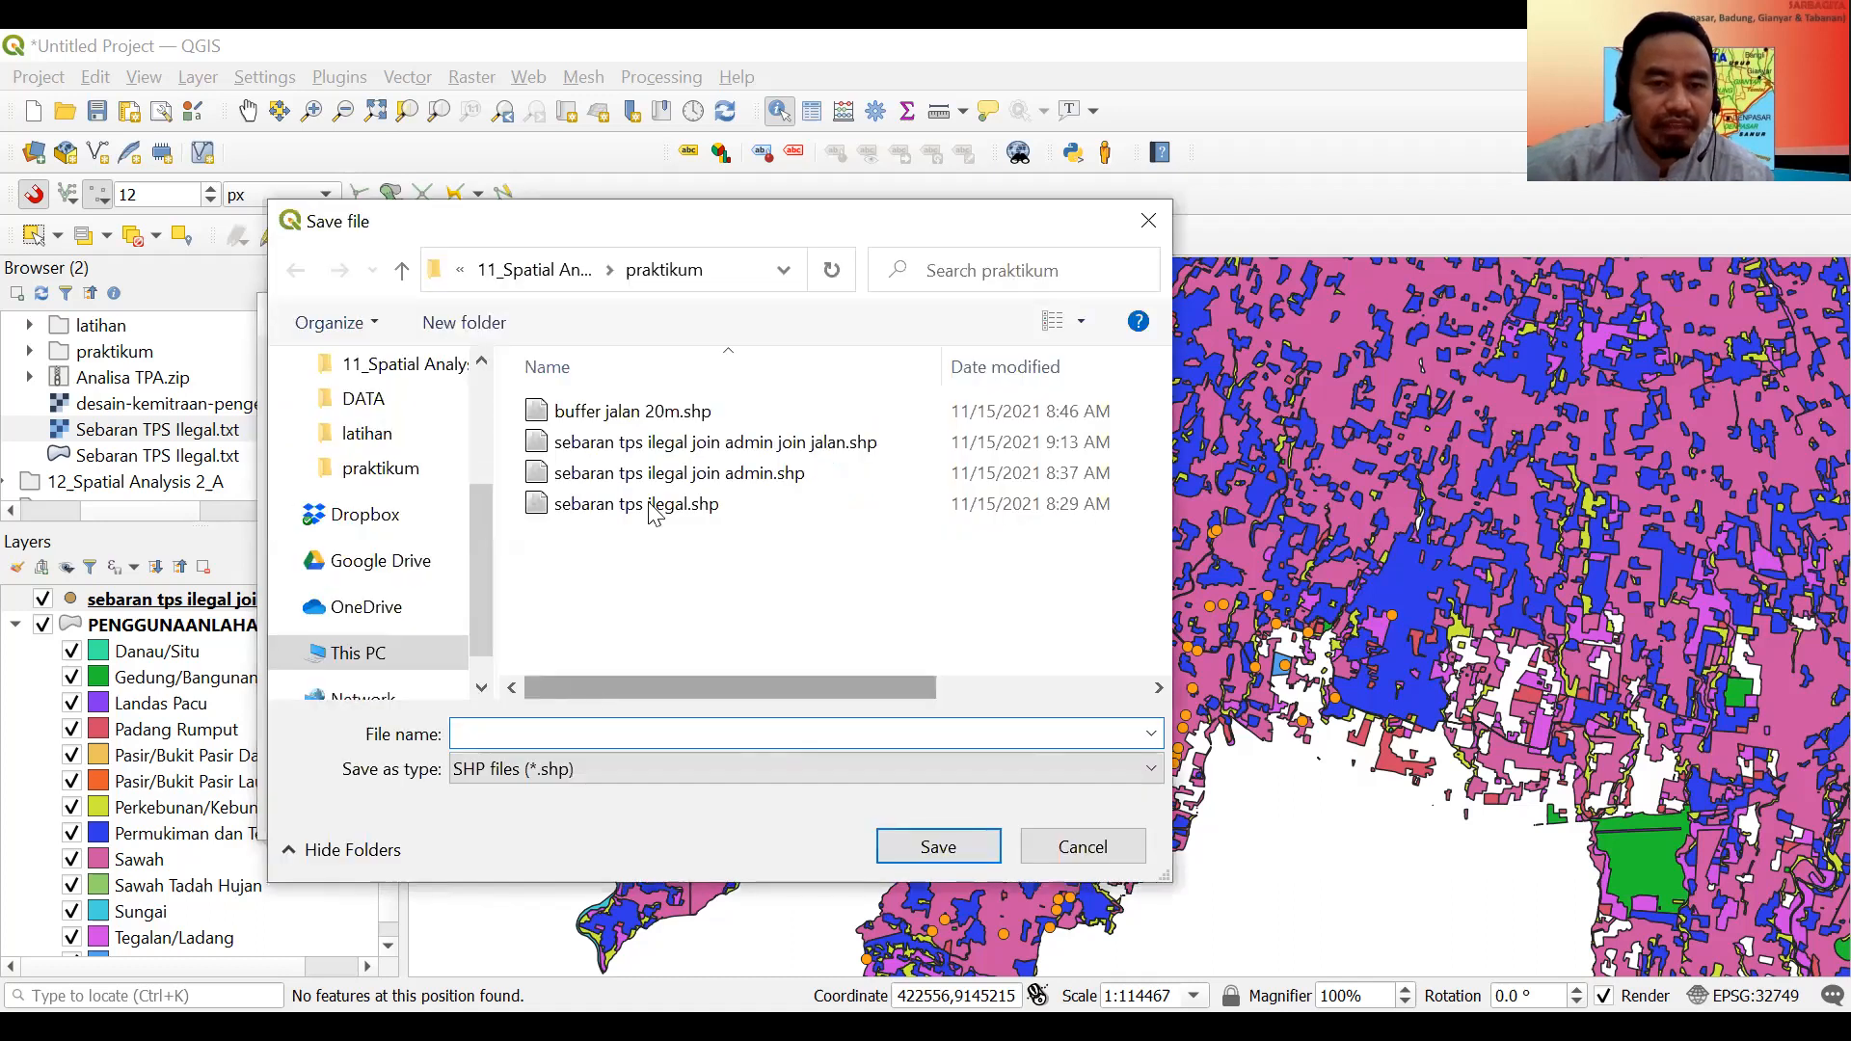
click(708, 448)
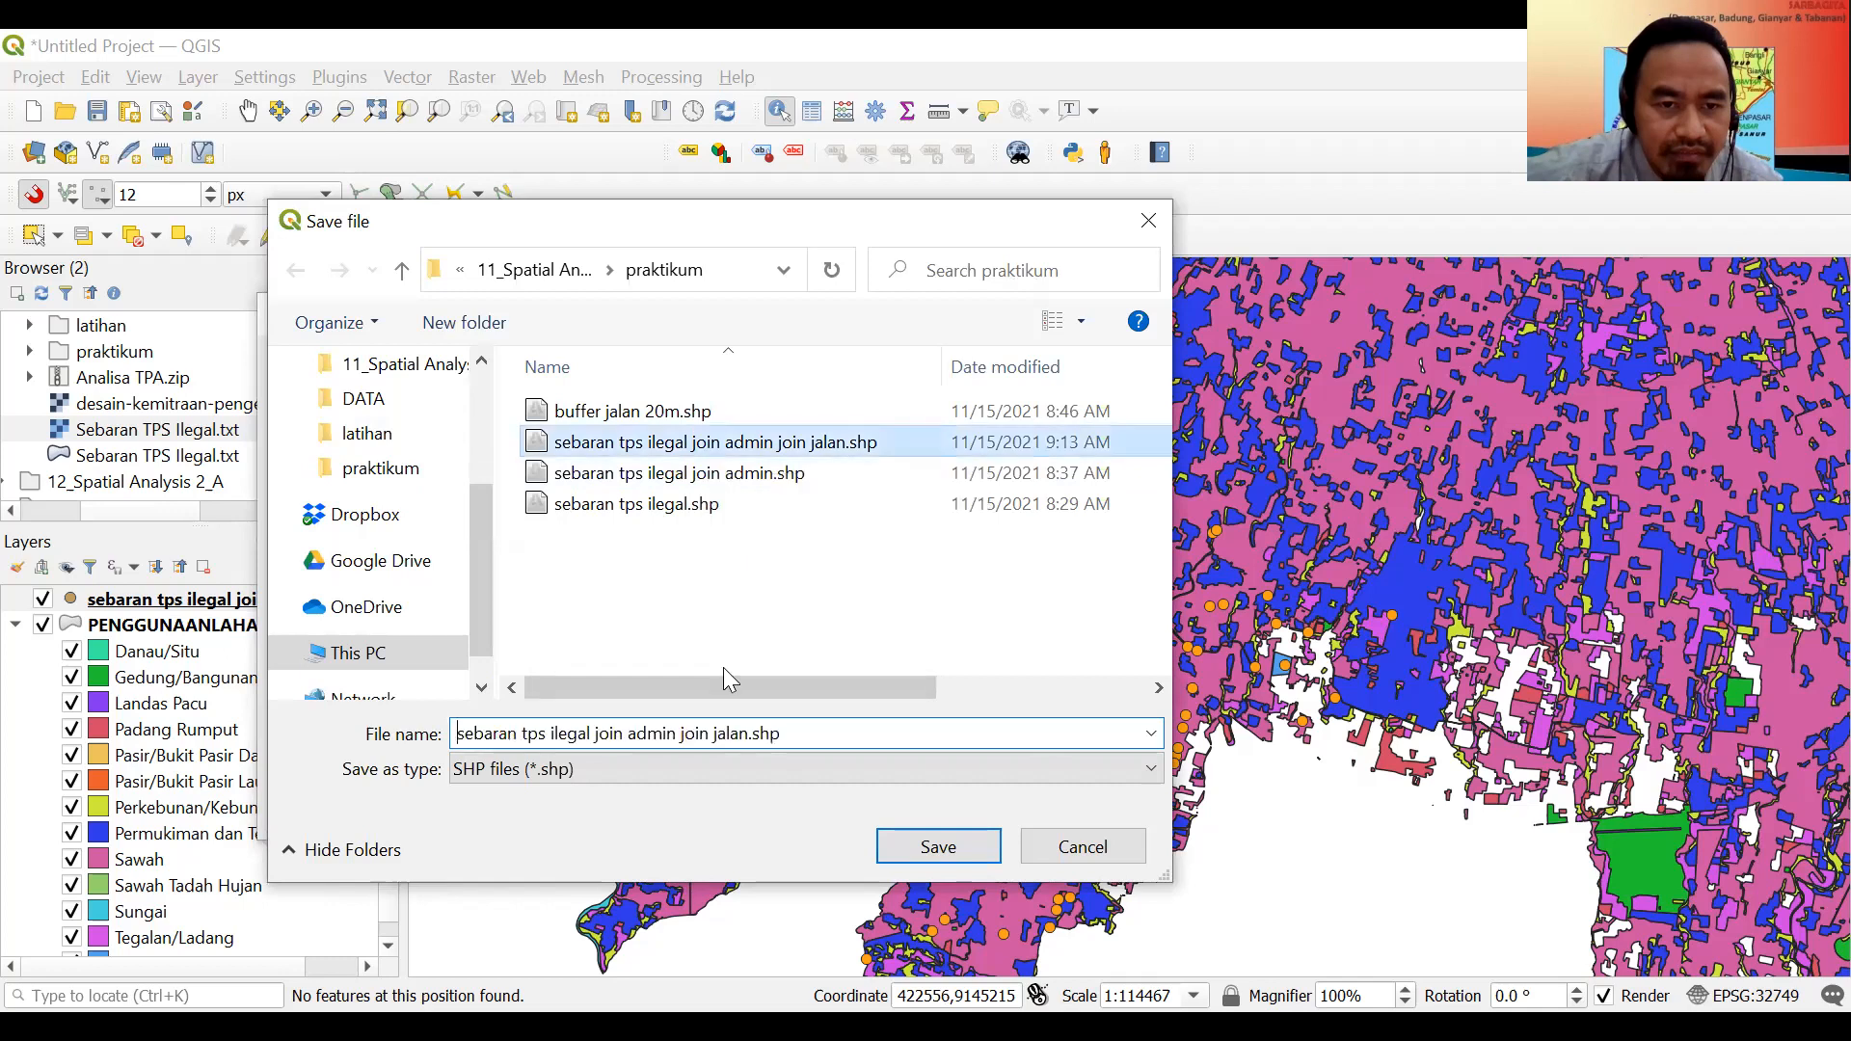
key(Tab)
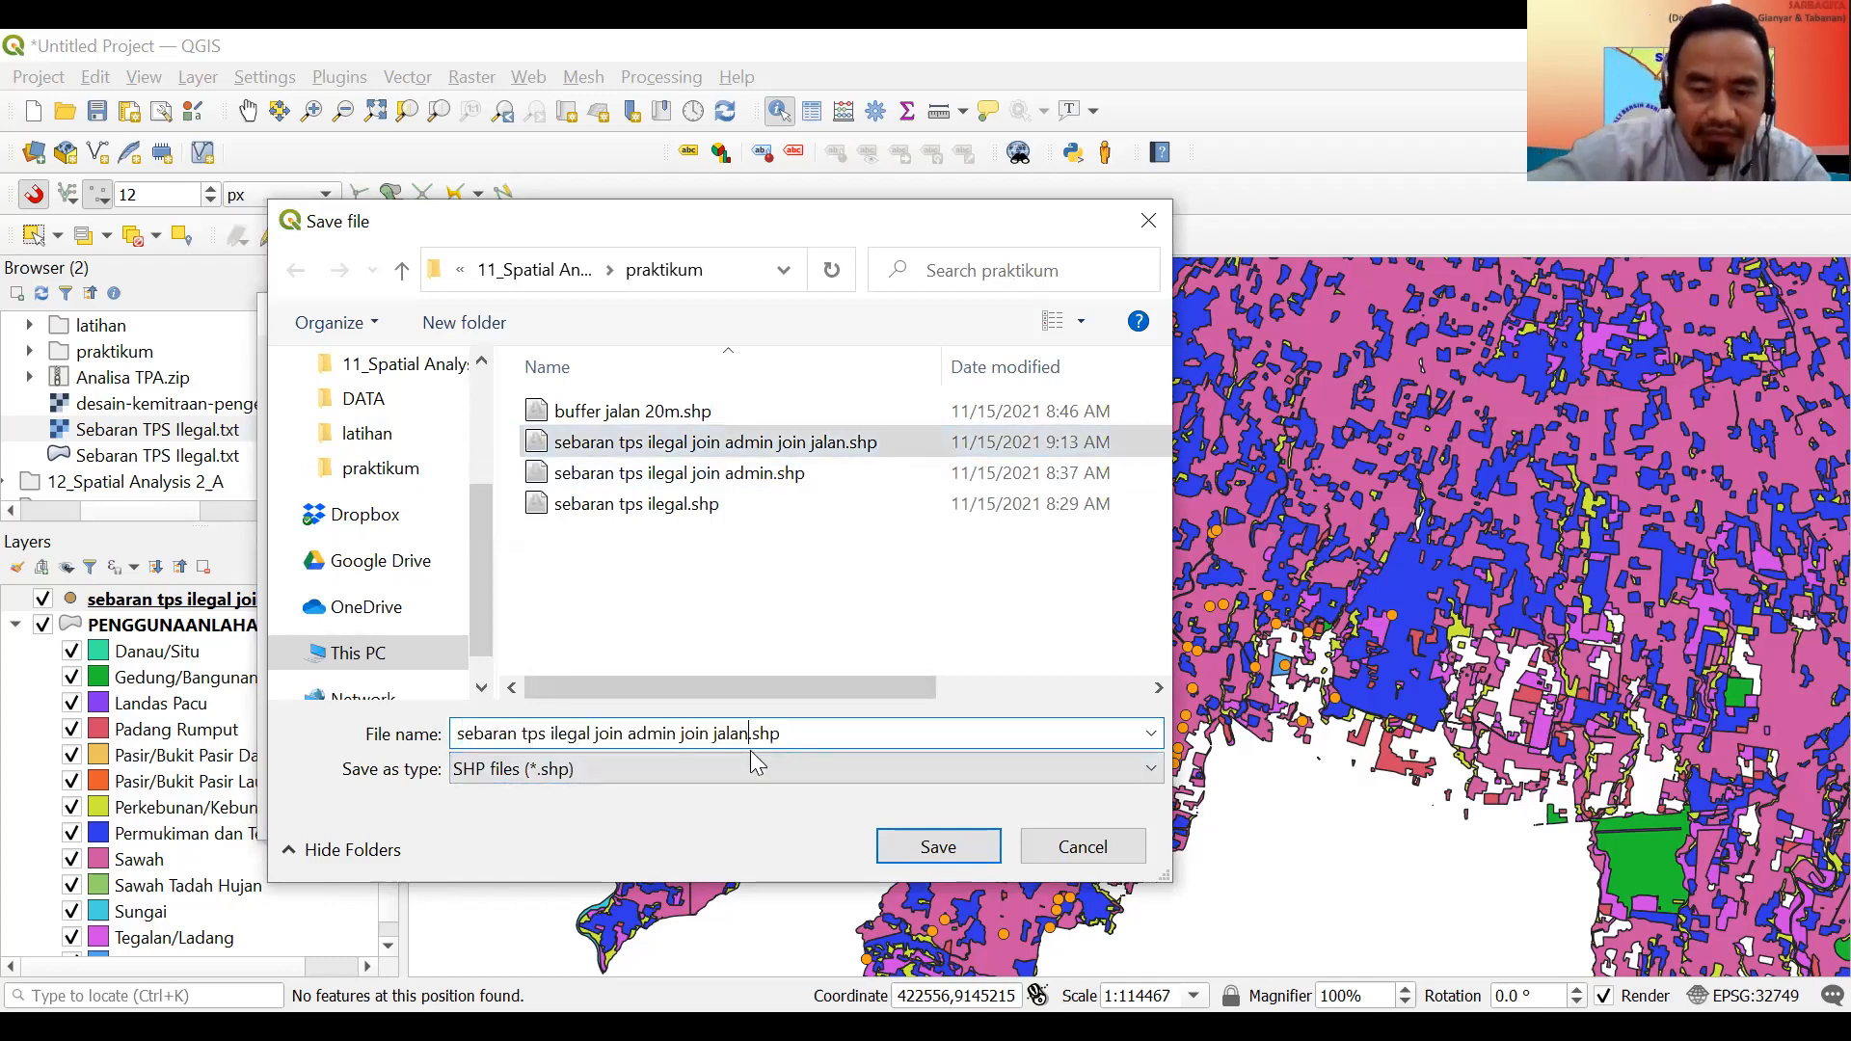
click(751, 749)
text(join )
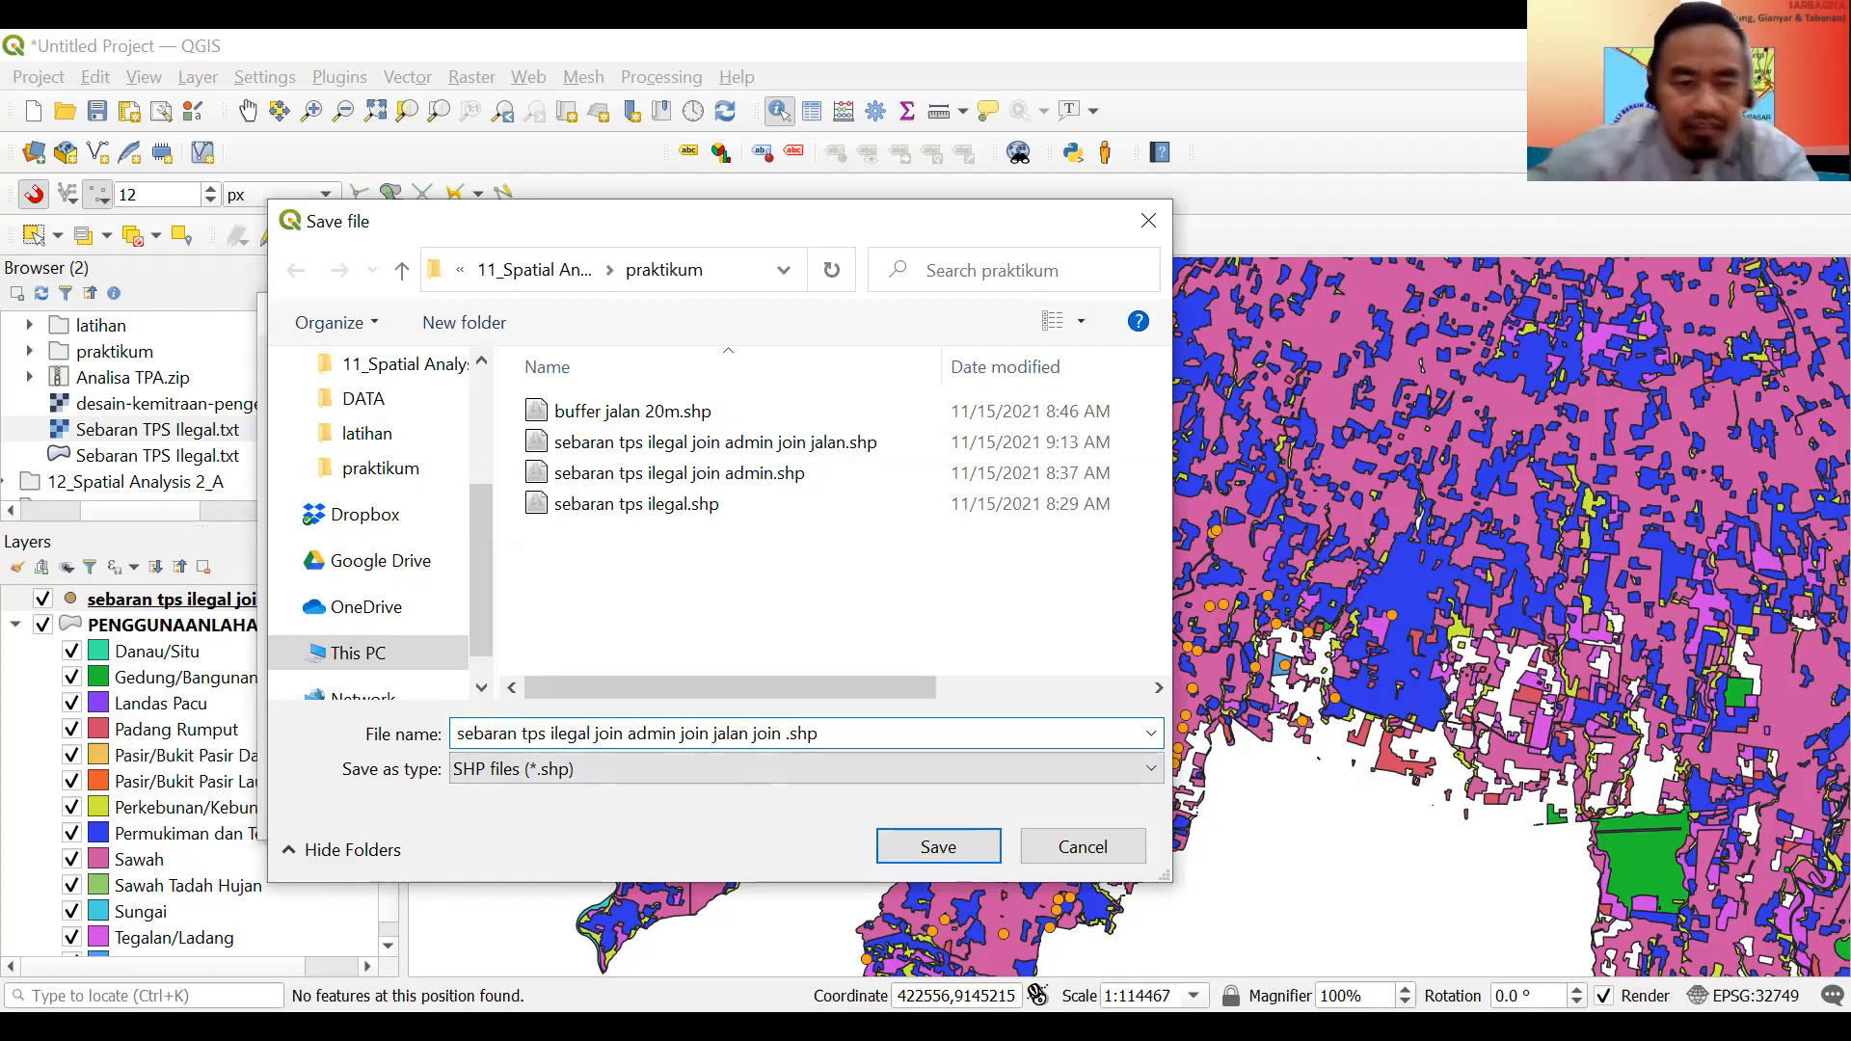
text(pl)
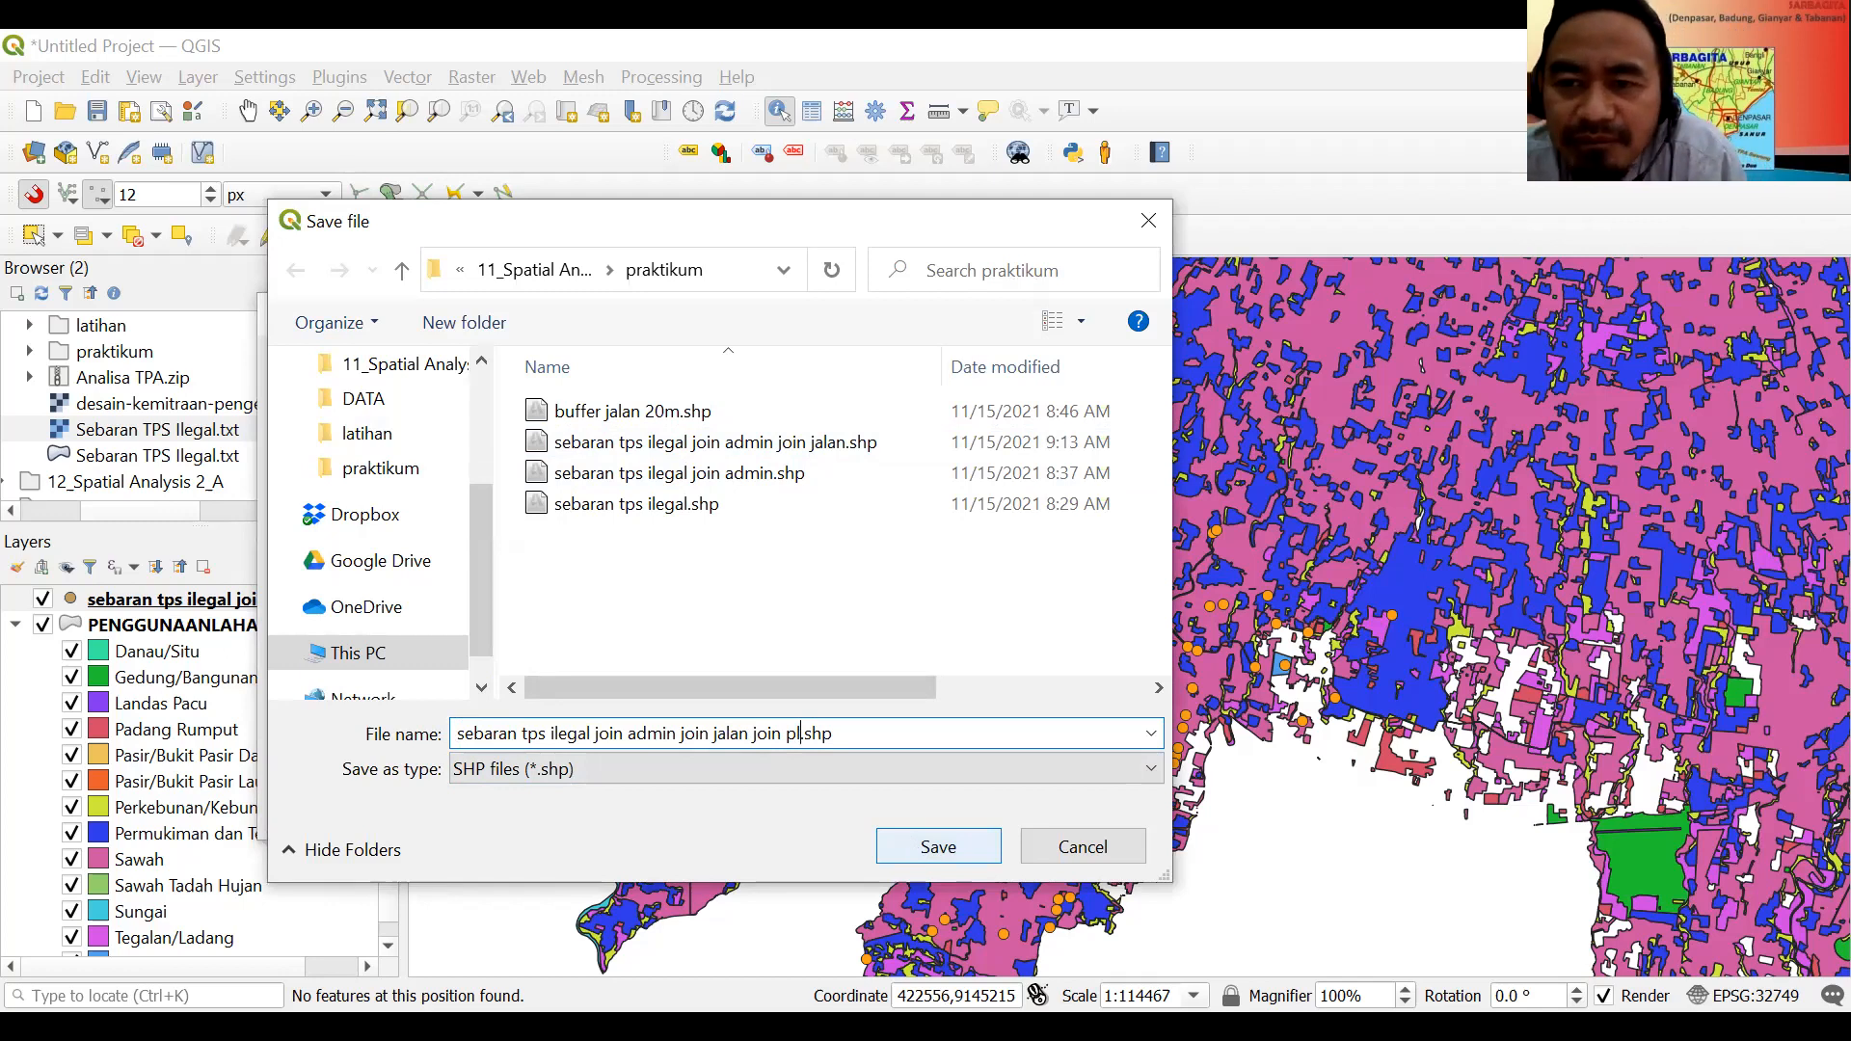
key(Return)
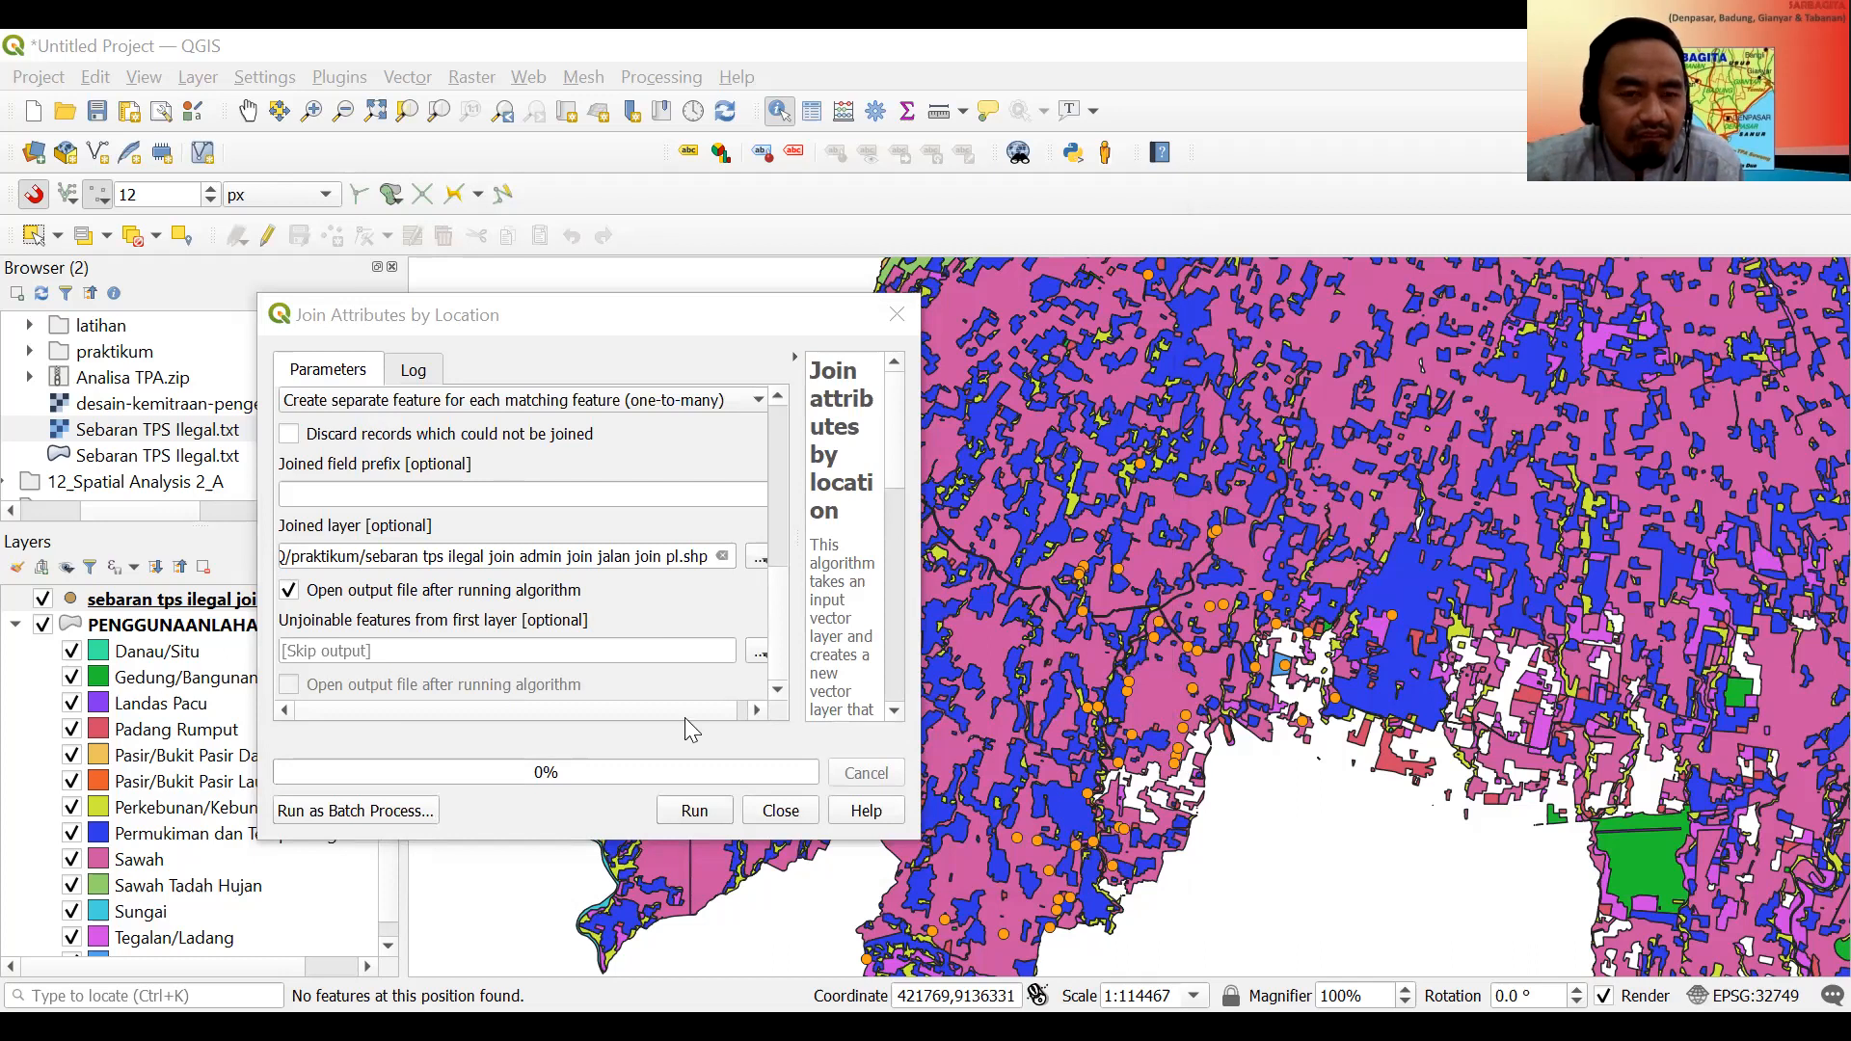
click(692, 813)
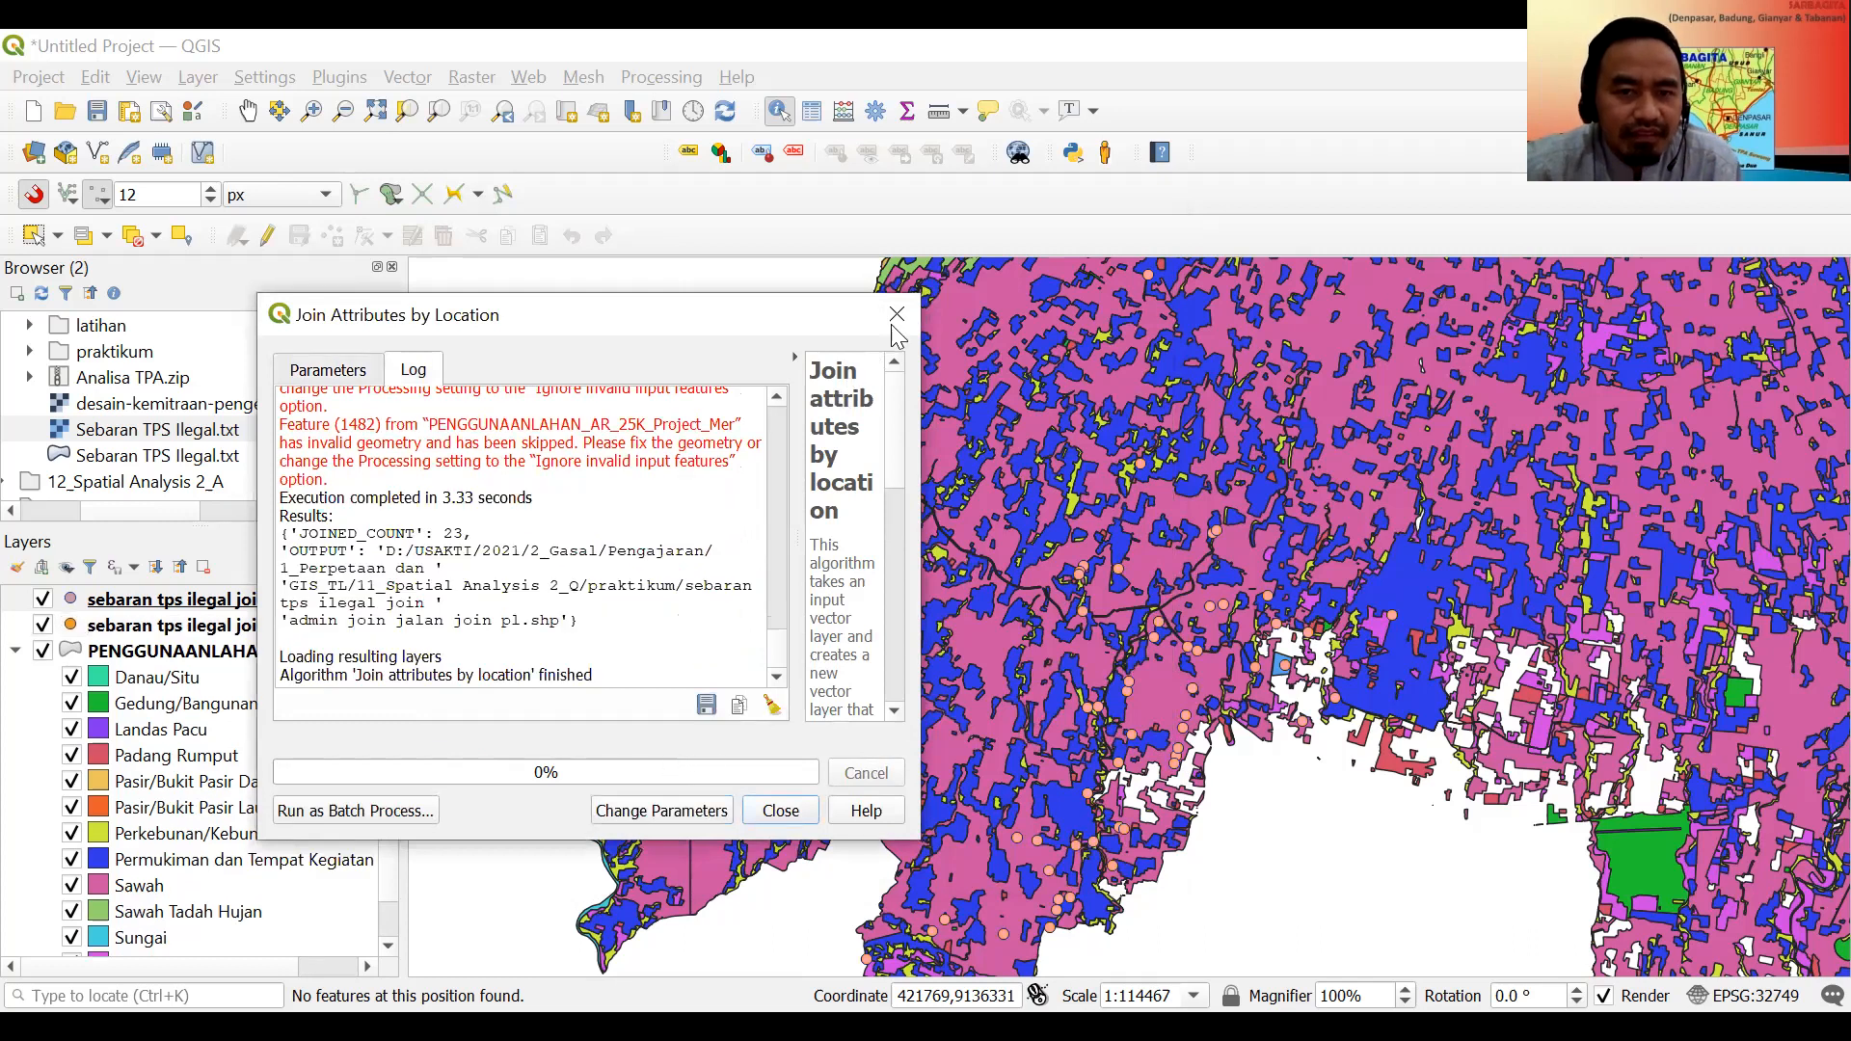
click(783, 811)
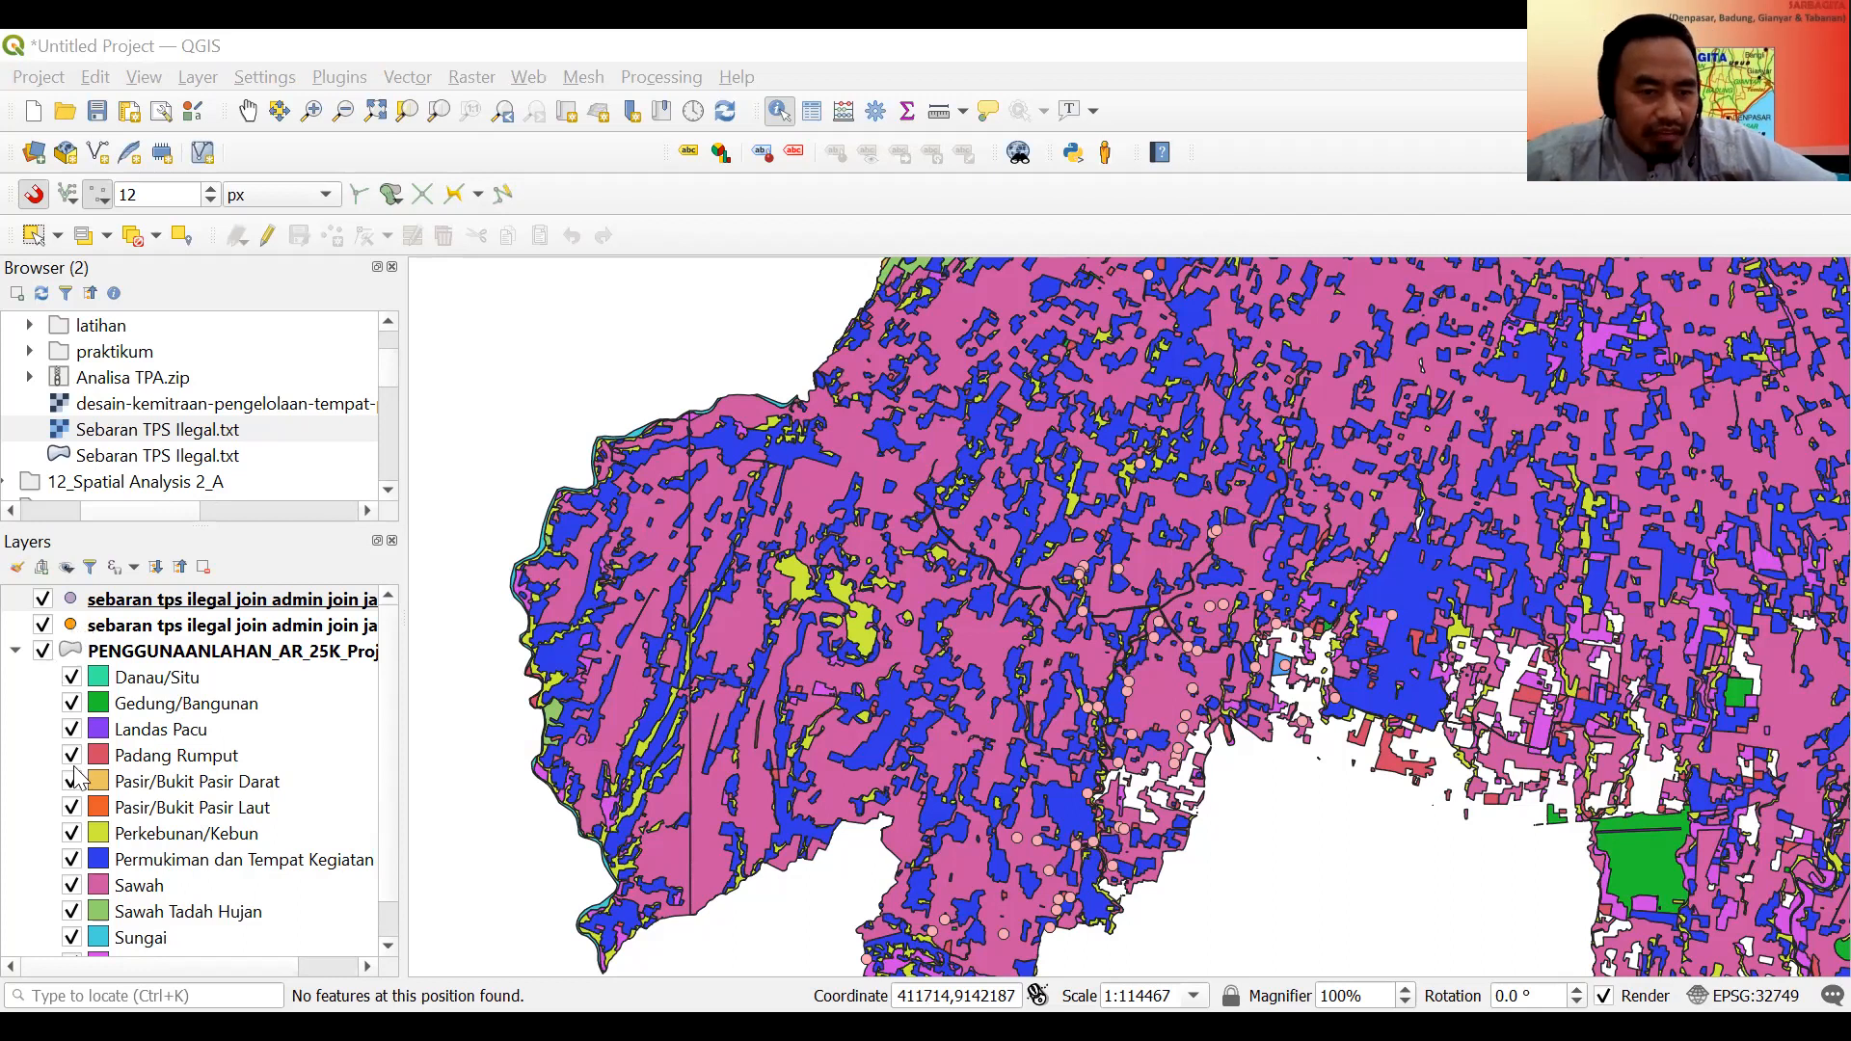
Open the attribute table of the newly joined land-use point layer.
right_click(132, 607)
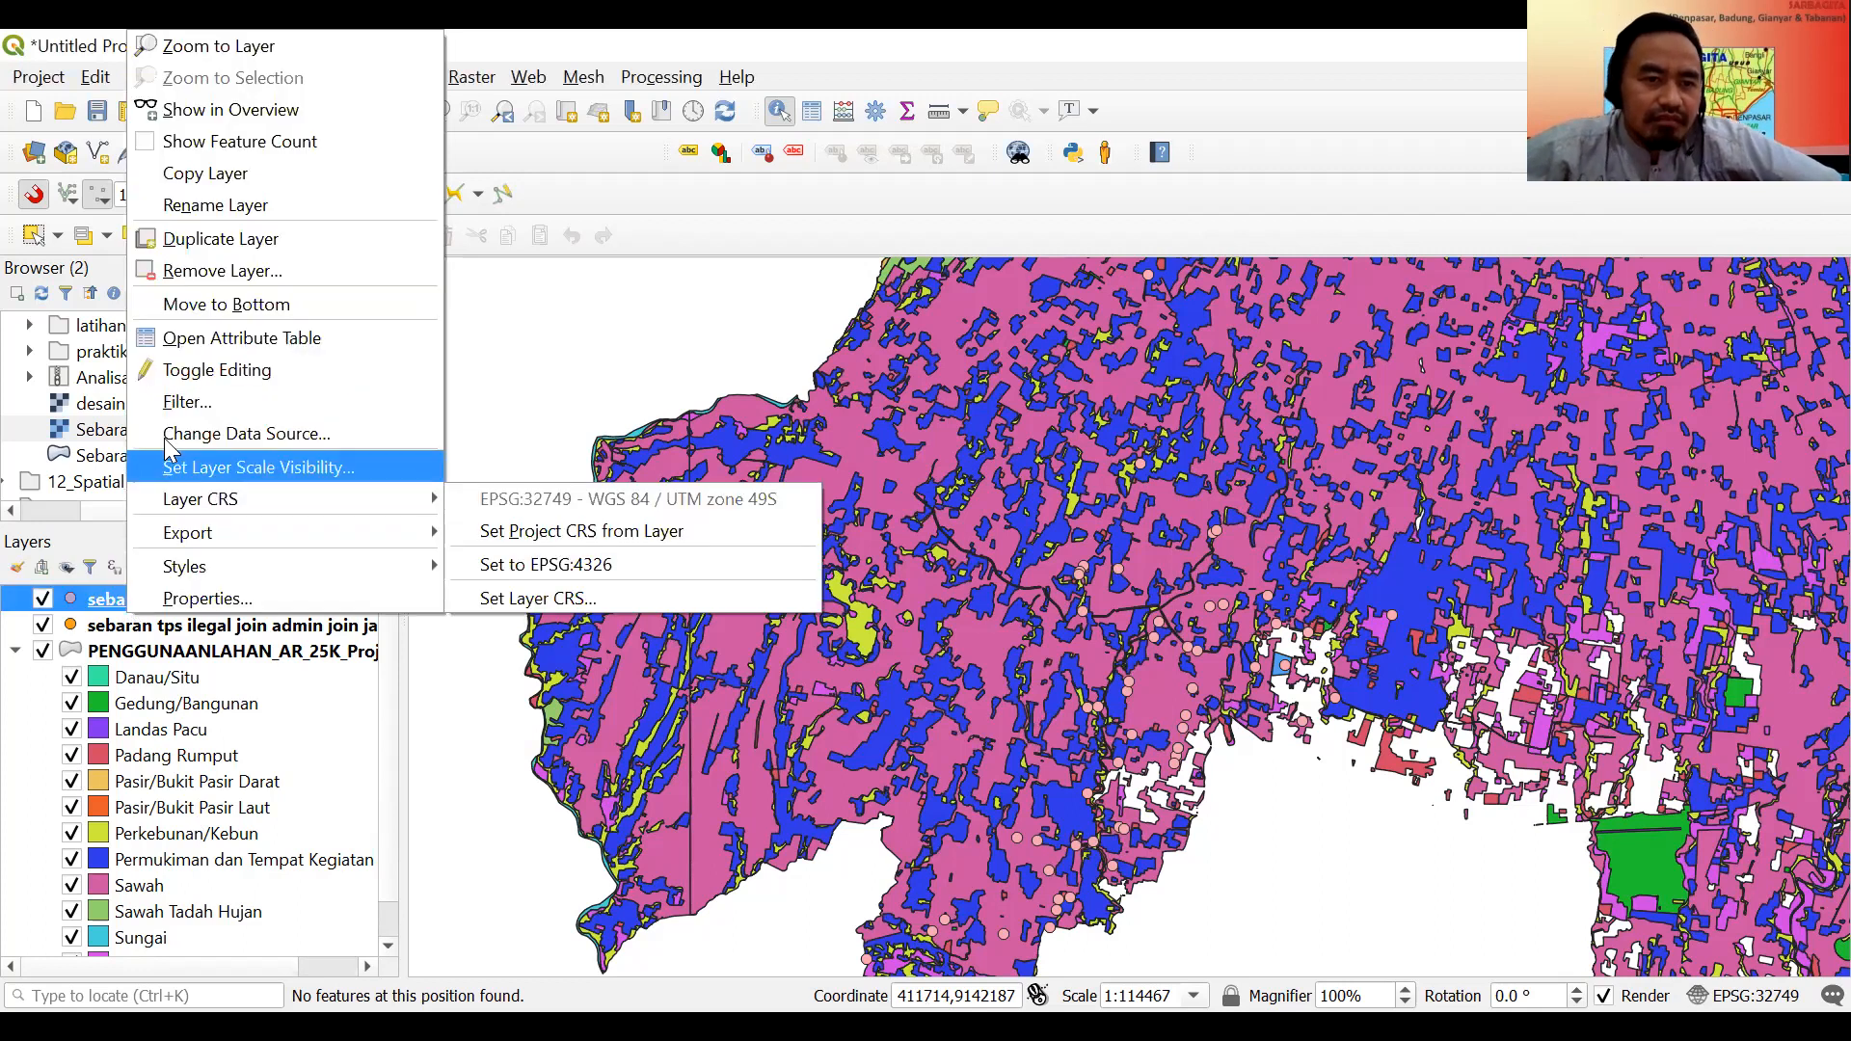
click(322, 338)
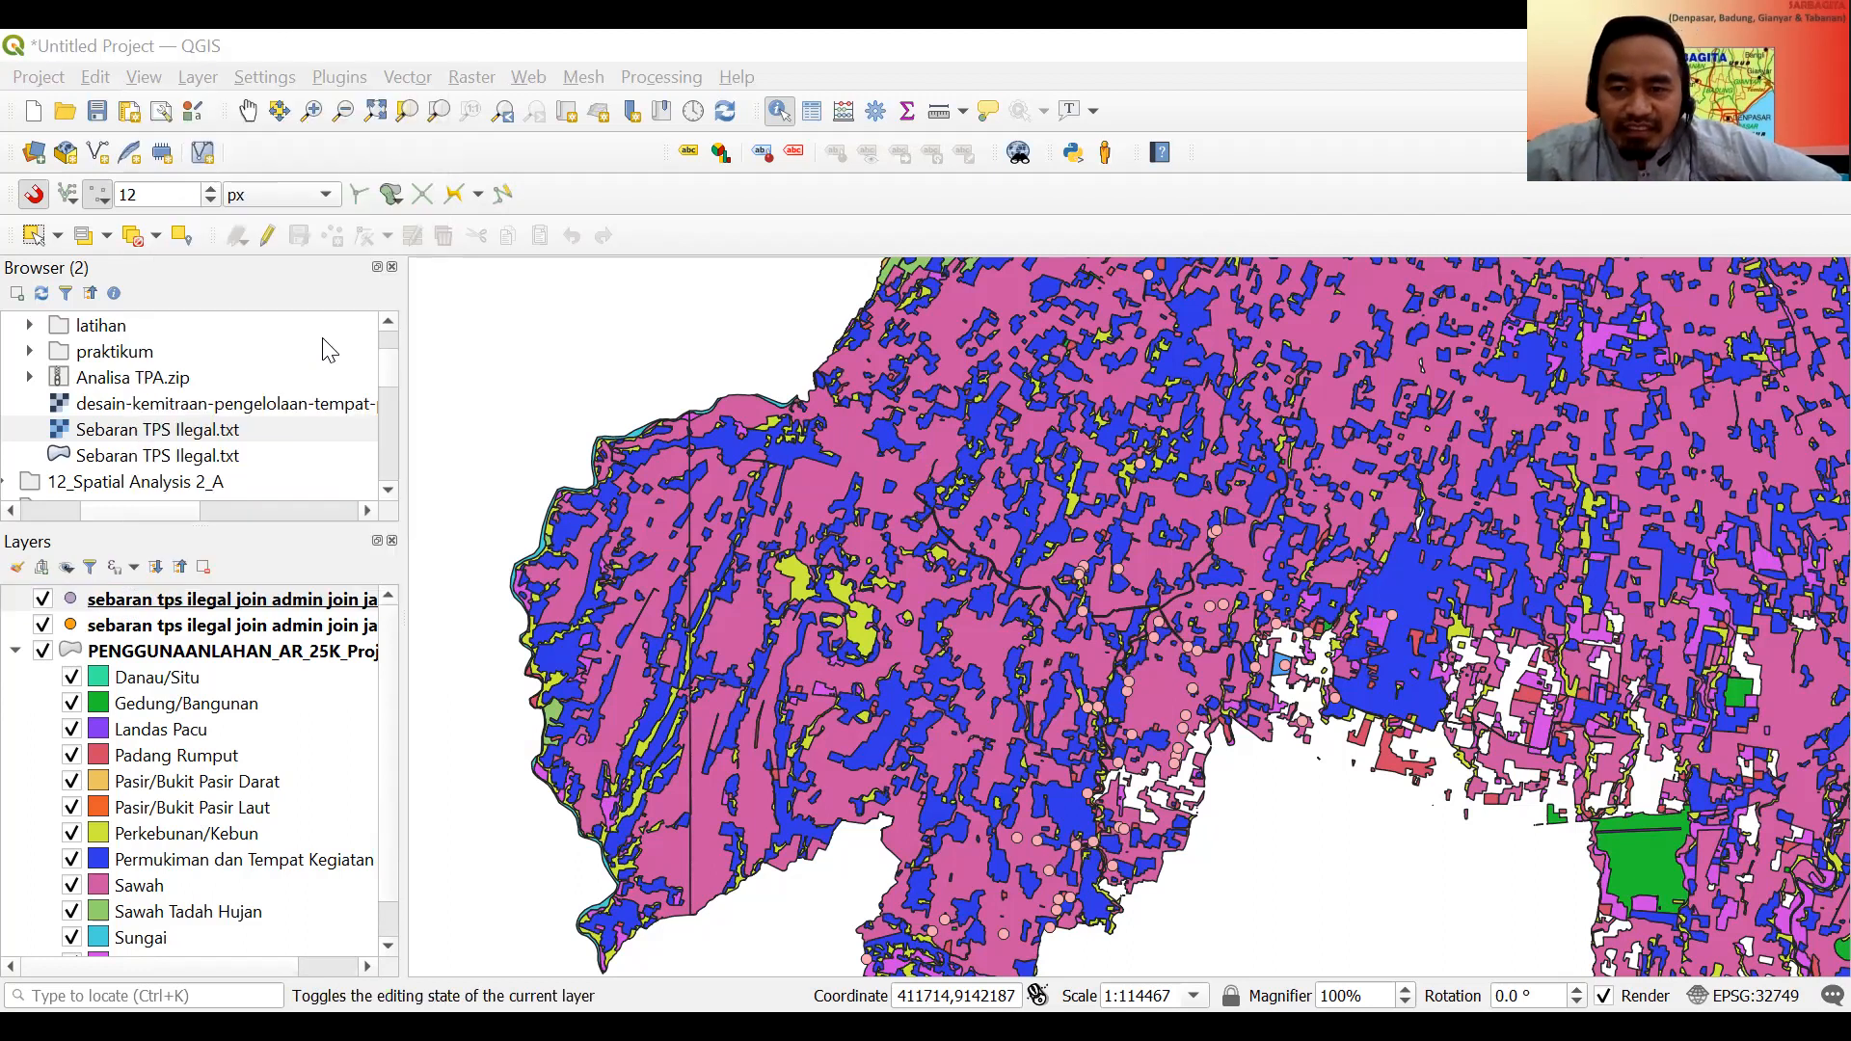
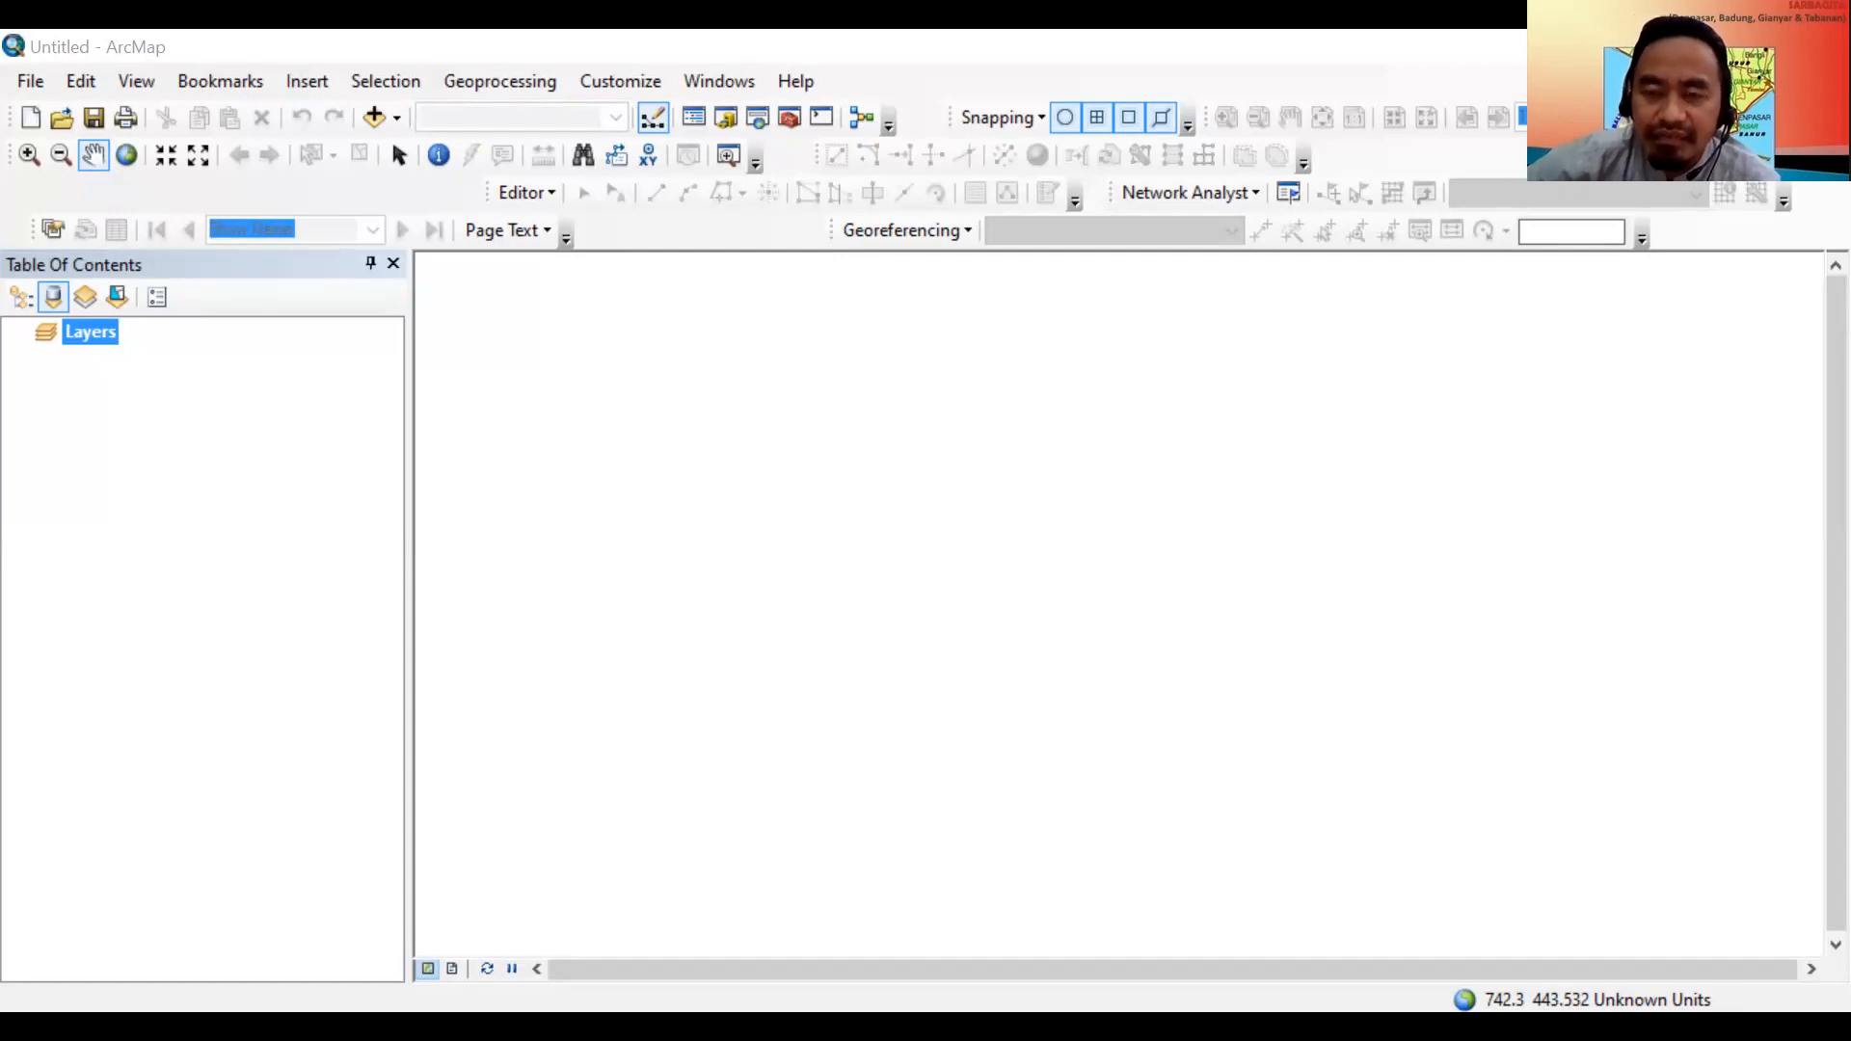
Switch to ArcMap and add PENGGUNAANLAHAN_AR_25K_Project_Mer.shp from the DATA folder to the empty map.
click(396, 117)
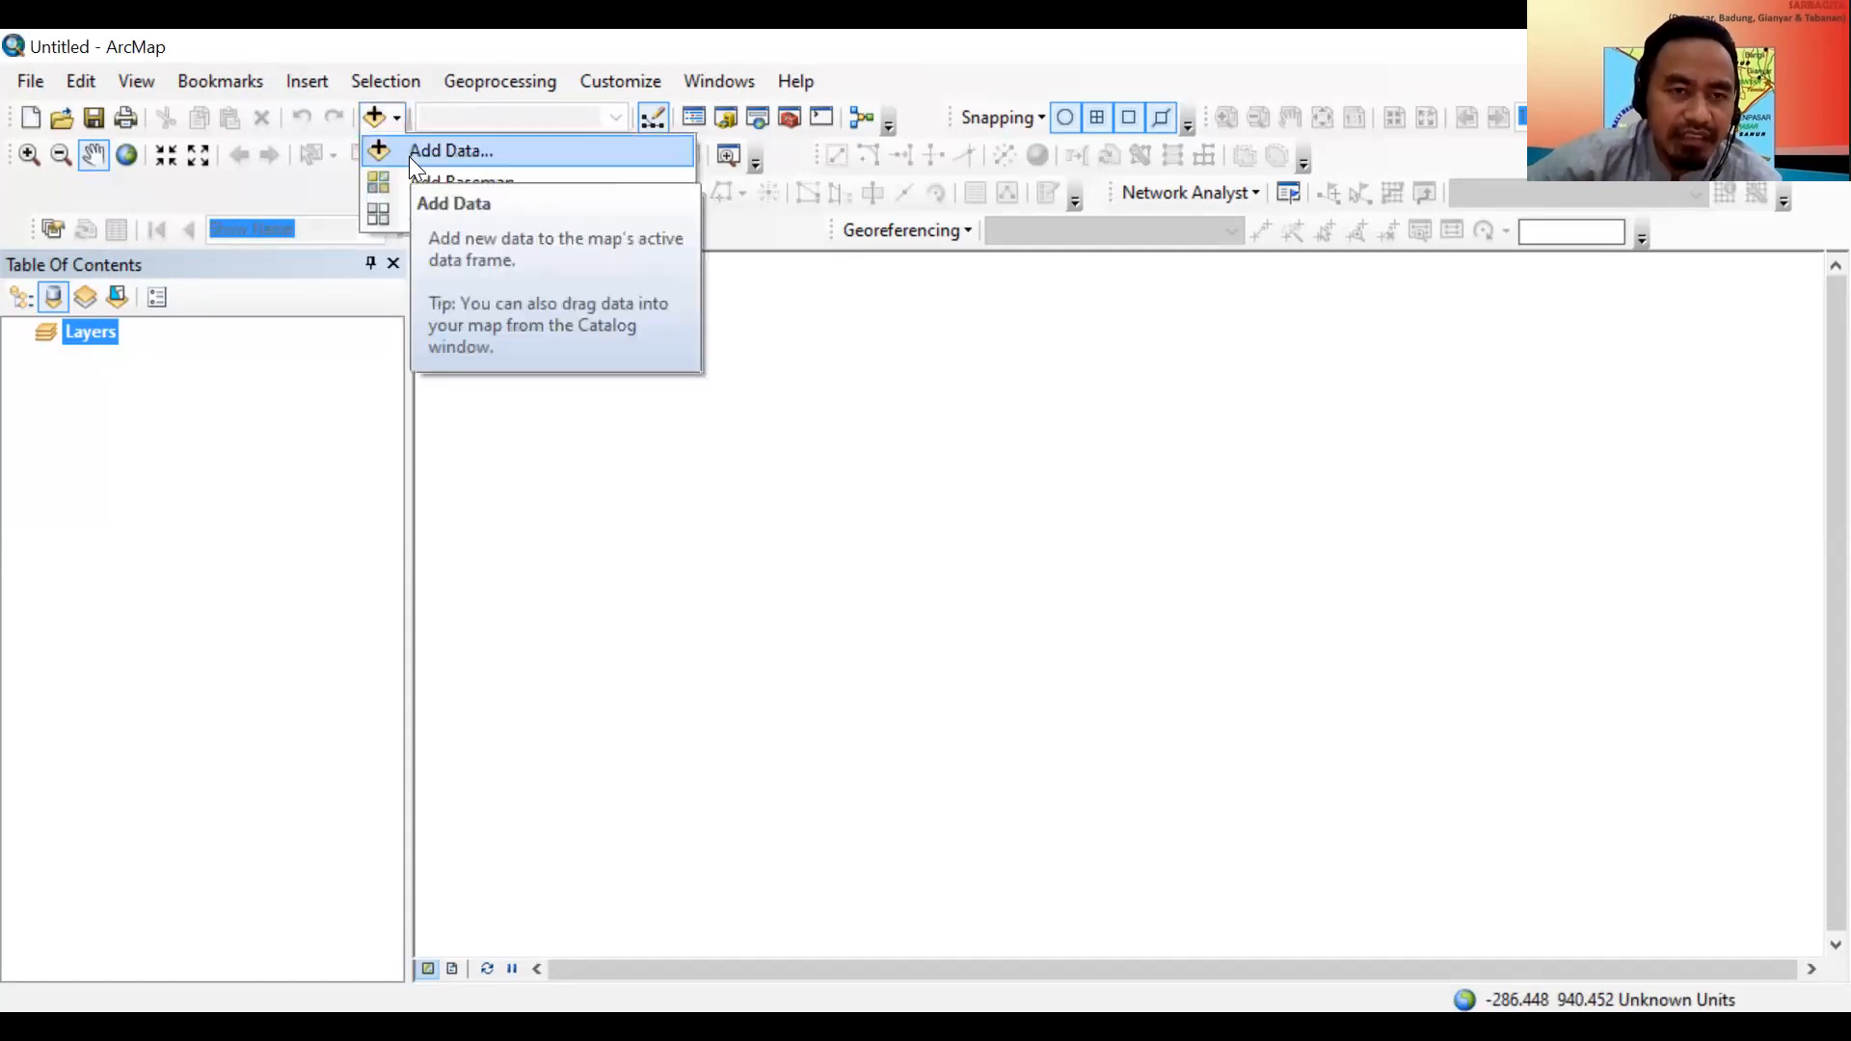
click(410, 155)
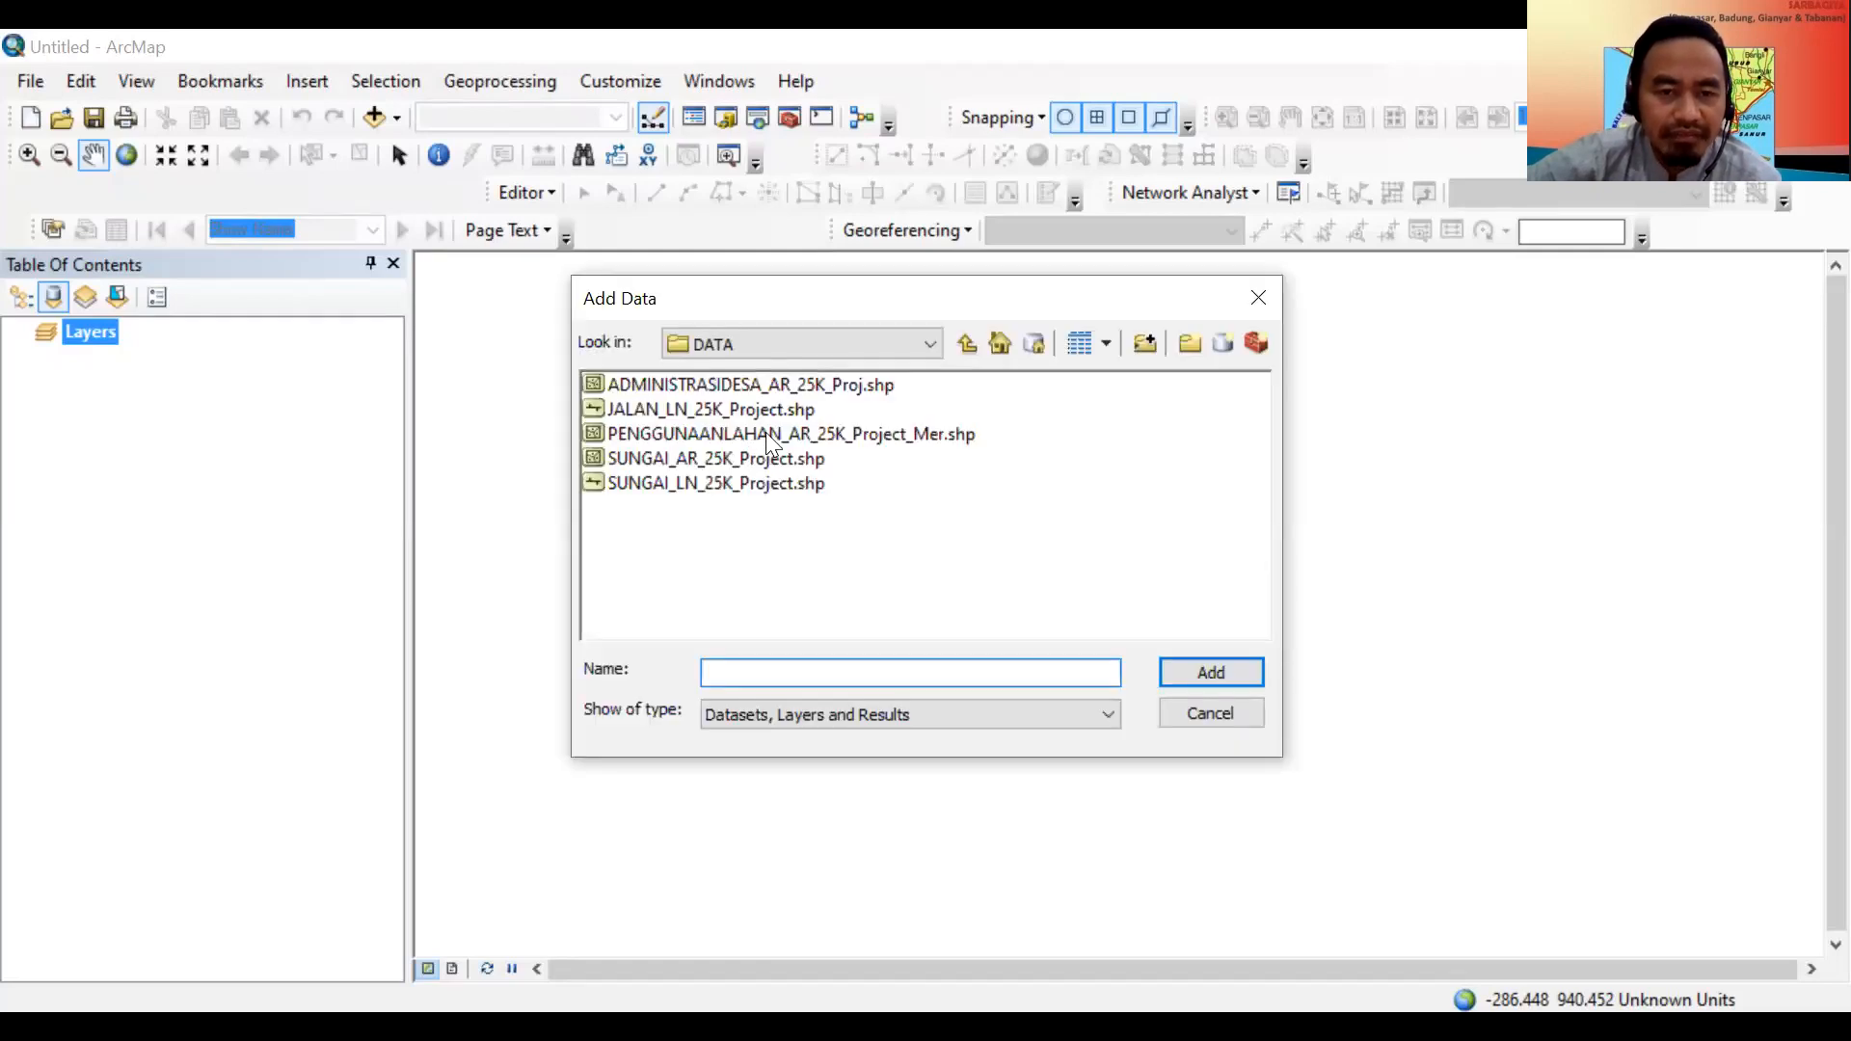
click(765, 433)
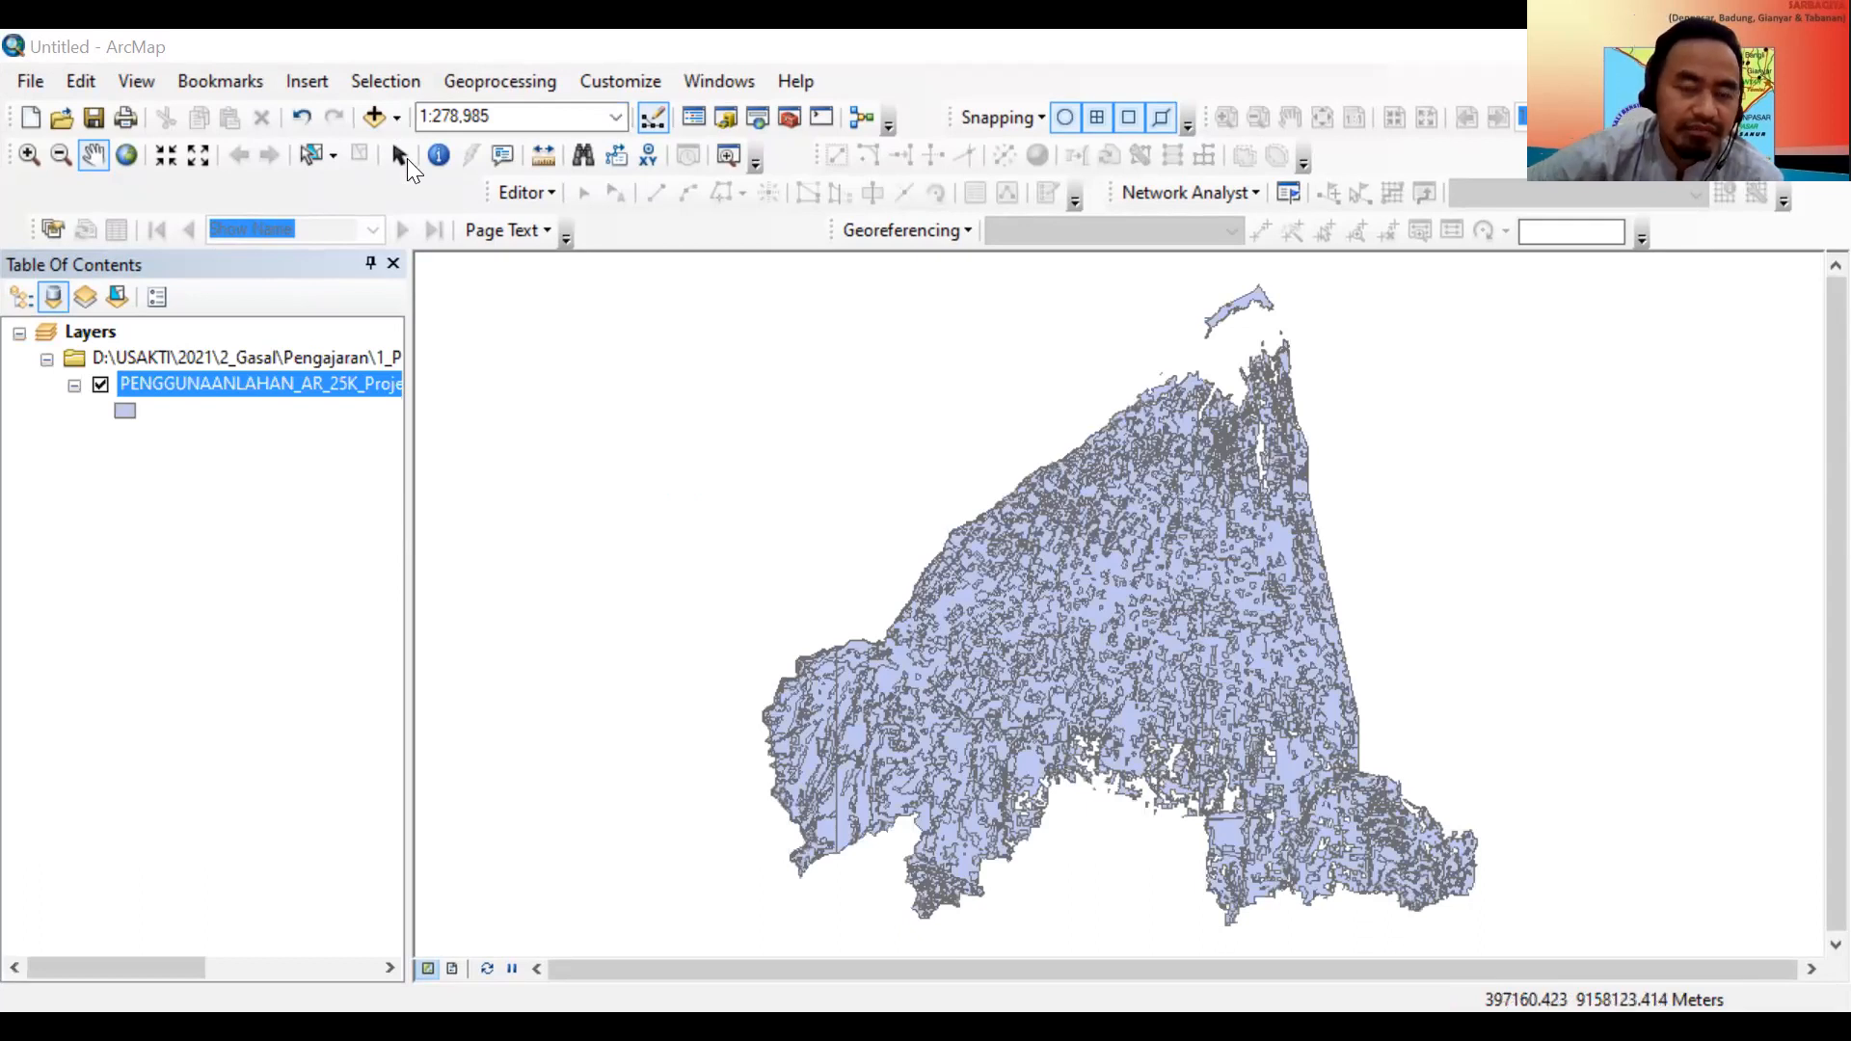
Add sebaran tps ilegal join admin join jalan.shp from the praktikum folder to the map with the land-use layer.
click(965, 344)
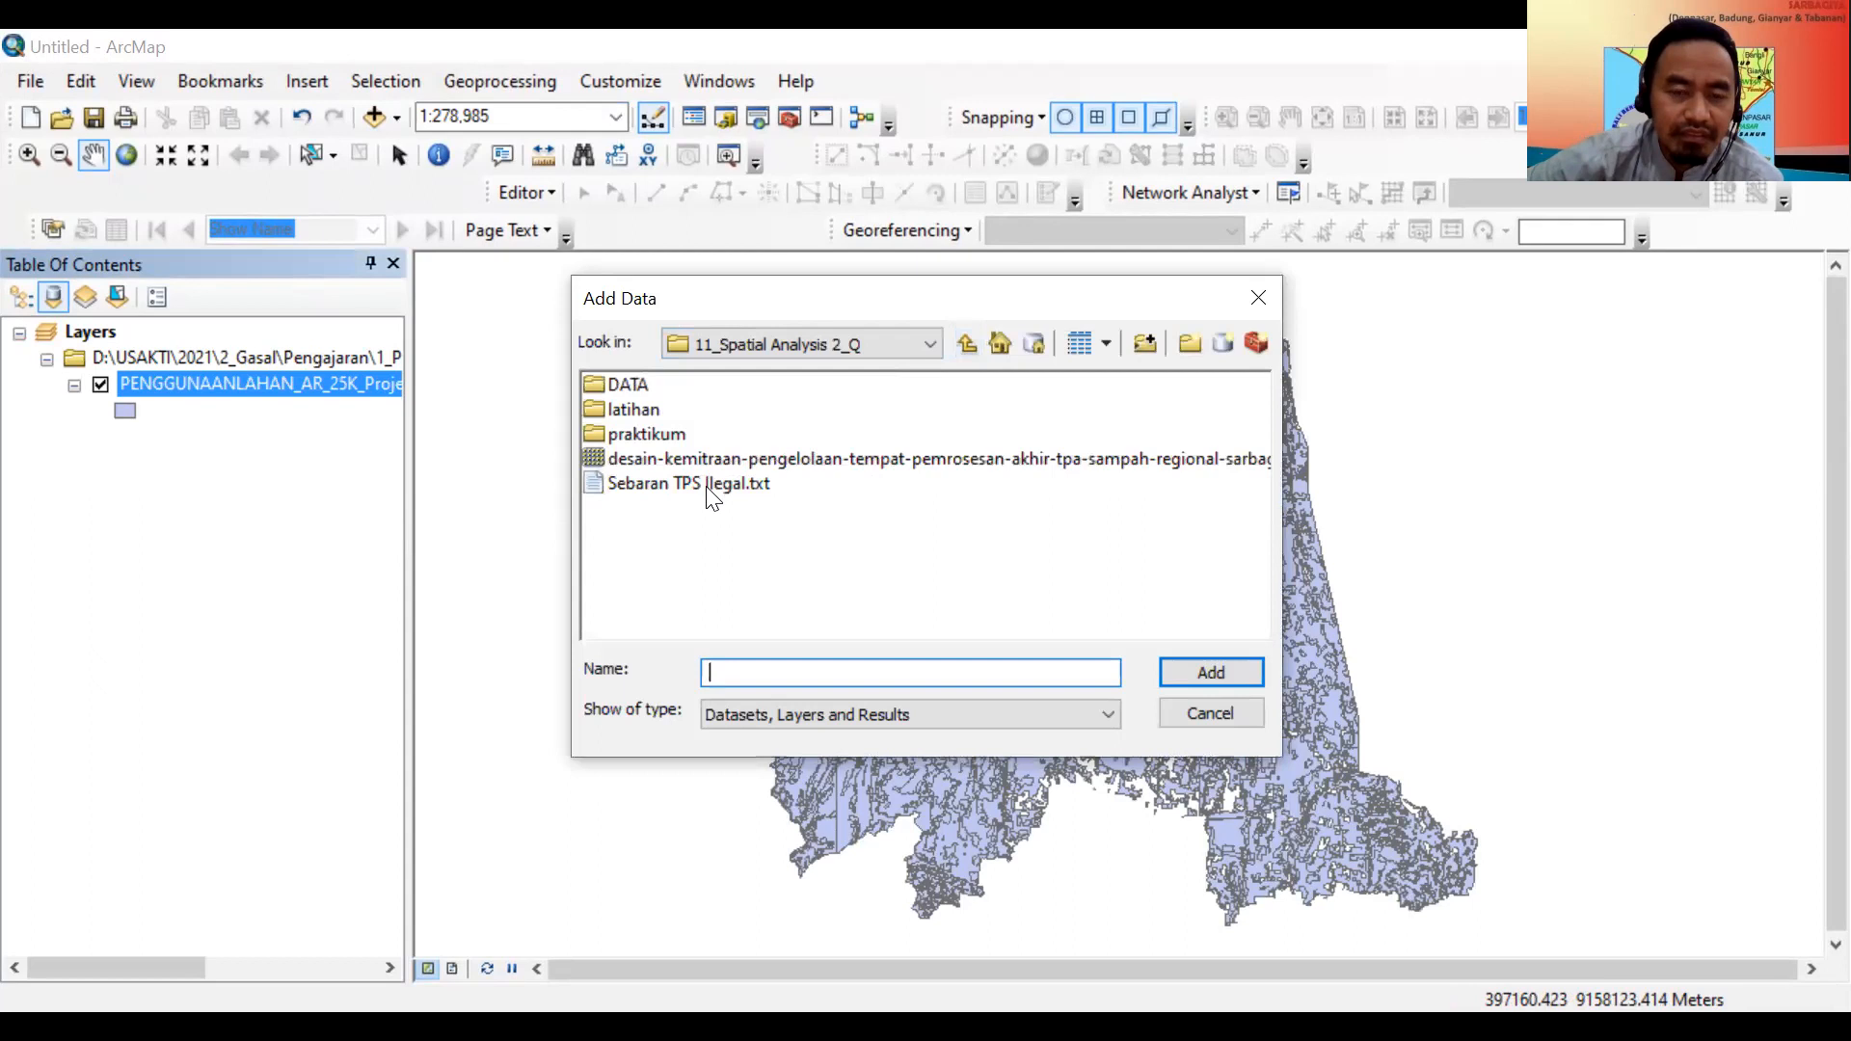
double_click(631, 435)
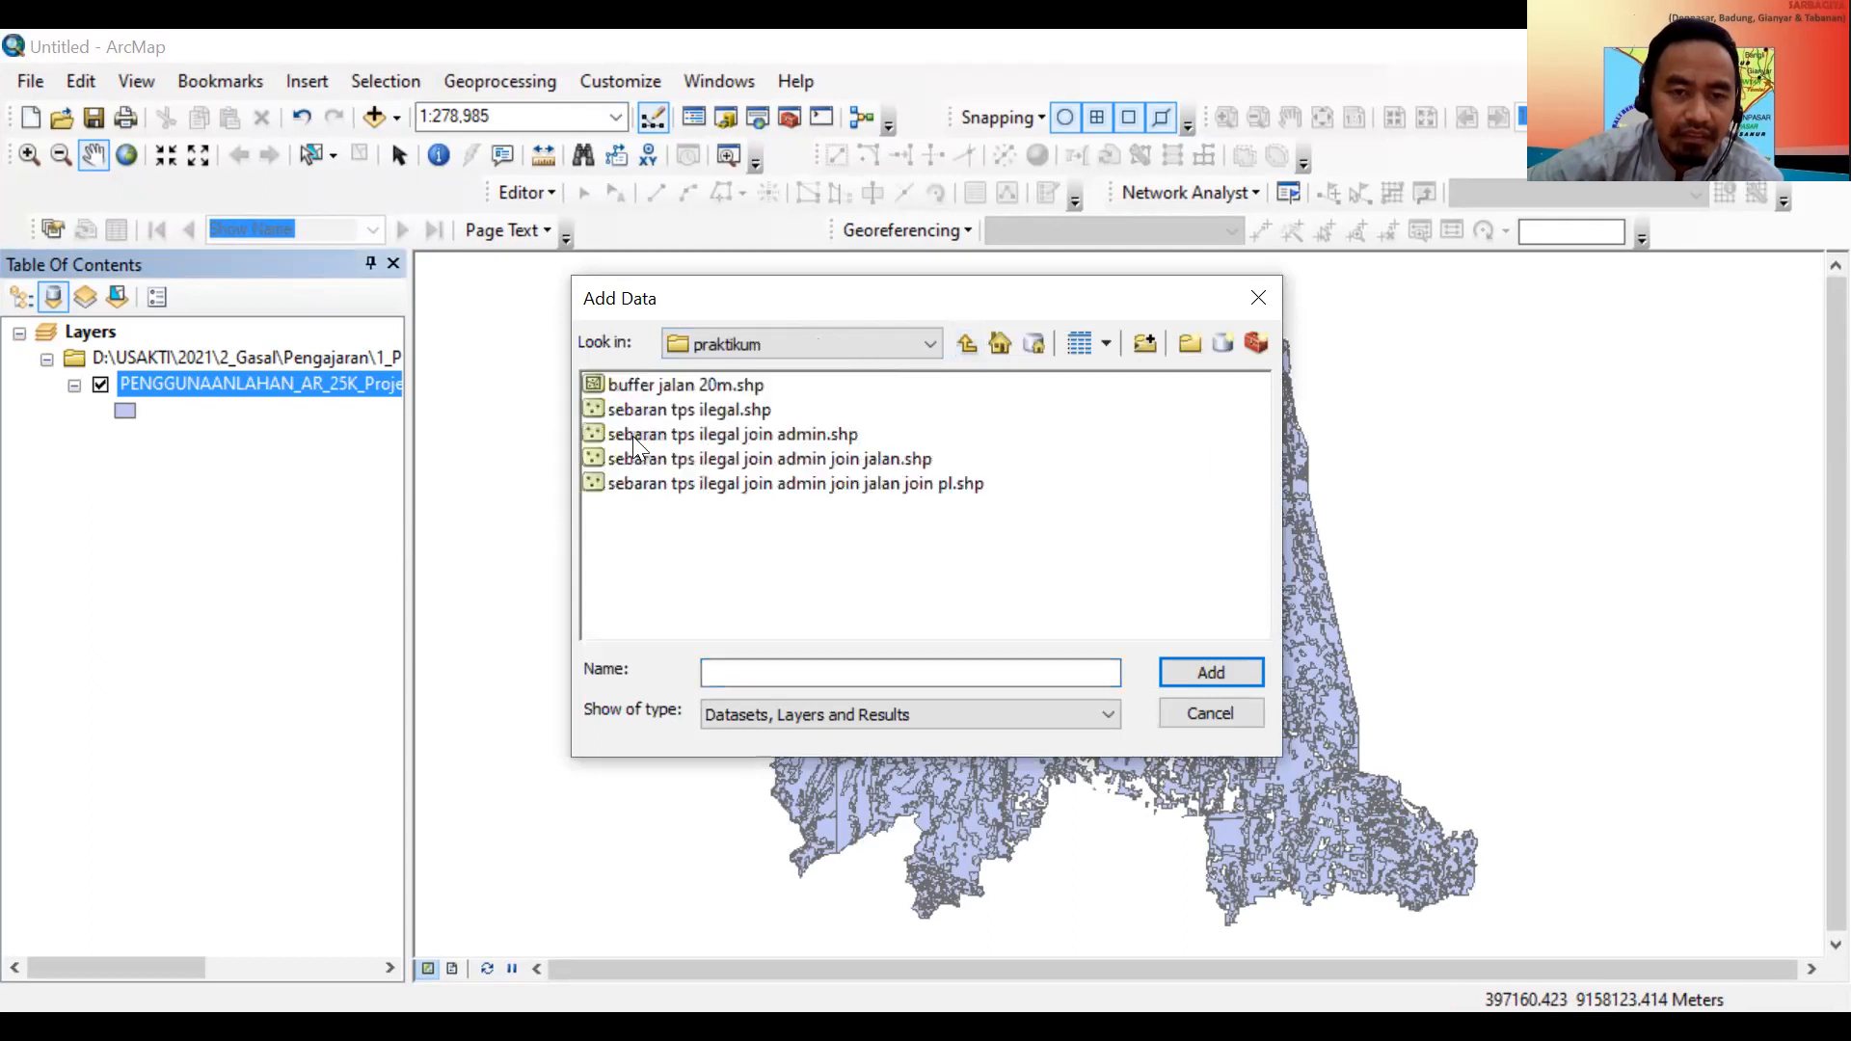
click(823, 484)
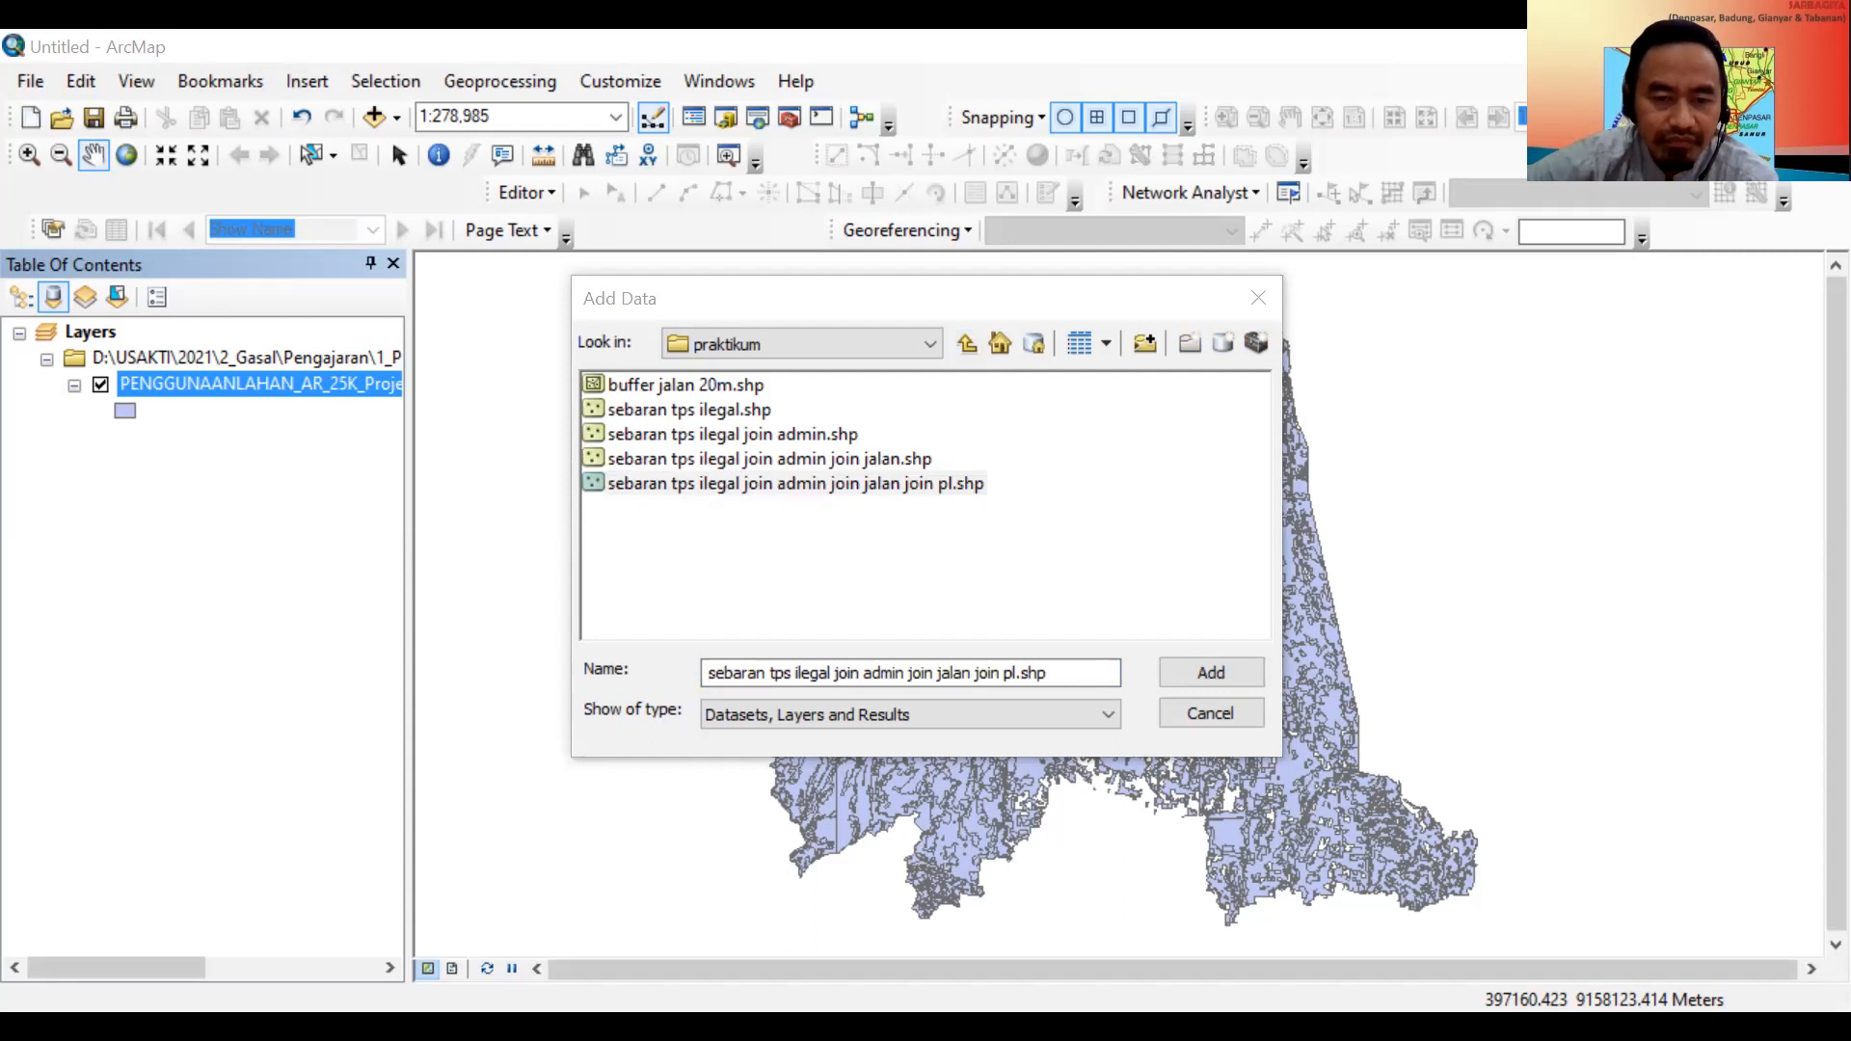
click(809, 465)
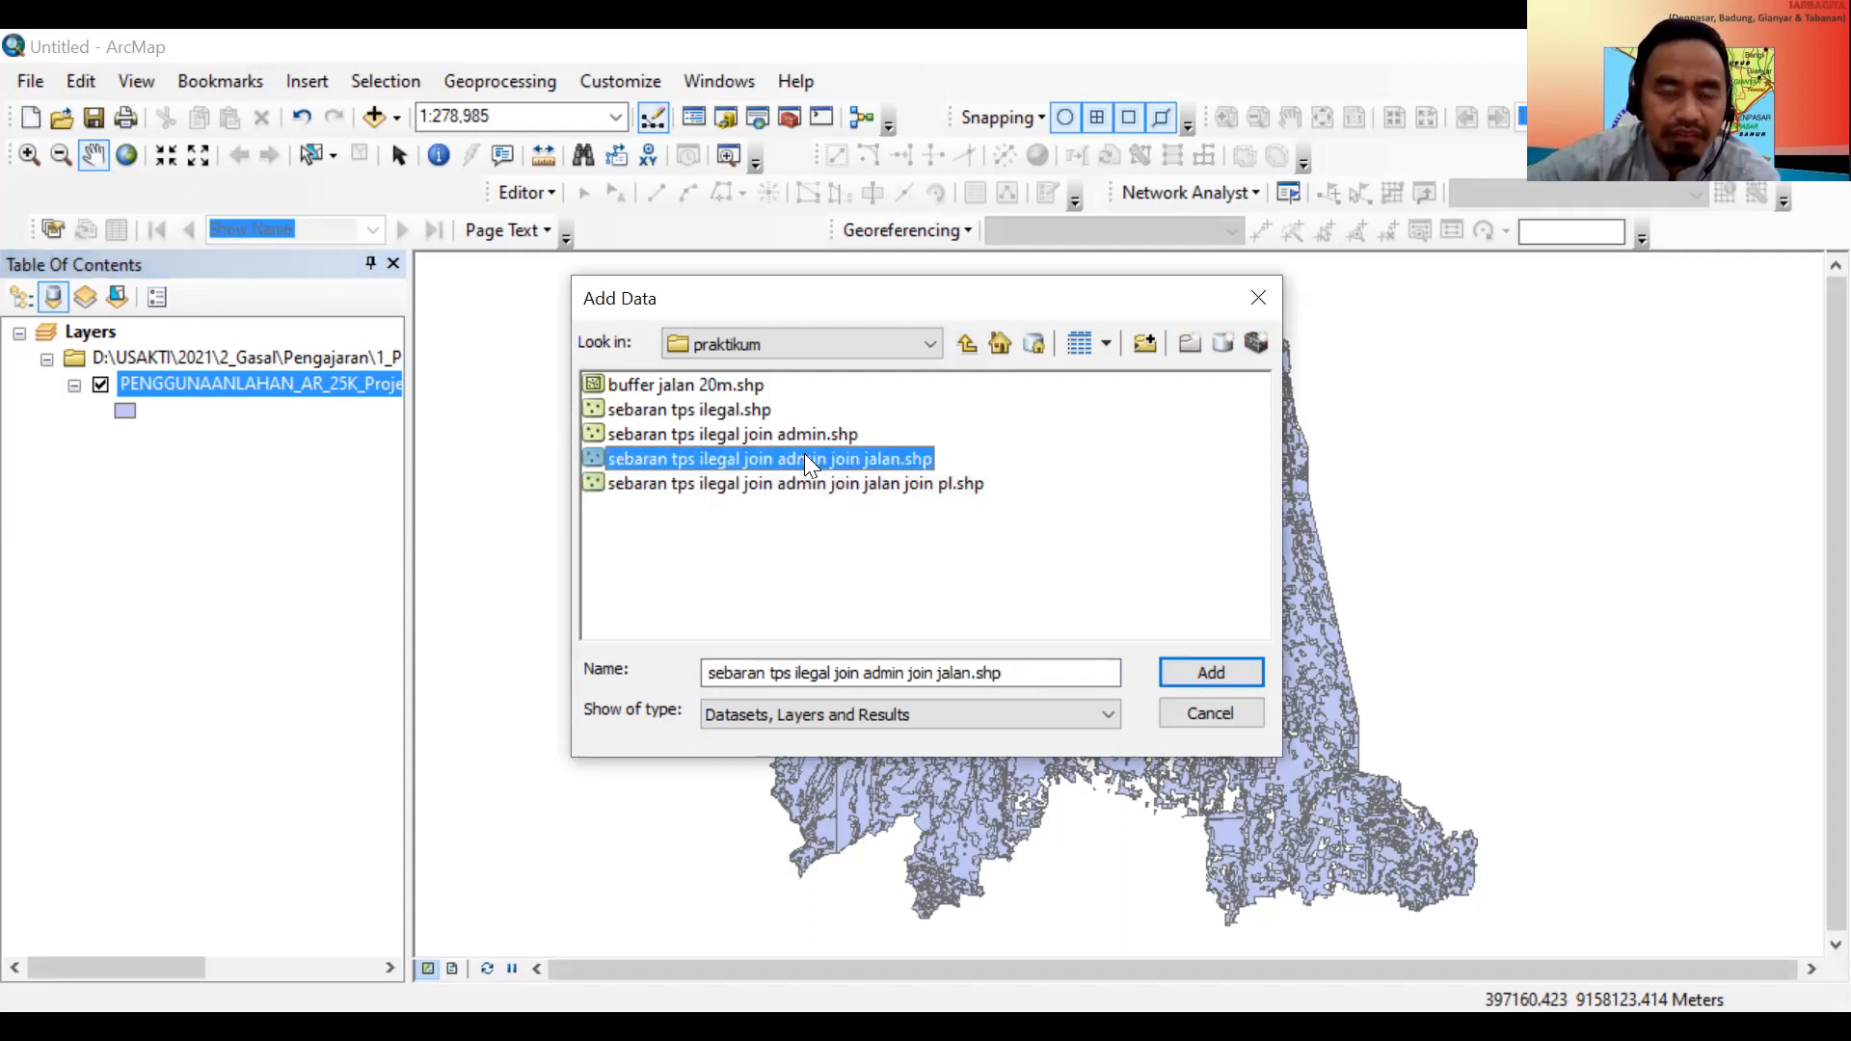
click(1207, 675)
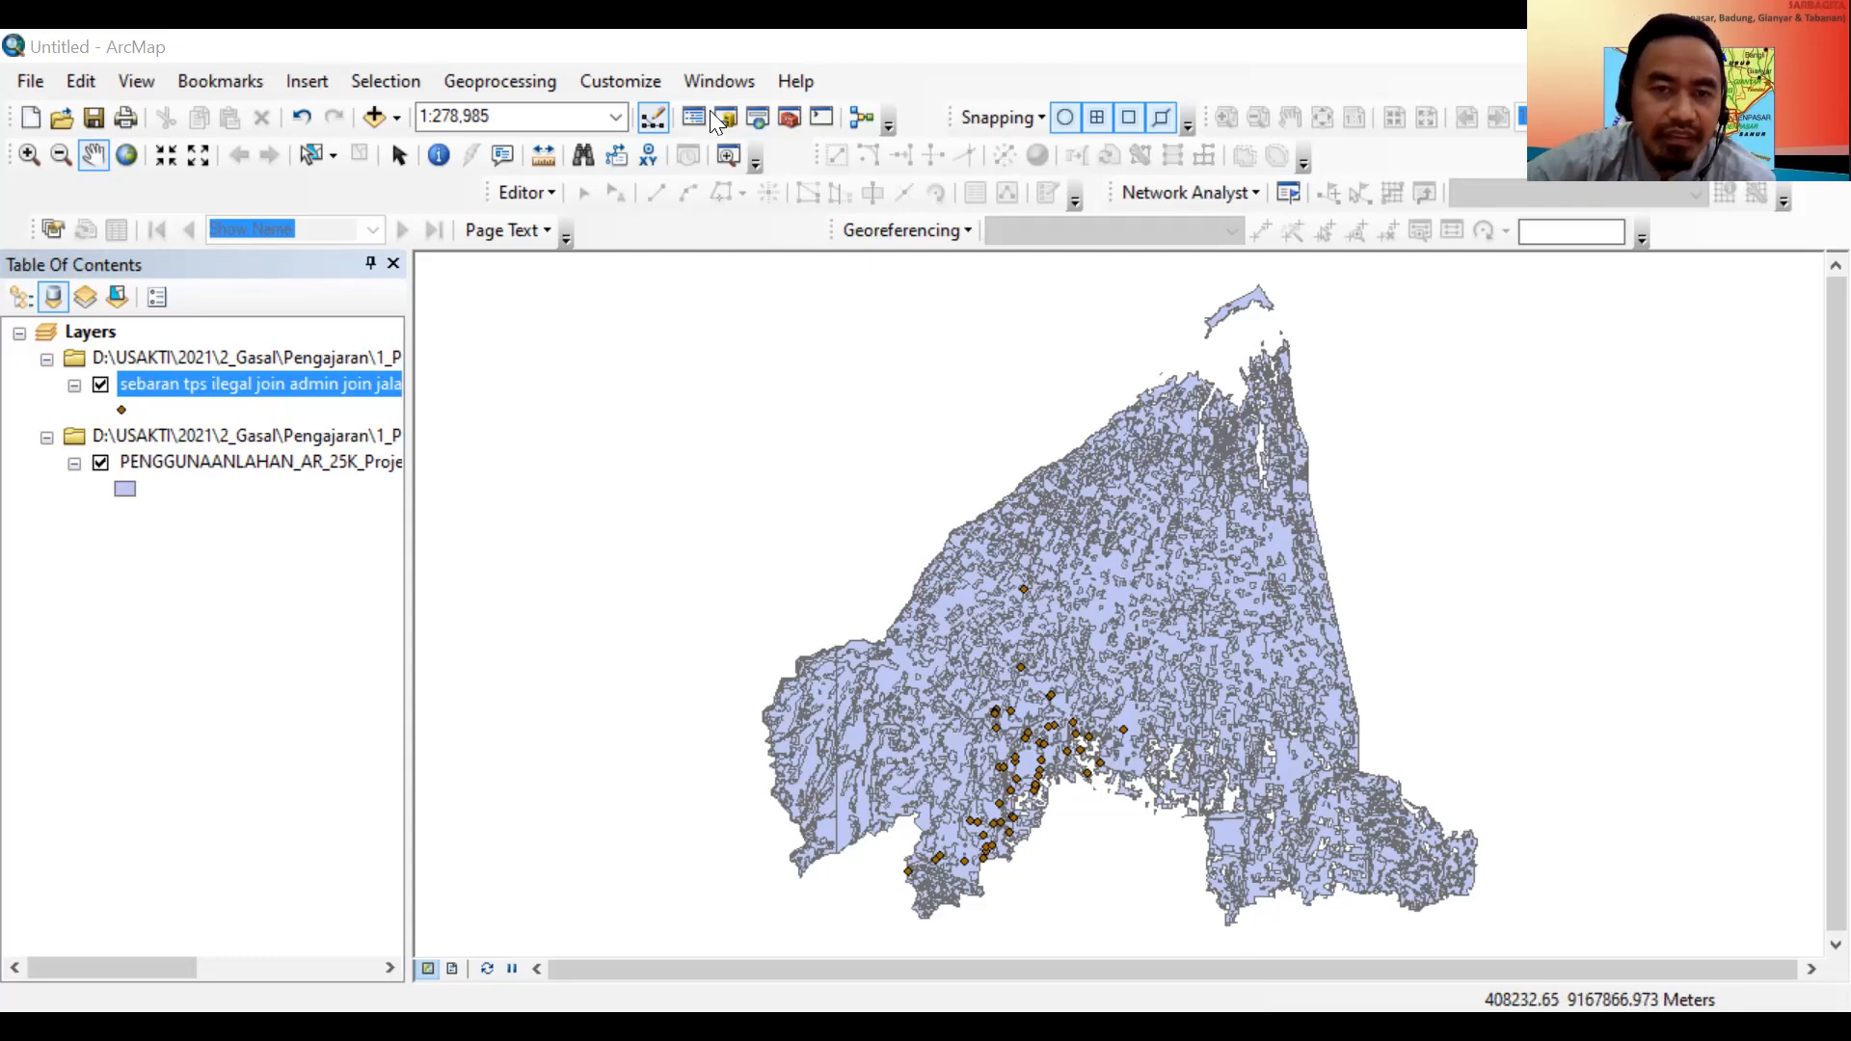
Try to open the Spatial Join tool from the Overlay toolset of the Analysis Tools.
click(763, 121)
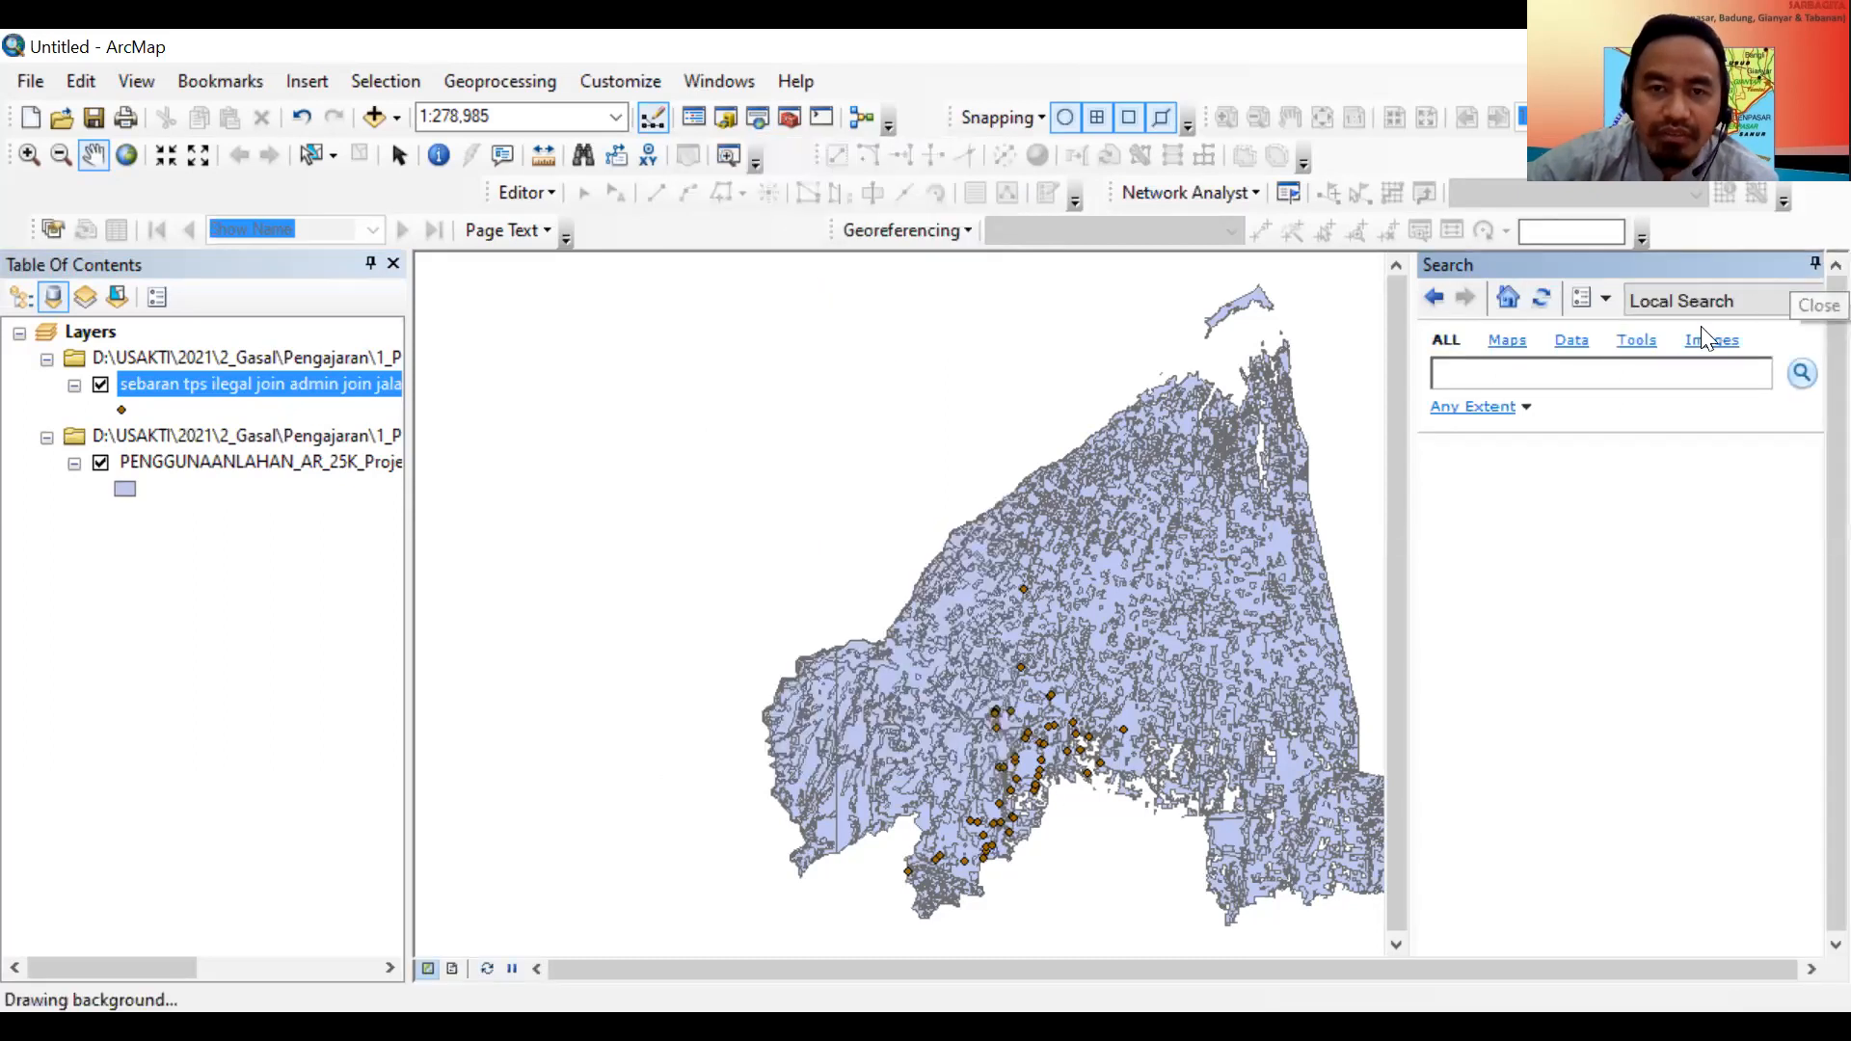
click(759, 118)
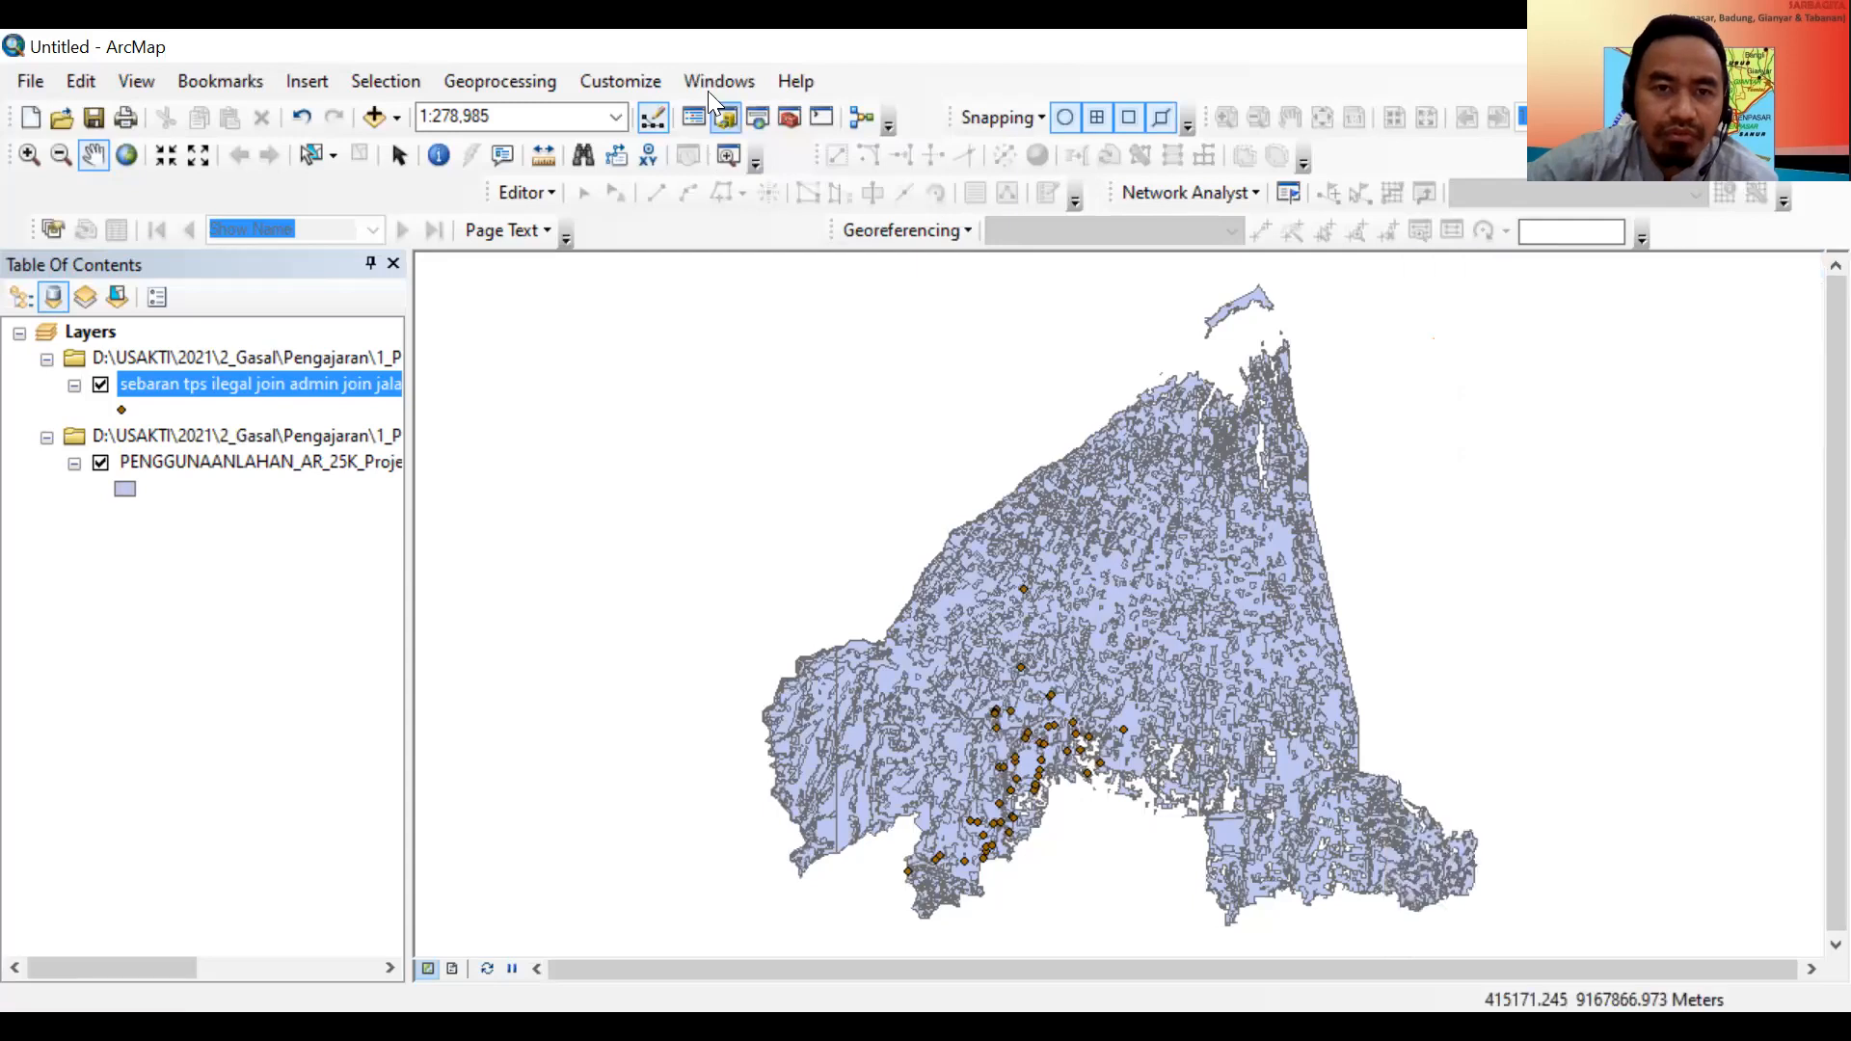
click(787, 118)
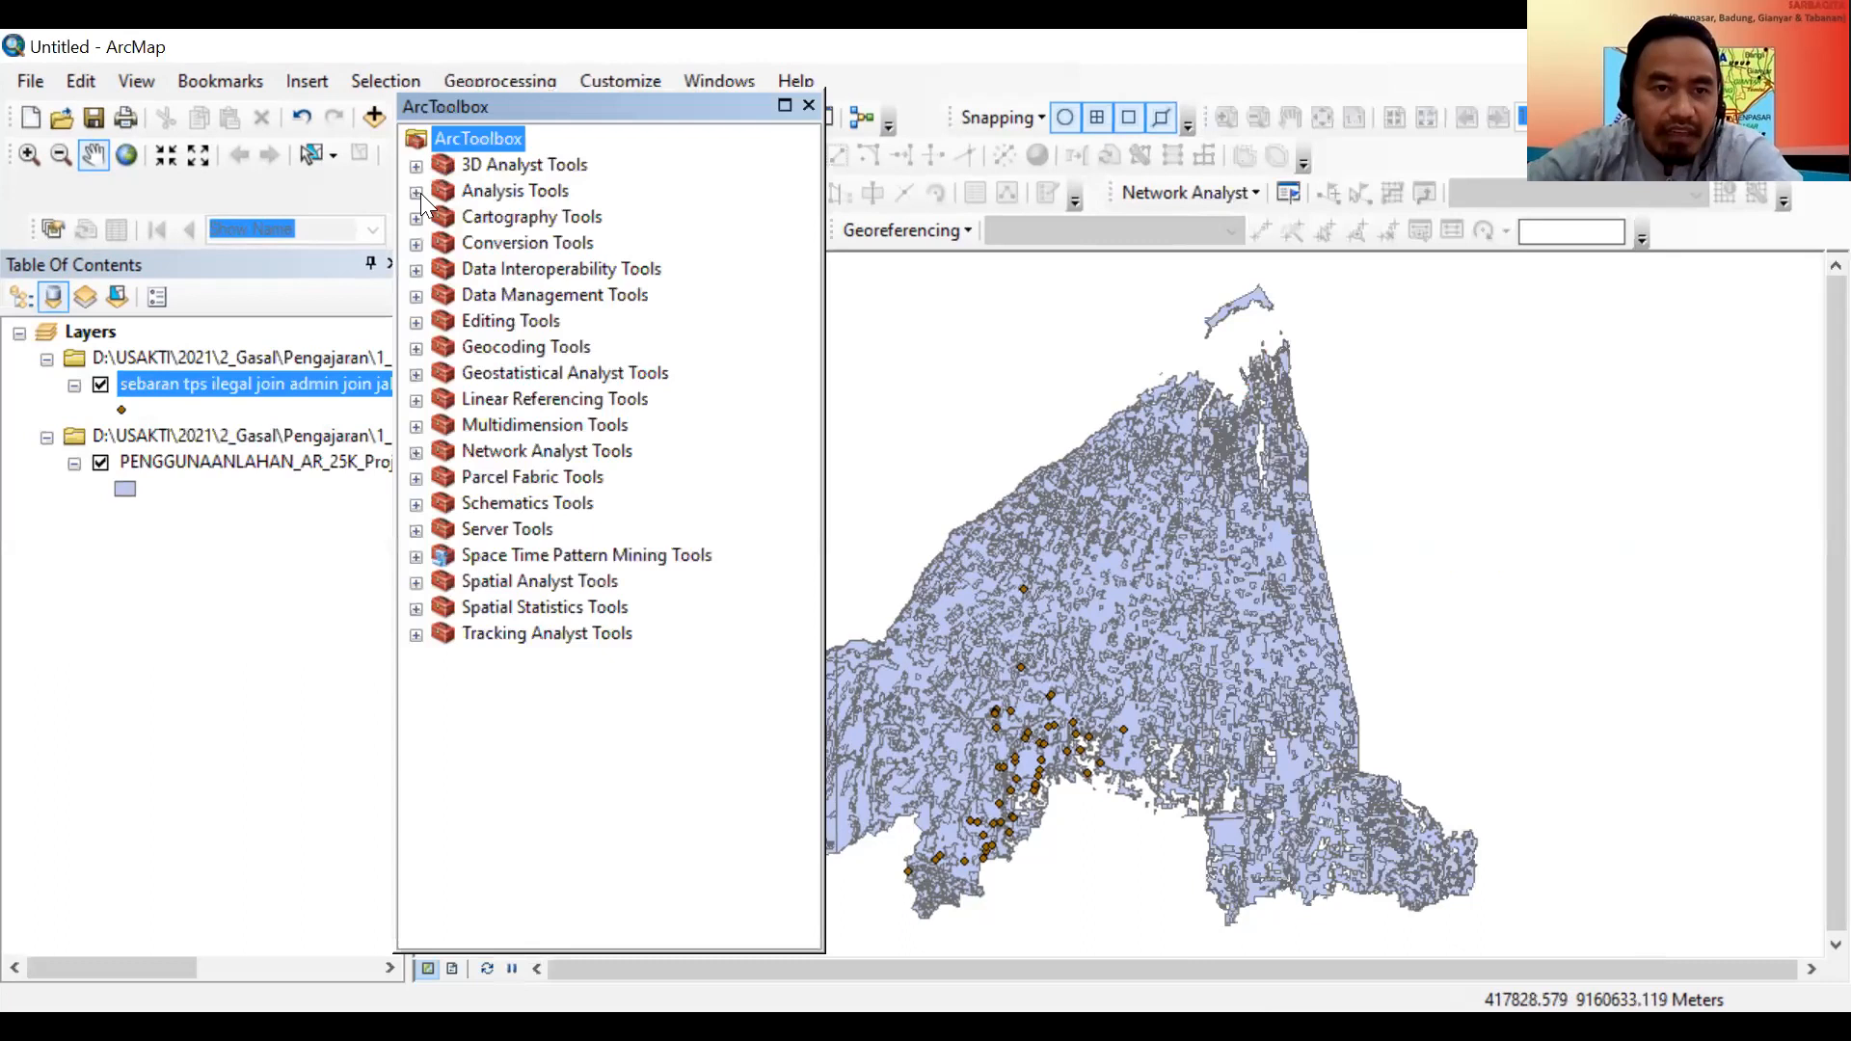
double_click(470, 192)
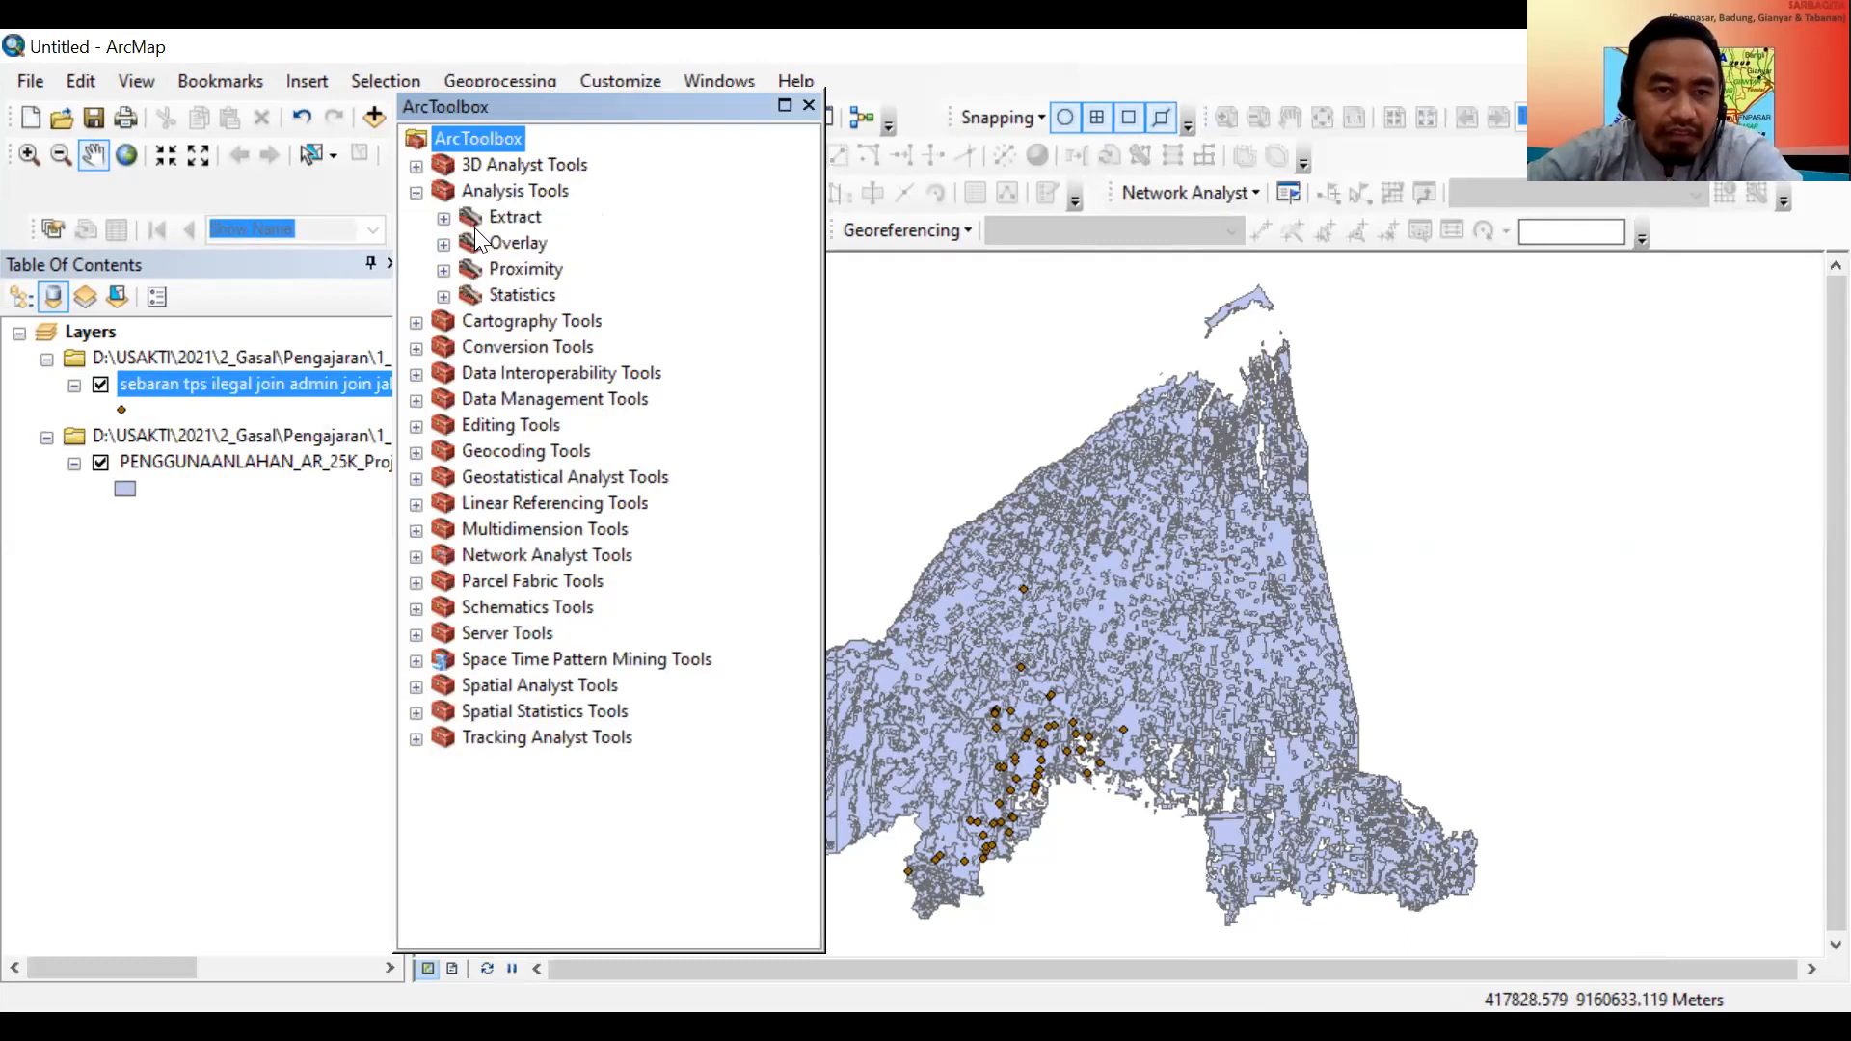
click(445, 217)
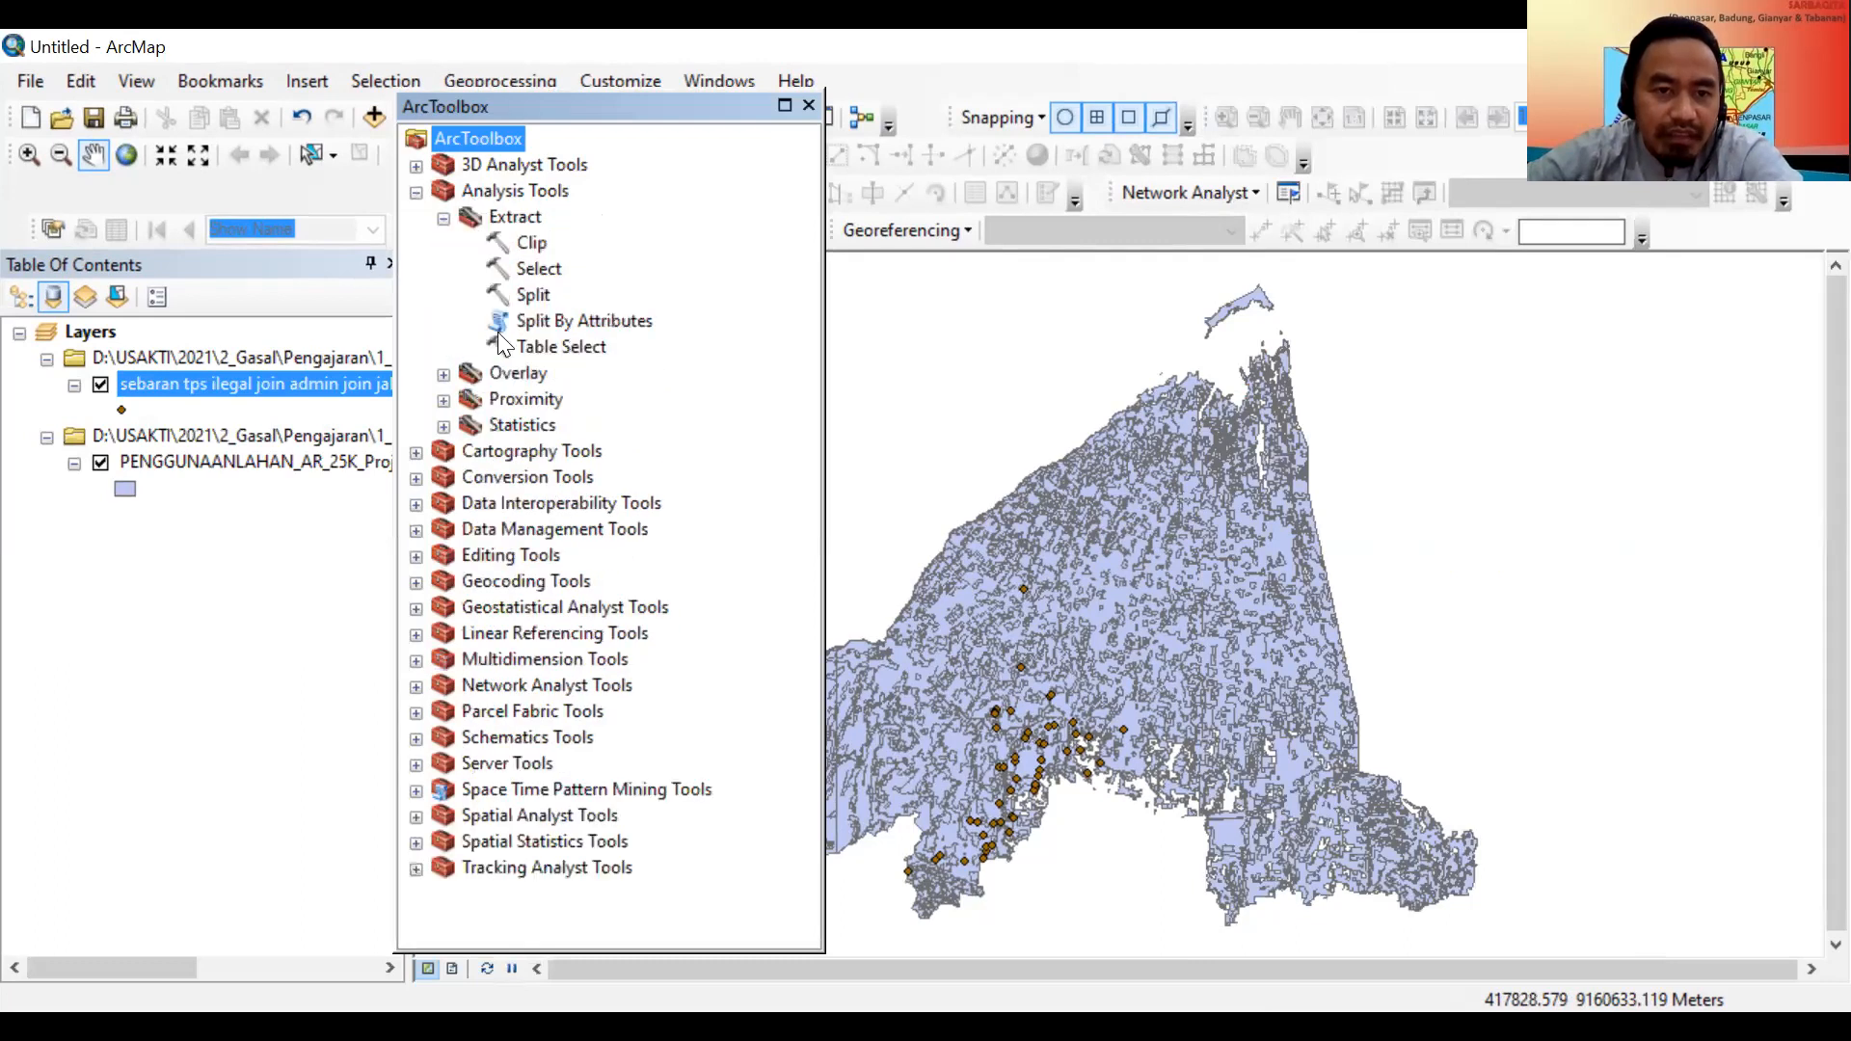
click(445, 372)
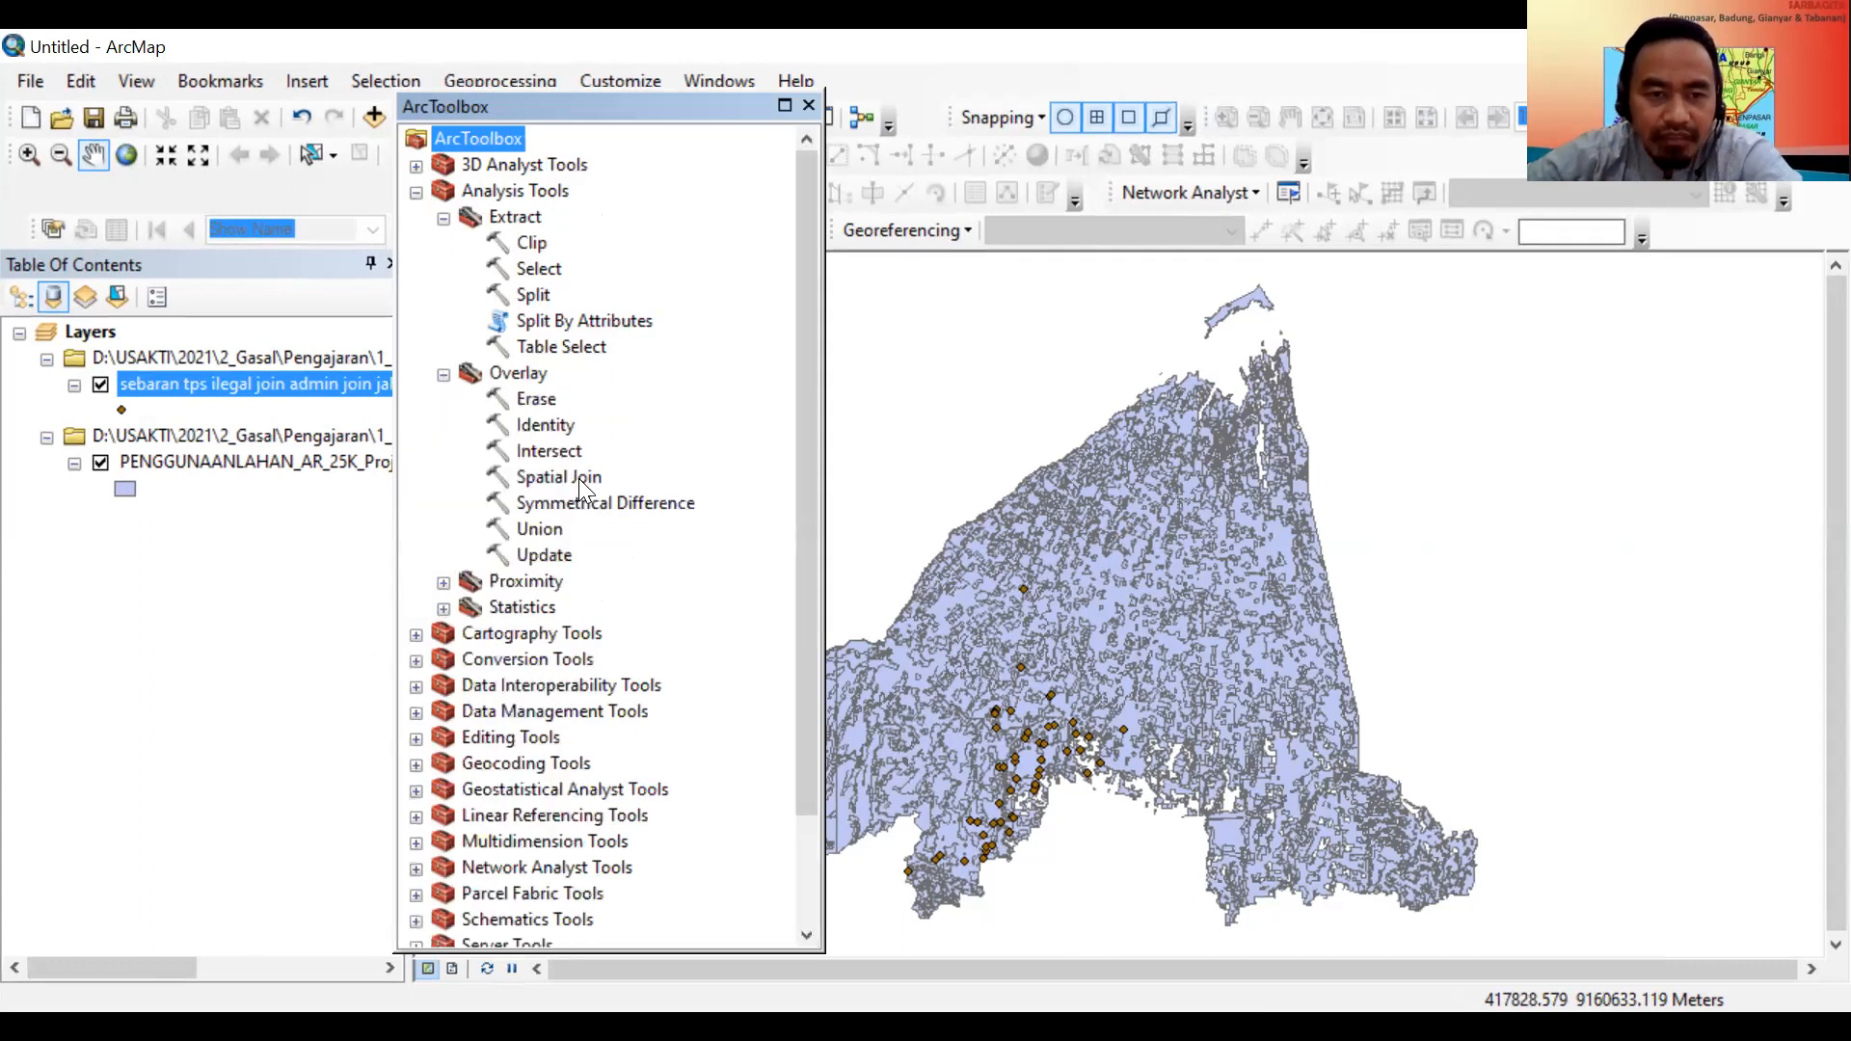
double_click(578, 478)
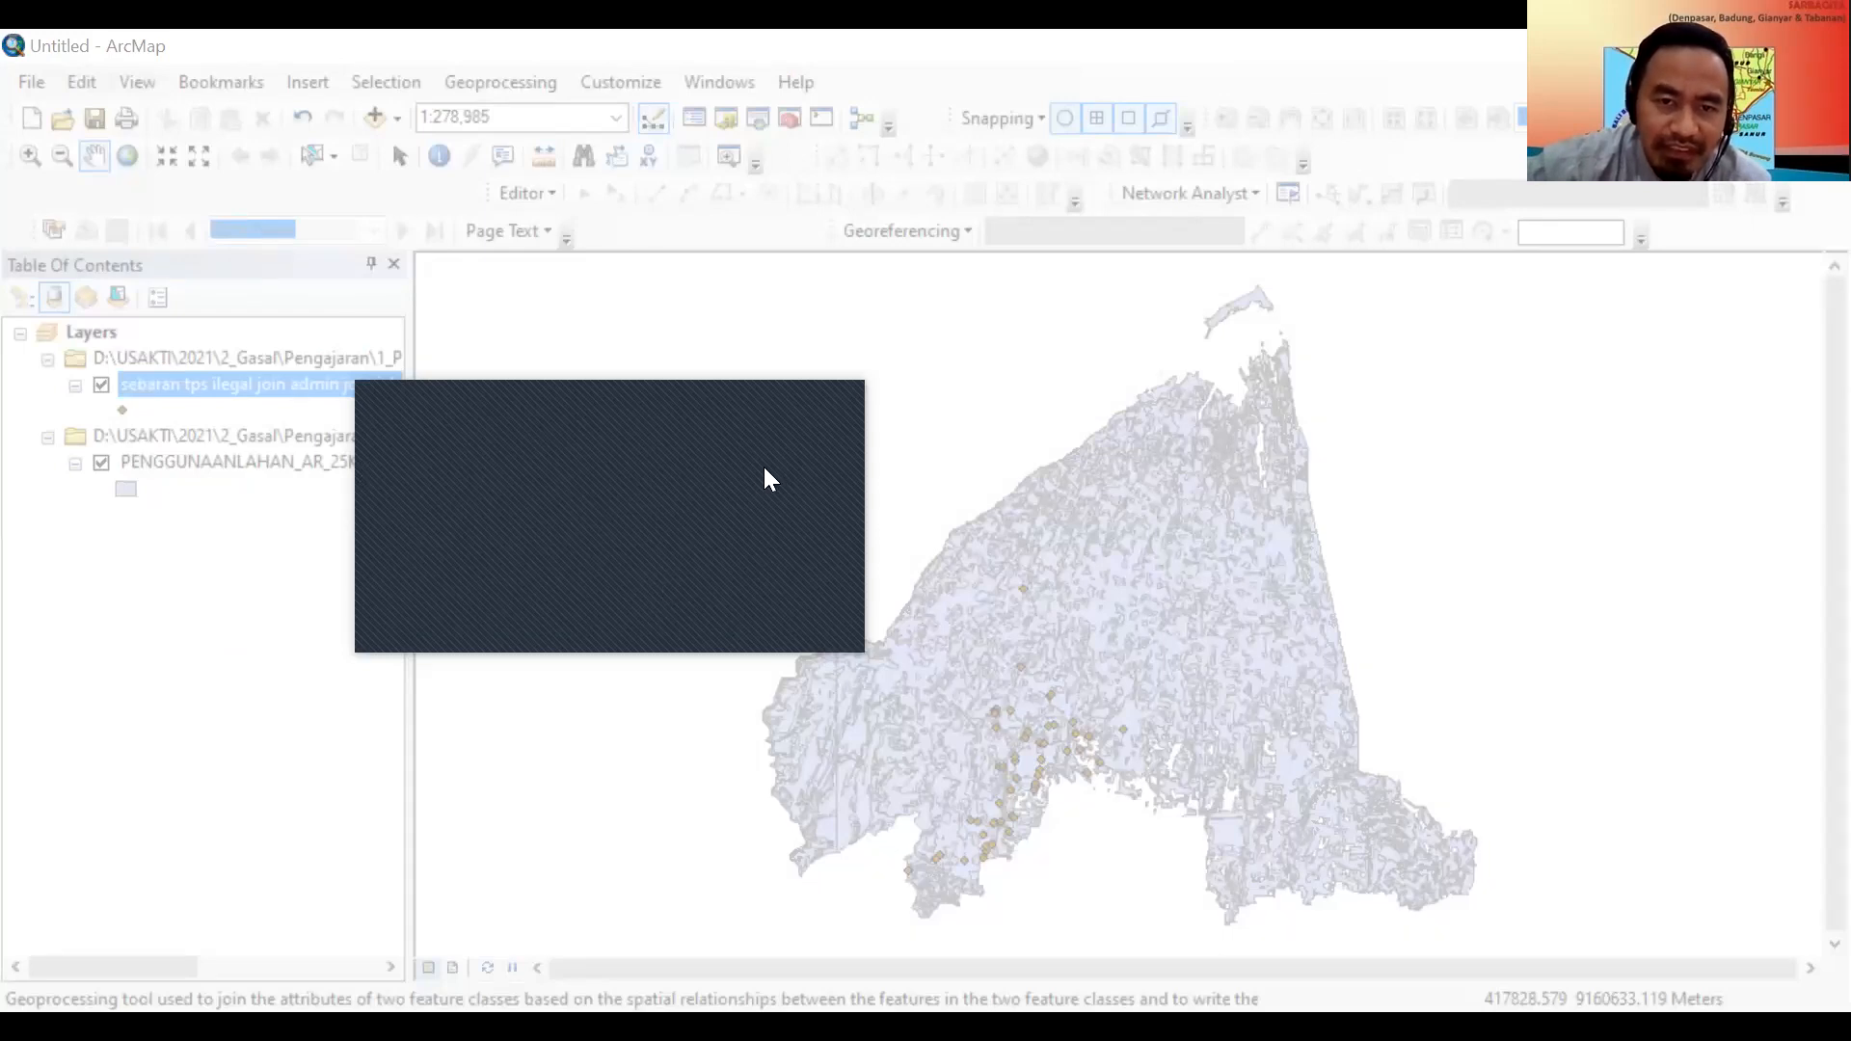
click(838, 405)
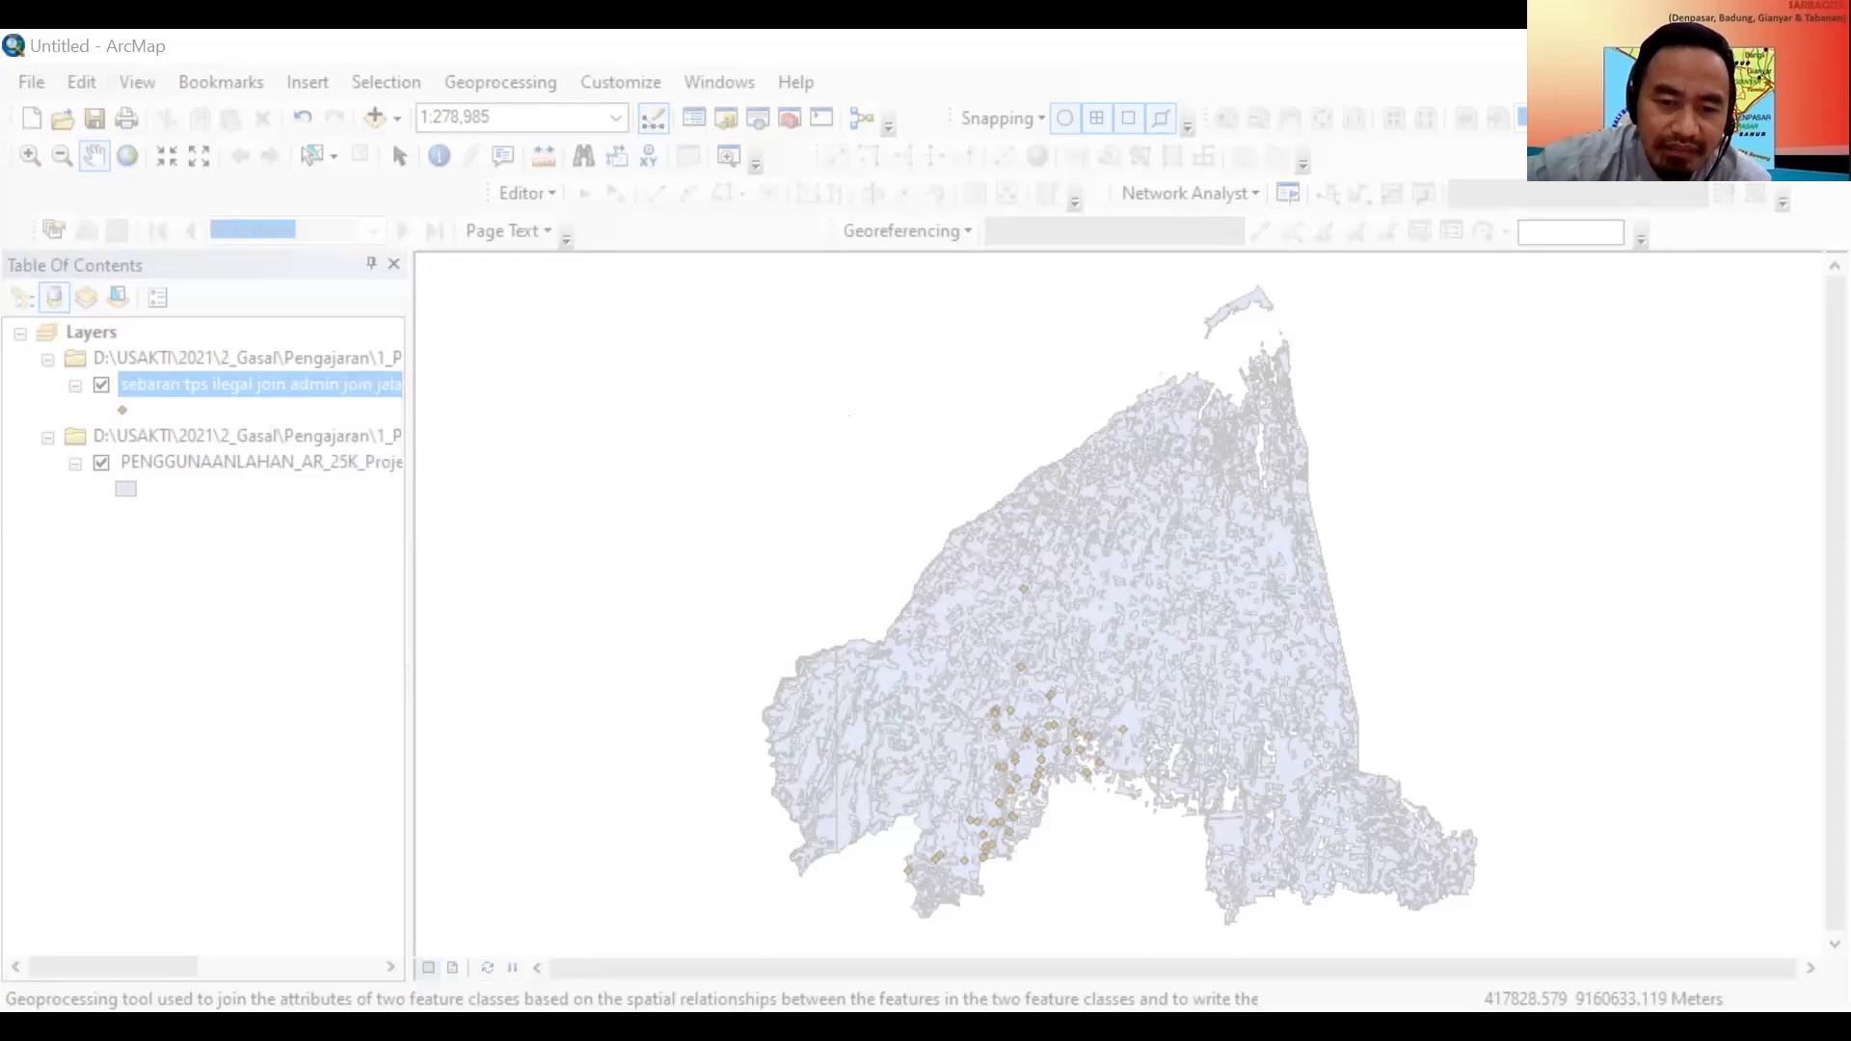
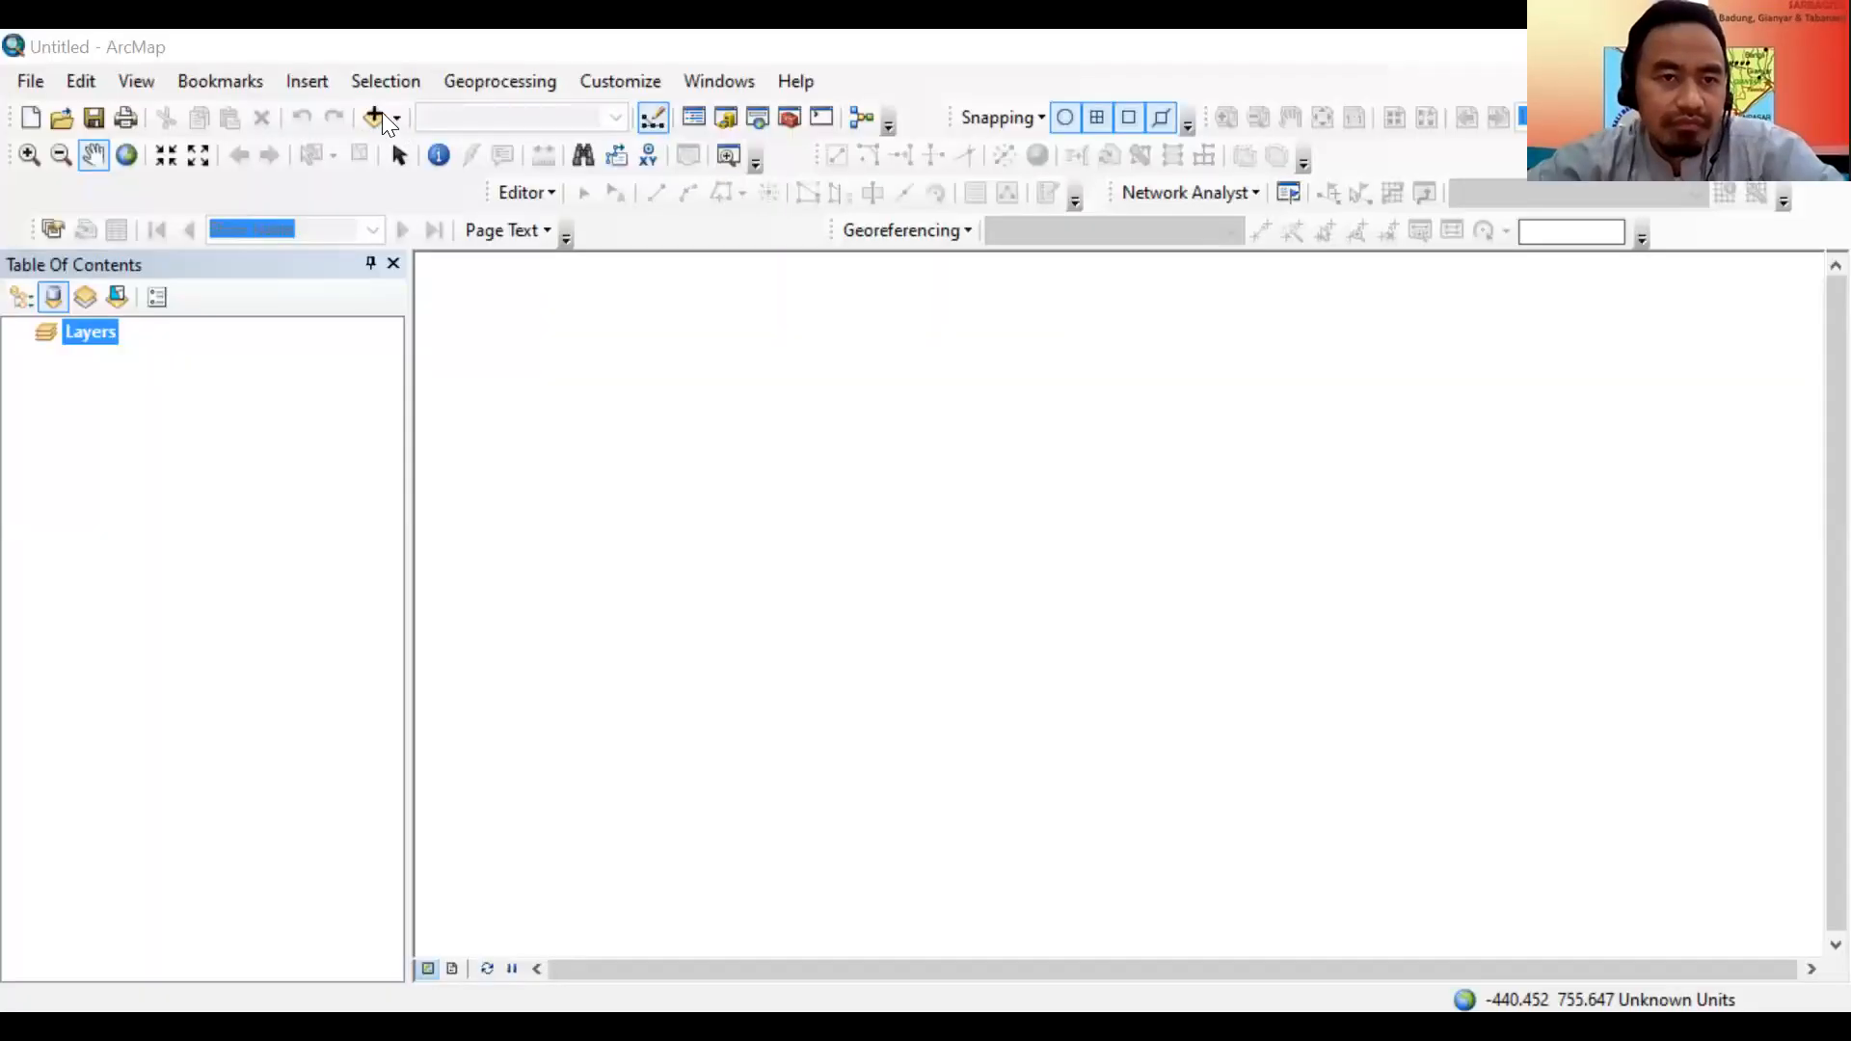
Add sebaran tps ilegal join admin join jalan.shp from the praktikum folder to the empty map.
click(382, 114)
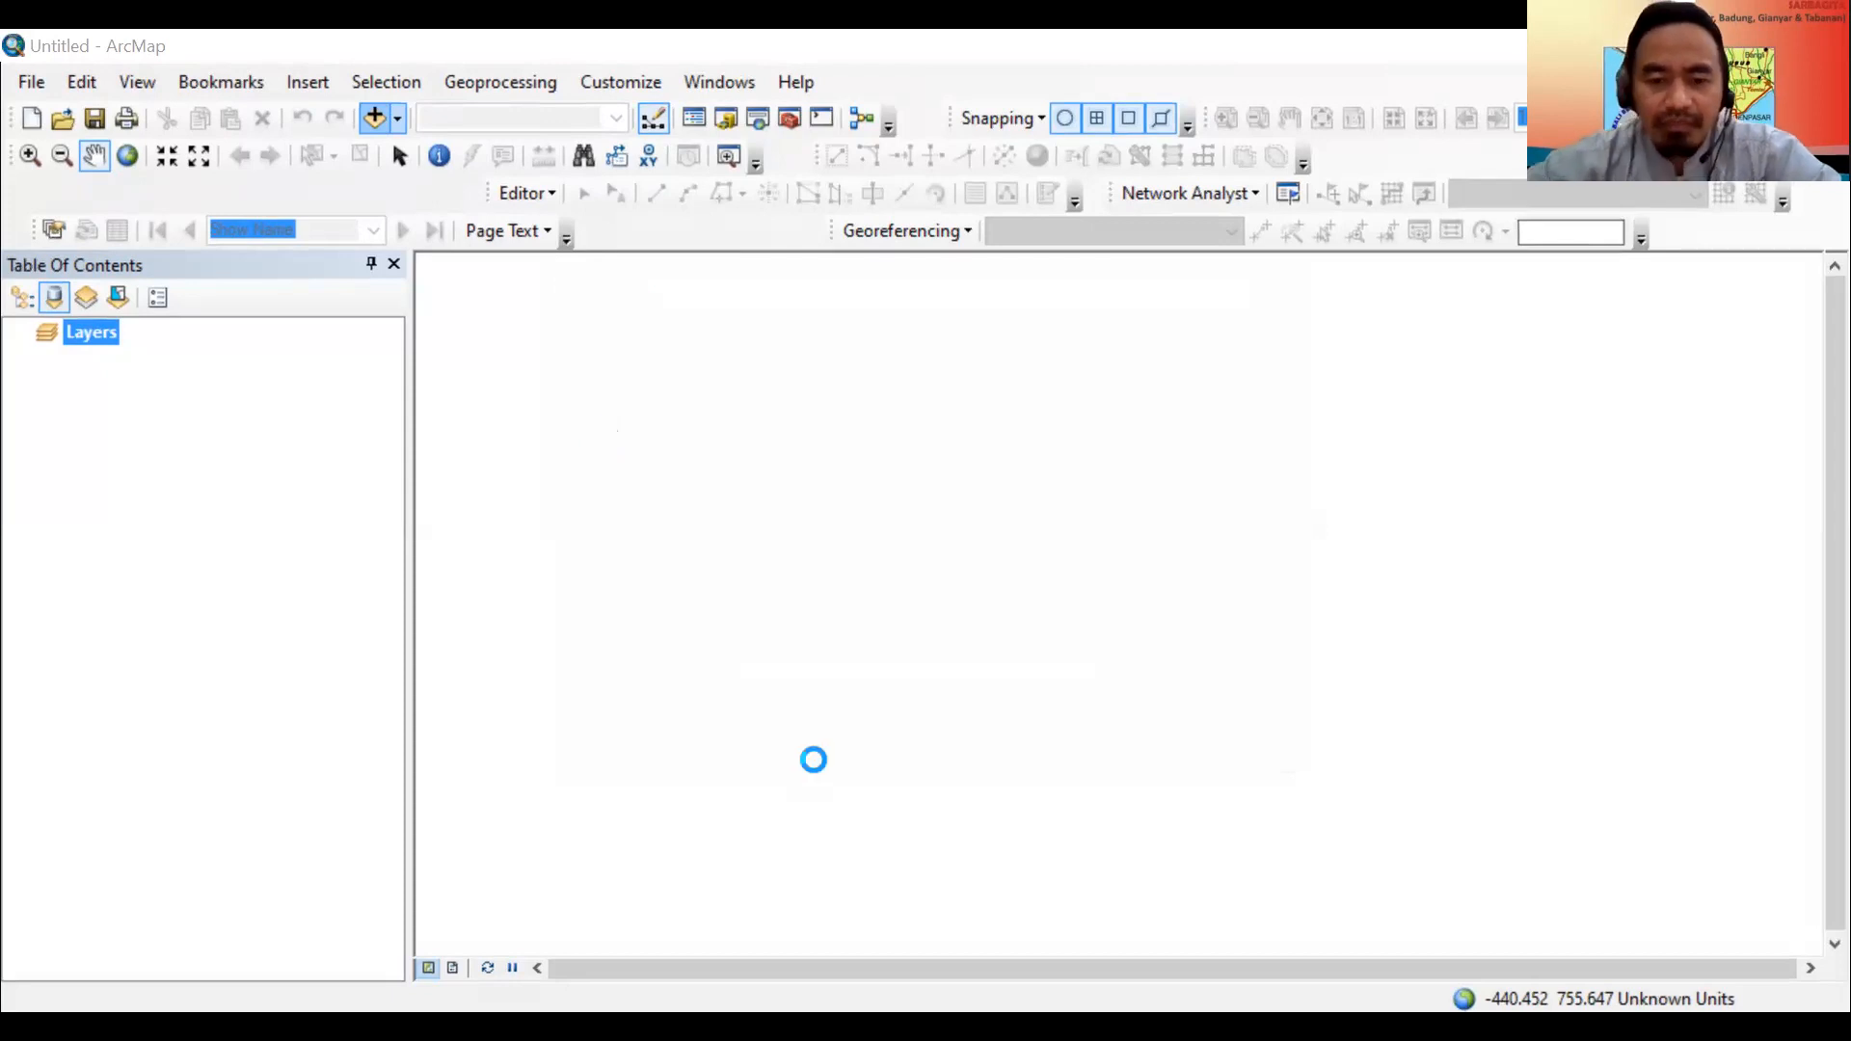
click(376, 117)
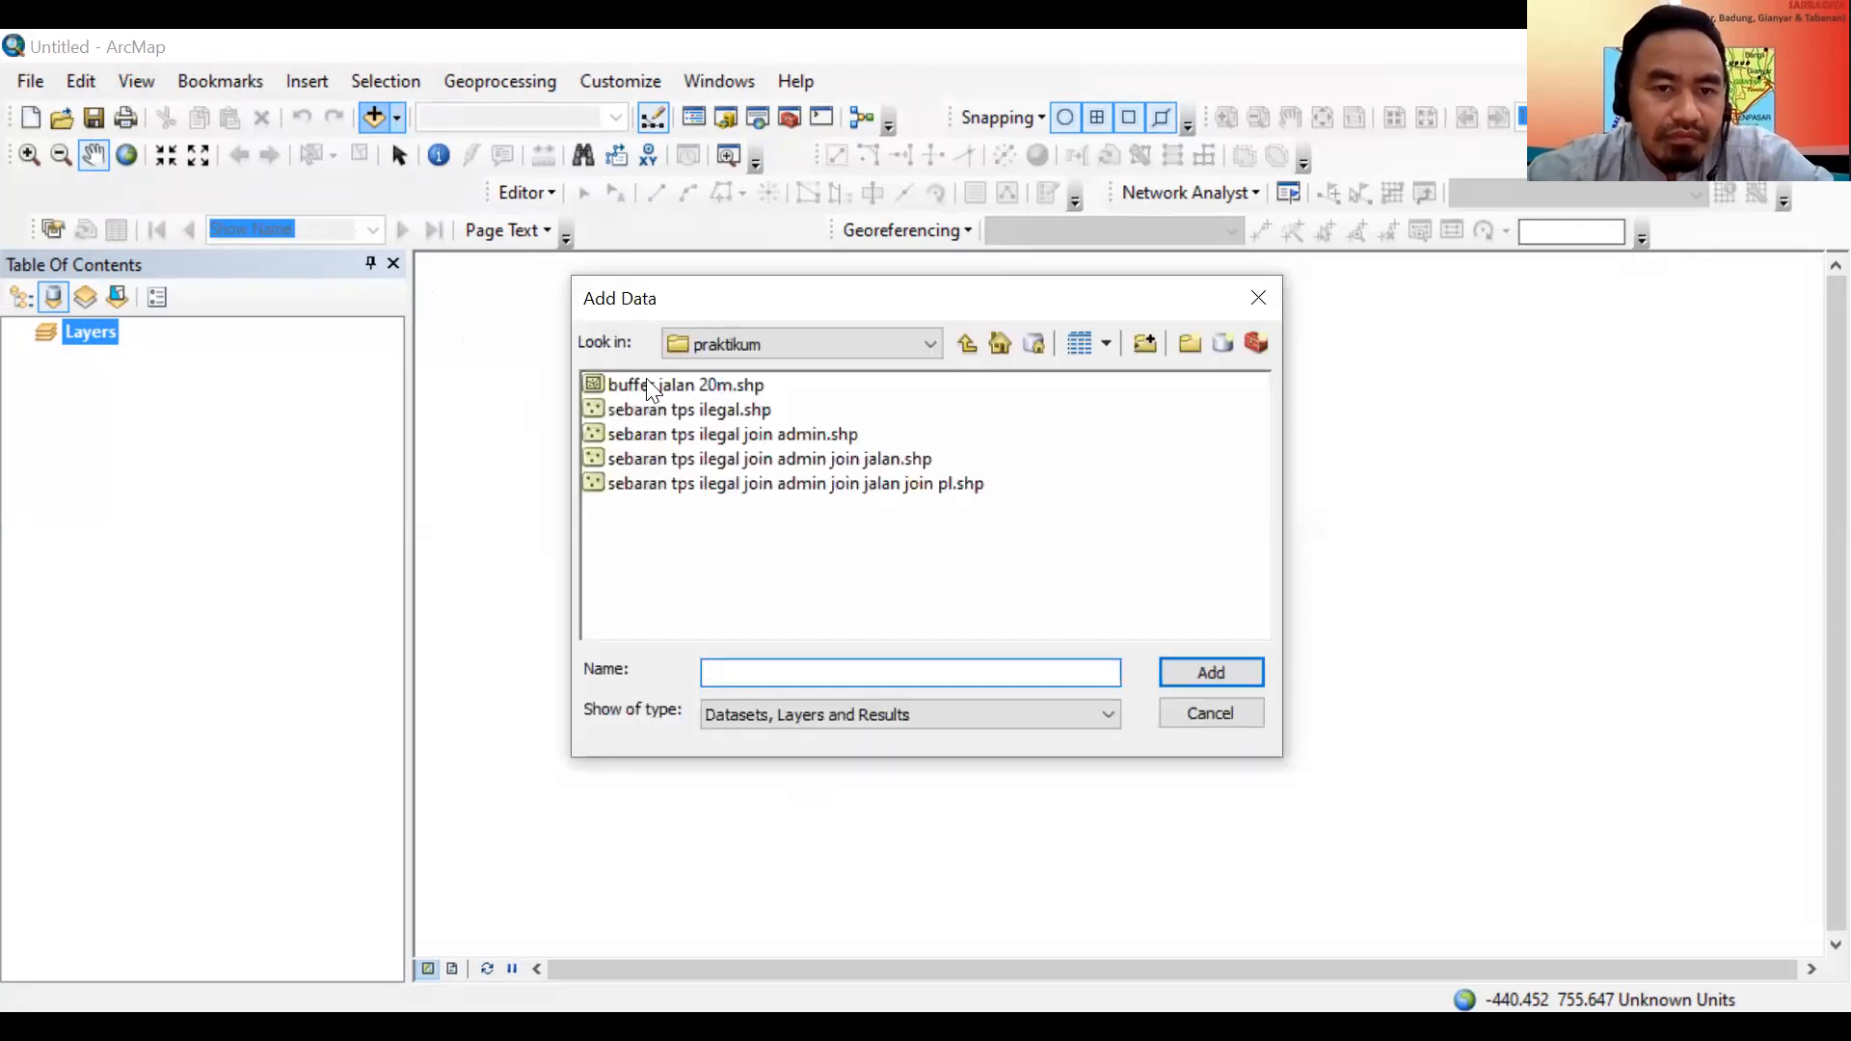
click(728, 463)
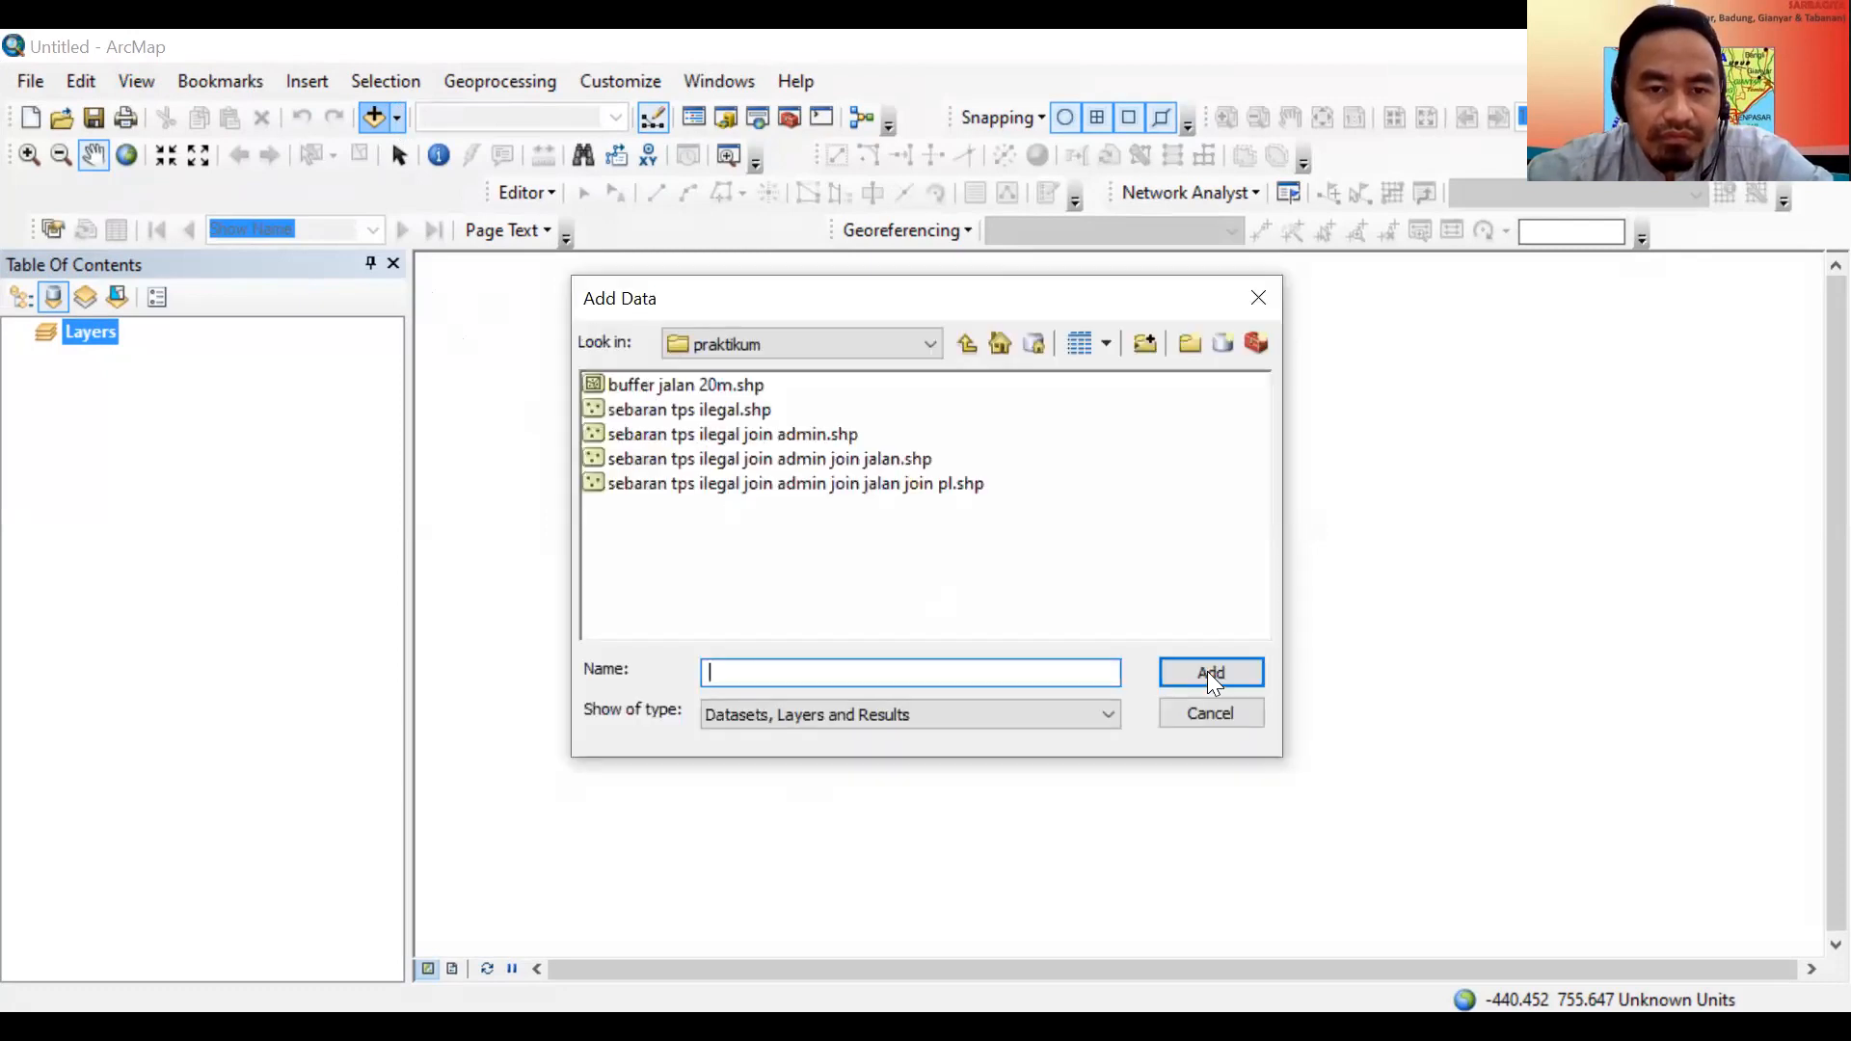
click(1207, 672)
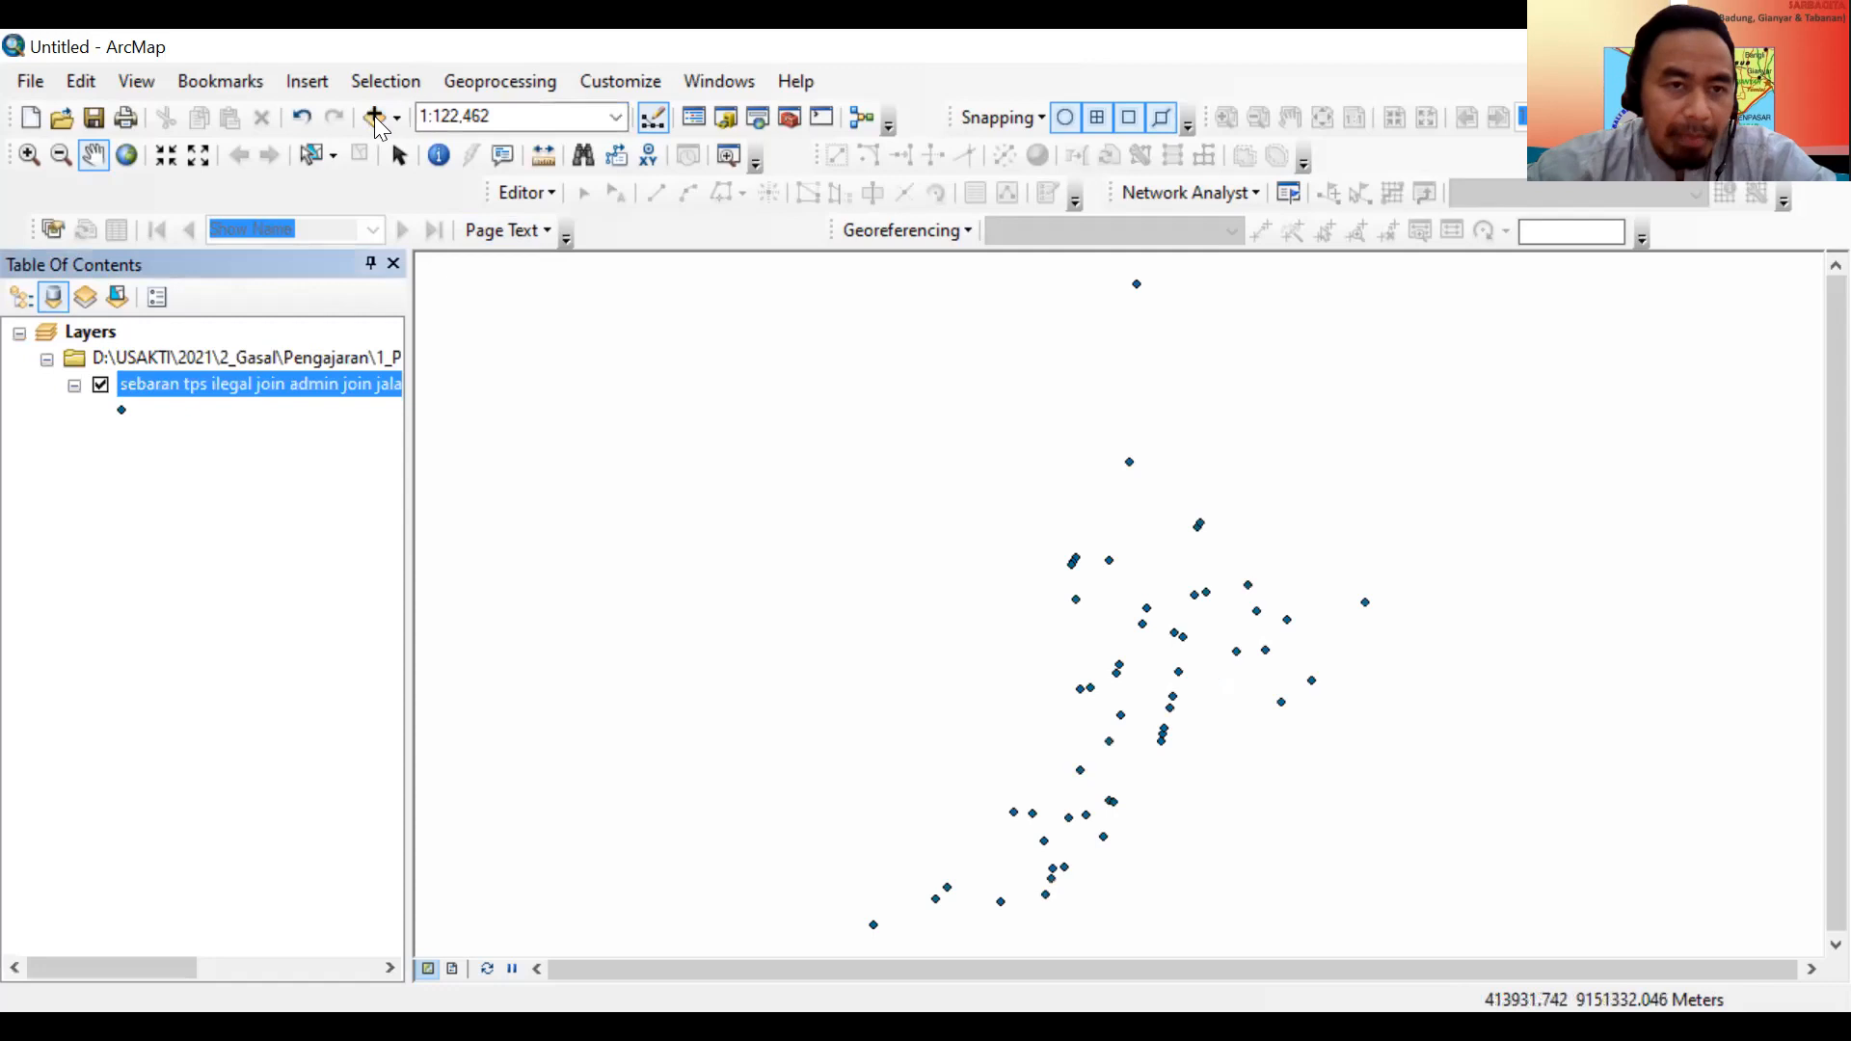
Add PENGGUNAANLAHAN_AR_25K_Project_Mer.shp from the DATA folder of 11_Spatial Analysis 2_Q to the map.
click(394, 116)
click(434, 151)
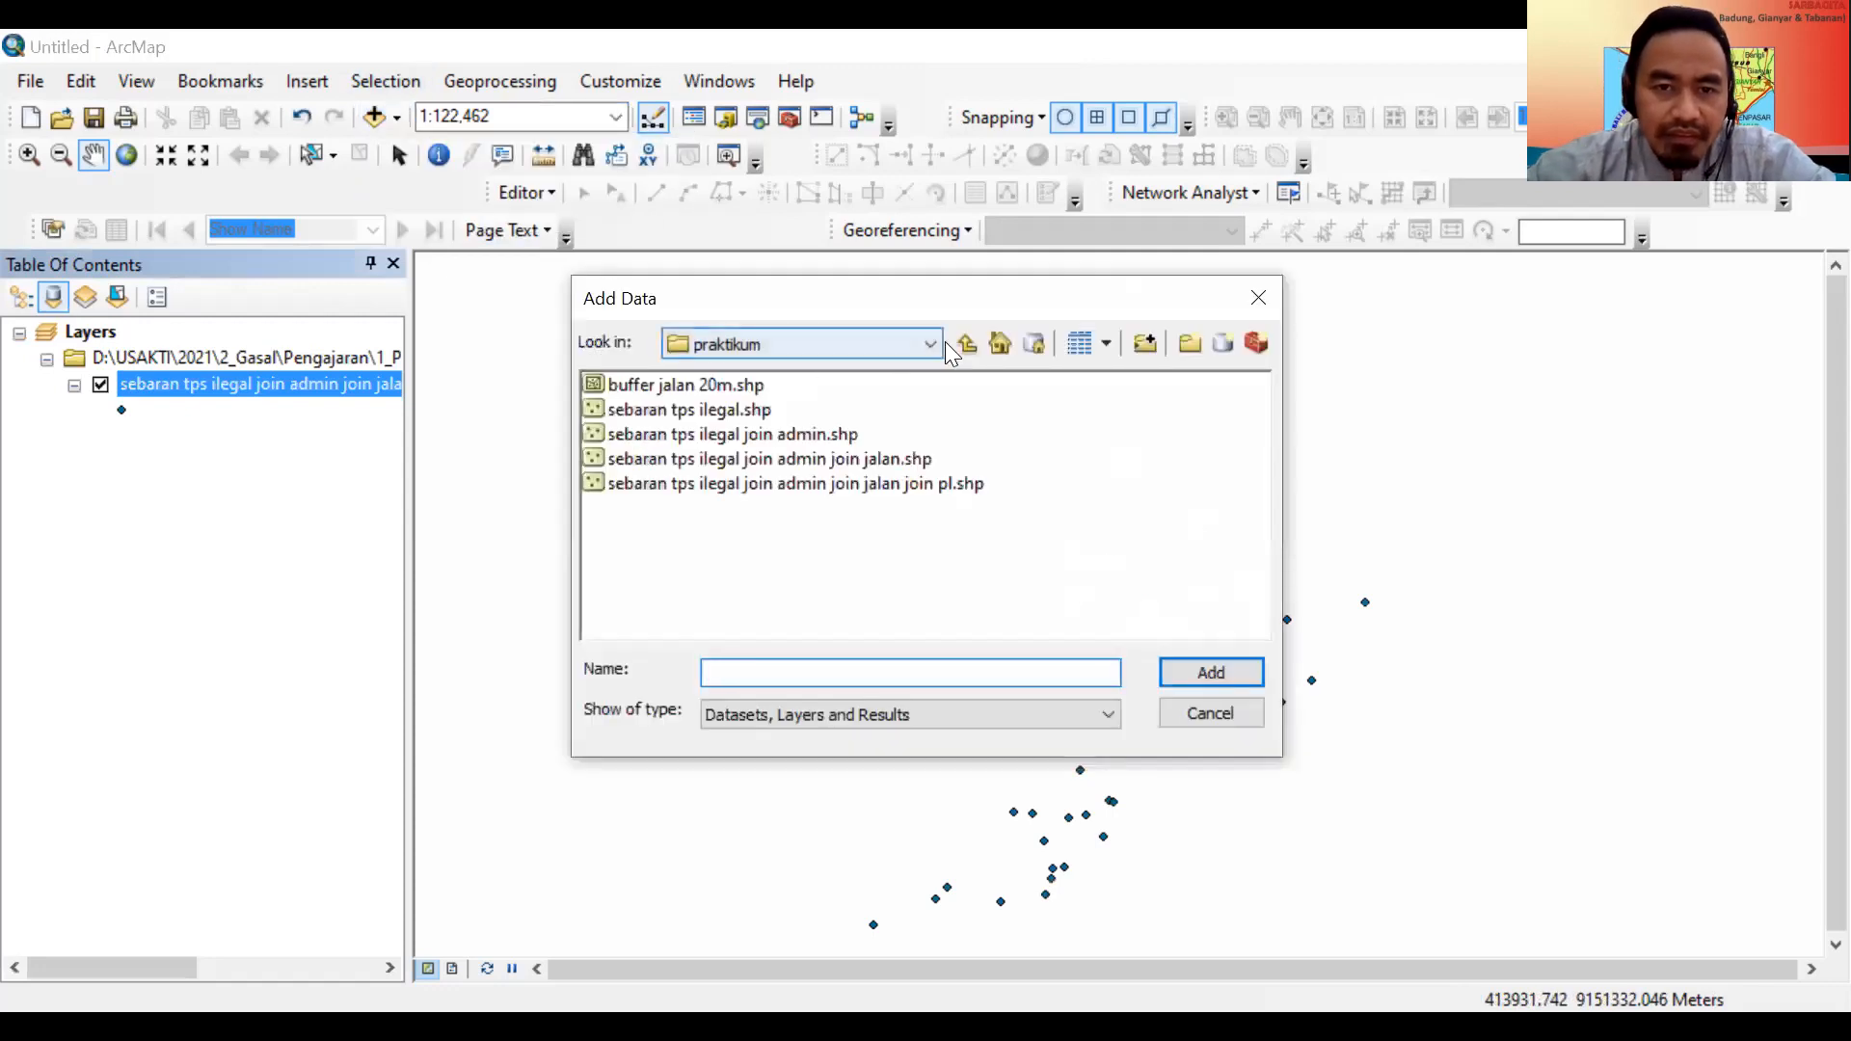
click(862, 342)
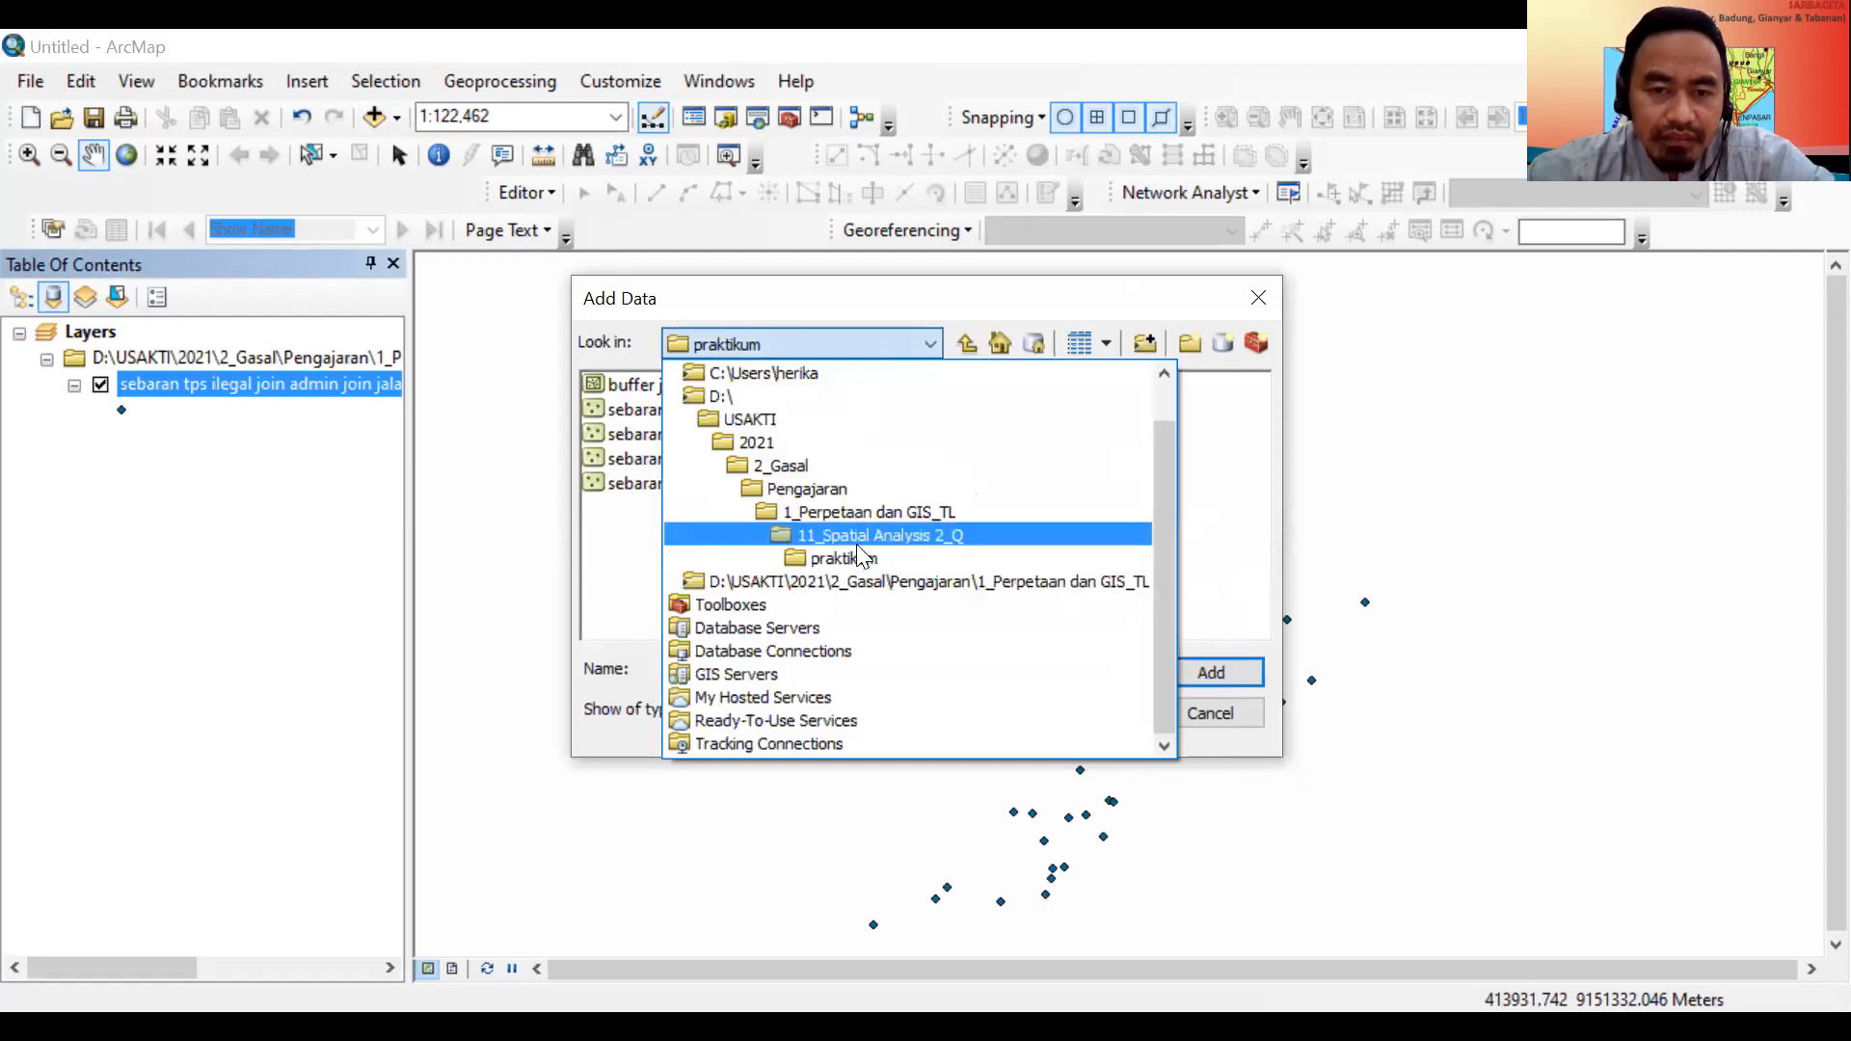
click(857, 542)
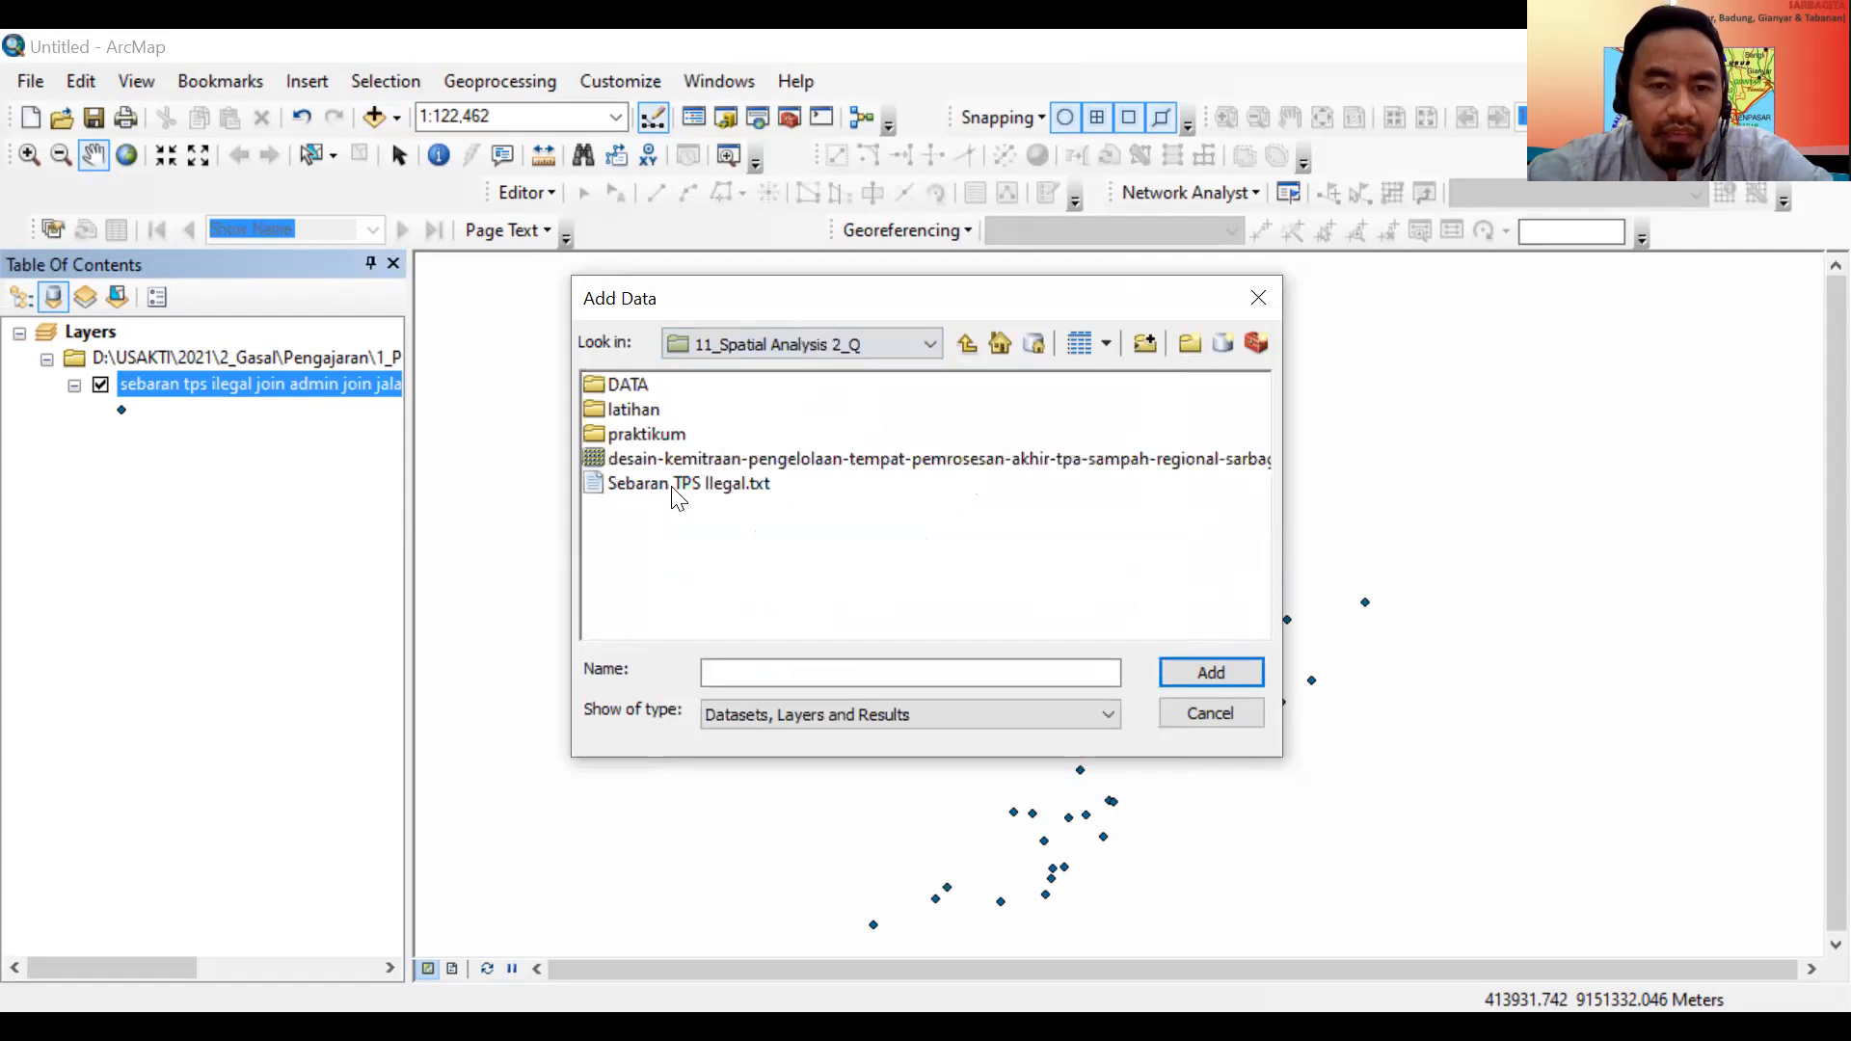
double_click(636, 388)
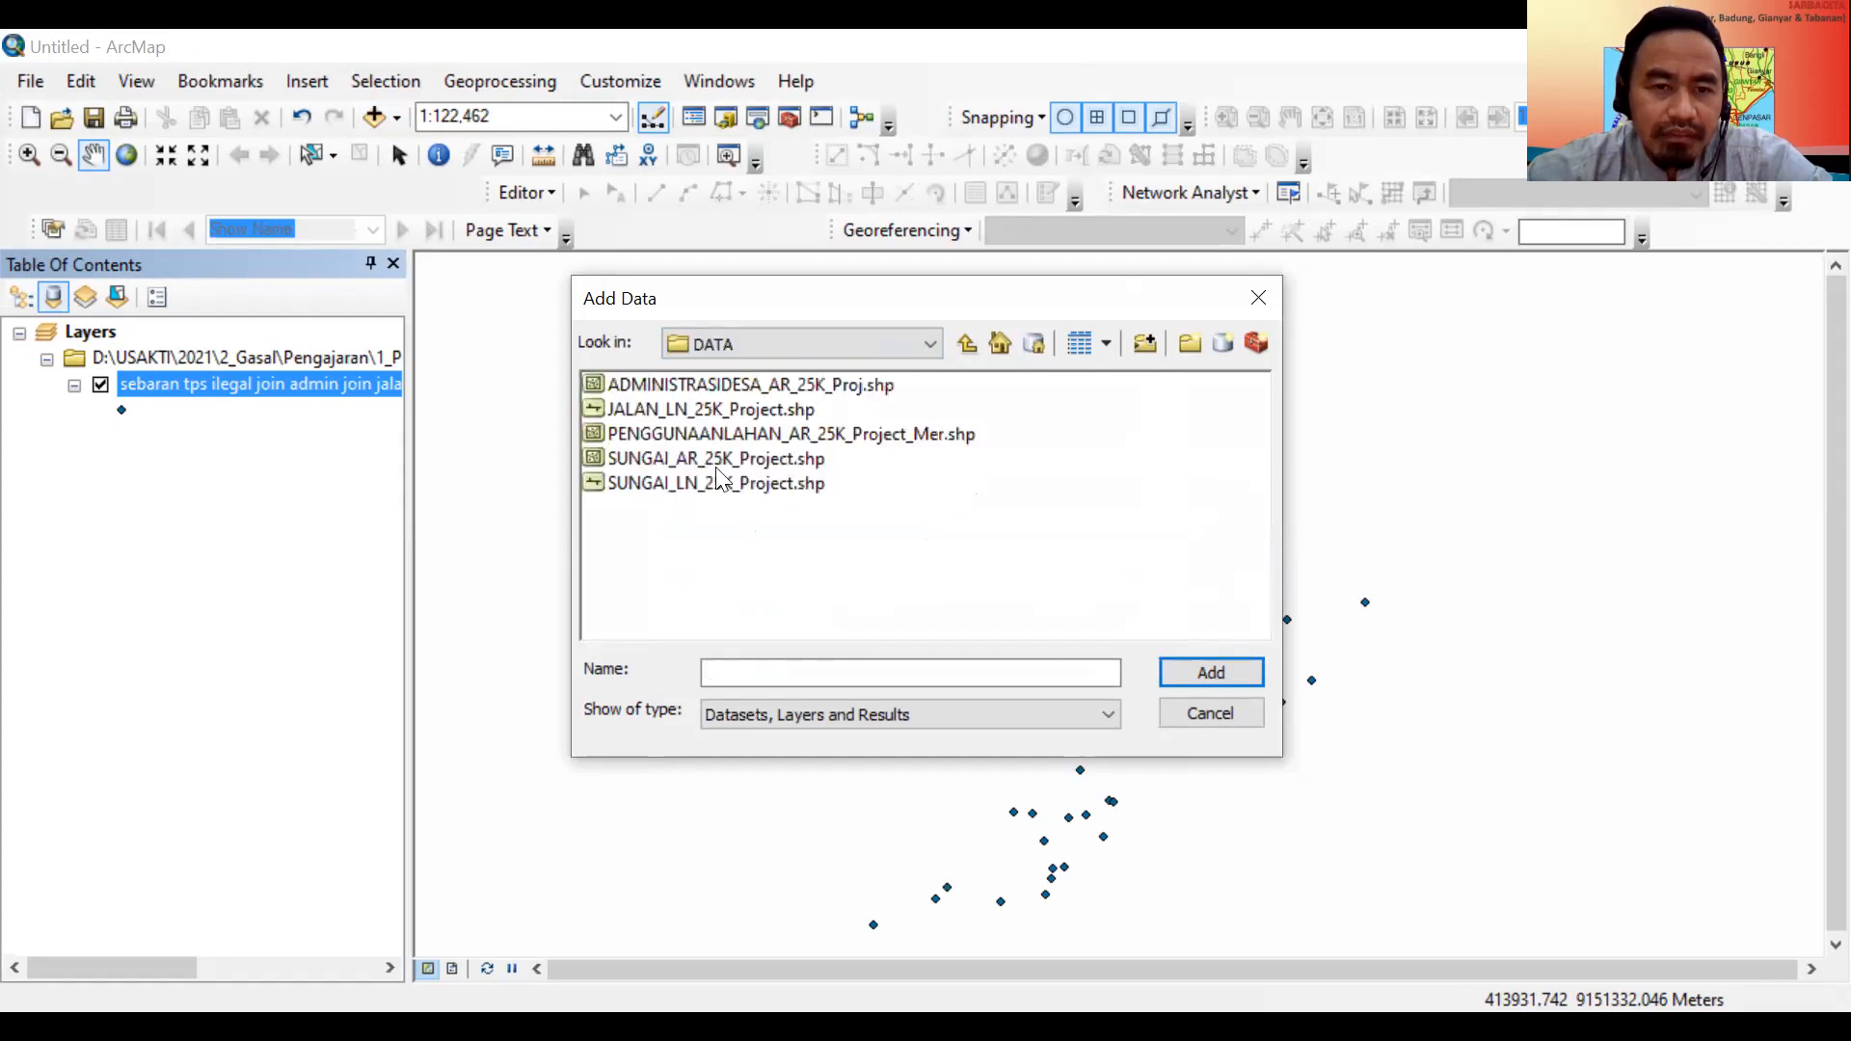
click(733, 436)
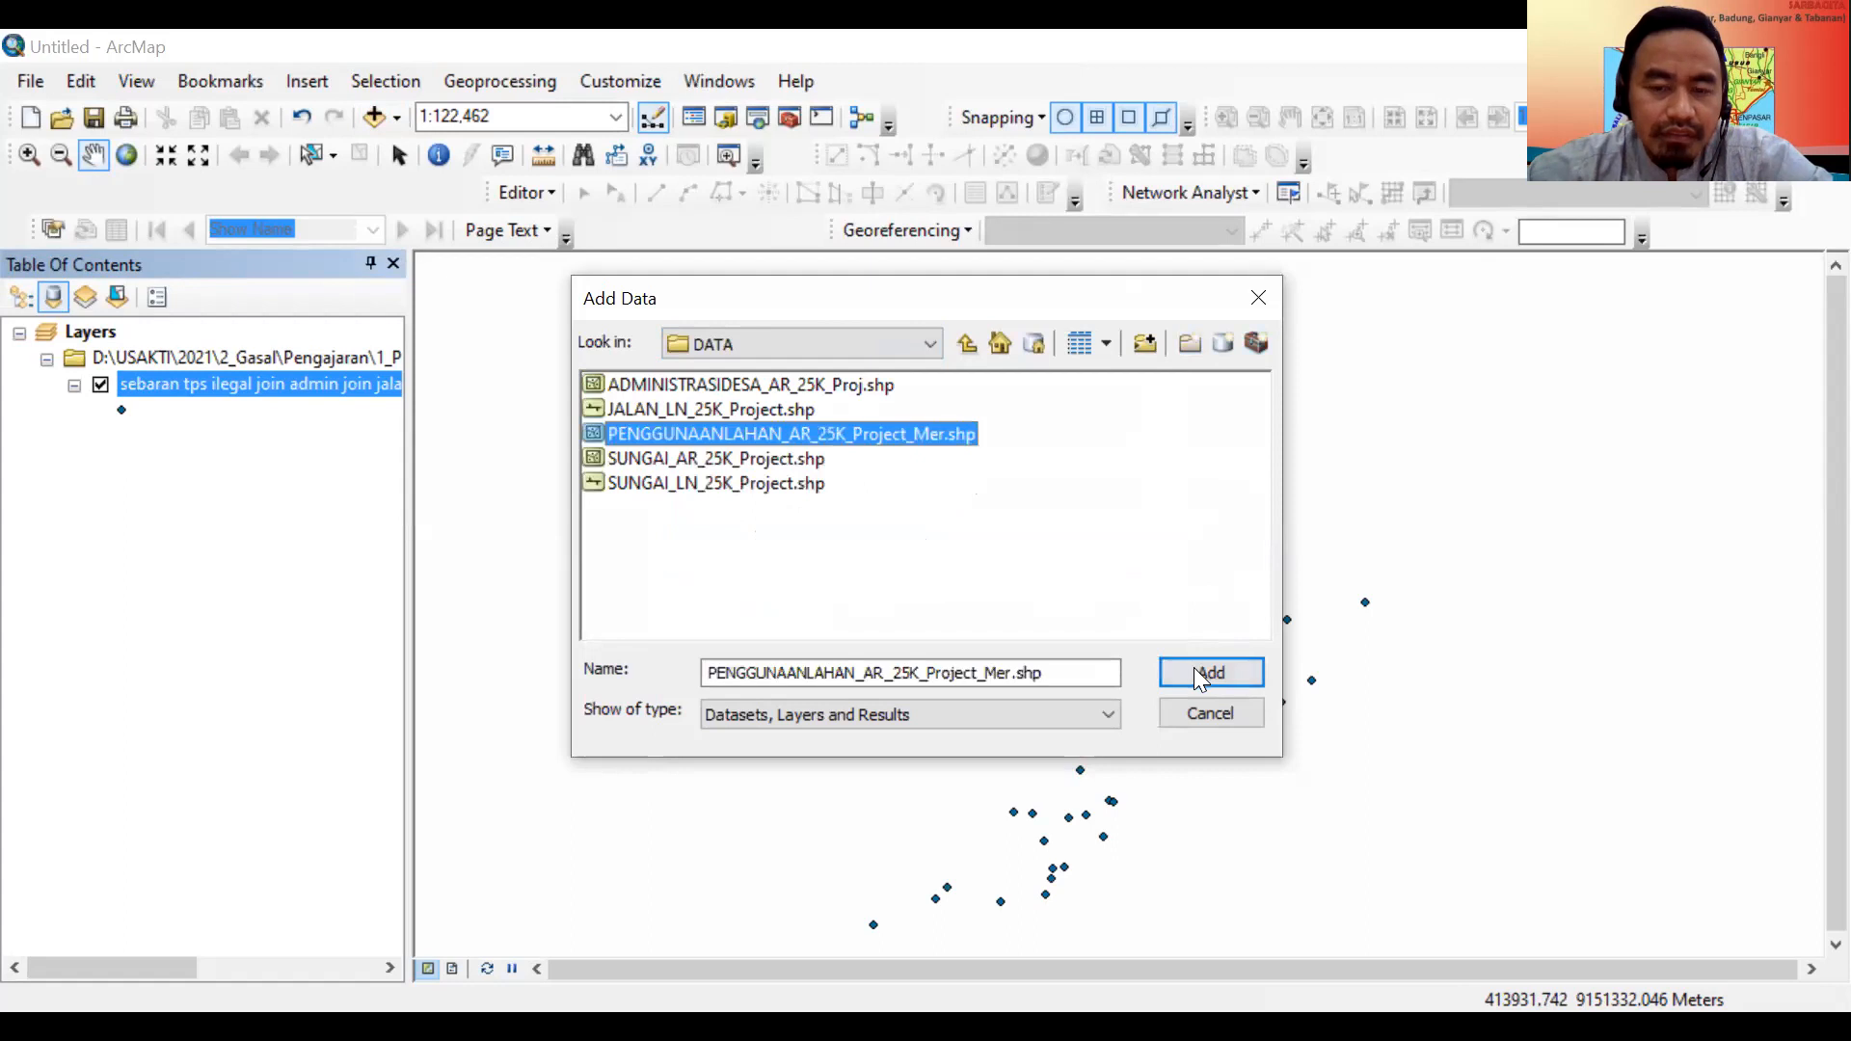
click(1196, 670)
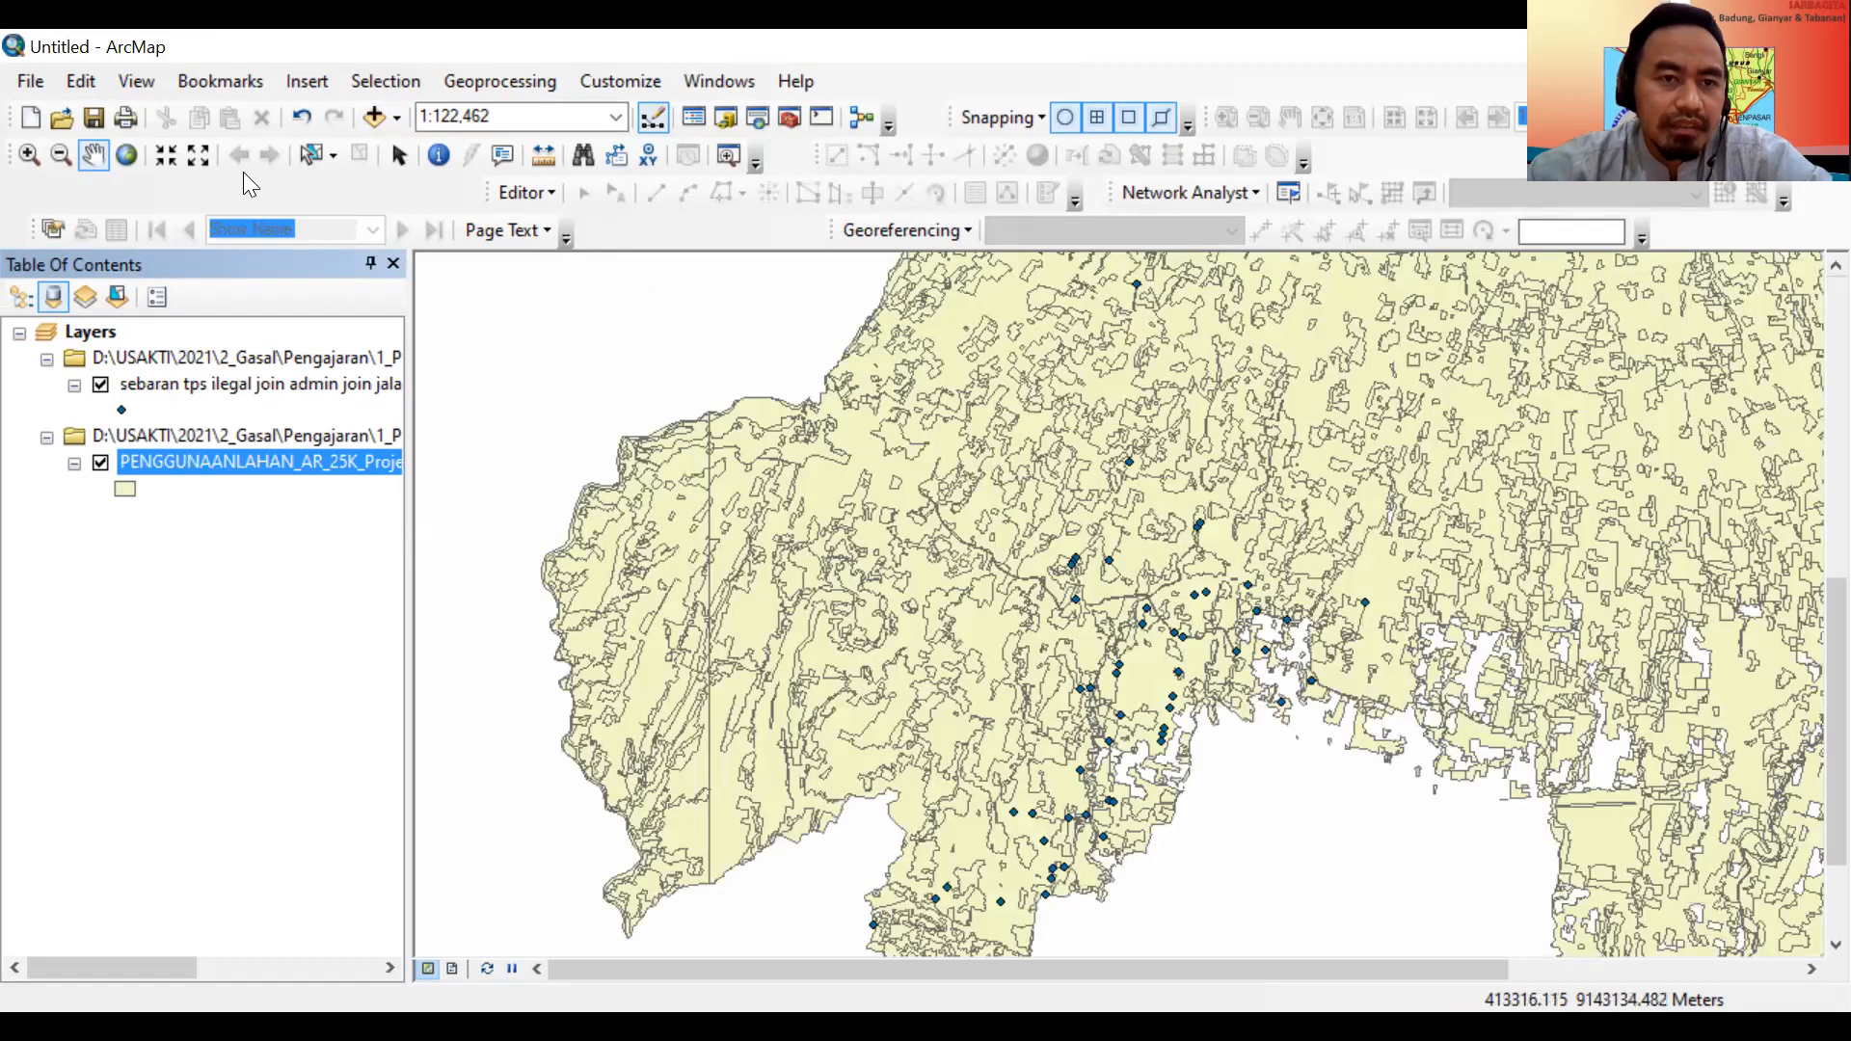
Set up a Spatial Join with sebaran tps ilegal join admin join jalan as target and PENGGUNAANLAHAN_AR_25K_Project_Mer as join features.
click(790, 118)
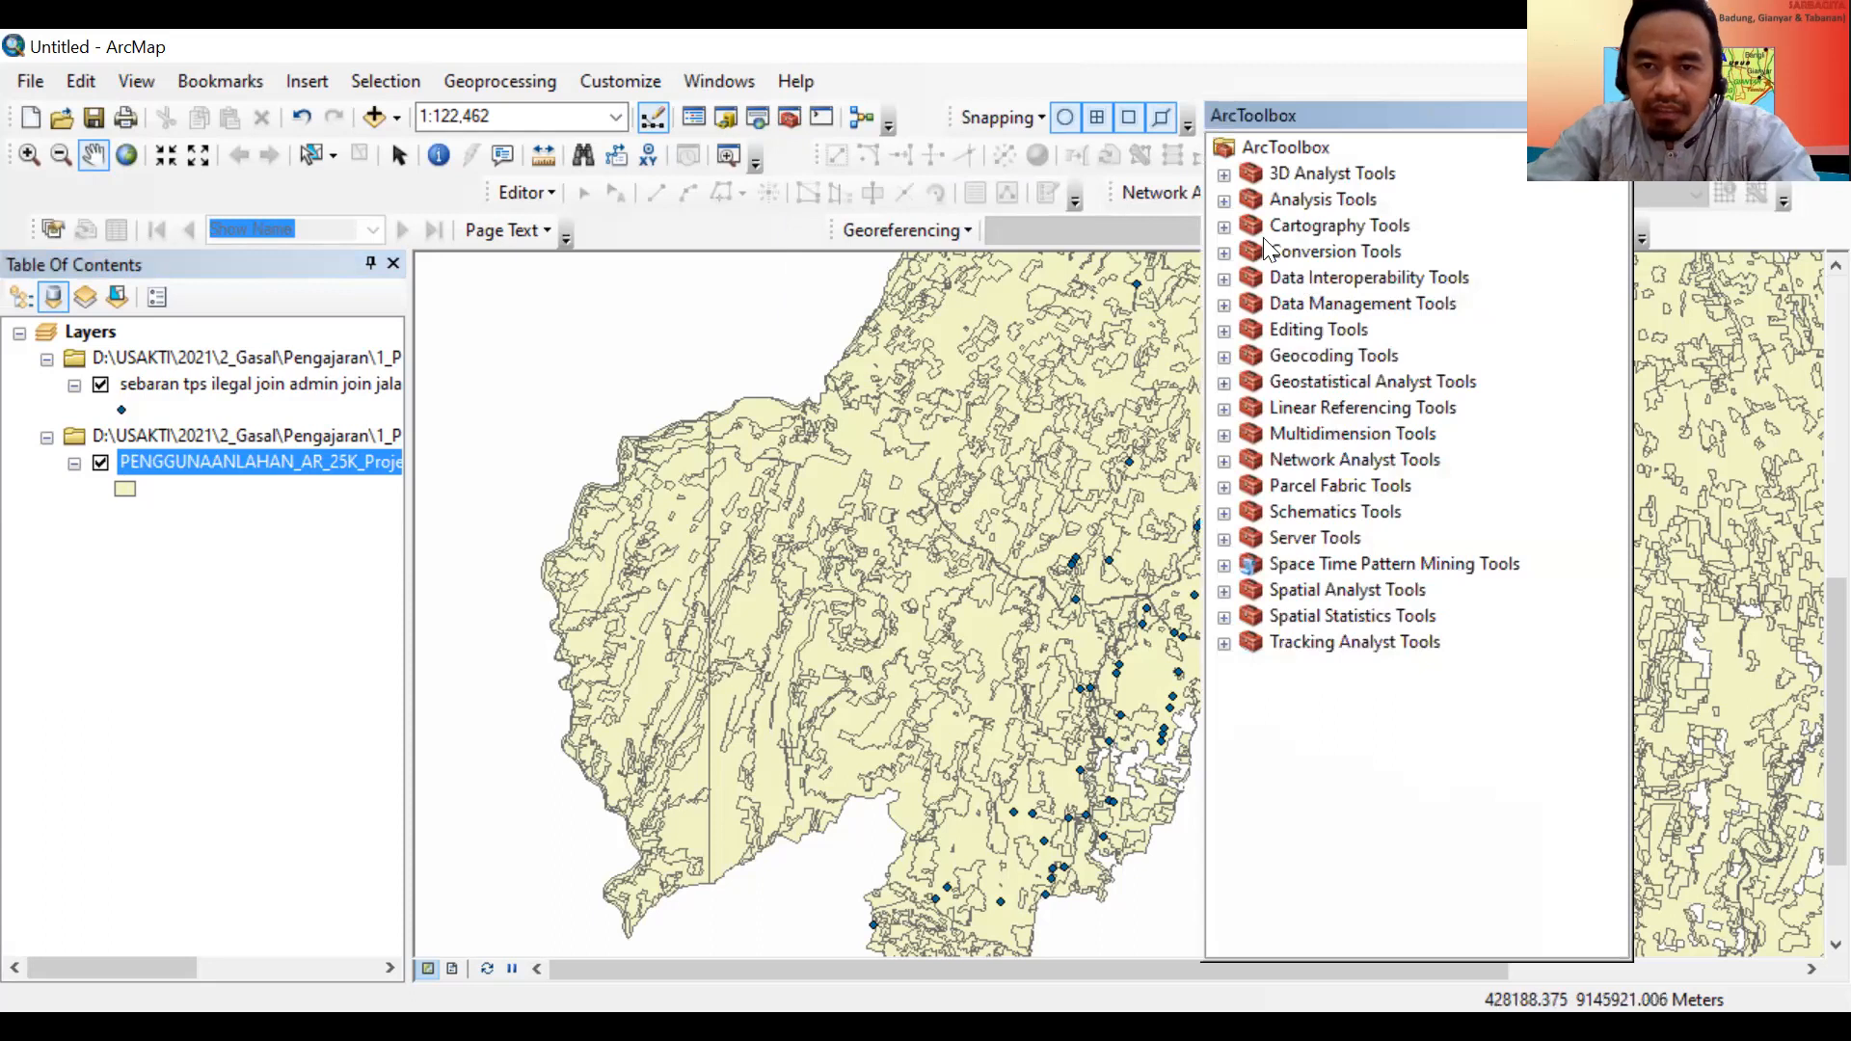
click(1224, 200)
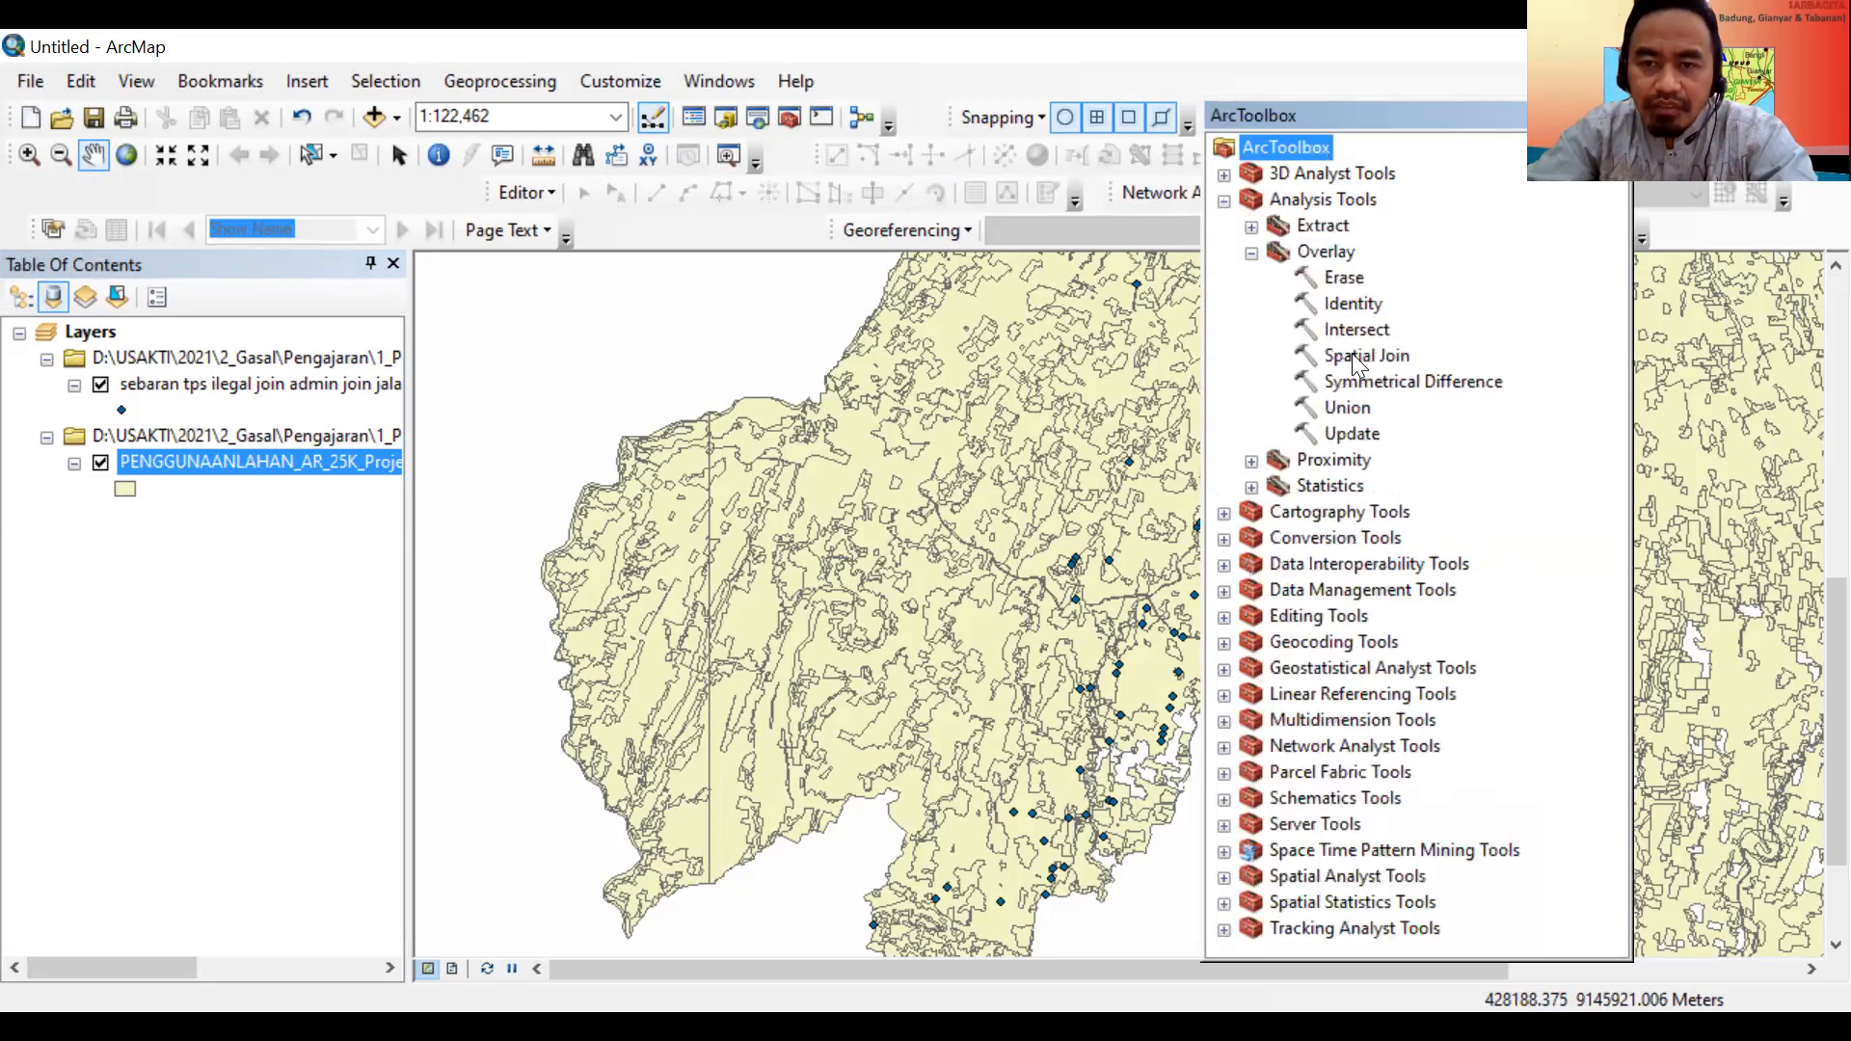
click(1355, 355)
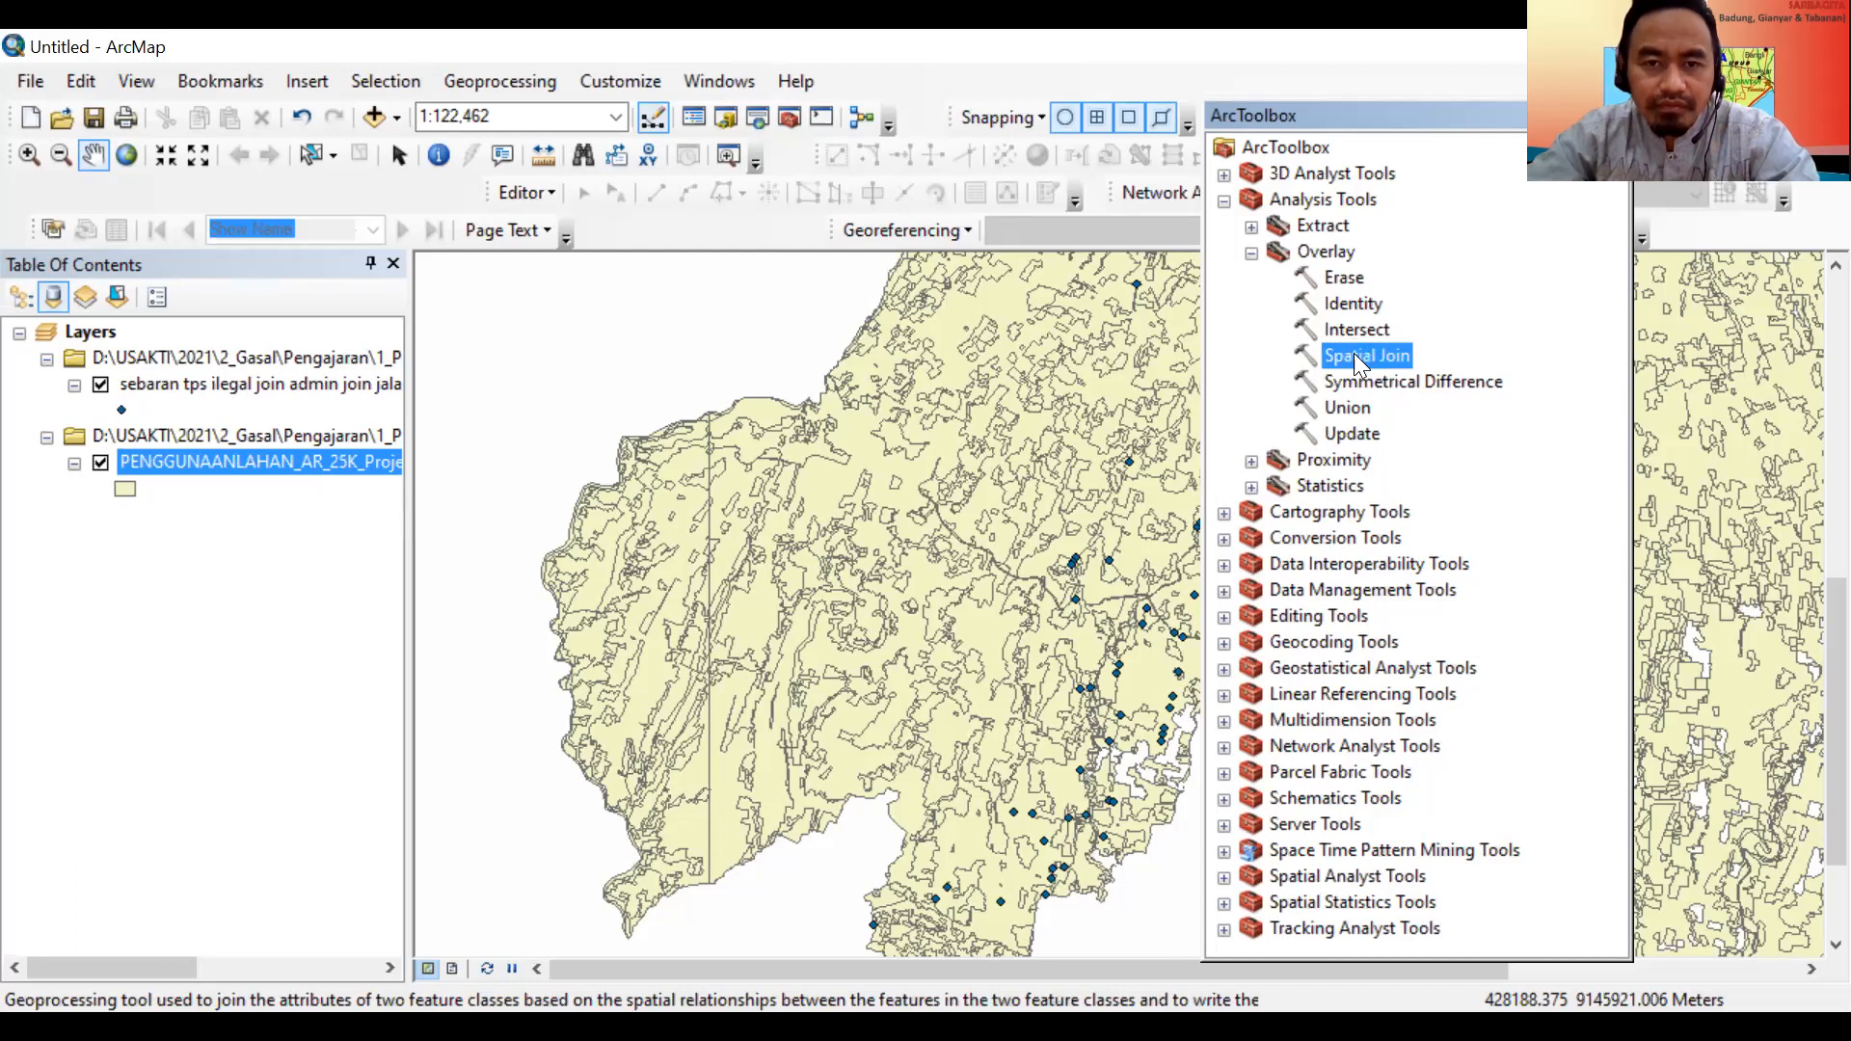
double_click(1354, 355)
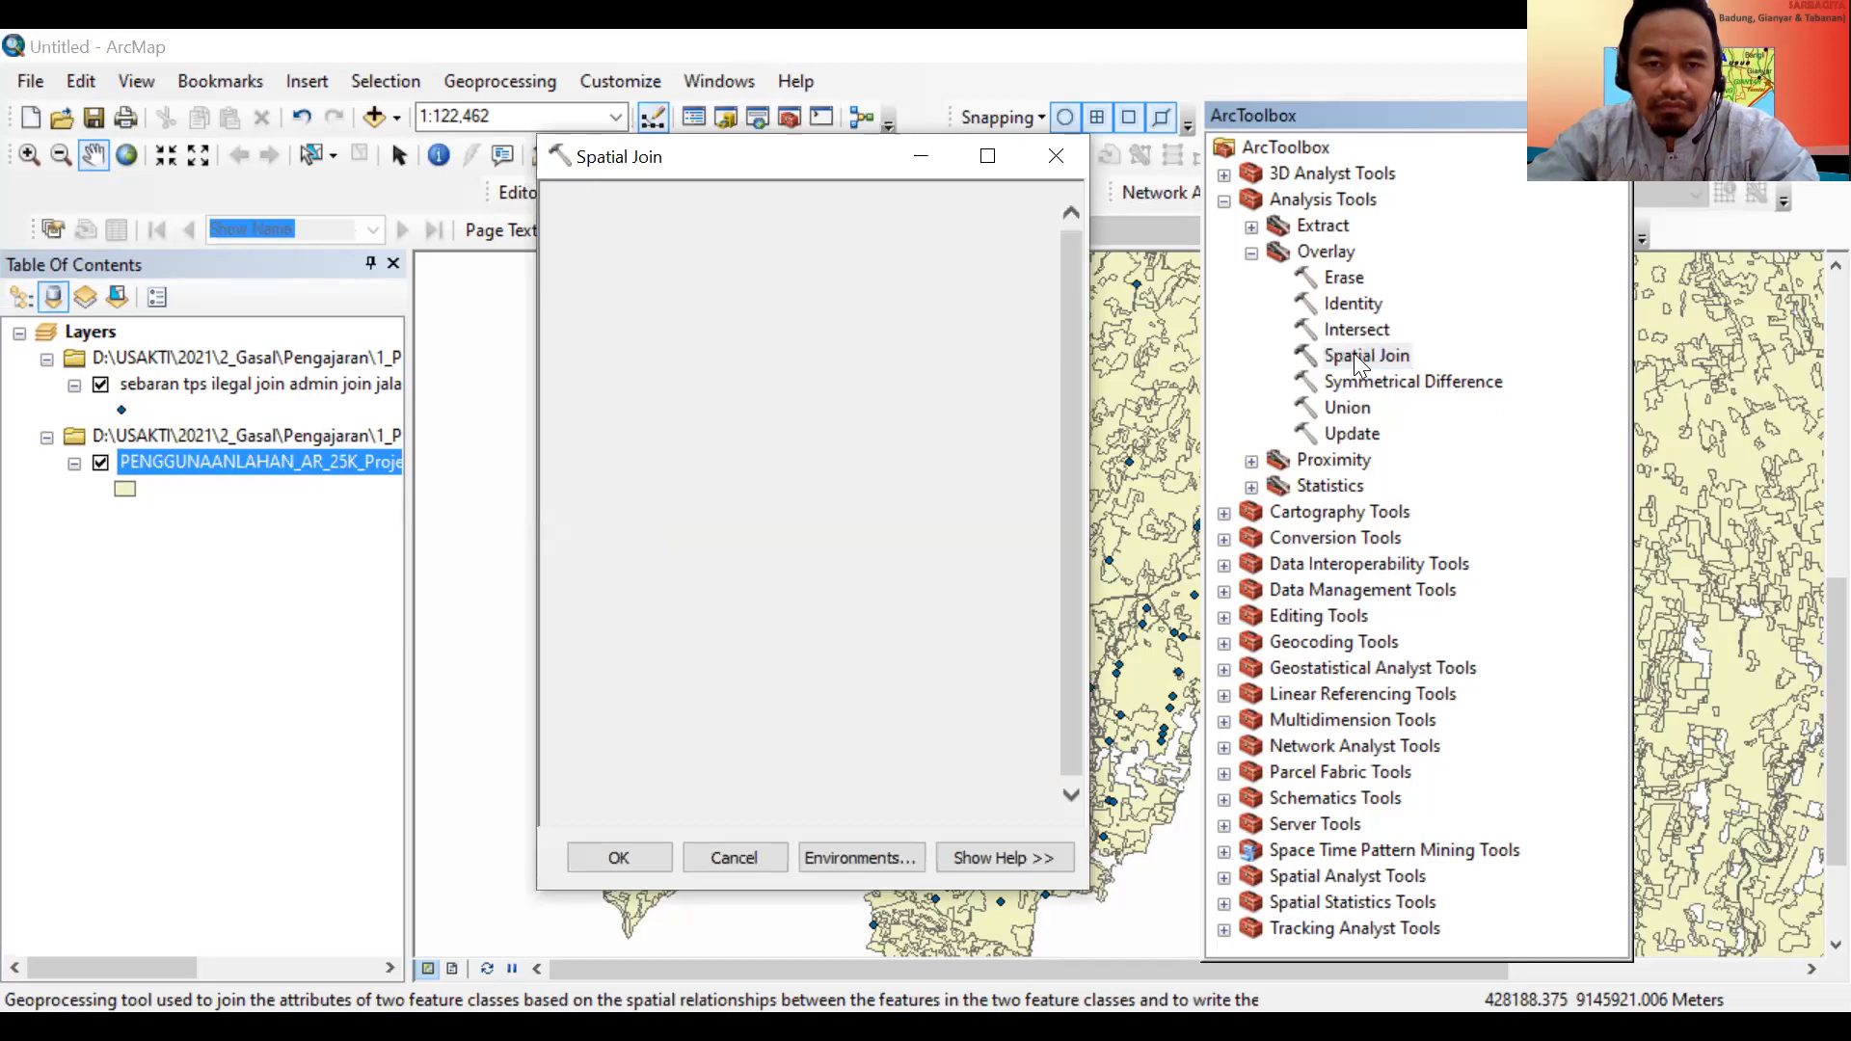
click(979, 239)
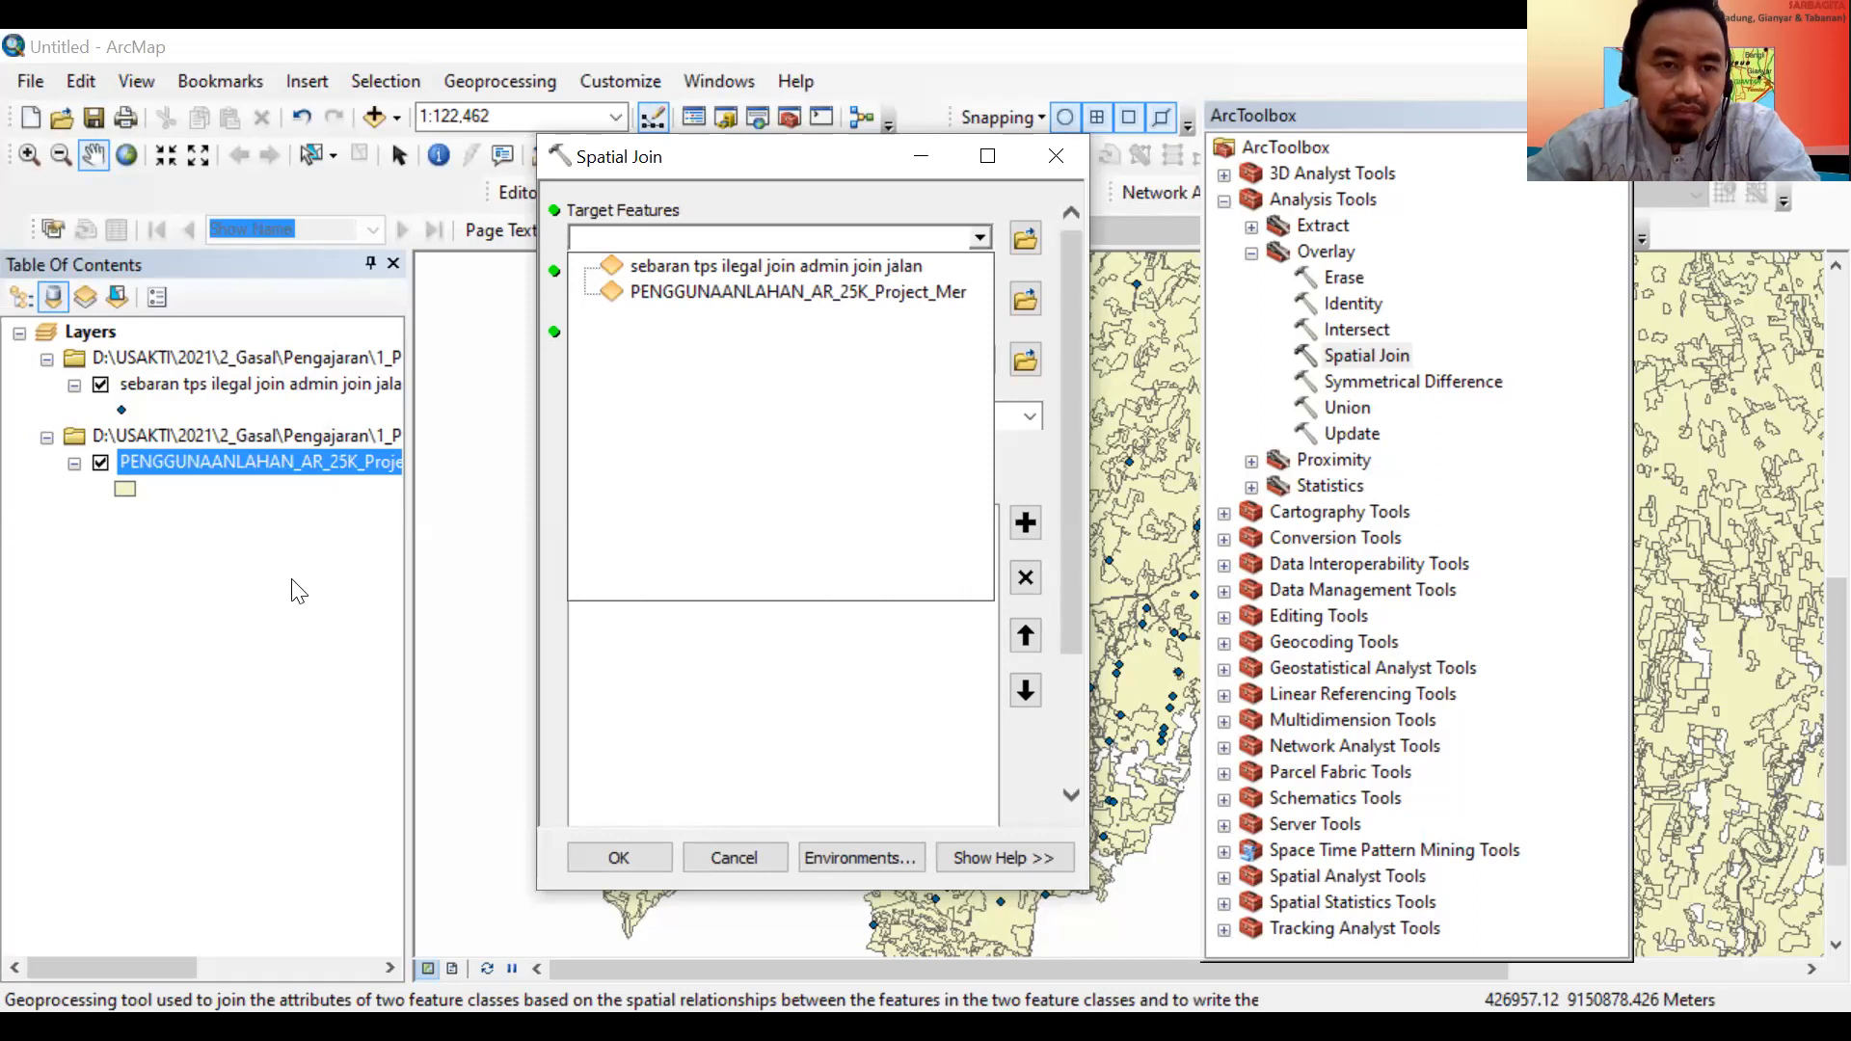
click(849, 266)
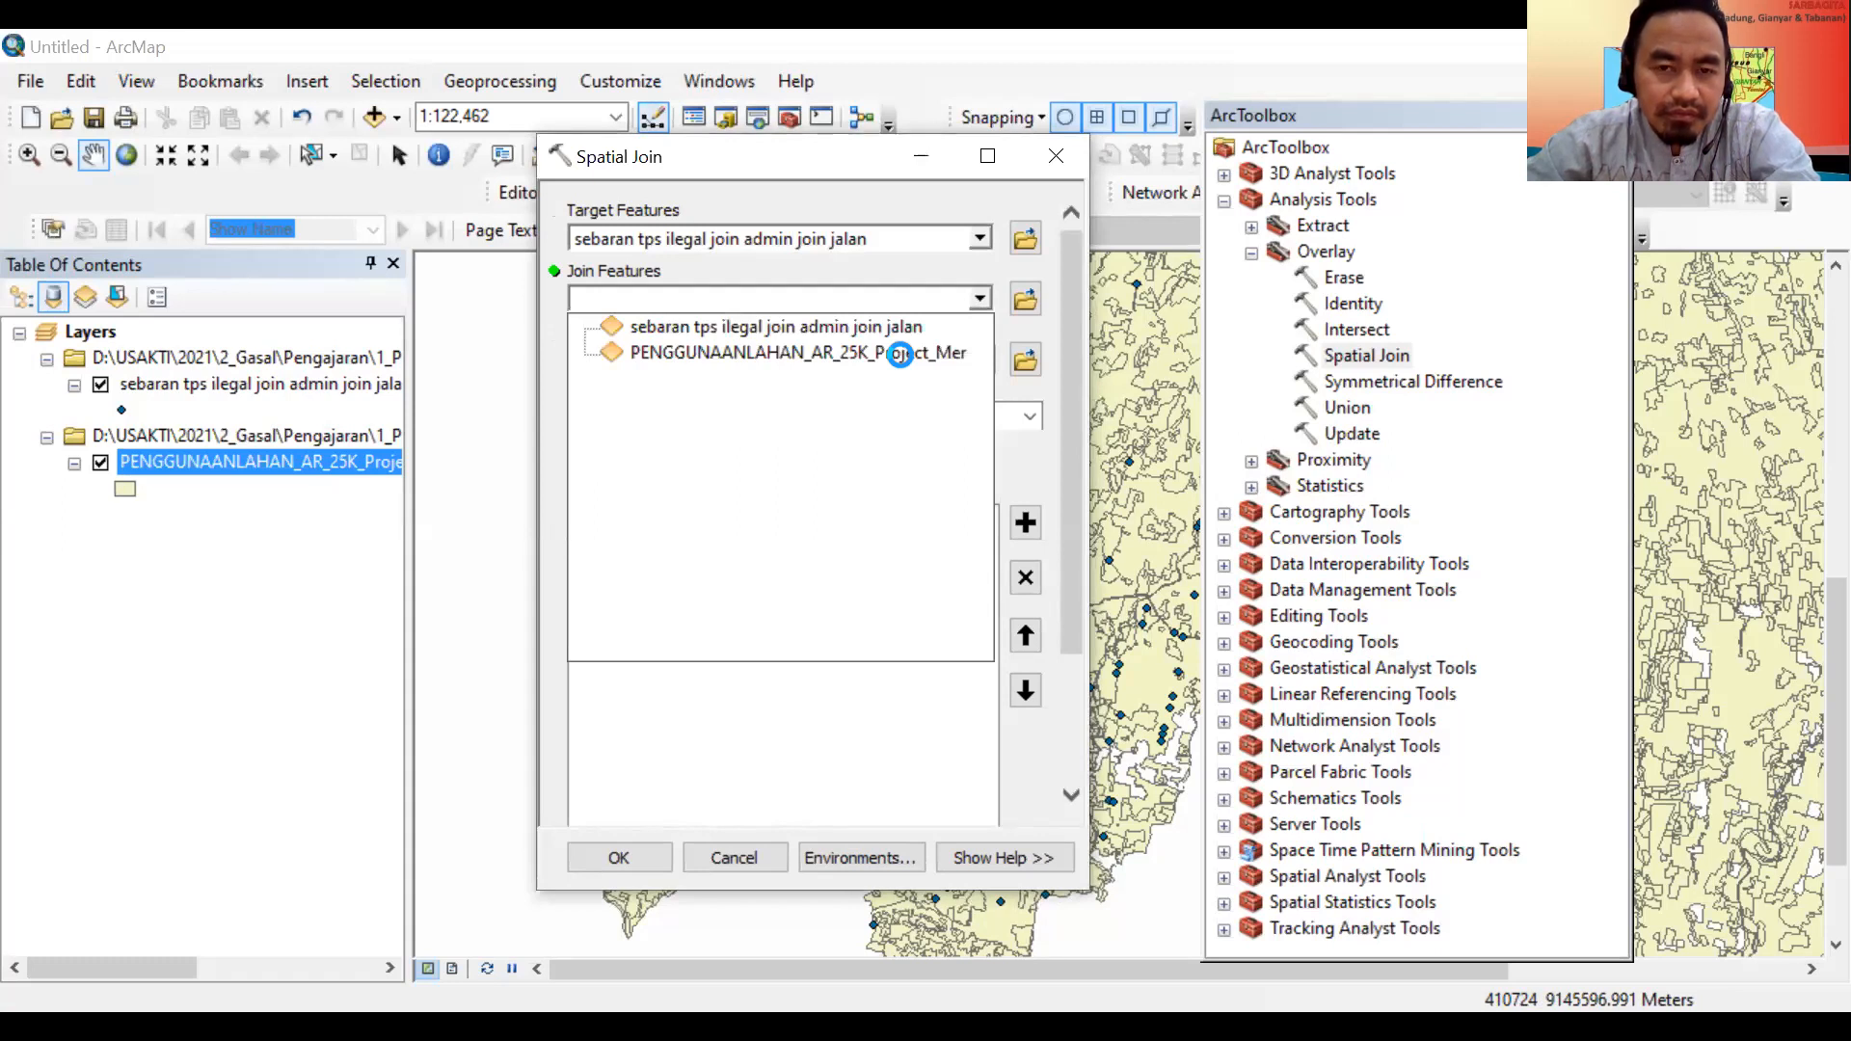
click(984, 353)
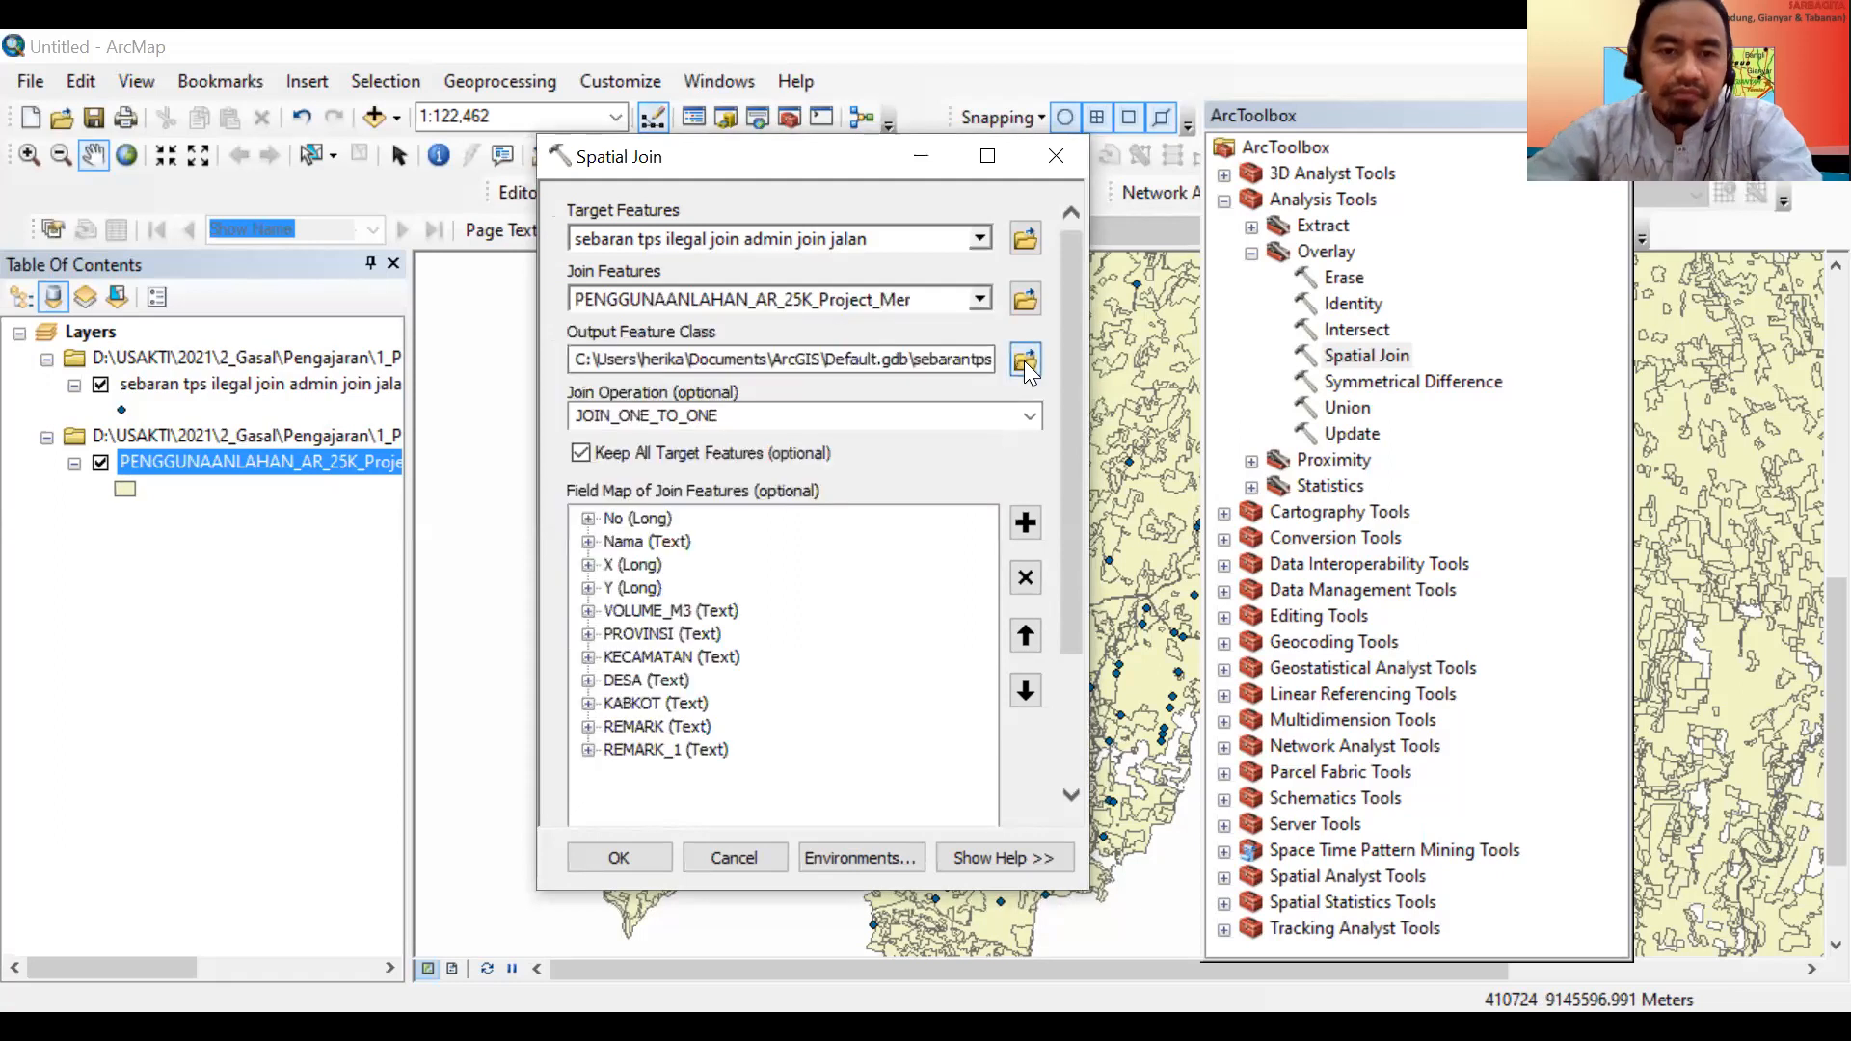
Set the Spatial Join output to sebaran tps ilegal join admin join jalan join pl2.shp in the praktikum folder.
click(1024, 361)
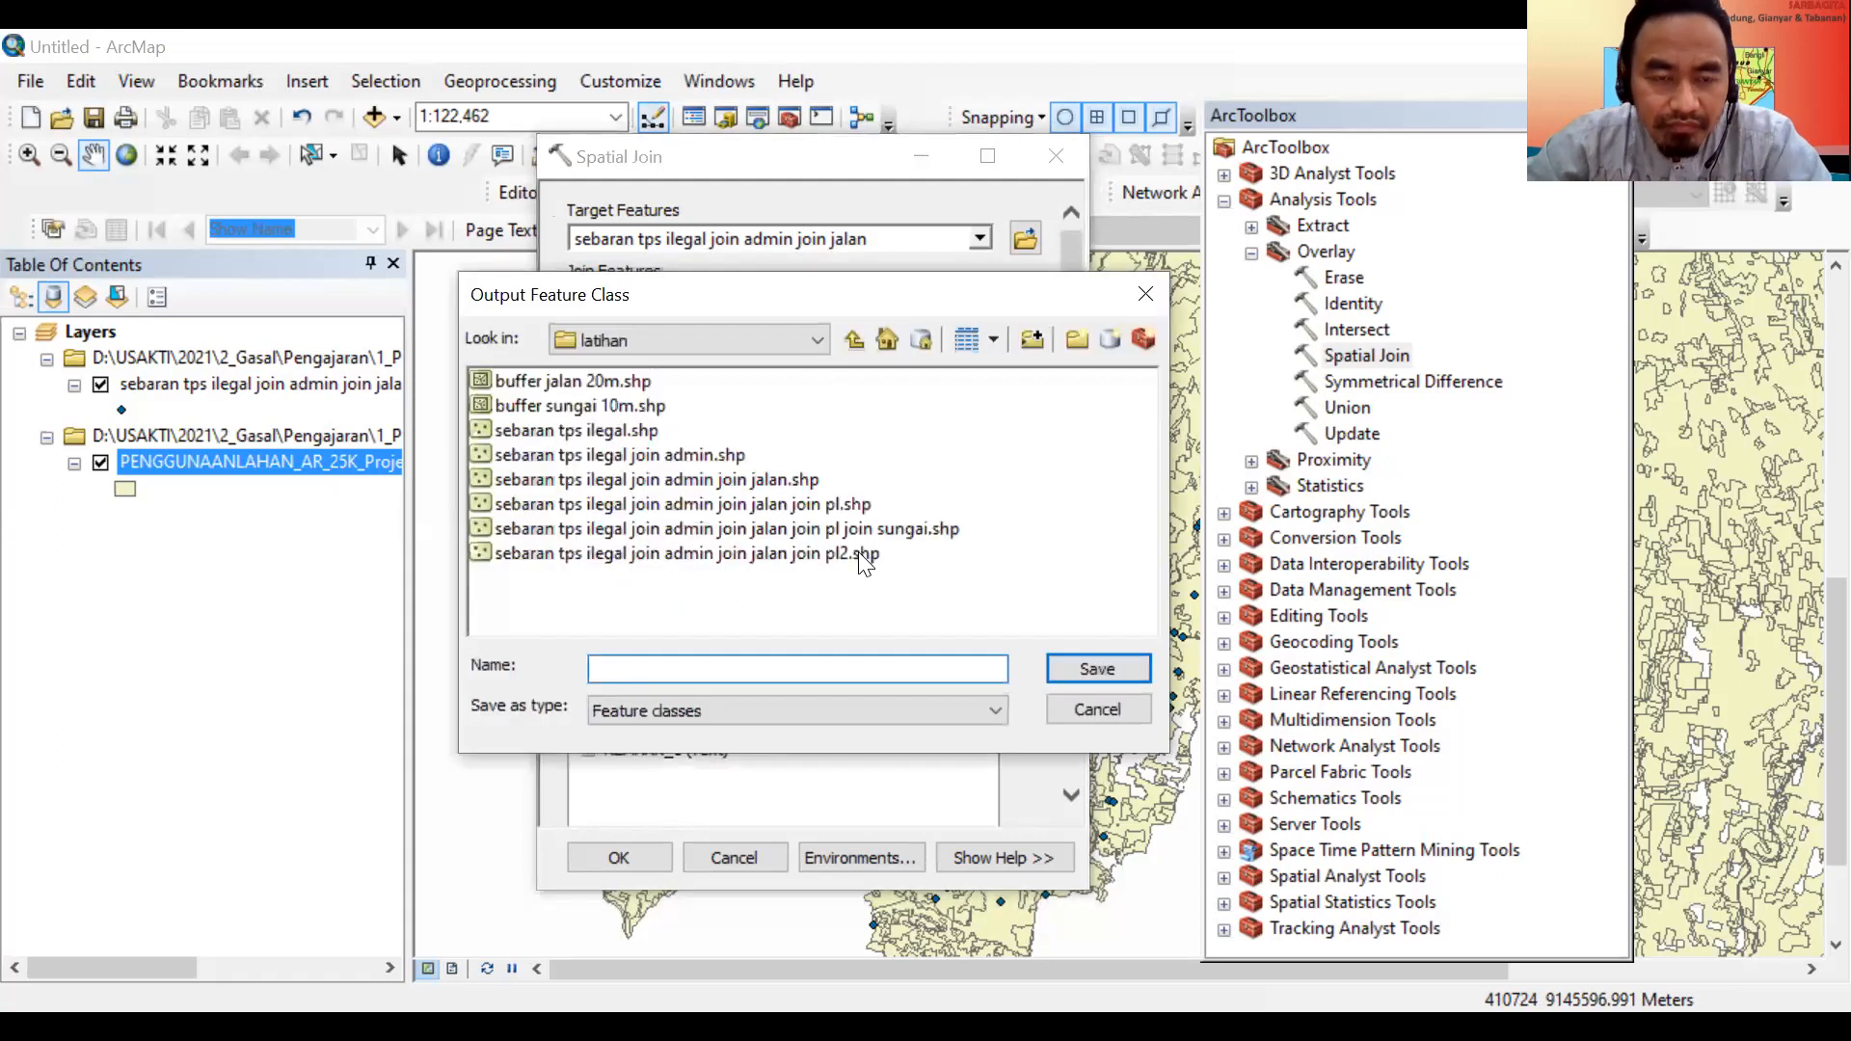
click(712, 347)
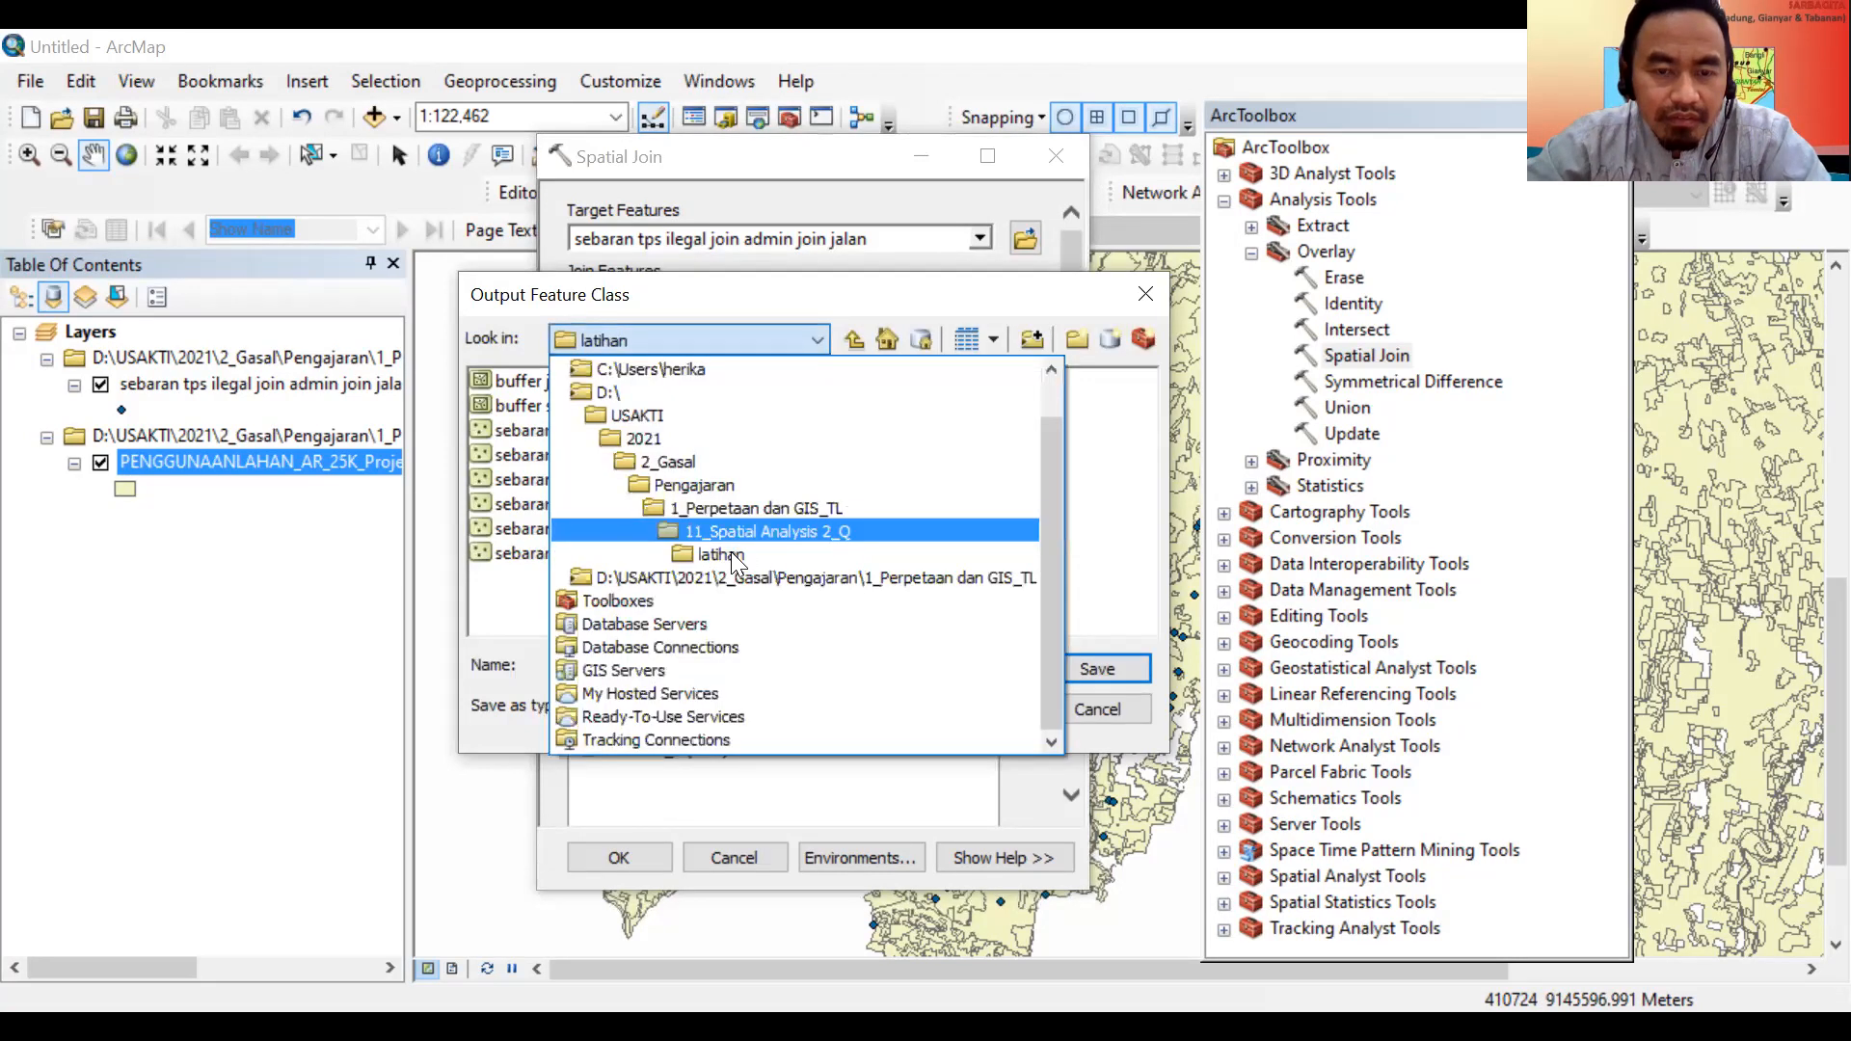
click(736, 533)
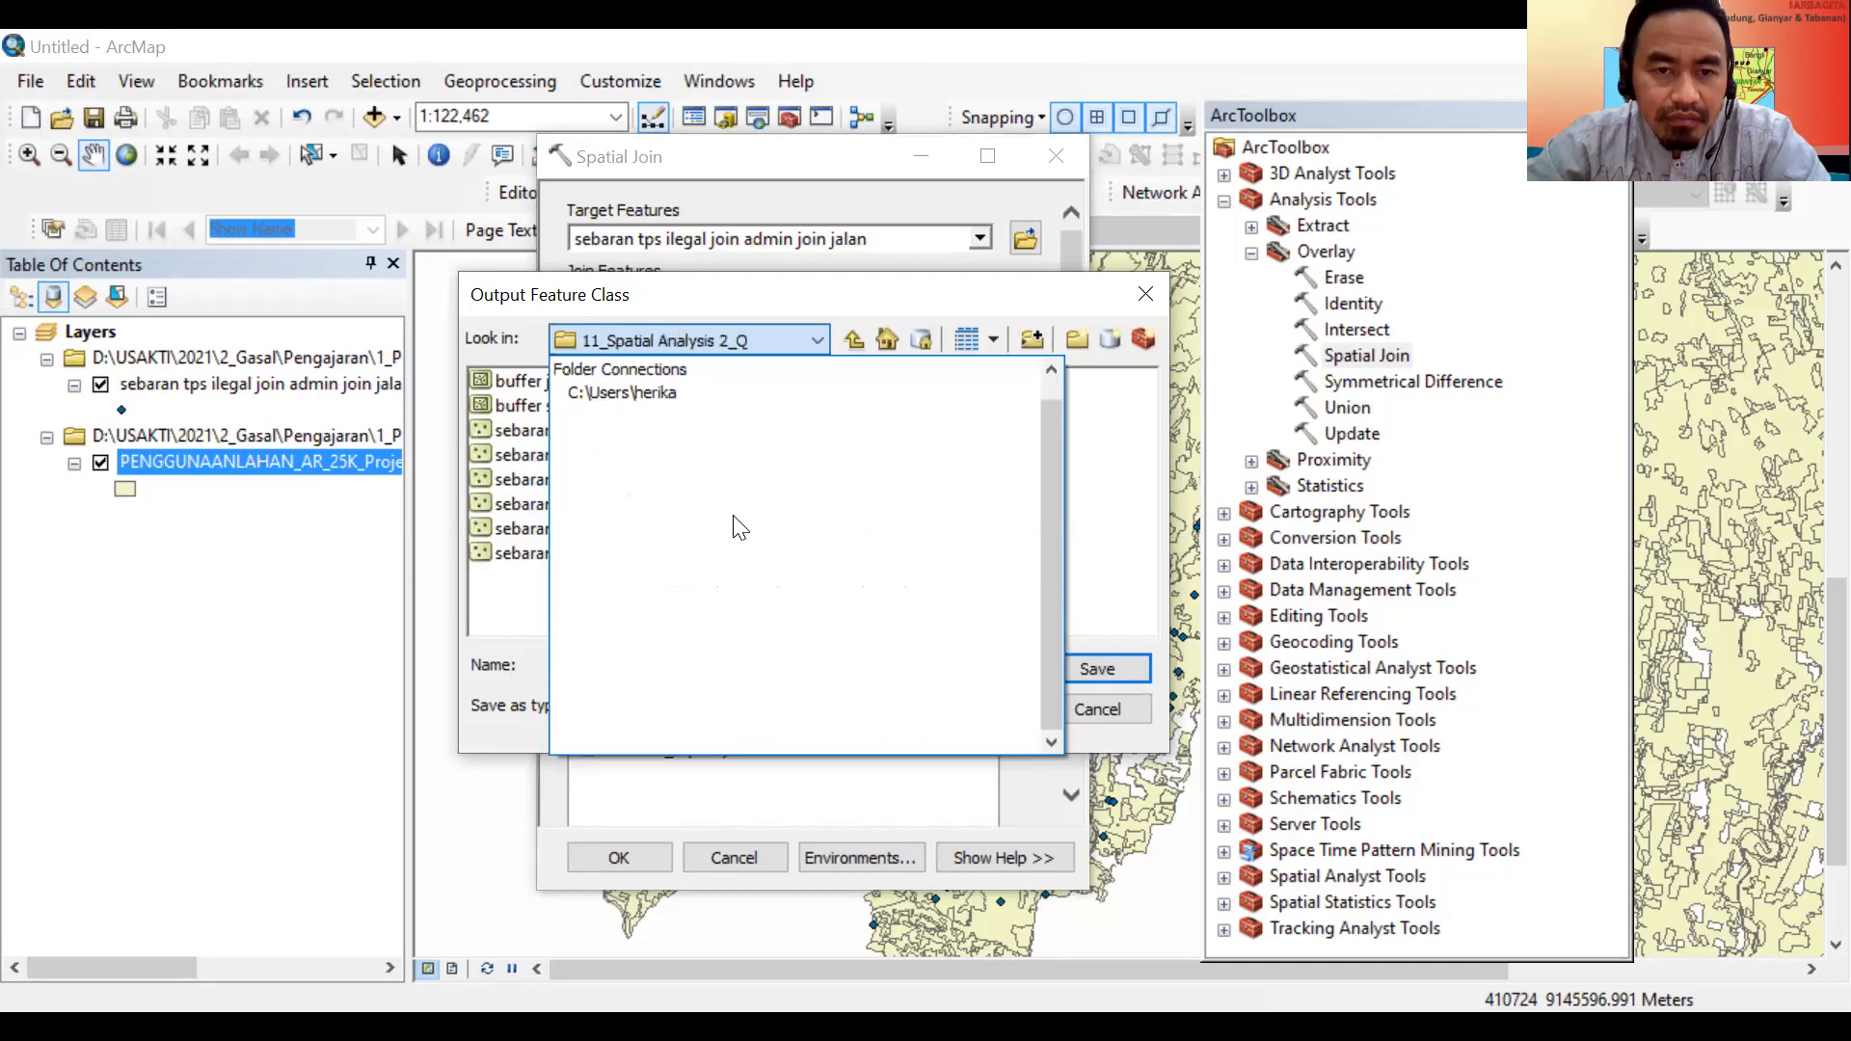
double_click(550, 435)
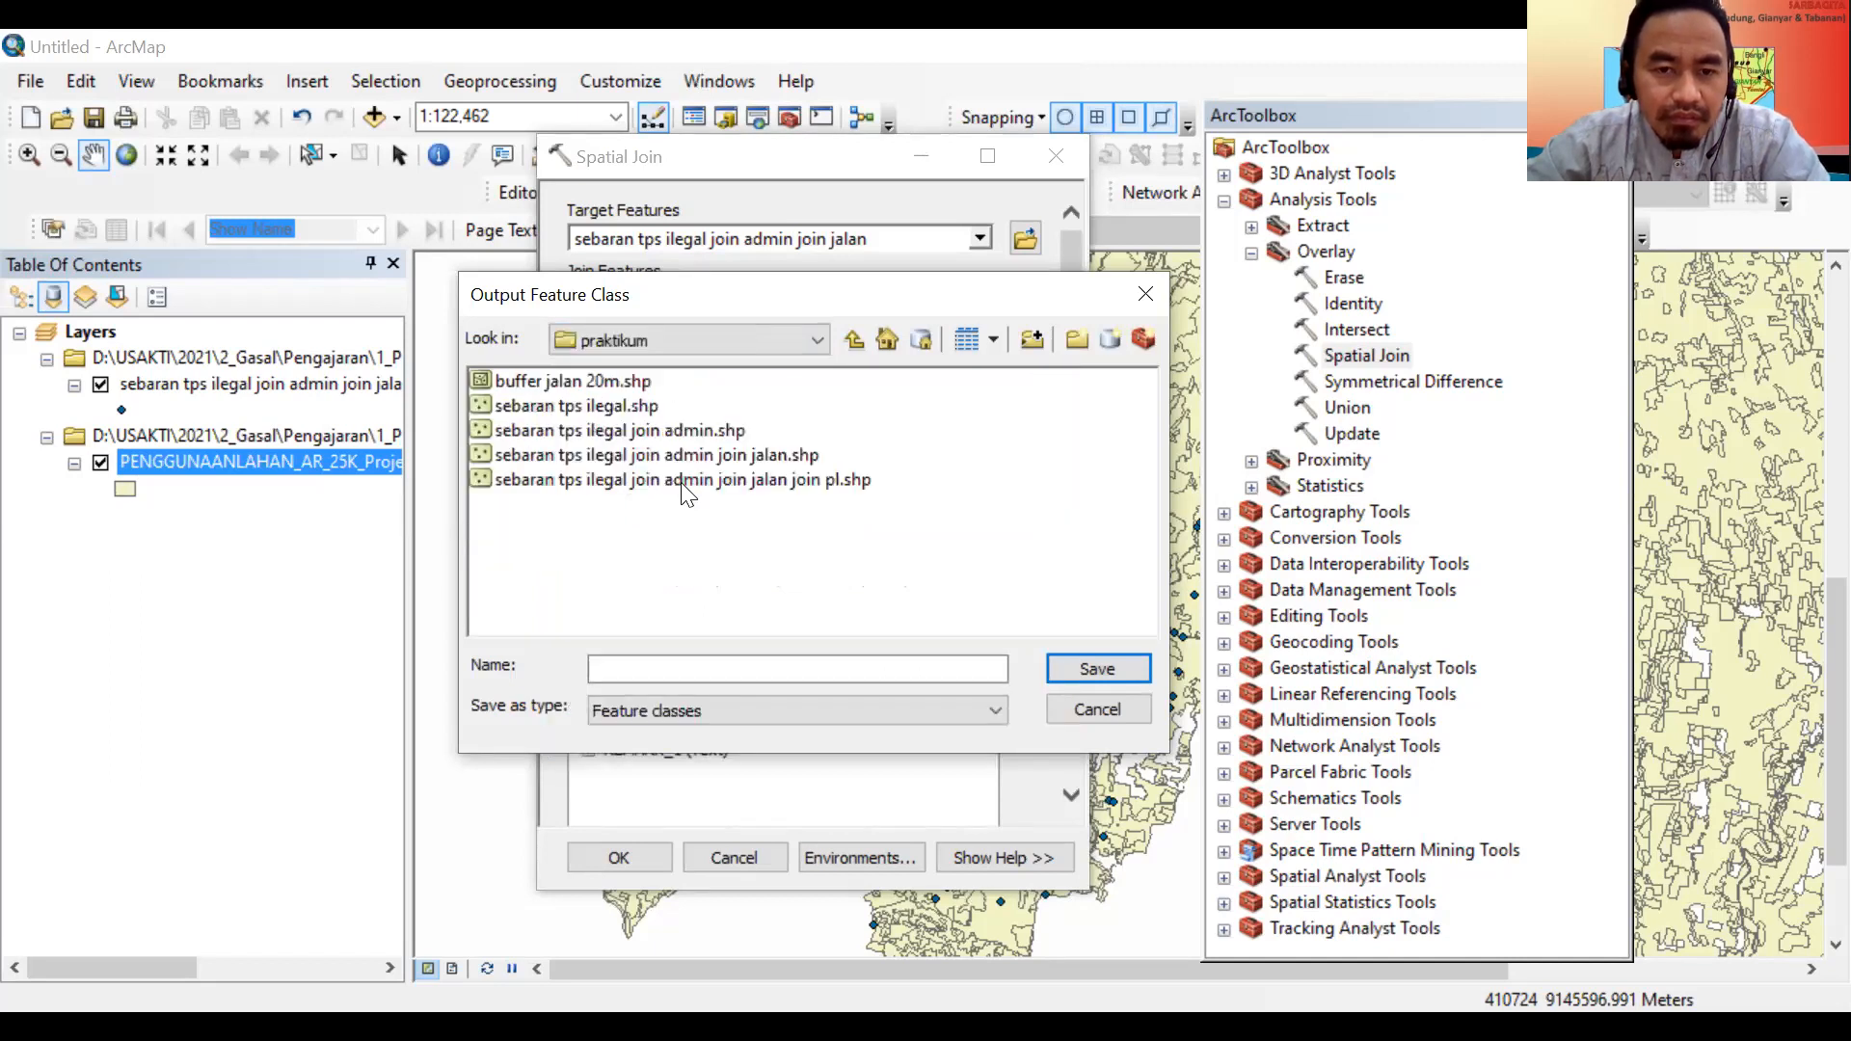
click(818, 480)
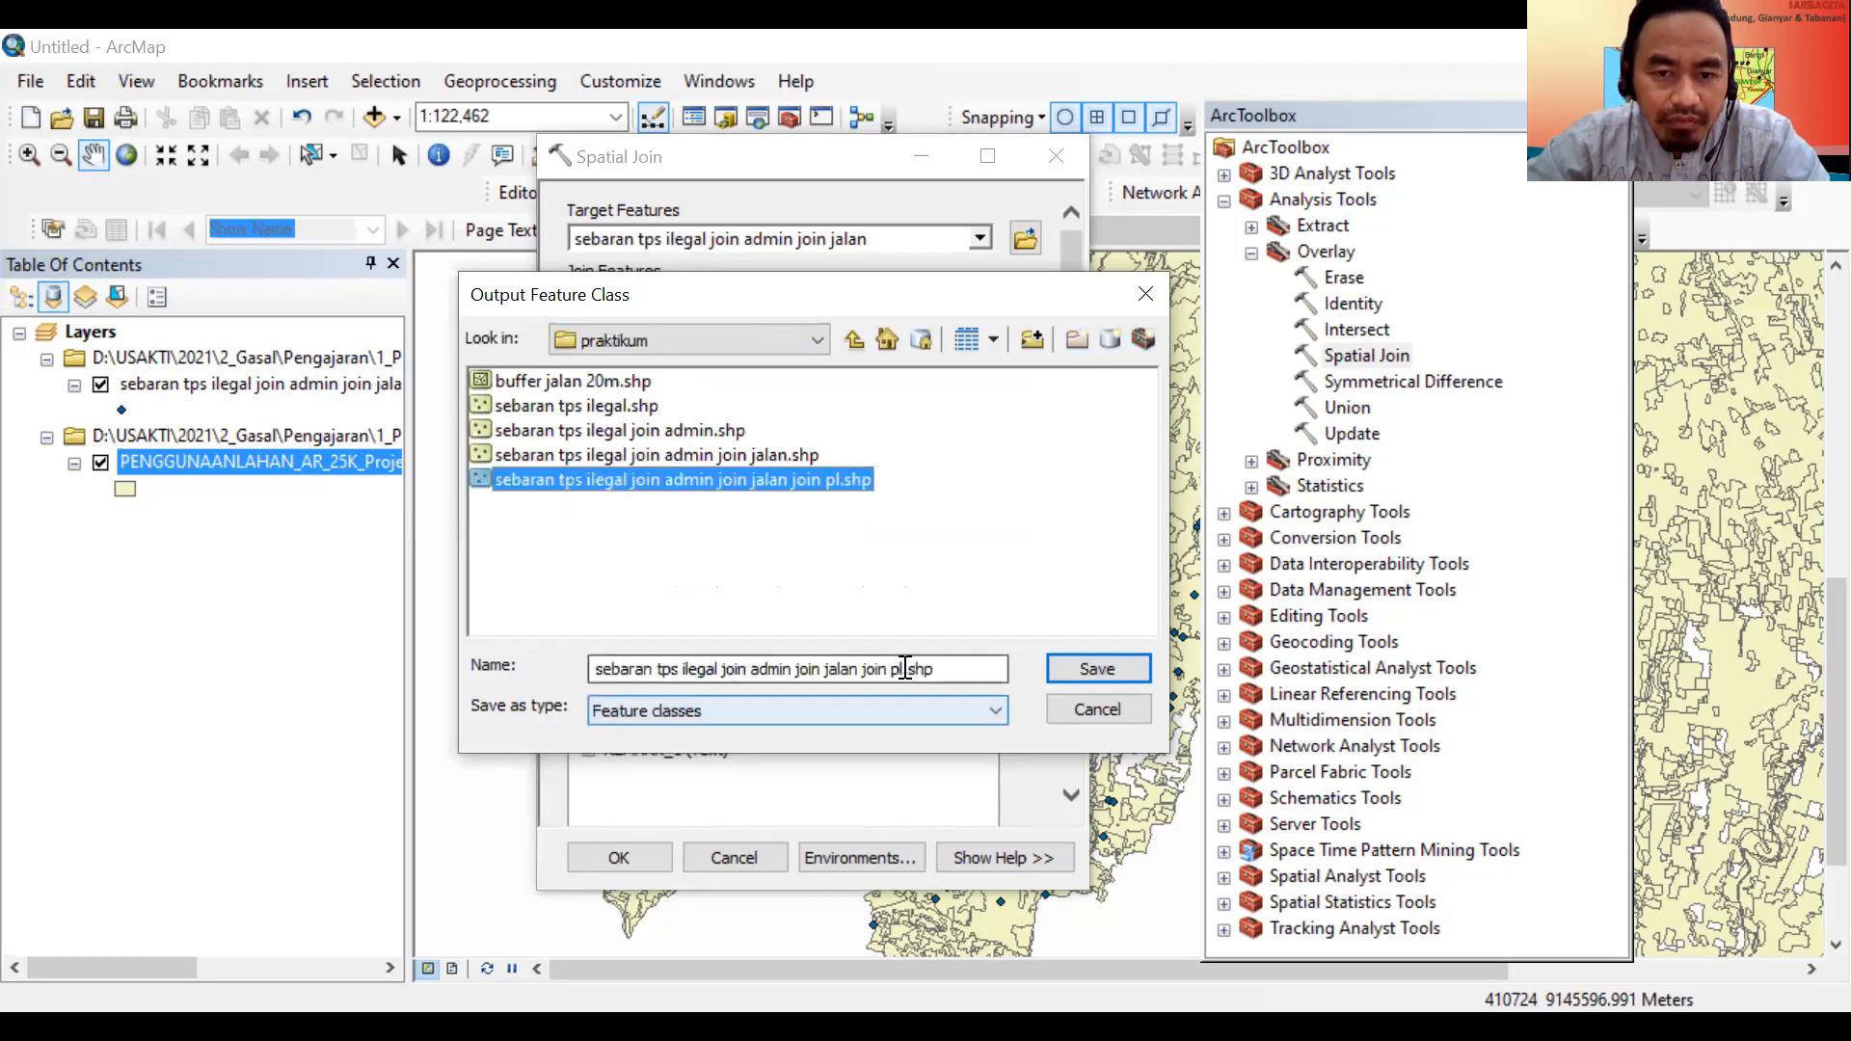
click(905, 668)
text(2)
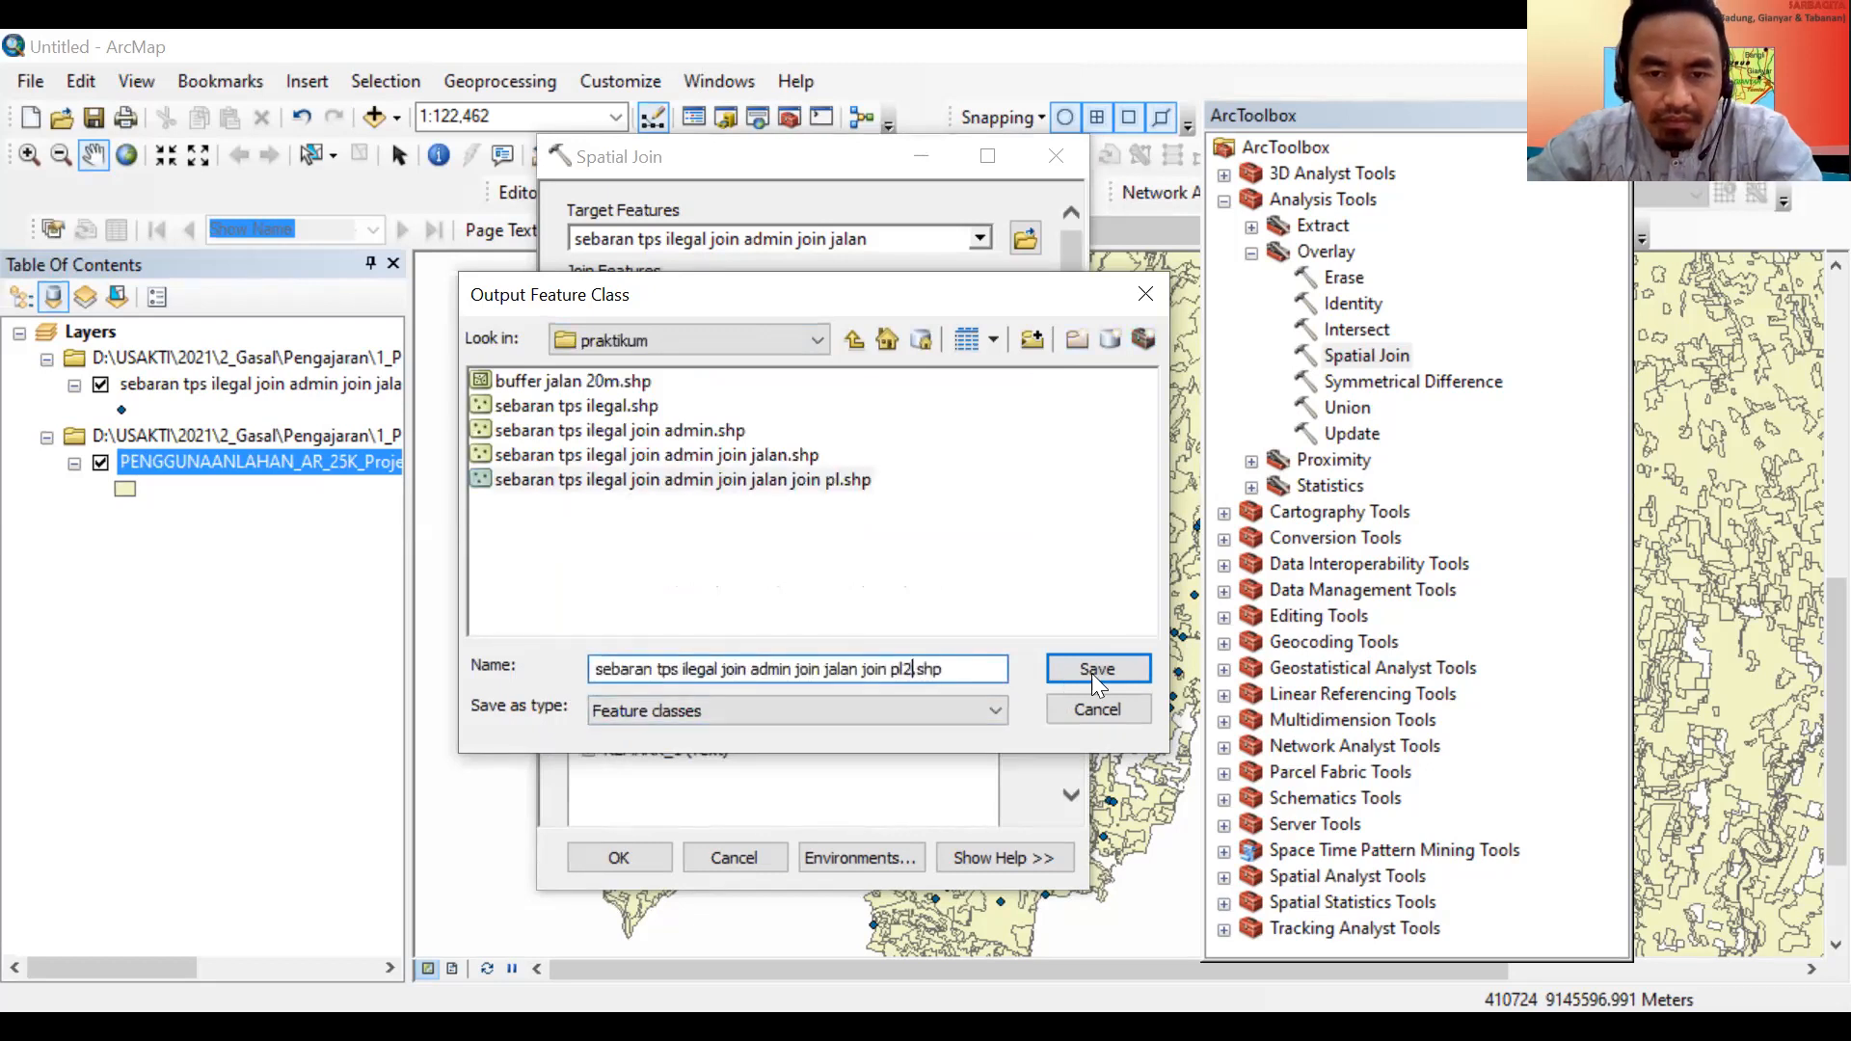
click(1092, 673)
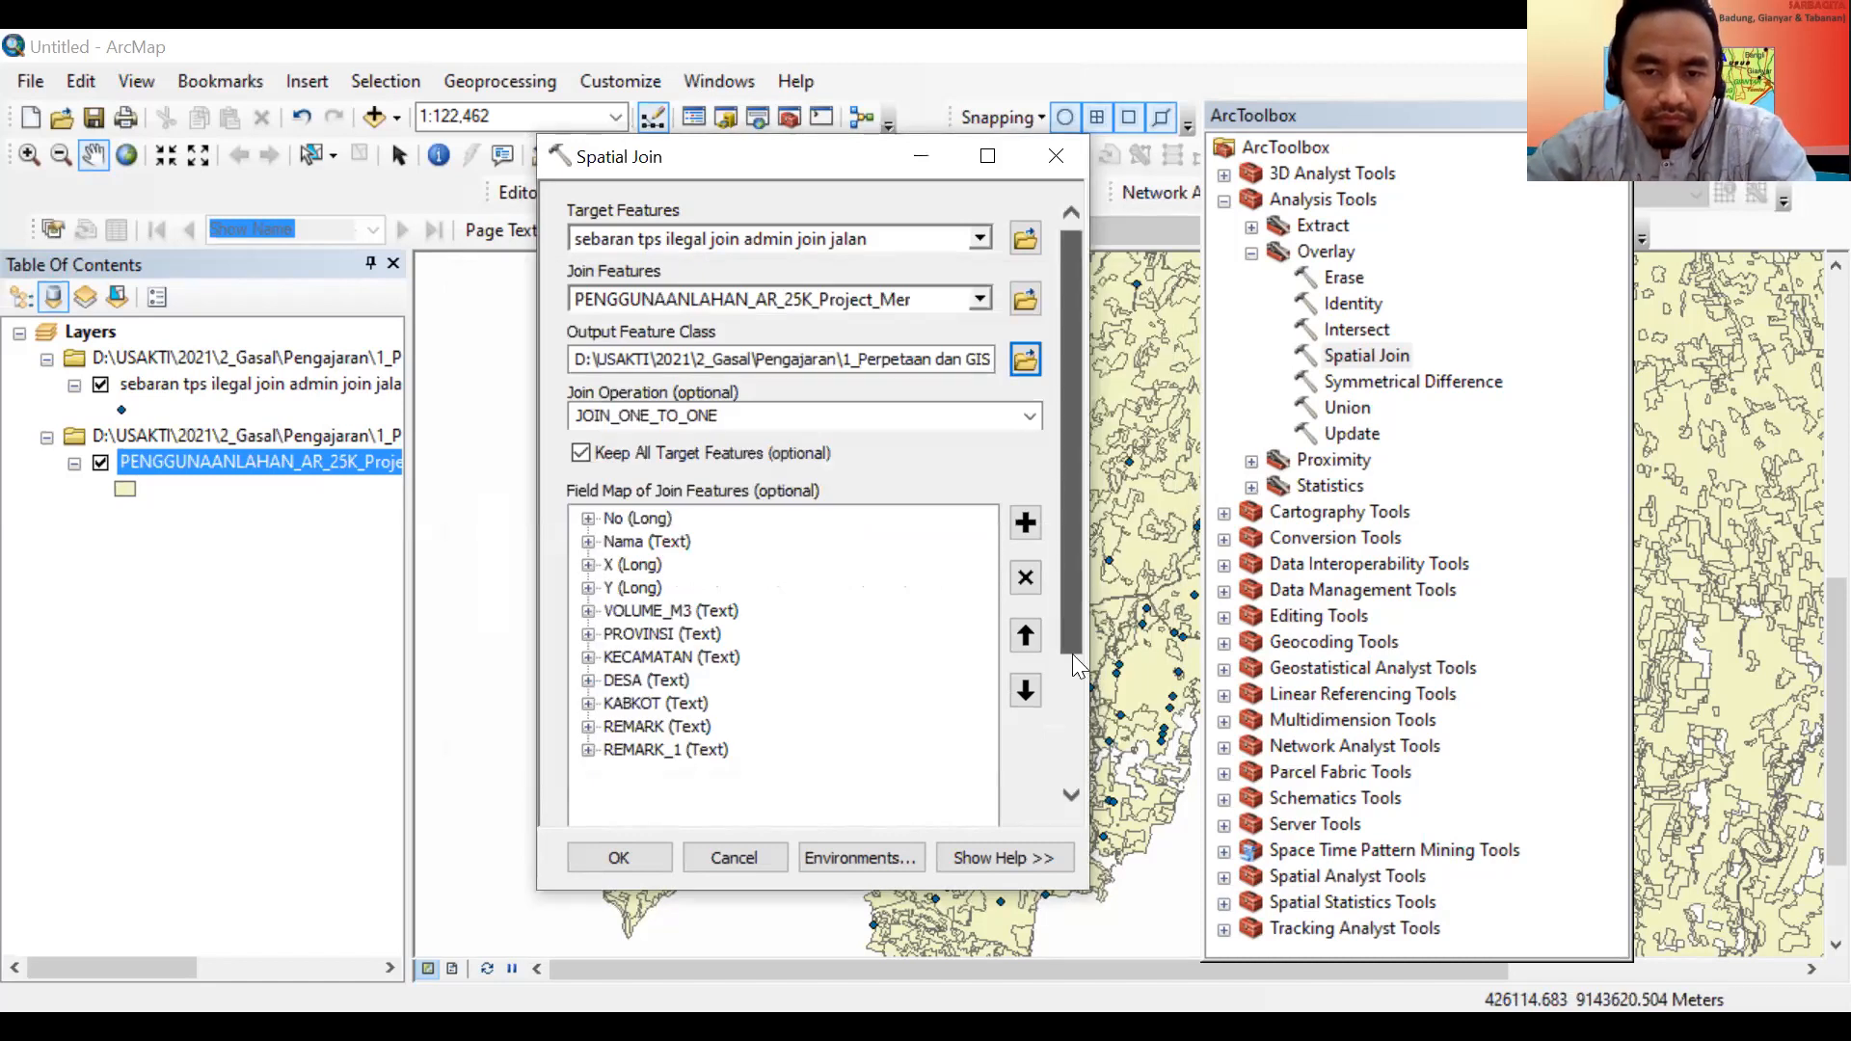
Run the one-to-one Spatial Join with the INTERSECT match option and review the output's attribute table.
scroll(742, 829, down, 2)
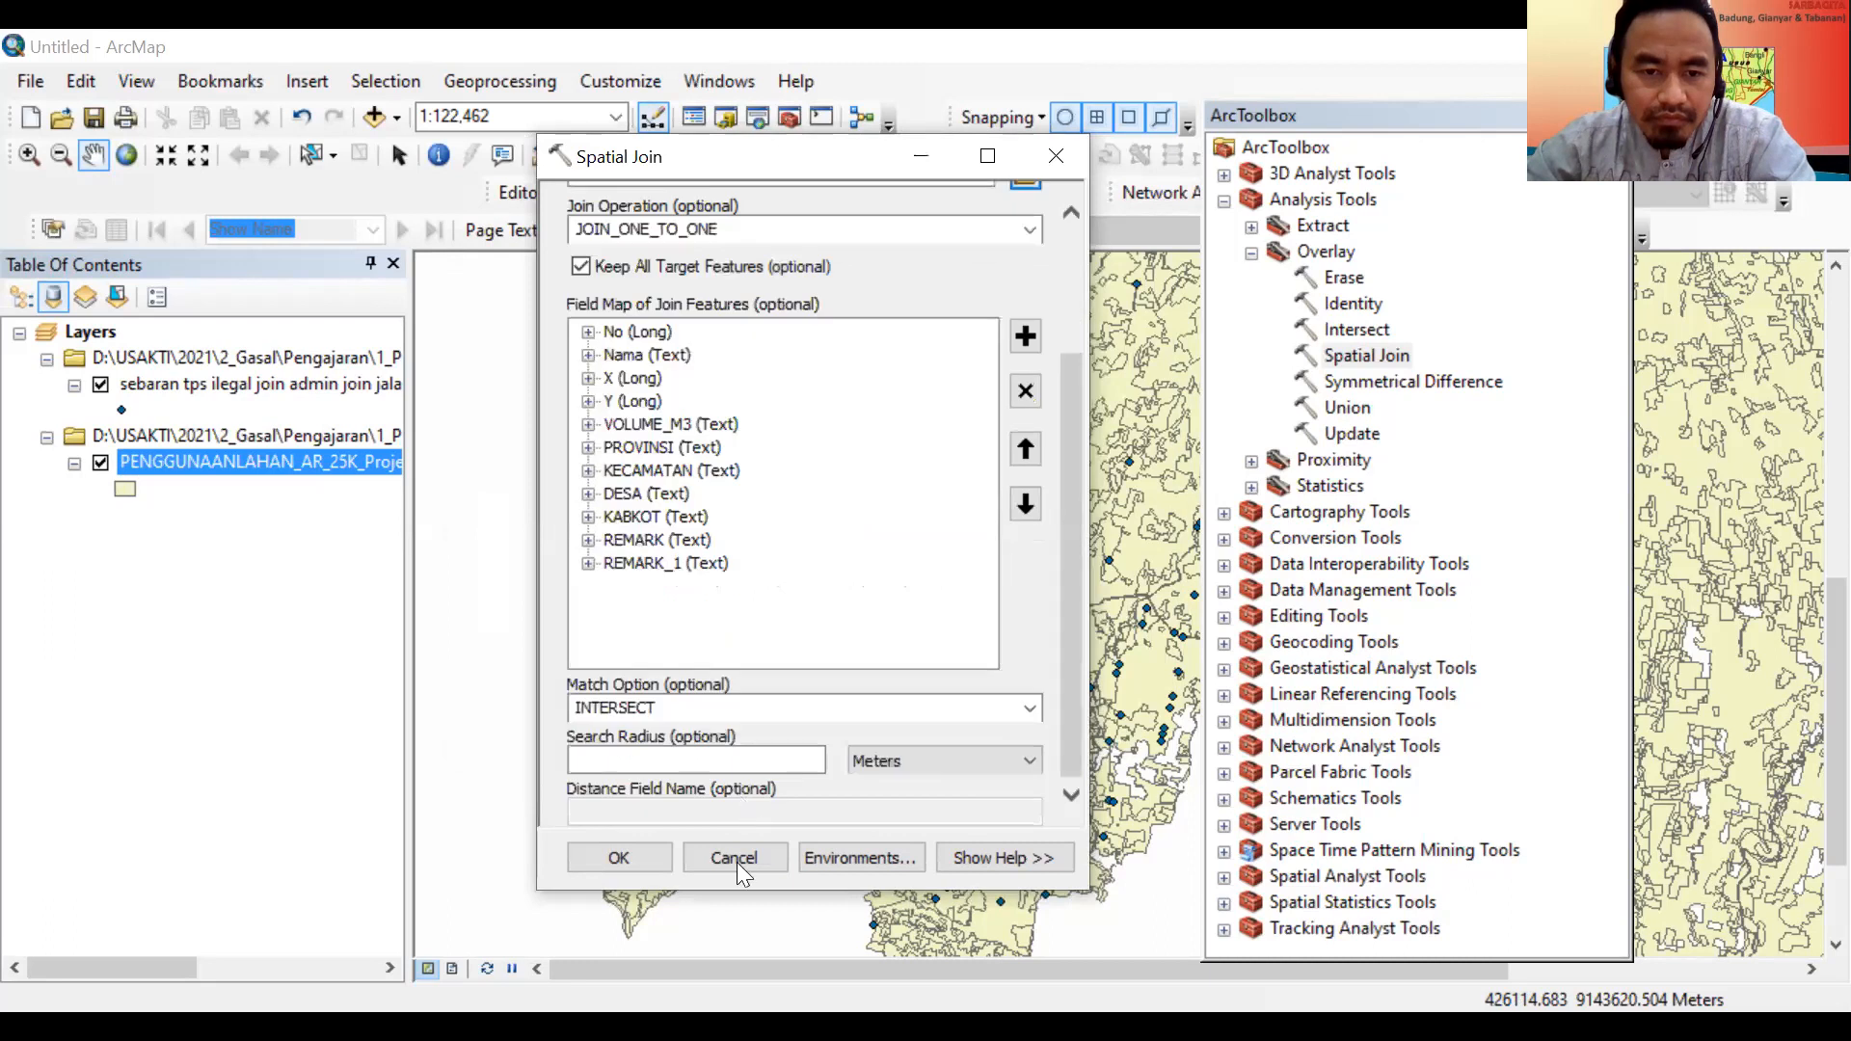
click(640, 851)
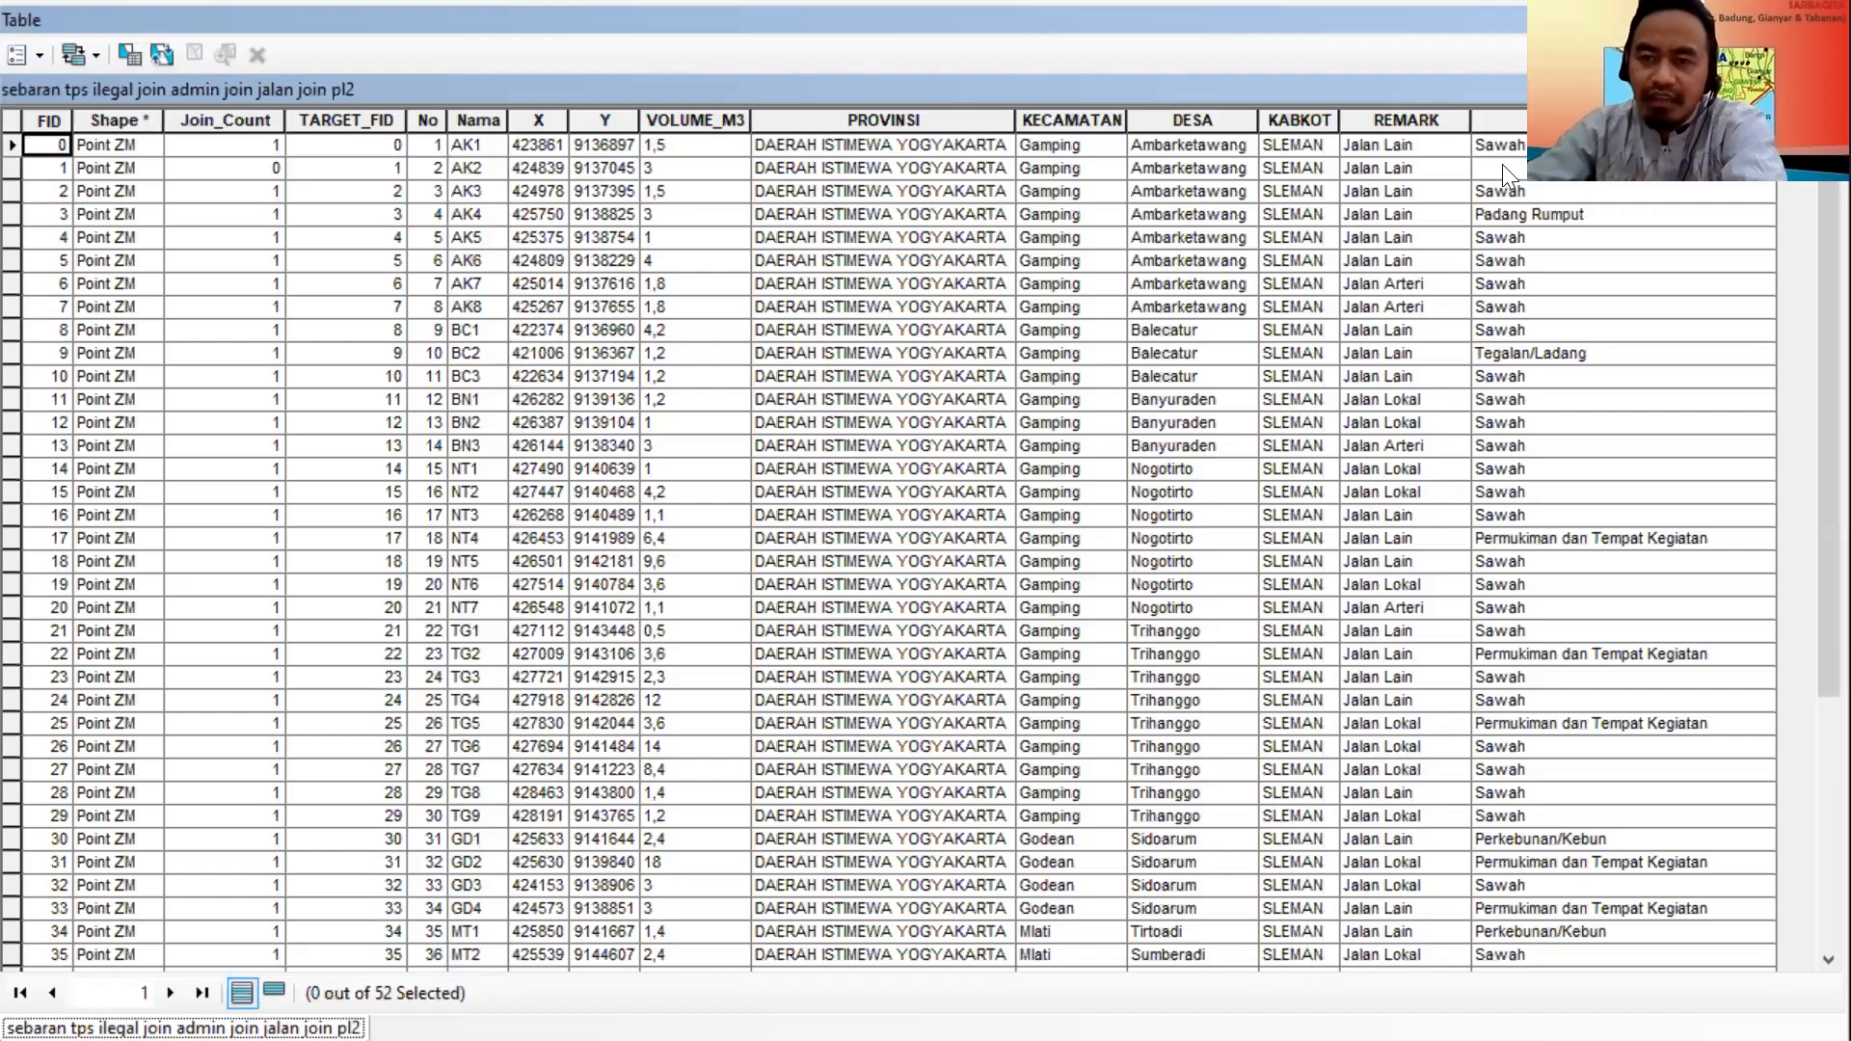
scroll(1593, 427, down, 5)
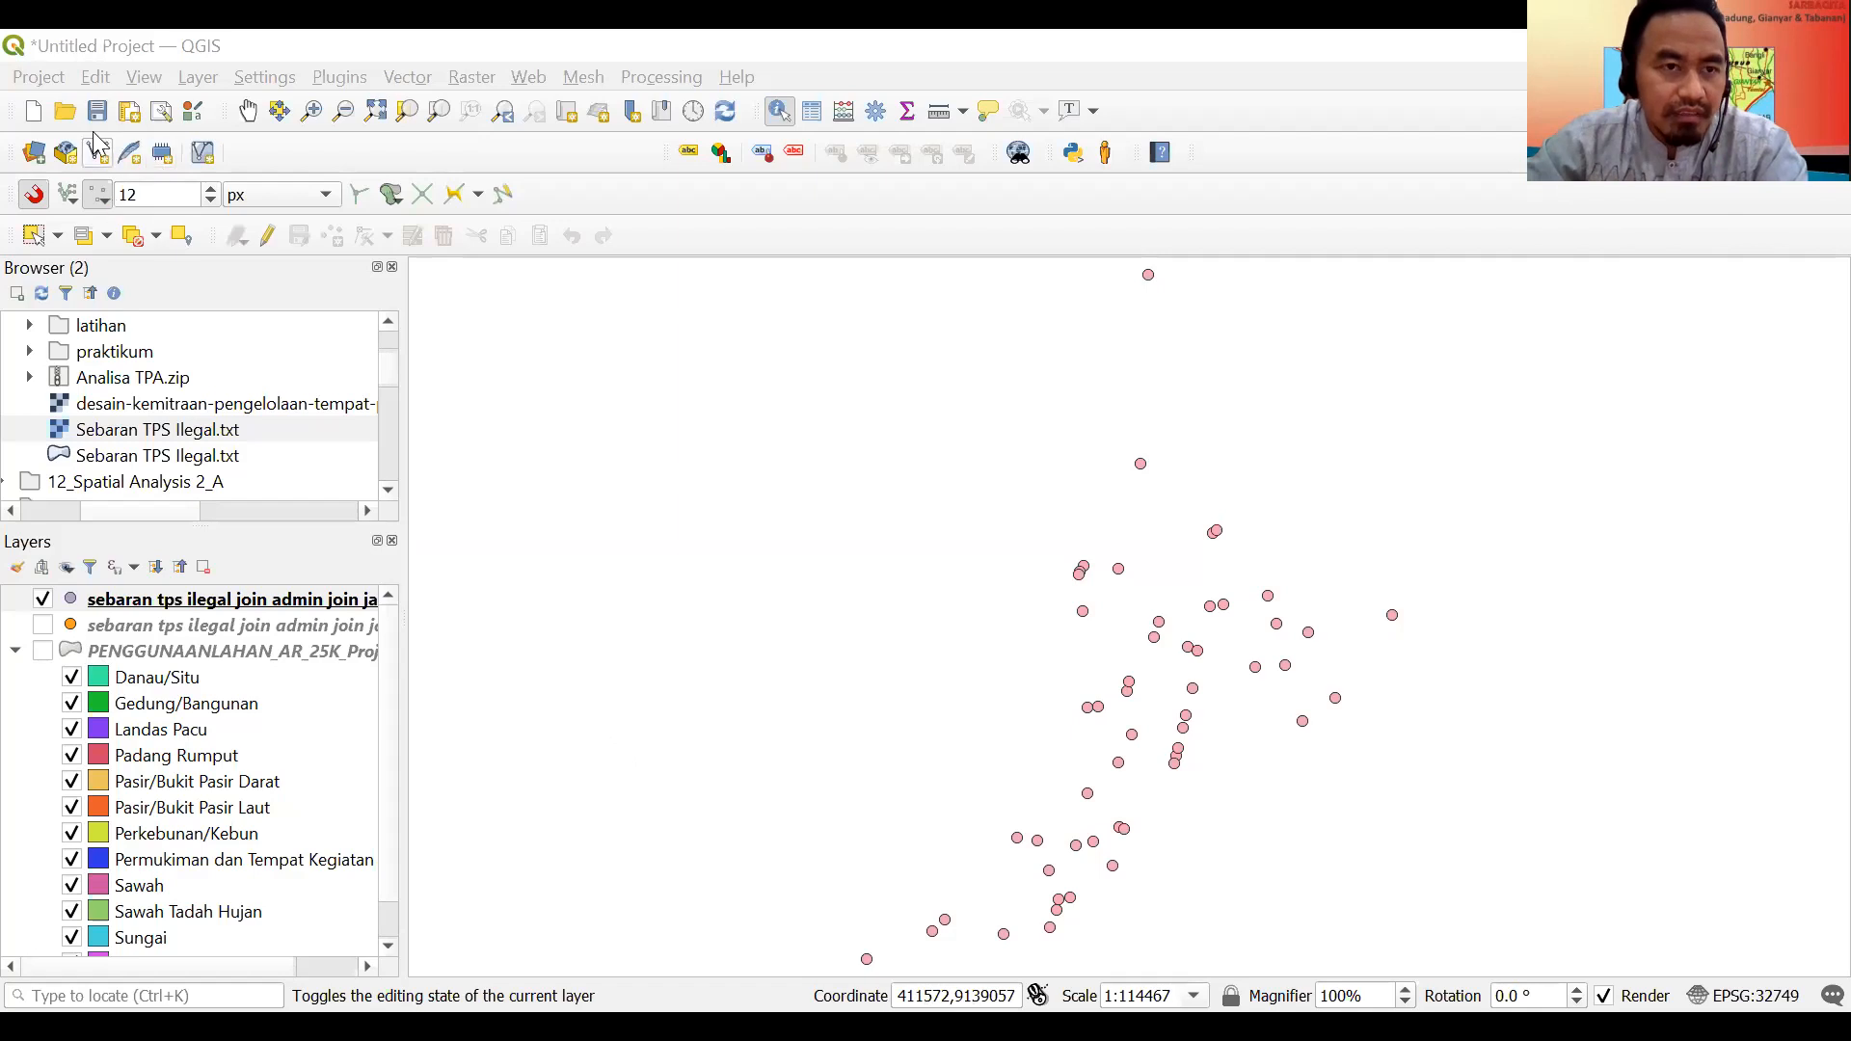
Switch to QGIS and add sebaran tps ilegal join admin join jalan join pl2.shp from the praktikum folder as a vector layer.
click(36, 156)
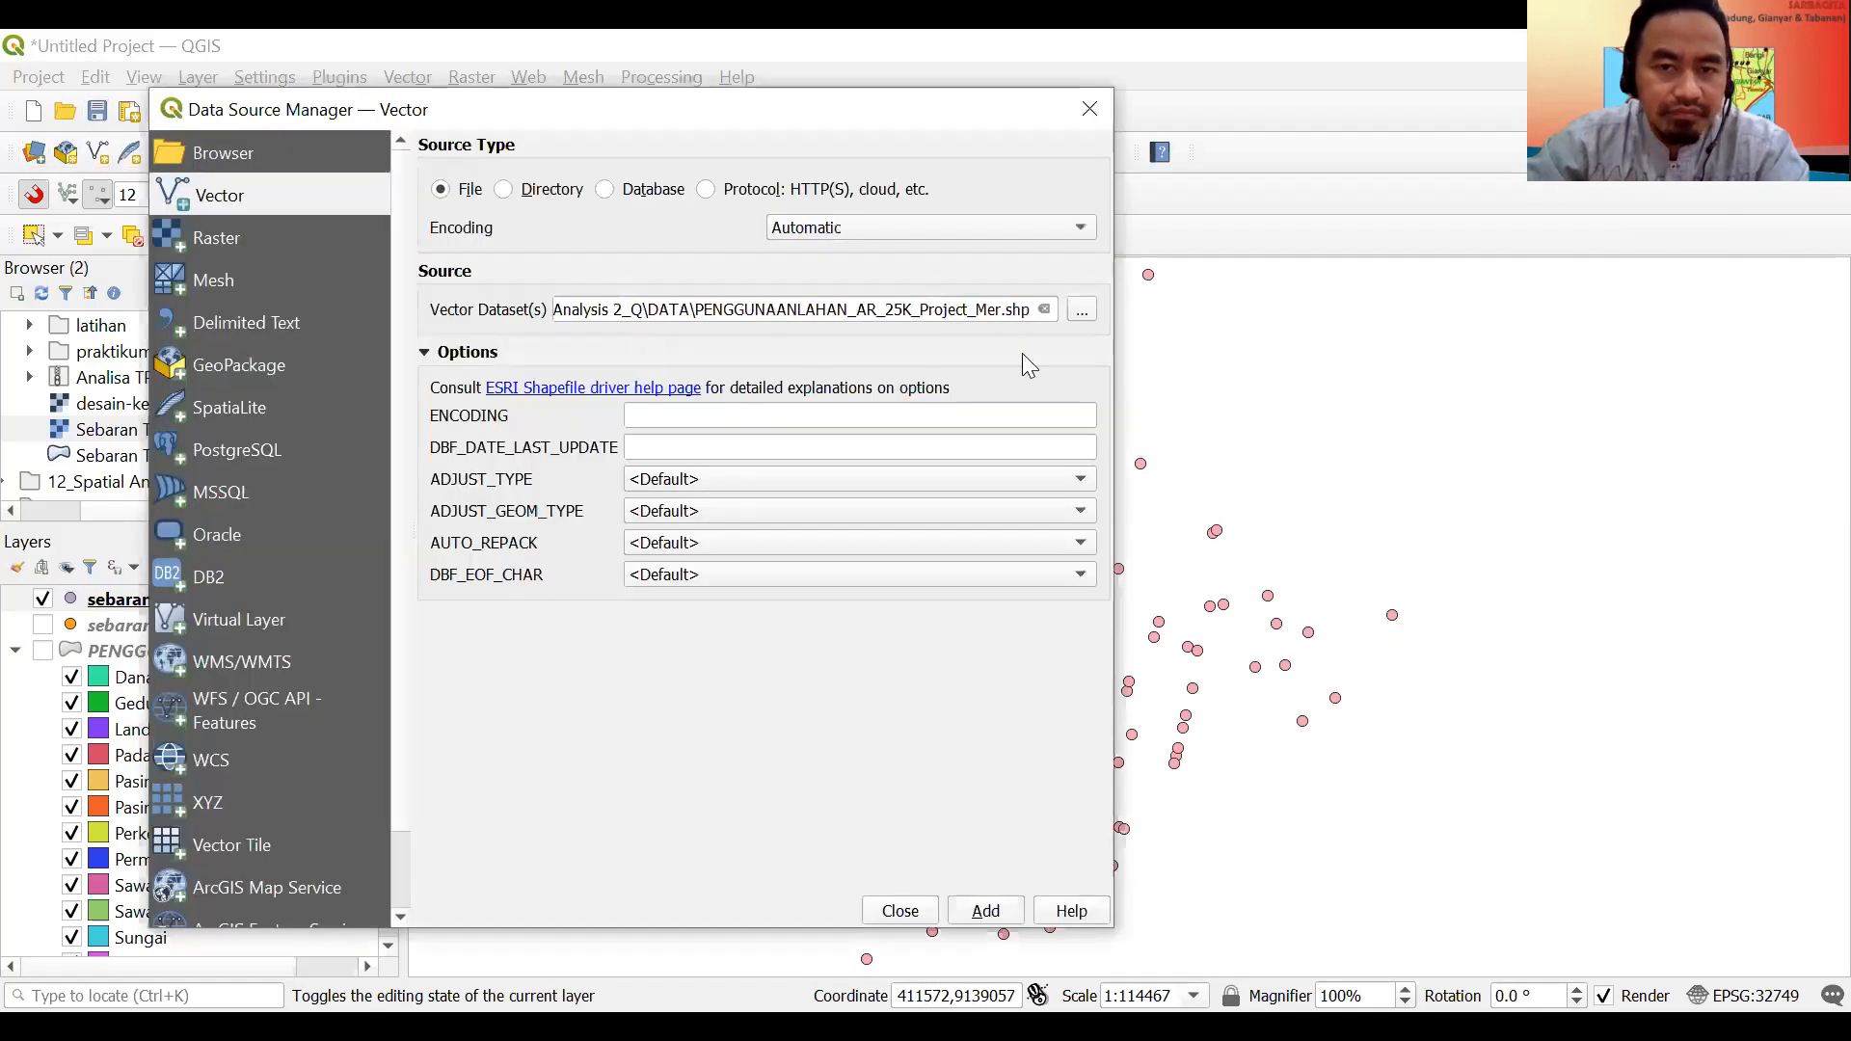
click(1080, 309)
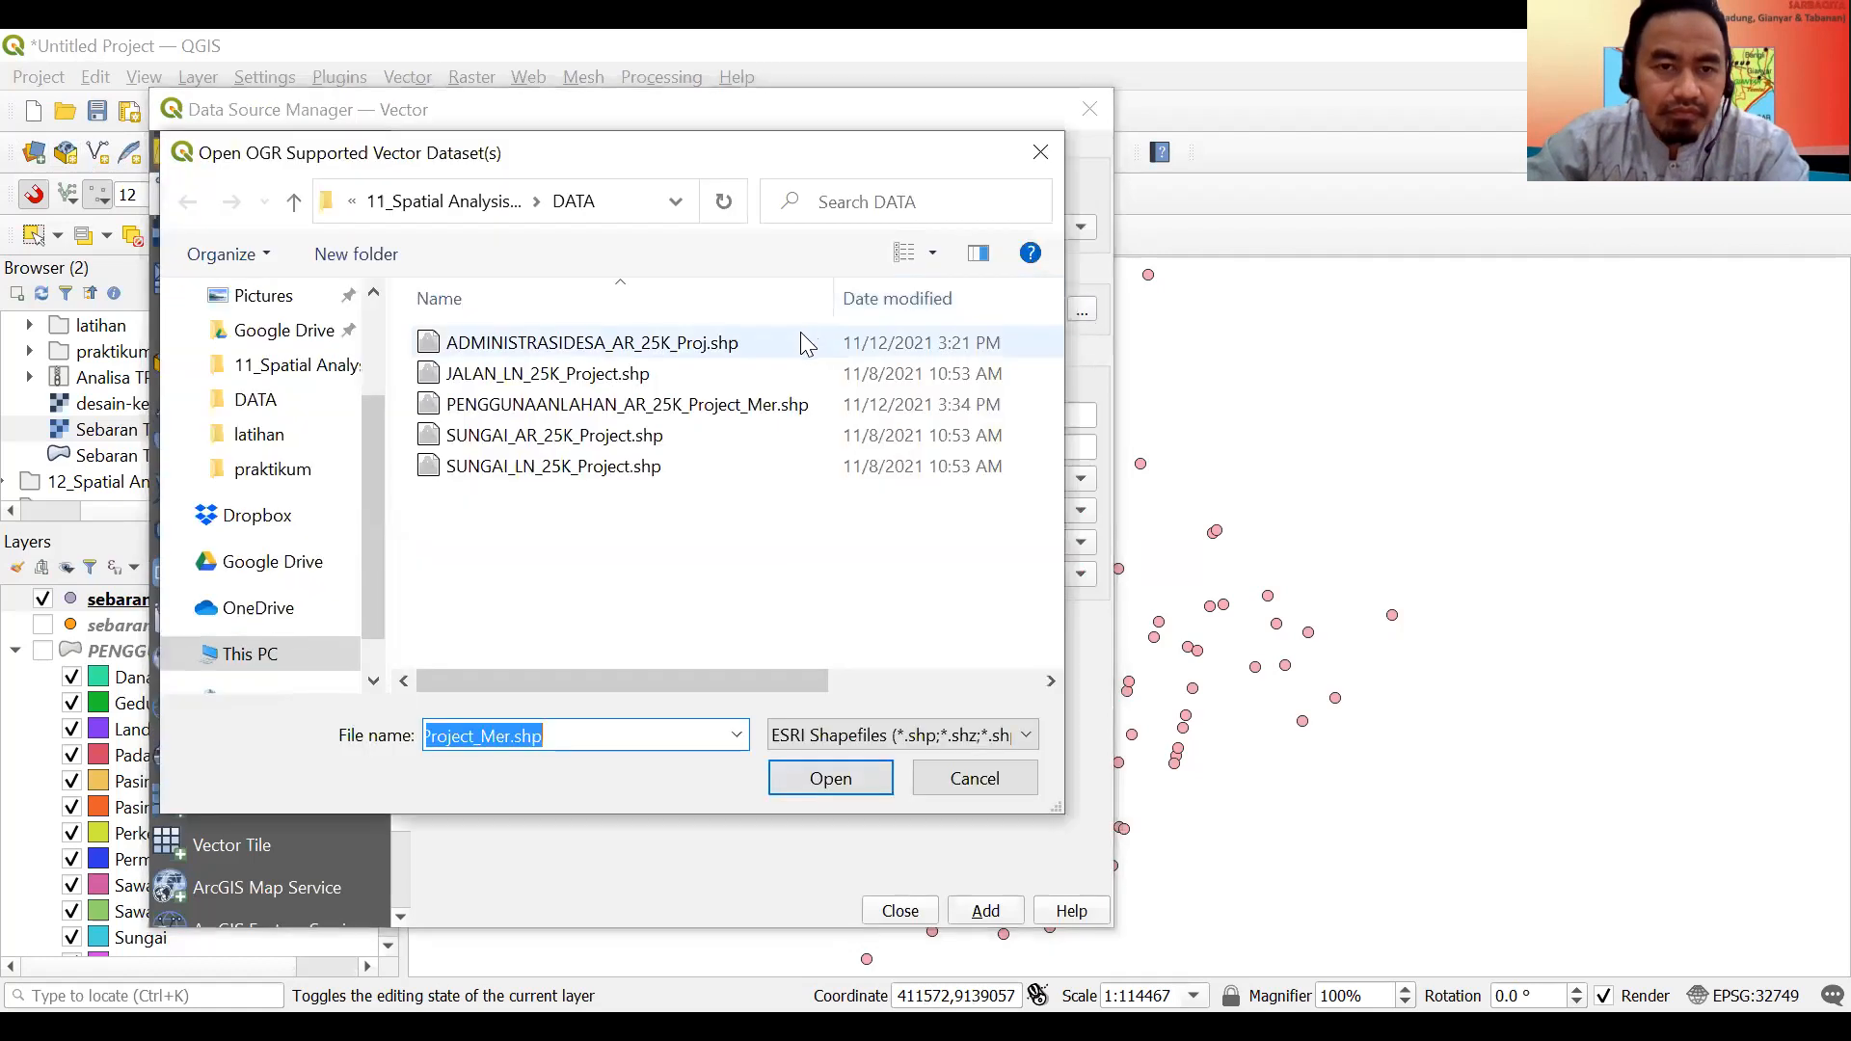
click(461, 215)
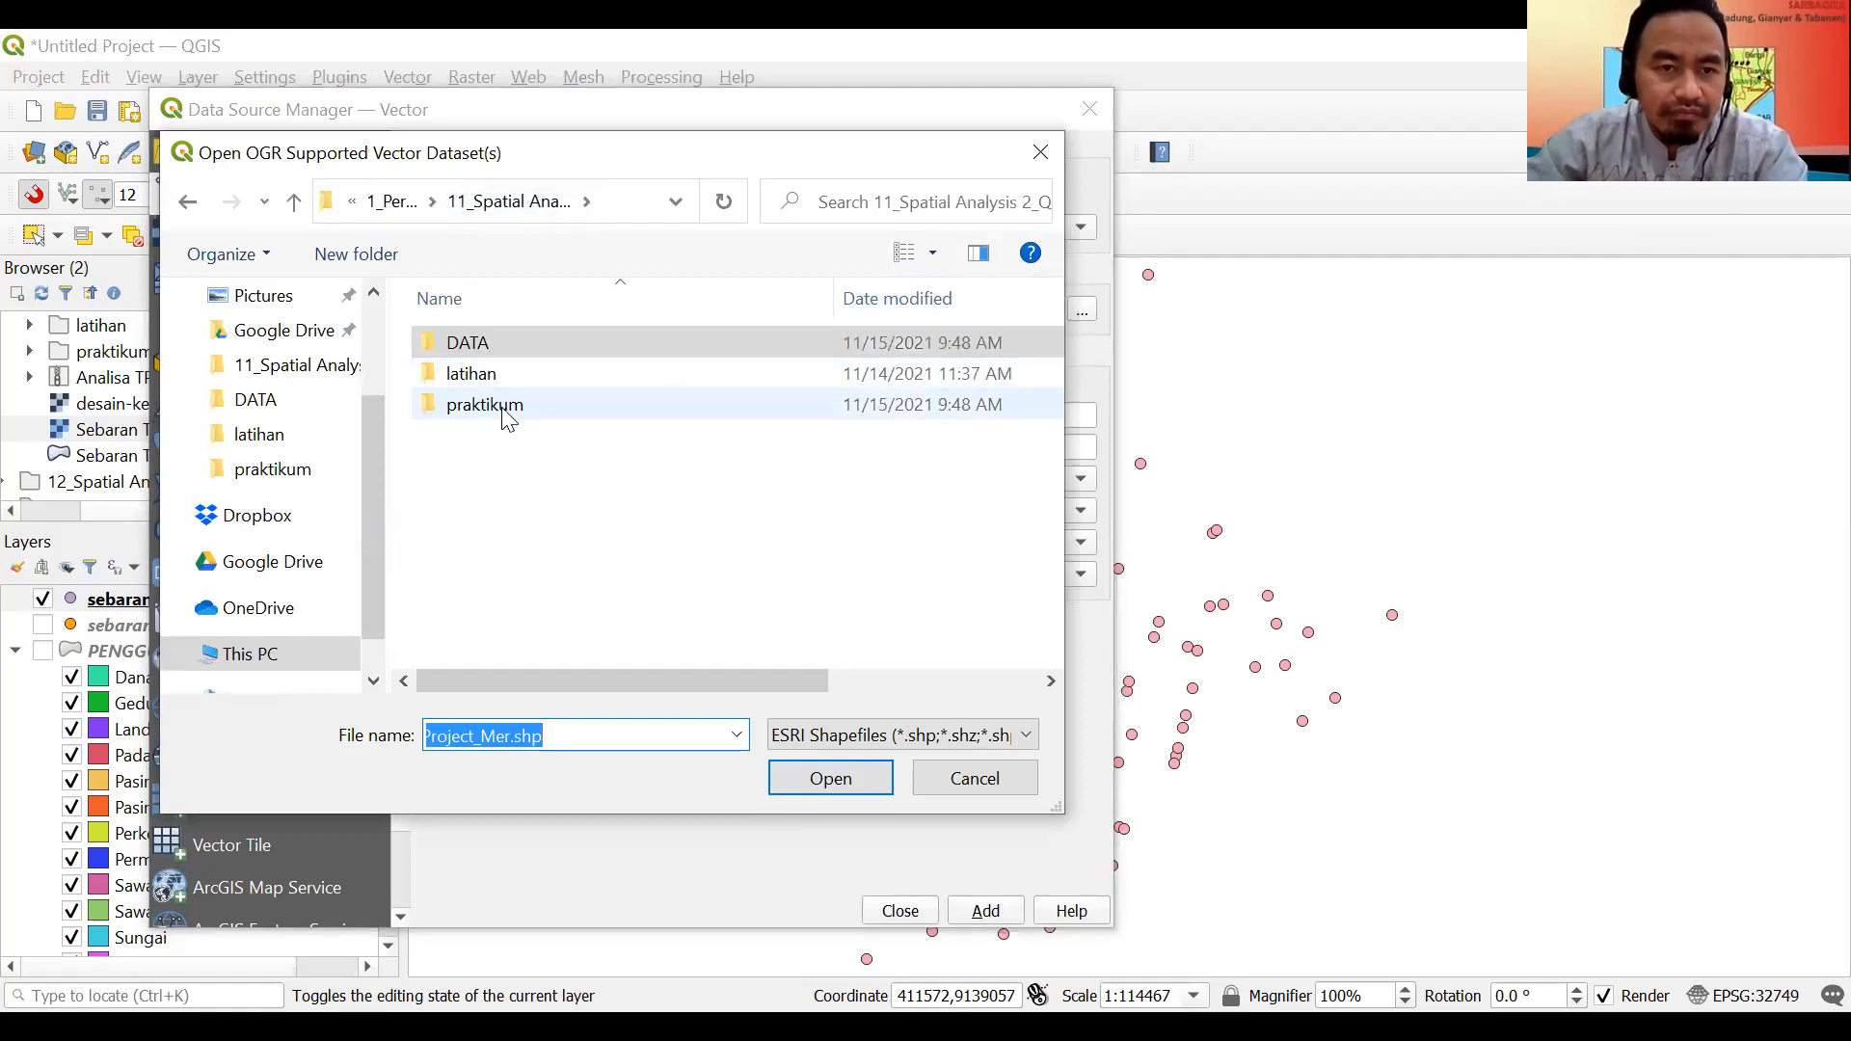
double_click(516, 409)
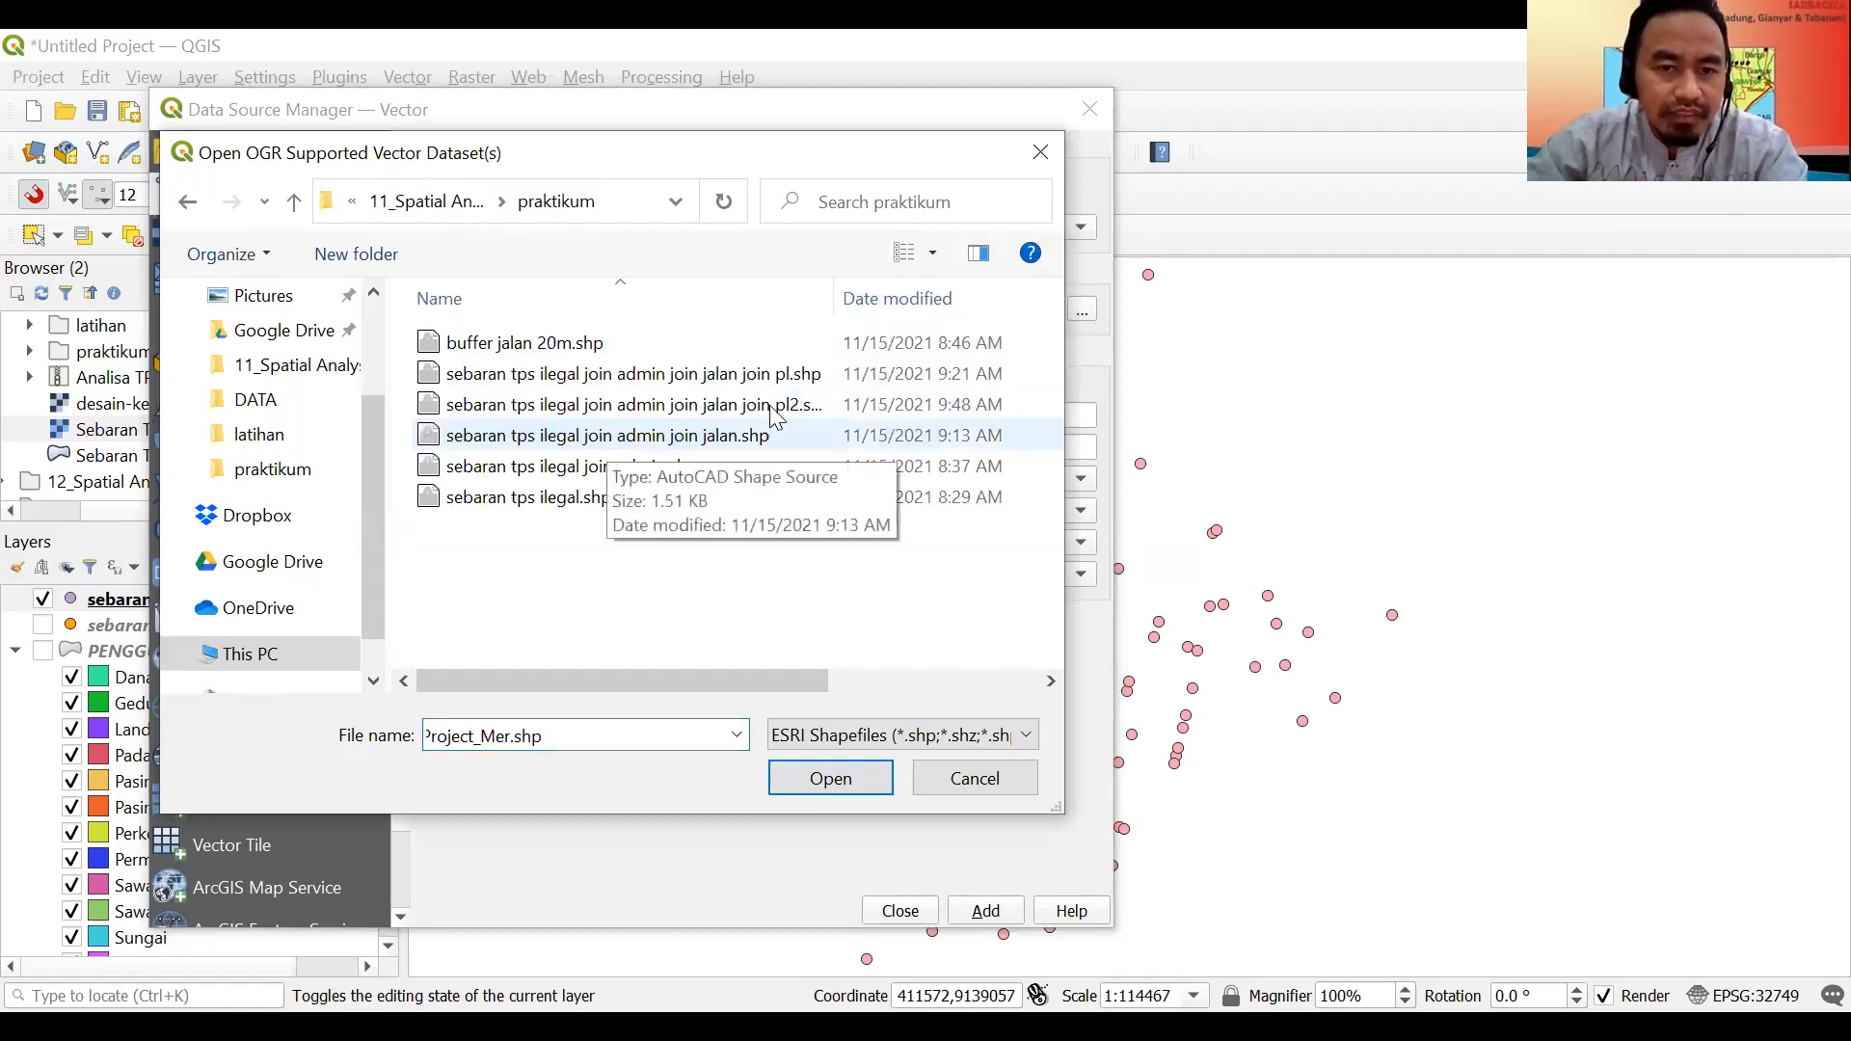
click(771, 406)
click(861, 780)
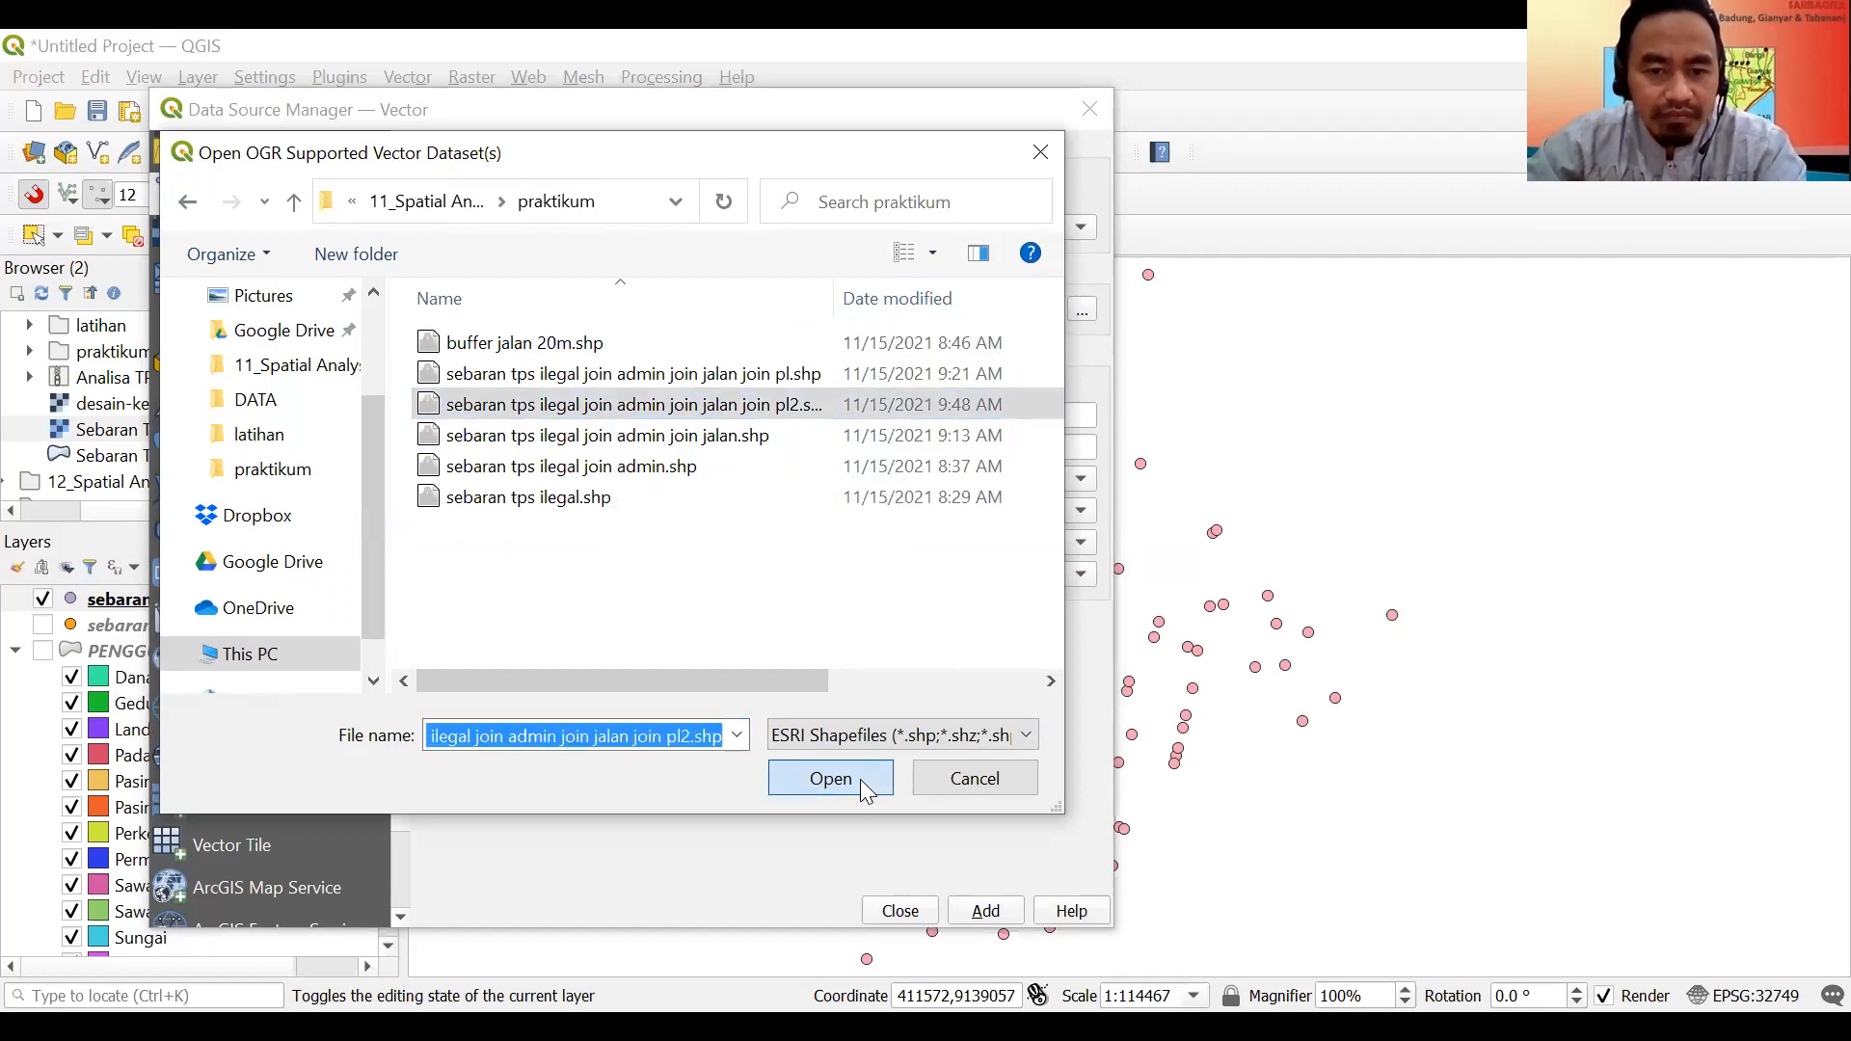
click(860, 779)
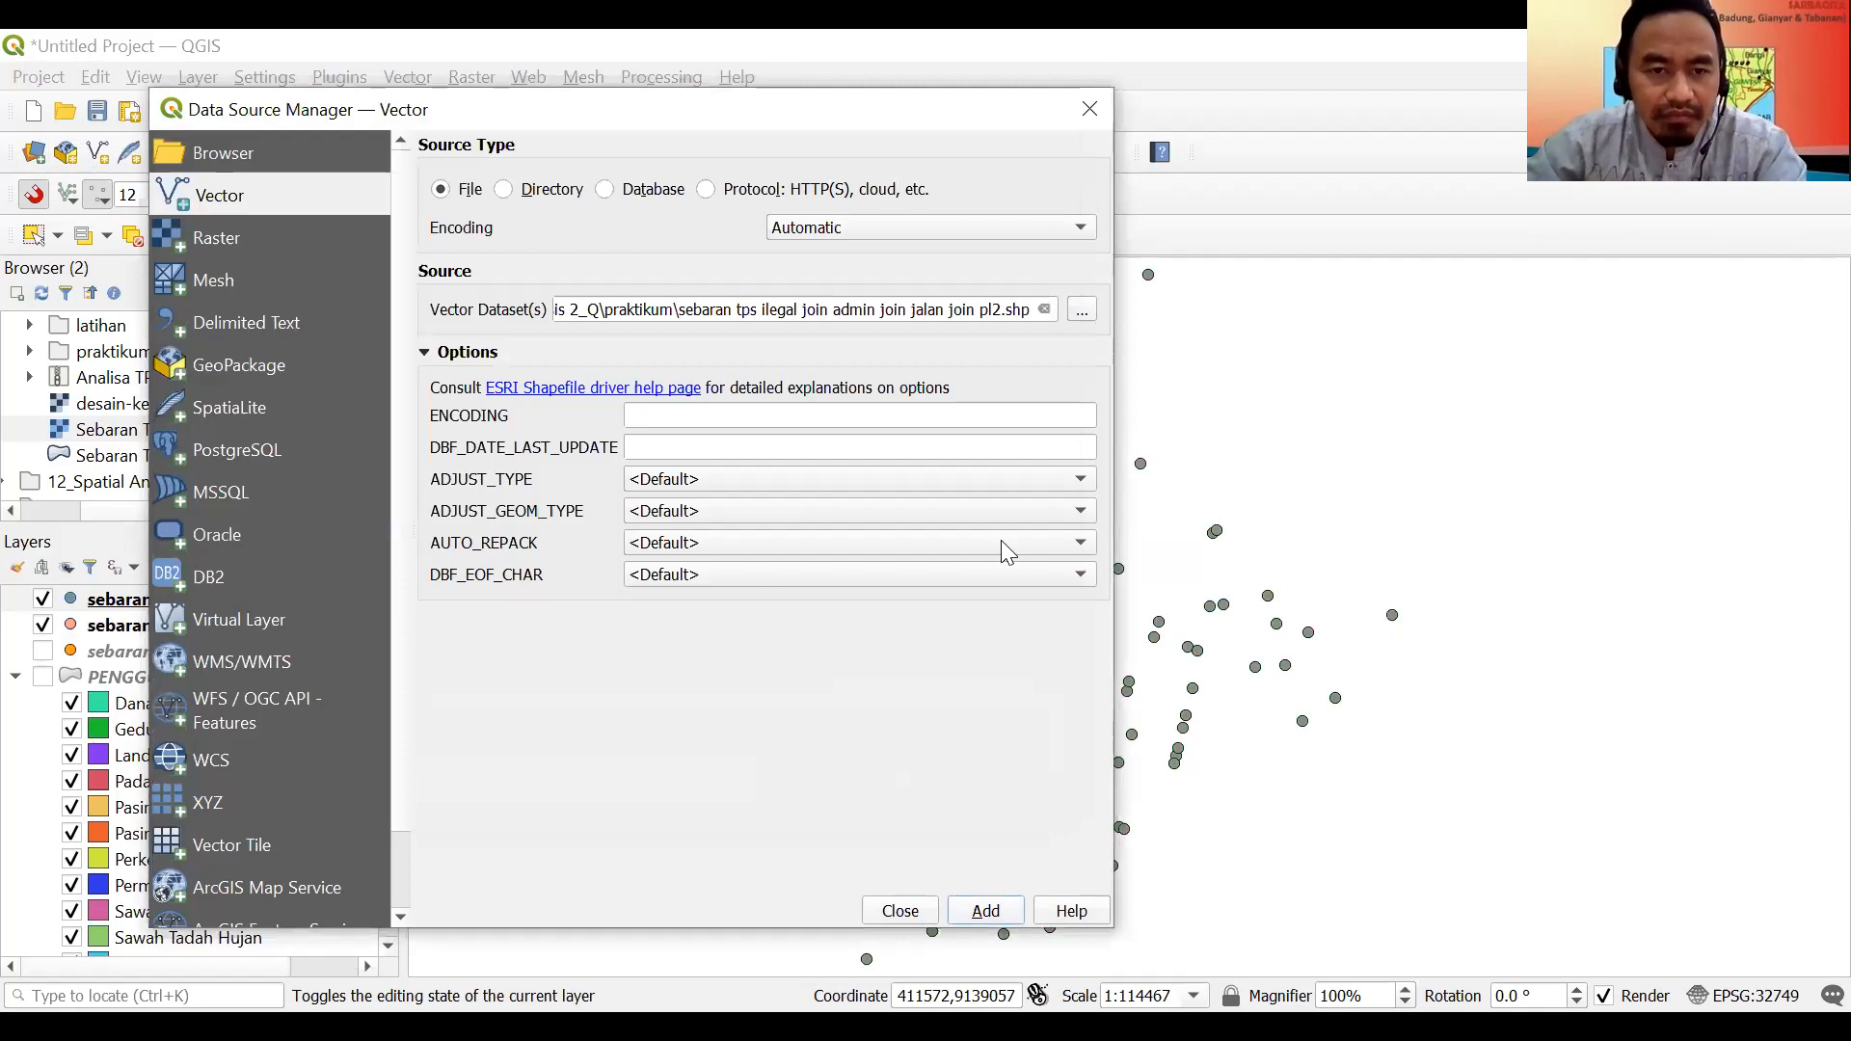
click(1084, 121)
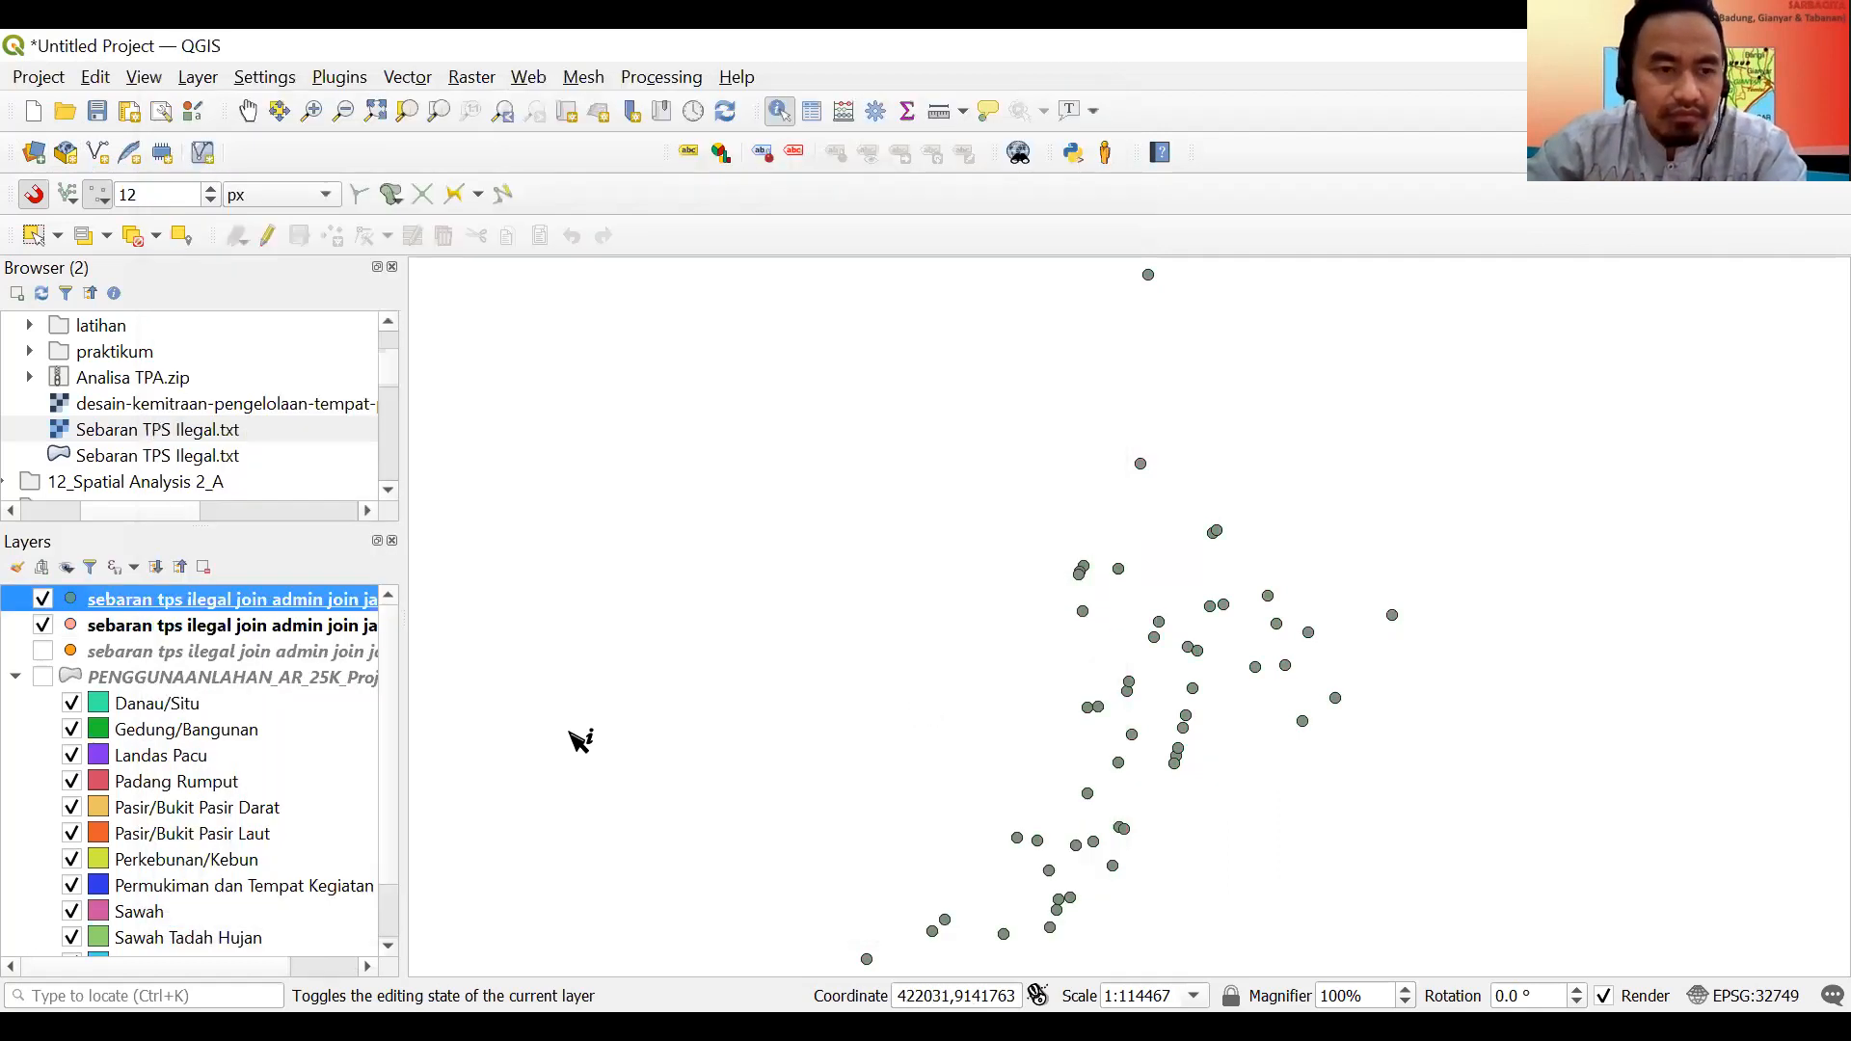
Toggle the visibility of the dump-point join layers and the PENGGUNAANLAHAN layer to tell them apart.
click(43, 630)
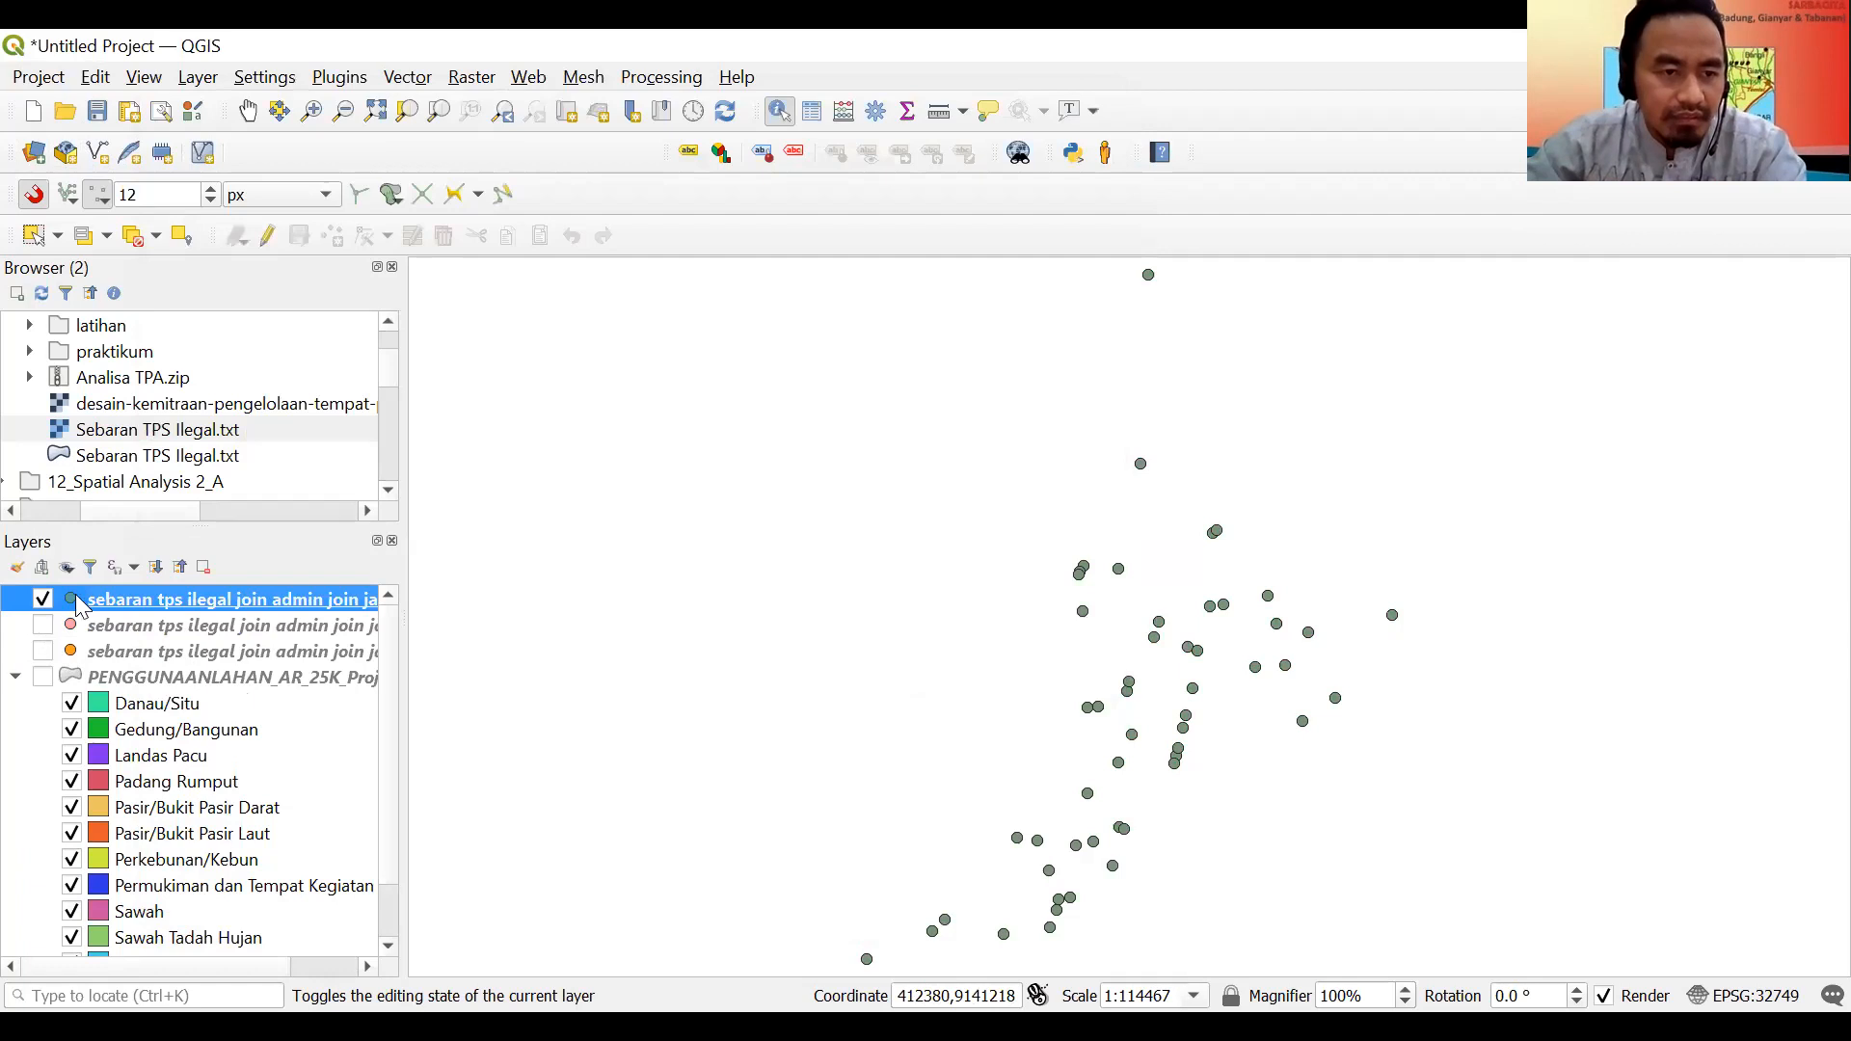
click(40, 600)
click(43, 626)
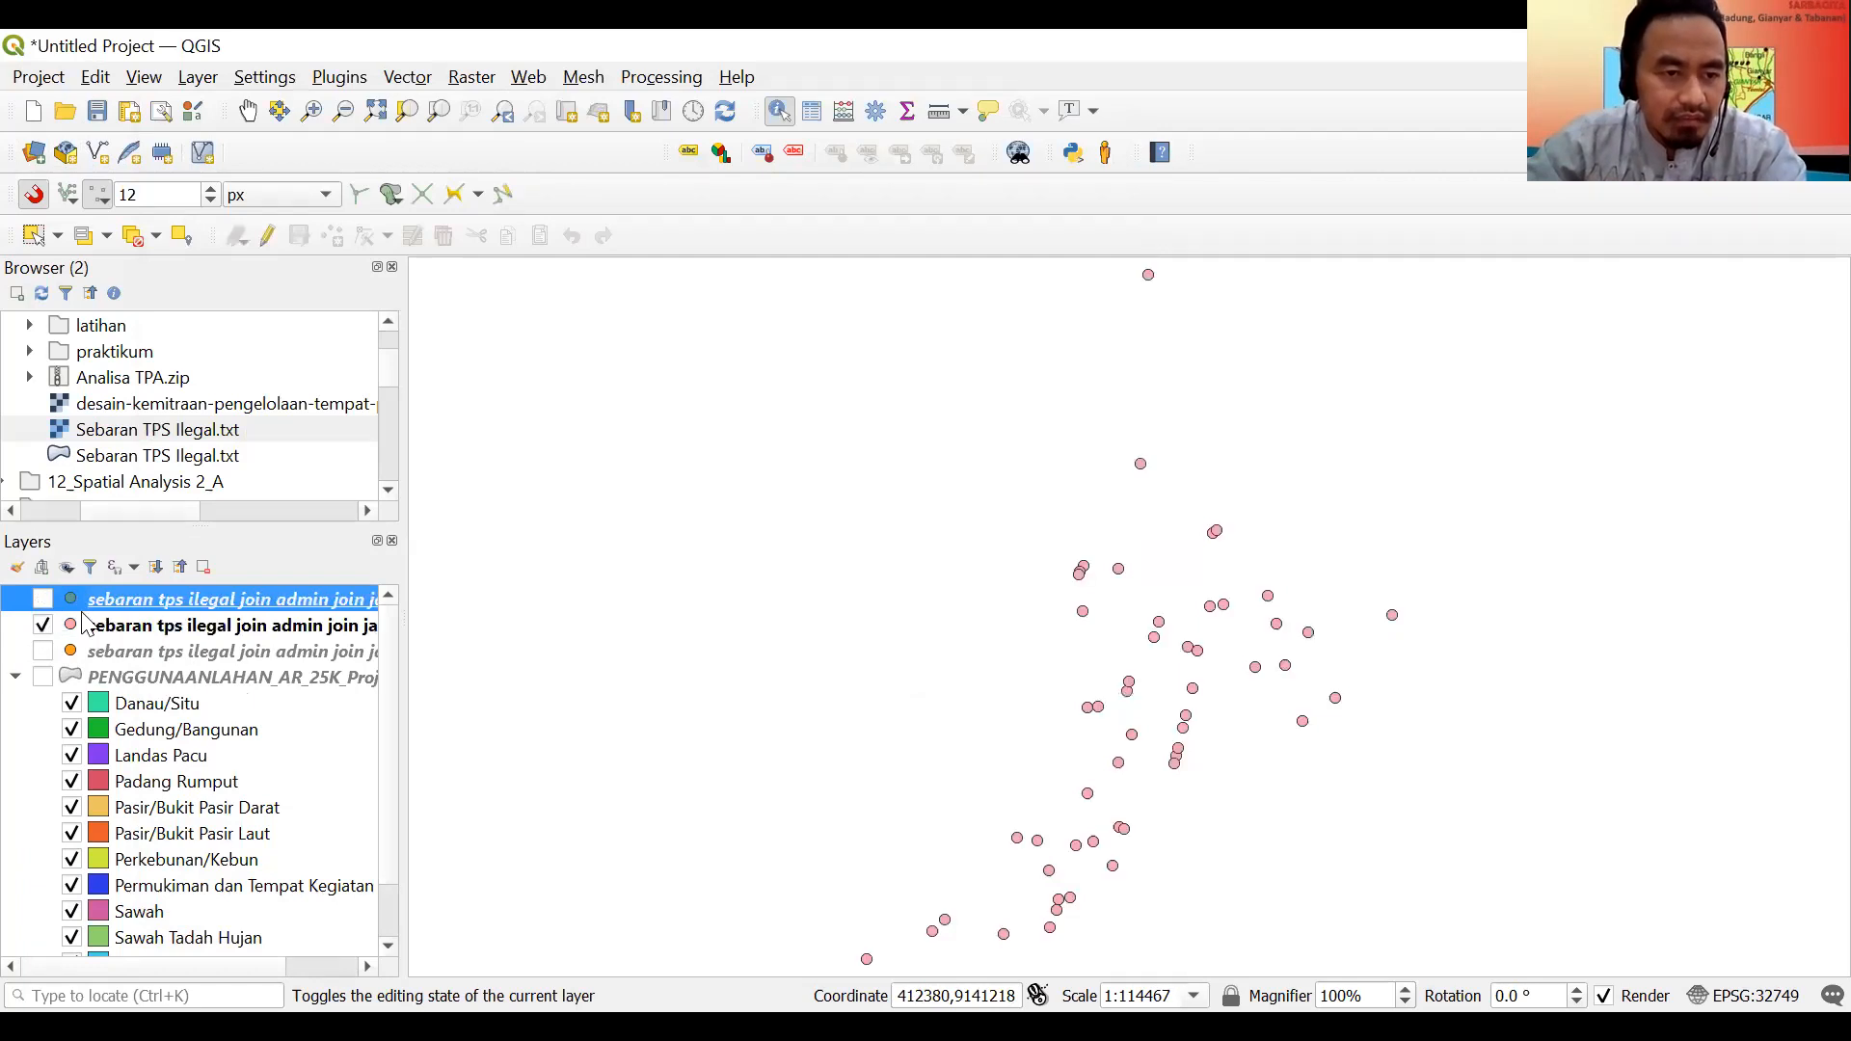
click(87, 625)
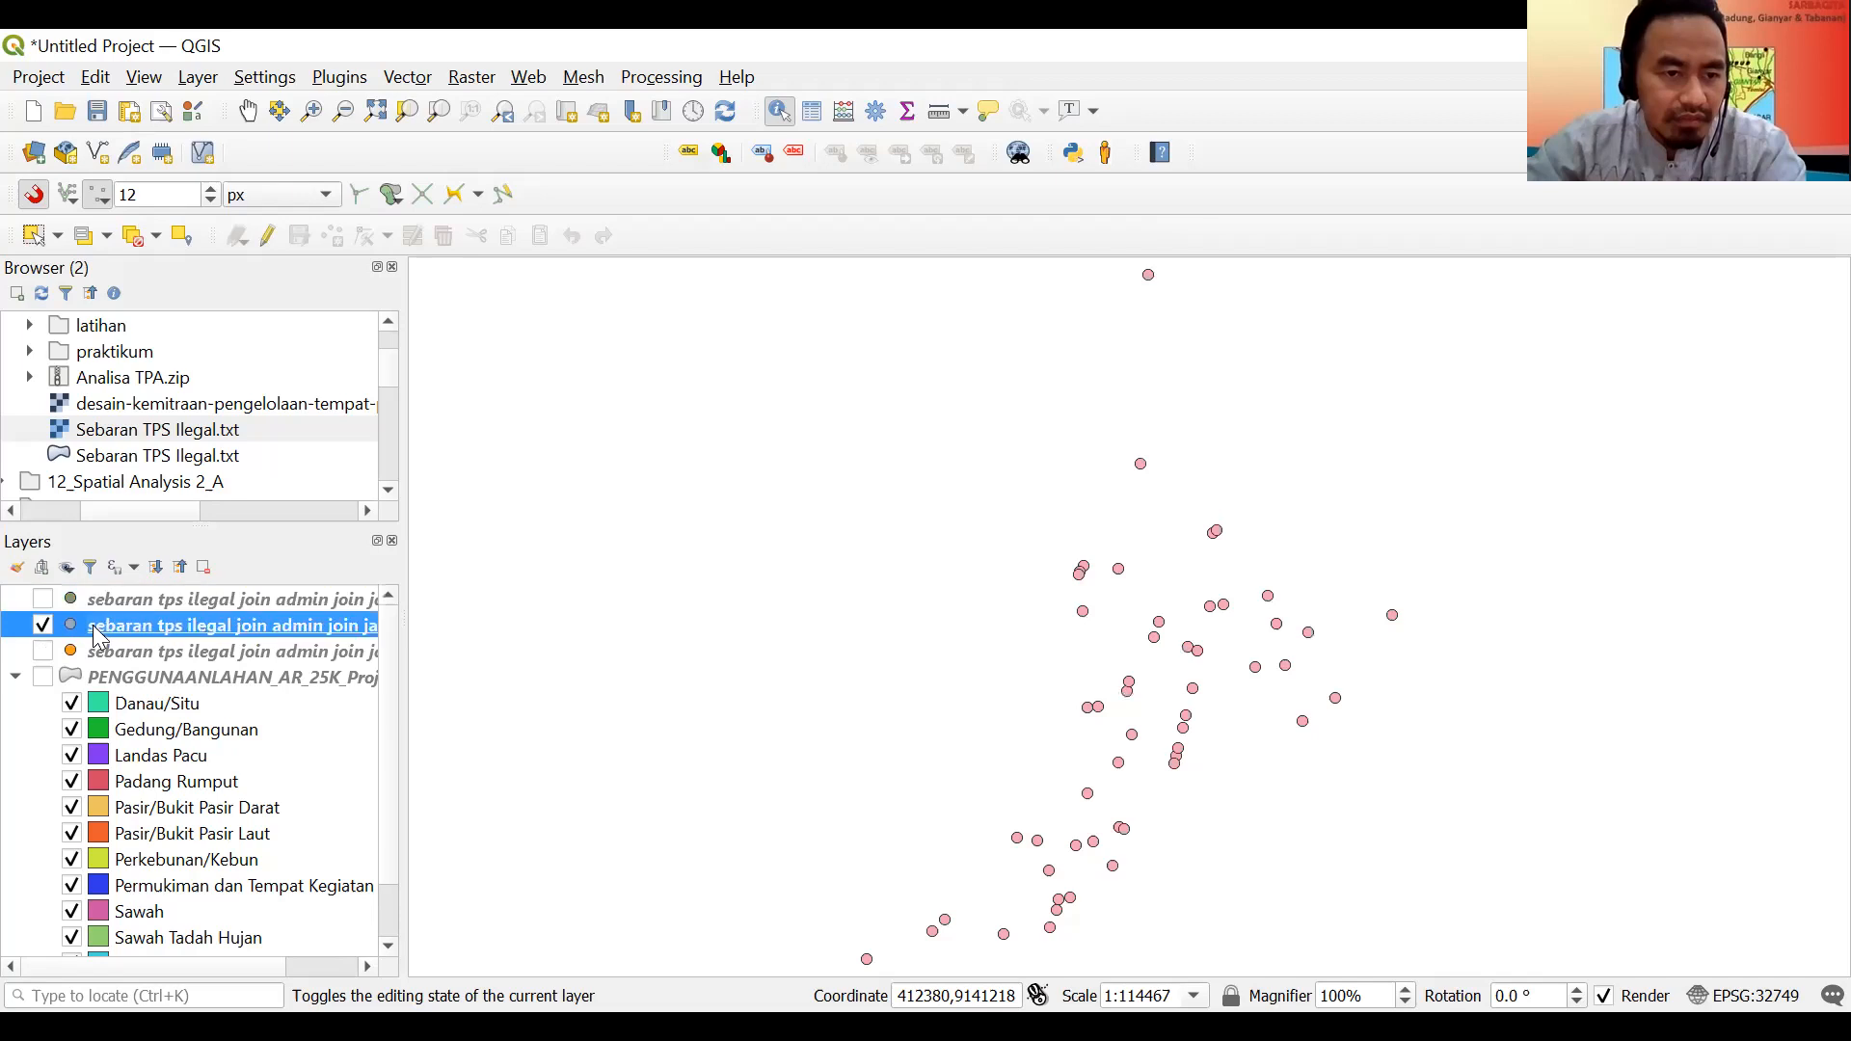
click(42, 651)
click(42, 677)
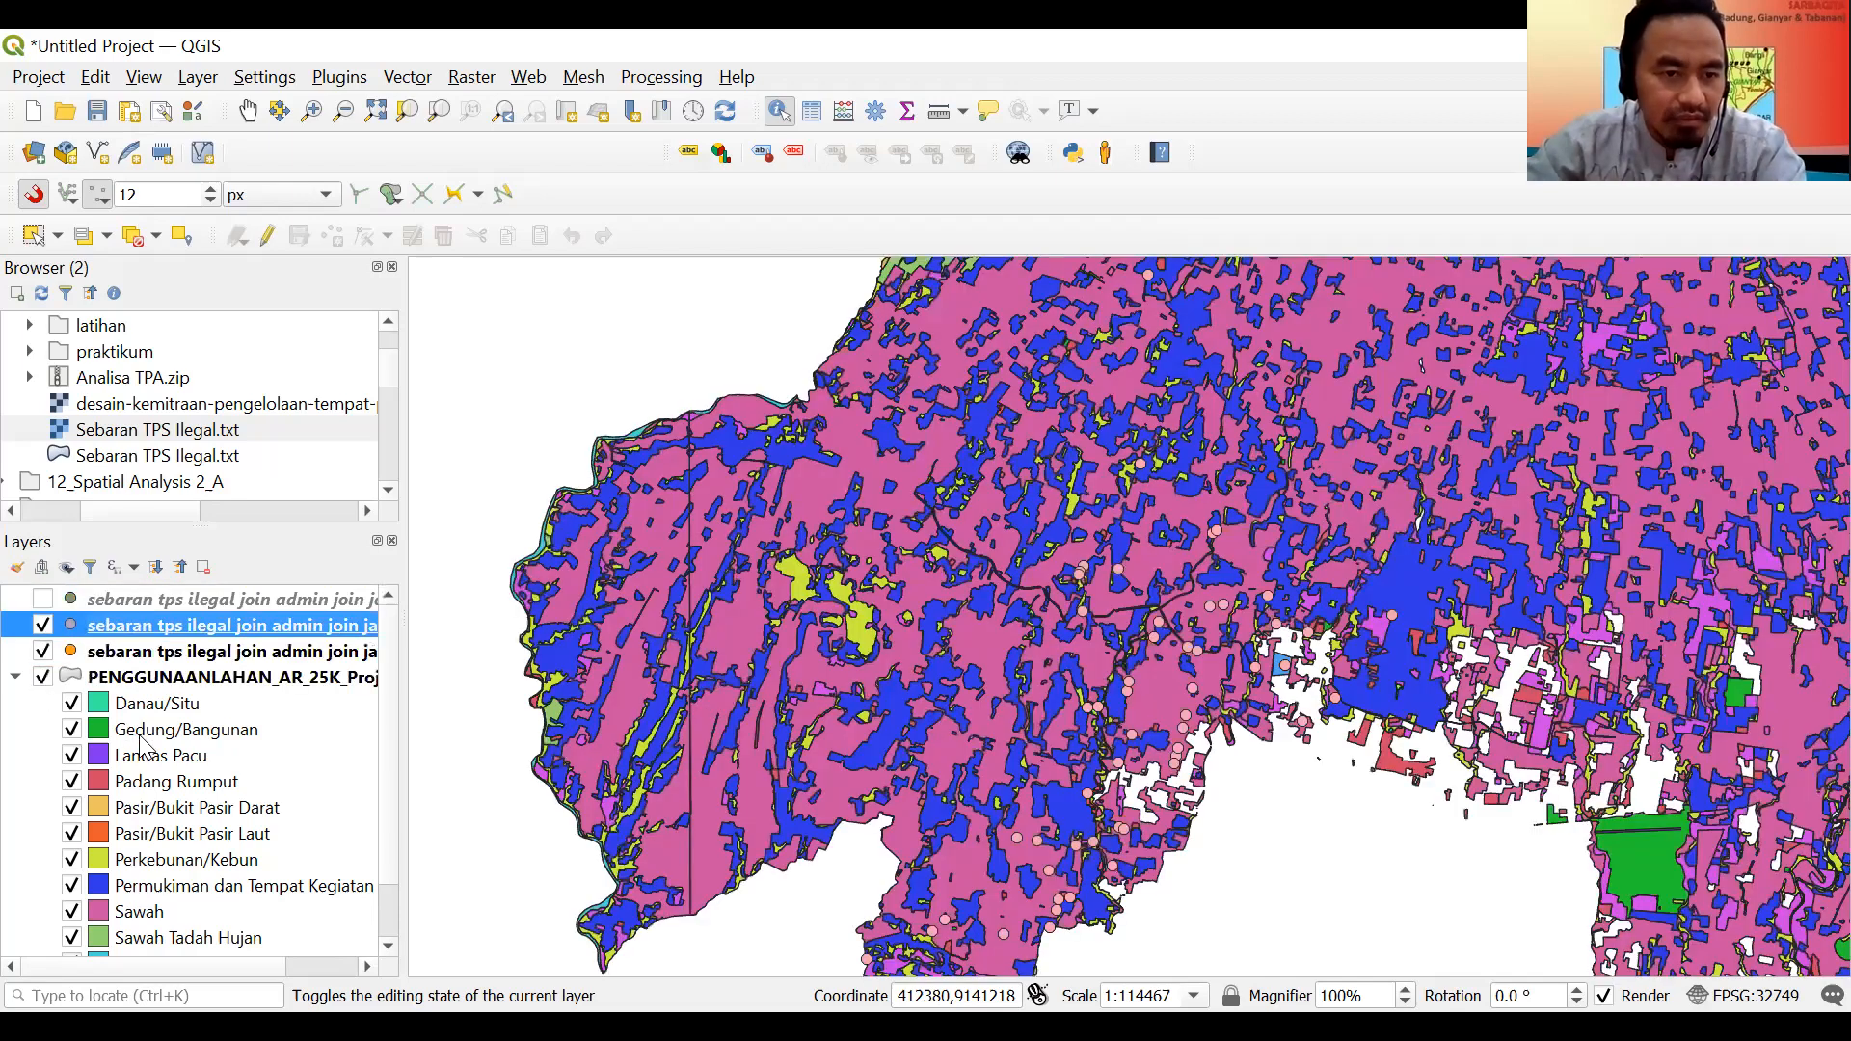
Remove the older pink dump-point join layer directly beneath the newly added pl2 layer.
right_click(132, 641)
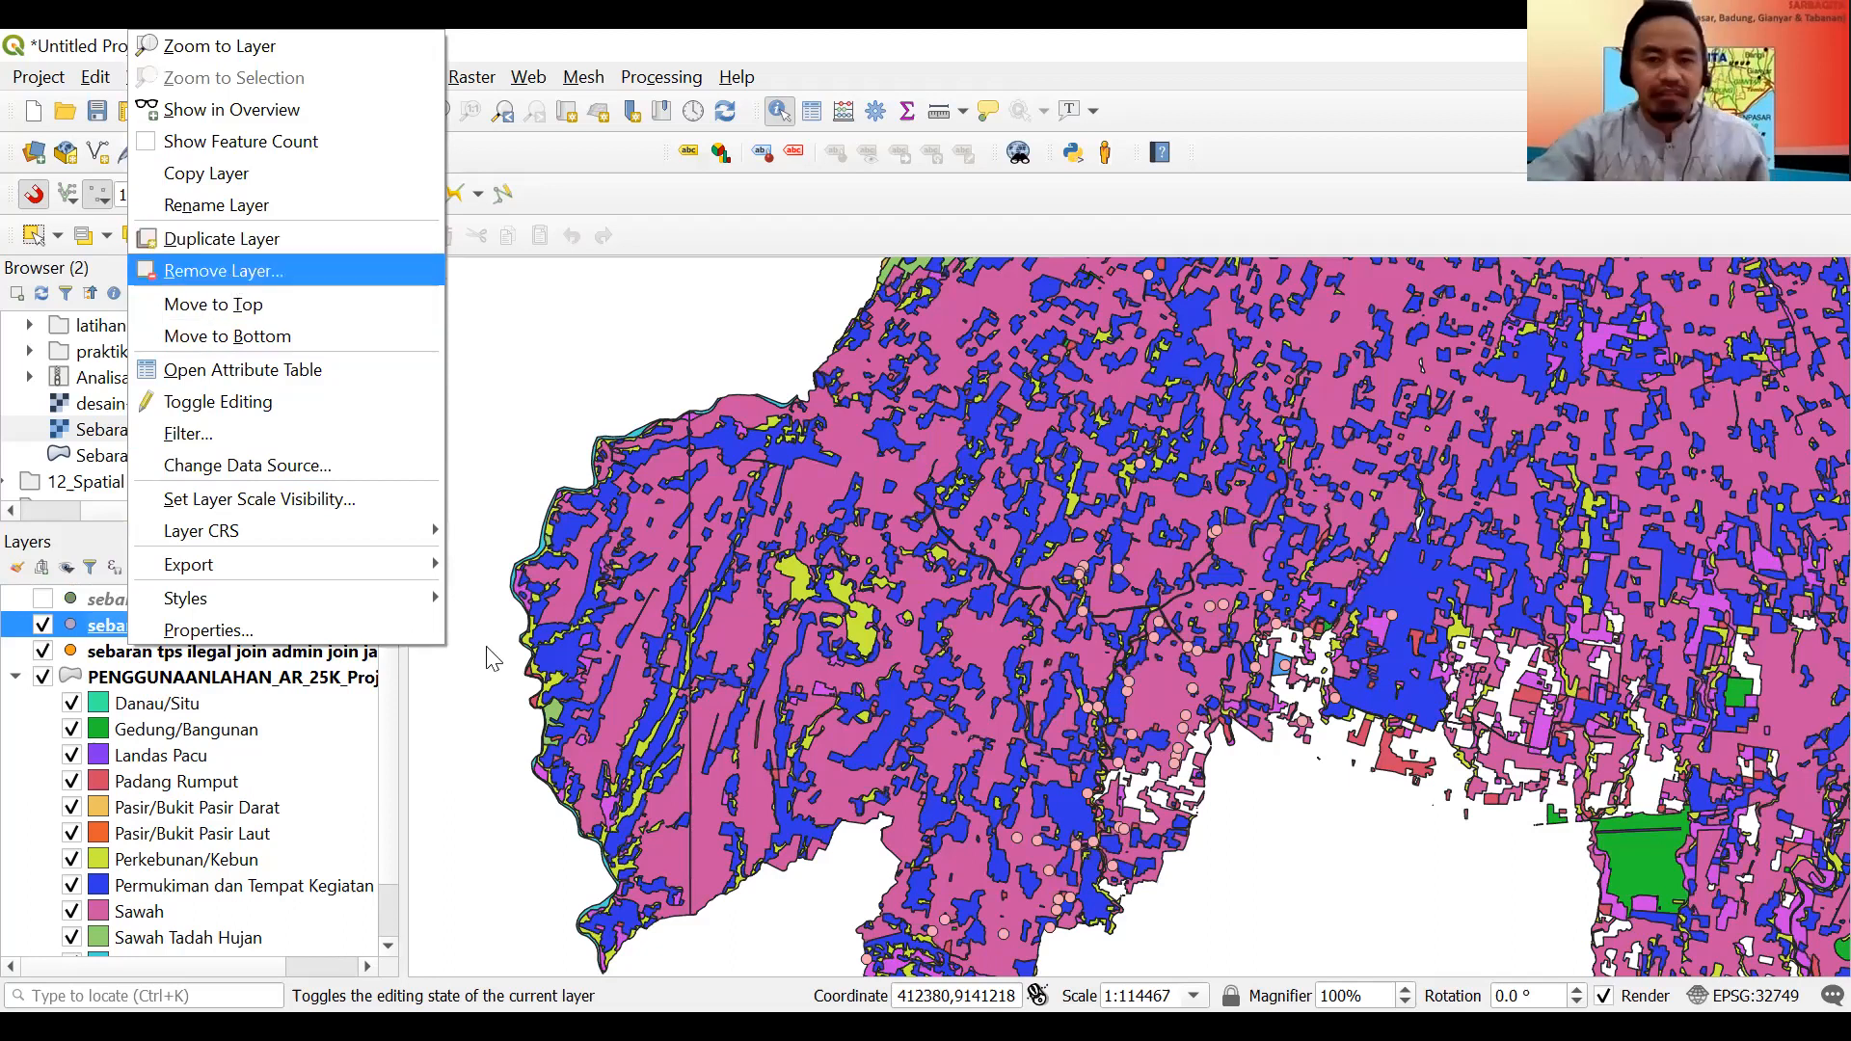
click(230, 271)
click(932, 571)
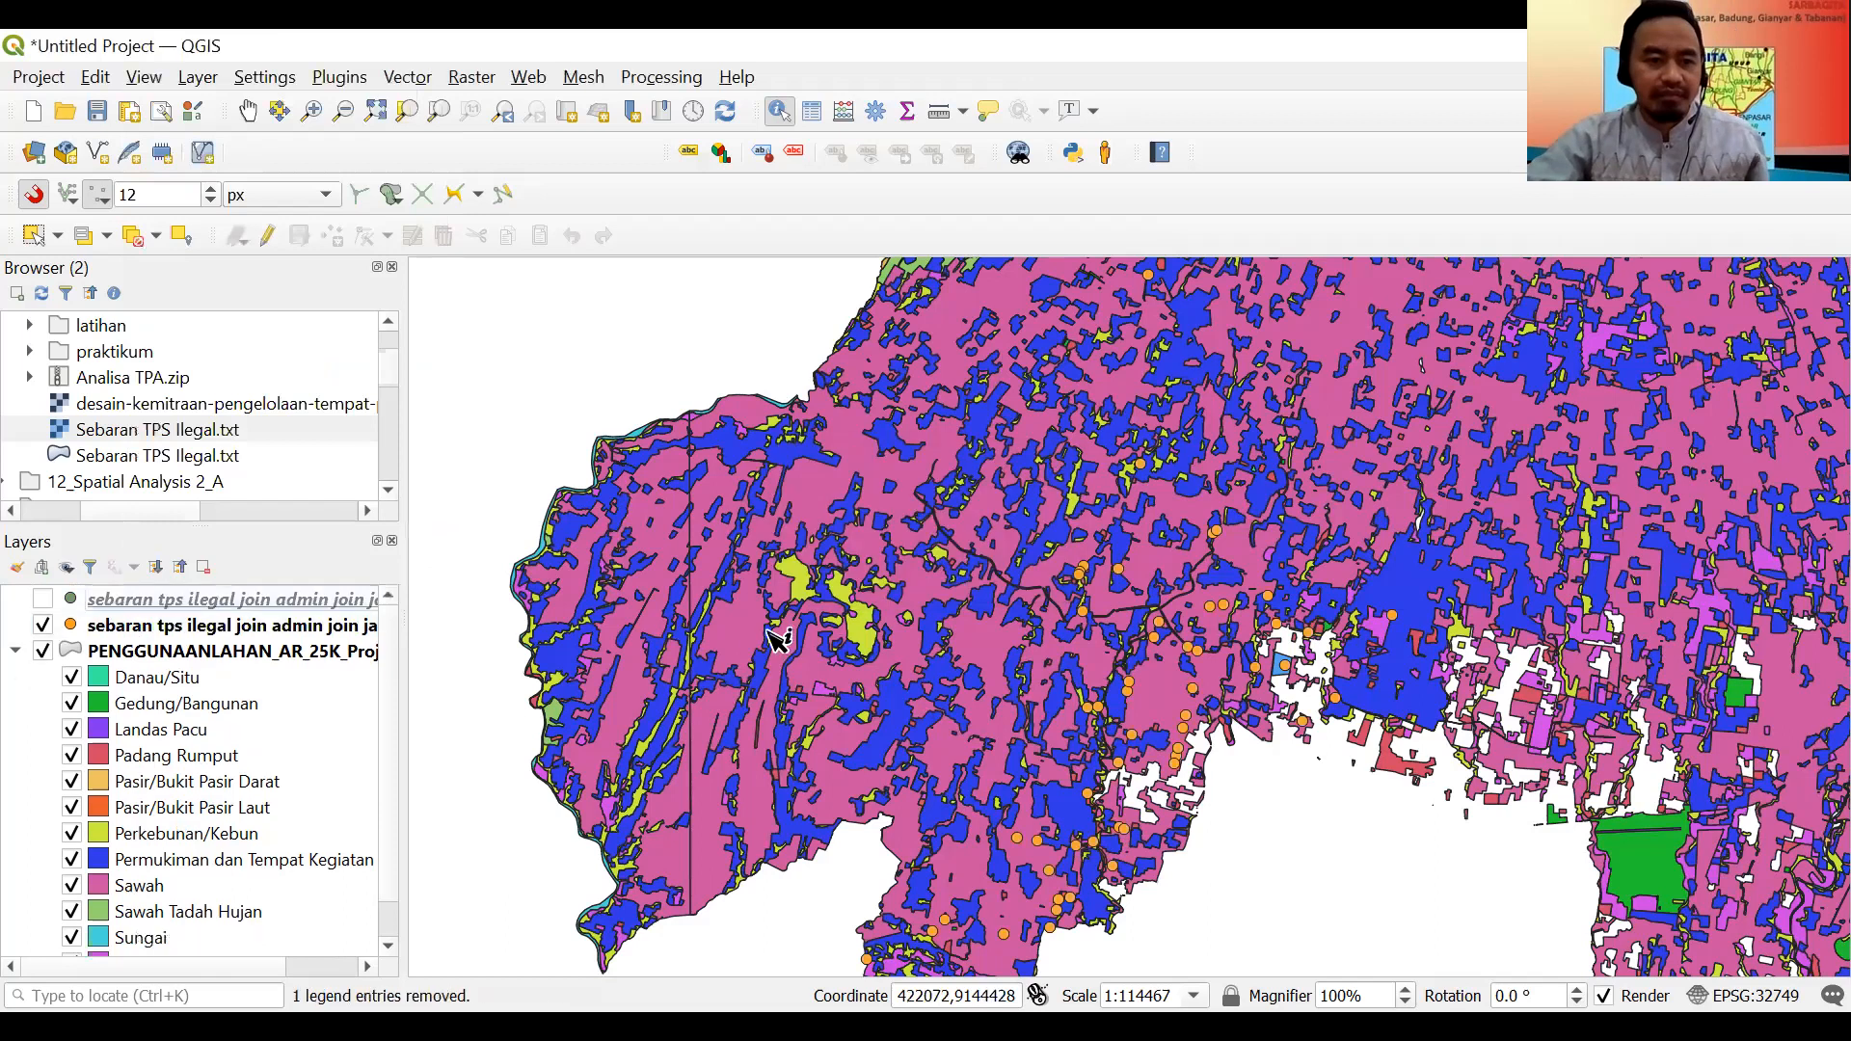
Remove the orange dump-point join layer and the PENGGUNAANLAHAN_AR_25K_Project_Mer layer, keeping only the pl2 point layer.
click(113, 627)
ctrl+click(113, 660)
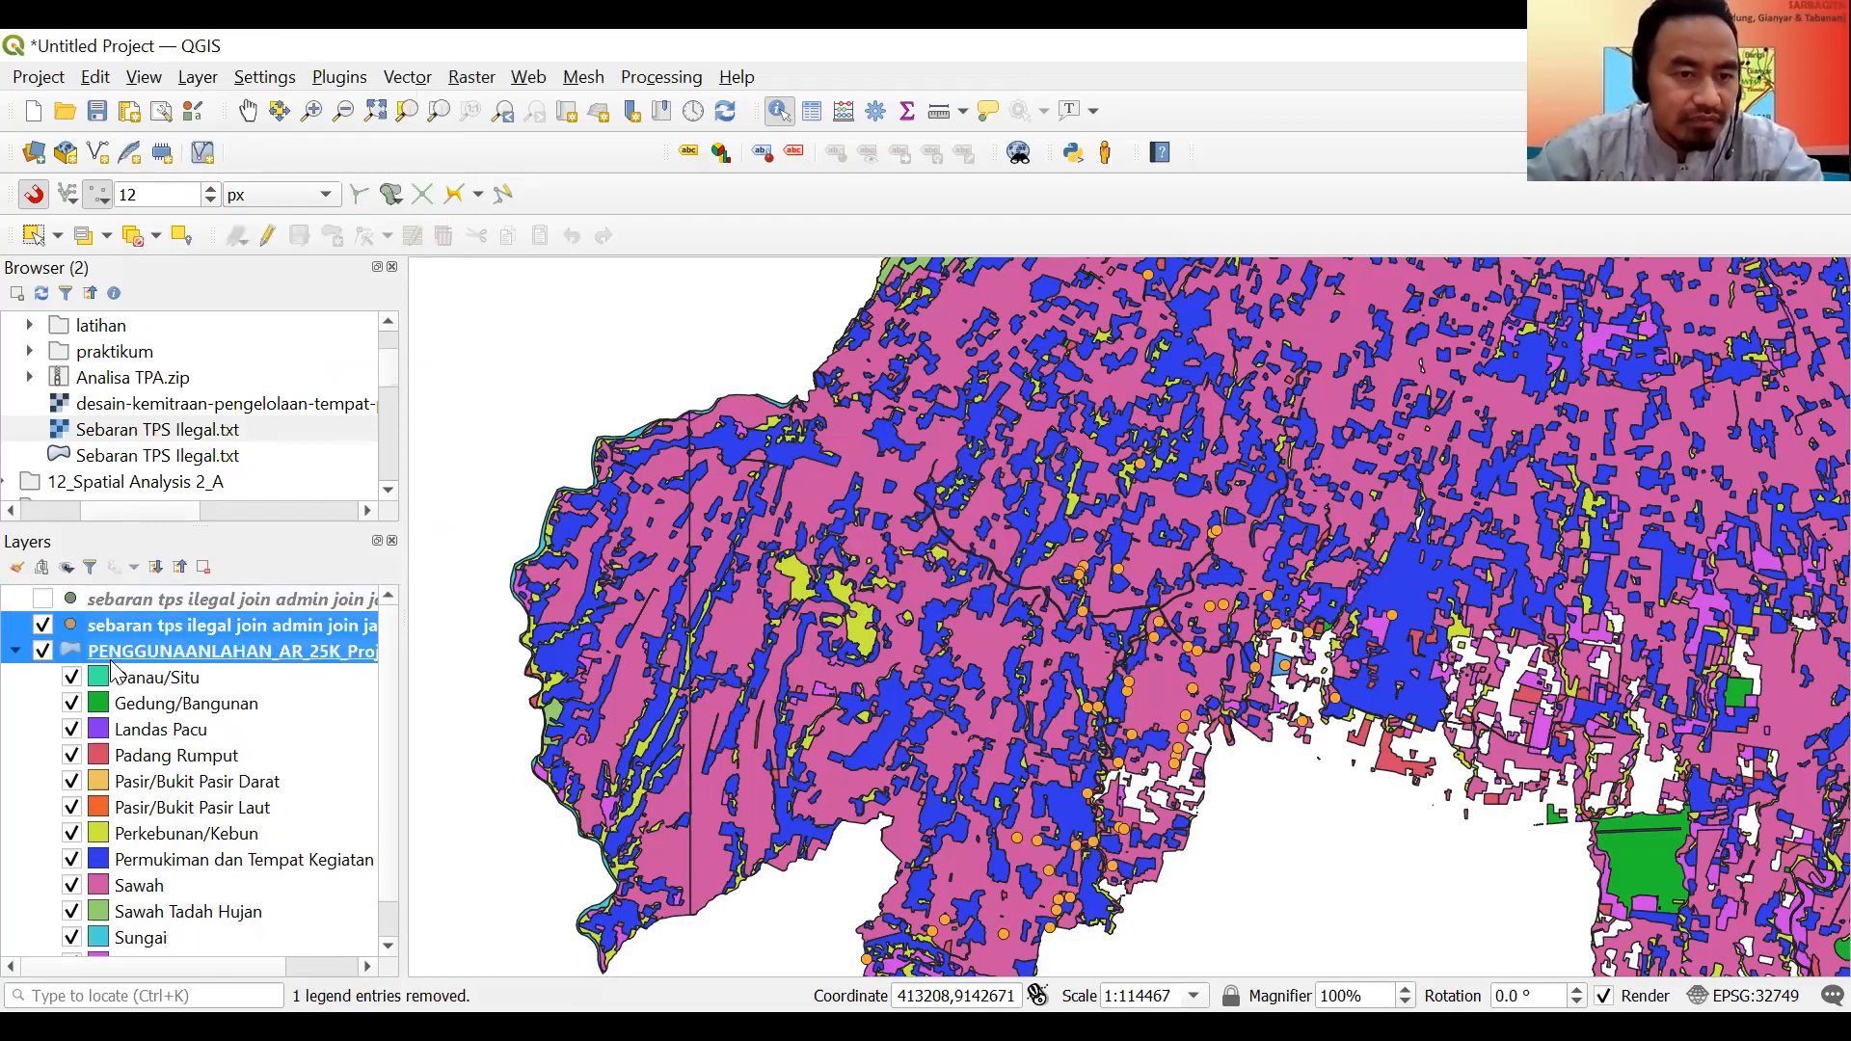
right_click(137, 645)
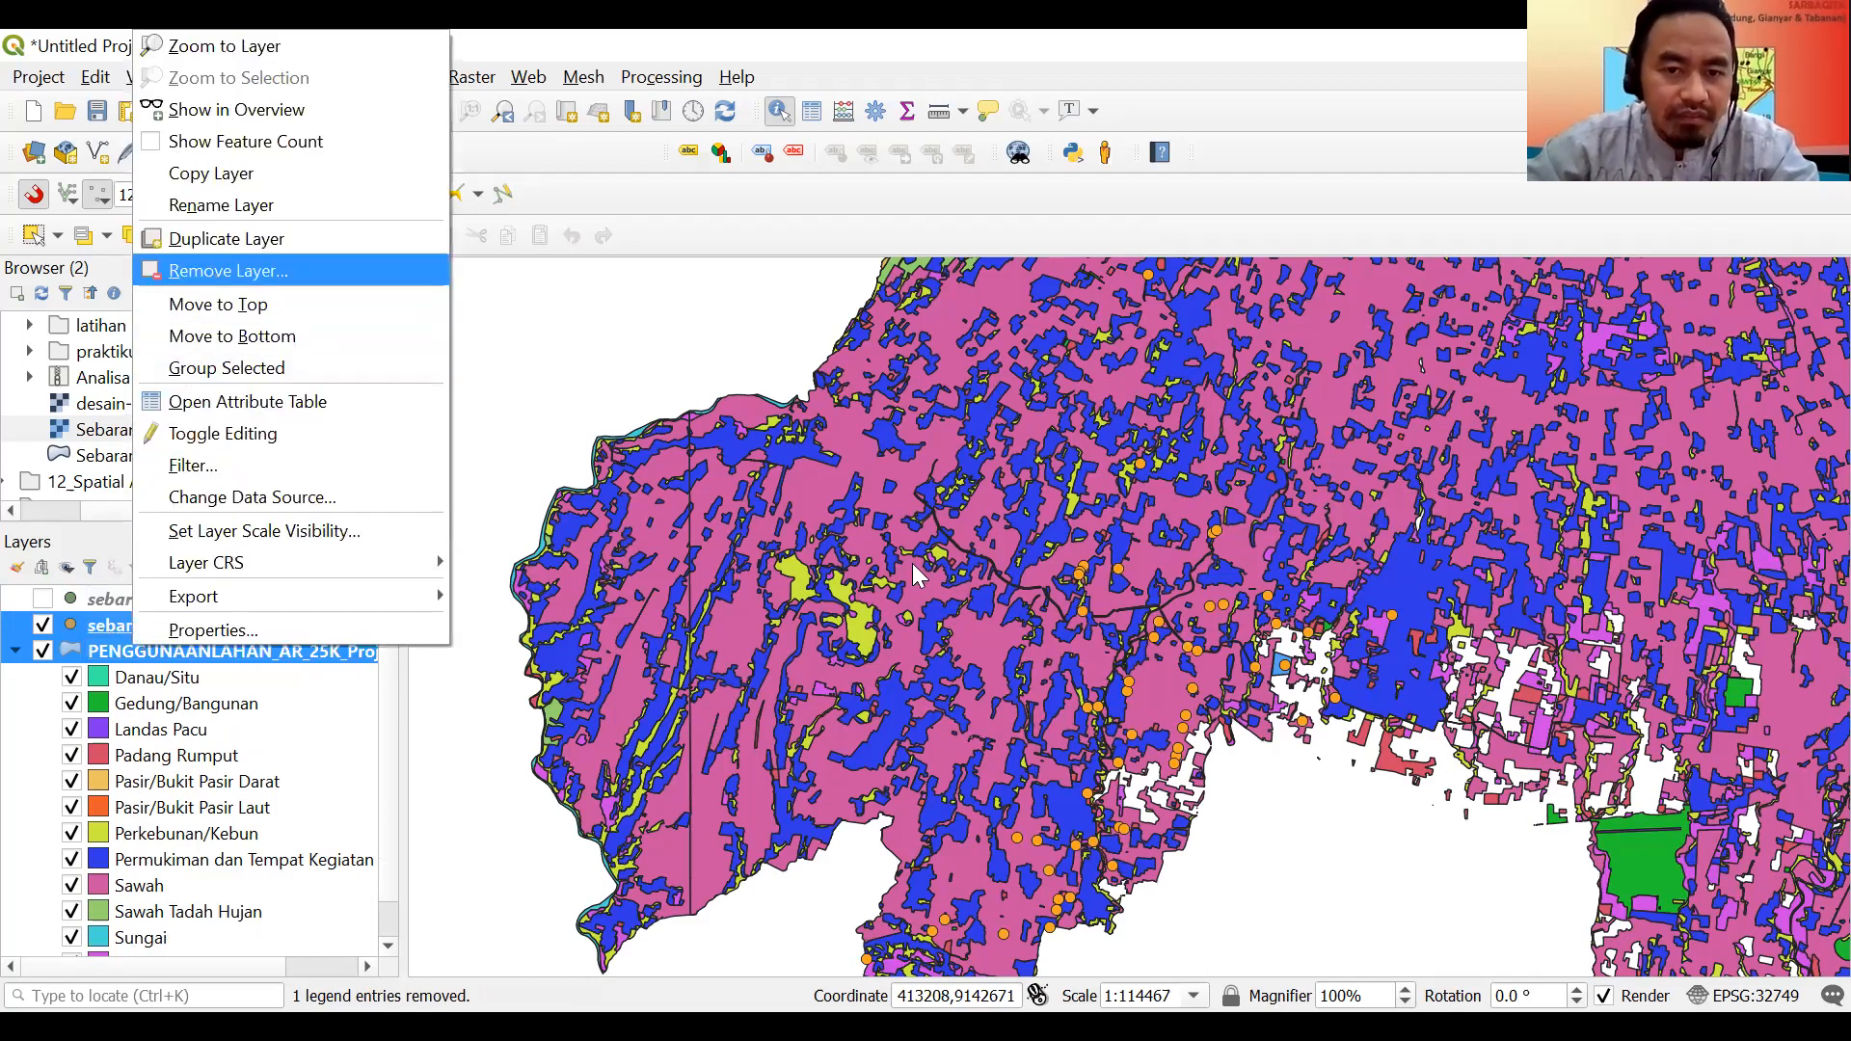
key(Return)
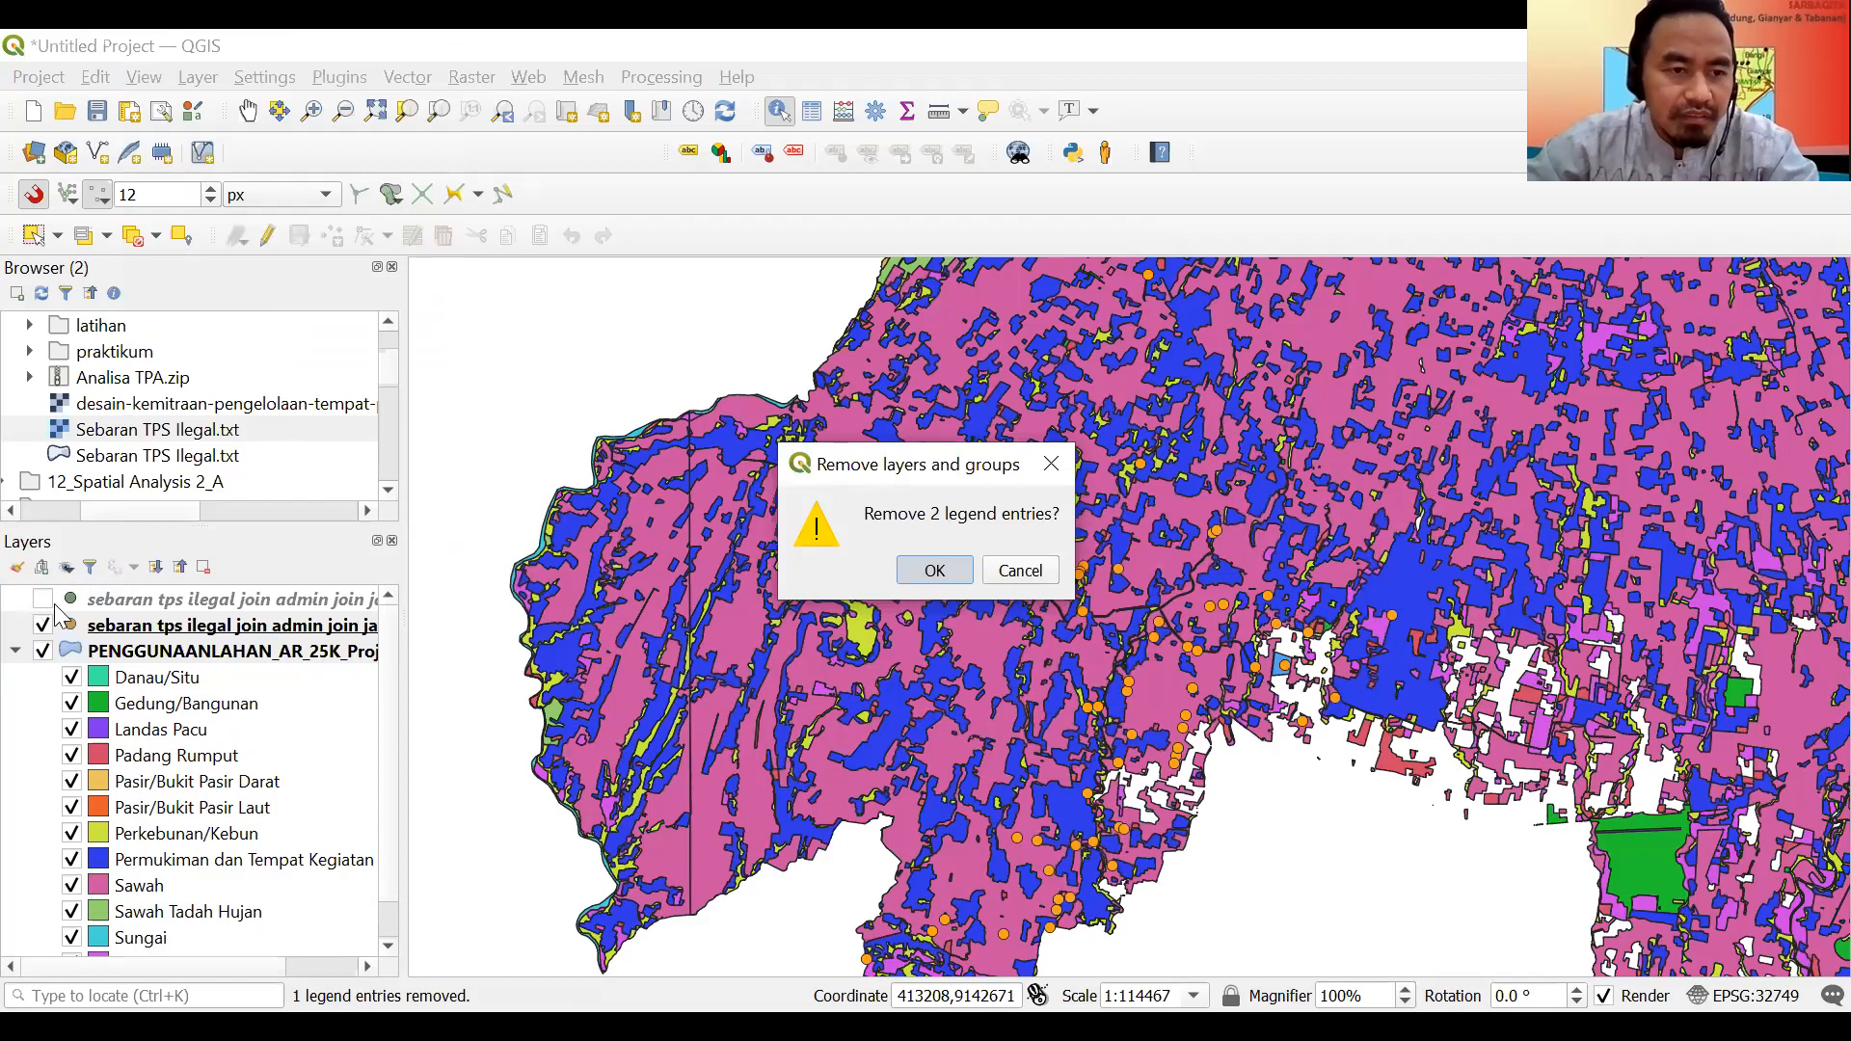
key(Return)
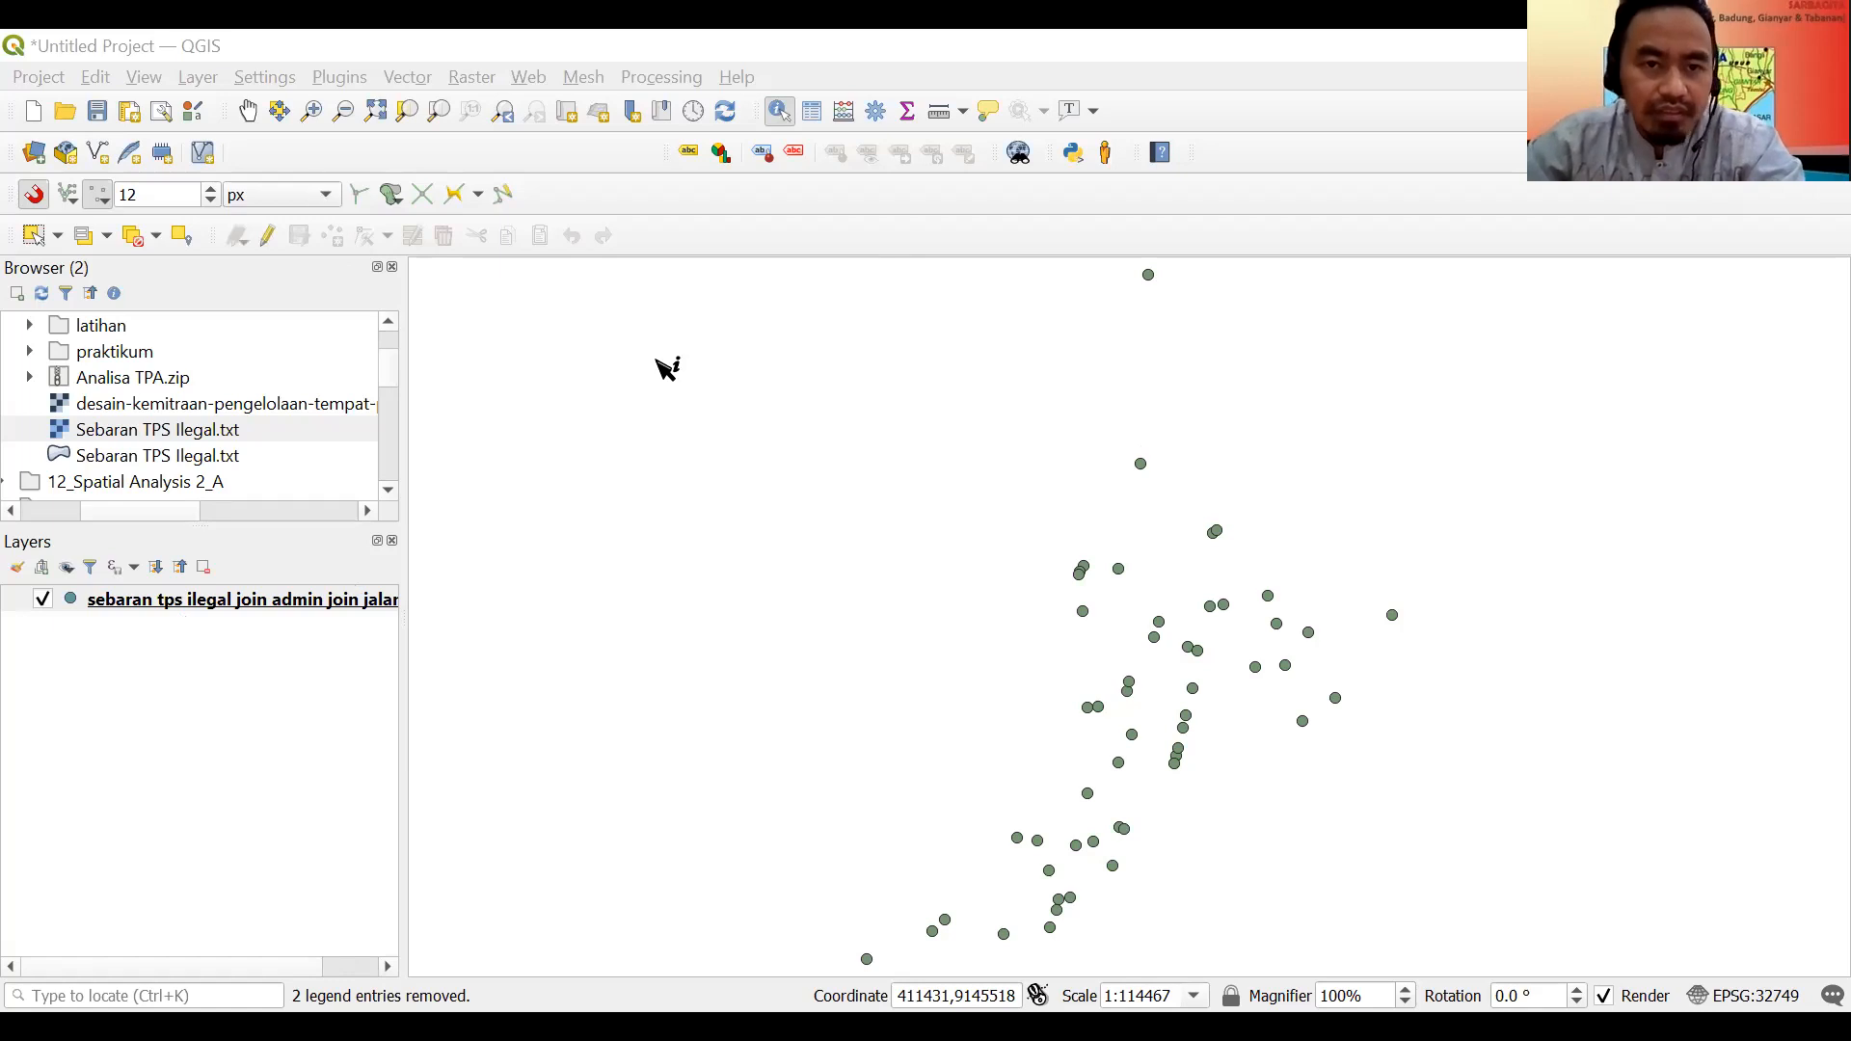
Add SUNGAI_AR_25K_Project.shp from the DATA folder to the project as a vector layer.
click(48, 166)
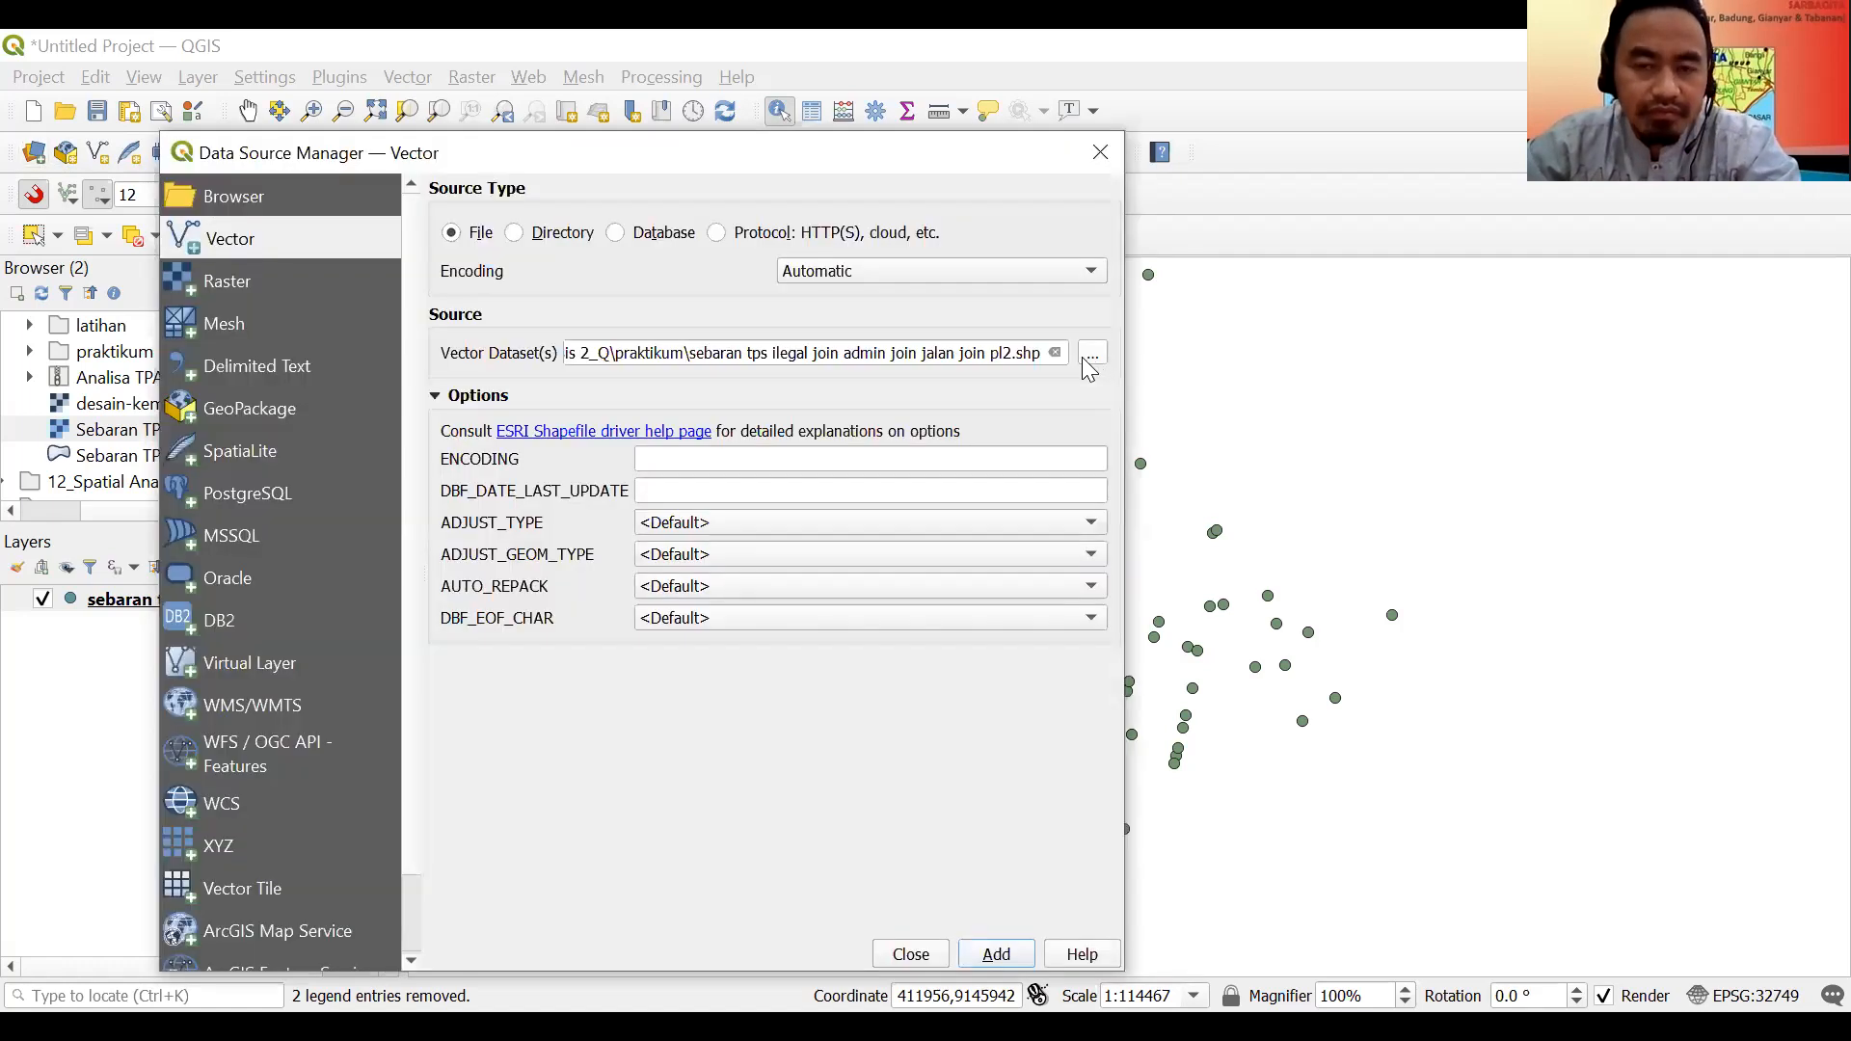
click(1092, 354)
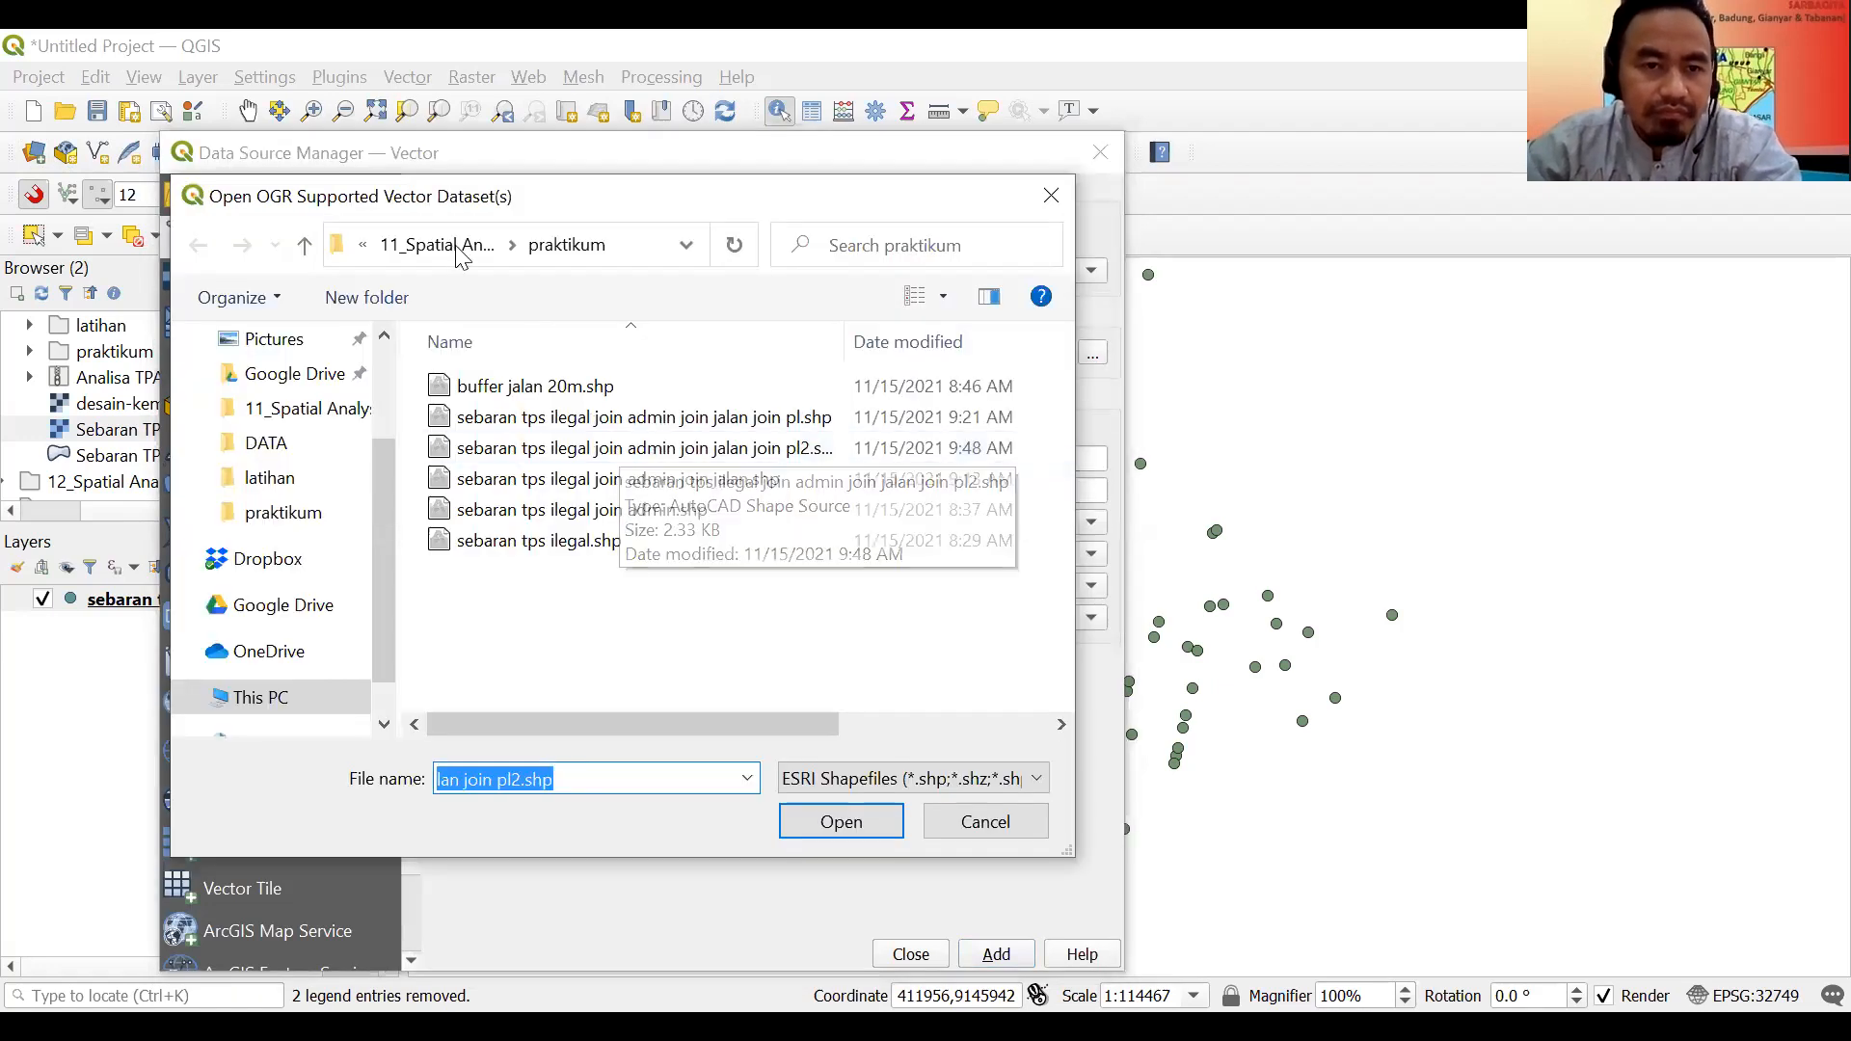
click(459, 253)
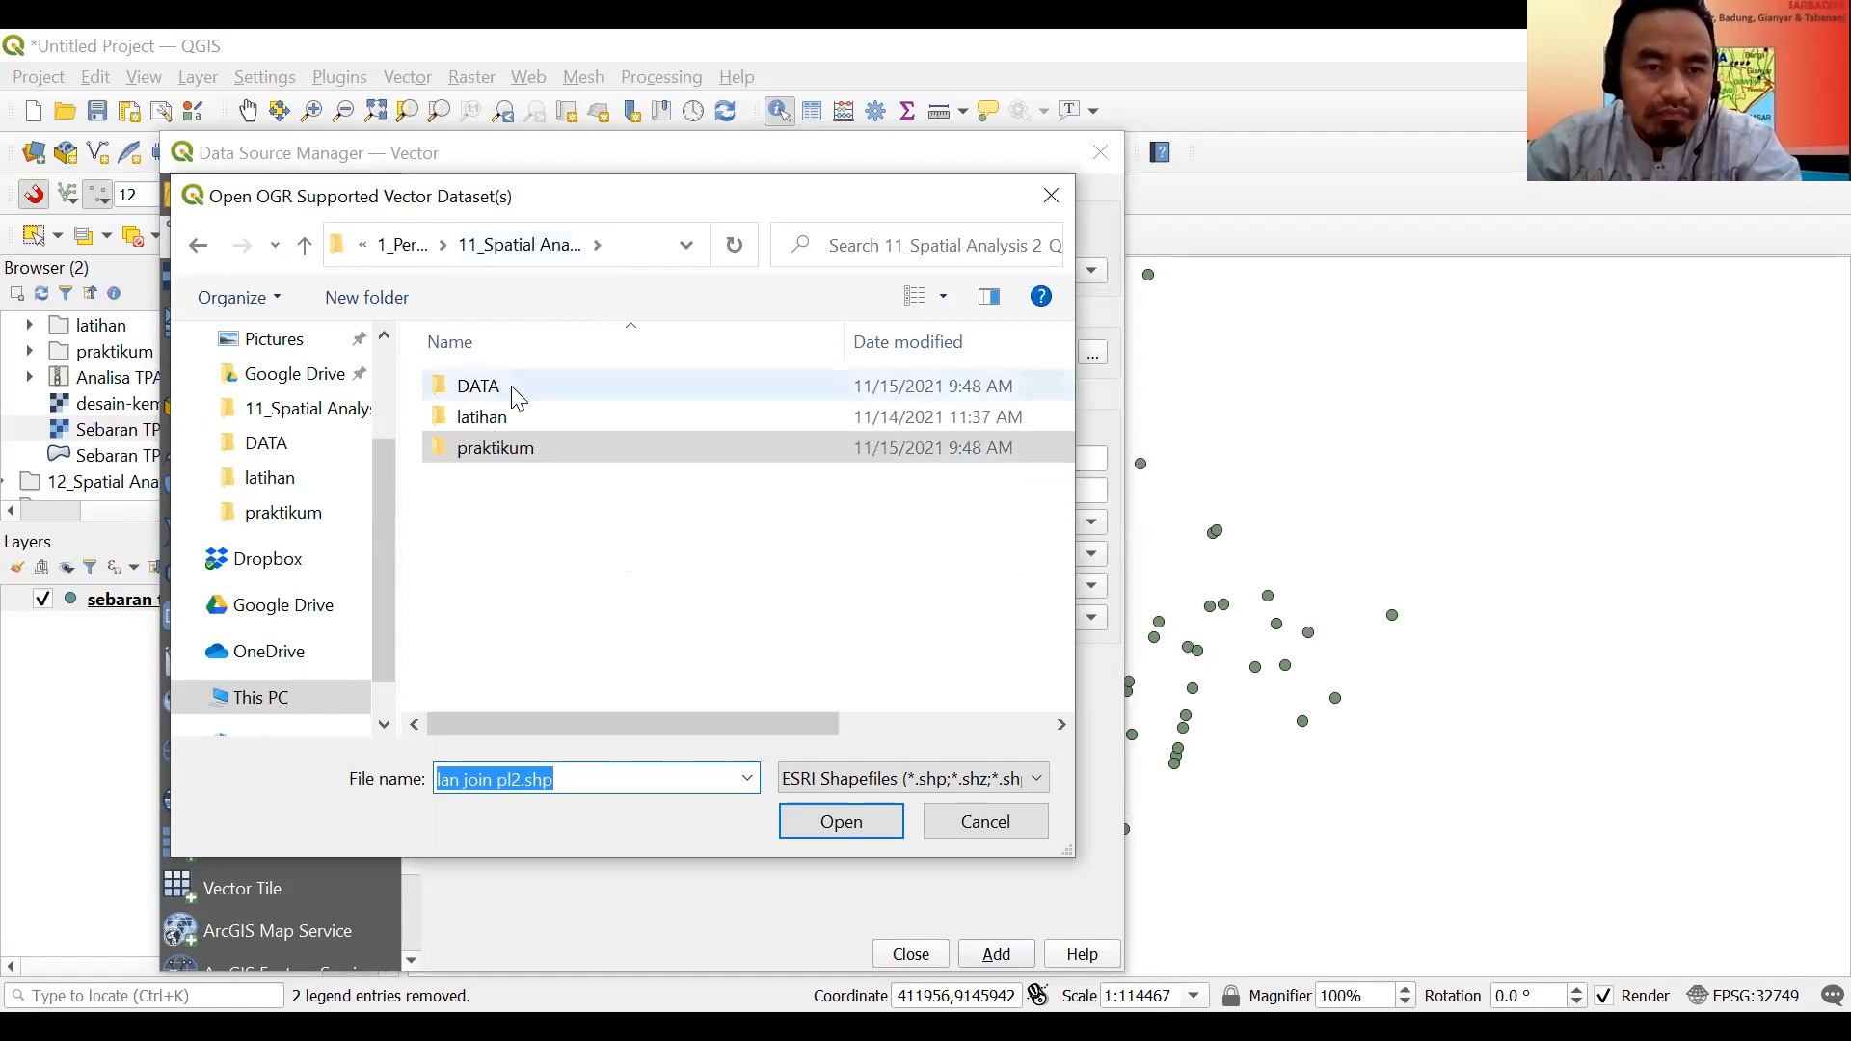
double_click(514, 393)
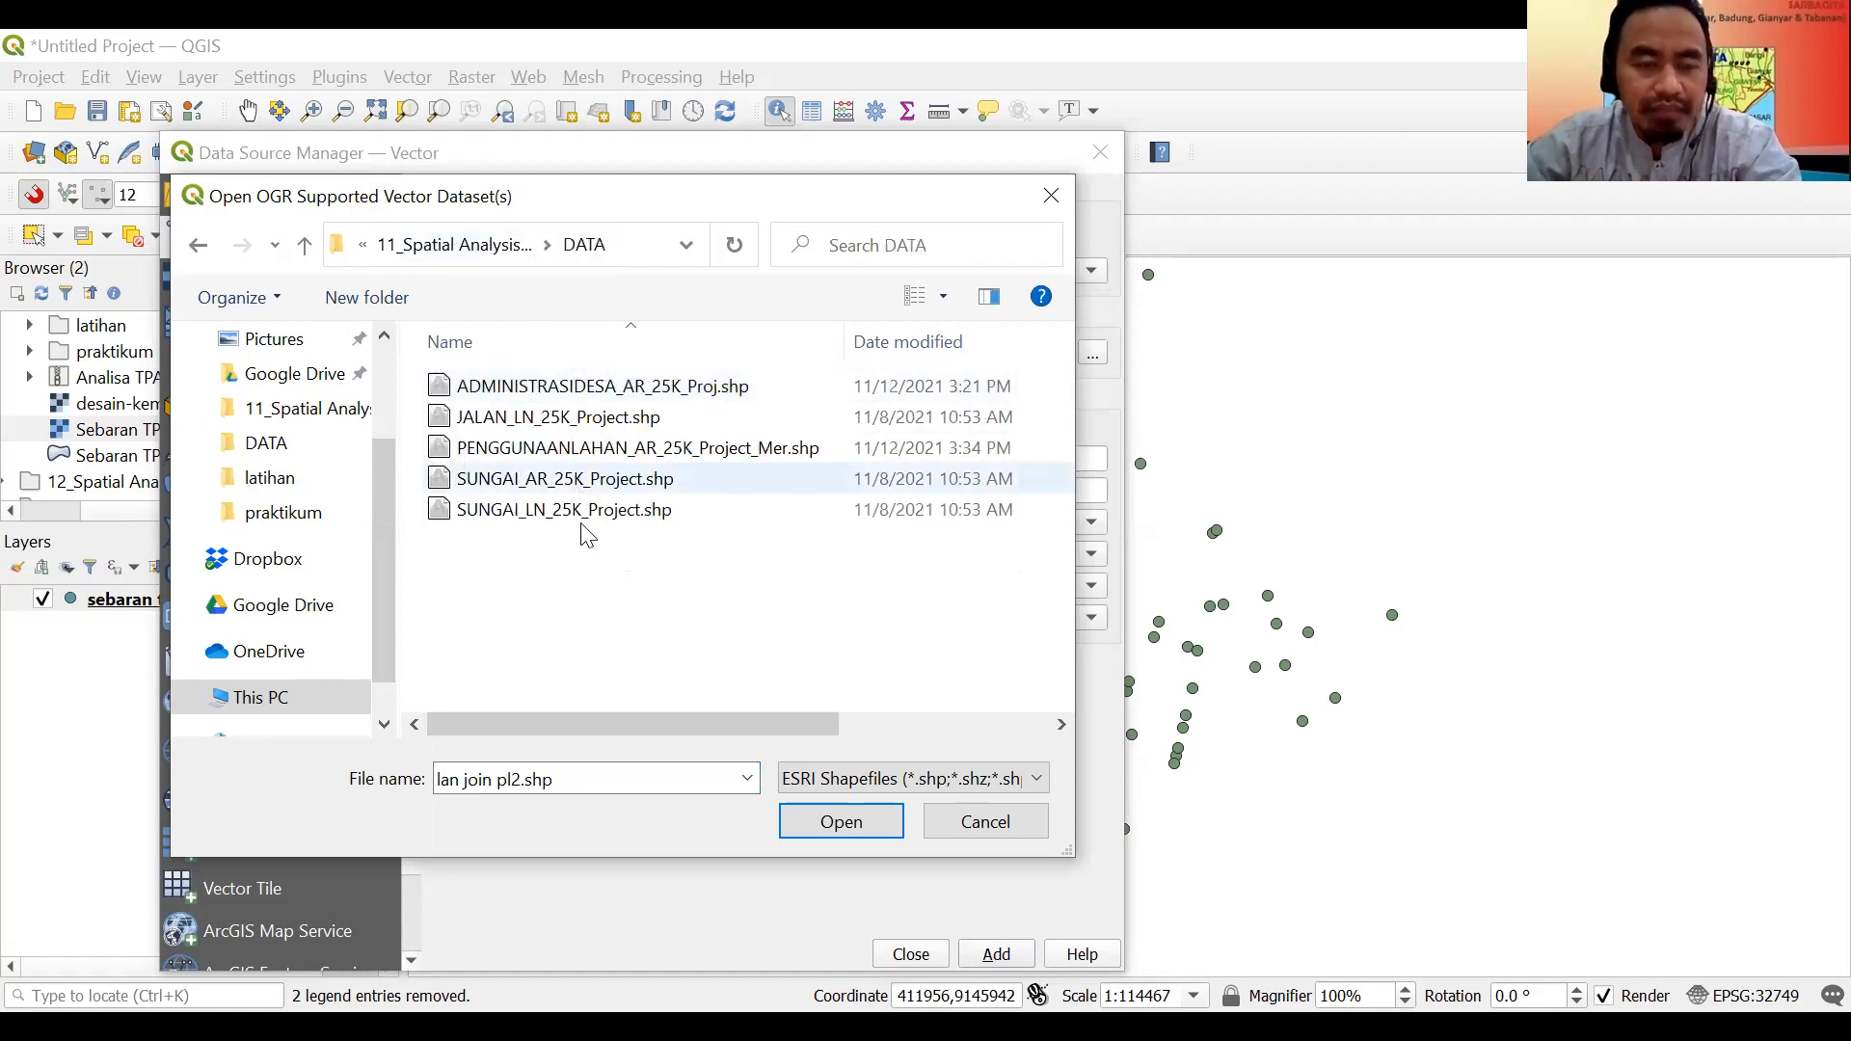
click(617, 482)
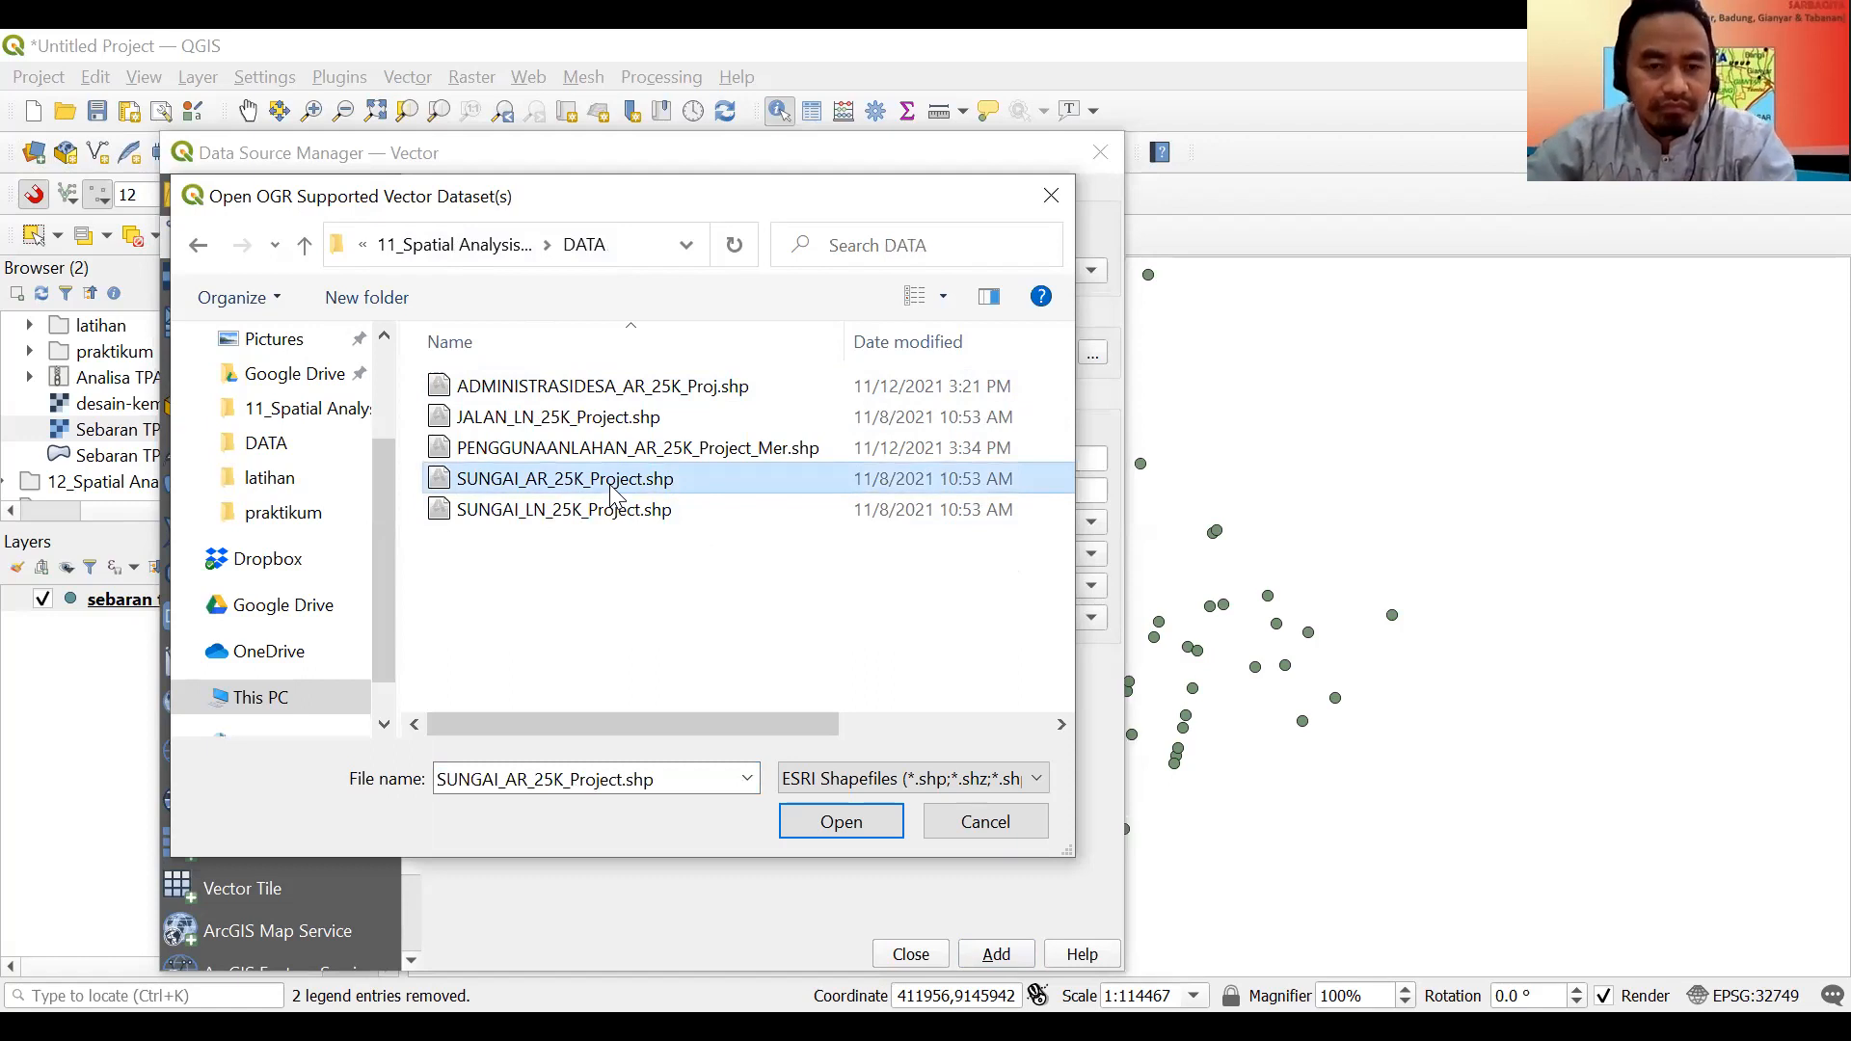
ctrl+click(619, 511)
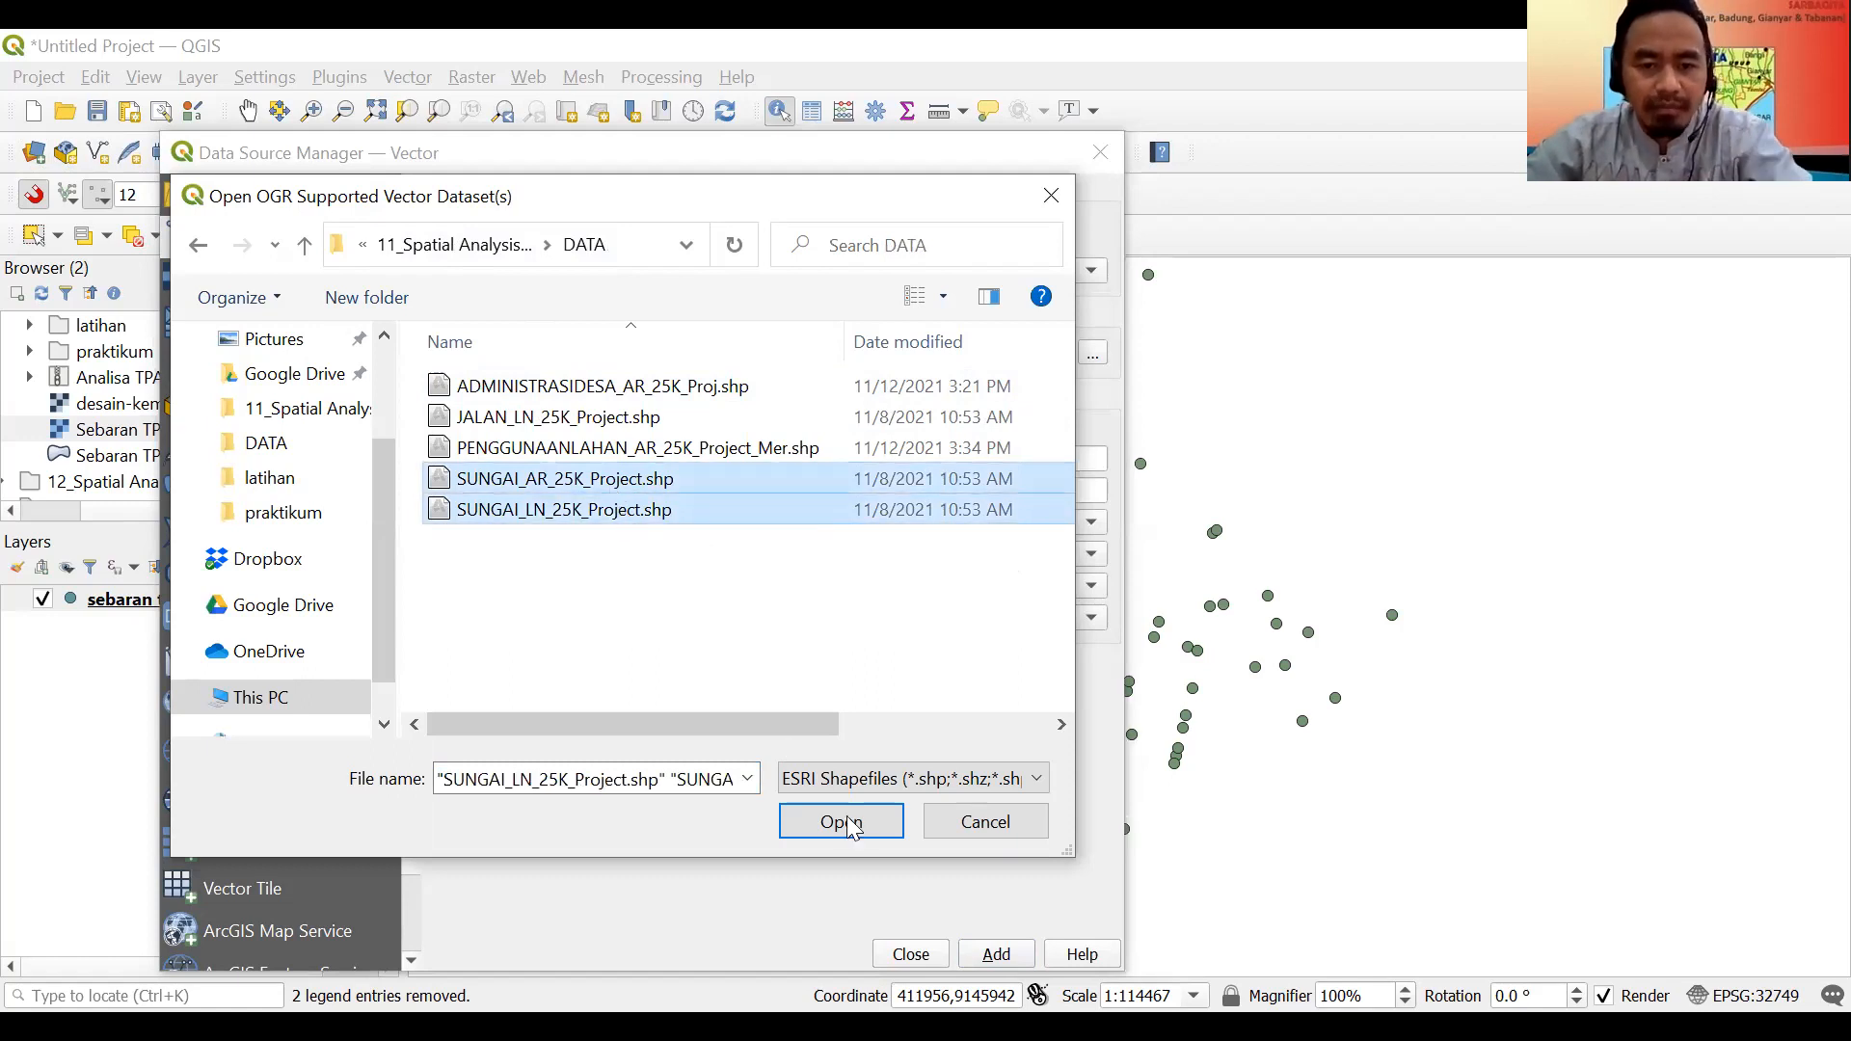
click(672, 480)
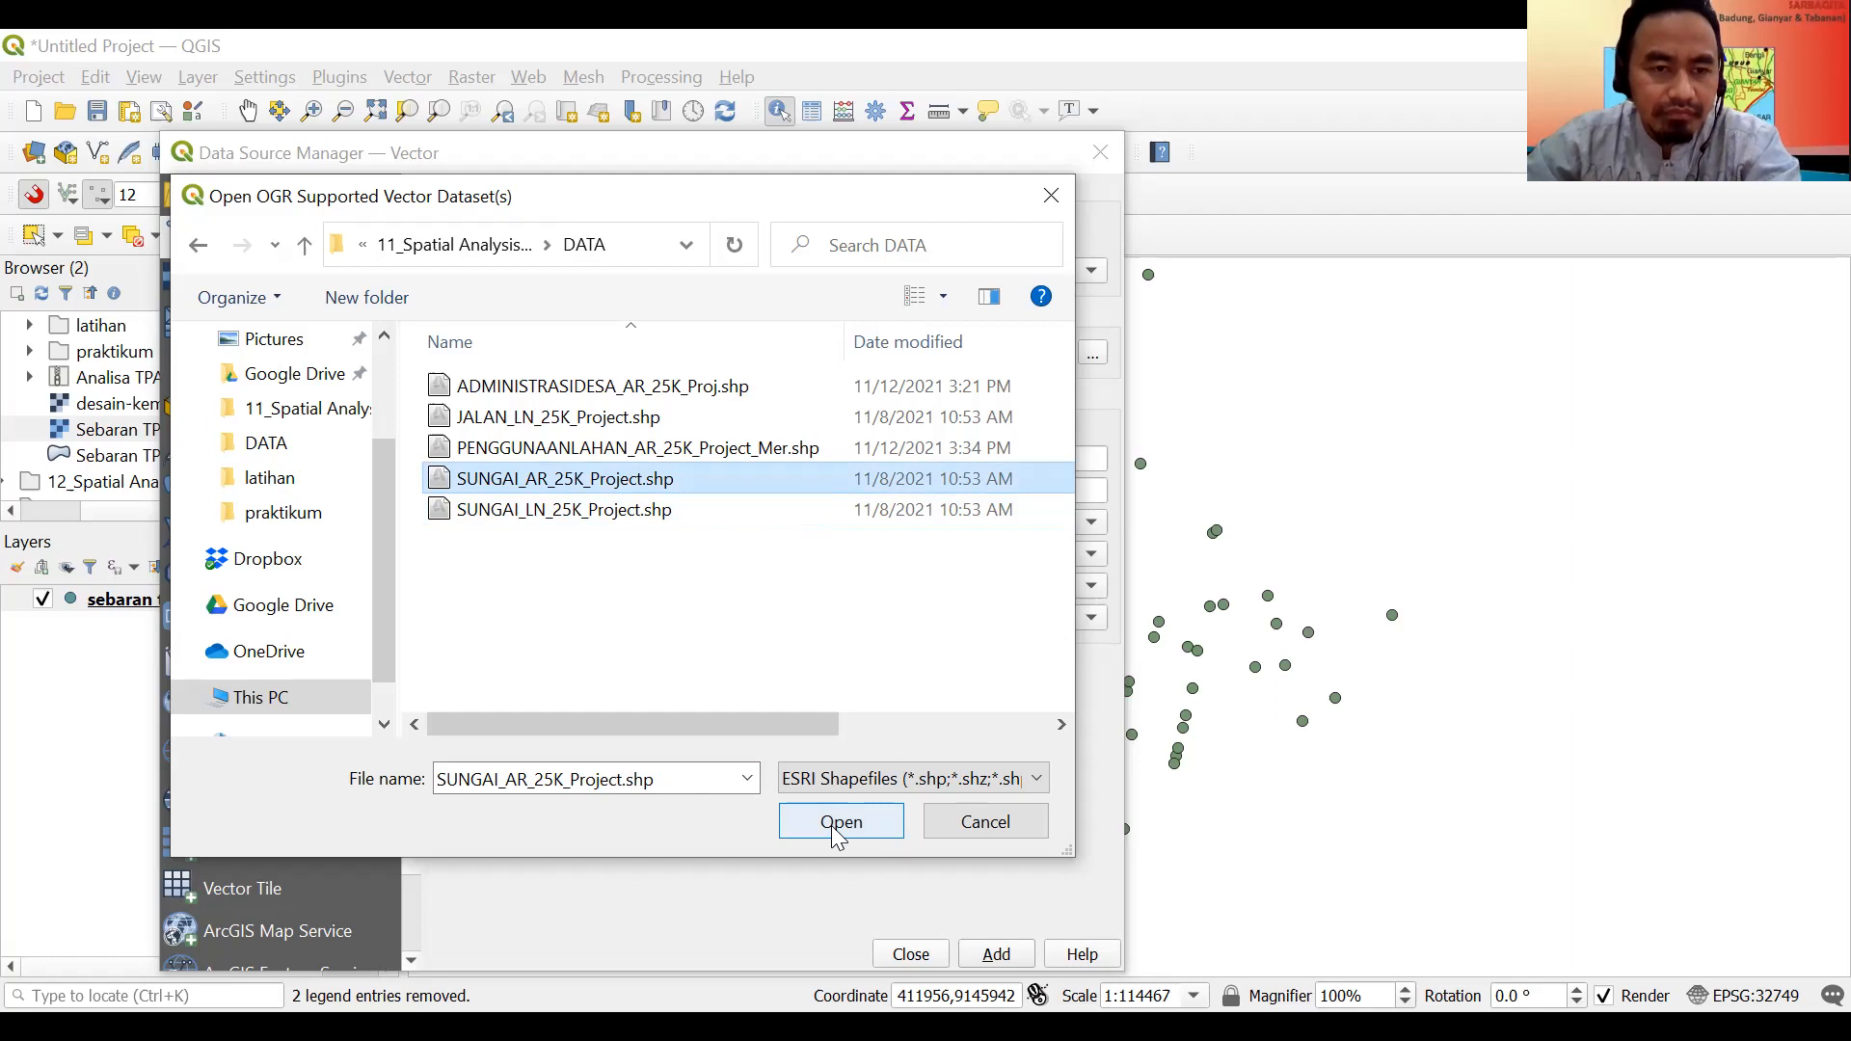
click(837, 824)
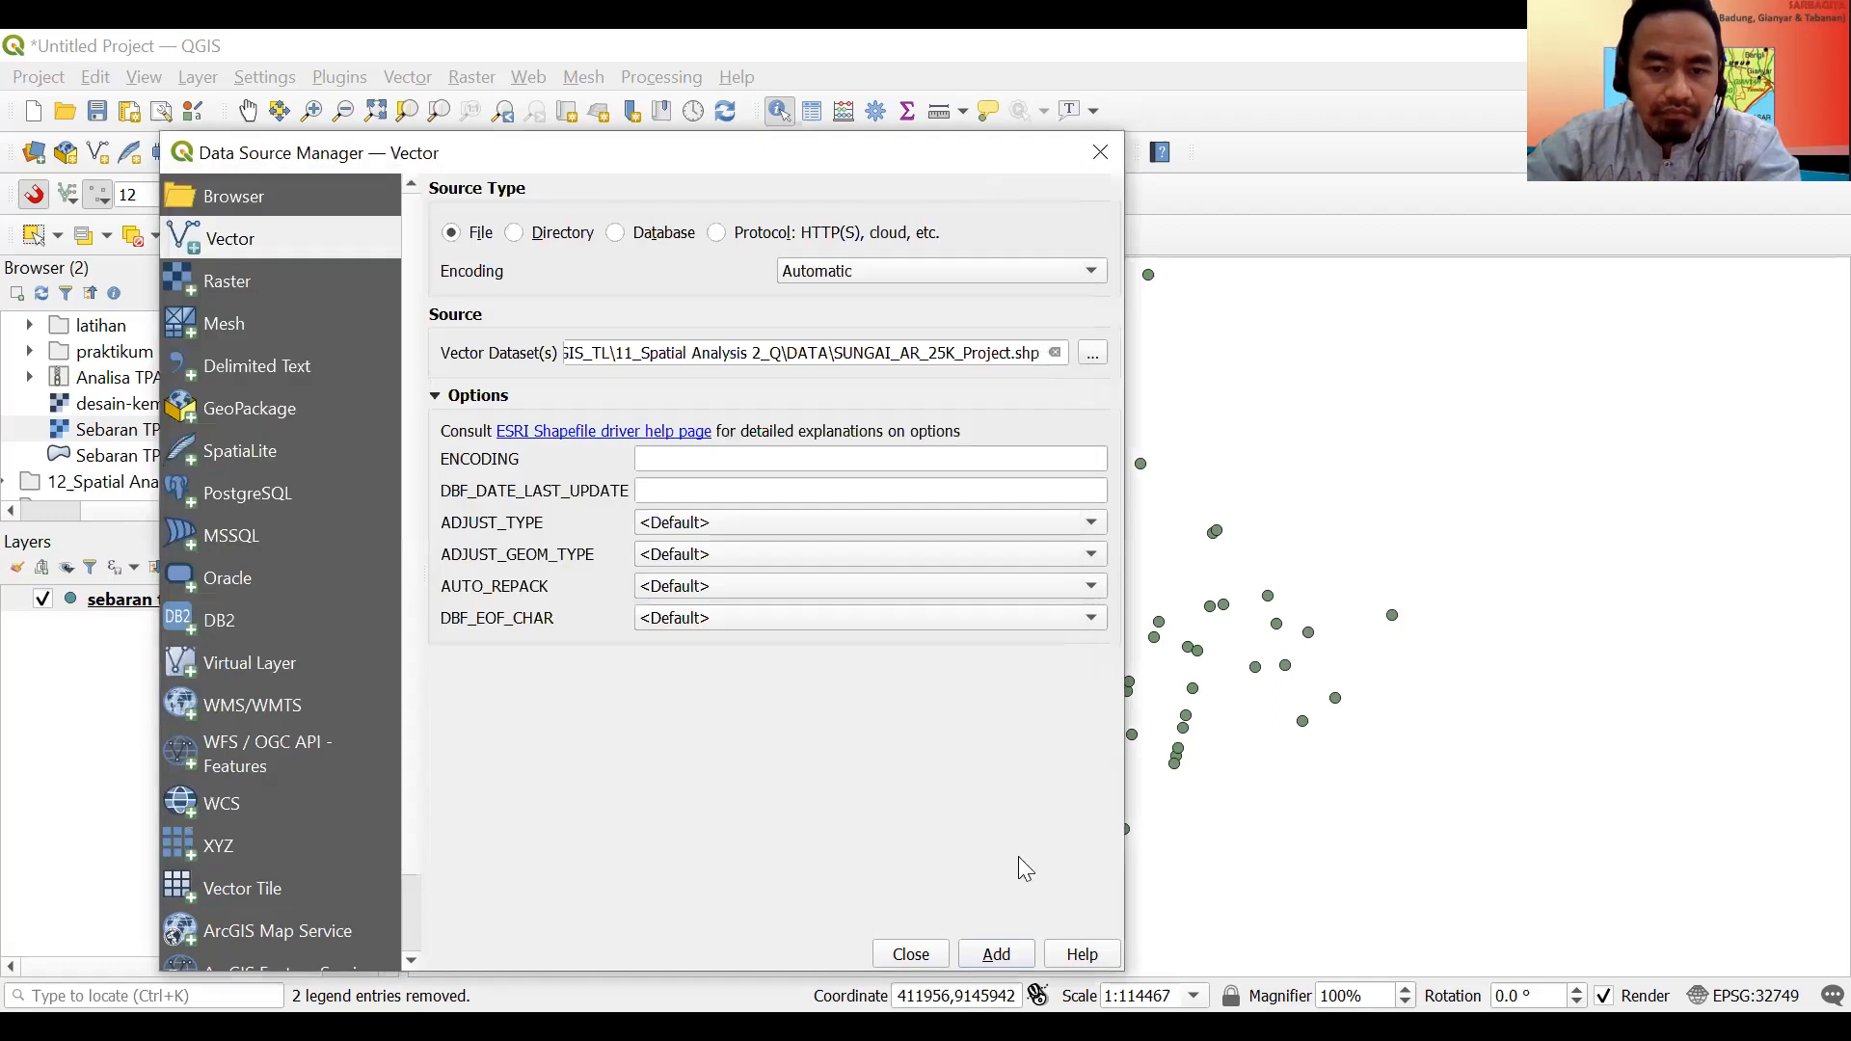
key(Return)
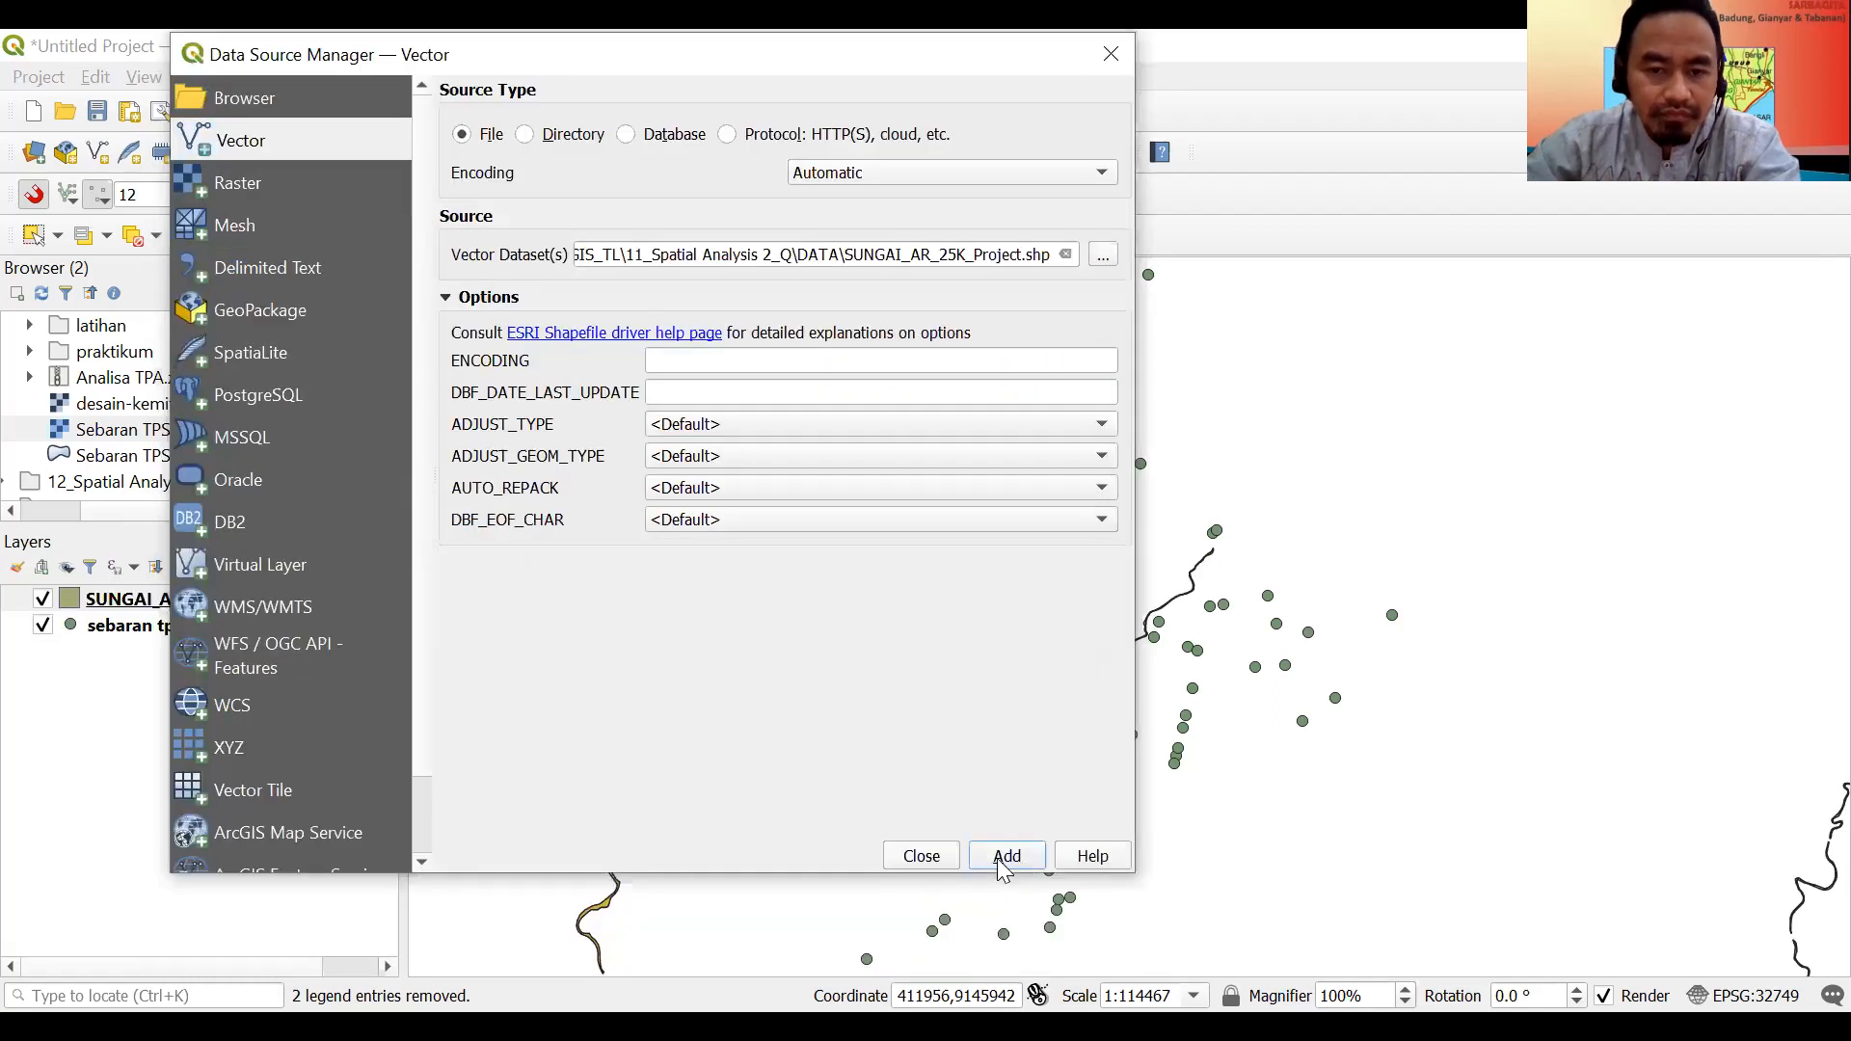
click(1001, 863)
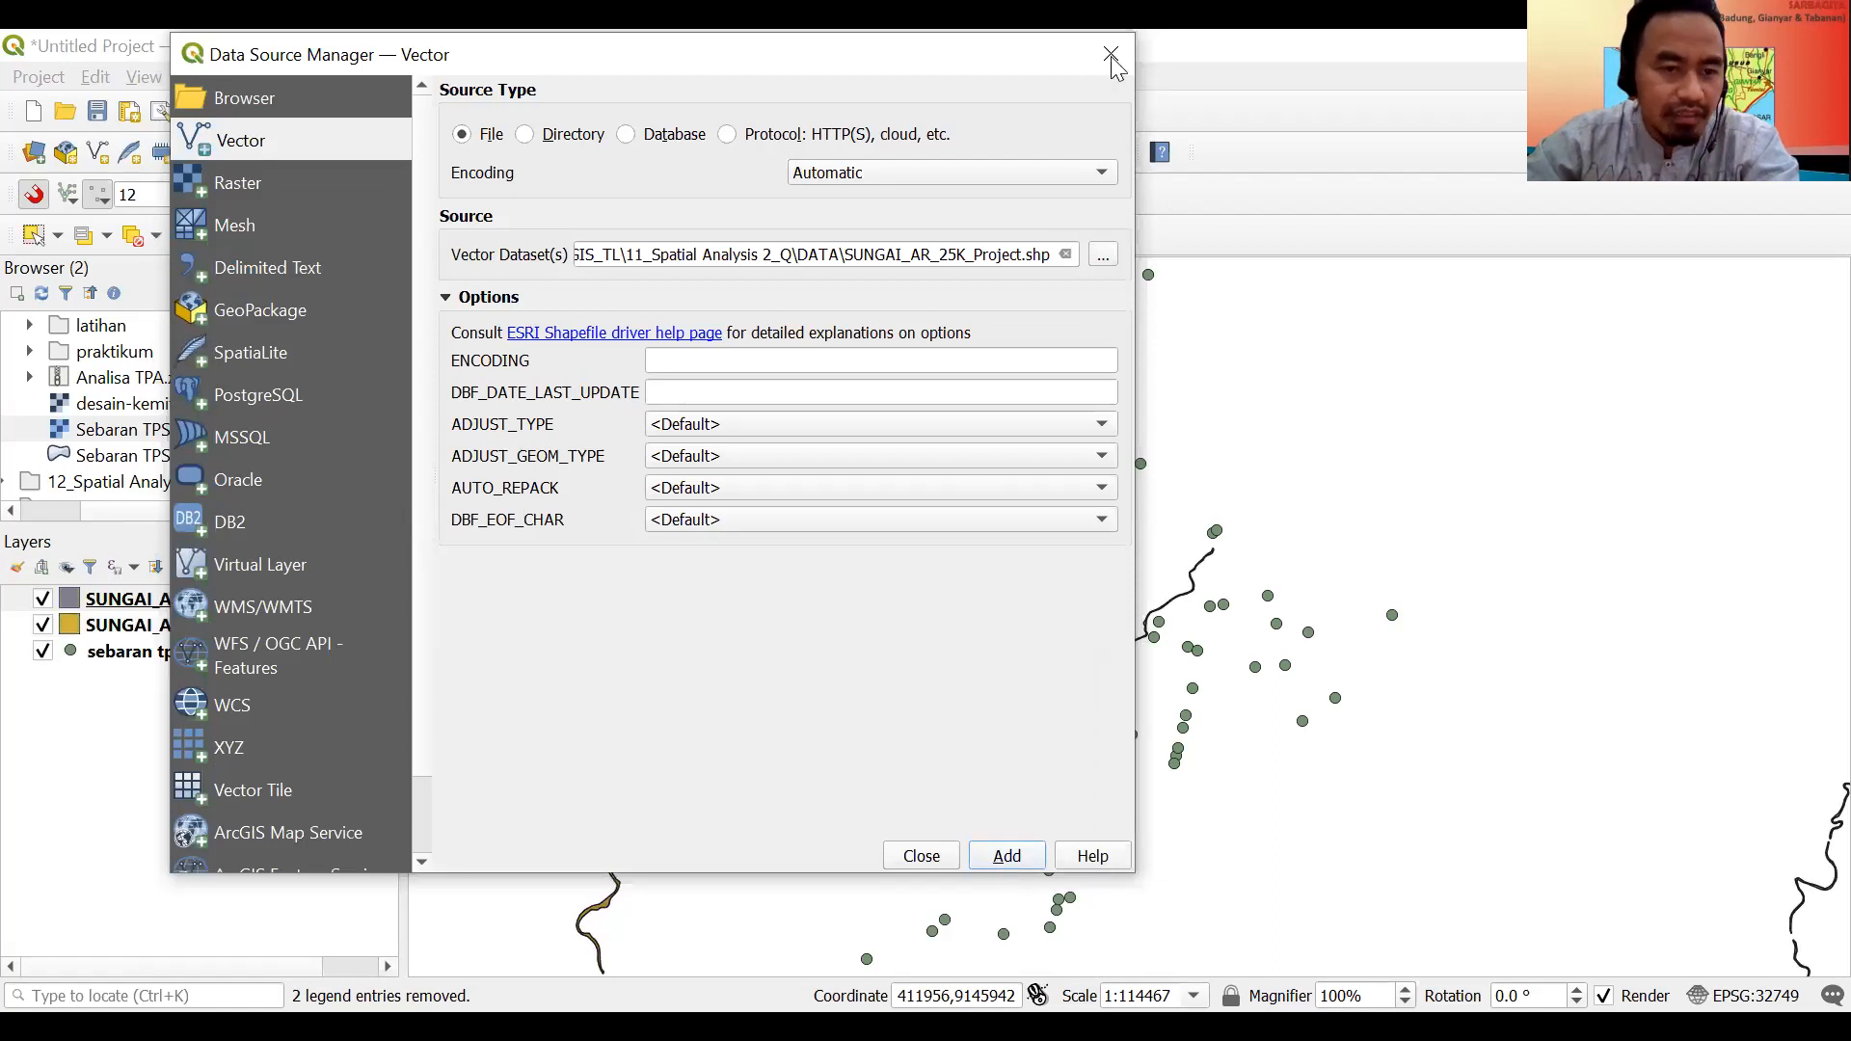
Remove the duplicate uppermost SUNGAI_AR_25K_Project layer and place the remaining one beneath the dump-point layer.
click(177, 600)
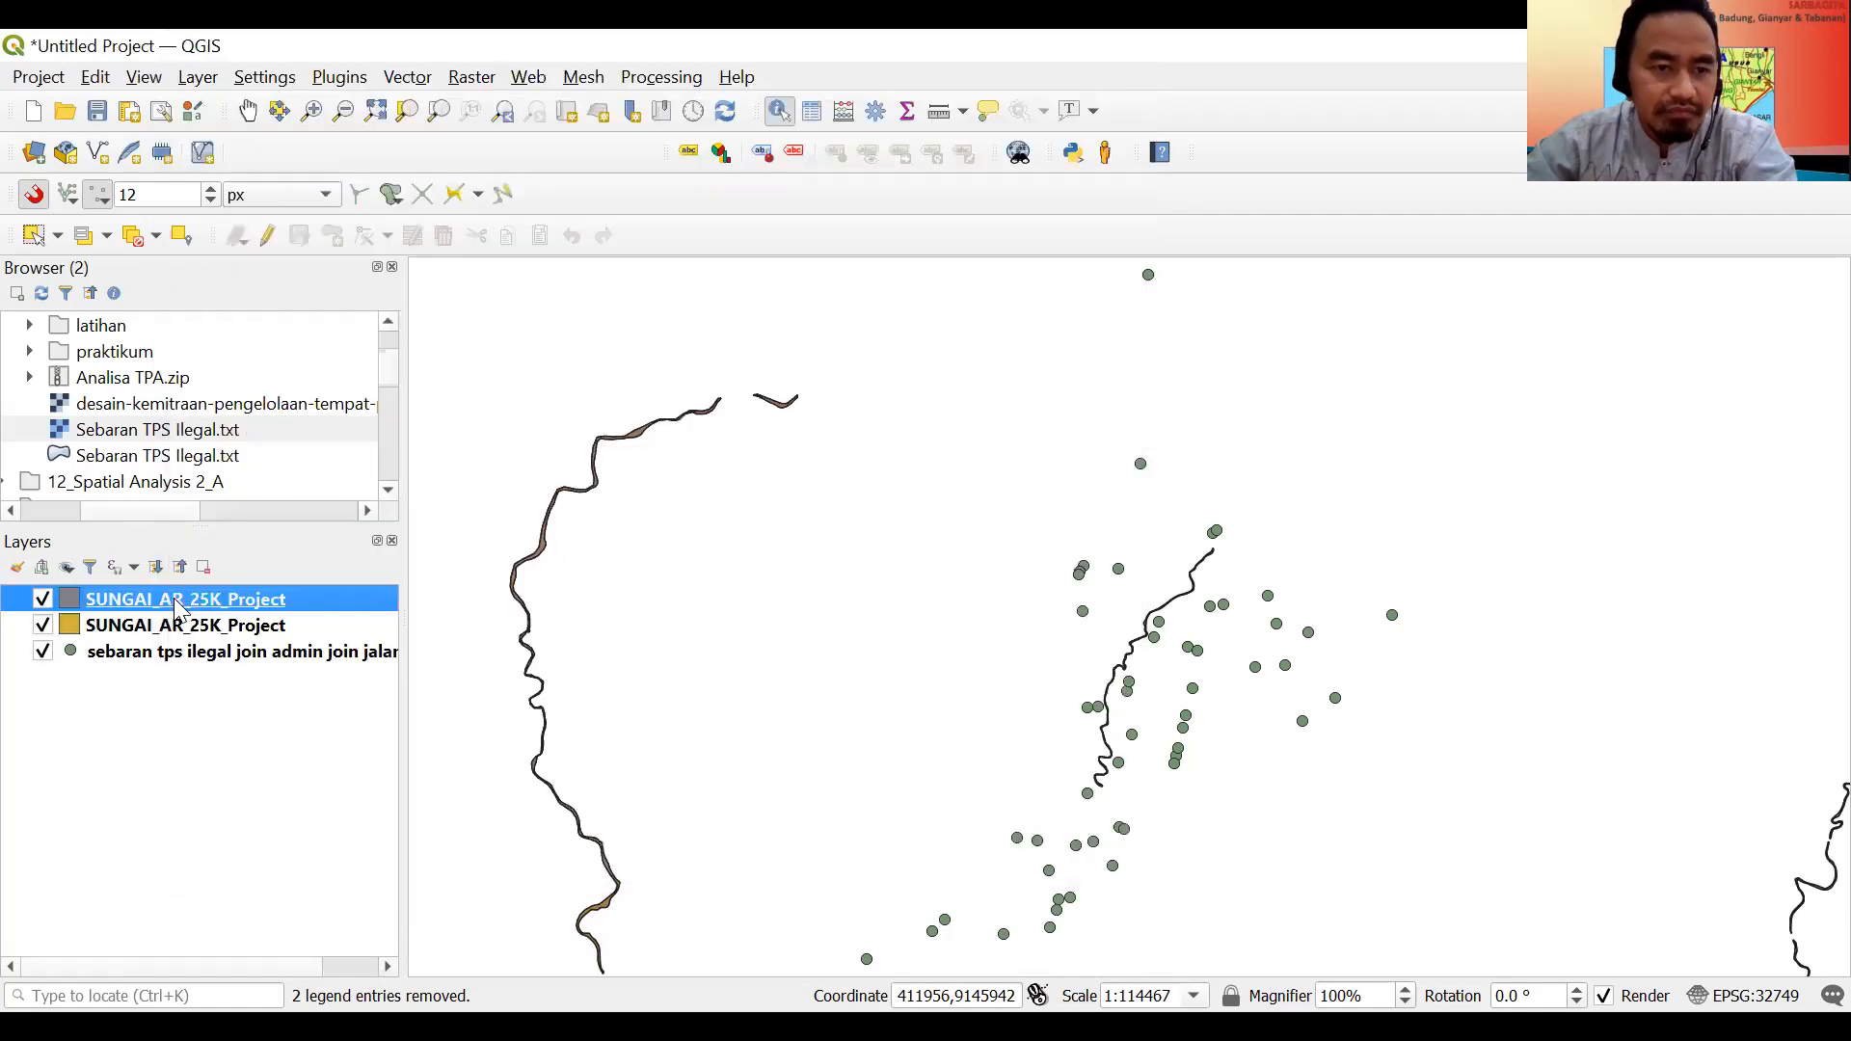
right_click(176, 600)
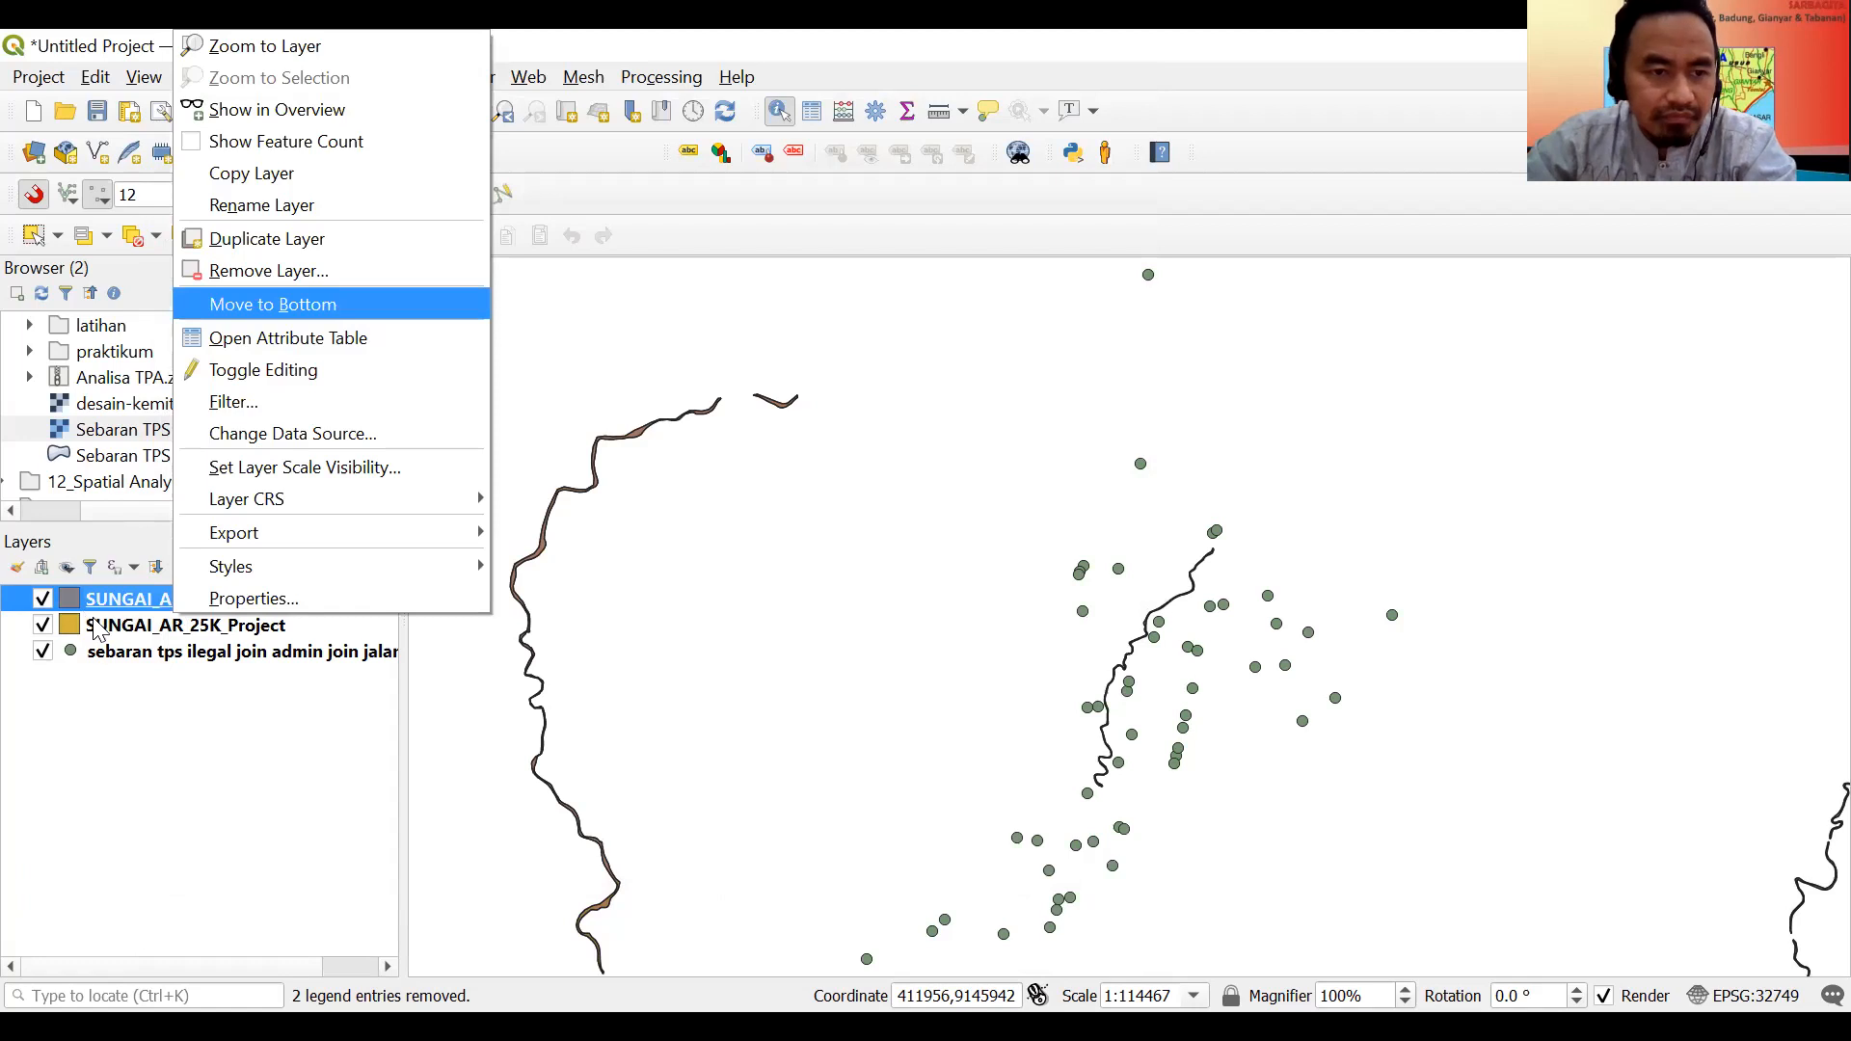
key(ctrl+d)
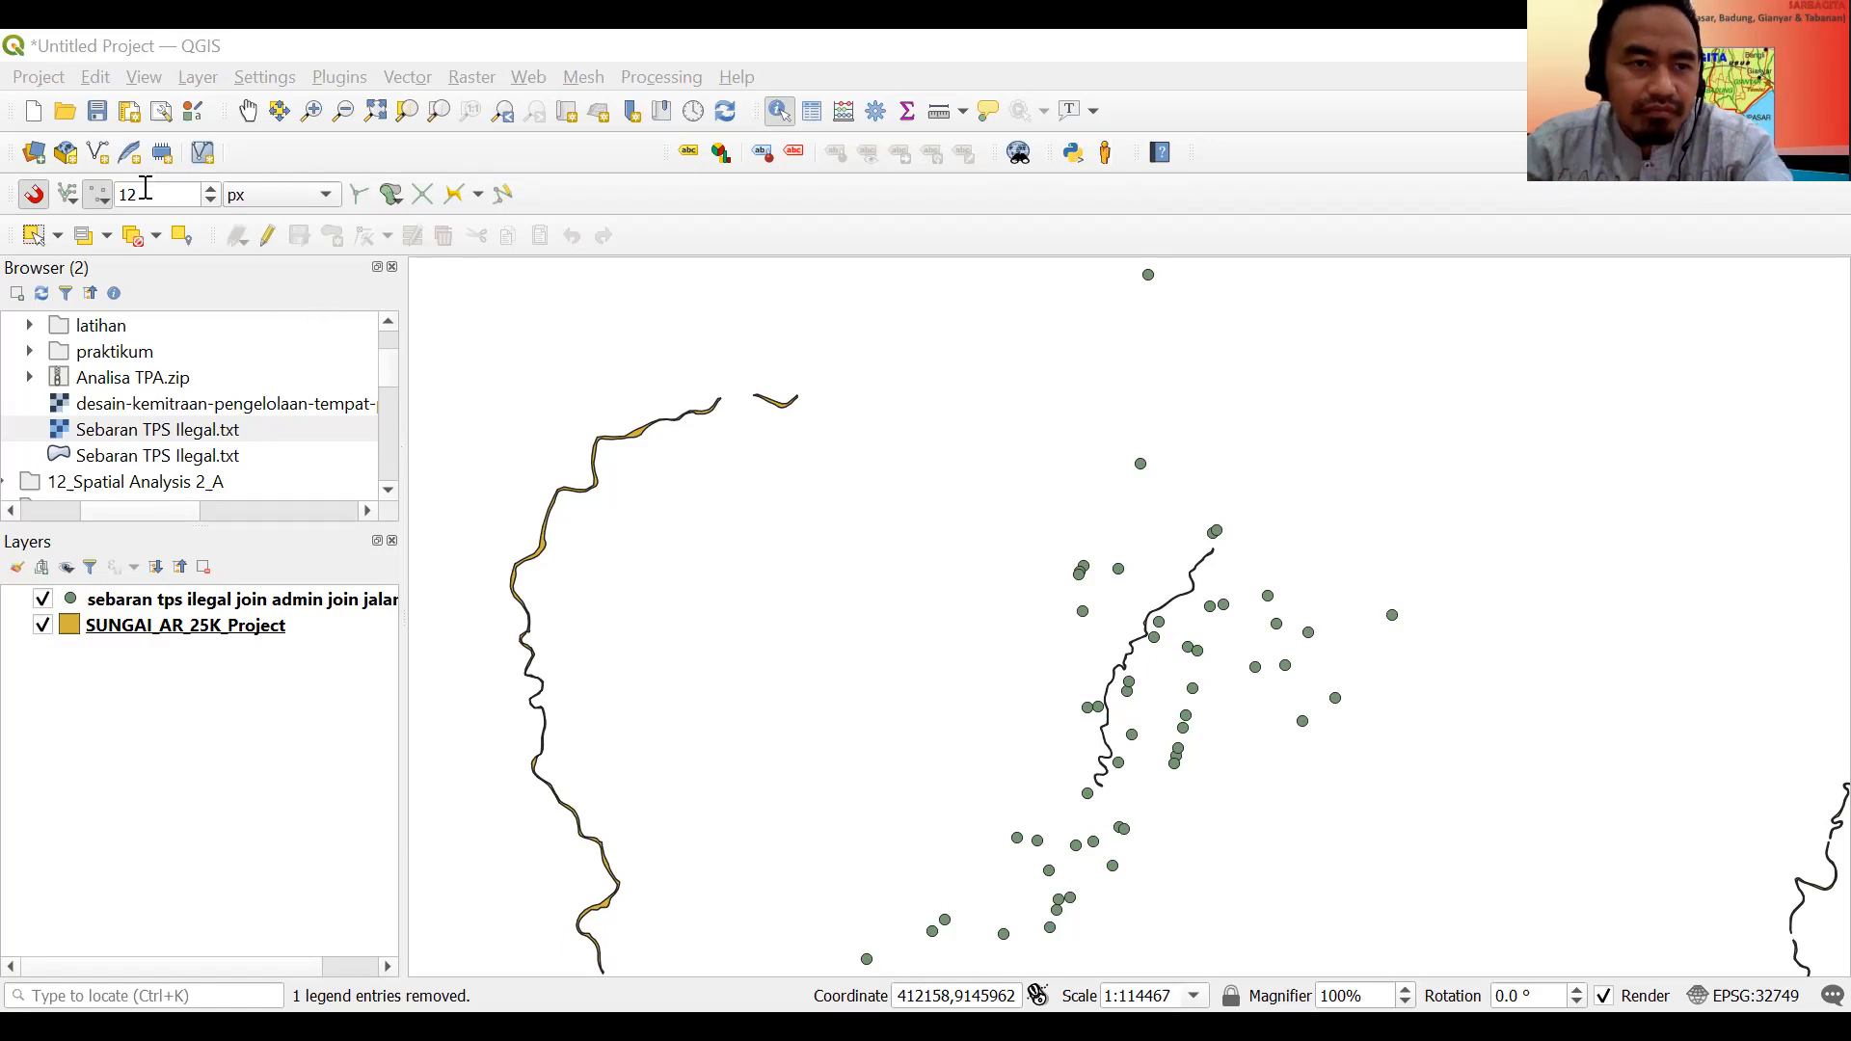
Add SUNGAI_LN_25K_Project.shp from the DATA folder to the project as a vector layer.
click(48, 164)
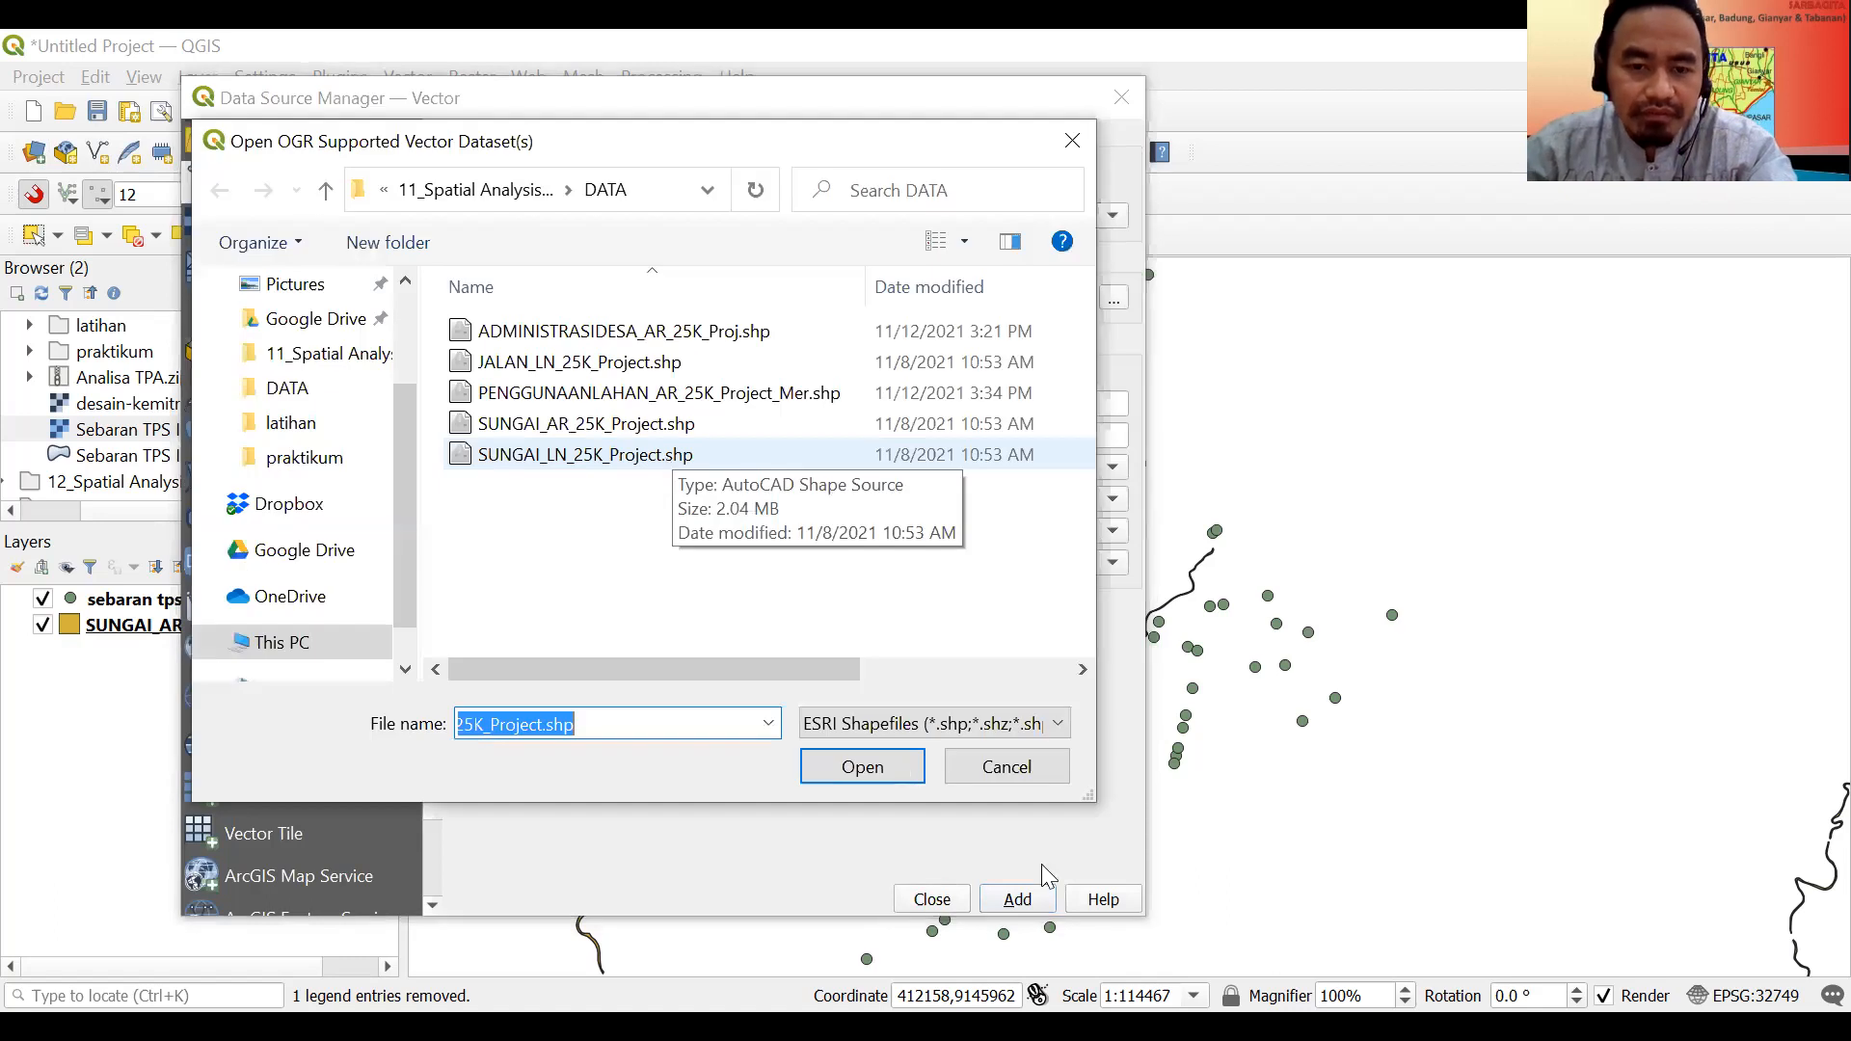
key(Return)
key(Return)
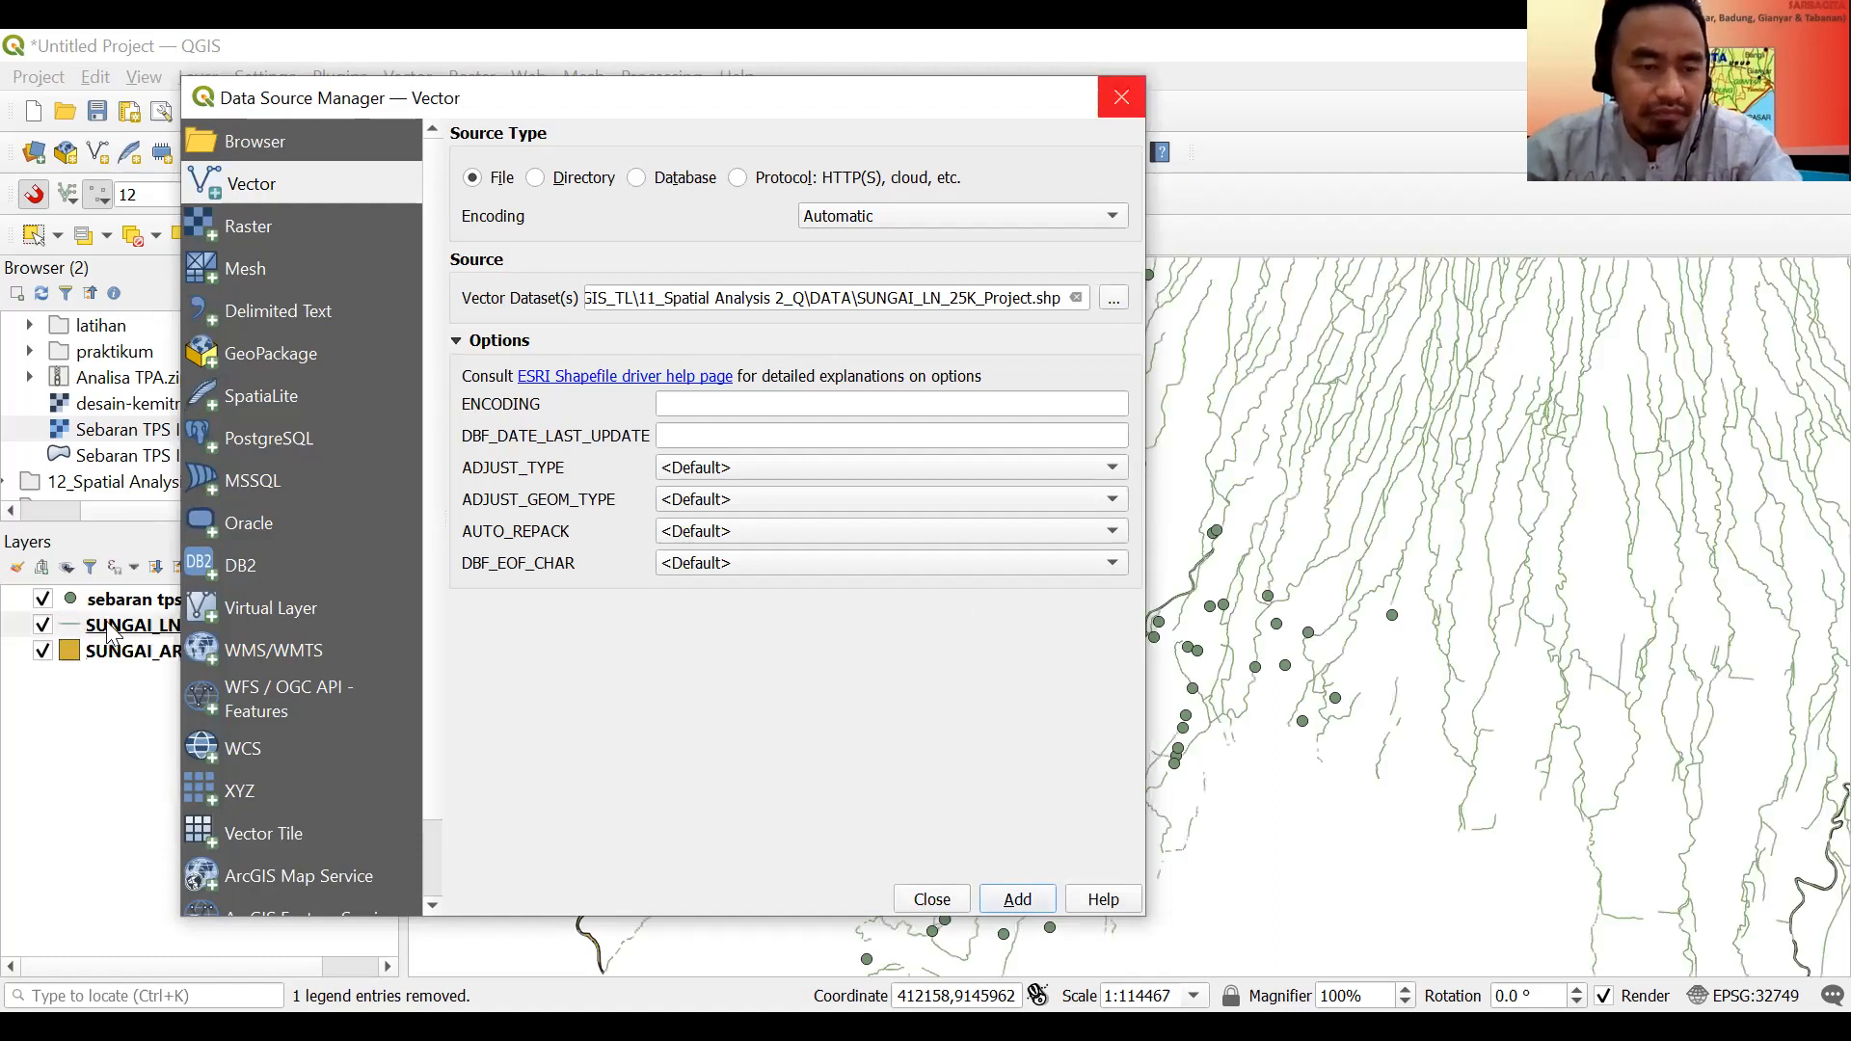
key(Escape)
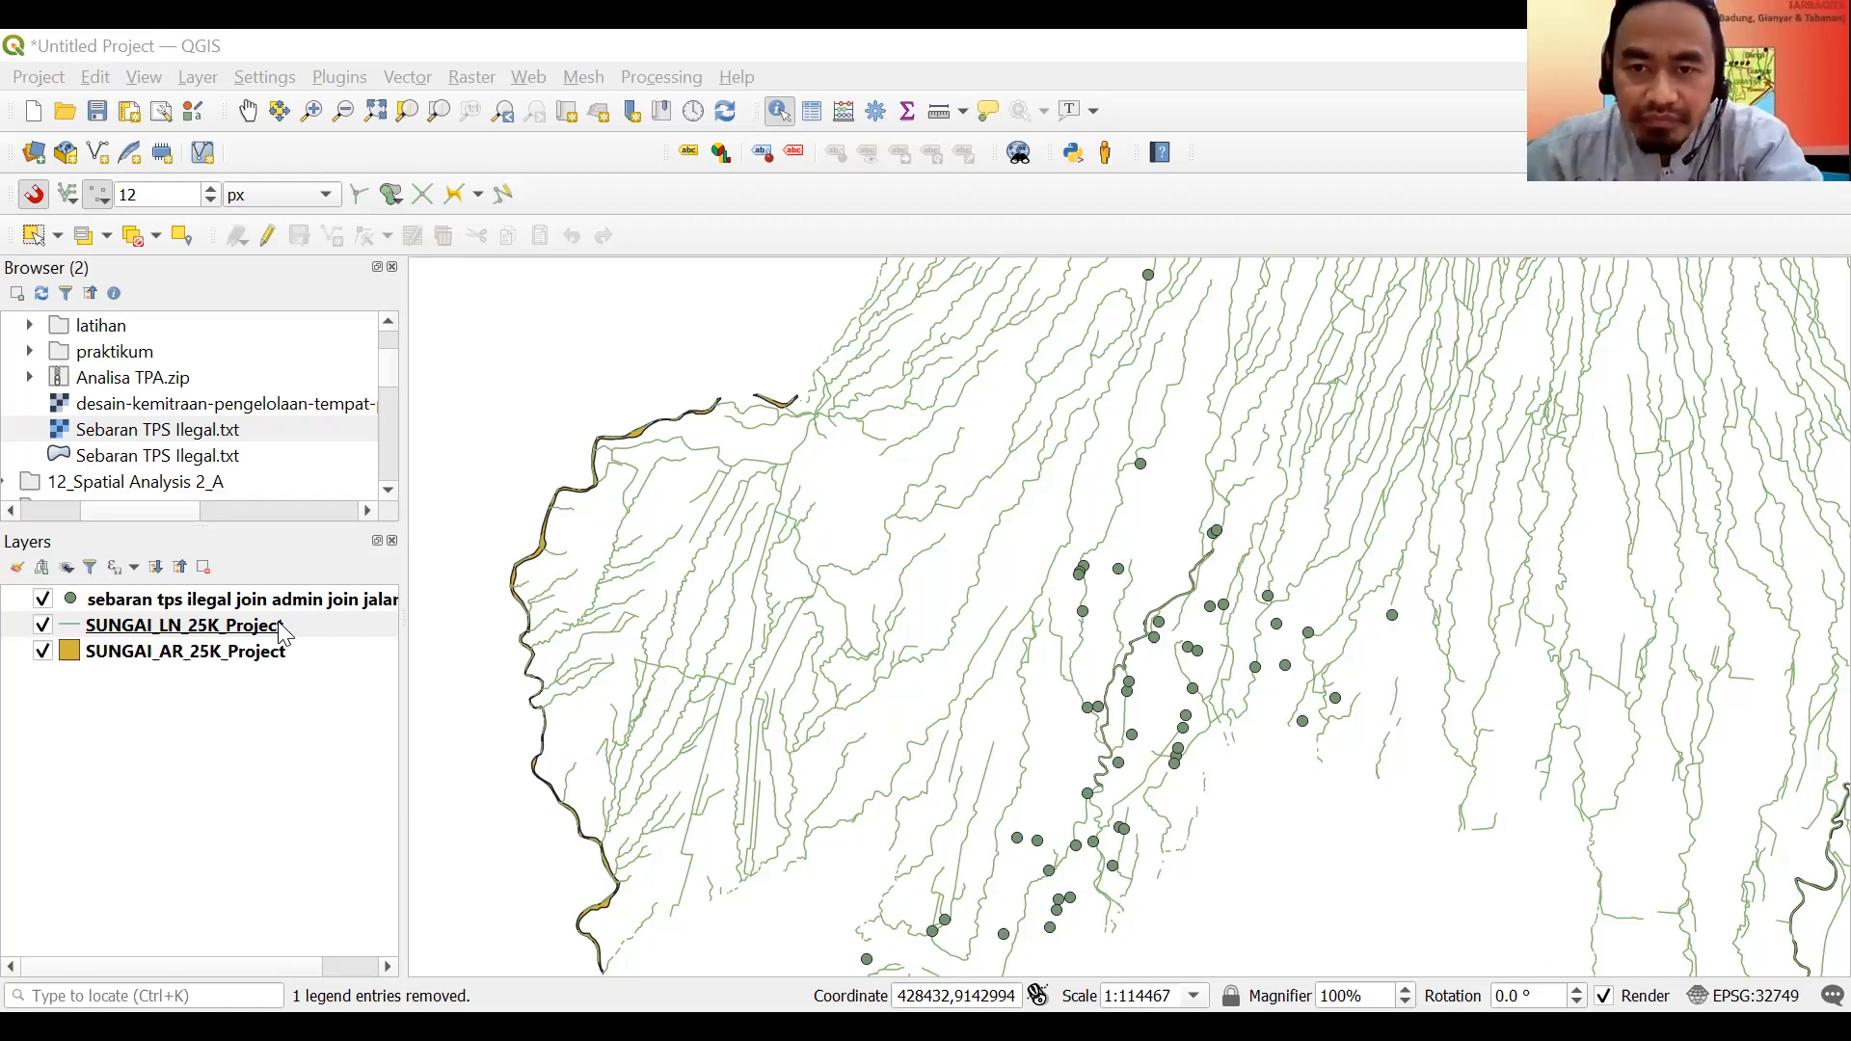
Set up a Buffer with SUNGAI_LN_25K_Project as the input layer and a distance of 10 meters.
click(420, 75)
mouse_move(518, 108)
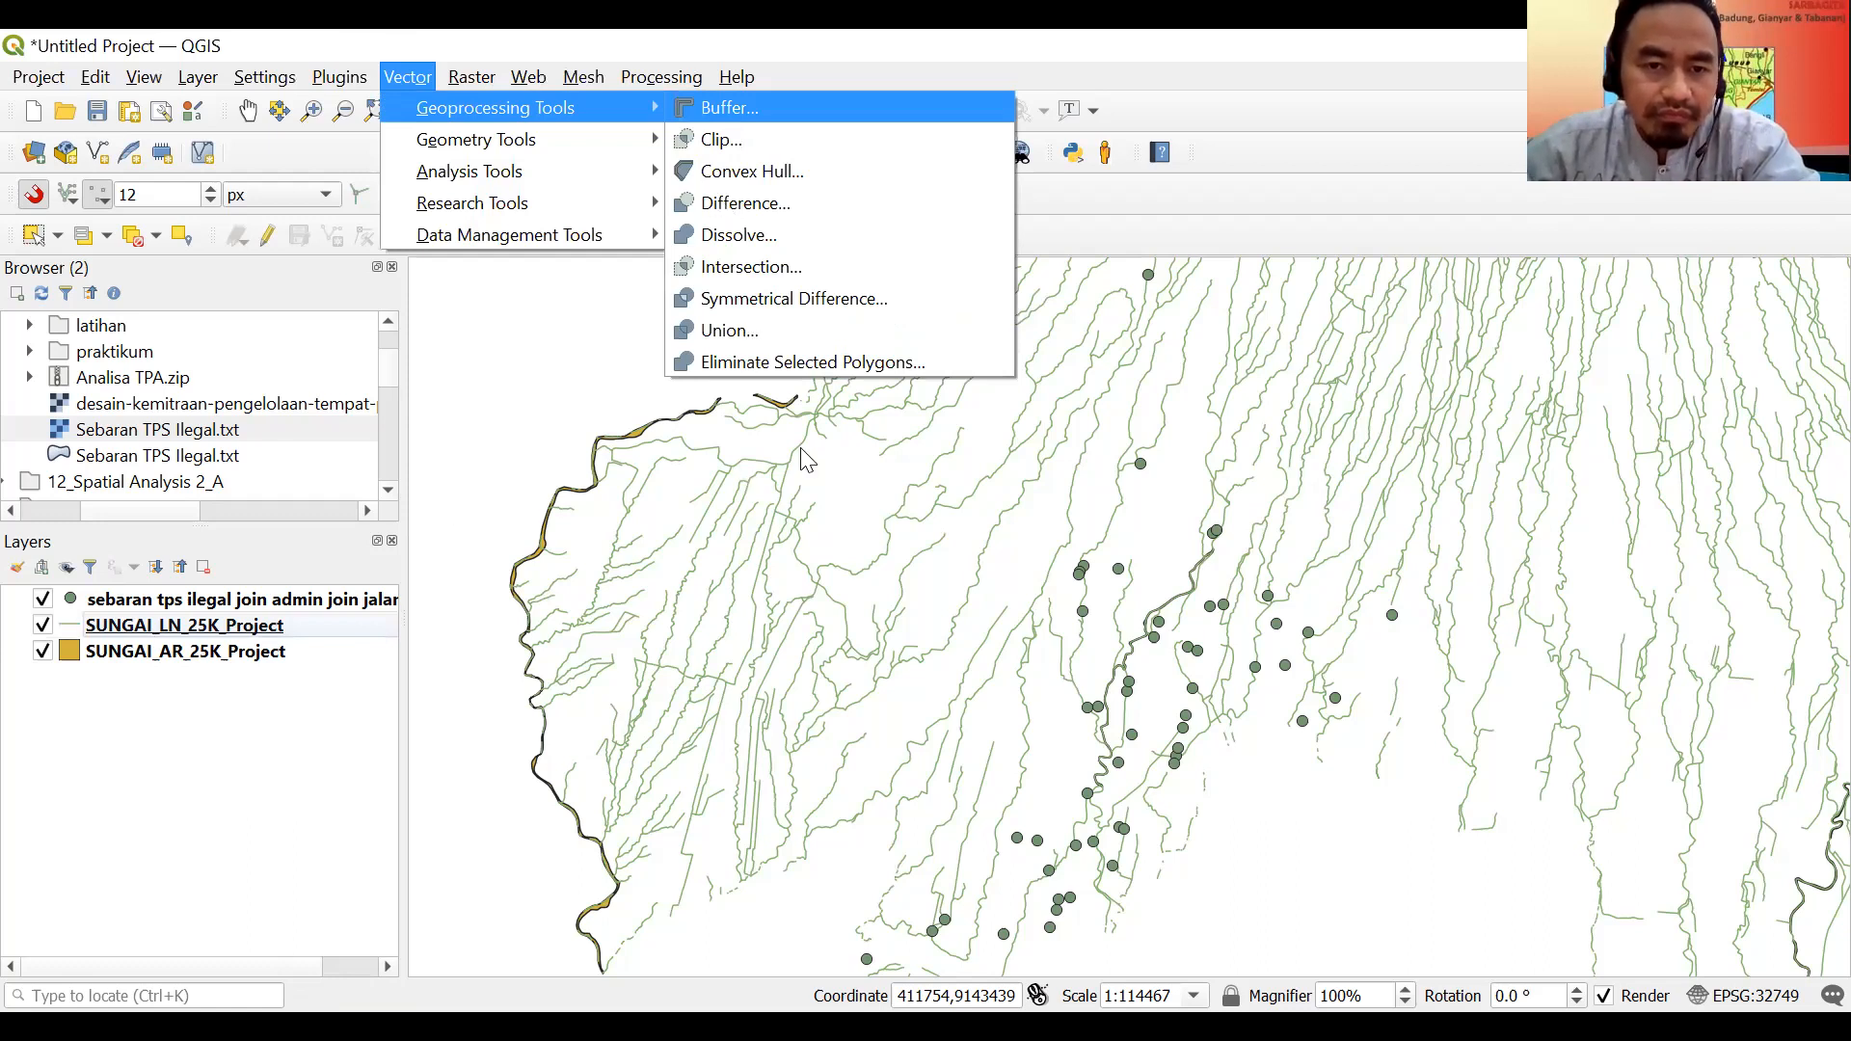
key(Return)
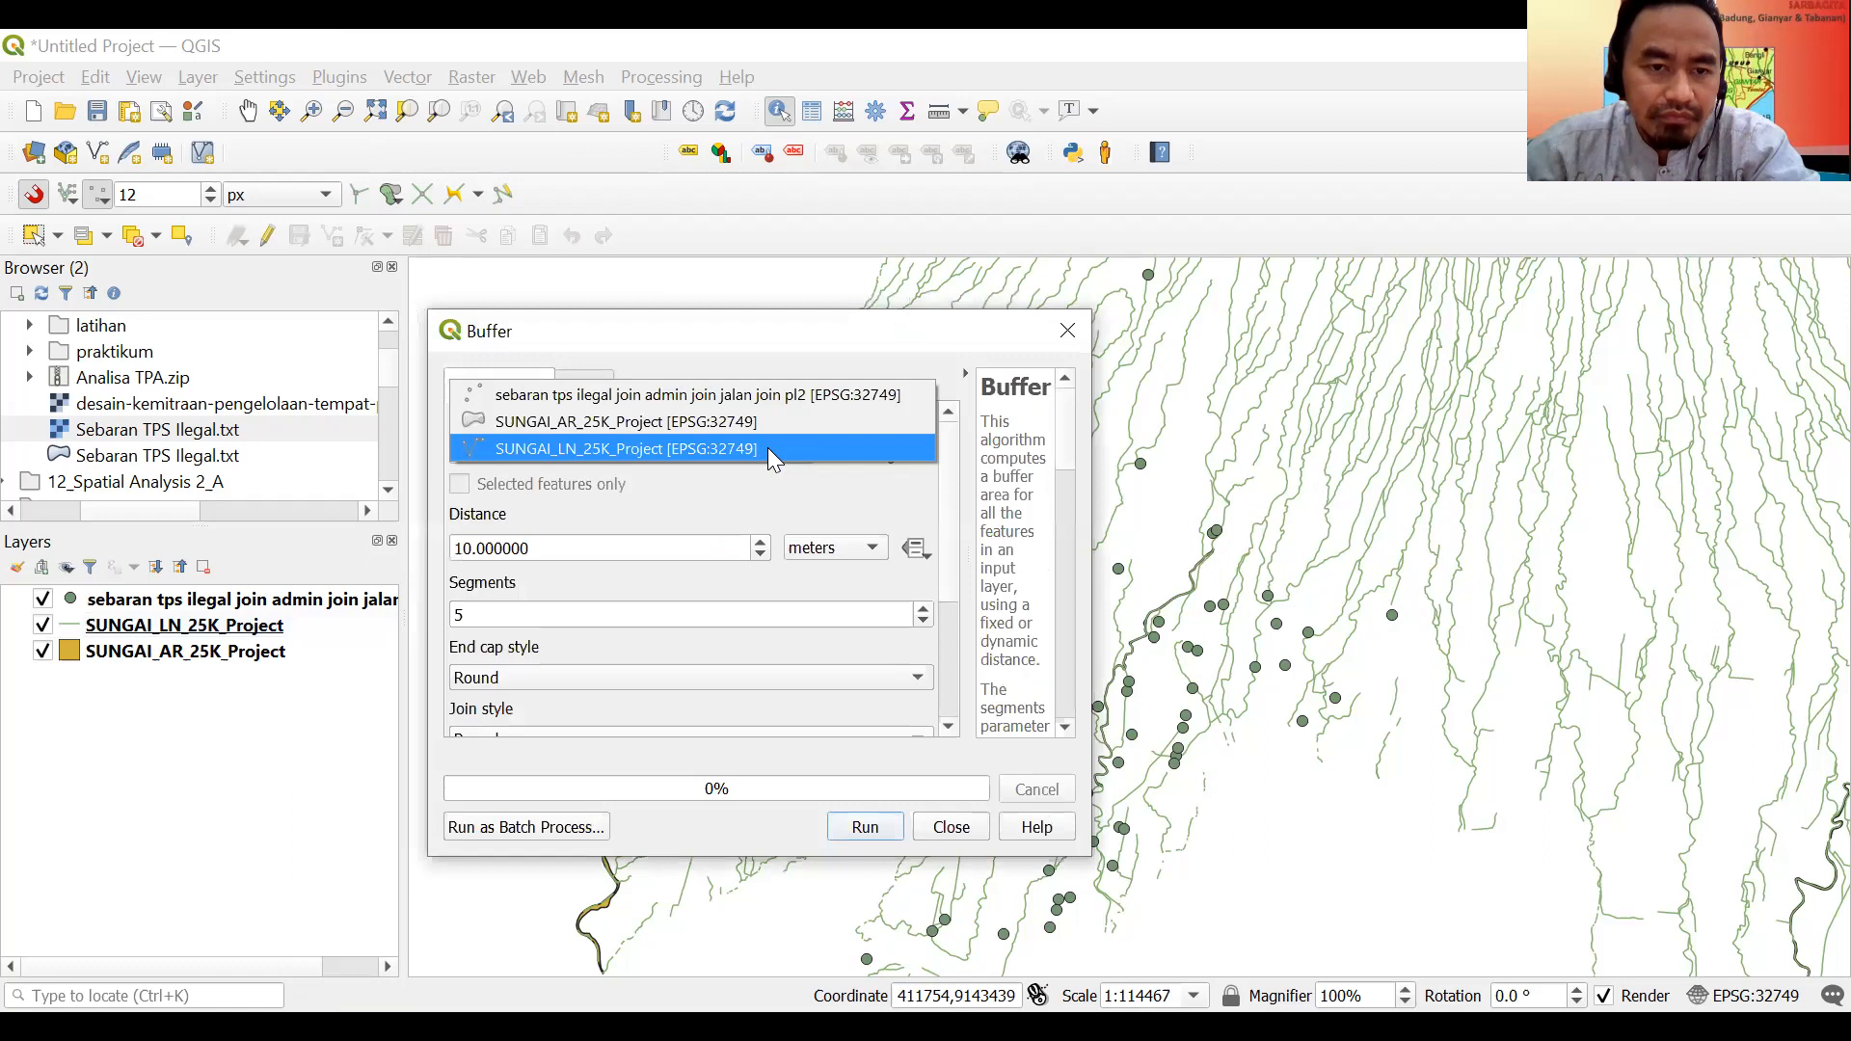
click(980, 663)
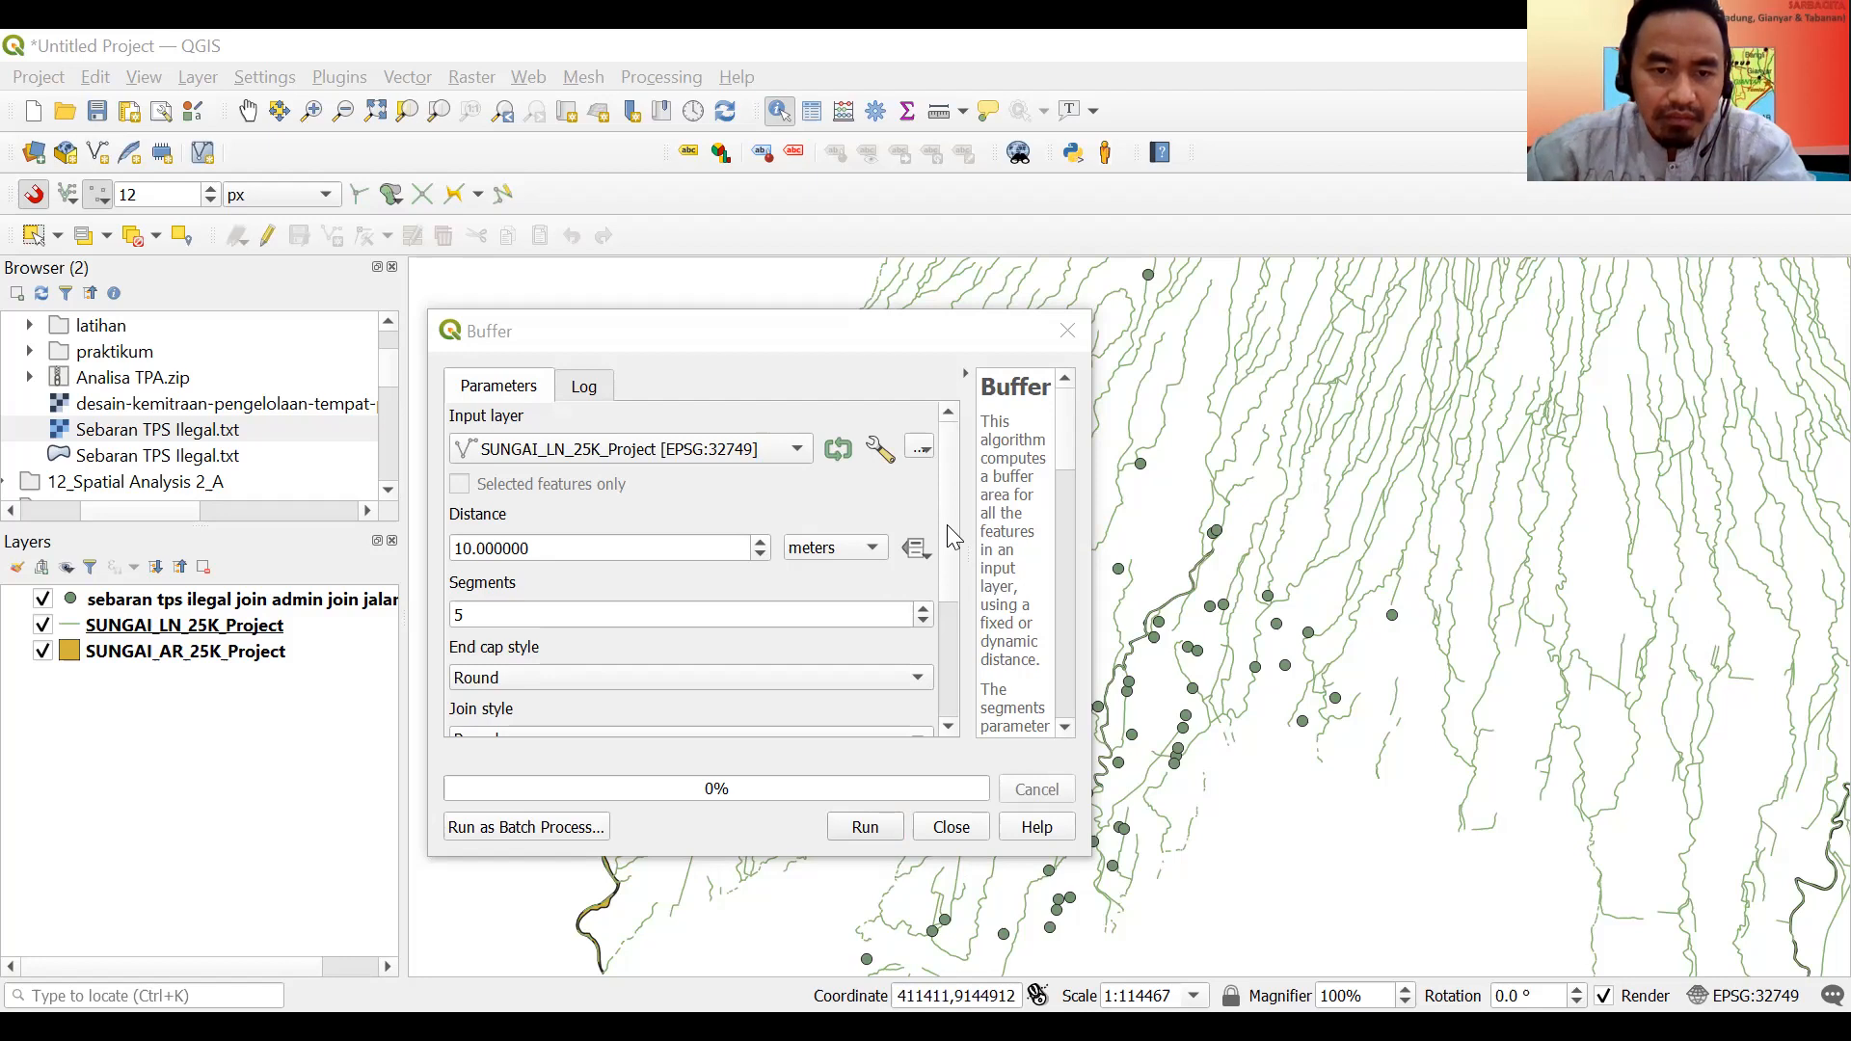
Set the buffer output to the shapefile buffer sungai 10m in the praktikum folder and run the Buffer.
scroll(933, 629, down, 3)
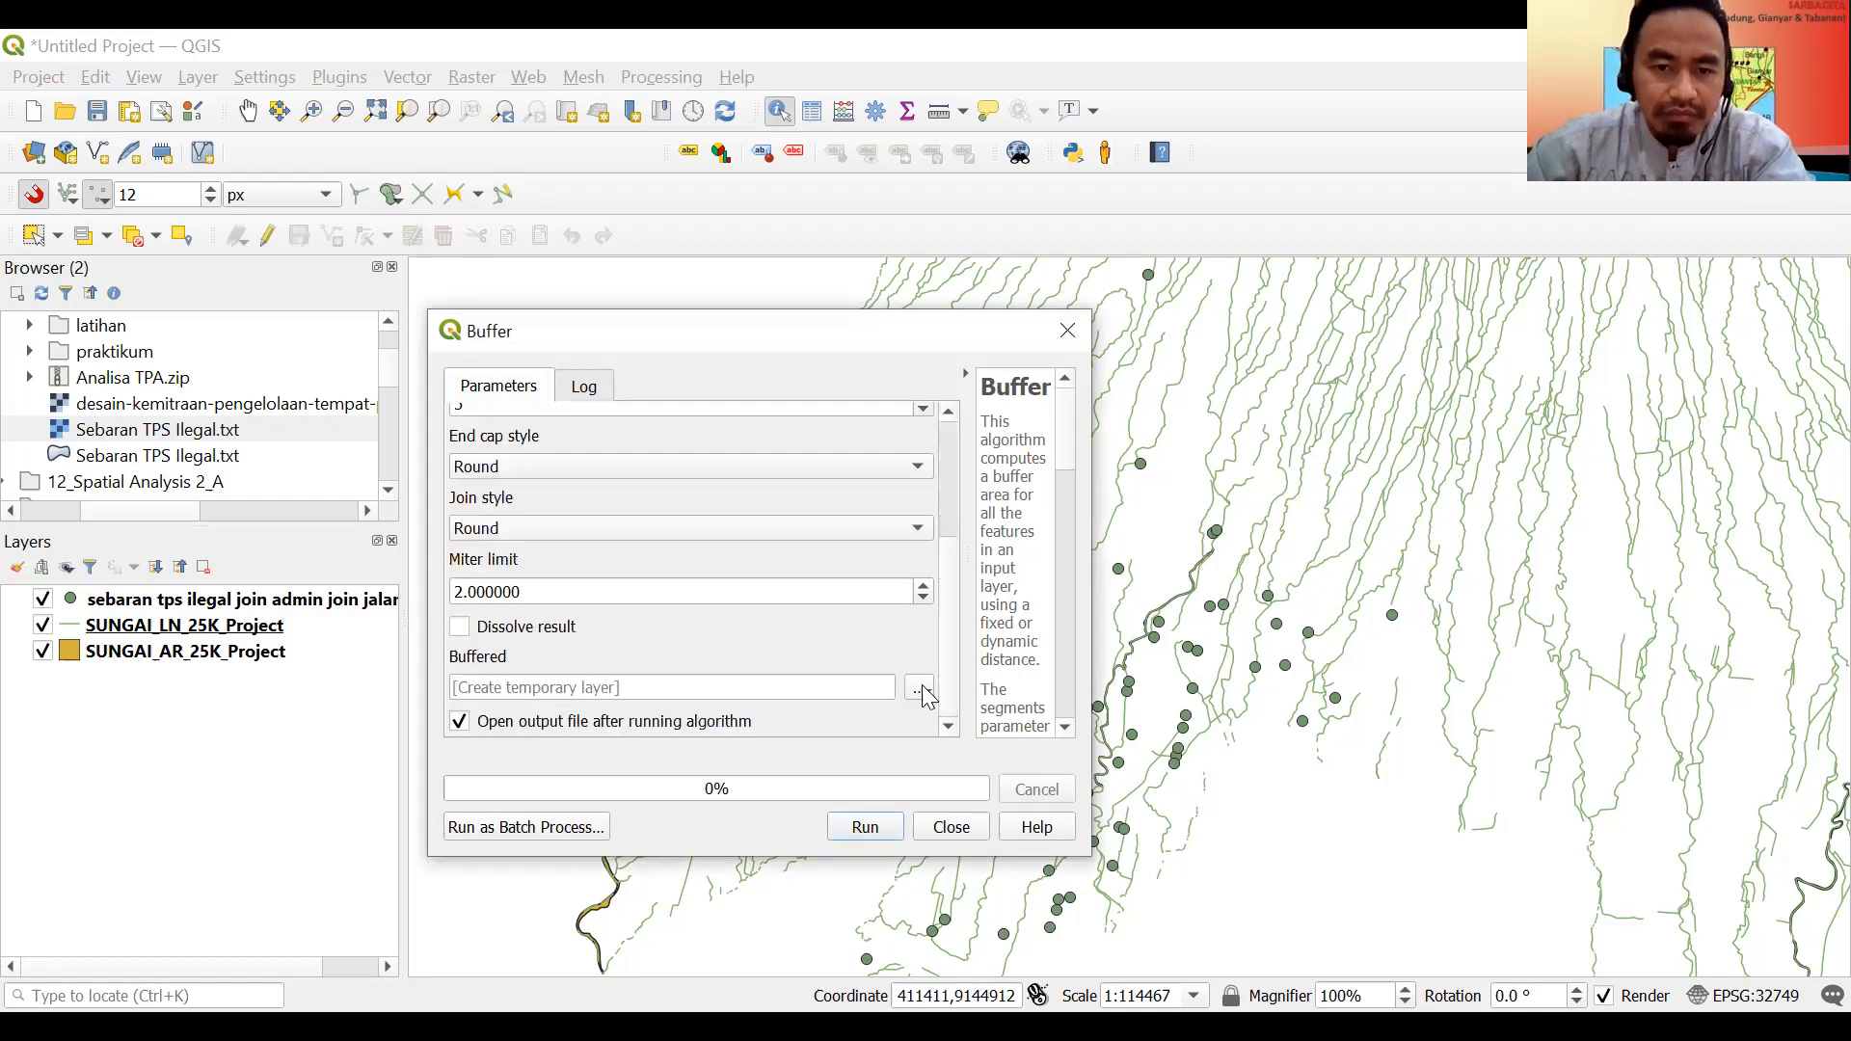
click(924, 684)
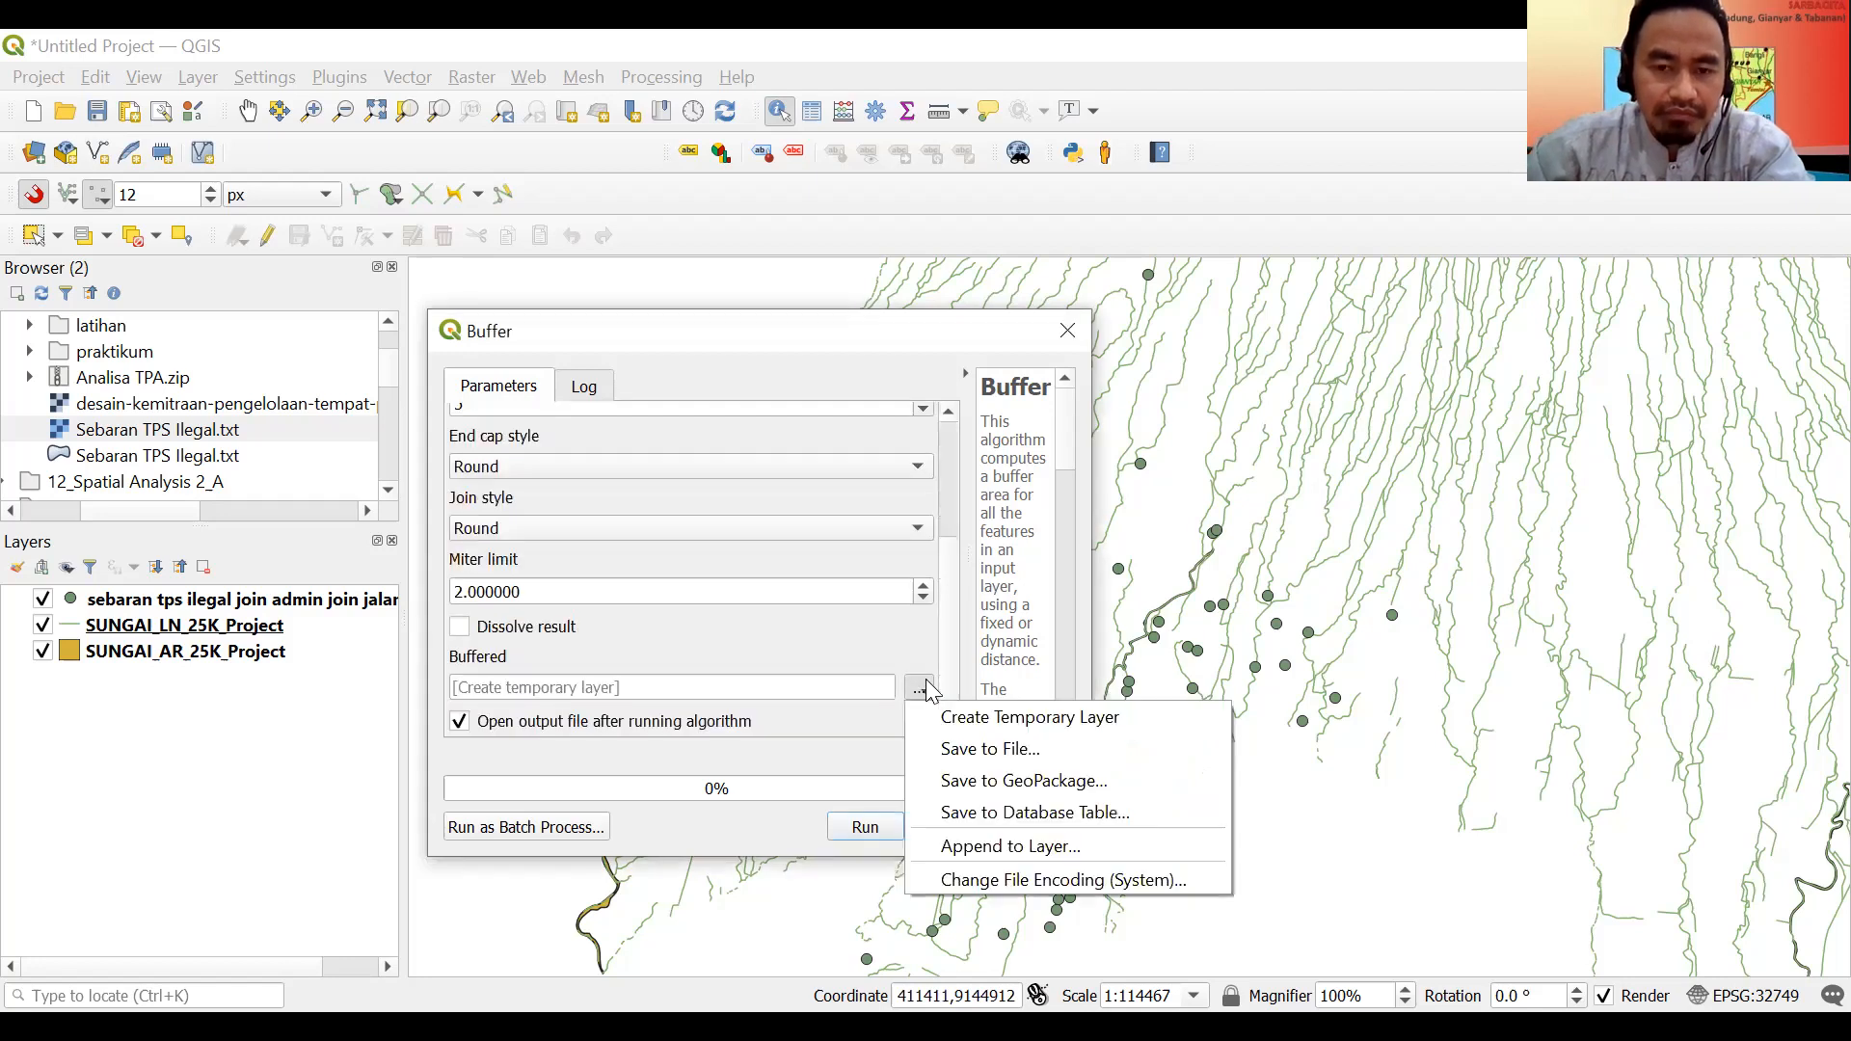
click(992, 751)
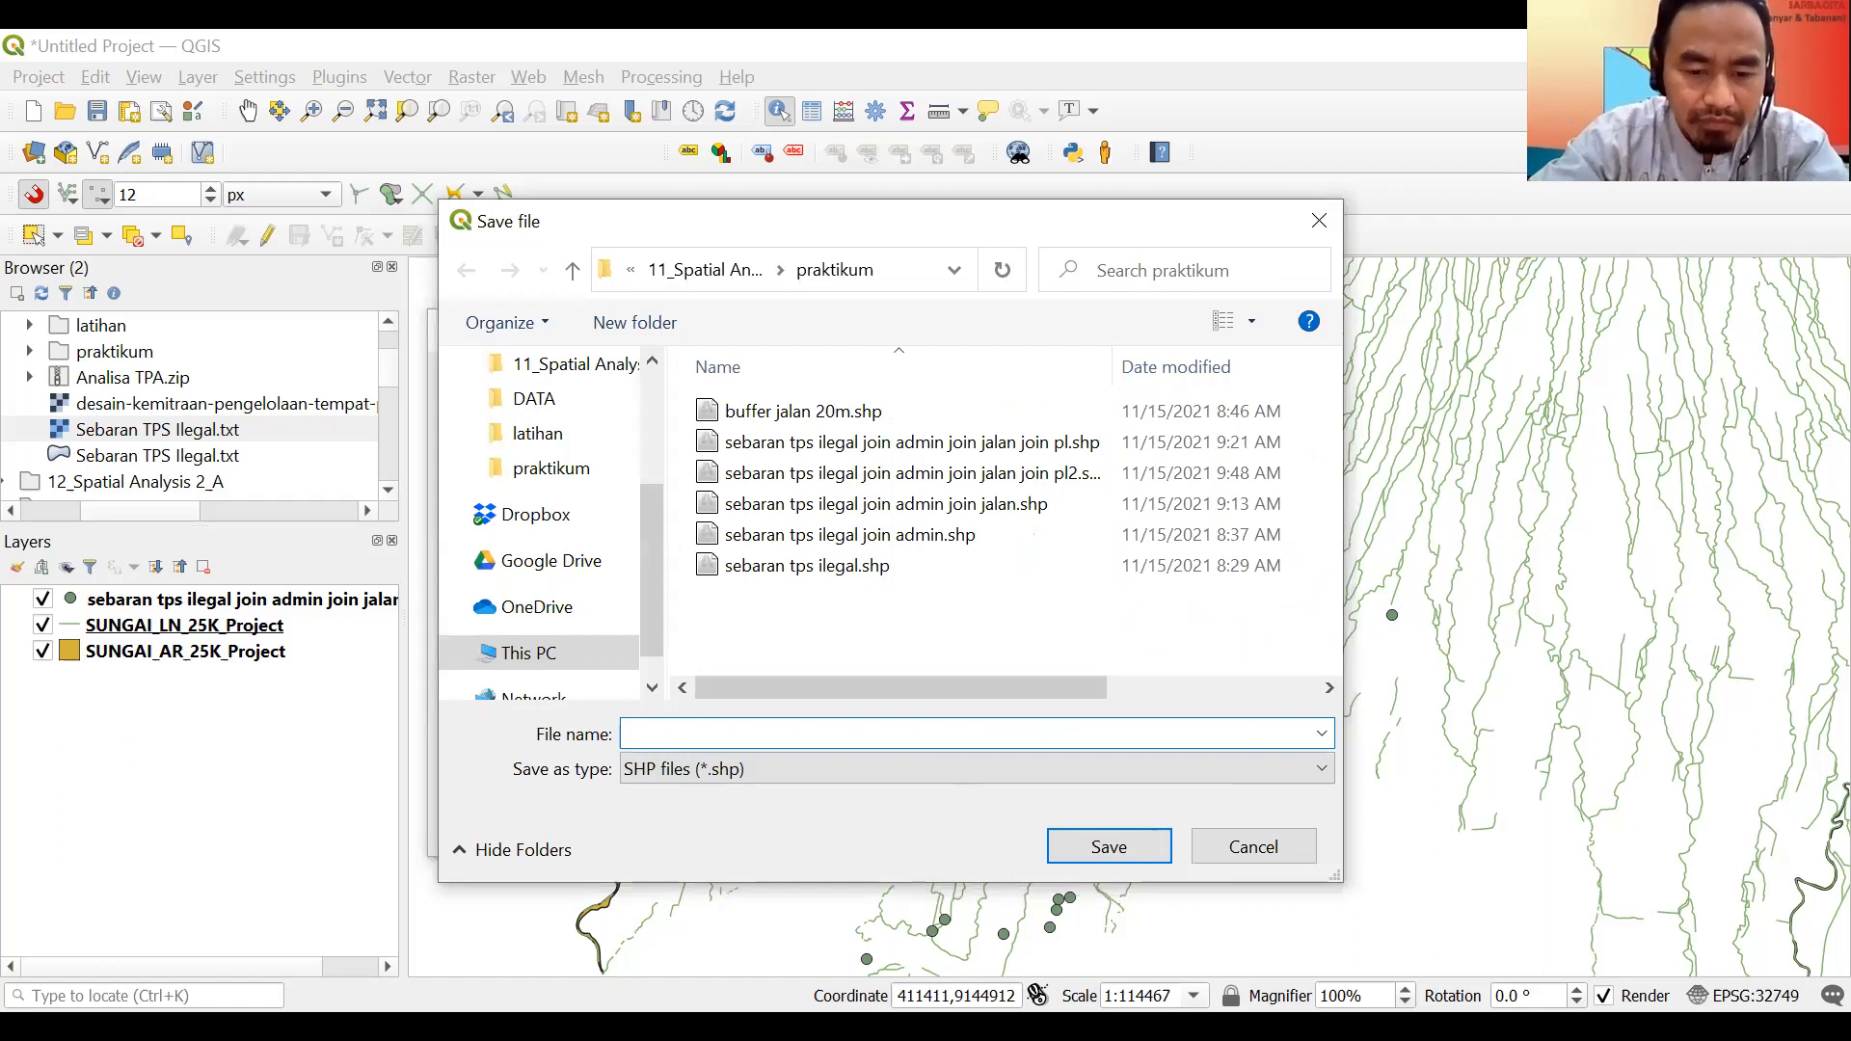
text(buffer sungai 10m)
key(Tab)
click(1109, 847)
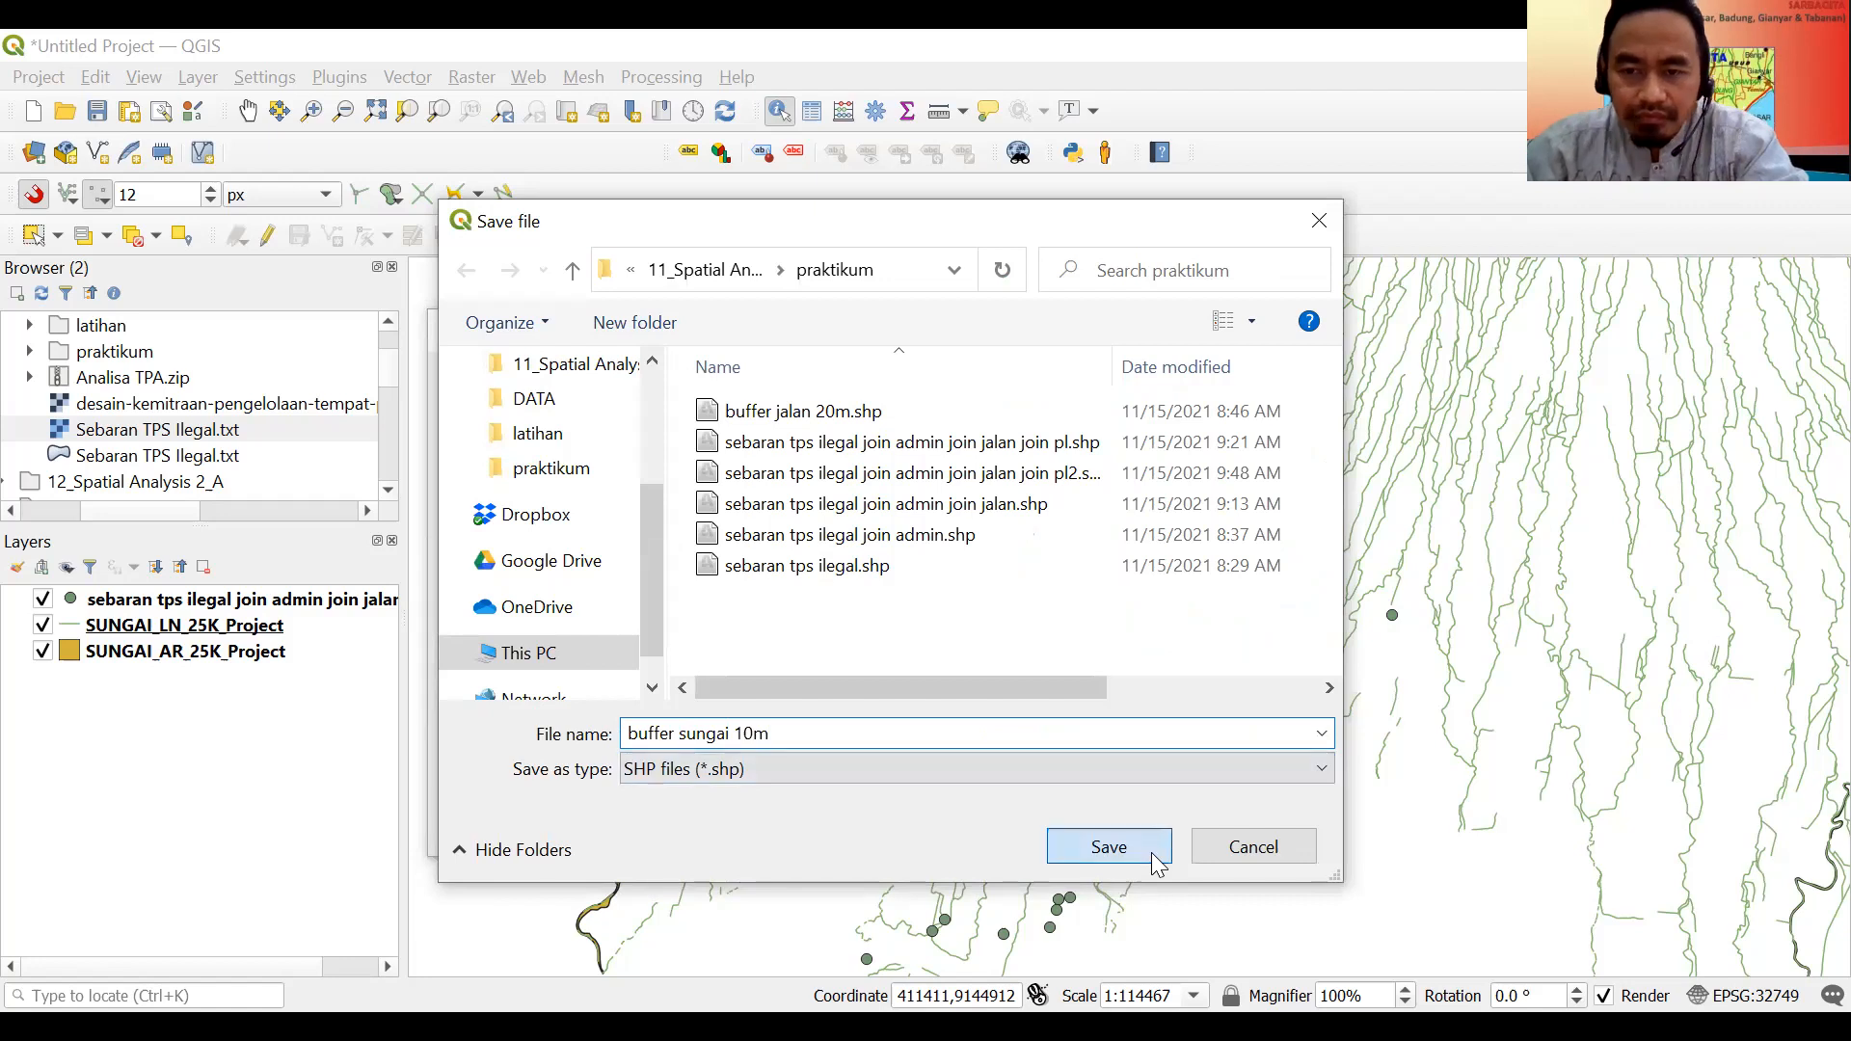
click(1109, 848)
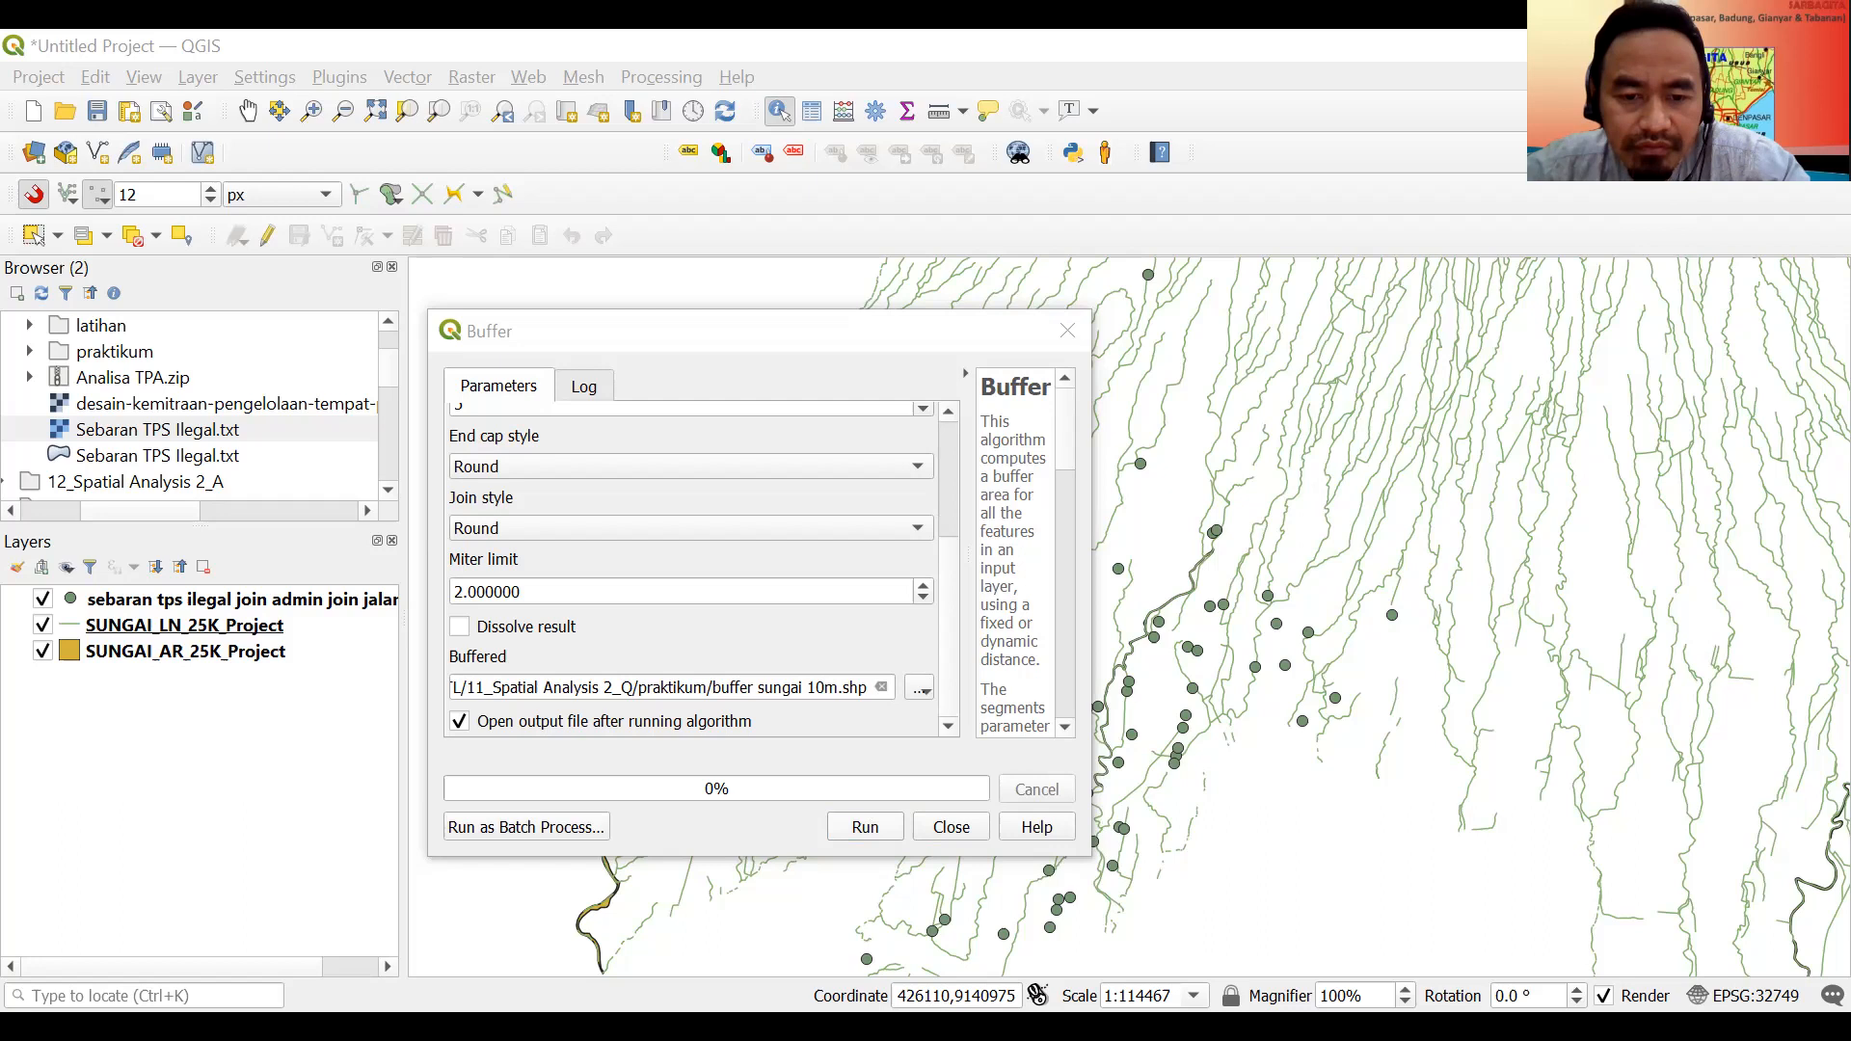
click(865, 826)
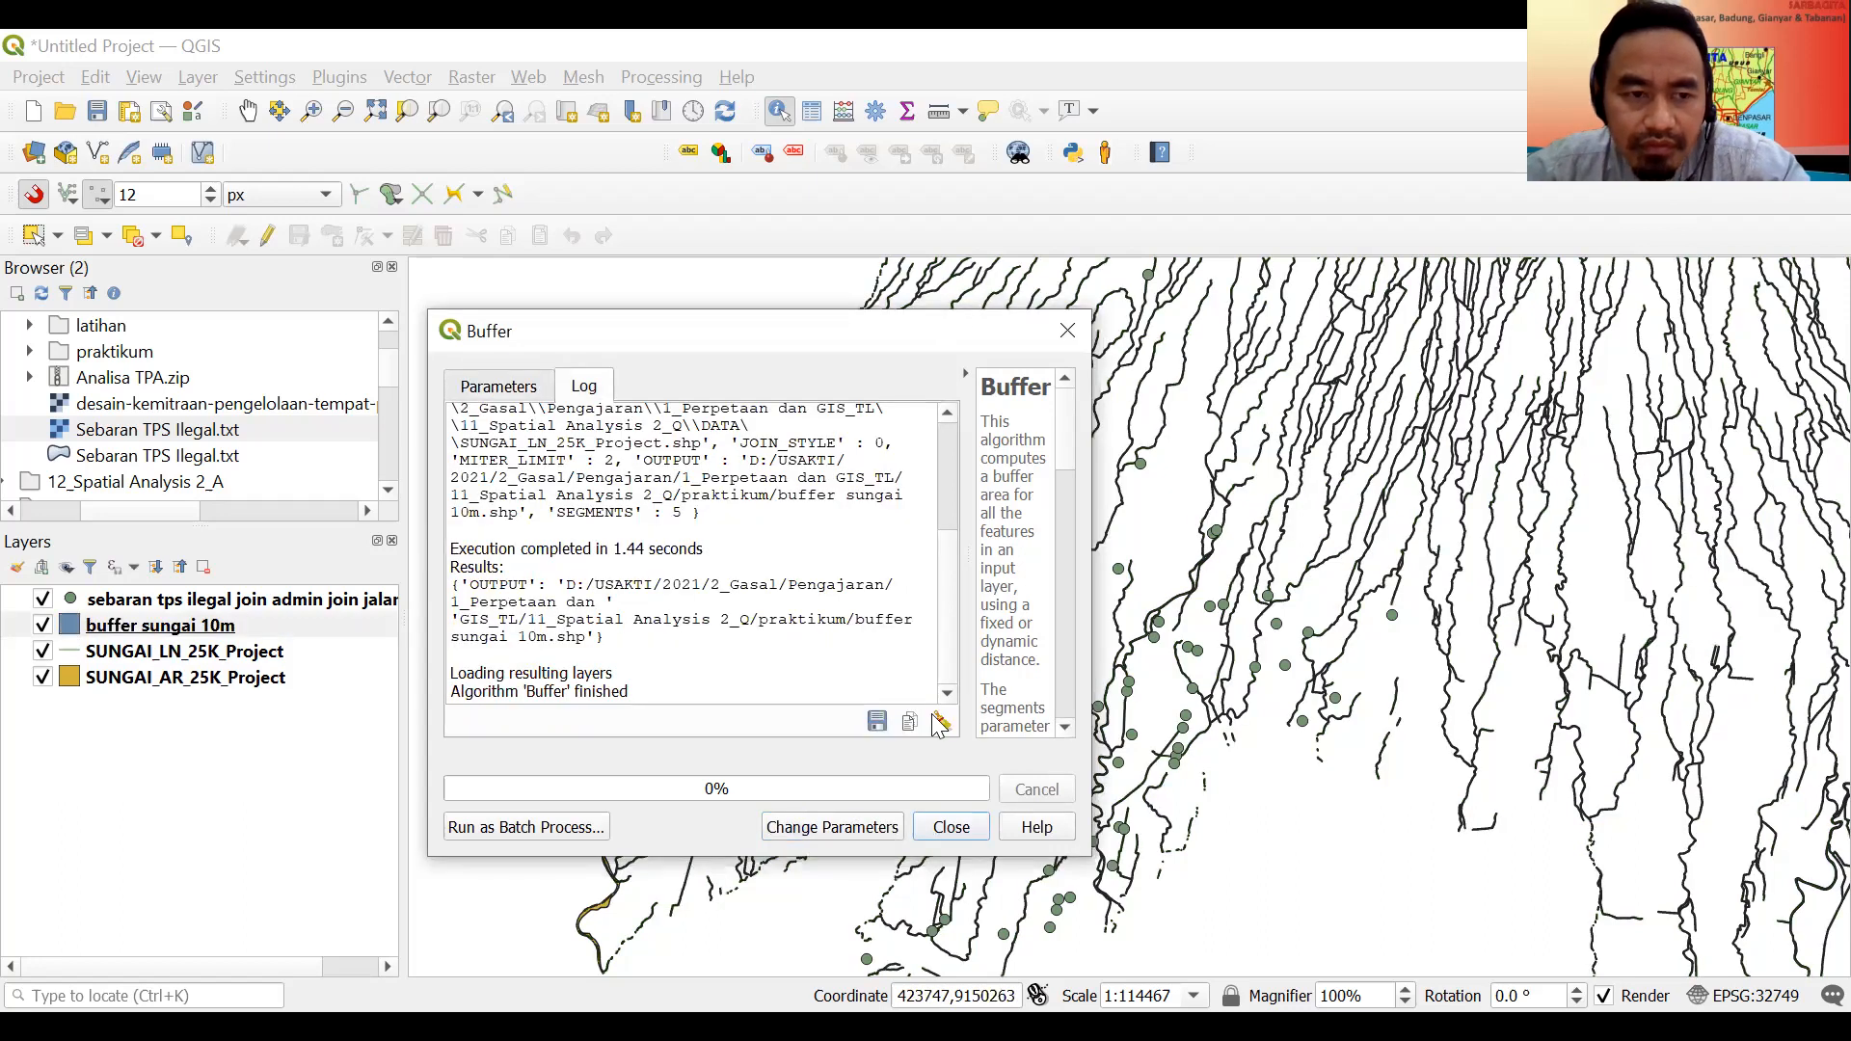
click(85, 631)
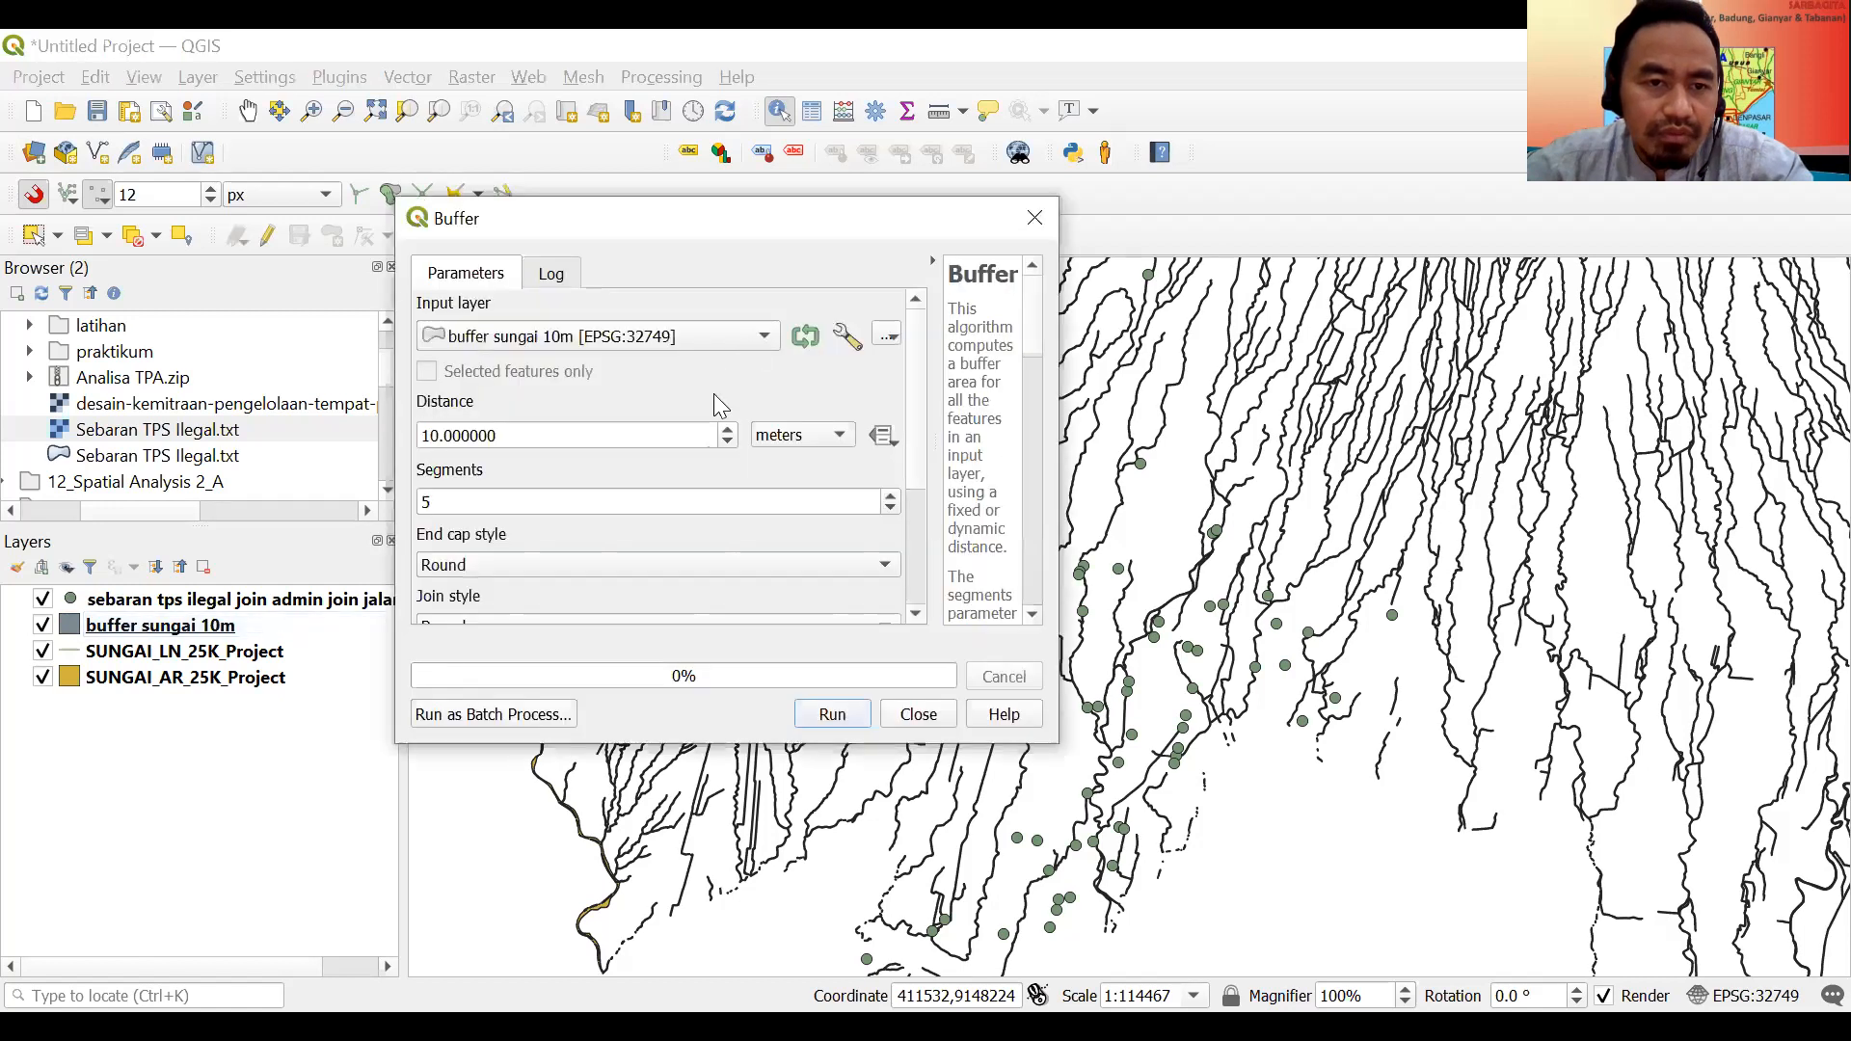
click(713, 336)
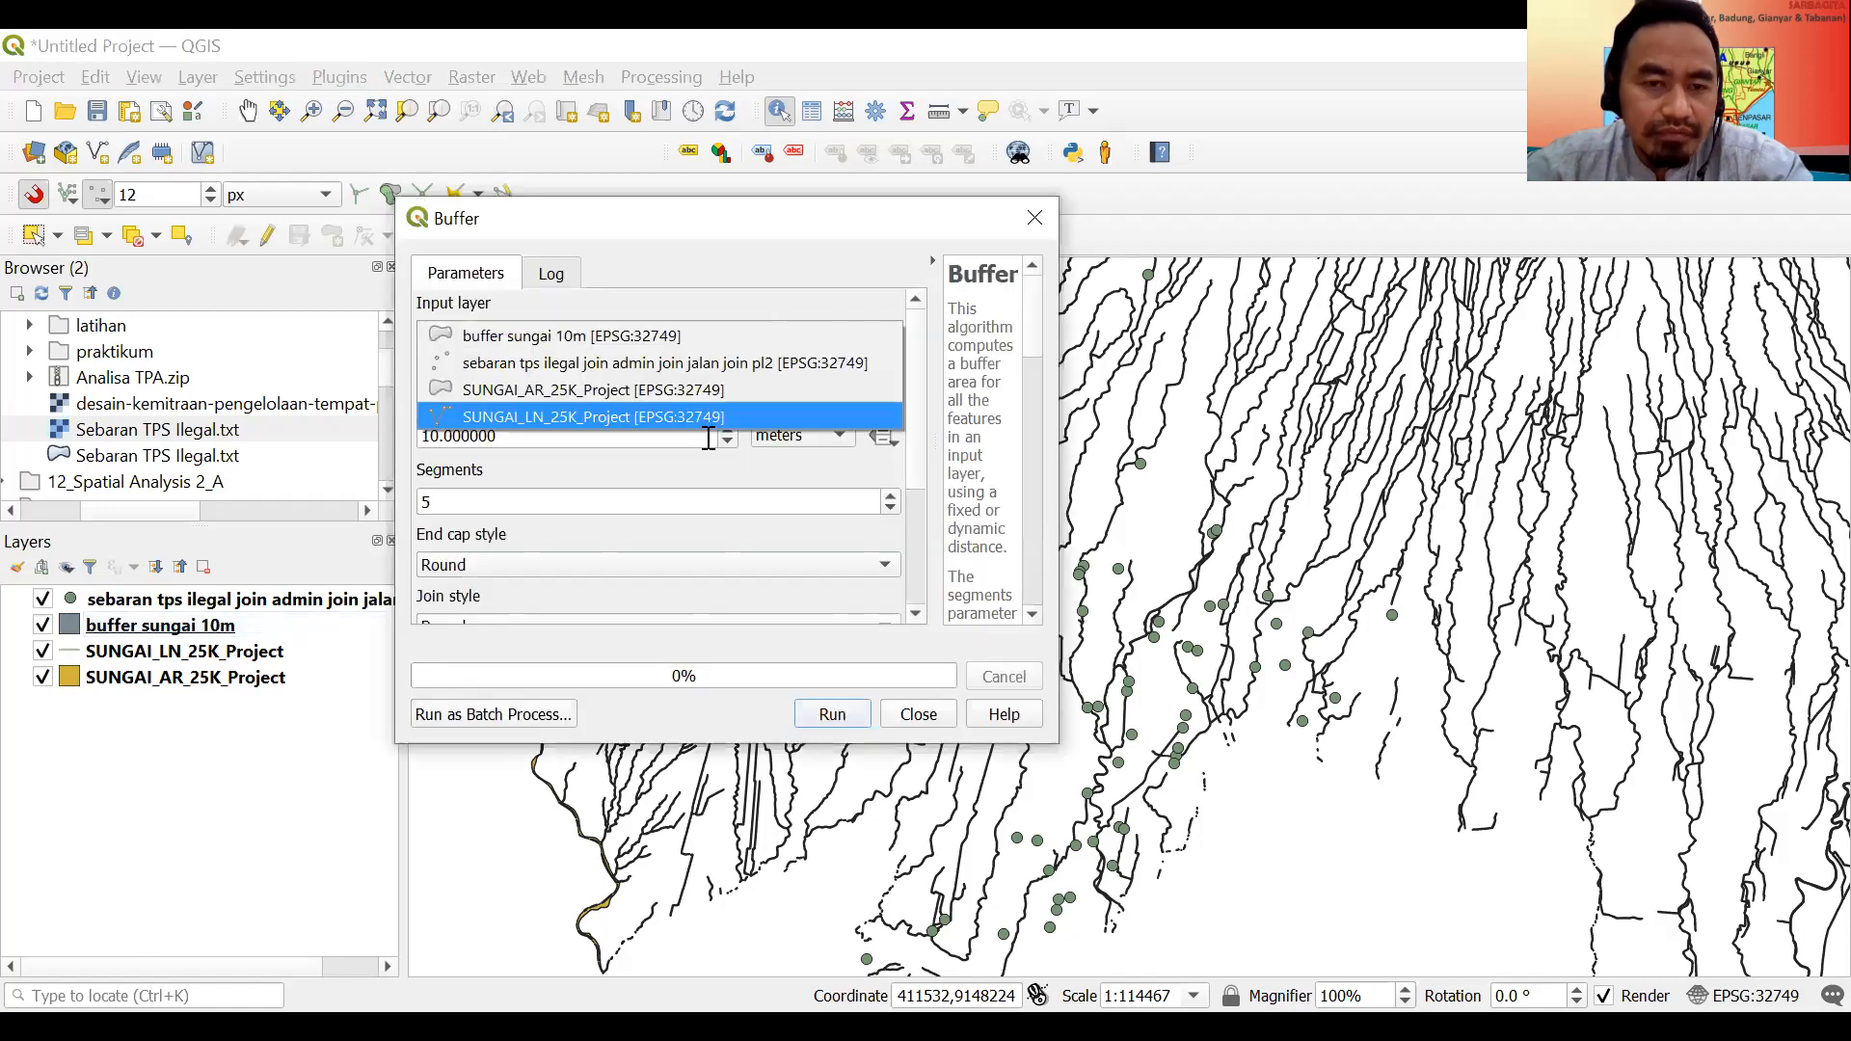
click(678, 427)
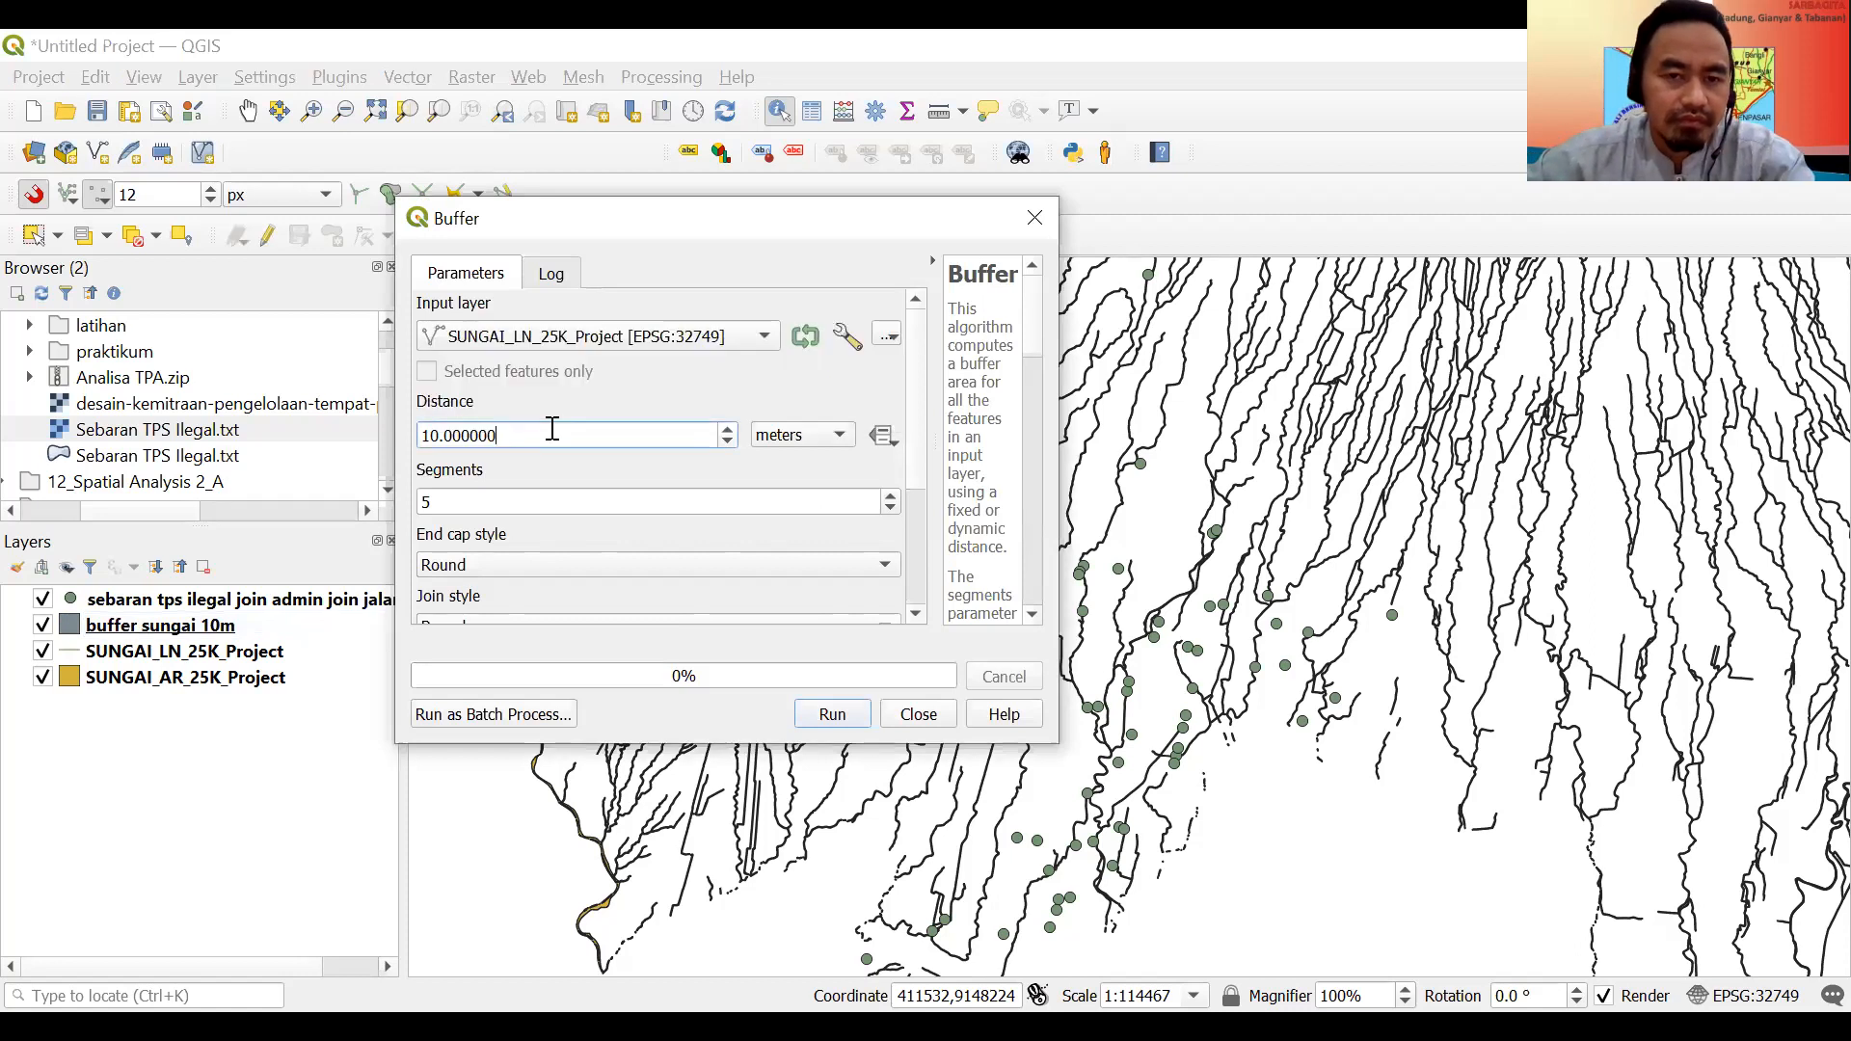
double_click(449, 434)
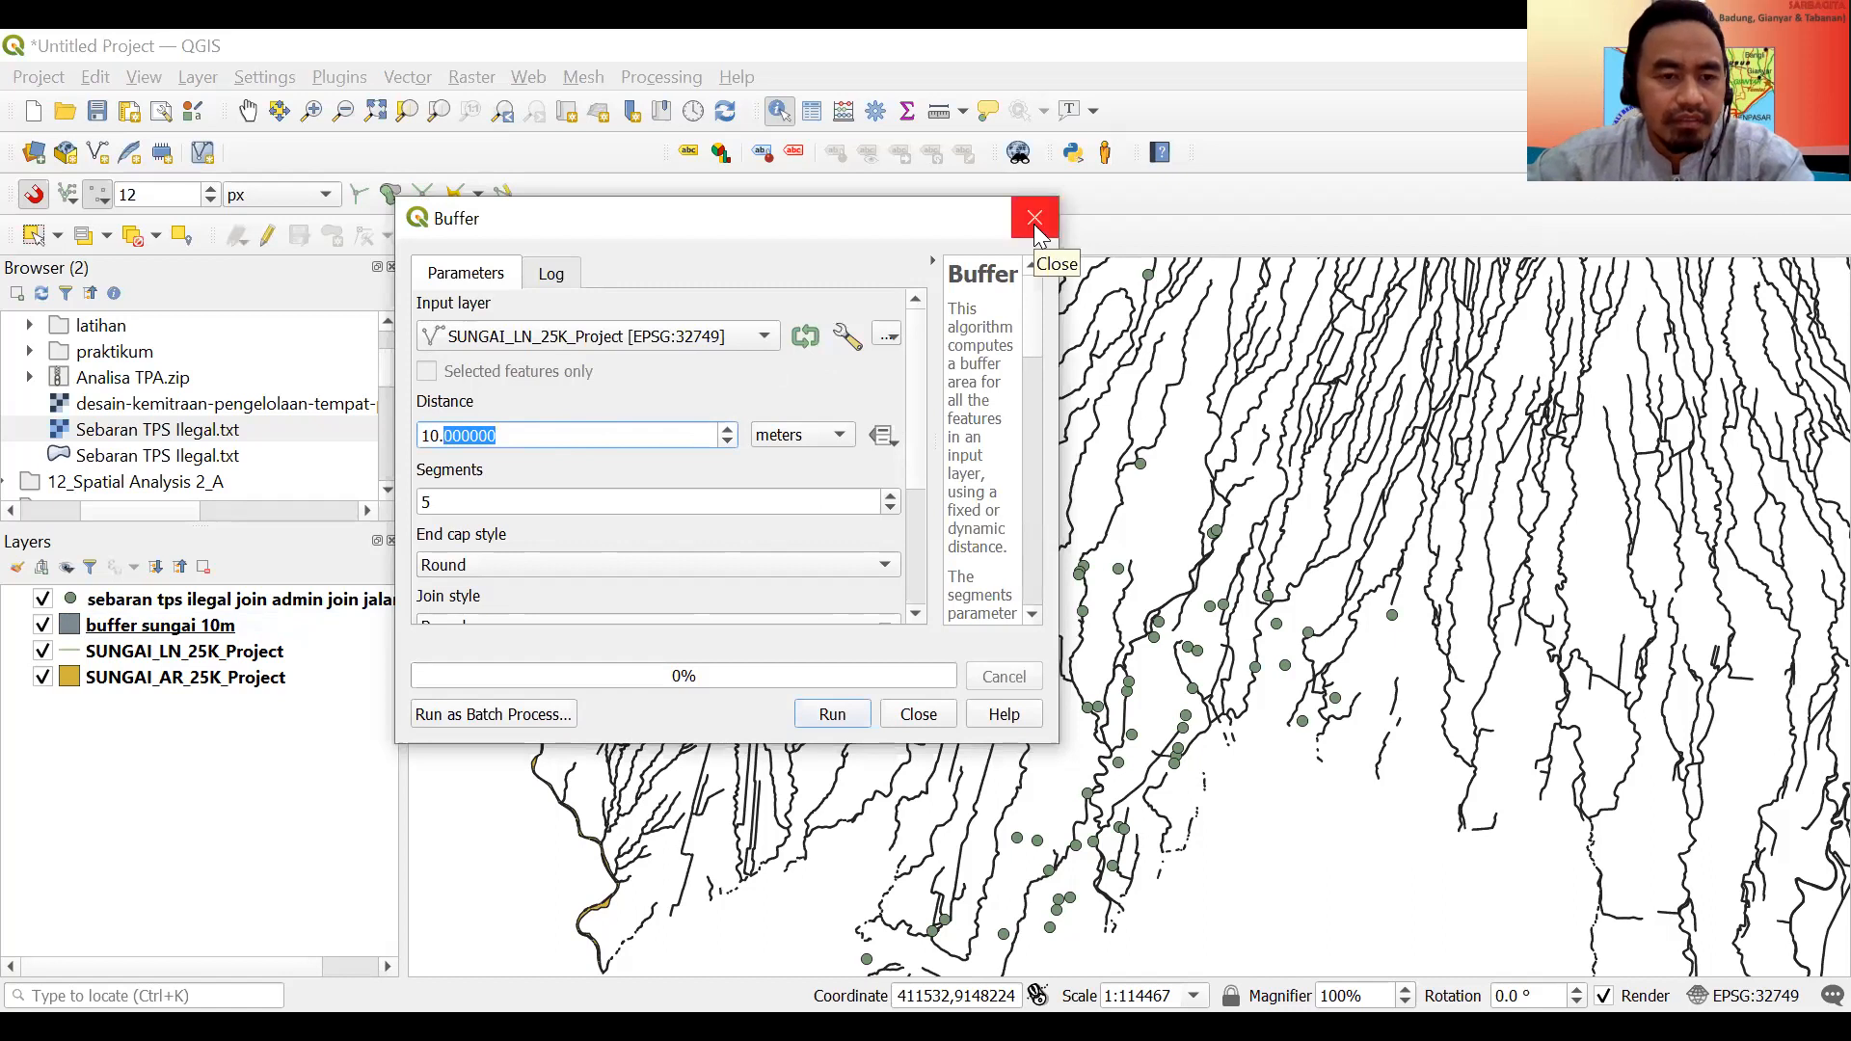
click(1034, 218)
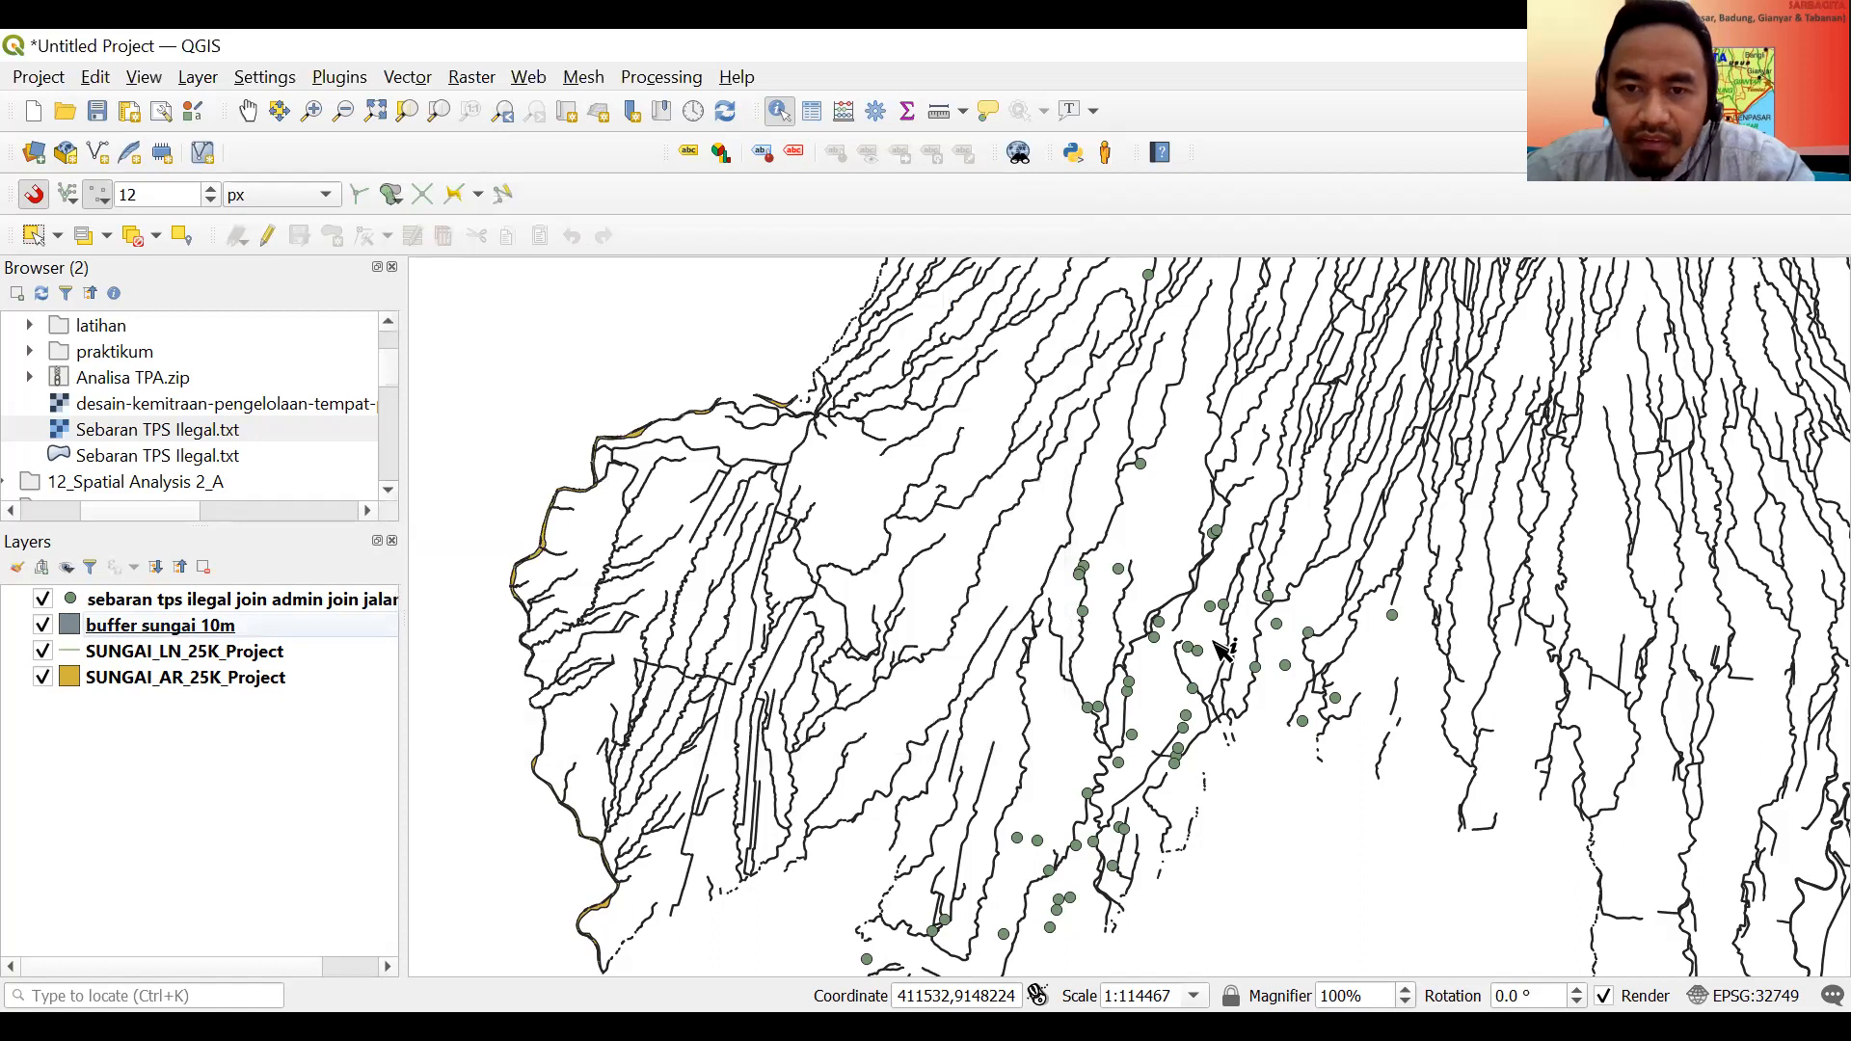
key(alt+Tab)
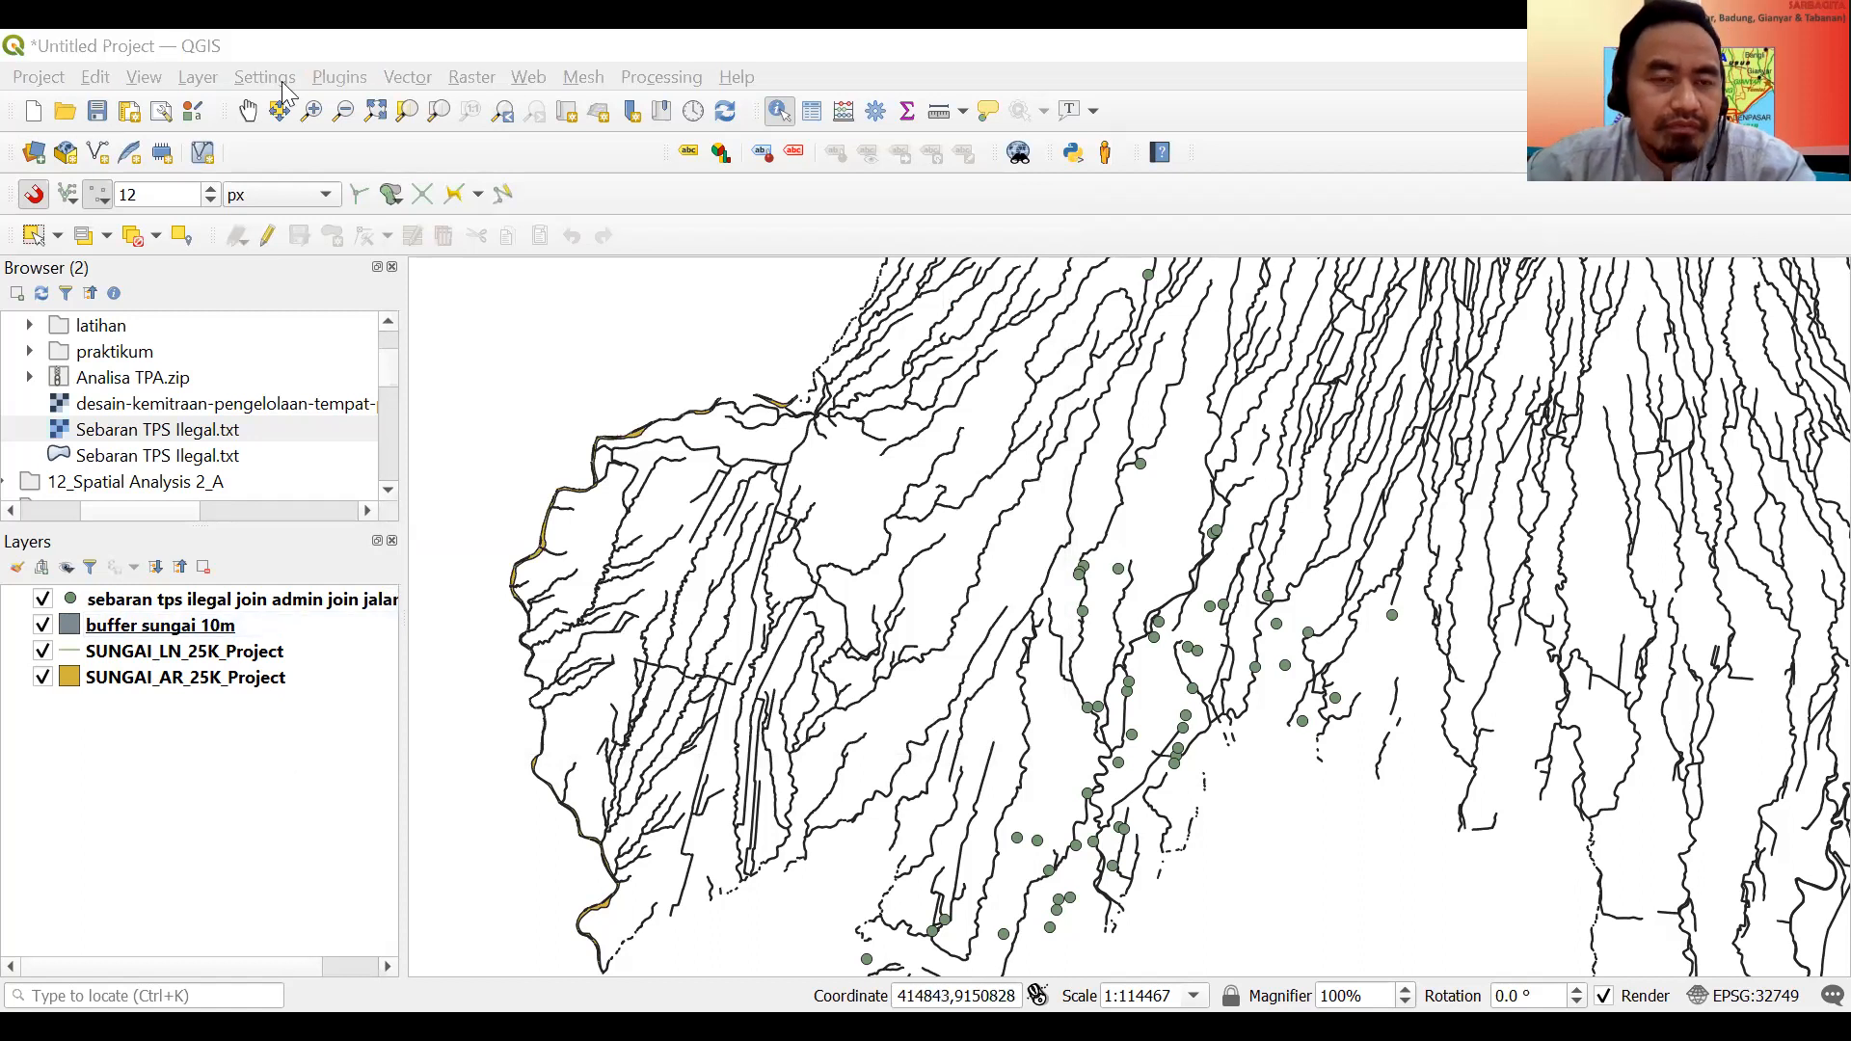
key(alt+Tab)
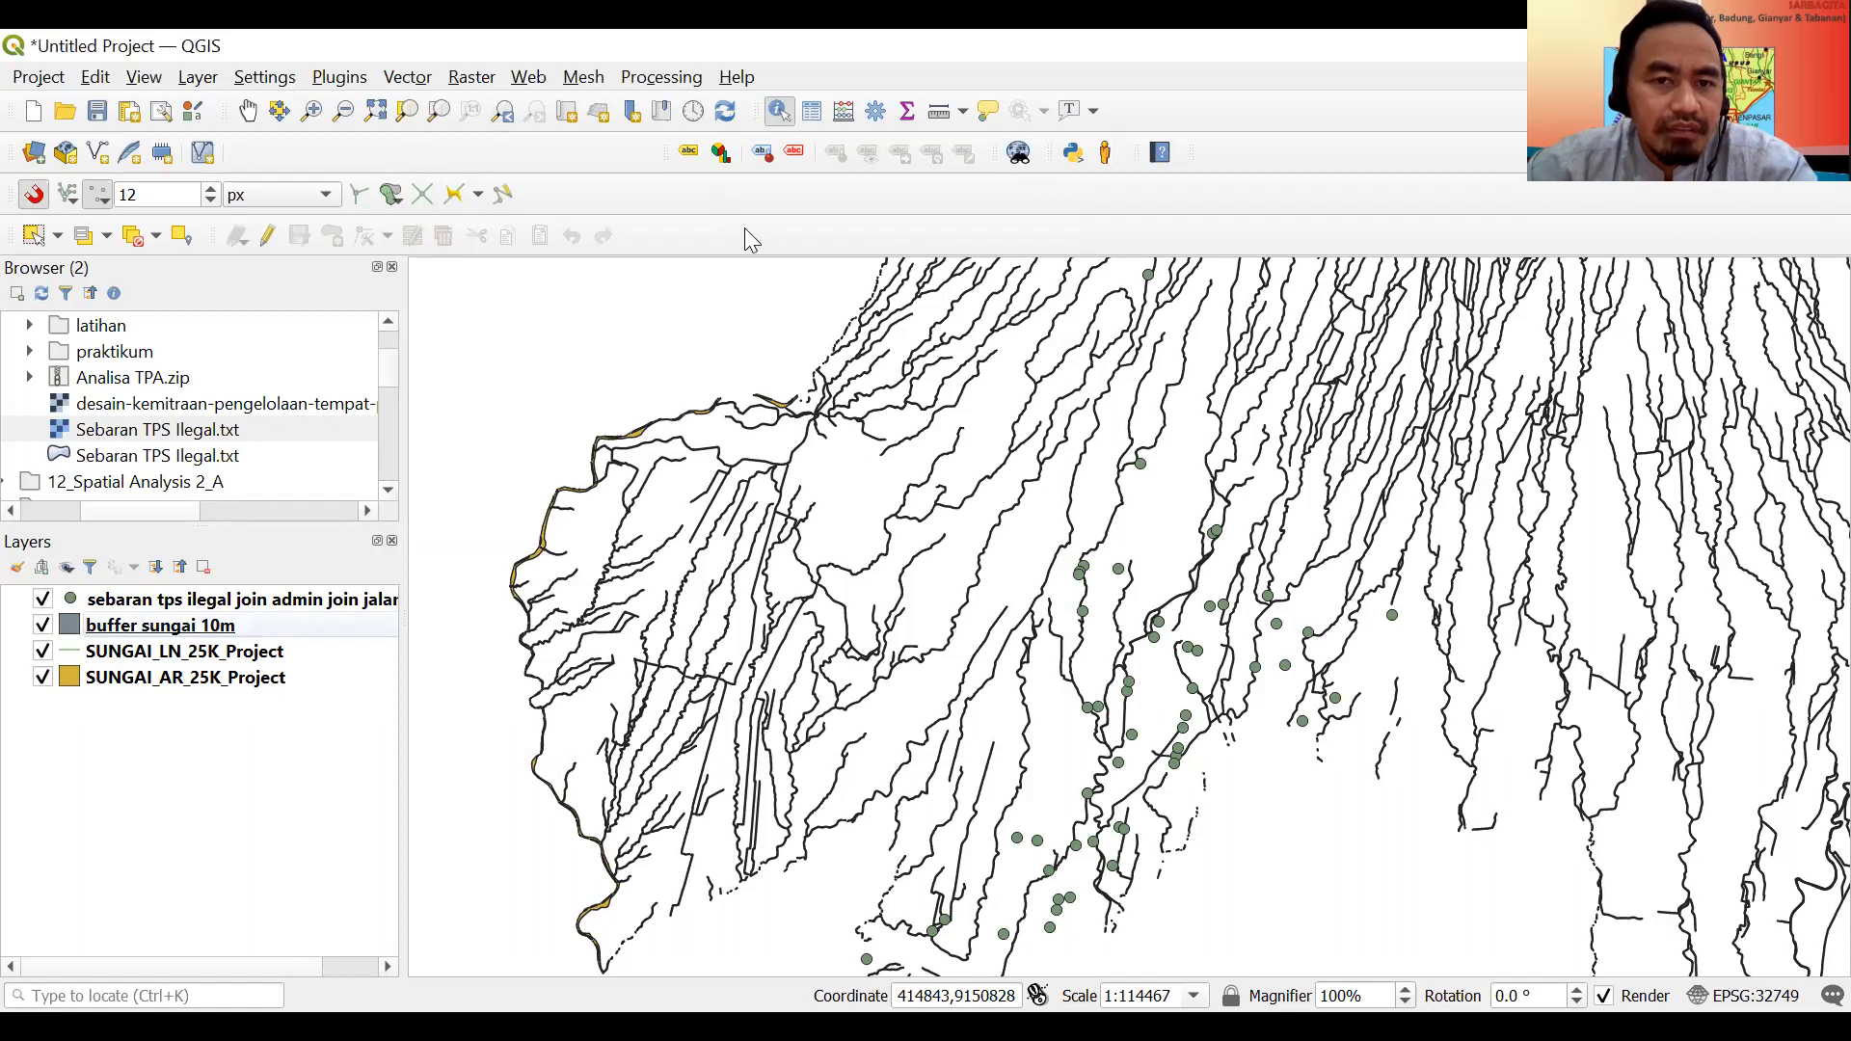
Set up Join Attributes by Location with sebaran tps ilegal join admin join jalan join pl2 as base layer and buffer sungai 10m as join layer.
click(408, 76)
mouse_move(528, 204)
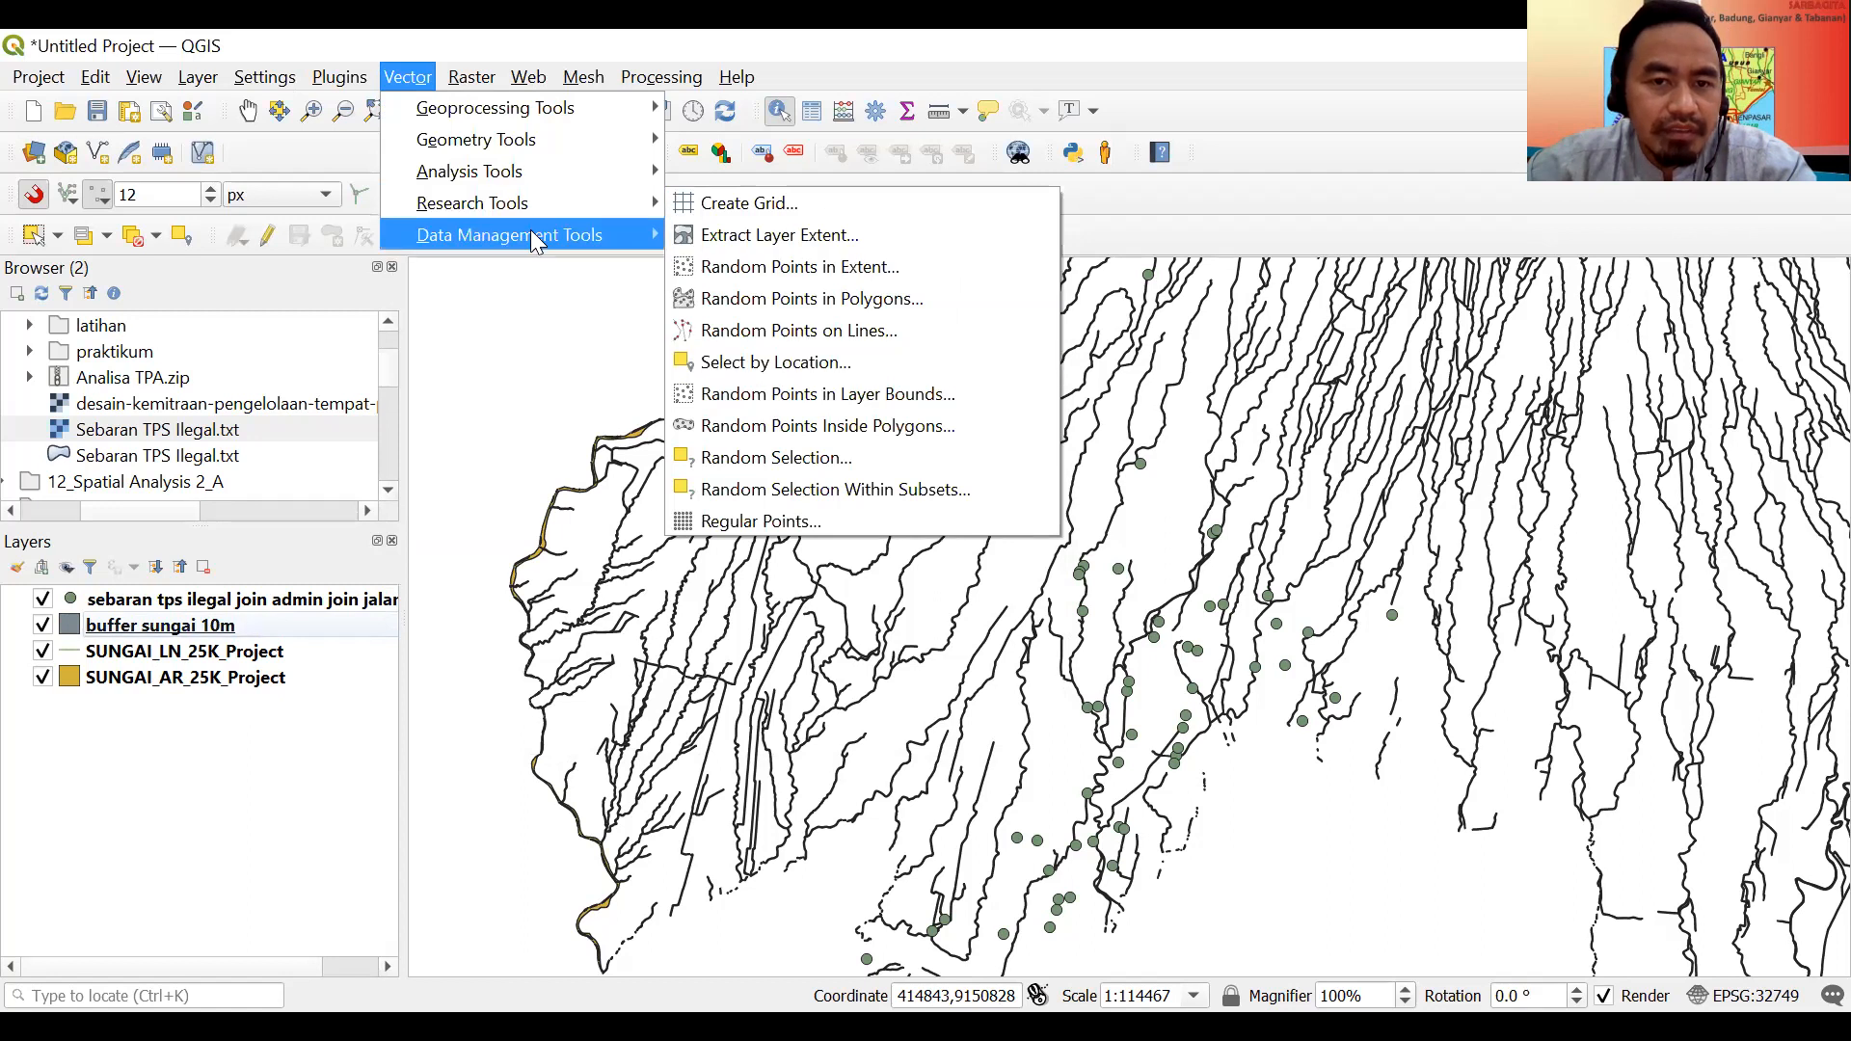
mouse_move(779, 305)
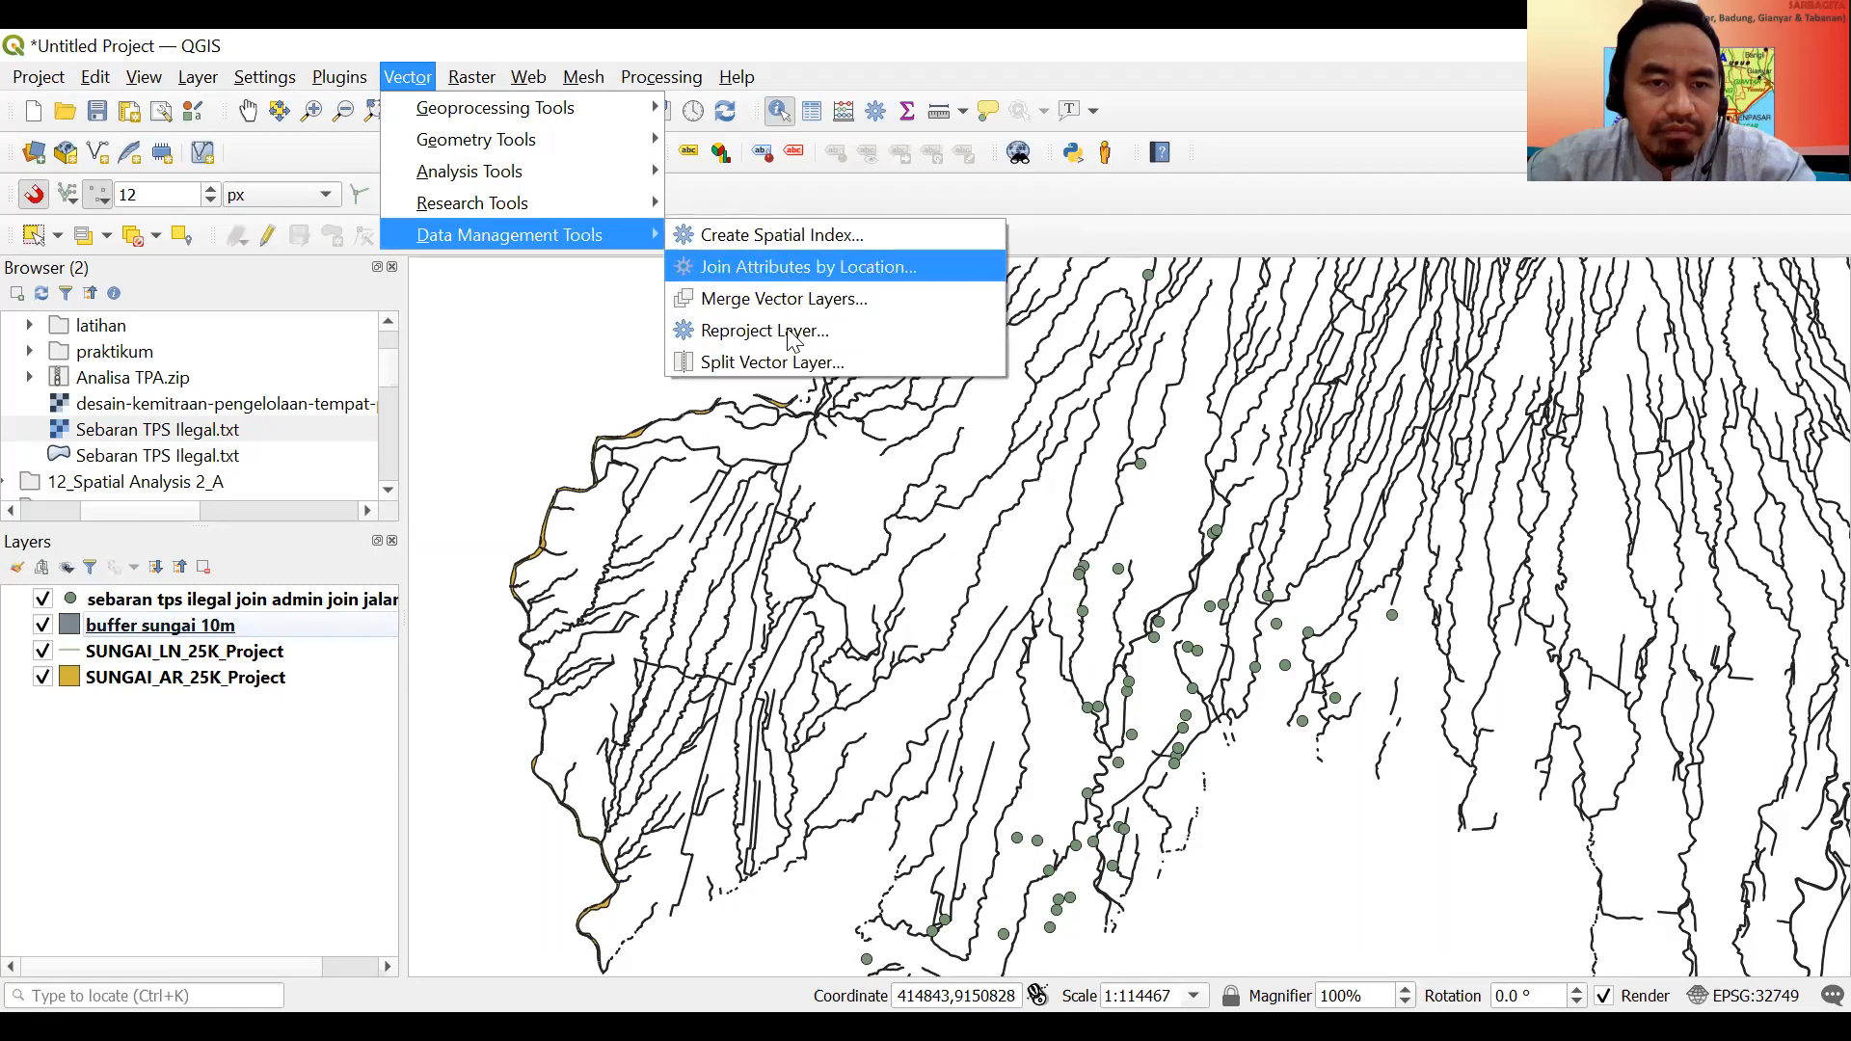
key(Return)
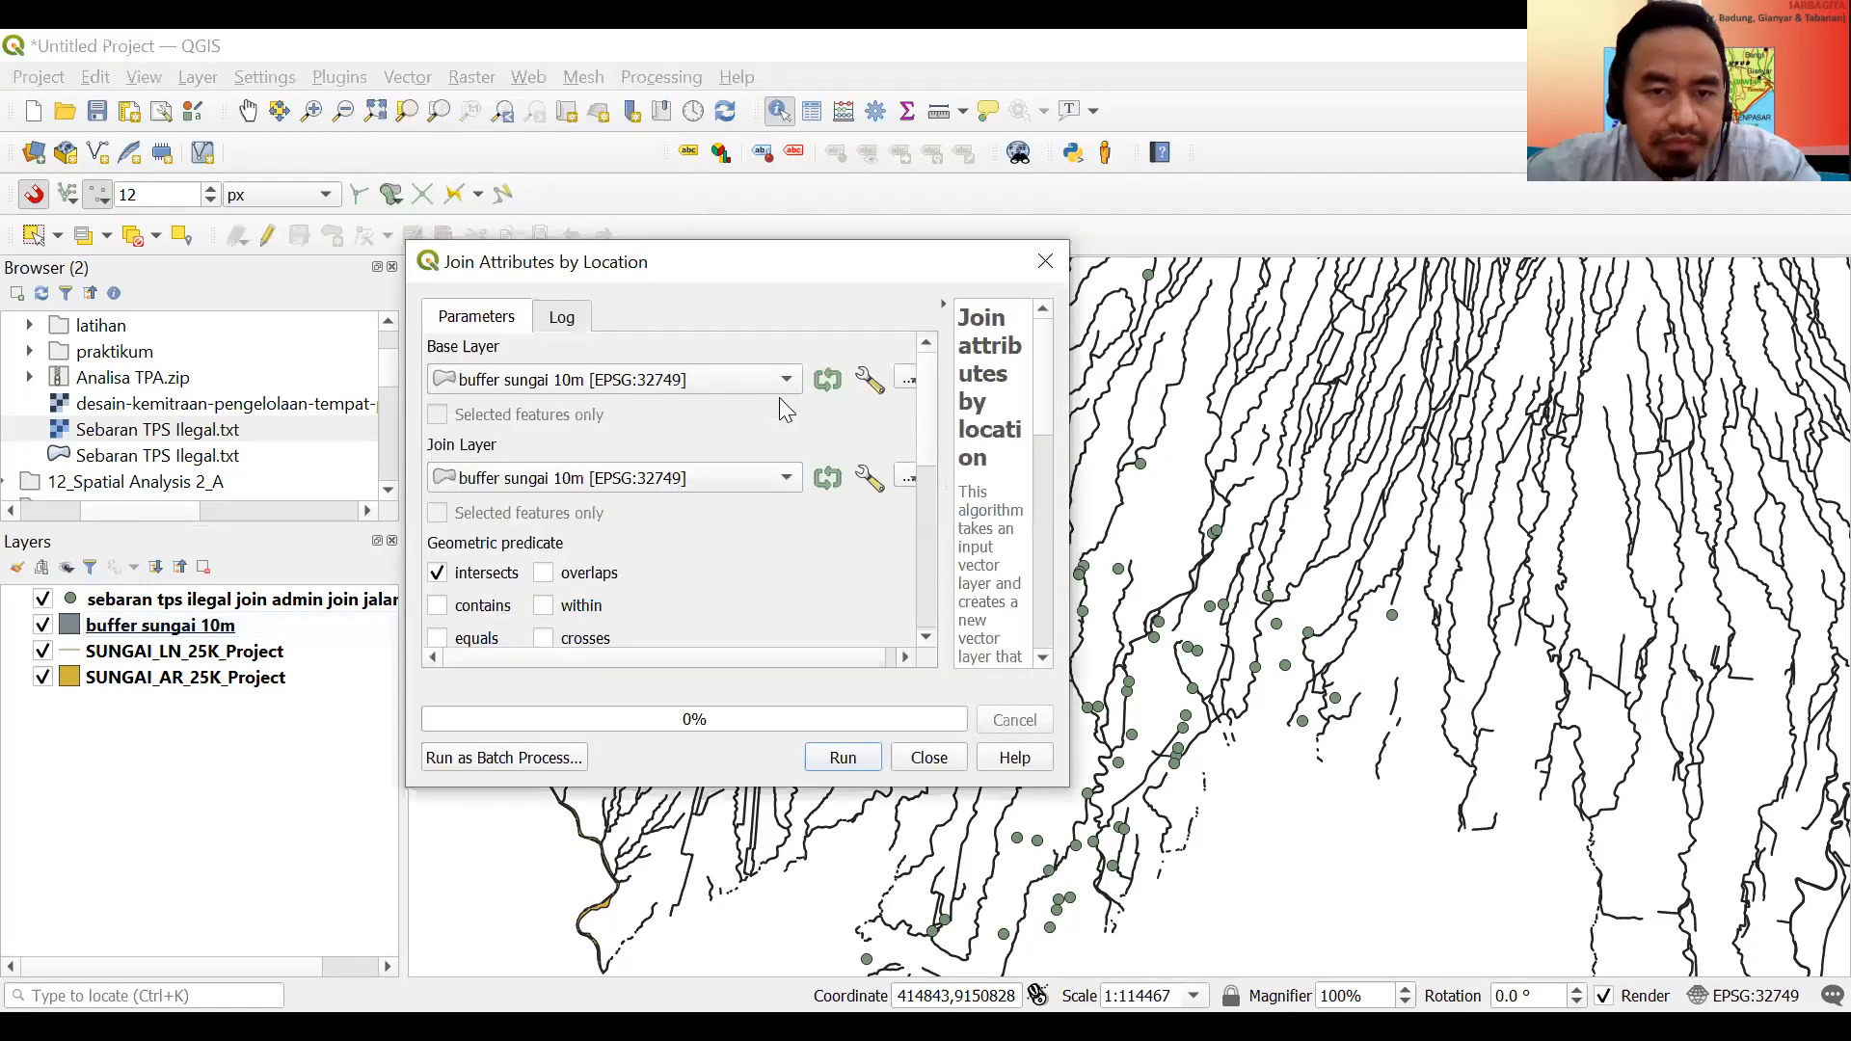
click(784, 478)
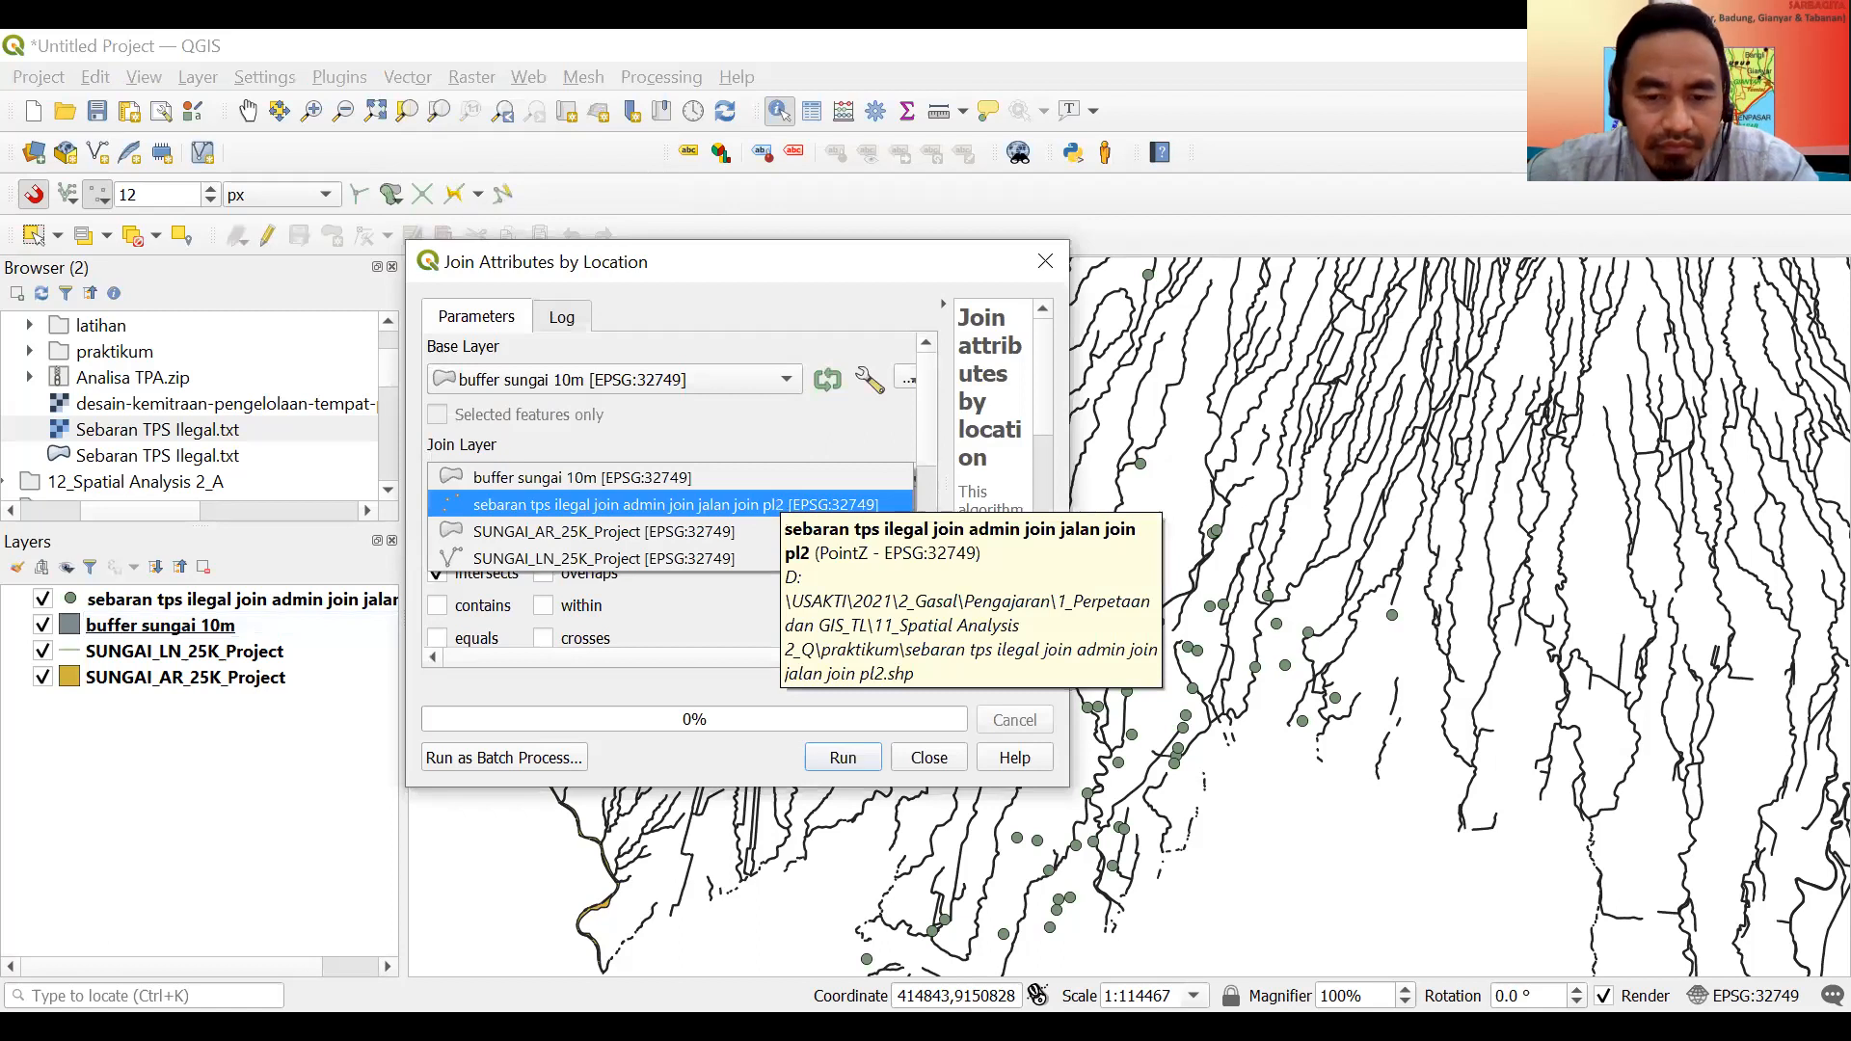
click(780, 505)
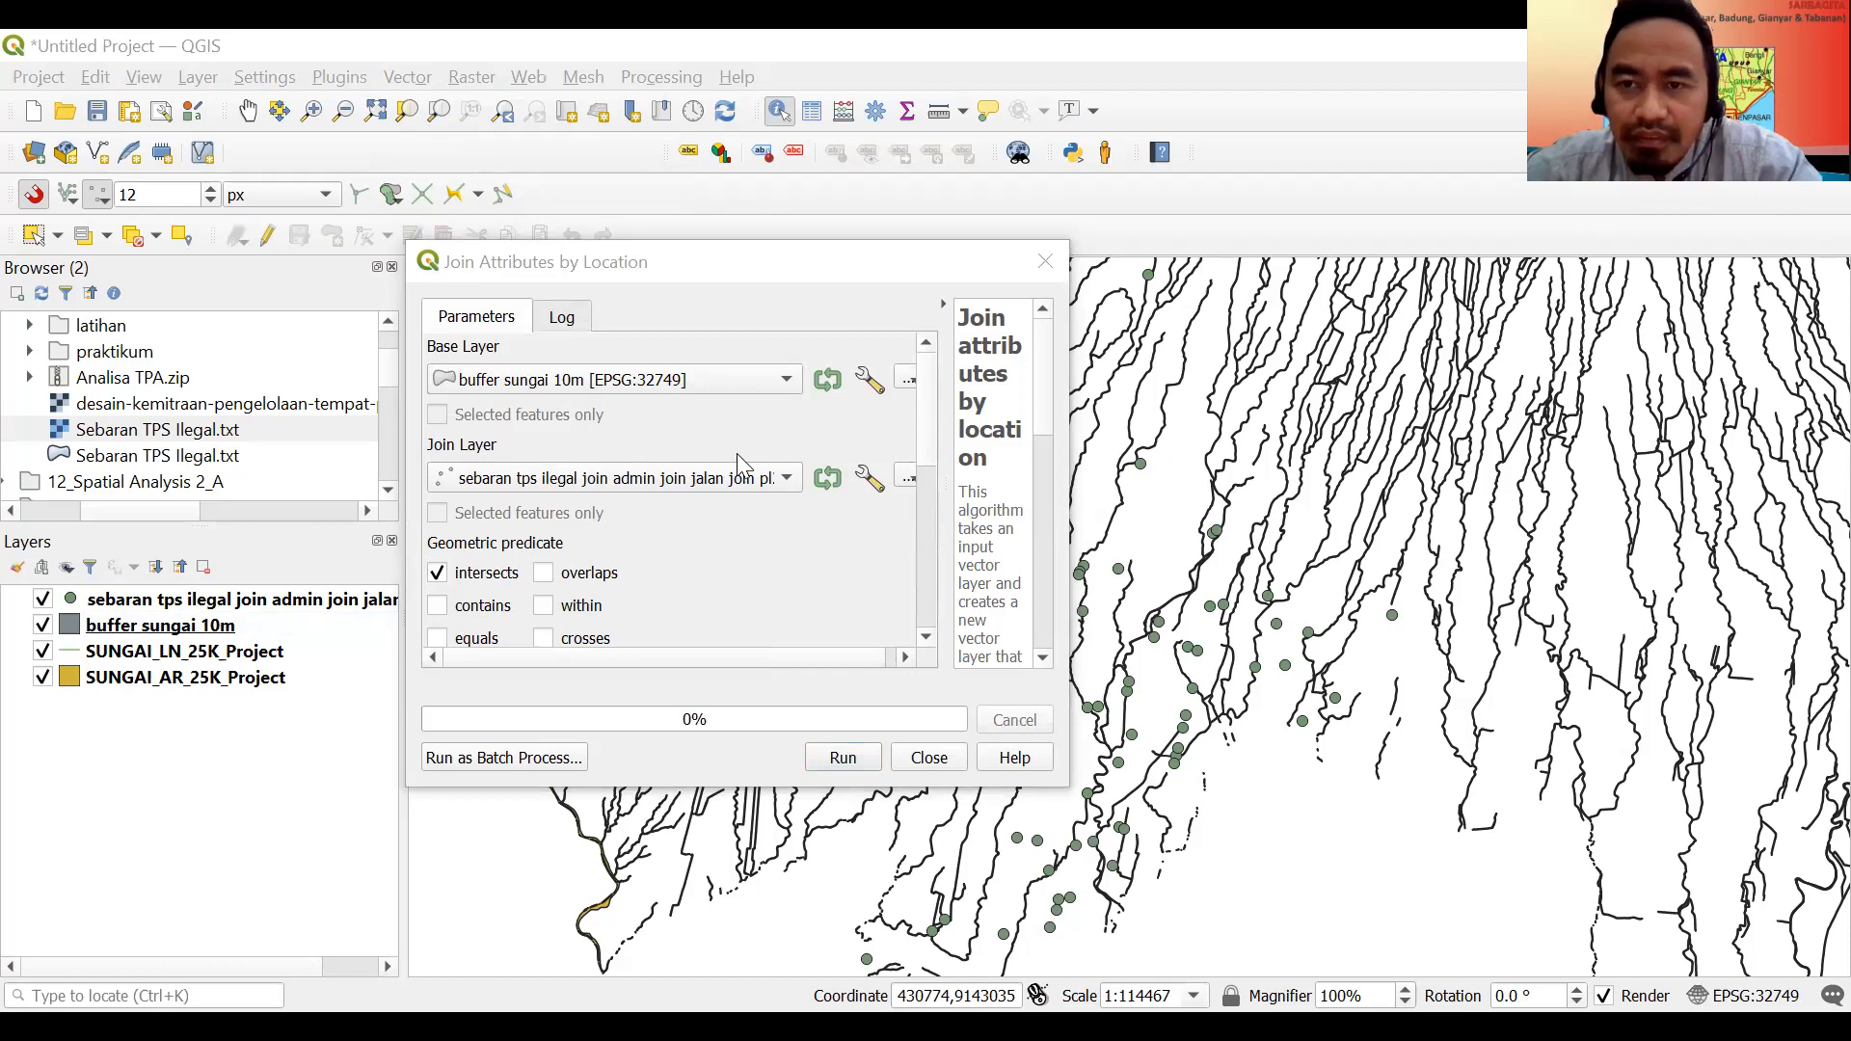
click(772, 399)
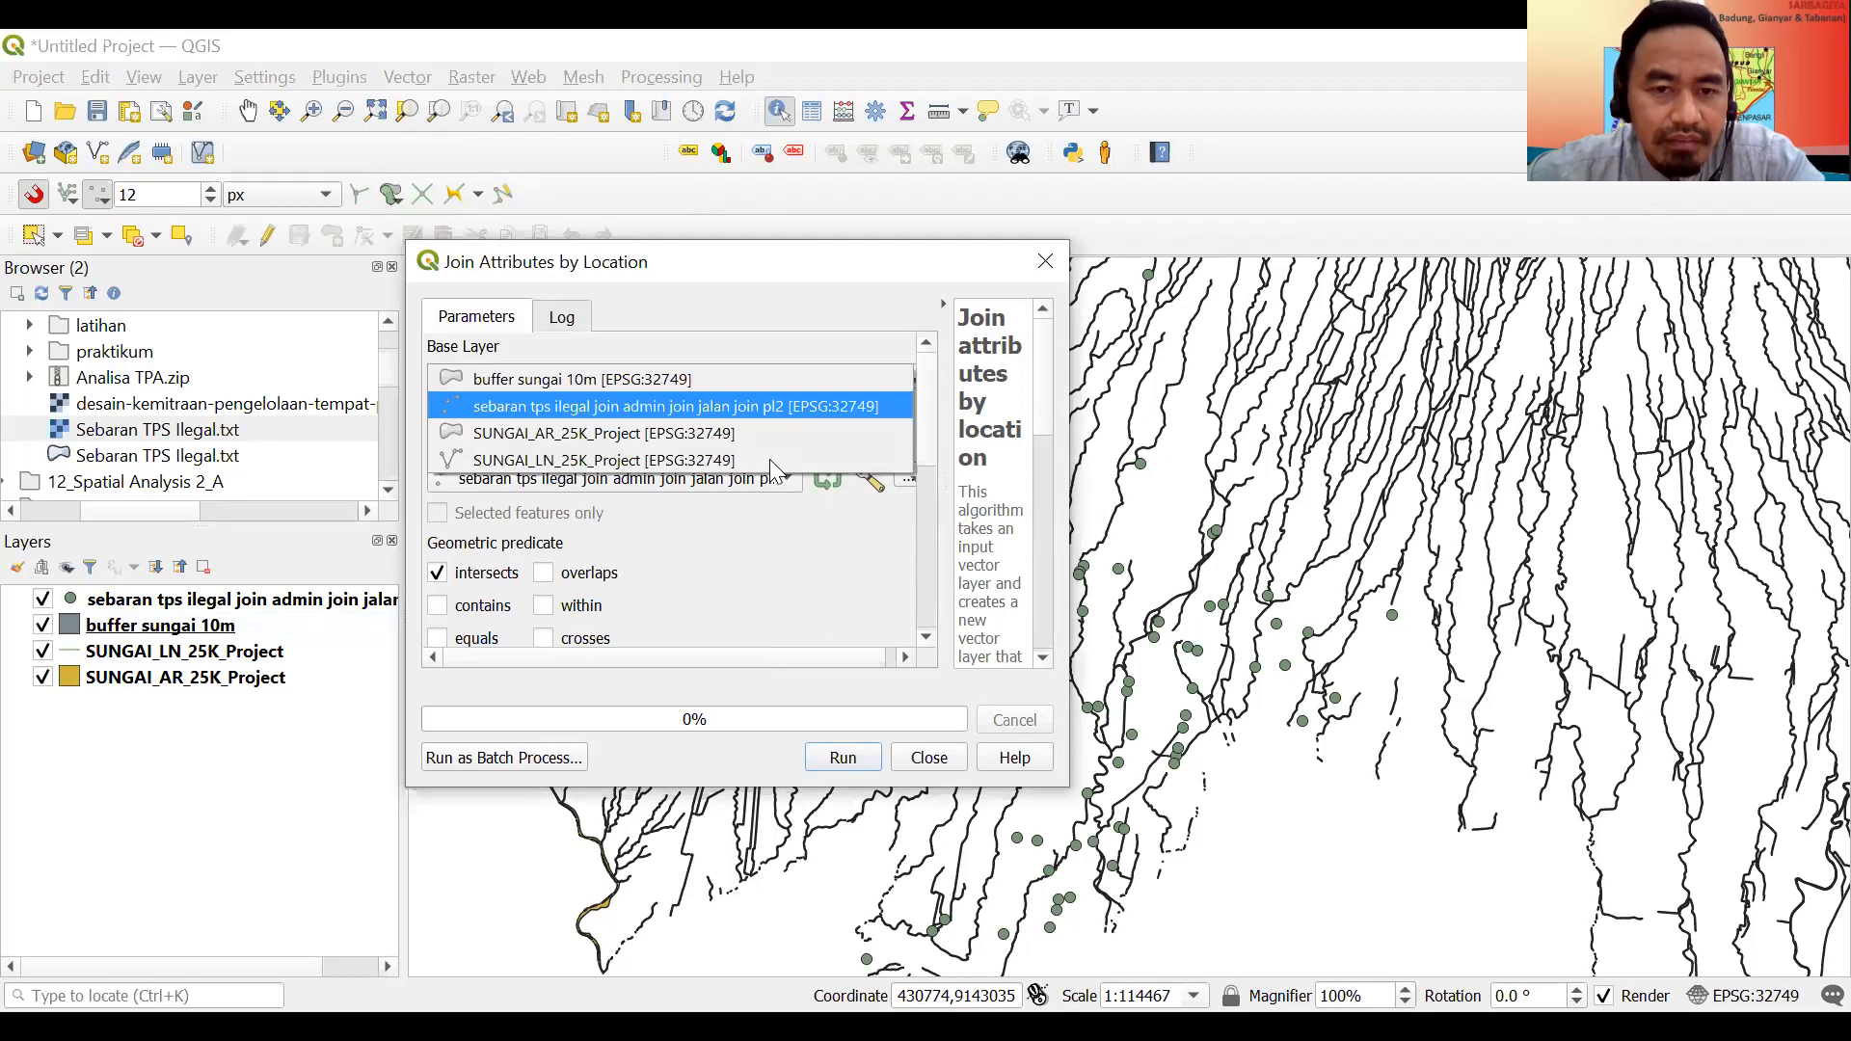
click(690, 453)
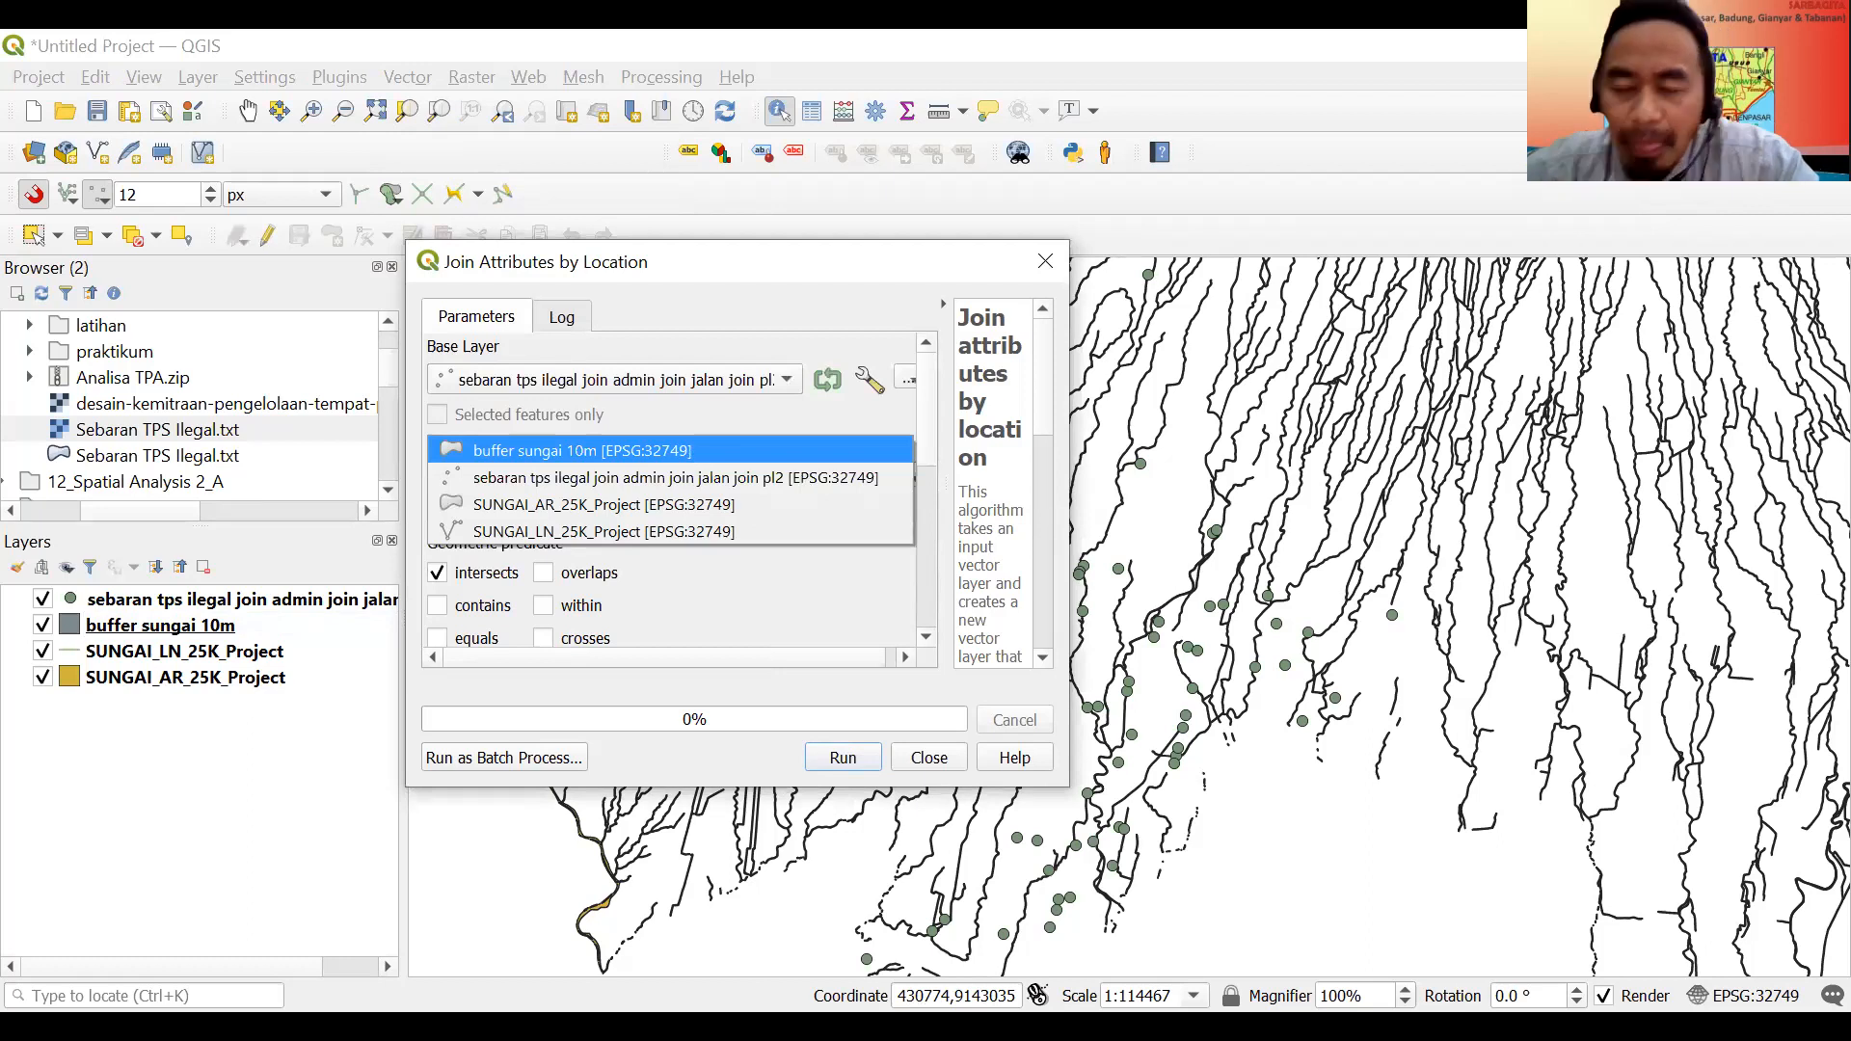
key(Return)
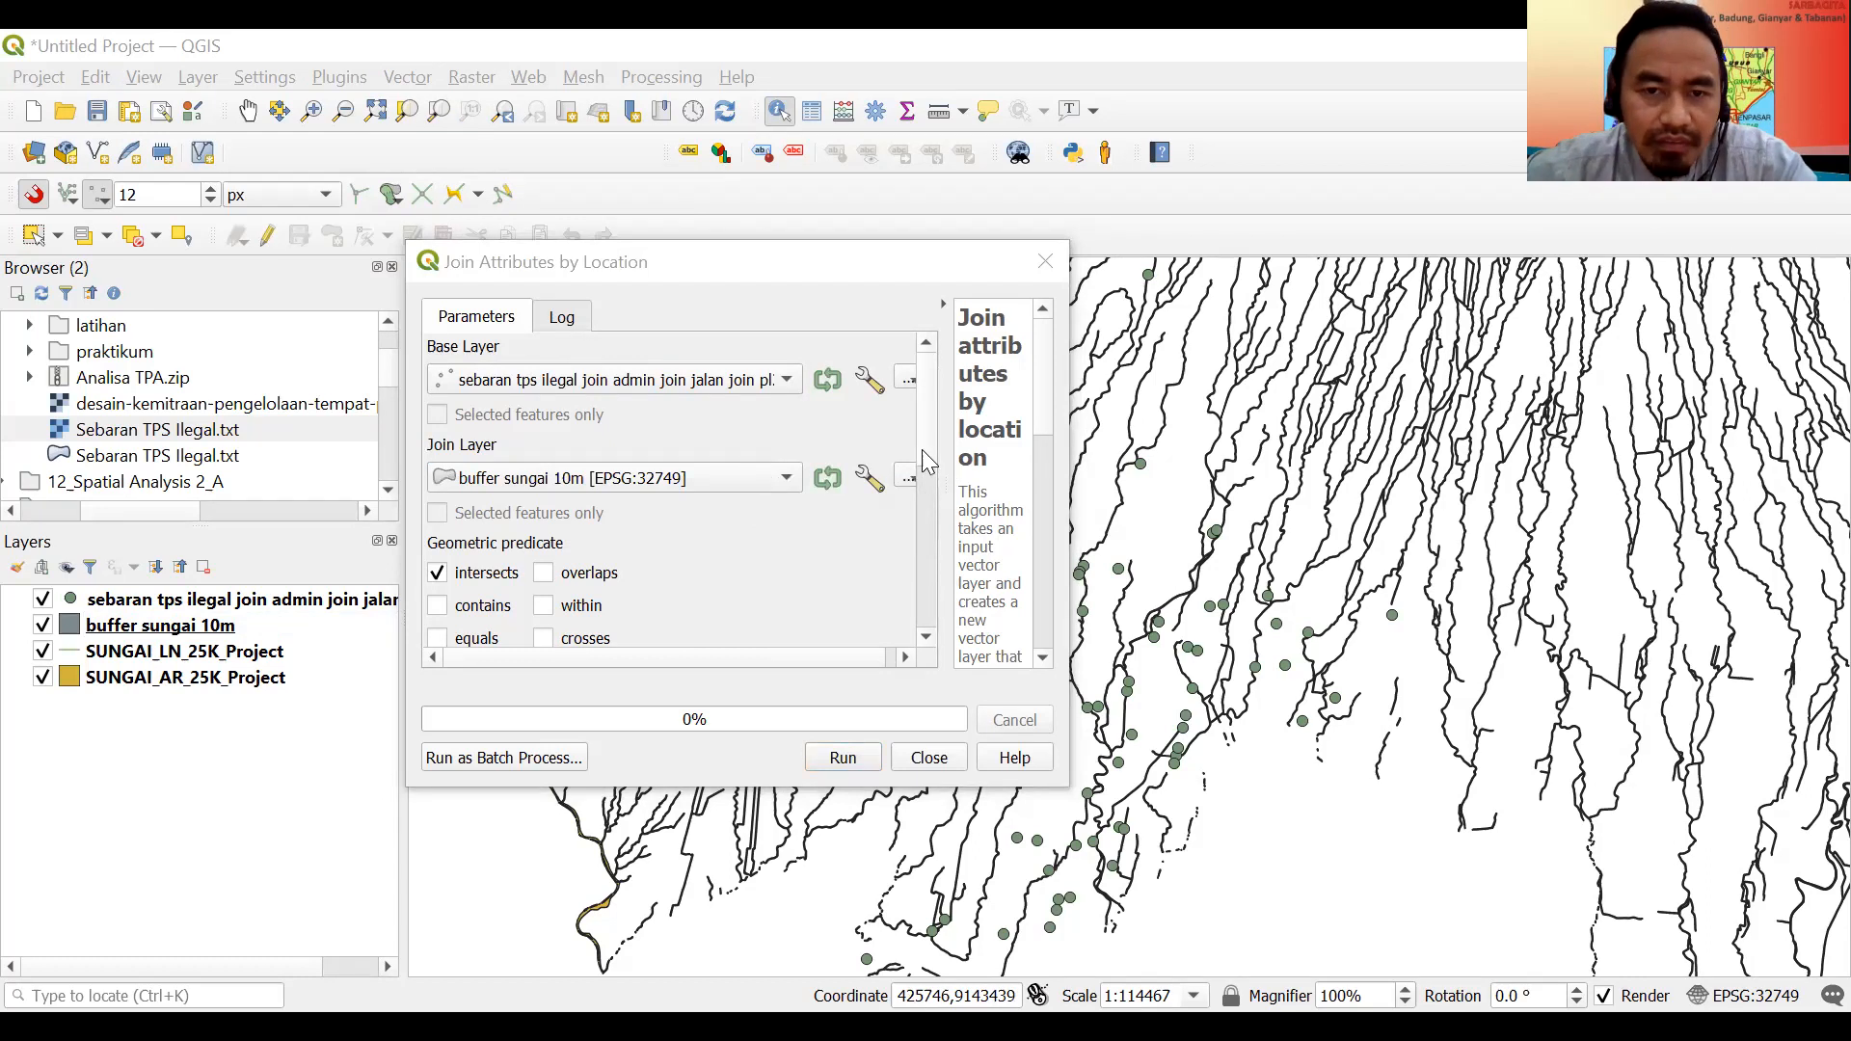
Run the join with its unmatched features saved to the shapefile sebaran tps ilegal join admin join jalan join pl2 join sungai in the praktikum folder.
scroll(834, 552, down, 5)
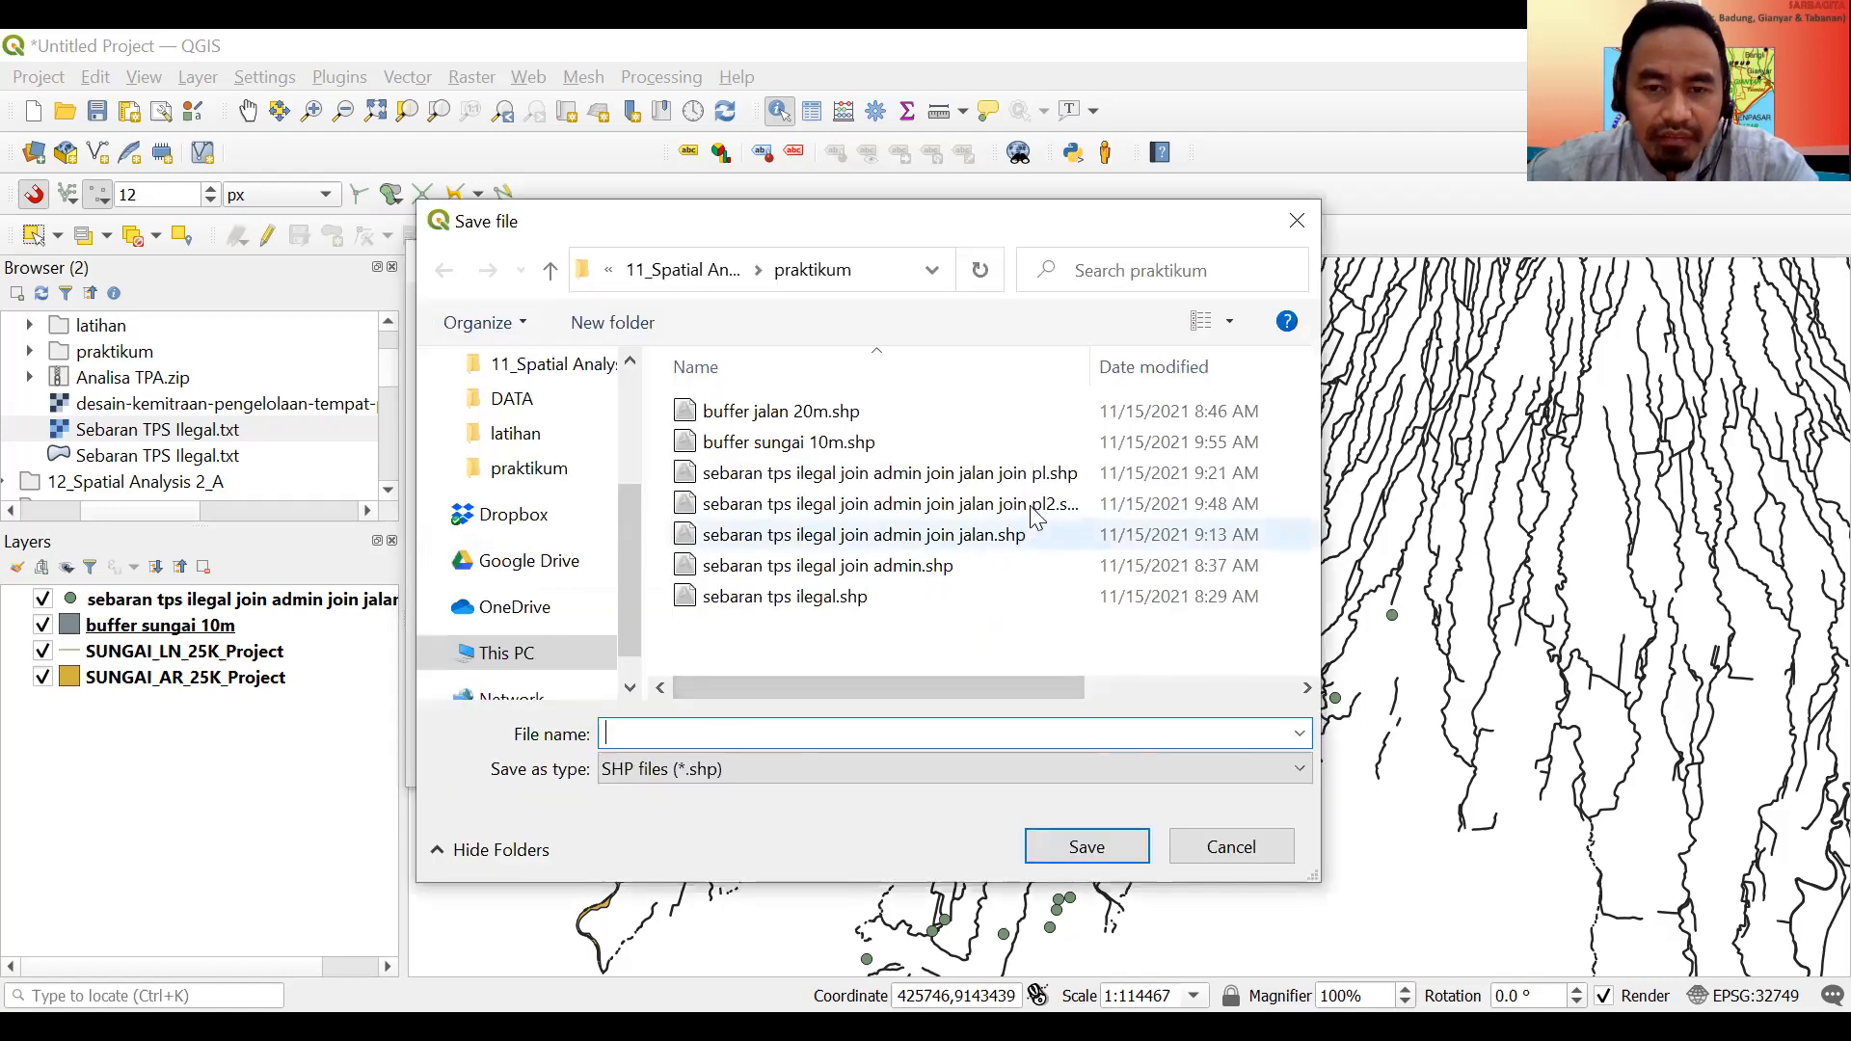
click(957, 735)
double_click(958, 735)
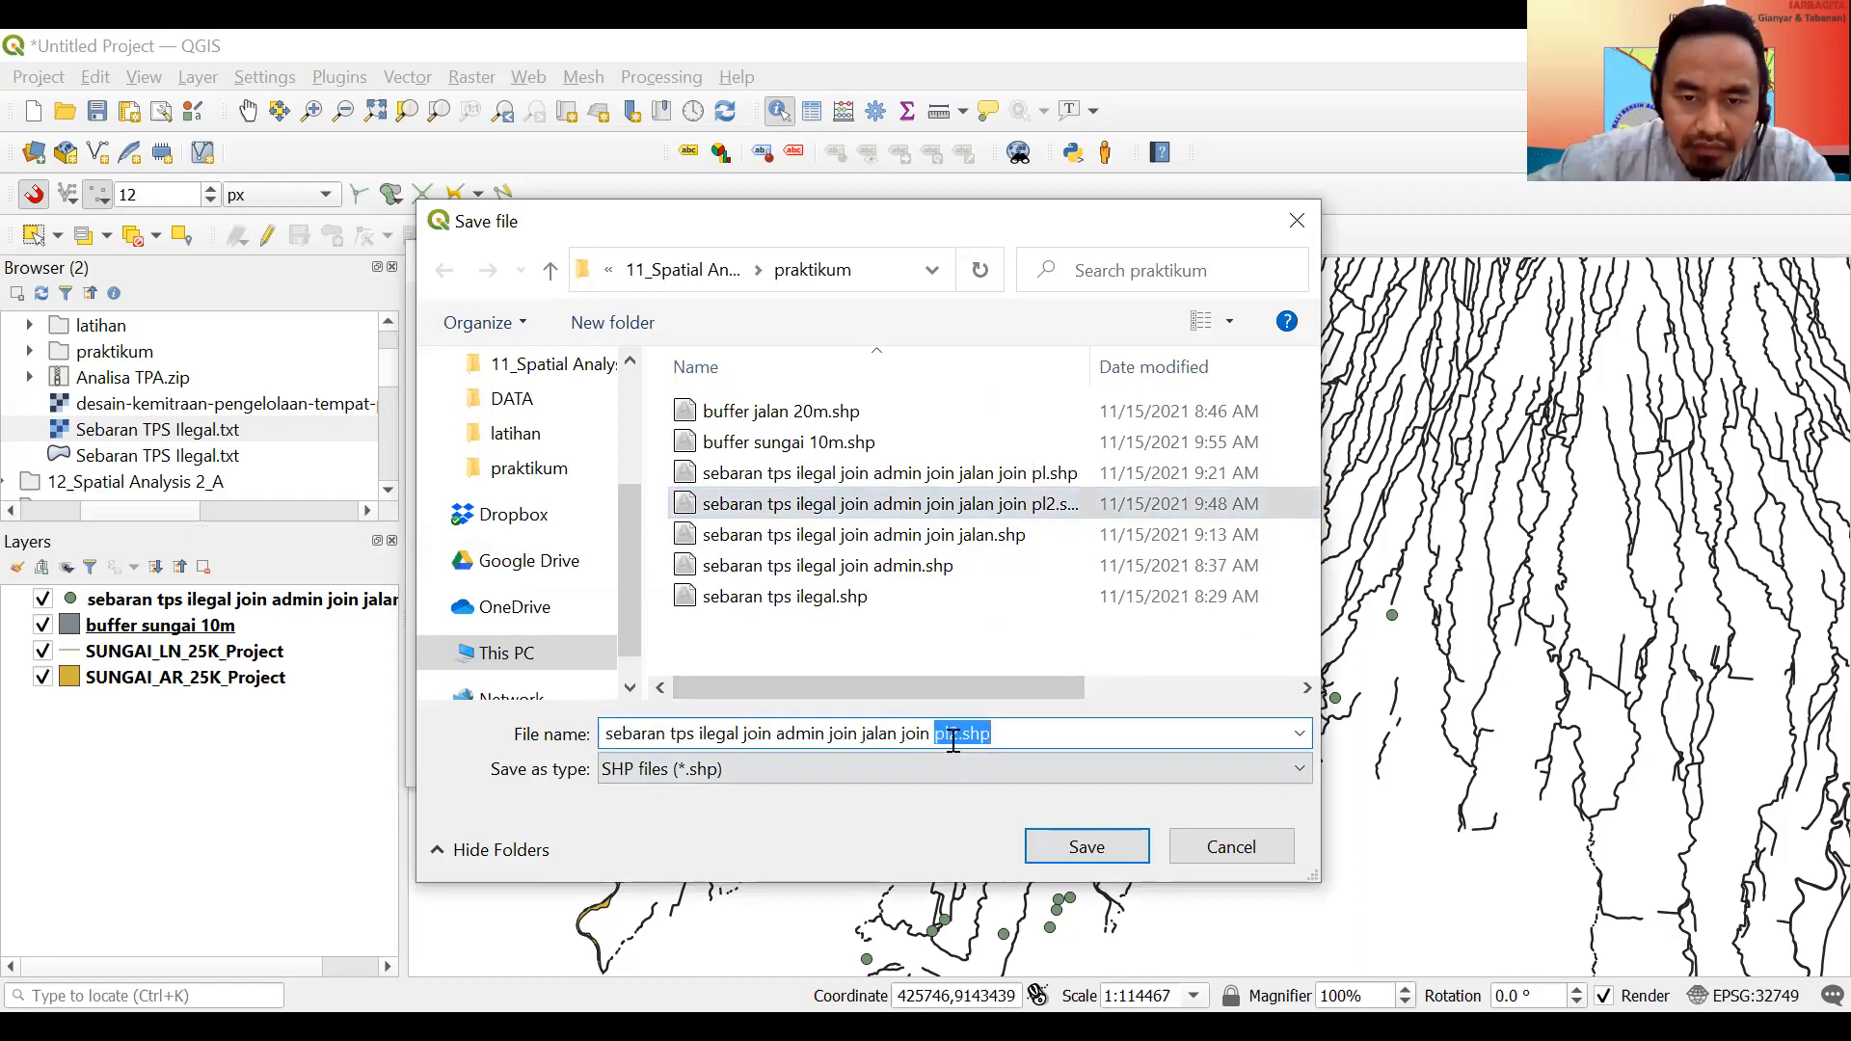
click(958, 734)
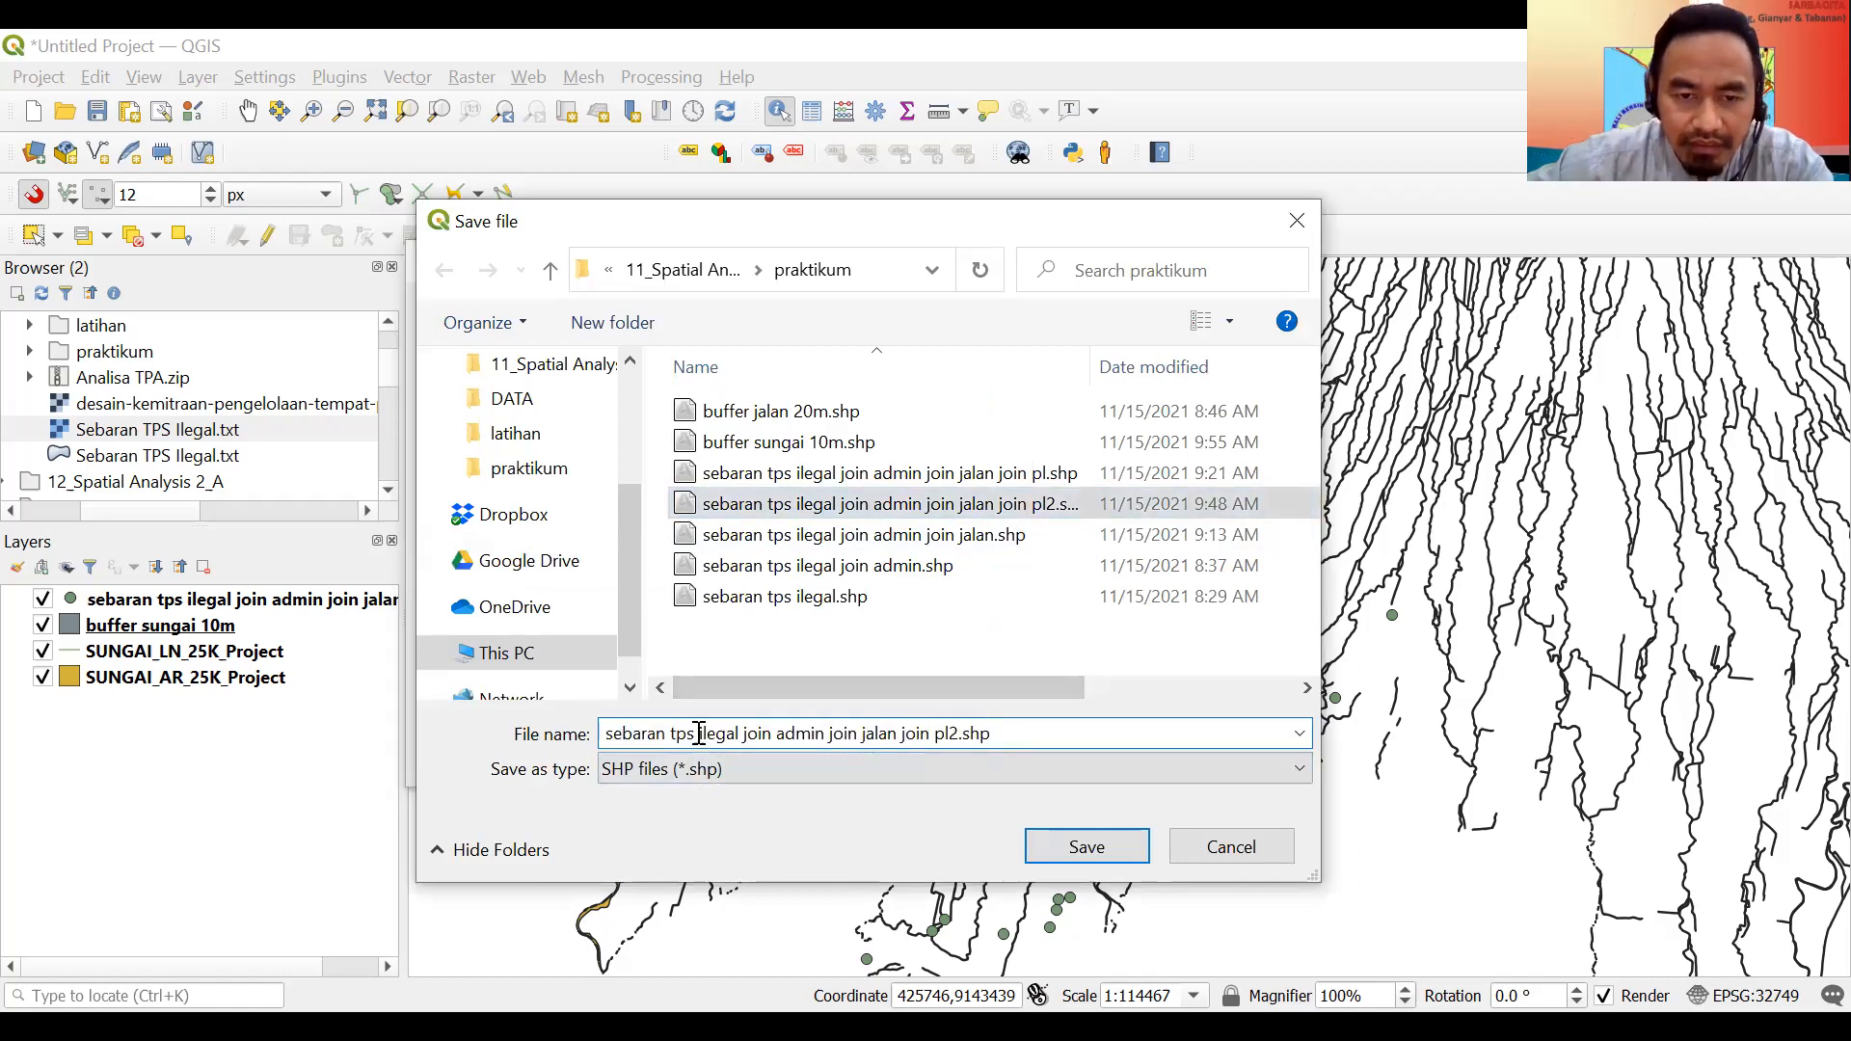
key(shift+Home)
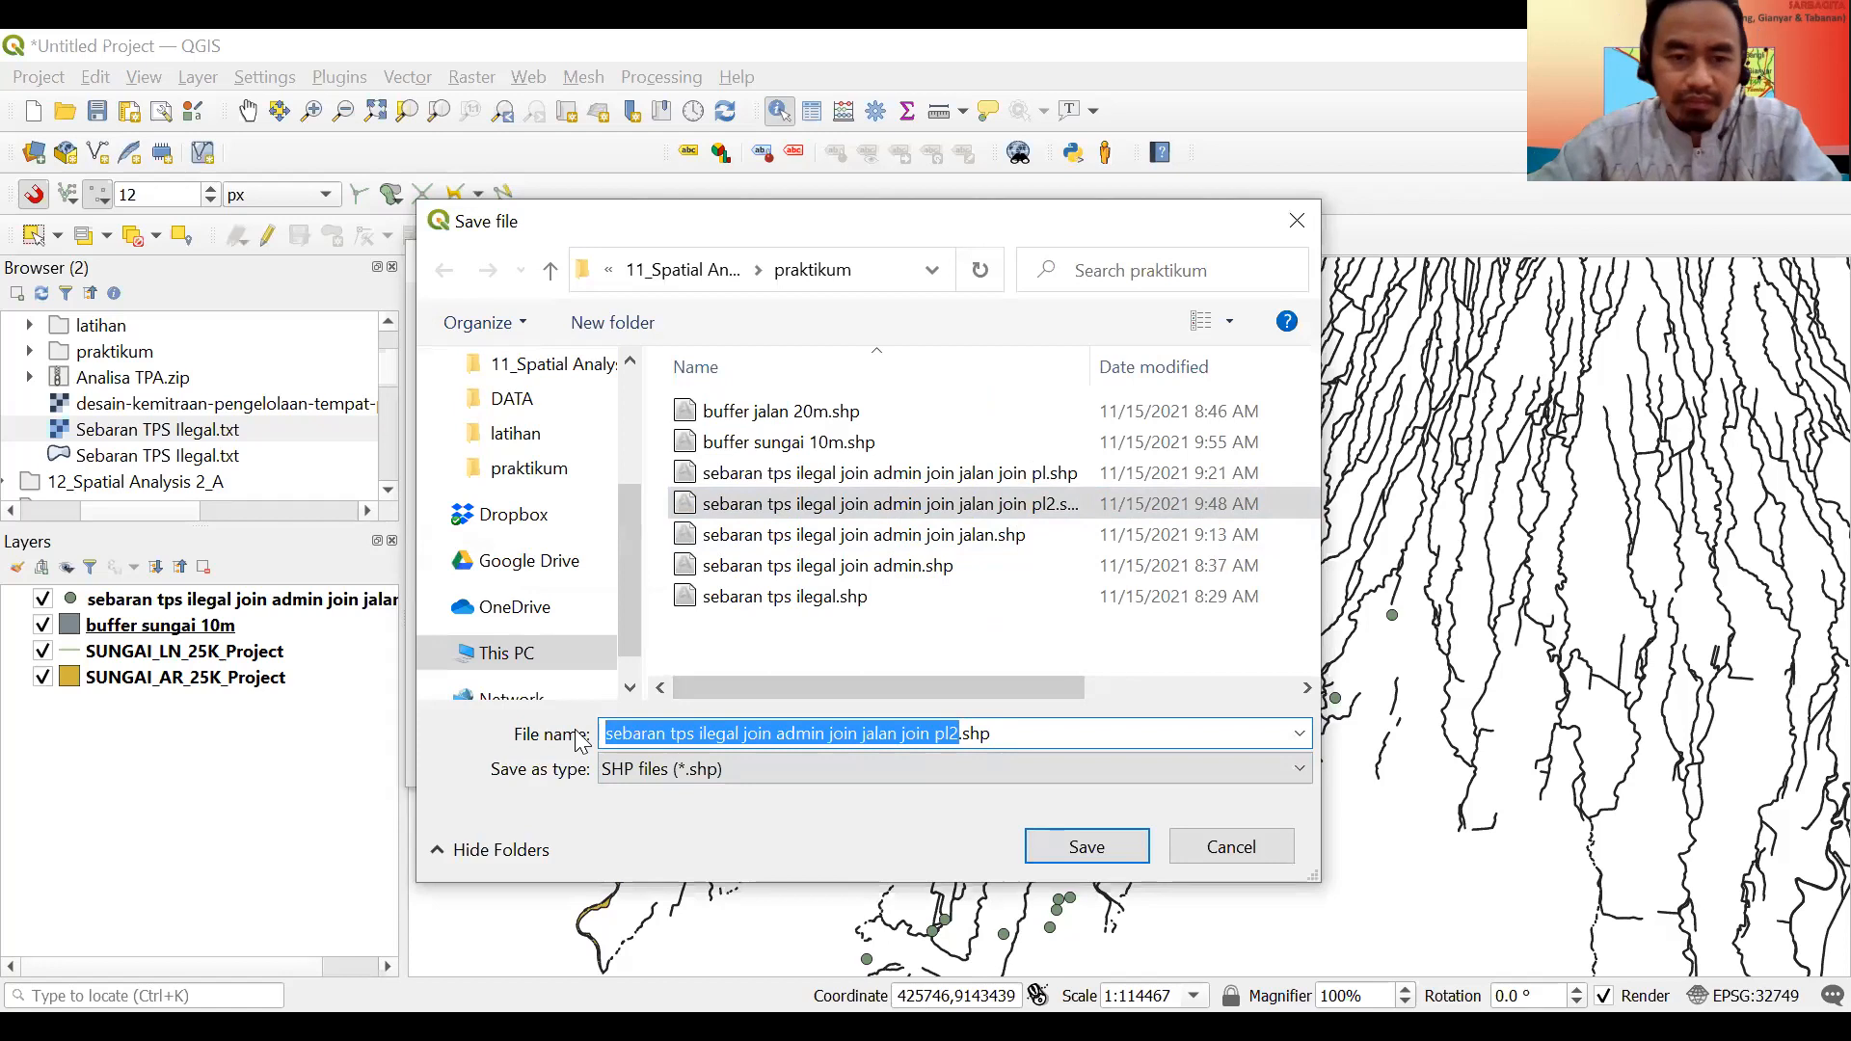
click(958, 734)
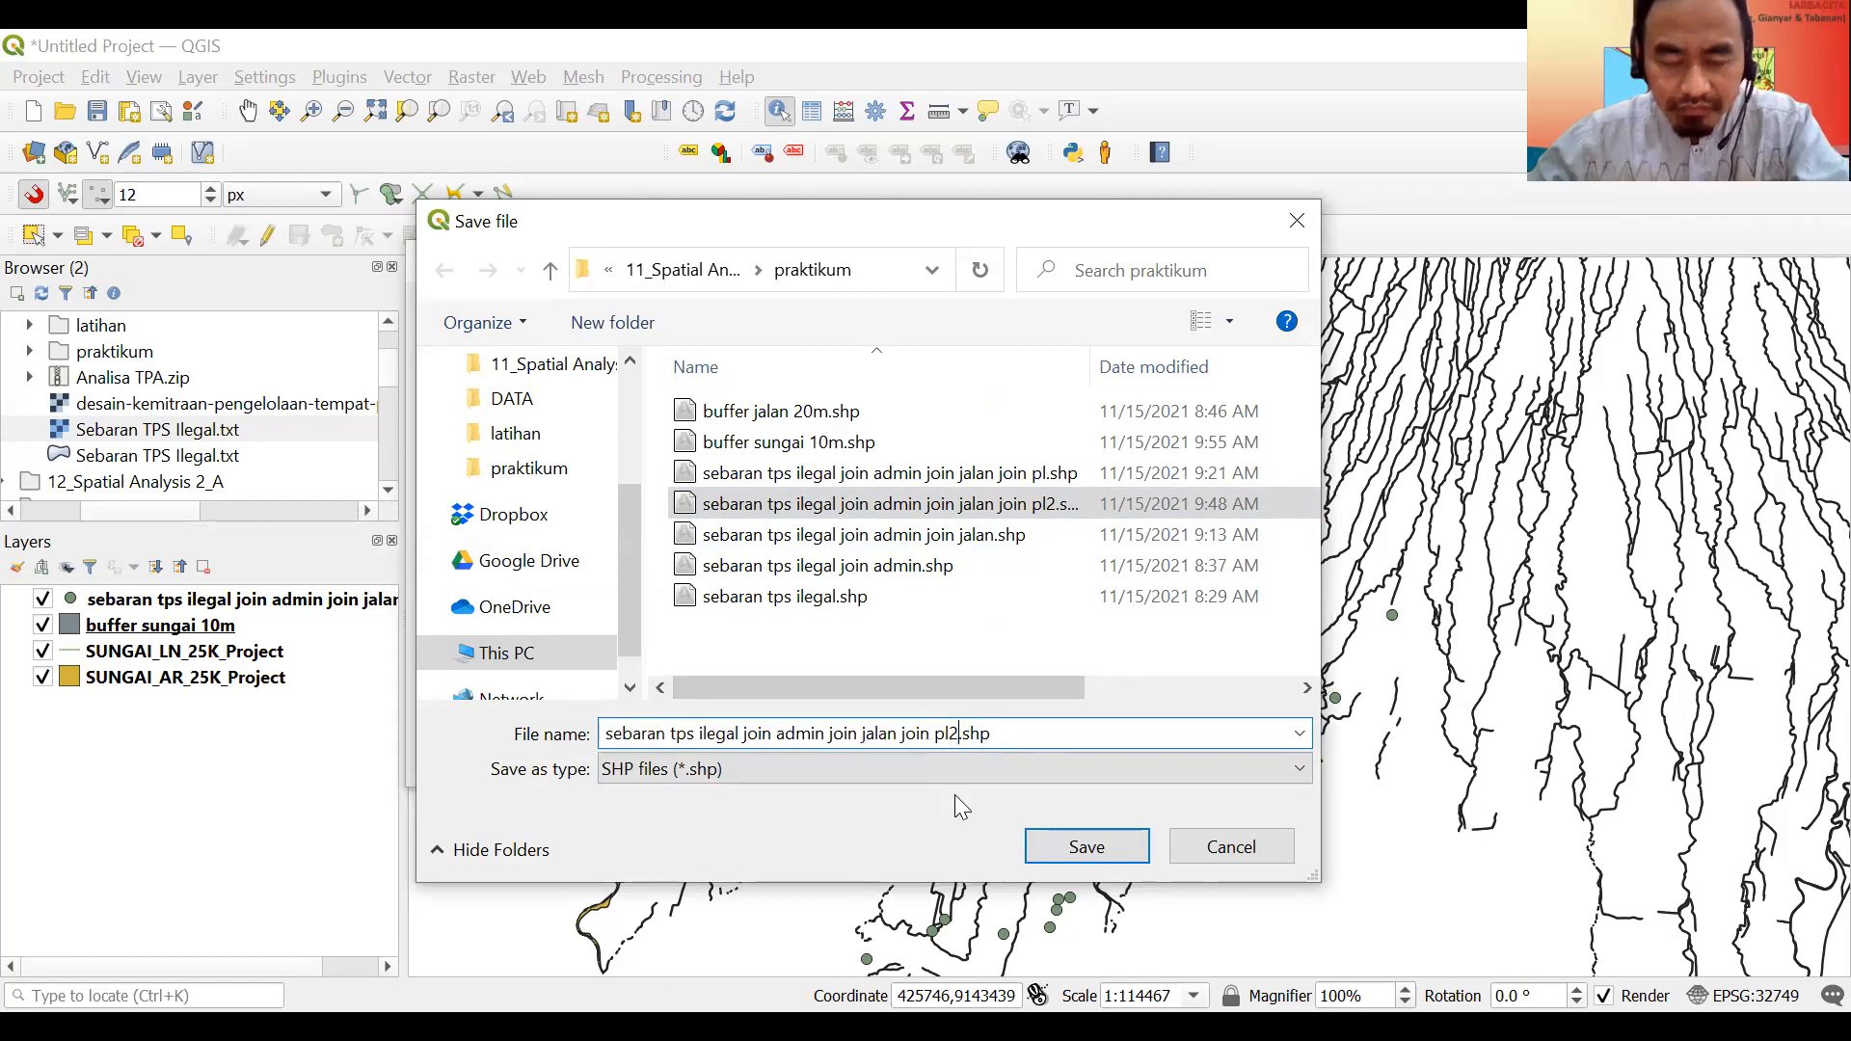
text(j)
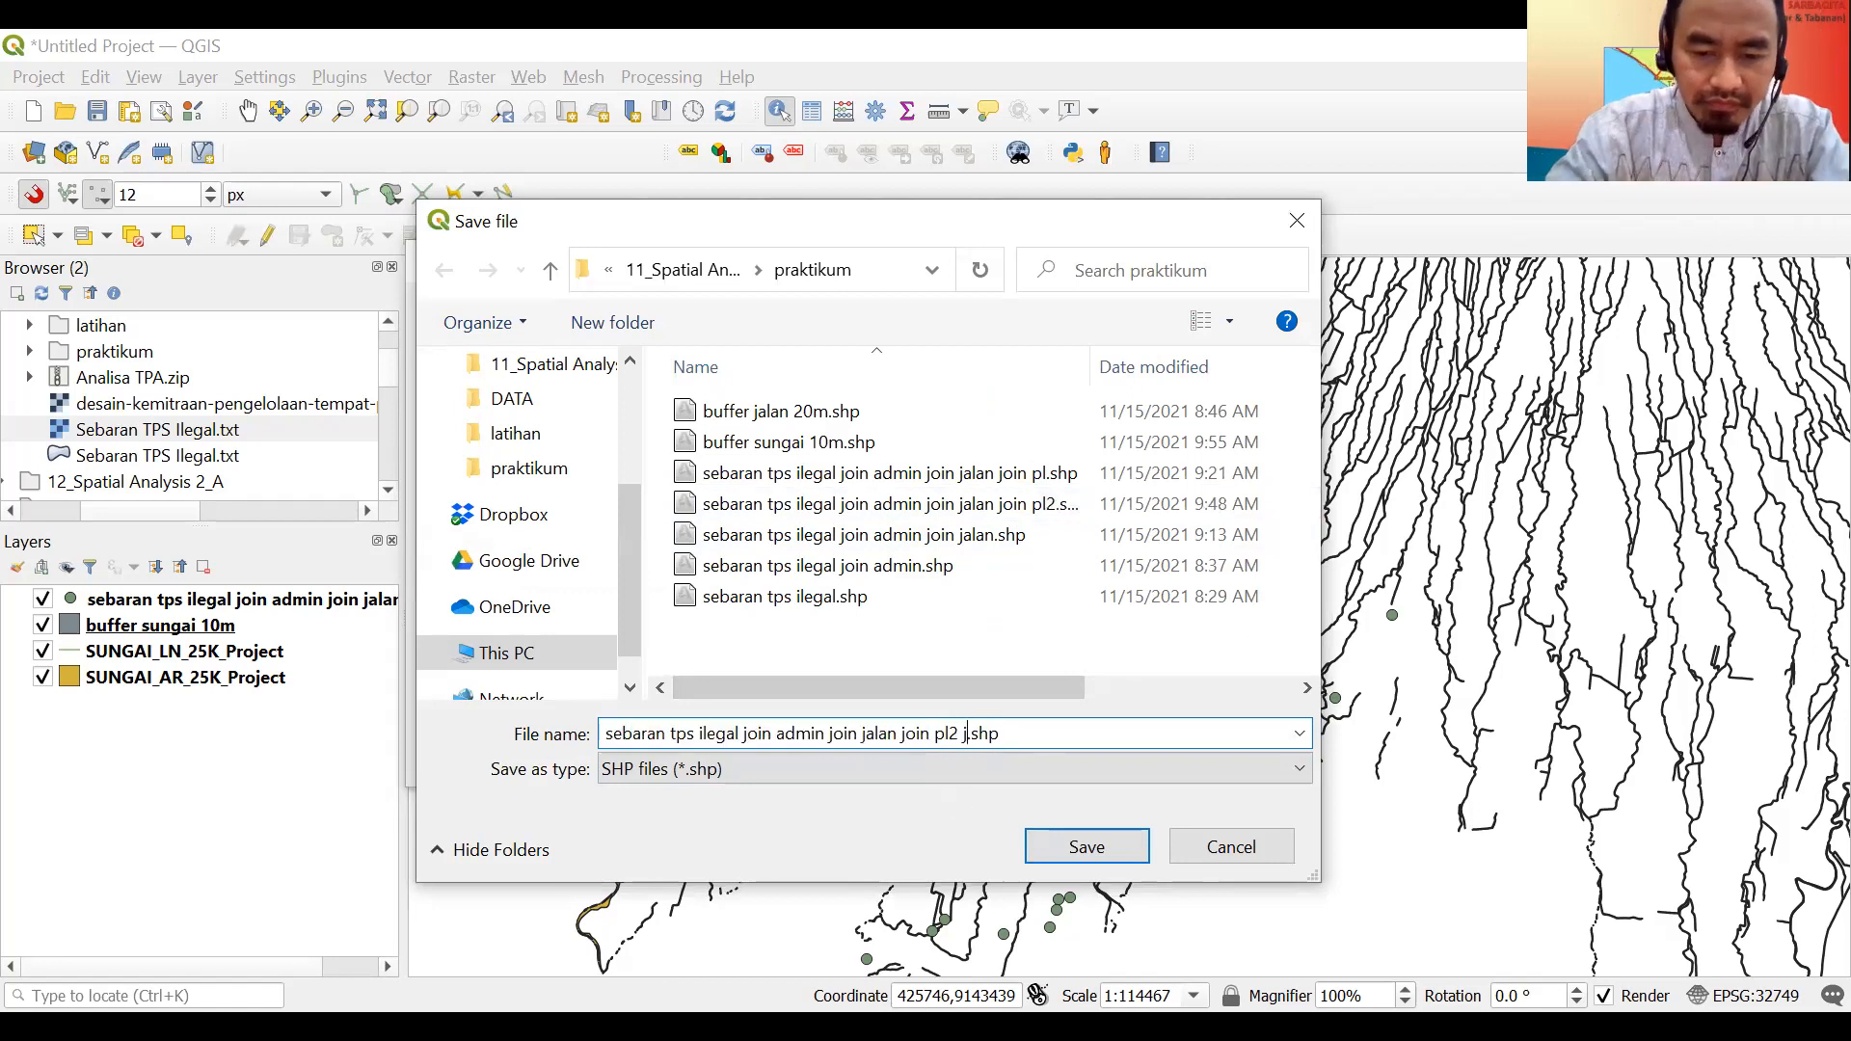
text(oin sungai)
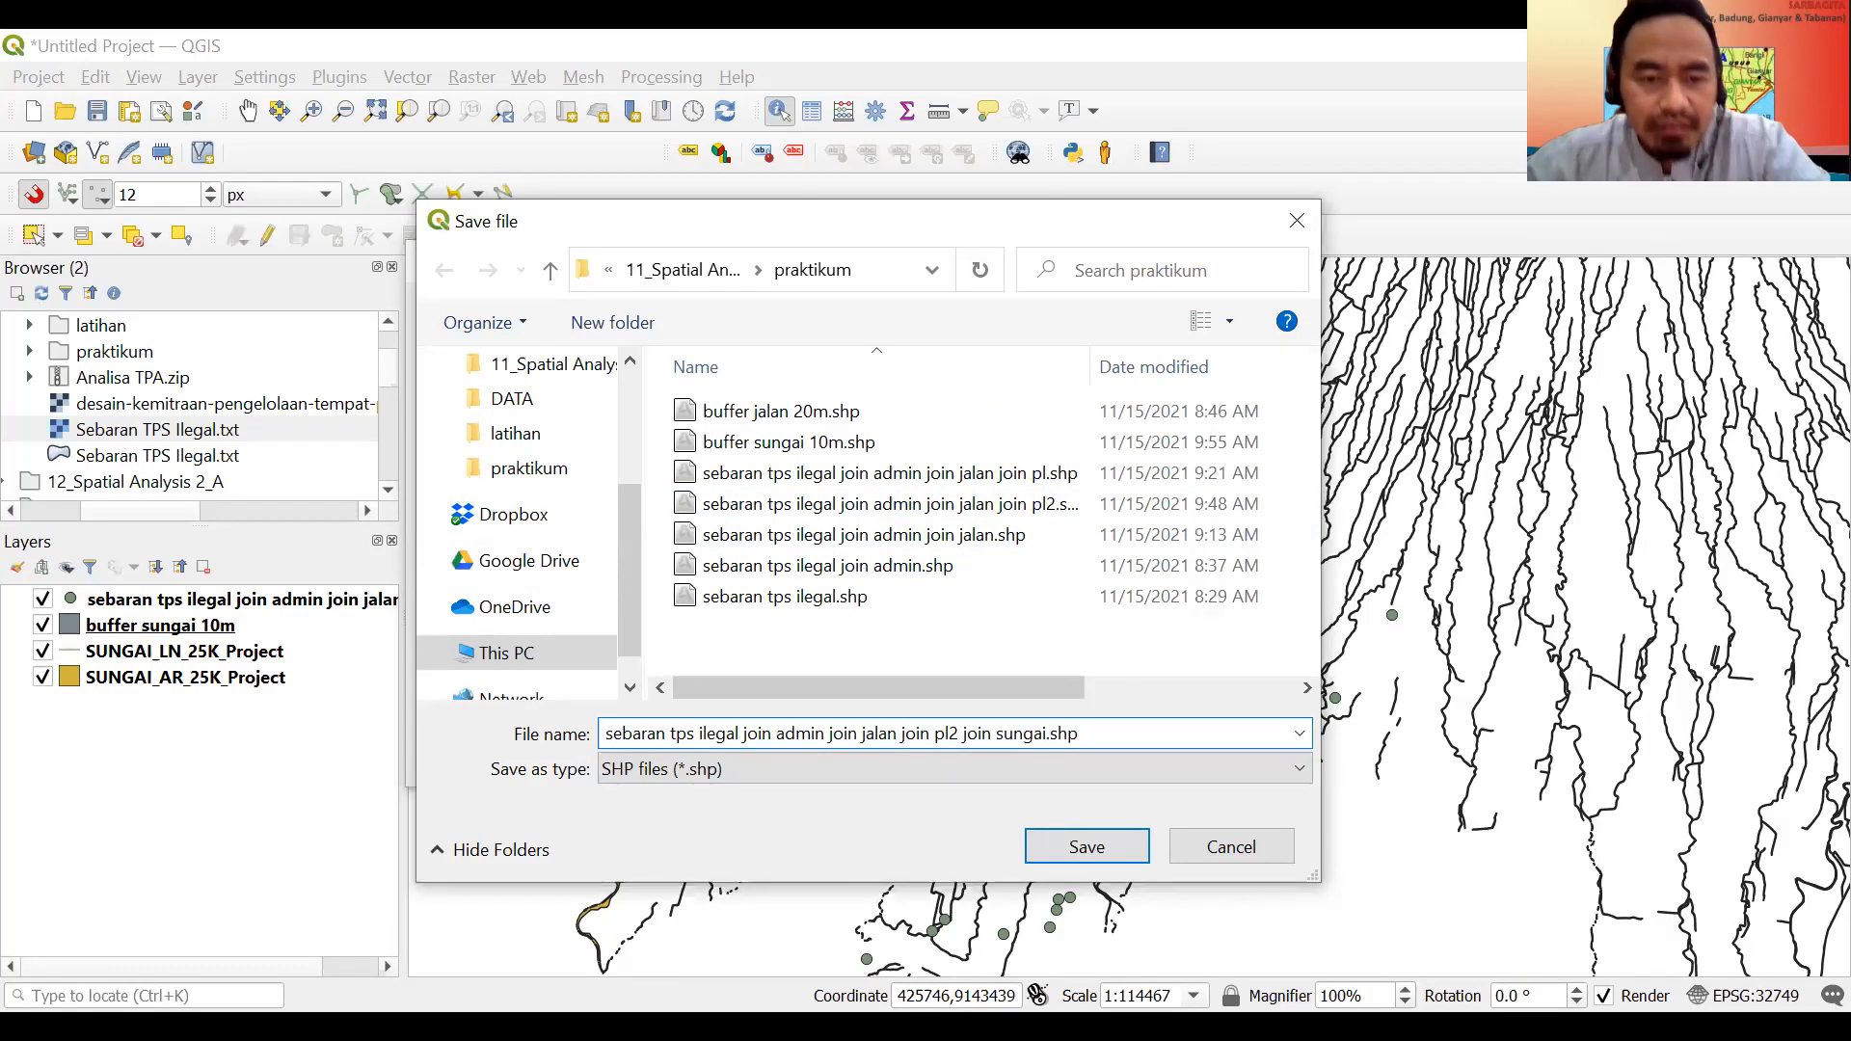
click(1034, 851)
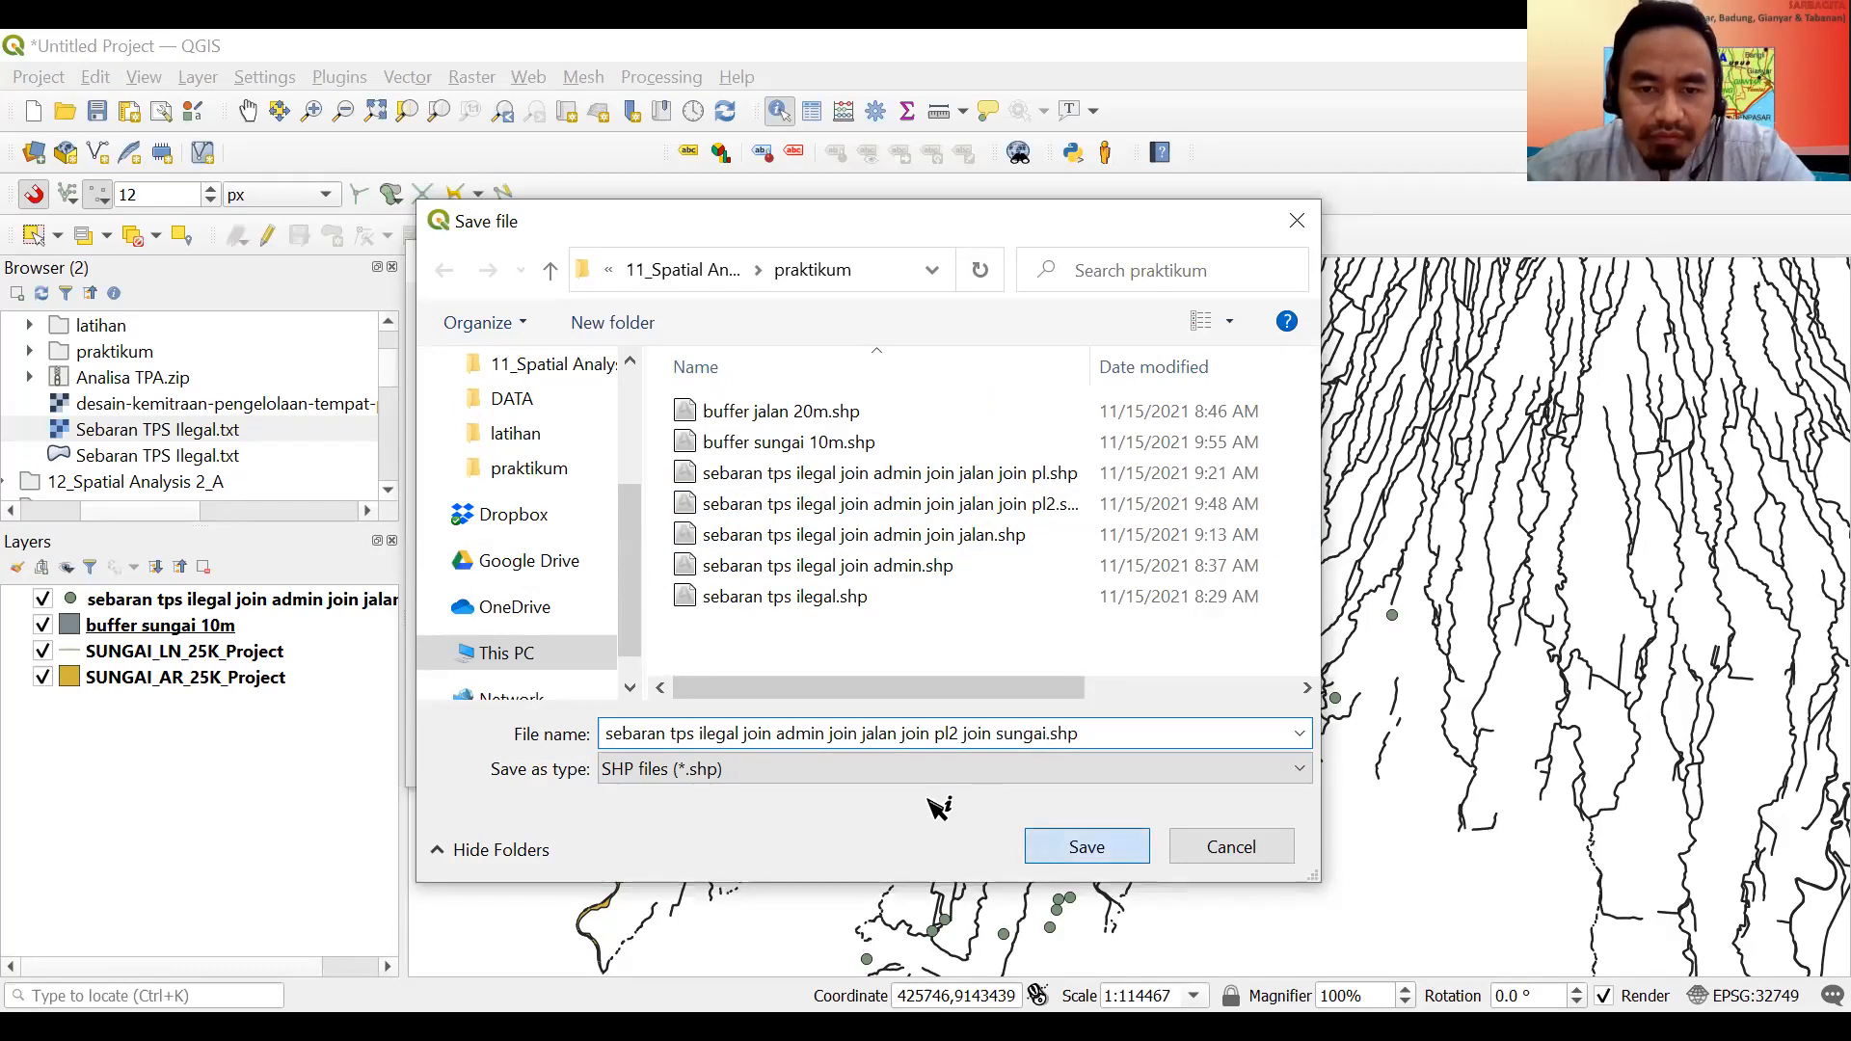
click(859, 761)
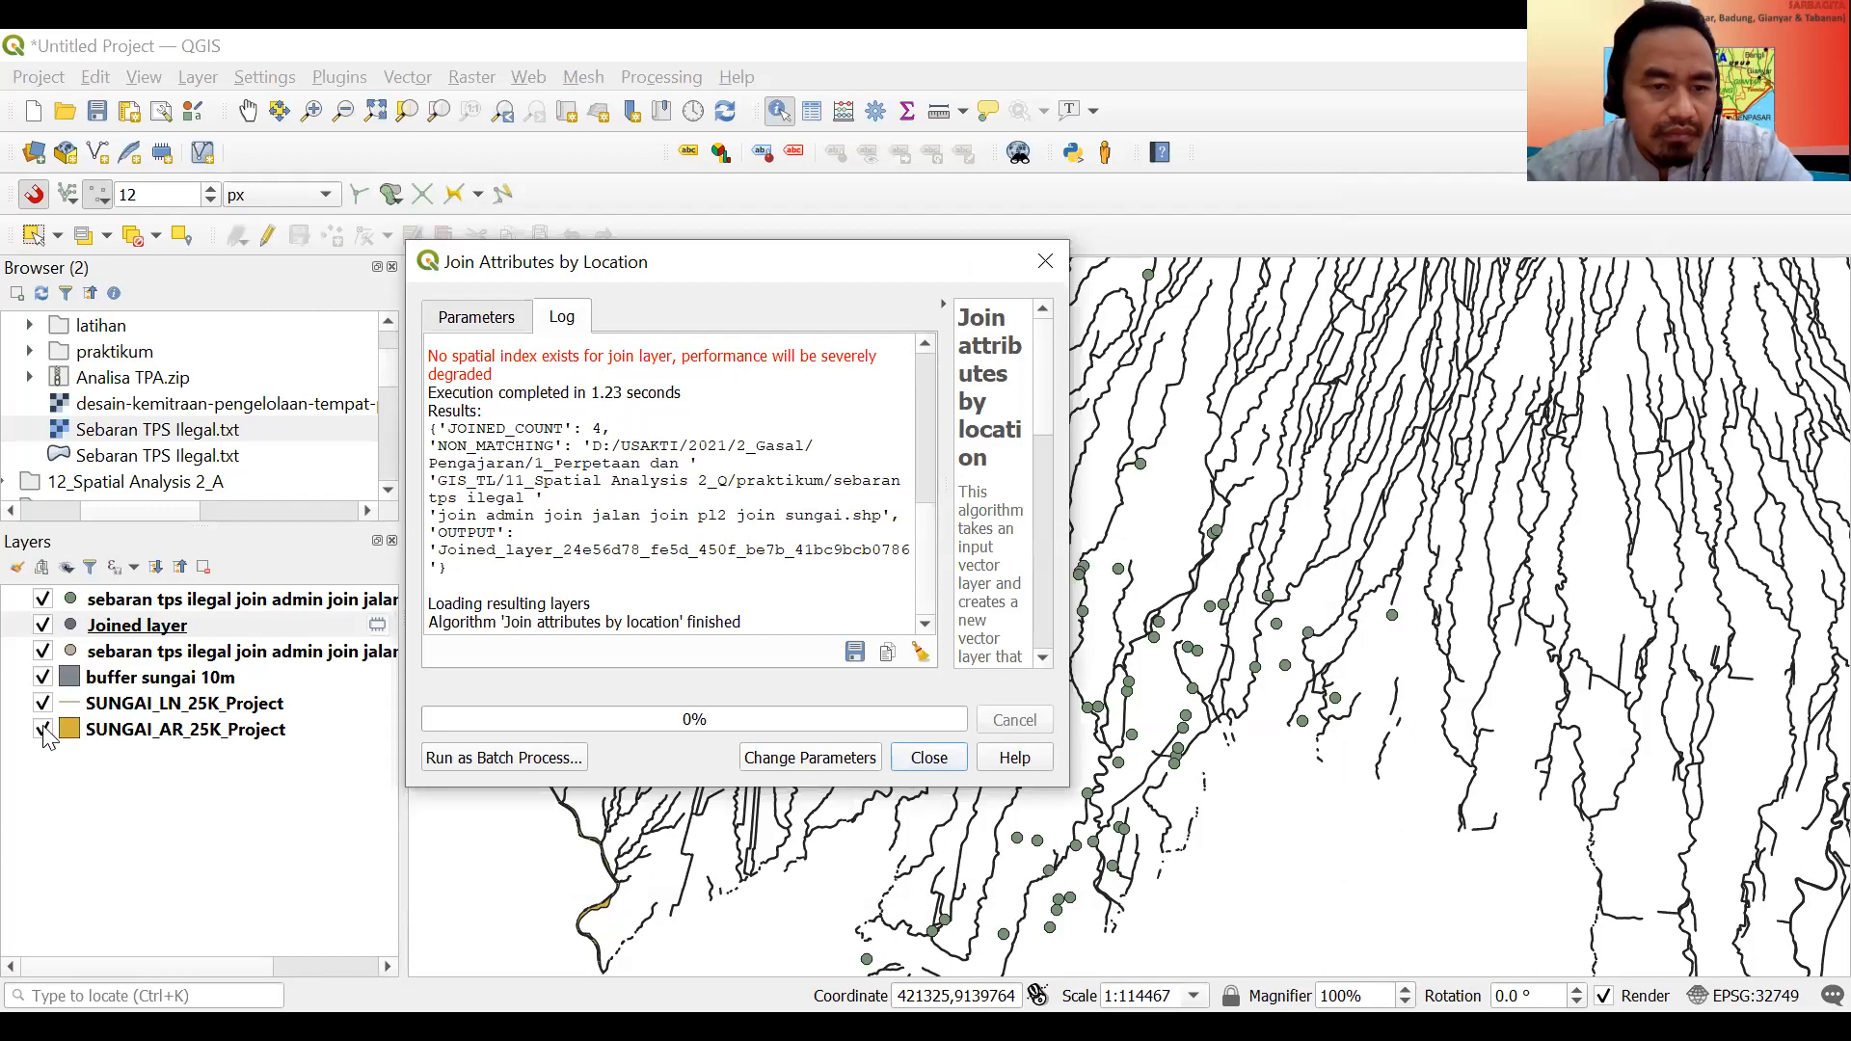
key(Escape)
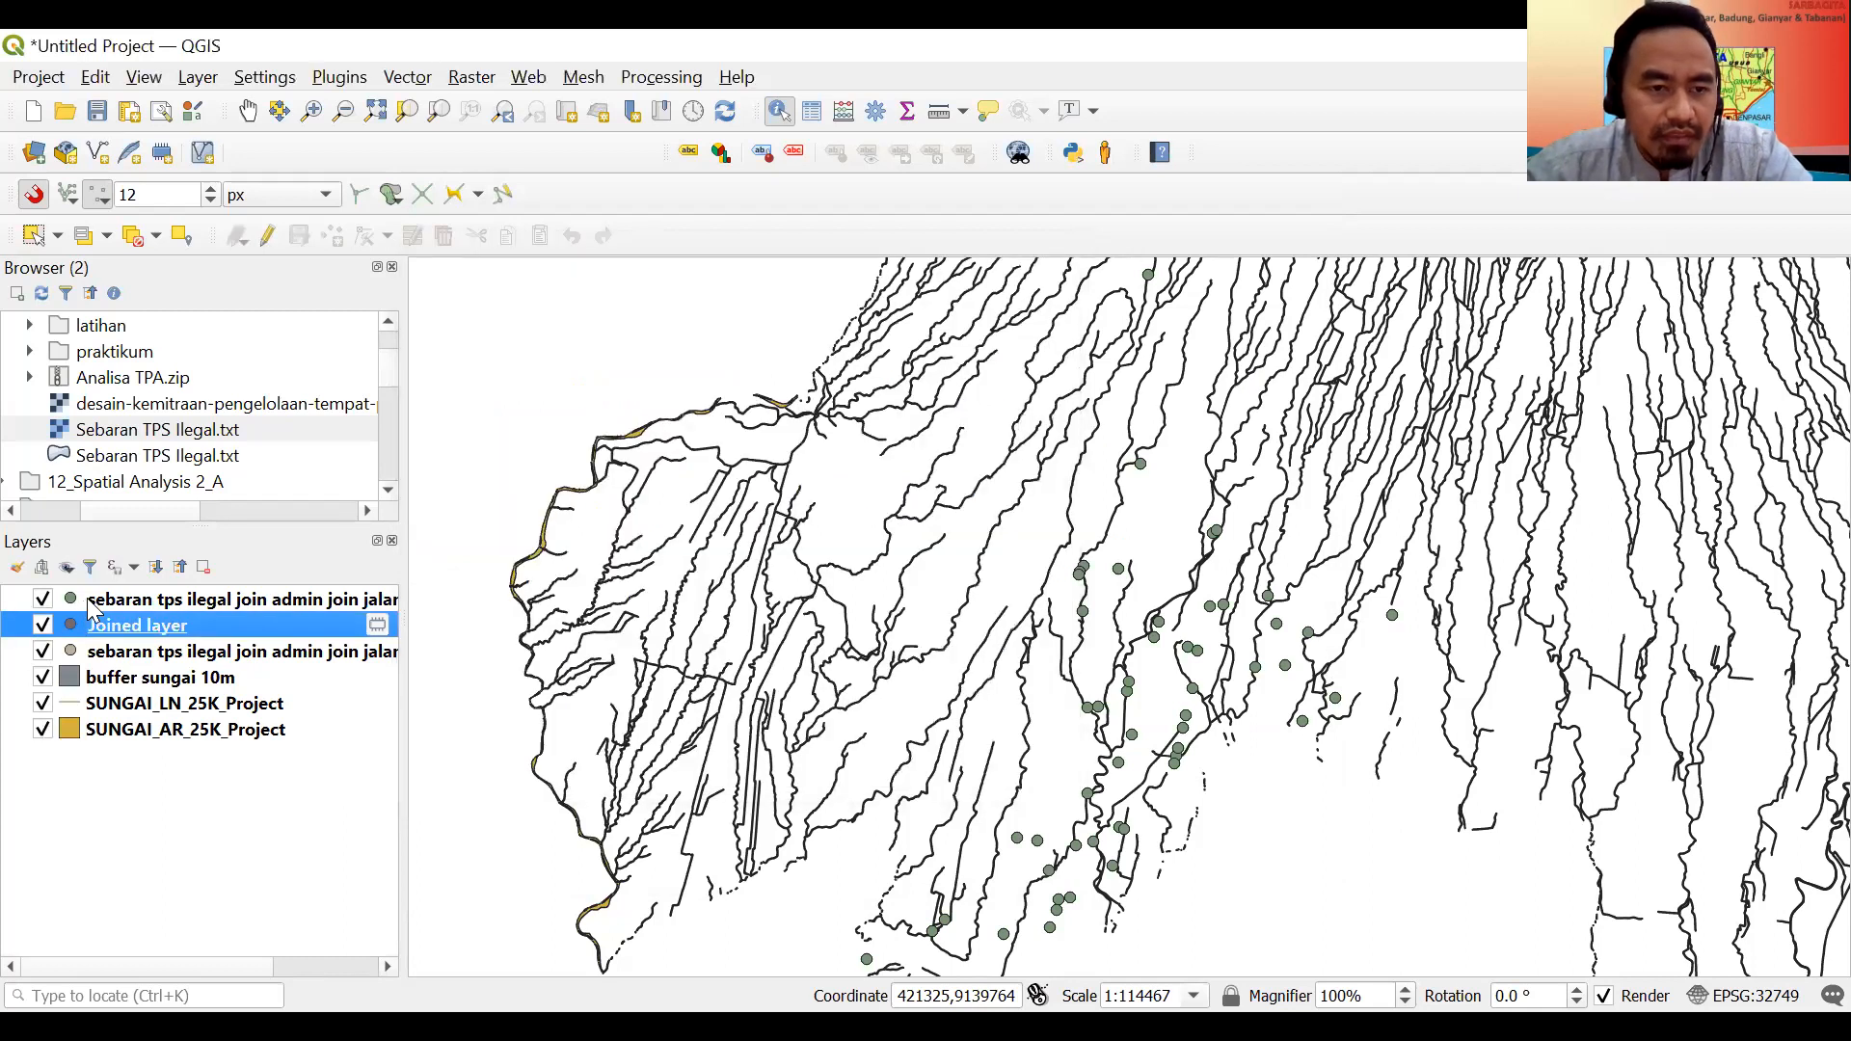
Open the attribute table of the uppermost dump-point layer and examine its records.
key(Up)
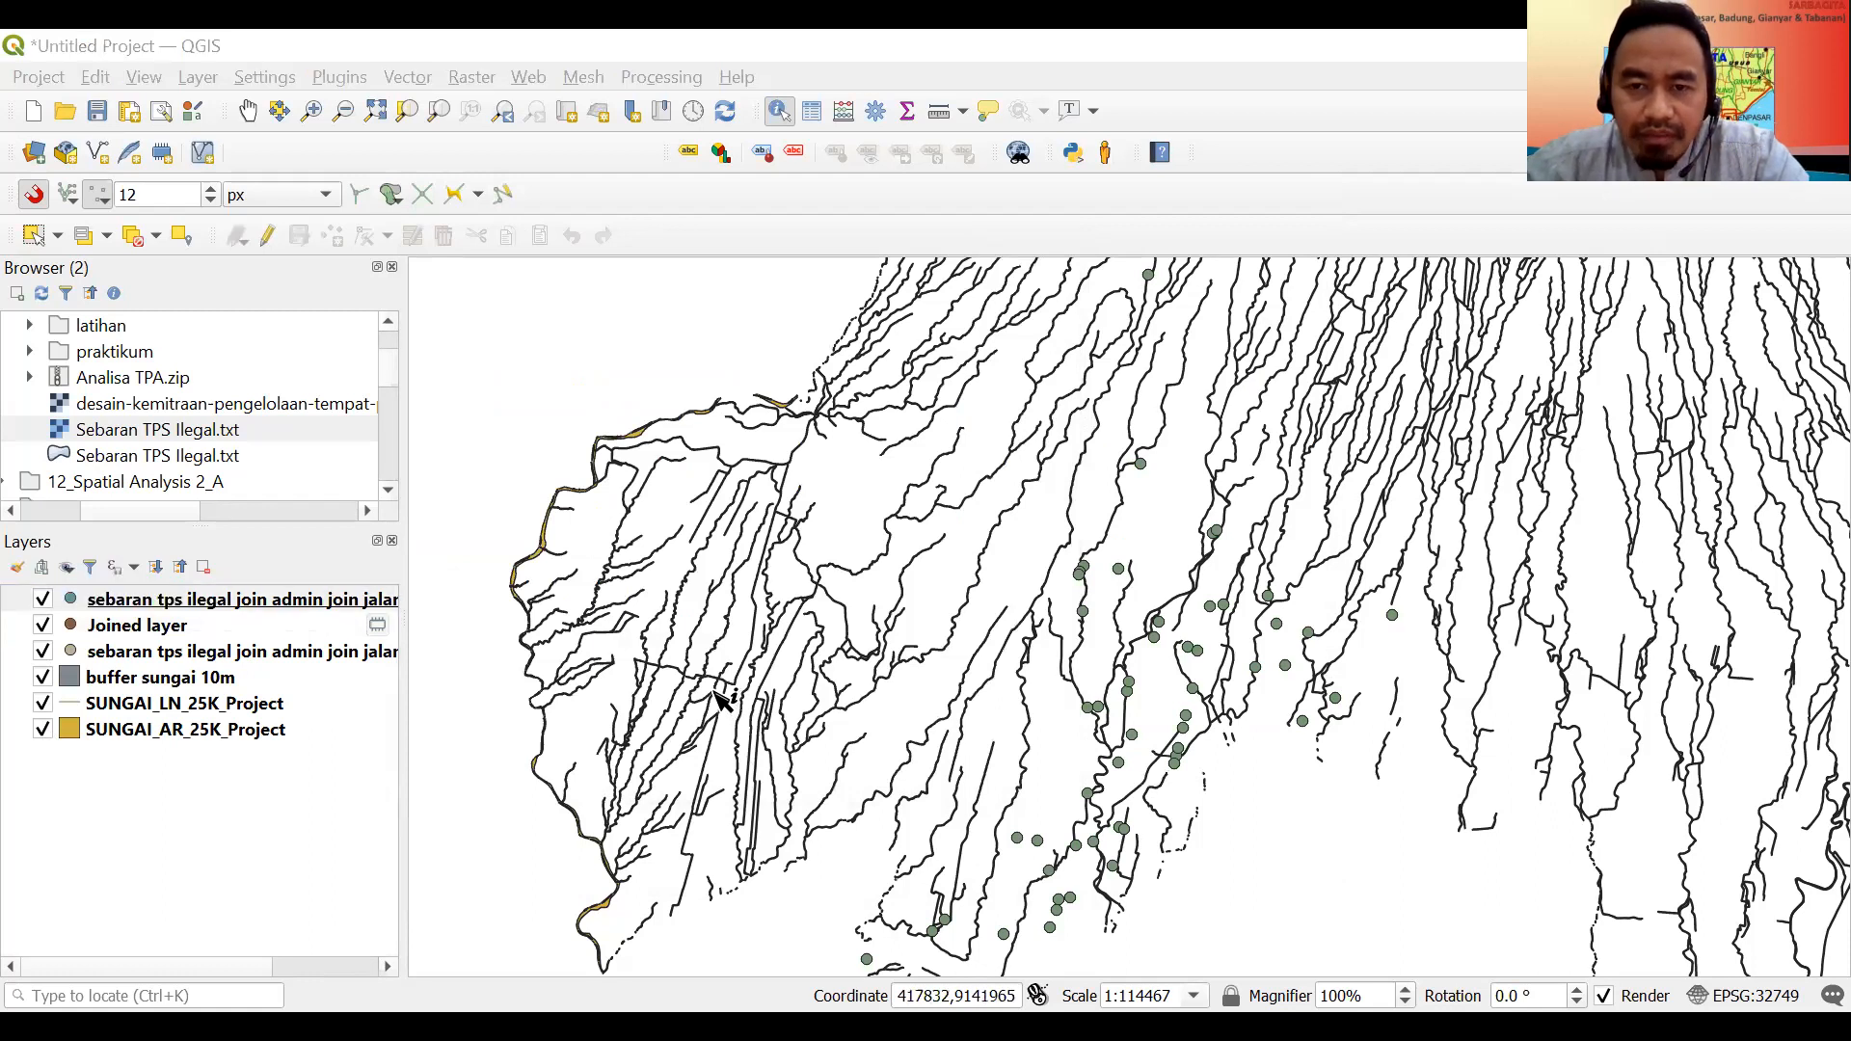
right_click(245, 606)
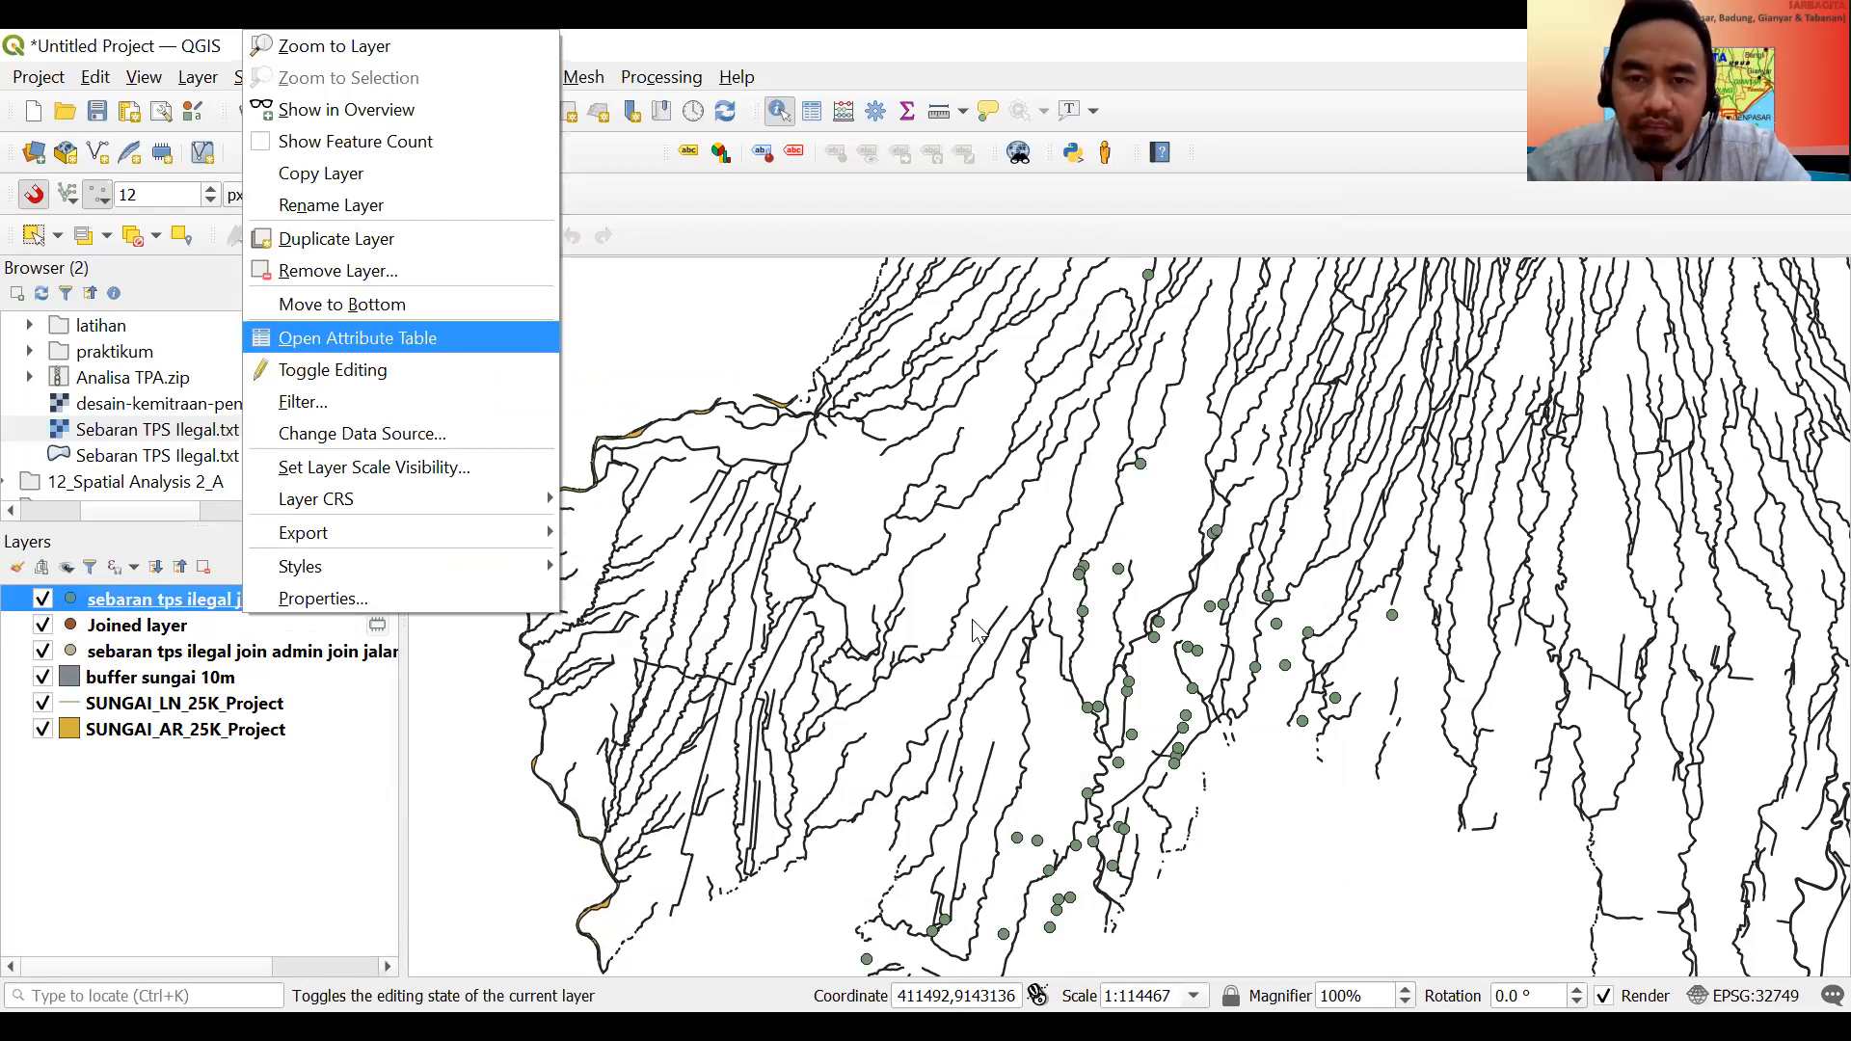
click(357, 338)
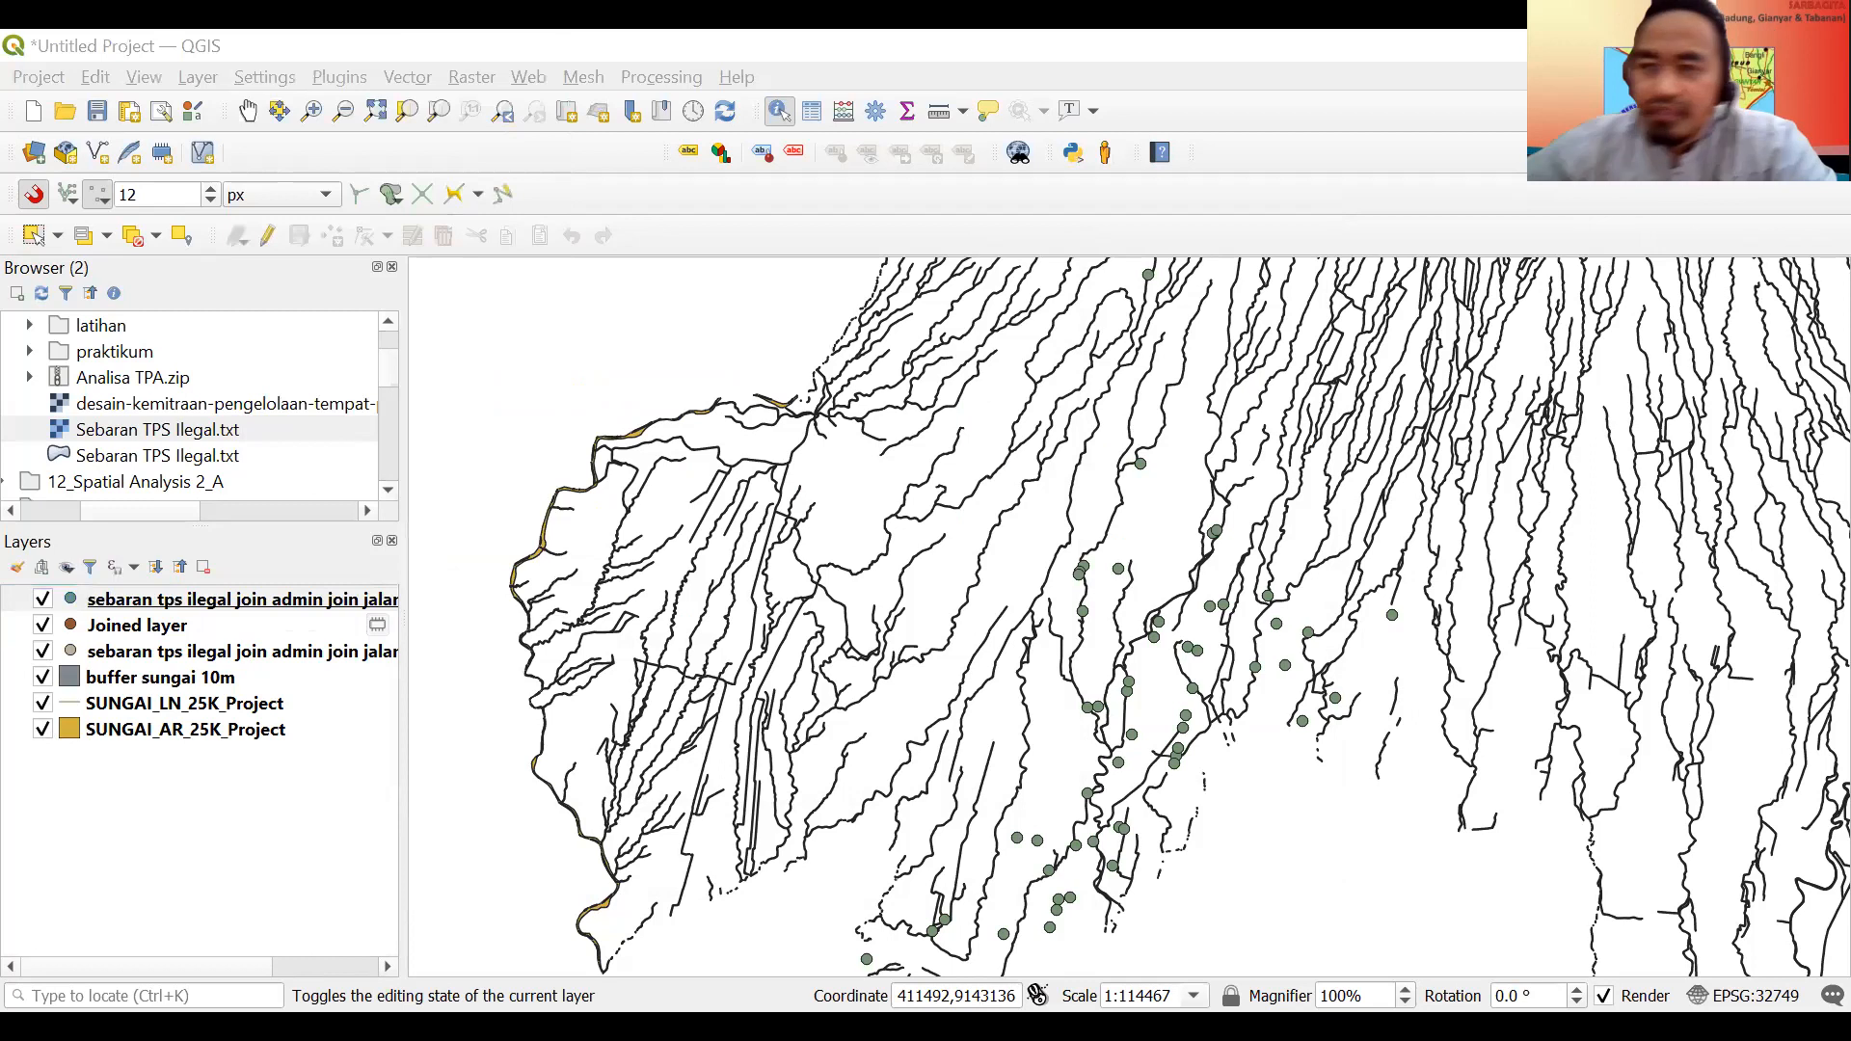
mouse_move(1736, 252)
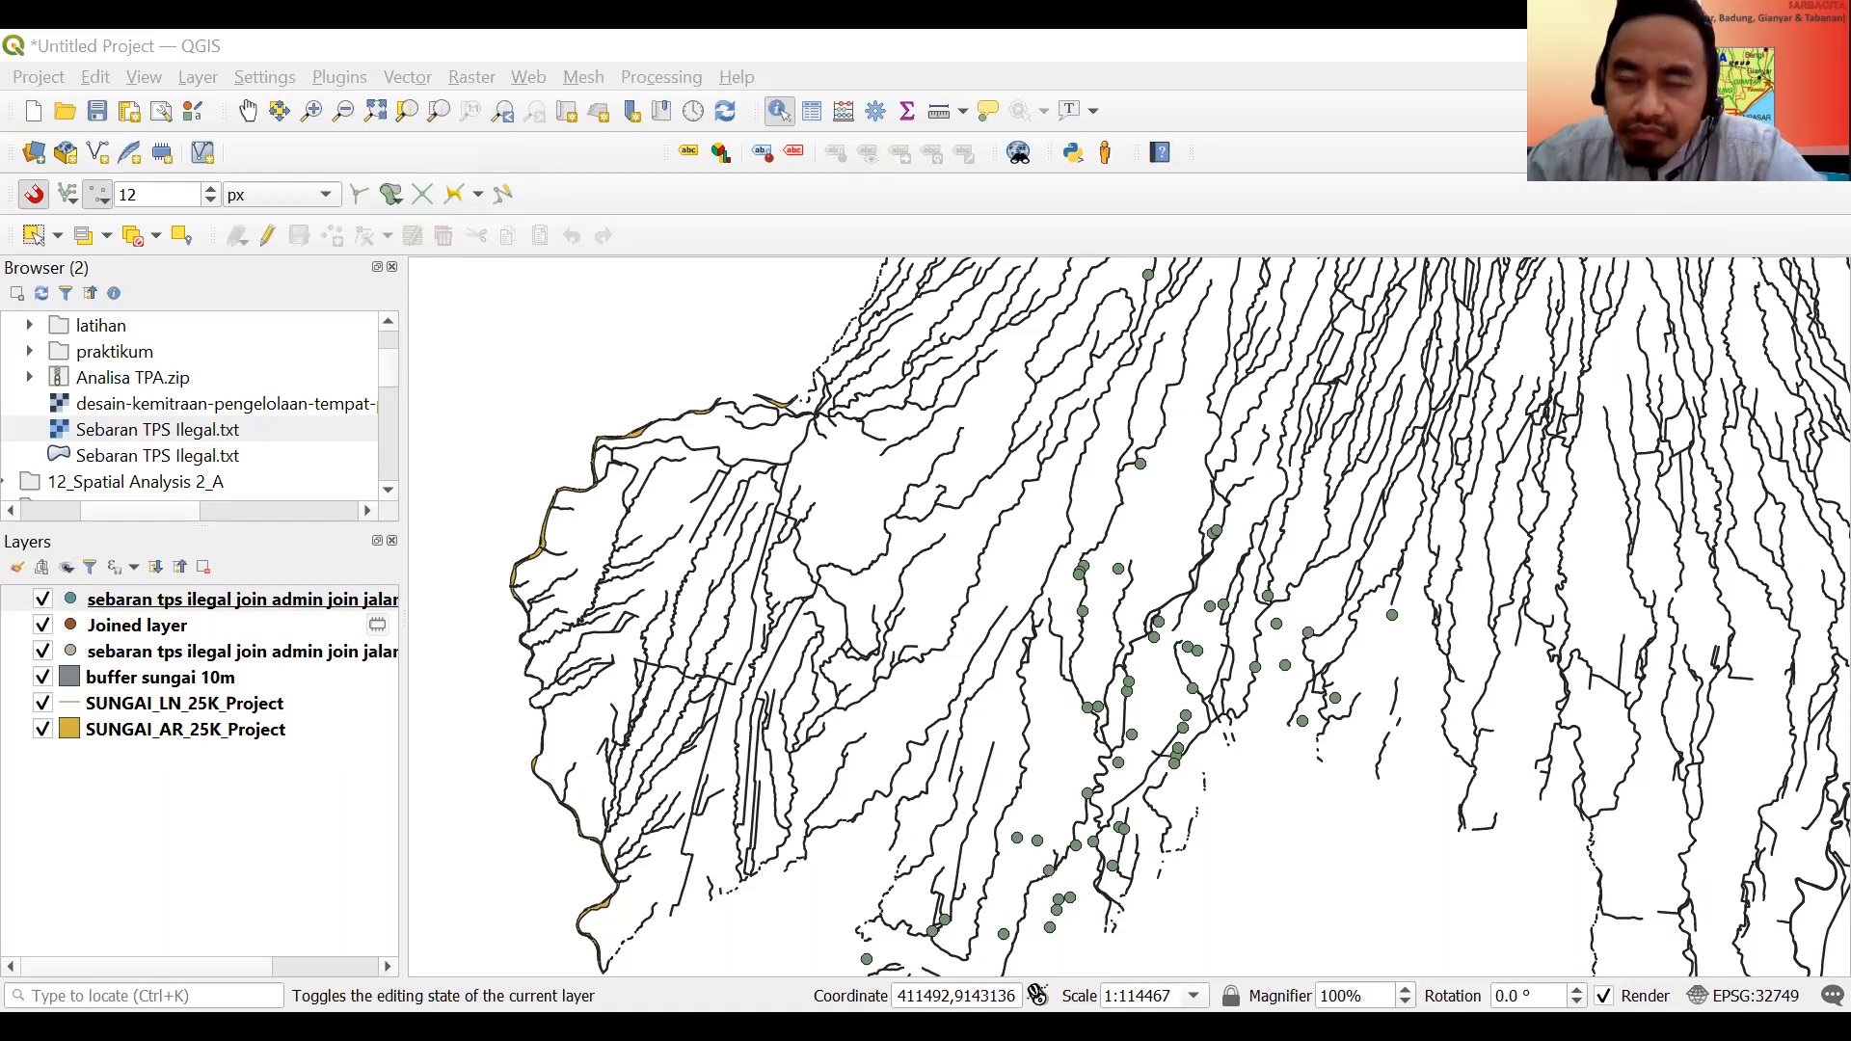
key(alt+Tab)
Widen the layer list to show full layer names and open the attribute table of the dump-point layer ending in join pl2 join sungai.
click(174, 675)
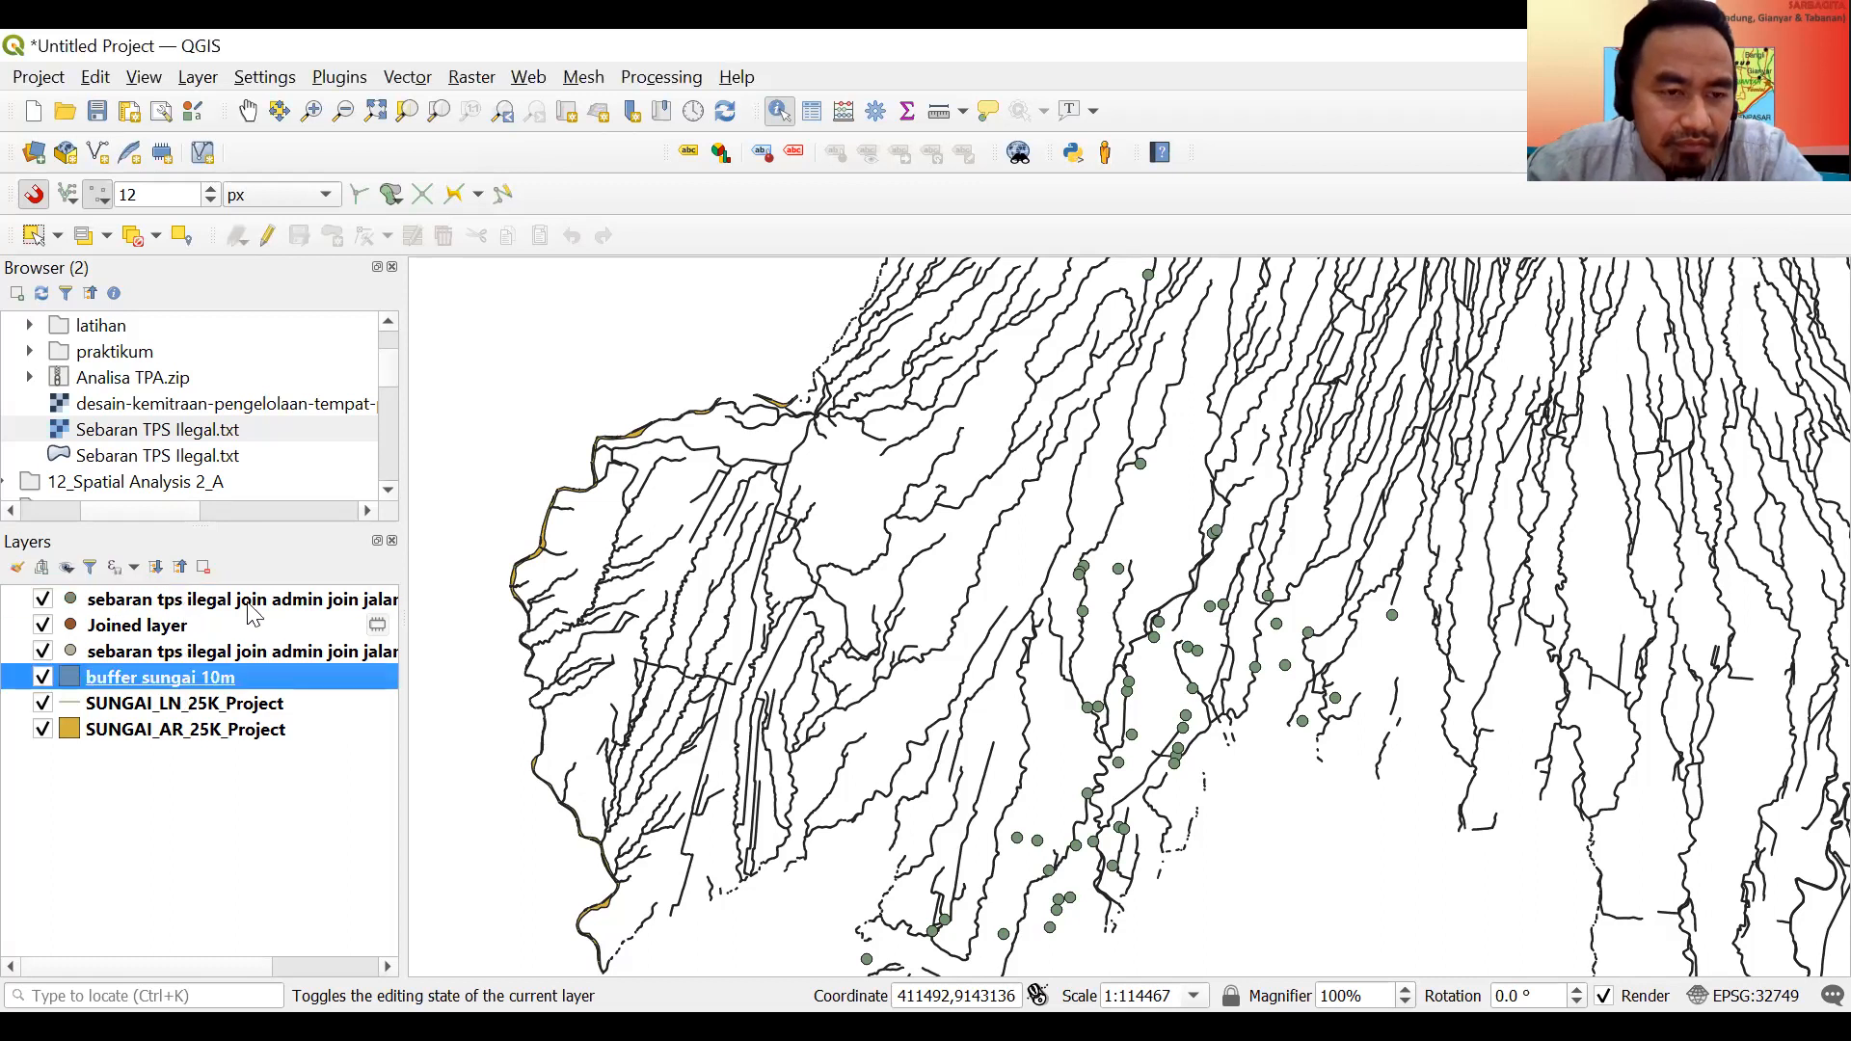
click(289, 599)
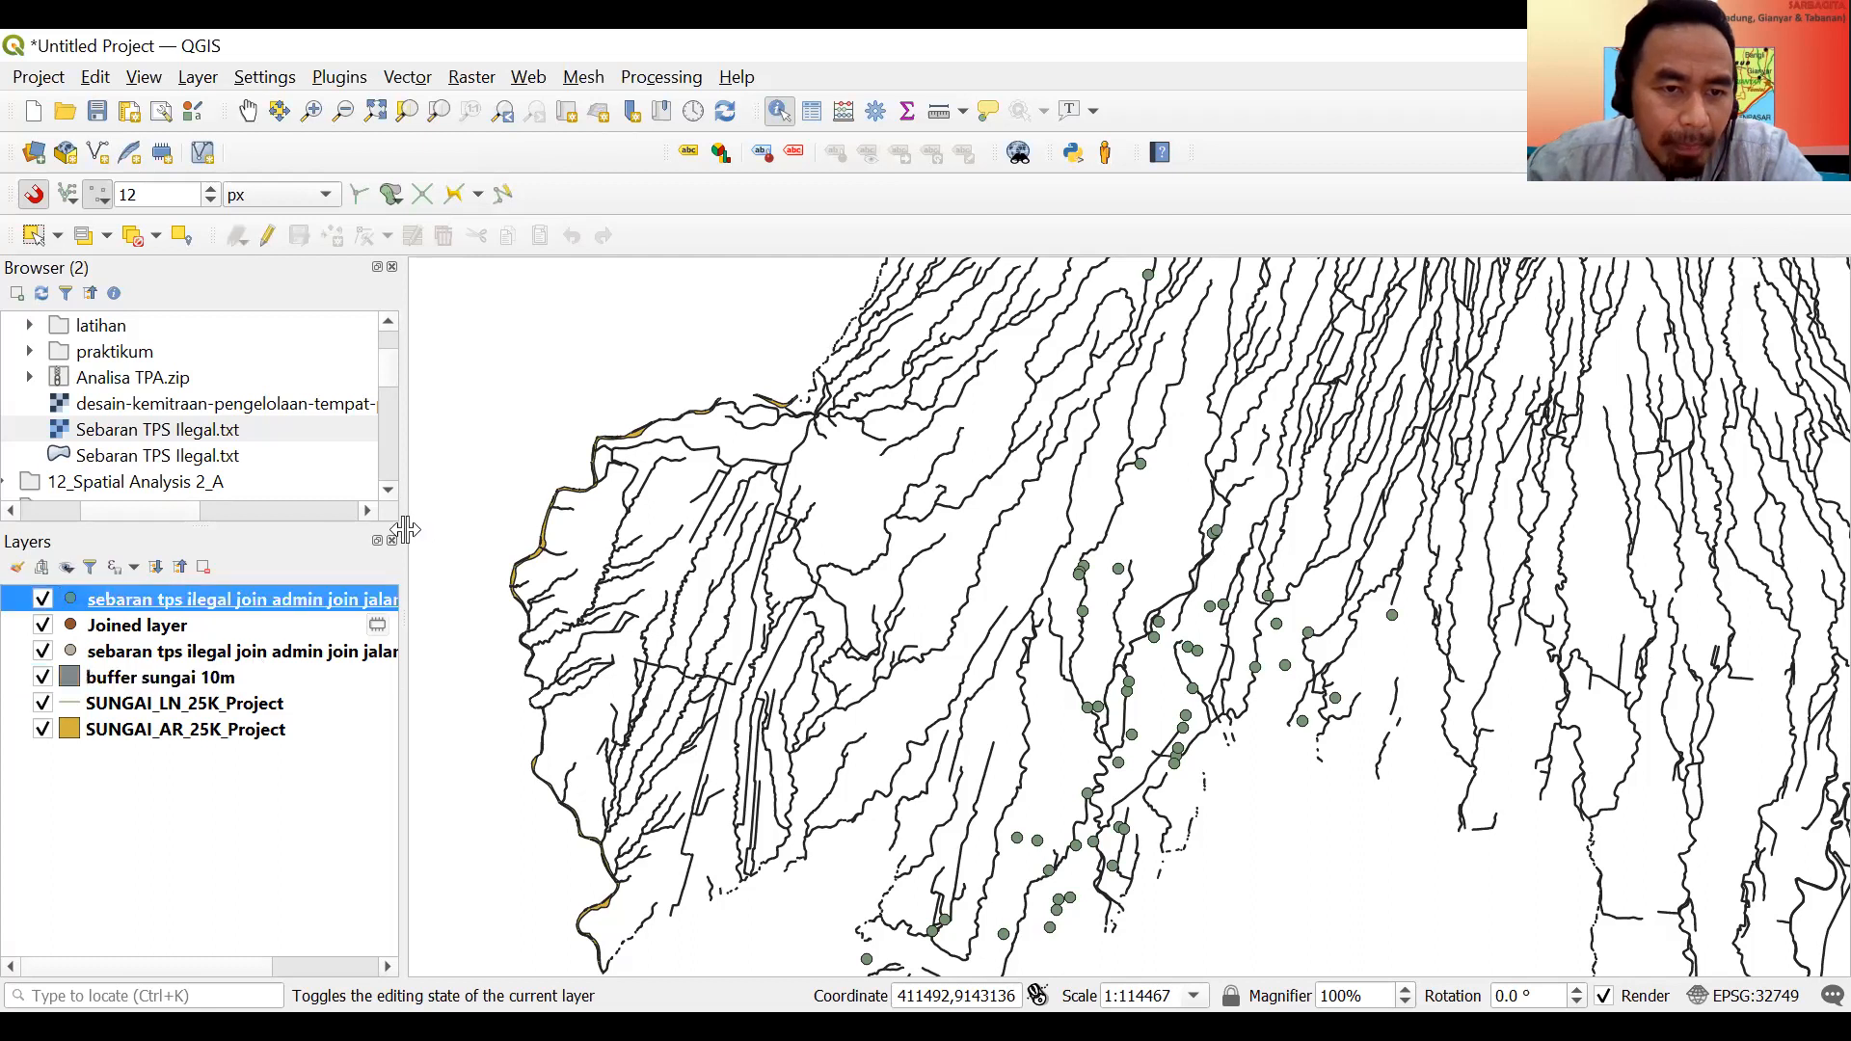
drag(594, 531, 593, 532)
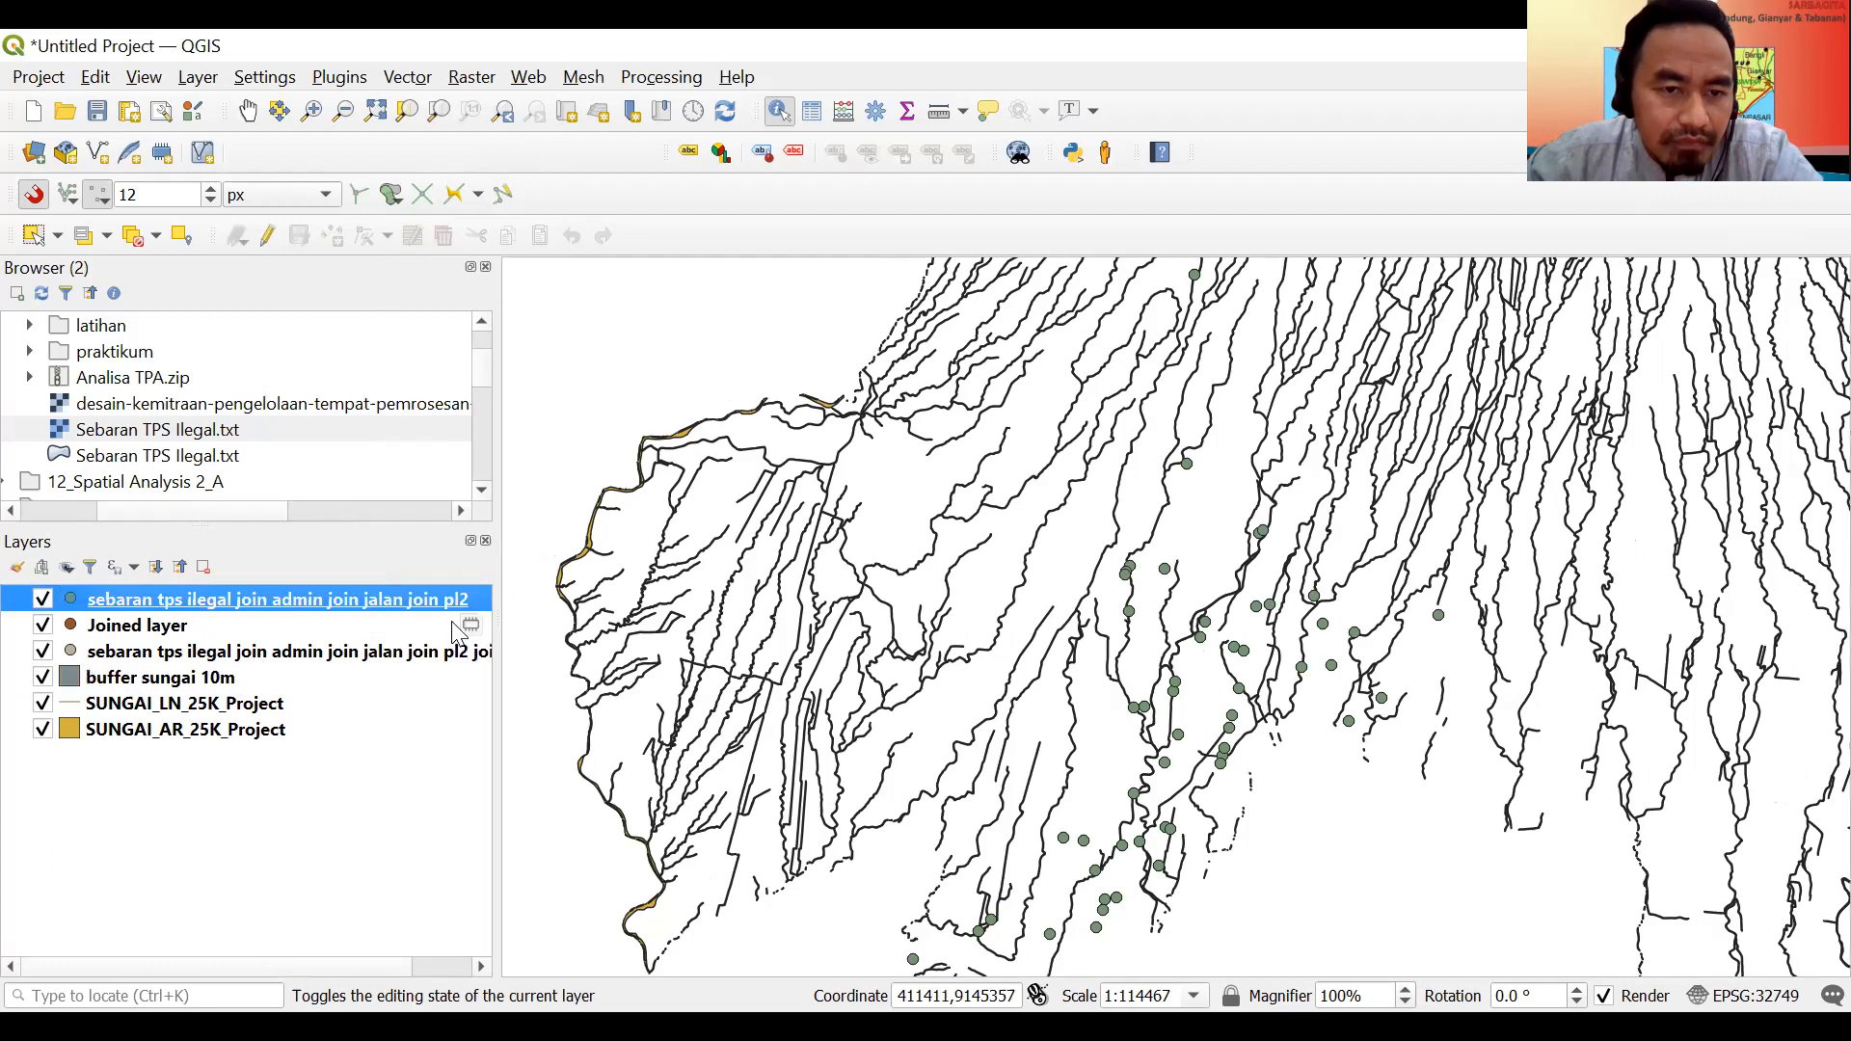
click(355, 652)
right_click(355, 652)
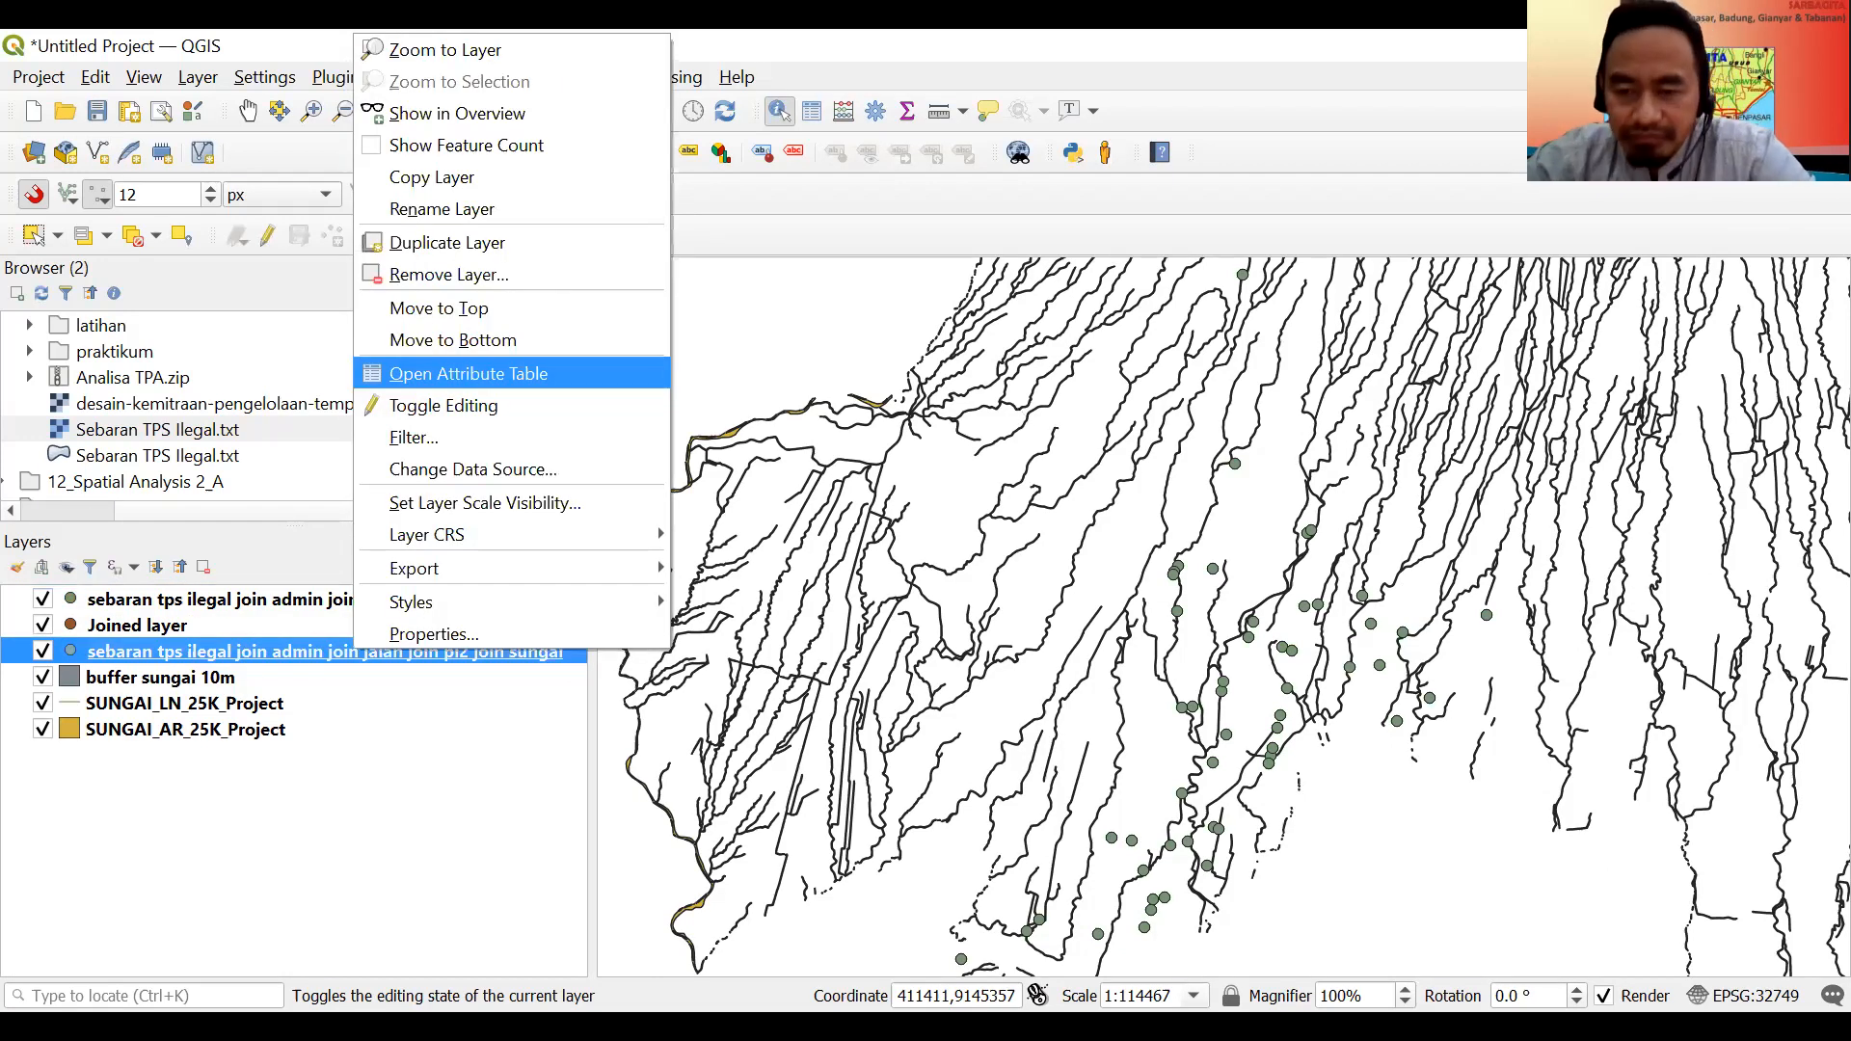
click(468, 373)
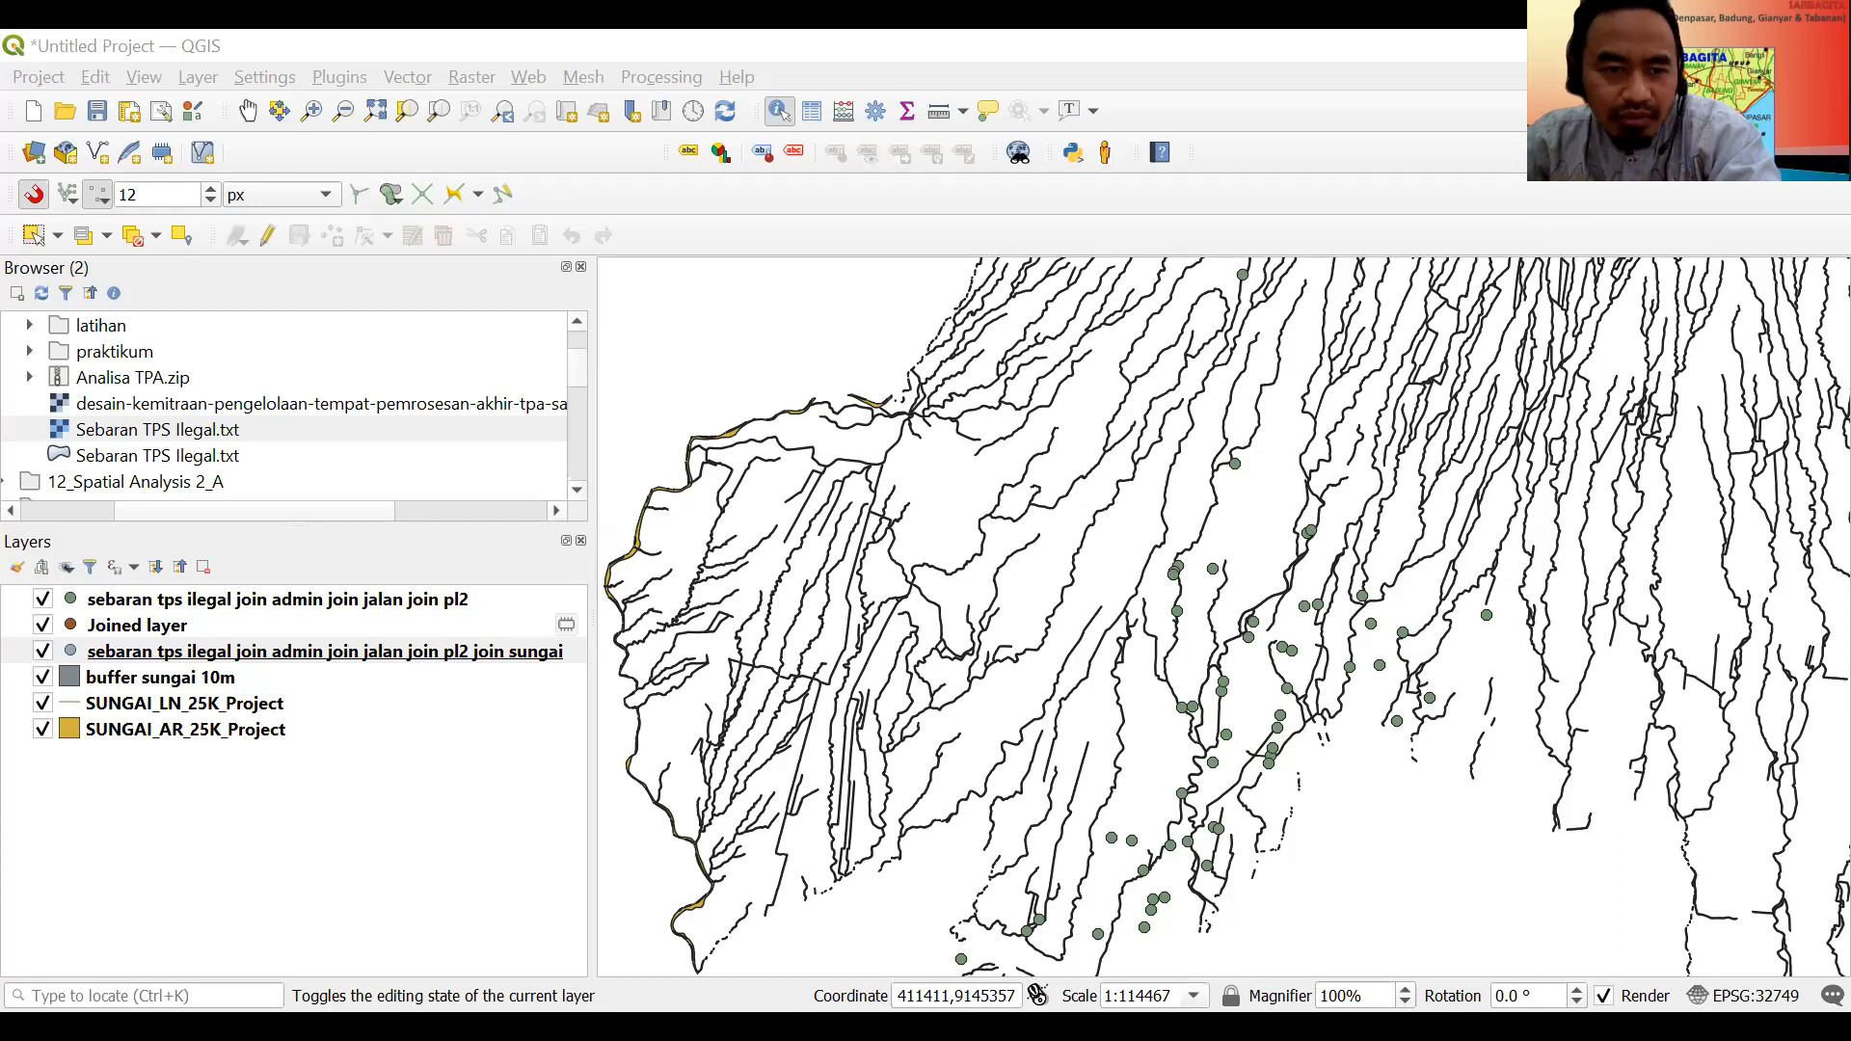
Open the attribute table of the temporary Joined layer to check the dump points matched with the river buffer.
click(472, 660)
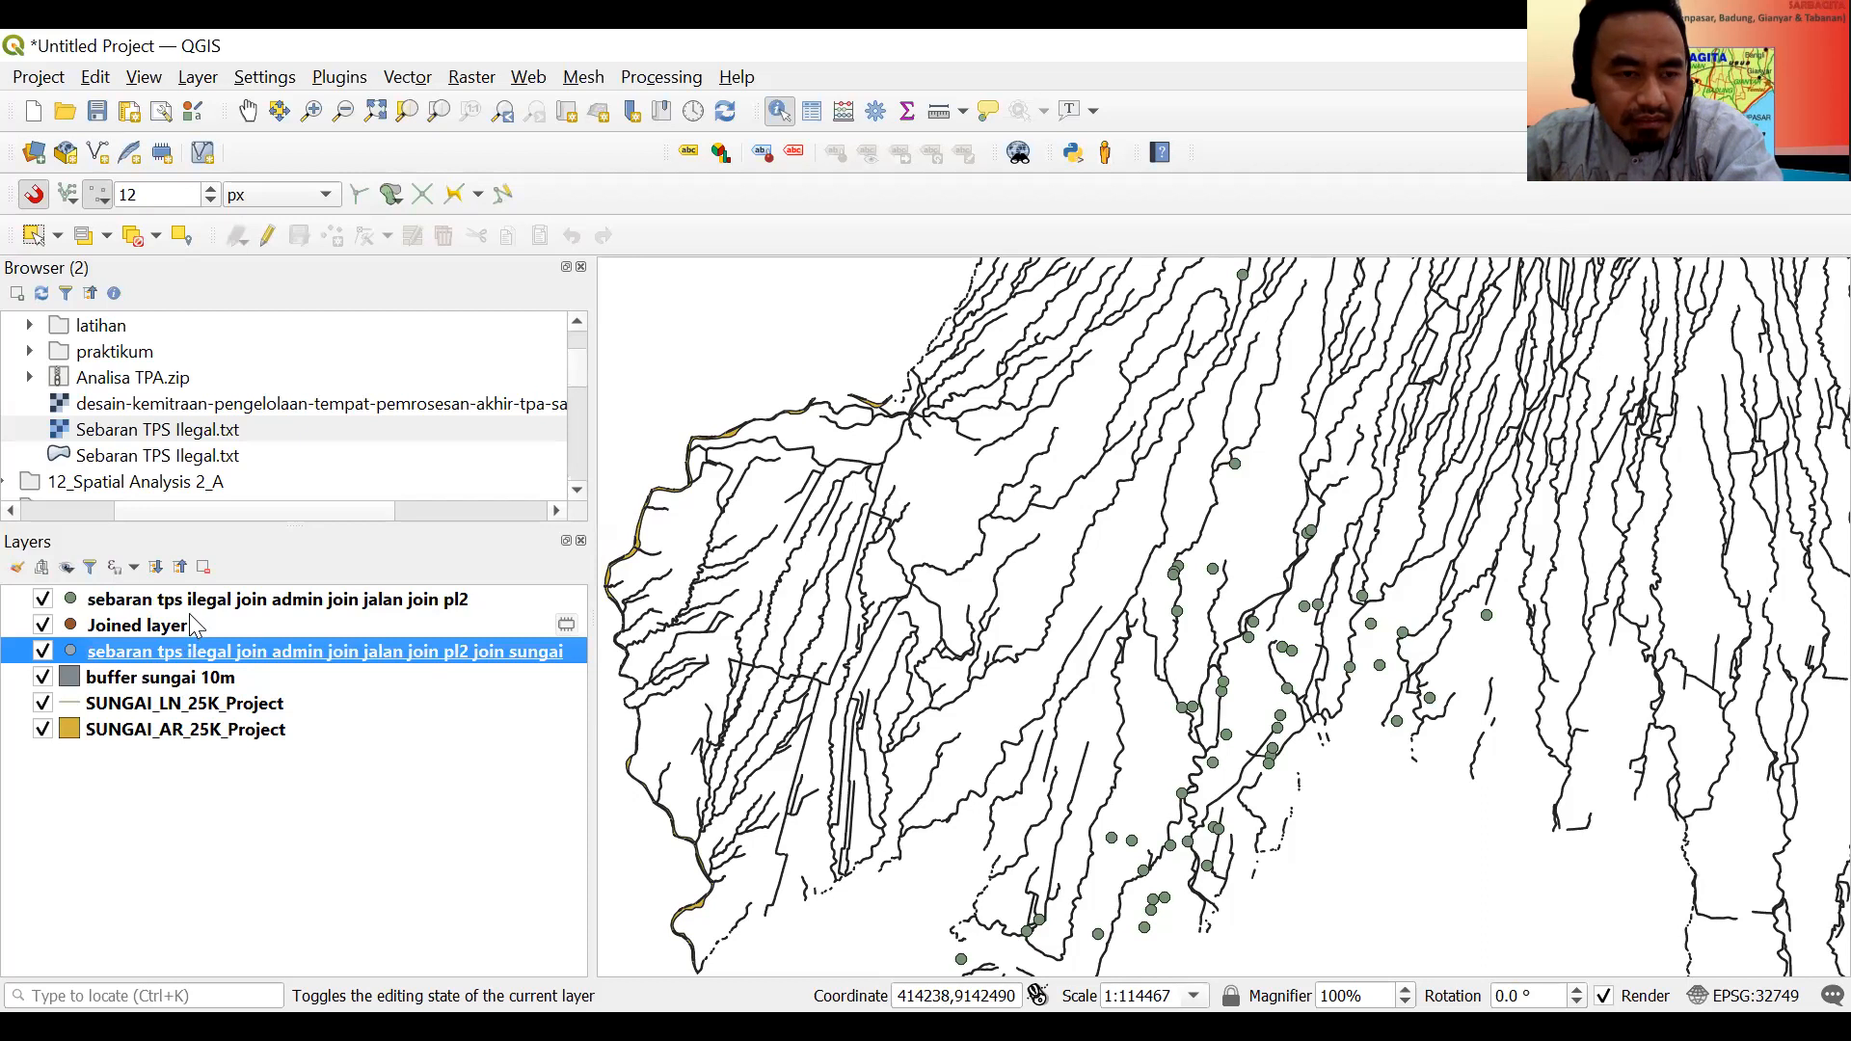
click(180, 632)
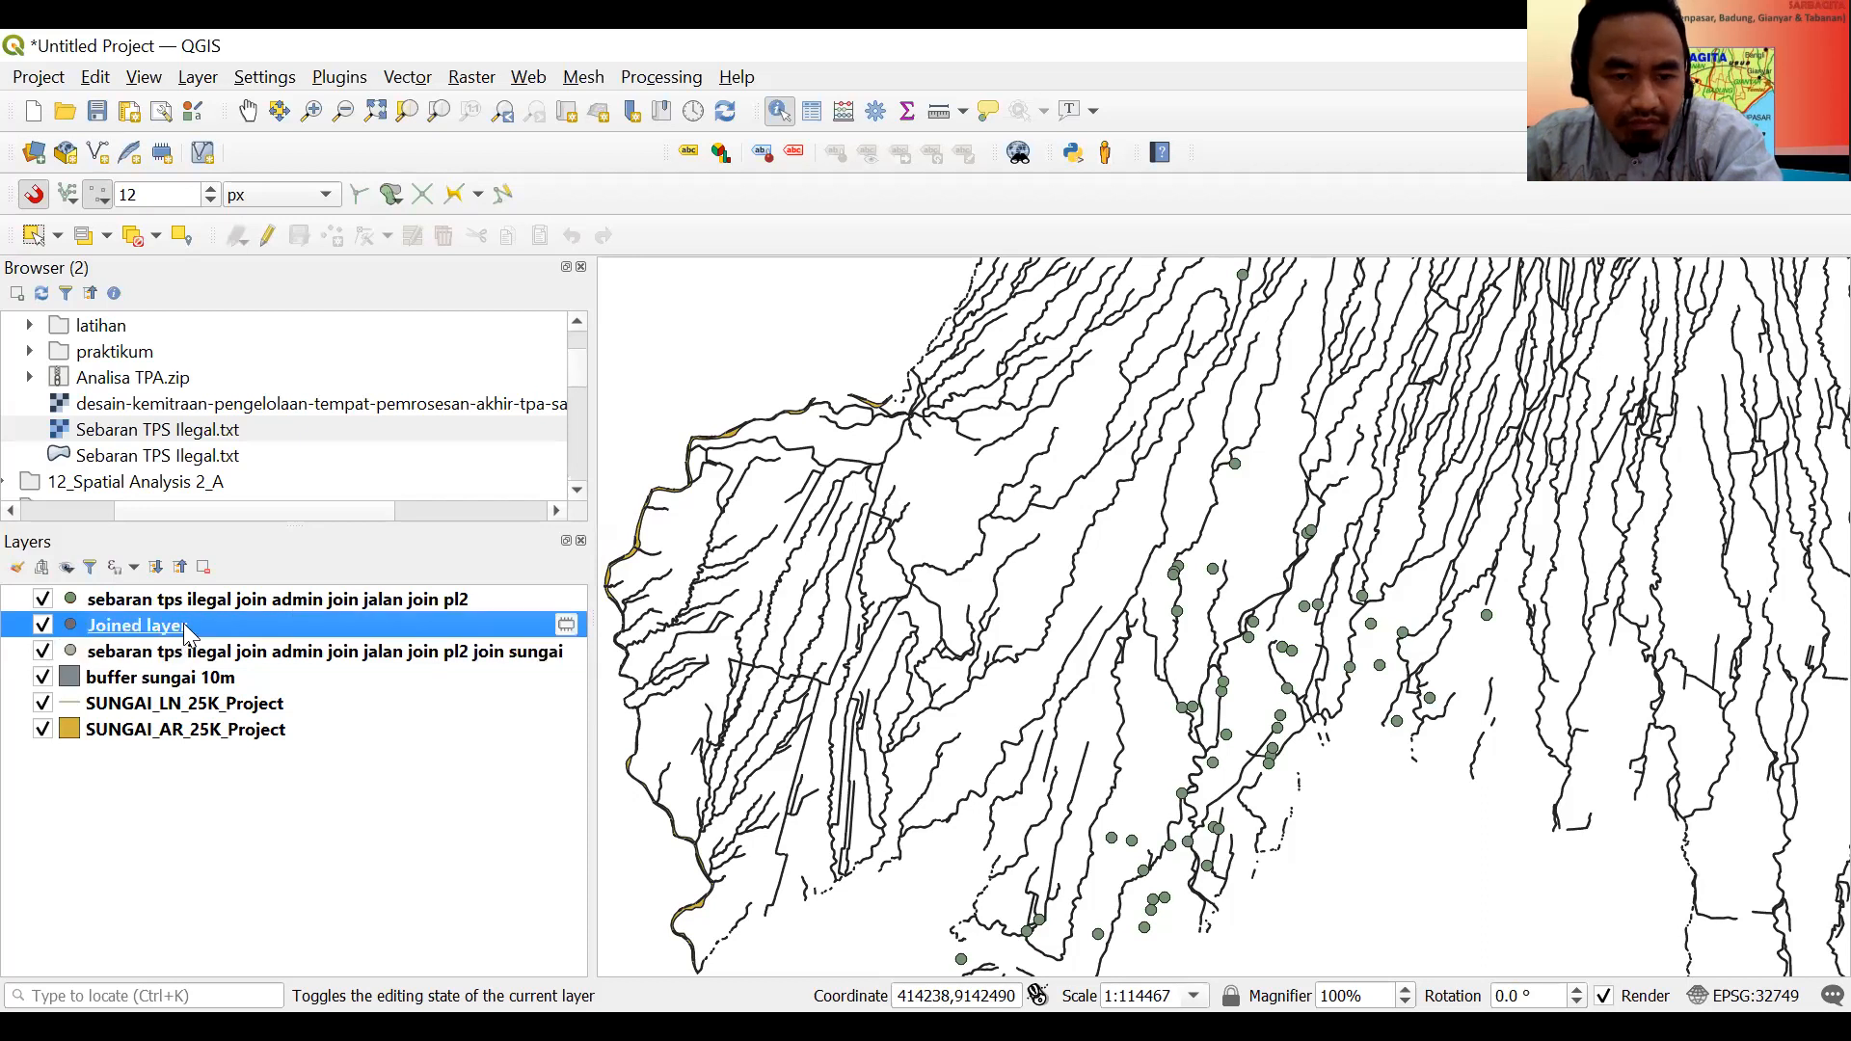
right_click(183, 623)
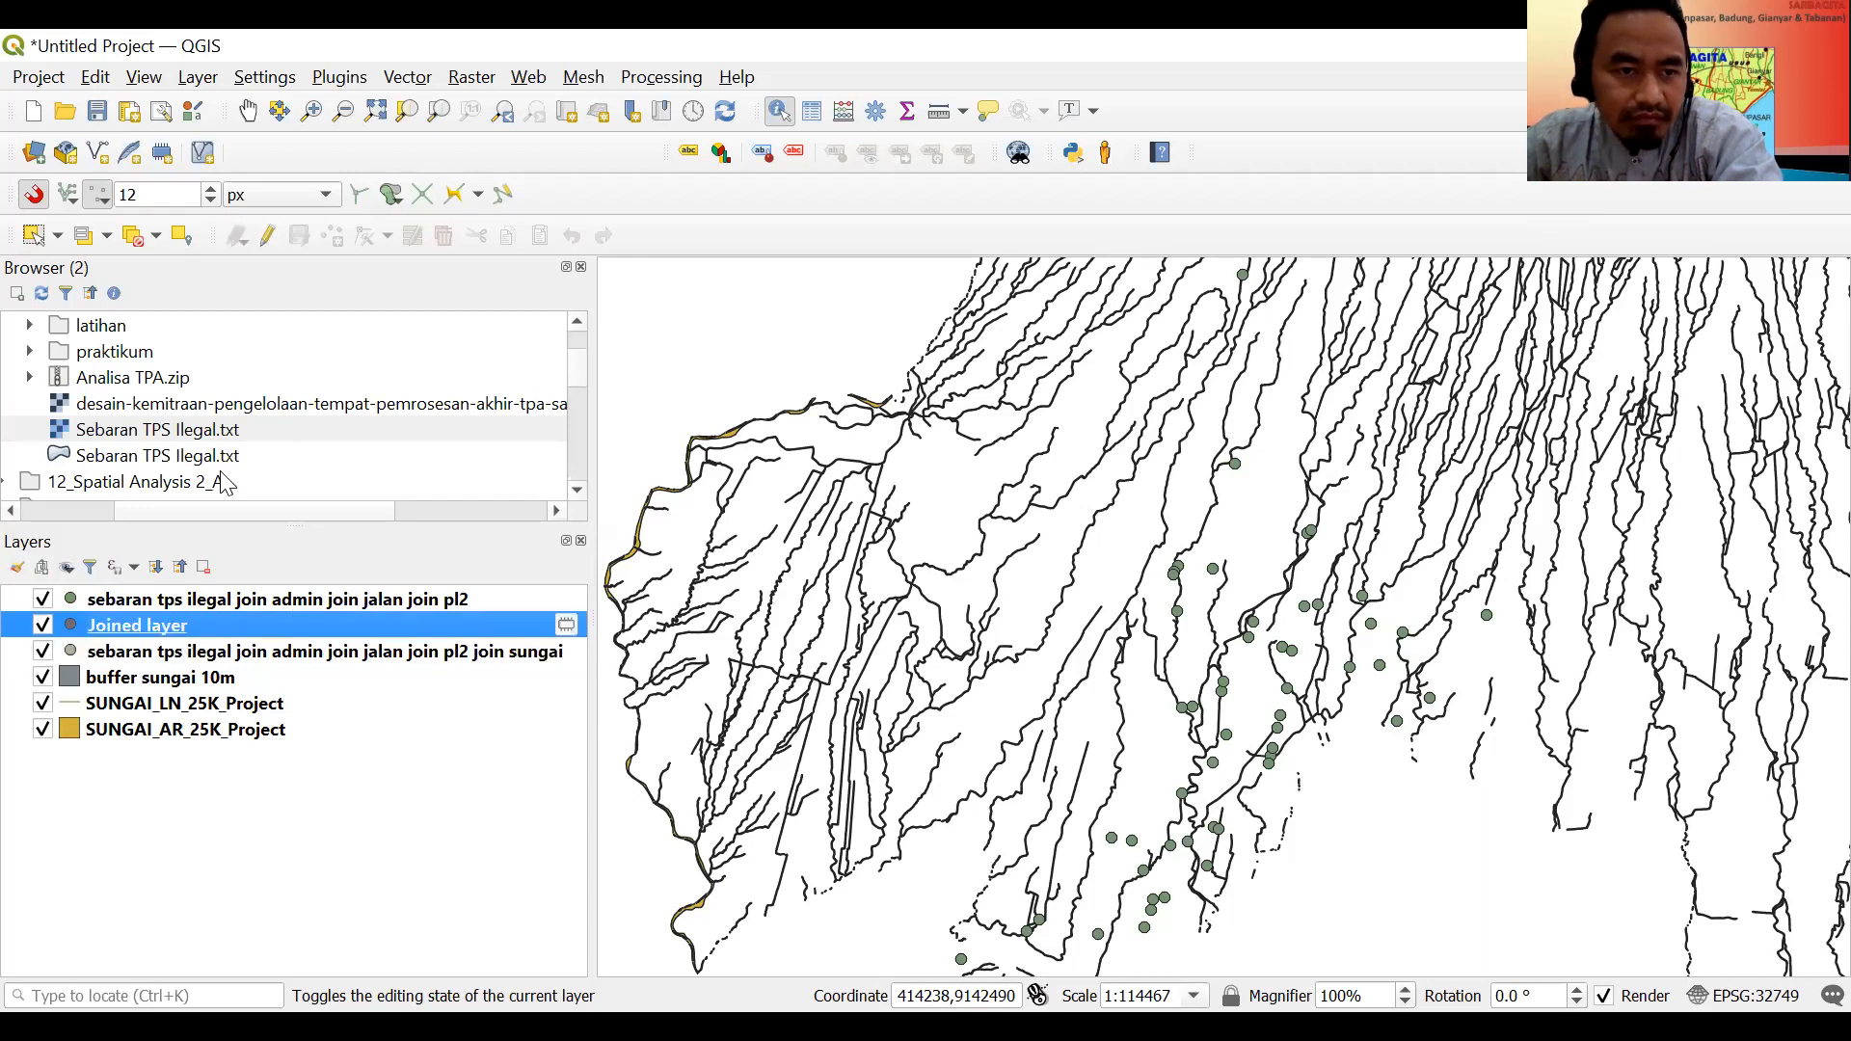
click(974, 511)
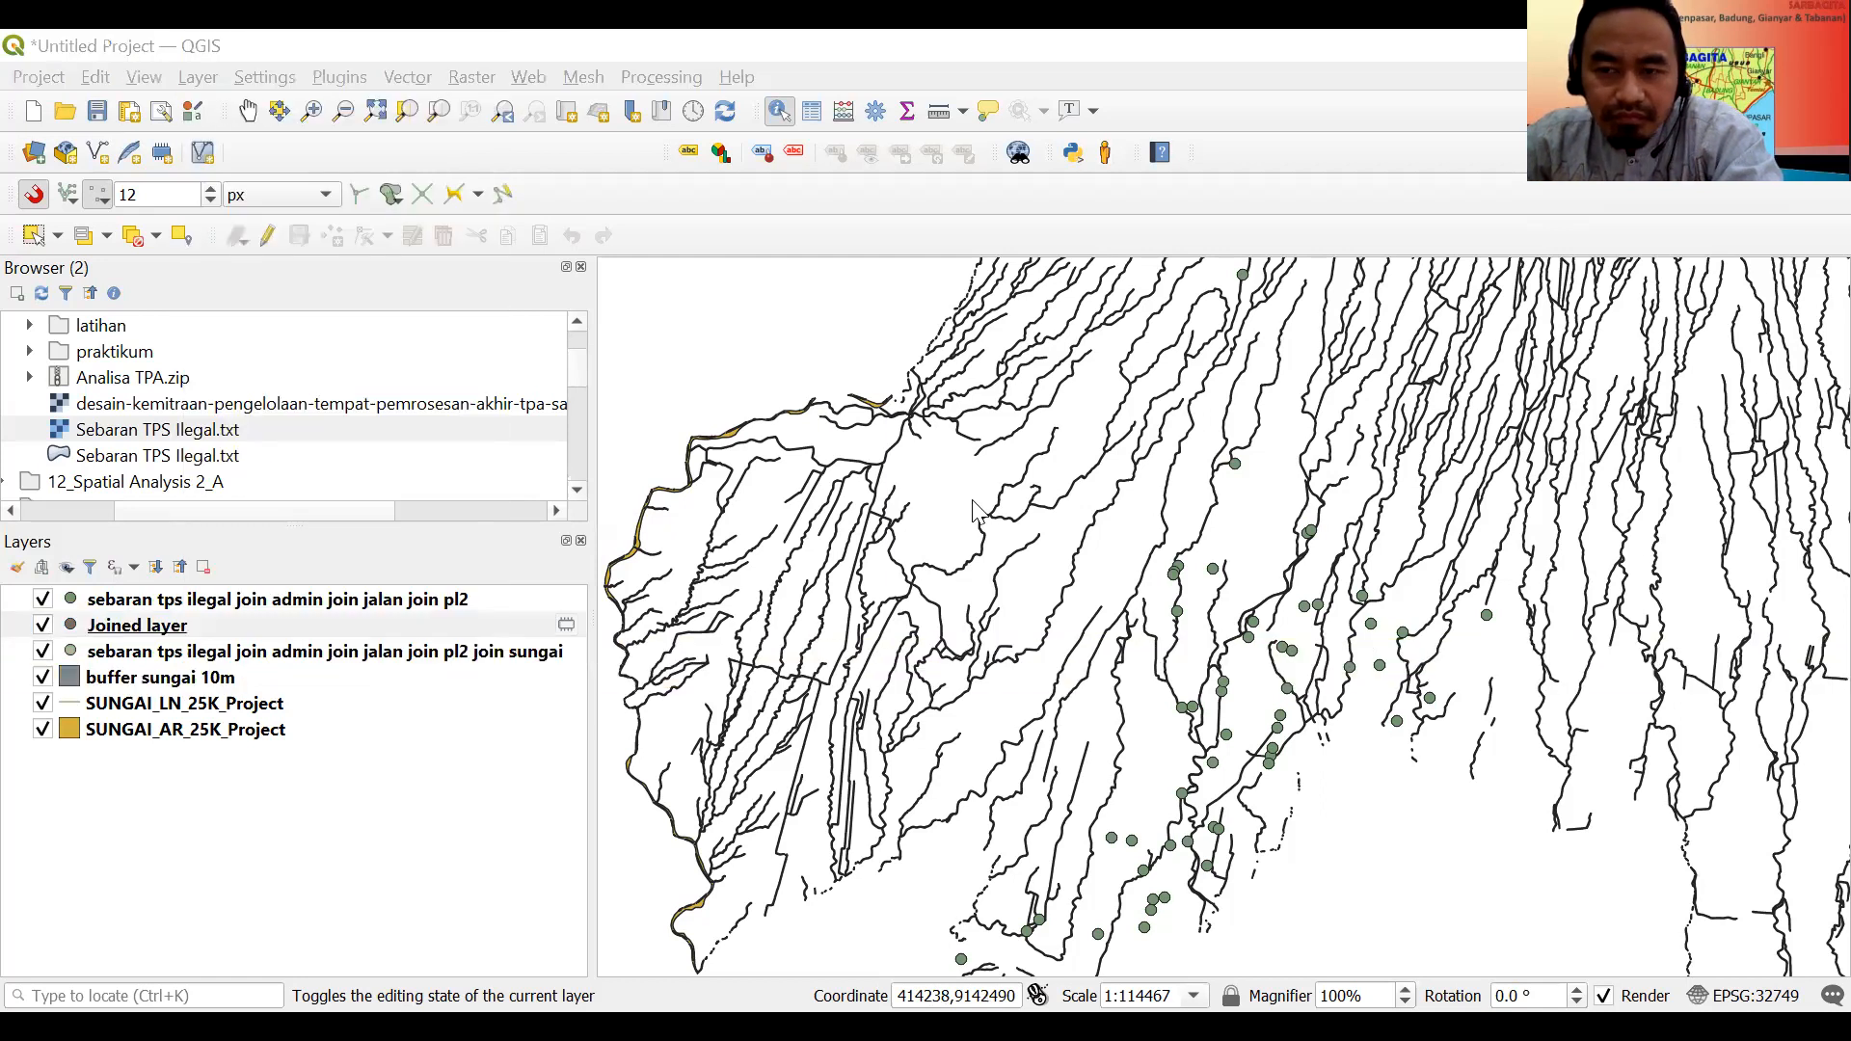